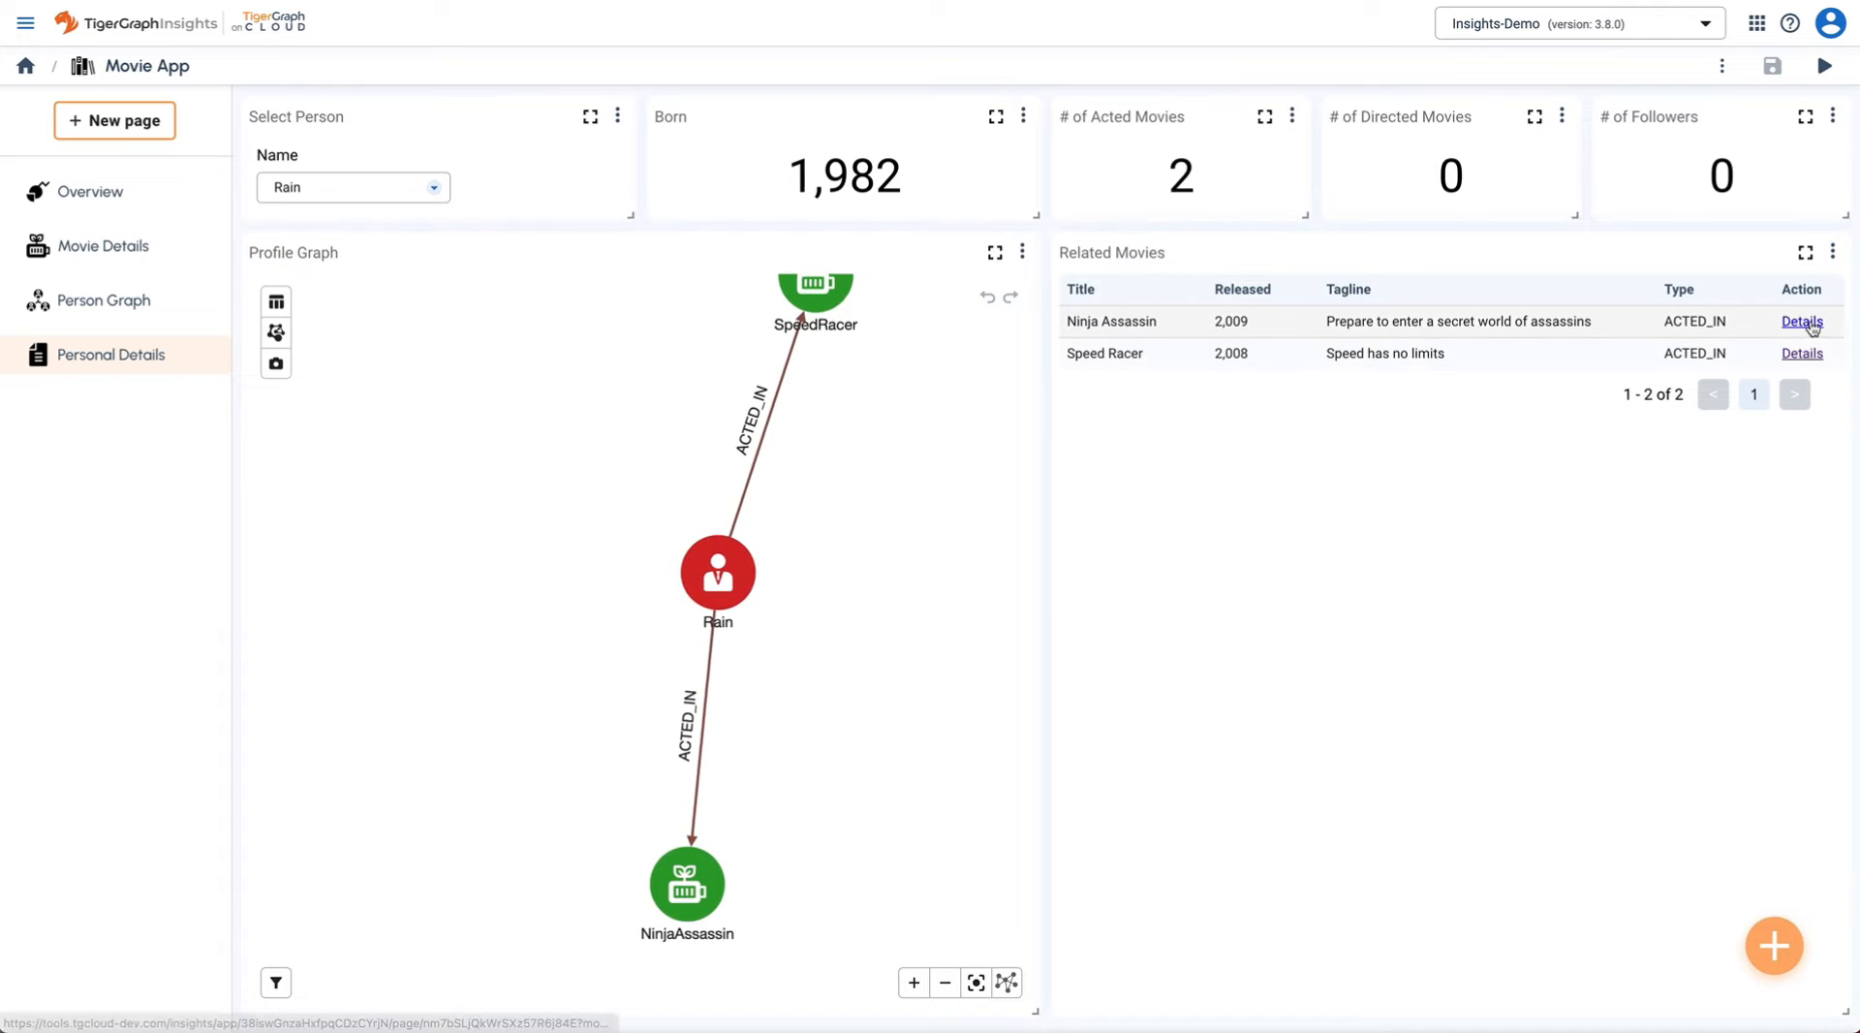
# - Go from Ninja Assassin's details to its director's page, then pan and zoom the Person Graph
pyautogui.click(1802, 321)
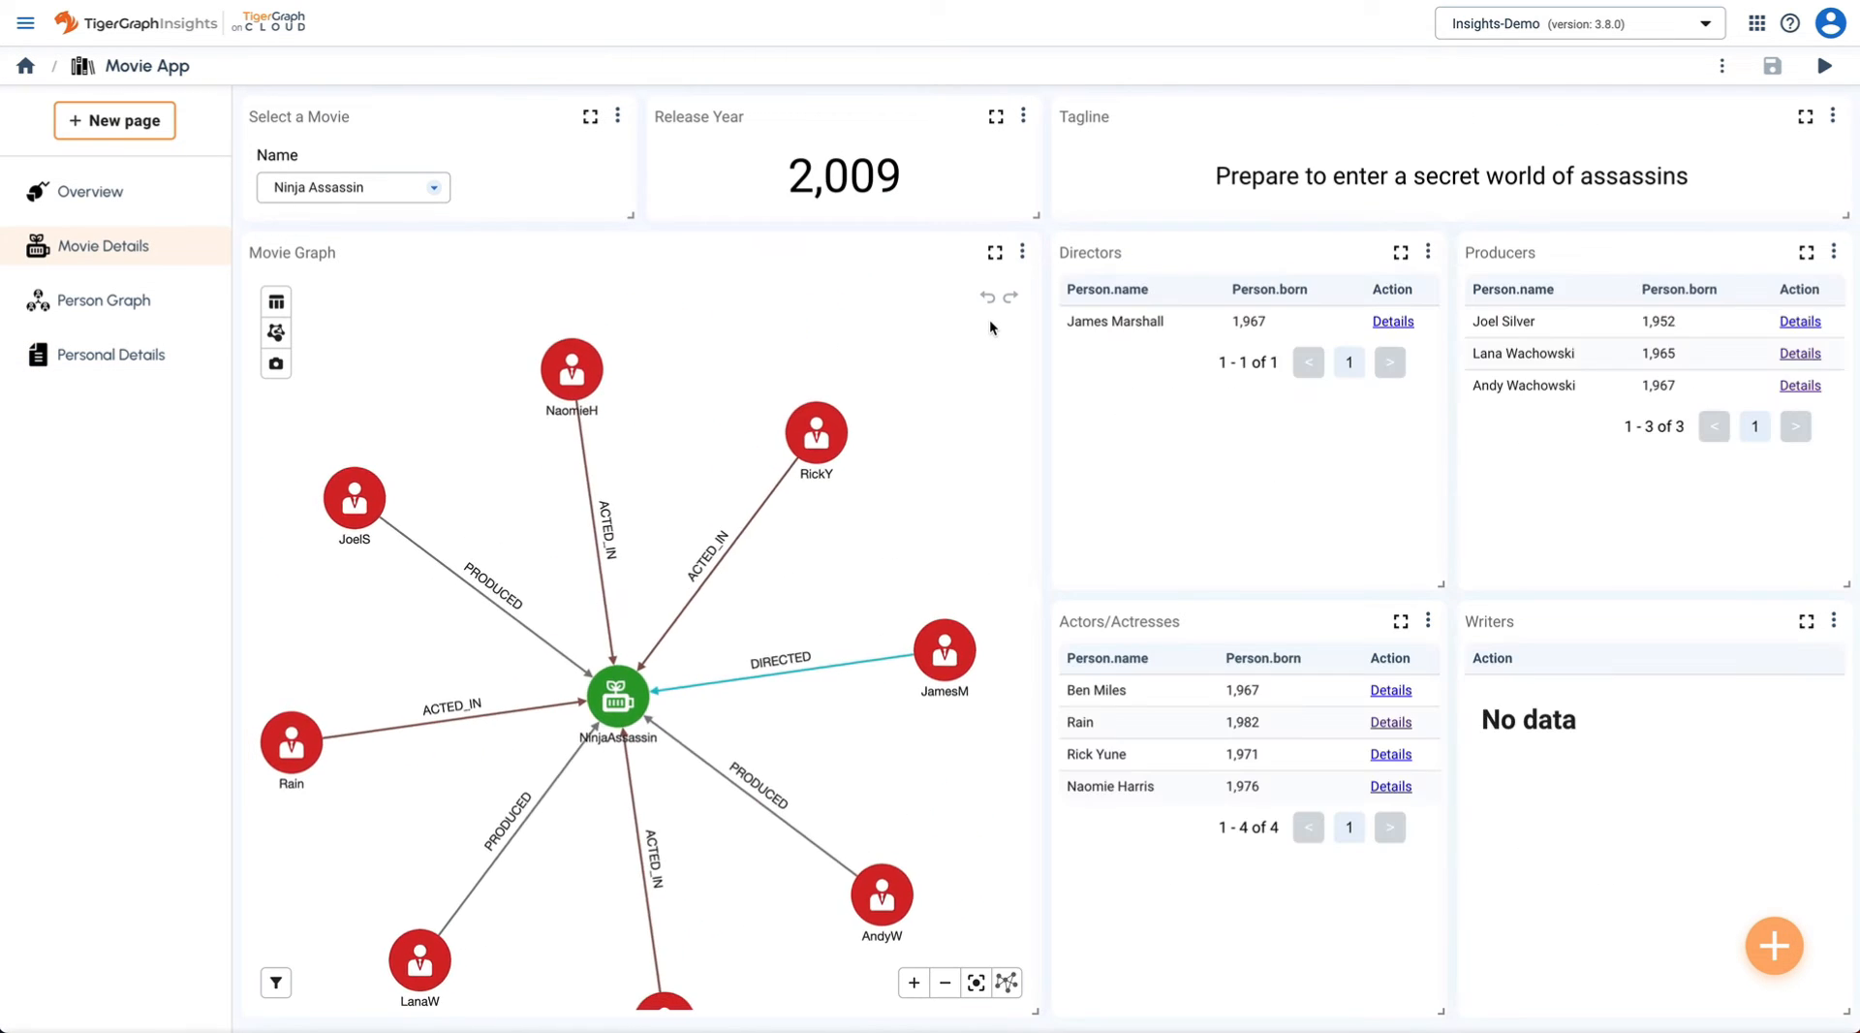
pyautogui.click(1395, 323)
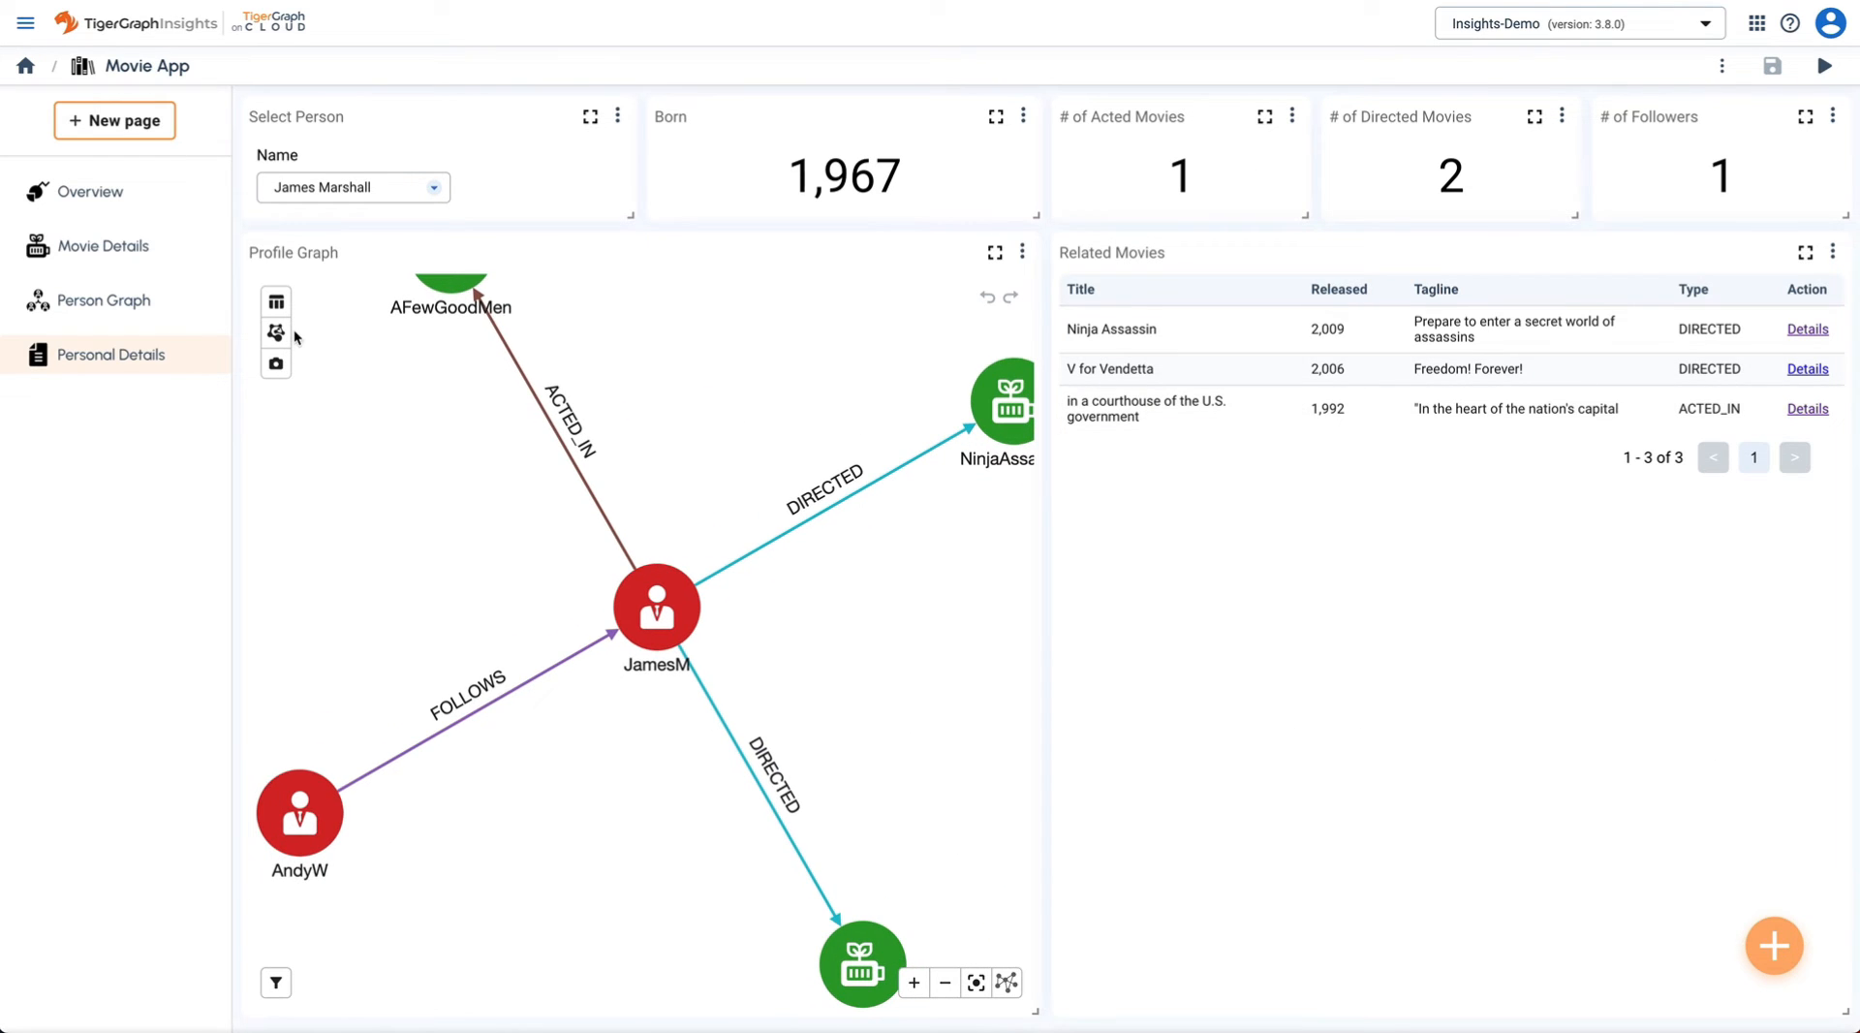
pyautogui.click(86, 302)
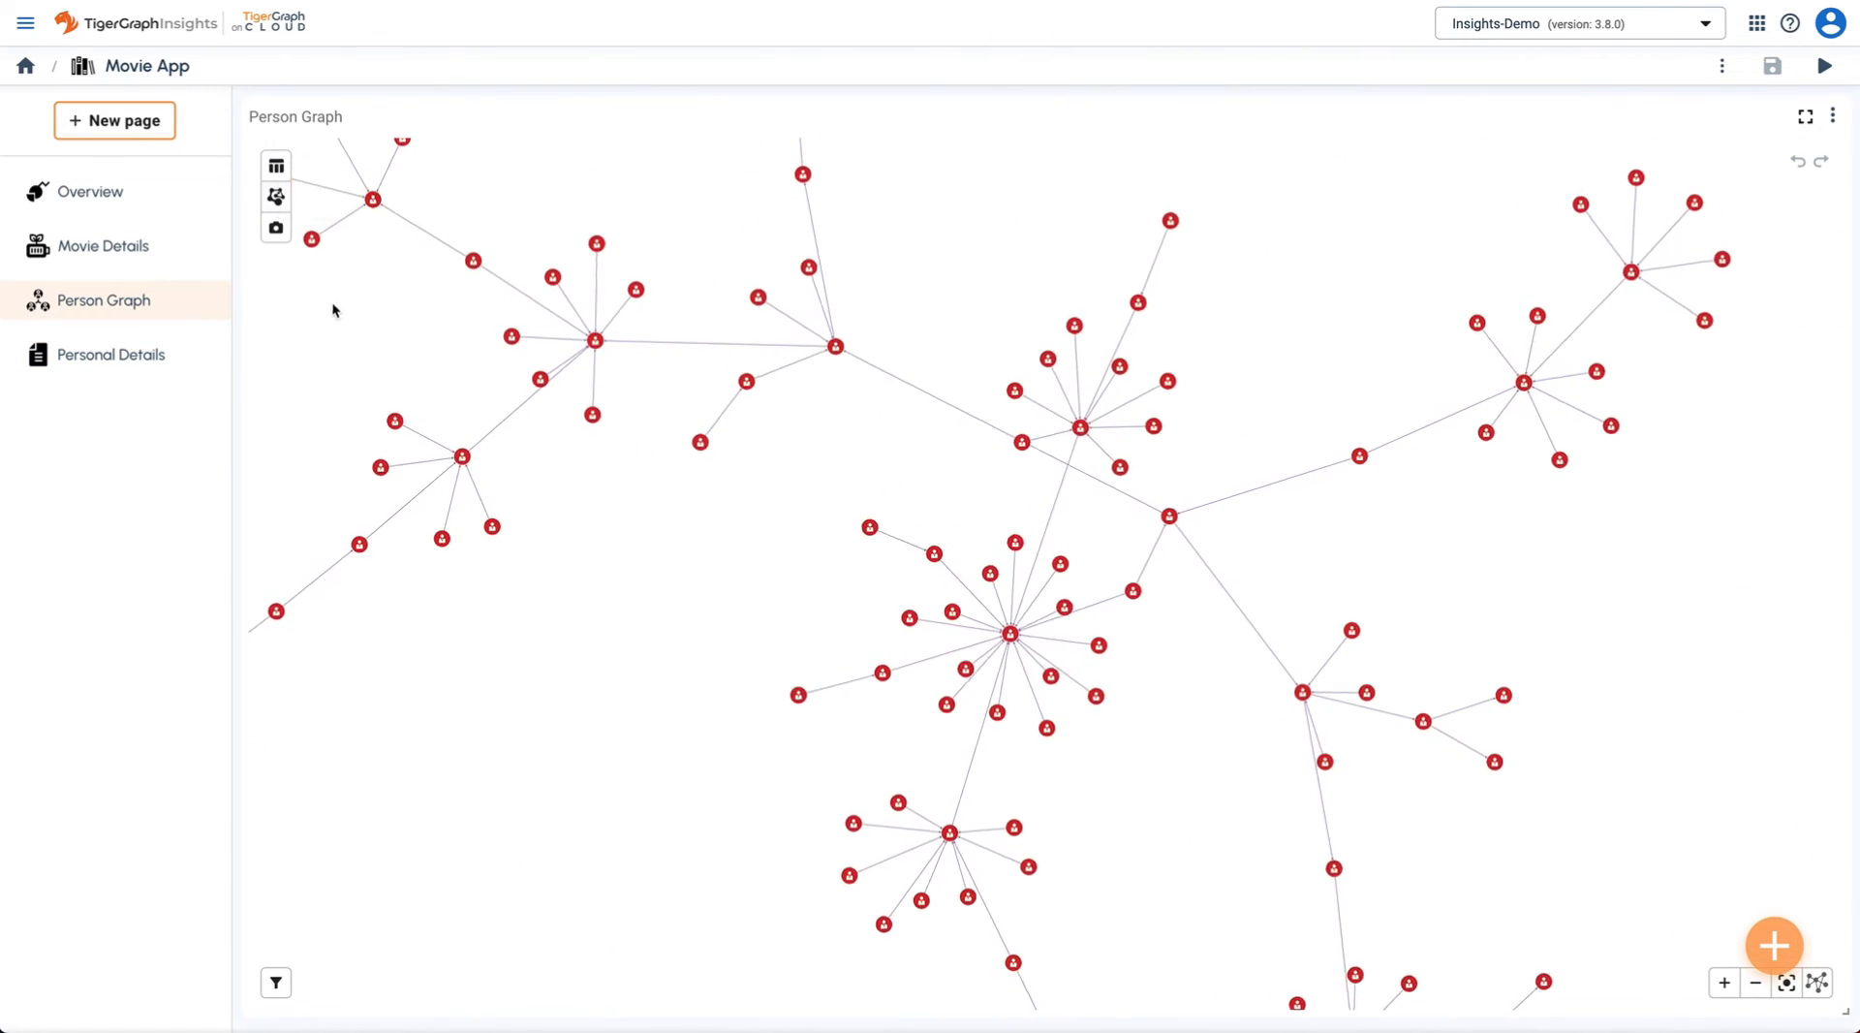
pyautogui.moveTo(333, 310); pyautogui.dragTo(433, 339)
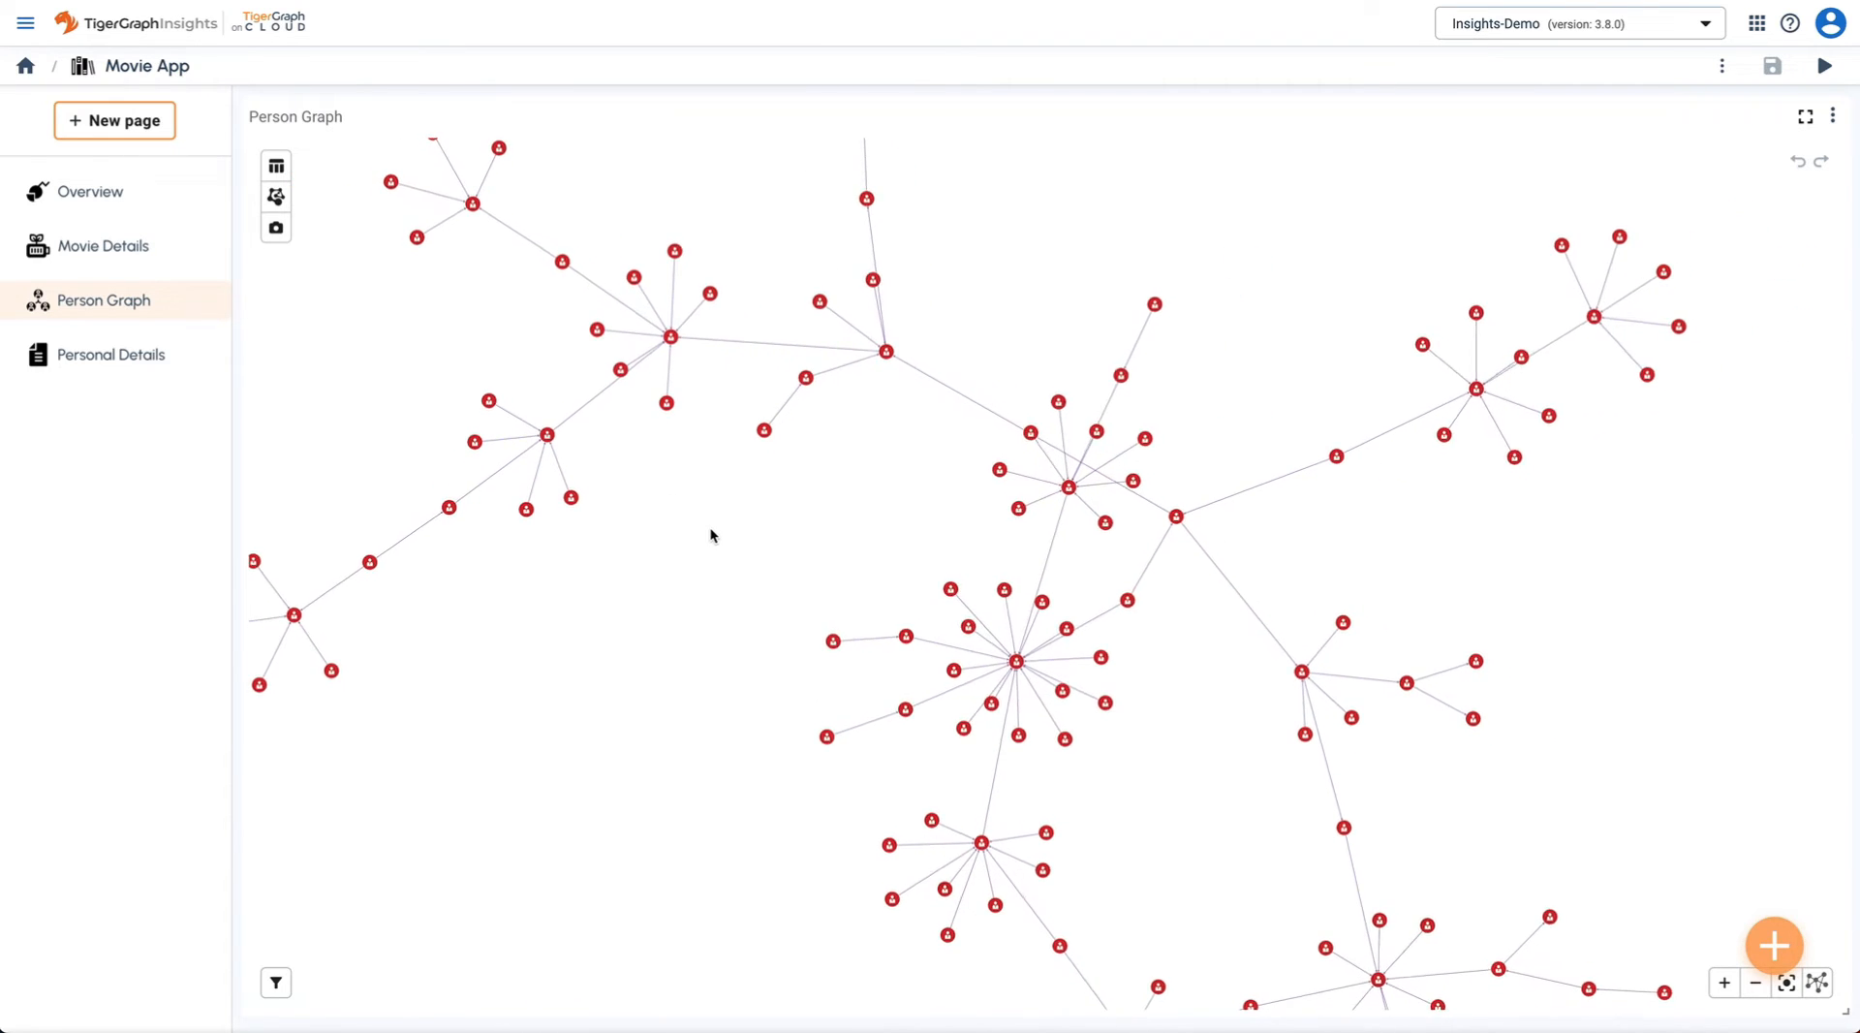
pyautogui.scroll(3, 713, 526)
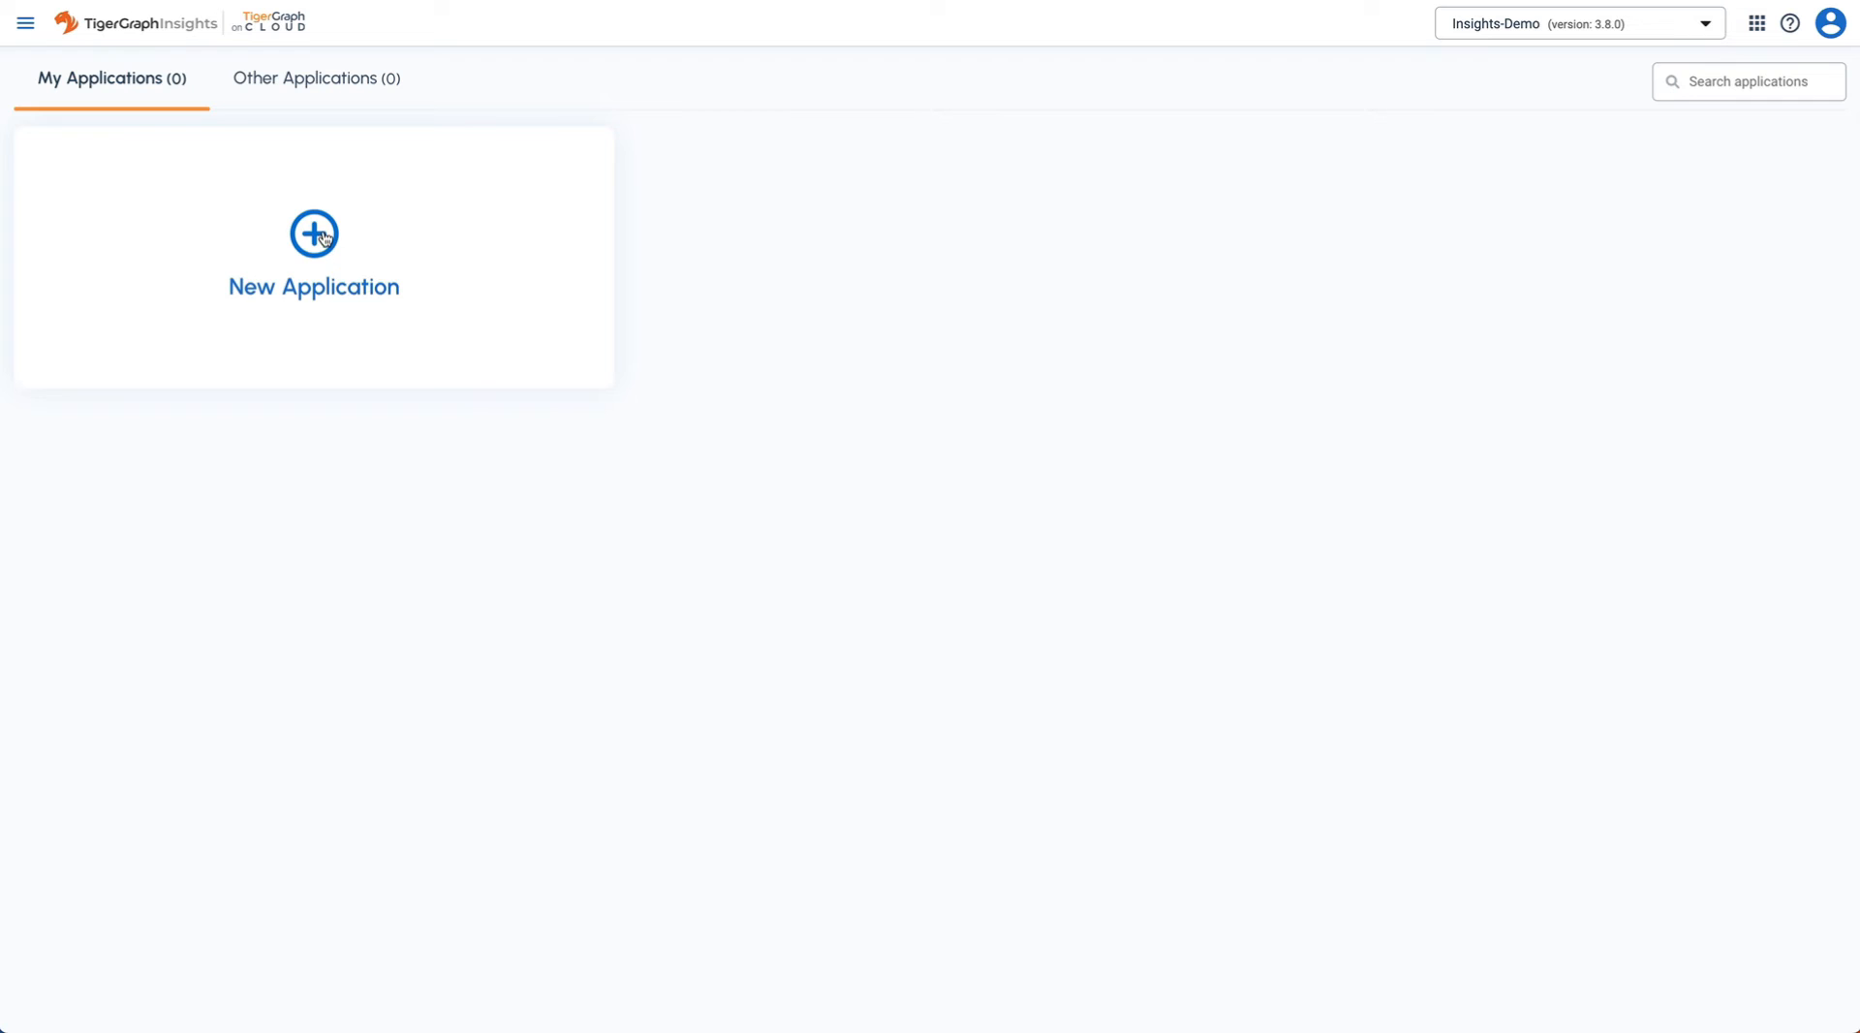
# - Name the new application 'Movie App' on the Movies graph and give it the bookshelf icon
pyautogui.click(325, 238)
pyautogui.tripleClick(674, 391)
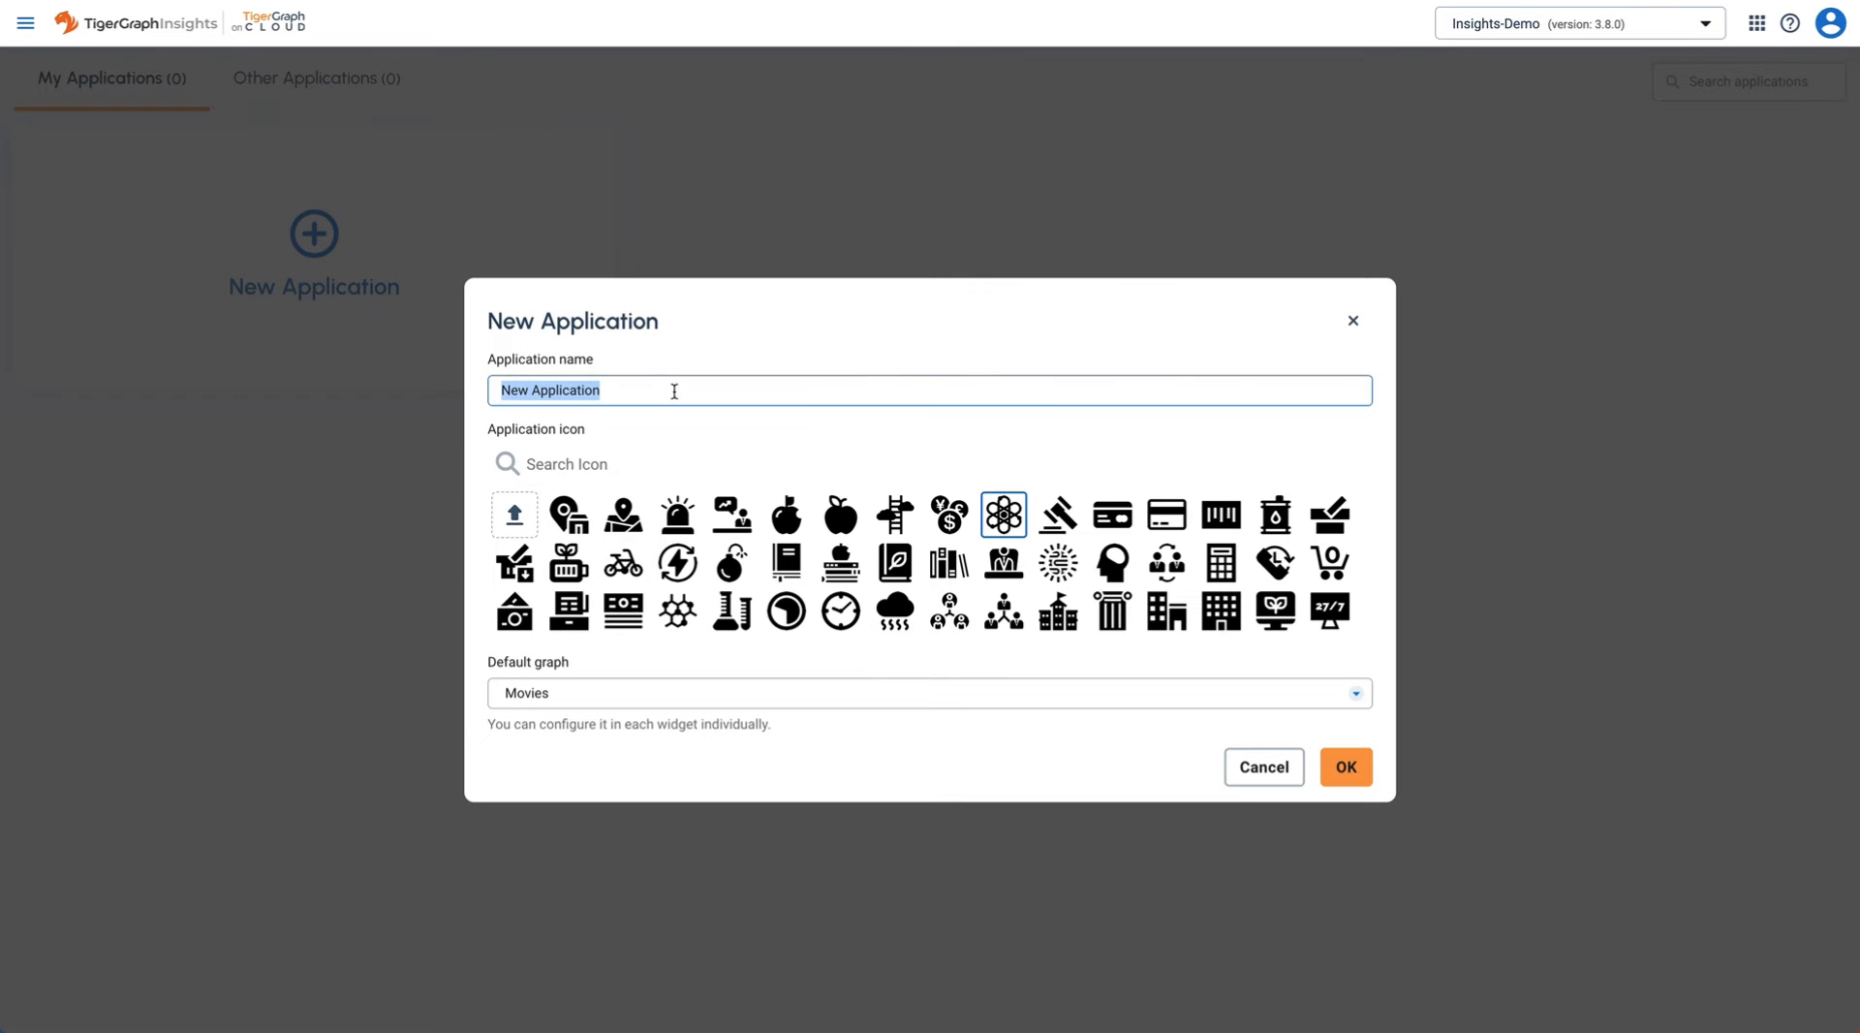
pyautogui.write('Movie App')
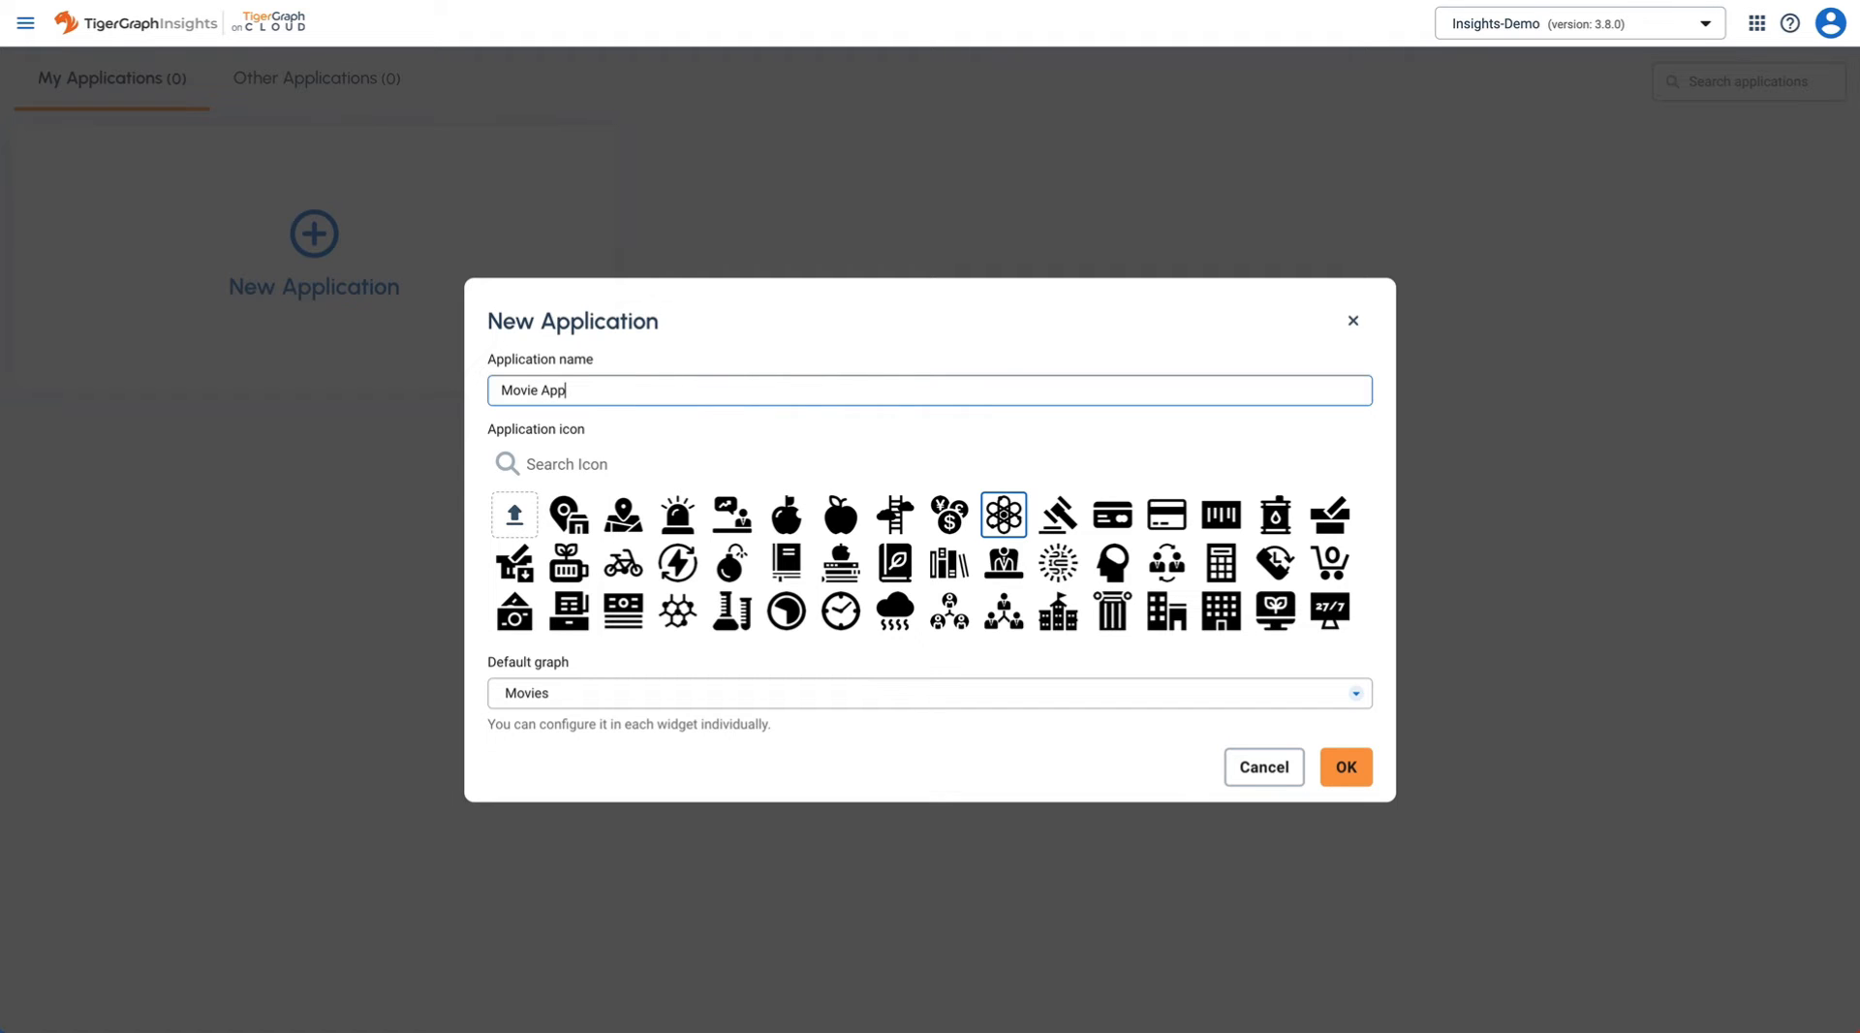
pyautogui.scroll(-5, 1218, 562)
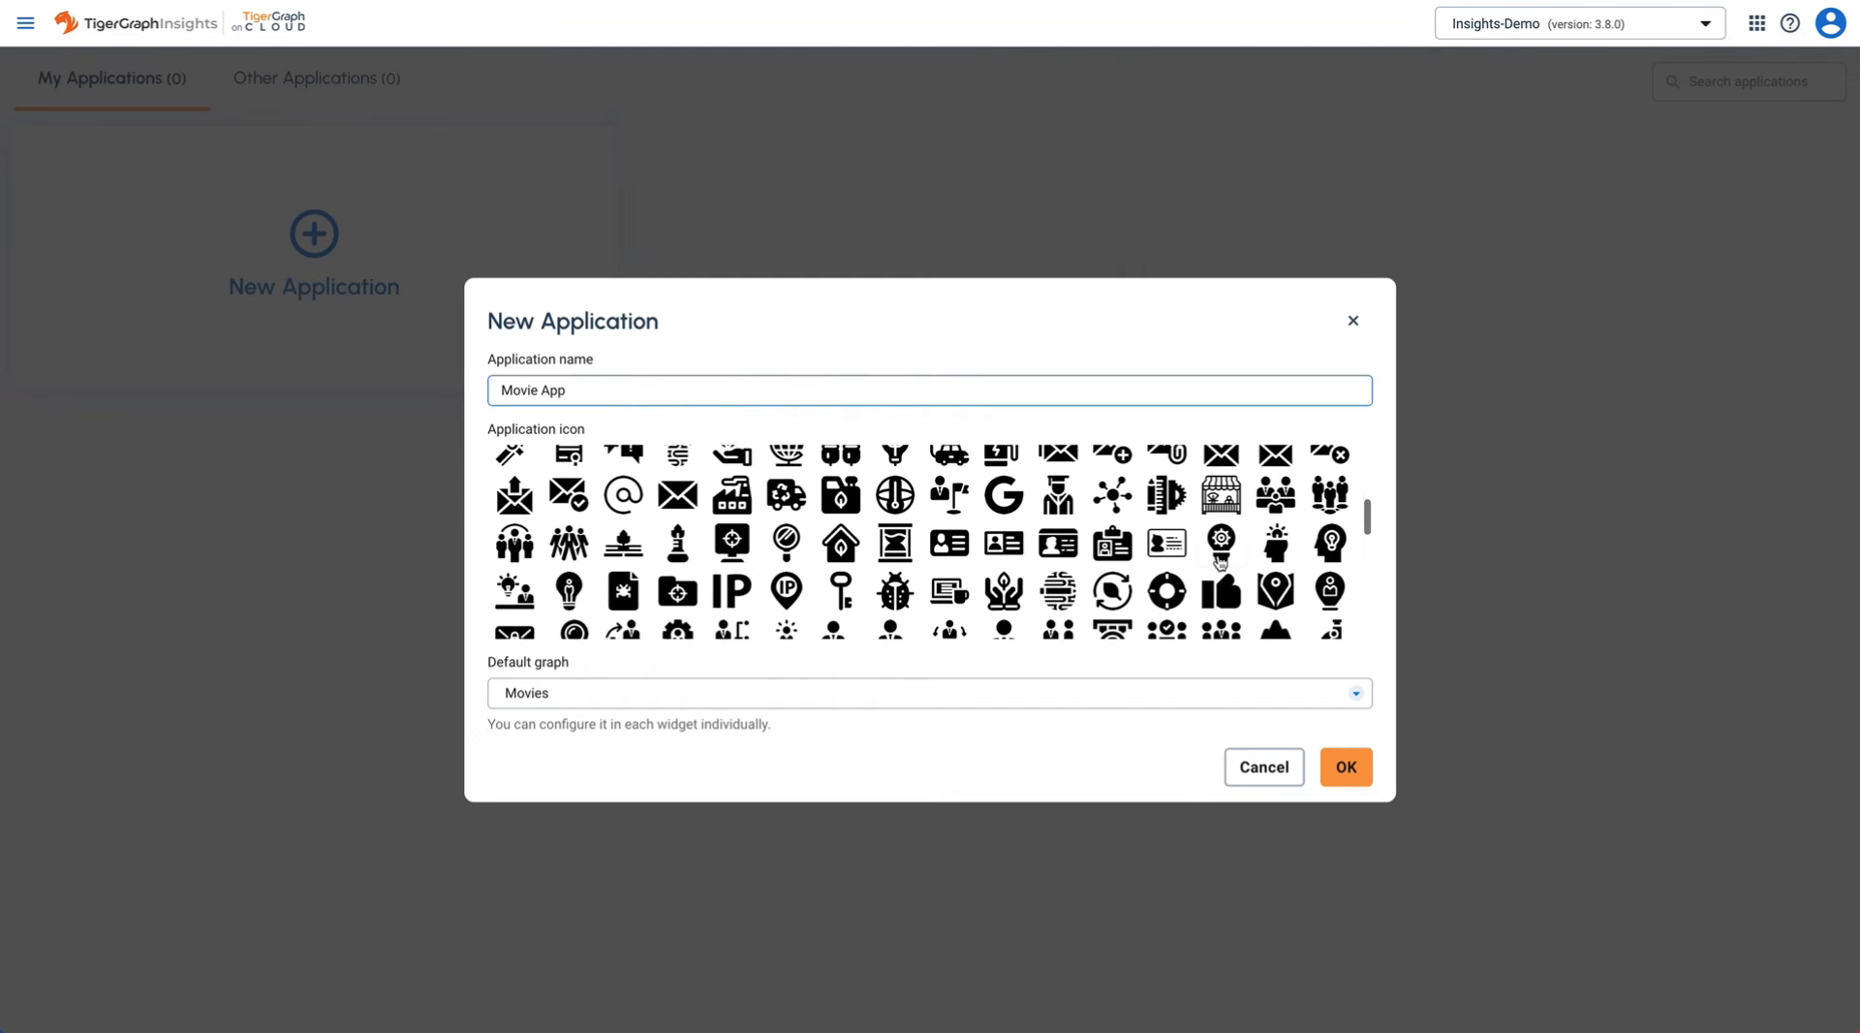
pyautogui.scroll(3, 1219, 562)
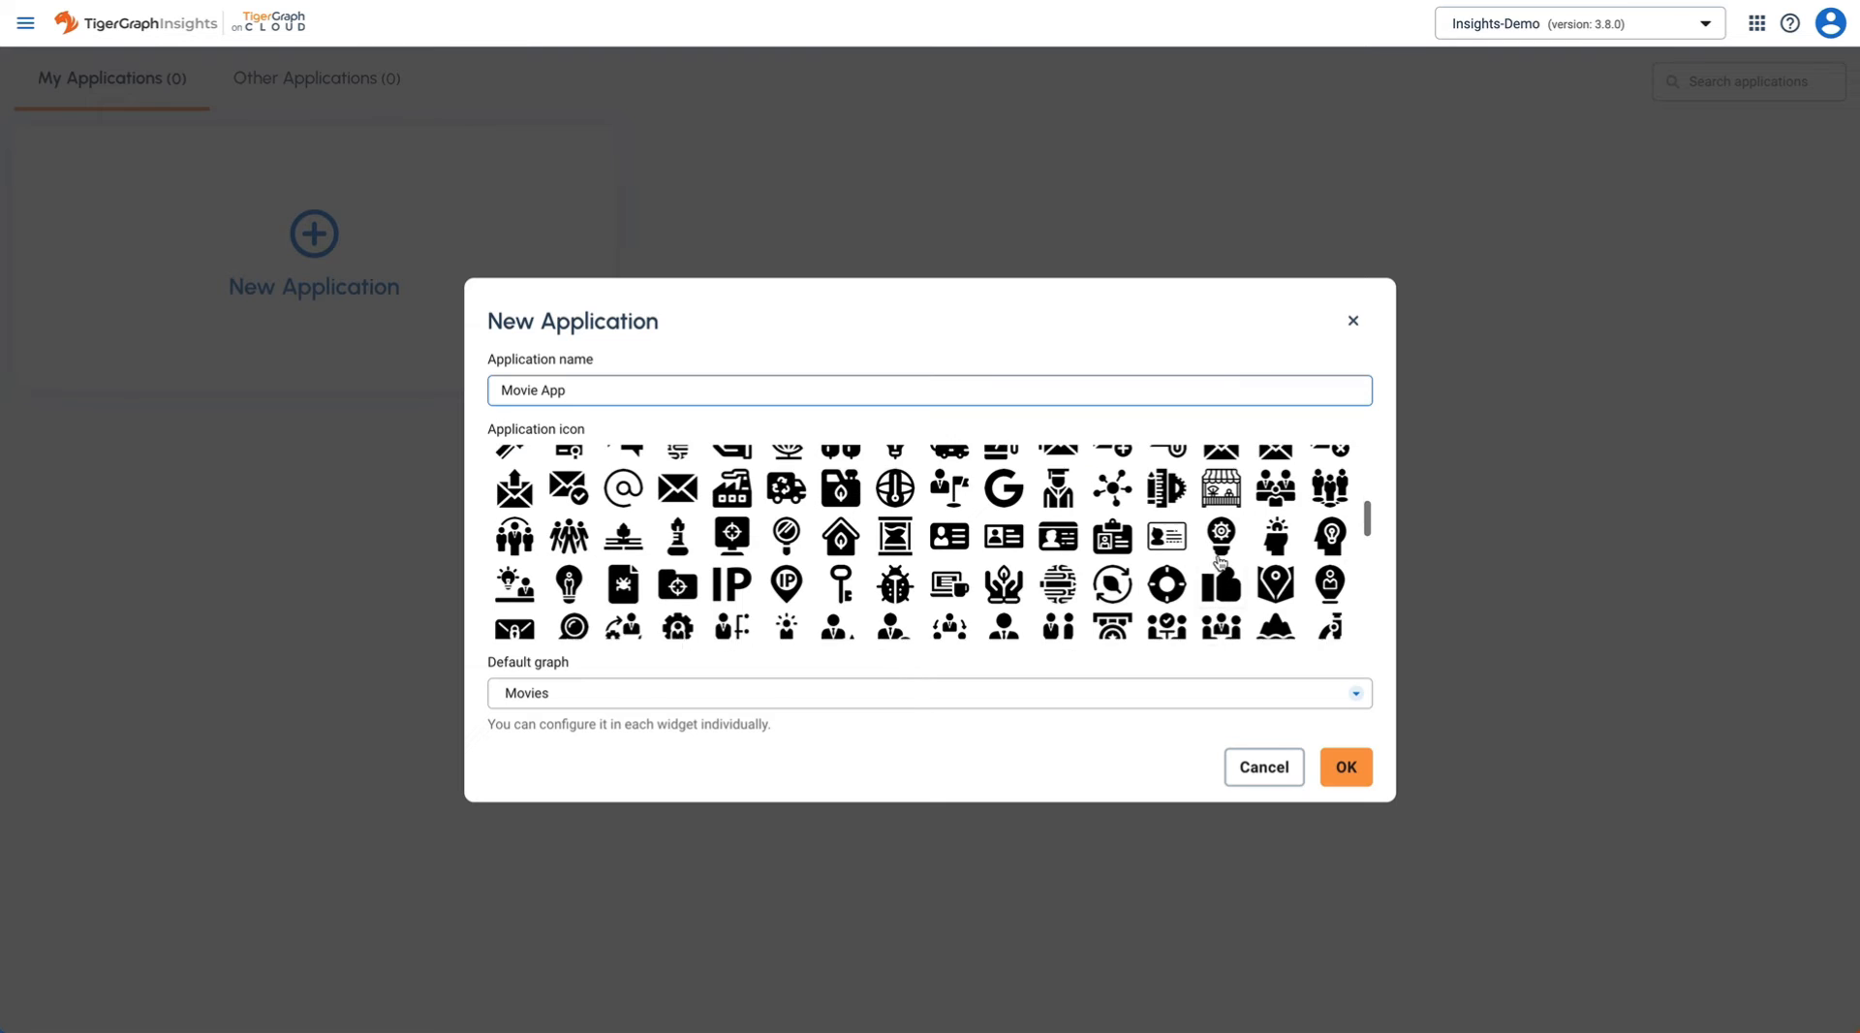
pyautogui.scroll(3, 1166, 564)
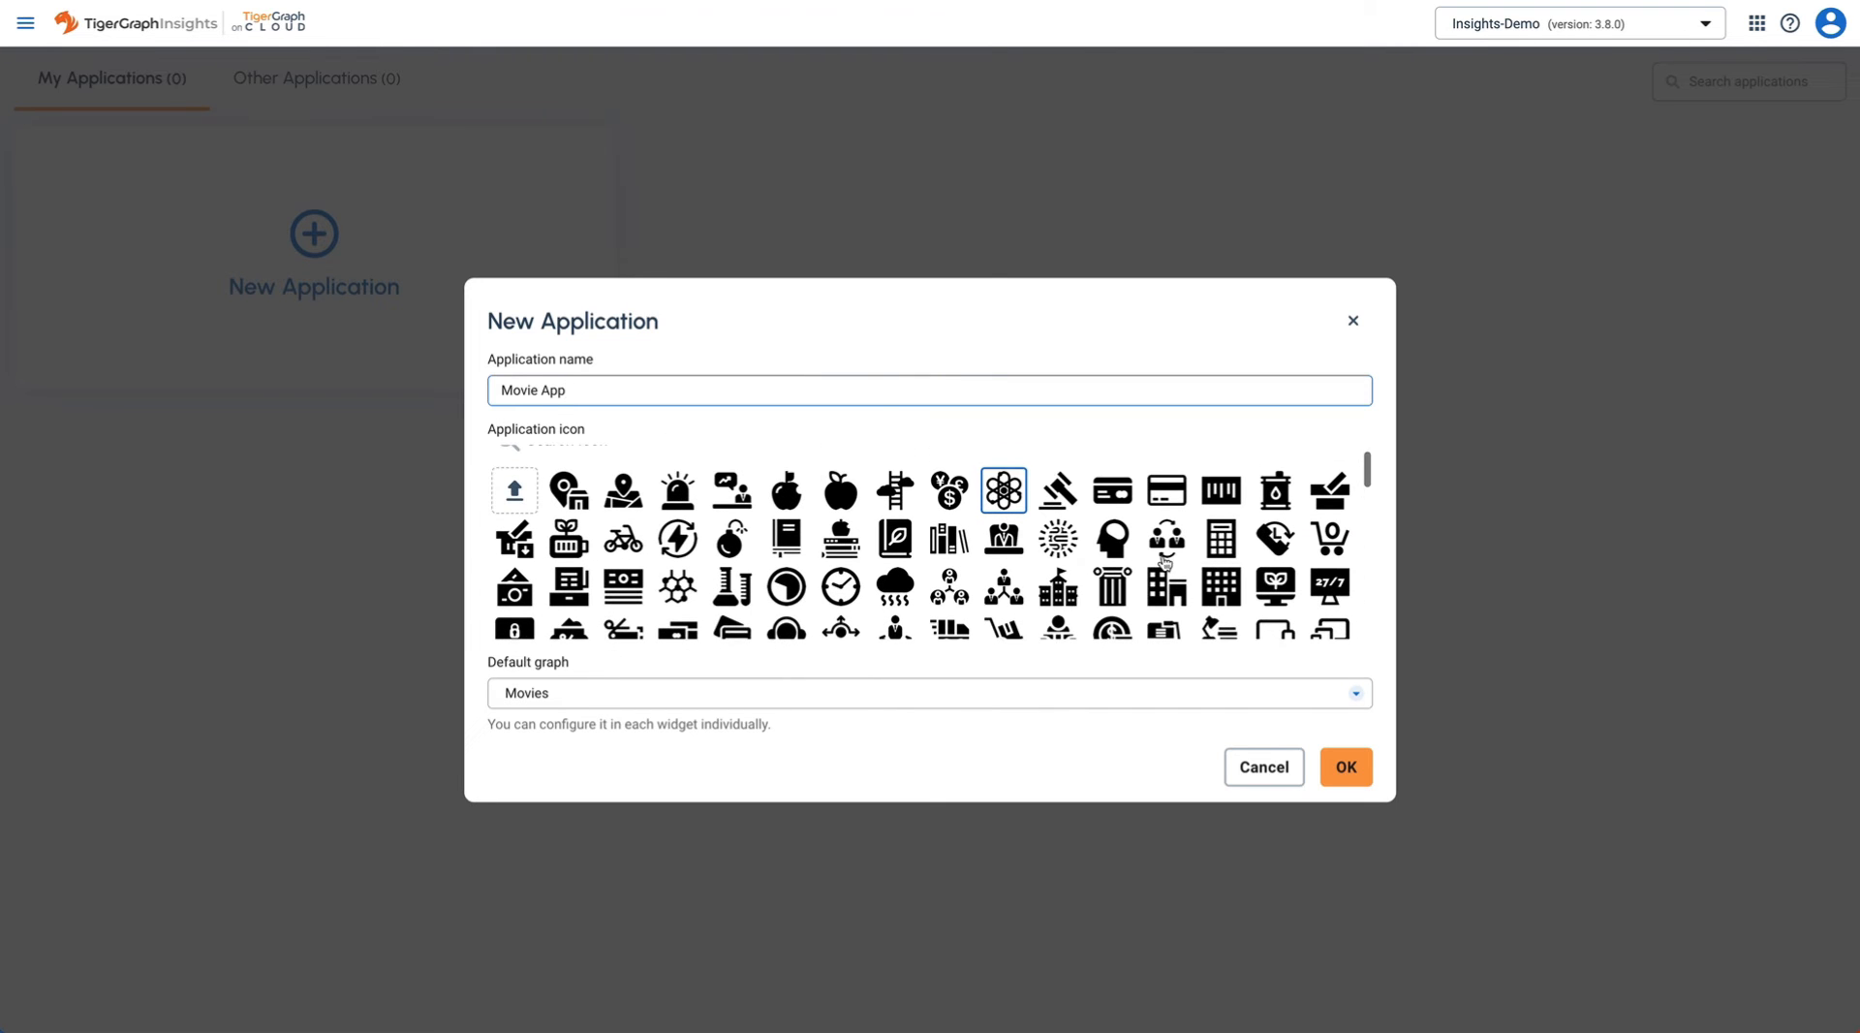
pyautogui.click(953, 548)
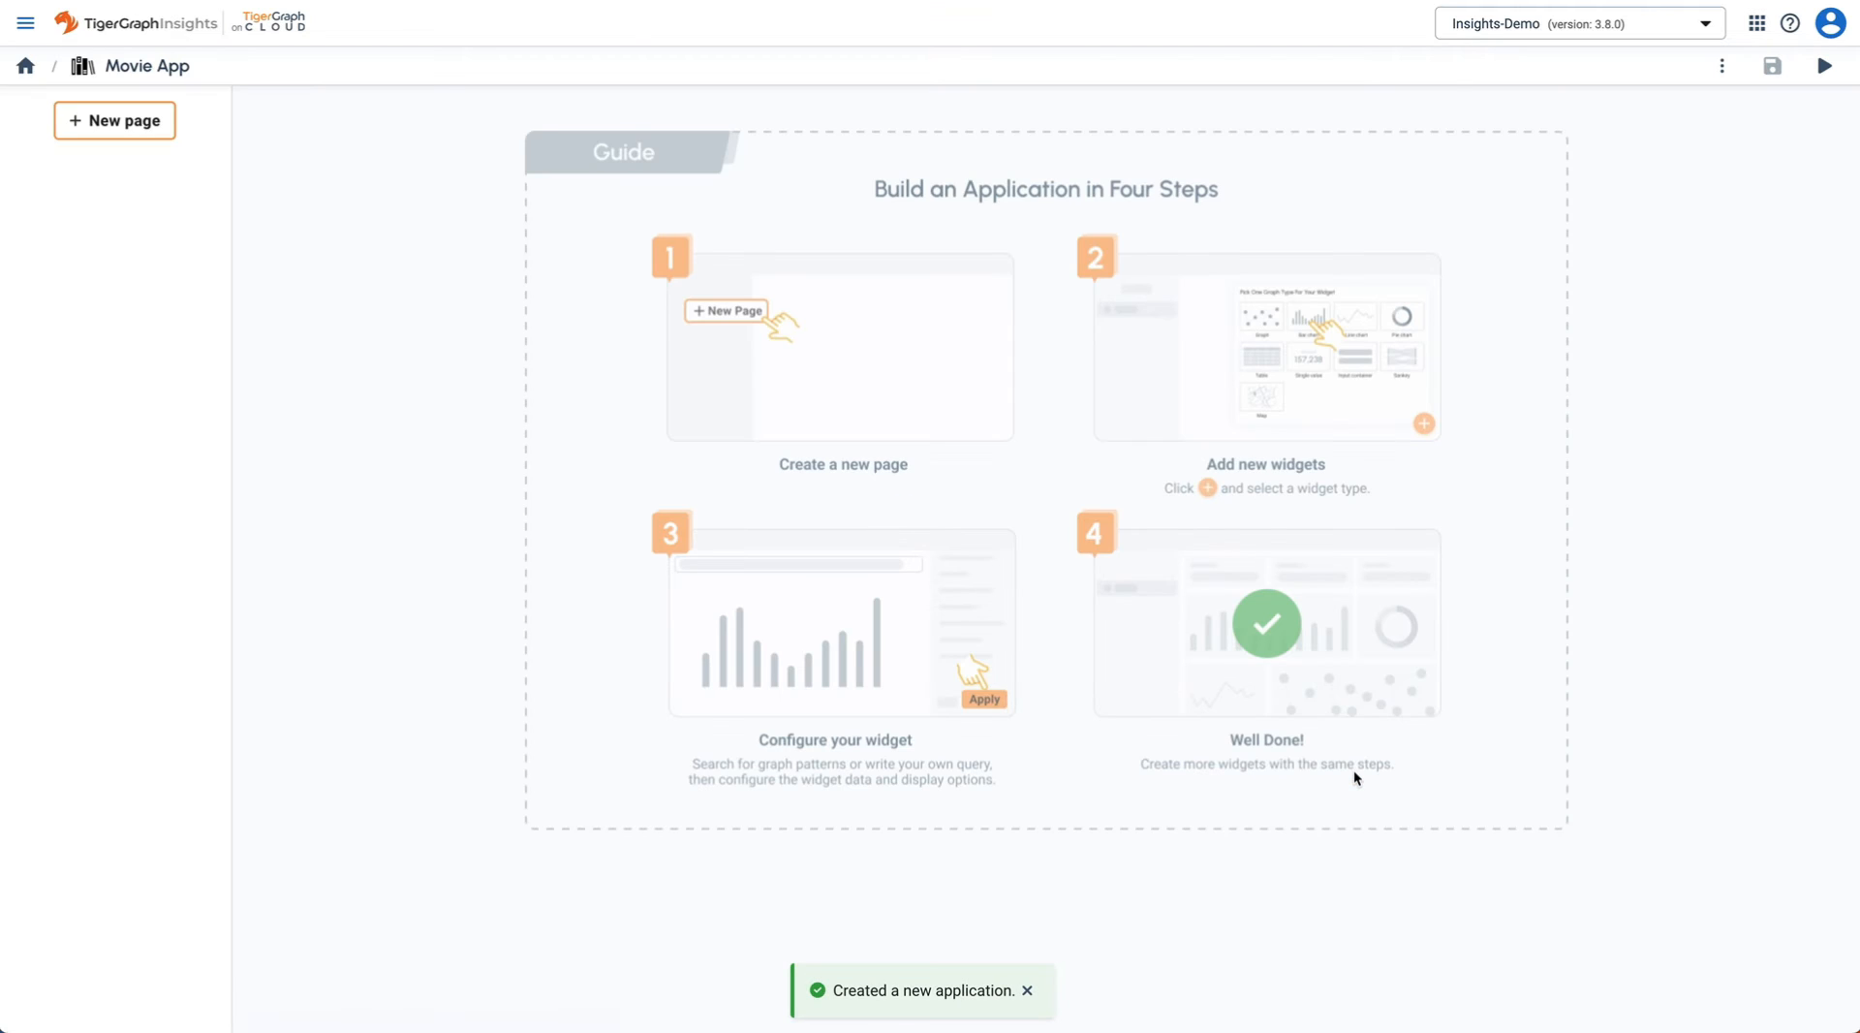
# - Add an 'Overview' page with its own icon
pyautogui.click(145, 123)
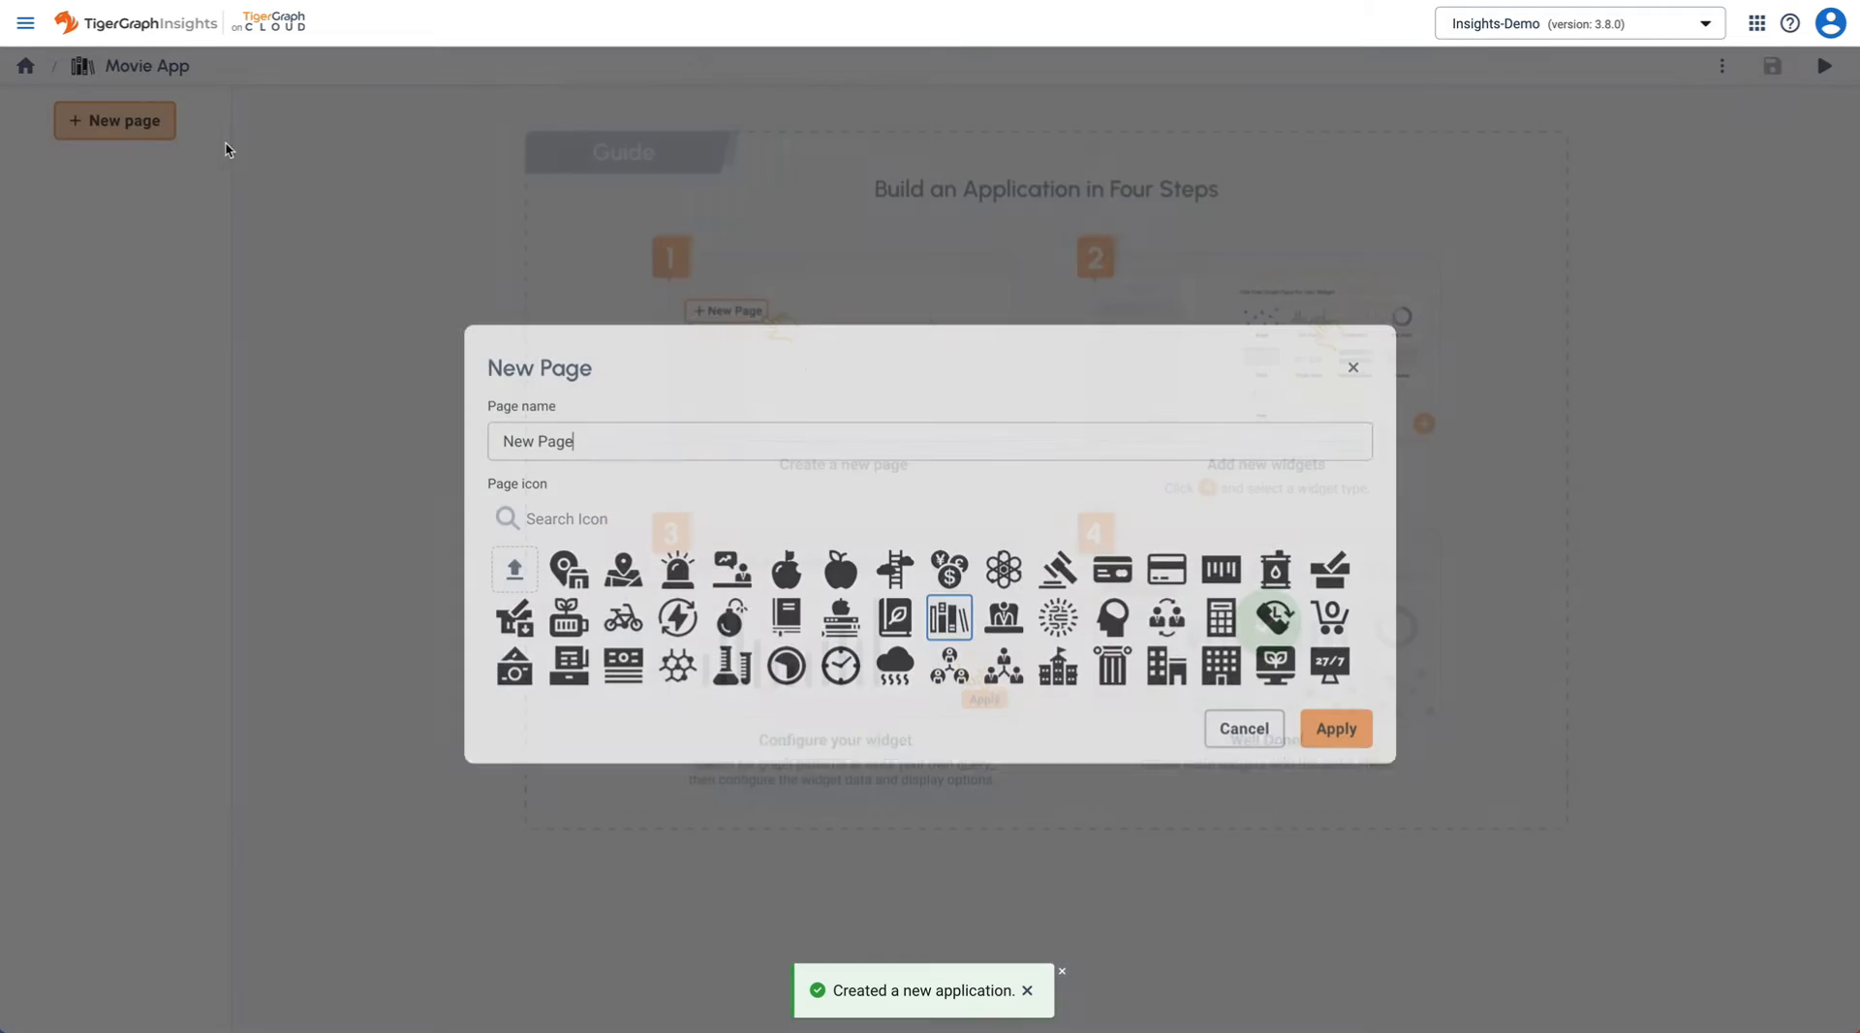
pyautogui.tripleClick(646, 435)
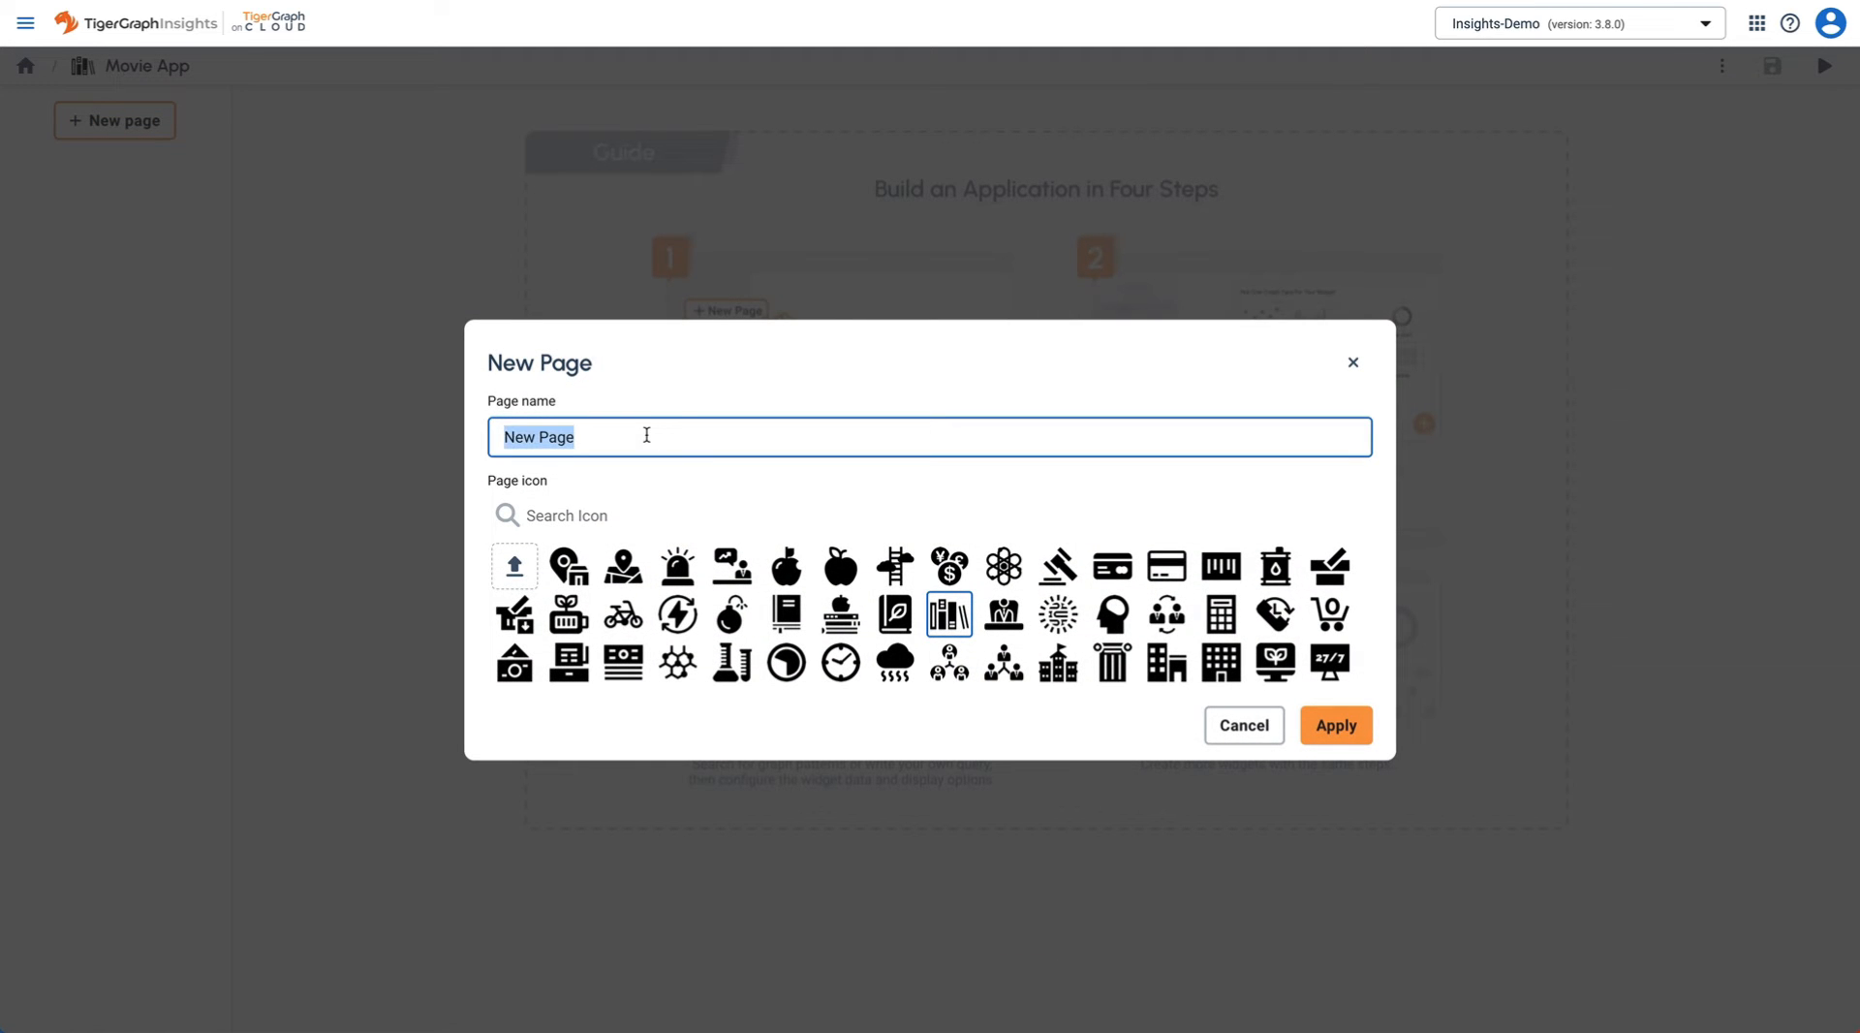
pyautogui.write('Overview')
pyautogui.scroll(-5, 1220, 610)
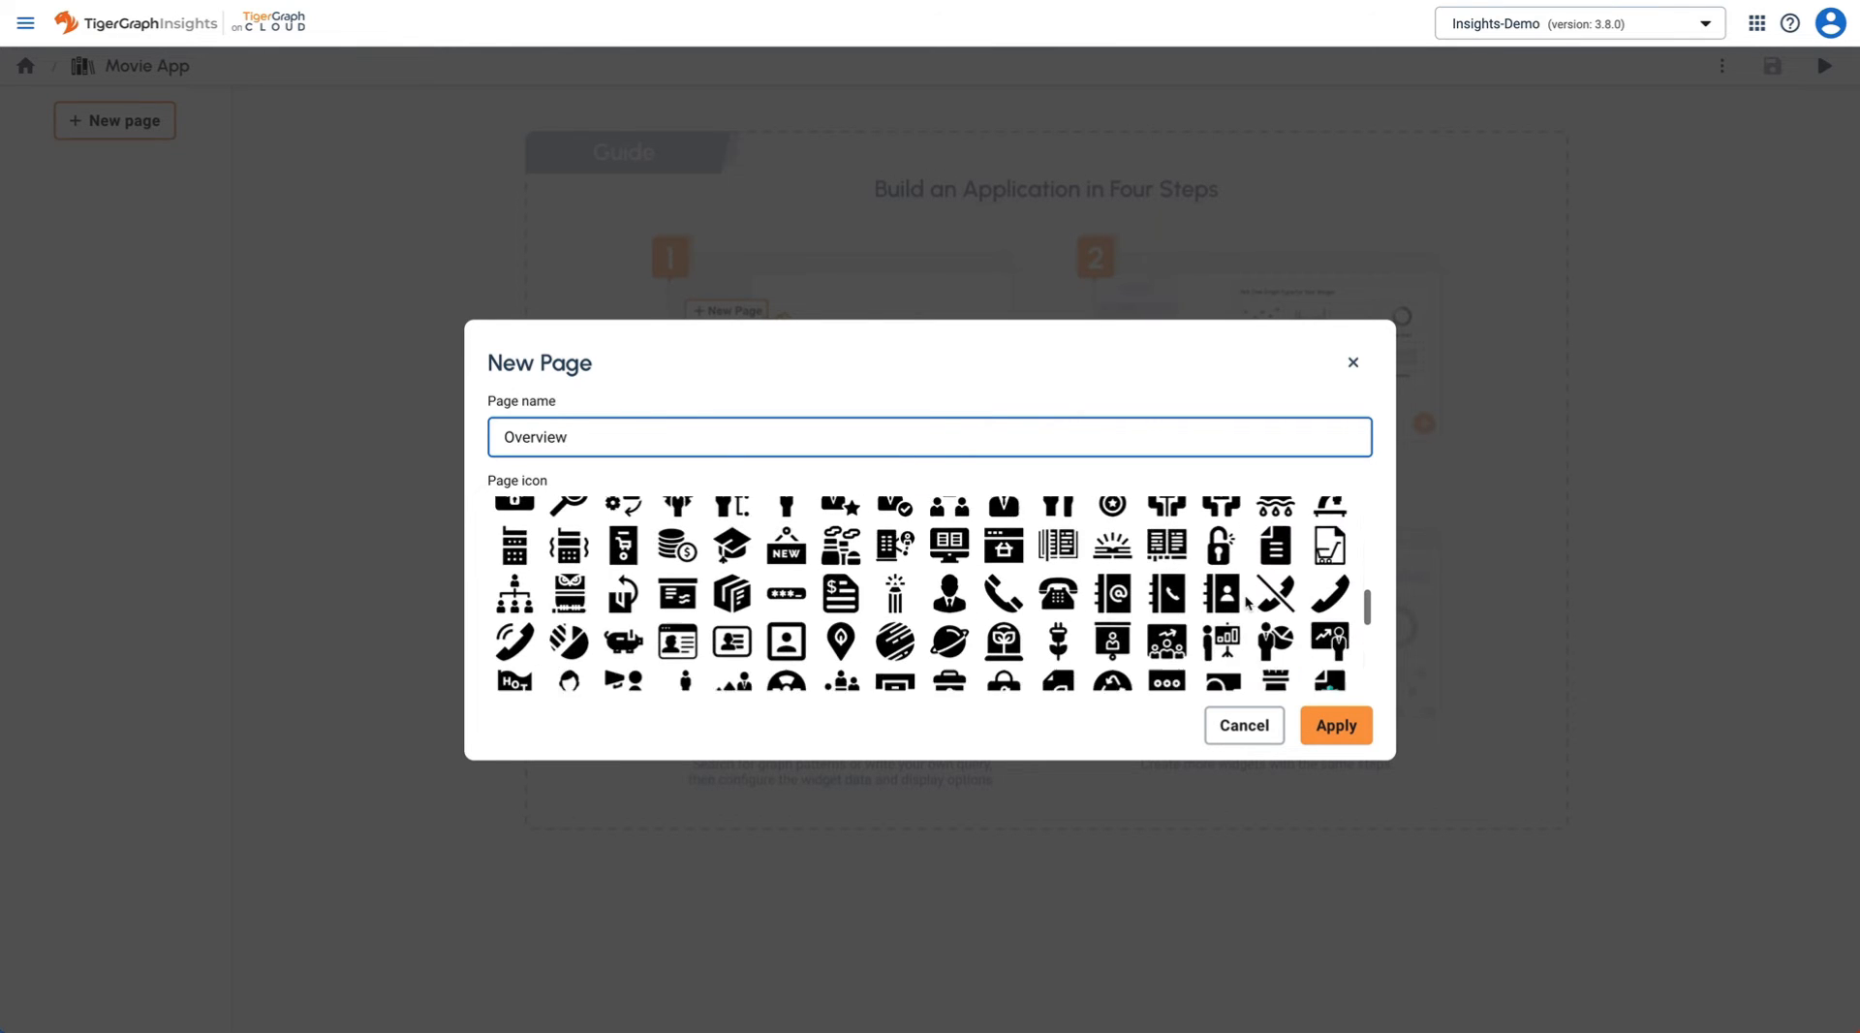
pyautogui.scroll(-1, 1247, 602)
pyautogui.click(1329, 596)
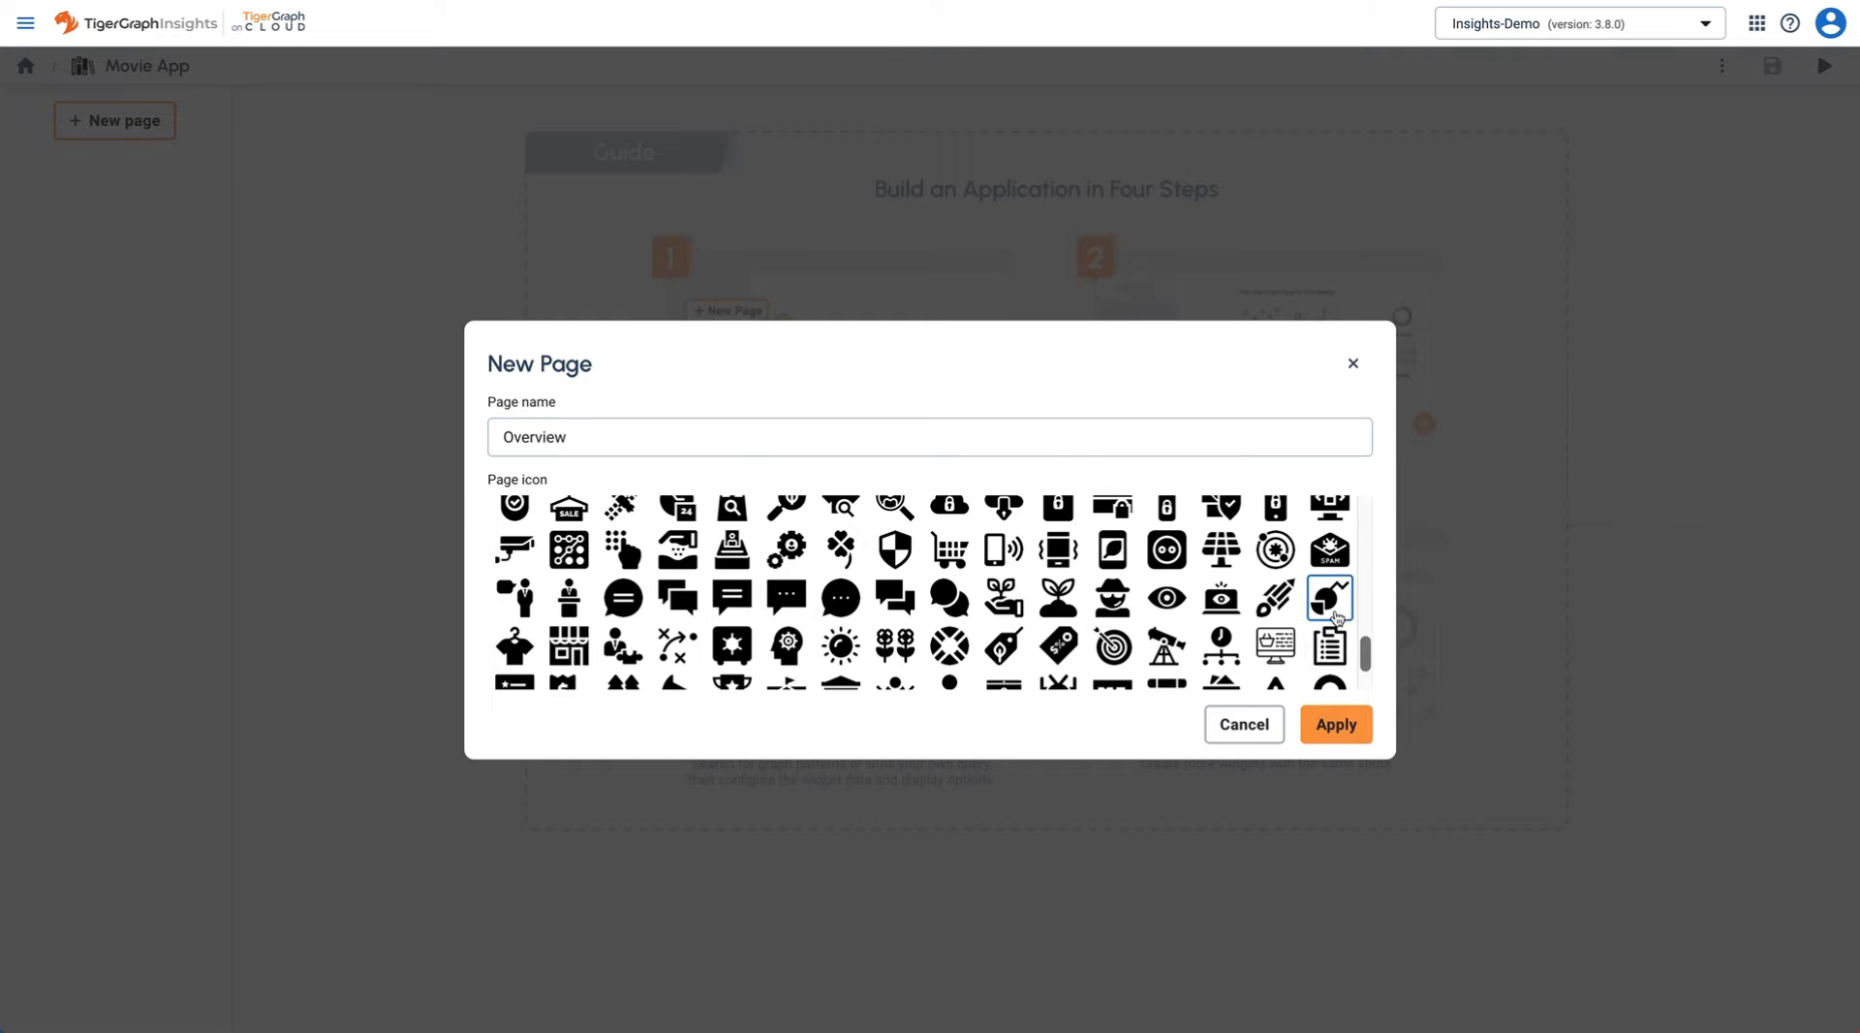
pyautogui.click(1334, 726)
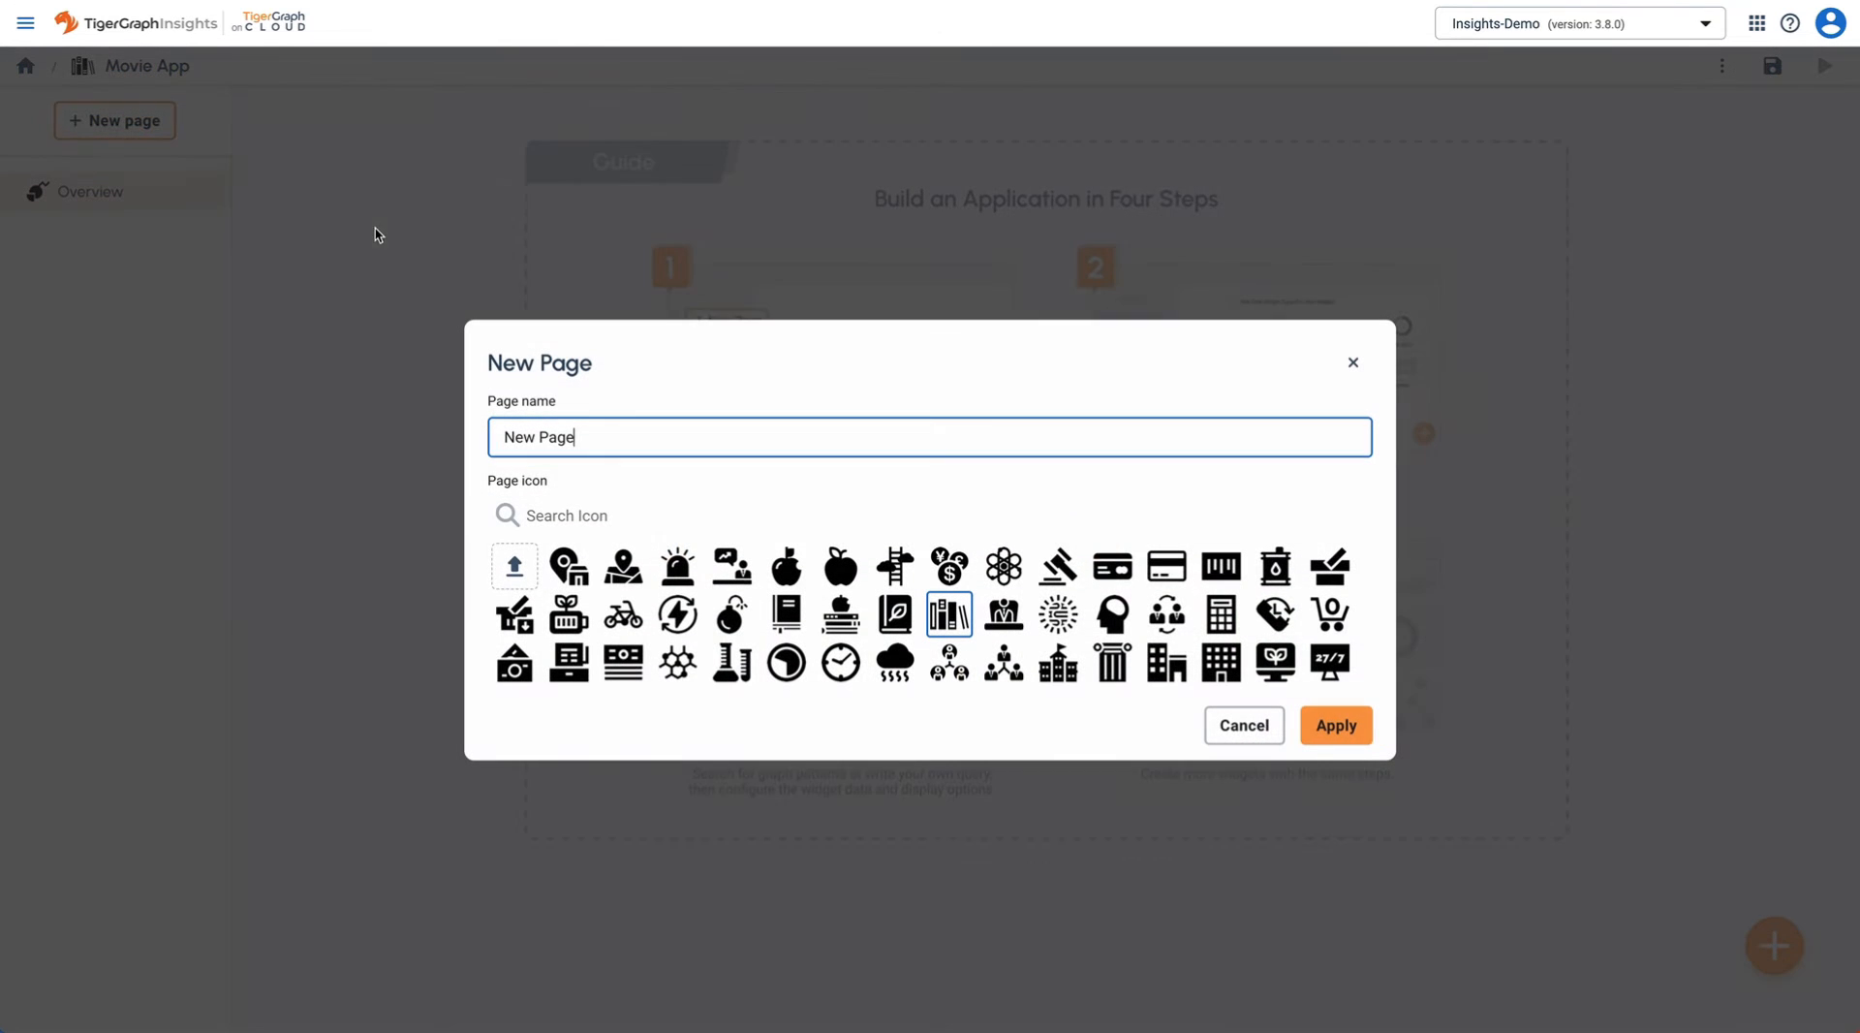
# - Add a 'Movie Details' page with the movie icon
pyautogui.tripleClick(644, 444)
pyautogui.write('Movie Details')
pyautogui.scroll(-1, 819, 584)
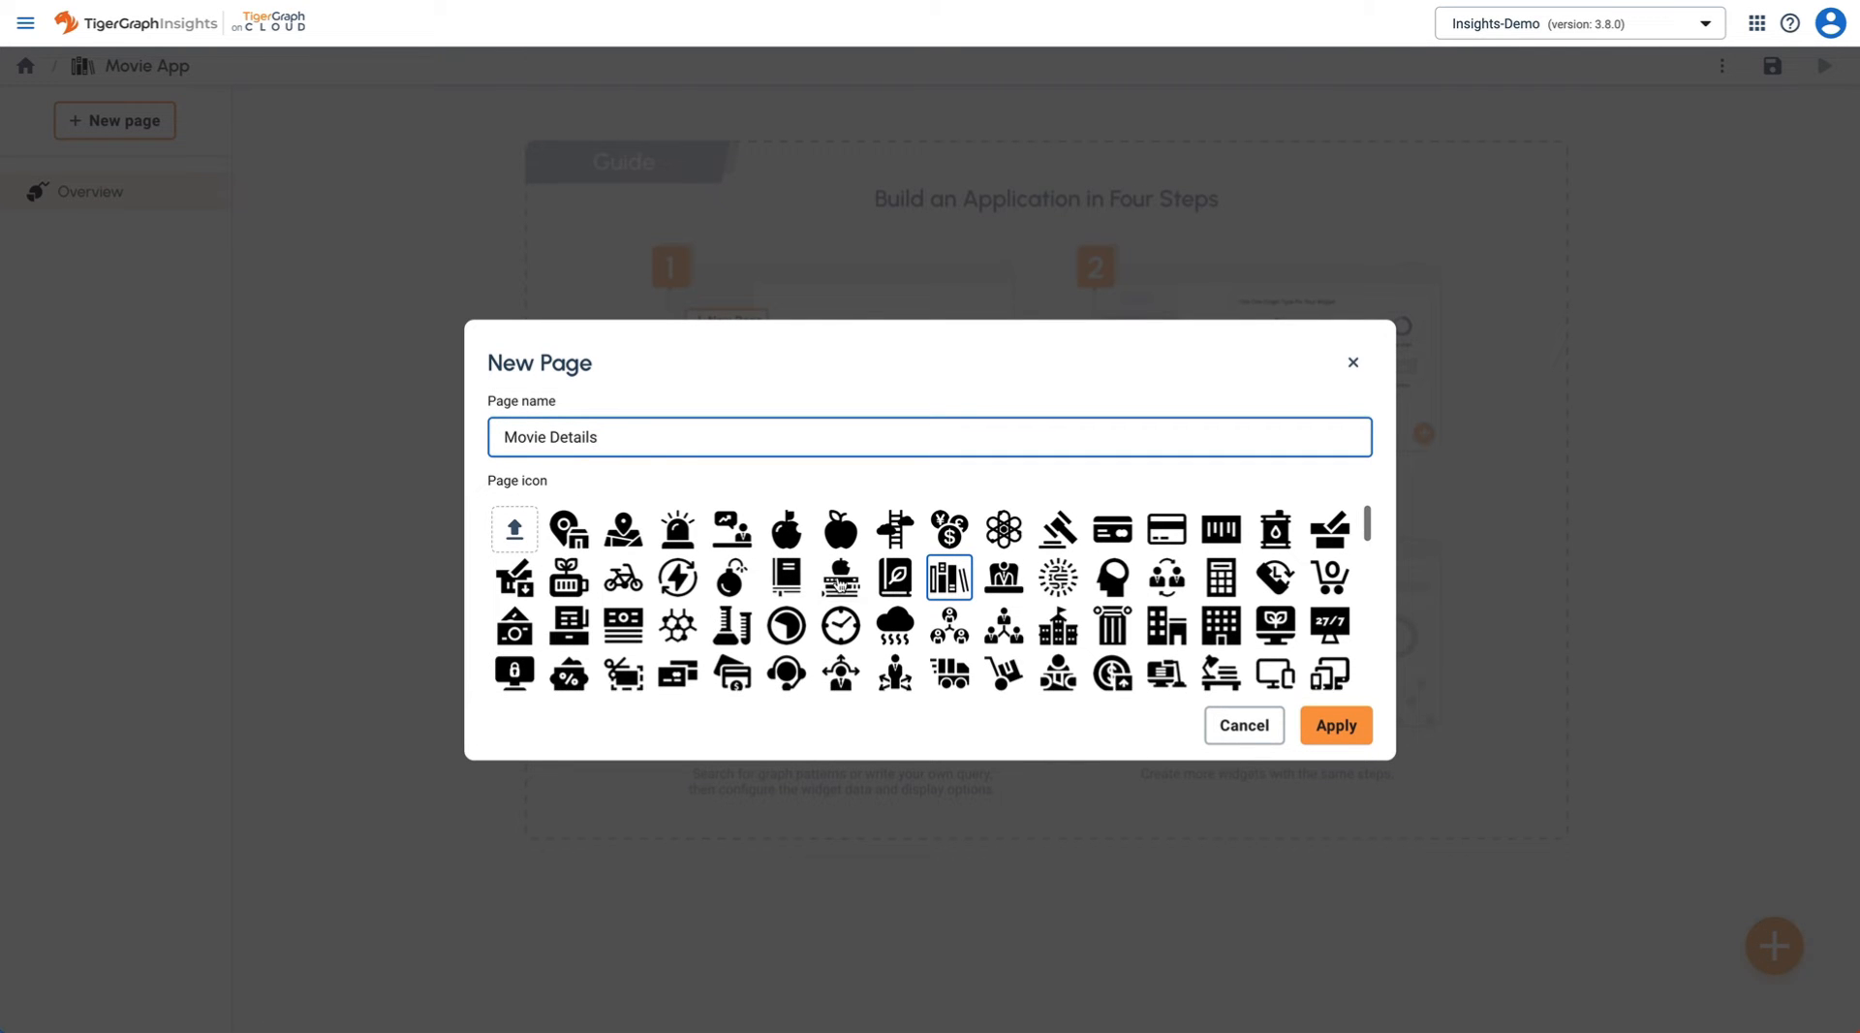
pyautogui.click(569, 576)
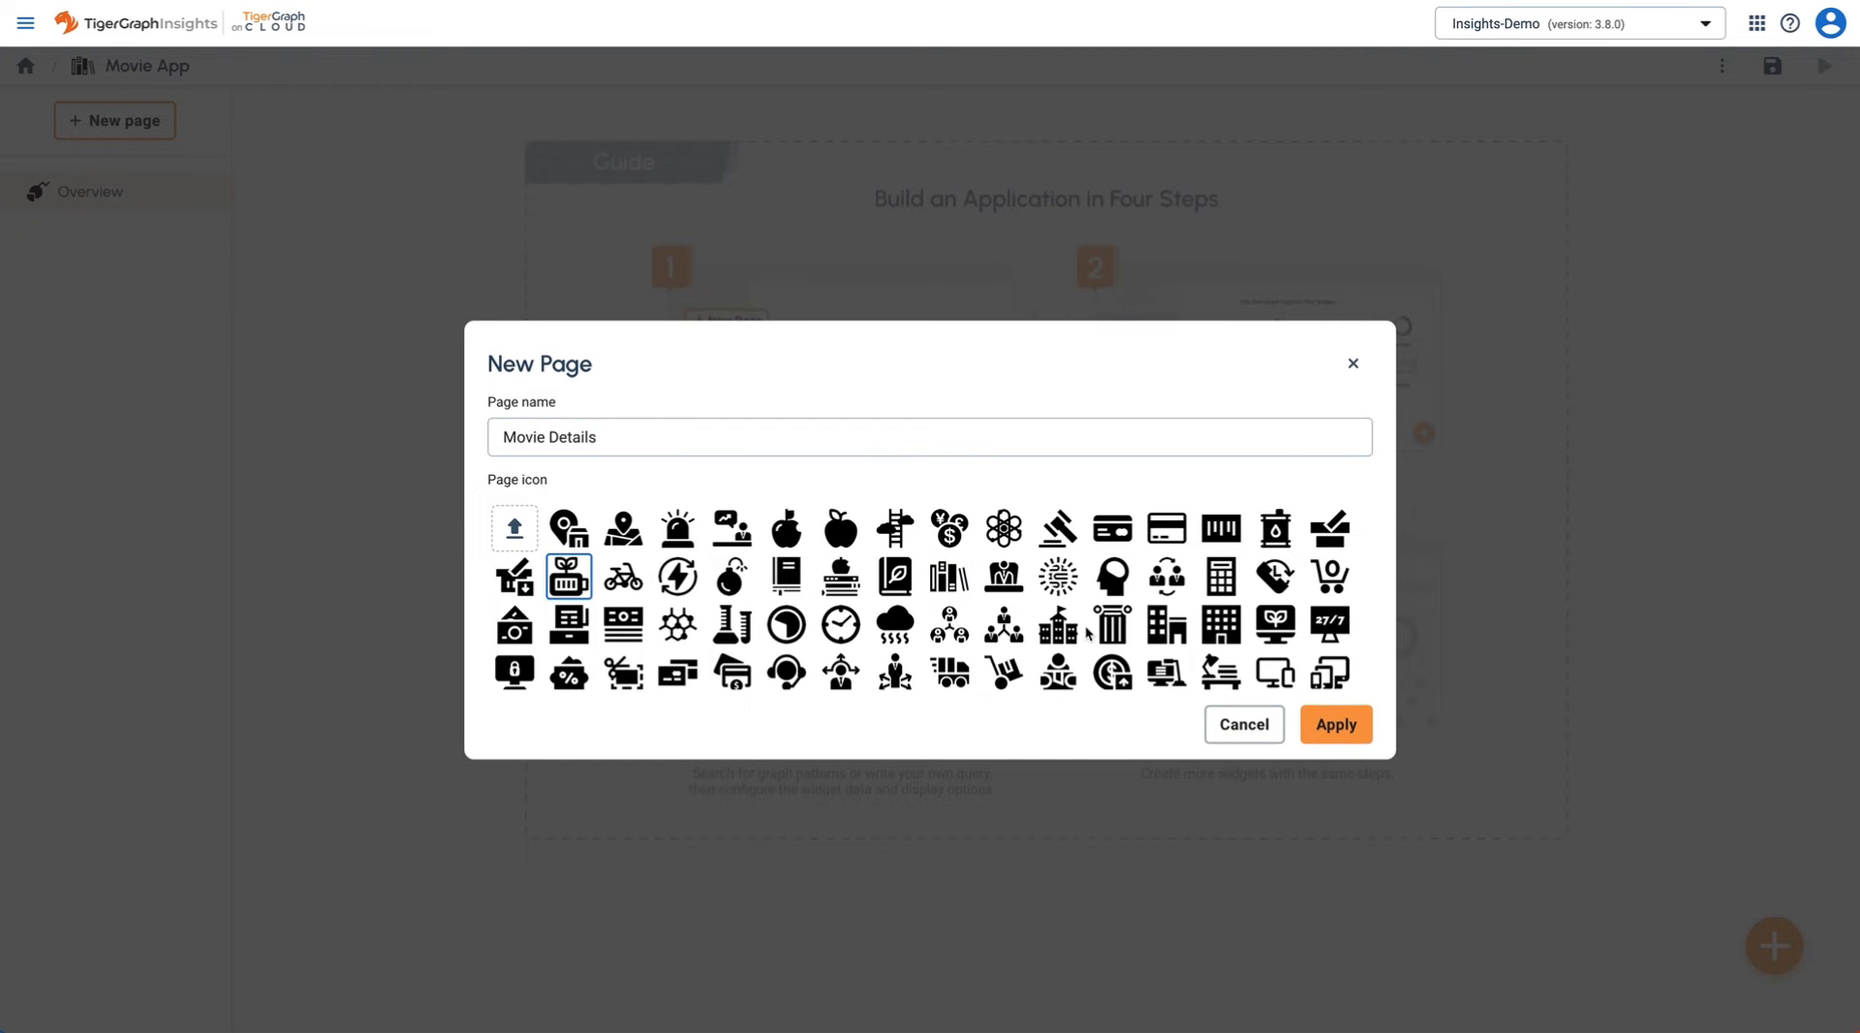
pyautogui.click(1342, 724)
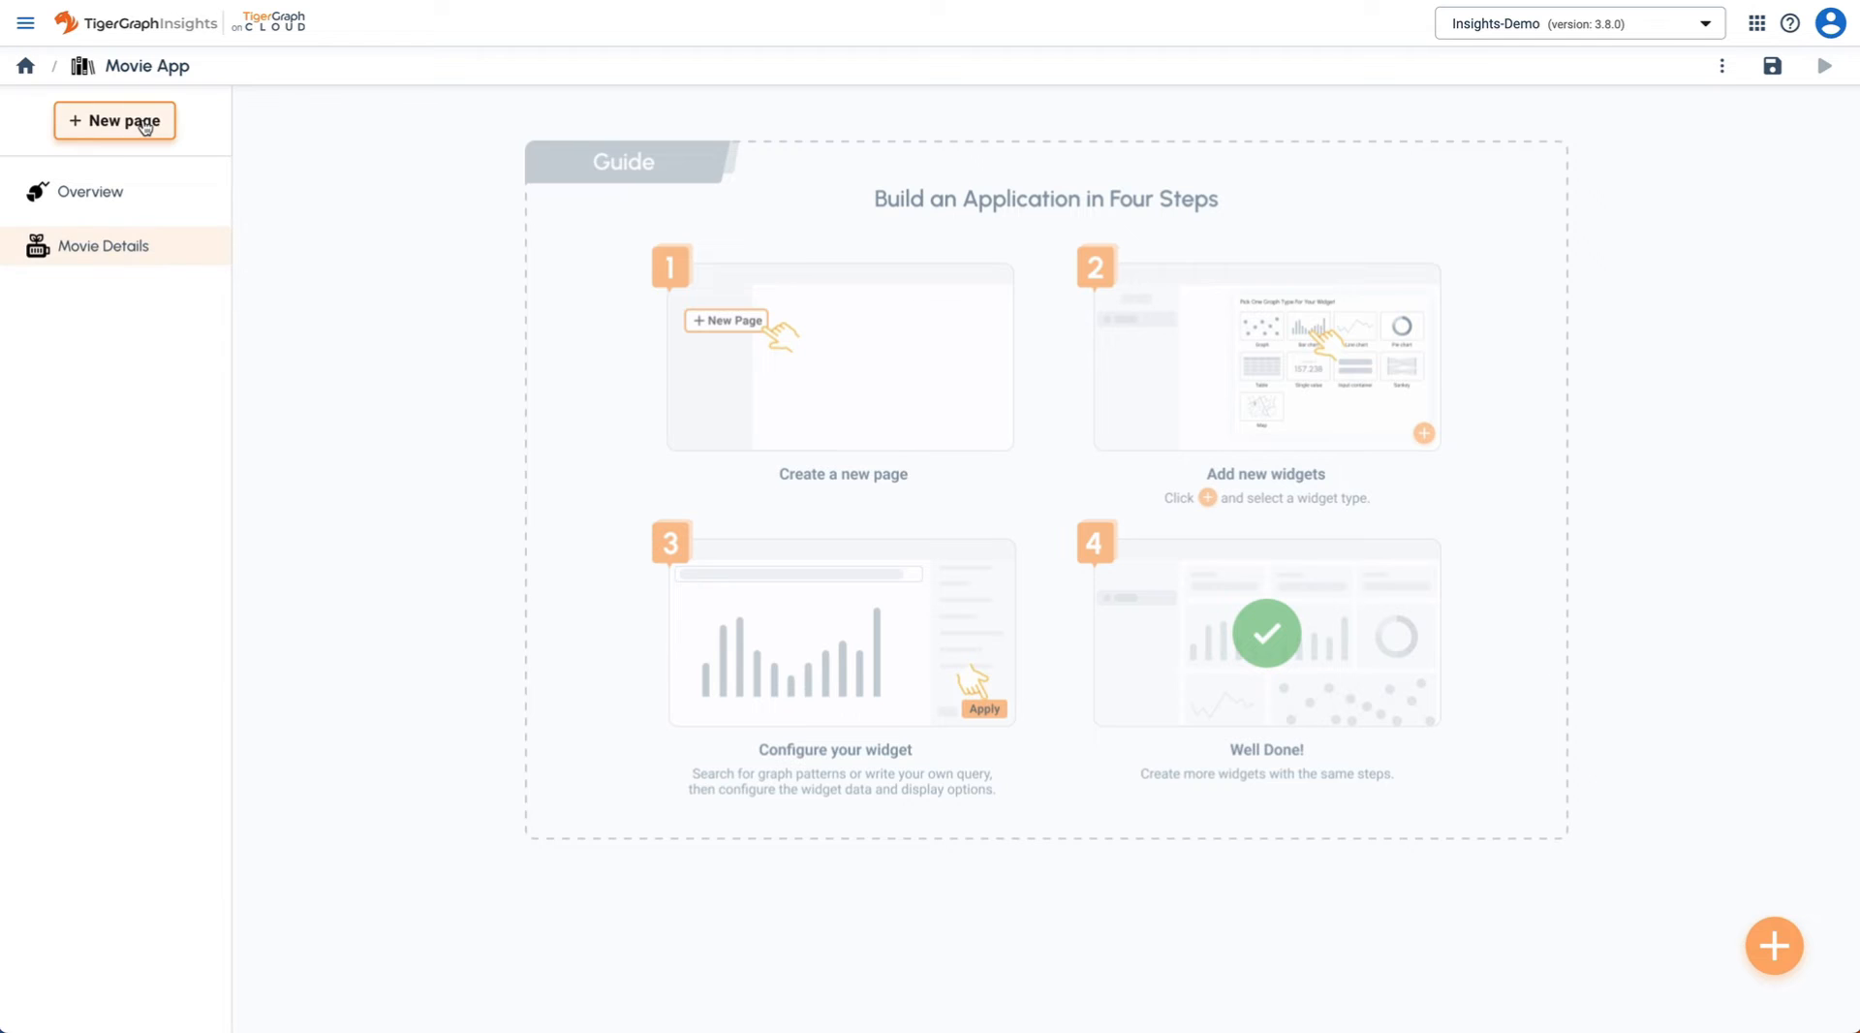
# - Add a 'Person Graph' page with the network icon
pyautogui.click(145, 126)
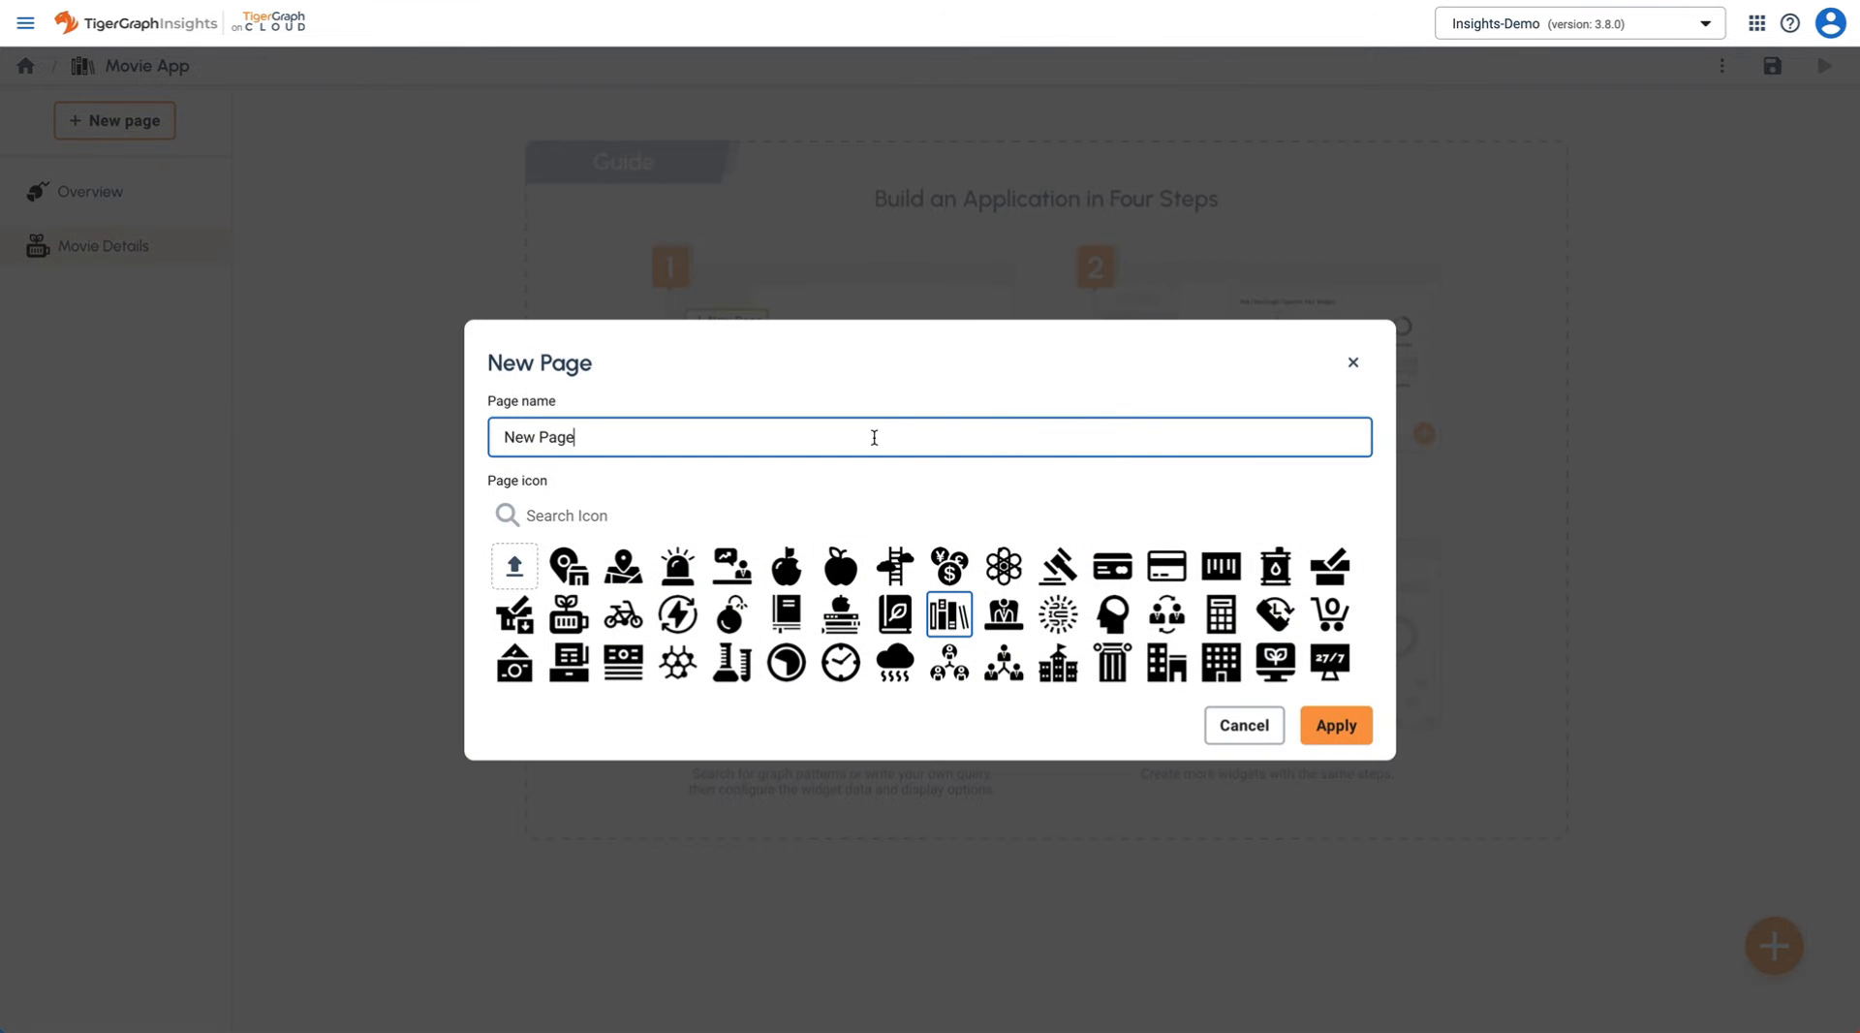
pyautogui.hotkey('ctrl', 'a')
pyautogui.write('O')
pyautogui.scroll(-1, 1002, 600)
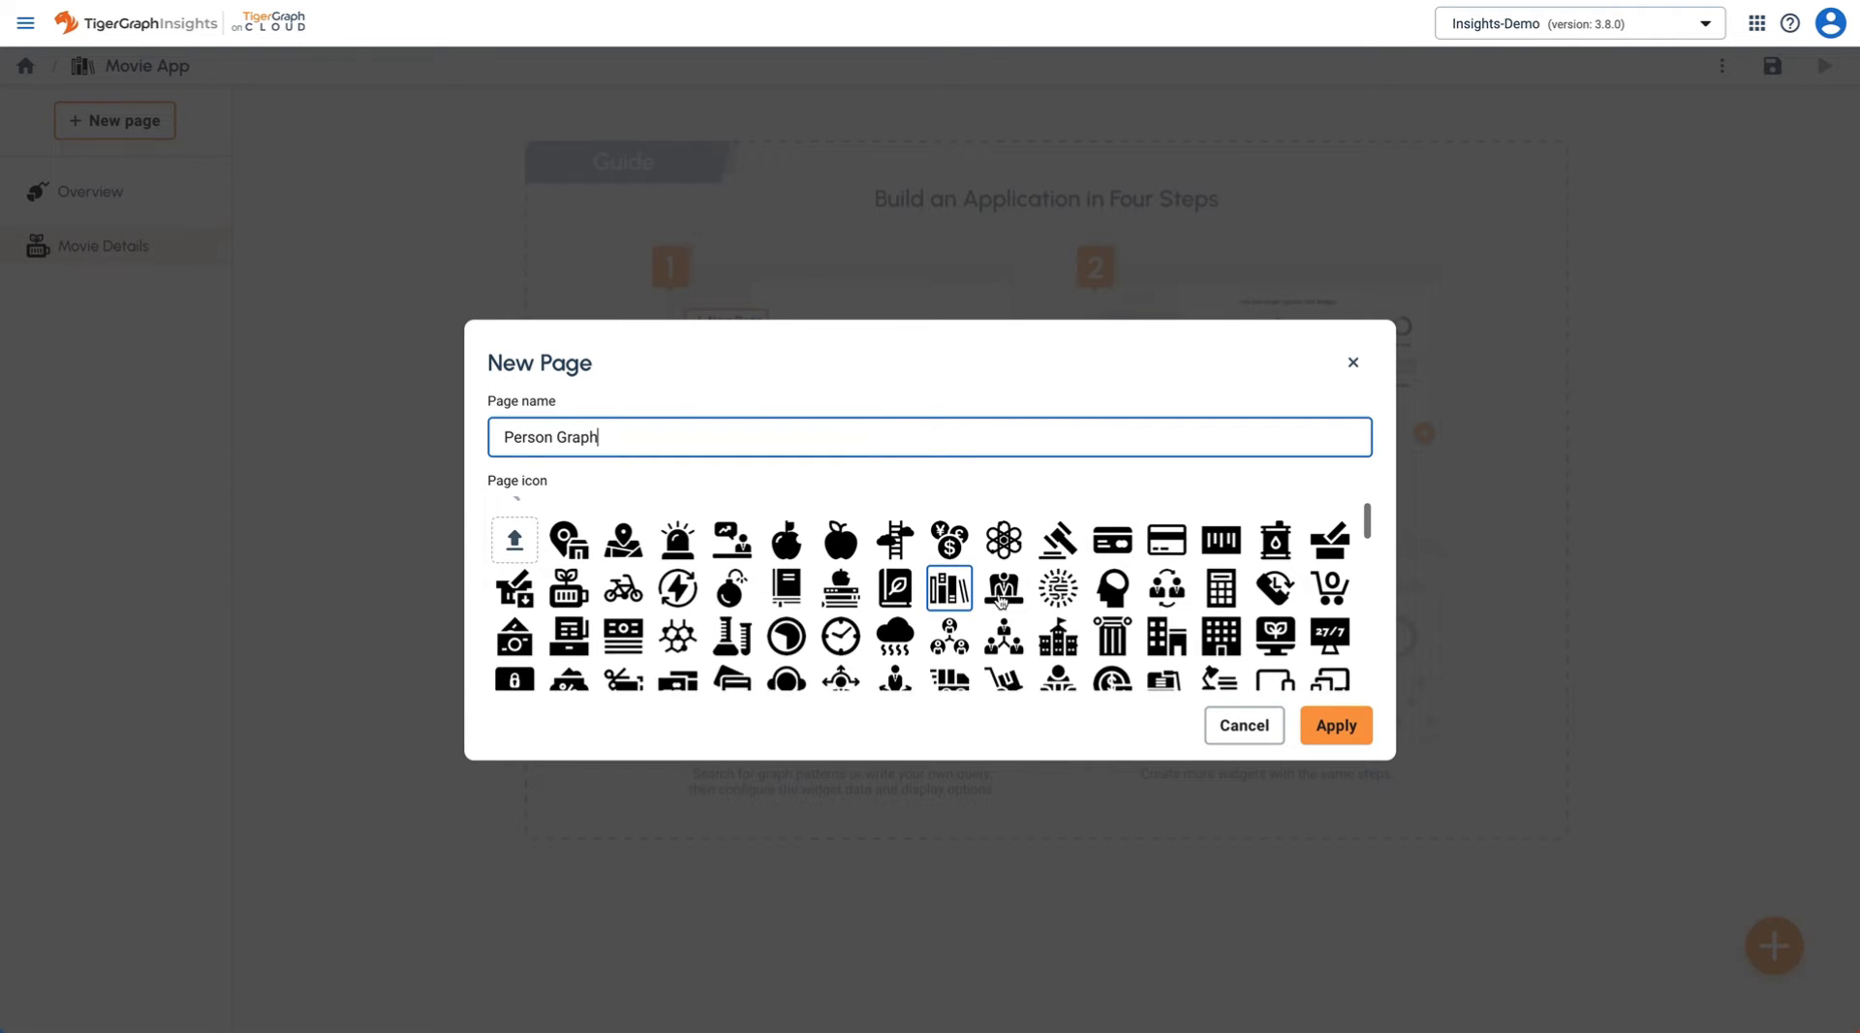
pyautogui.click(957, 640)
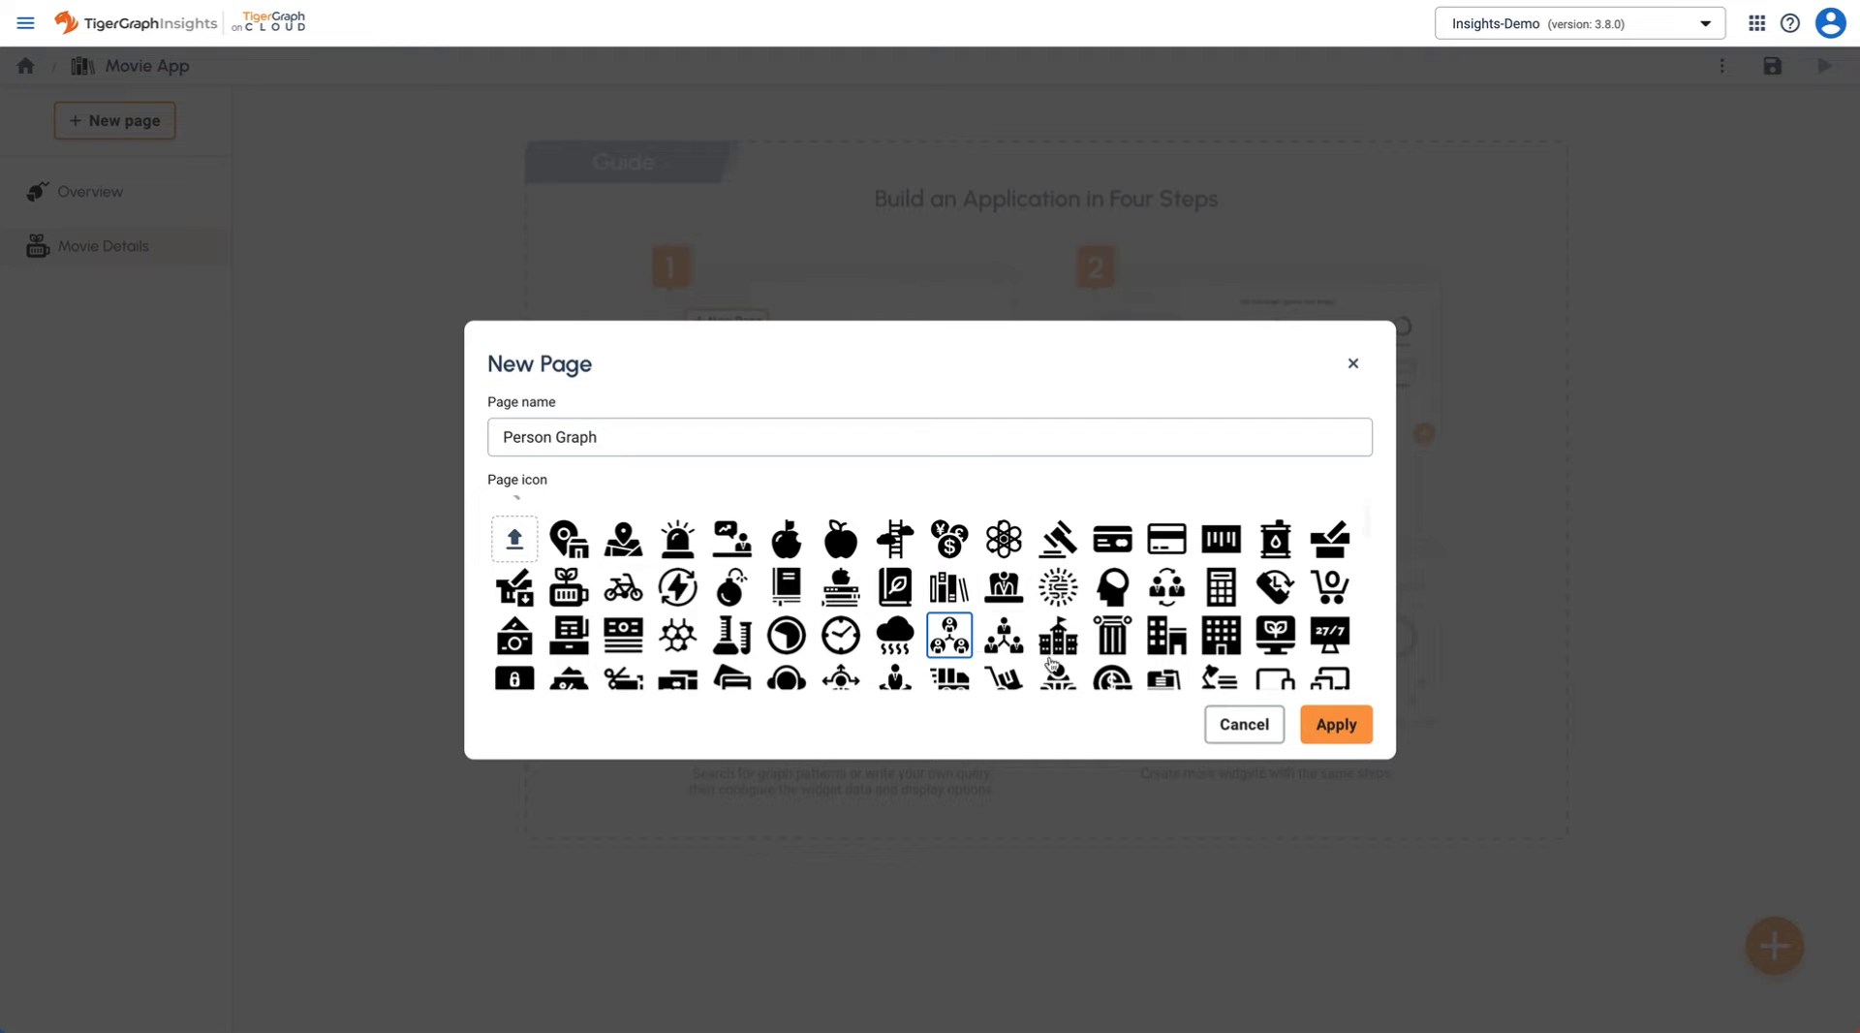
pyautogui.click(1336, 725)
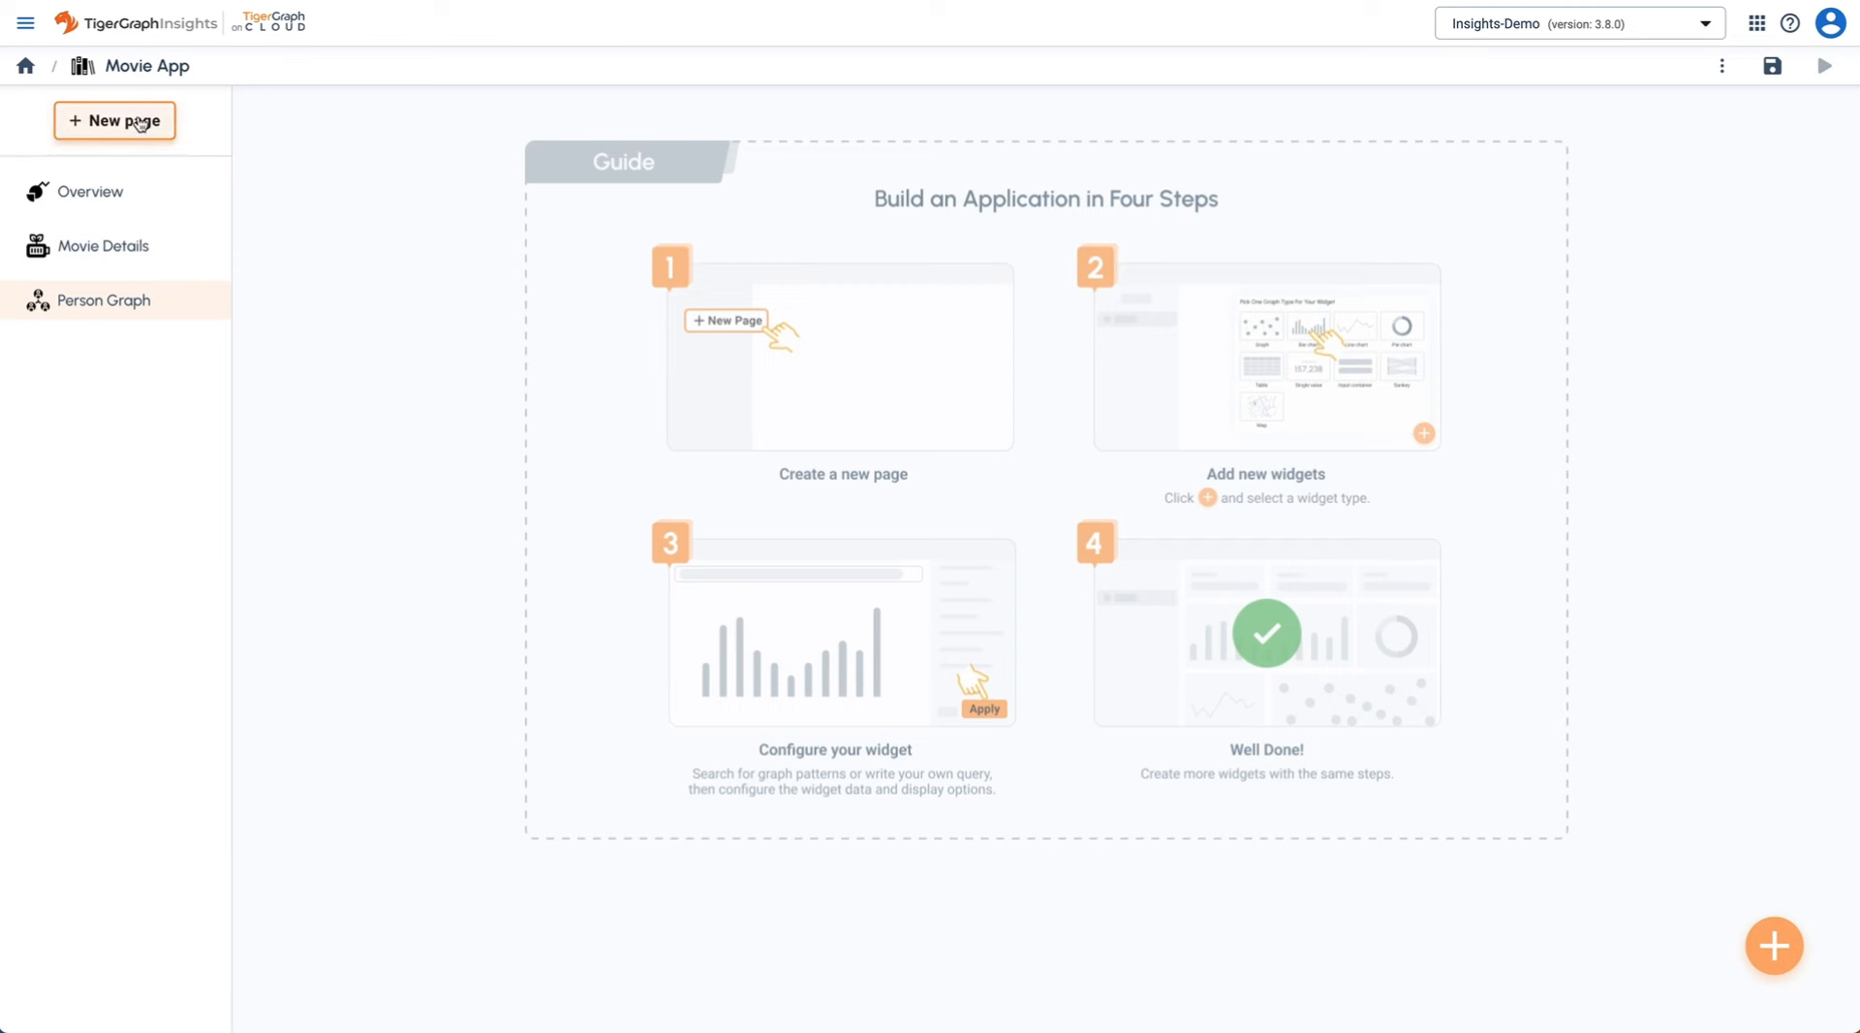
# - Add a 'Personal Details' page with the document icon, save the app, and open Overview
pyautogui.click(141, 123)
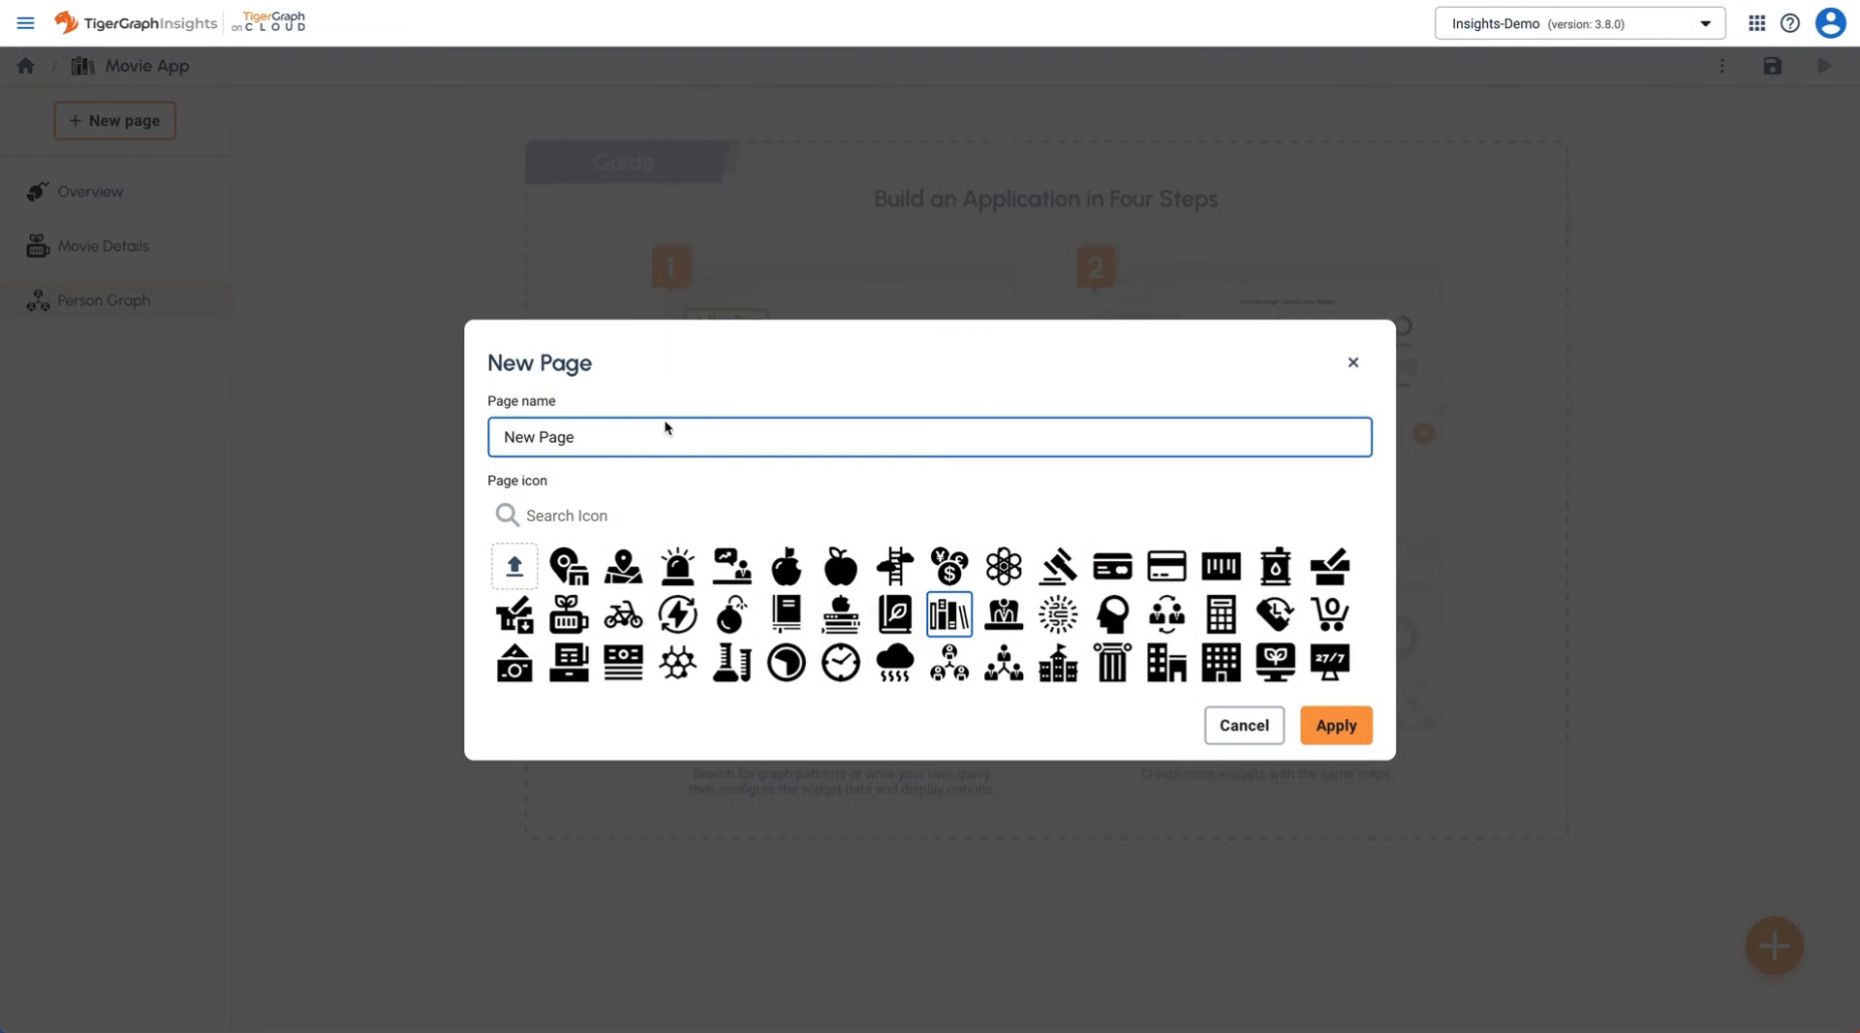
pyautogui.tripleClick(644, 437)
pyautogui.write('Personal Details')
pyautogui.scroll(-5, 1201, 595)
pyautogui.scroll(-1, 1204, 595)
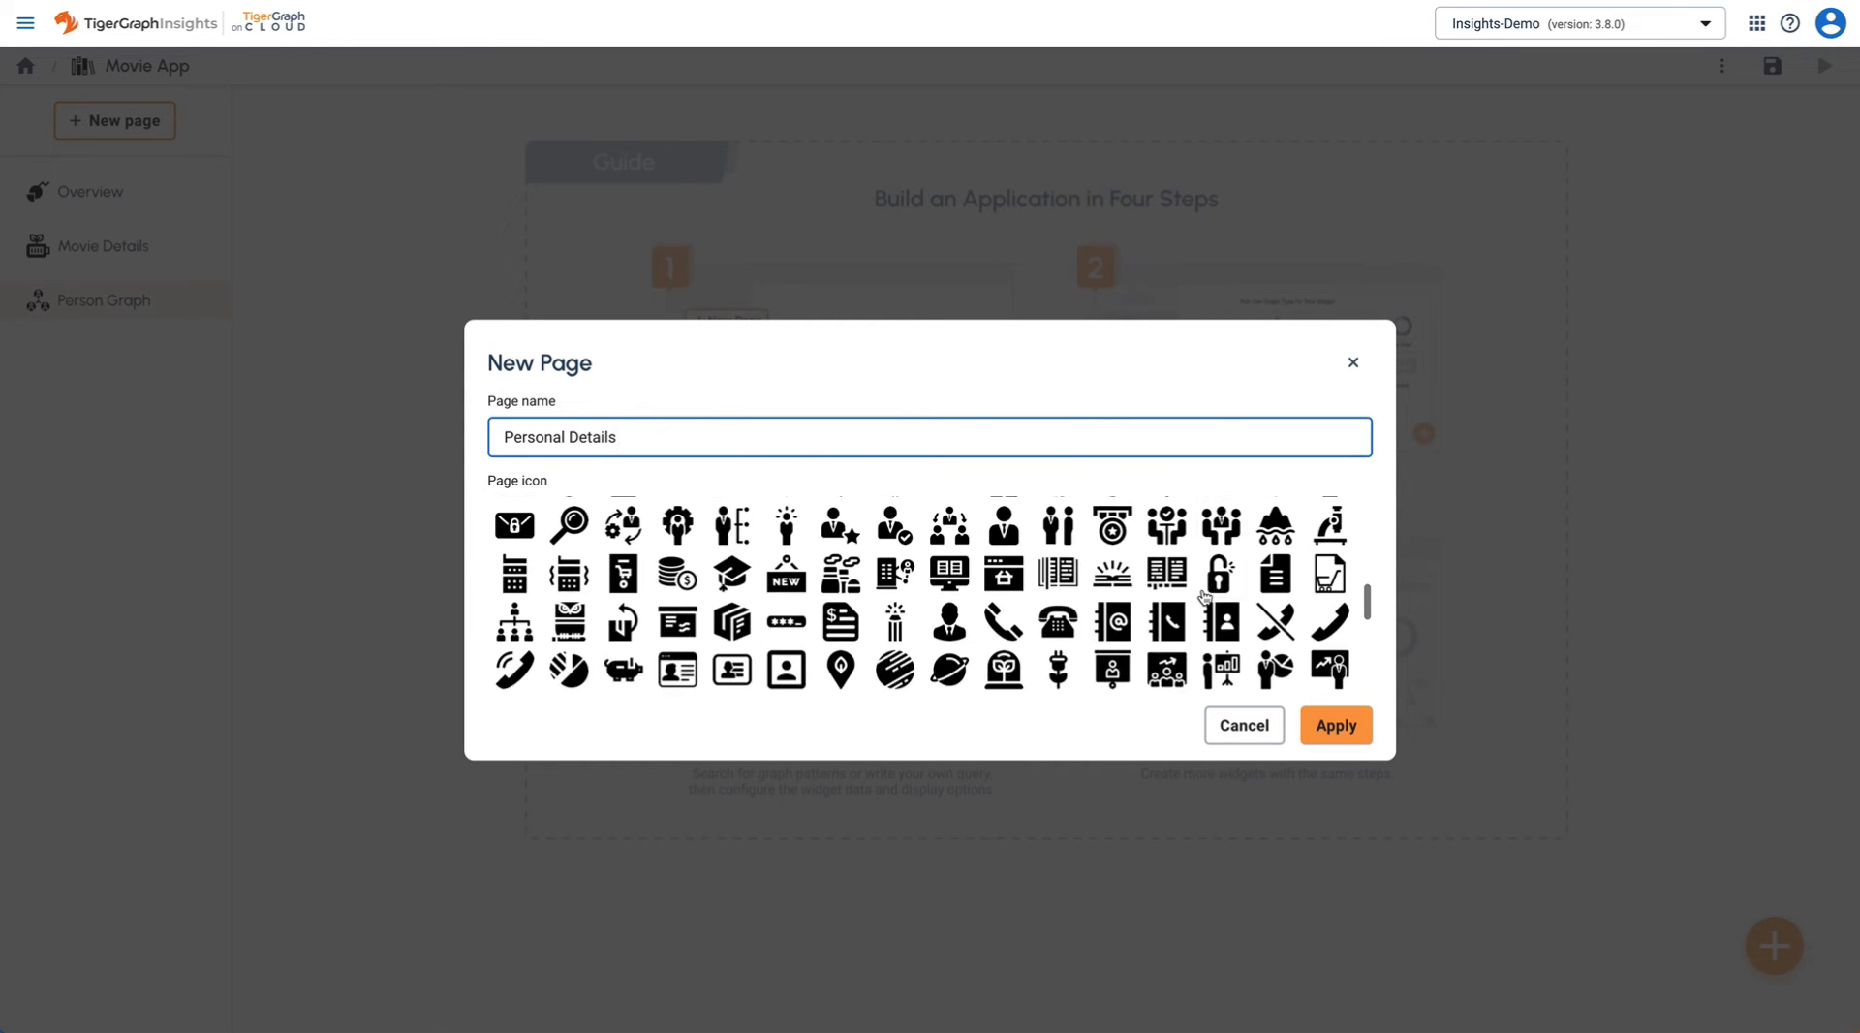
pyautogui.click(1275, 578)
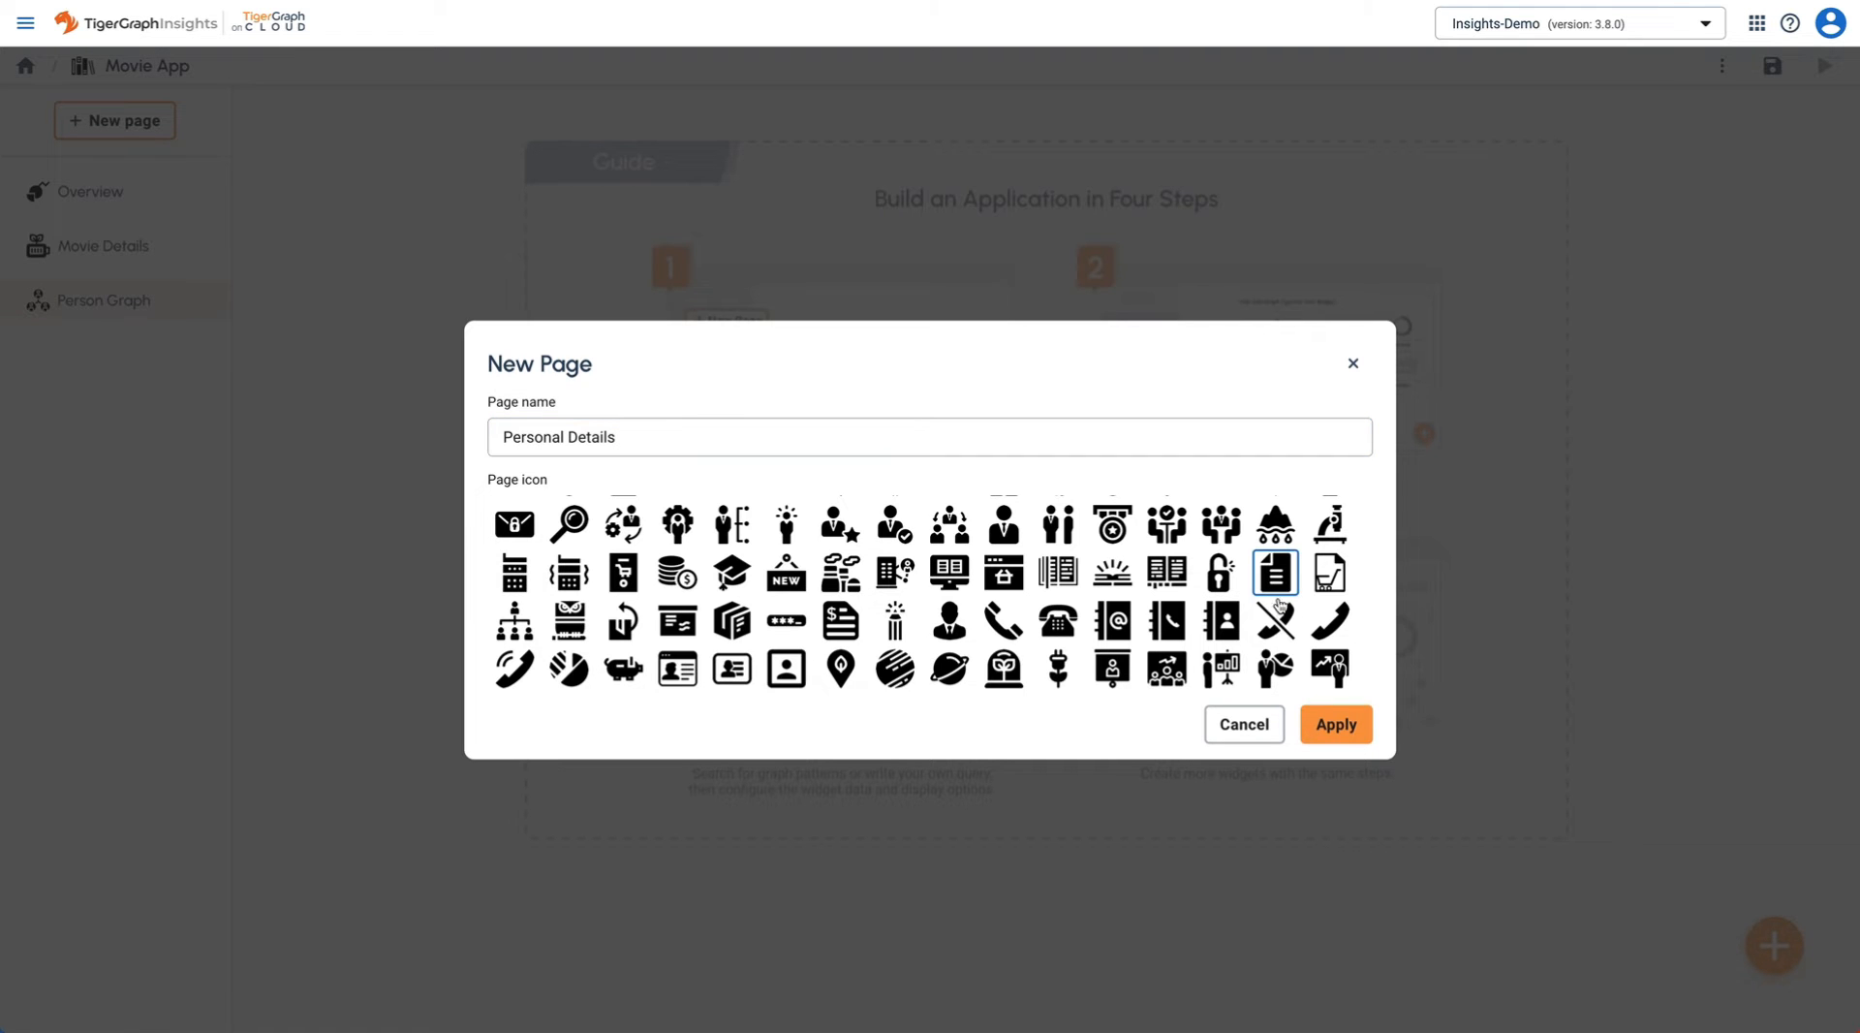
pyautogui.click(1339, 729)
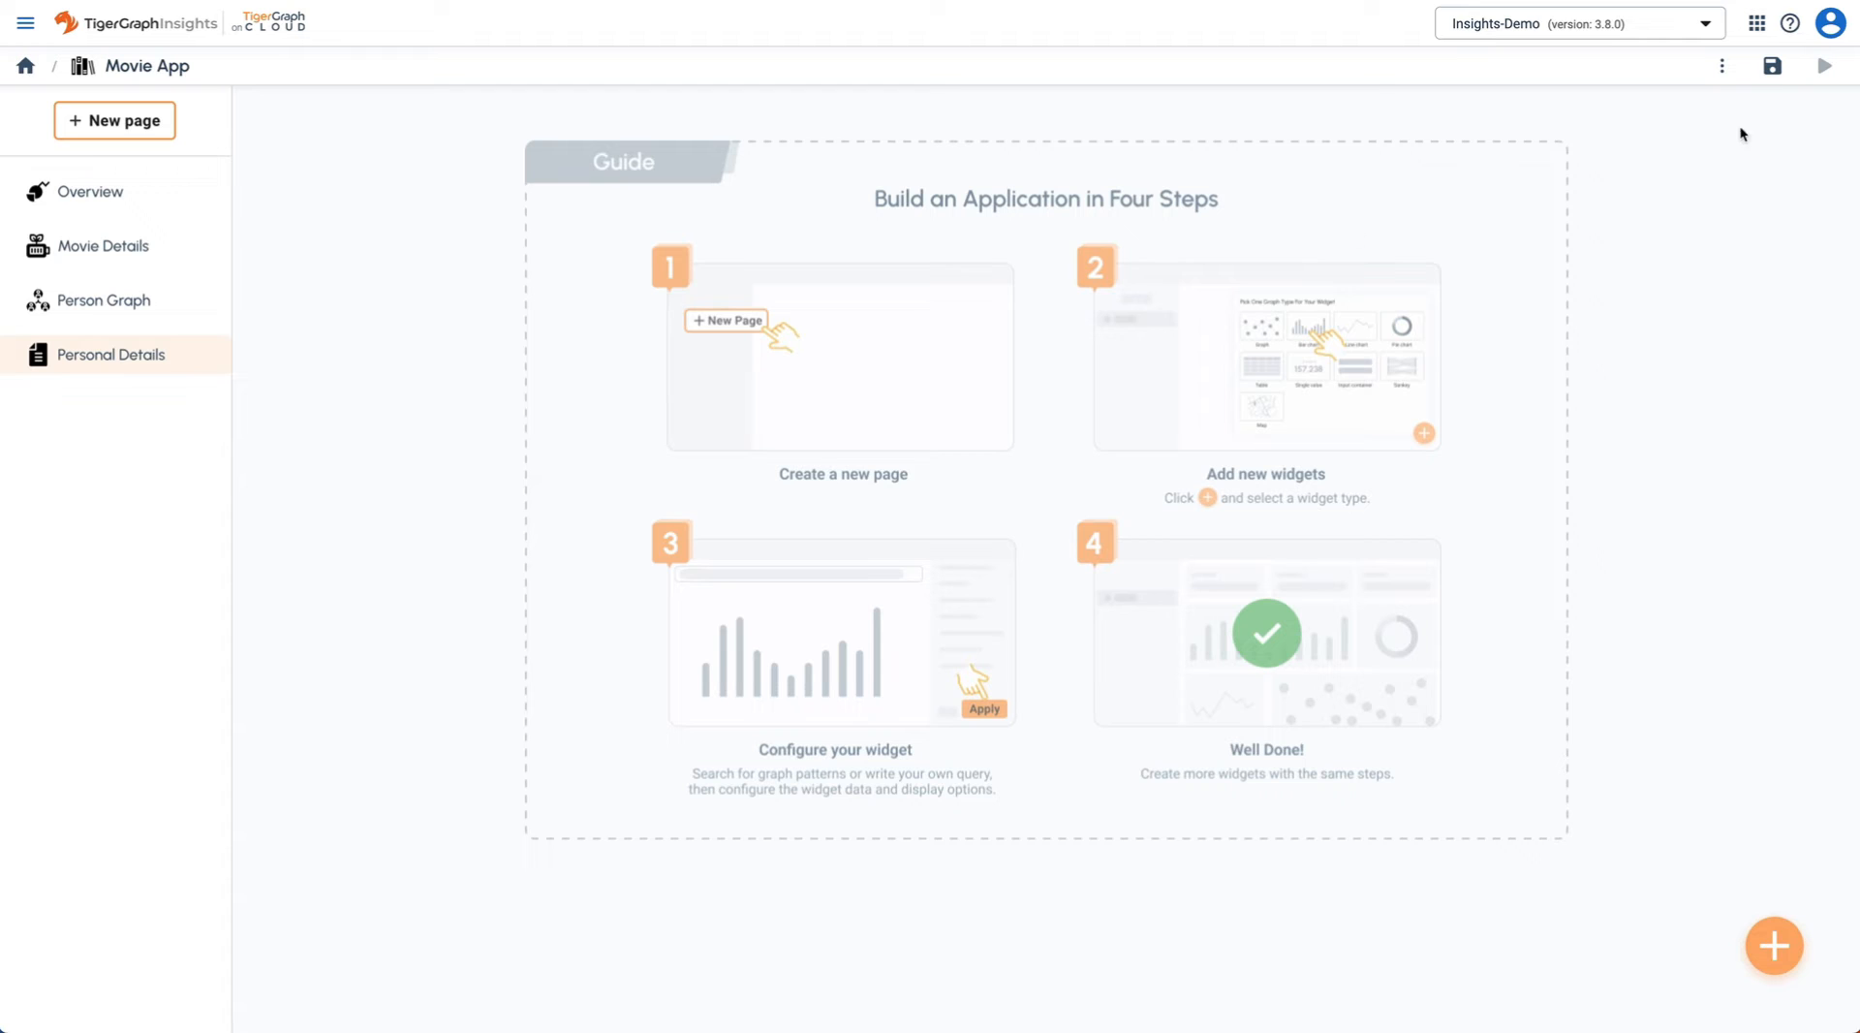
pyautogui.click(1772, 65)
pyautogui.click(98, 191)
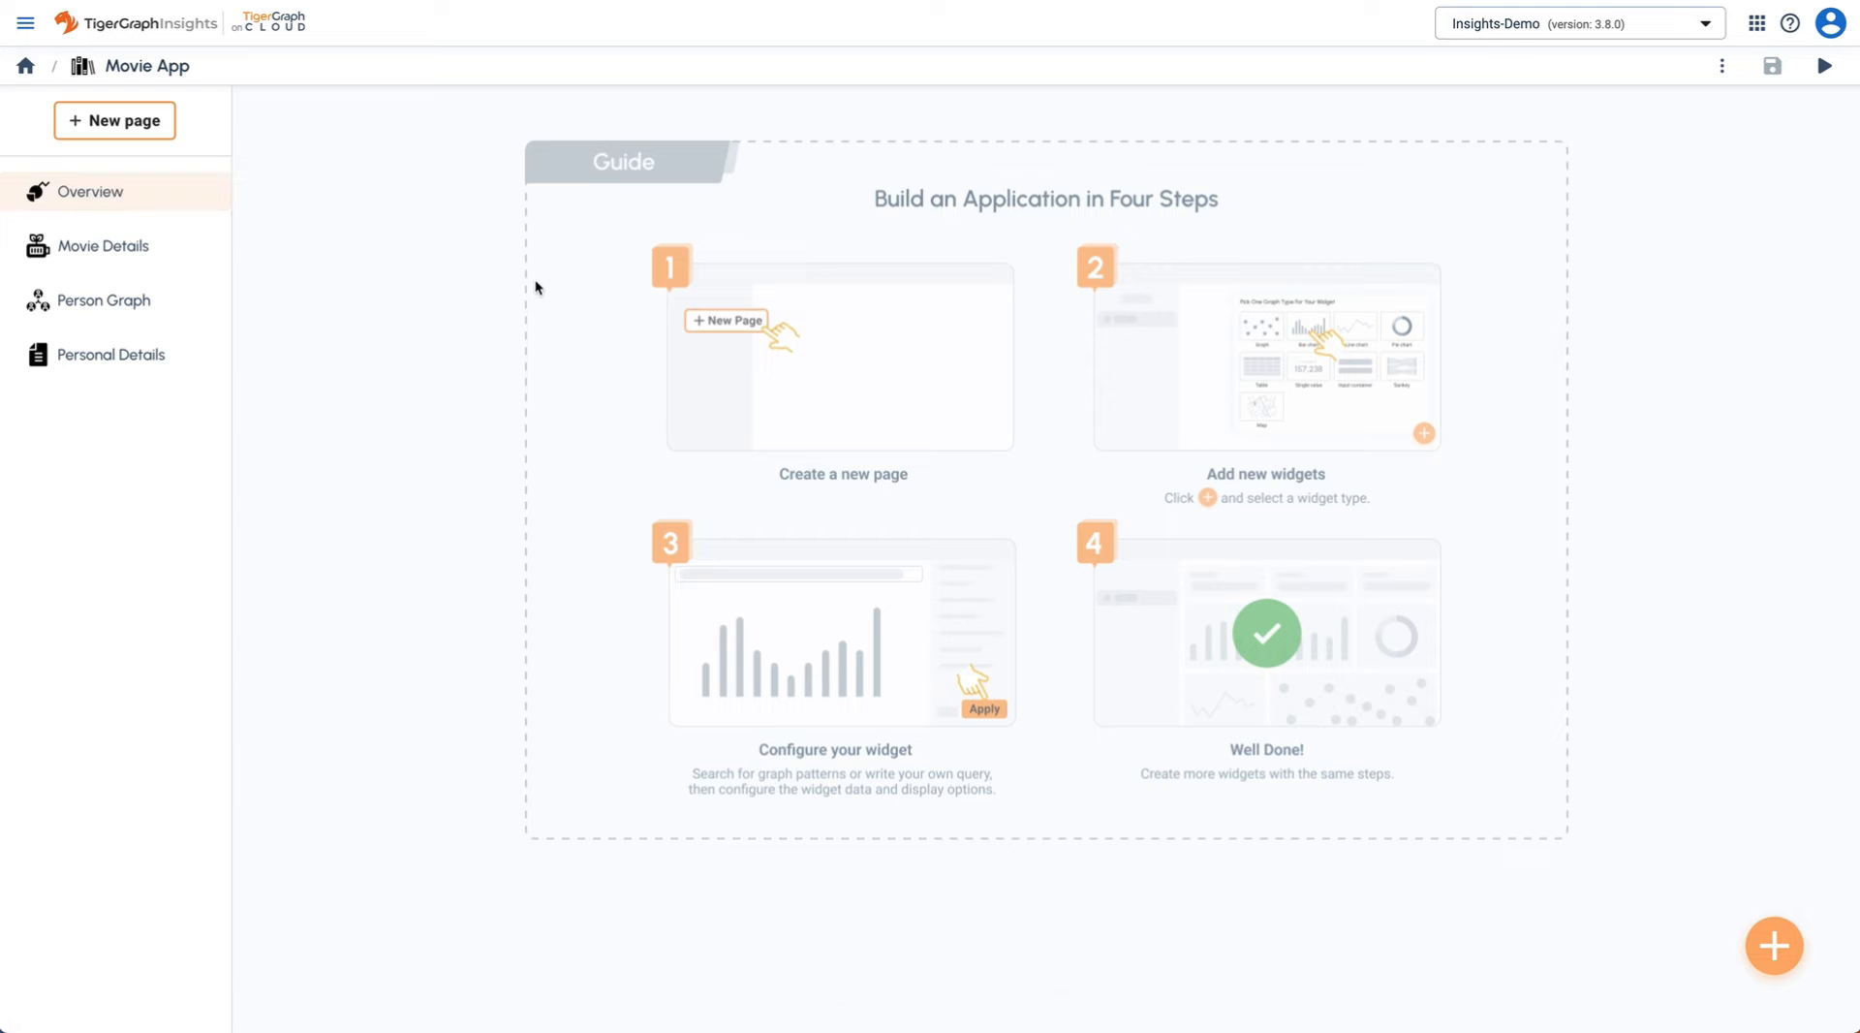
# - Add a Graph widget to Overview and name it 'Movie Graph'
pyautogui.click(1773, 946)
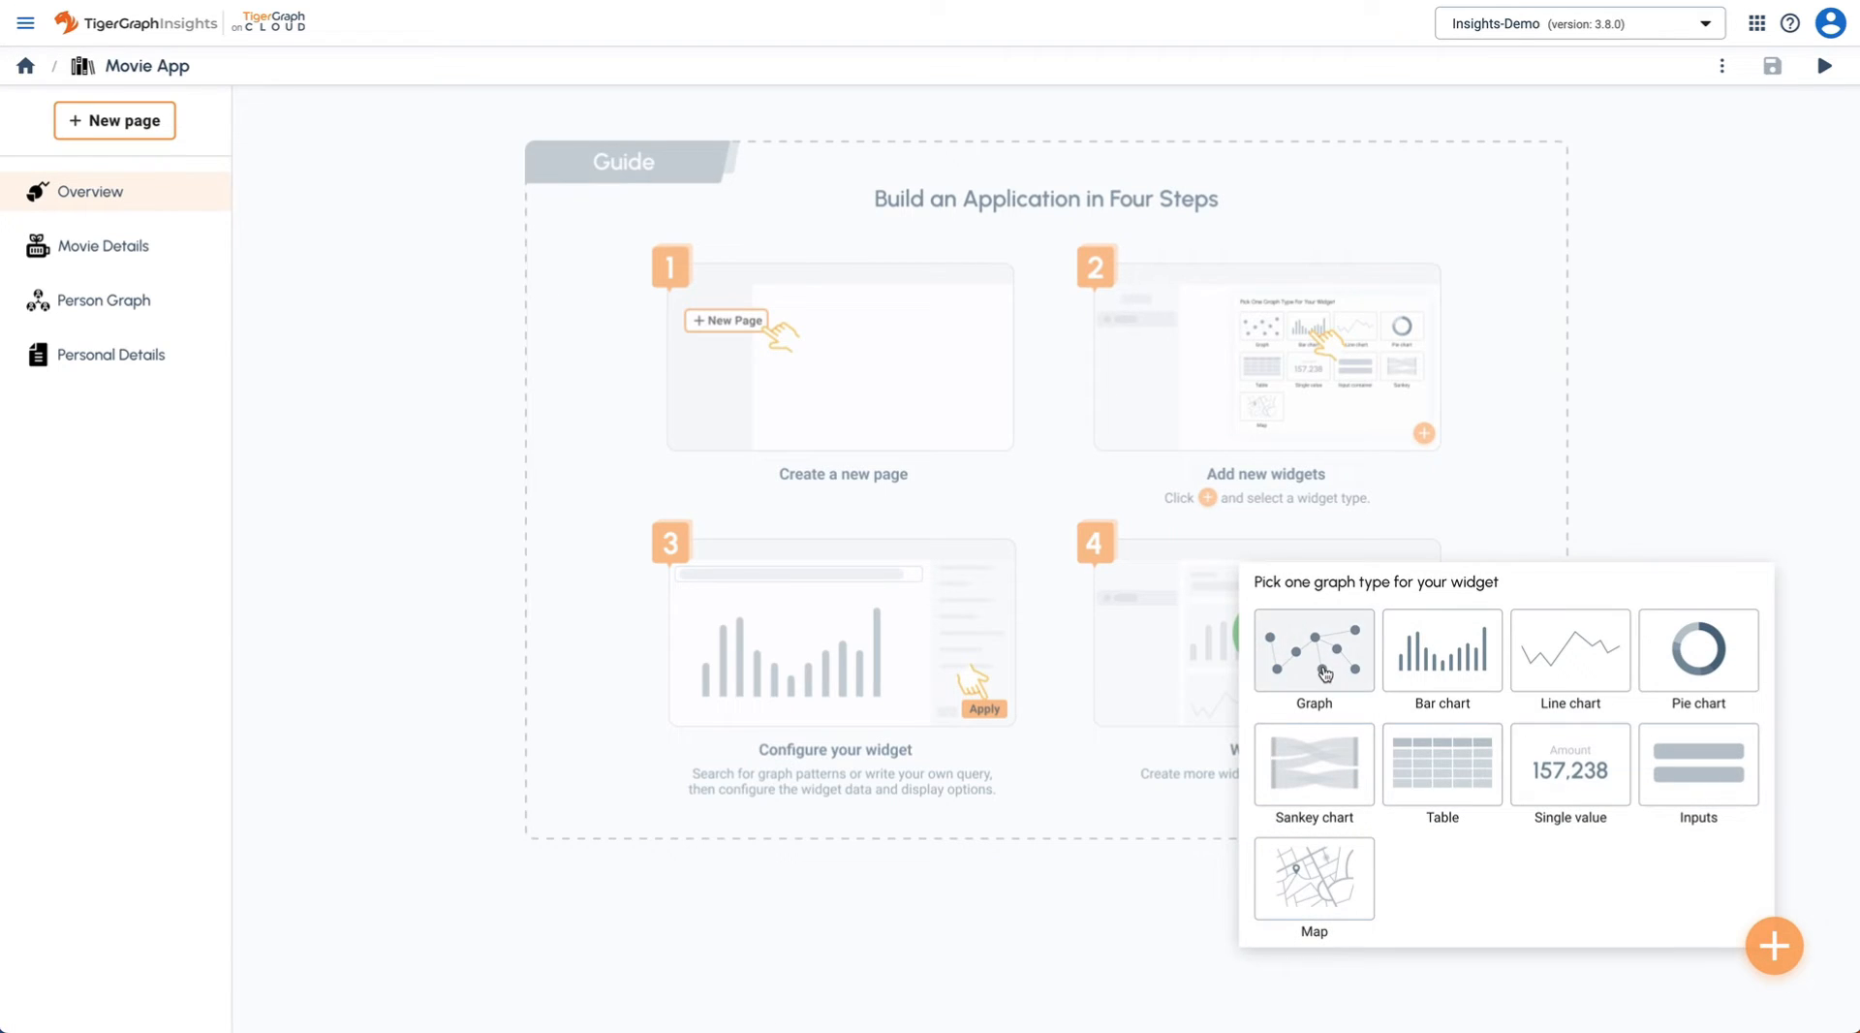
pyautogui.click(1329, 675)
pyautogui.tripleClick(1685, 326)
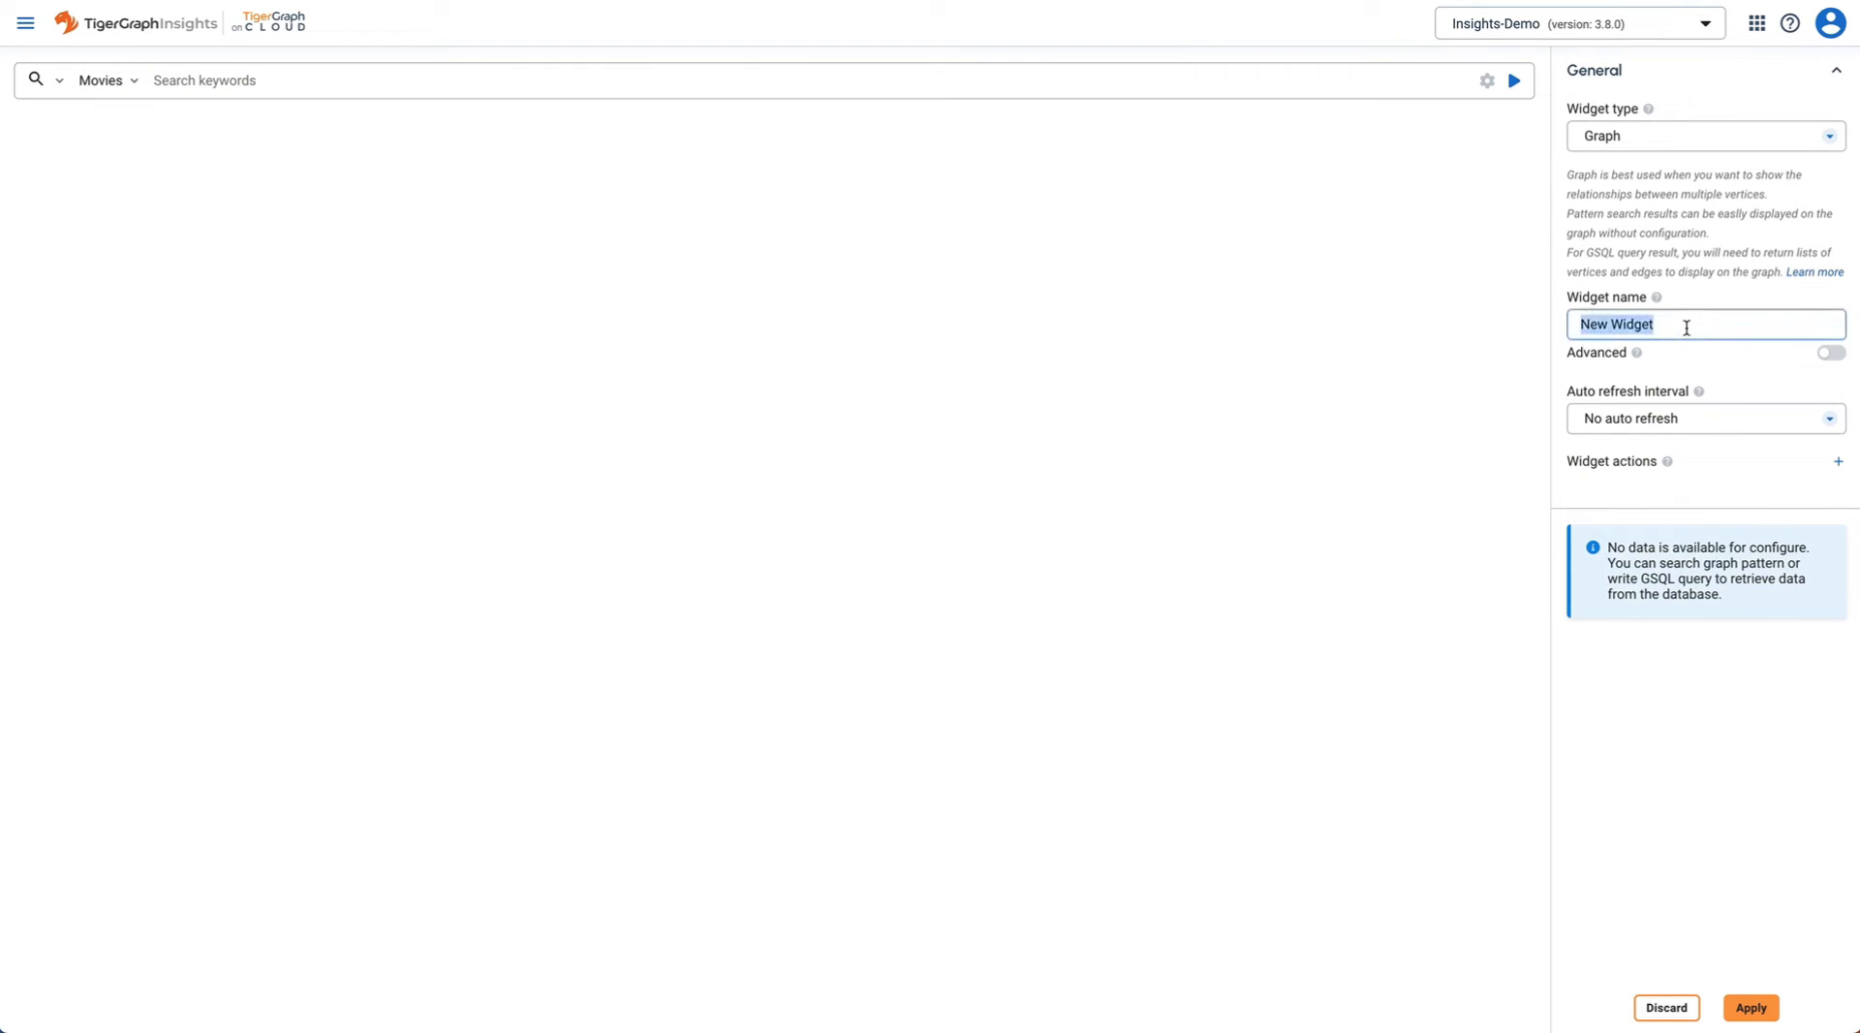
pyautogui.write('Graph')
# - Build and run the Movie -ACTED_IN- Person pattern search
pyautogui.click(441, 79)
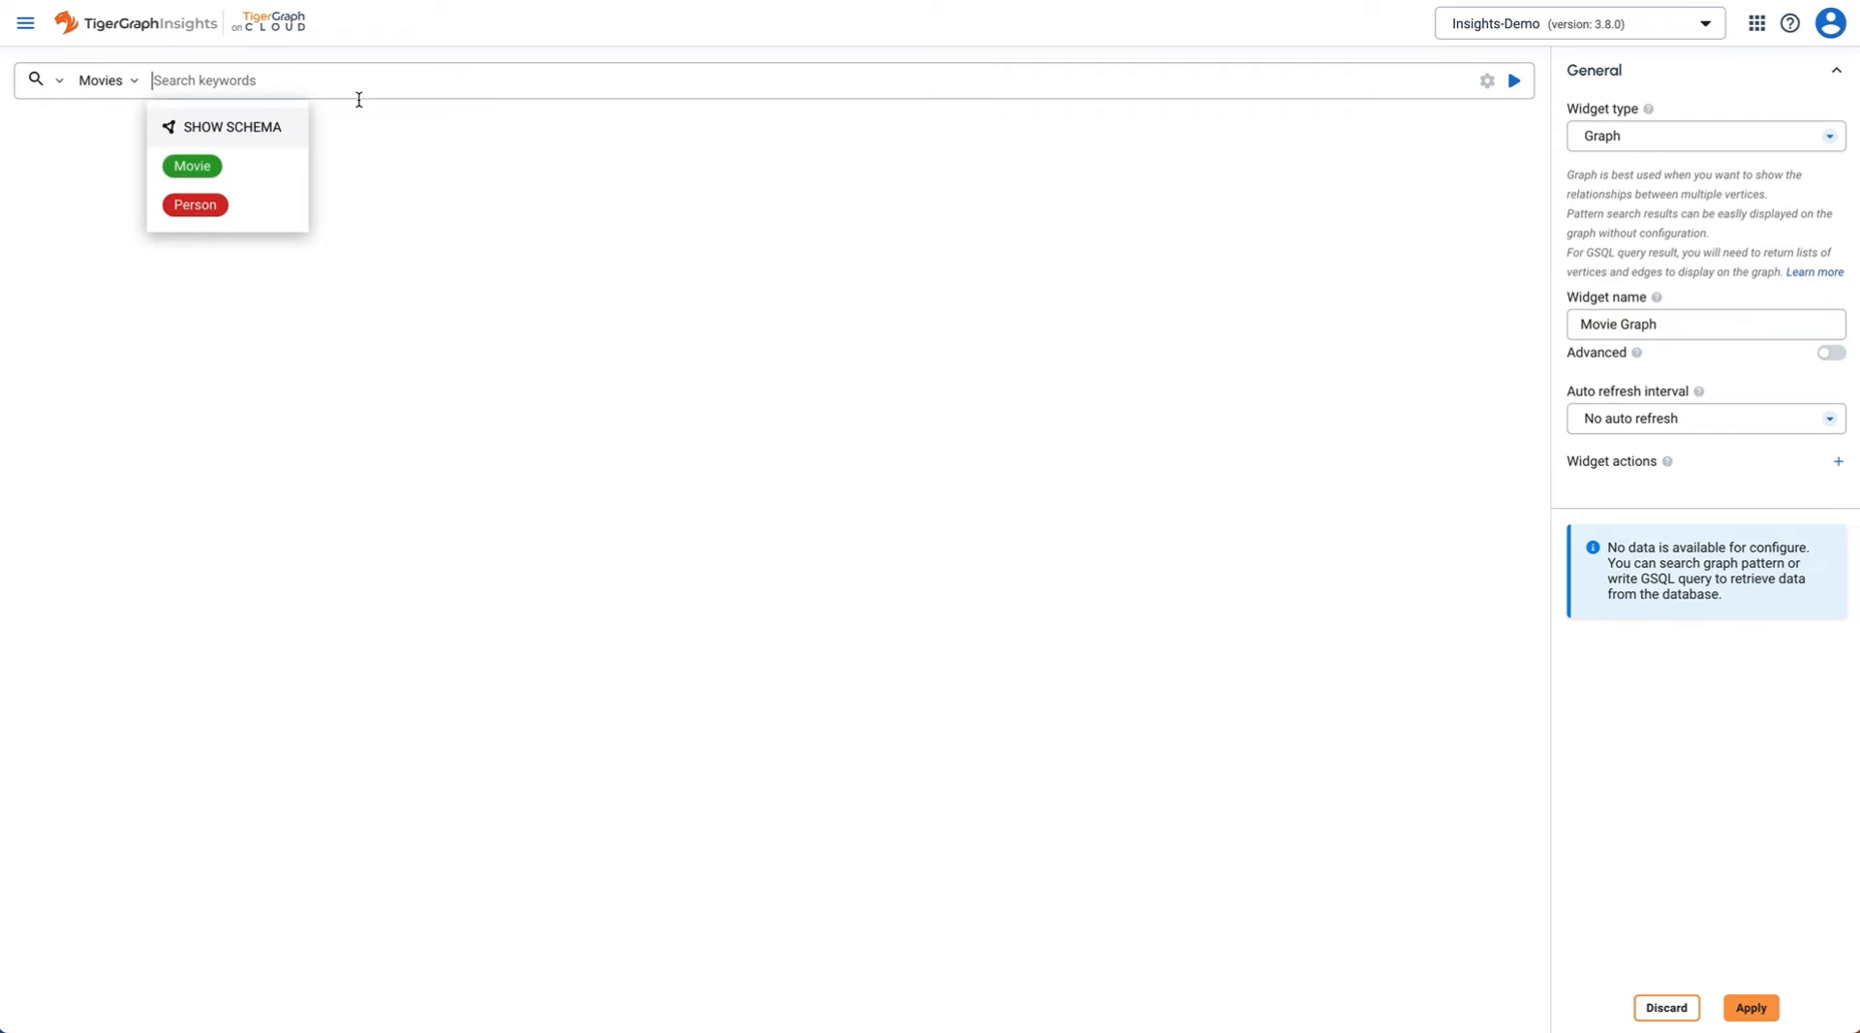
pyautogui.click(193, 168)
pyautogui.click(207, 171)
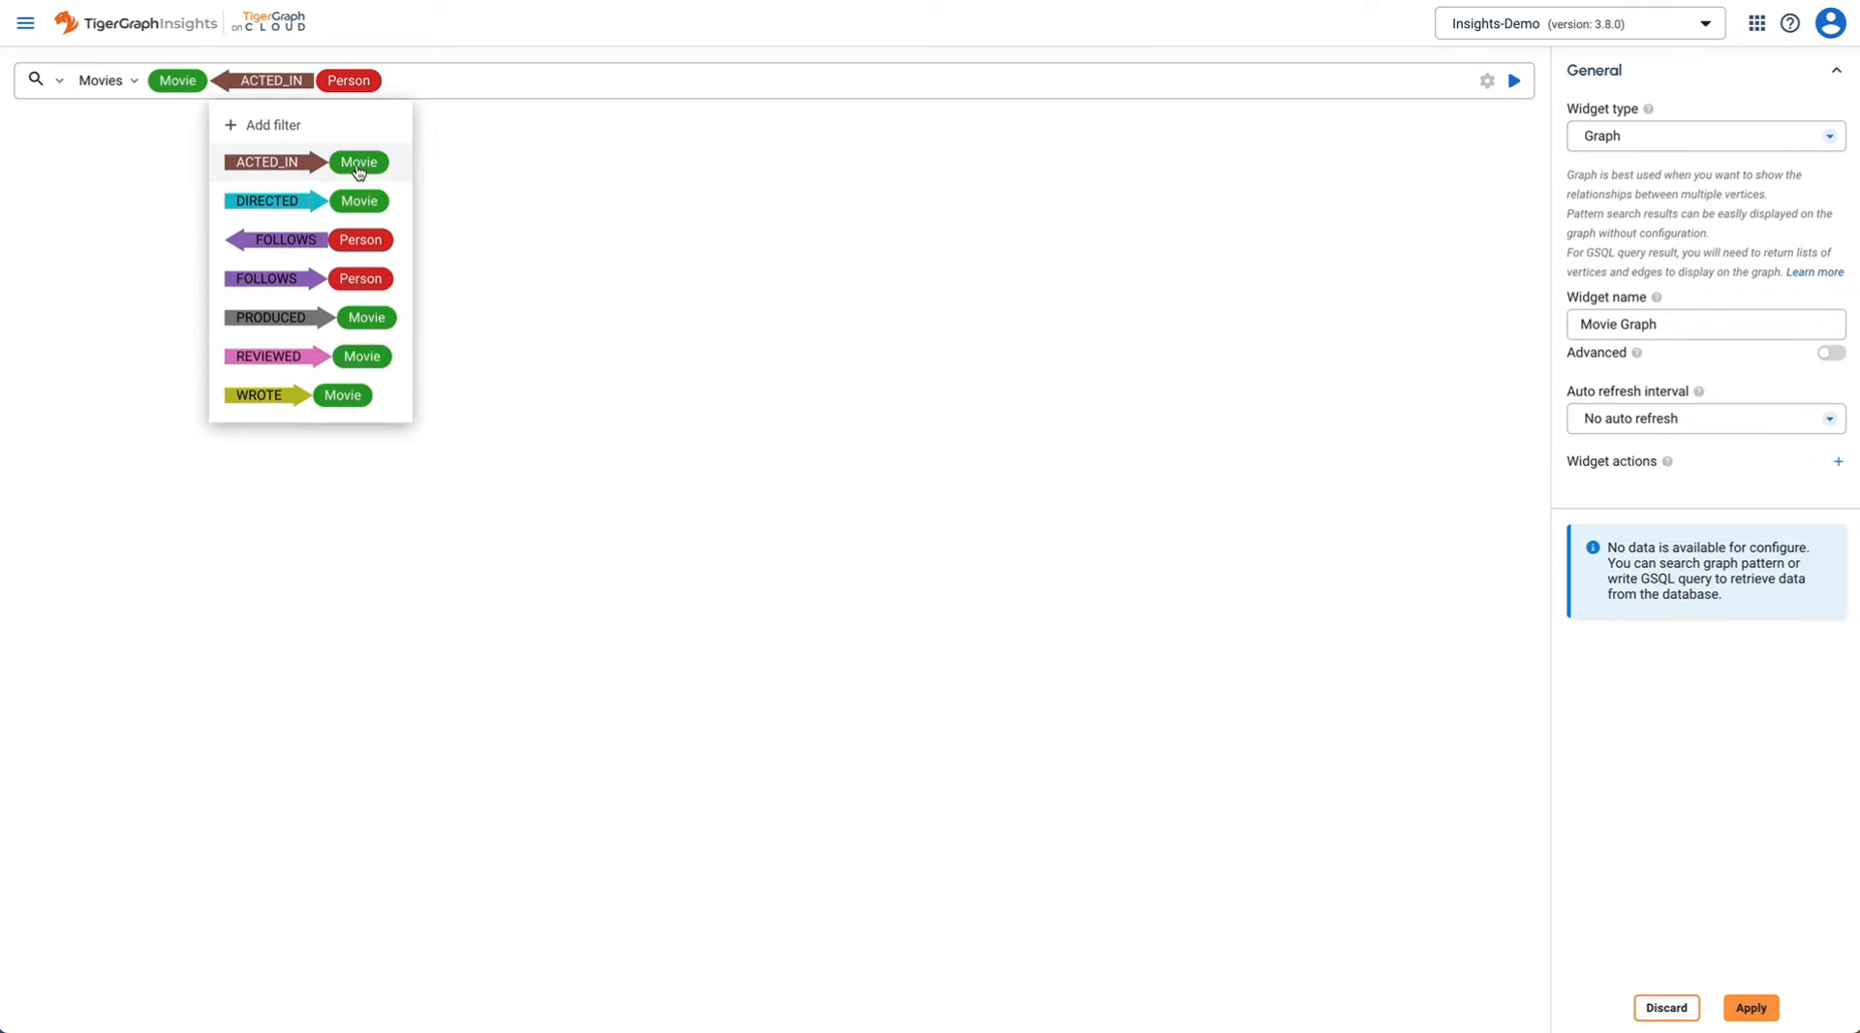
pyautogui.click(923, 107)
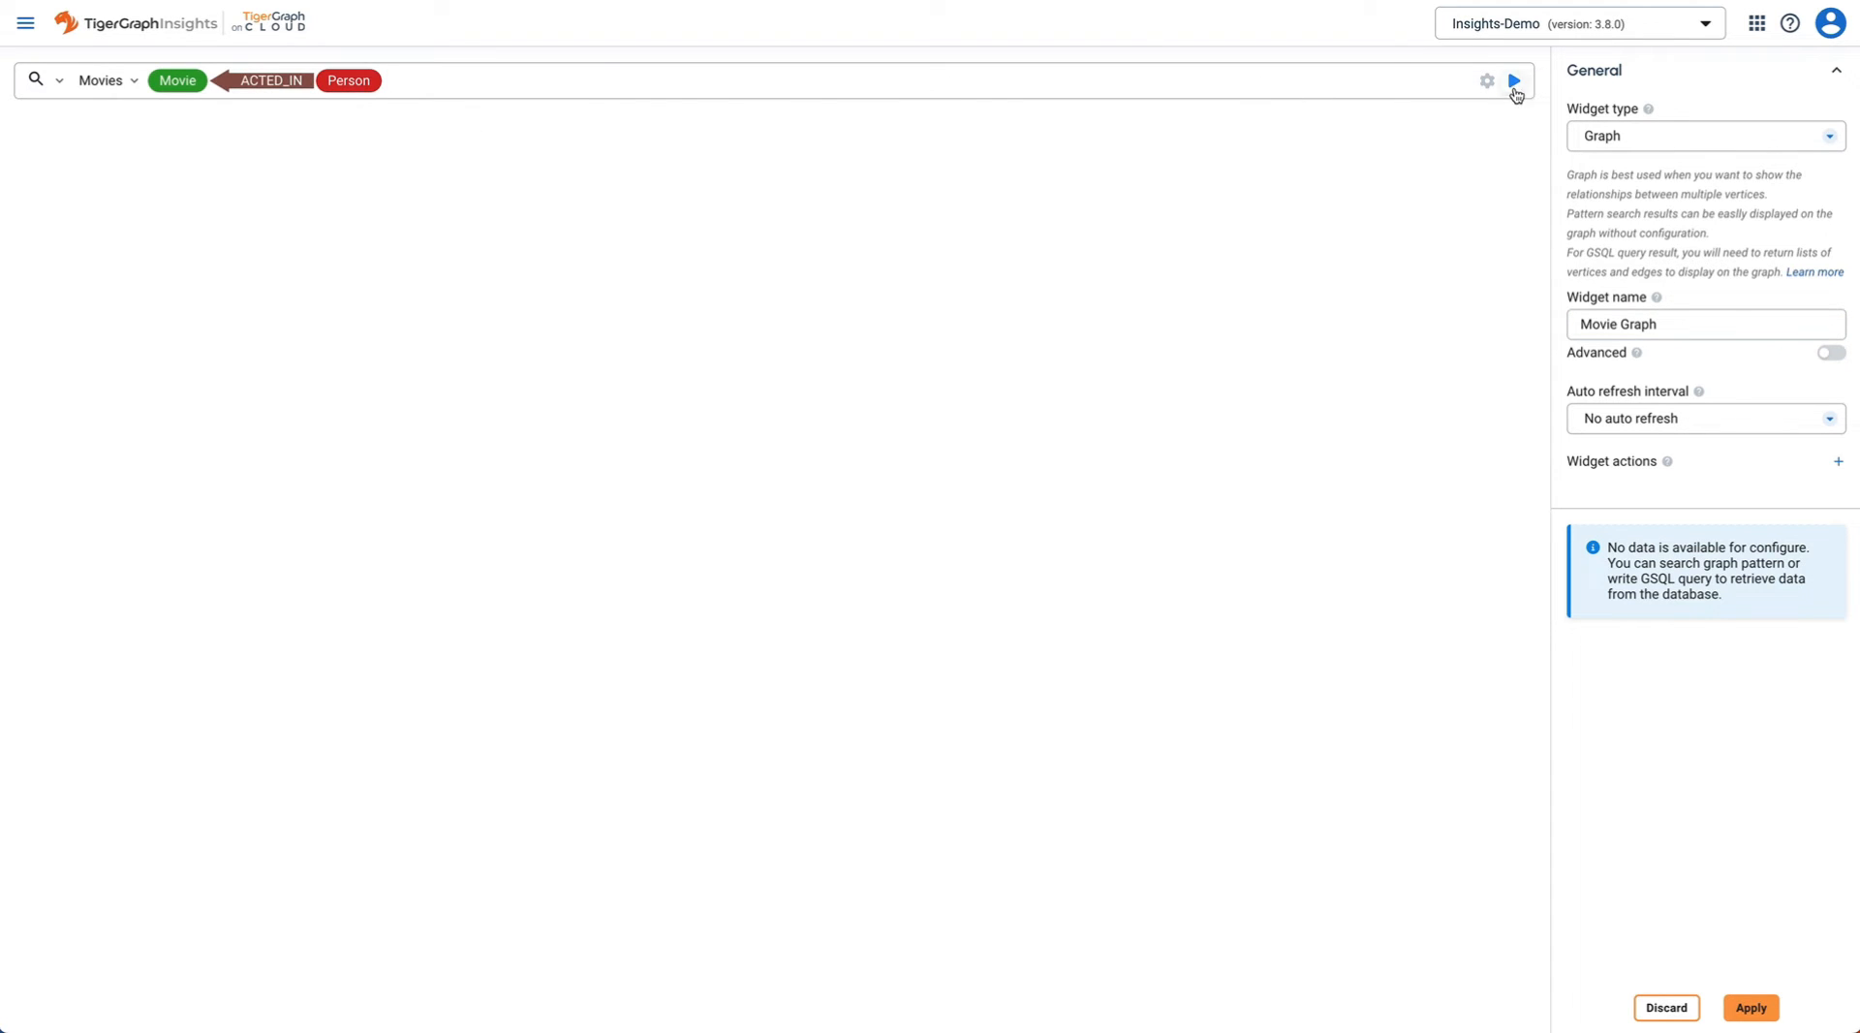
pyautogui.click(1487, 80)
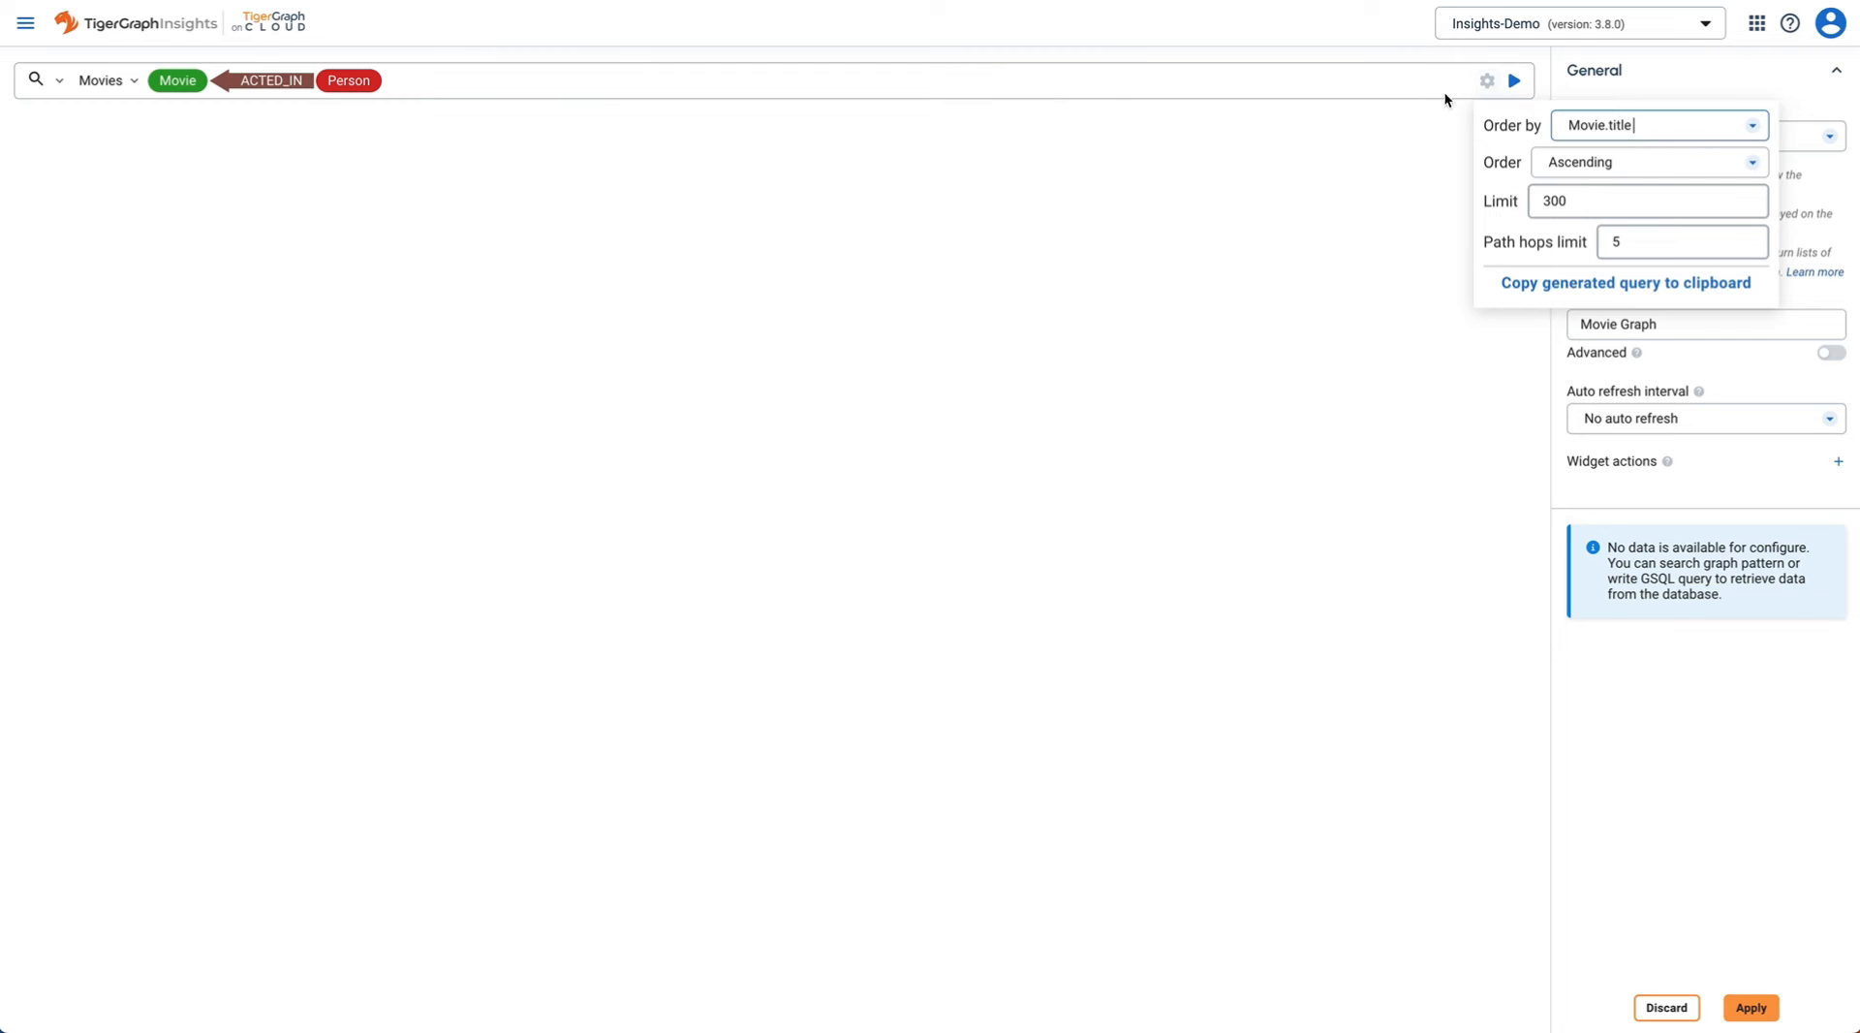
pyautogui.click(1424, 80)
pyautogui.click(1515, 81)
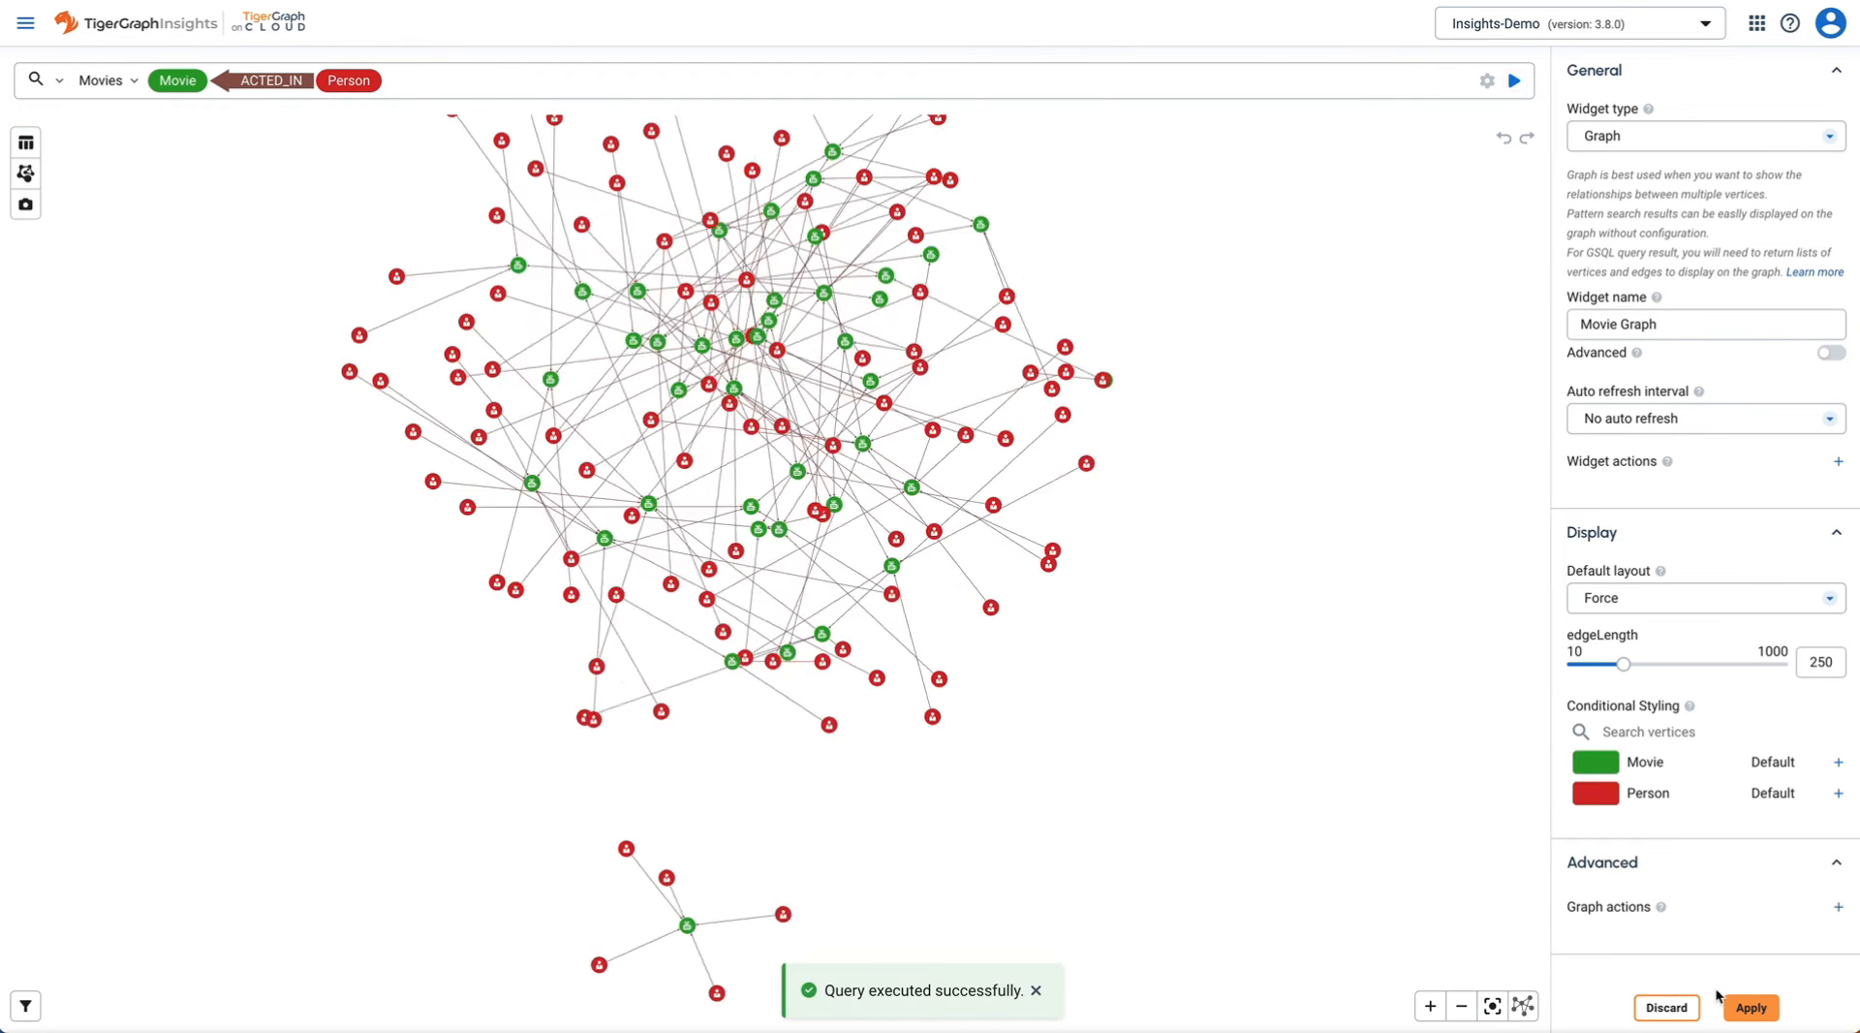
# - Apply the Movie Graph widget and enlarge it down the page
pyautogui.click(1751, 1007)
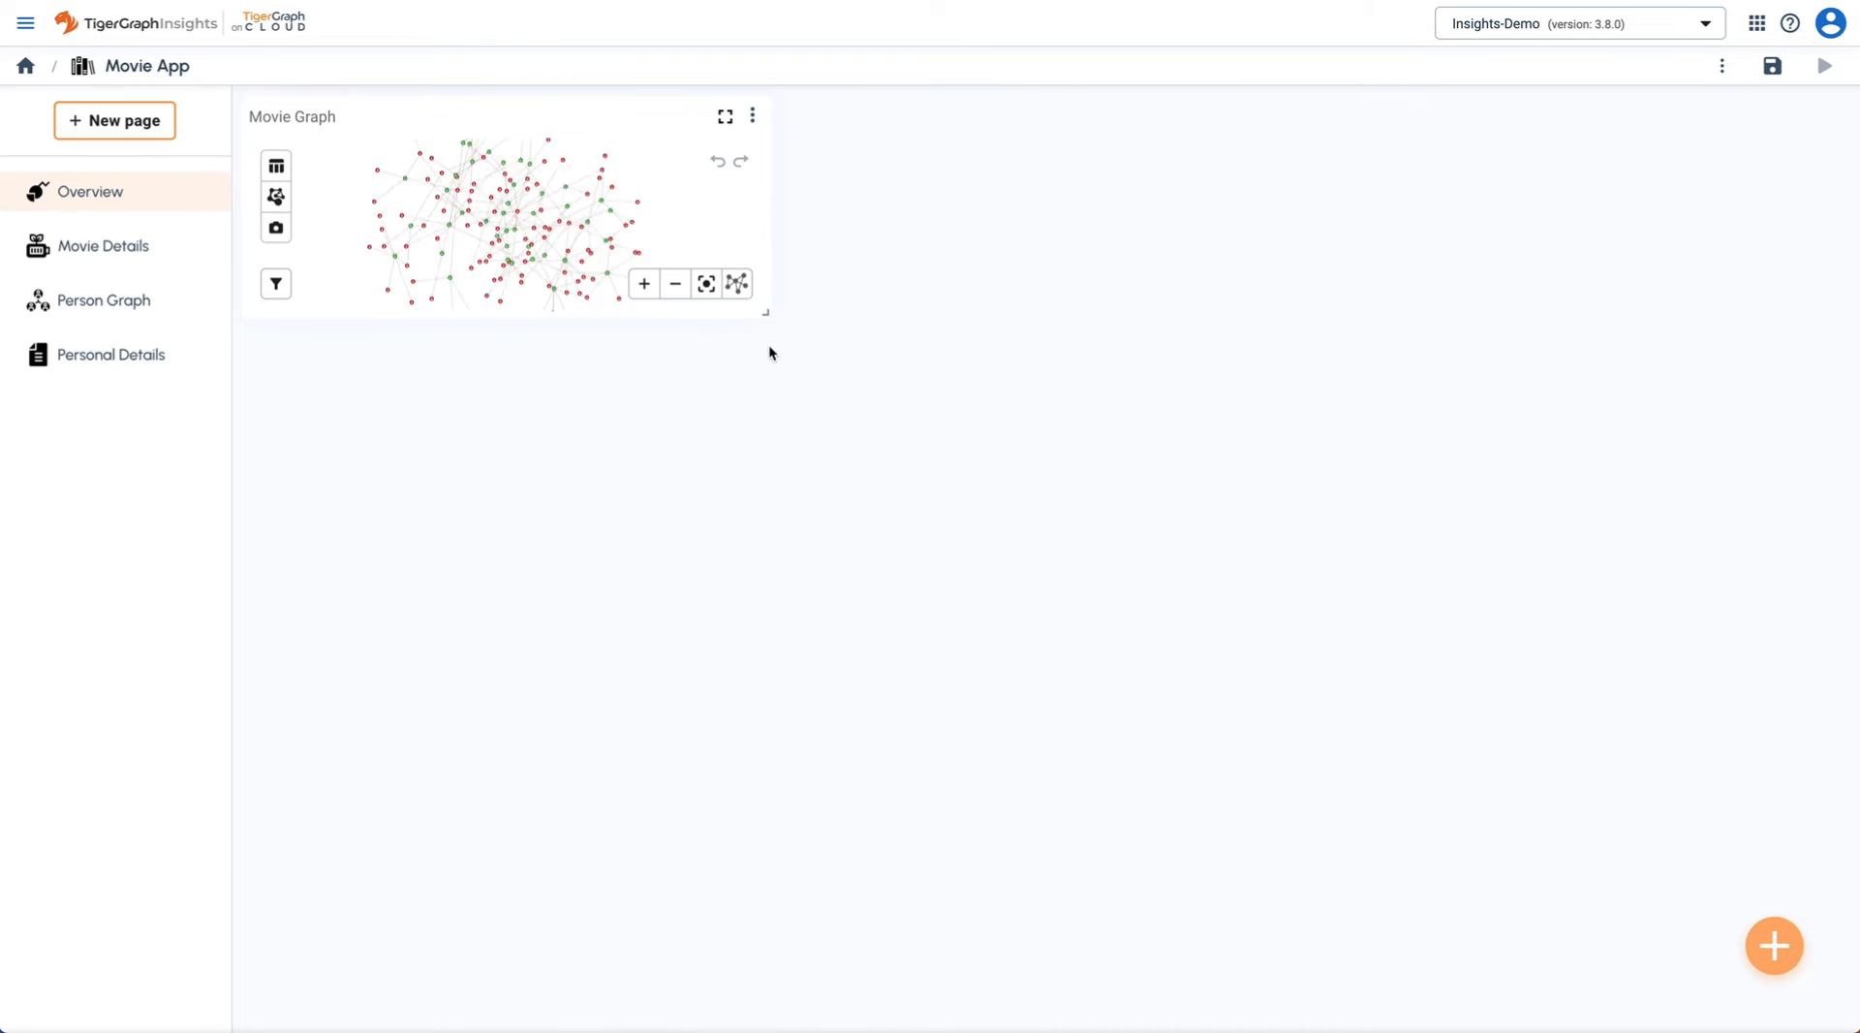
pyautogui.moveTo(765, 313); pyautogui.dragTo(907, 1011)
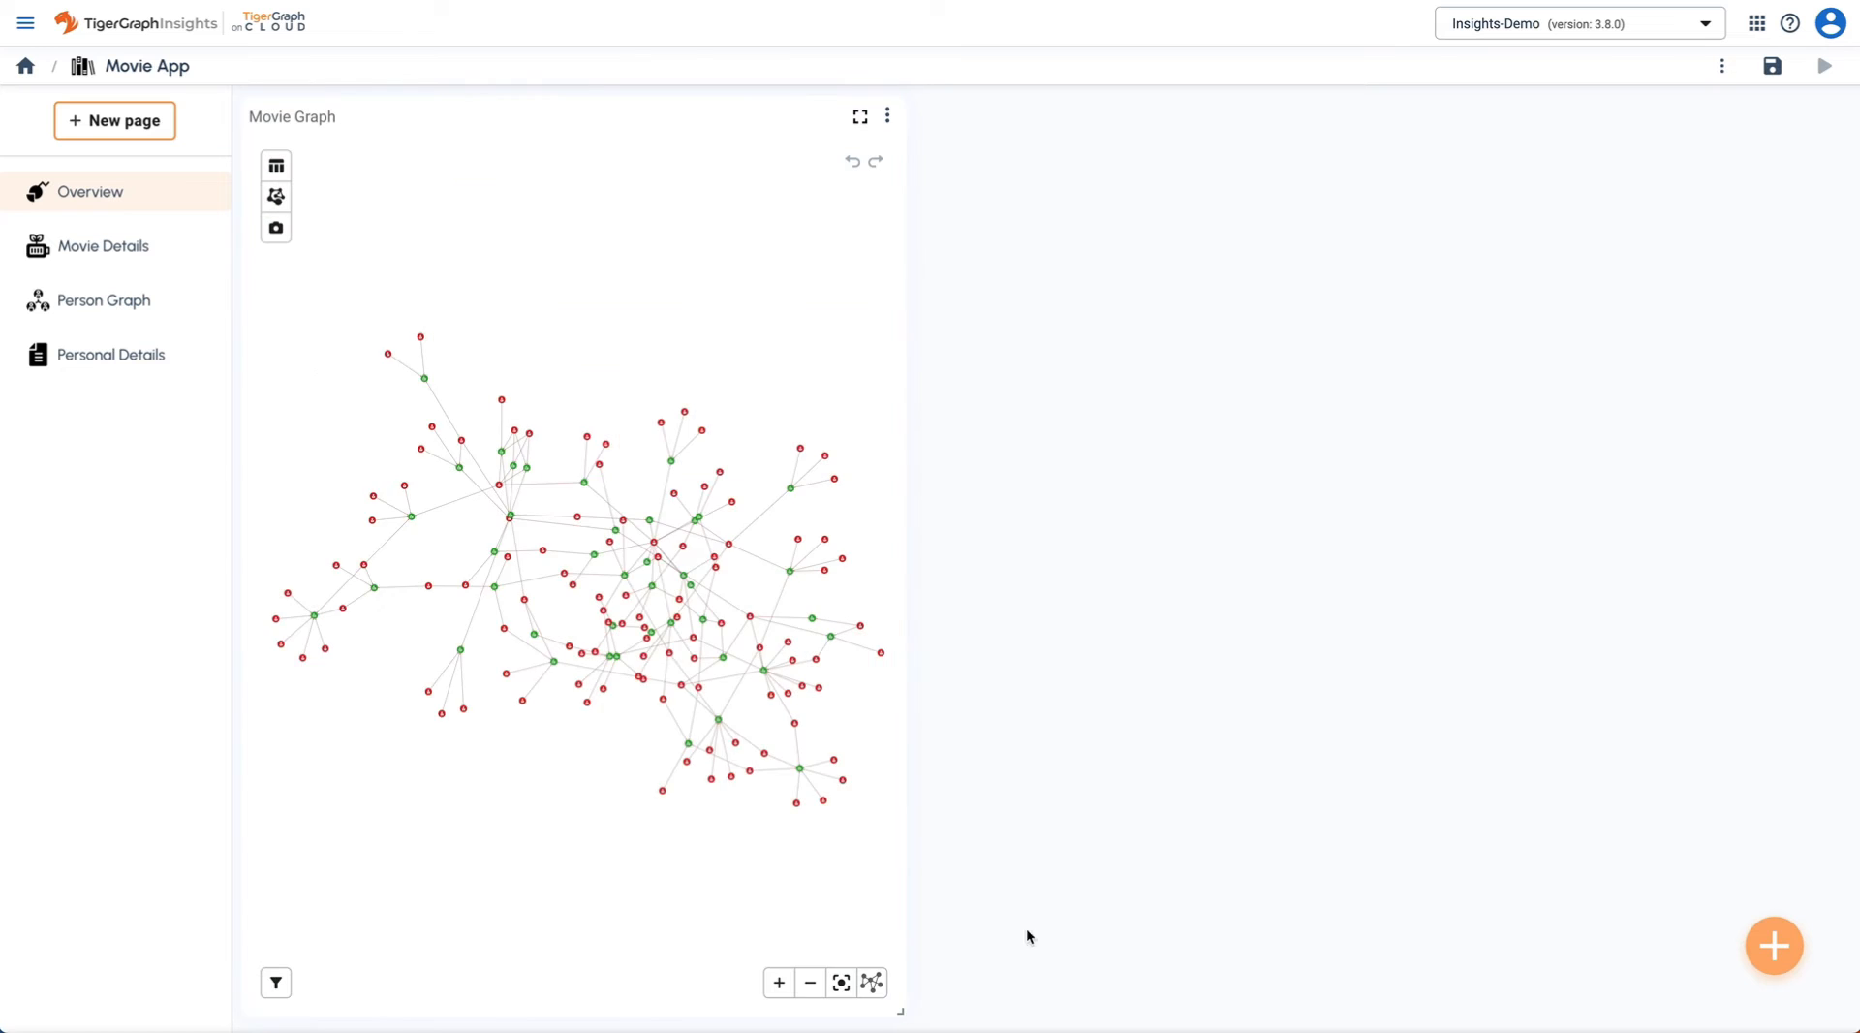
pyautogui.click(1769, 949)
# - Add an Inputs widget with a Number input 'fromYear' labelled 'From'
pyautogui.click(1698, 763)
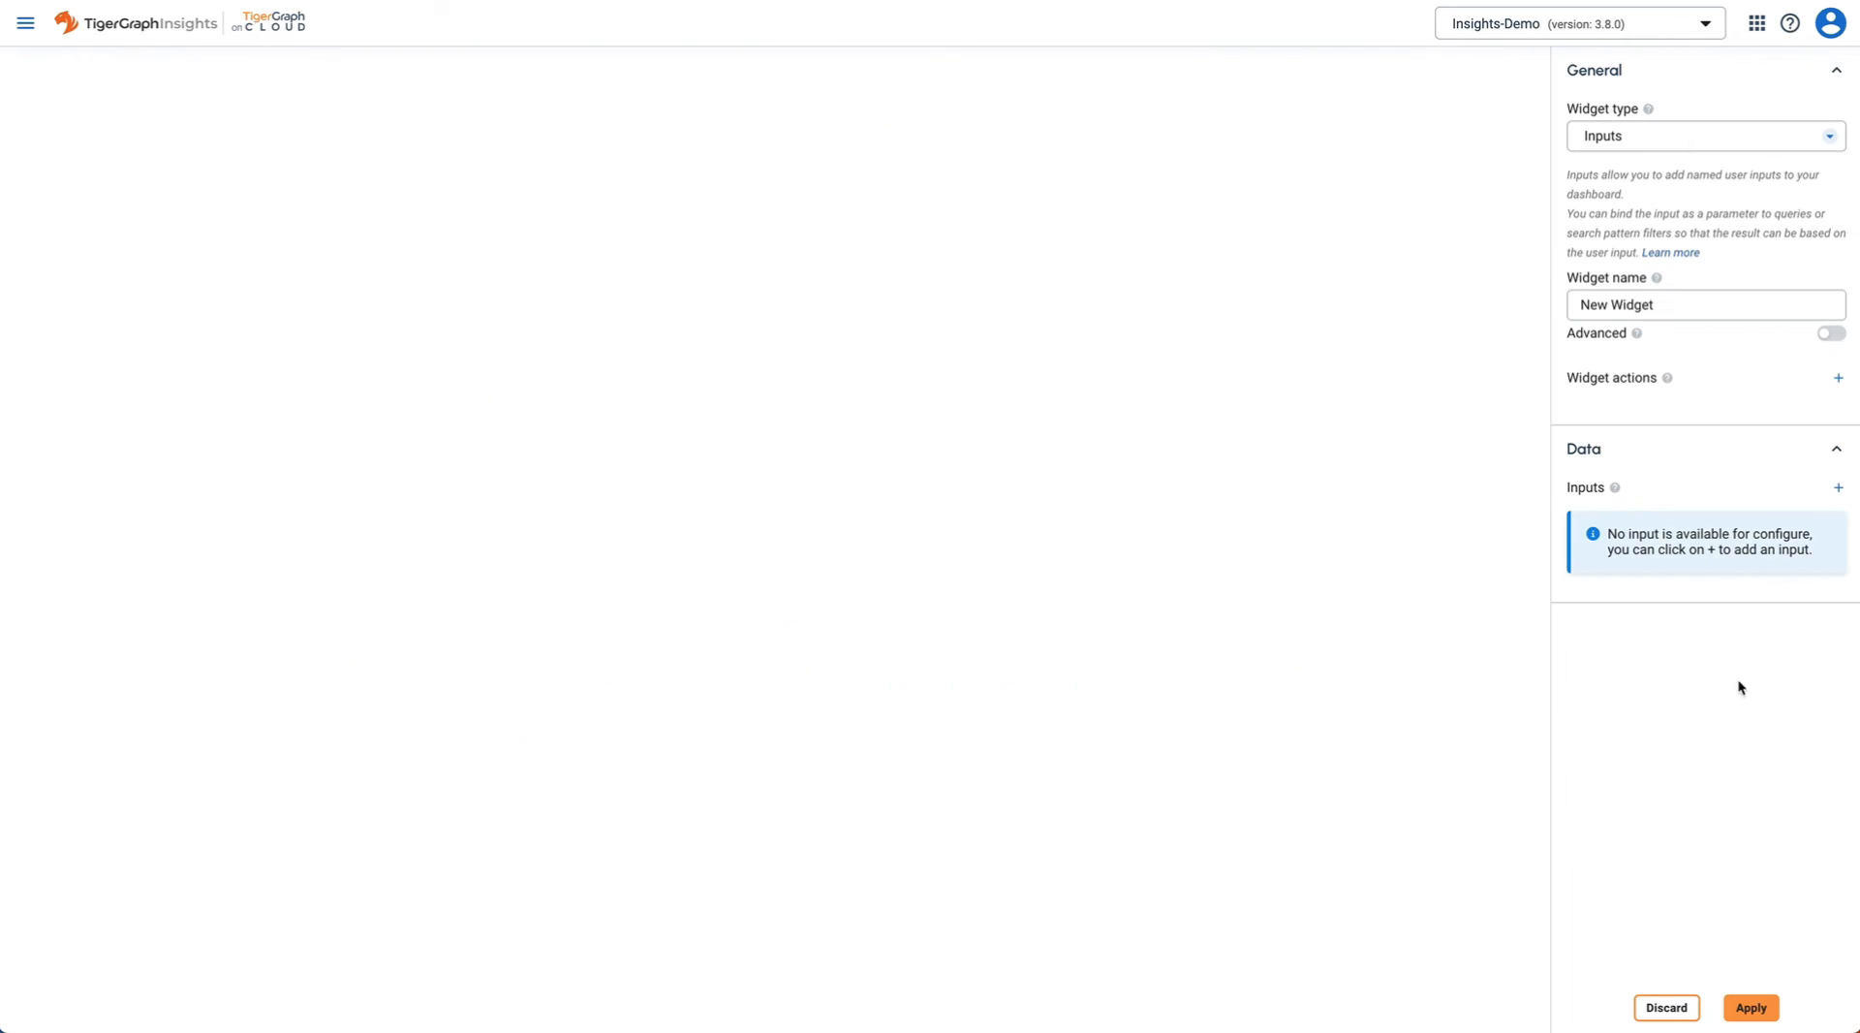
pyautogui.click(1835, 490)
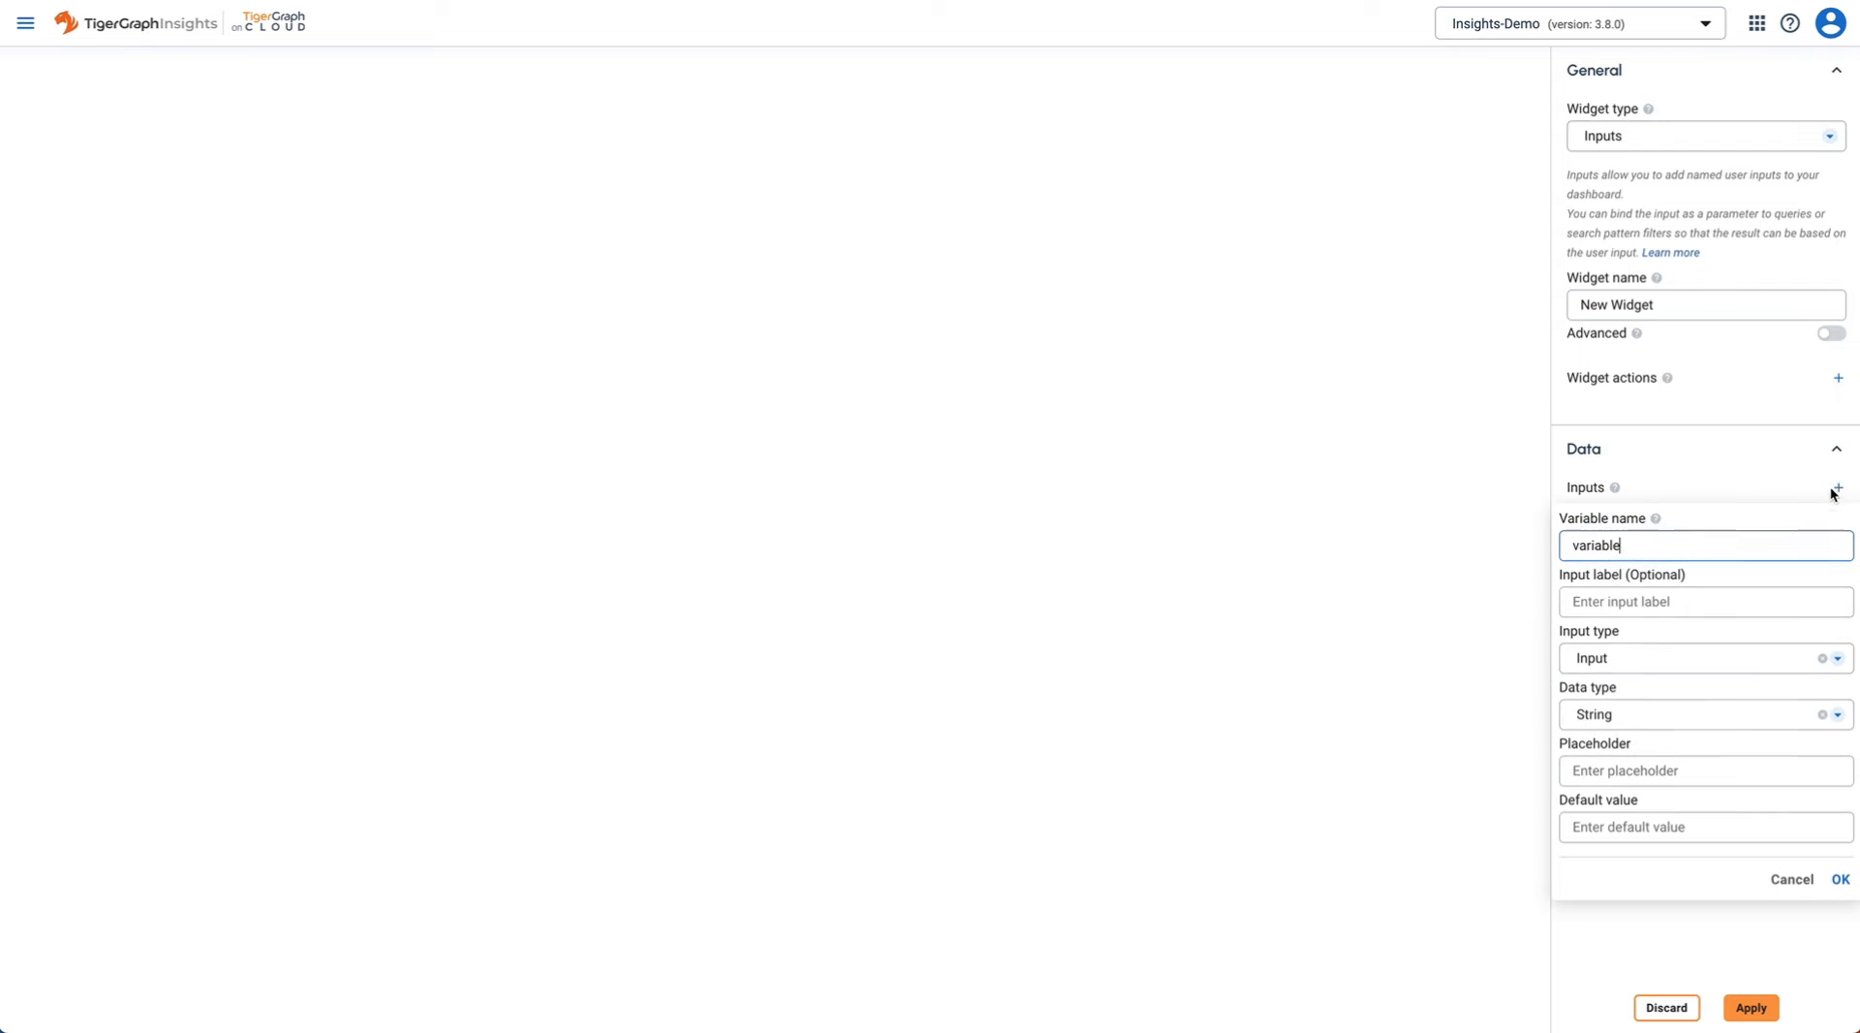
pyautogui.doubleClick(1731, 532)
pyautogui.write('fromYear')
pyautogui.click(1639, 605)
pyautogui.write('From')
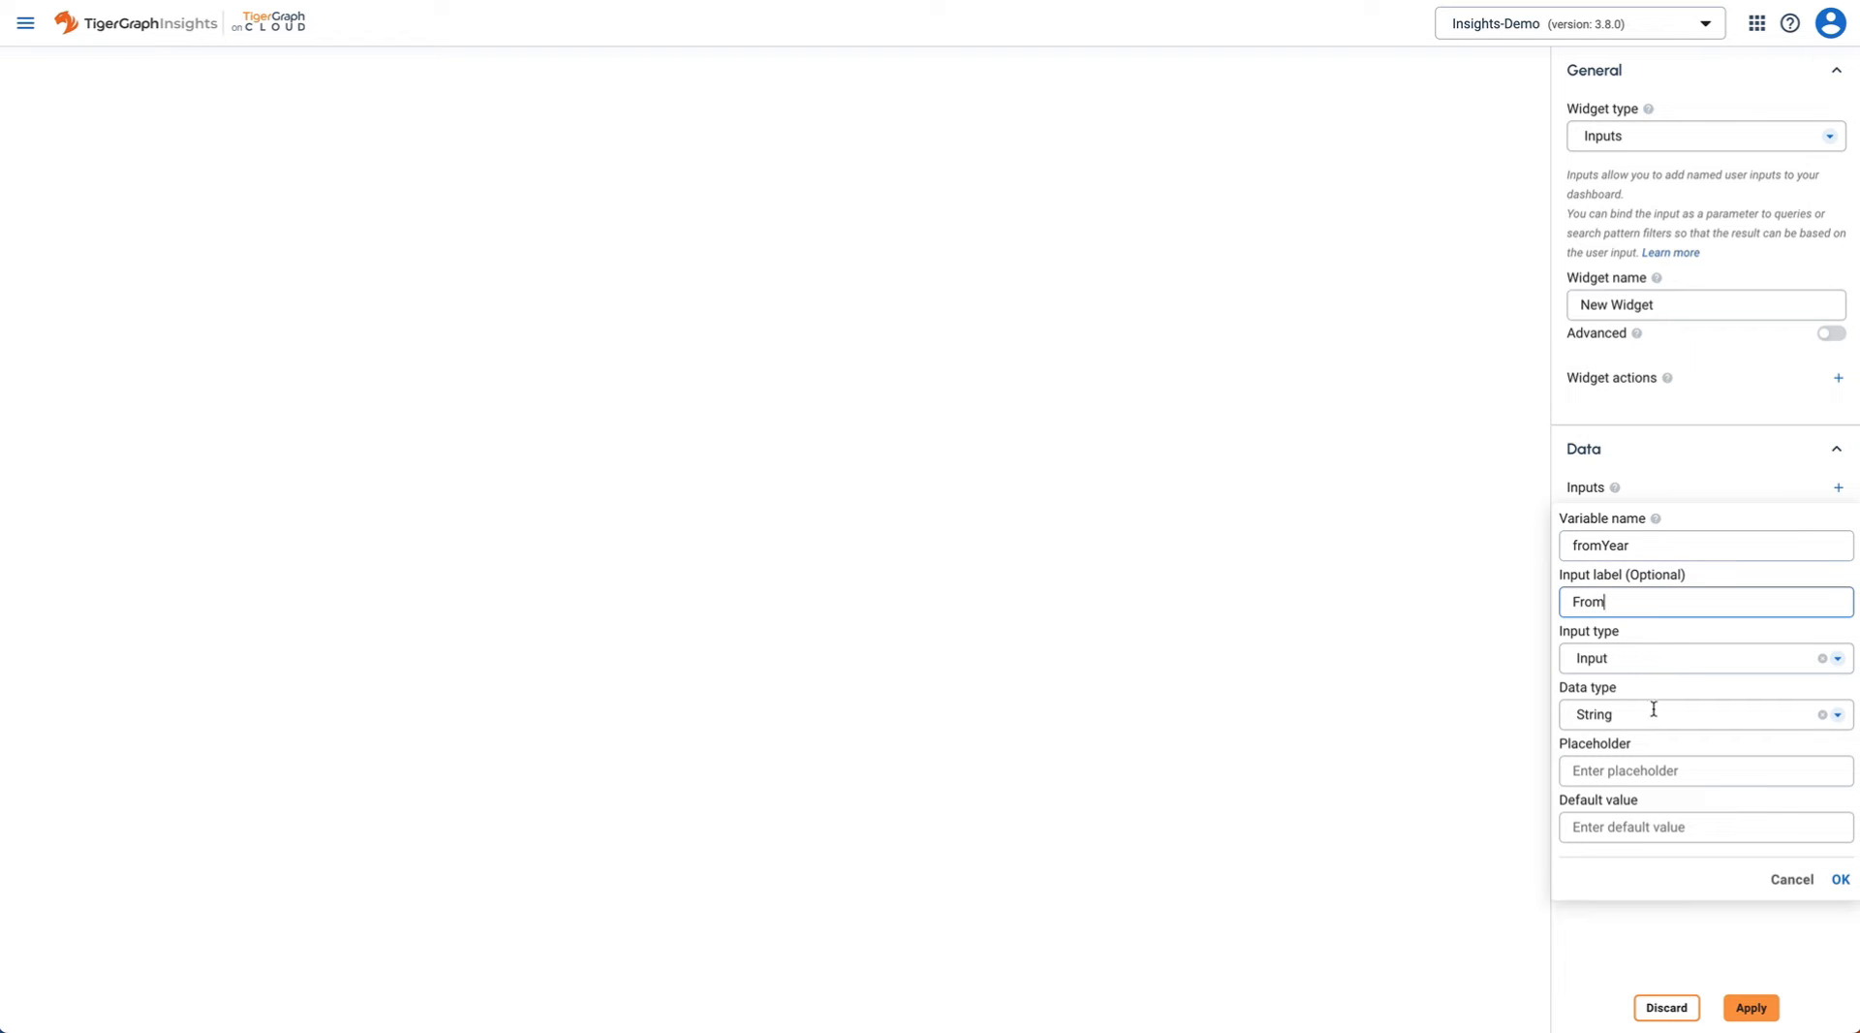
pyautogui.click(1653, 709)
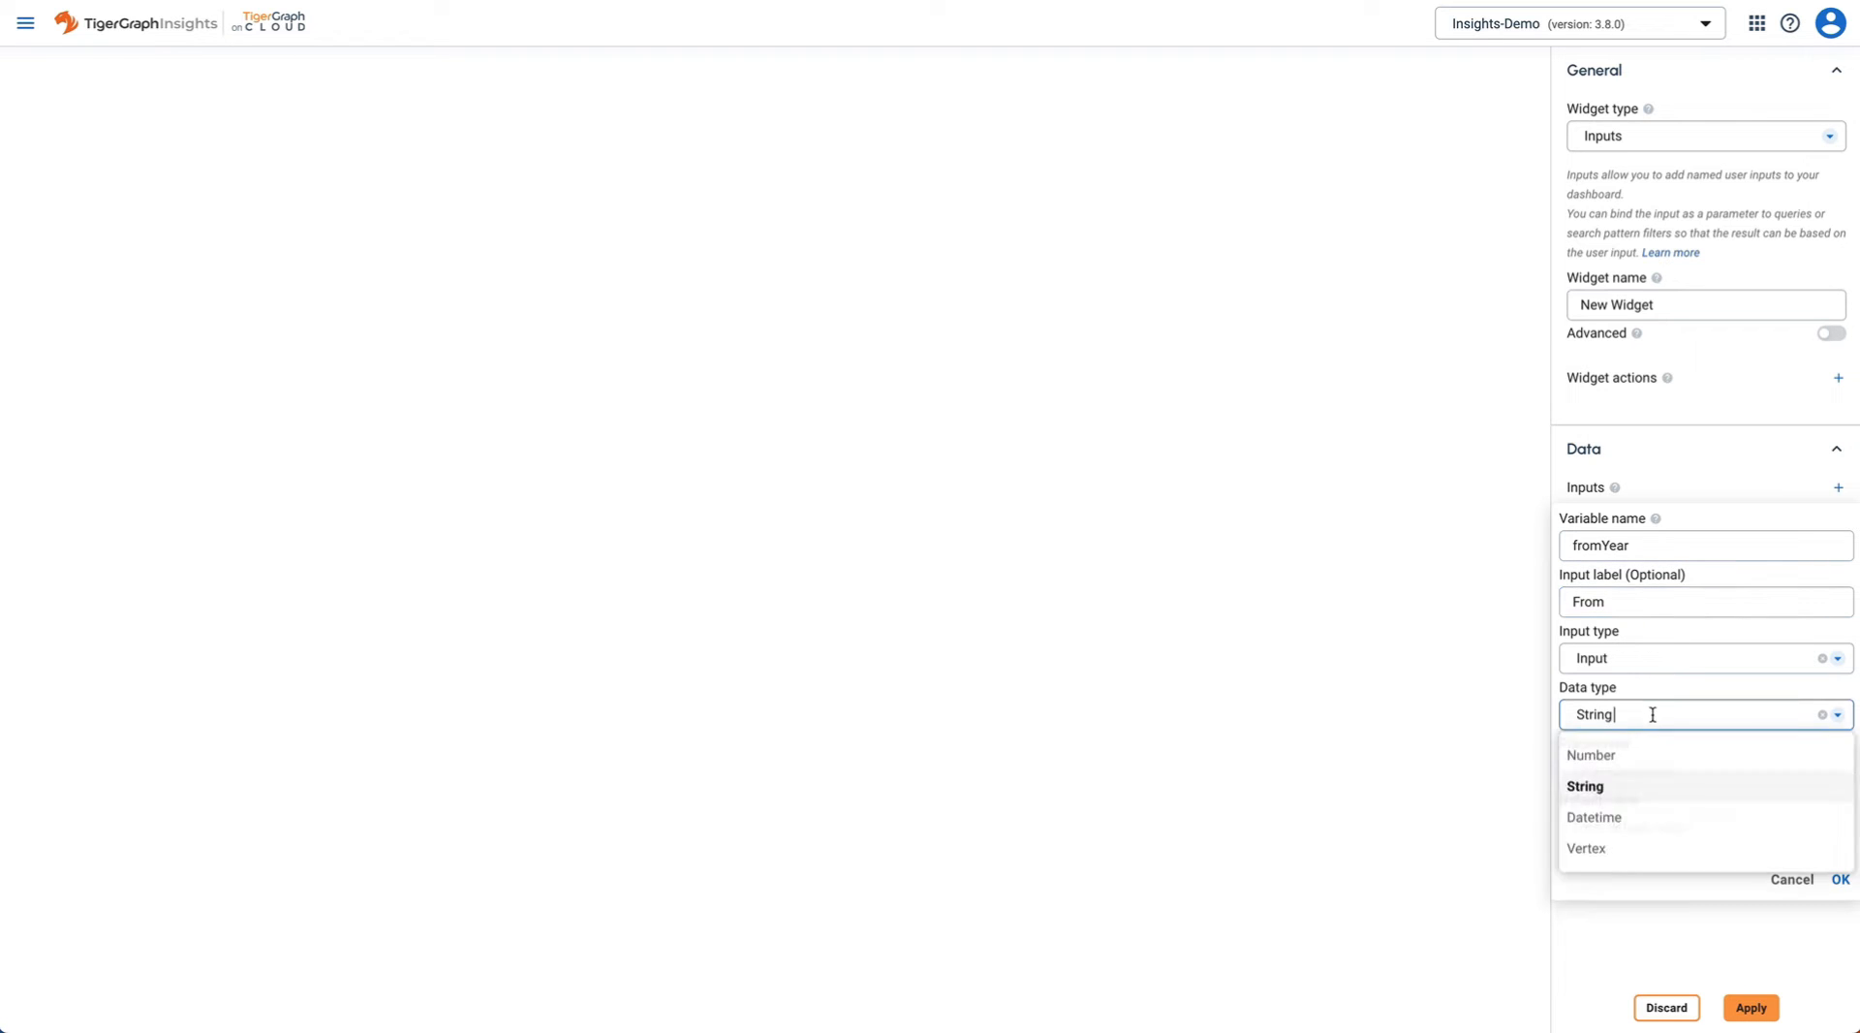
pyautogui.click(1631, 759)
# - Give the From input a maximum of 2022 and a minimum of 1960, and save it
pyautogui.scroll(-1, 1697, 807)
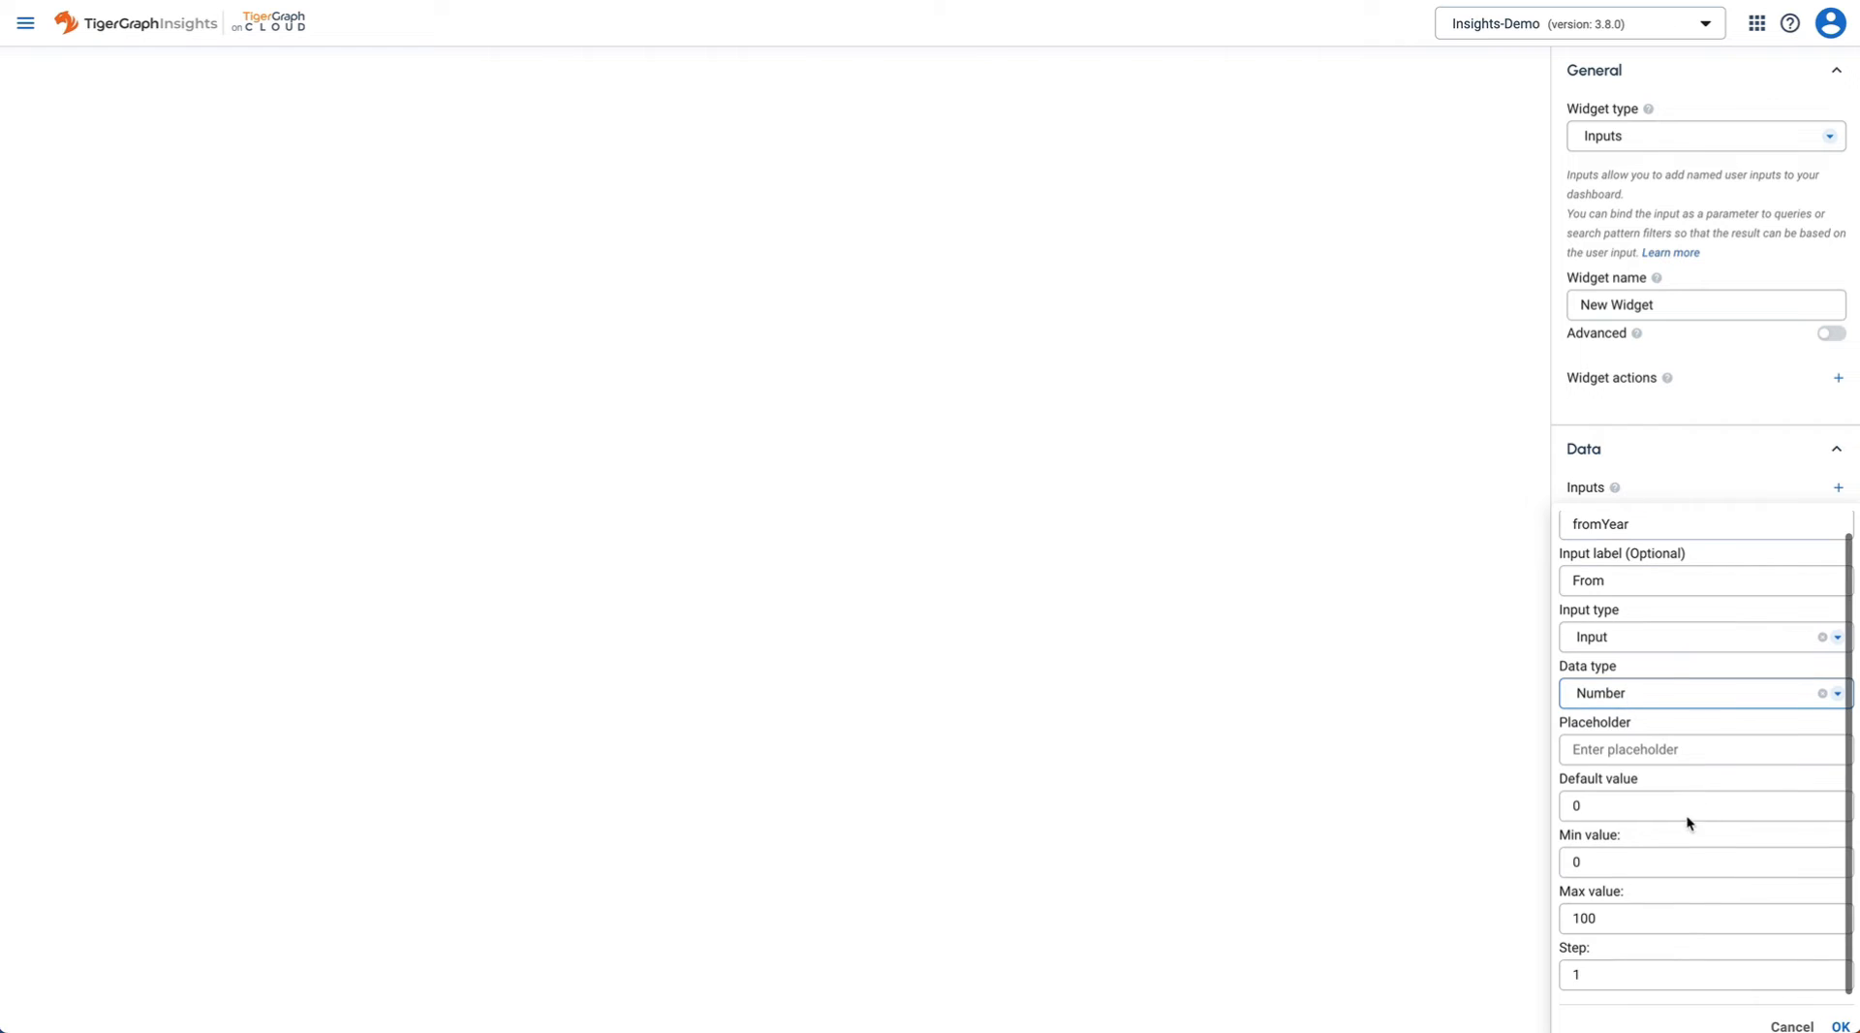
pyautogui.click(1615, 916)
pyautogui.doubleClick(1618, 912)
pyautogui.write('2022')
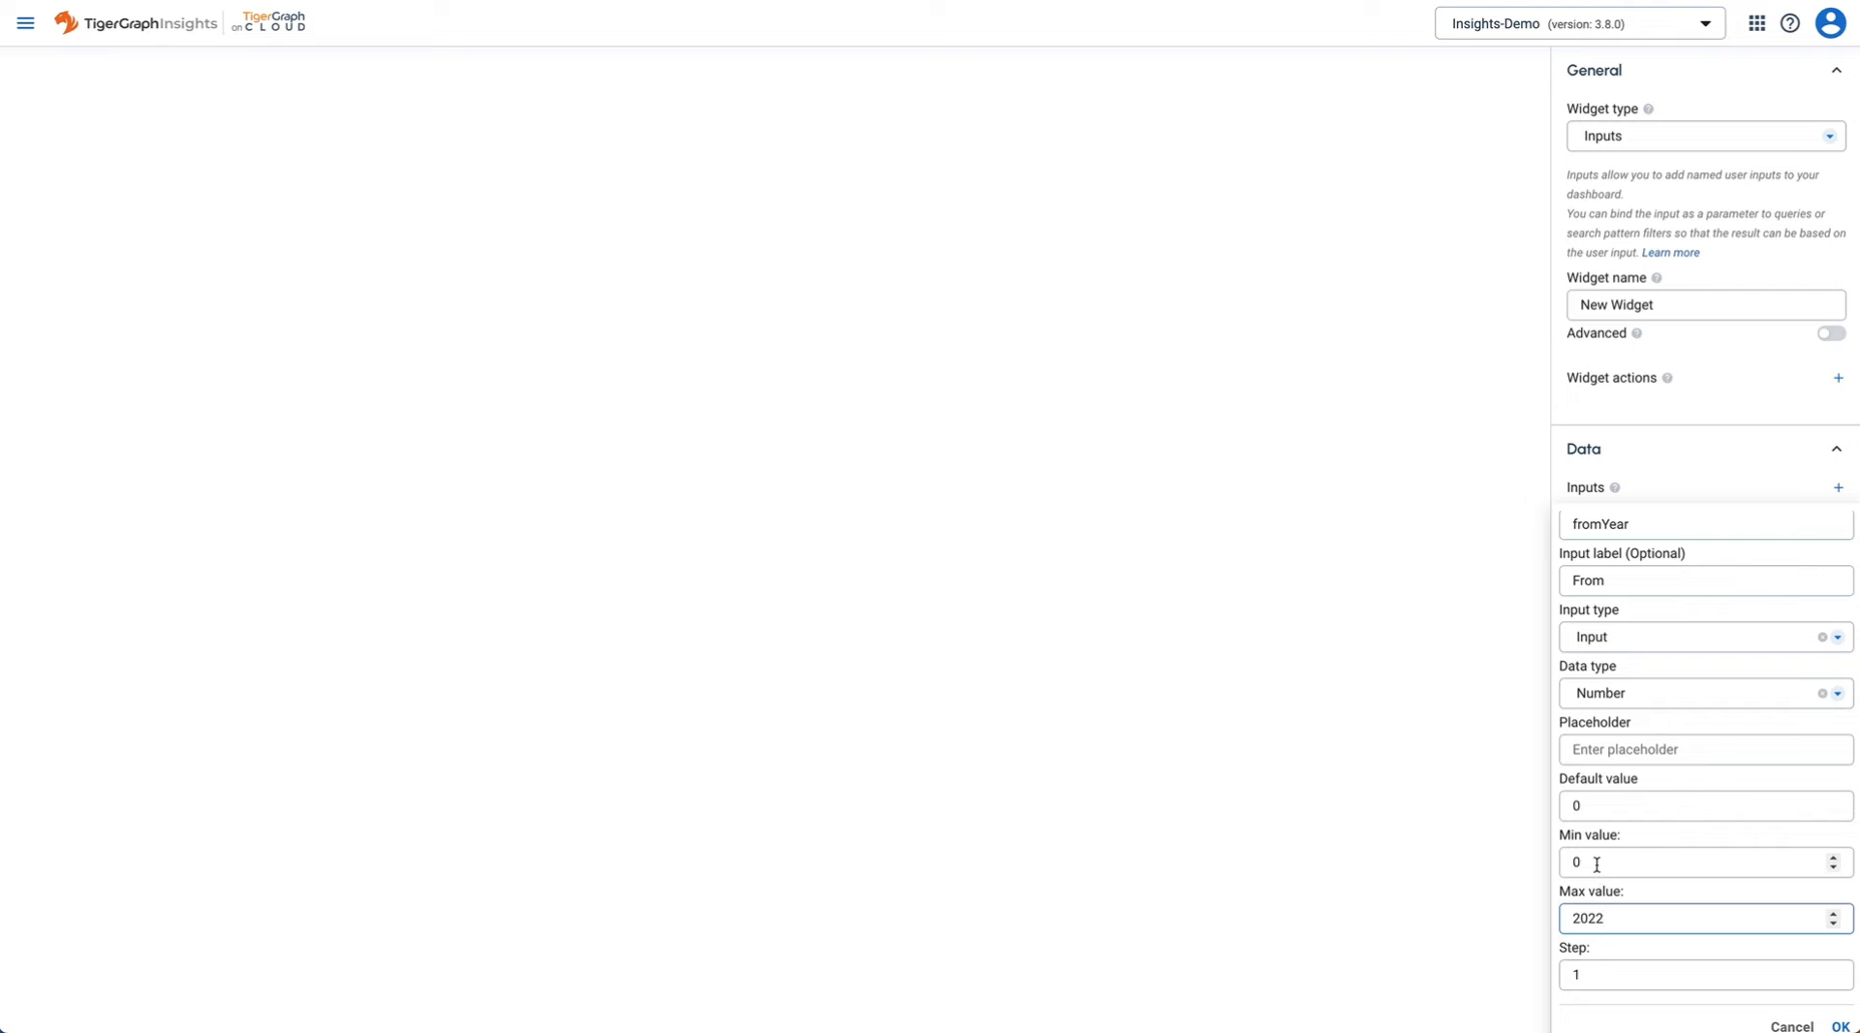
pyautogui.moveTo(1595, 862); pyautogui.dragTo(1561, 864)
pyautogui.scroll(-5, 1562, 866)
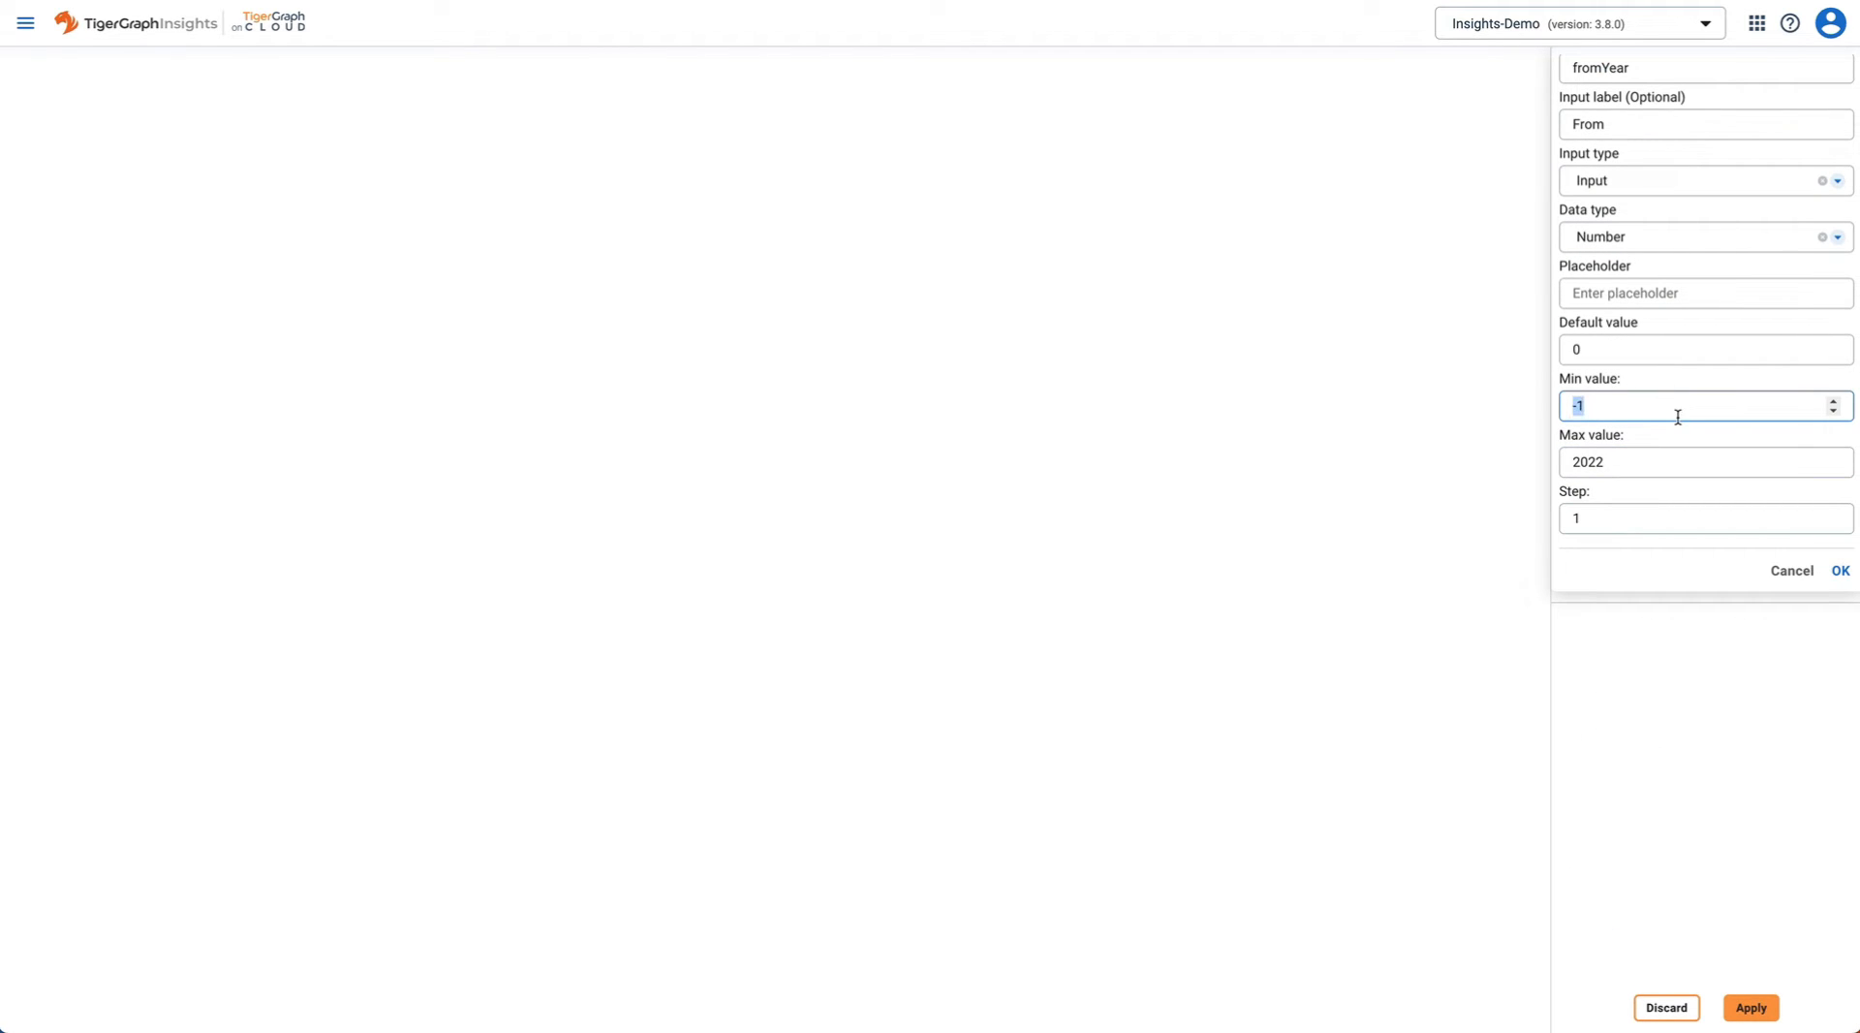
pyautogui.write('1960')
pyautogui.click(1840, 572)
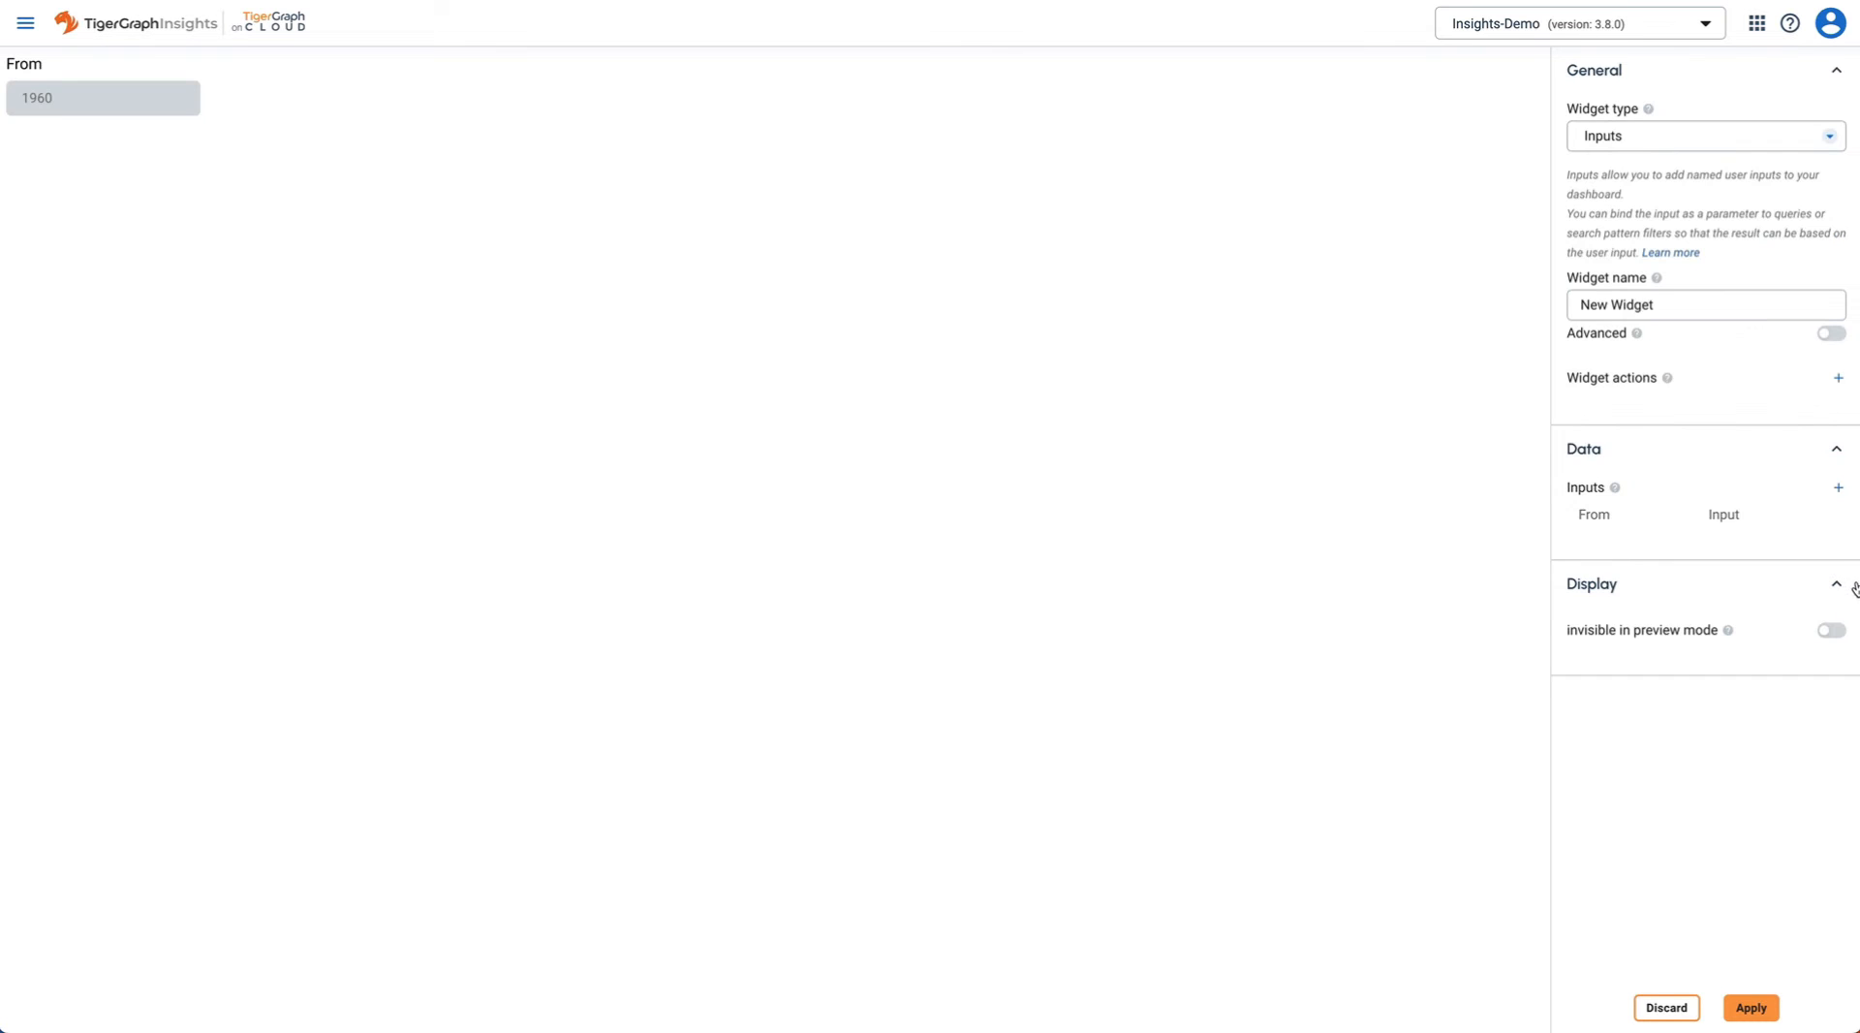
# - Add a second Number input 'toYear' labelled 'To'
pyautogui.click(1838, 488)
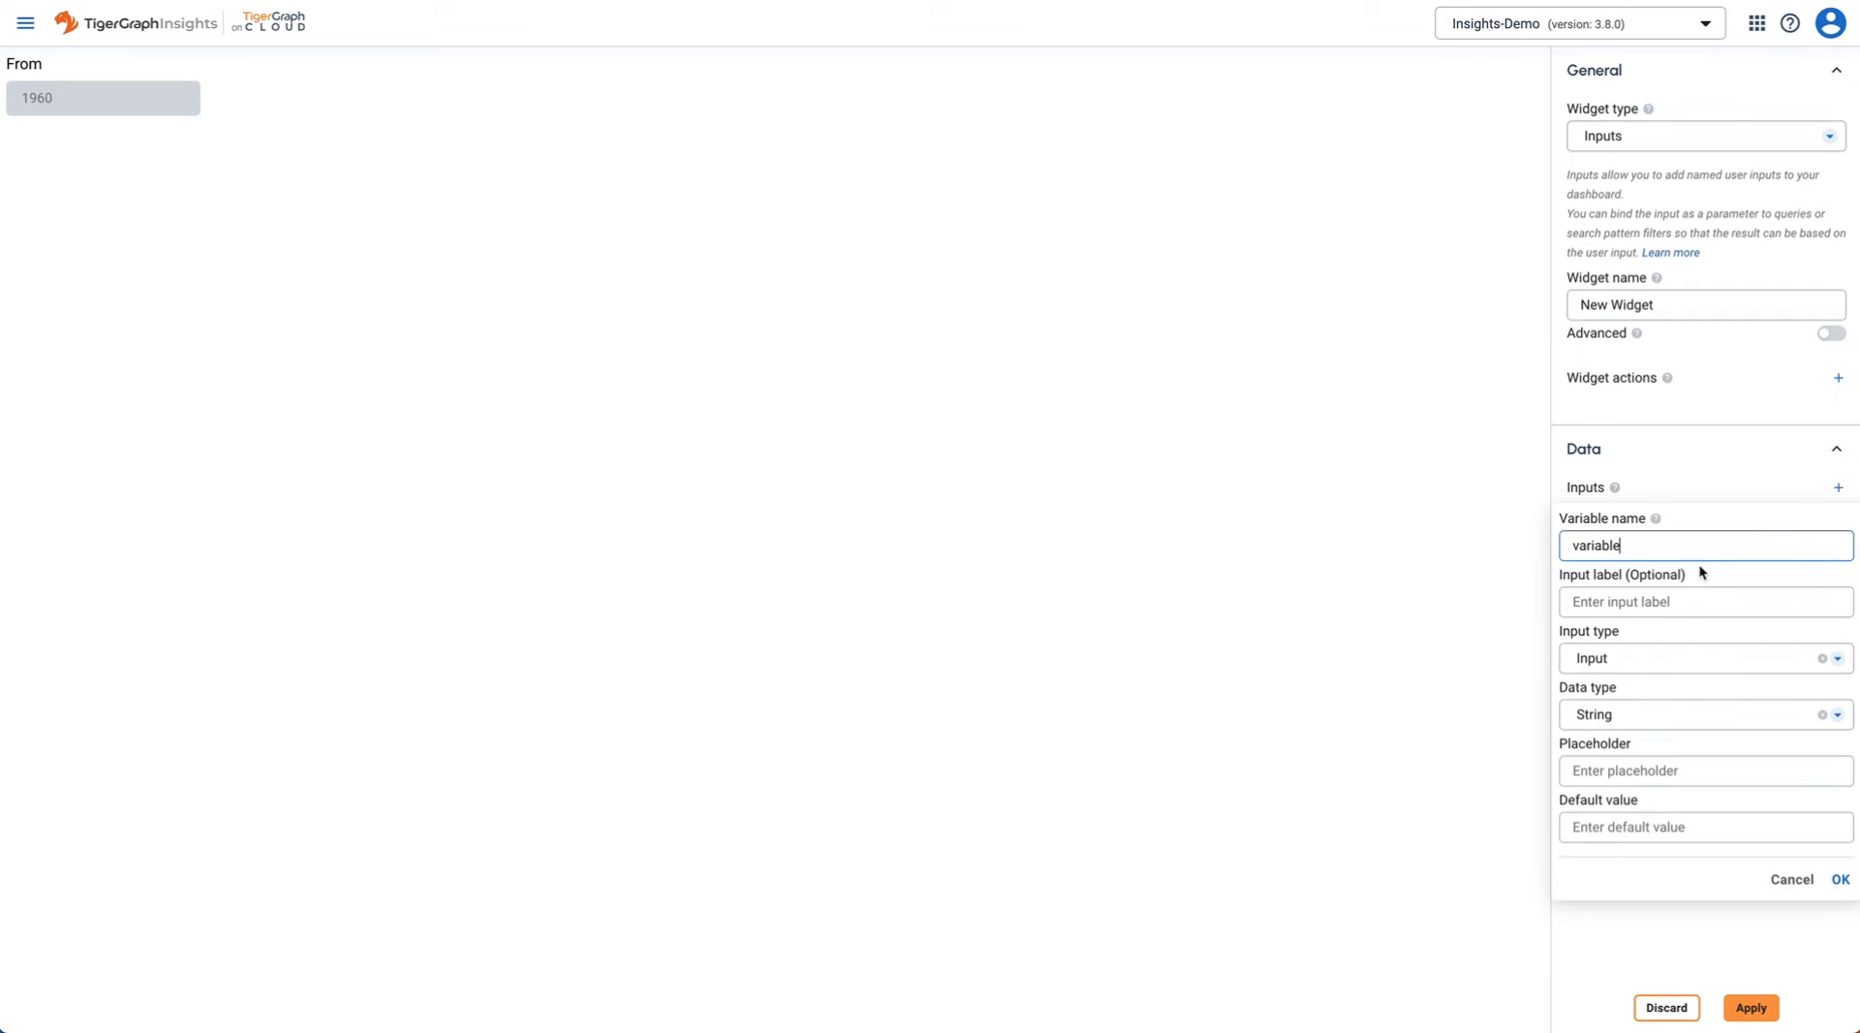
pyautogui.doubleClick(1599, 548)
pyautogui.write('toYear')
pyautogui.click(1630, 593)
pyautogui.write('To')
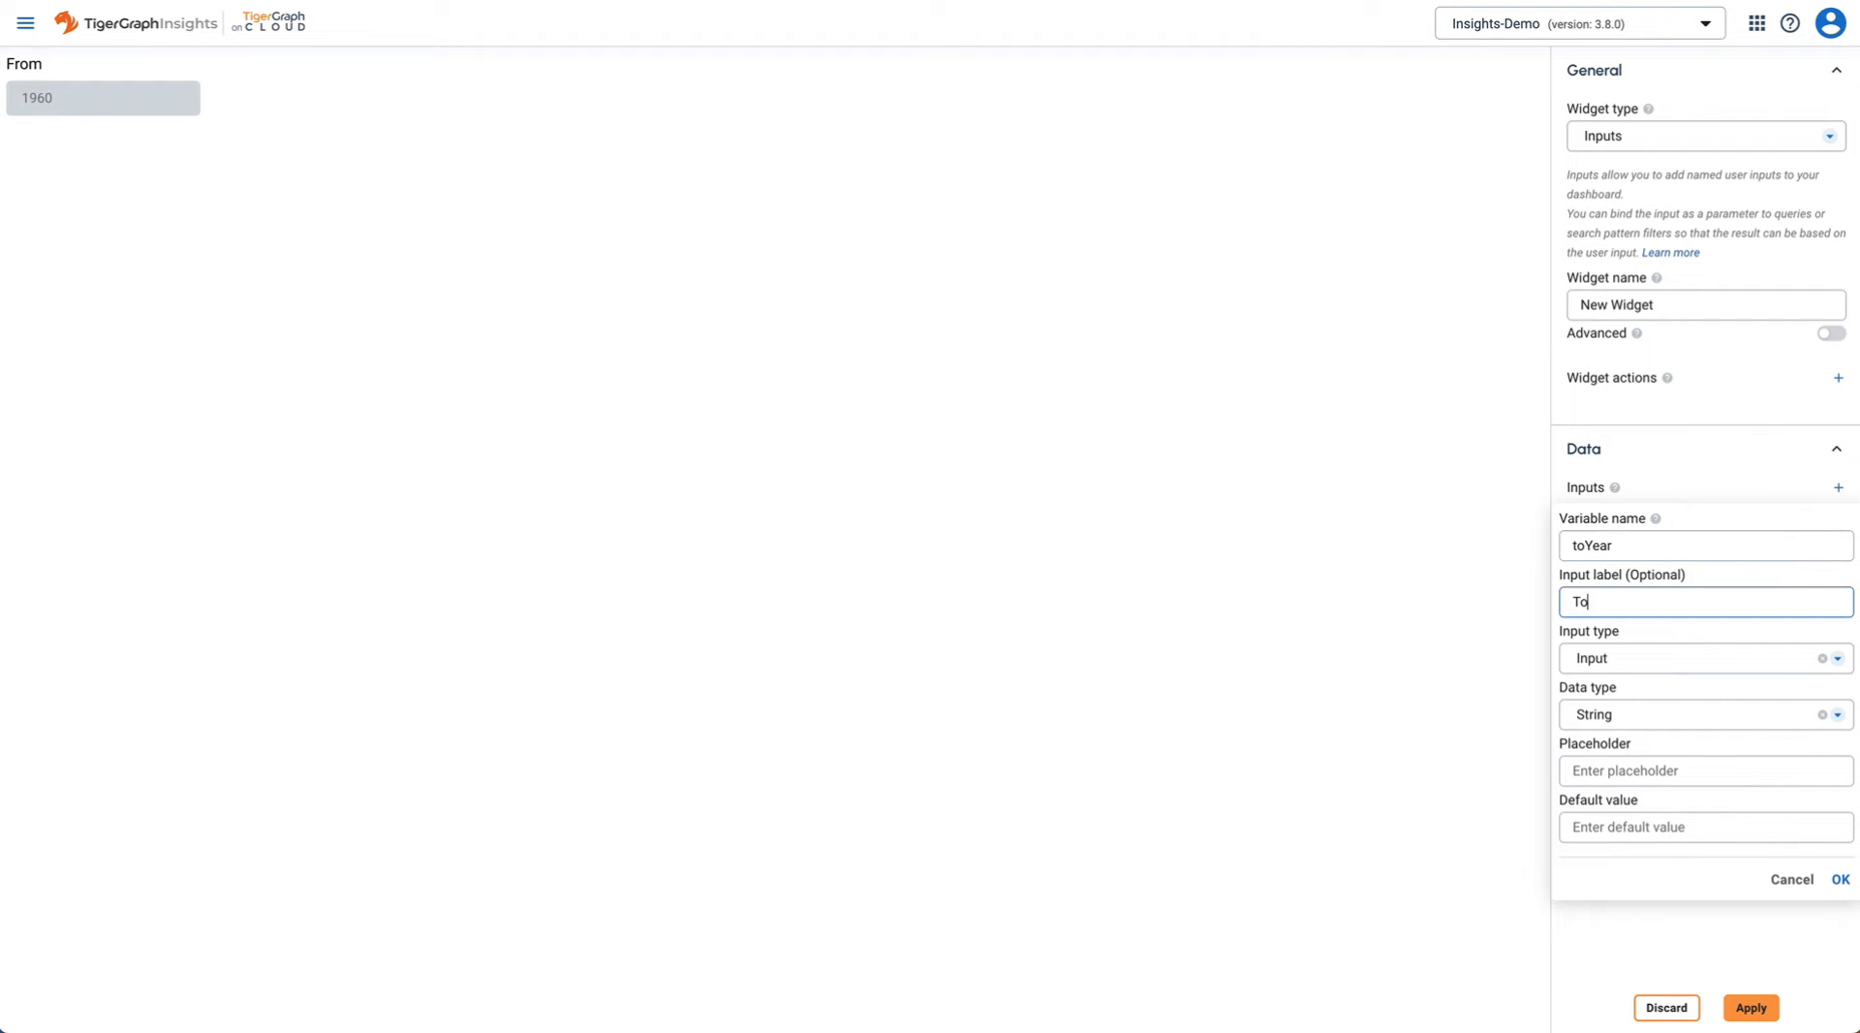
pyautogui.click(1614, 715)
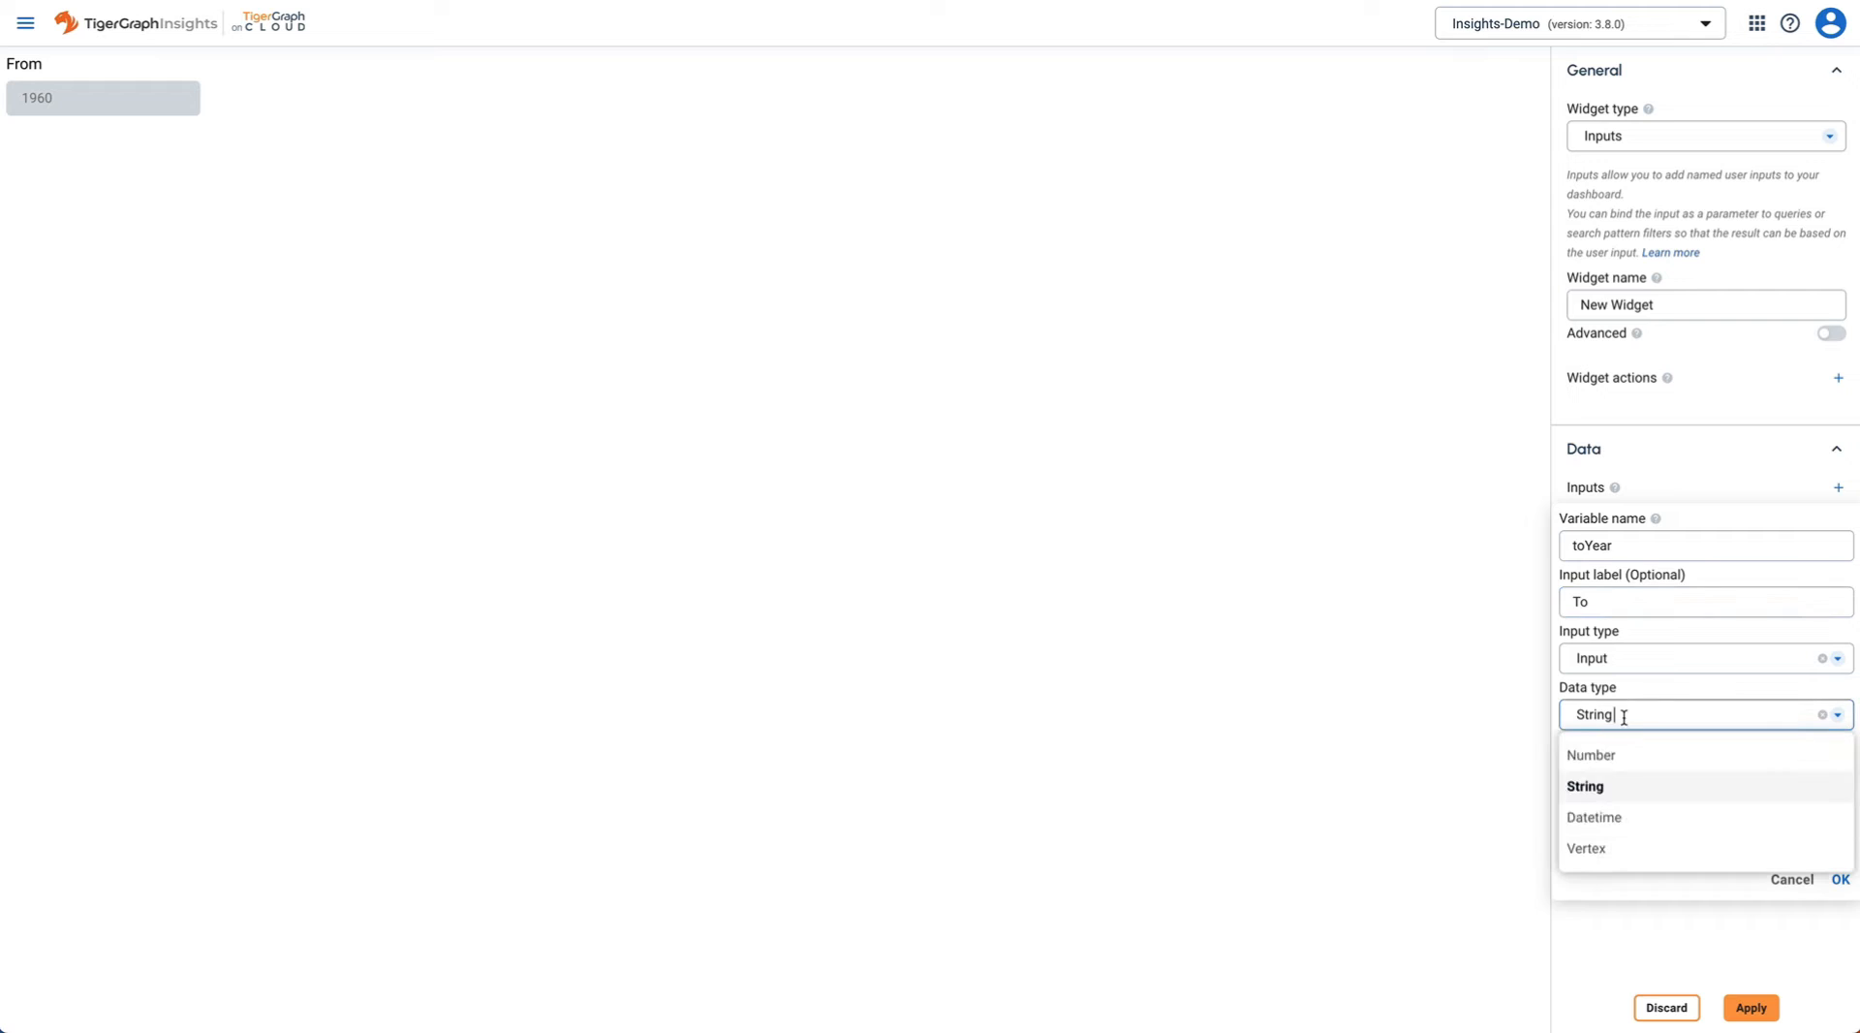
pyautogui.click(1625, 766)
# - Give the To input default 2020 and maximum 2022, save it, and apply the Release Year widget
pyautogui.click(1610, 832)
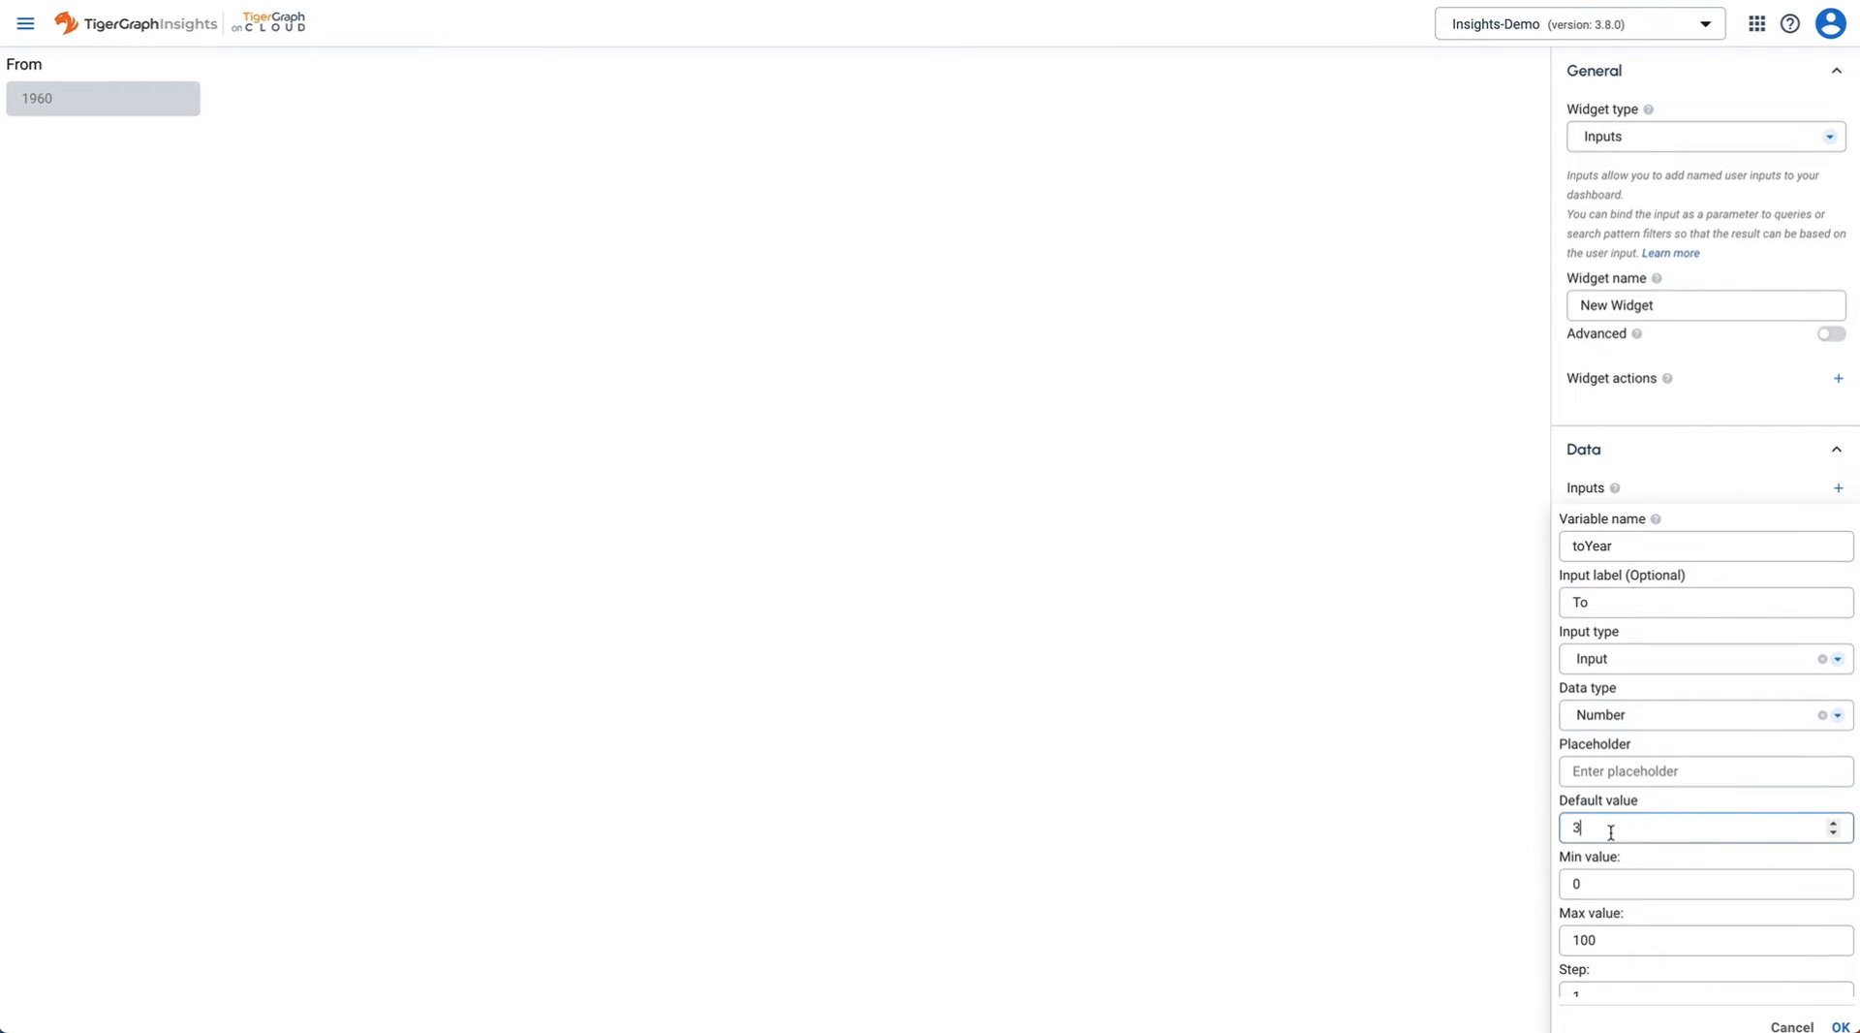
pyautogui.write('2')
pyautogui.click(1583, 885)
pyautogui.write('2')
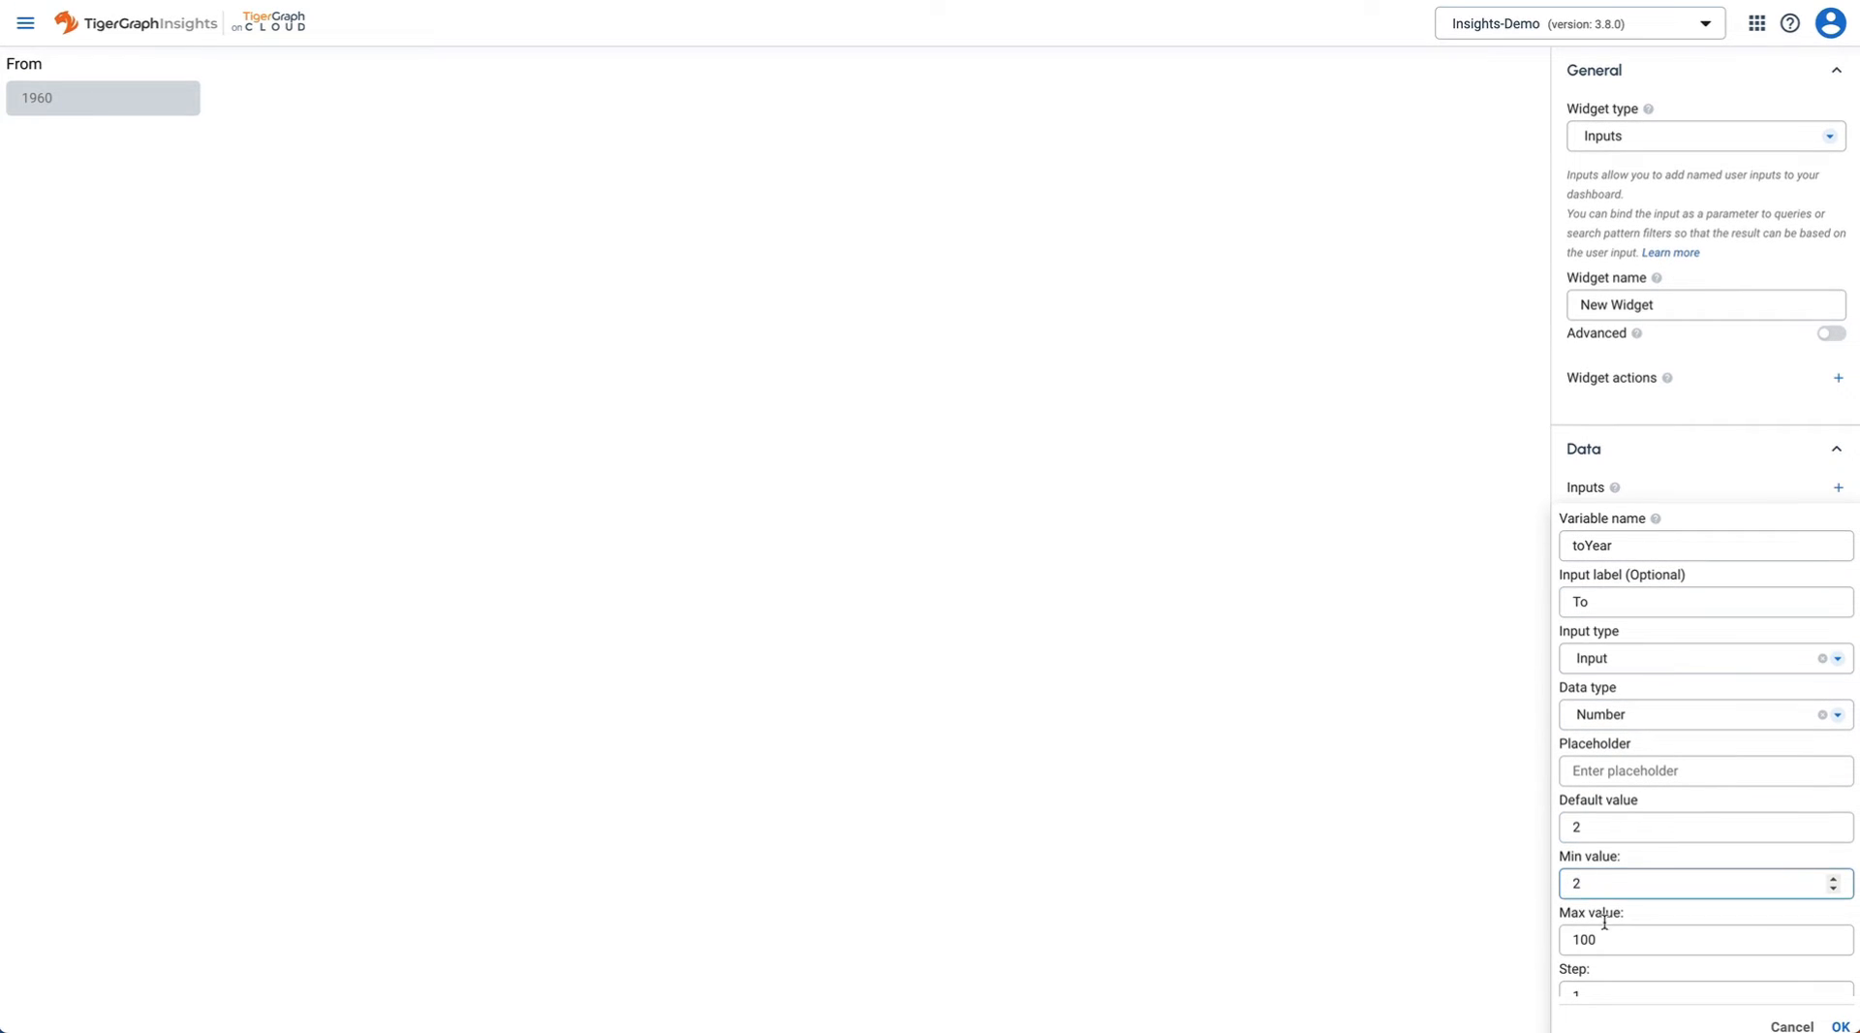
pyautogui.doubleClick(1568, 945)
pyautogui.write('2022')
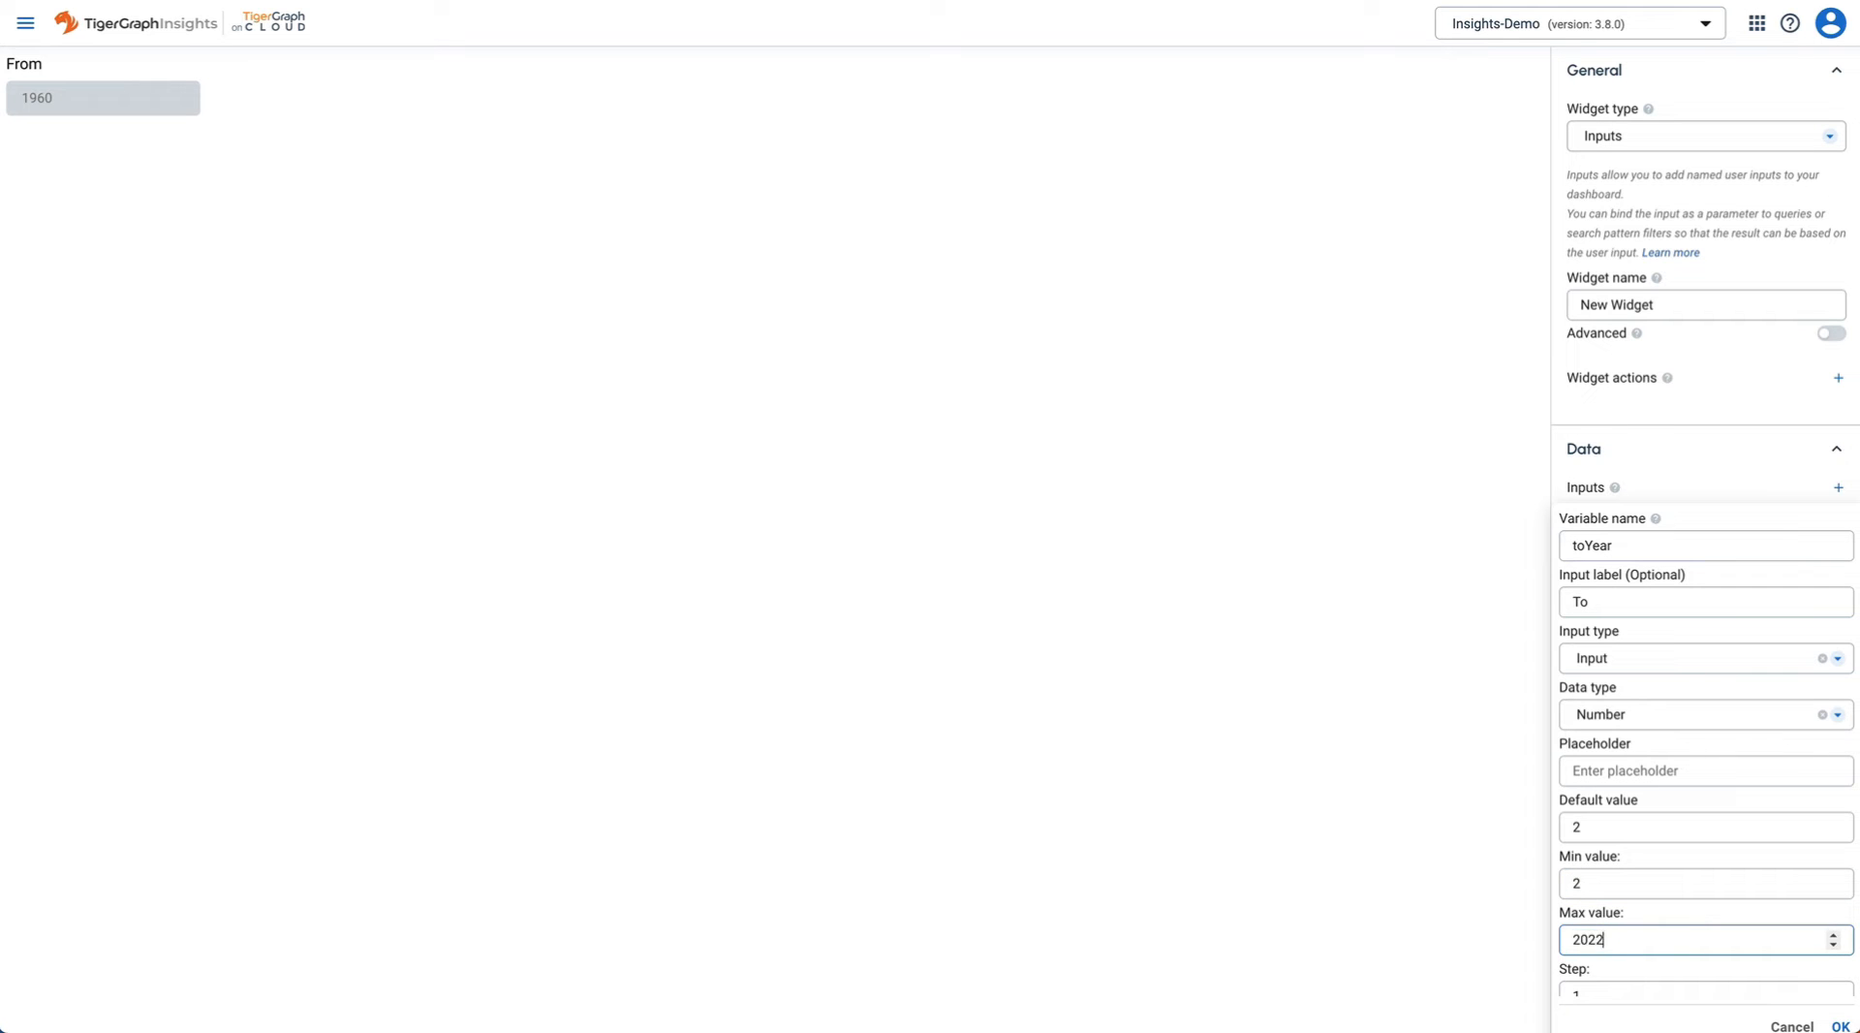
pyautogui.press('super+a')
pyautogui.click(1617, 884)
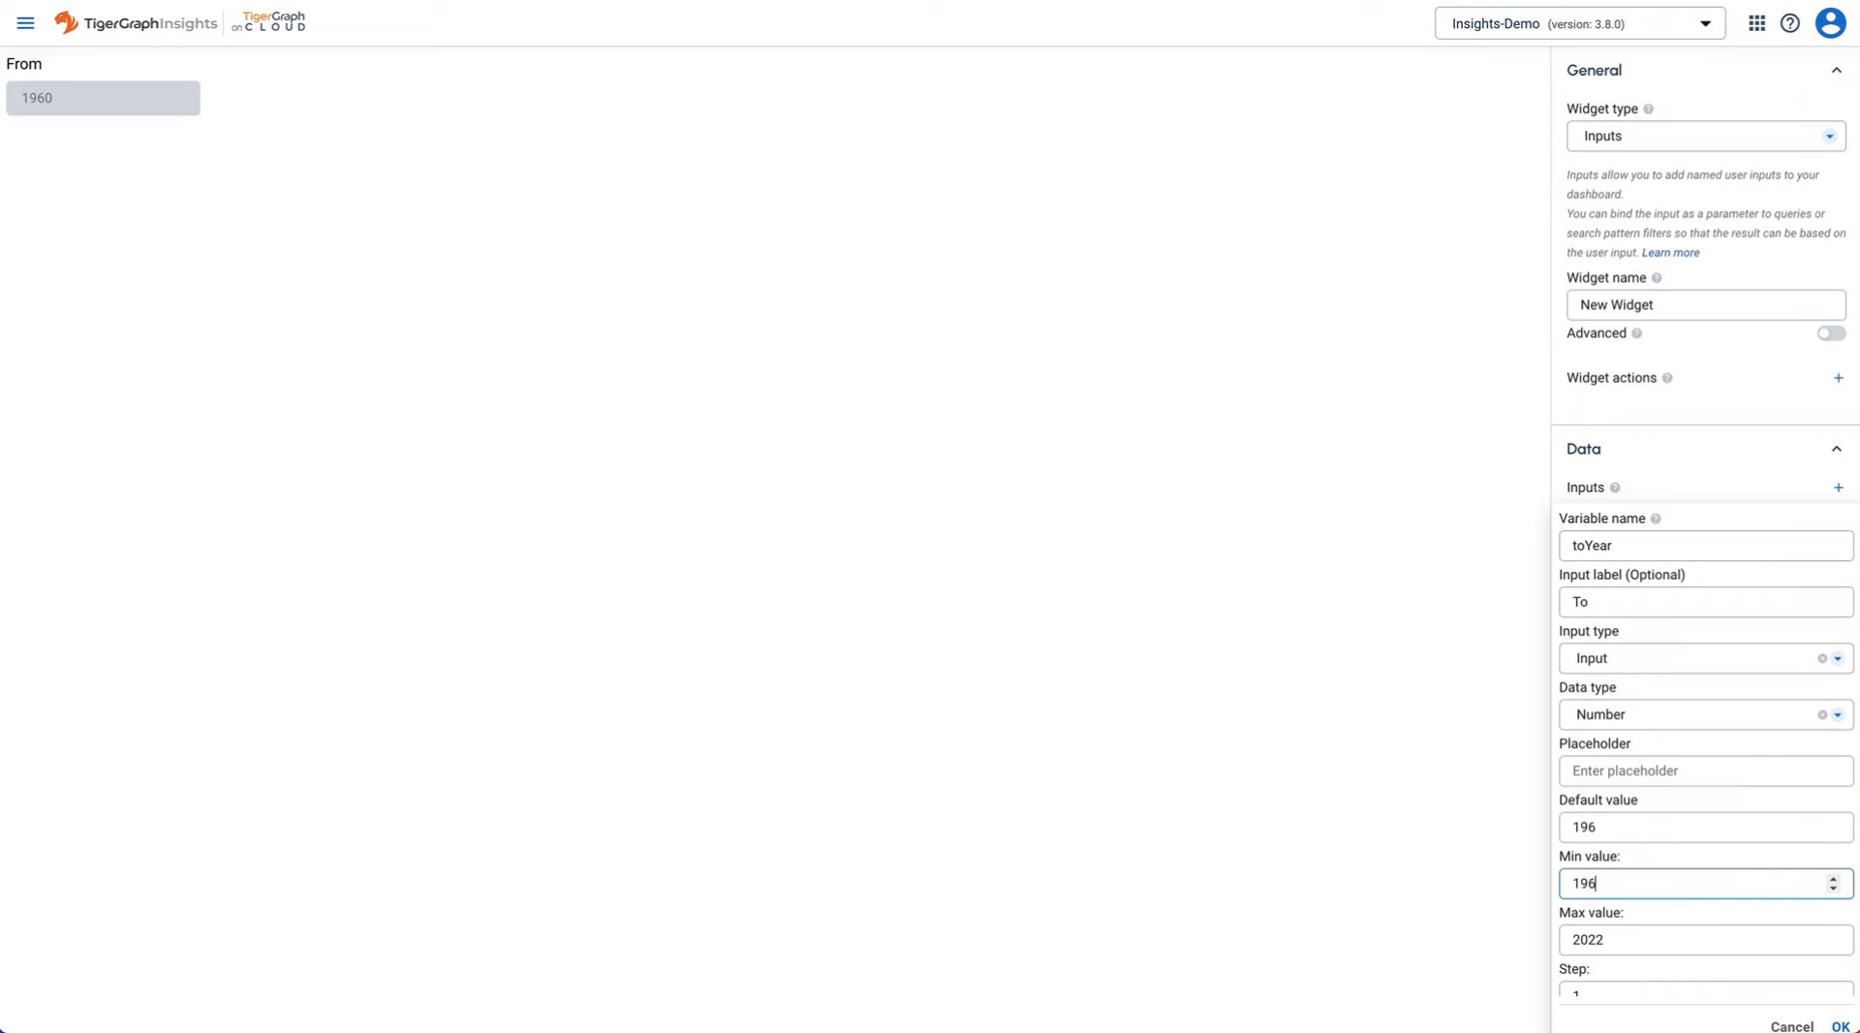
pyautogui.click(1626, 827)
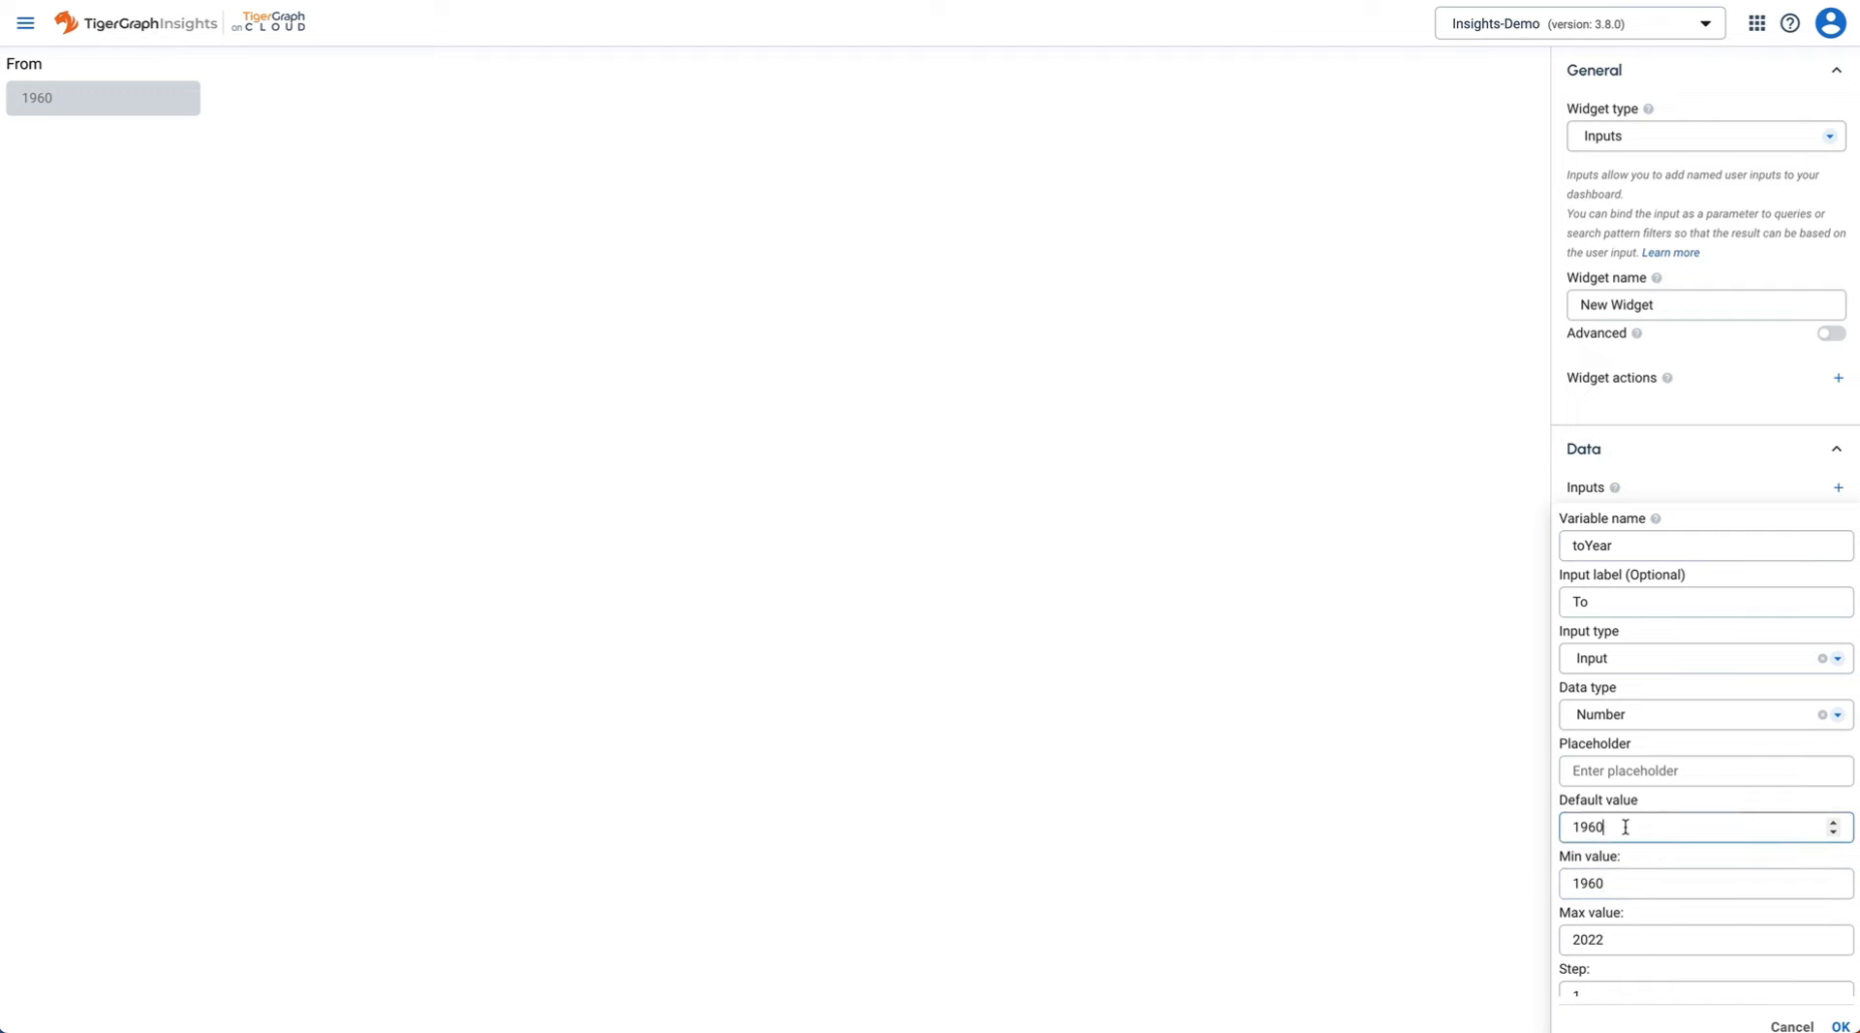
pyautogui.press('super+a')
pyautogui.write('2020')
pyautogui.scroll(-1, 1726, 826)
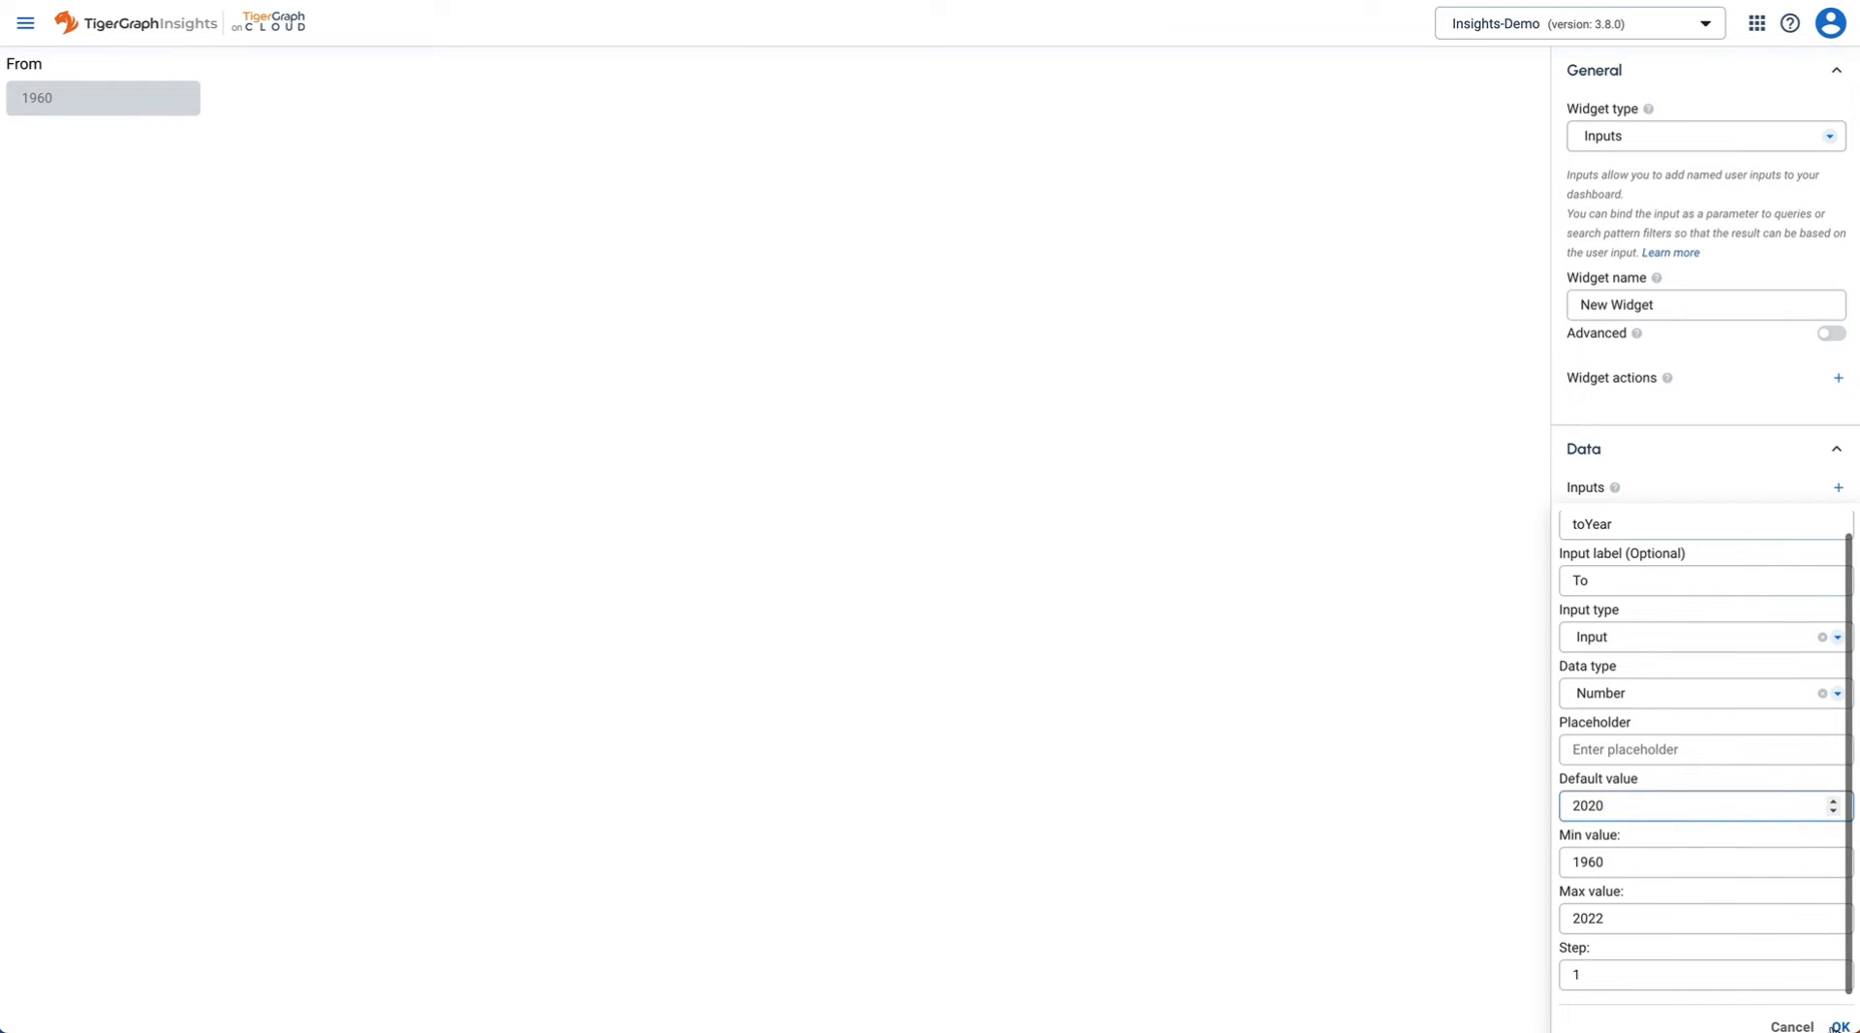
pyautogui.click(1840, 1026)
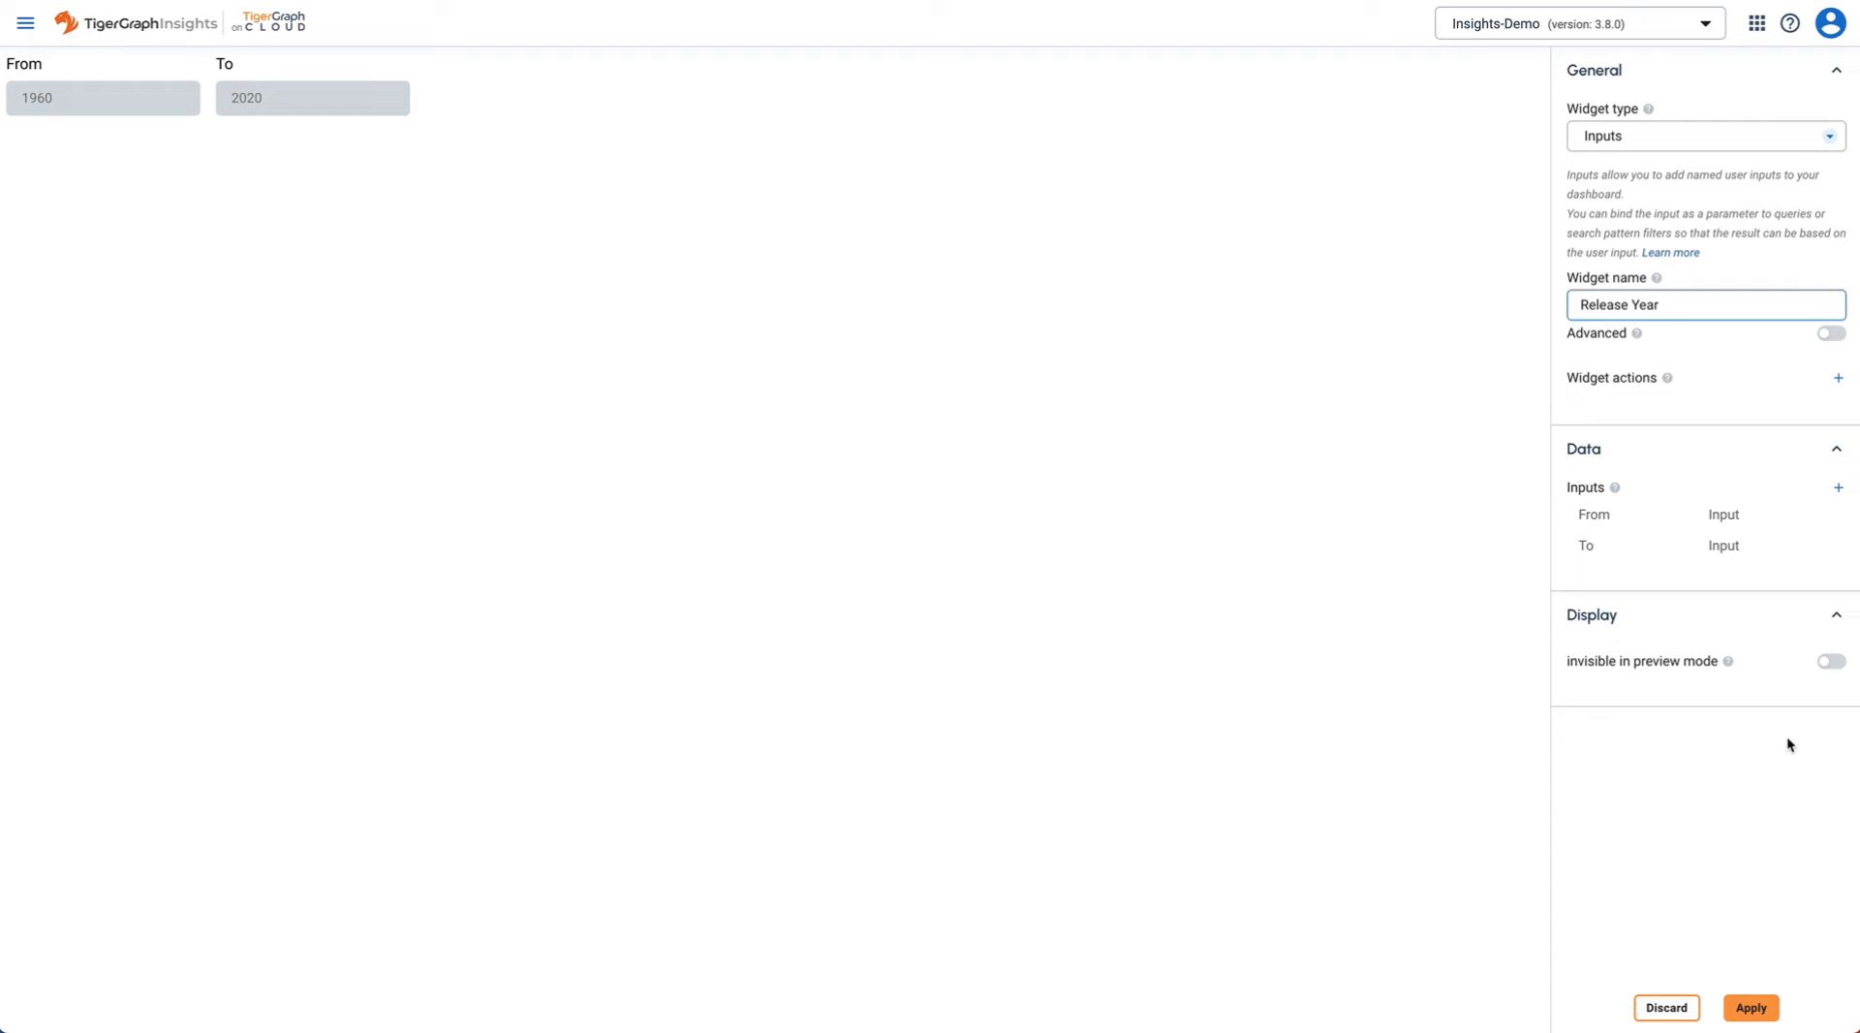
pyautogui.click(1751, 1009)
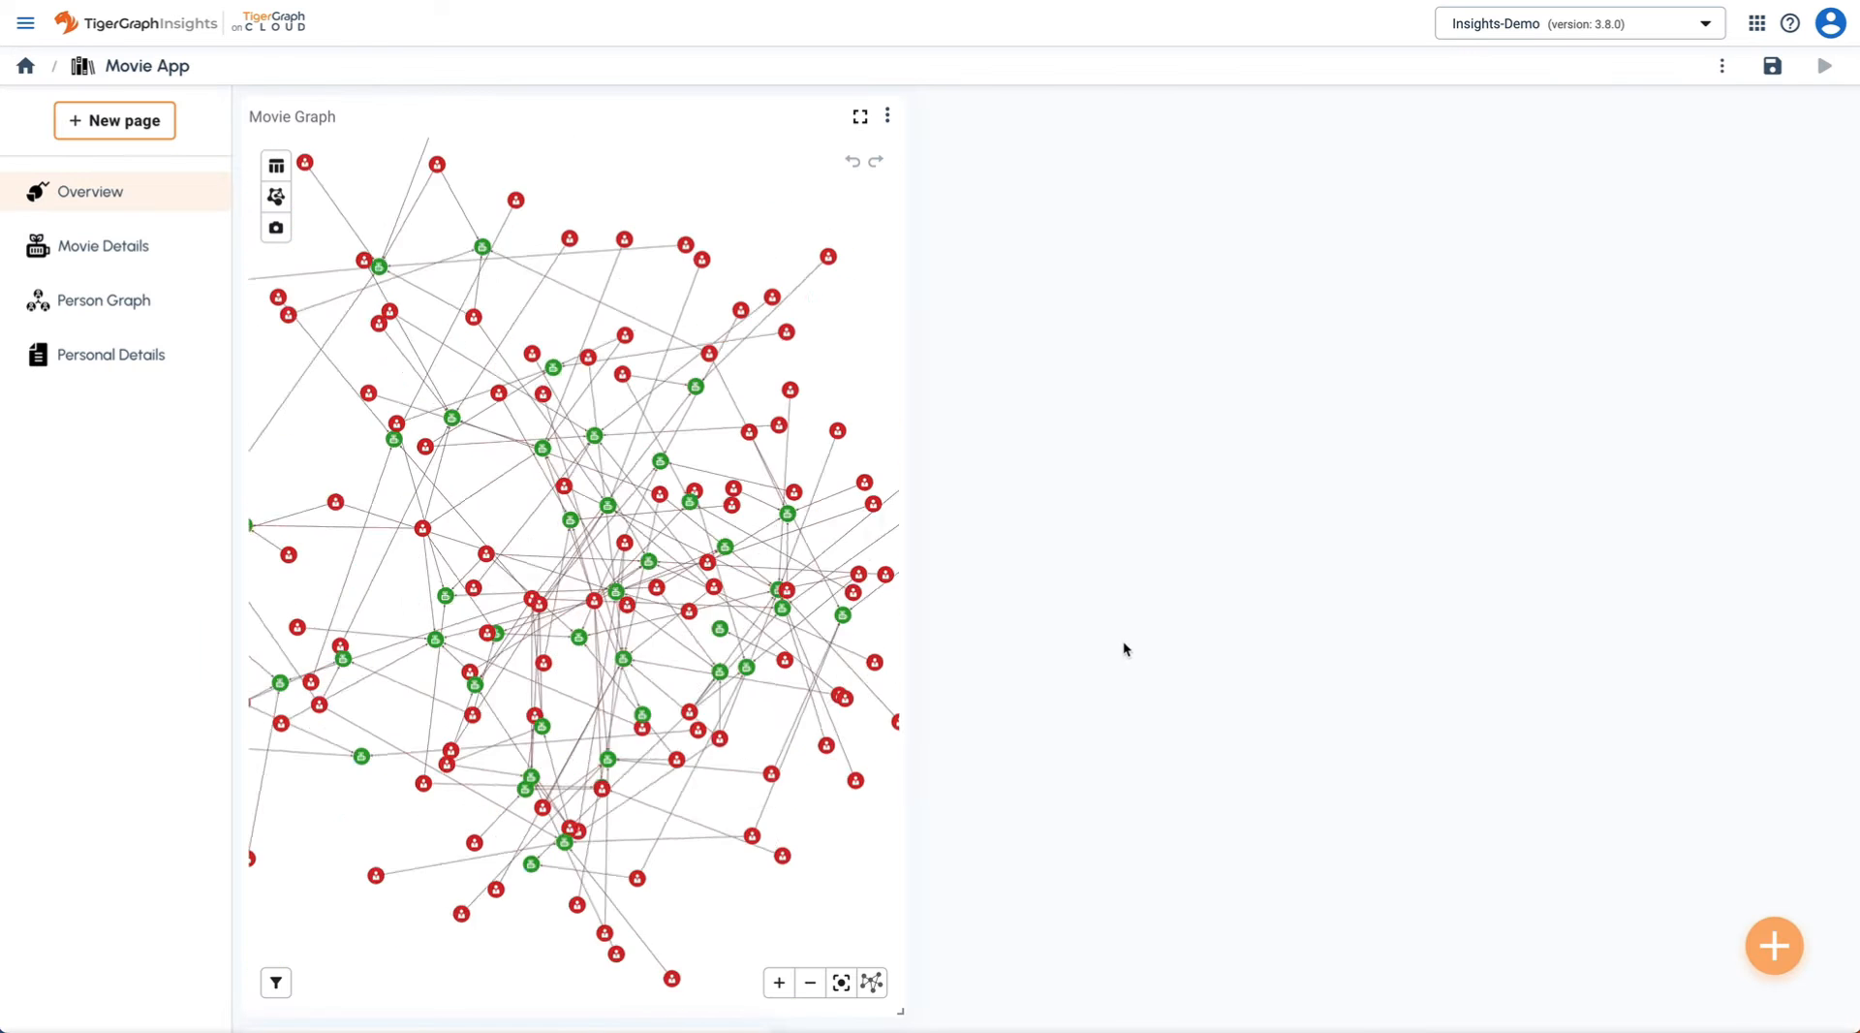
# - Move Release Year beside the Movie Graph at top, shorten it, and open the graph's options
pyautogui.moveTo(386, 818); pyautogui.dragTo(1008, 141)
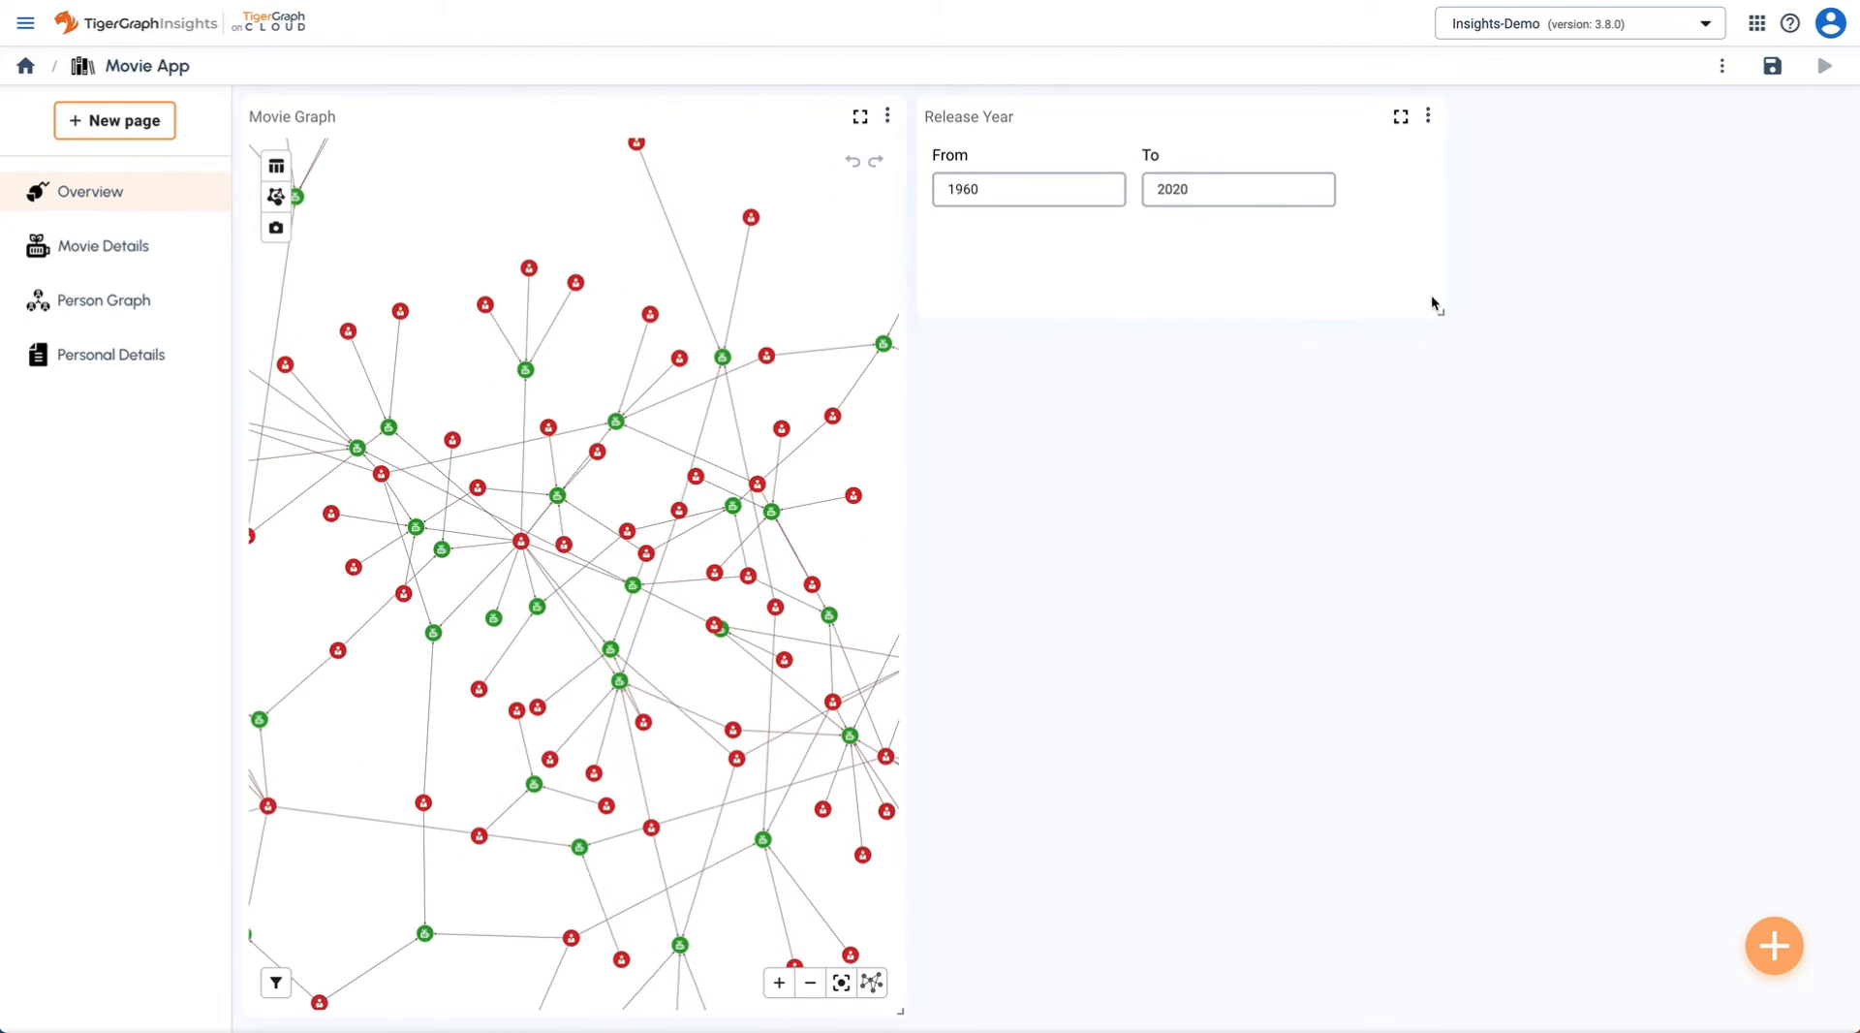
pyautogui.moveTo(1440, 310); pyautogui.dragTo(1428, 225)
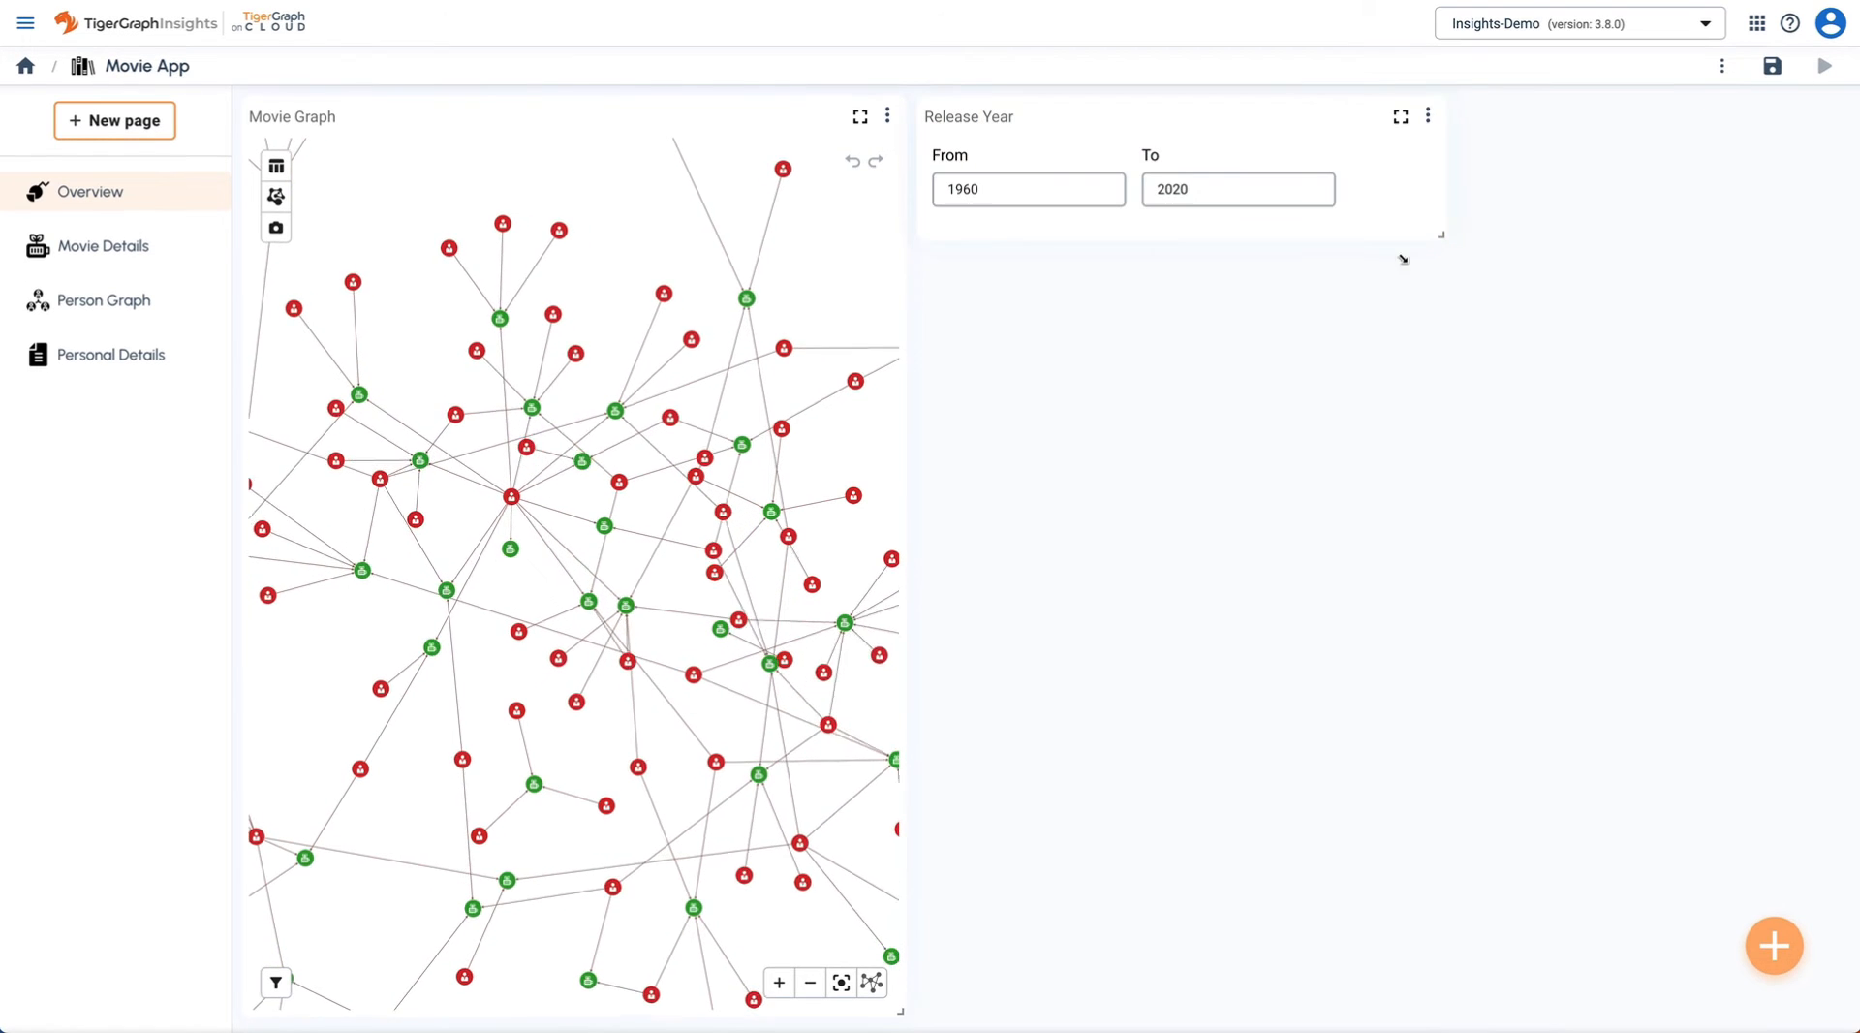
pyautogui.click(888, 115)
# - Add a Movie filter requiring released >= fromYear
pyautogui.click(928, 166)
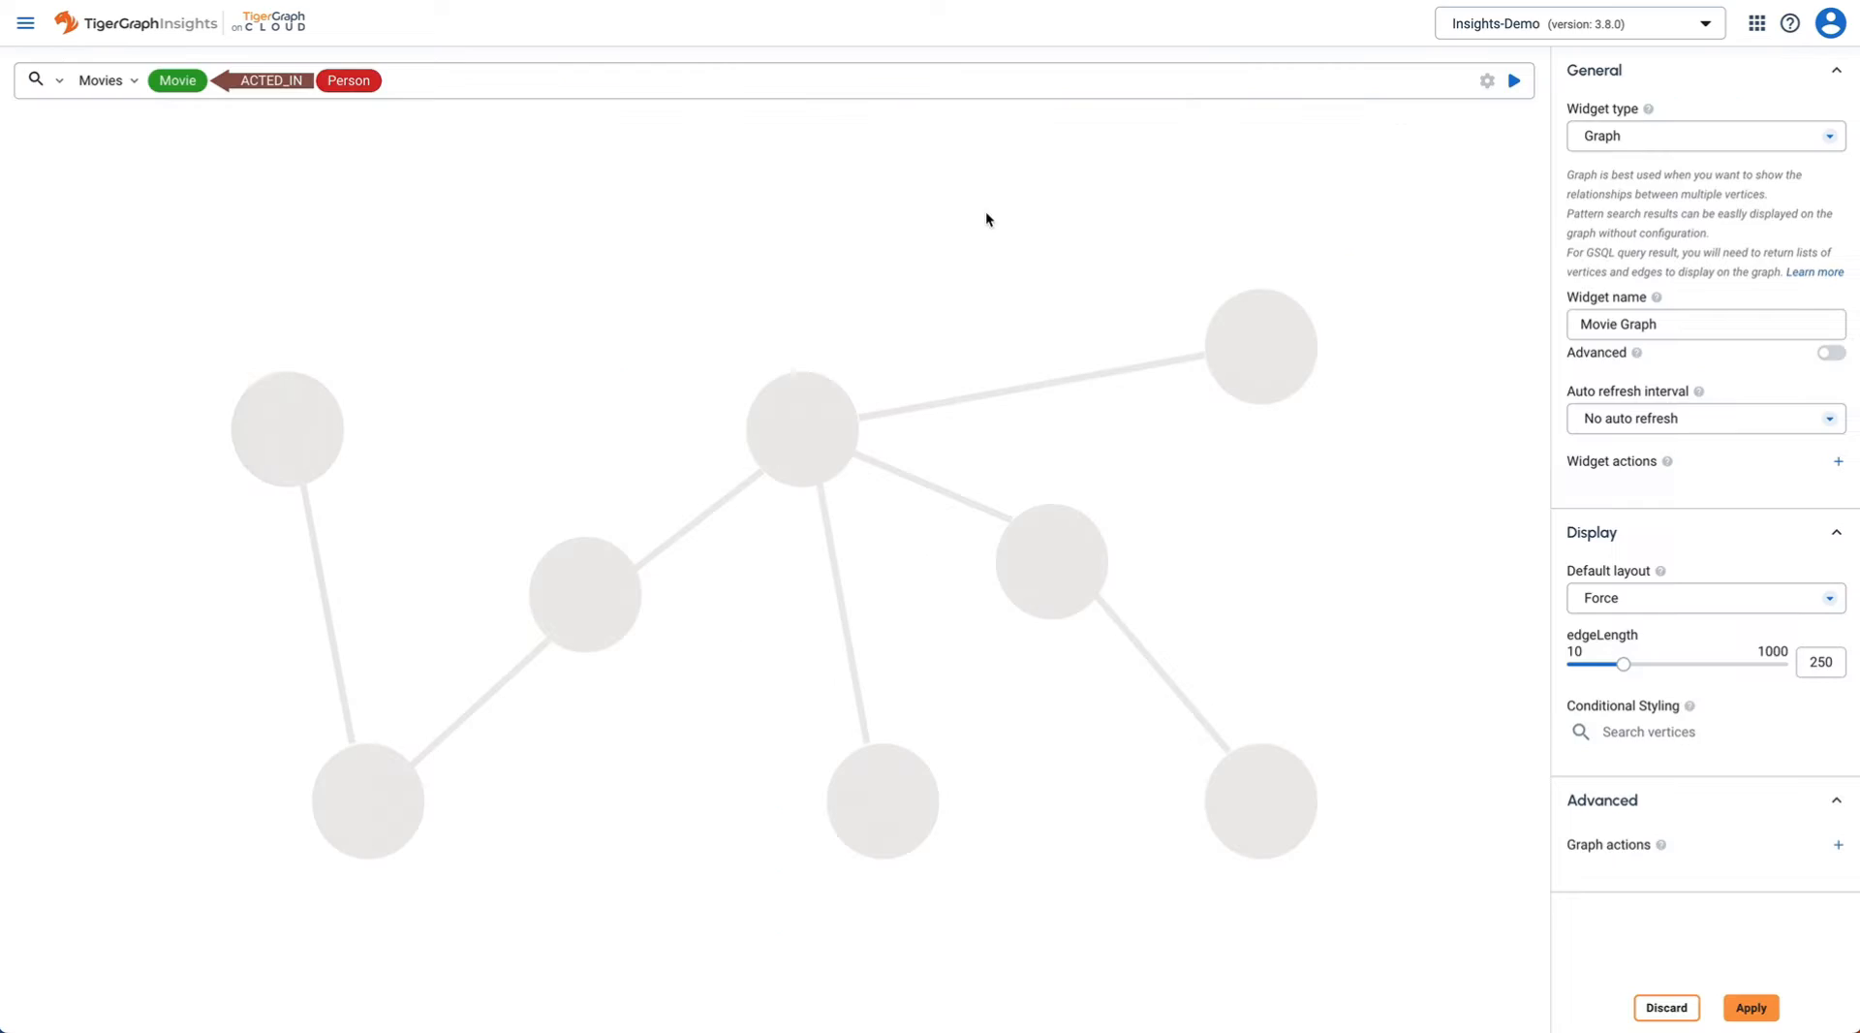
pyautogui.click(216, 80)
pyautogui.click(232, 80)
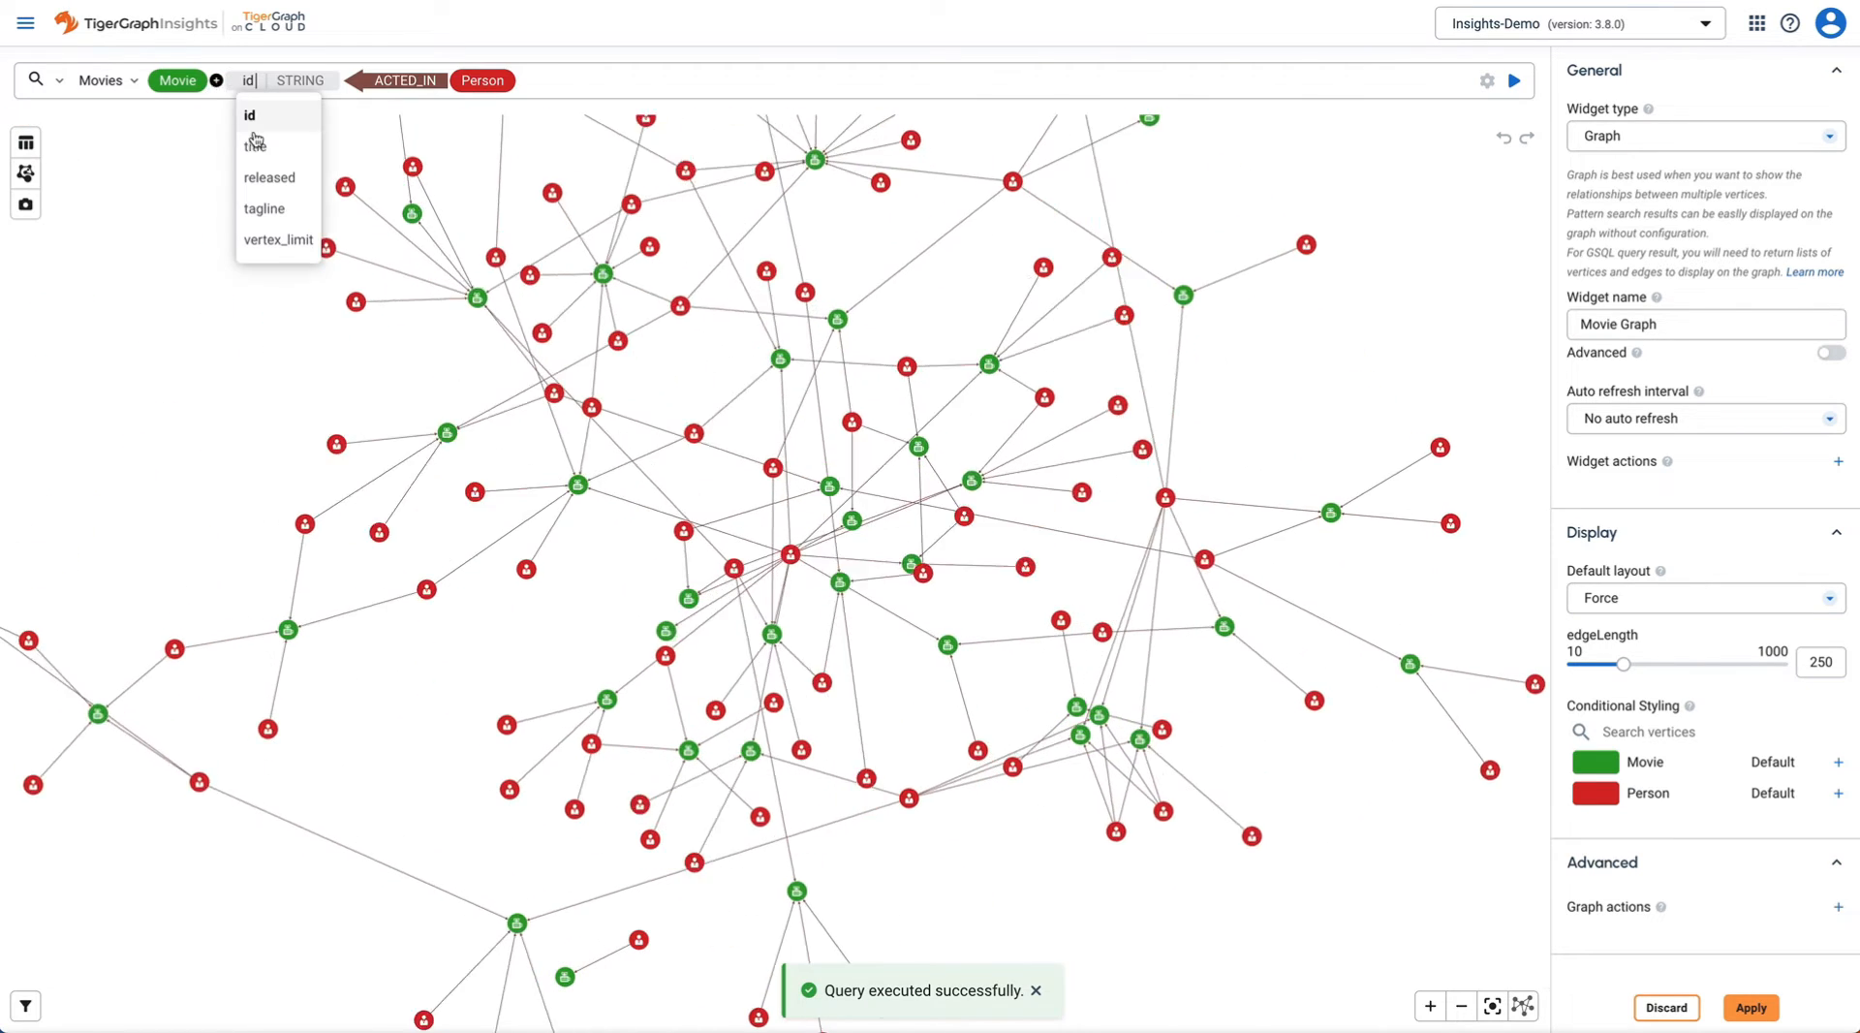
pyautogui.click(269, 177)
pyautogui.click(310, 80)
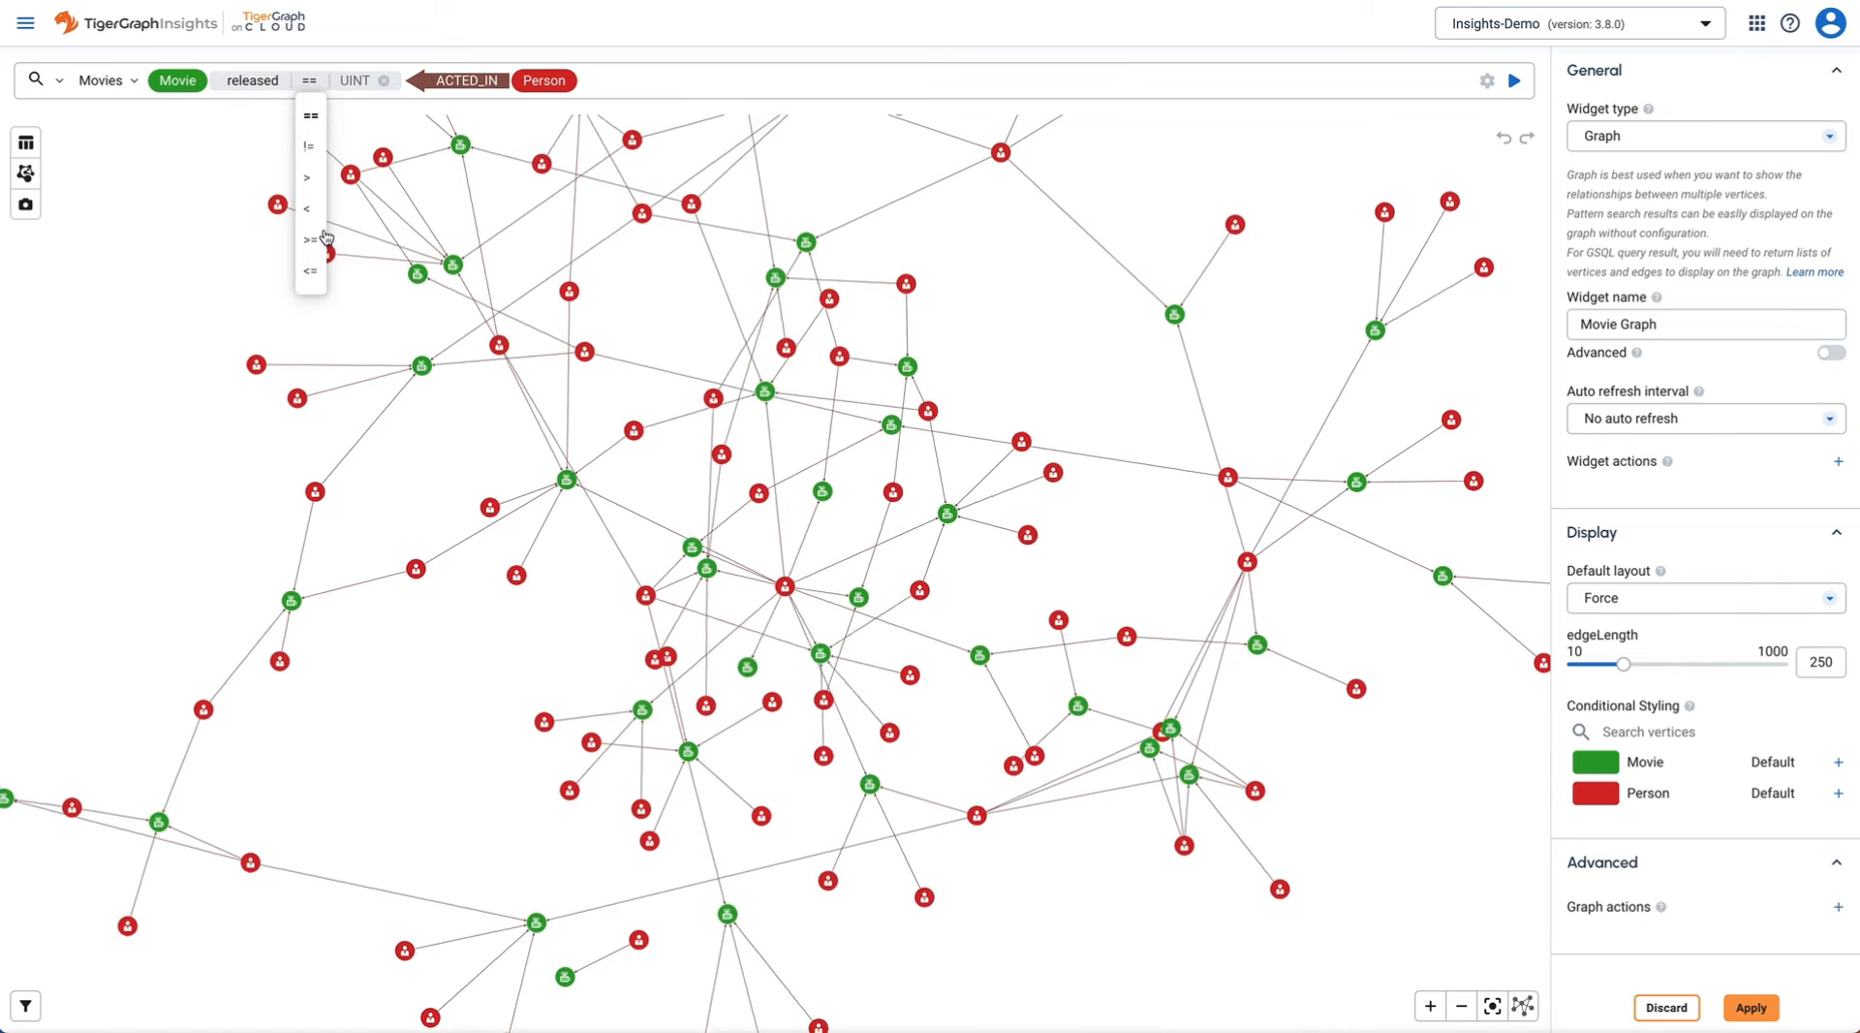
pyautogui.click(310, 239)
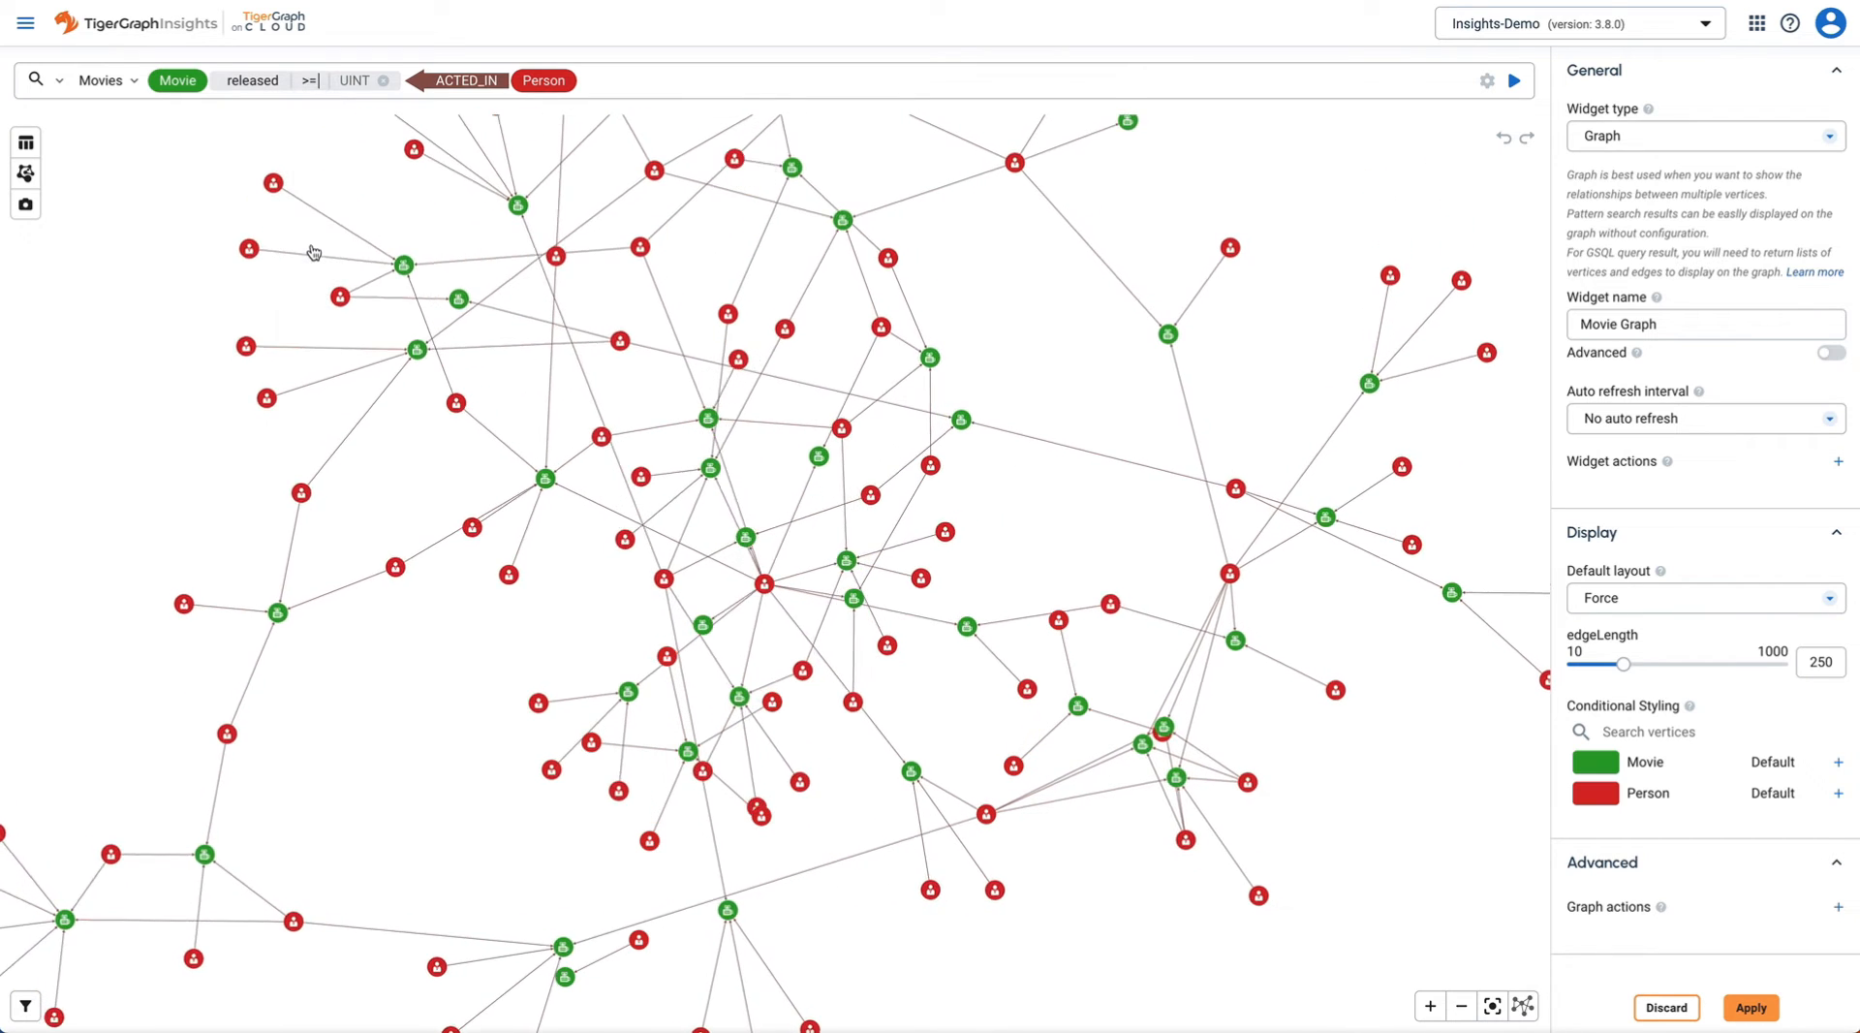
pyautogui.click(387, 115)
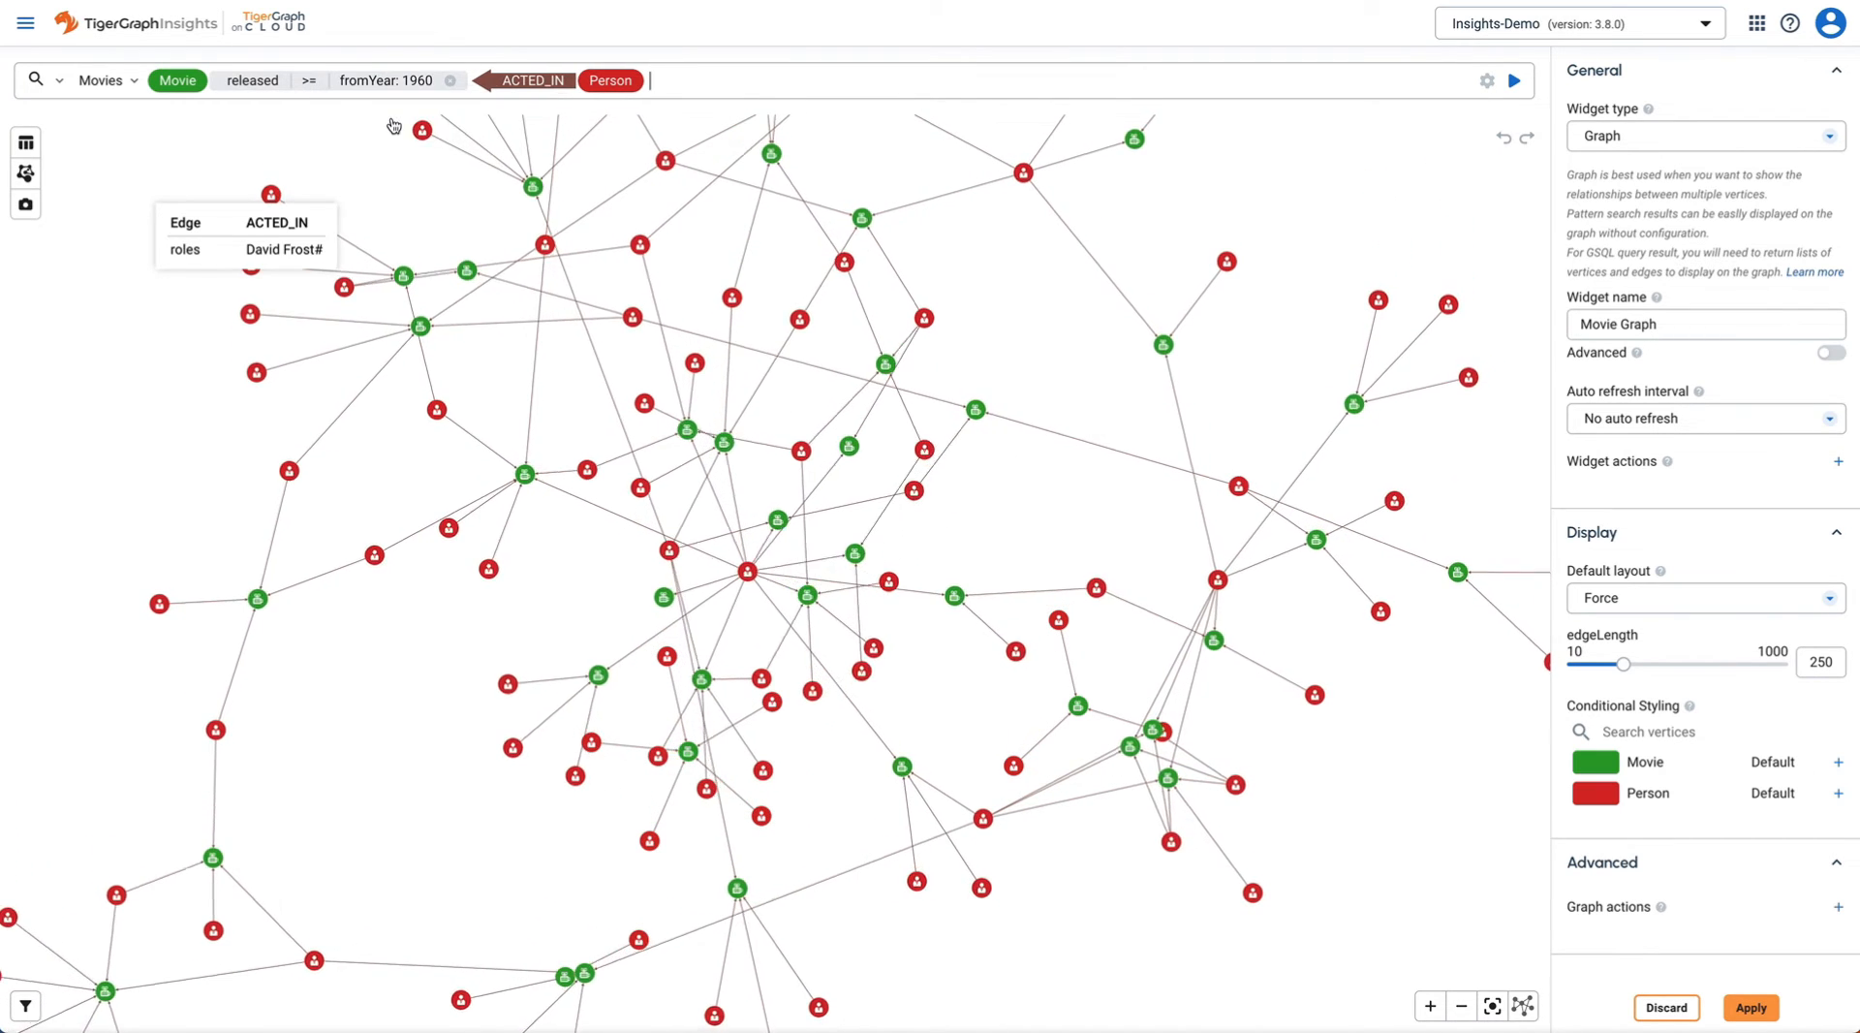
# - Add a second filter released <= toYear, rerun the search, and apply the widget
pyautogui.click(215, 79)
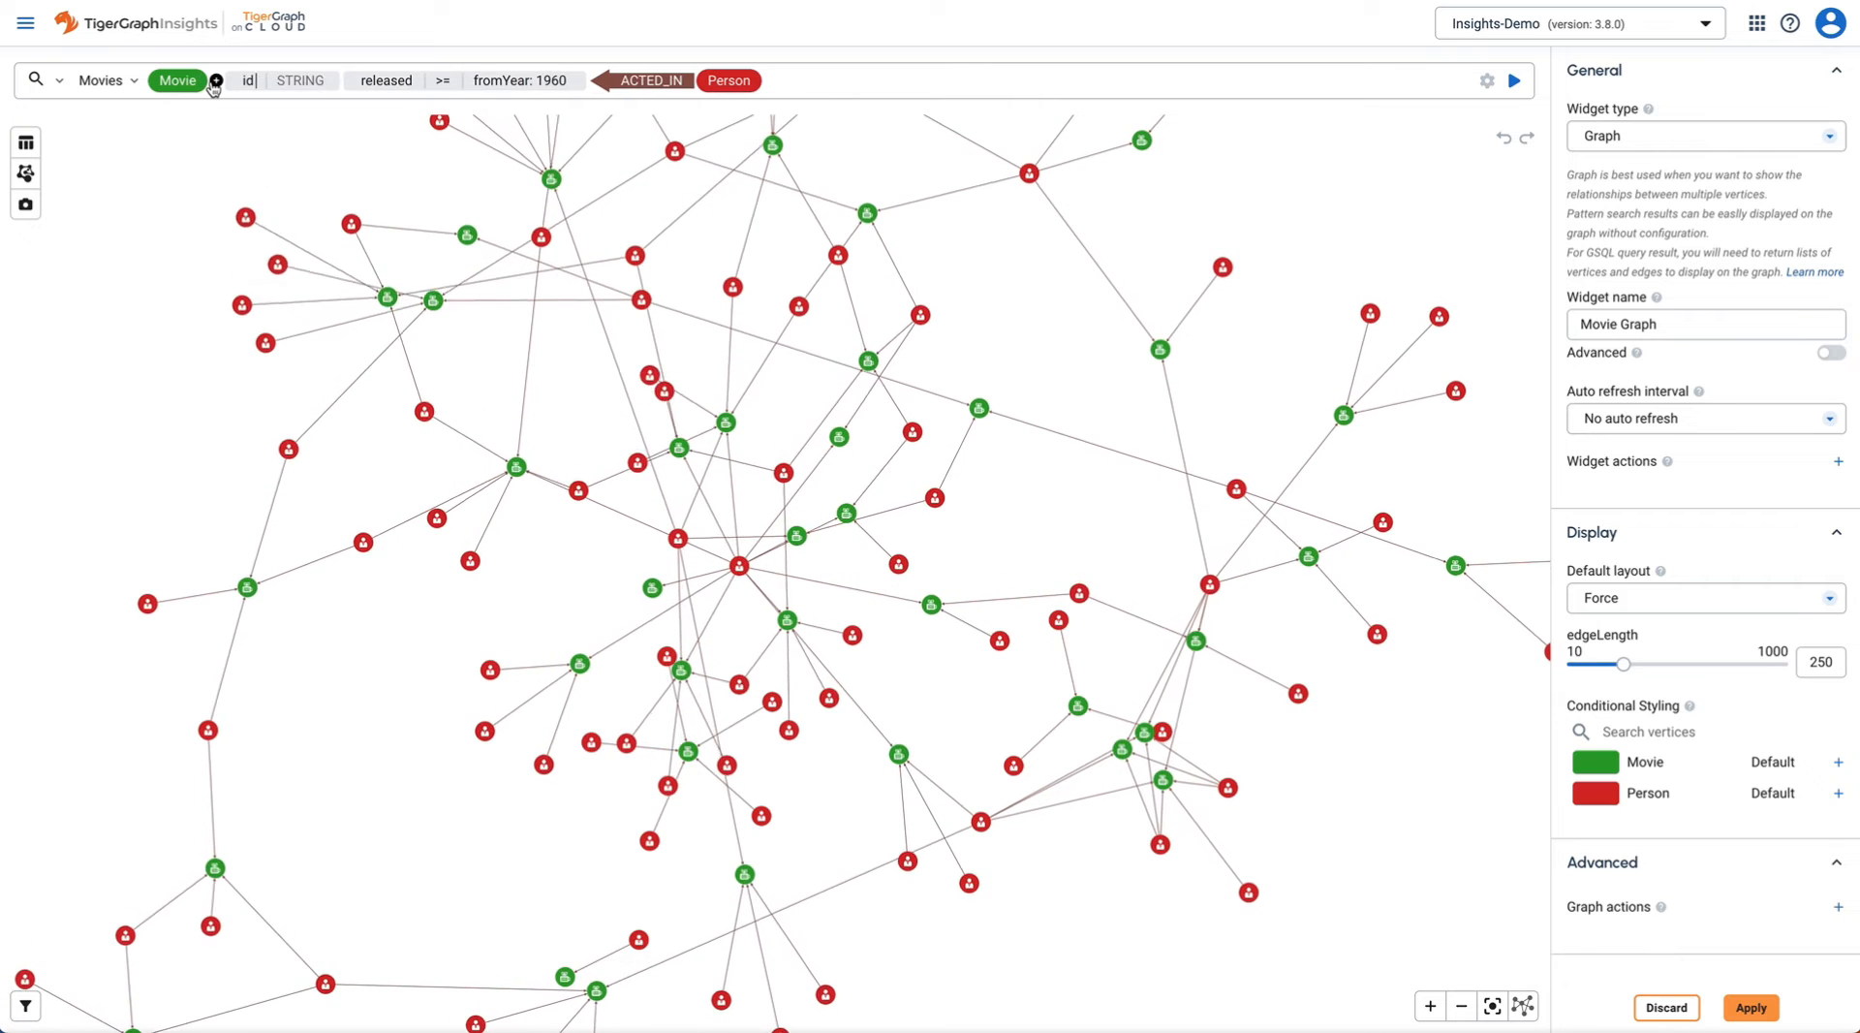
pyautogui.click(235, 80)
pyautogui.click(262, 179)
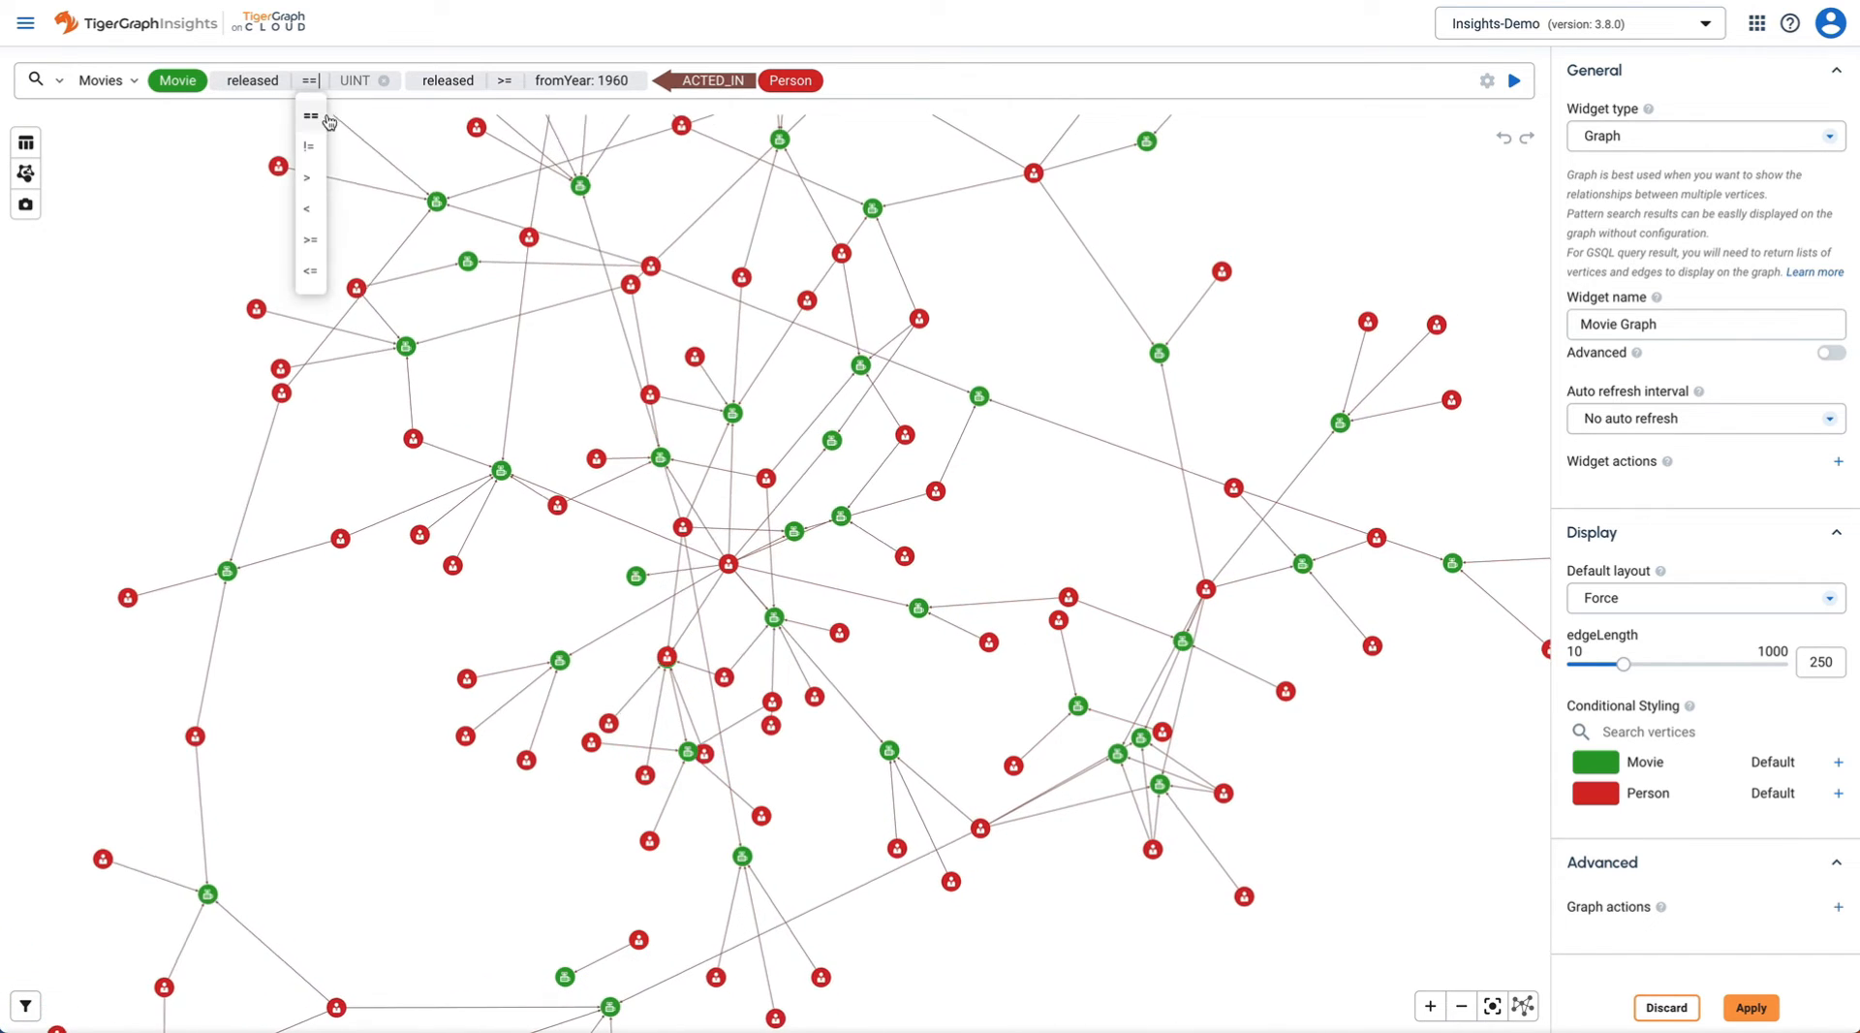
pyautogui.click(310, 271)
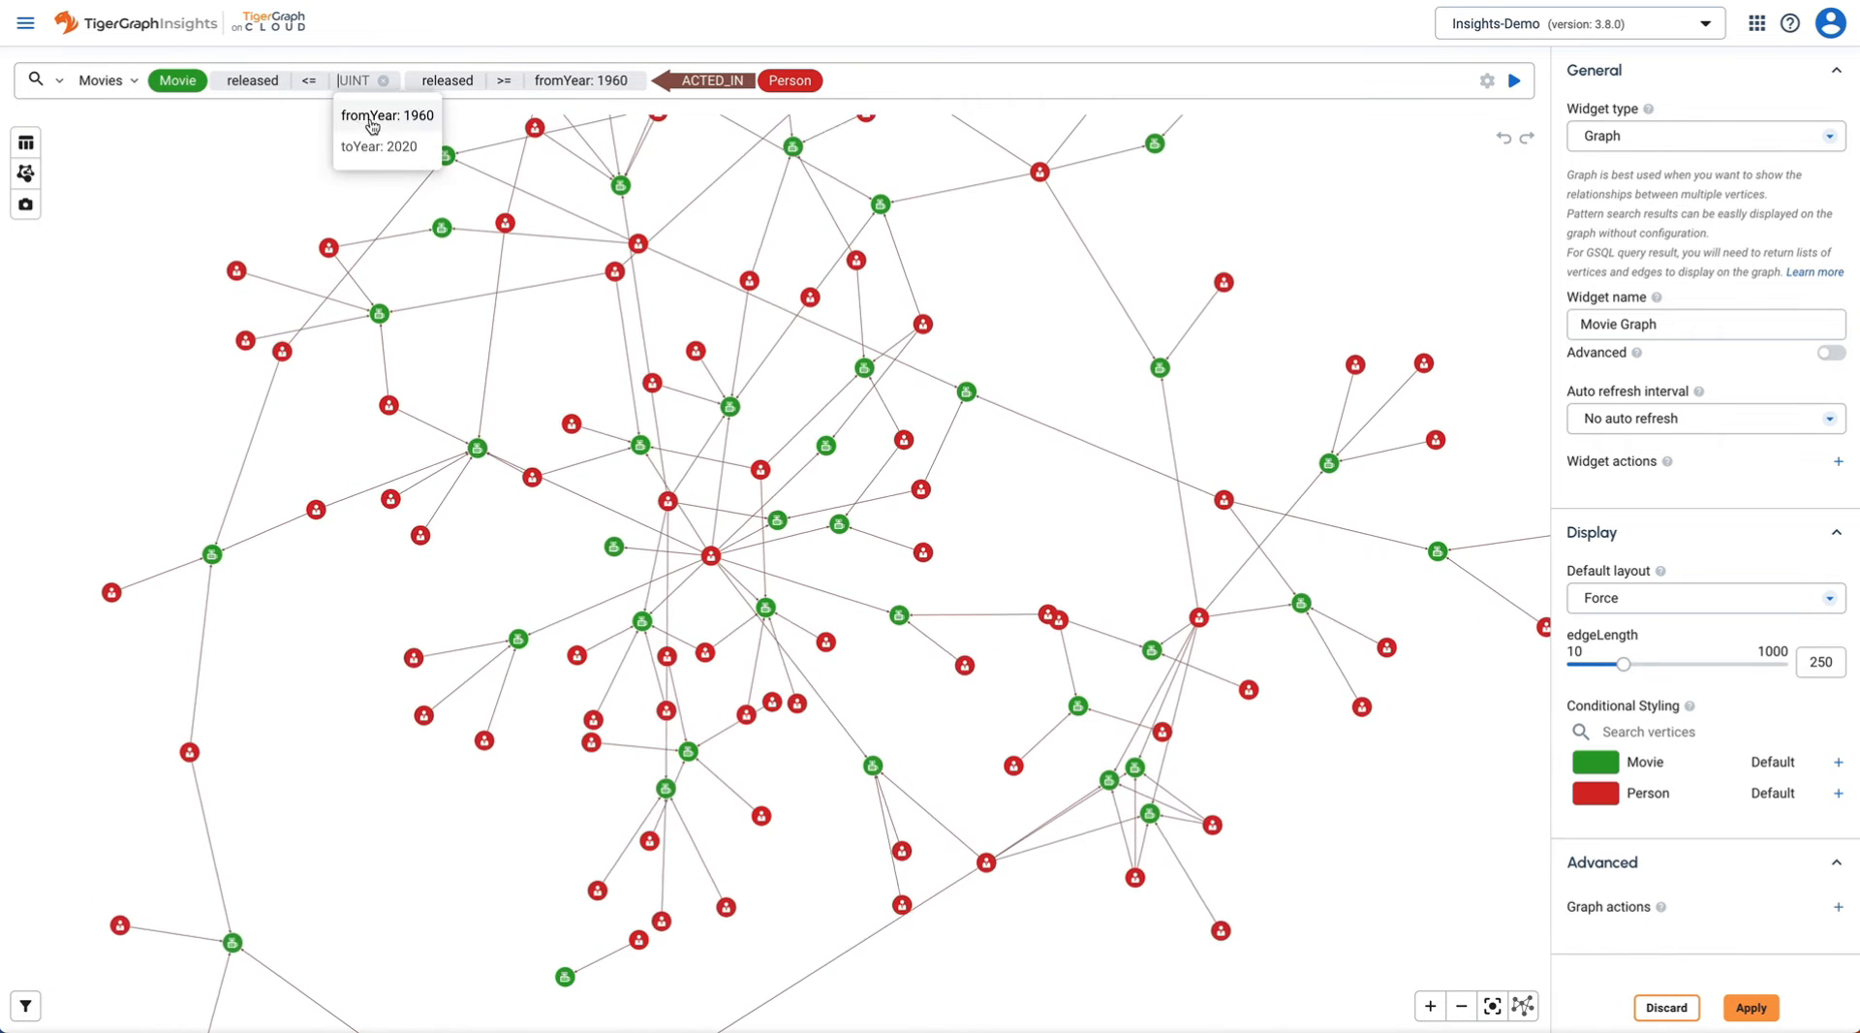
pyautogui.click(373, 146)
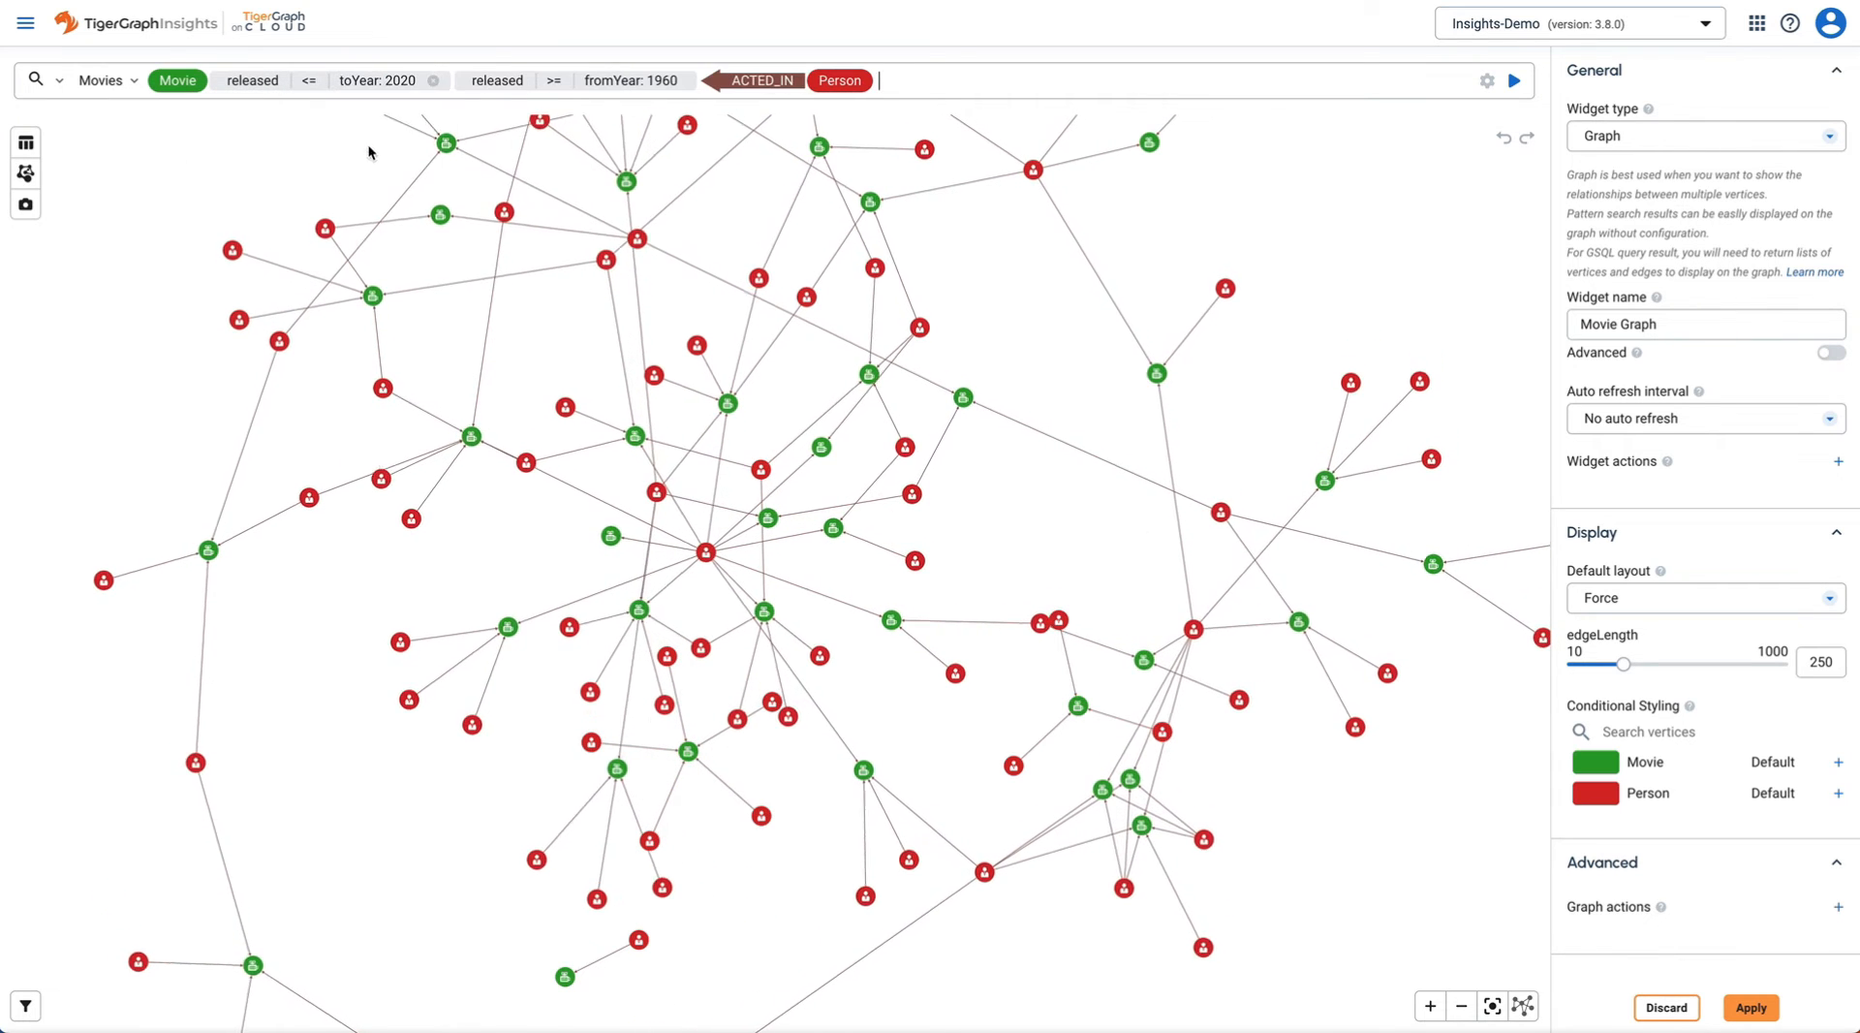
pyautogui.click(1515, 83)
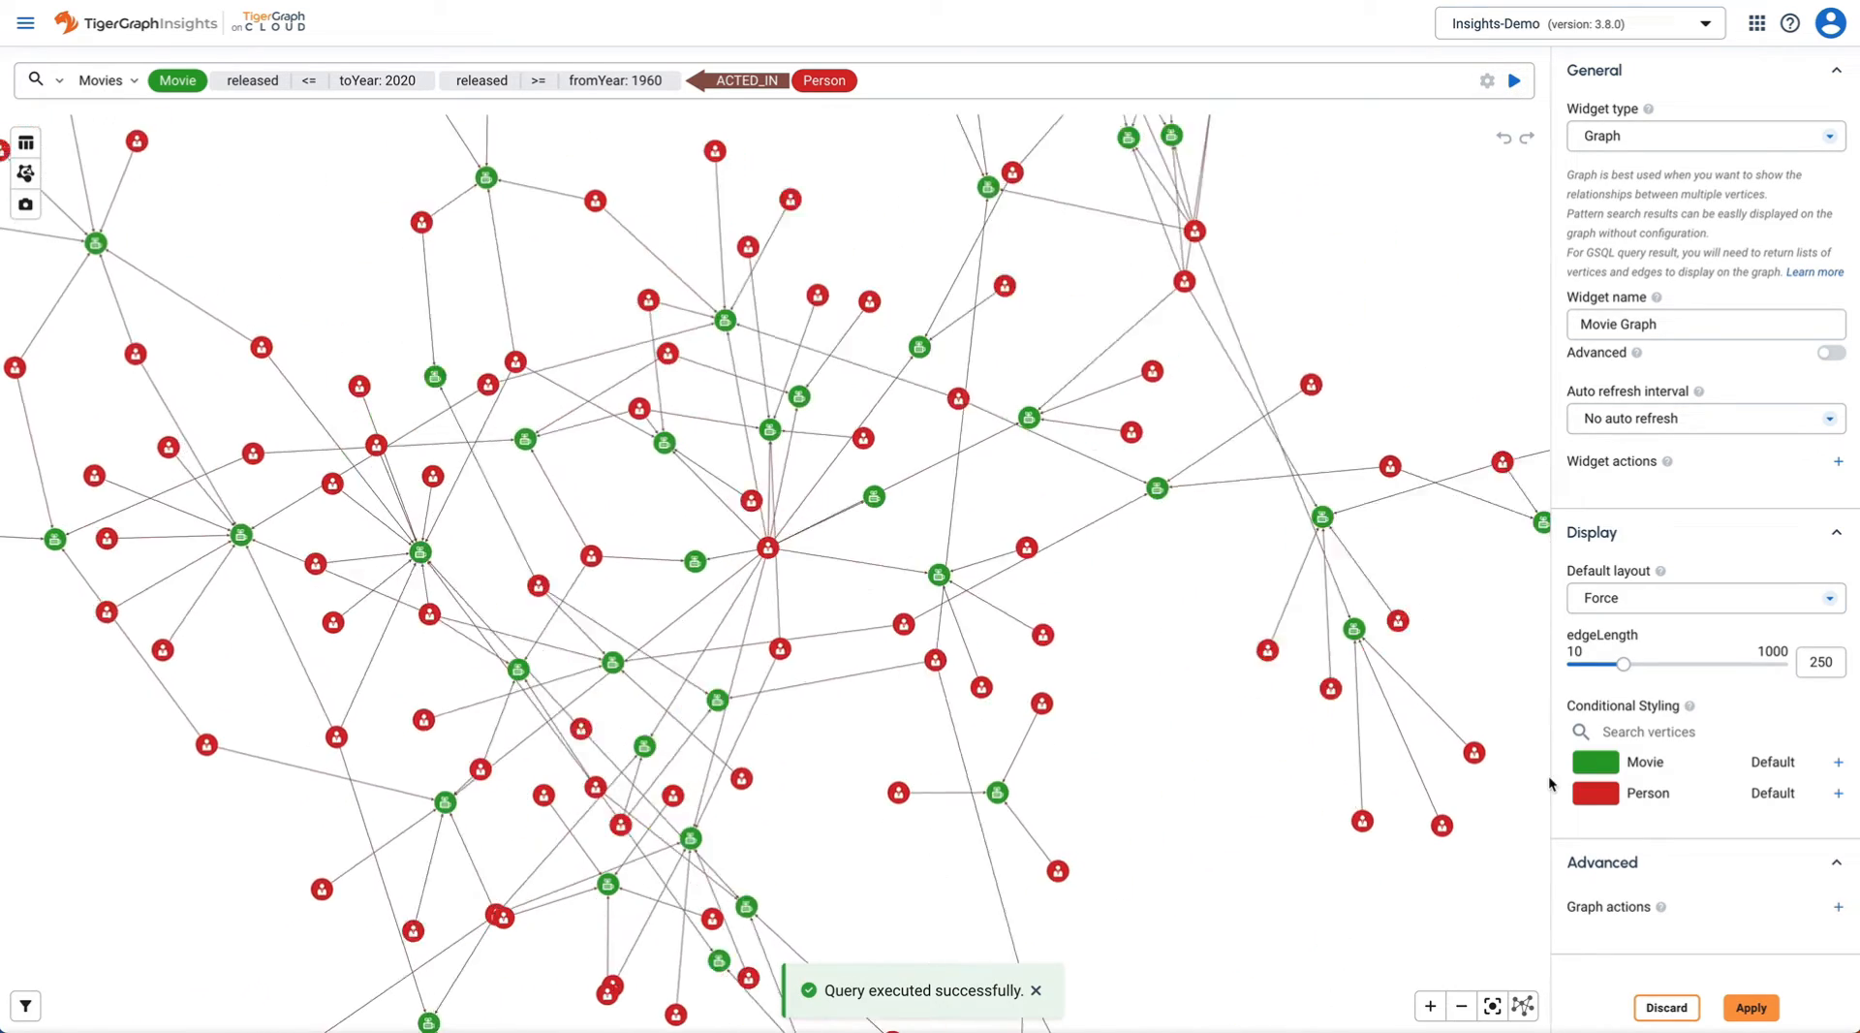
pyautogui.click(1751, 1007)
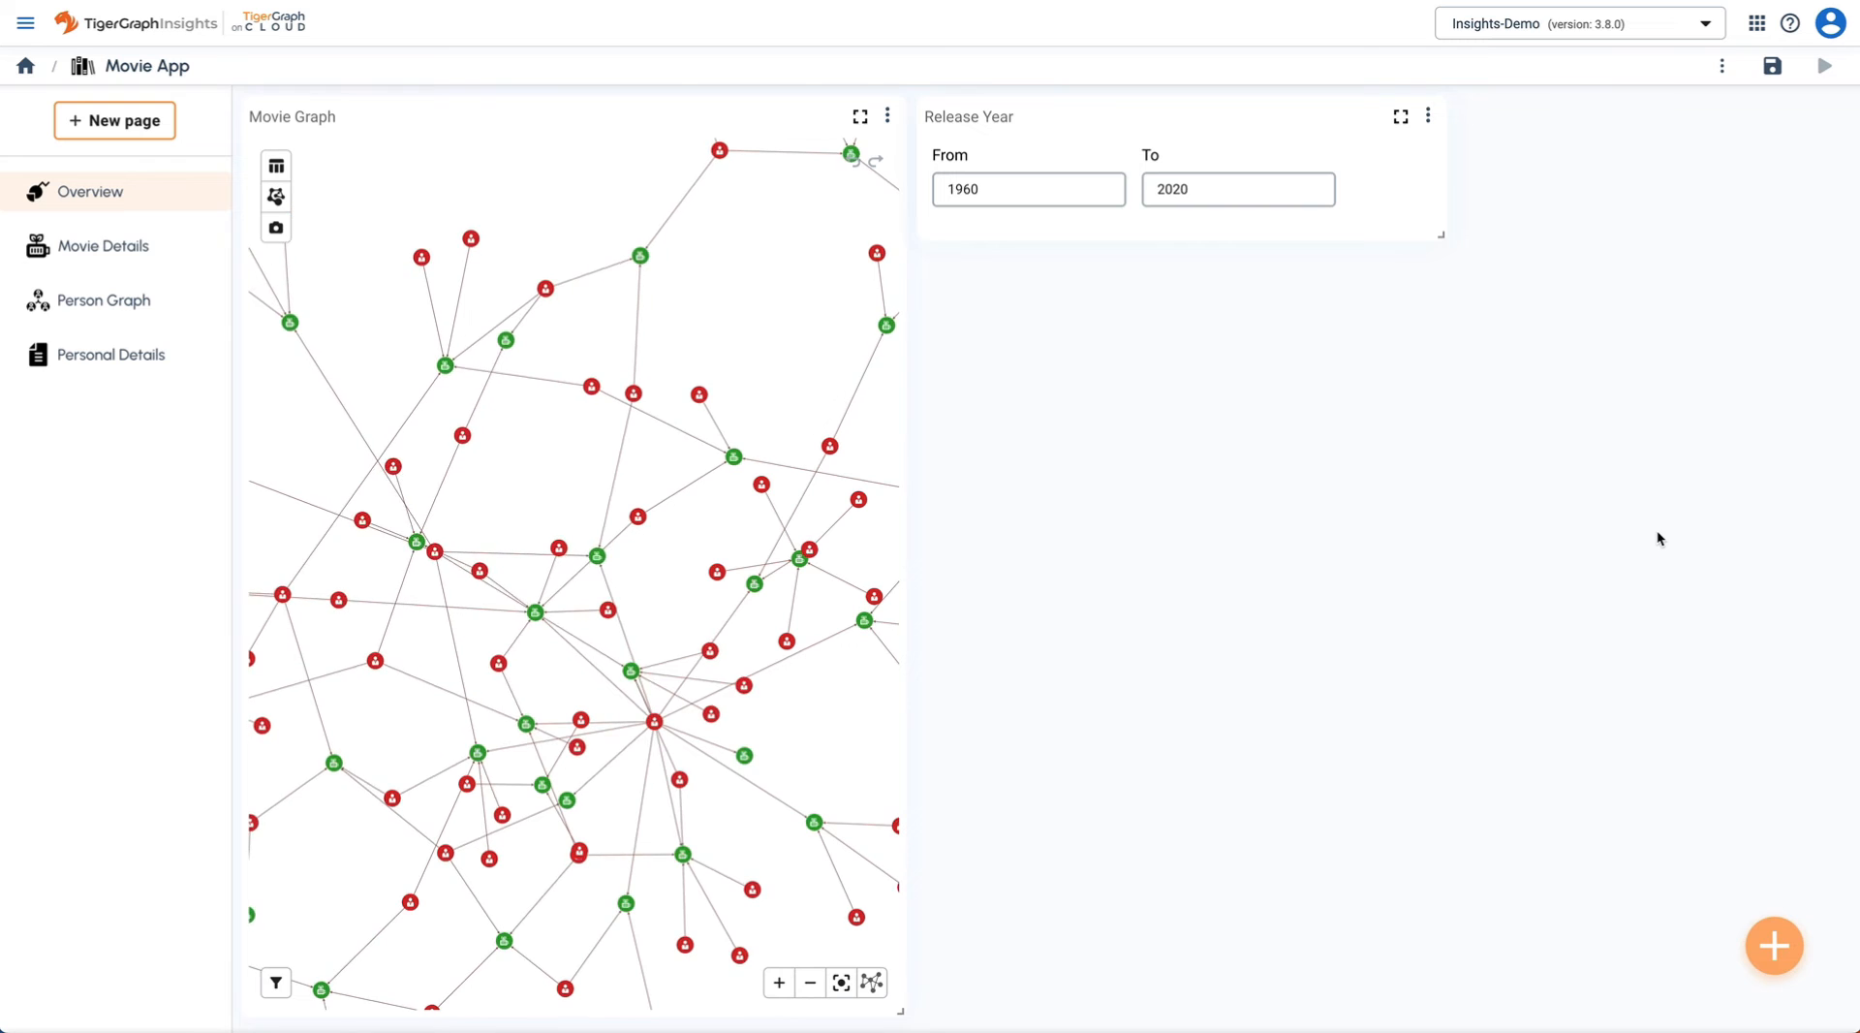
# - Add a single-value widget running a pasted GSQL count of movies between fromYear and toYear
pyautogui.click(1770, 954)
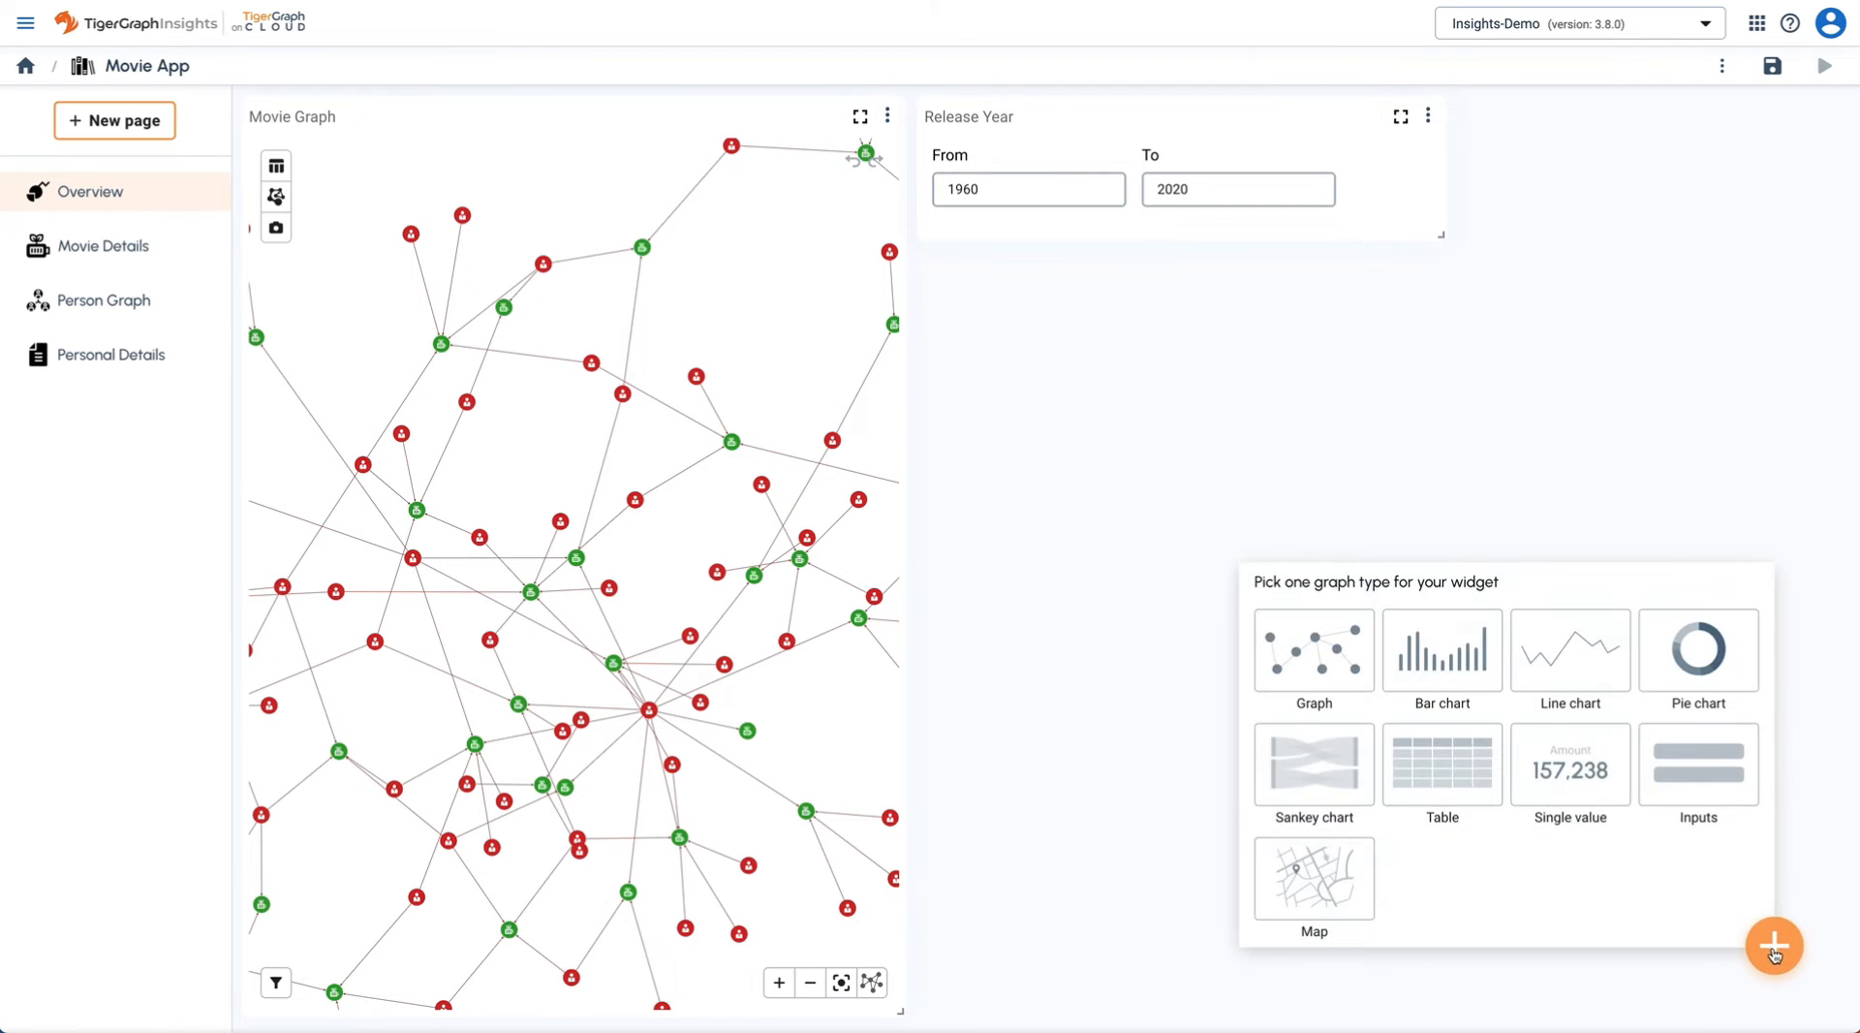
pyautogui.click(1578, 775)
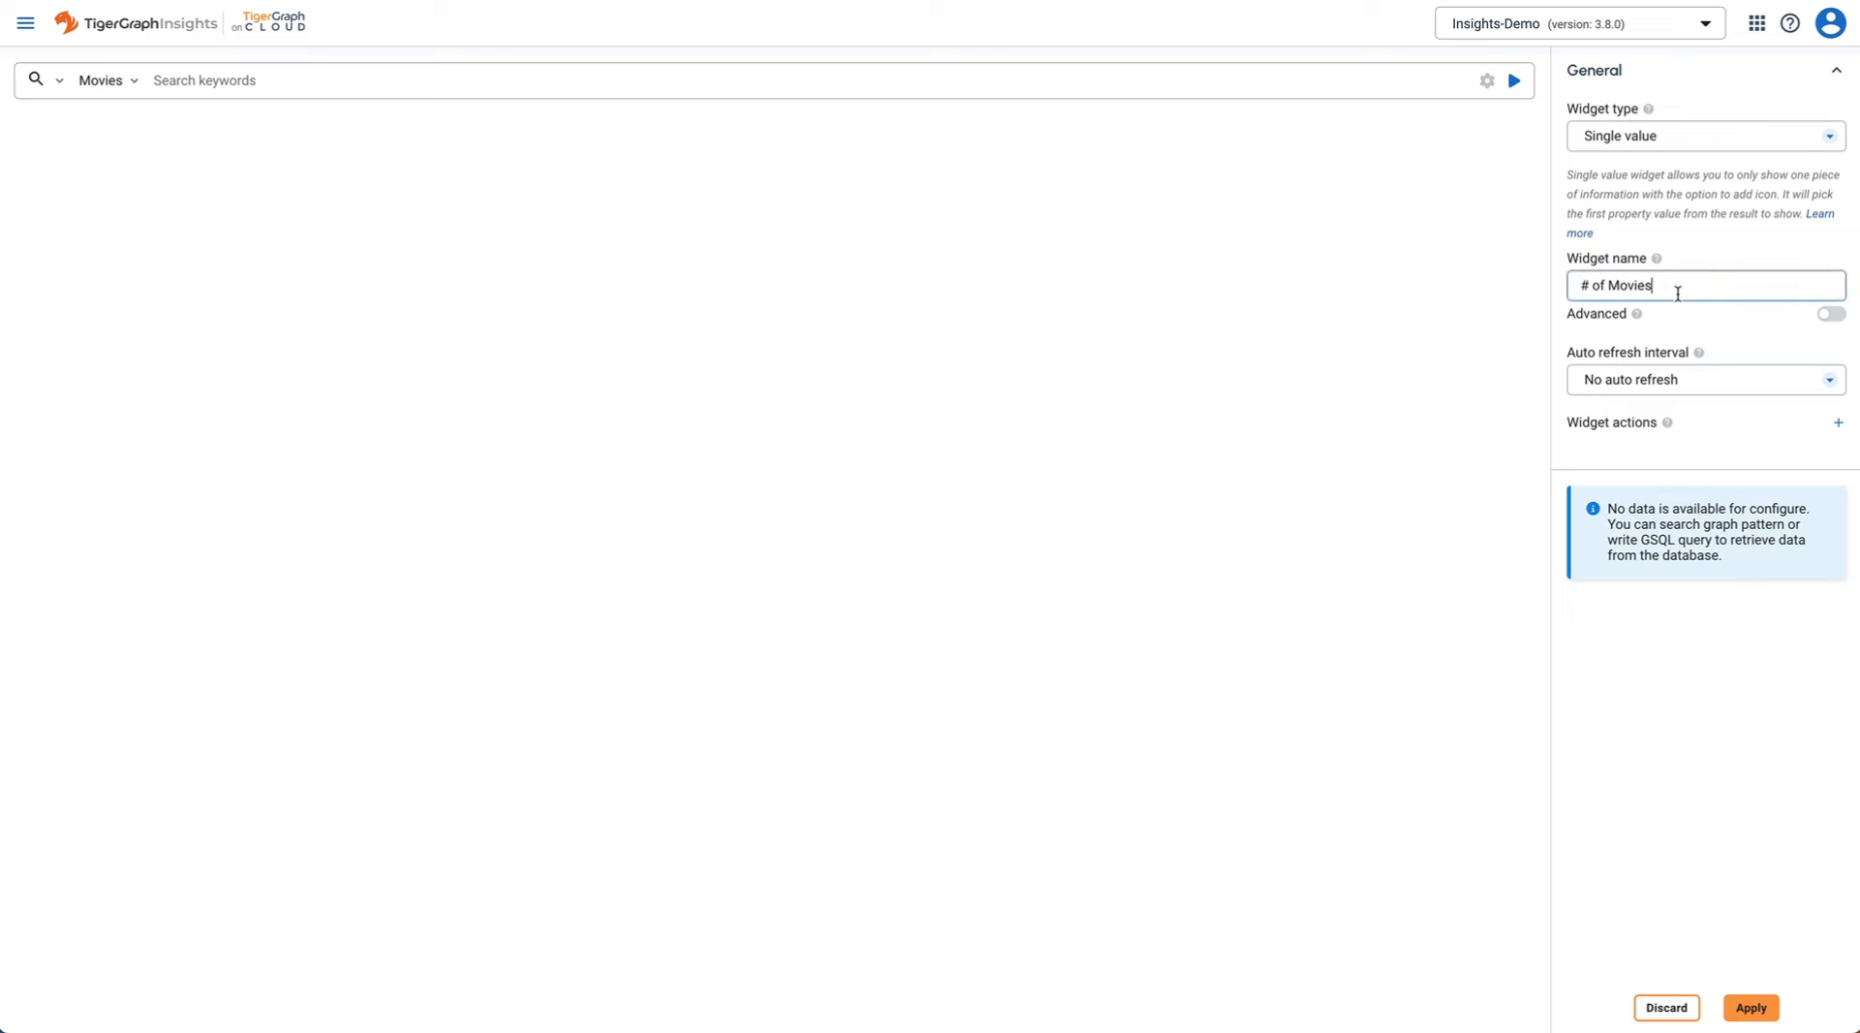
pyautogui.click(58, 83)
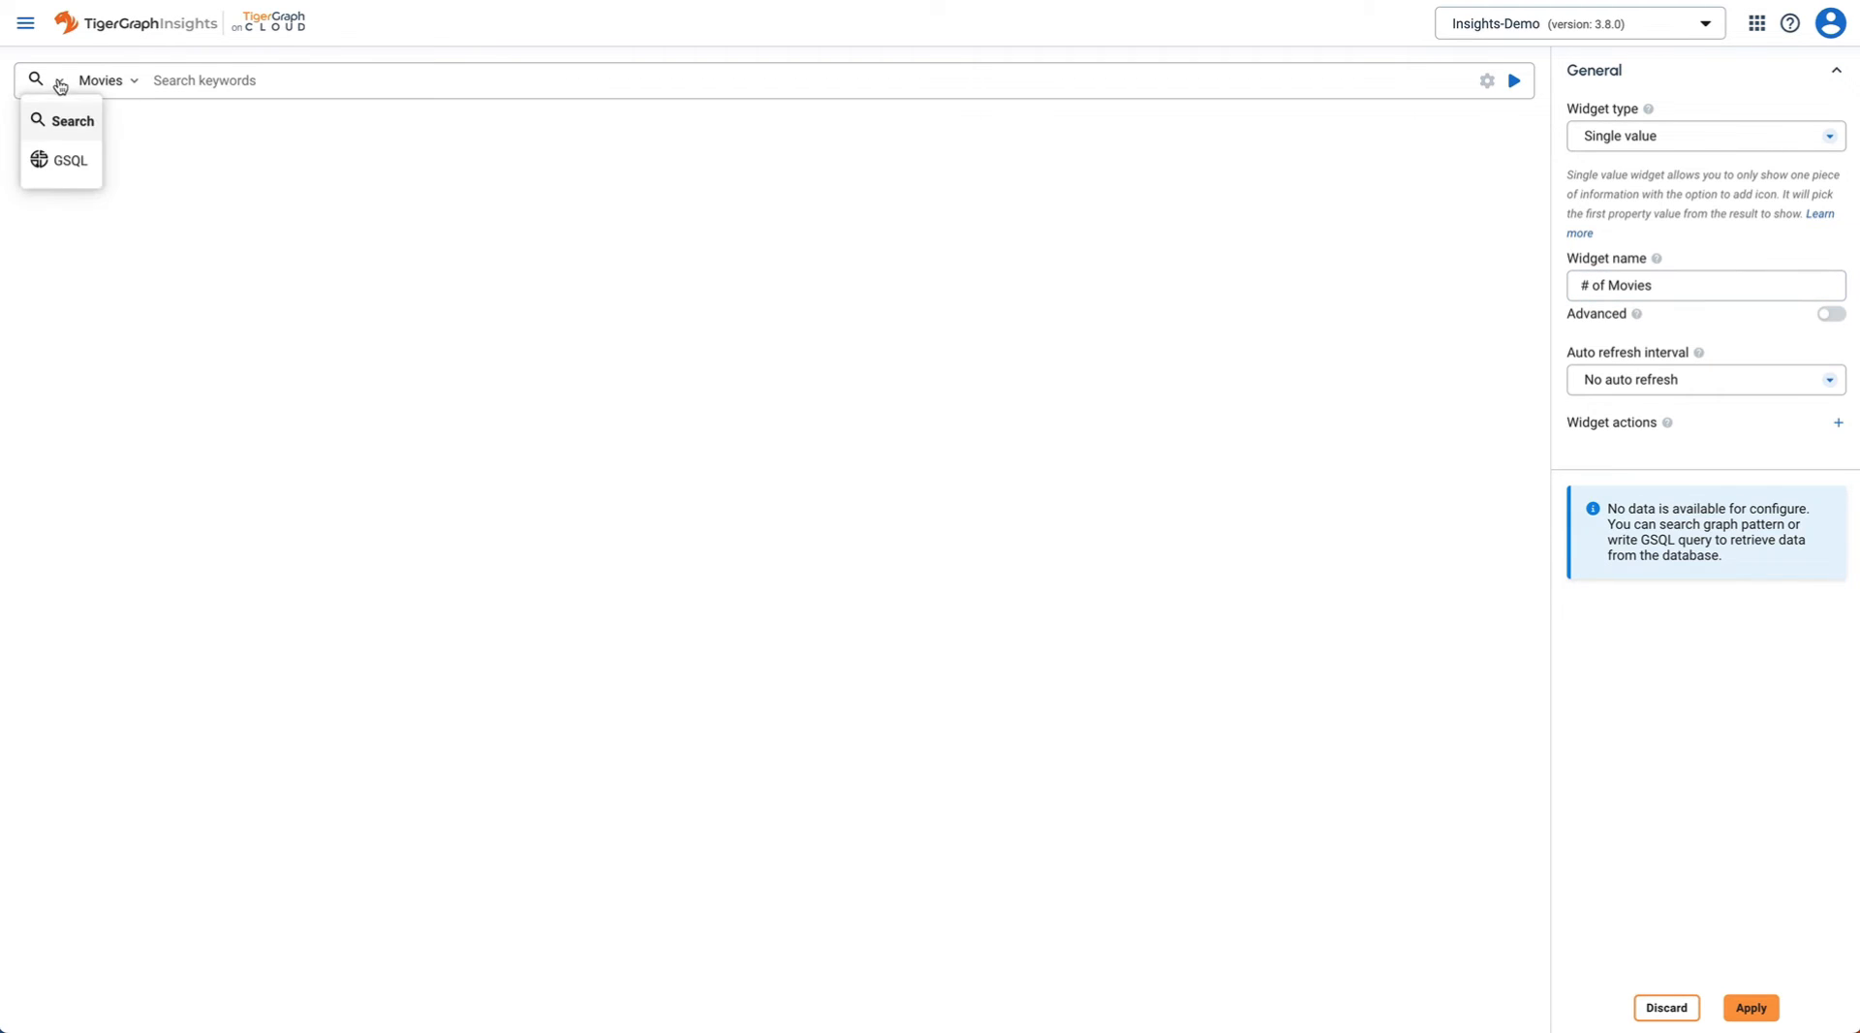
pyautogui.click(69, 161)
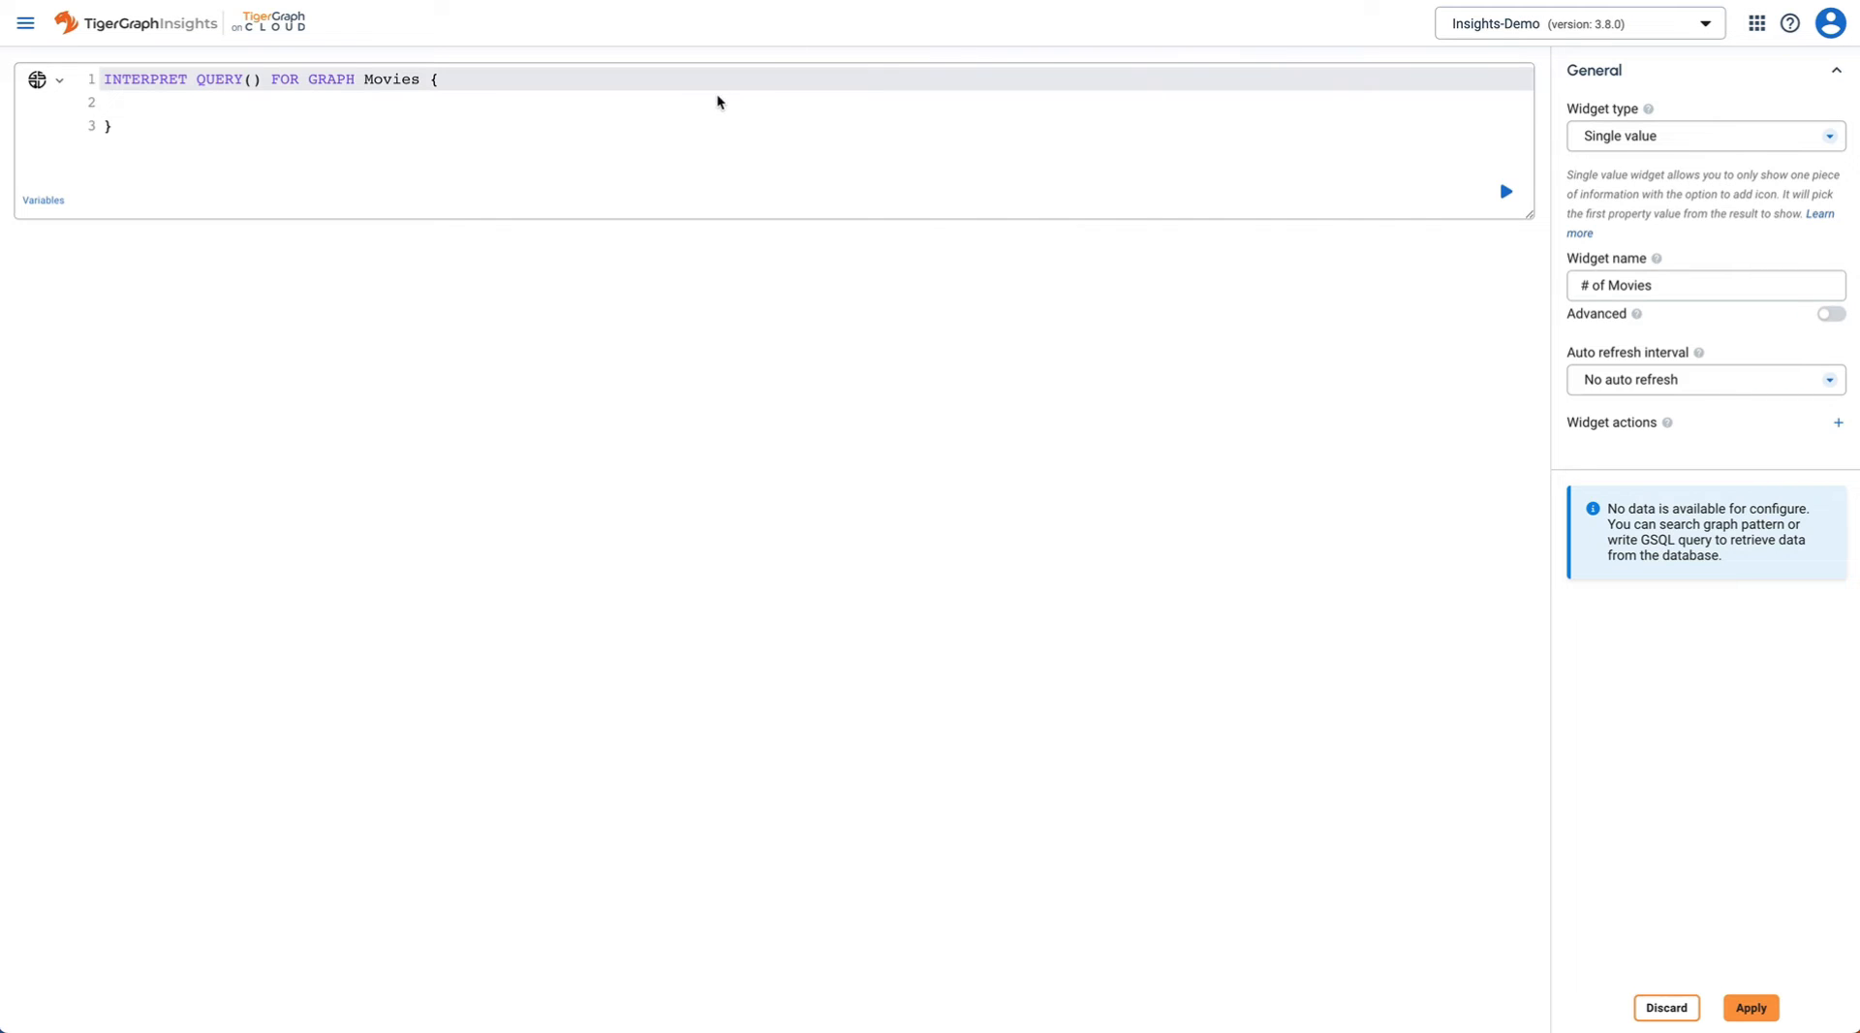
pyautogui.hotkey('ctrl', 'a')
pyautogui.write('INTERPRET QUERY(INT fromYear, INT toYear) FOR GRAPH Movies {   SELECT COUNT(p) AS totalNumber INTO T   FROM Movie:p   WHERE p.released >= fromYear and p.released <= toYear;   PRINT T; }')
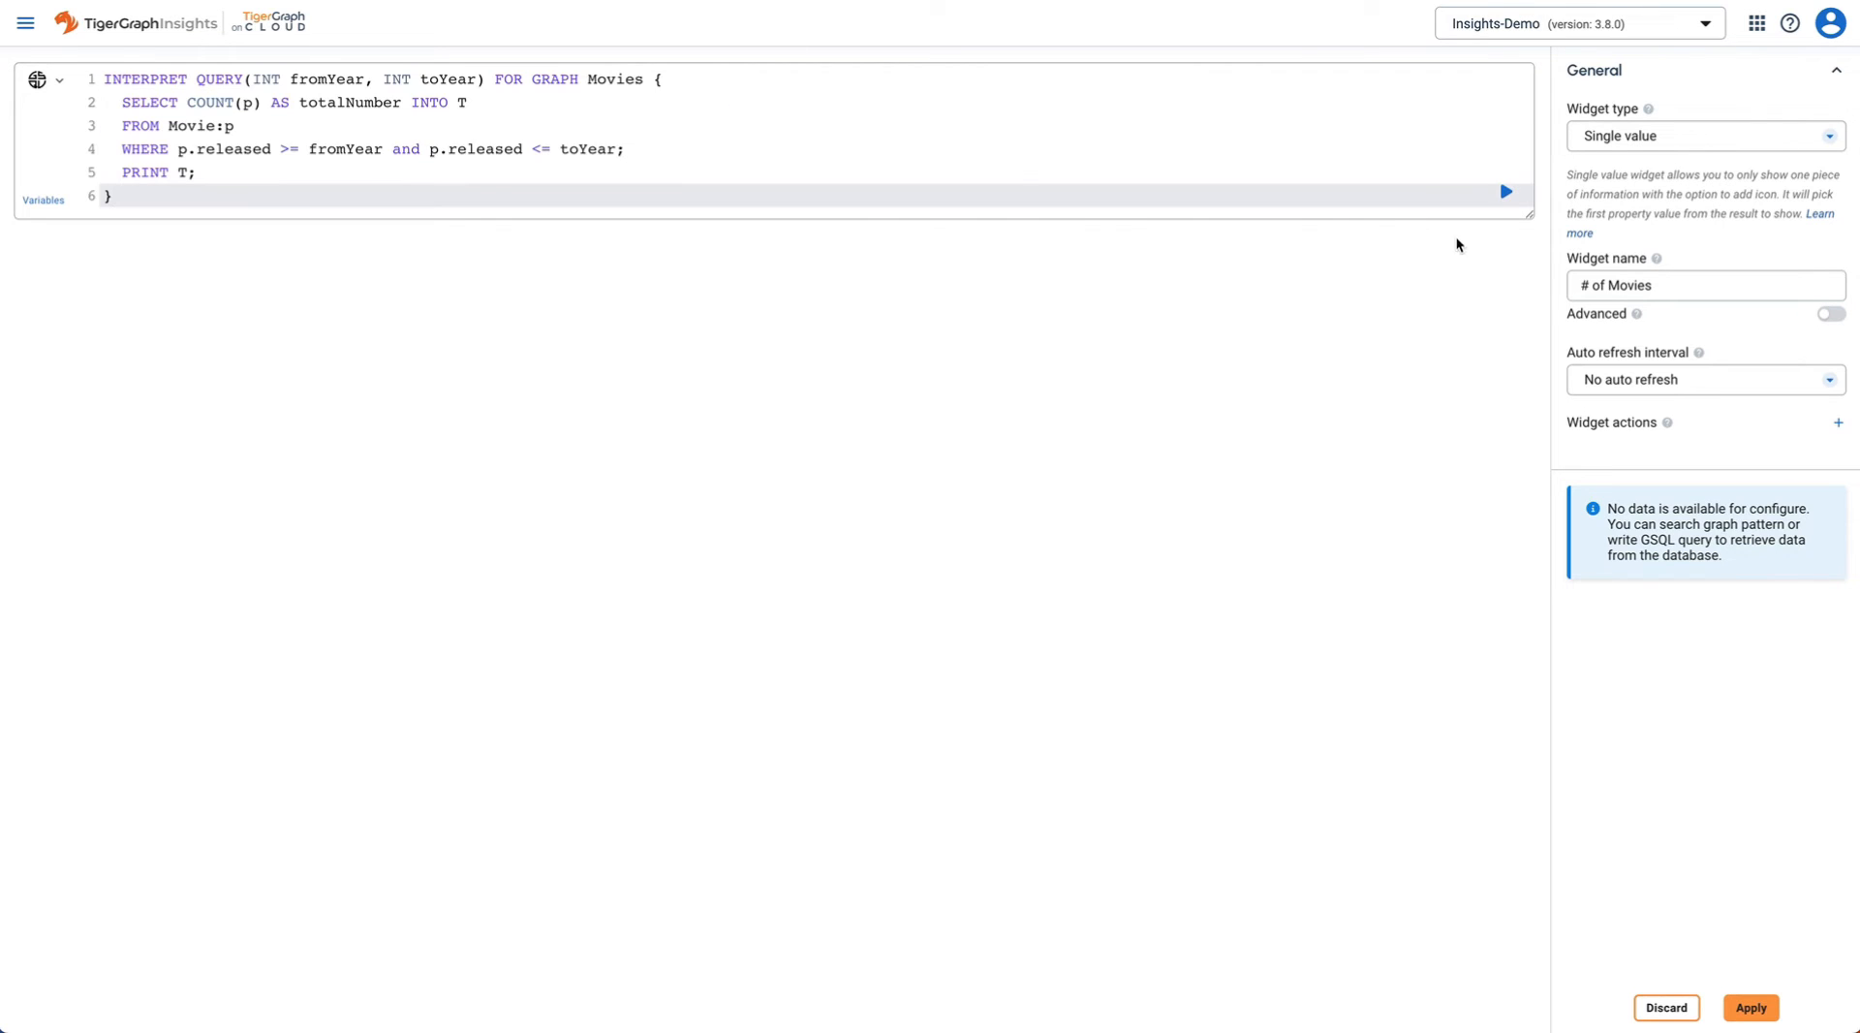
pyautogui.click(1505, 196)
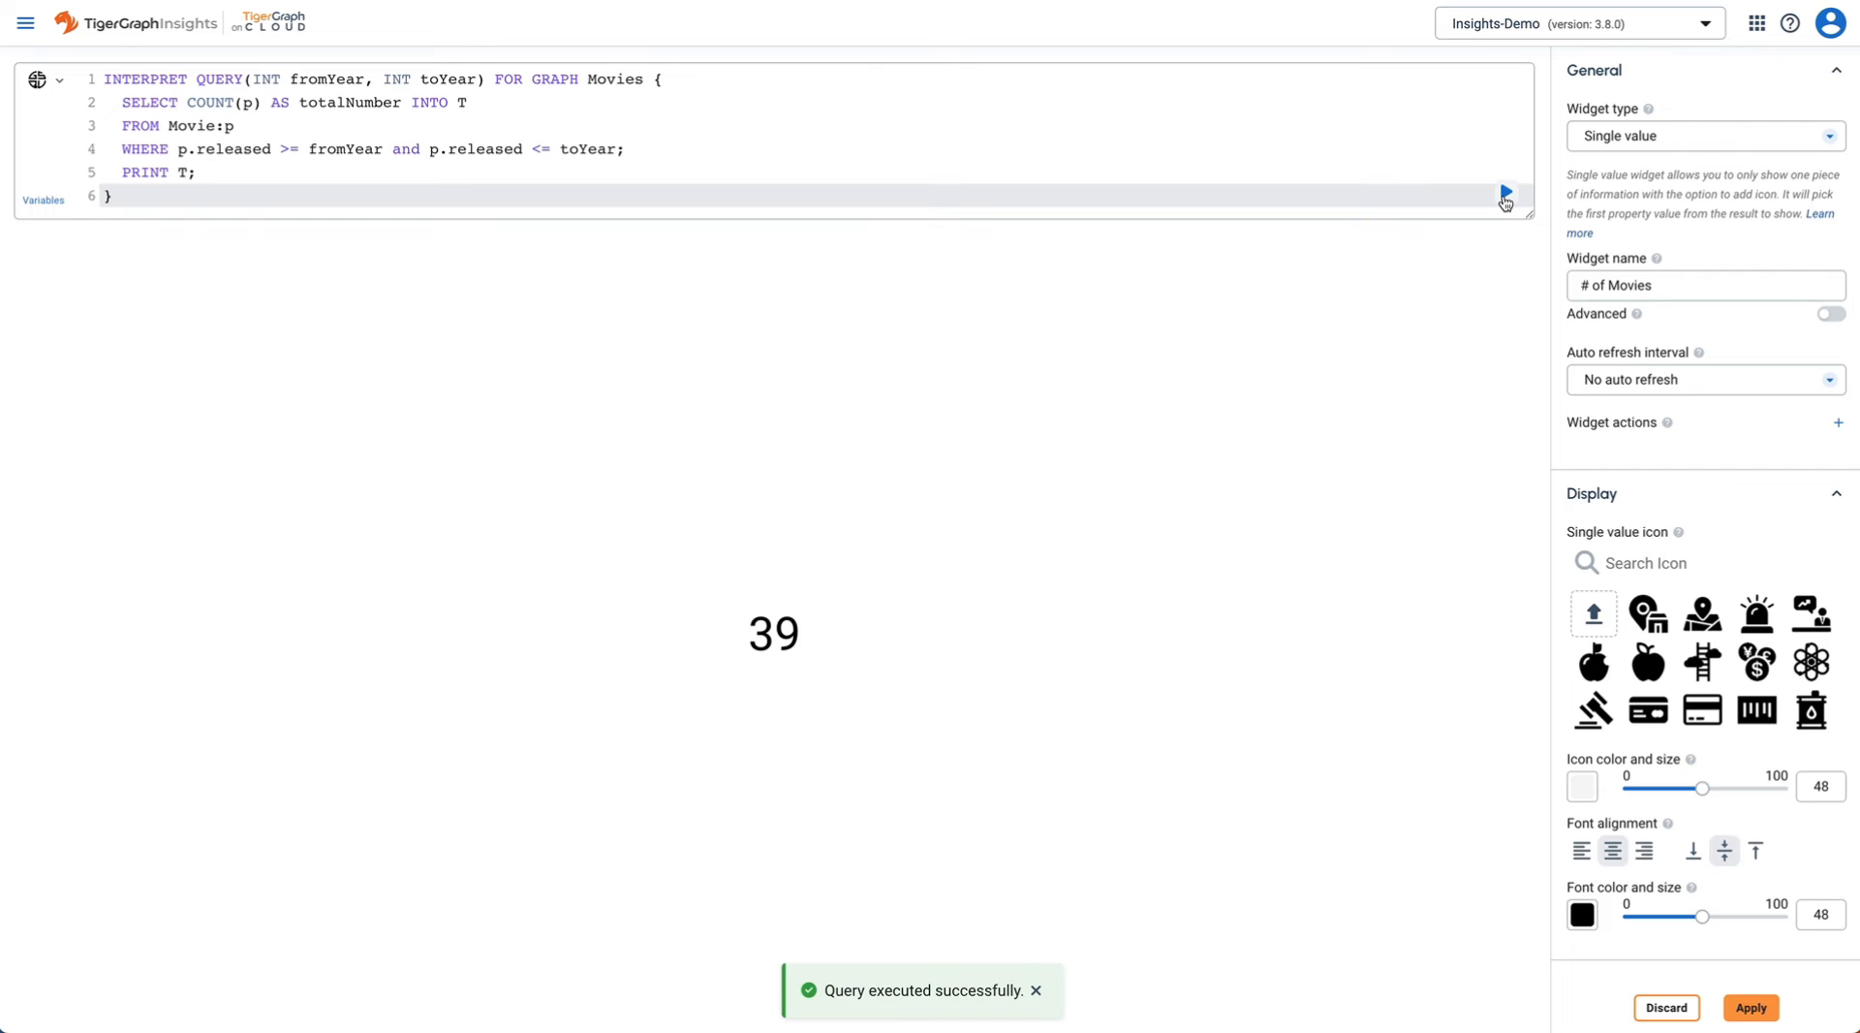
# - Give the count widget a black icon and apply it to the page
pyautogui.scroll(-2, 1716, 675)
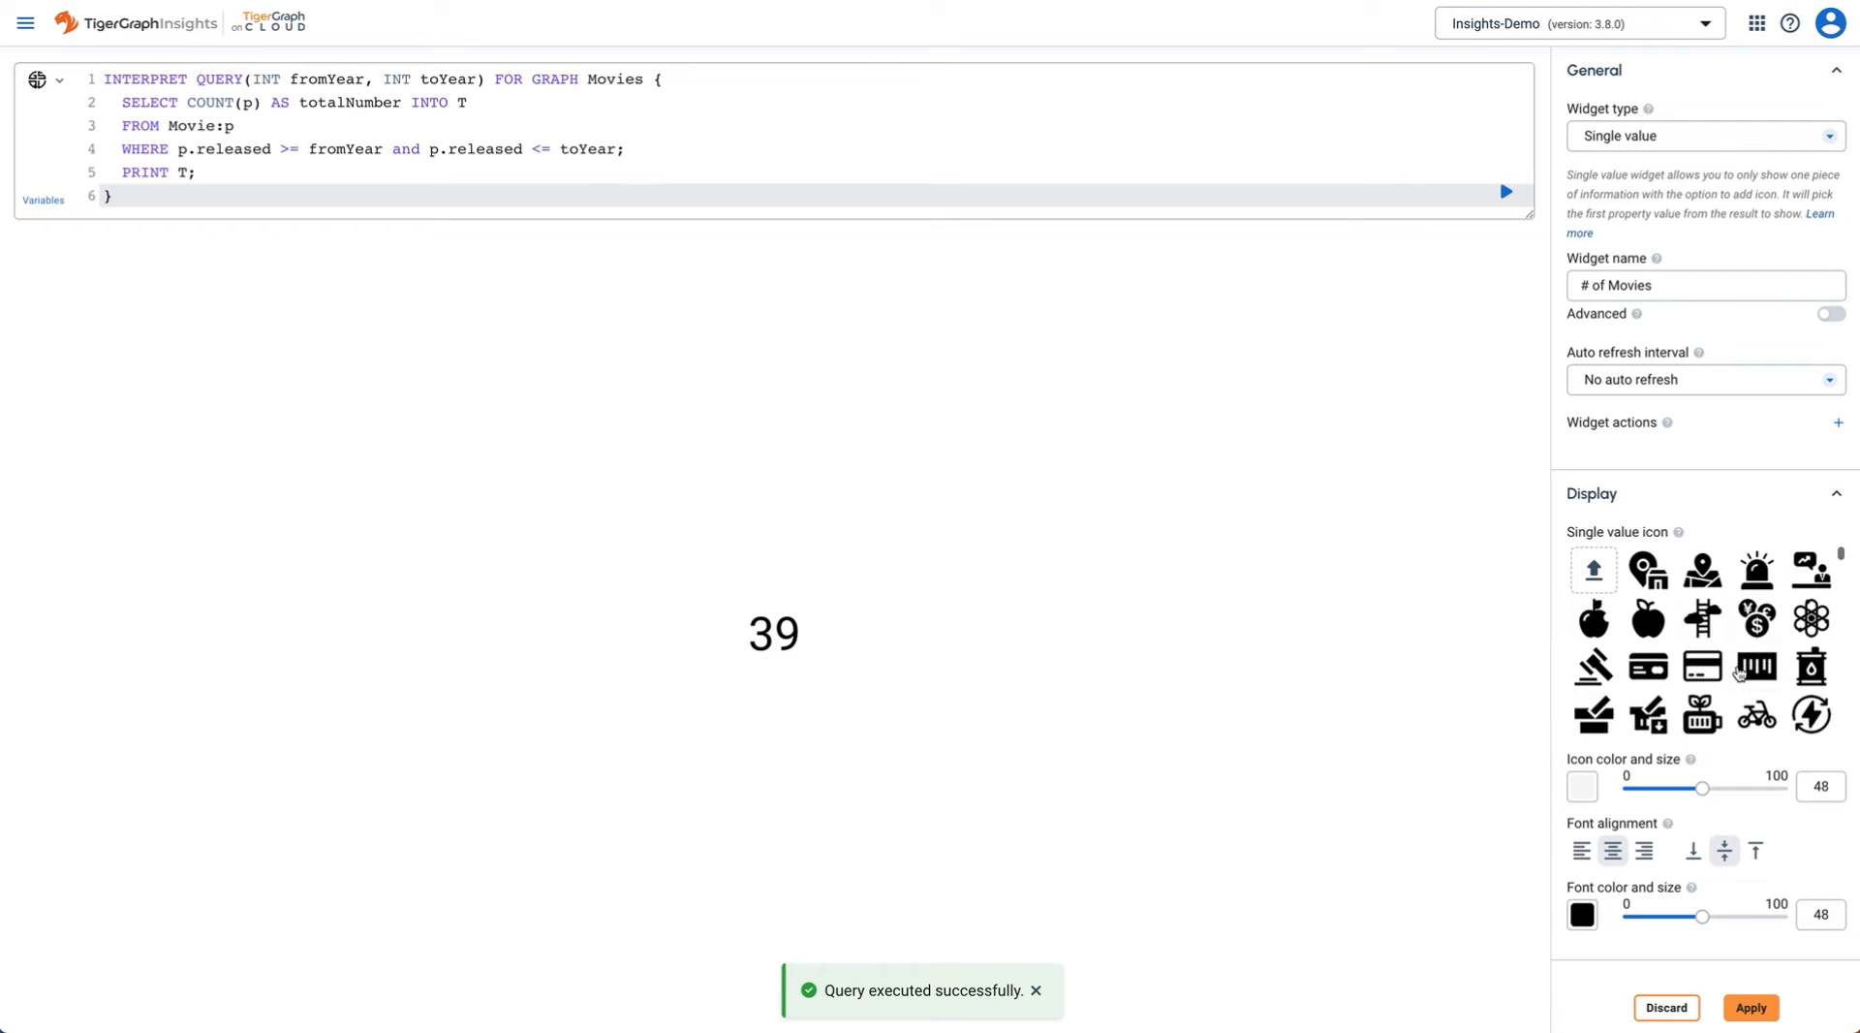
pyautogui.click(1702, 654)
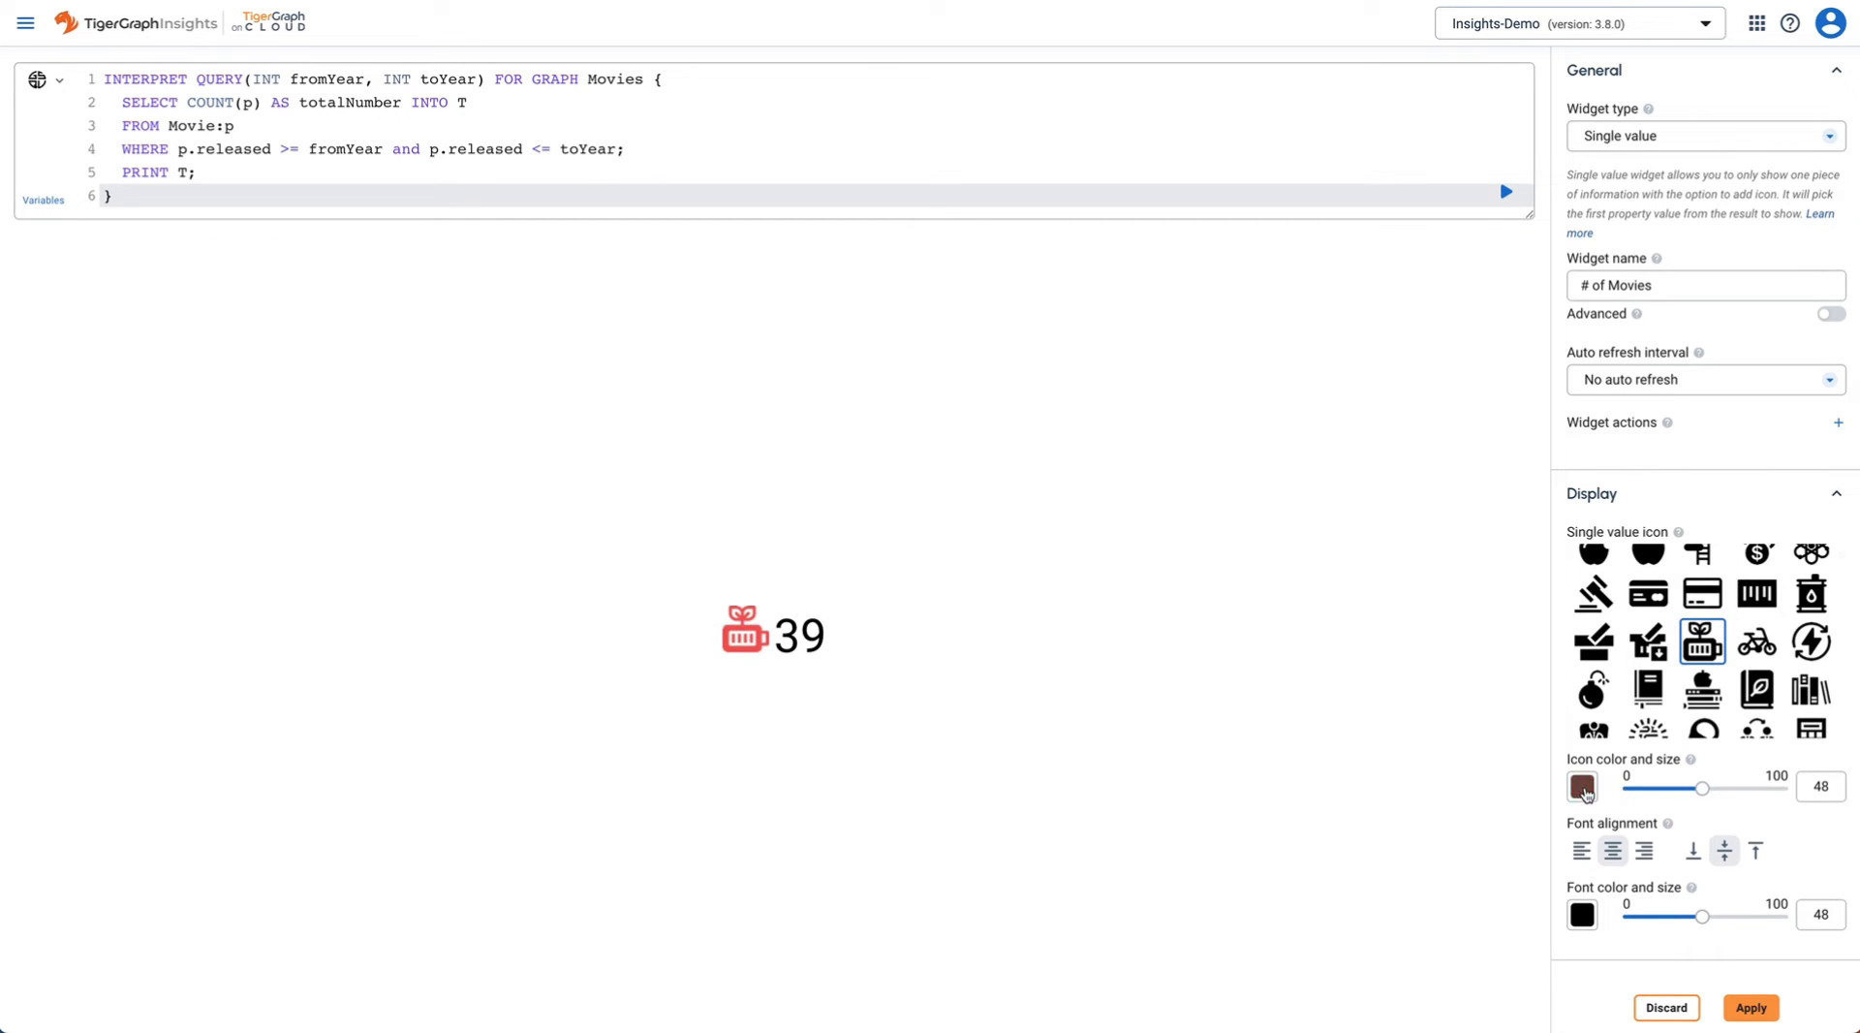
pyautogui.click(1583, 789)
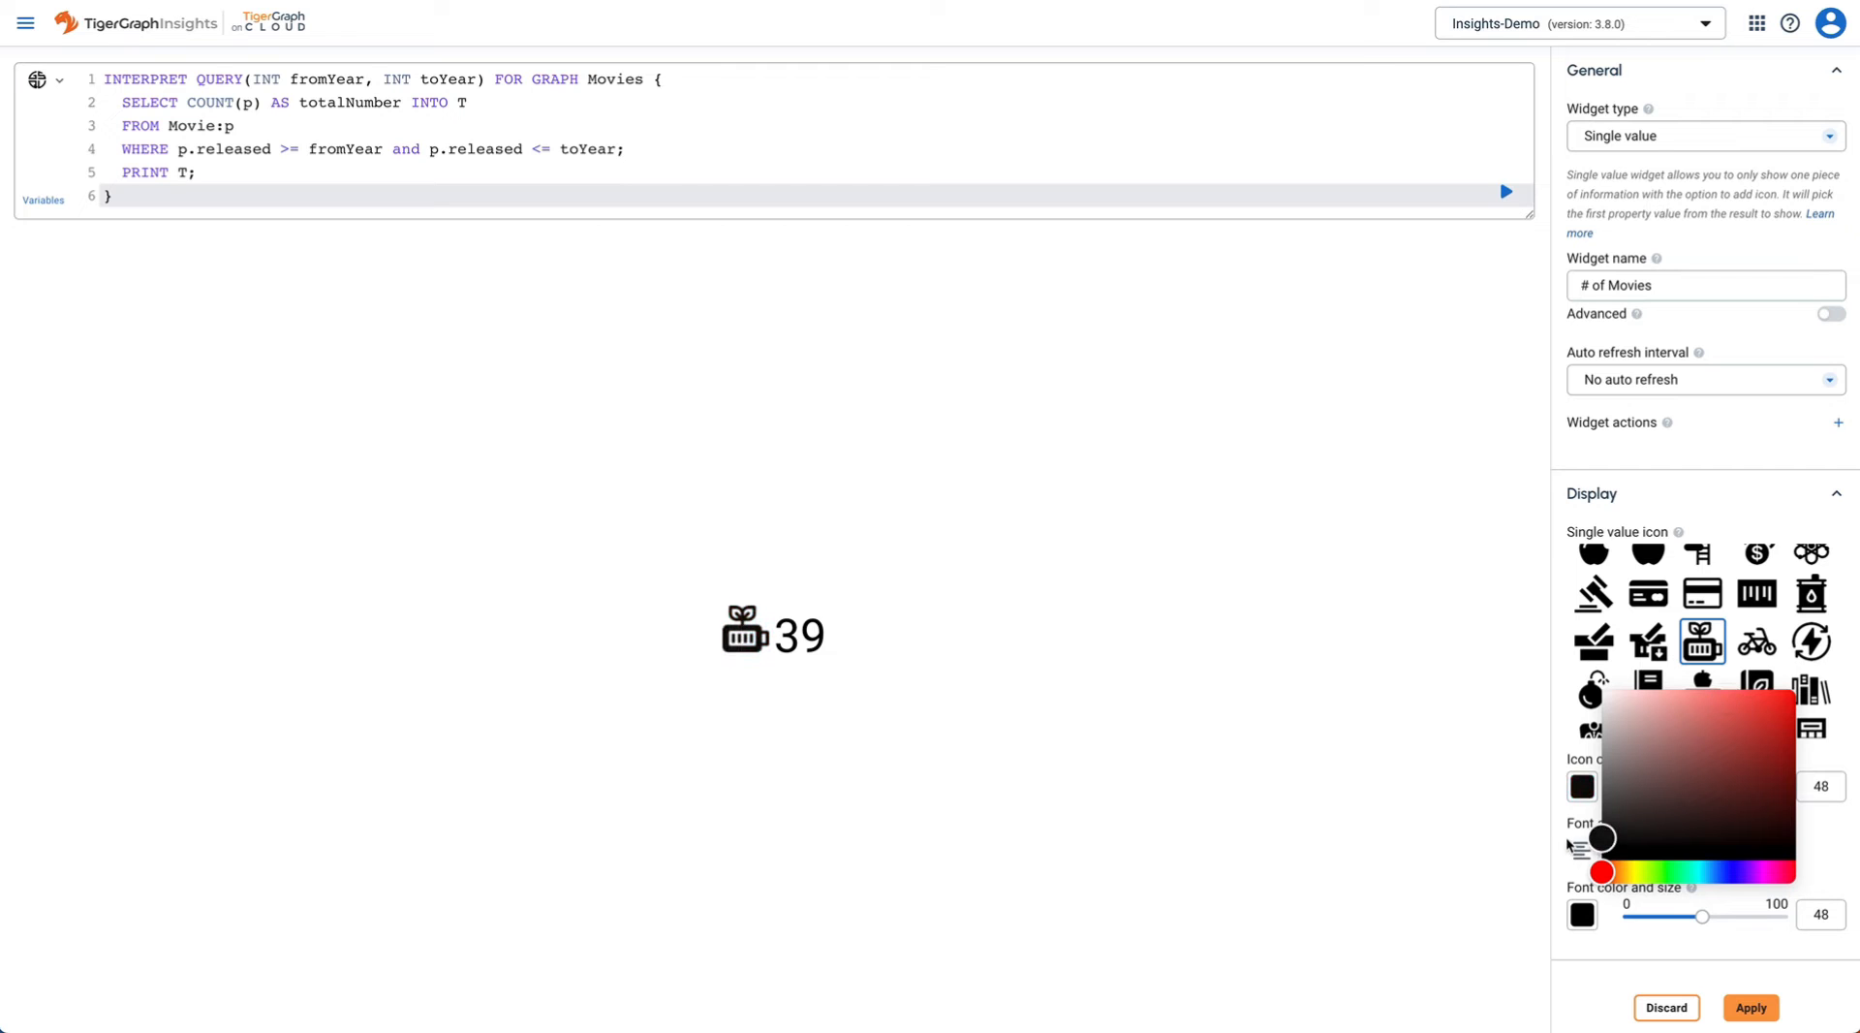
pyautogui.click(1801, 976)
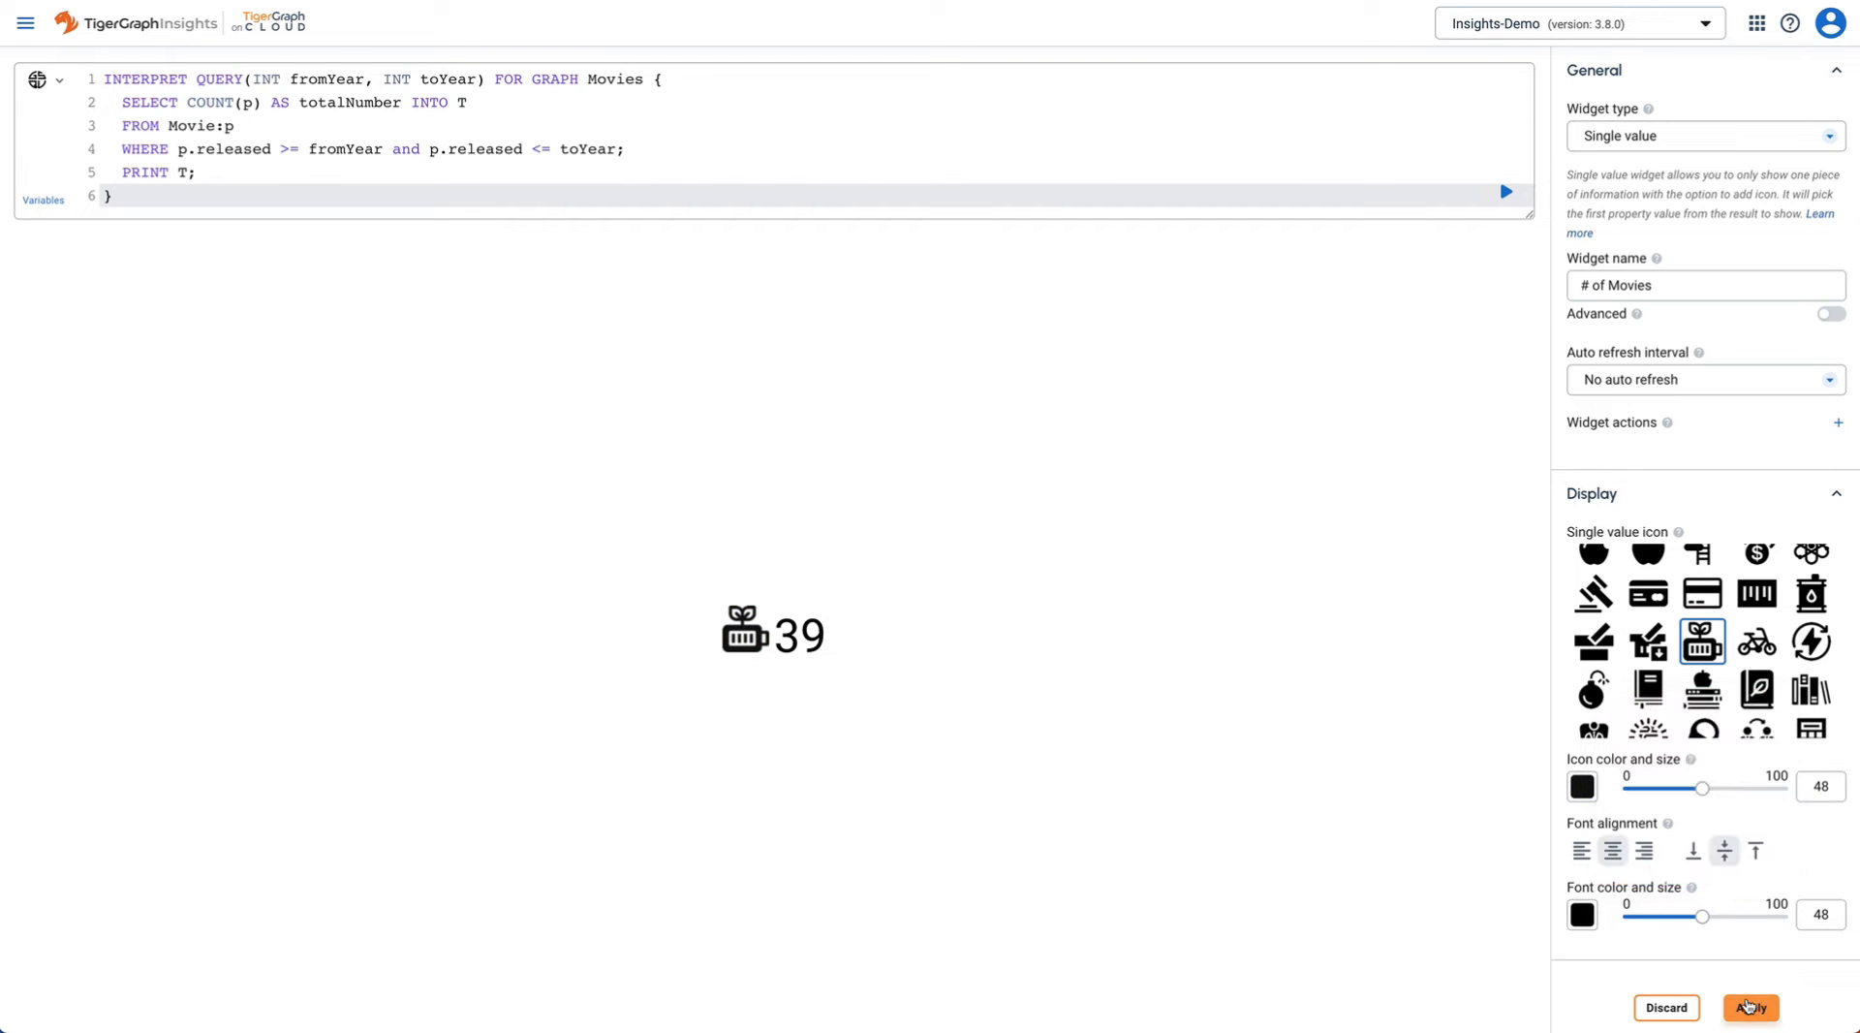
pyautogui.click(1753, 1009)
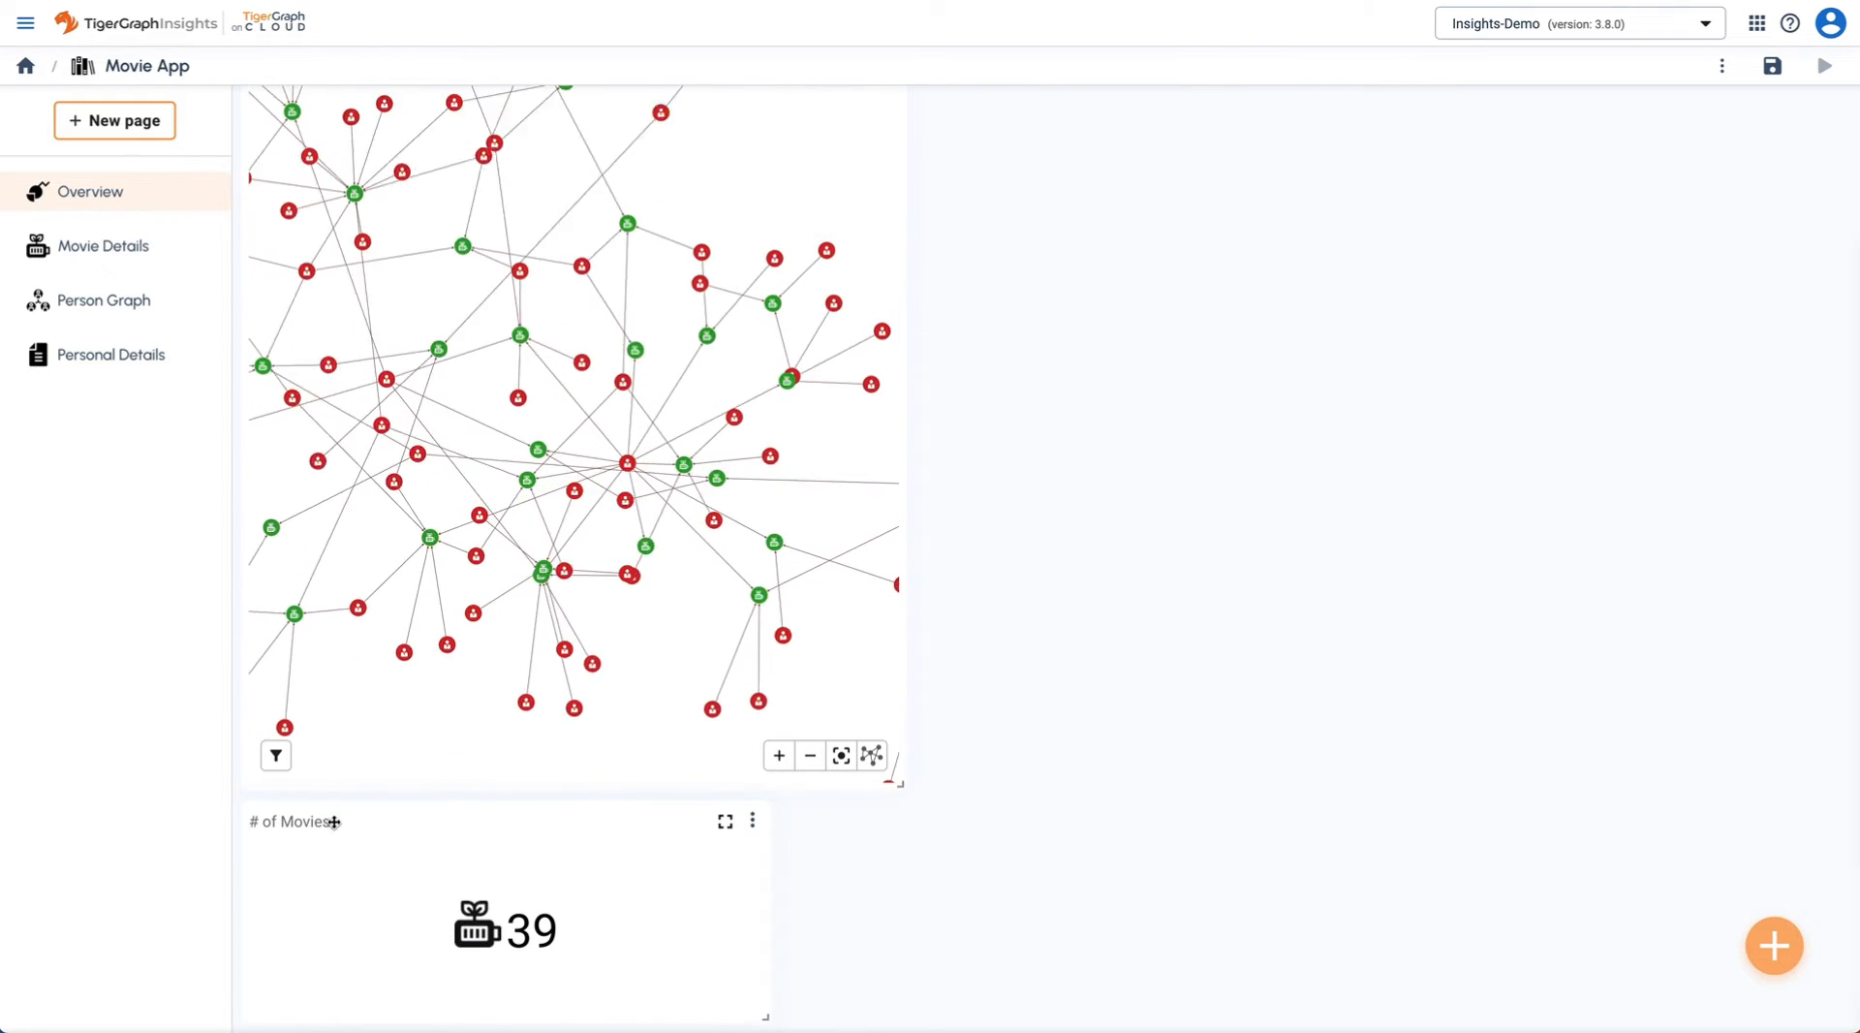
# - Drag the # of Movies widget to the top right beside Release Year and shrink it to fit
pyautogui.moveTo(332, 817); pyautogui.dragTo(1374, 392)
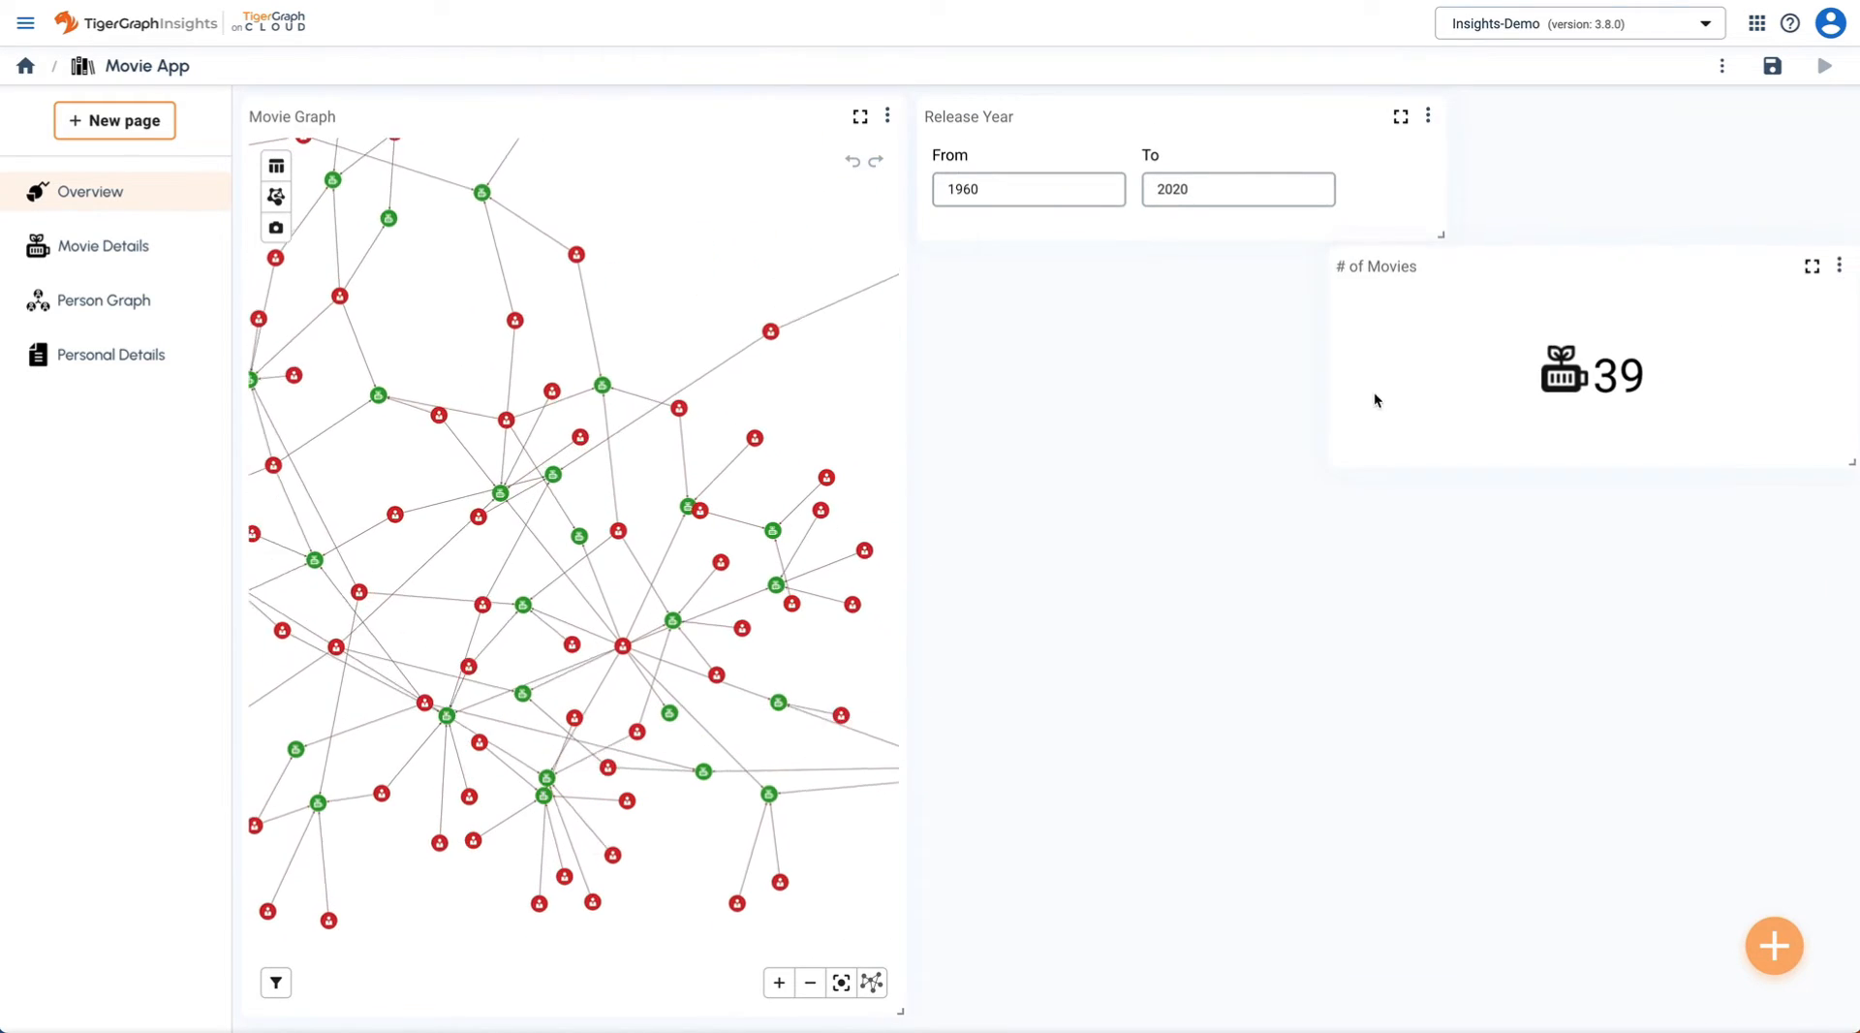
pyautogui.moveTo(1845, 467); pyautogui.dragTo(1726, 409)
pyautogui.moveTo(1483, 286); pyautogui.dragTo(1590, 152)
pyautogui.moveTo(1839, 261); pyautogui.dragTo(1846, 235)
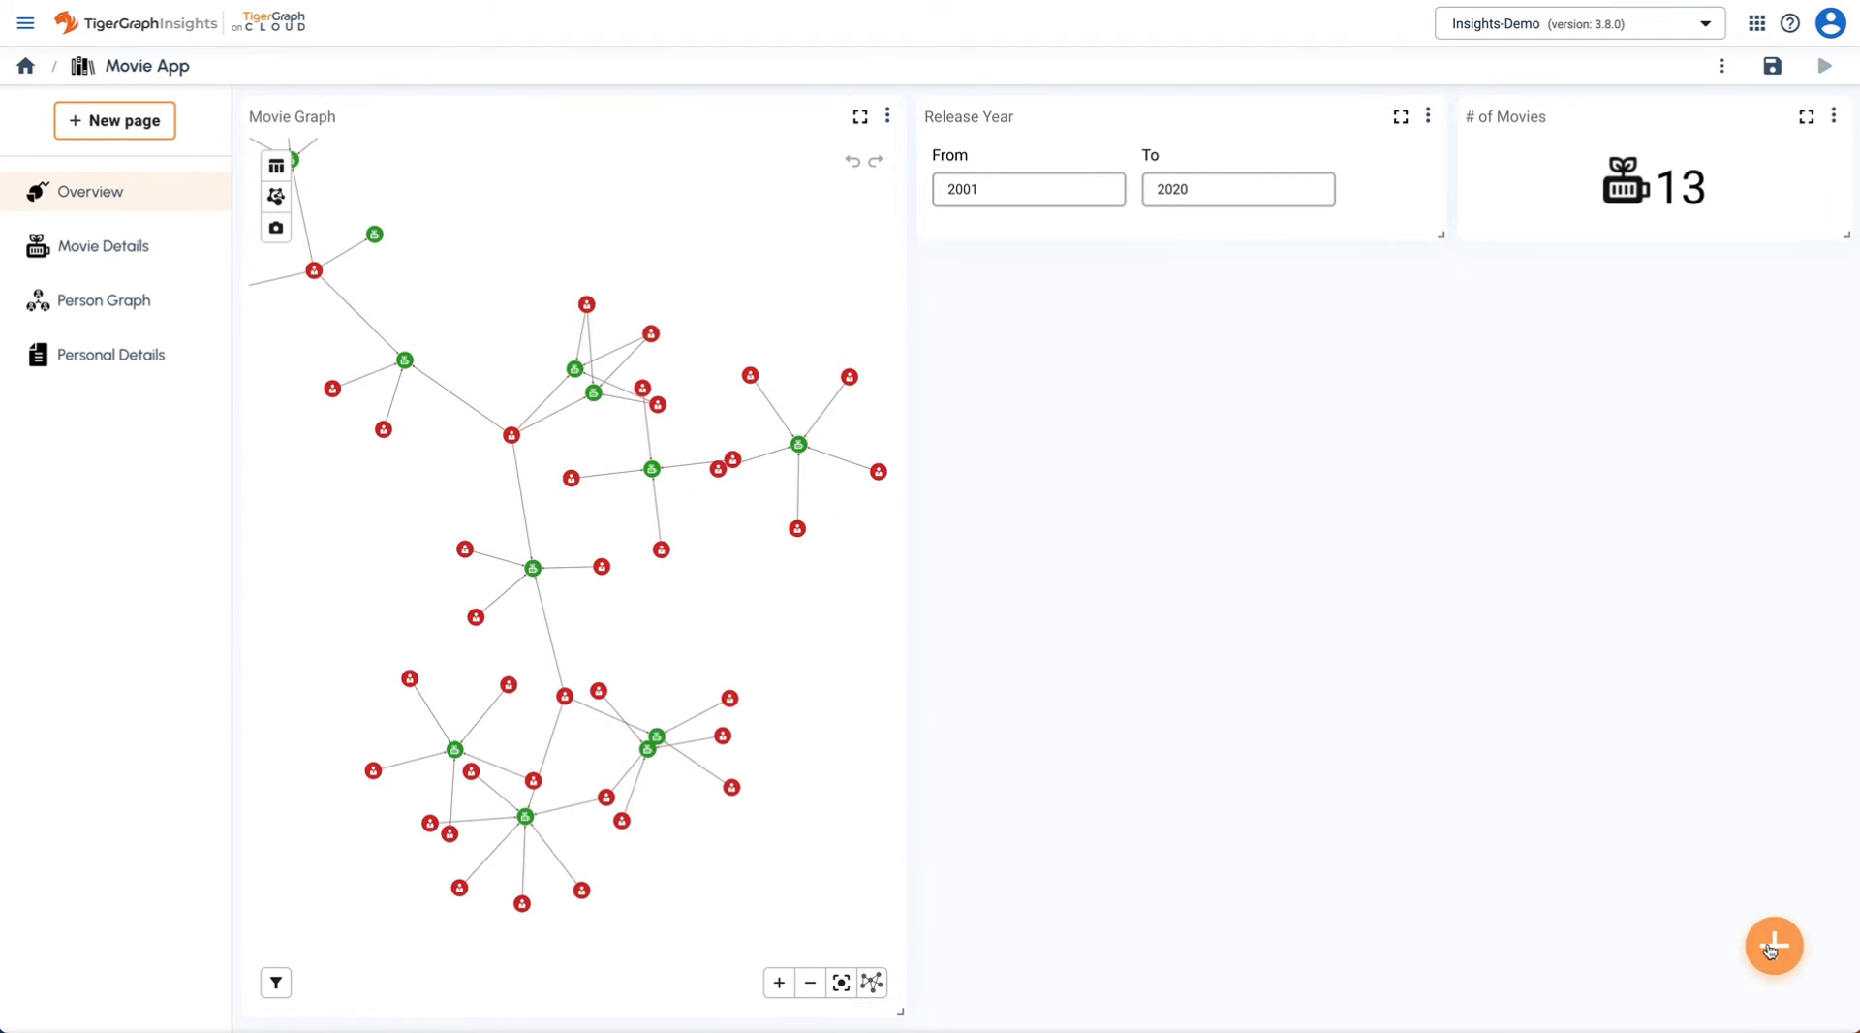
# - Create a table widget searching Movies with released between fromYear and toYear 2020
pyautogui.click(1772, 946)
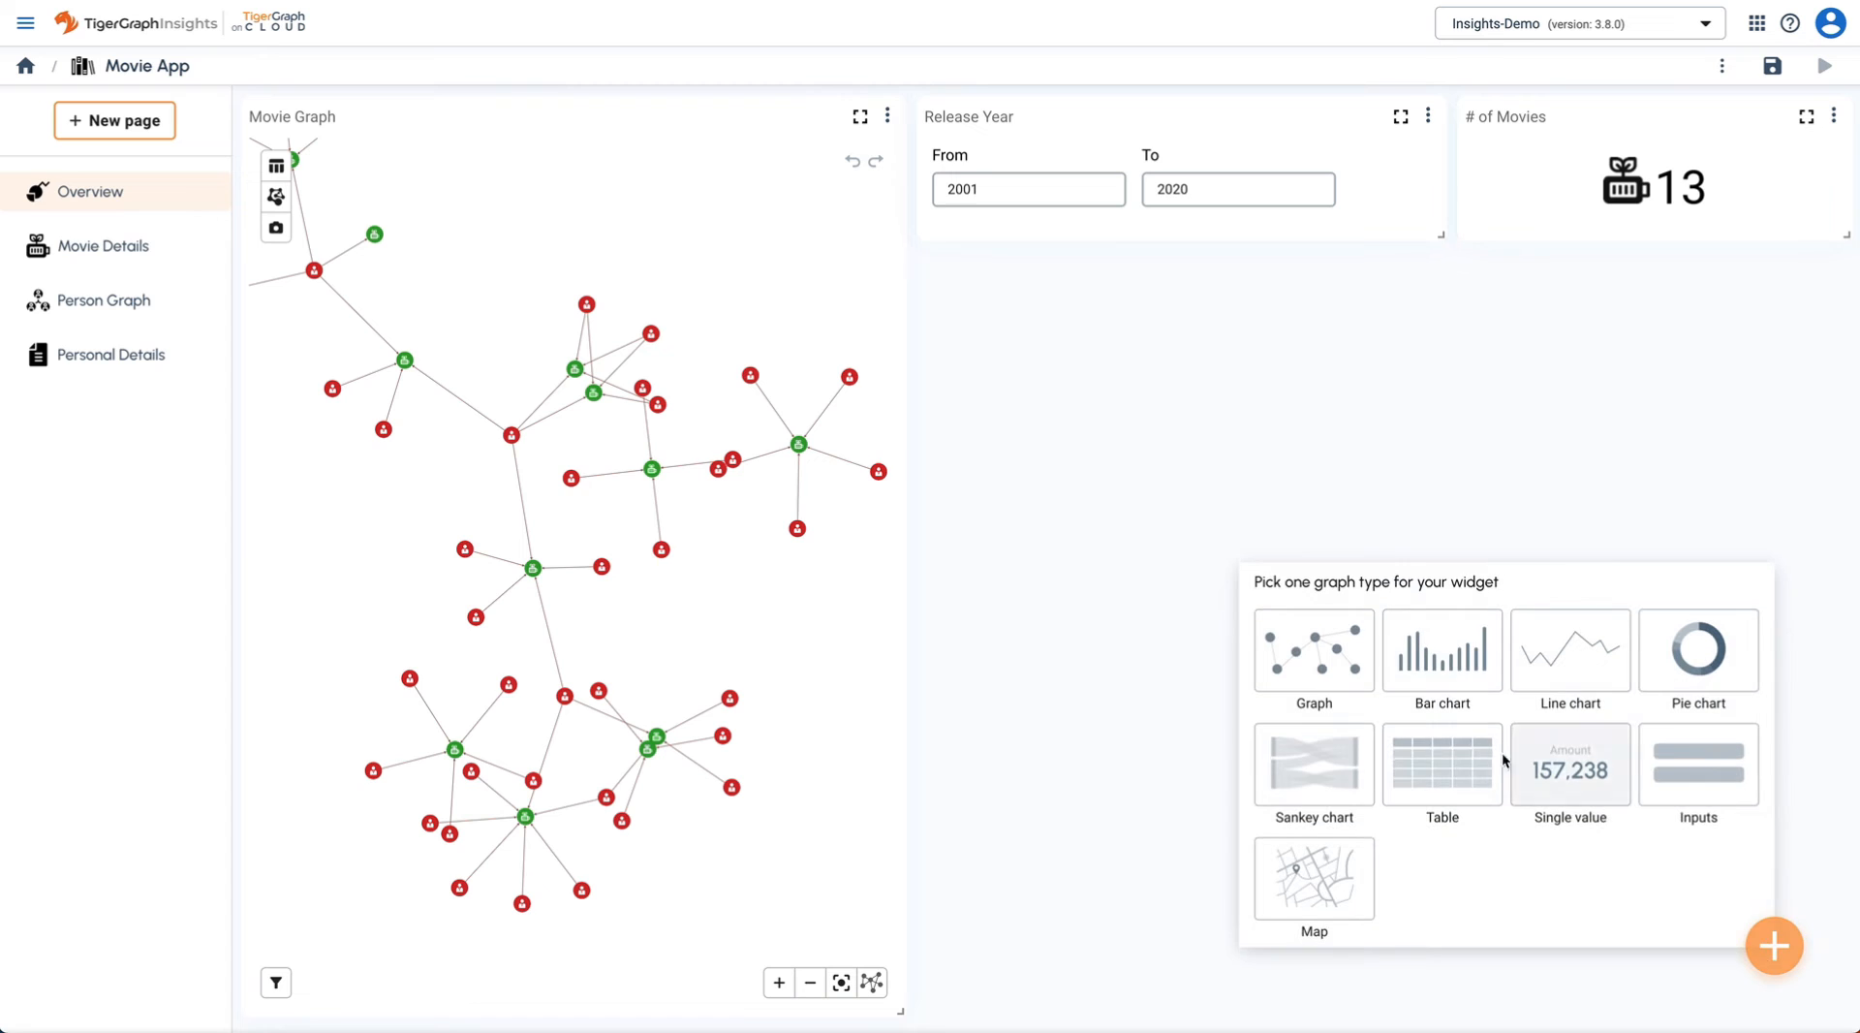
pyautogui.click(1446, 769)
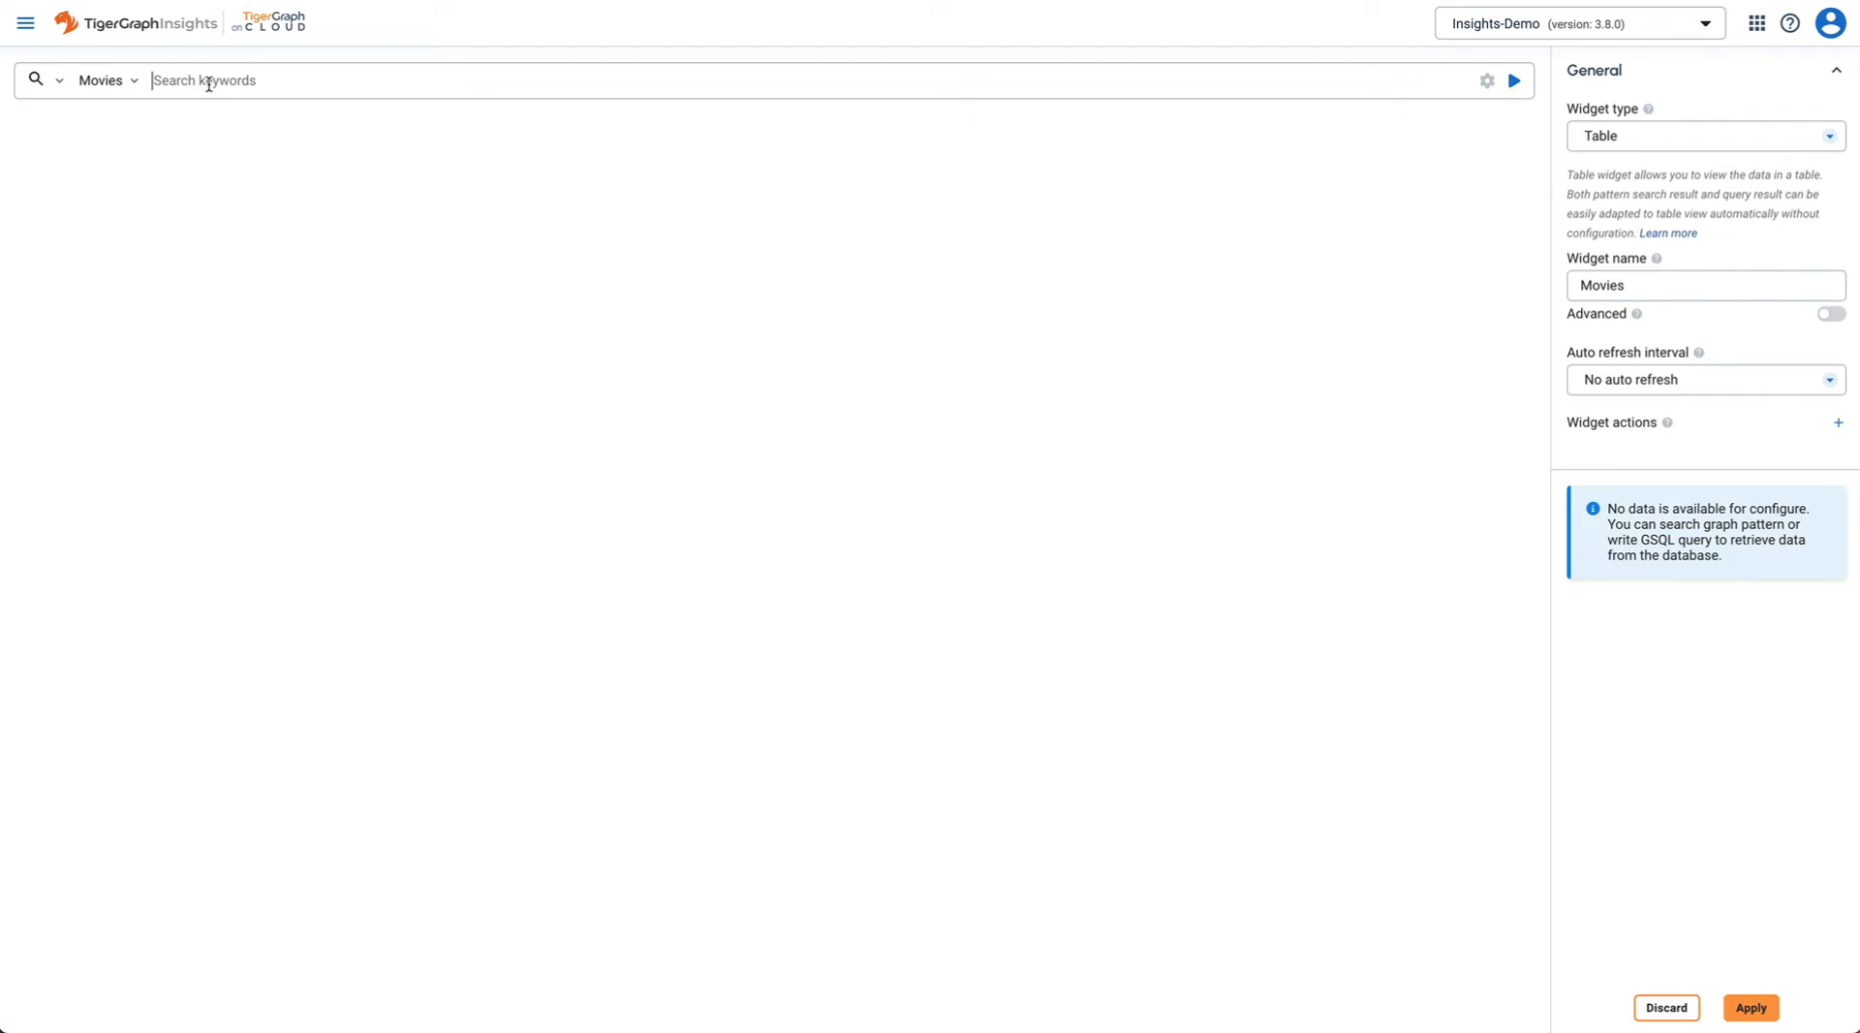
pyautogui.click(209, 85)
pyautogui.click(206, 166)
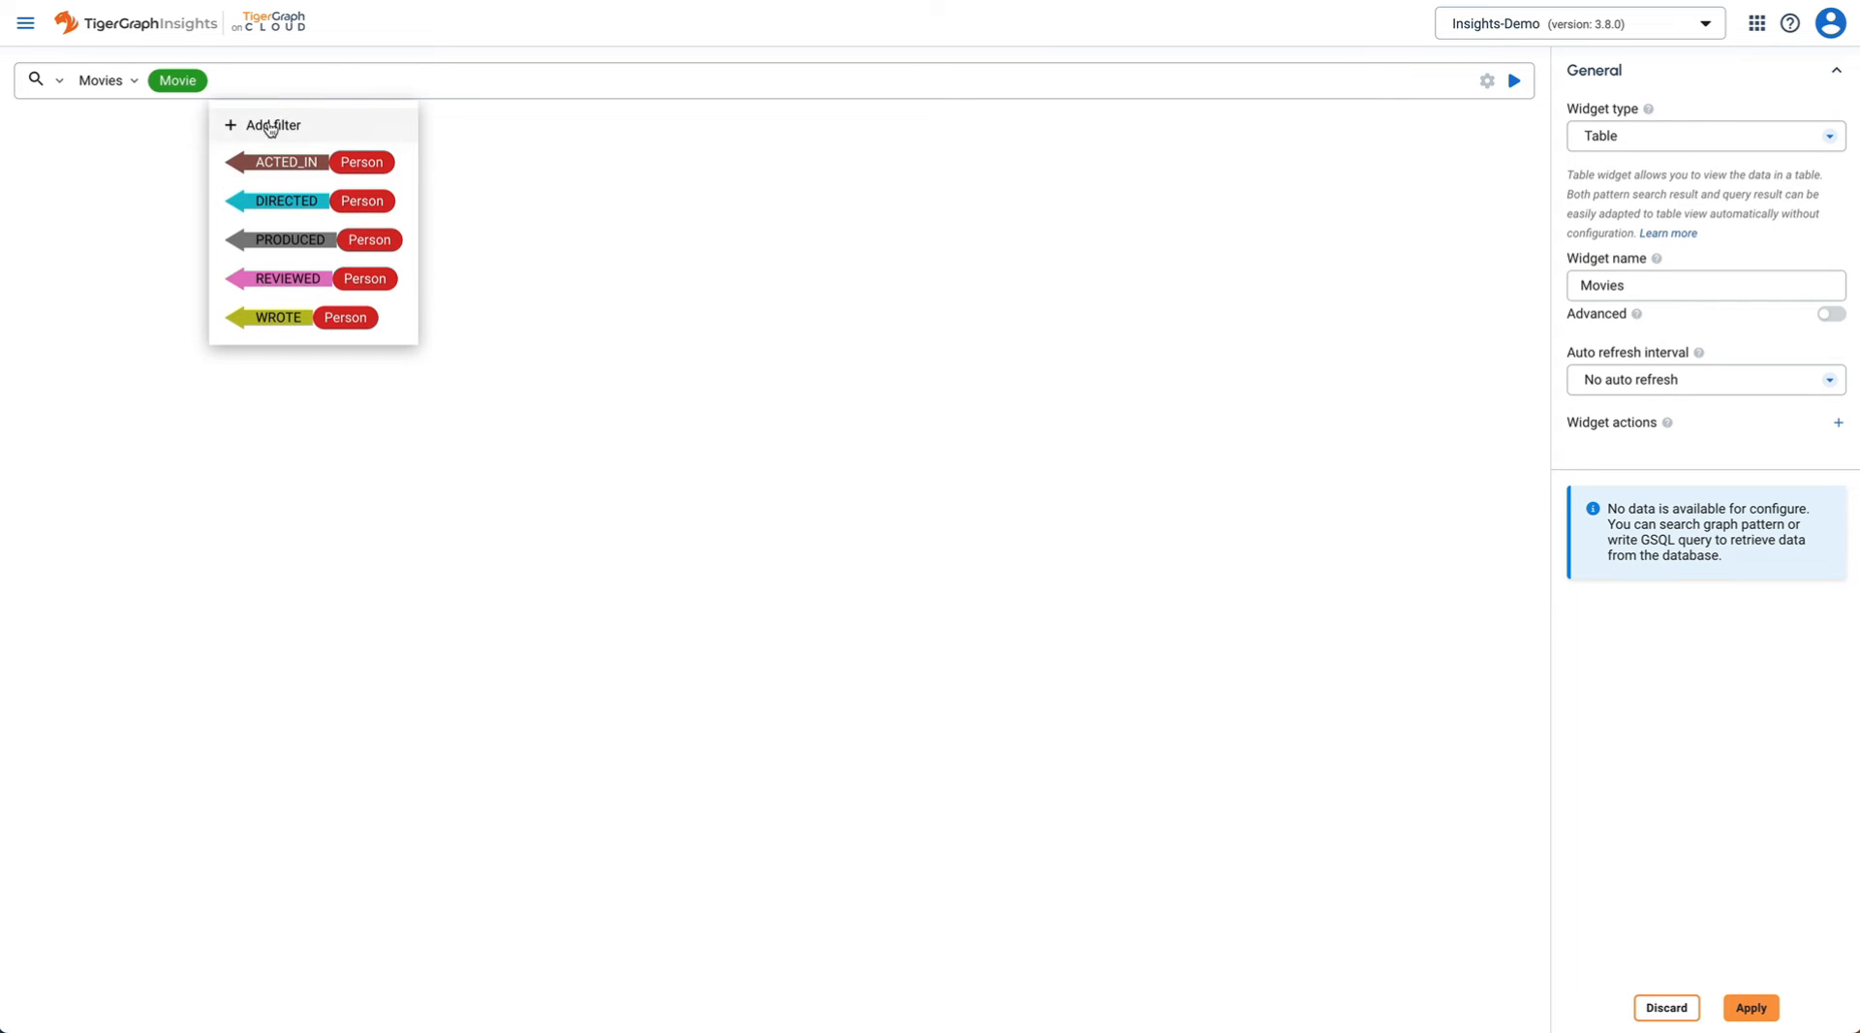
pyautogui.click(270, 127)
pyautogui.click(279, 179)
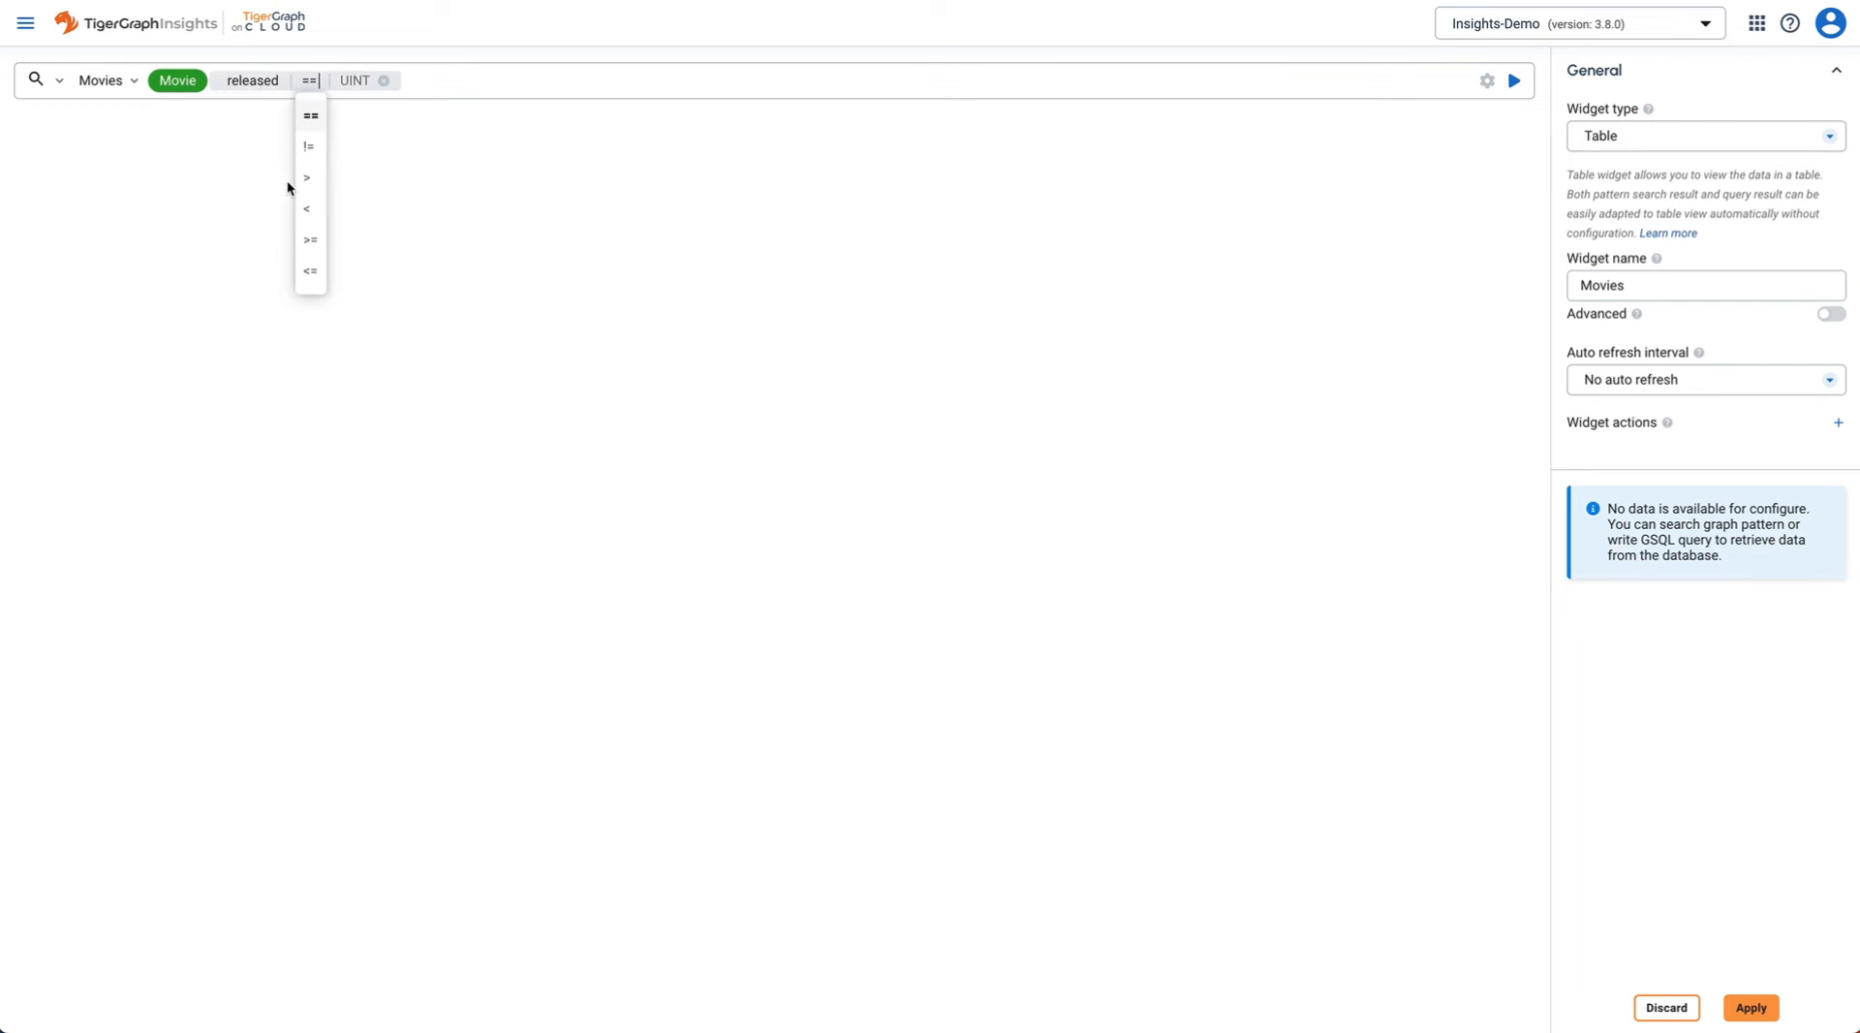
pyautogui.click(312, 242)
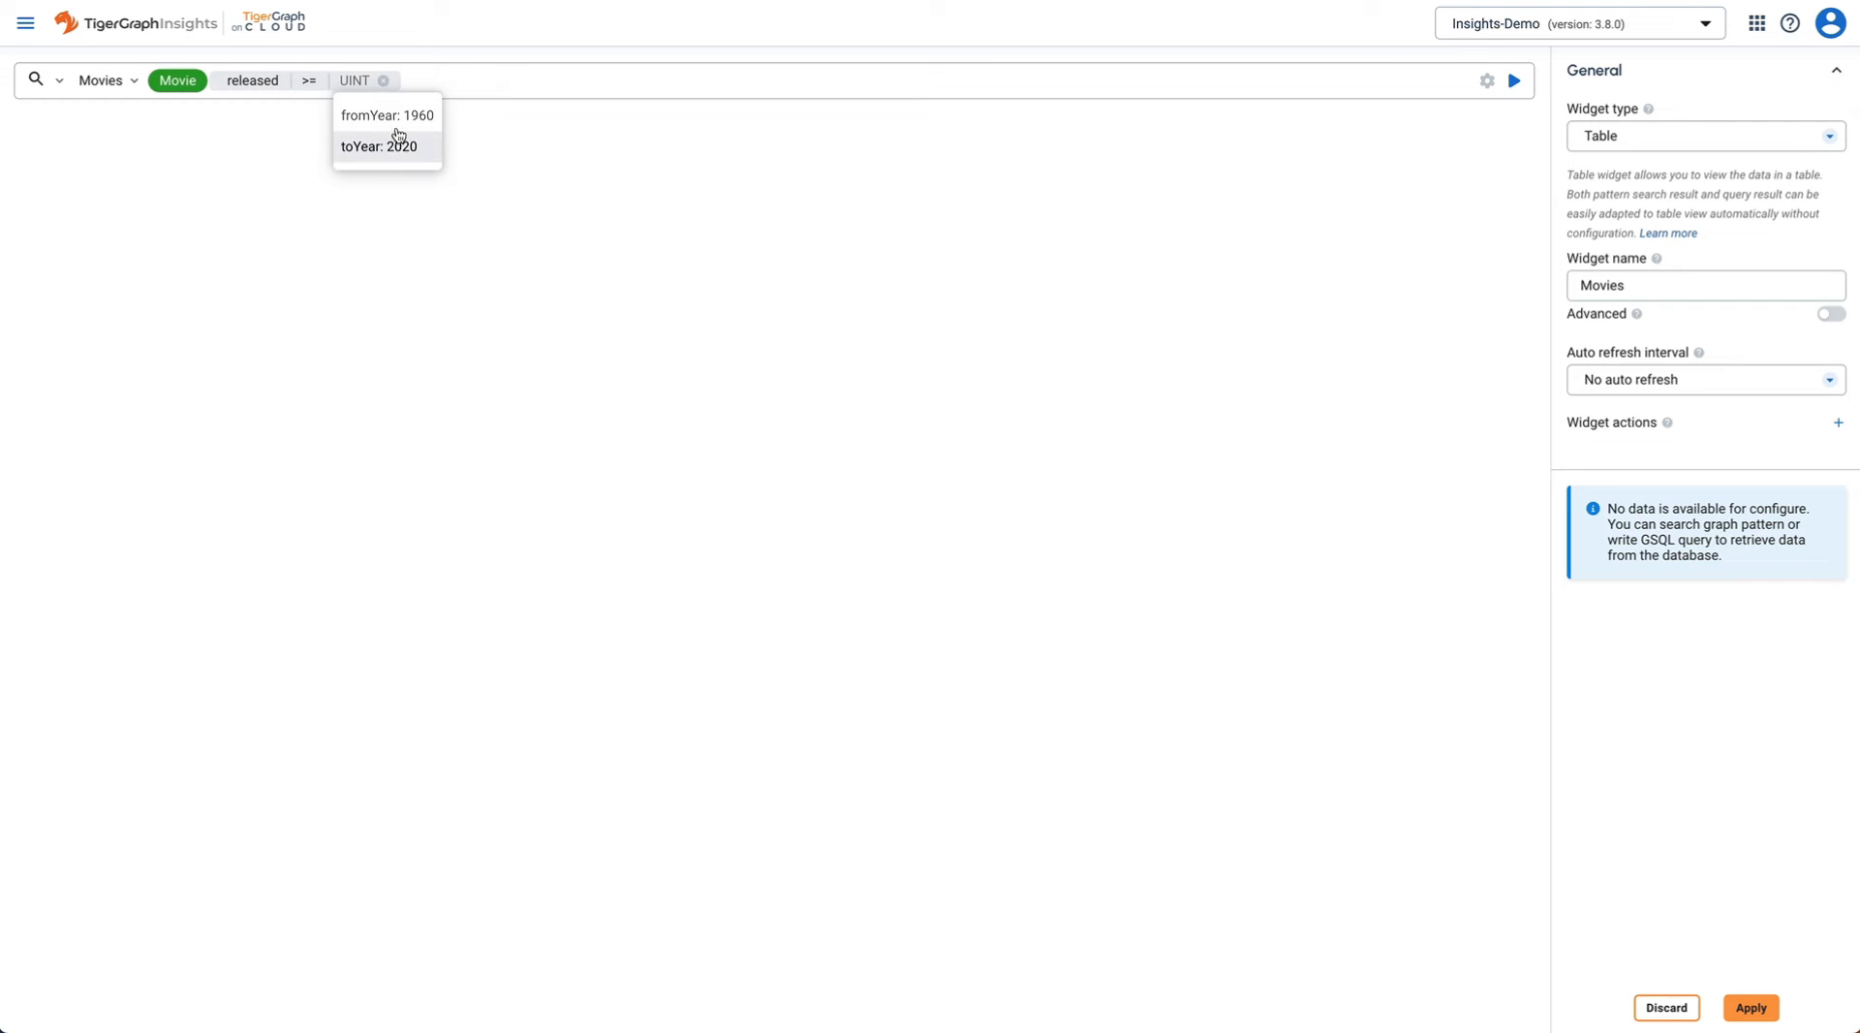
pyautogui.click(396, 119)
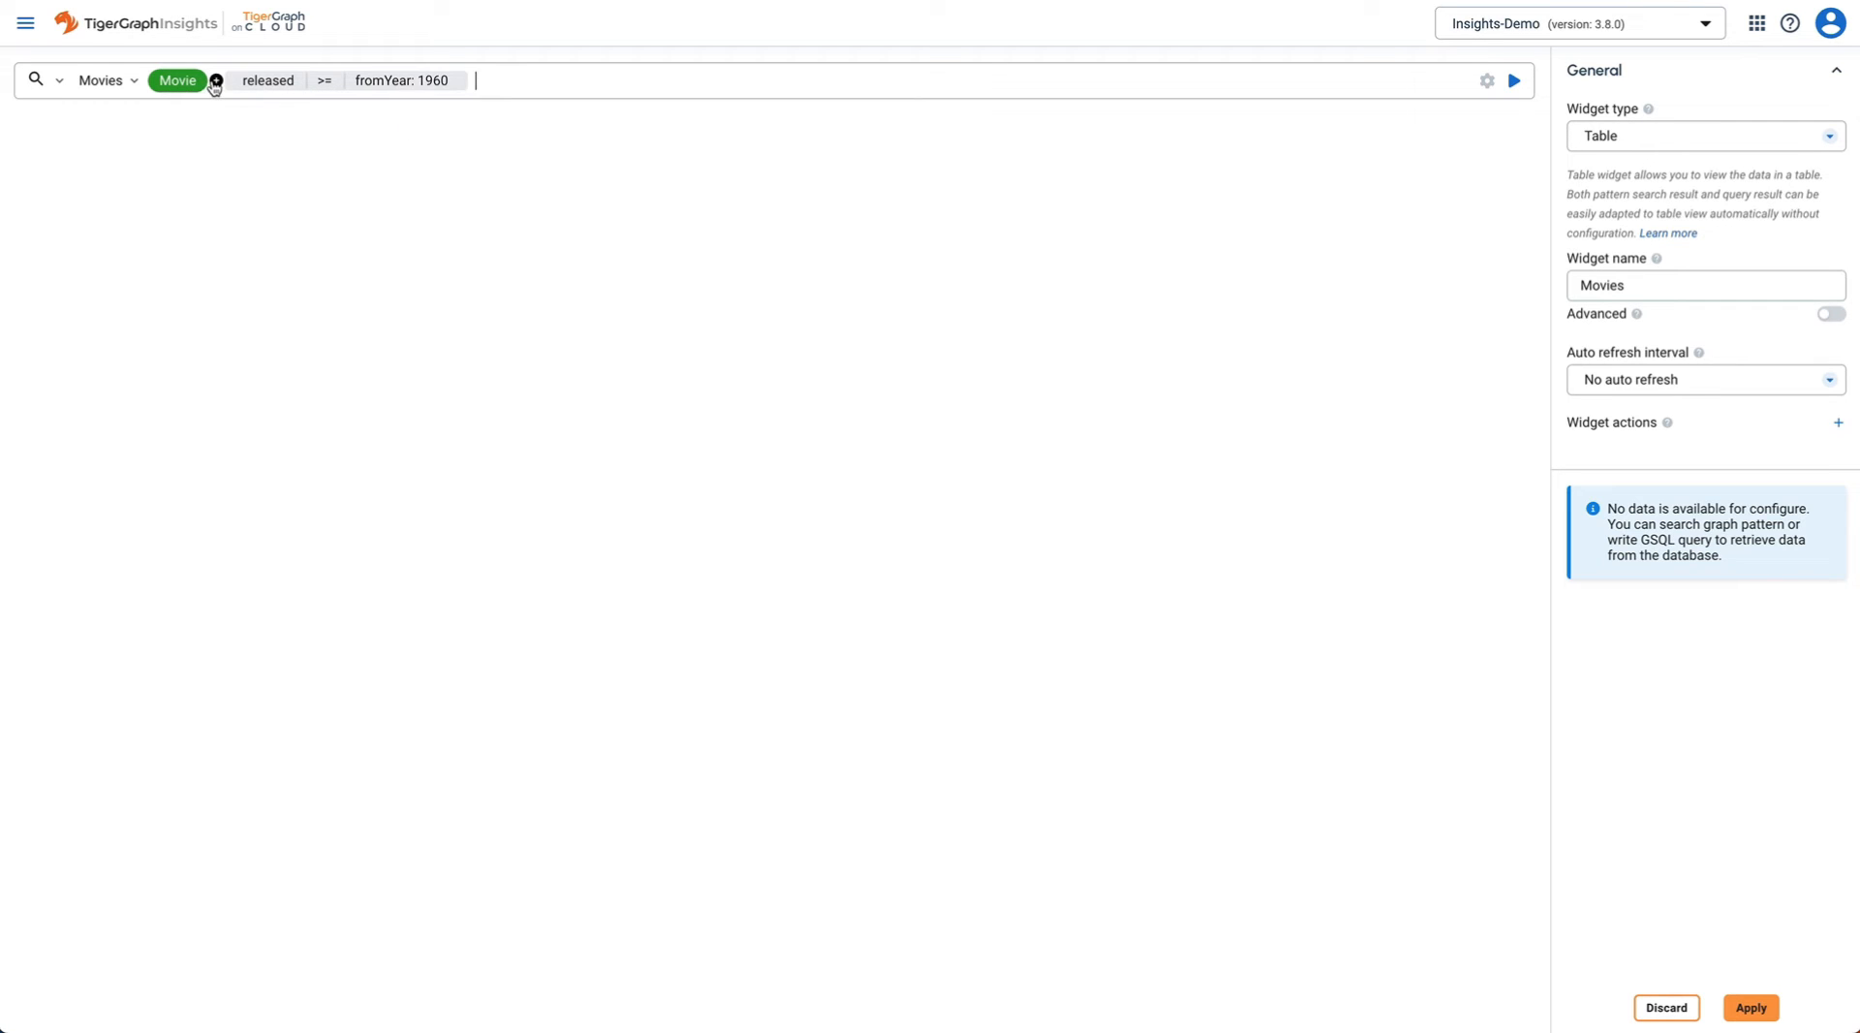
pyautogui.click(216, 82)
pyautogui.click(269, 180)
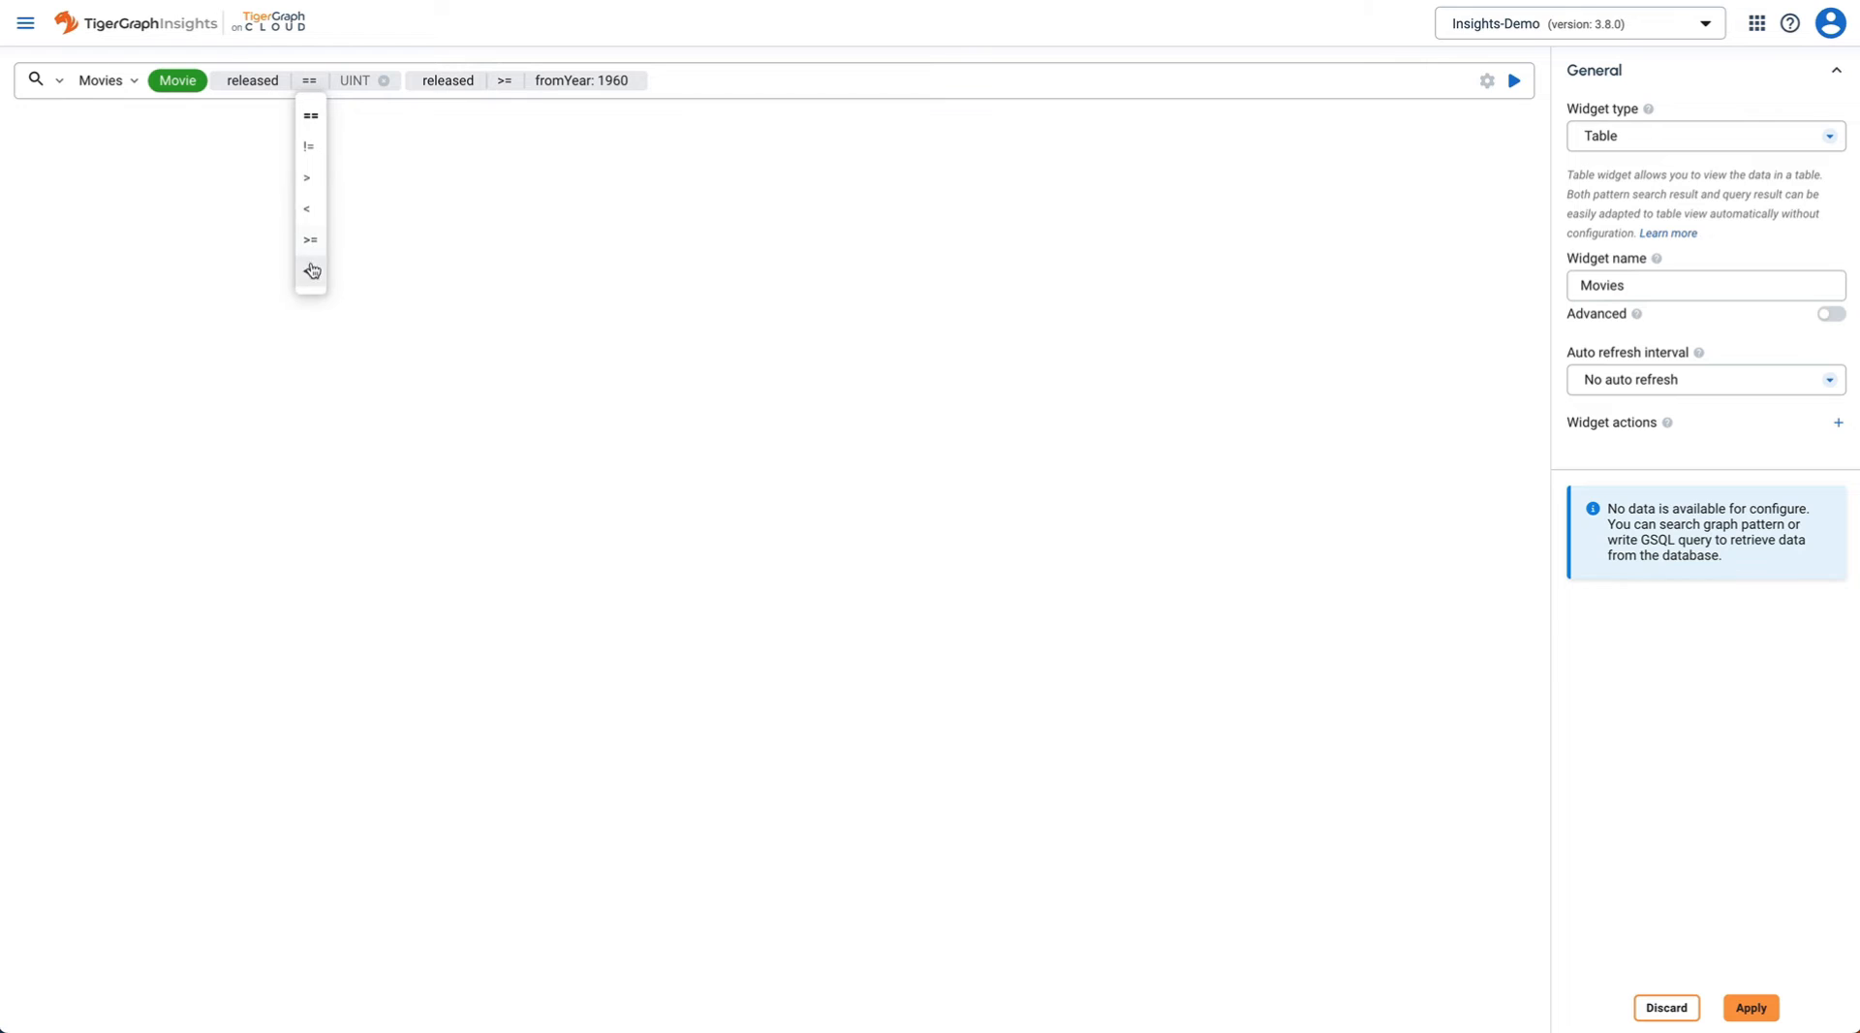
pyautogui.click(311, 270)
pyautogui.click(358, 147)
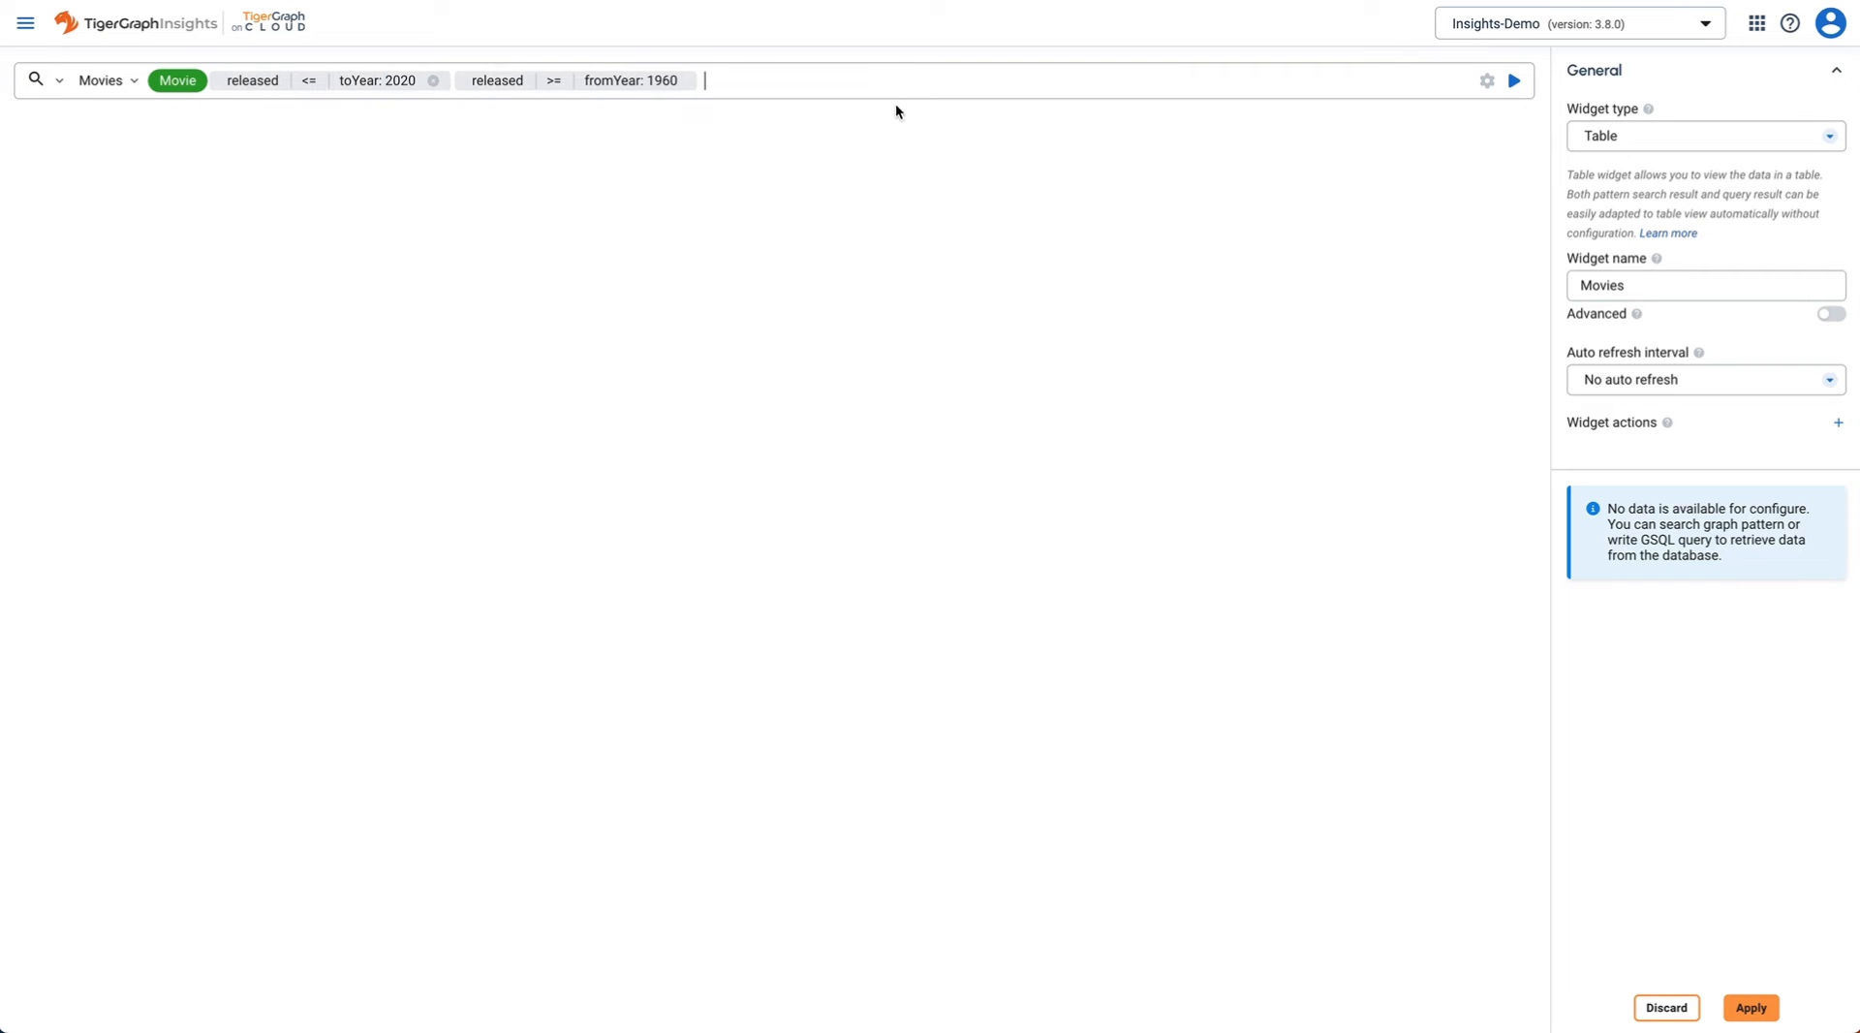
# - Sort the results by Movie.released descending and run the search
pyautogui.click(1485, 83)
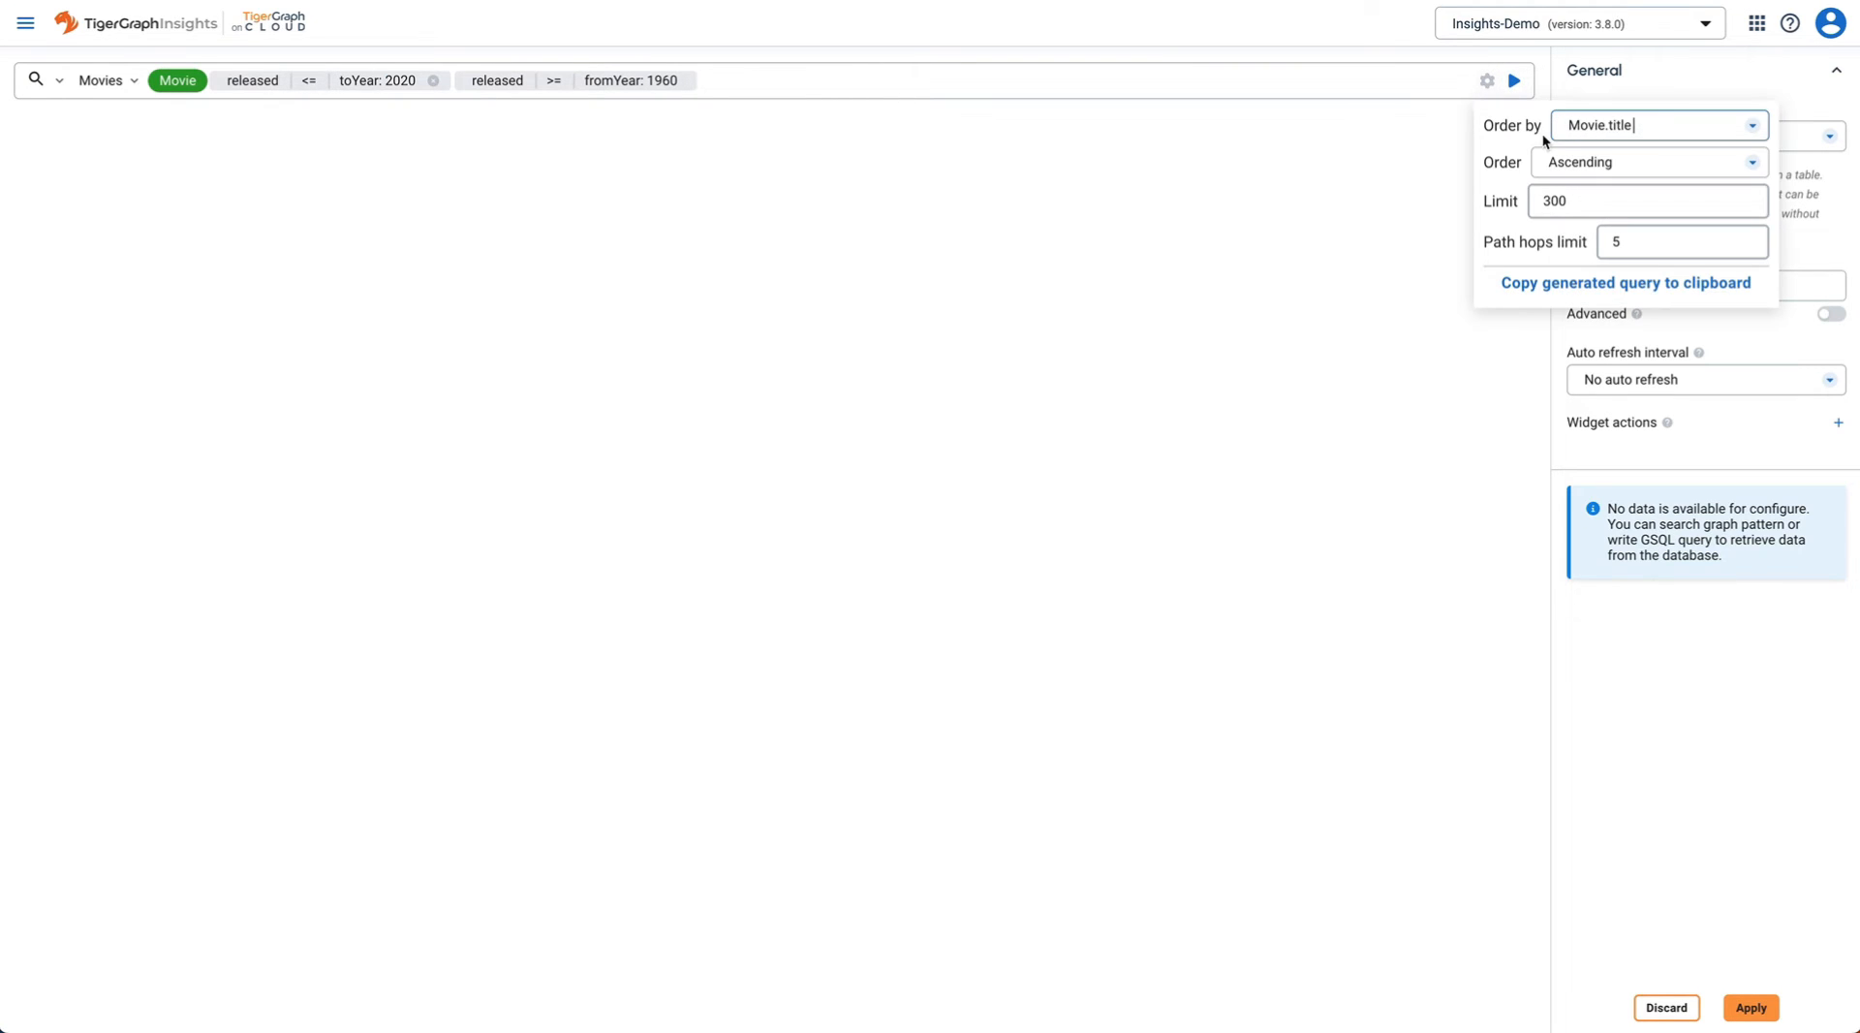
pyautogui.click(1656, 127)
pyautogui.click(1645, 200)
pyautogui.click(1617, 163)
pyautogui.click(1573, 234)
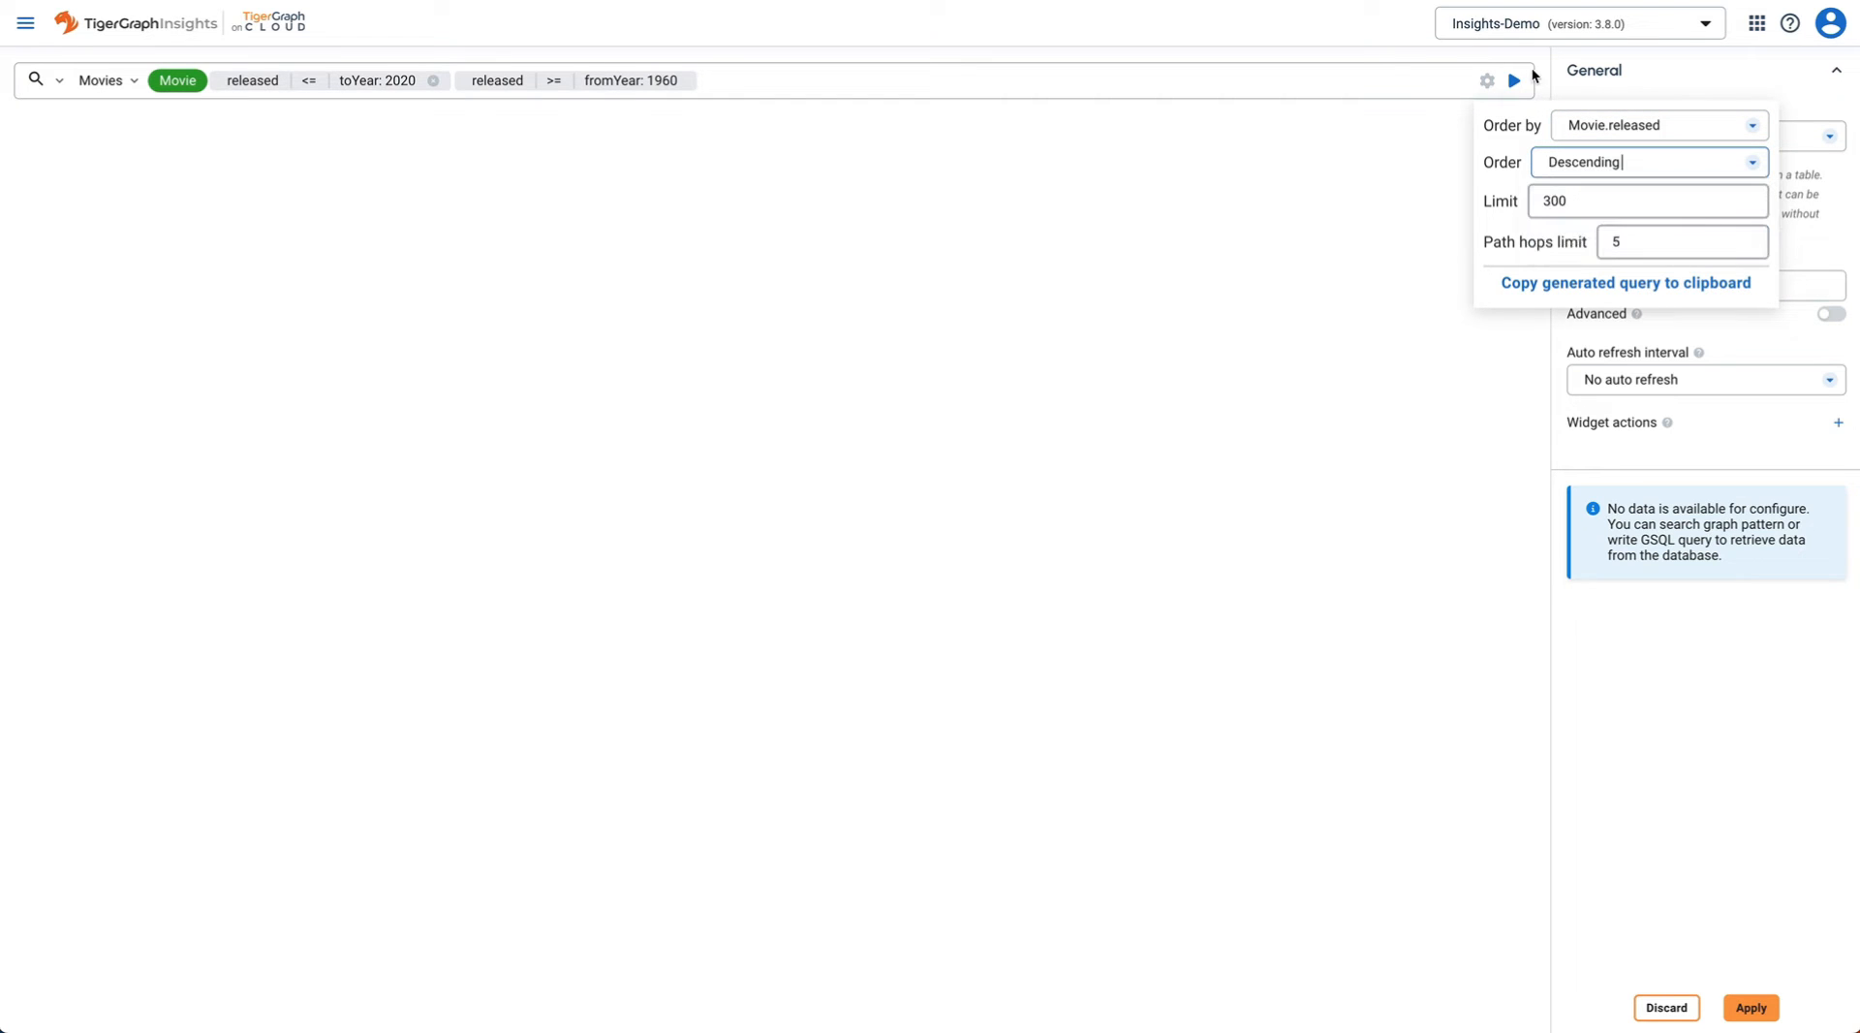
pyautogui.click(1514, 83)
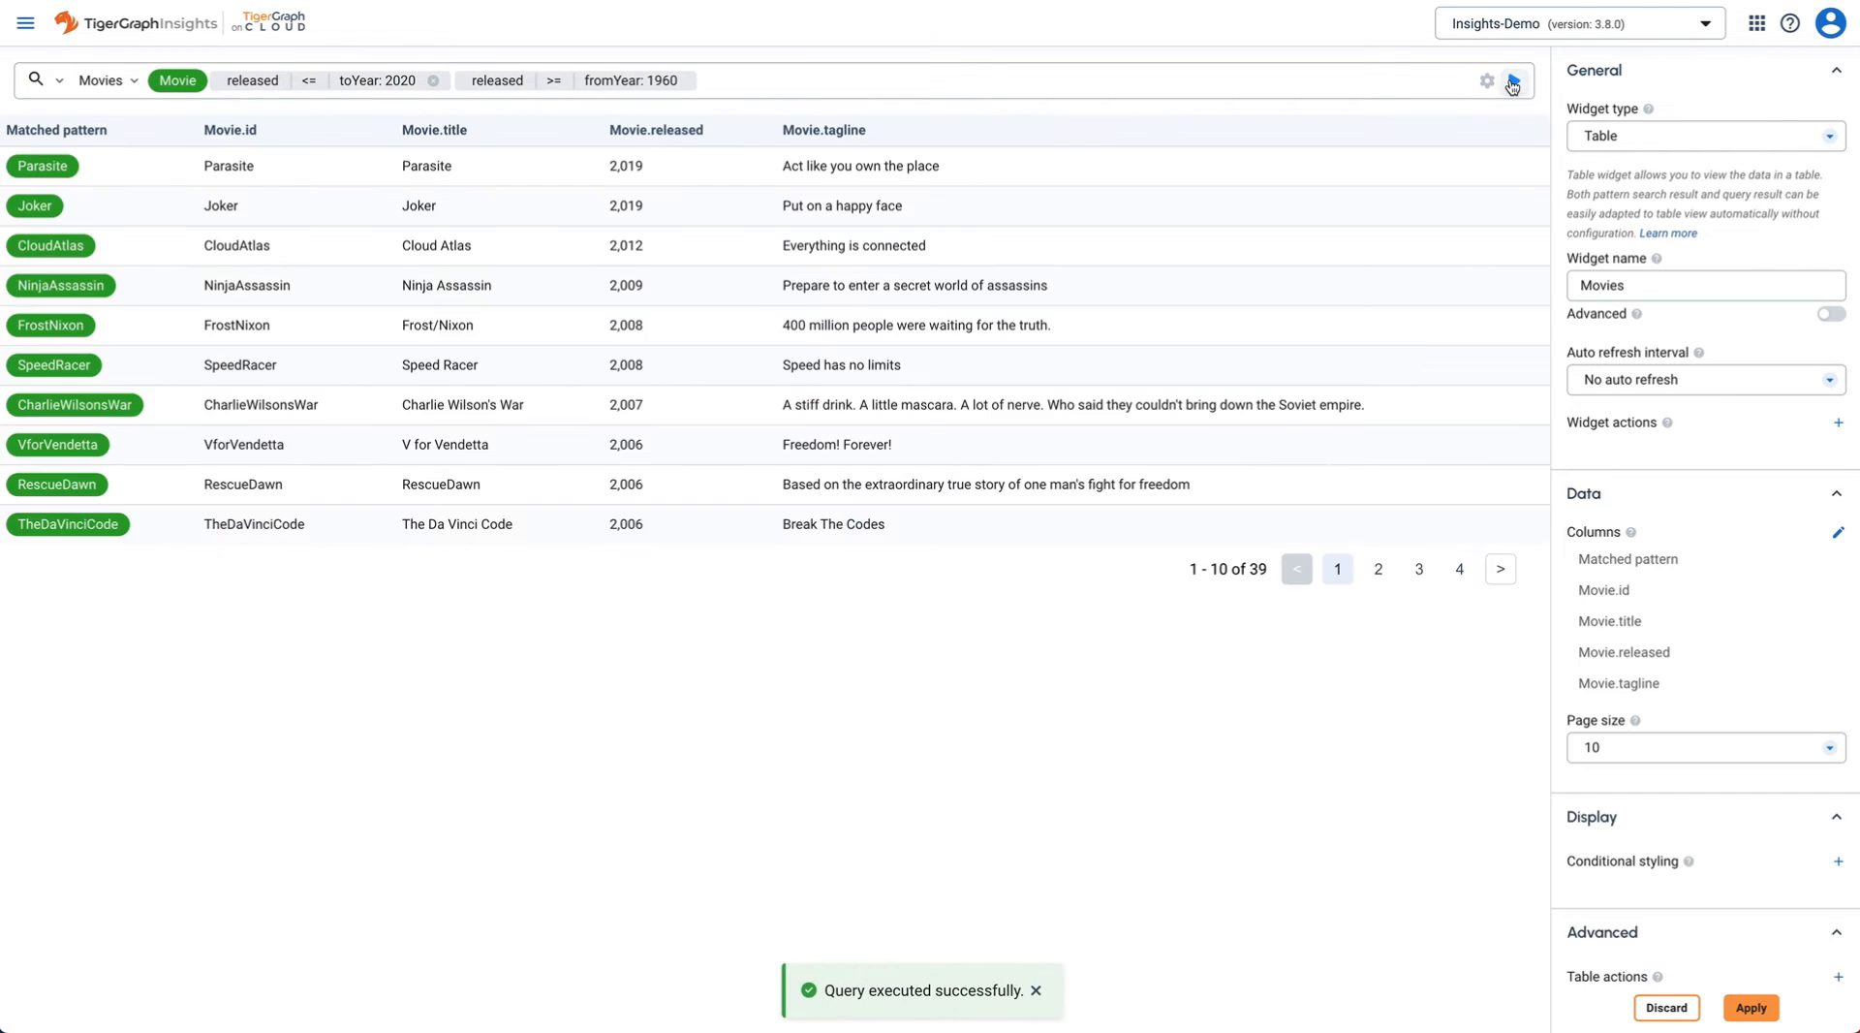
# - Remove the Matched pattern, Movie.id and Movie.tagline columns and apply the Movies table
pyautogui.moveTo(1846, 565)
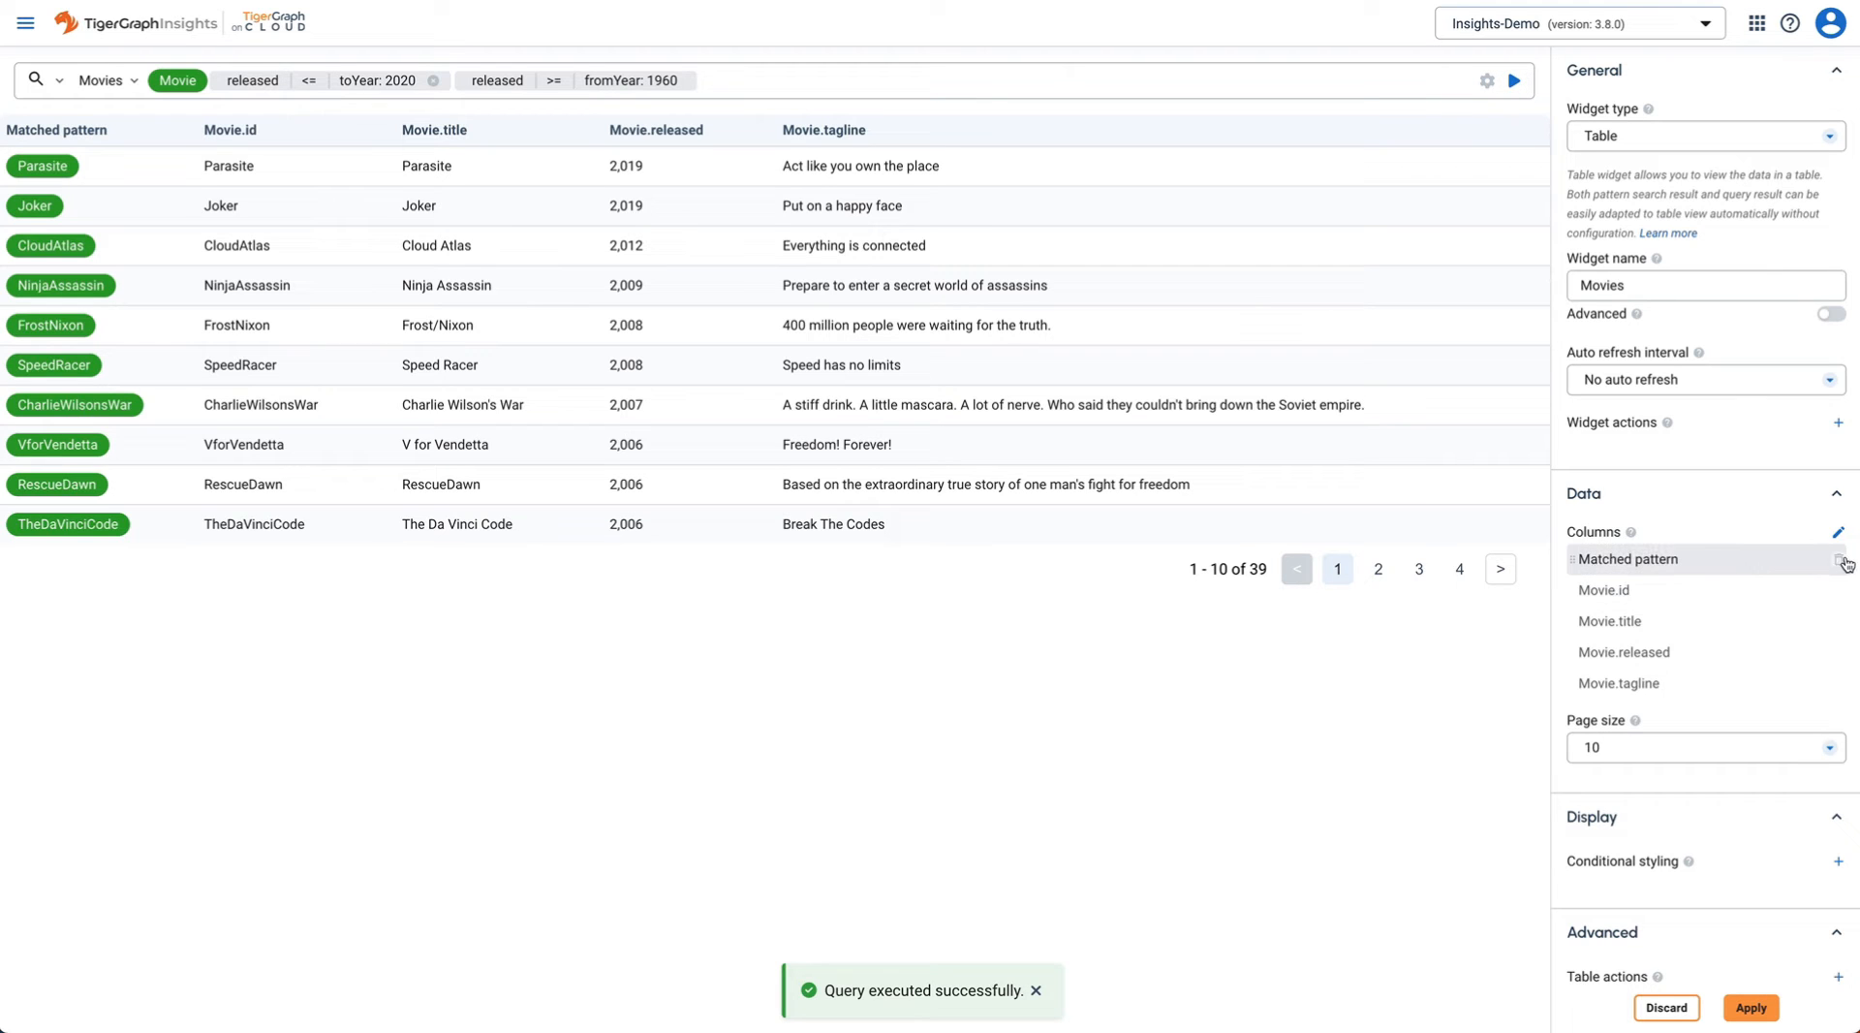
pyautogui.click(1813, 623)
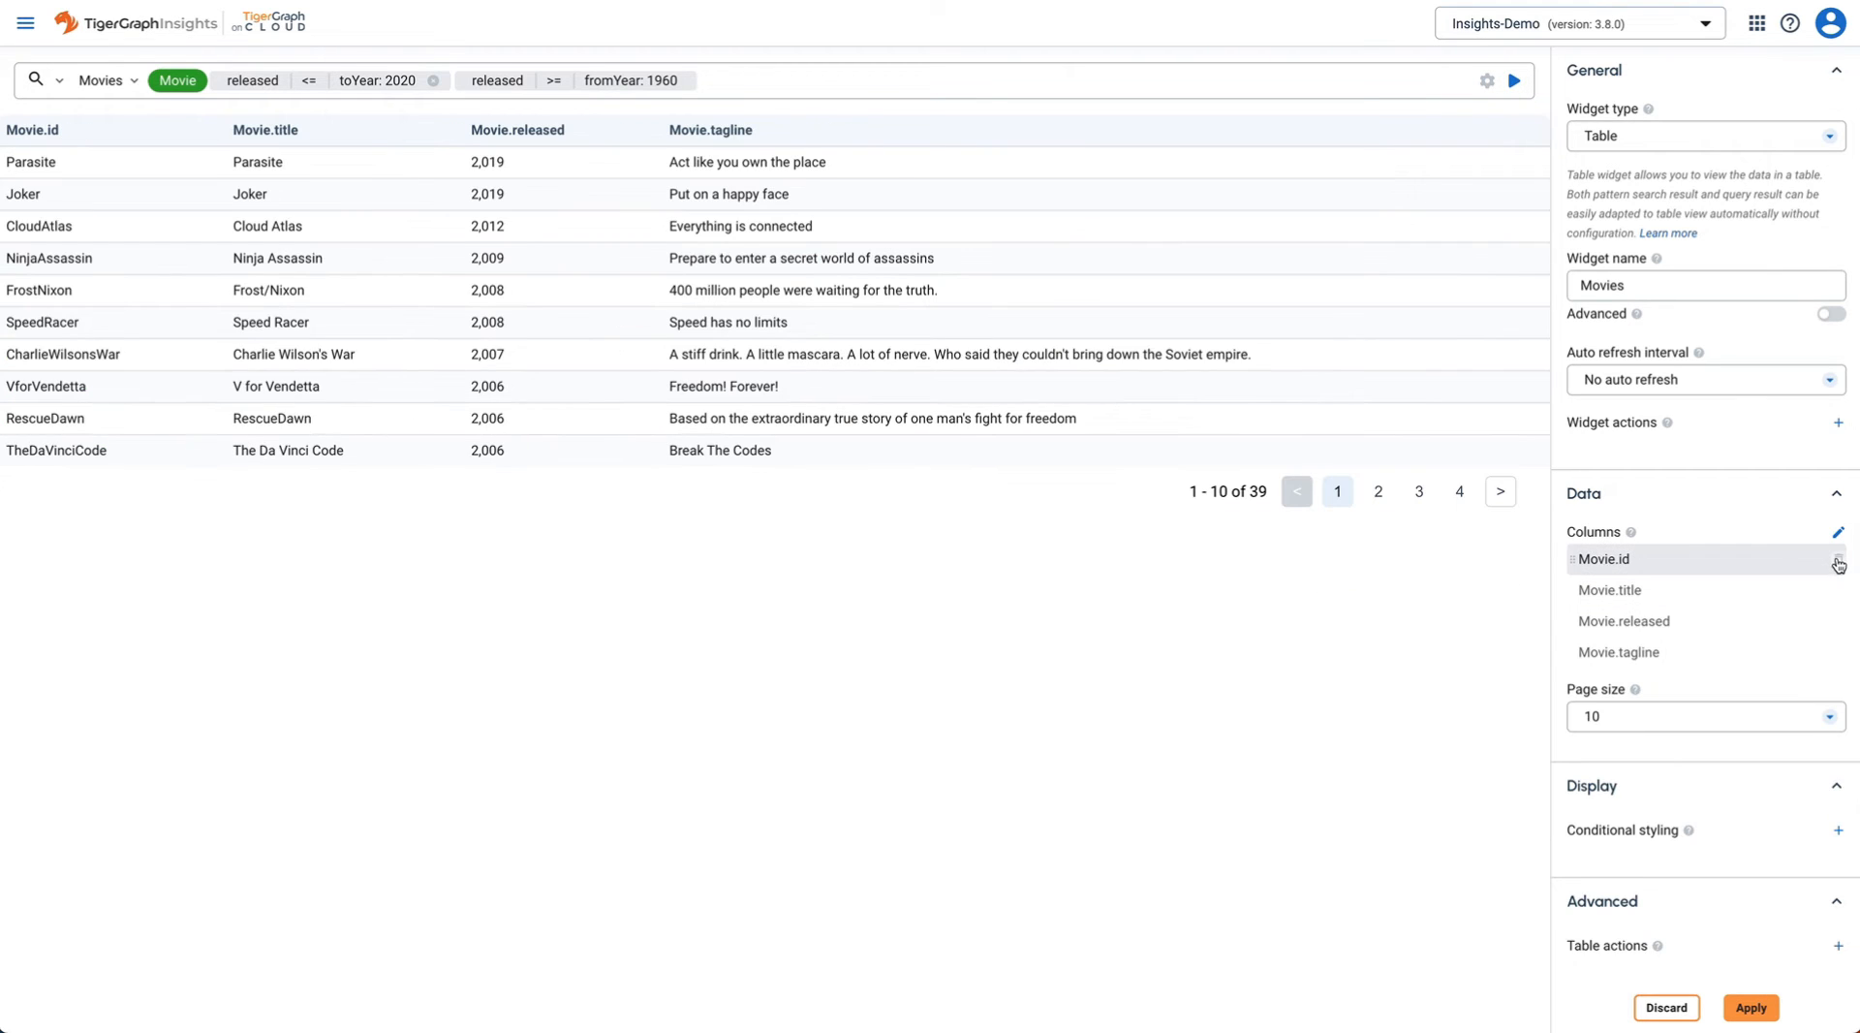
pyautogui.click(1815, 624)
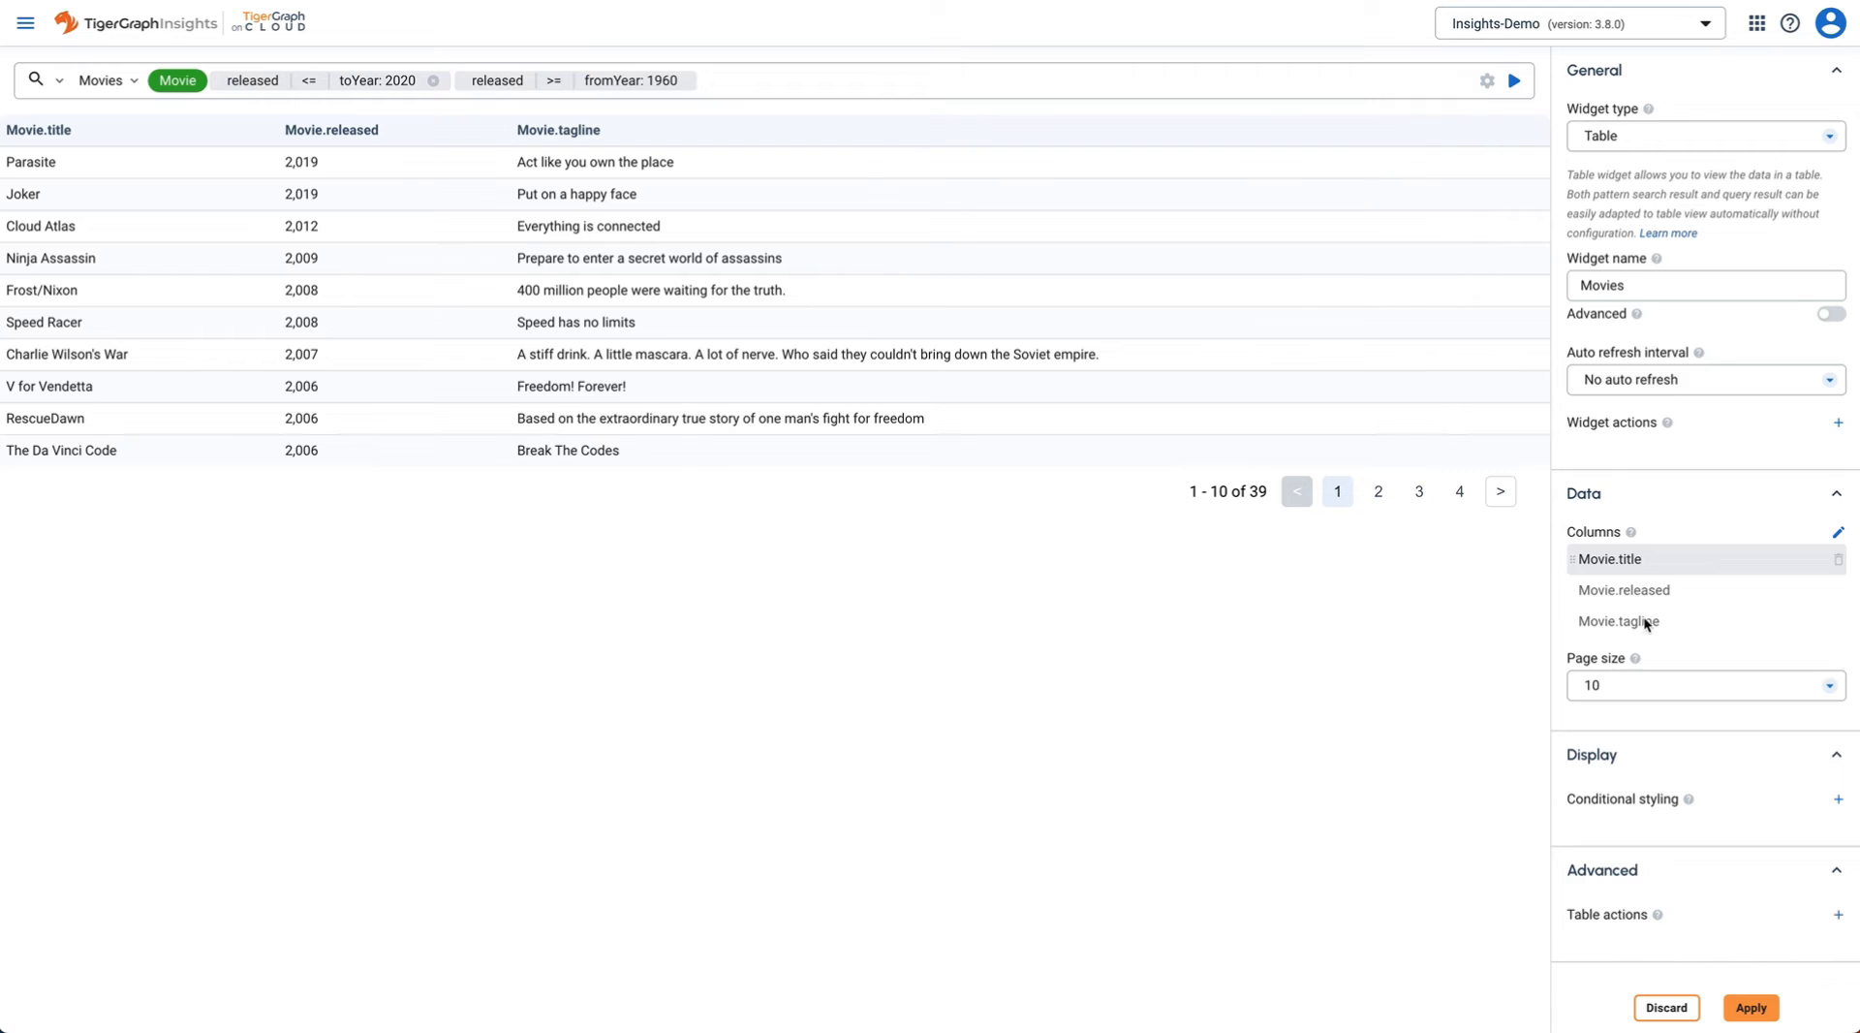
pyautogui.click(1838, 622)
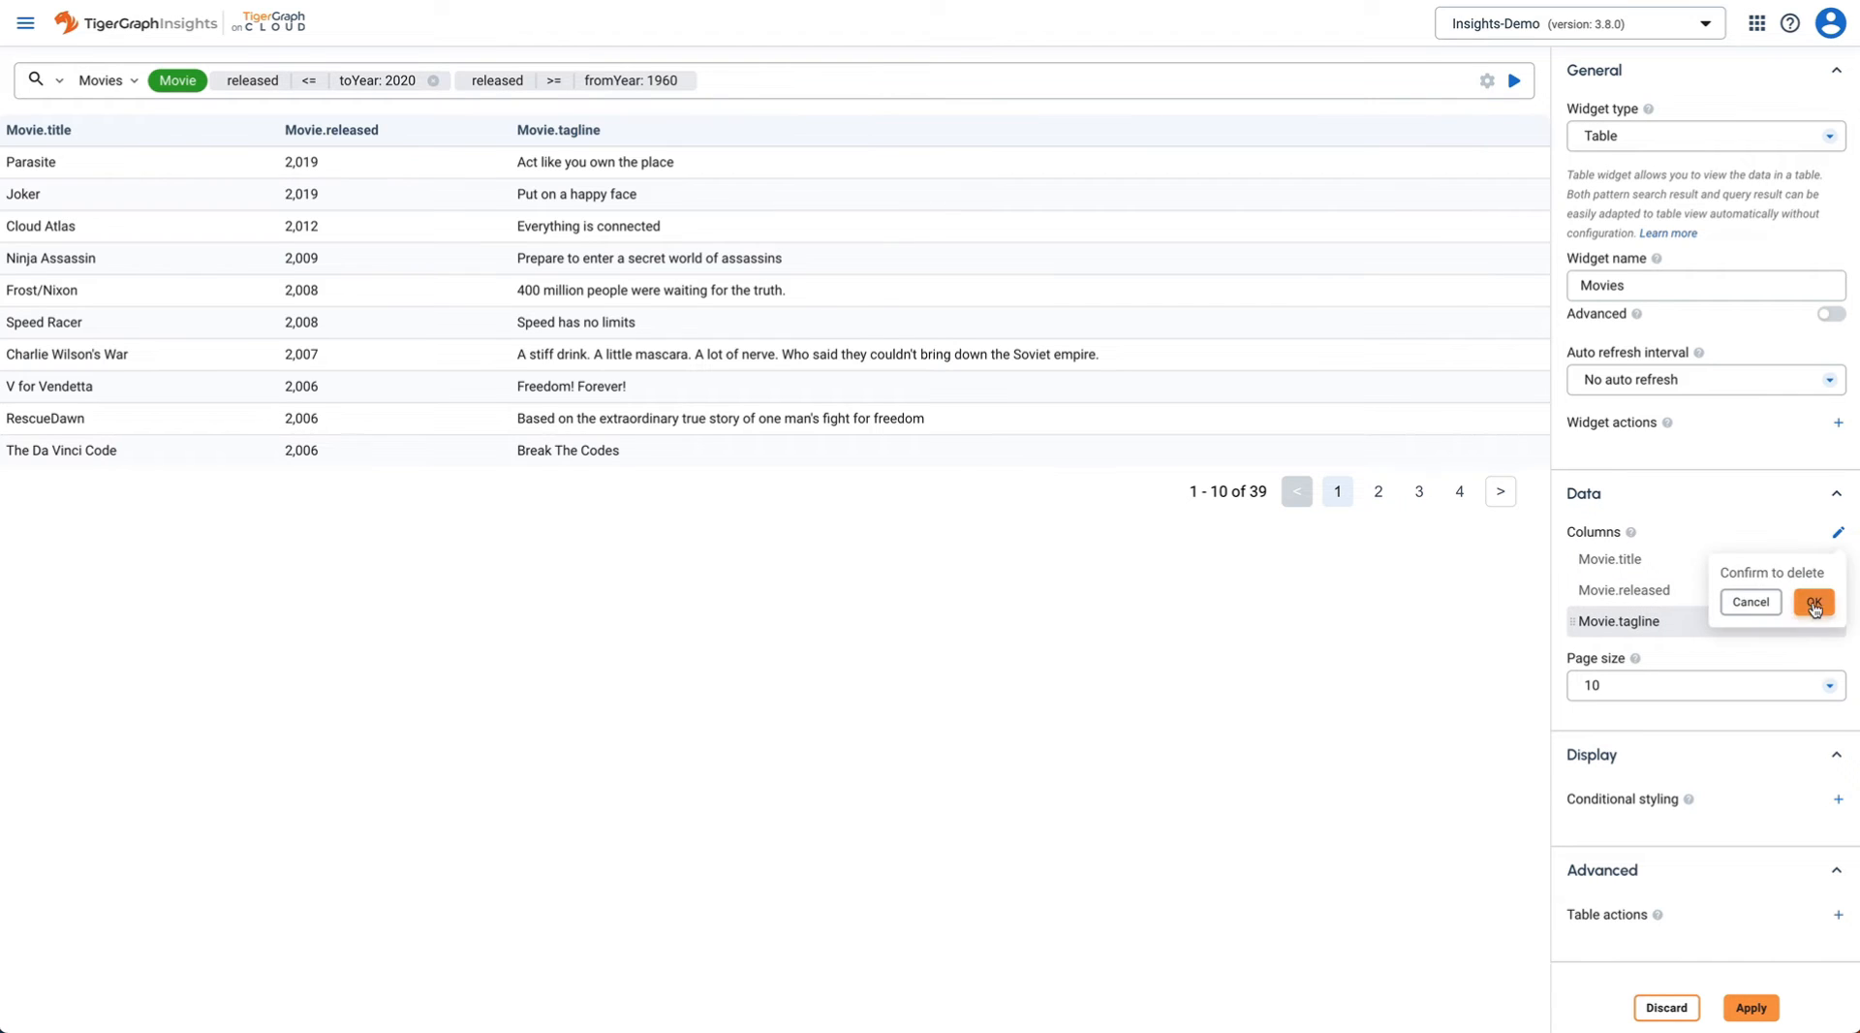
pyautogui.click(1815, 604)
pyautogui.click(1762, 1011)
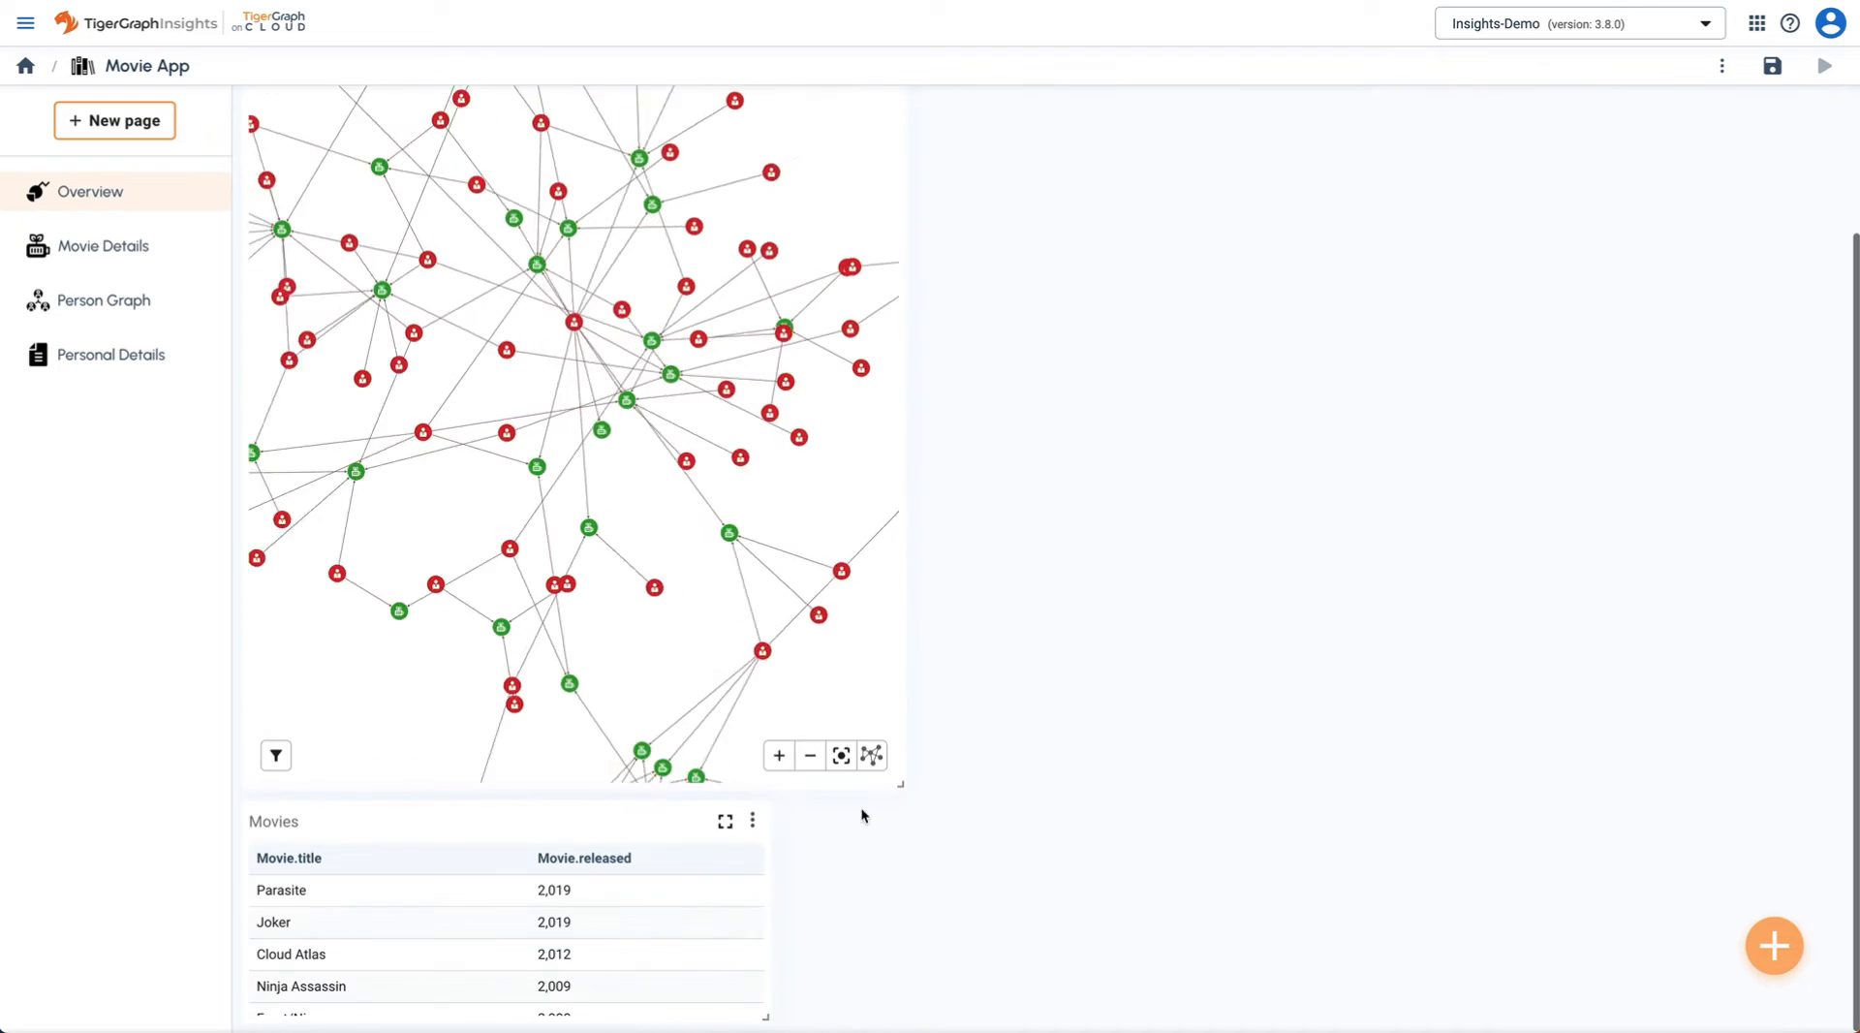
# - Move the Movies table under Release Year and enlarge it
pyautogui.moveTo(474, 826); pyautogui.dragTo(1130, 353)
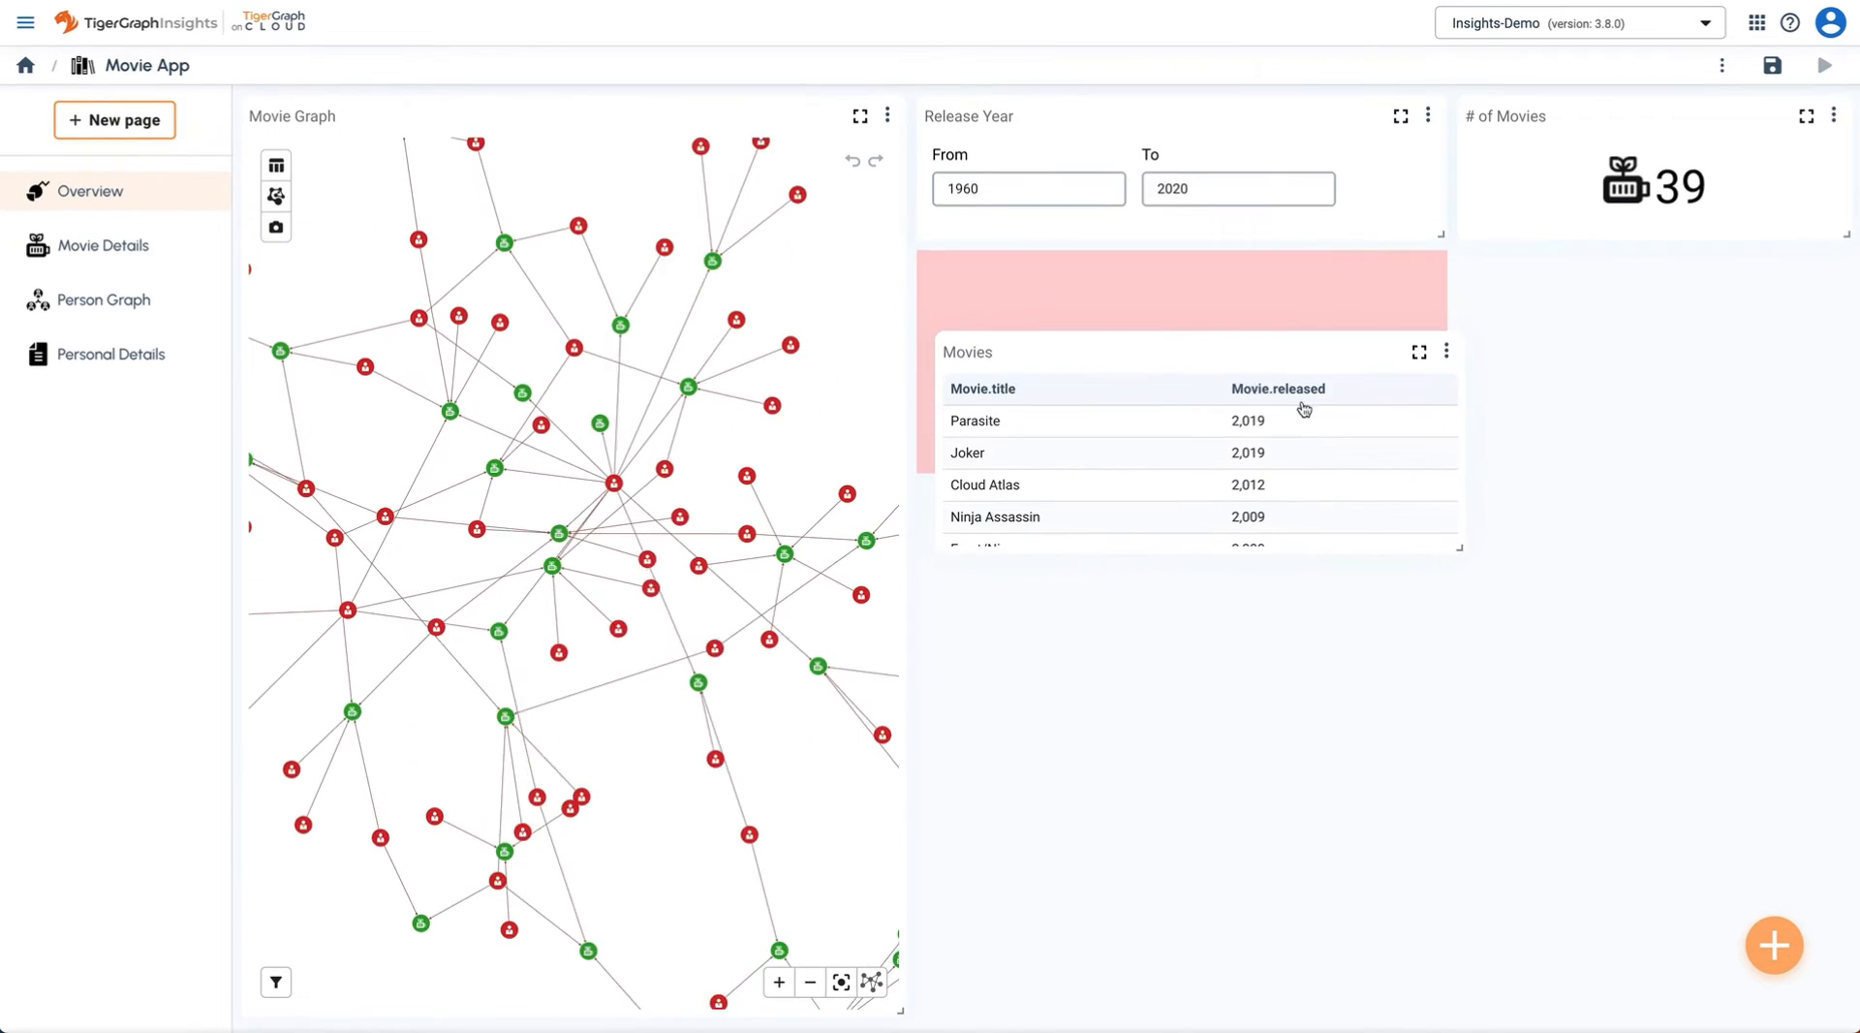
pyautogui.moveTo(1441, 469); pyautogui.dragTo(1426, 779)
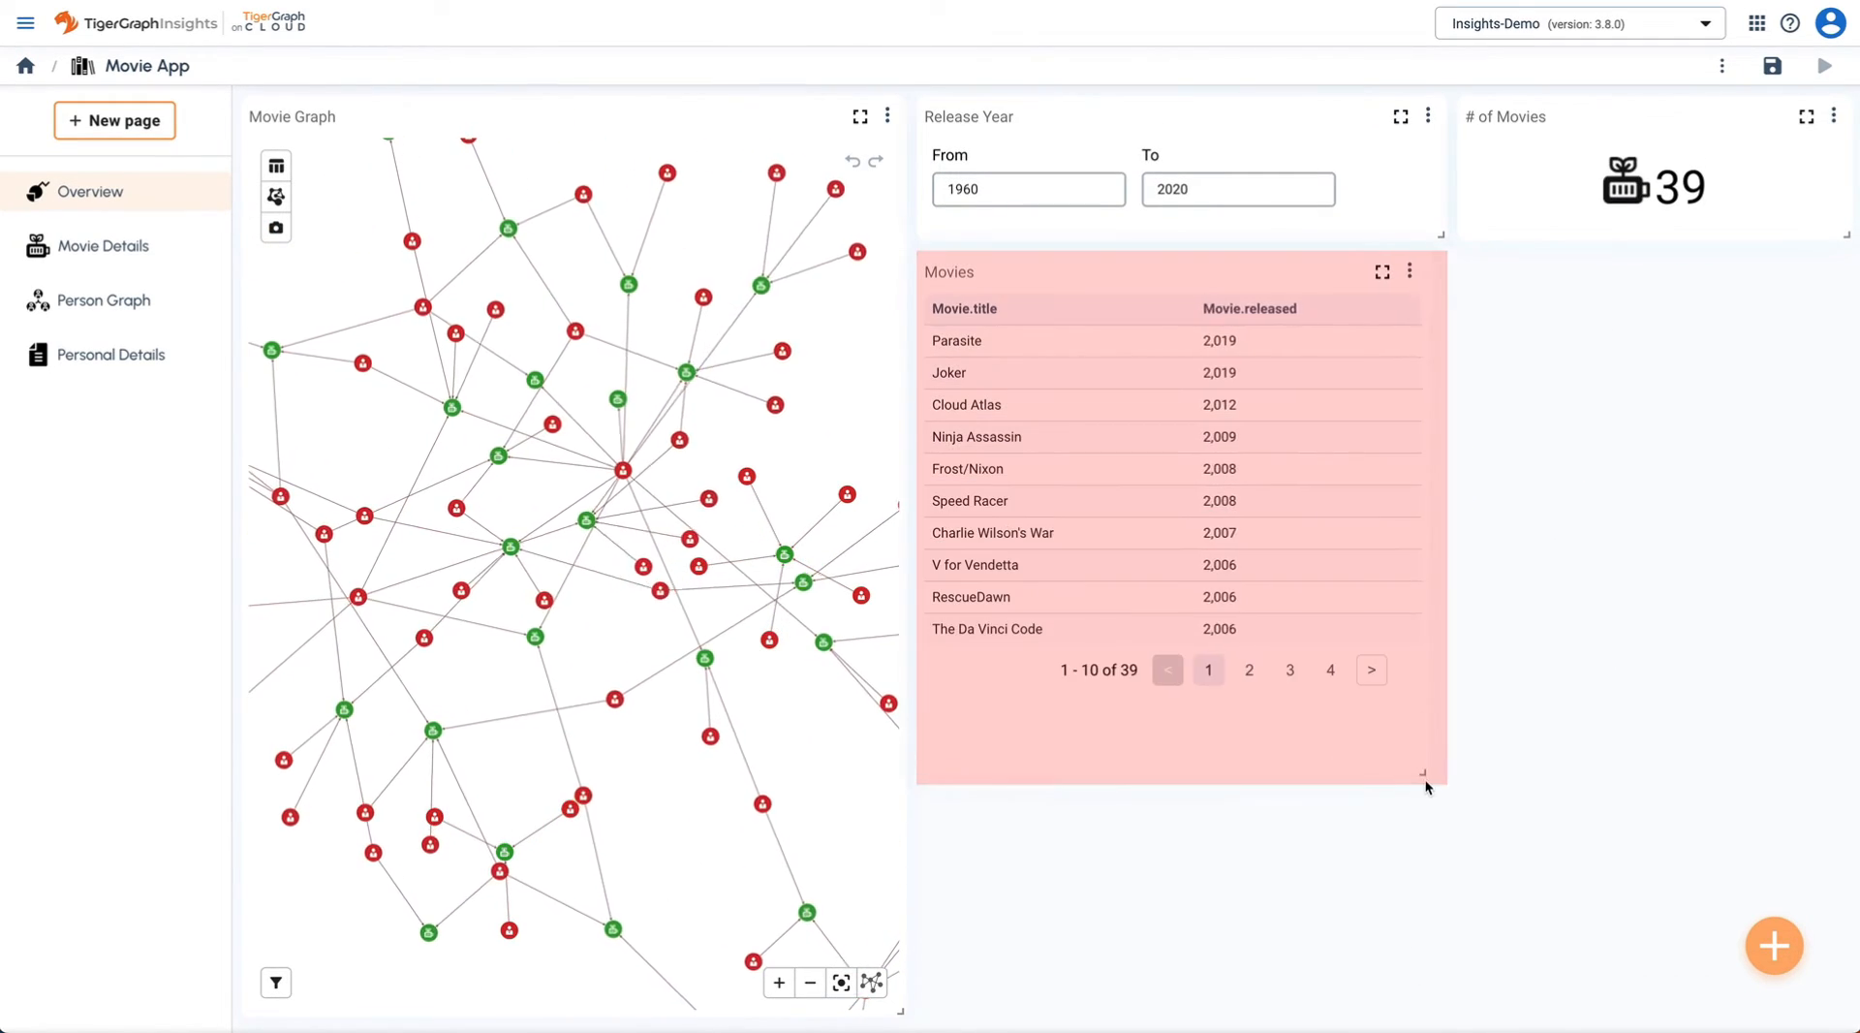
pyautogui.moveTo(1539, 722); pyautogui.dragTo(1576, 693)
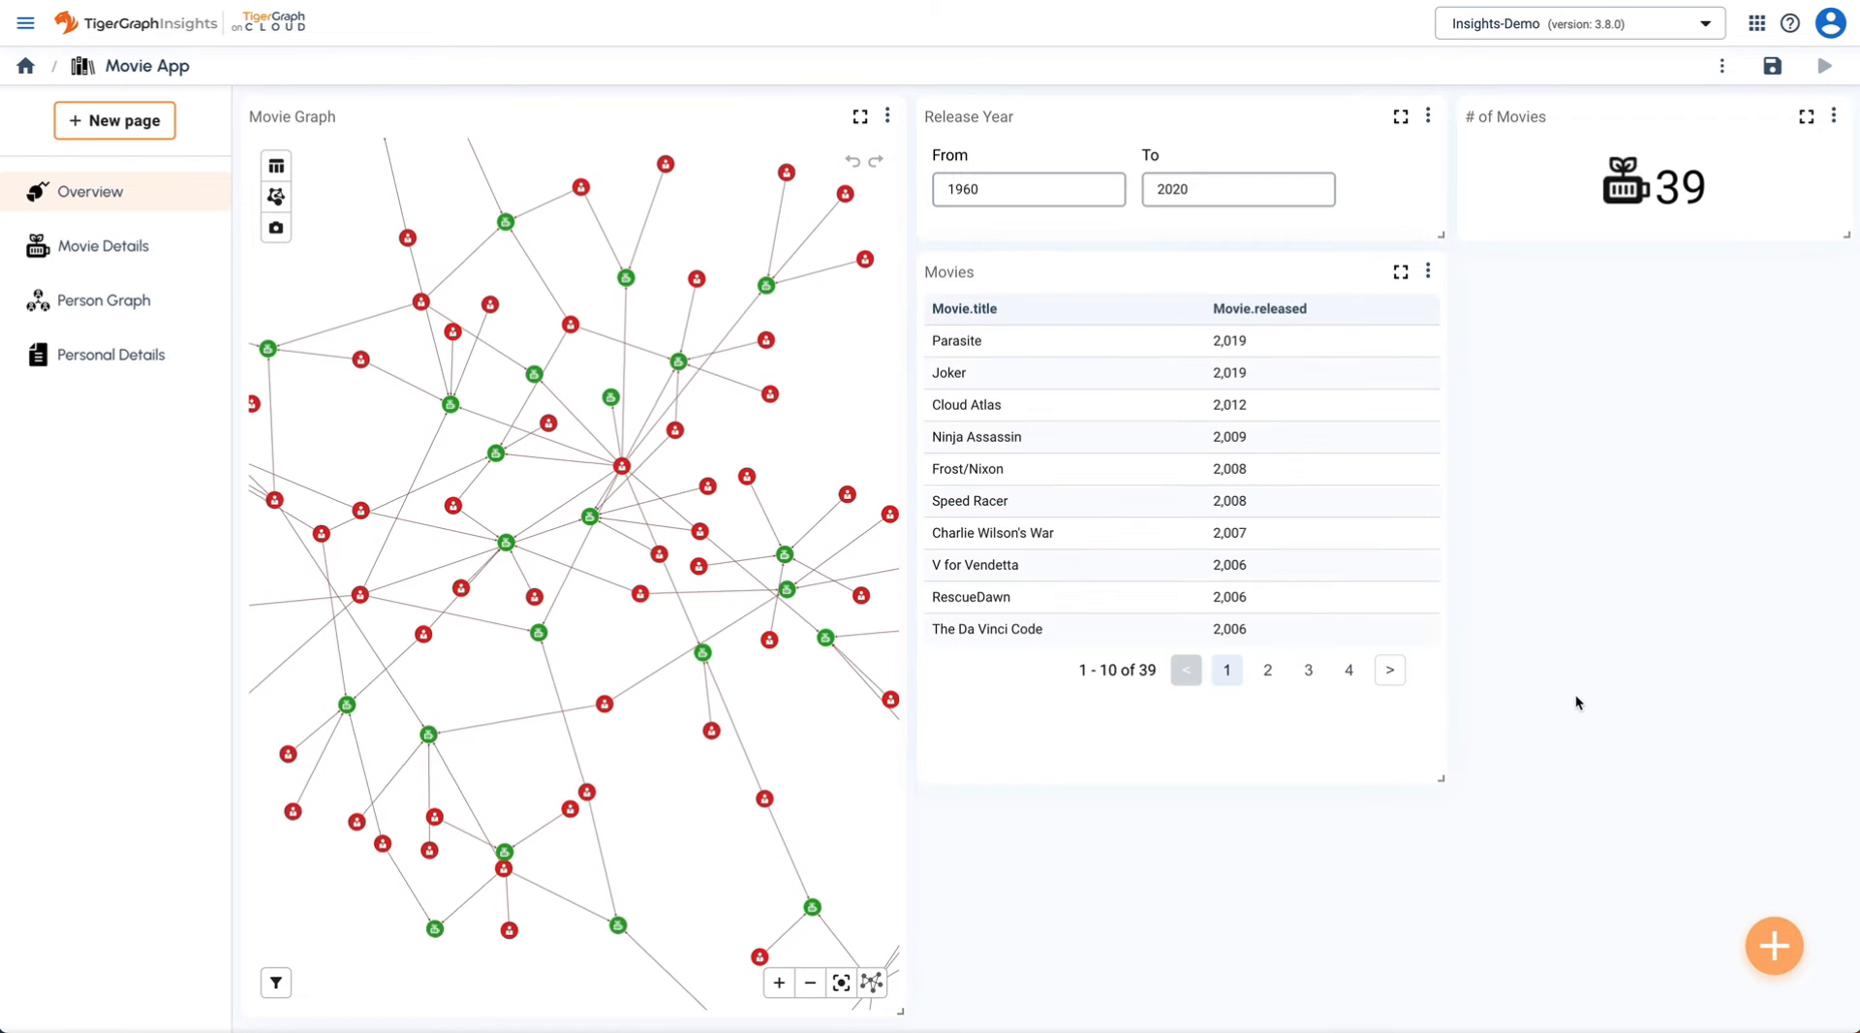
# - Add a Top 10 Directors pie chart driven by the pasted GSQL query
pyautogui.click(1774, 947)
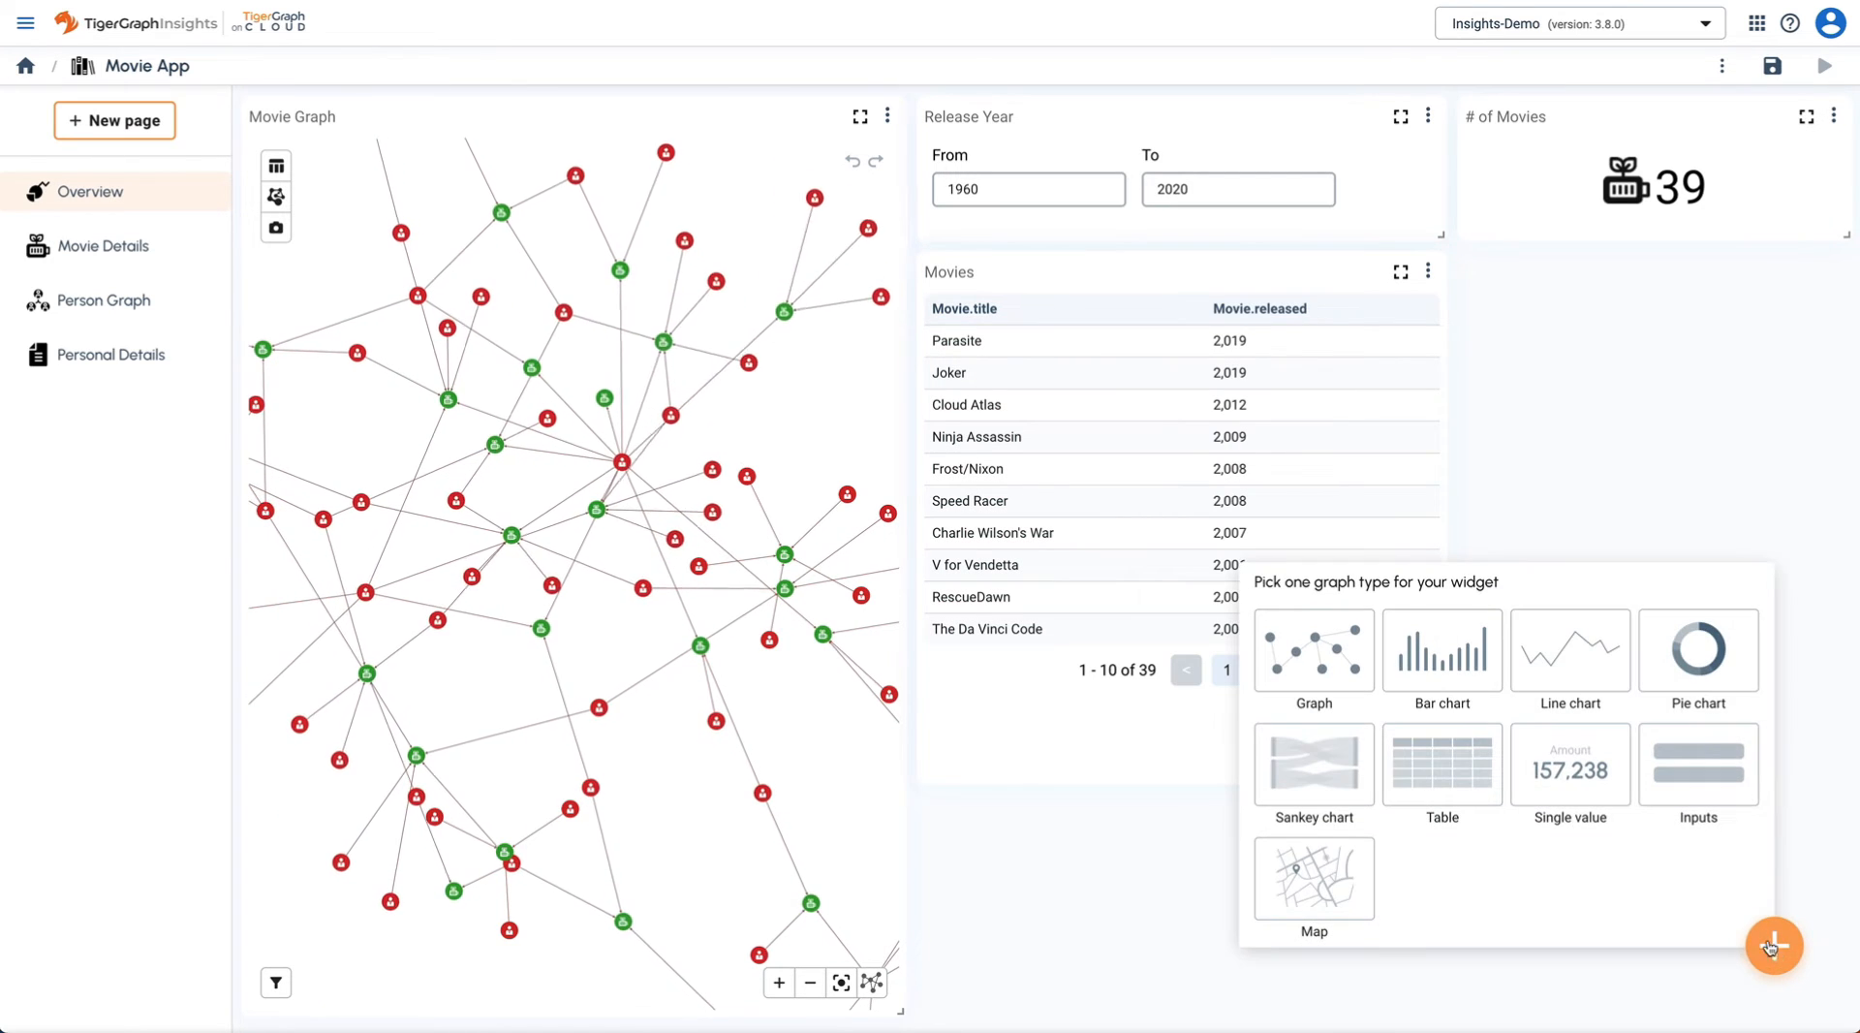
pyautogui.click(1699, 652)
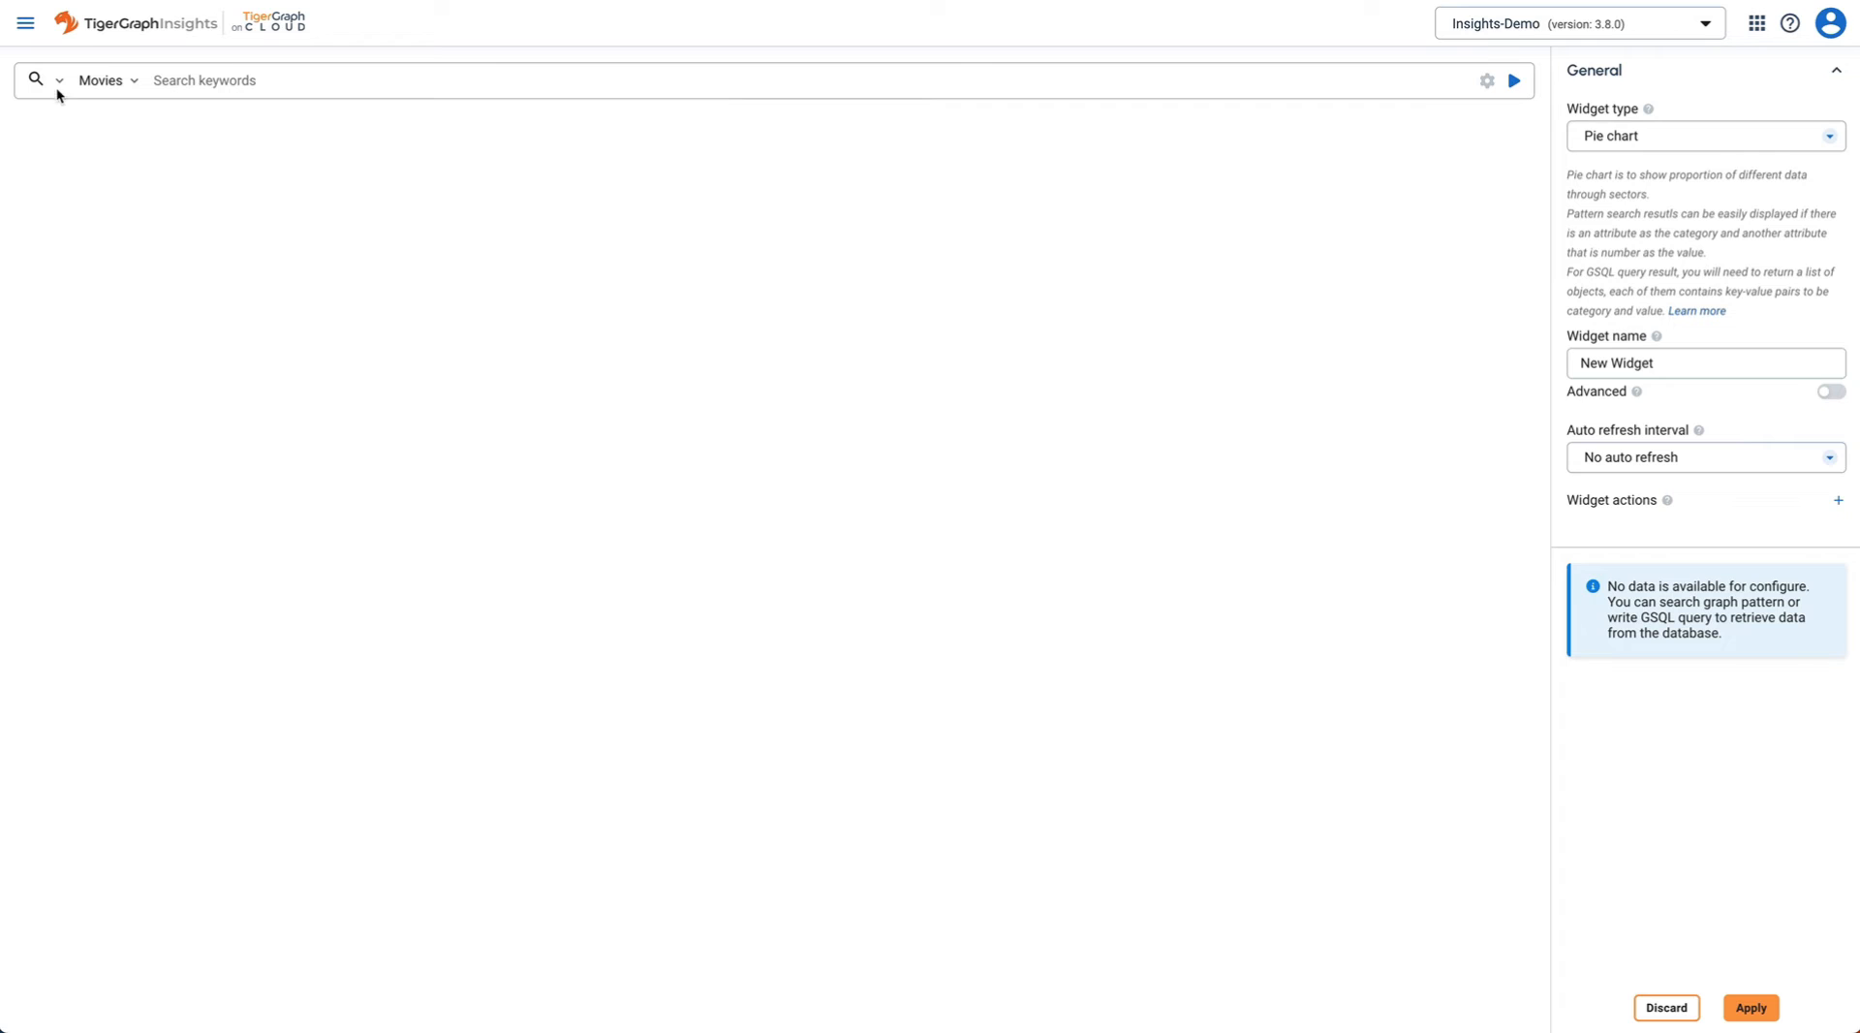
pyautogui.click(65, 161)
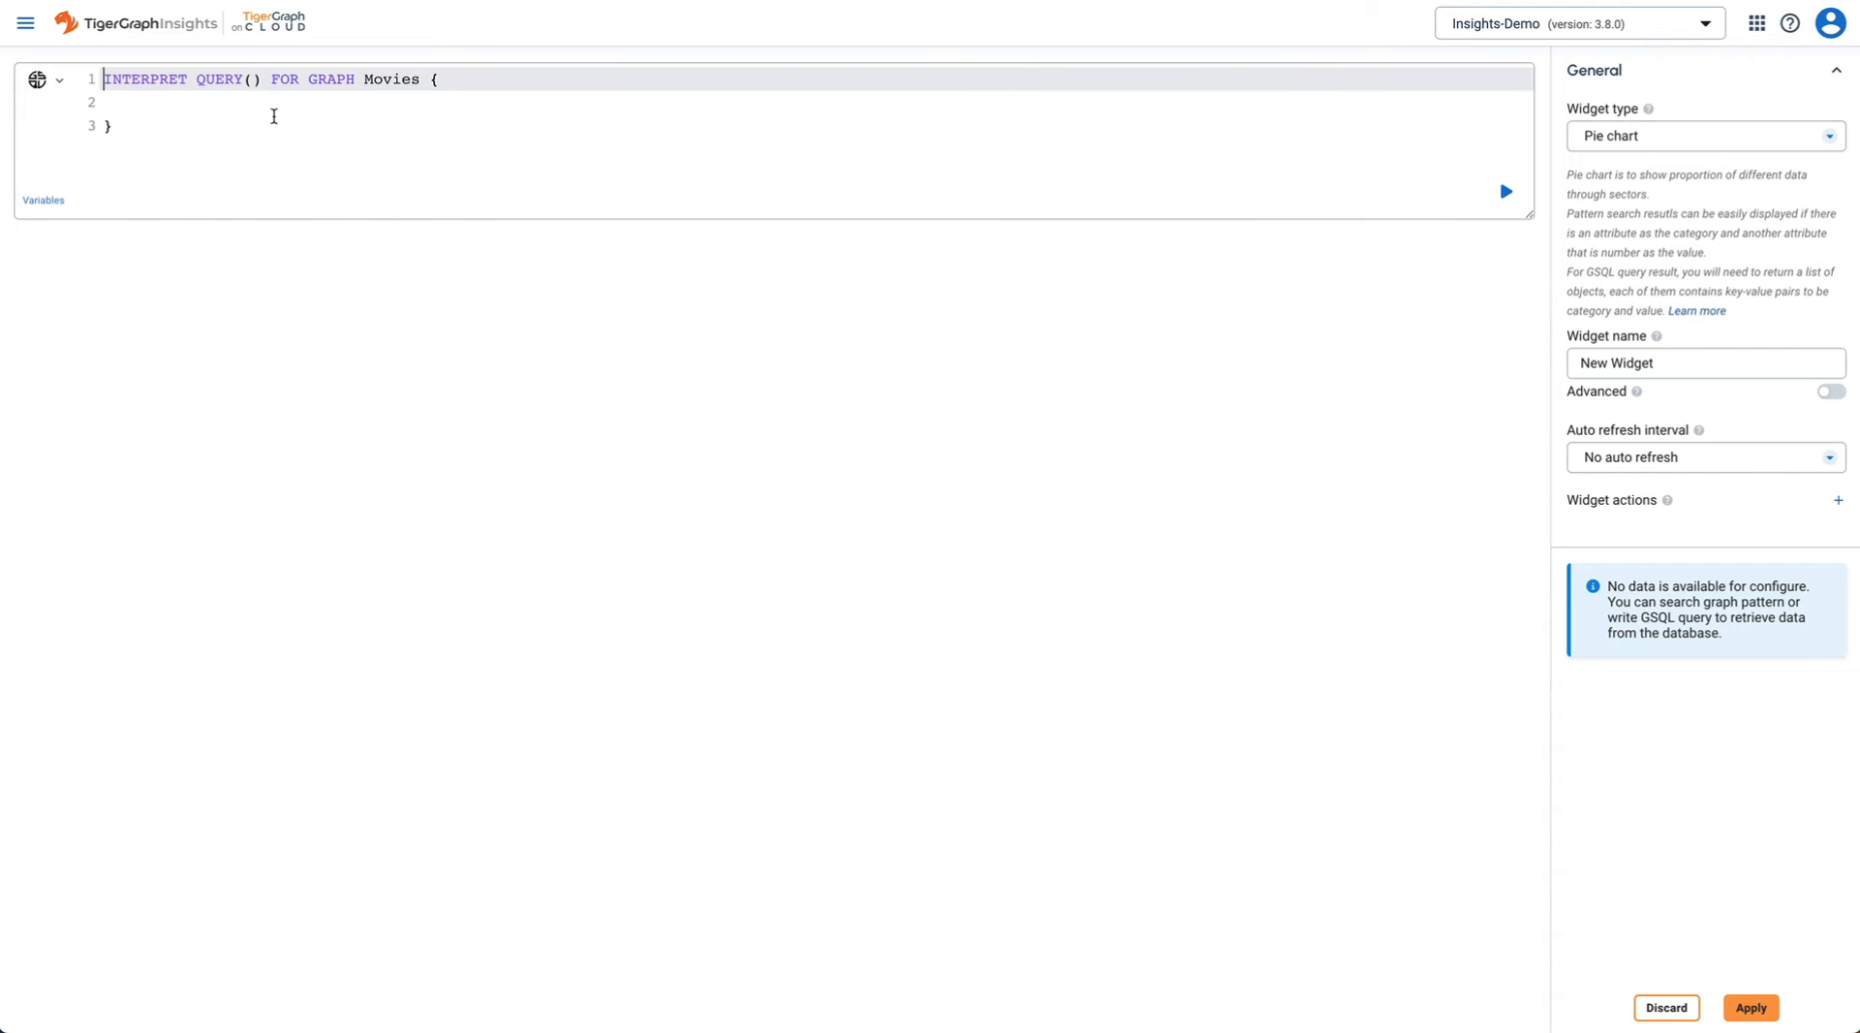
pyautogui.hotkey('ctrl', 'a')
pyautogui.hotkey('ctrl', 'v')
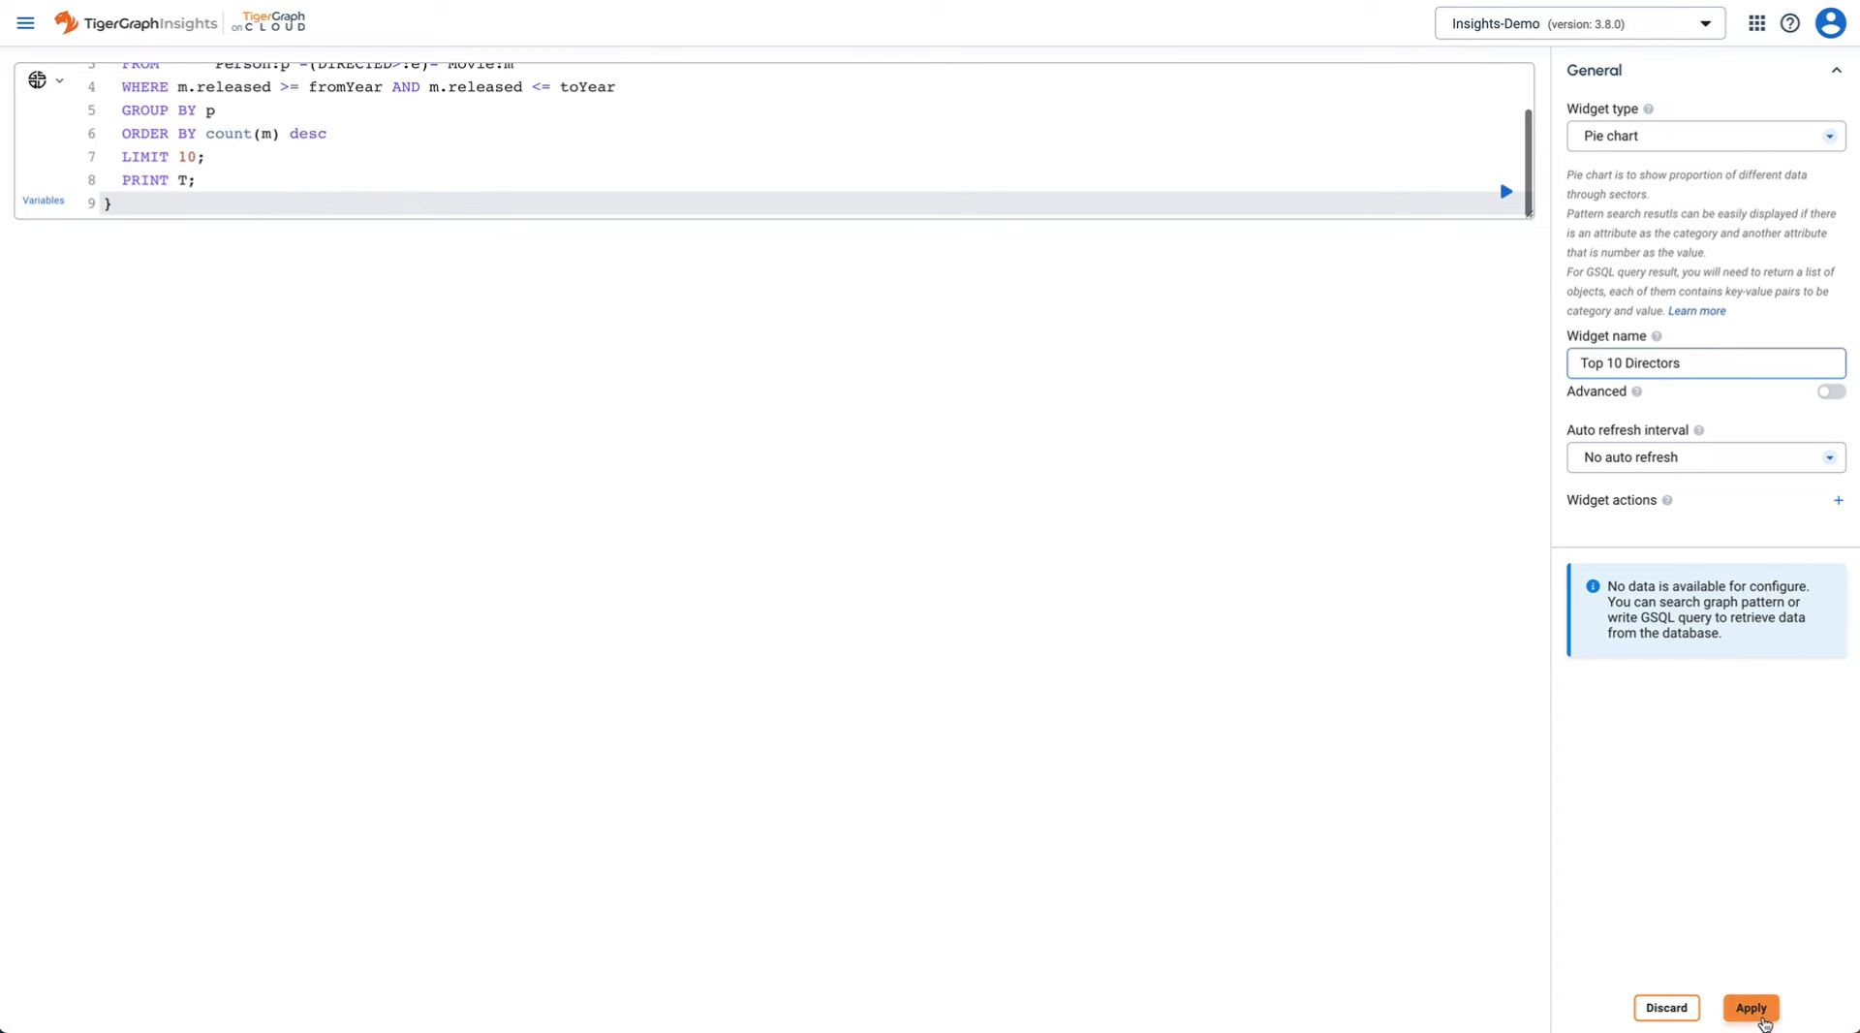
pyautogui.click(1759, 1013)
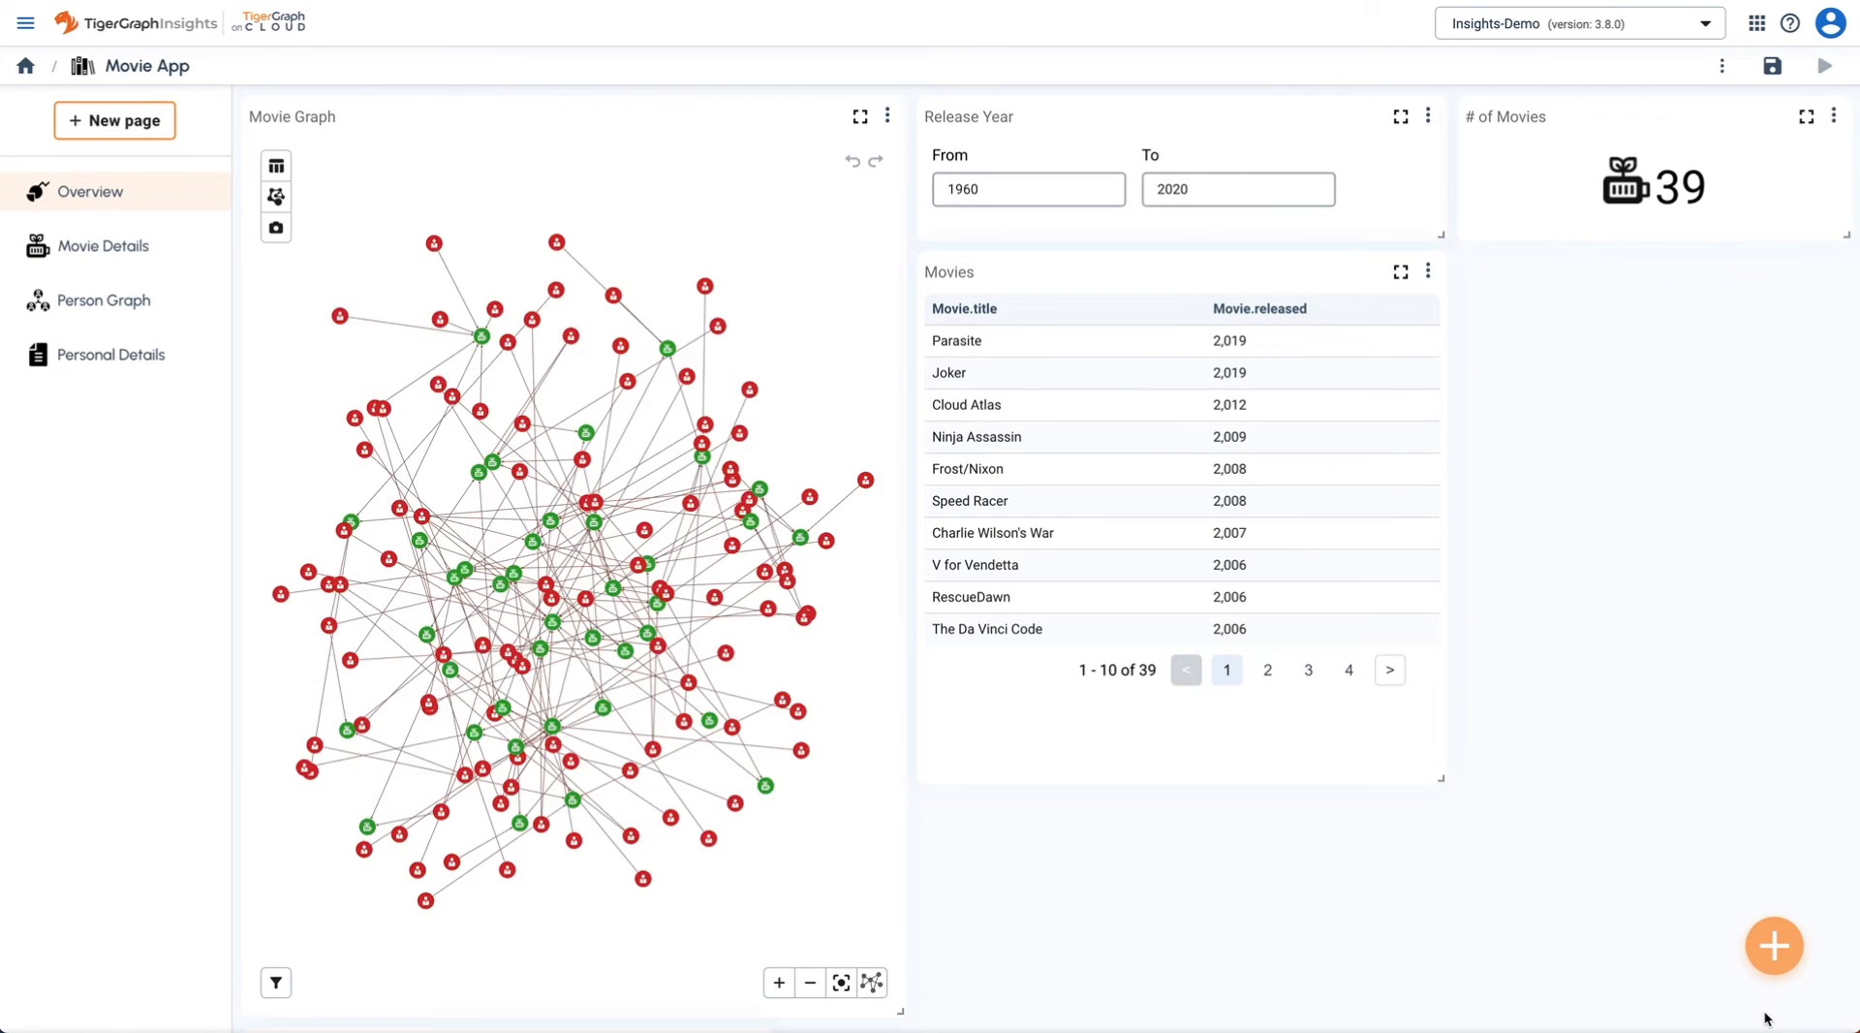
# - Drag Top 10 Directors into the right column below # of Movies and resize it to fit
pyautogui.scroll(-2, 1566, 926)
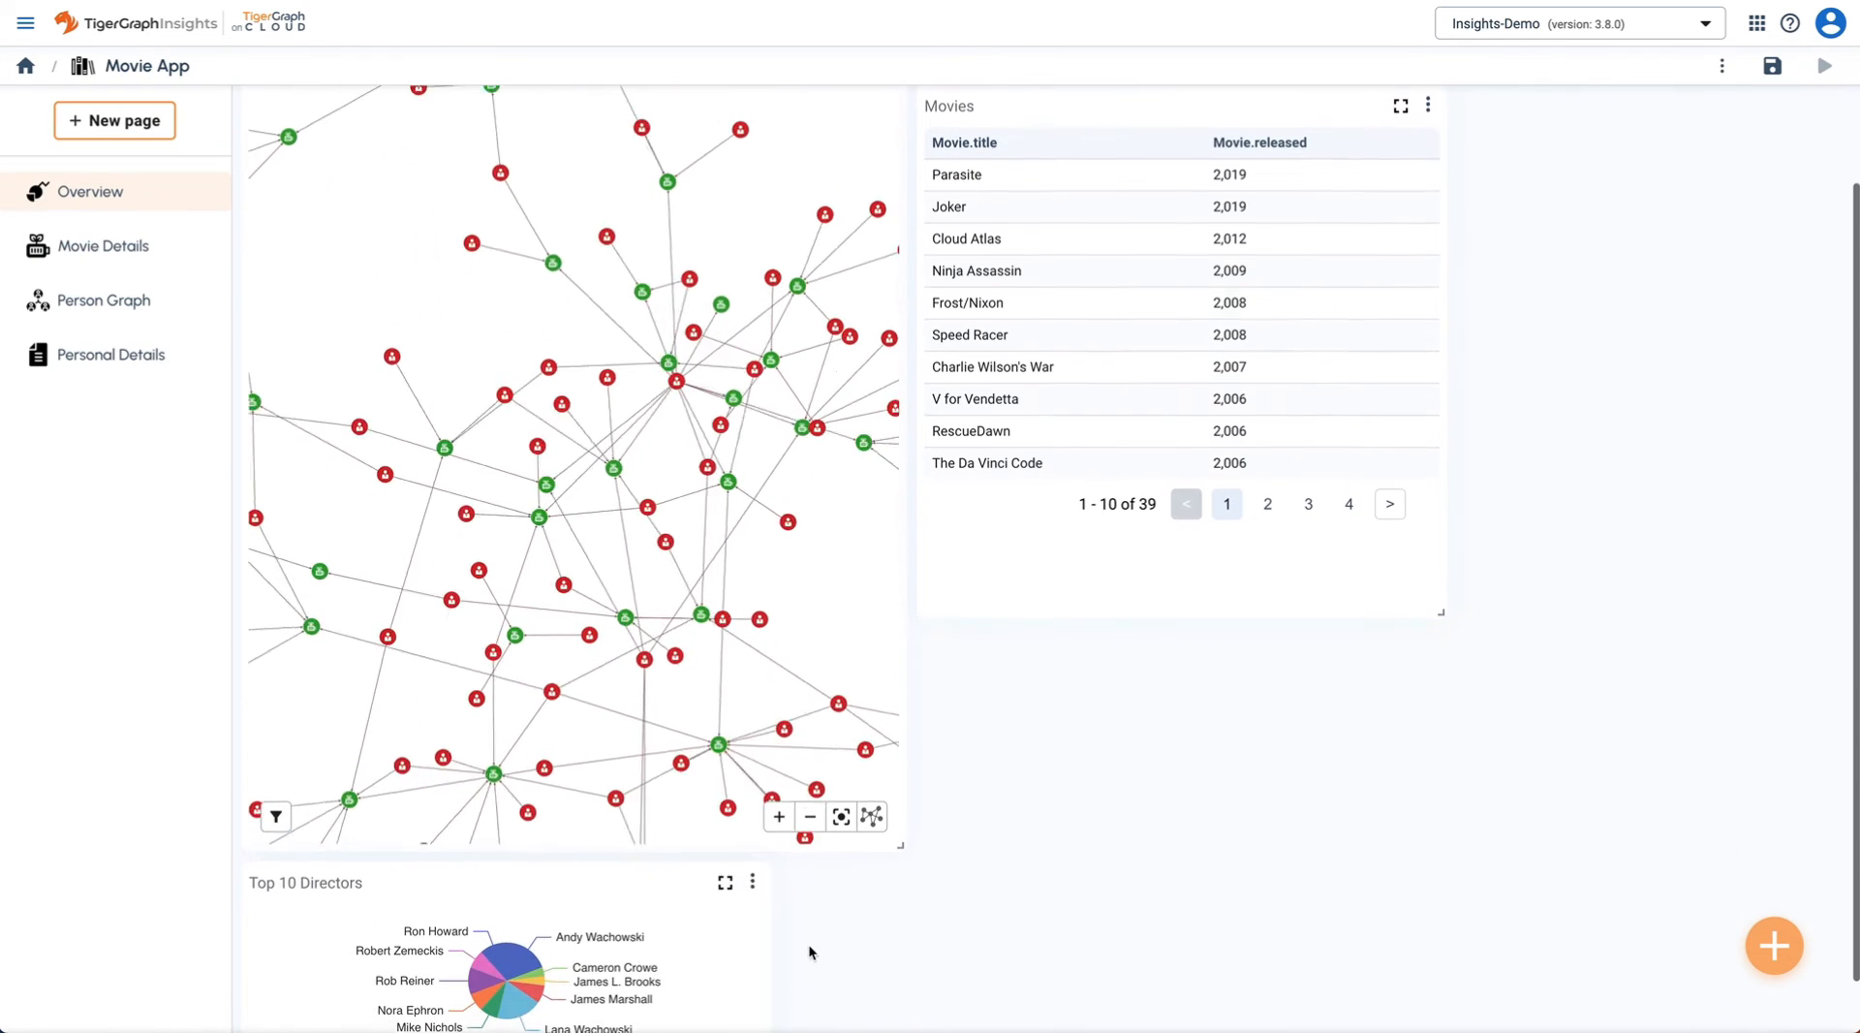
pyautogui.moveTo(510, 877); pyautogui.dragTo(1511, 629)
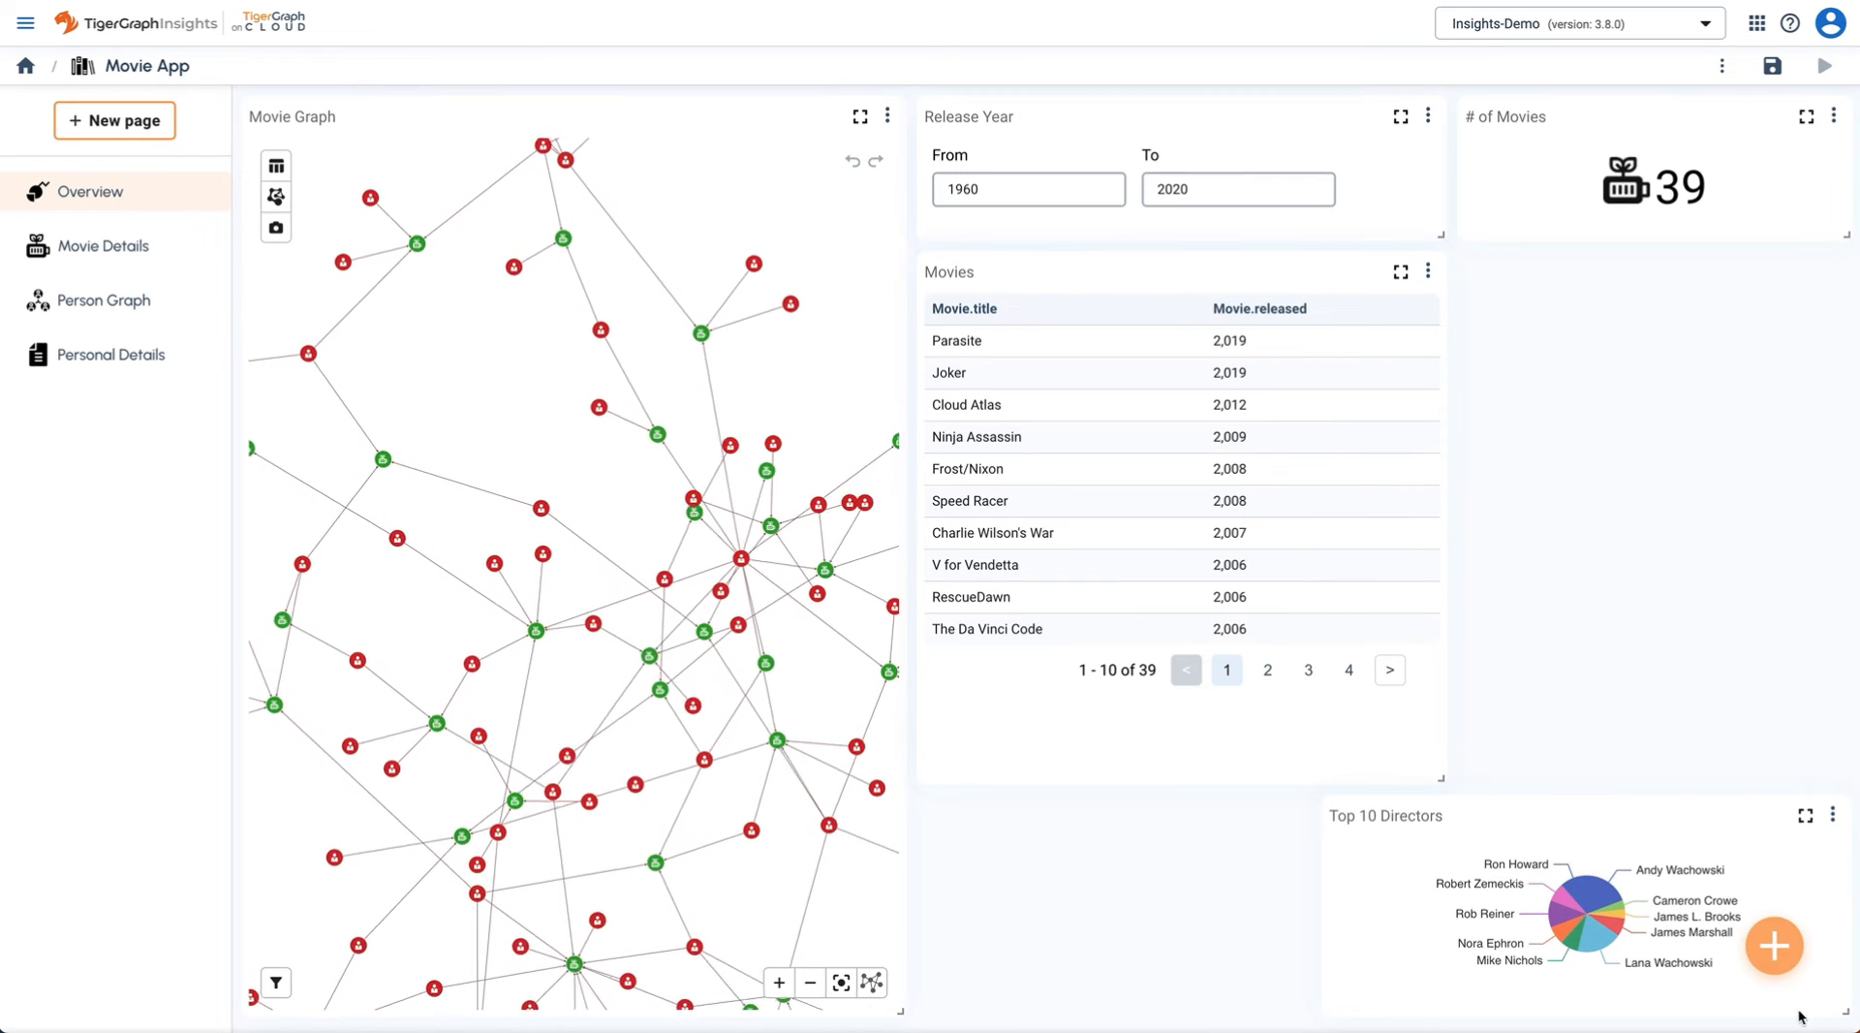
pyautogui.moveTo(1800, 1017); pyautogui.dragTo(1702, 1015)
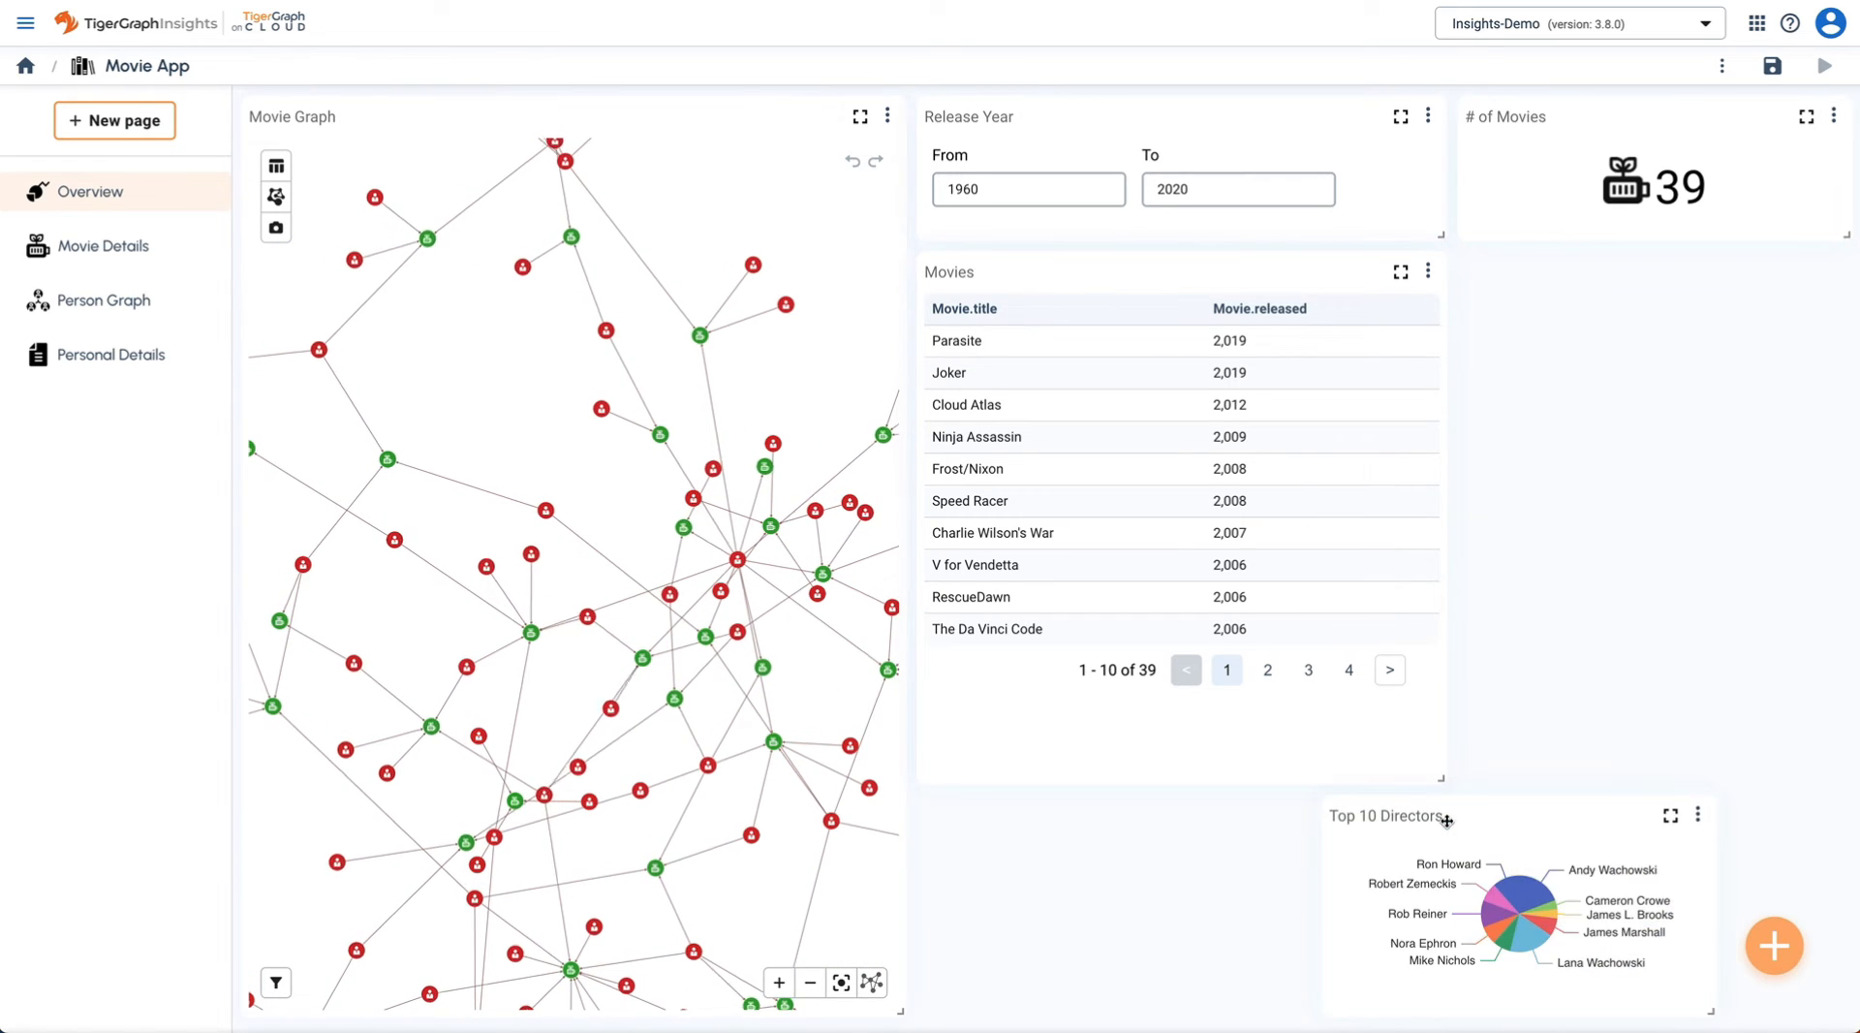
pyautogui.moveTo(1446, 820); pyautogui.dragTo(1585, 297)
pyautogui.moveTo(1844, 481); pyautogui.dragTo(1845, 523)
# - Duplicate the Top 10 Directors chart and rename the copy Top 10 Actors / Actresses
pyautogui.click(1837, 275)
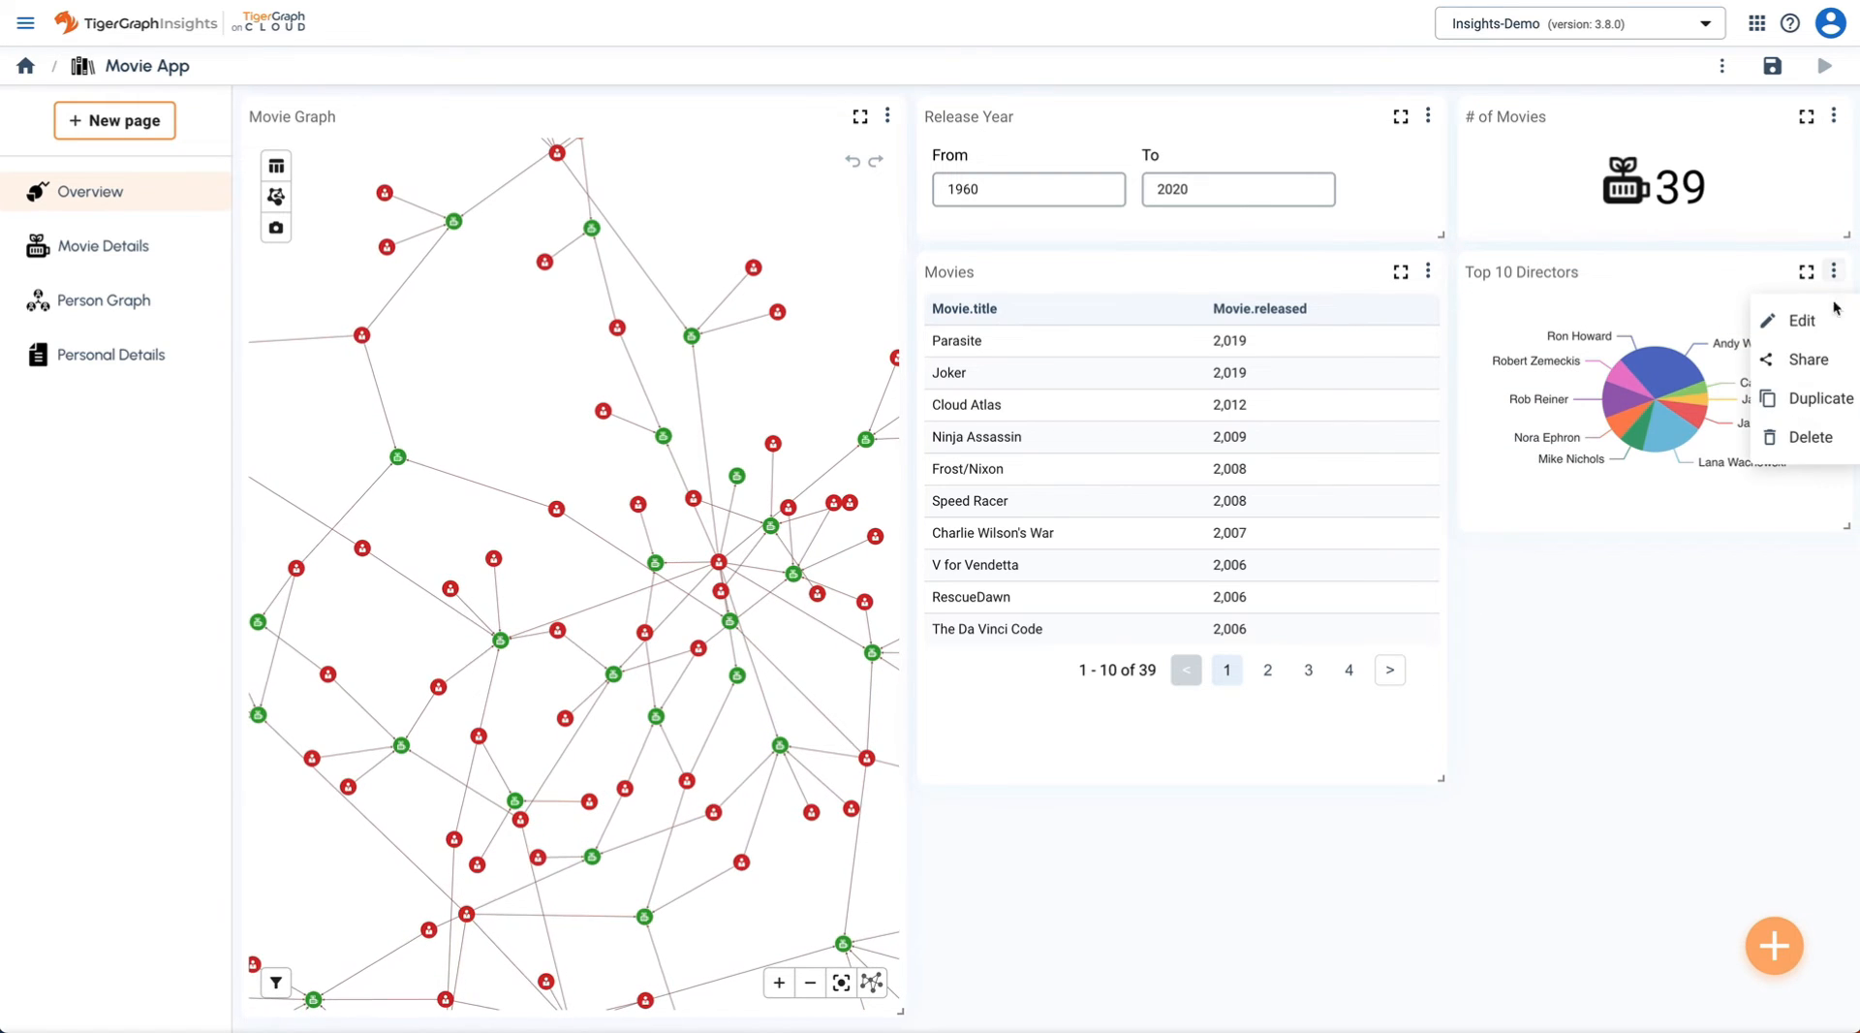
pyautogui.click(1810, 399)
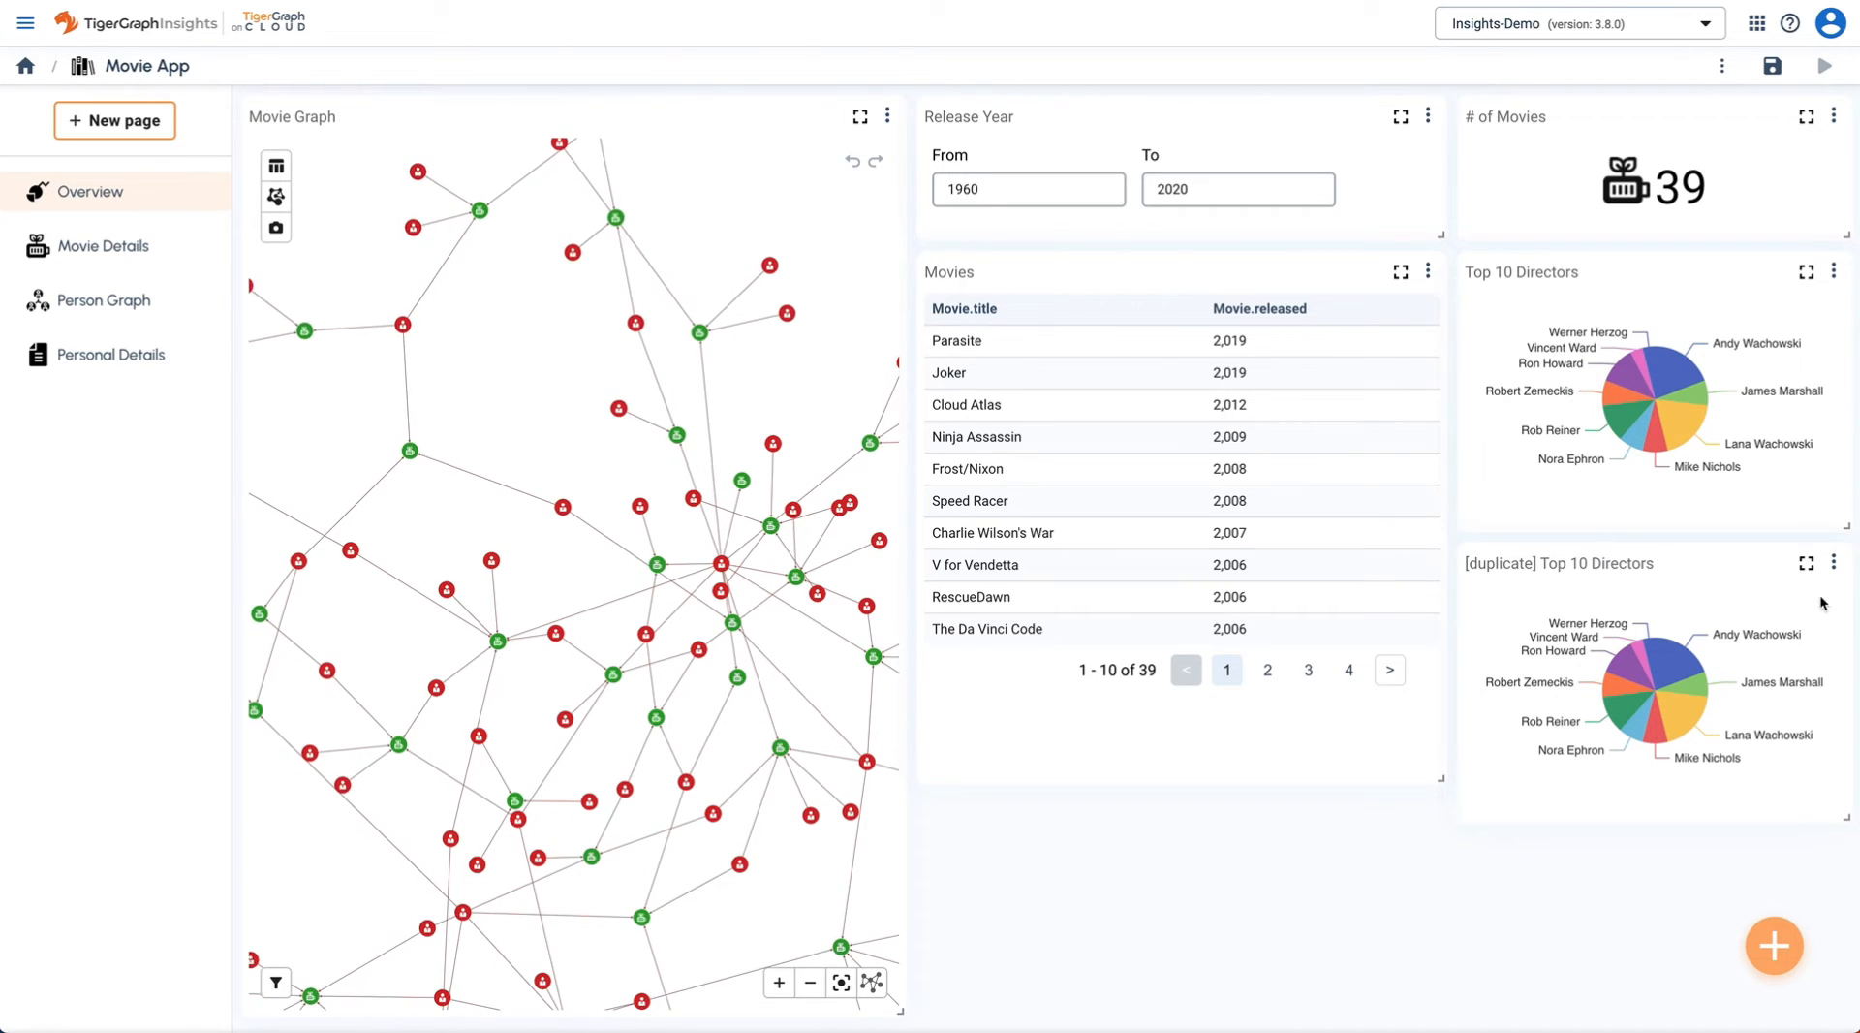
pyautogui.click(1836, 565)
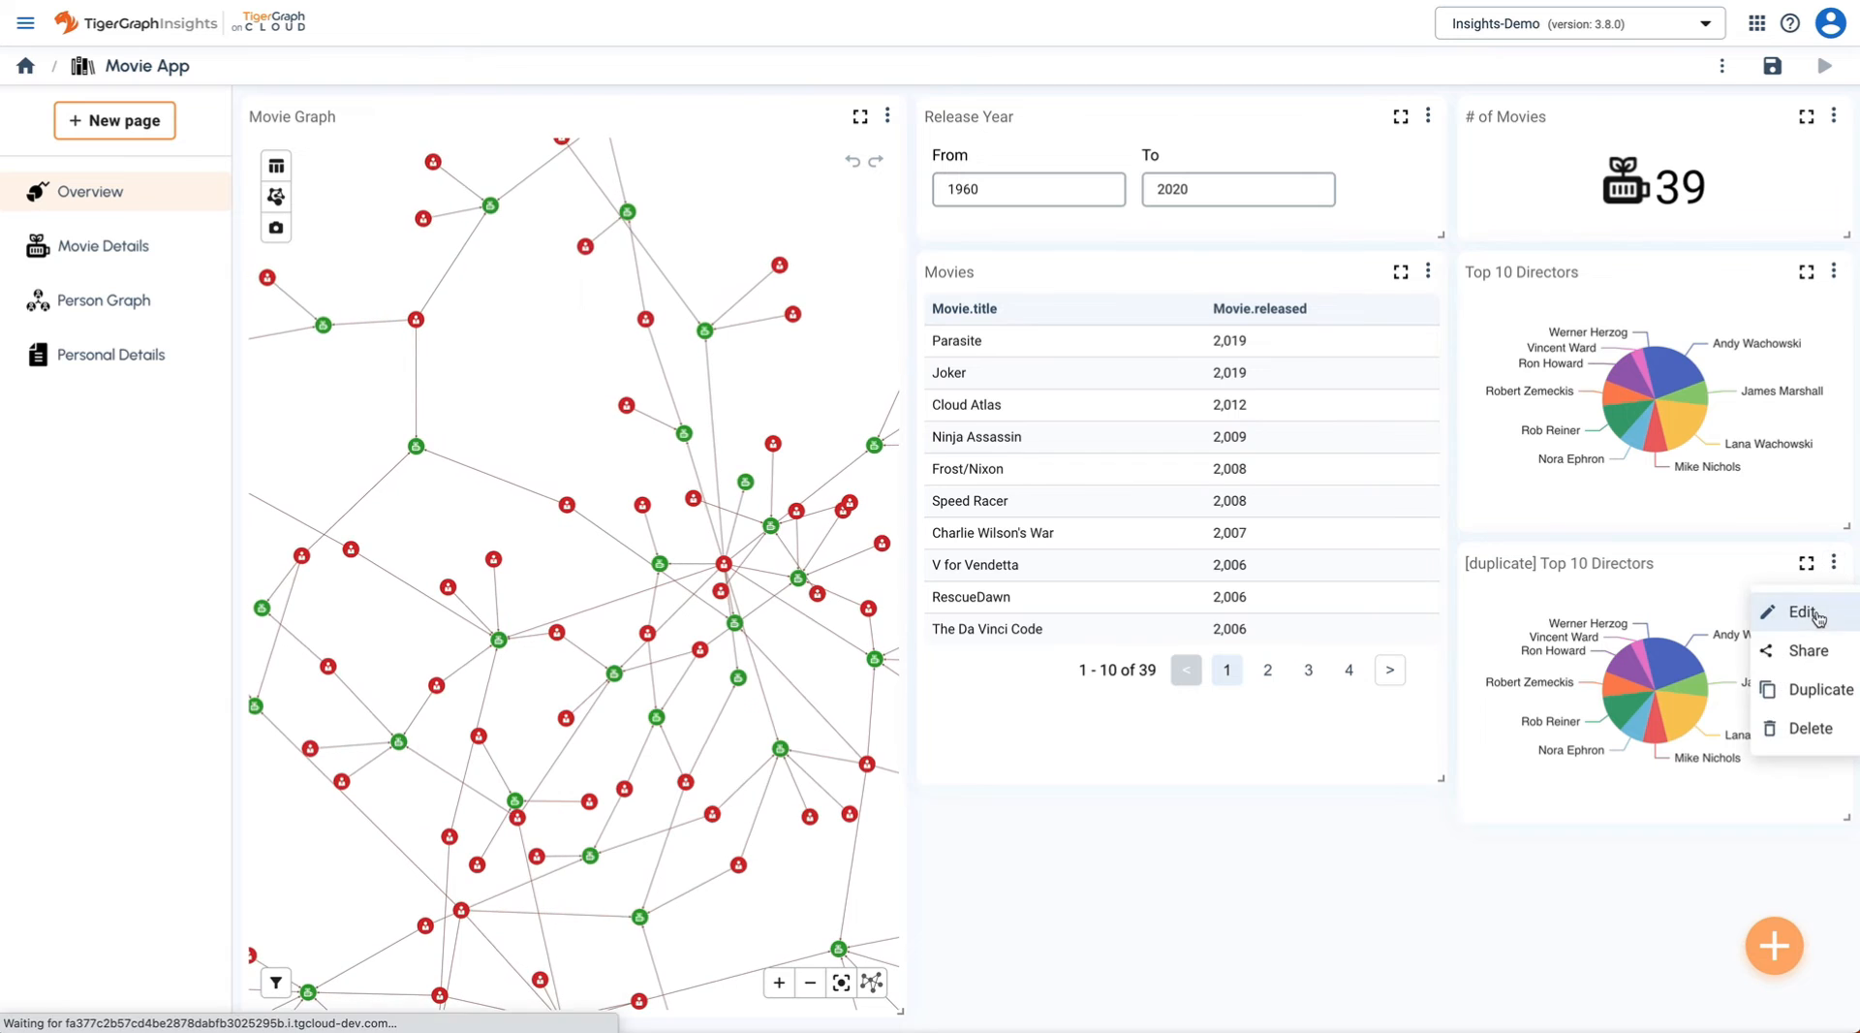
pyautogui.click(1817, 608)
pyautogui.click(1770, 362)
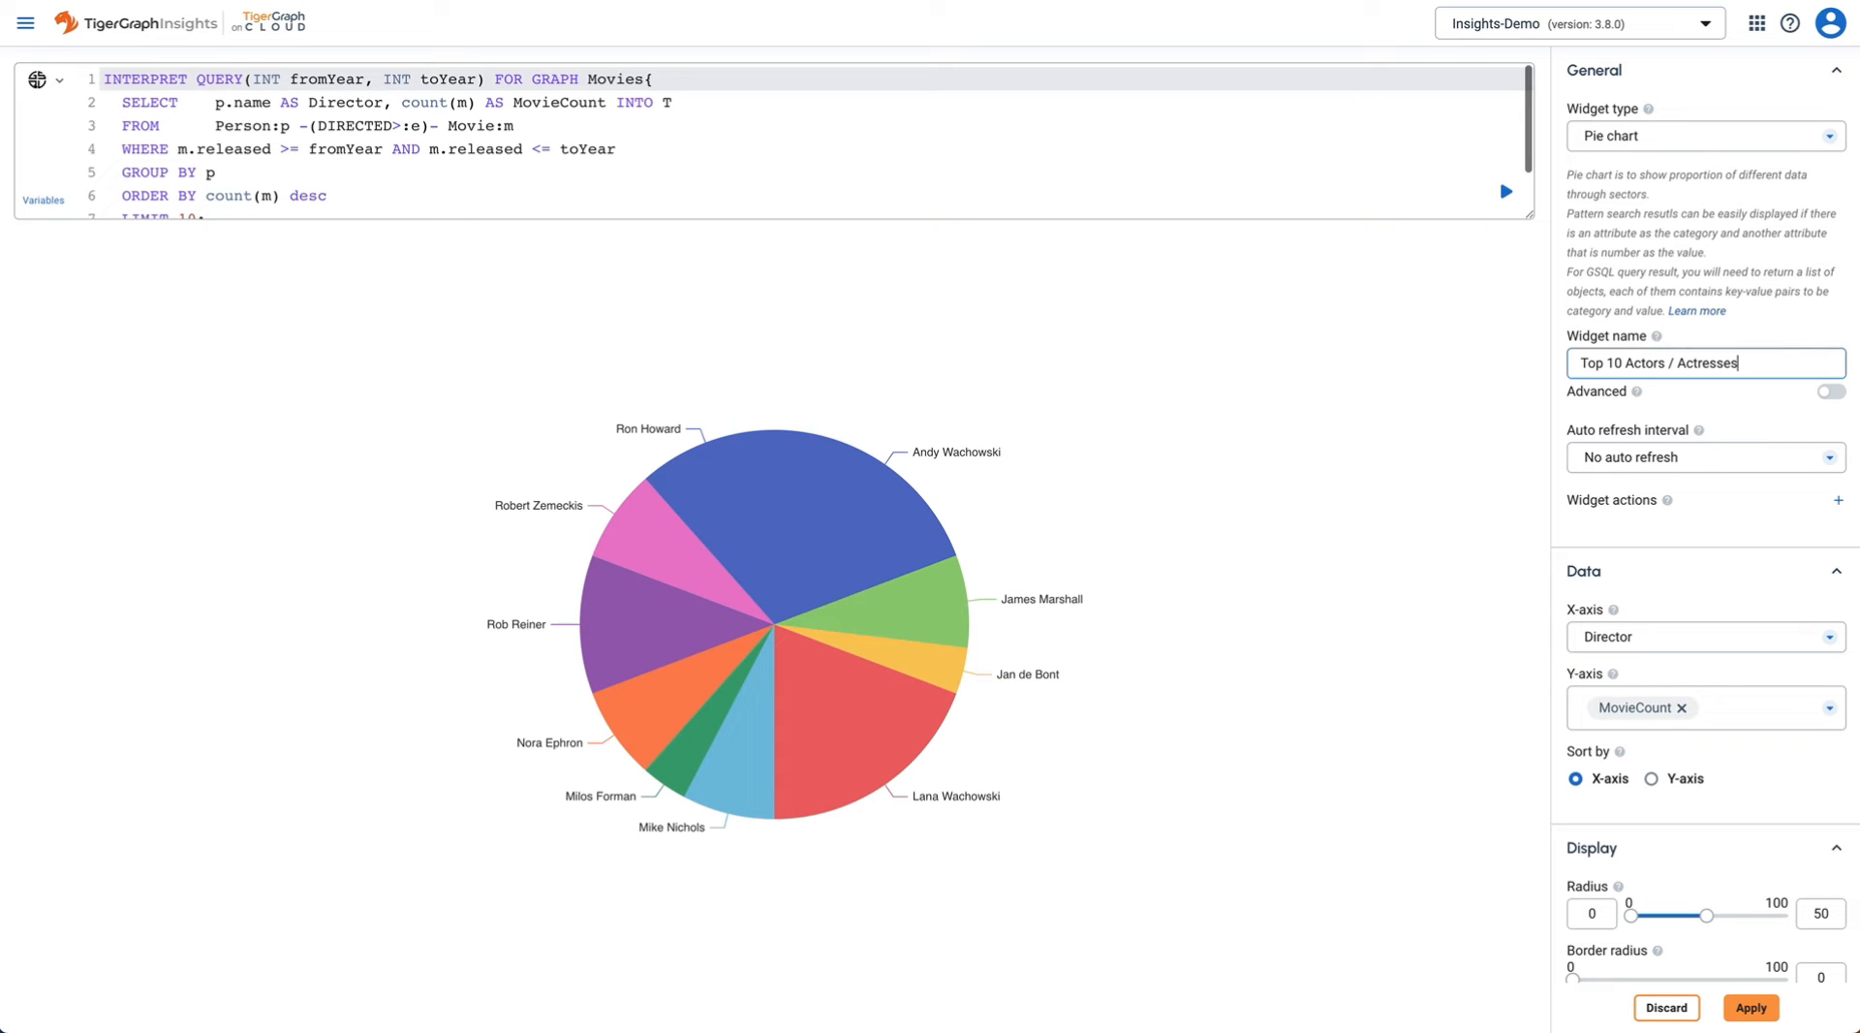
# - Swap the query's DIRECTED edge for acting and alias PersonName, rerun, and label slices by PersonName
pyautogui.doubleClick(368, 126)
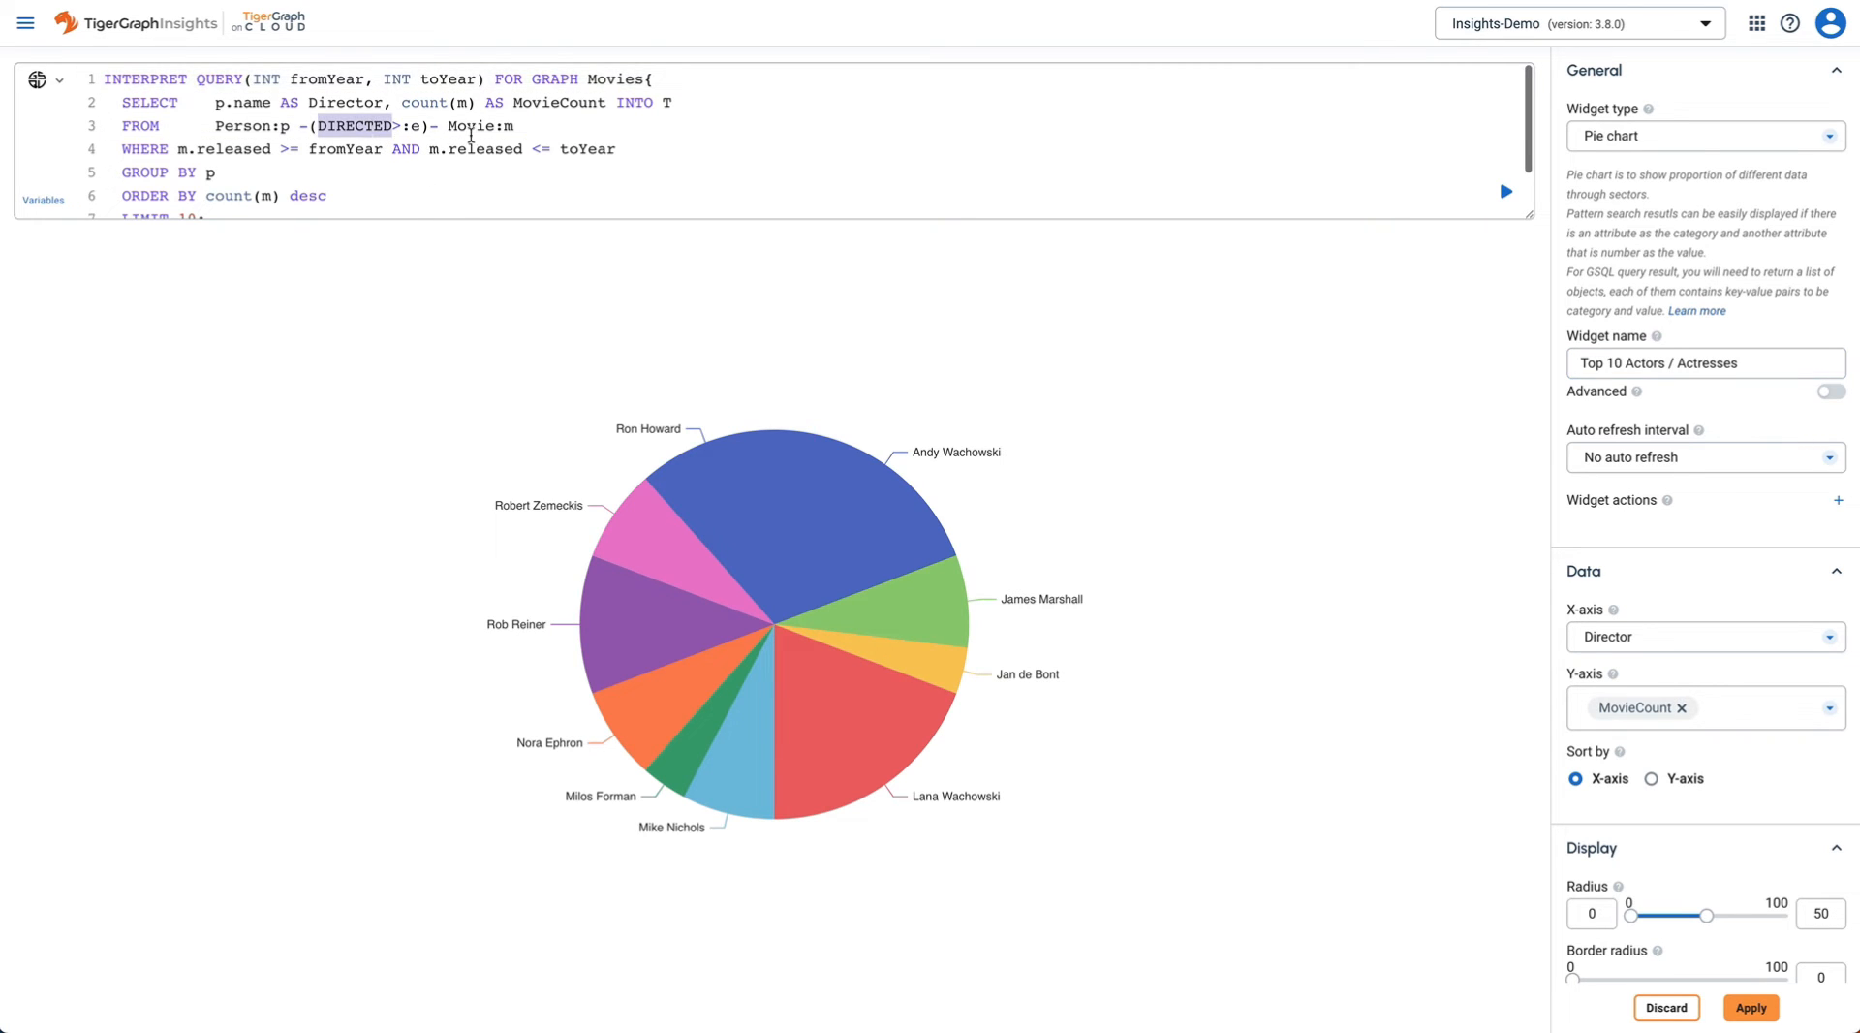
pyautogui.write('Ac')
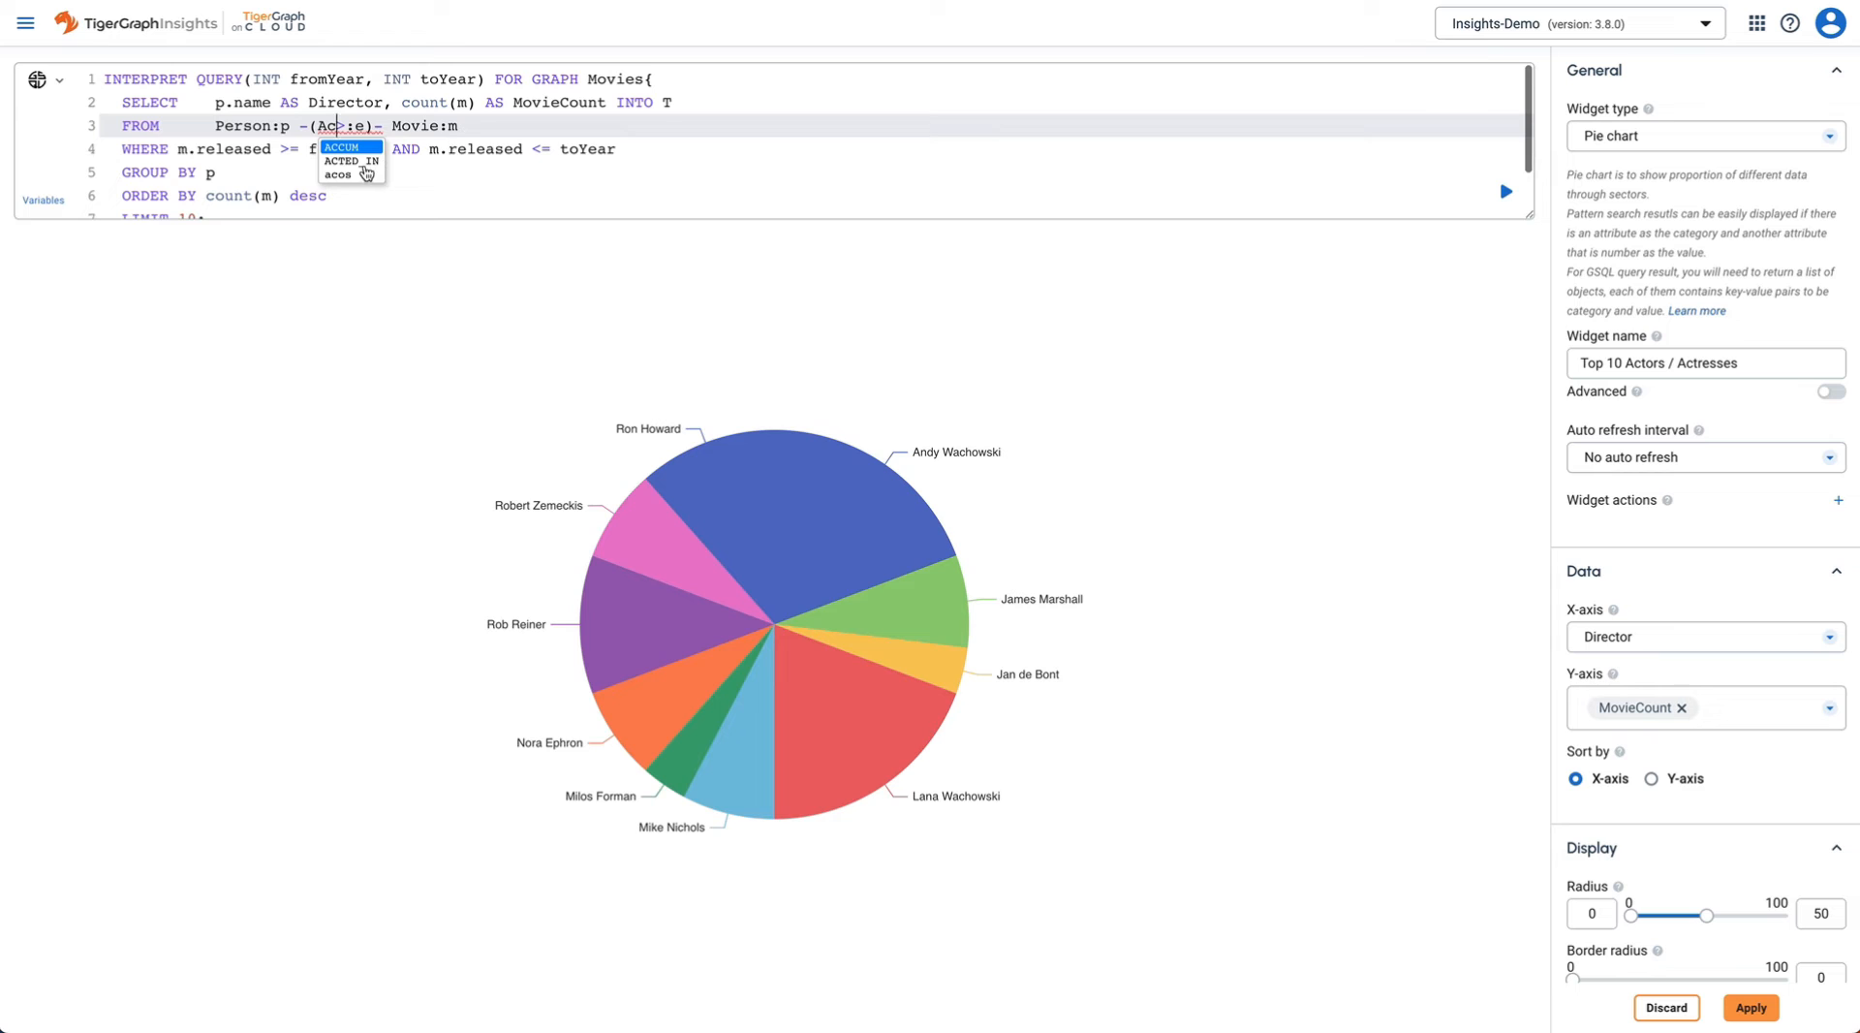
pyautogui.doubleClick(329, 109)
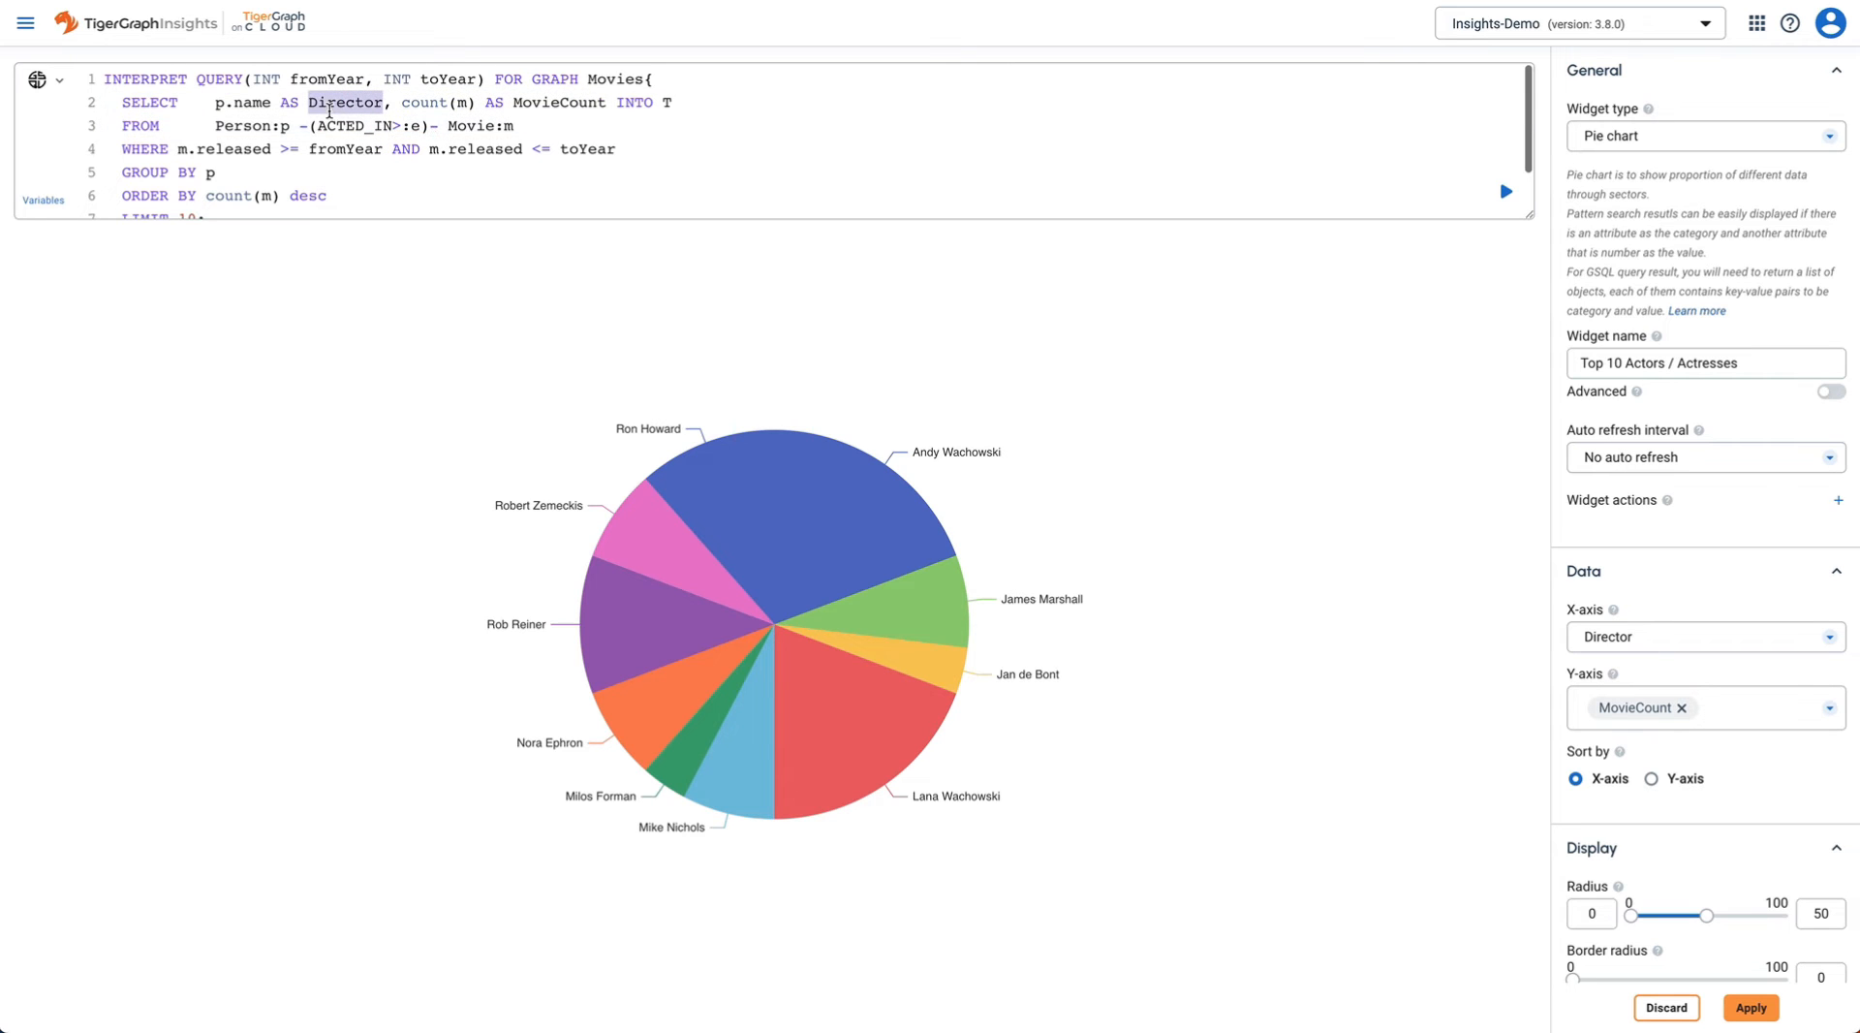
pyautogui.write('P')
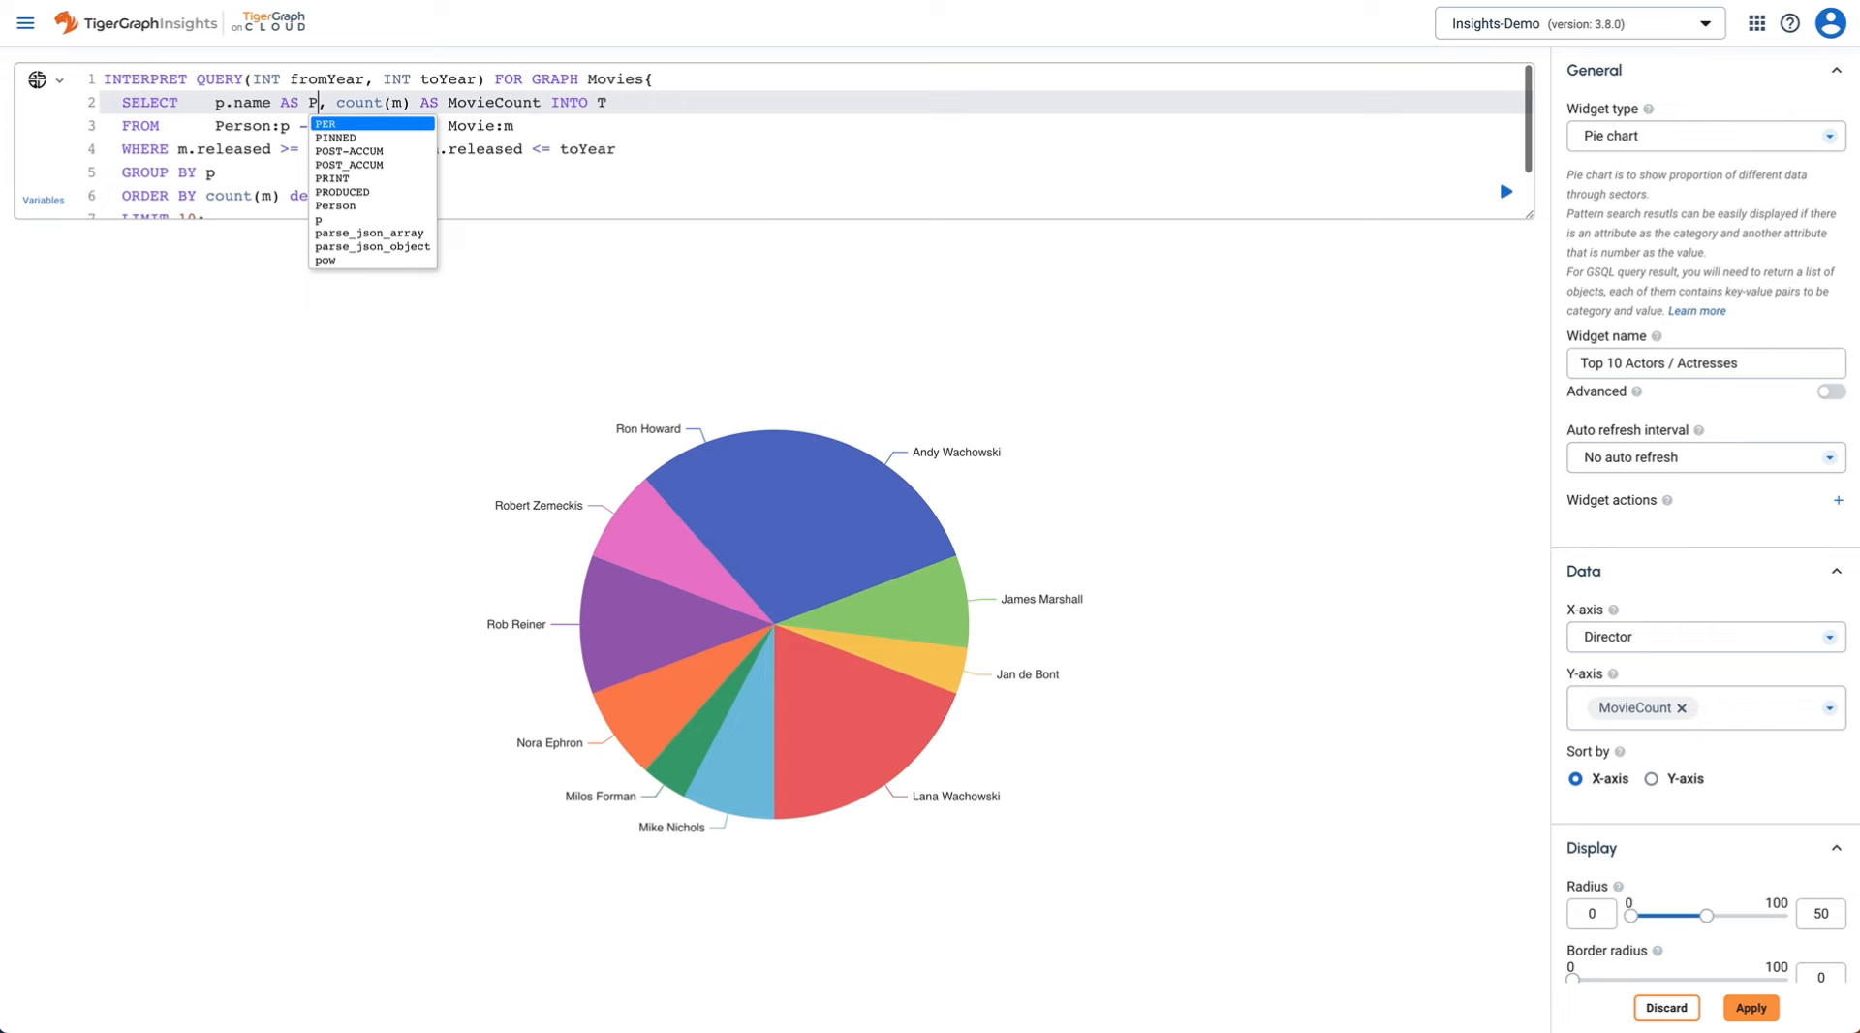
pyautogui.write('ersonName')
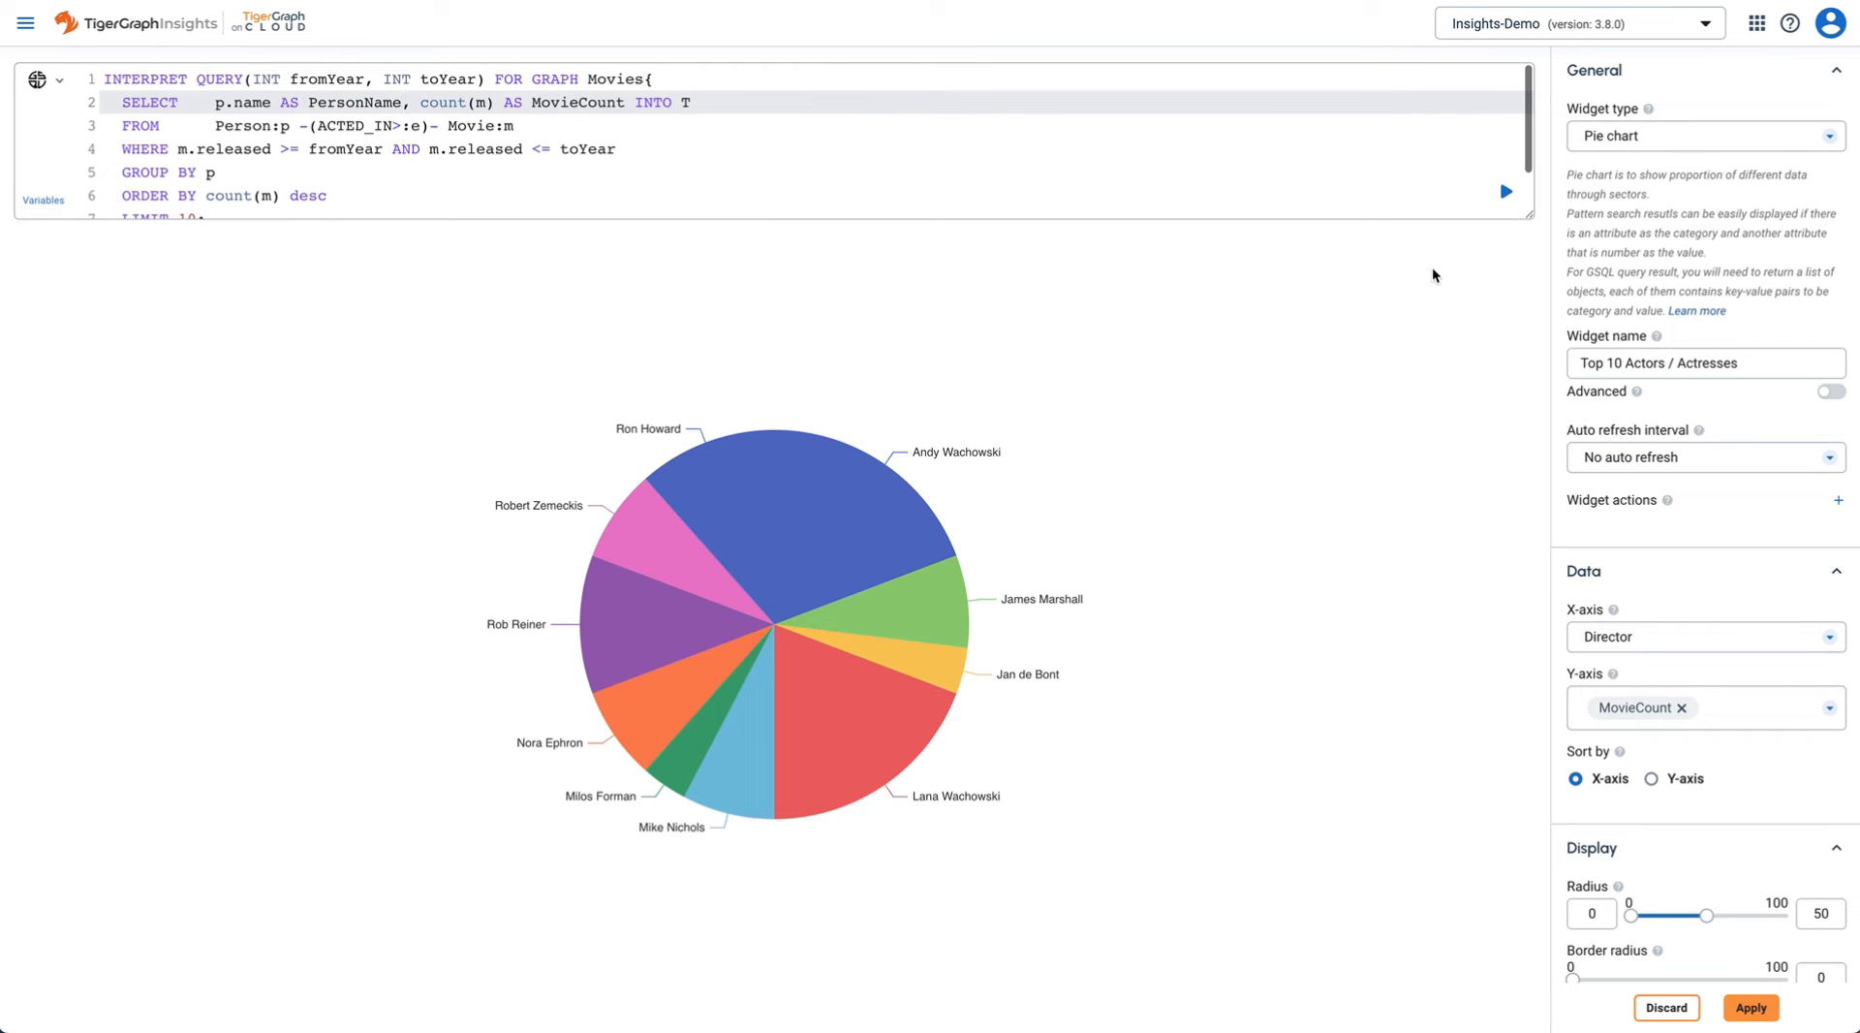
pyautogui.click(1505, 196)
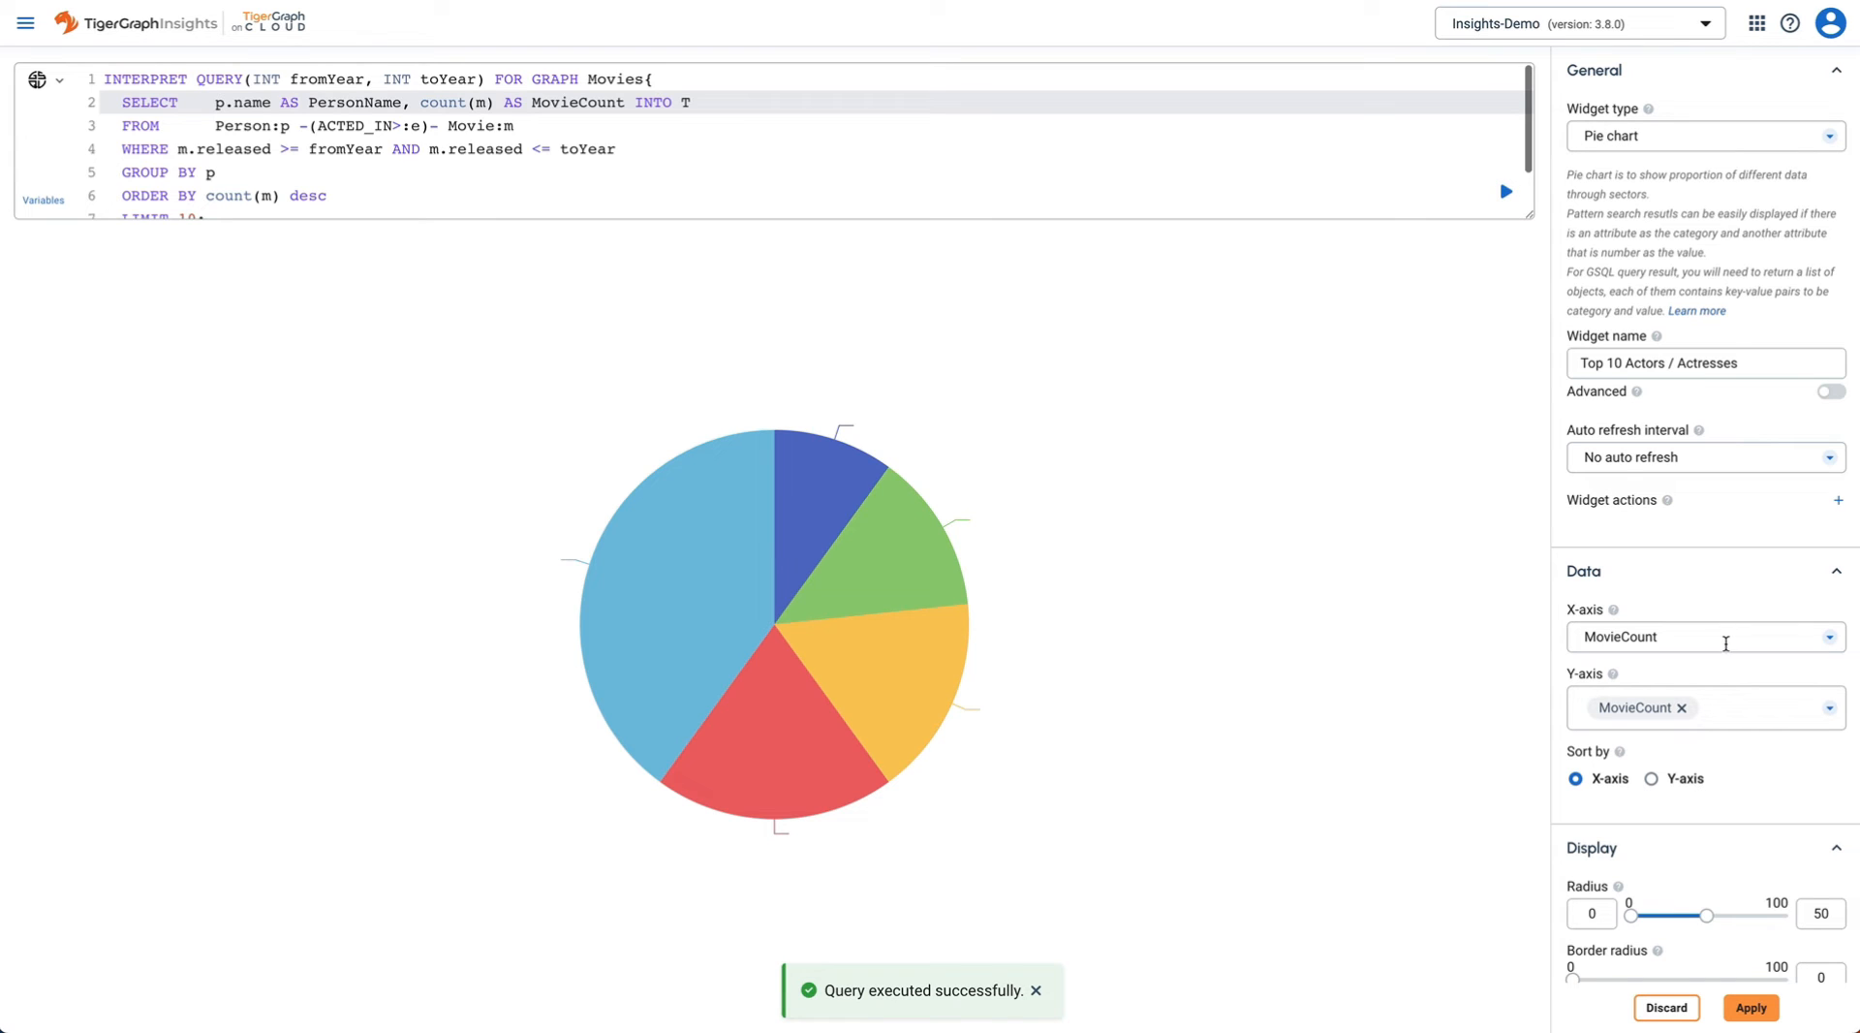
pyautogui.click(1726, 644)
pyautogui.click(1652, 717)
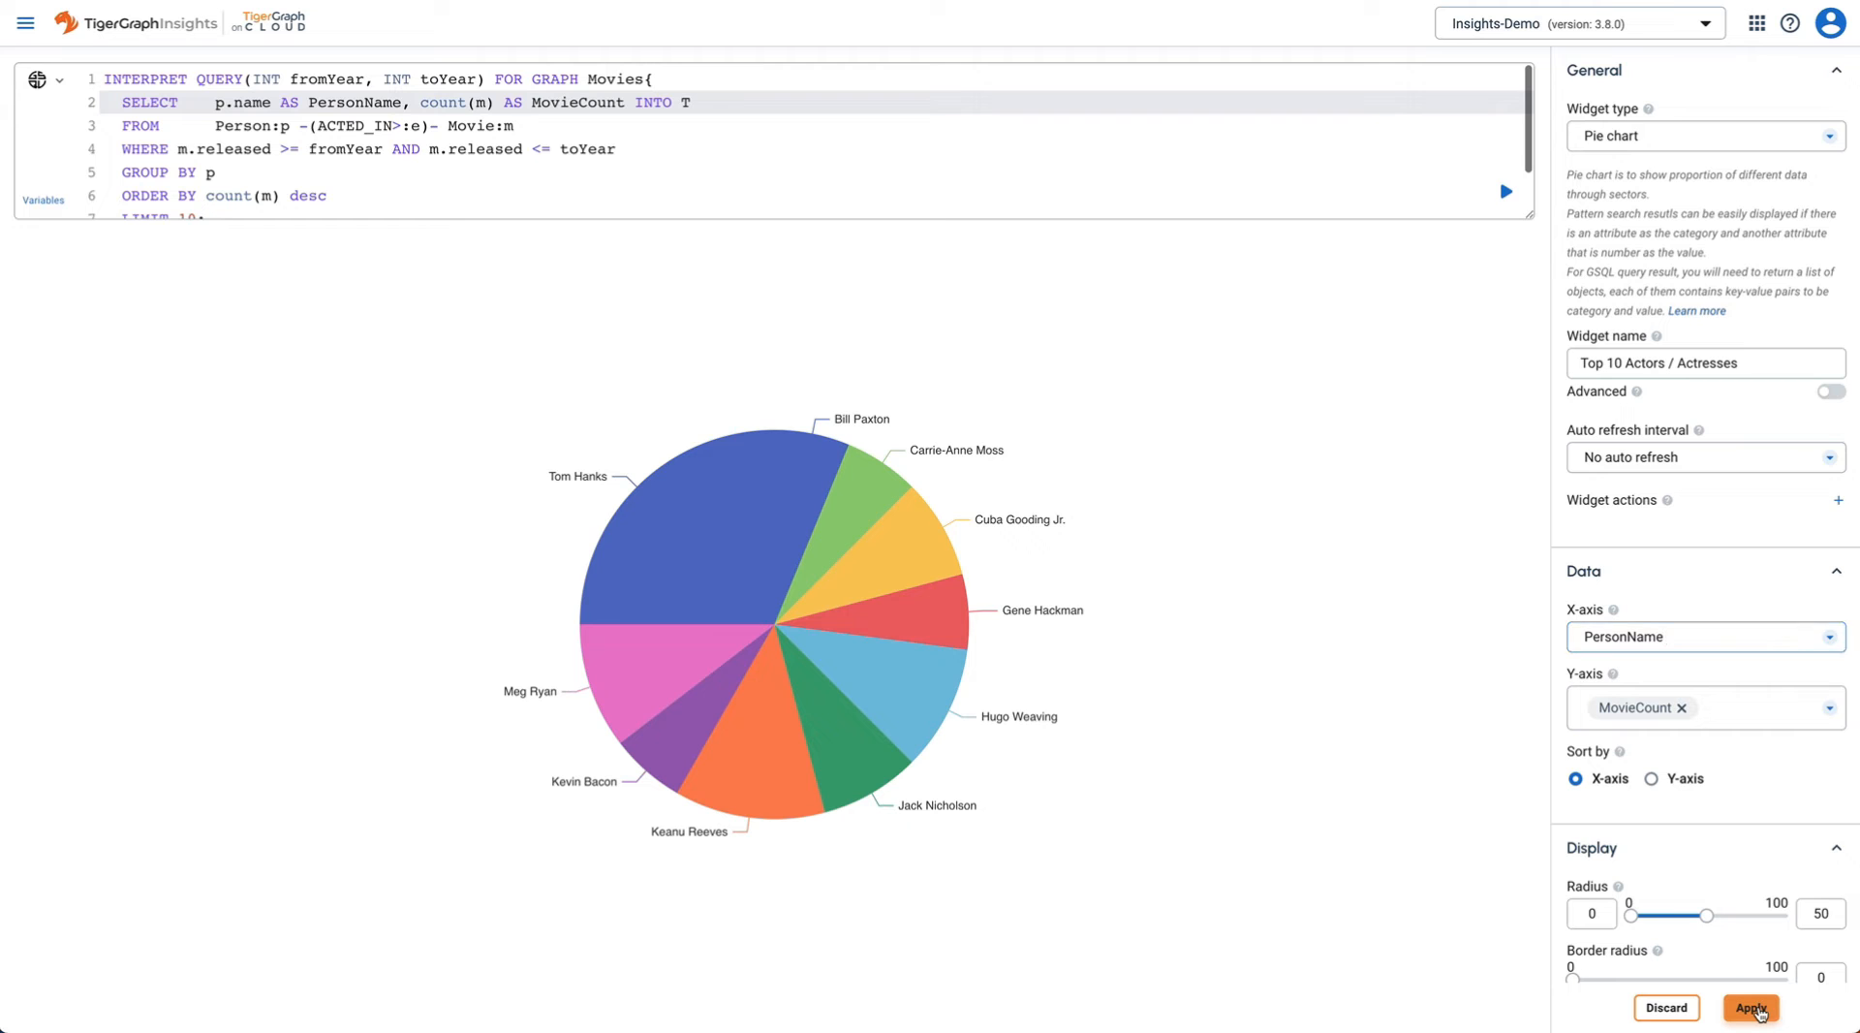
pyautogui.click(1752, 1007)
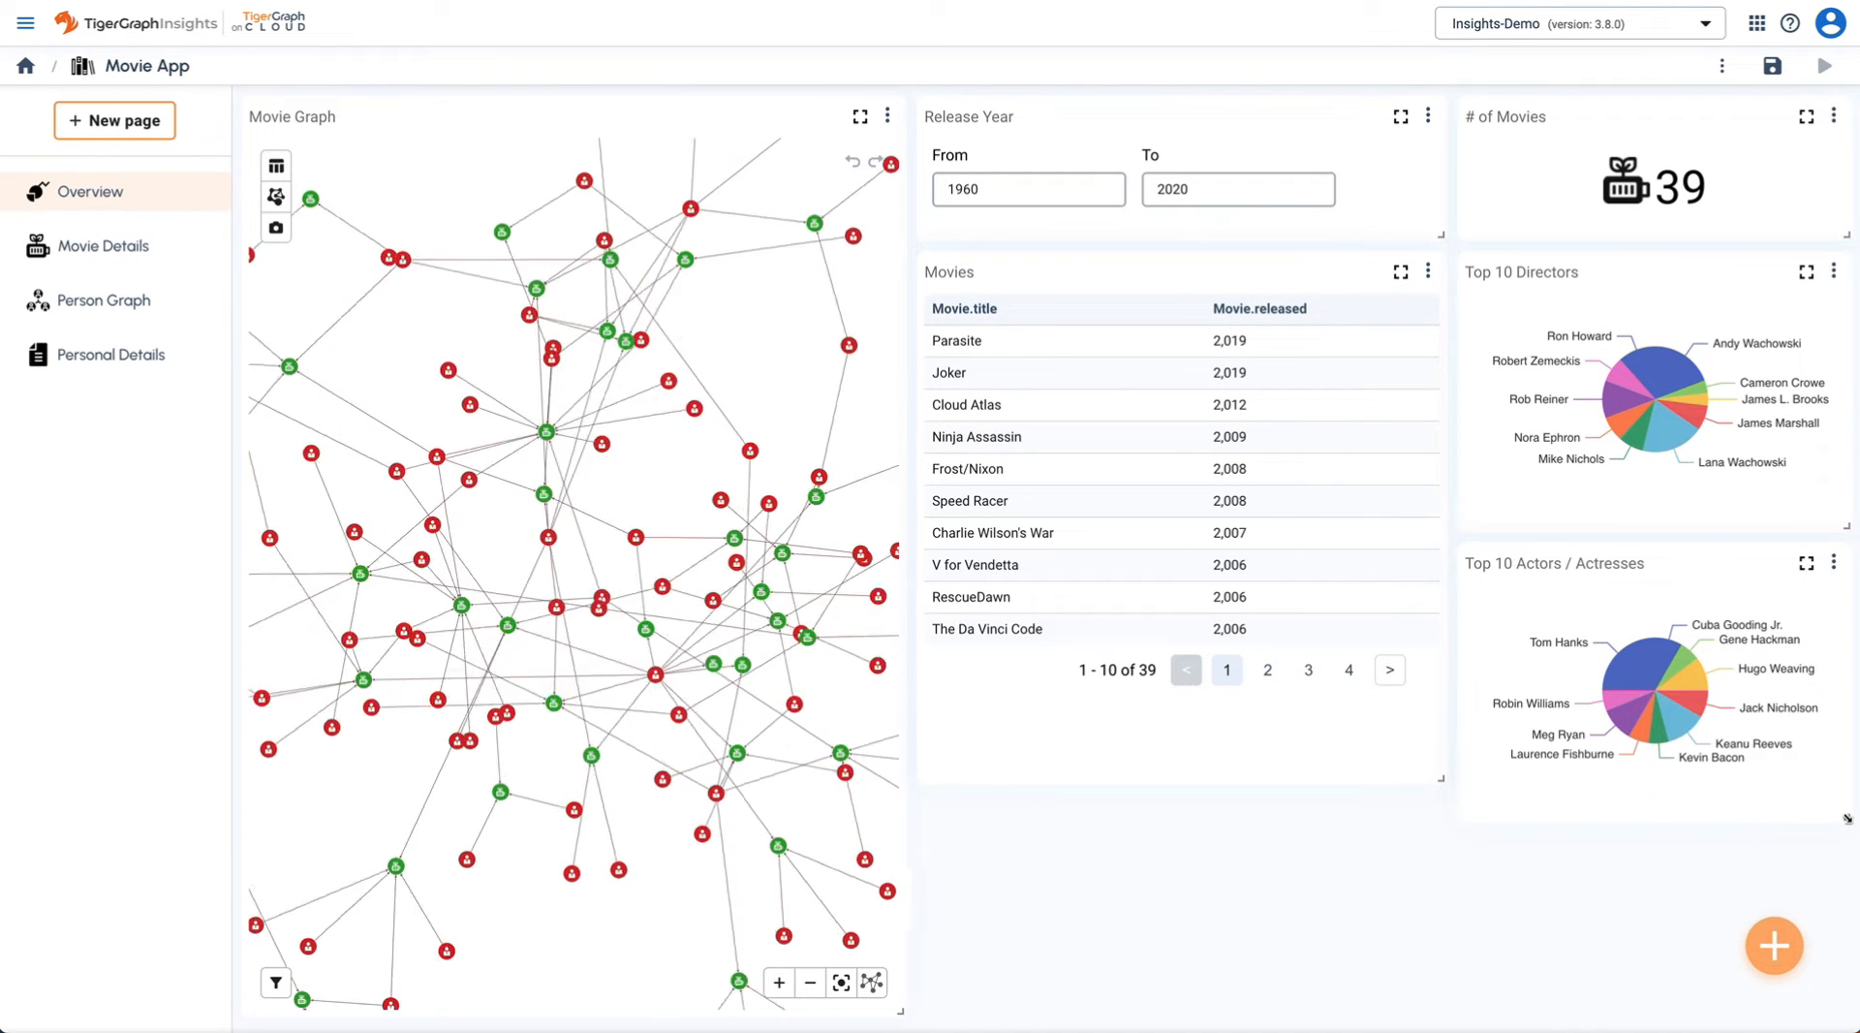
# - Shrink the actors chart and add a Release Trend line chart from a movies-per-year GSQL query
pyautogui.moveTo(1848, 831); pyautogui.dragTo(1841, 787)
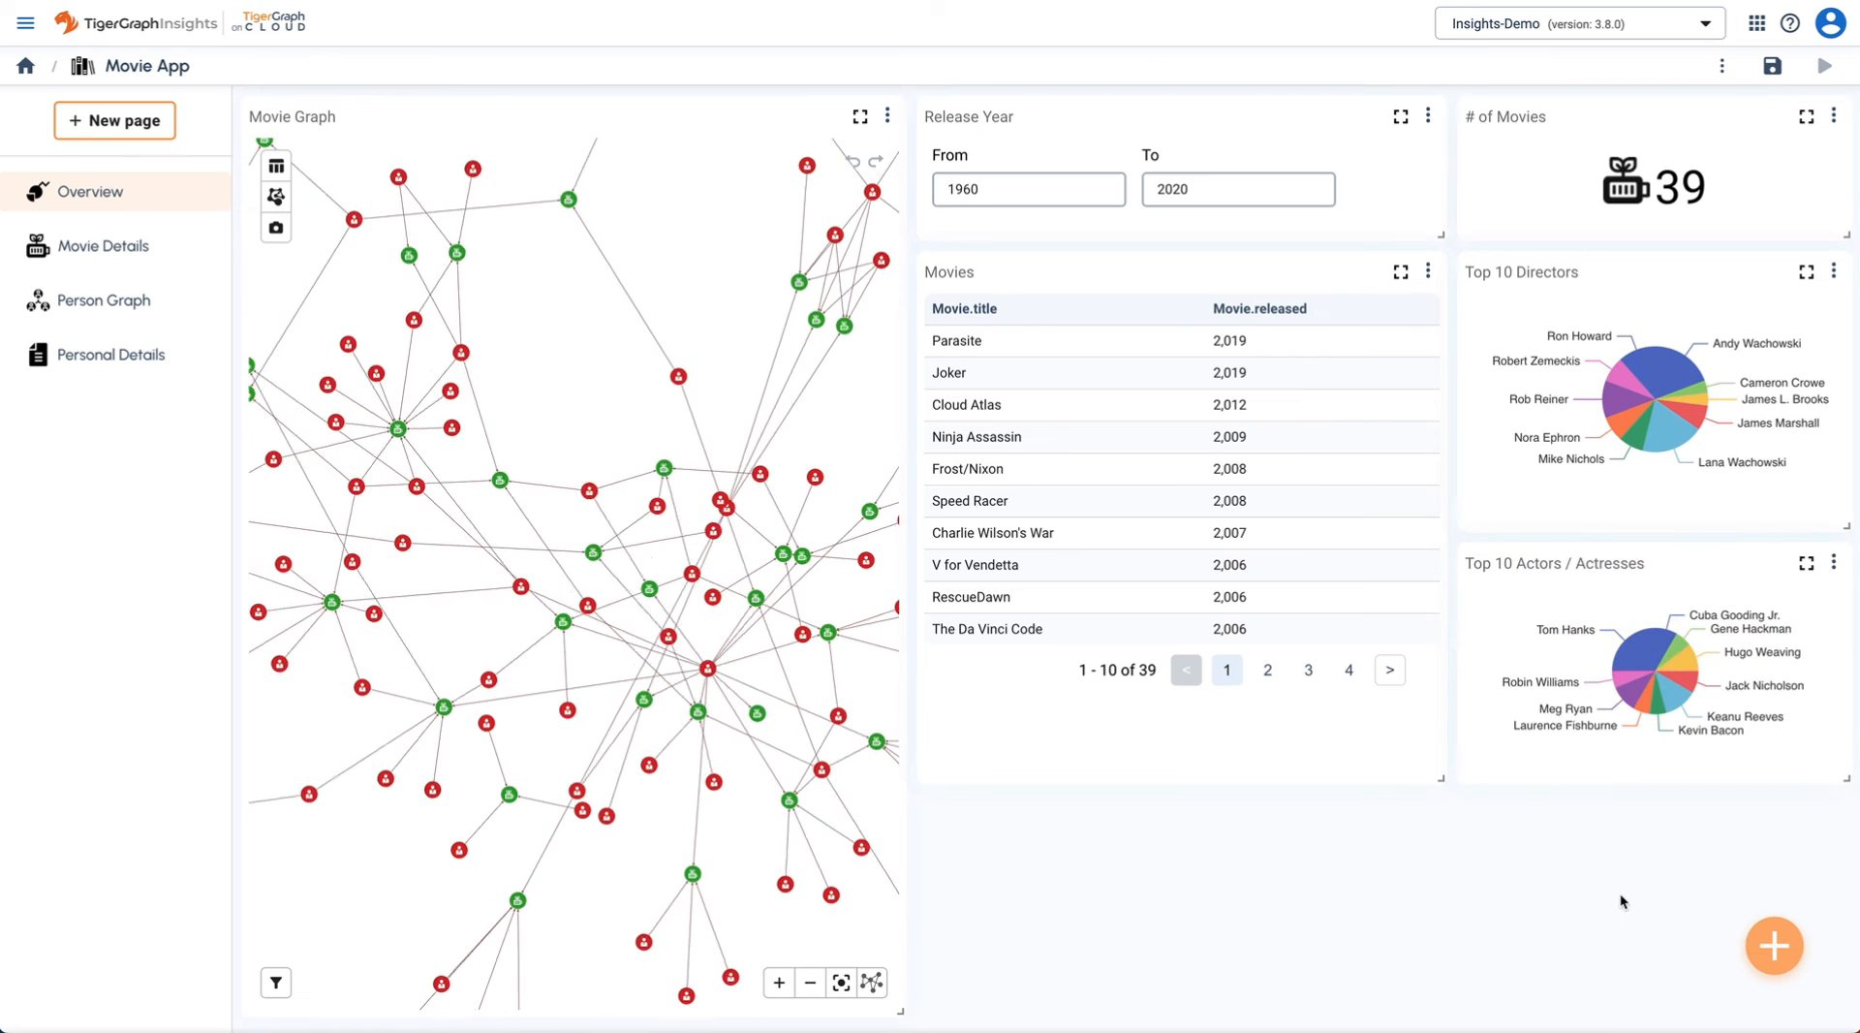
pyautogui.click(1774, 945)
pyautogui.click(1585, 683)
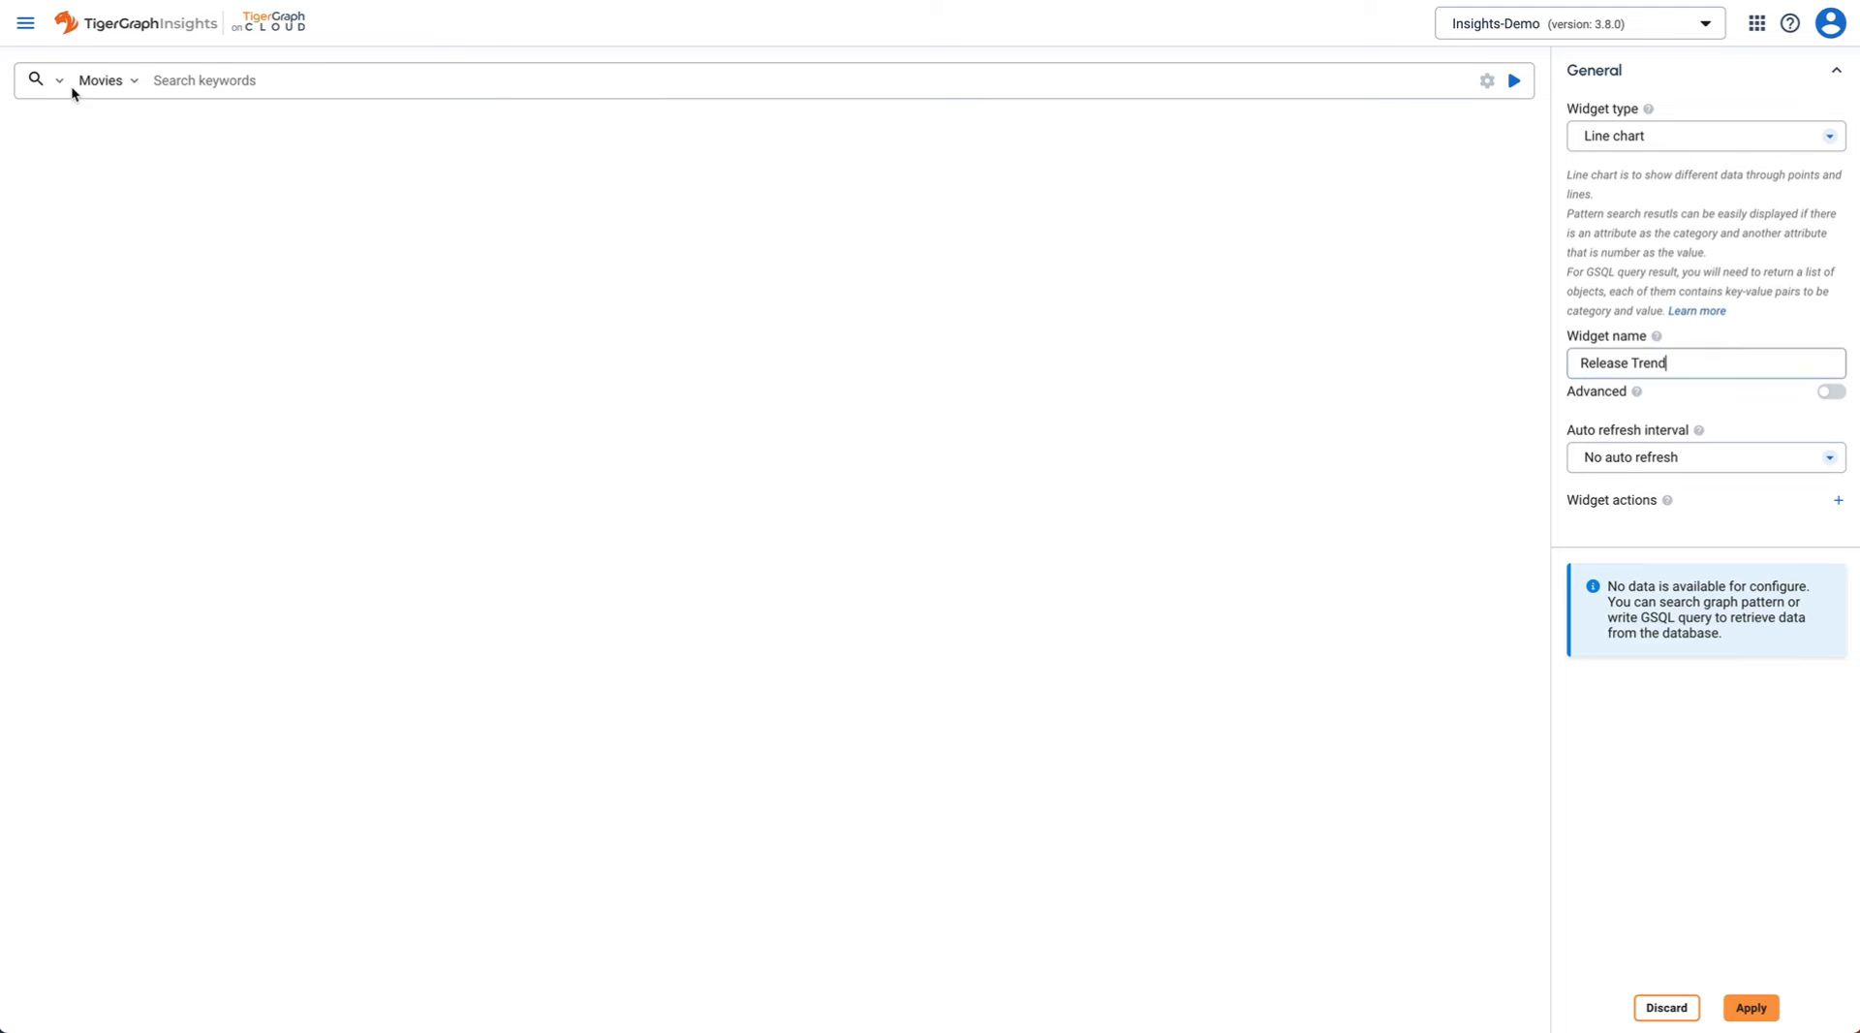
pyautogui.click(73, 171)
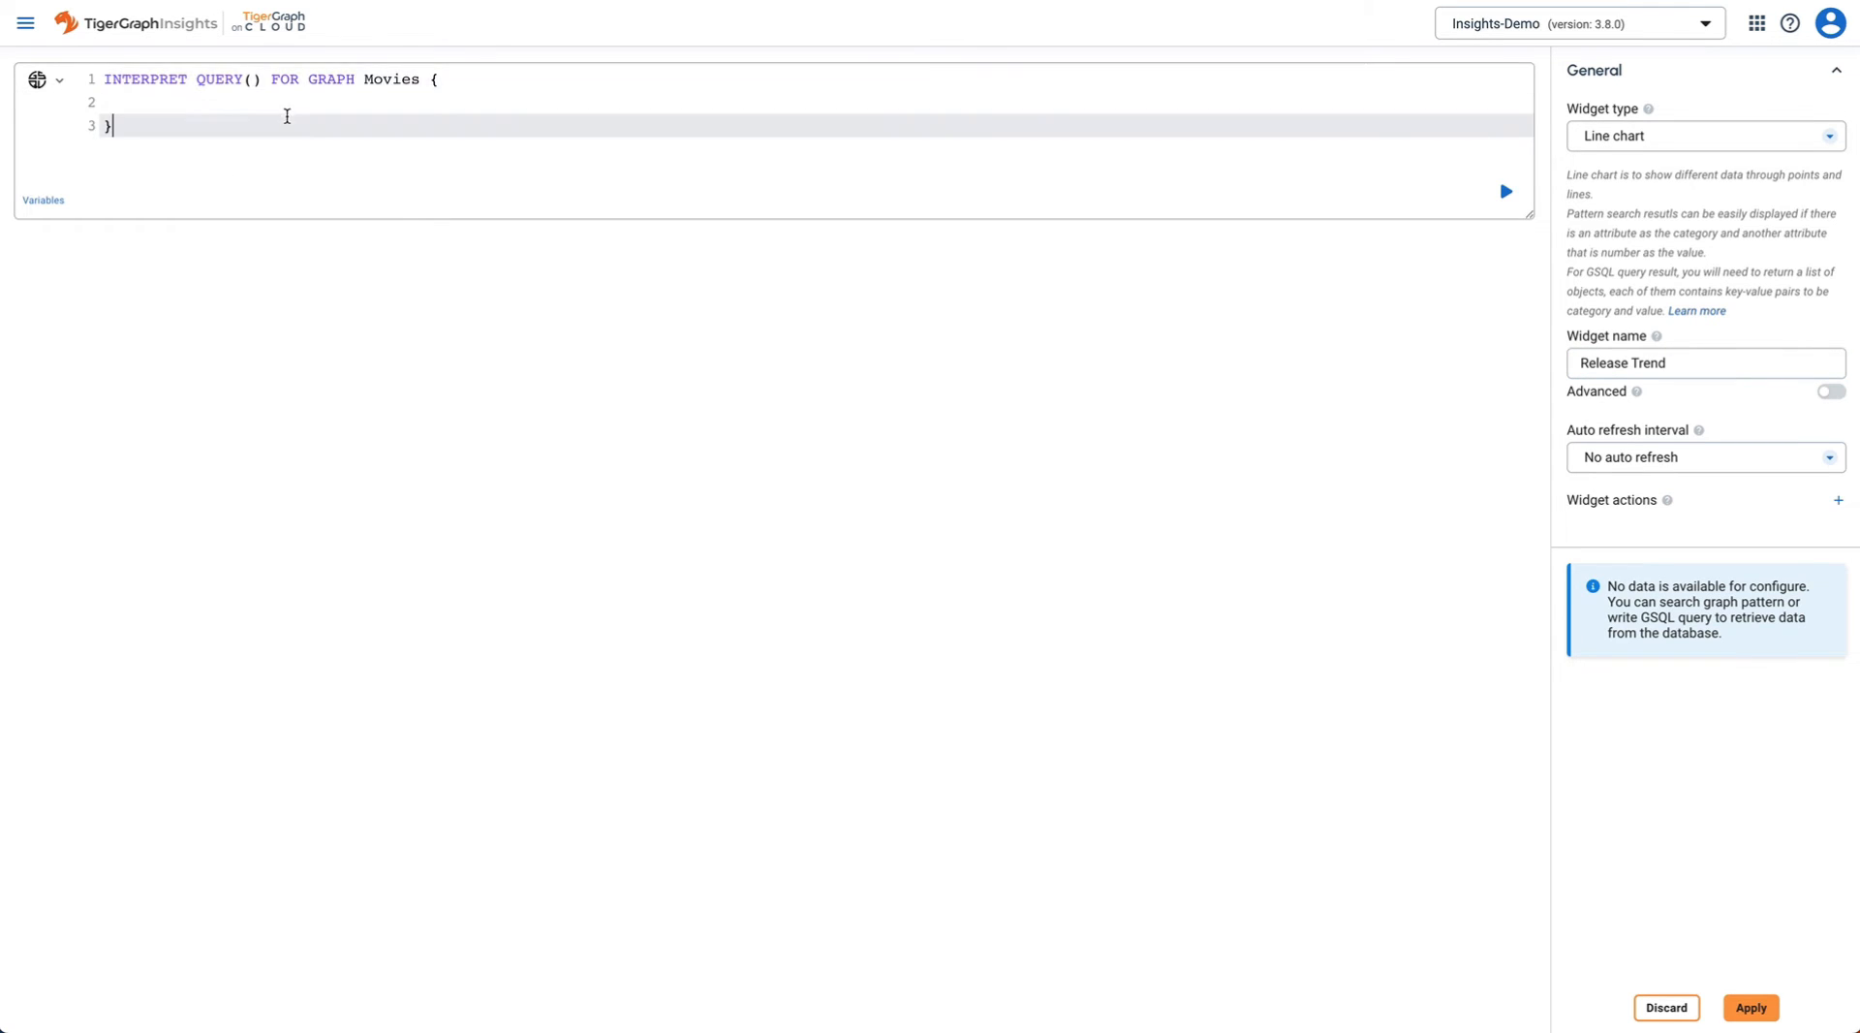
pyautogui.hotkey('ctrl', 'a')
pyautogui.write('INTERPRET QUERY(INT fromYear, INT toYear) FOR GRAPH Movies SYNTAX v2 {   SELECT    m.released, count(DISTINCT m) as totalCount INTO T   FROM      Movie:m   WHERE m.released >= fromYear and m.released <= toYear   GROUP BY m.released;   PRINT T; }')
pyautogui.click(1507, 197)
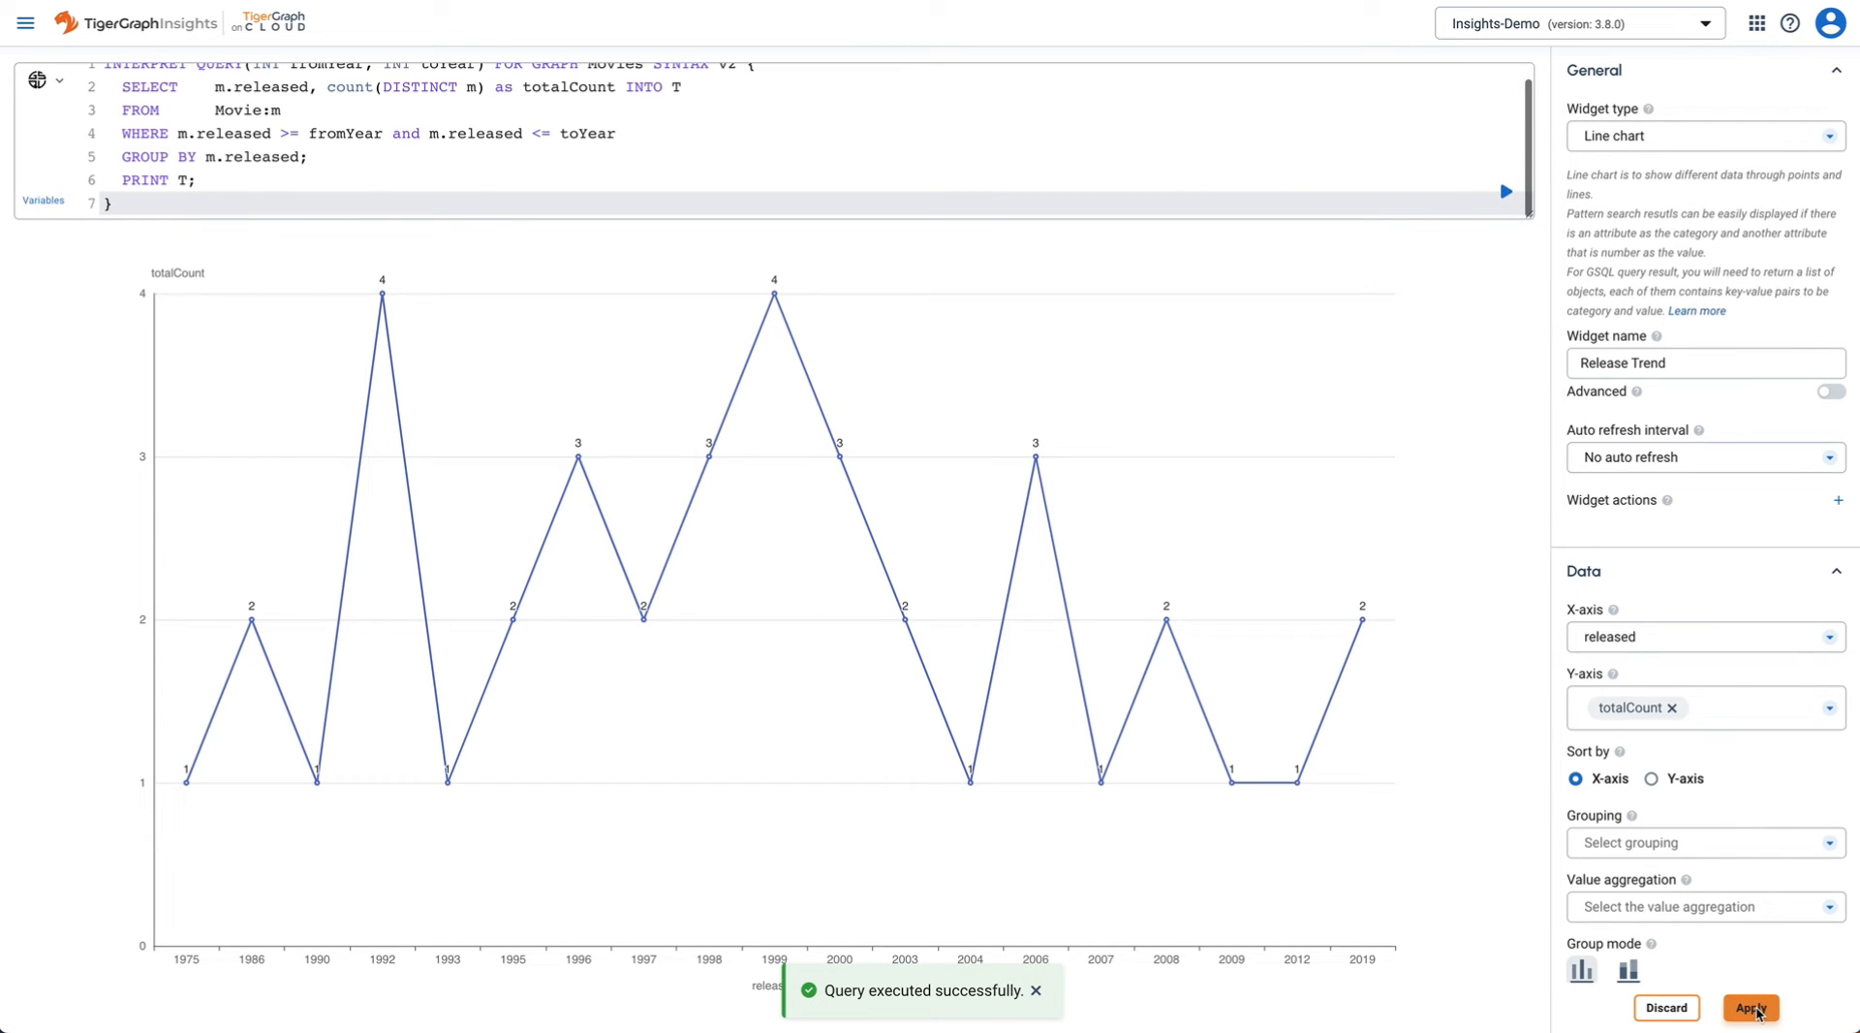
pyautogui.click(1751, 1008)
pyautogui.scroll(-3, 1323, 928)
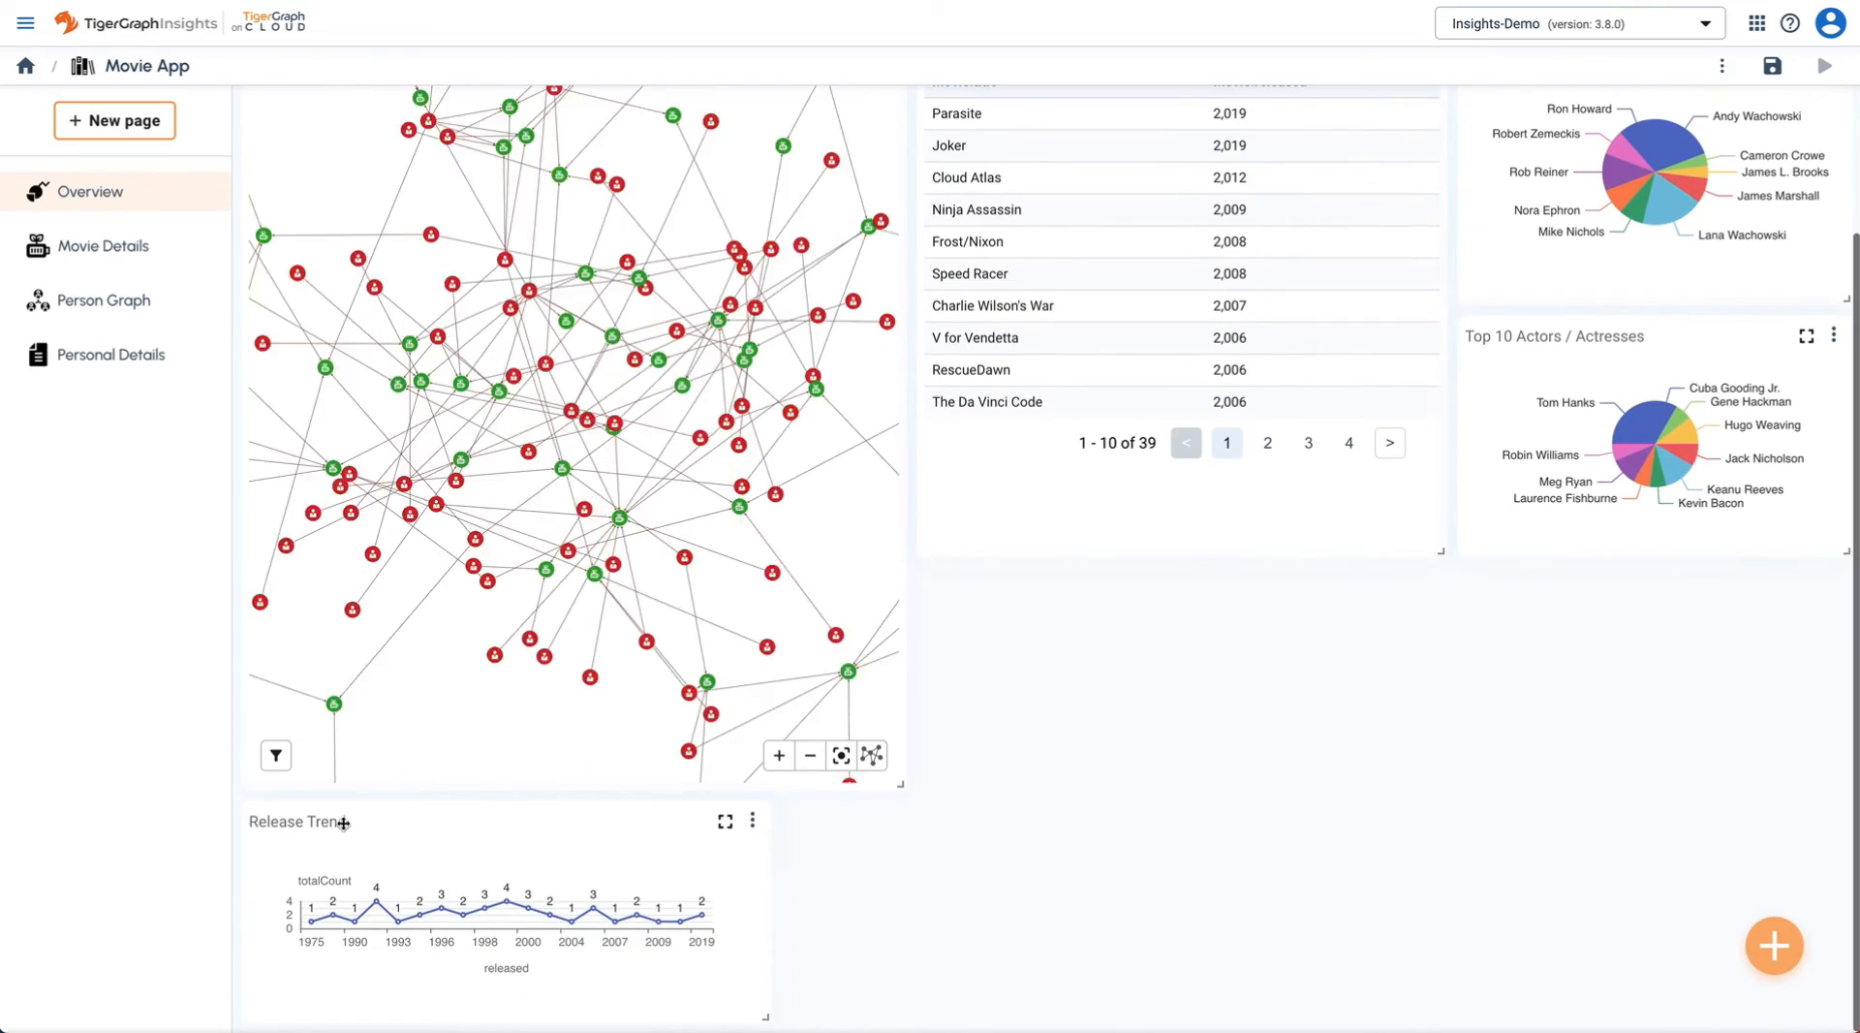
# - Place Release Trend full-width under Movies, adjust Movies, Directors and Release Trend heights, and save
pyautogui.moveTo(343, 823); pyautogui.dragTo(1077, 819)
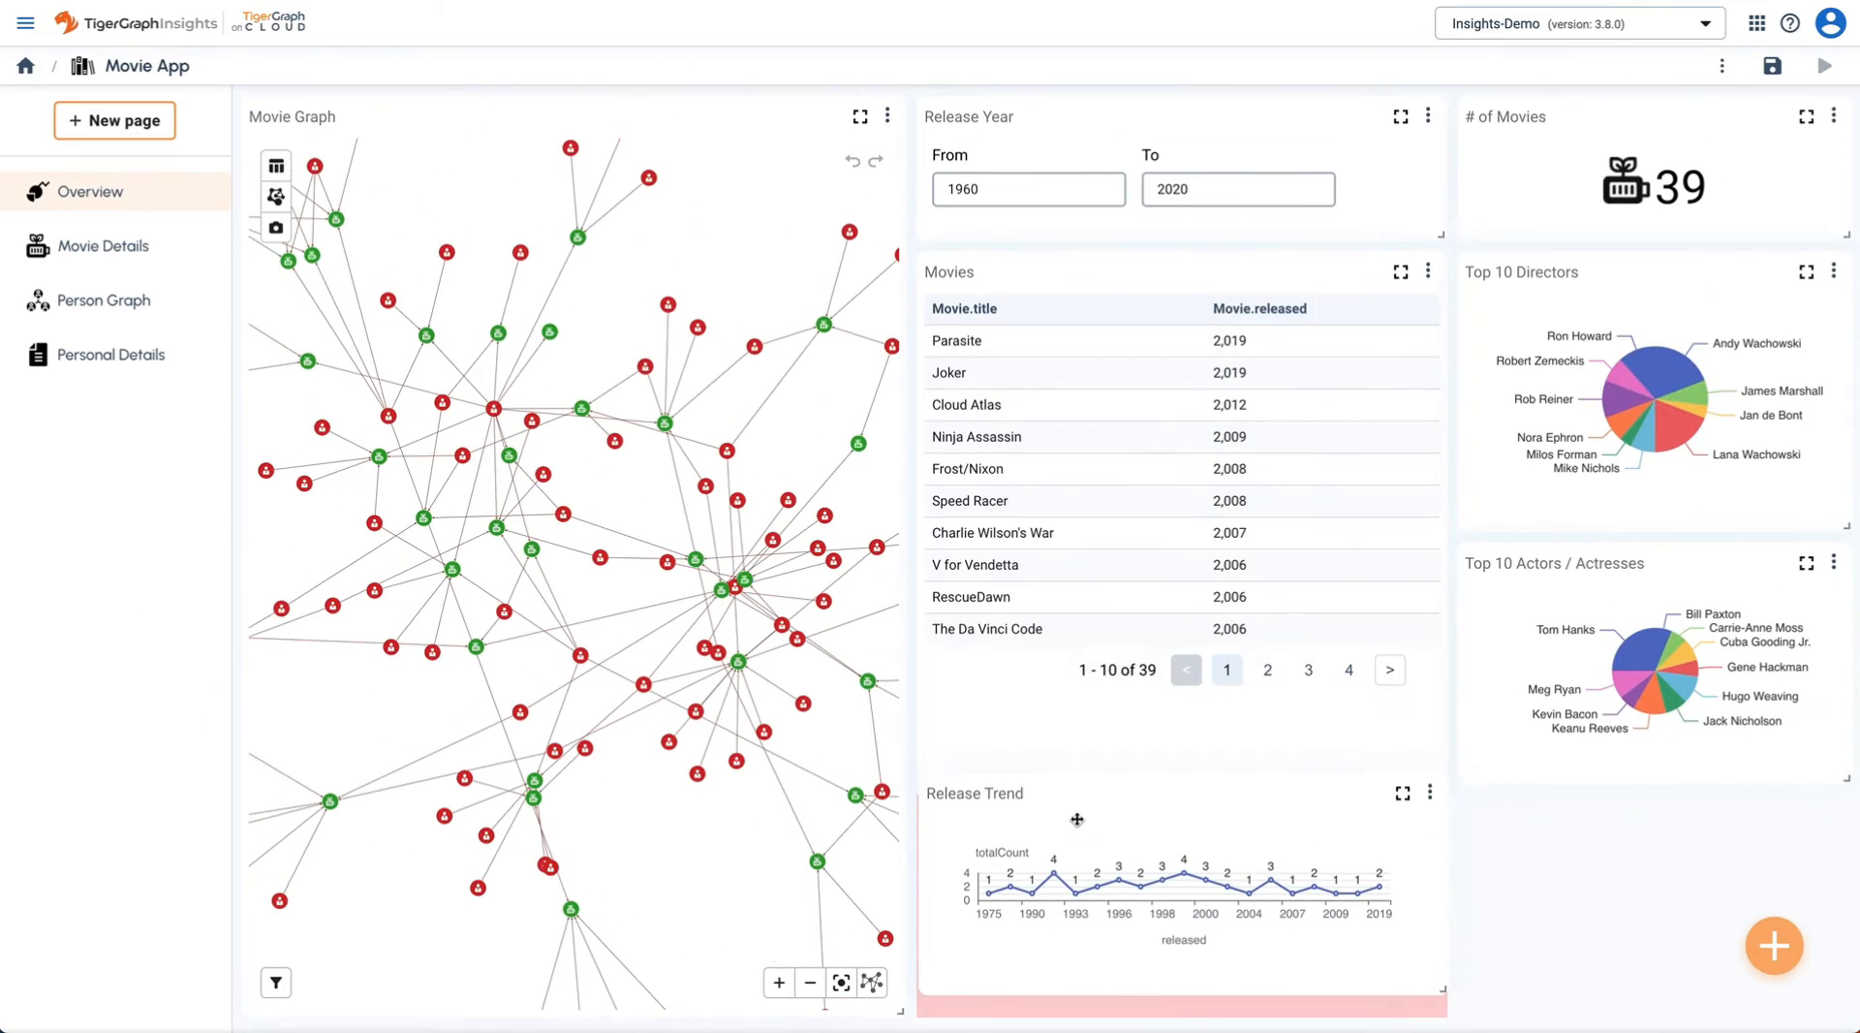
pyautogui.moveTo(1443, 989); pyautogui.dragTo(1831, 1010)
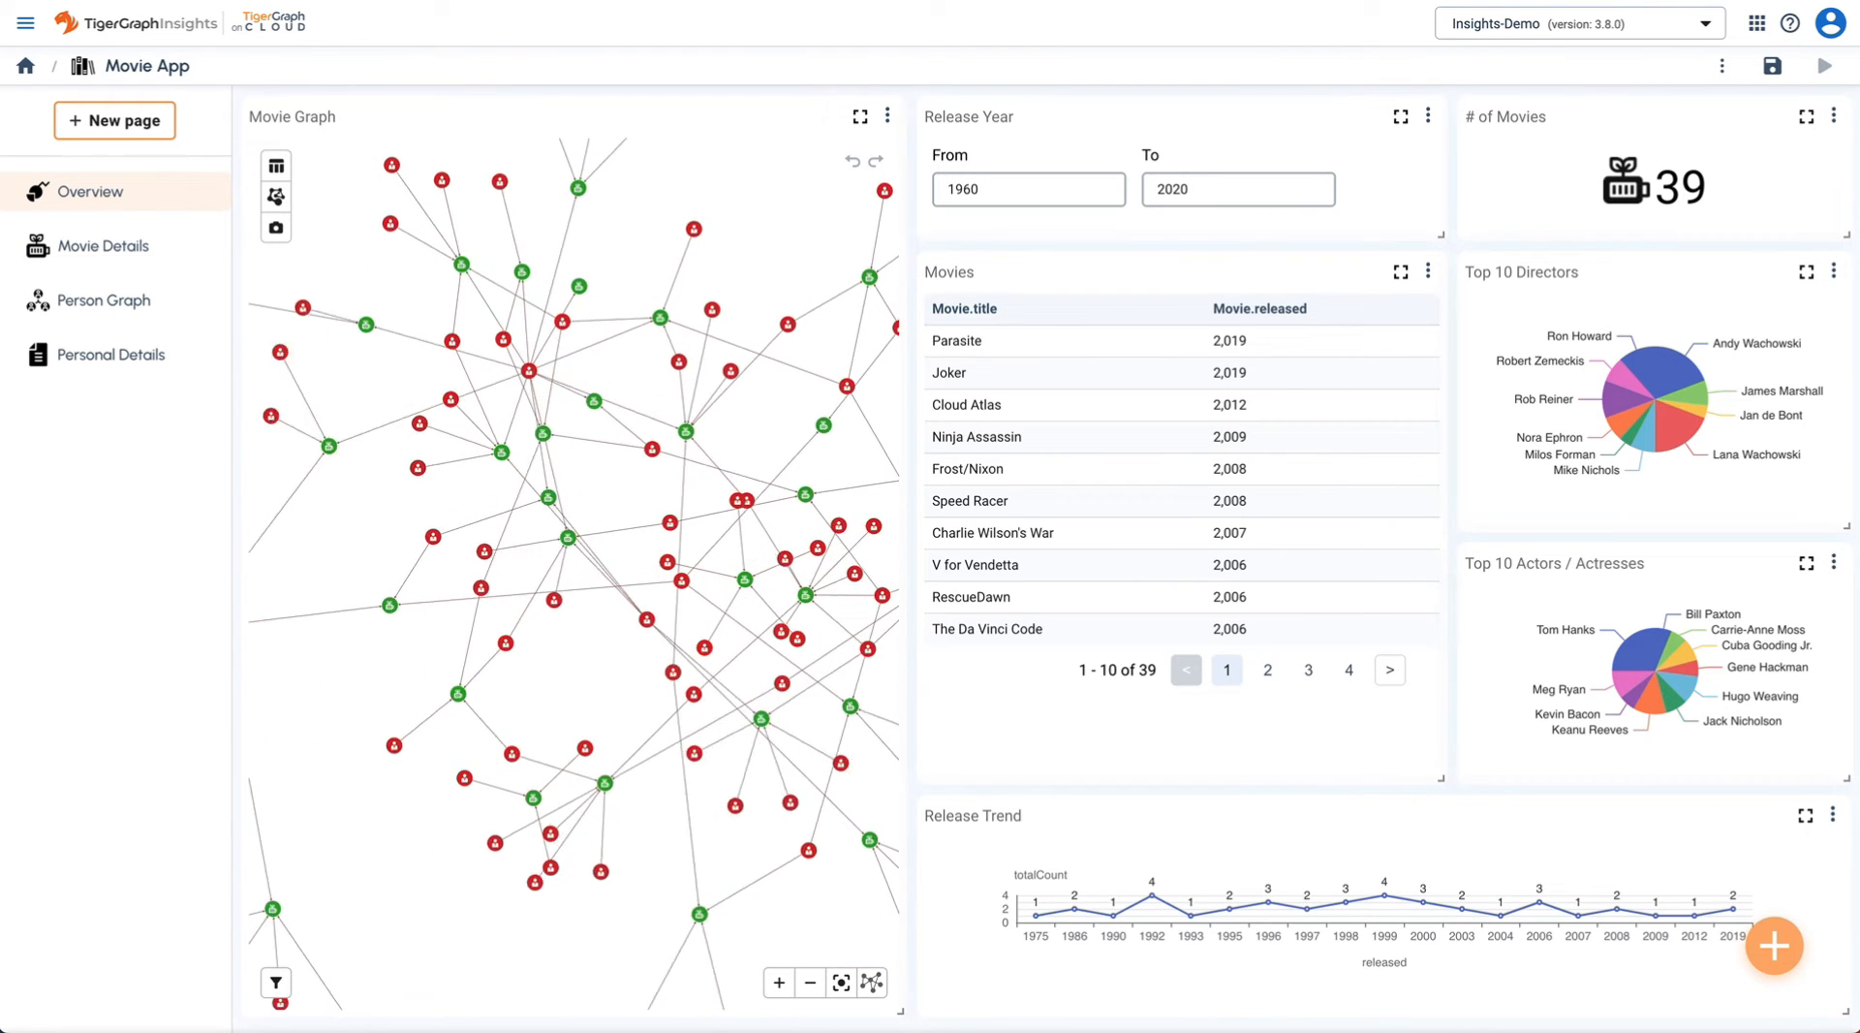
pyautogui.moveTo(1438, 779); pyautogui.dragTo(1438, 742)
pyautogui.moveTo(1836, 529); pyautogui.dragTo(1843, 514)
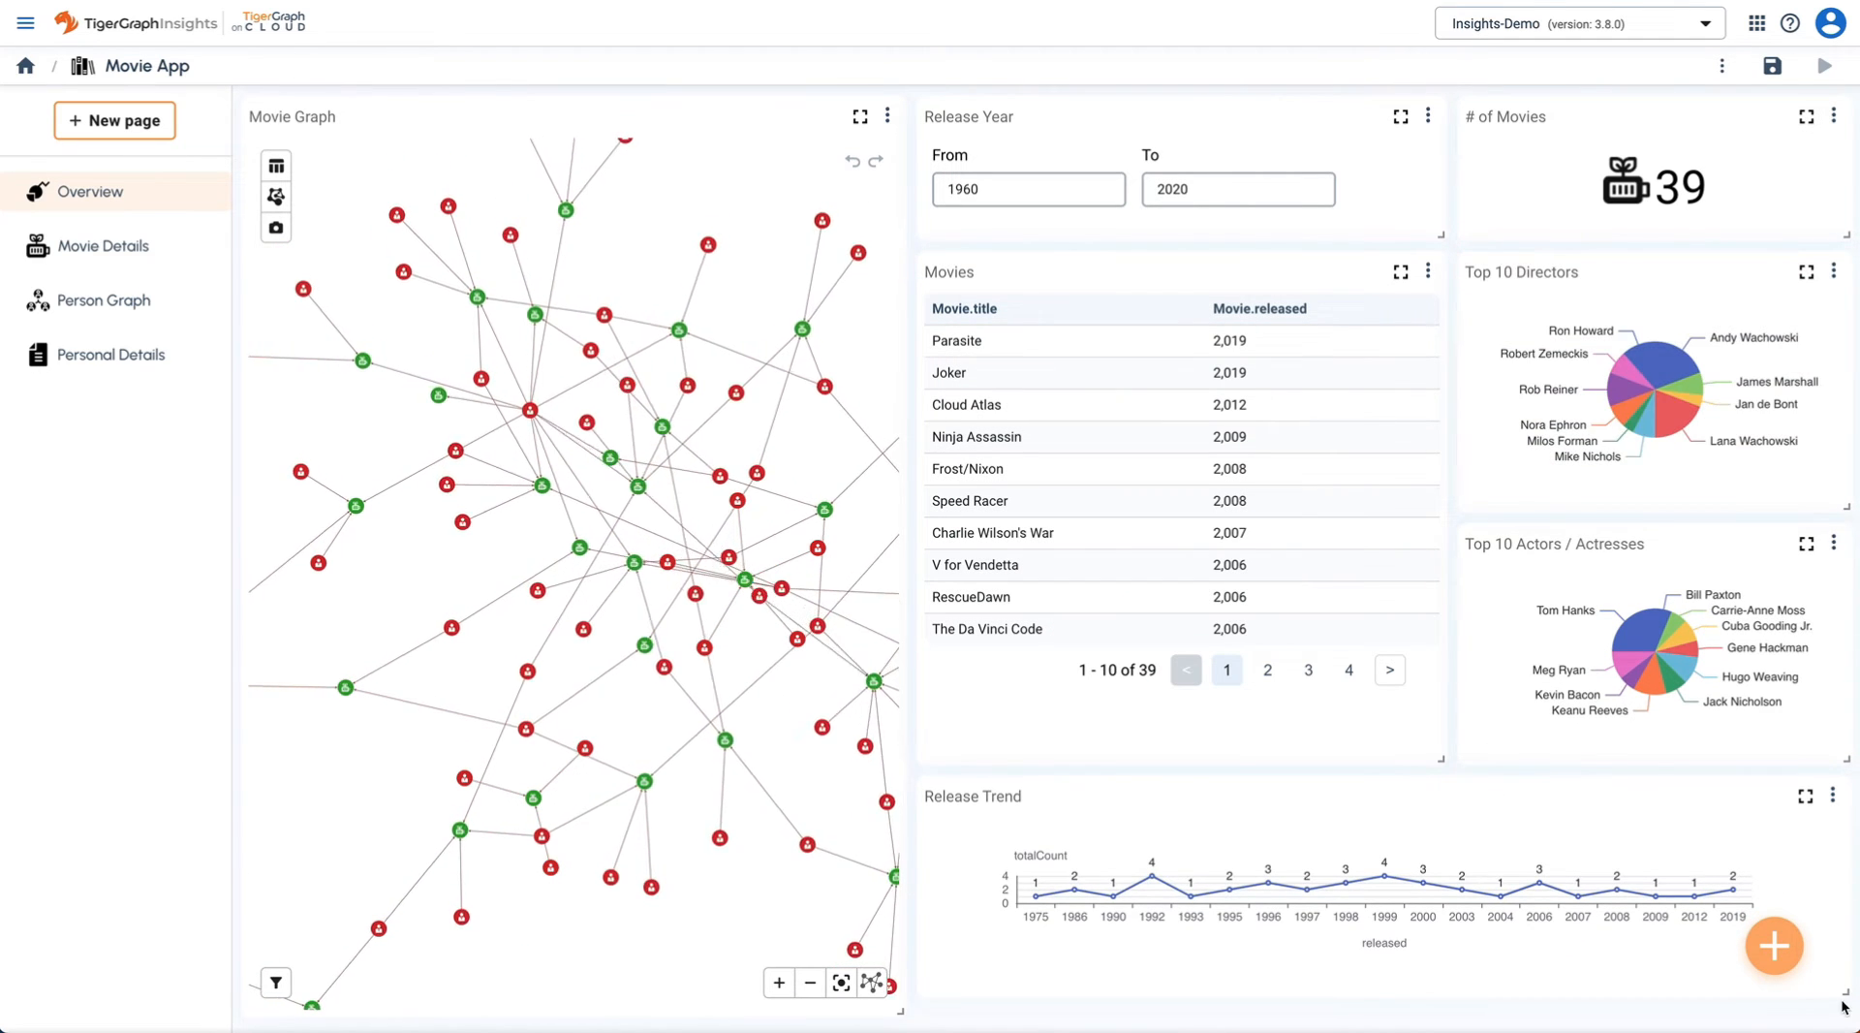
pyautogui.moveTo(1846, 995); pyautogui.dragTo(1856, 1022)
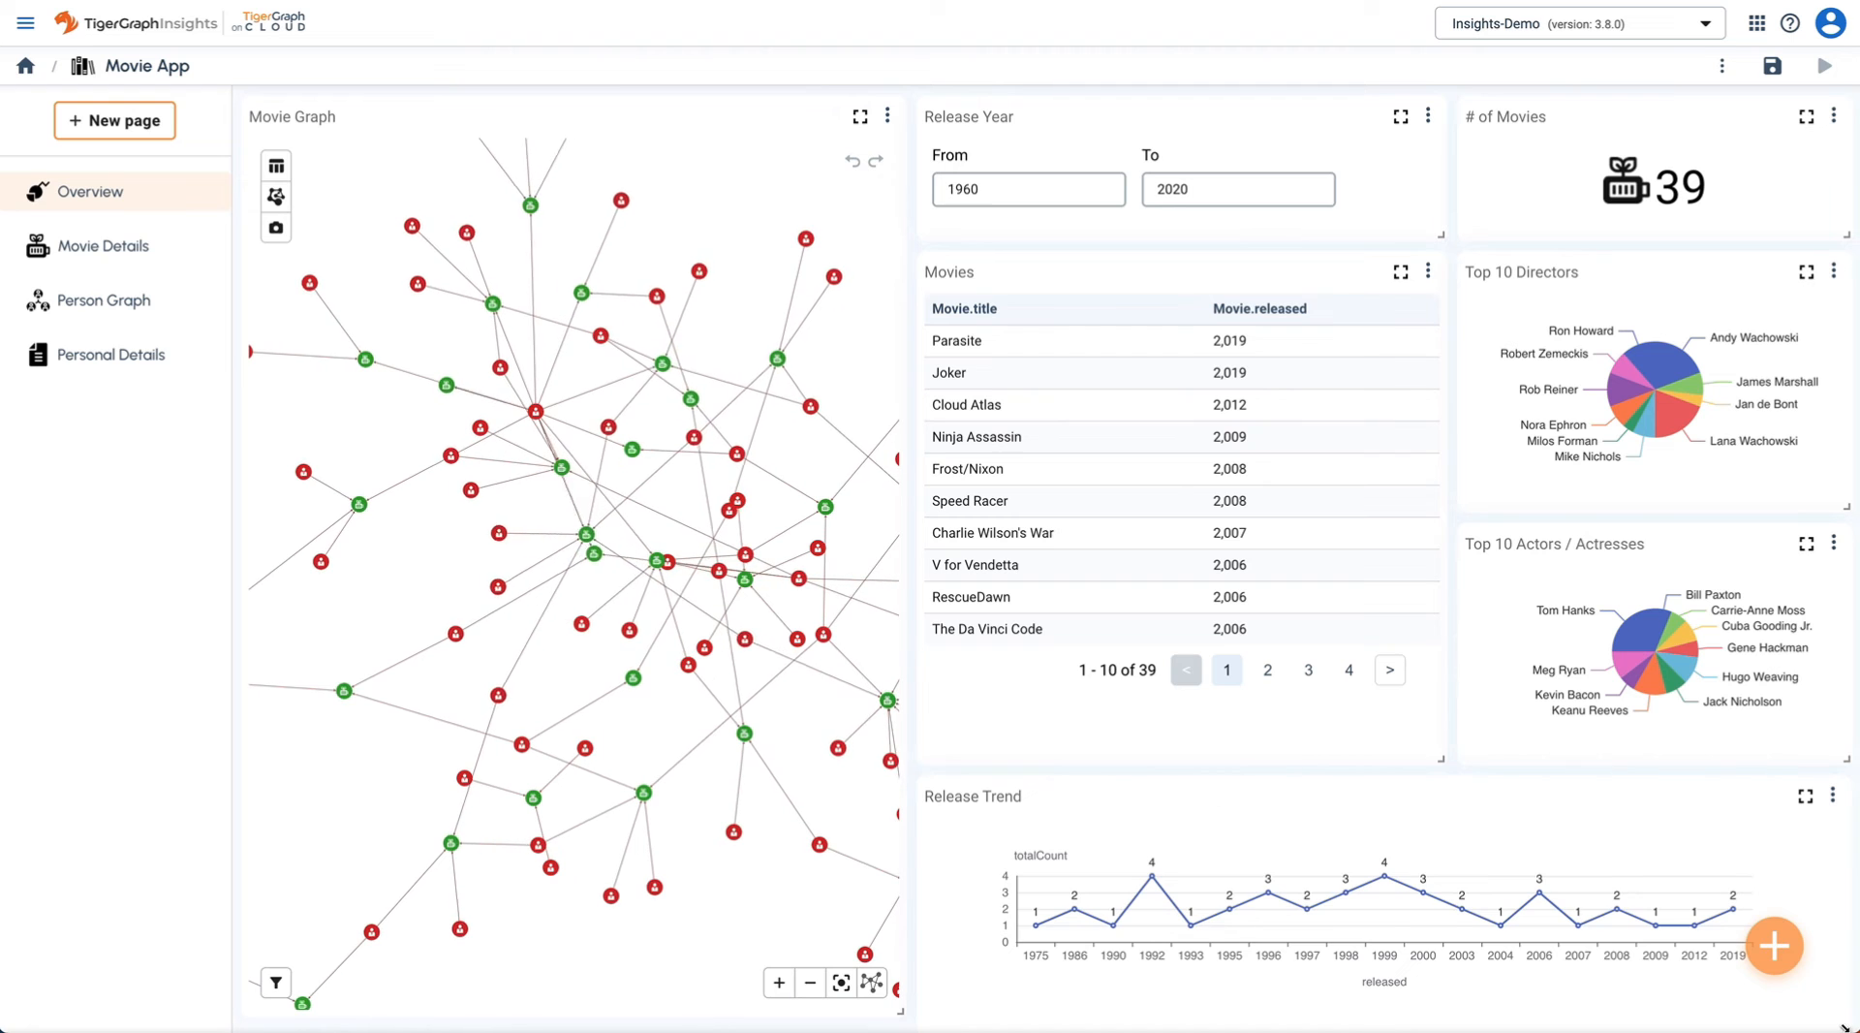
pyautogui.moveTo(1844, 1027); pyautogui.dragTo(1846, 1011)
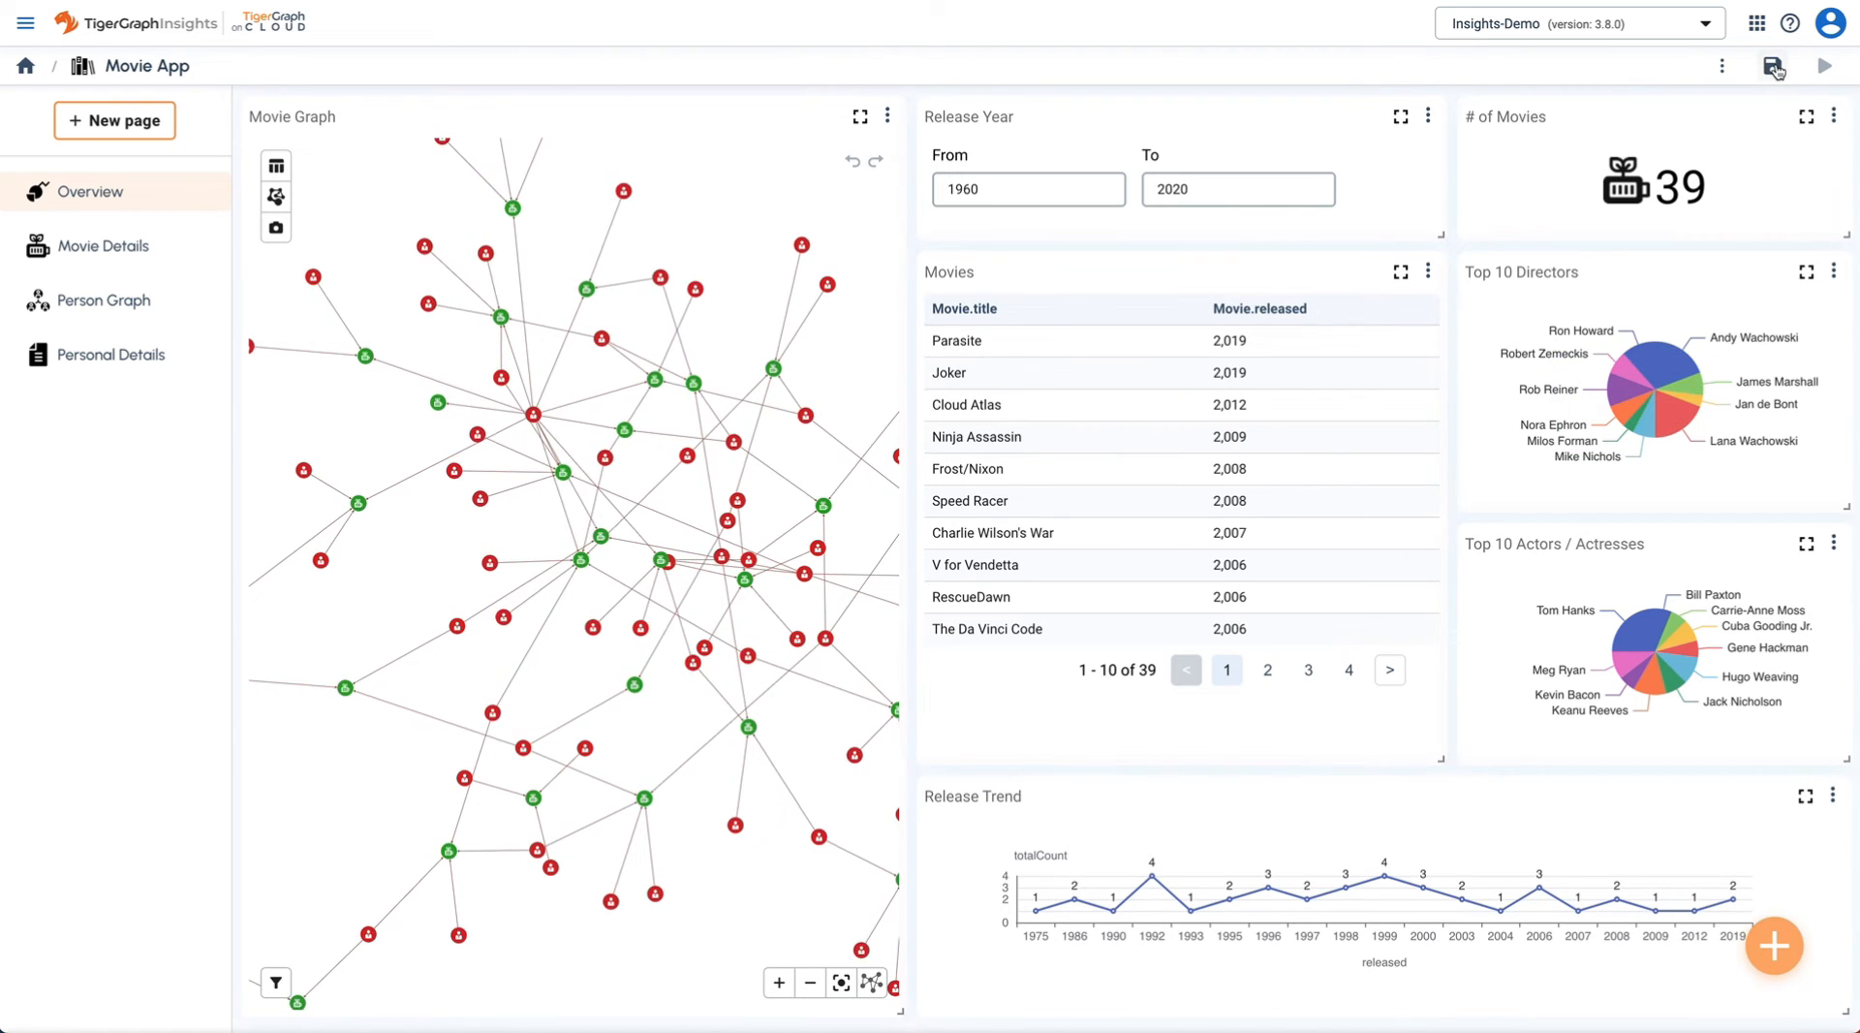
pyautogui.click(1774, 68)
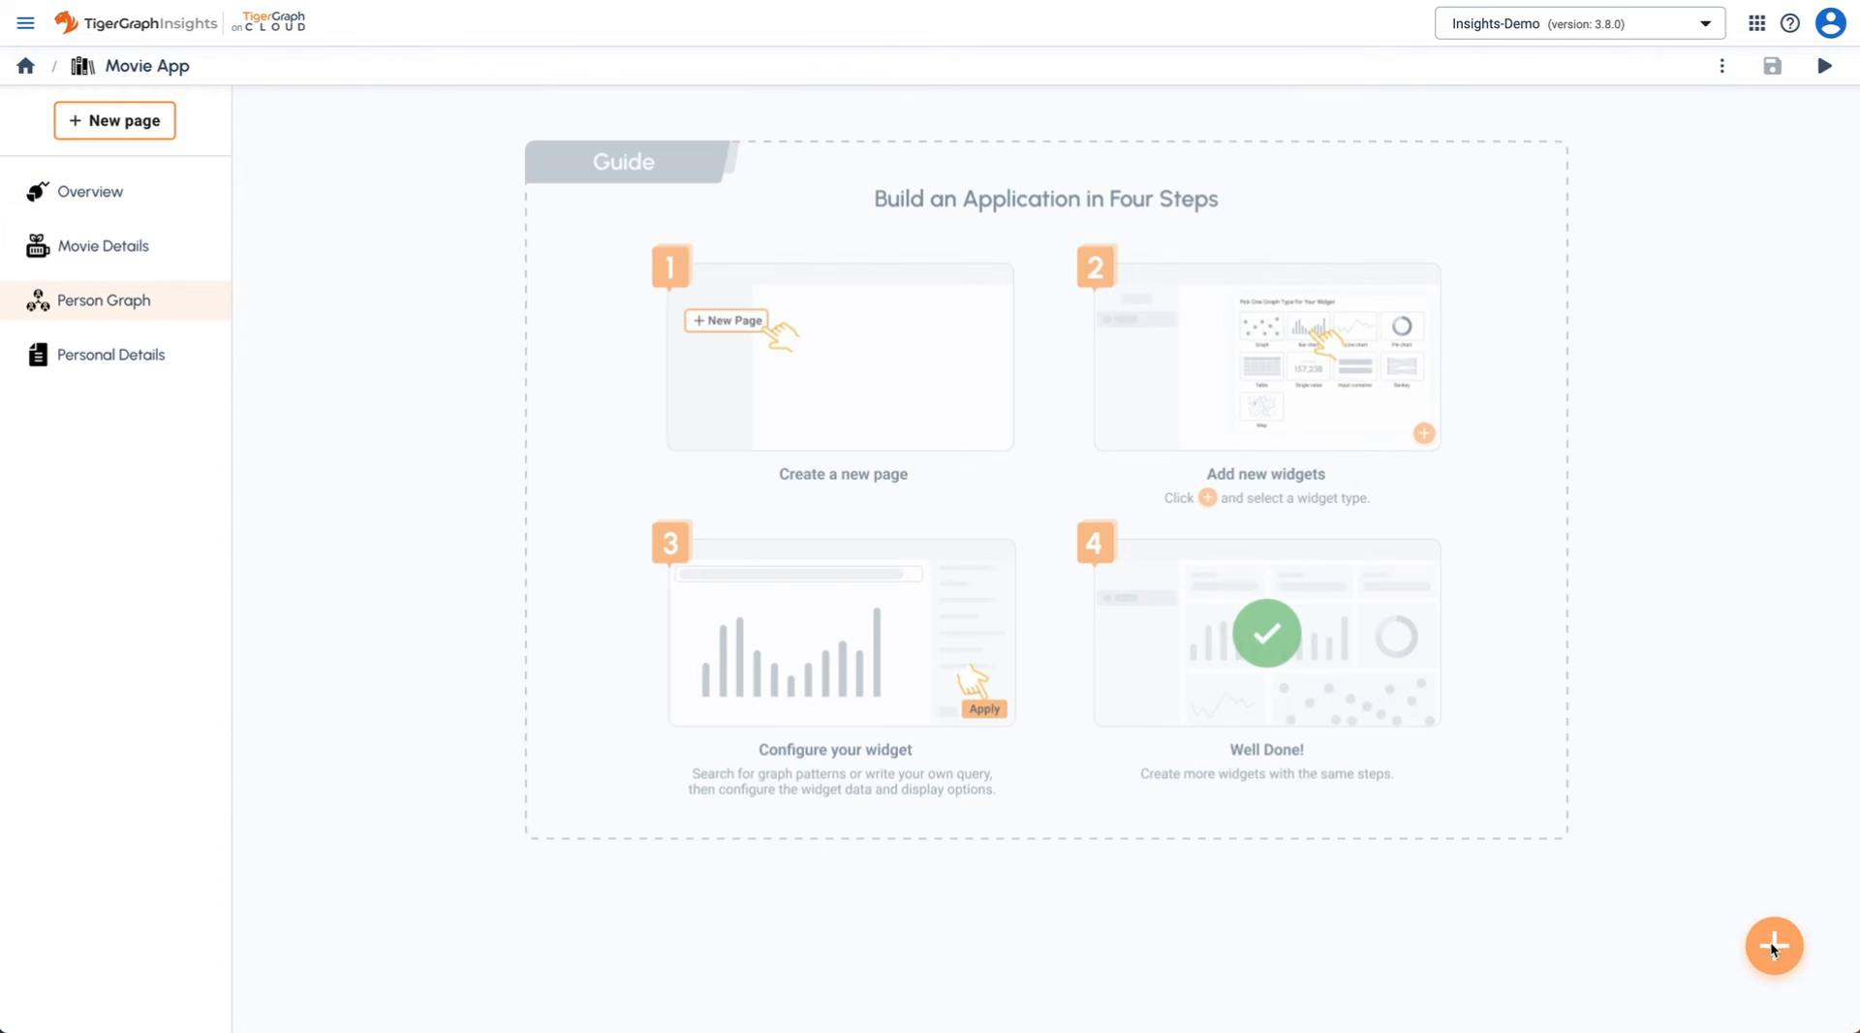
# - Add a Person Graph widget searching Person → FOLLOWS → Person and place it on the page
pyautogui.click(1774, 947)
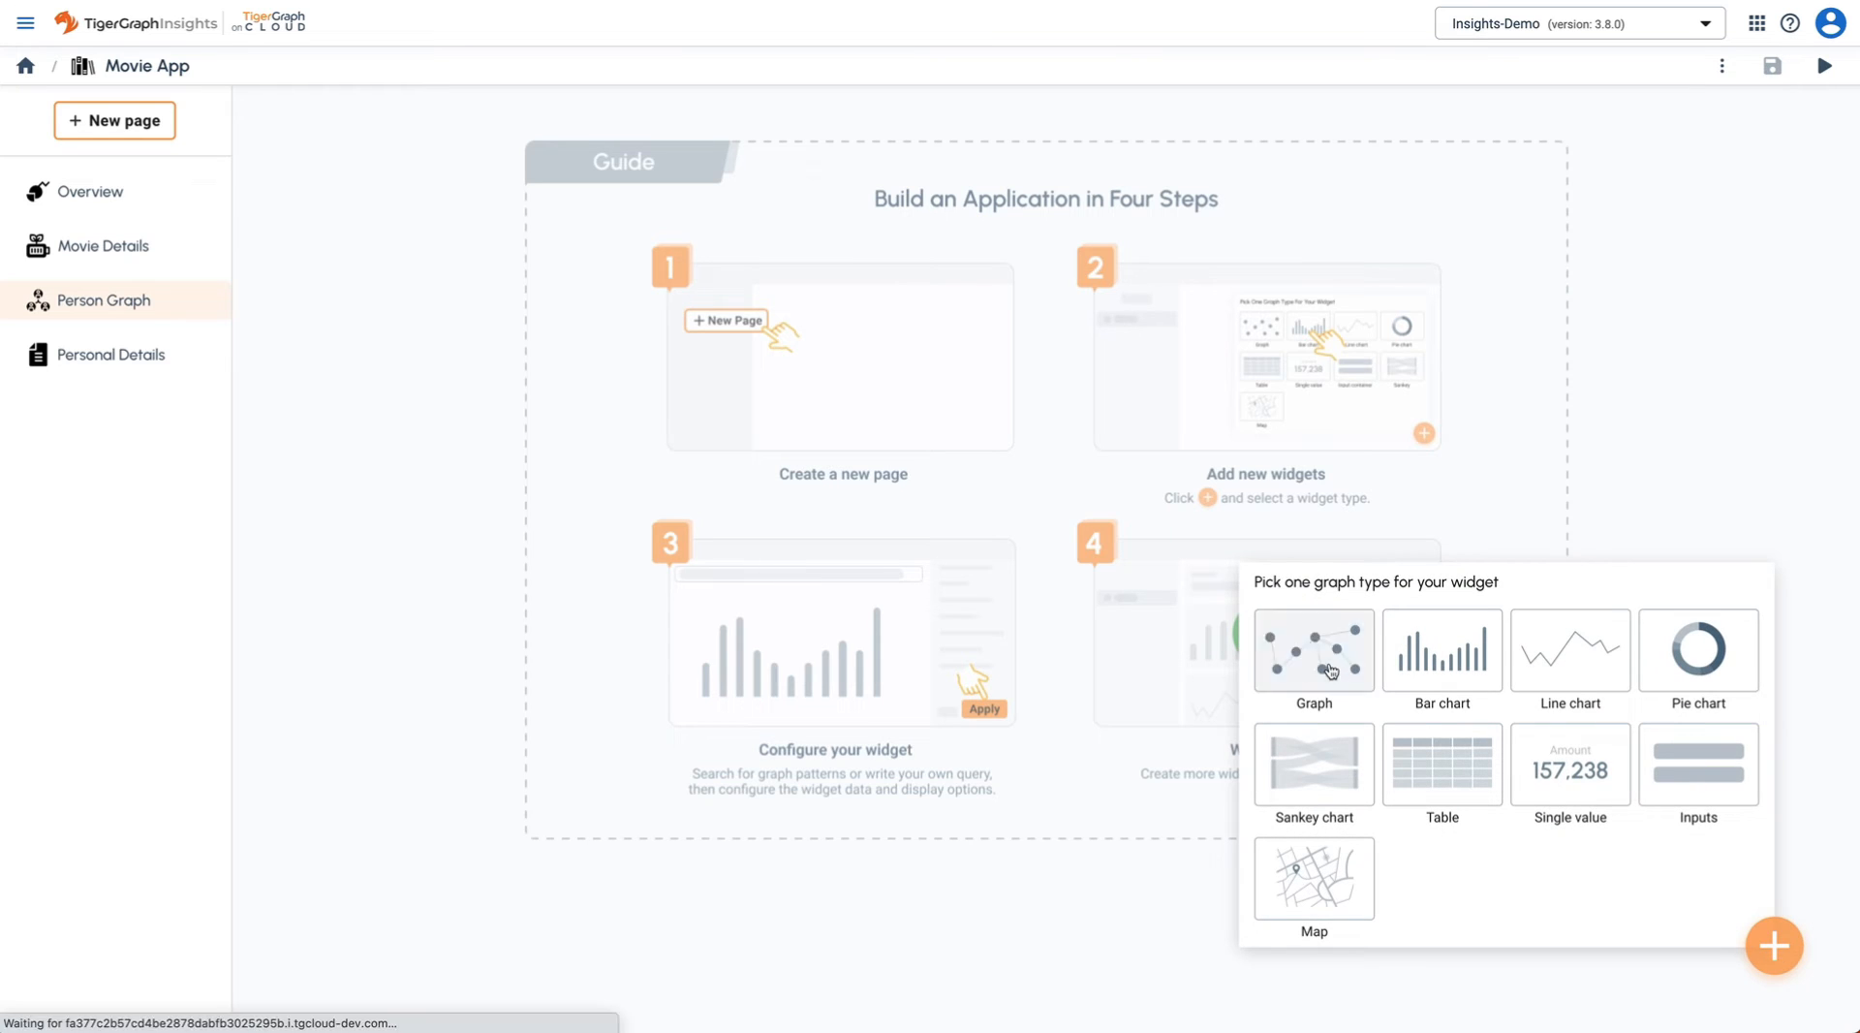
pyautogui.click(1331, 671)
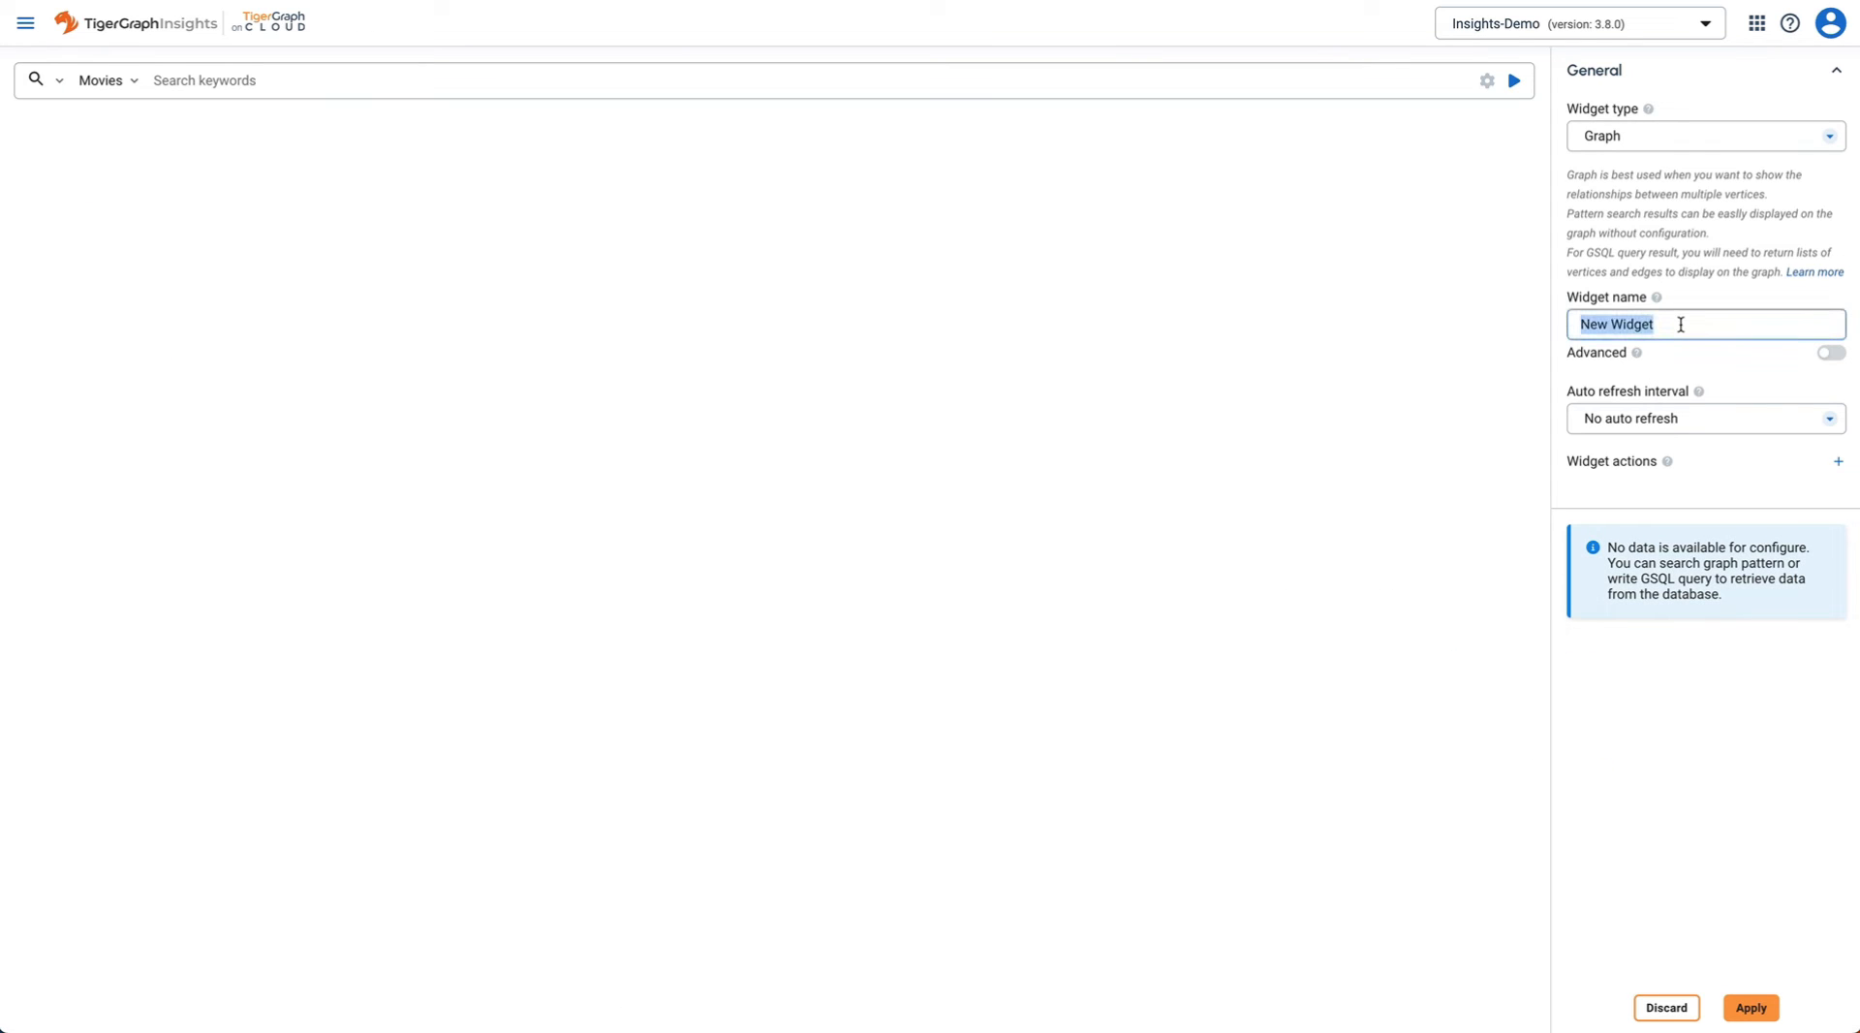
pyautogui.click(320, 77)
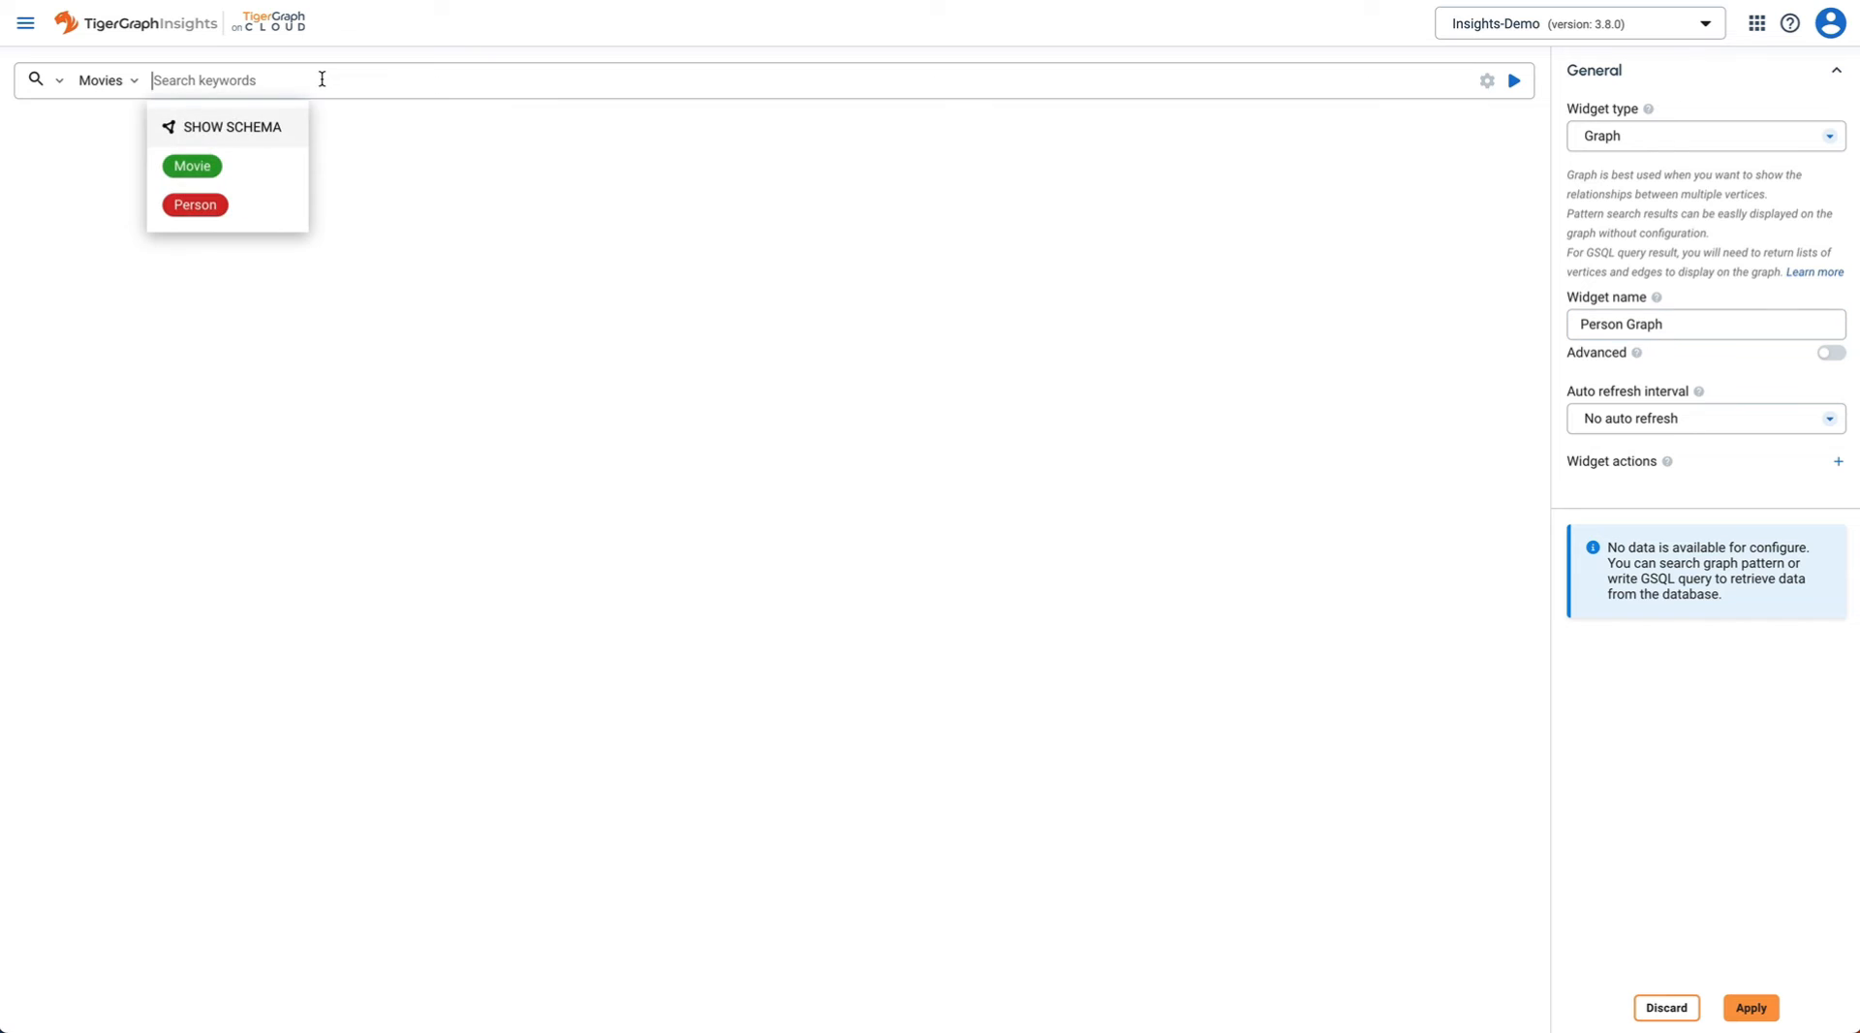
pyautogui.click(198, 207)
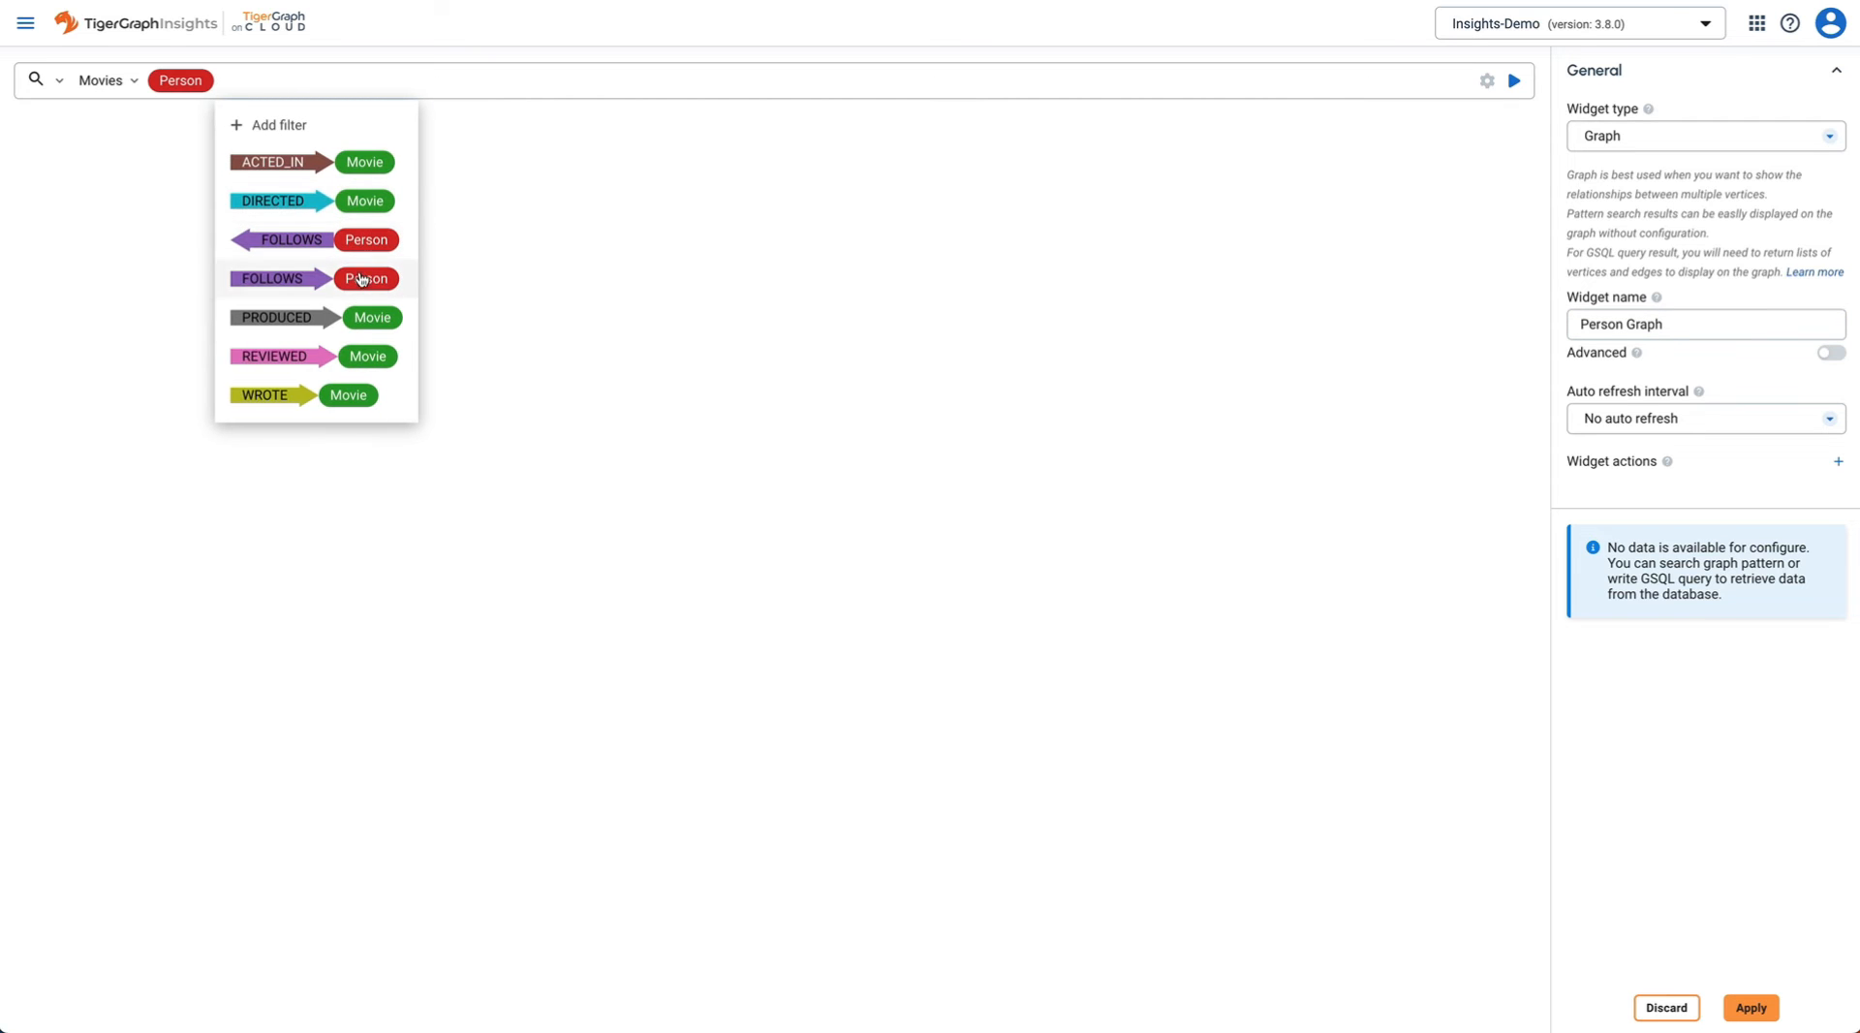
pyautogui.click(362, 280)
pyautogui.click(997, 83)
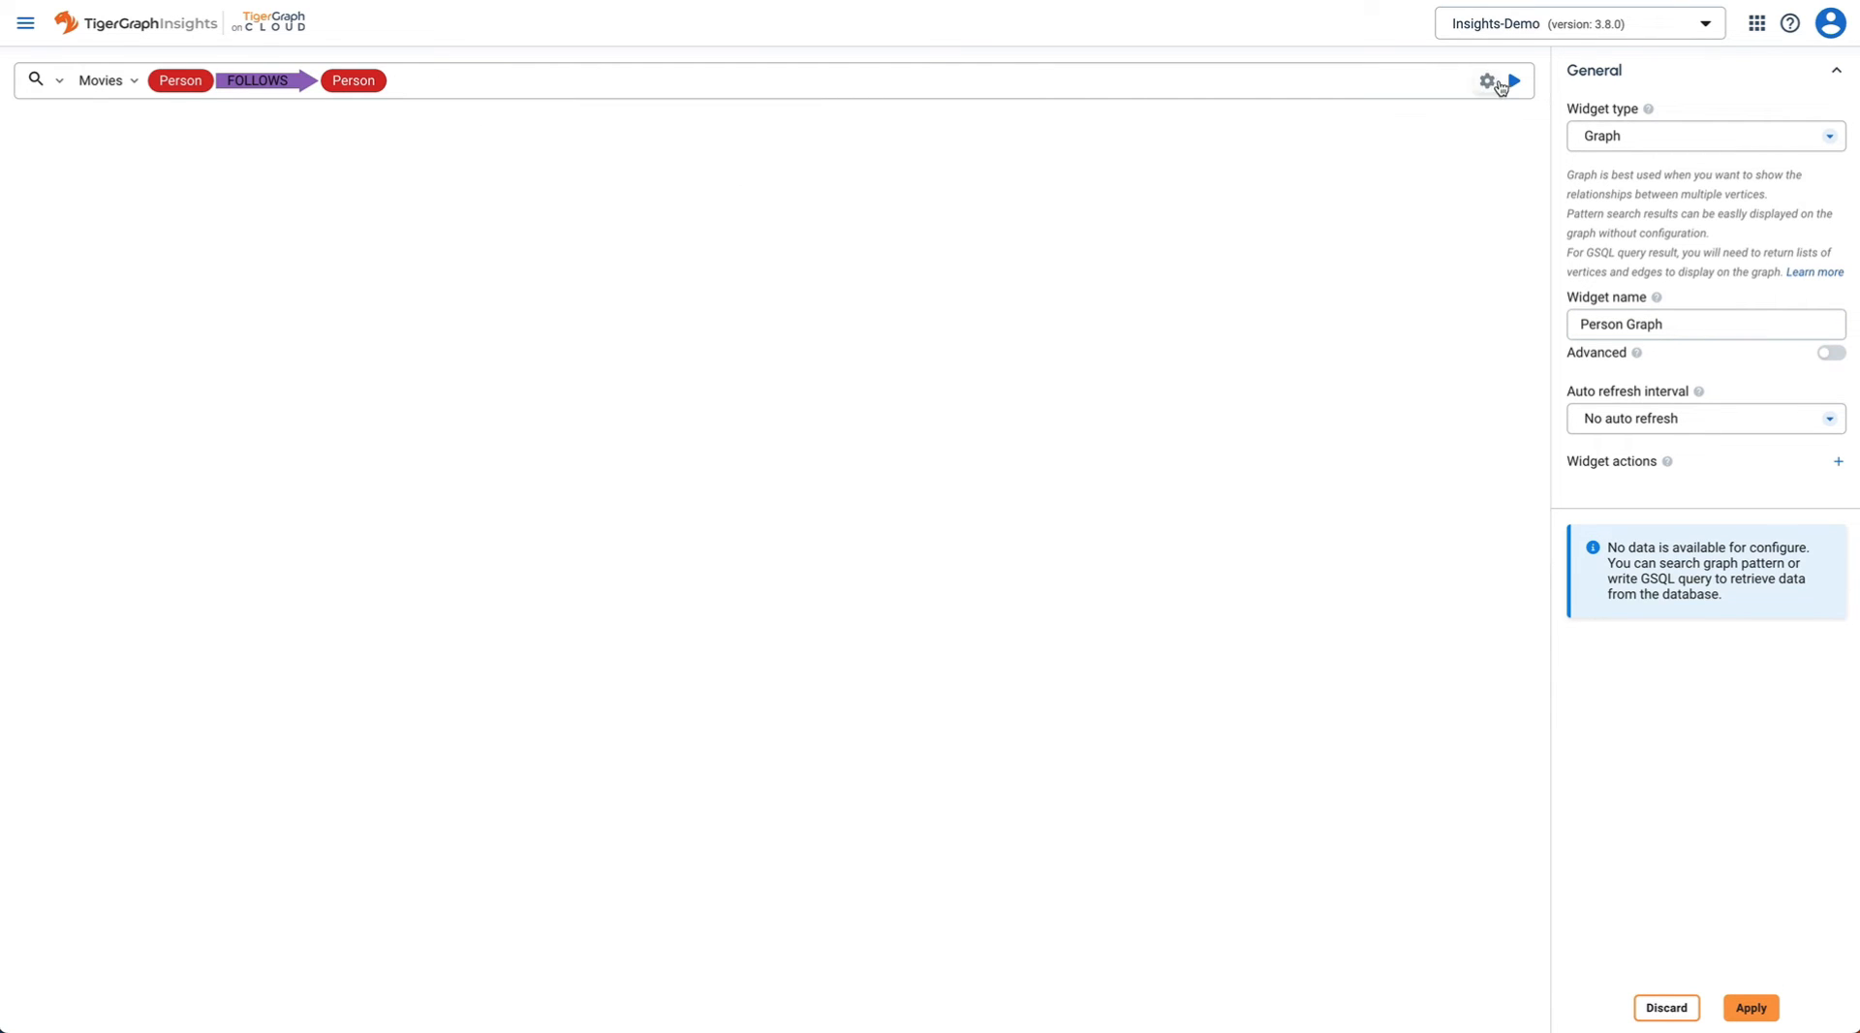
pyautogui.click(1515, 83)
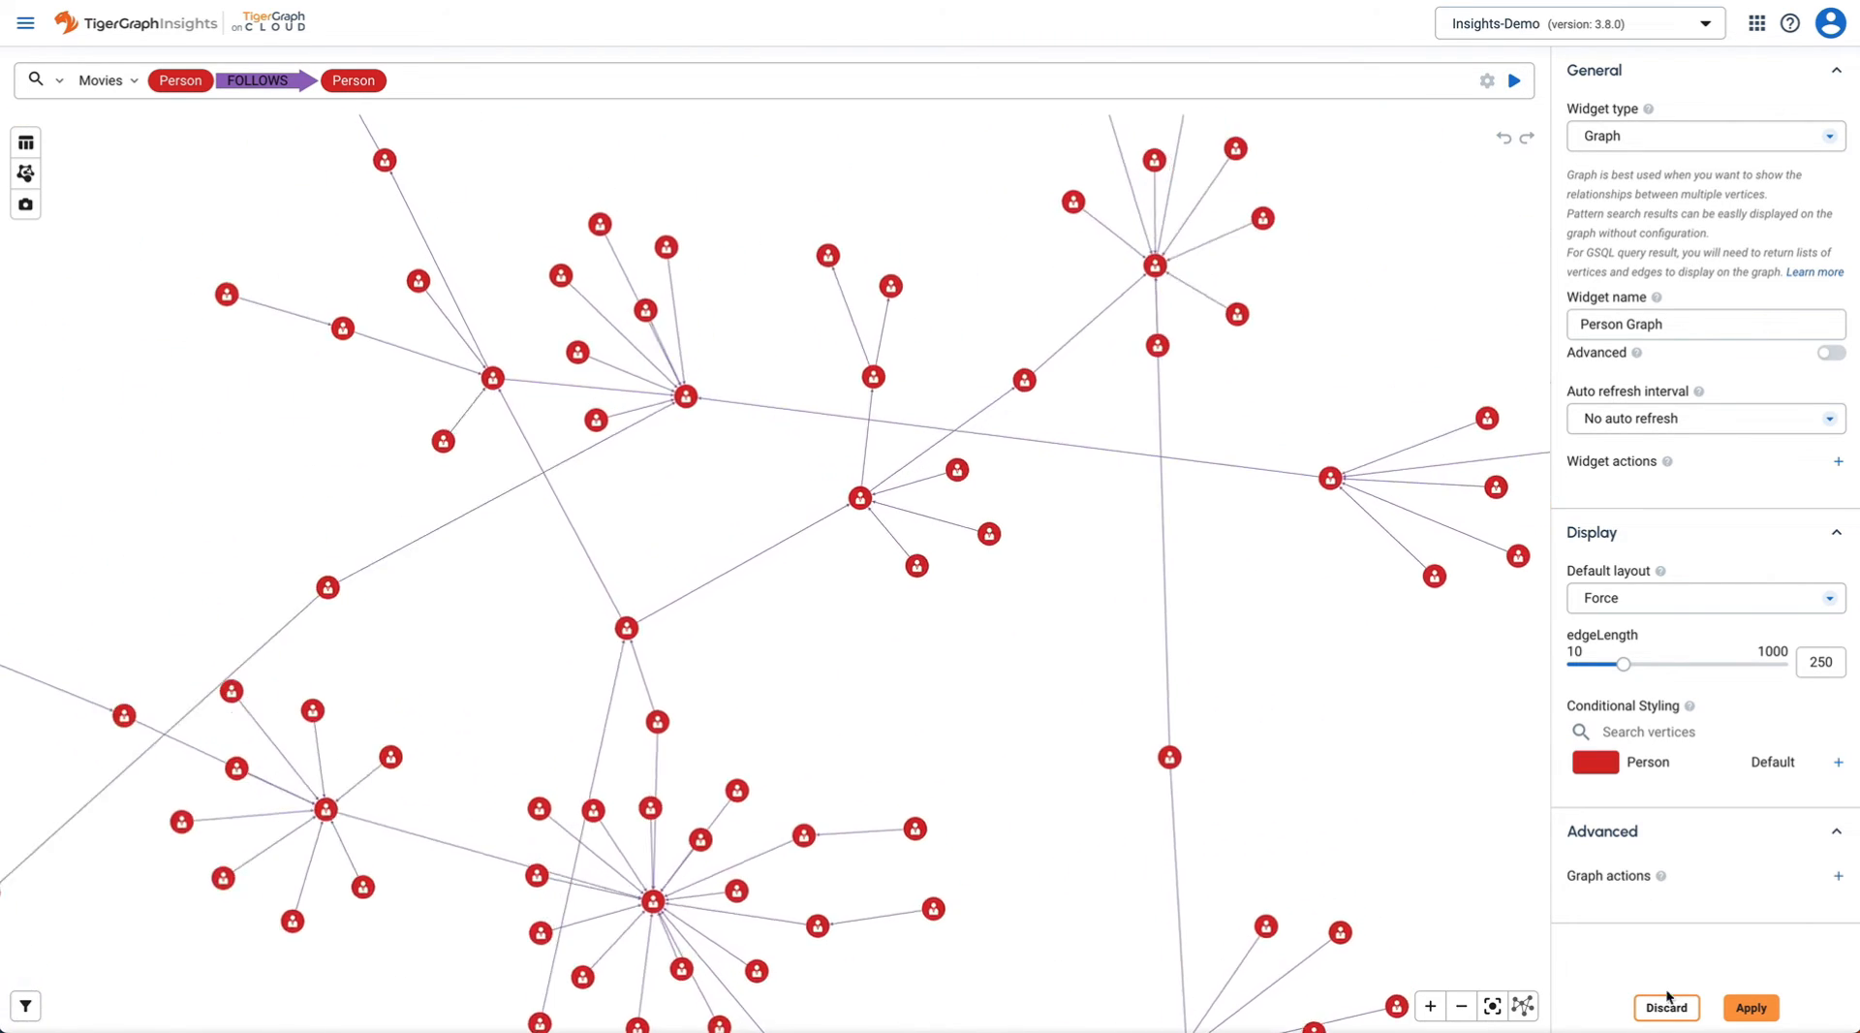
pyautogui.click(1750, 1012)
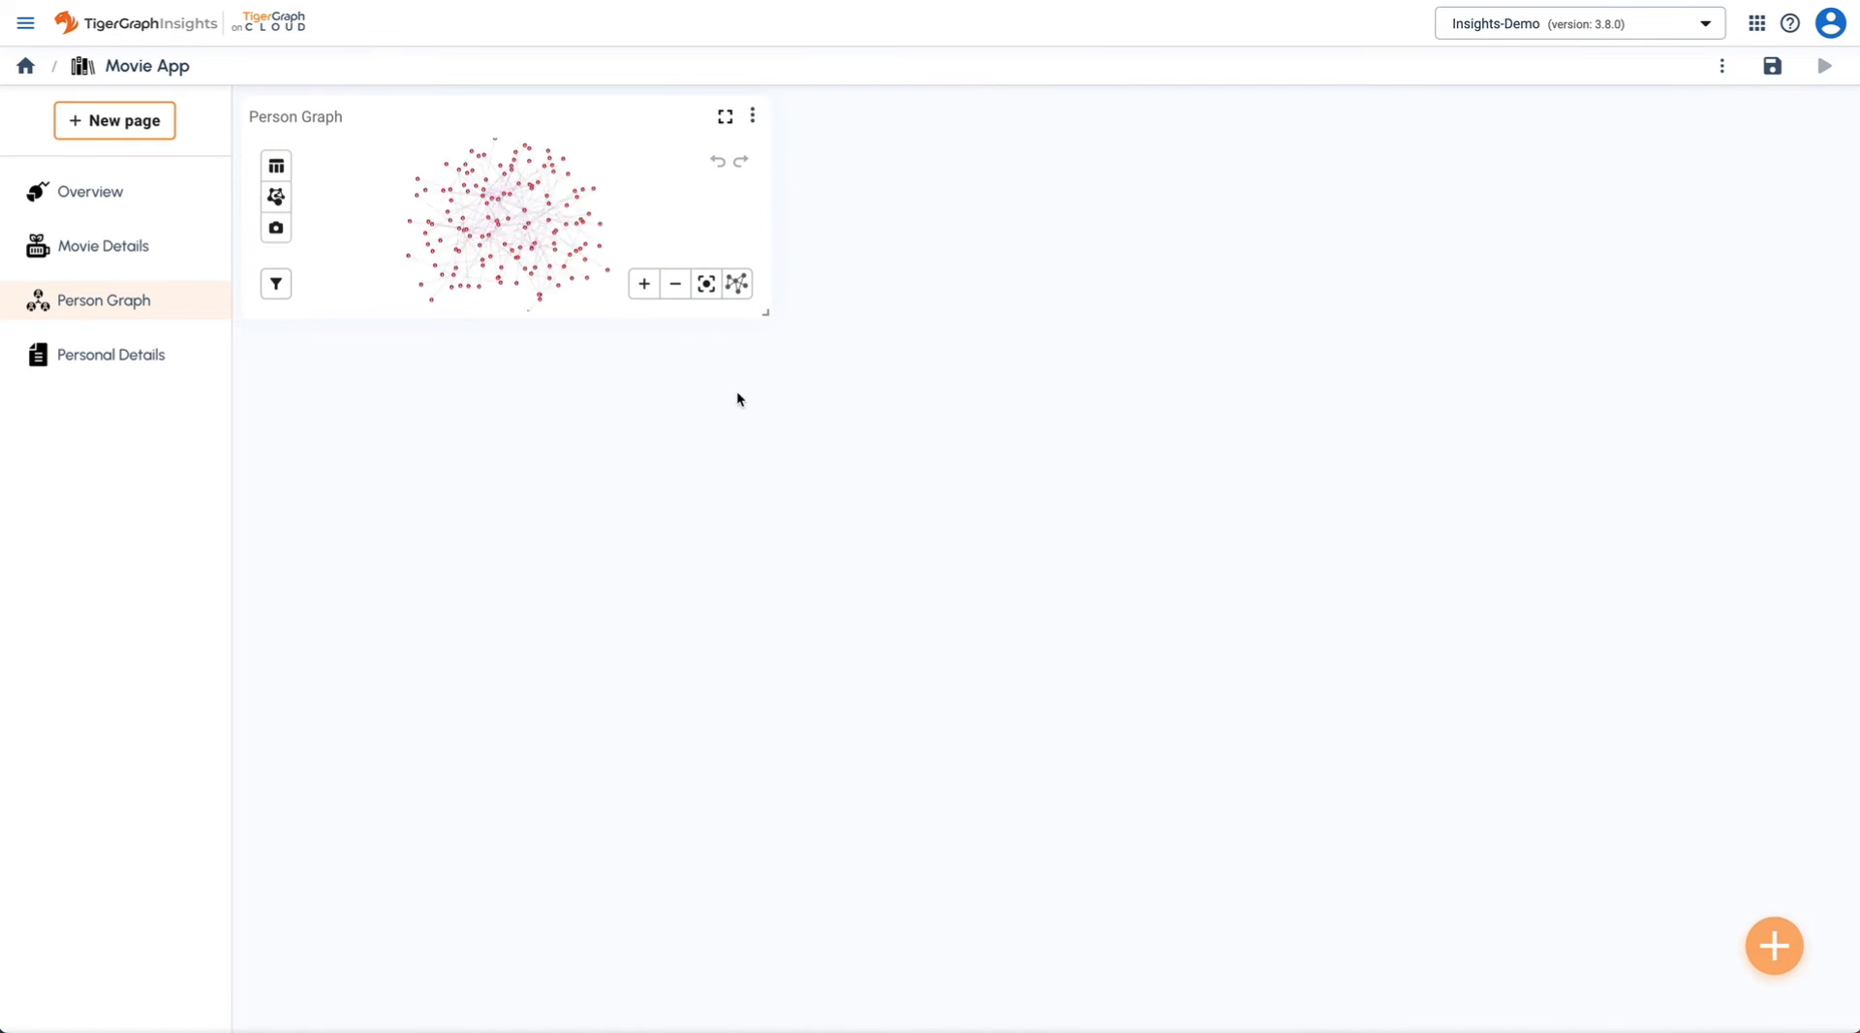
# - Stretch the Person Graph widget across the page and choose Louvain in Graph Analytics
pyautogui.moveTo(767, 314); pyautogui.dragTo(1840, 1012)
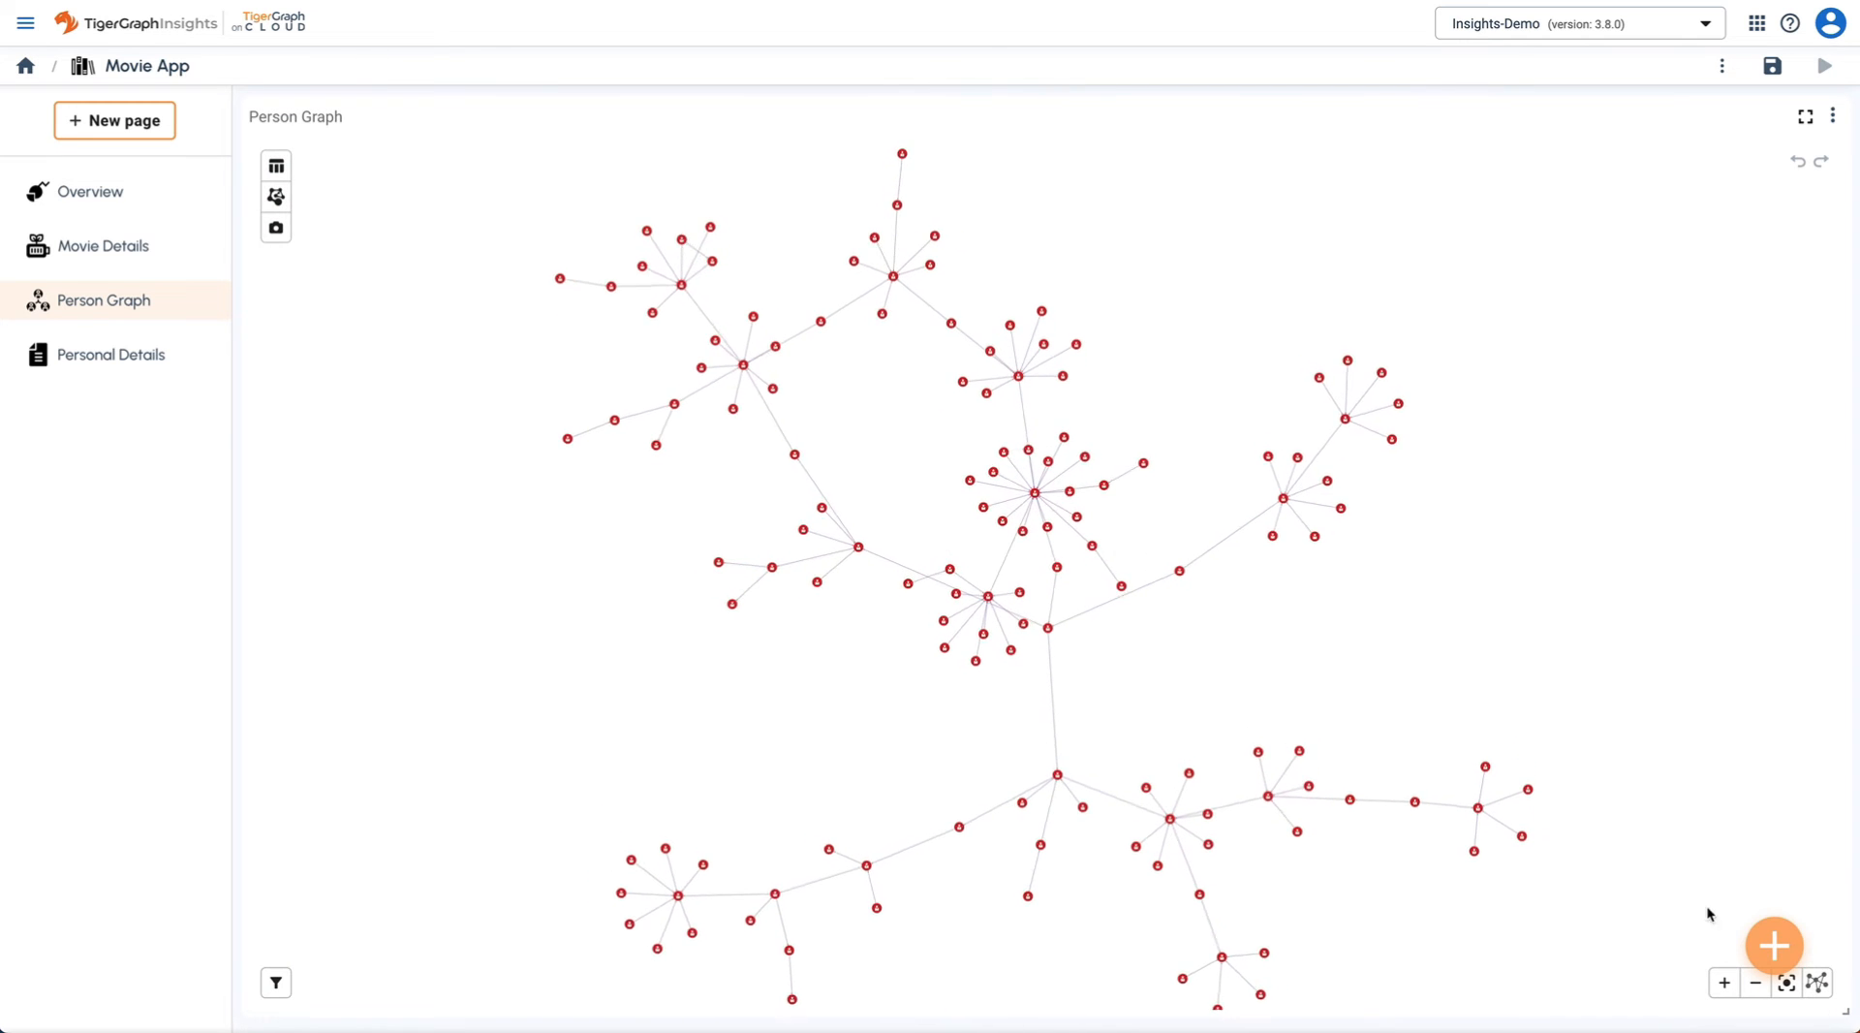
pyautogui.click(277, 197)
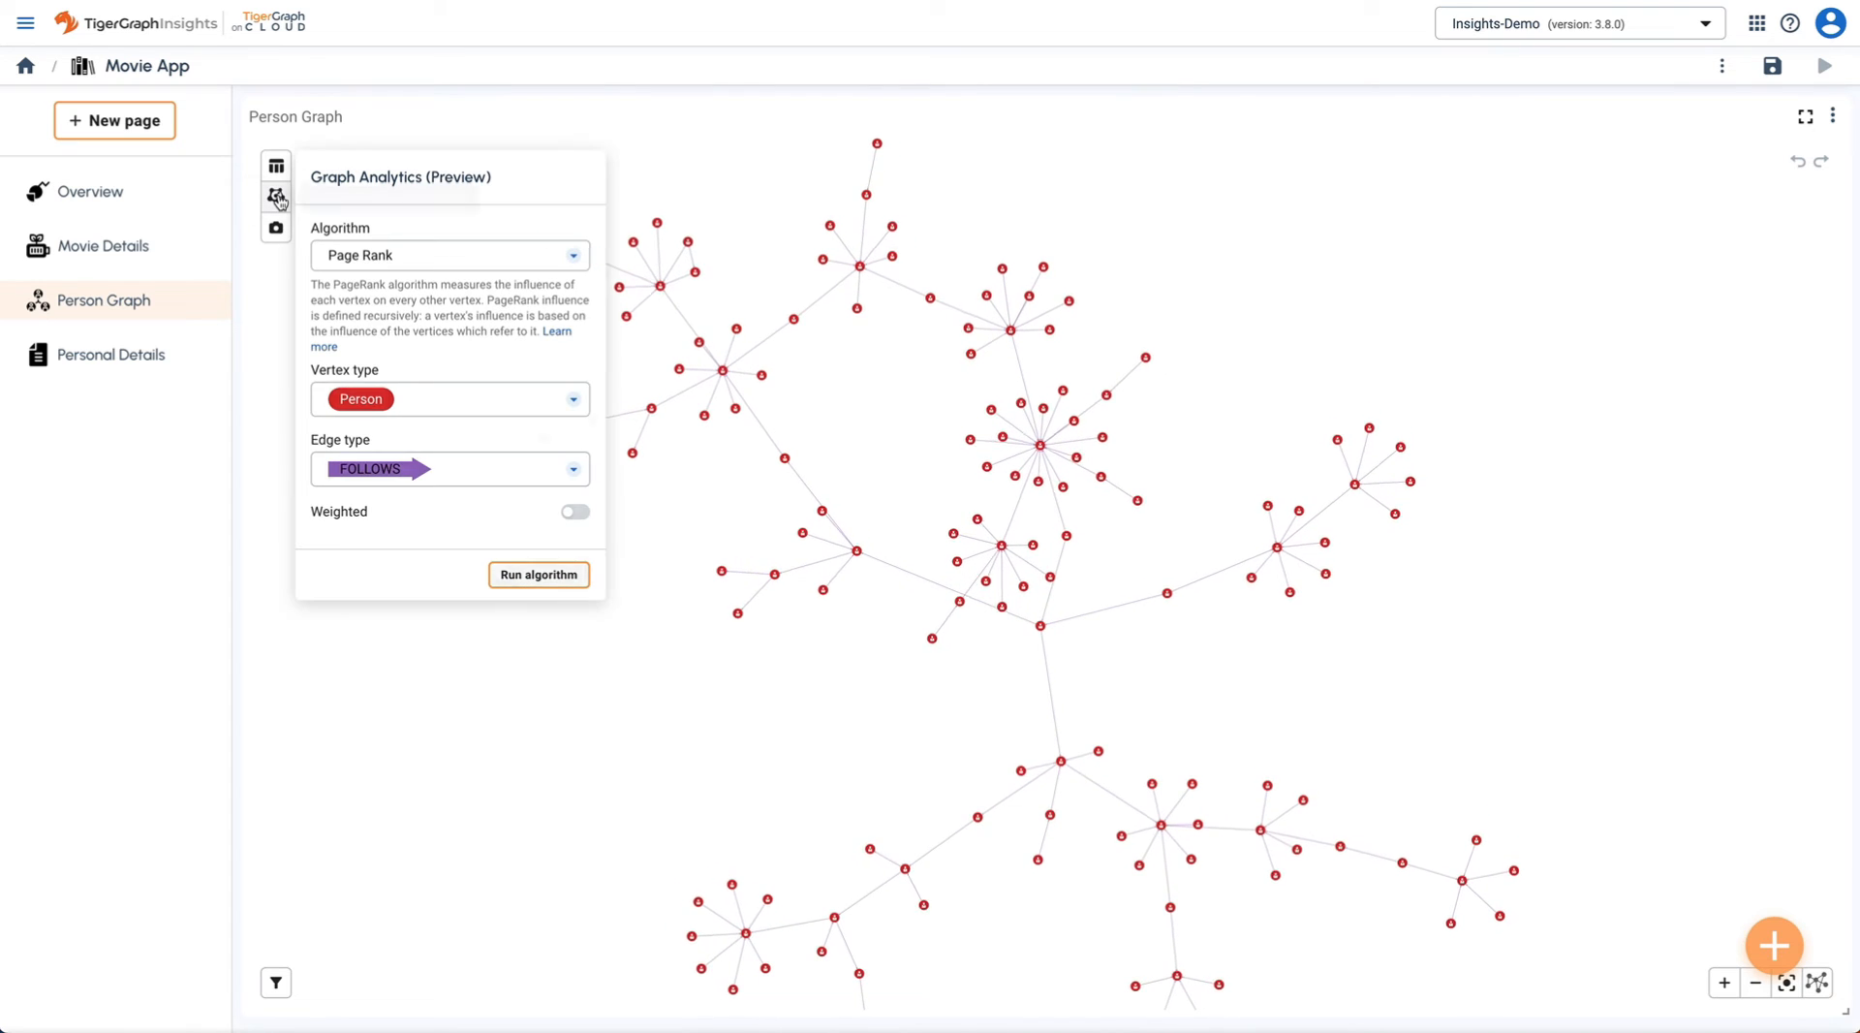
pyautogui.click(440, 248)
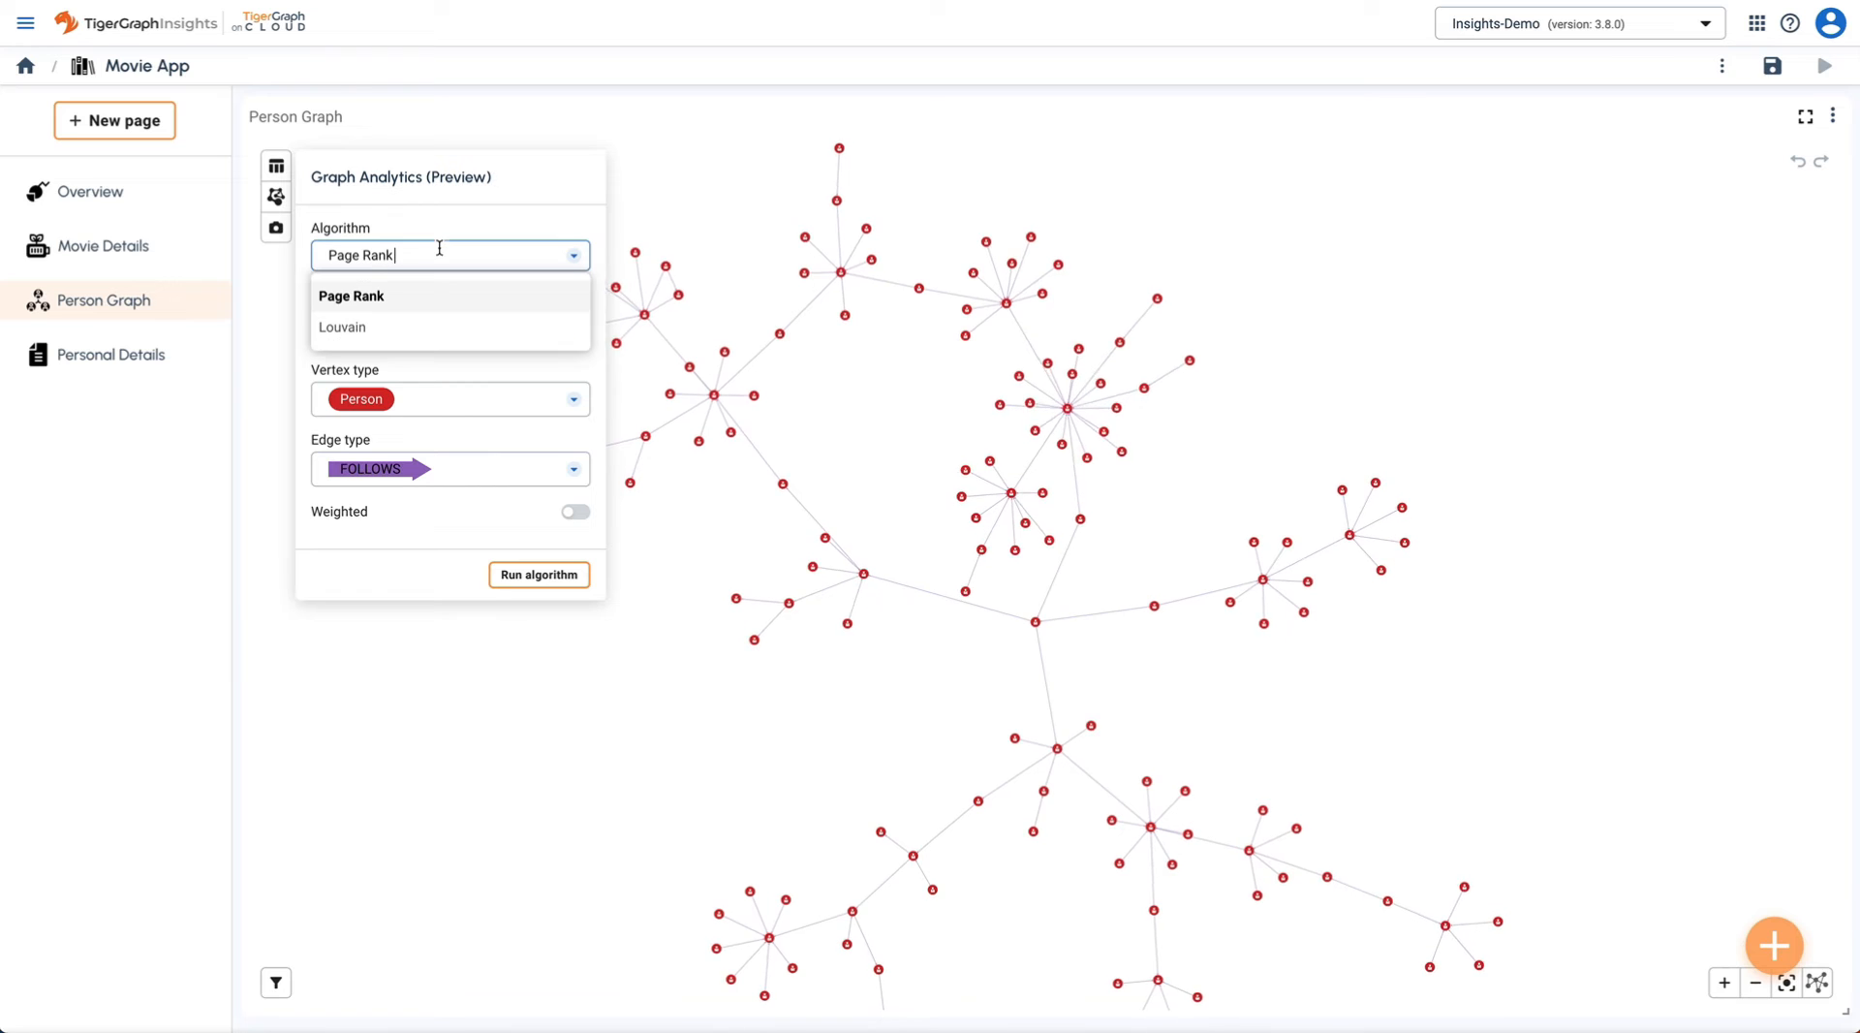
pyautogui.click(410, 327)
pyautogui.click(523, 365)
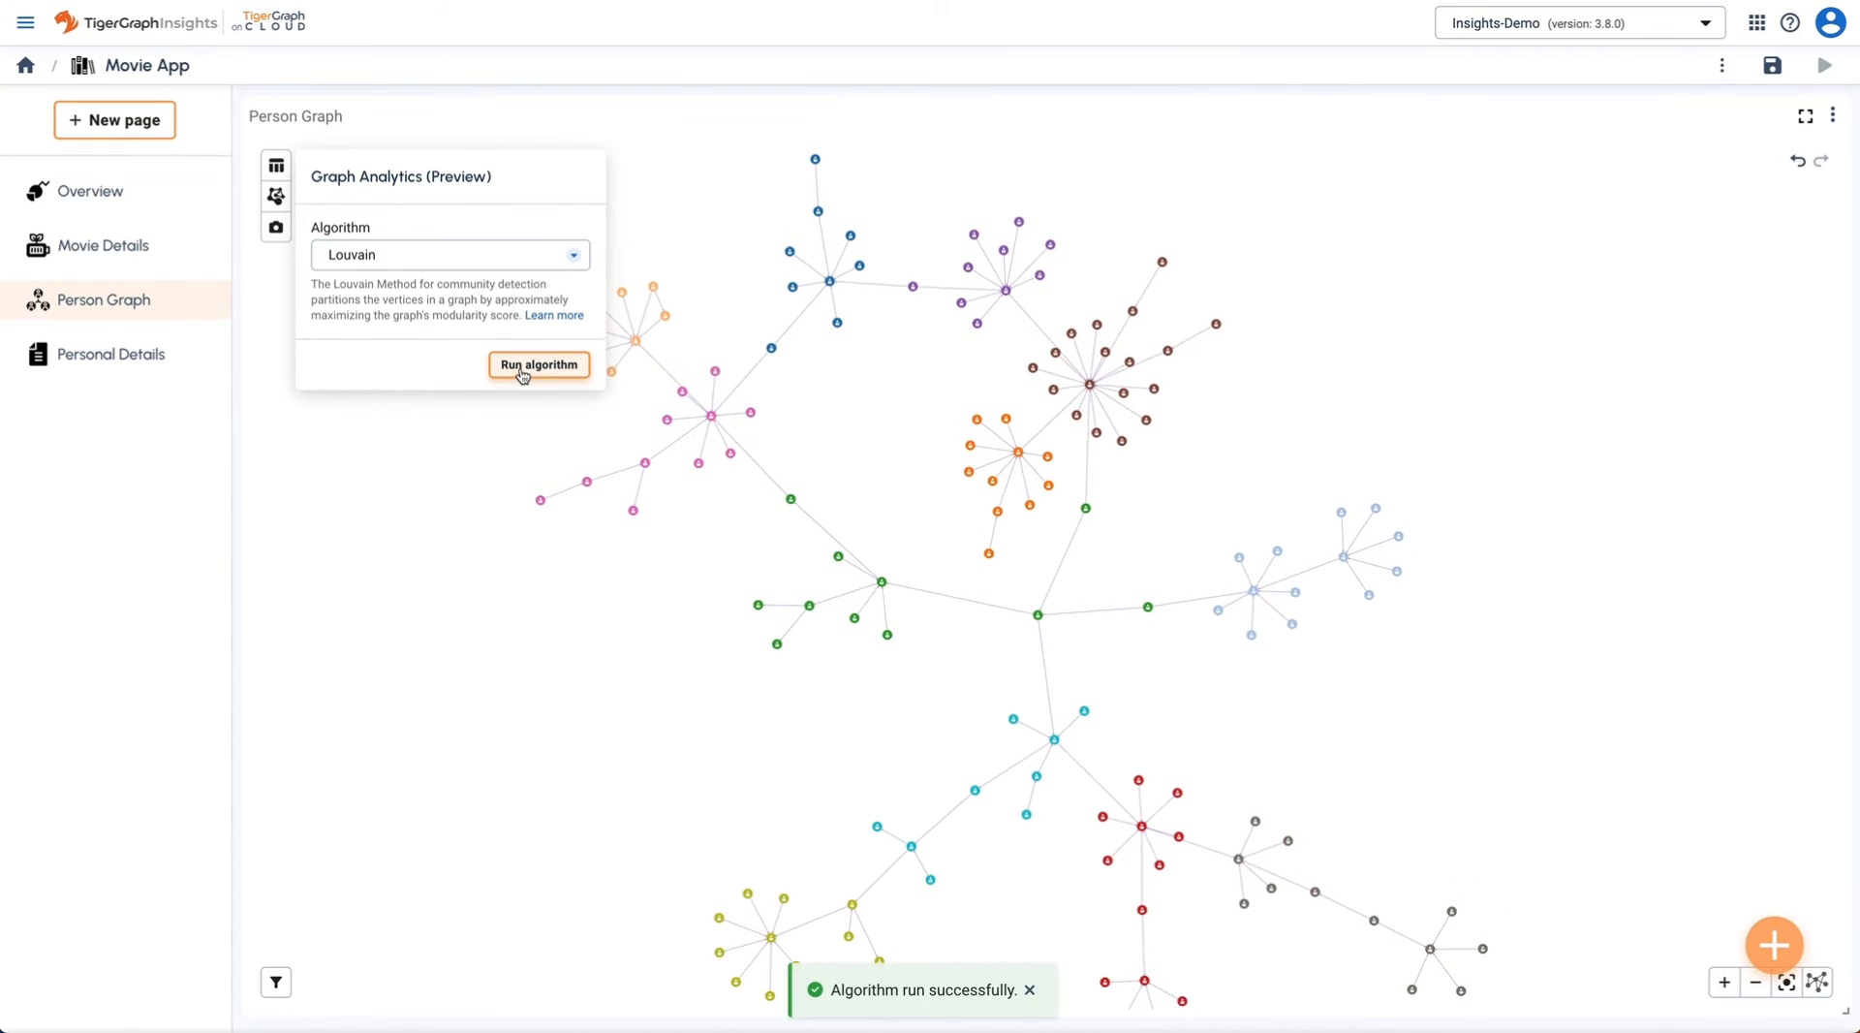
pyautogui.click(829, 454)
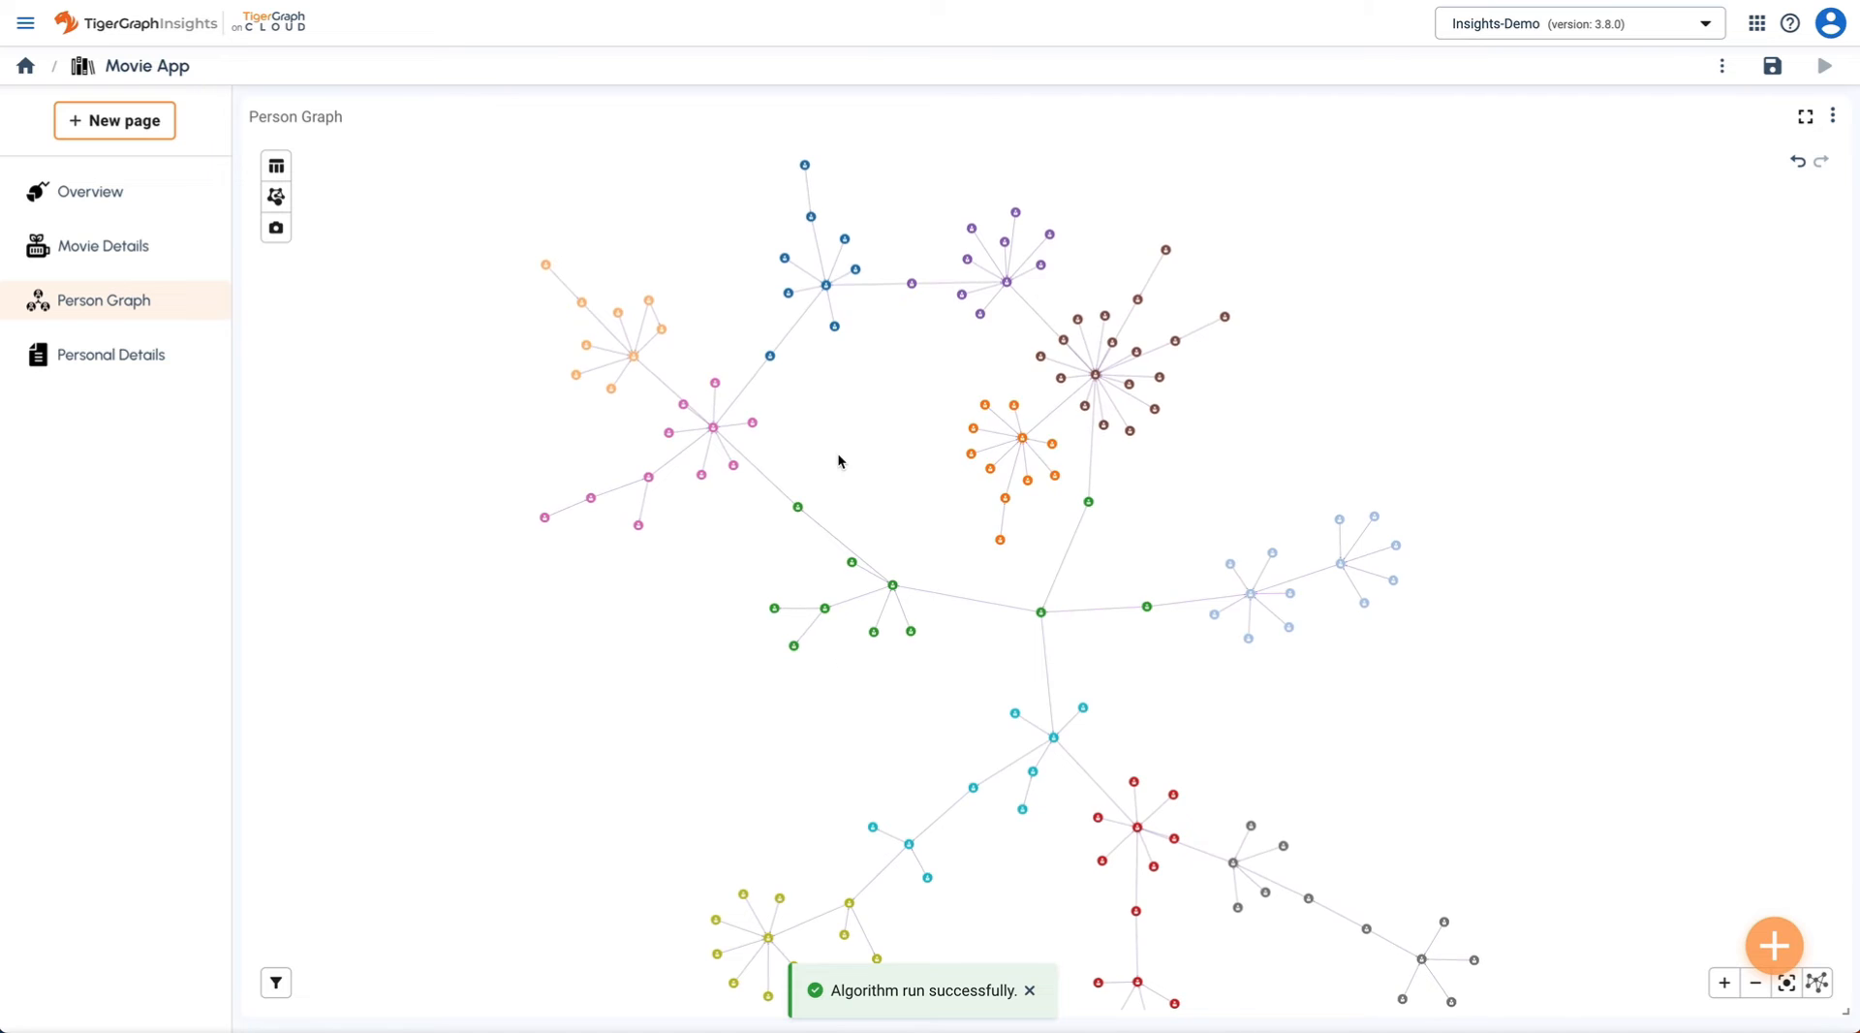
pyautogui.scroll(5, 838, 461)
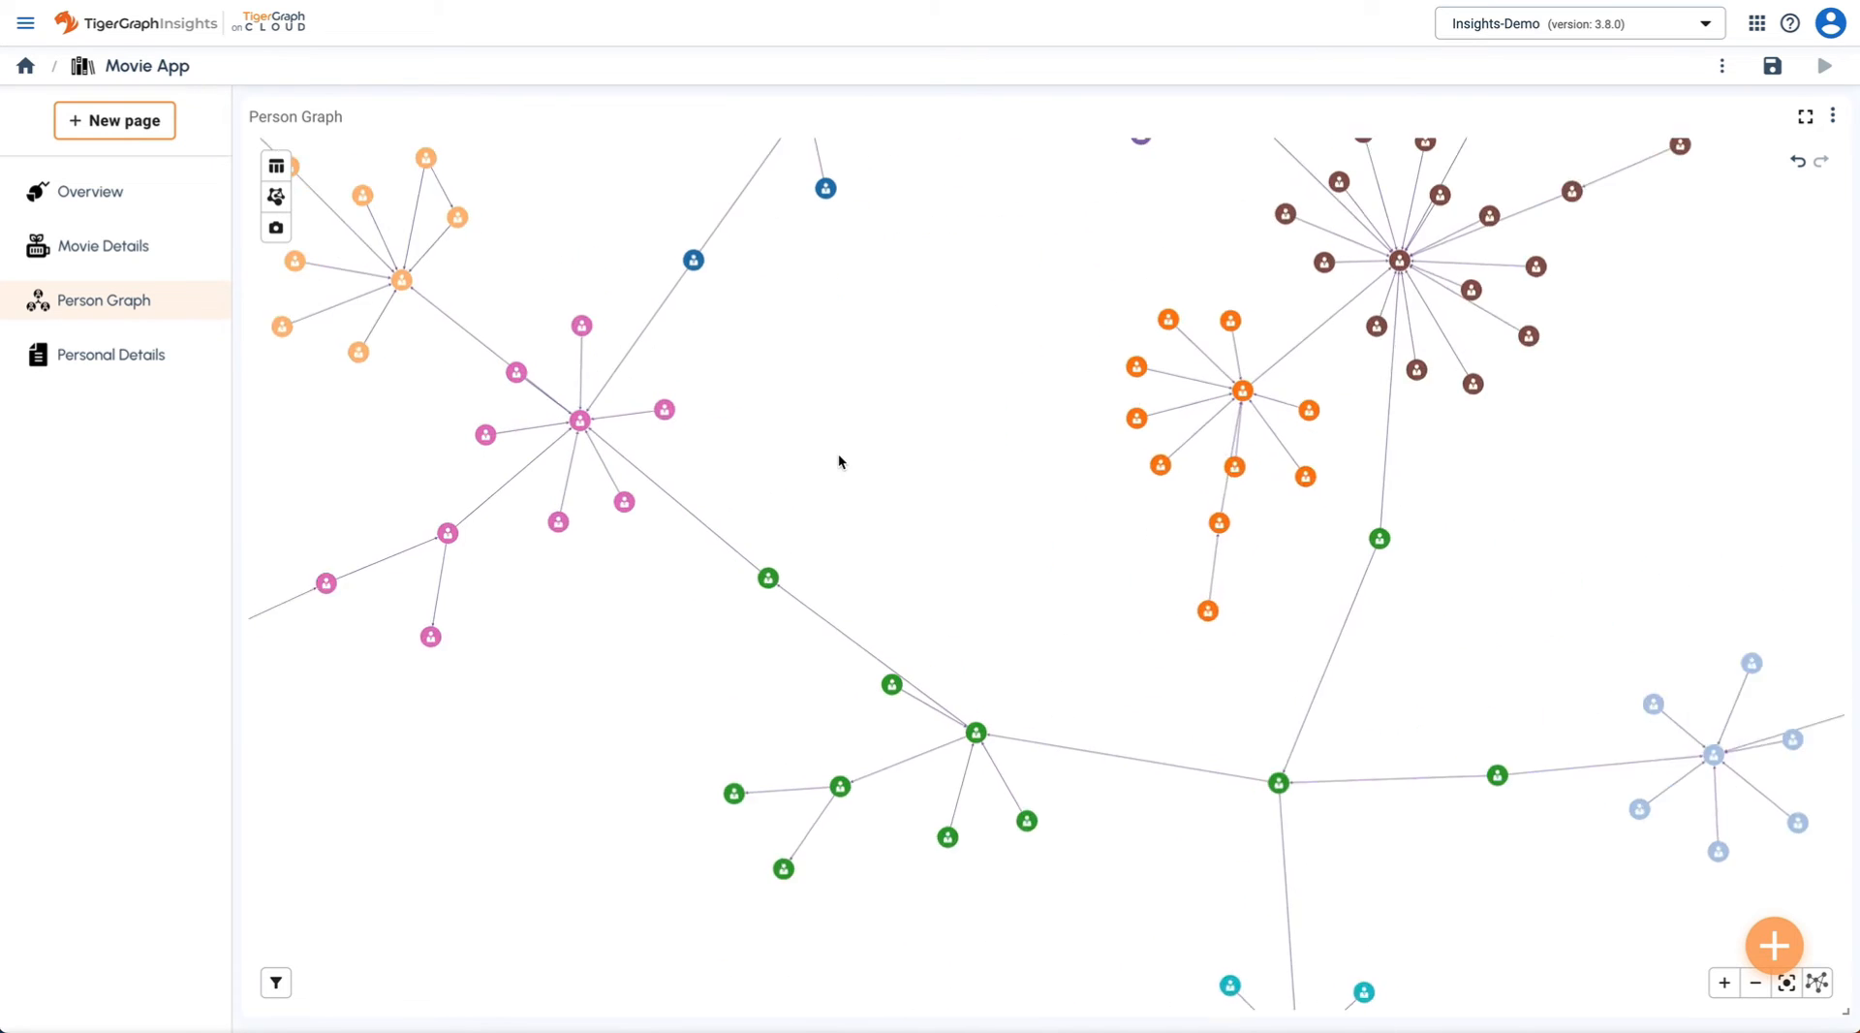
pyautogui.scroll(2, 839, 462)
pyautogui.scroll(-5, 839, 461)
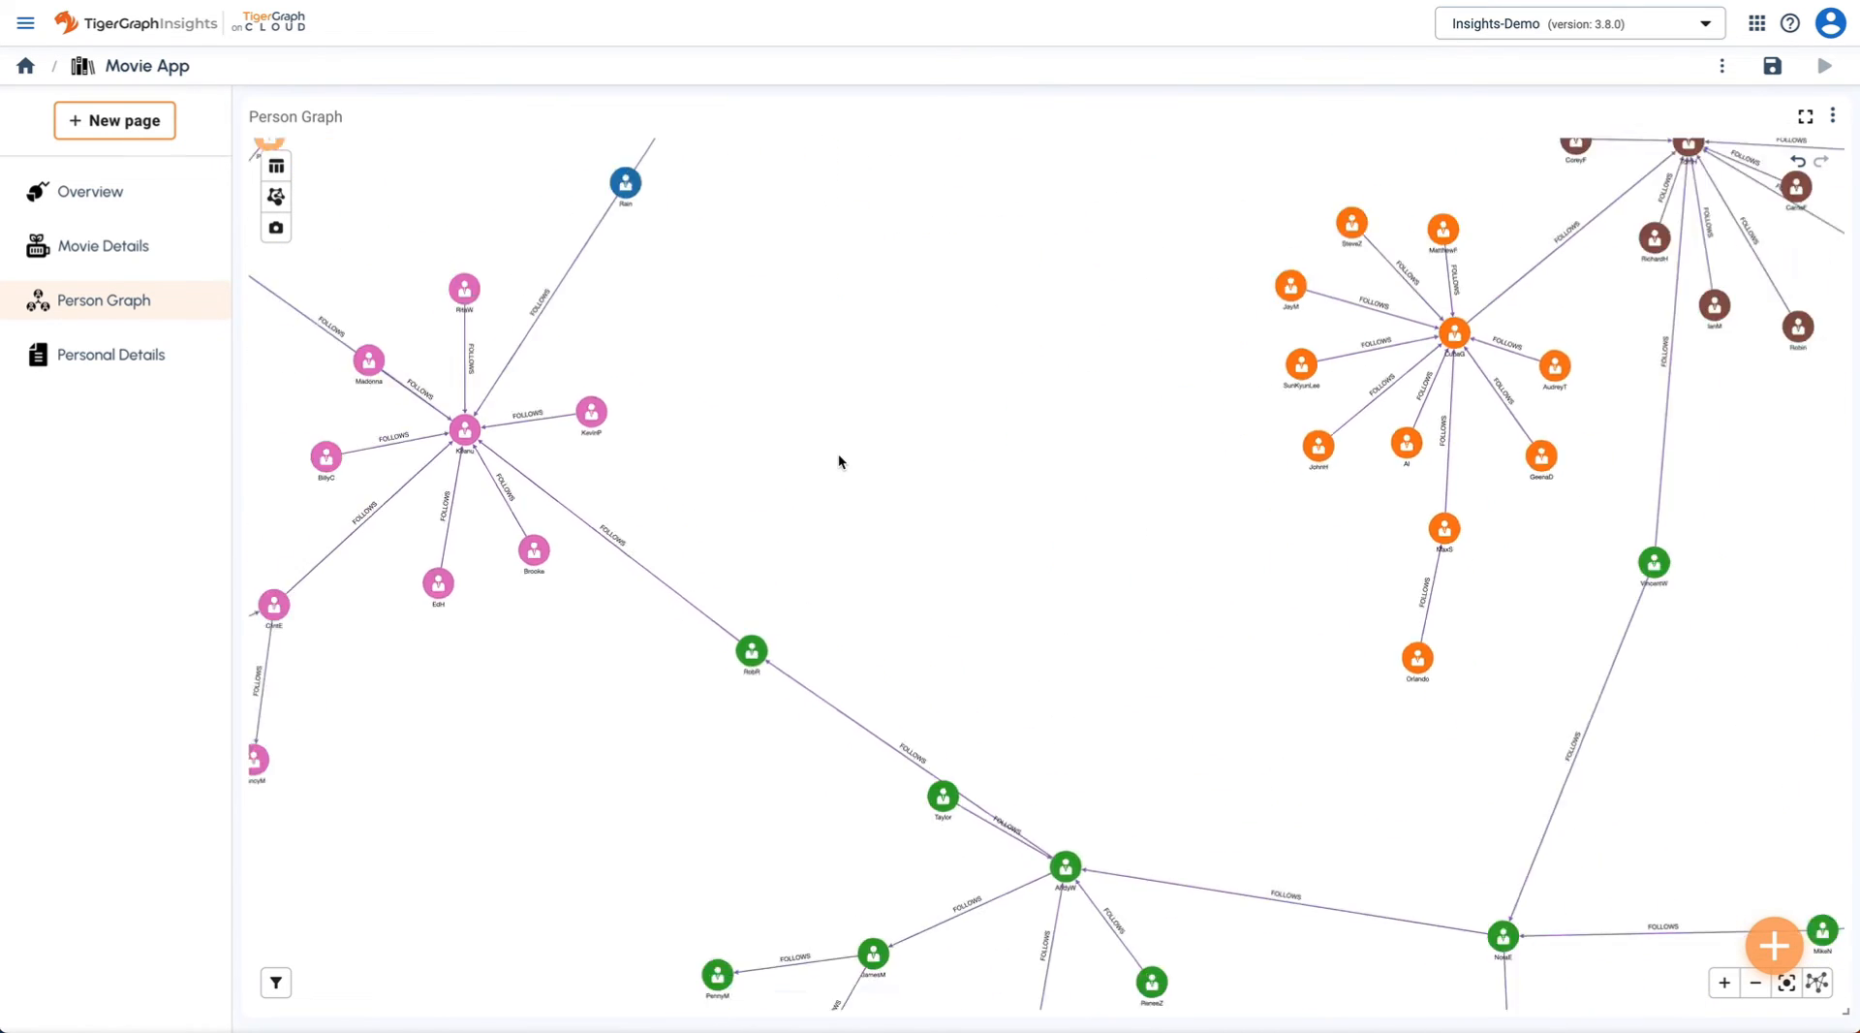
pyautogui.moveTo(872, 441); pyautogui.dragTo(741, 625)
pyautogui.scroll(5, 1019, 485)
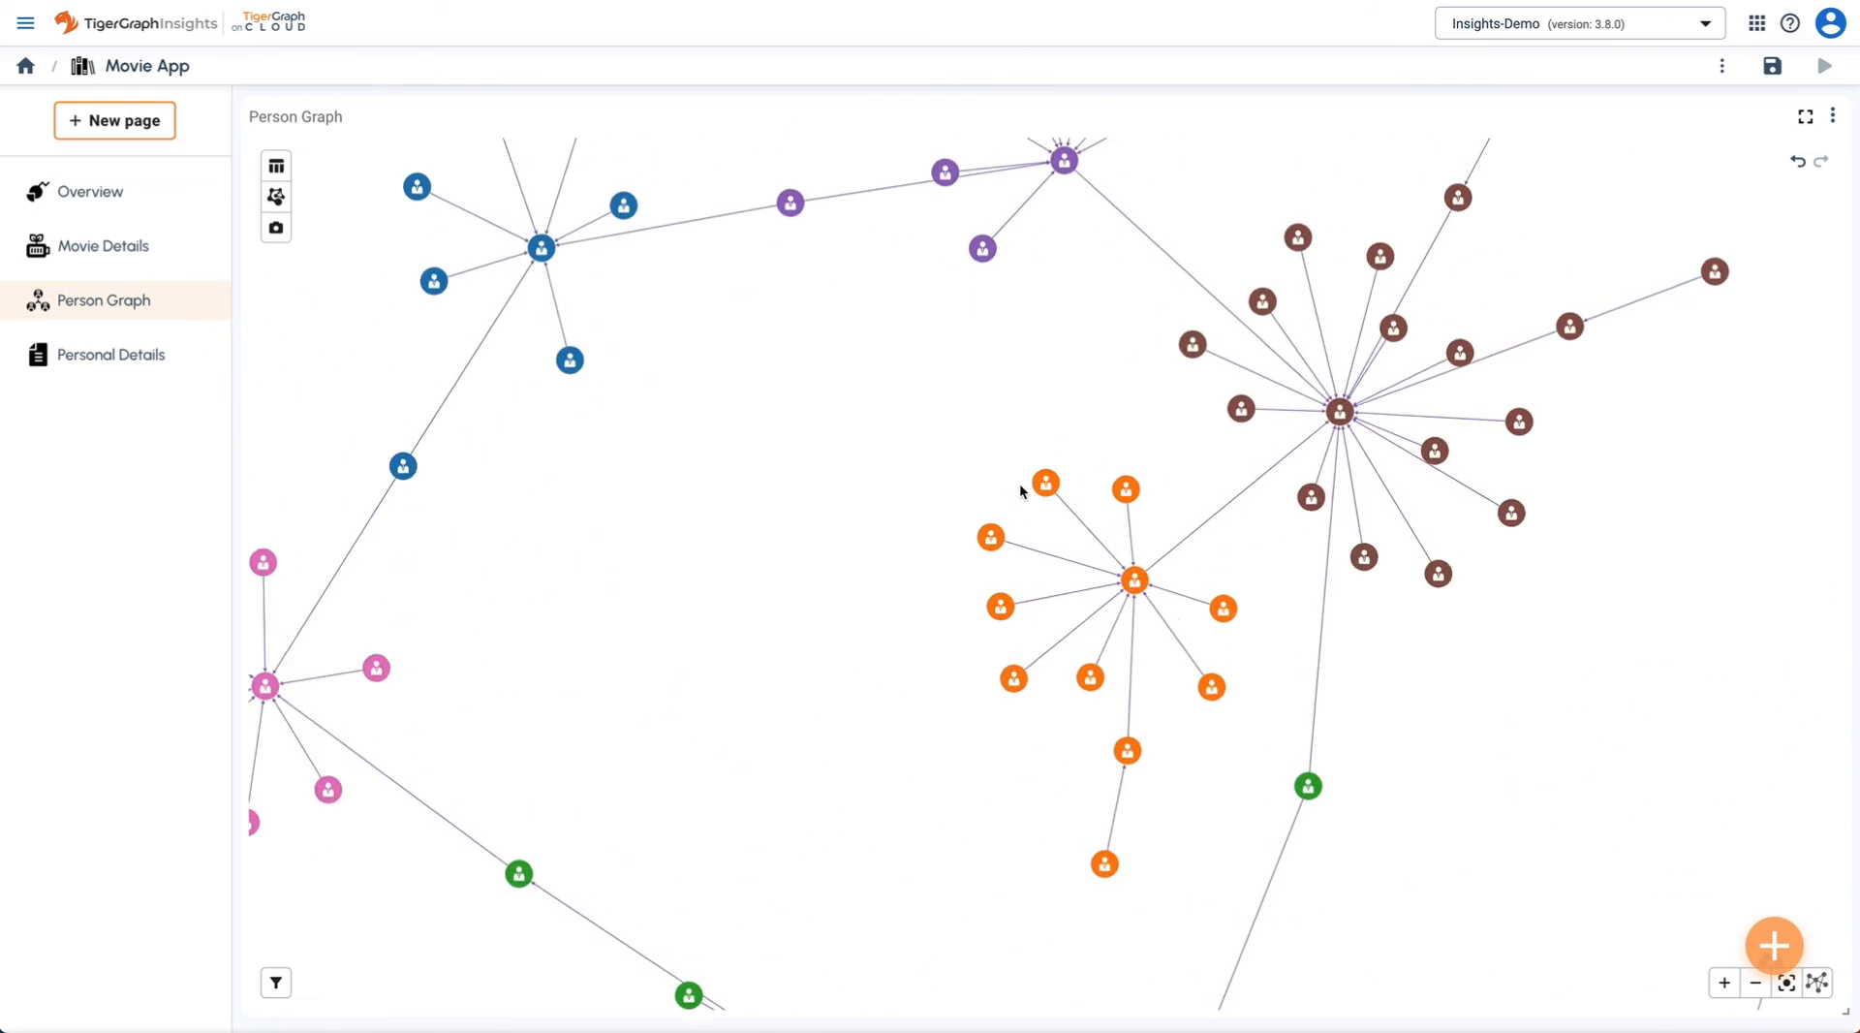
pyautogui.moveTo(1110, 408); pyautogui.dragTo(823, 459)
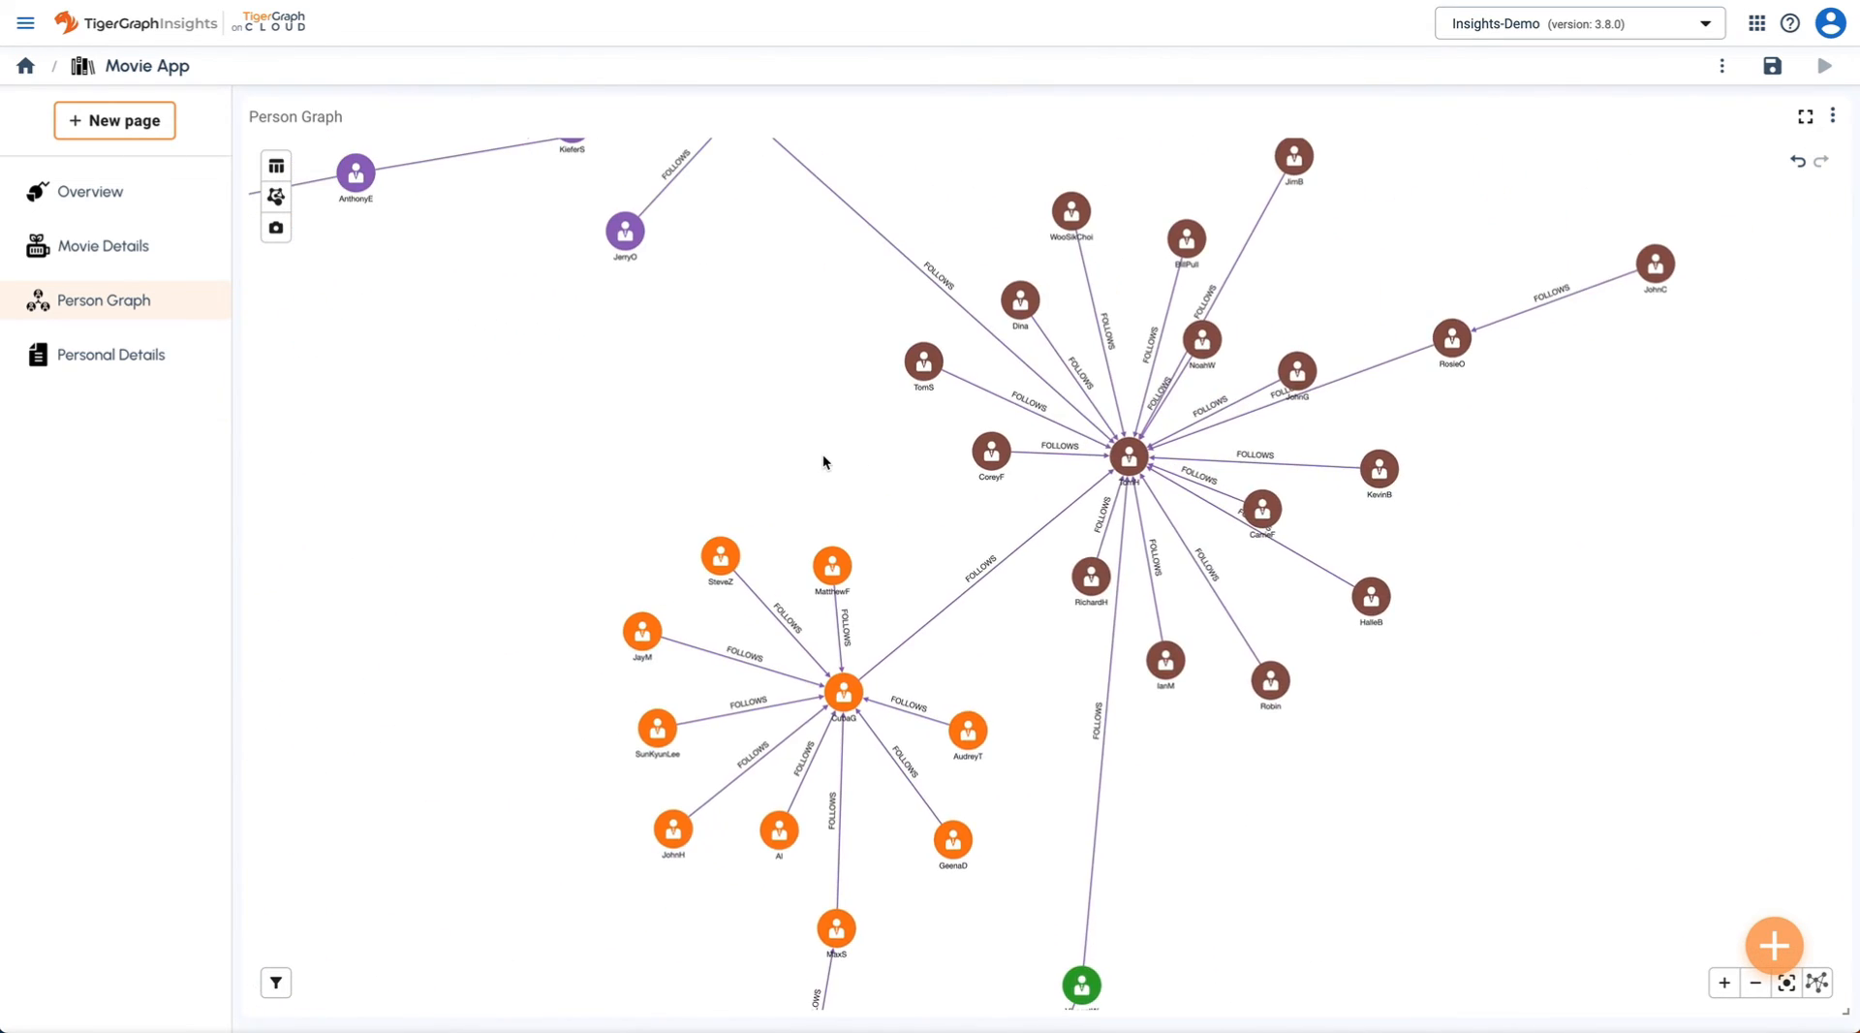
pyautogui.scroll(2, 824, 459)
pyautogui.scroll(2, 823, 460)
pyautogui.scroll(-6, 823, 460)
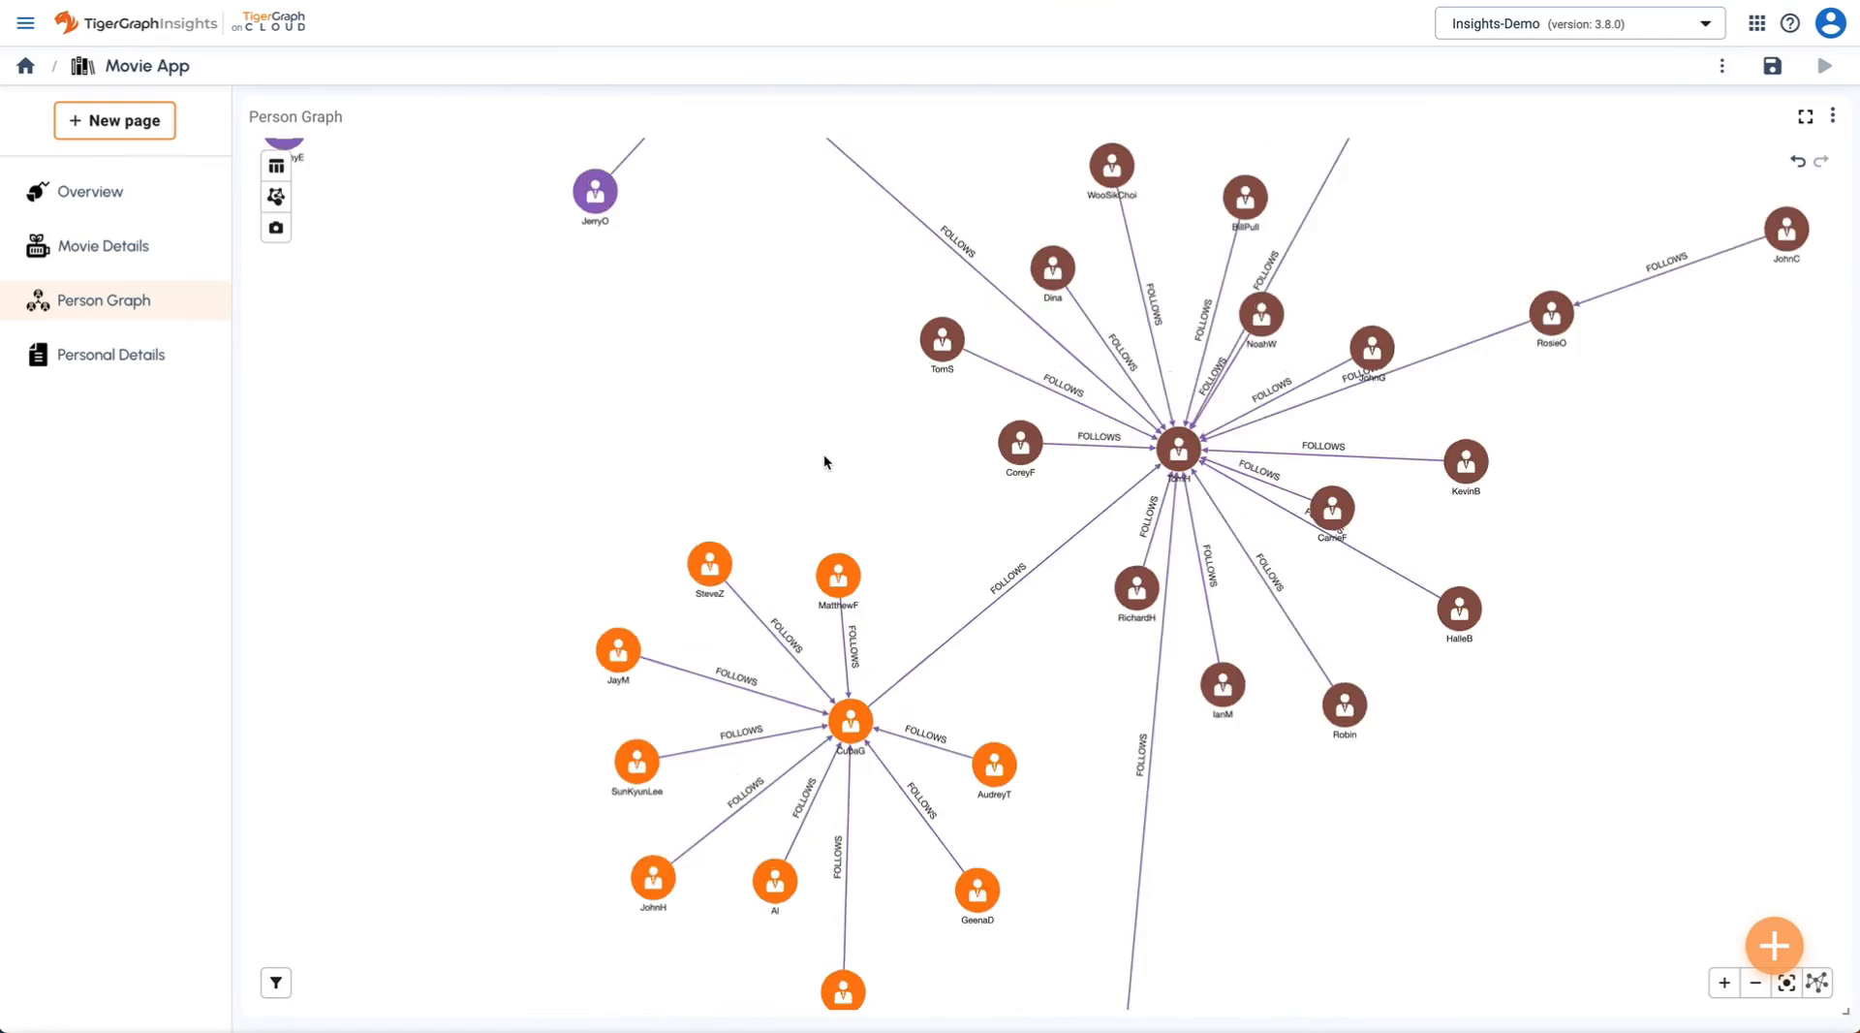
pyautogui.scroll(-4, 823, 461)
pyautogui.moveTo(1067, 740); pyautogui.dragTo(1071, 433)
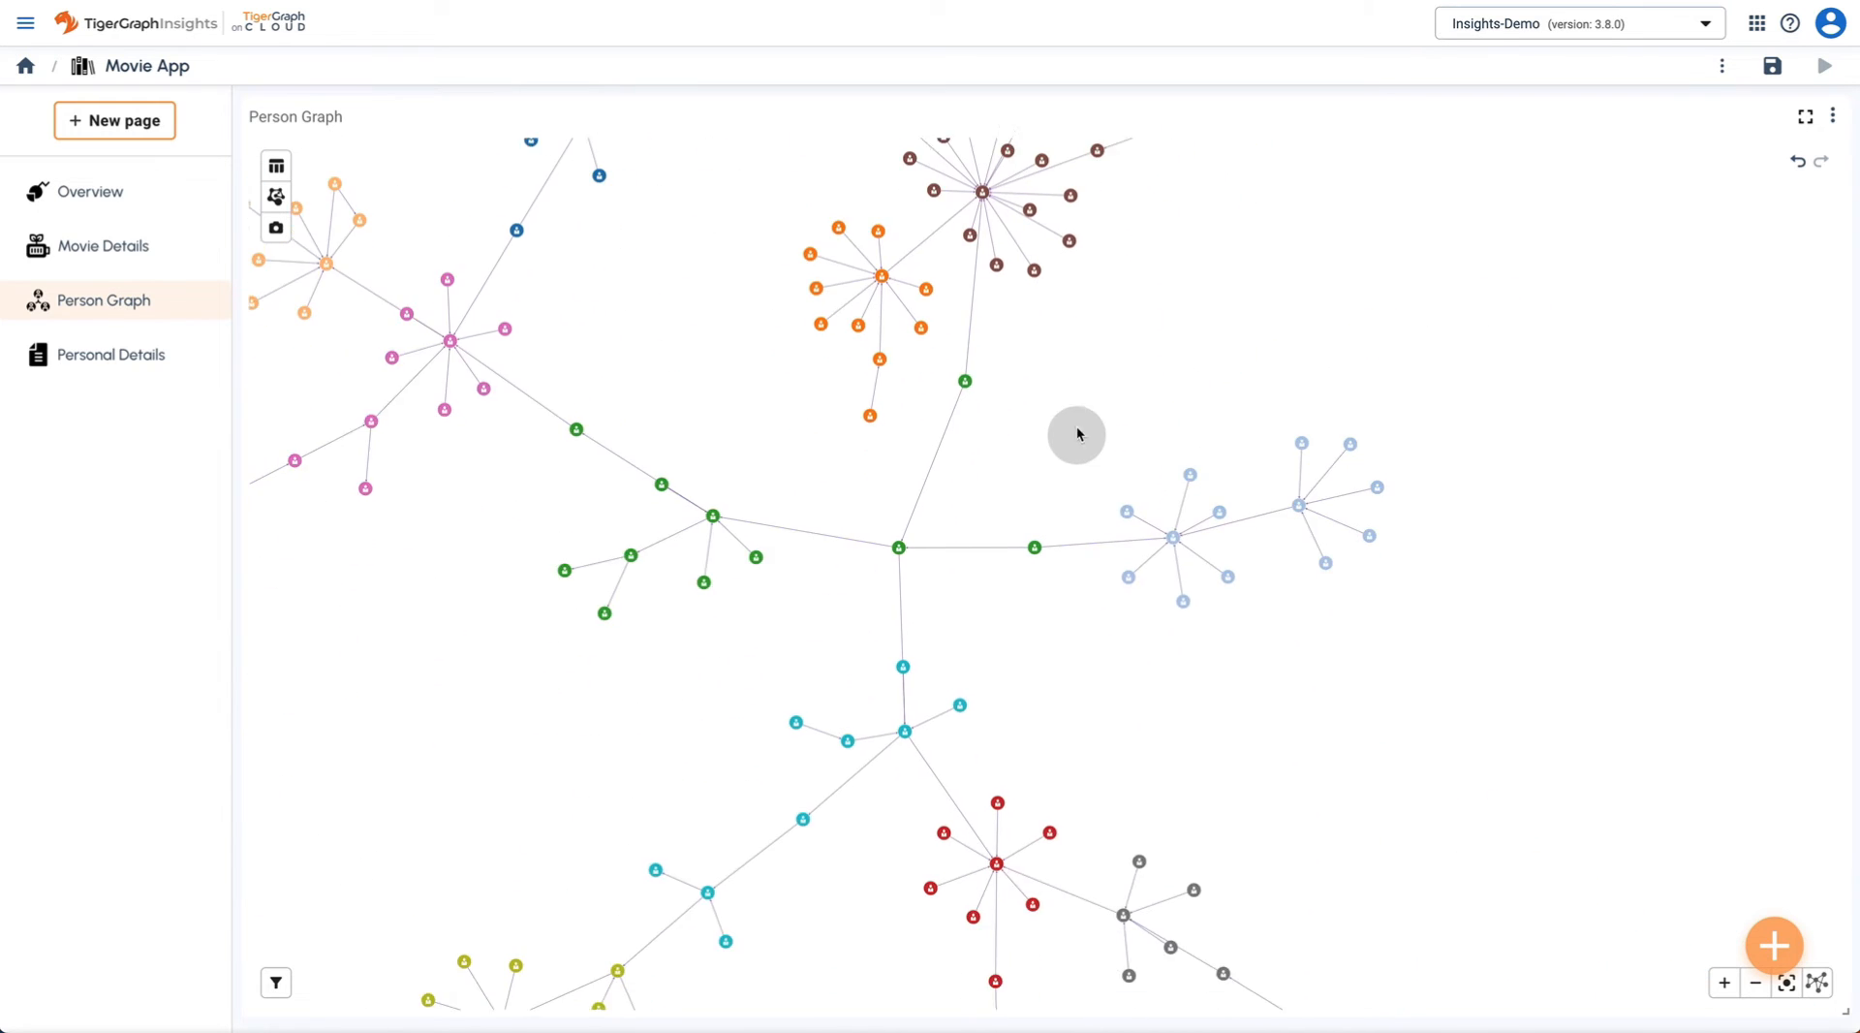
pyautogui.moveTo(1256, 854); pyautogui.dragTo(1066, 578)
pyautogui.moveTo(1009, 778); pyautogui.dragTo(1049, 736)
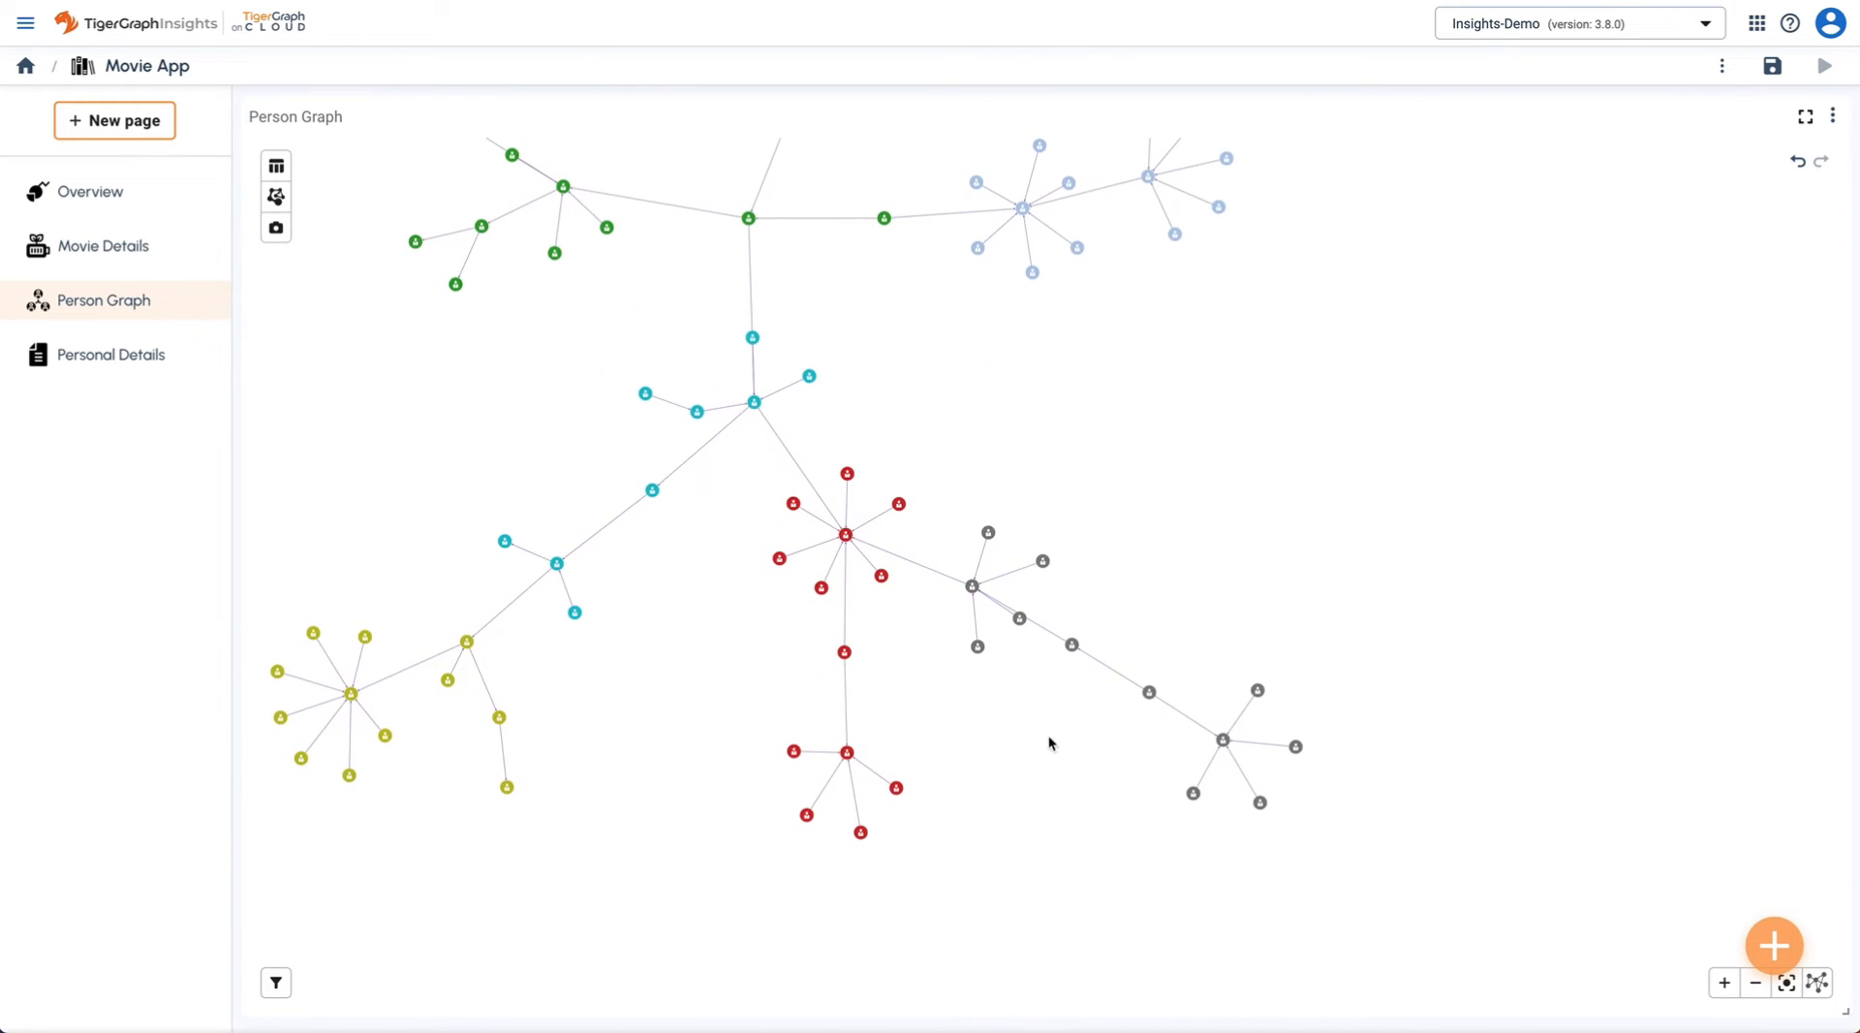
pyautogui.scroll(7, 940, 738)
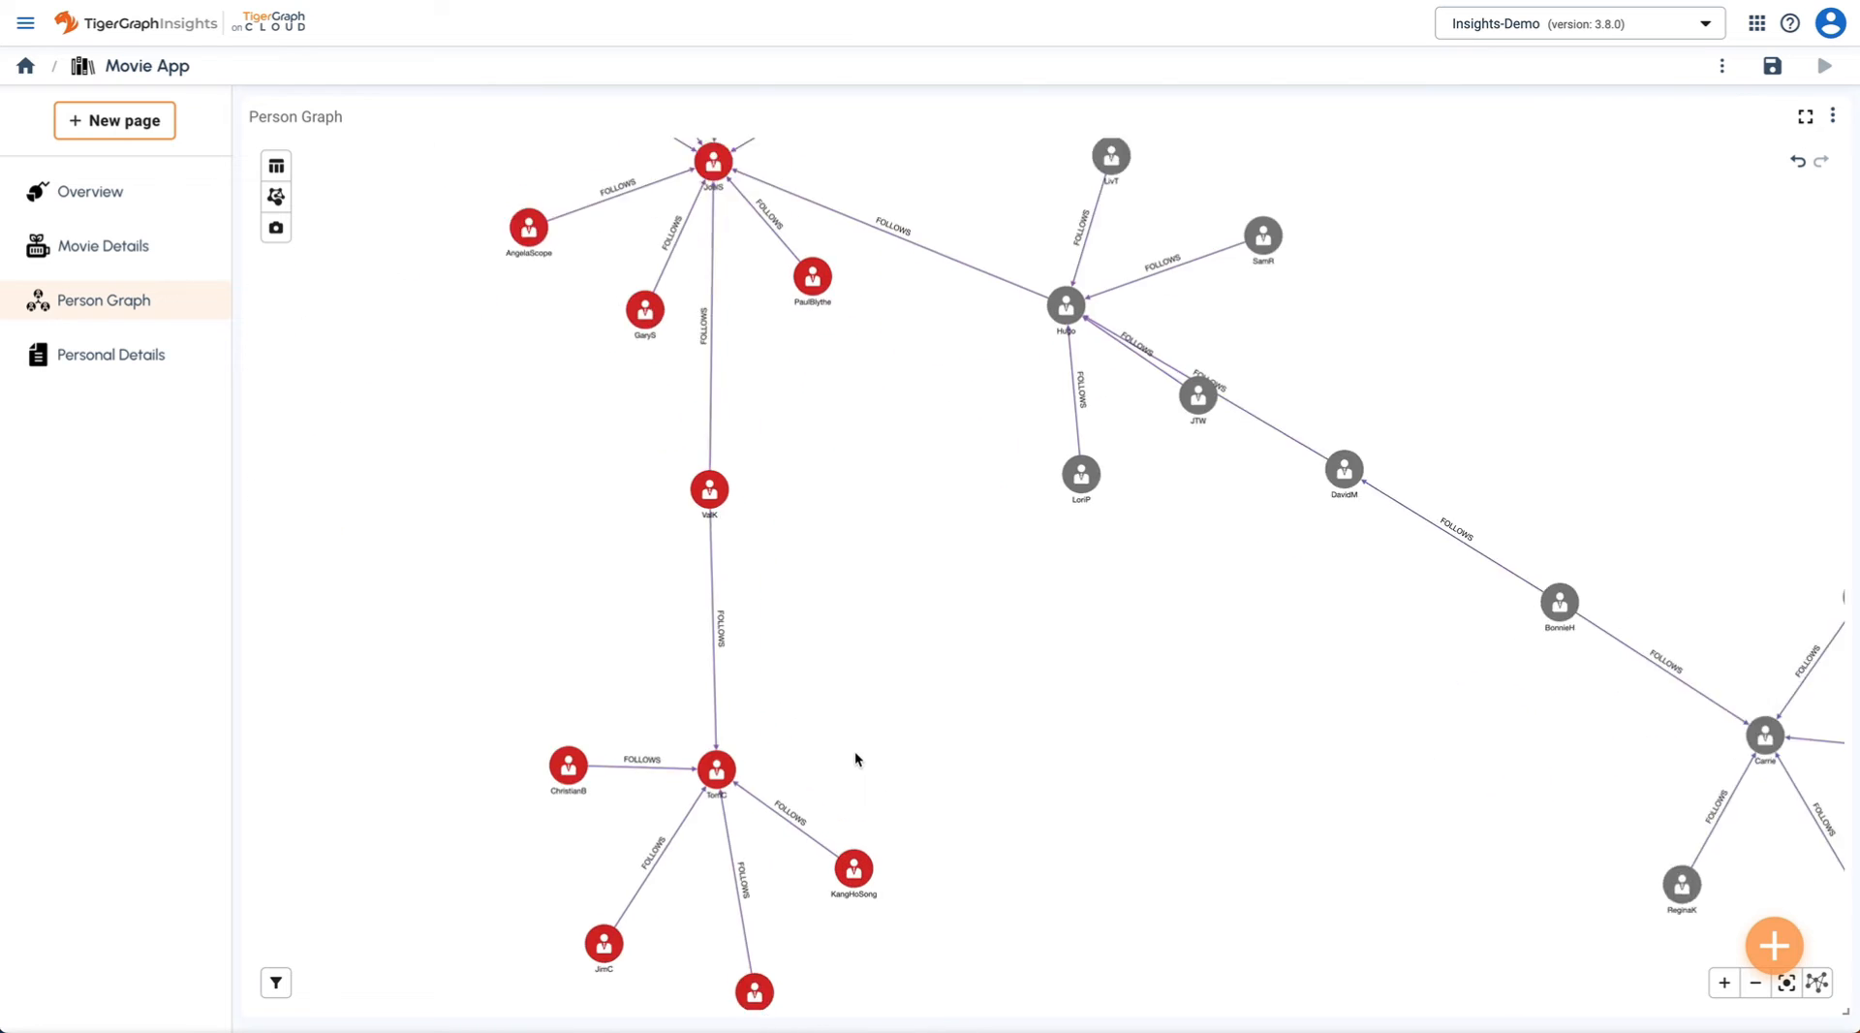
pyautogui.moveTo(835, 752); pyautogui.dragTo(1564, 722)
pyautogui.moveTo(771, 669); pyautogui.dragTo(1459, 656)
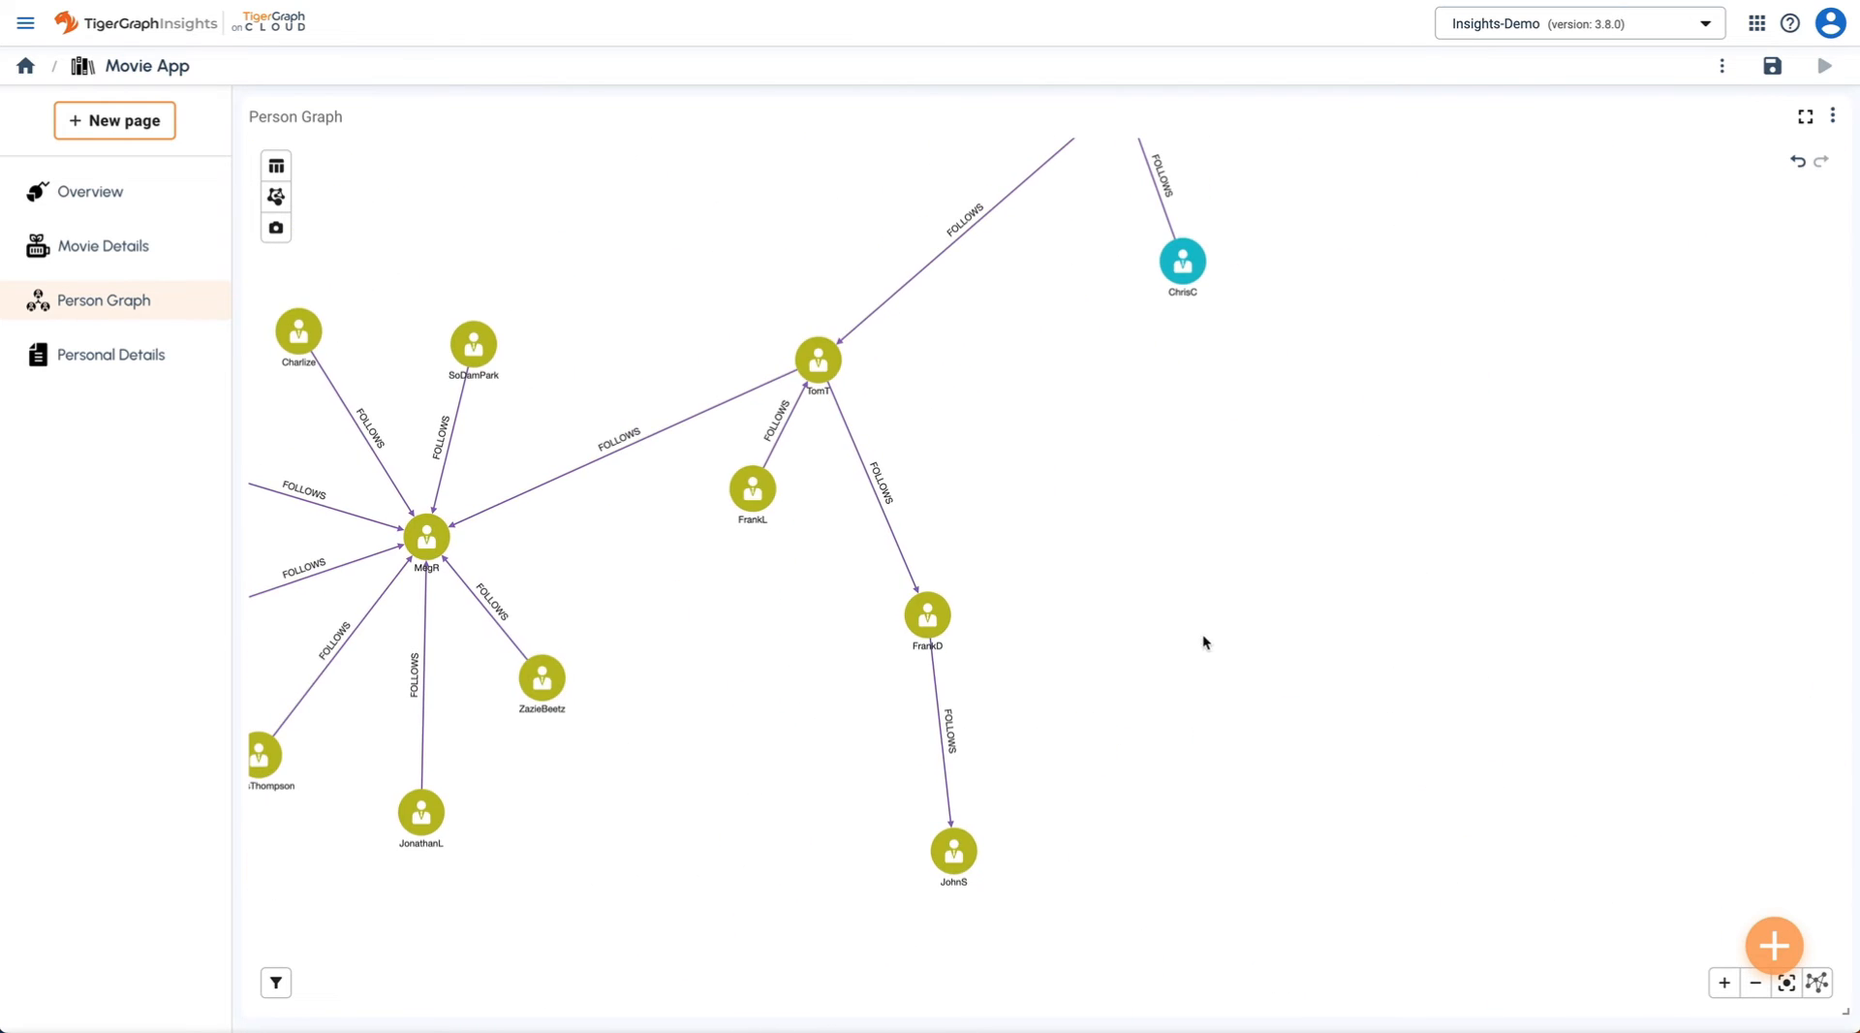
pyautogui.moveTo(1180, 634); pyautogui.dragTo(1438, 810)
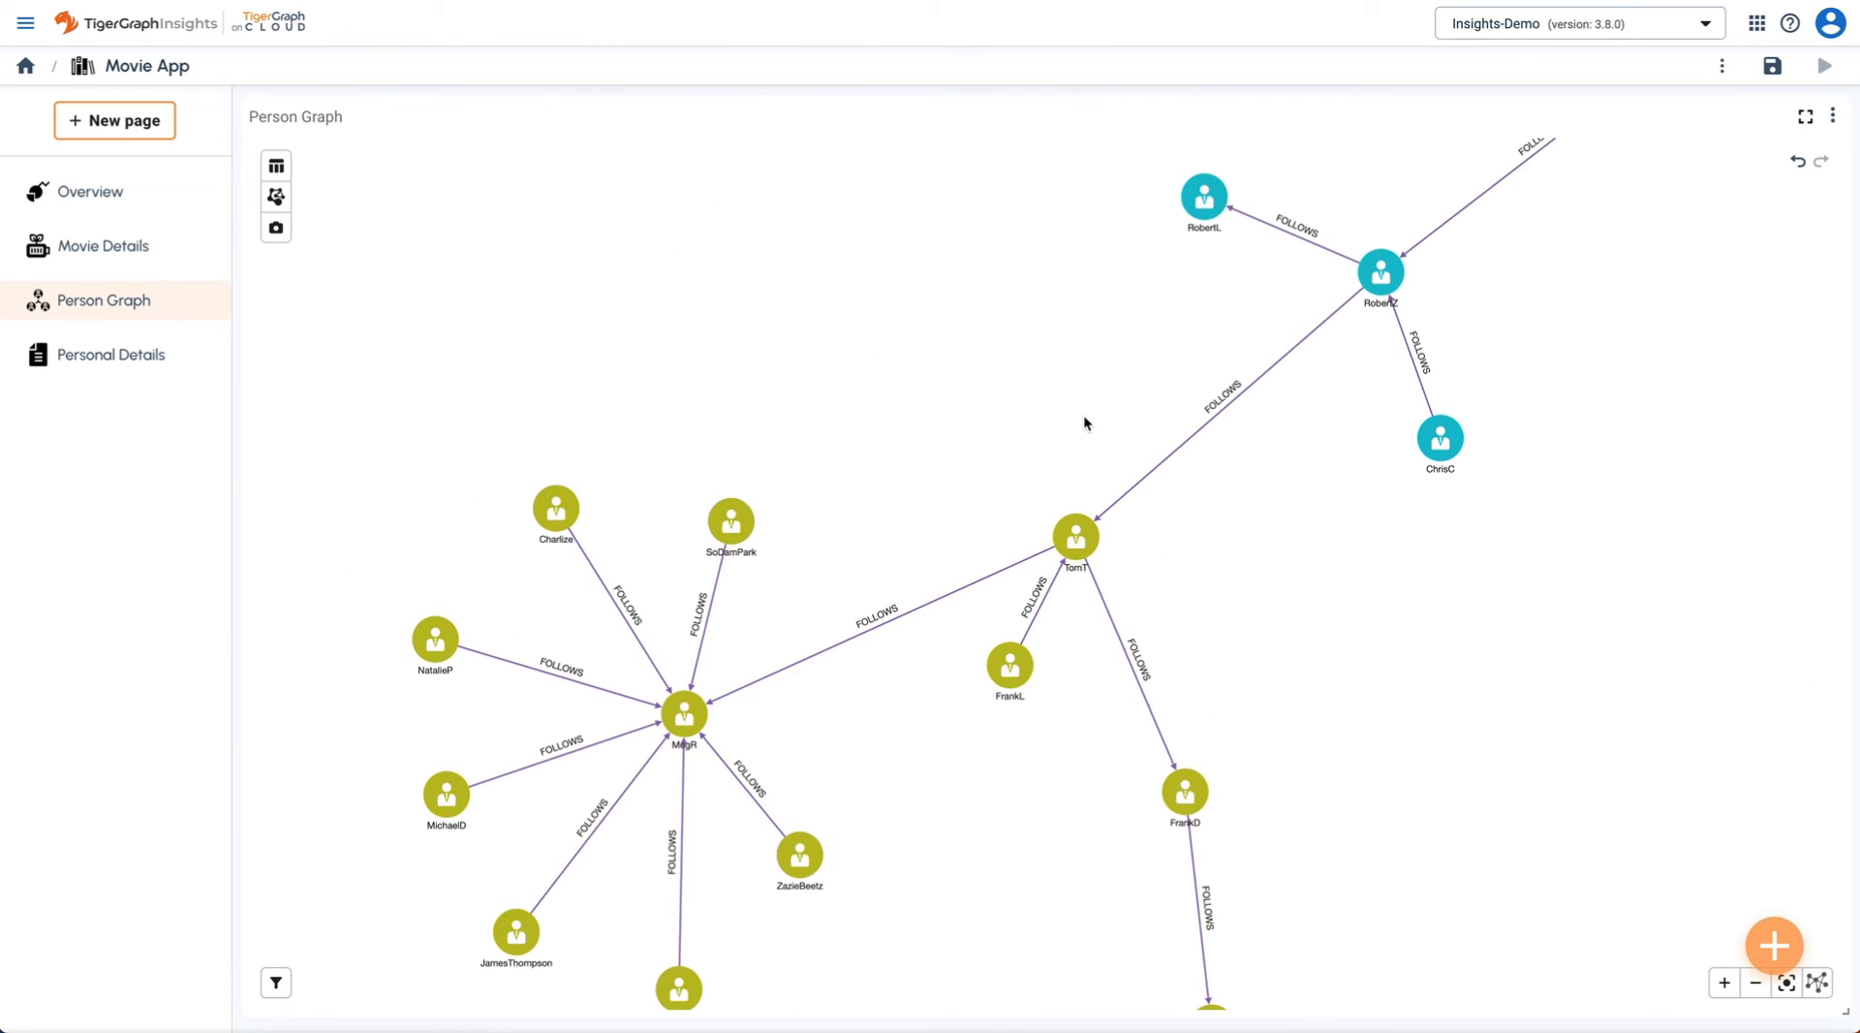
pyautogui.scroll(-4, 1009, 375)
pyautogui.scroll(-3, 1010, 380)
pyautogui.moveTo(914, 369); pyautogui.dragTo(718, 685)
pyautogui.scroll(-2, 759, 675)
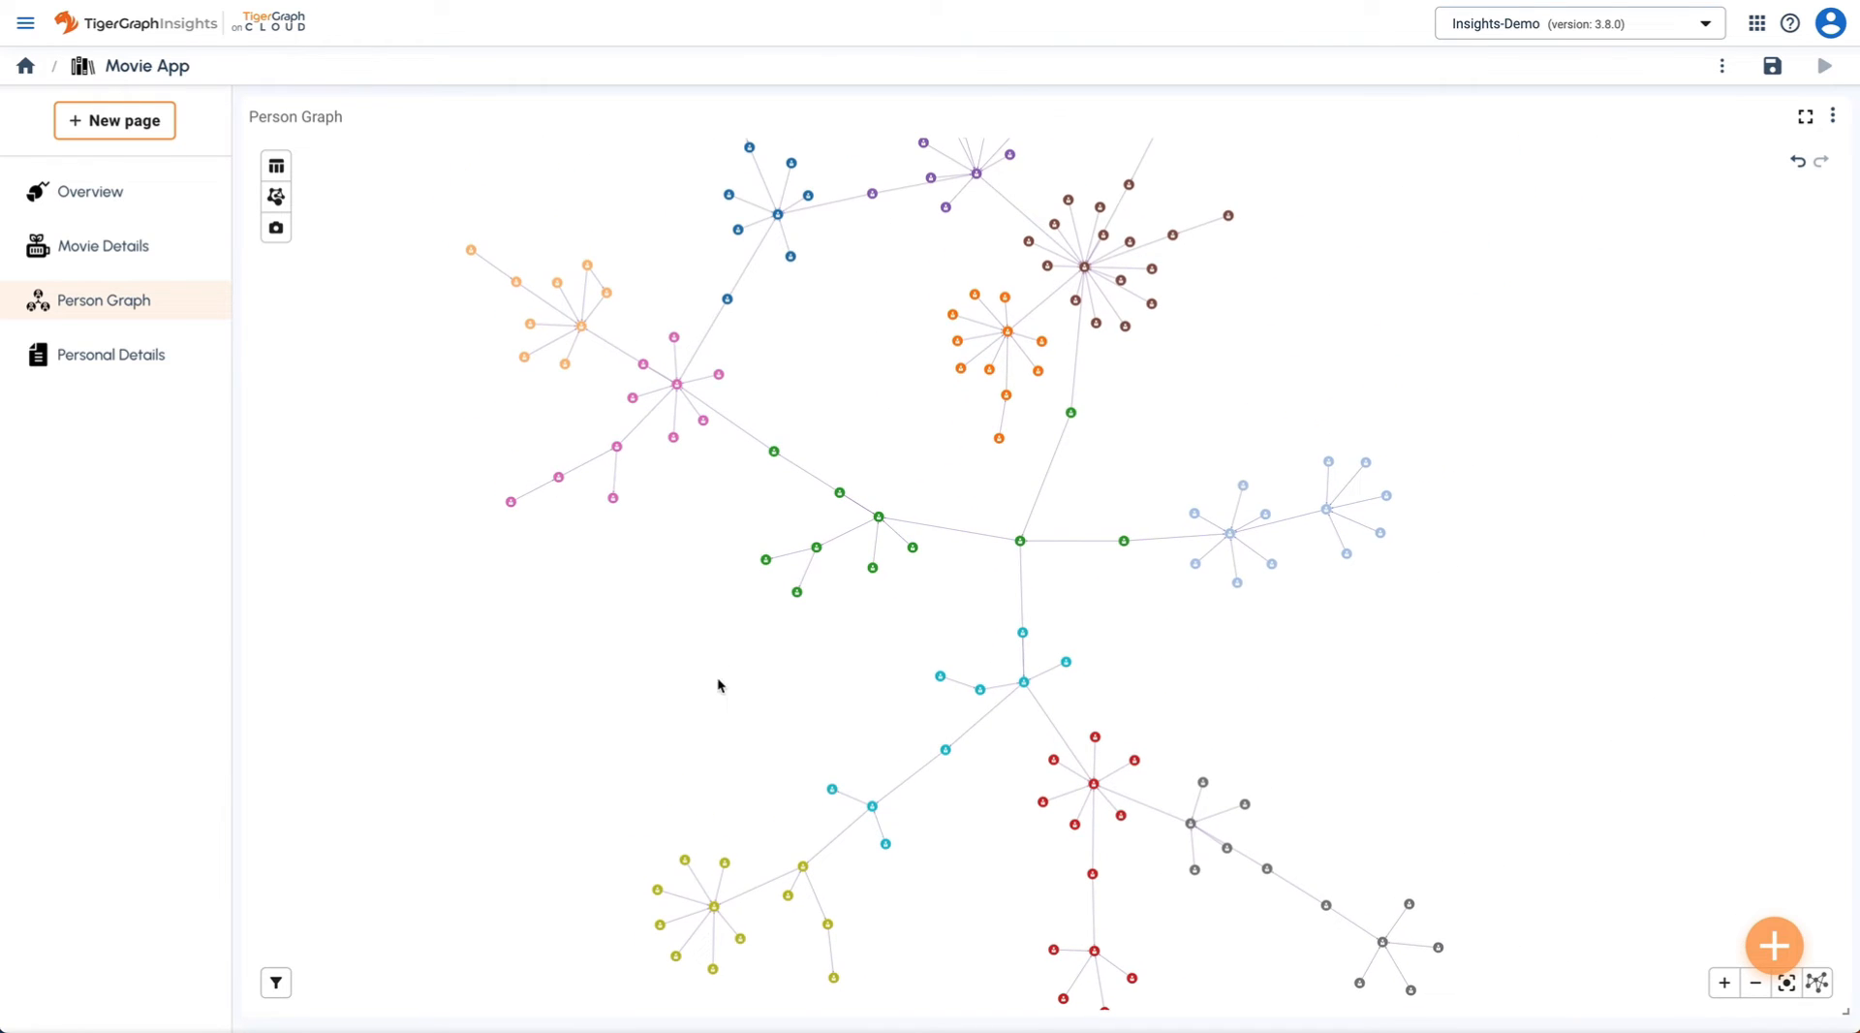
# - Run Page Rank over Person–FOLLOWS to size people by influence, then recentre the graph
pyautogui.click(276, 199)
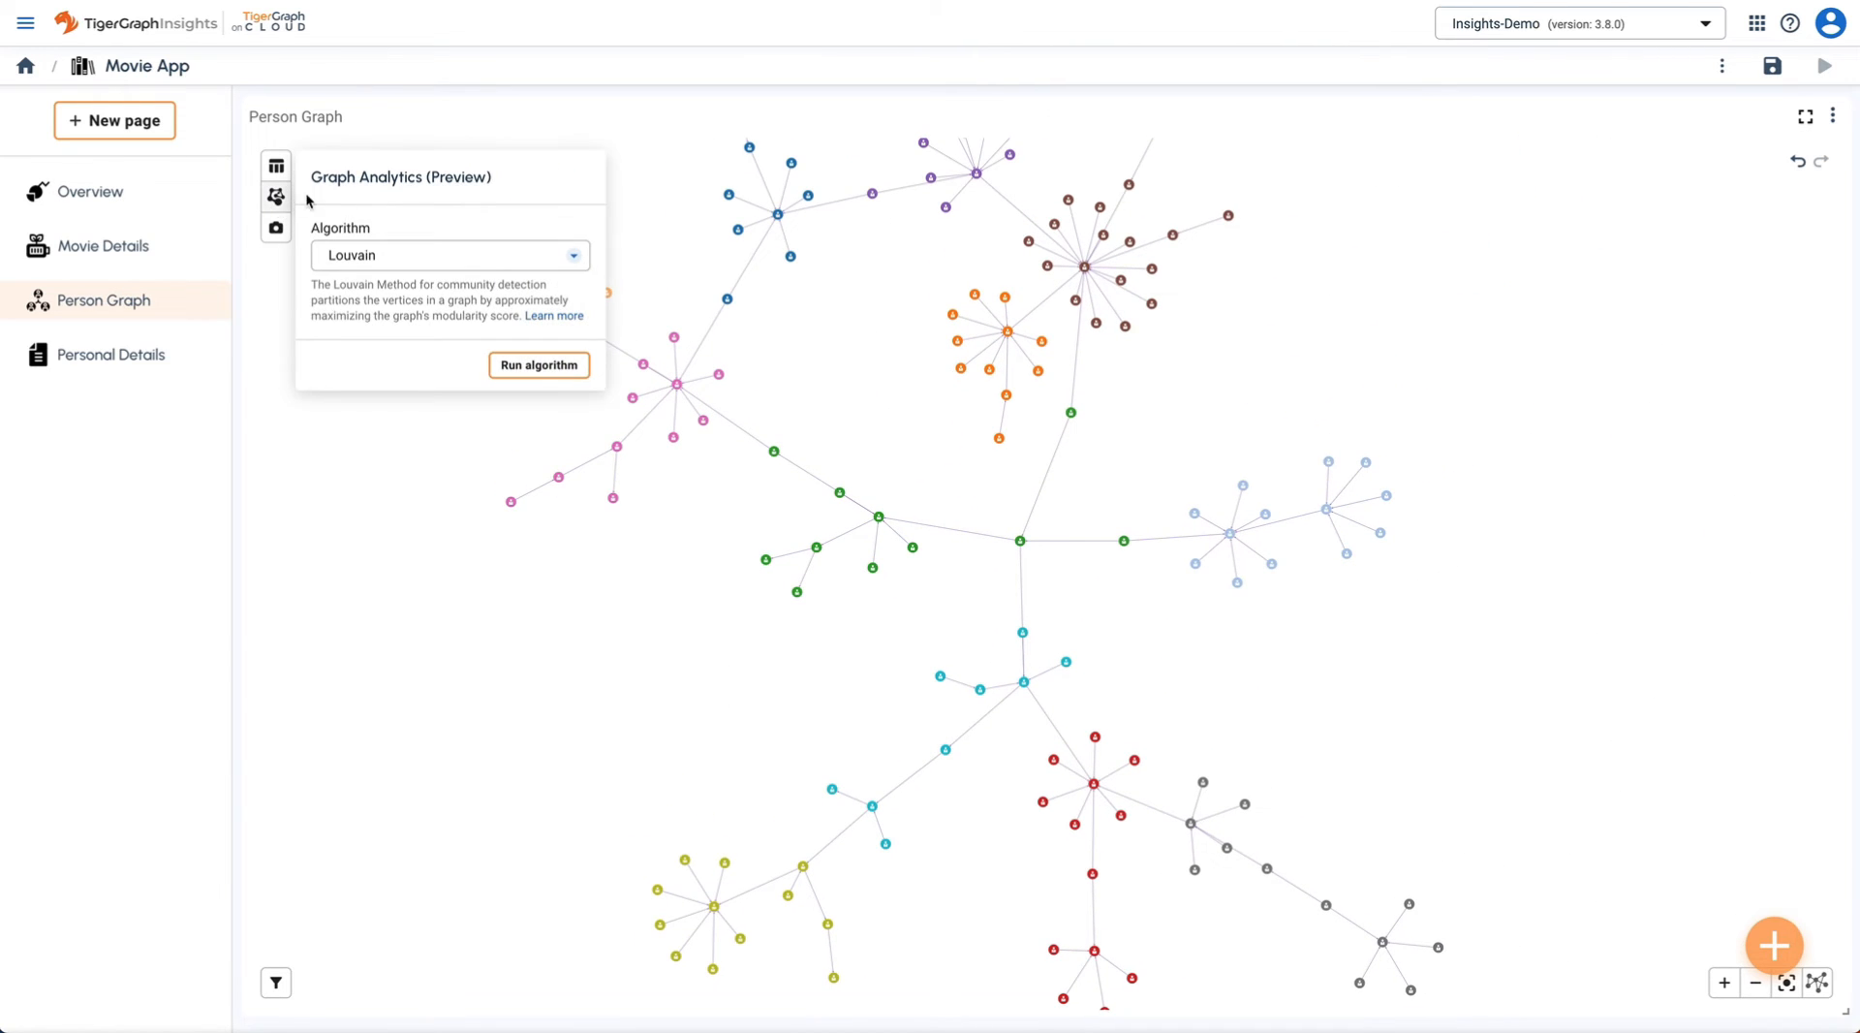
pyautogui.click(397, 254)
pyautogui.click(390, 308)
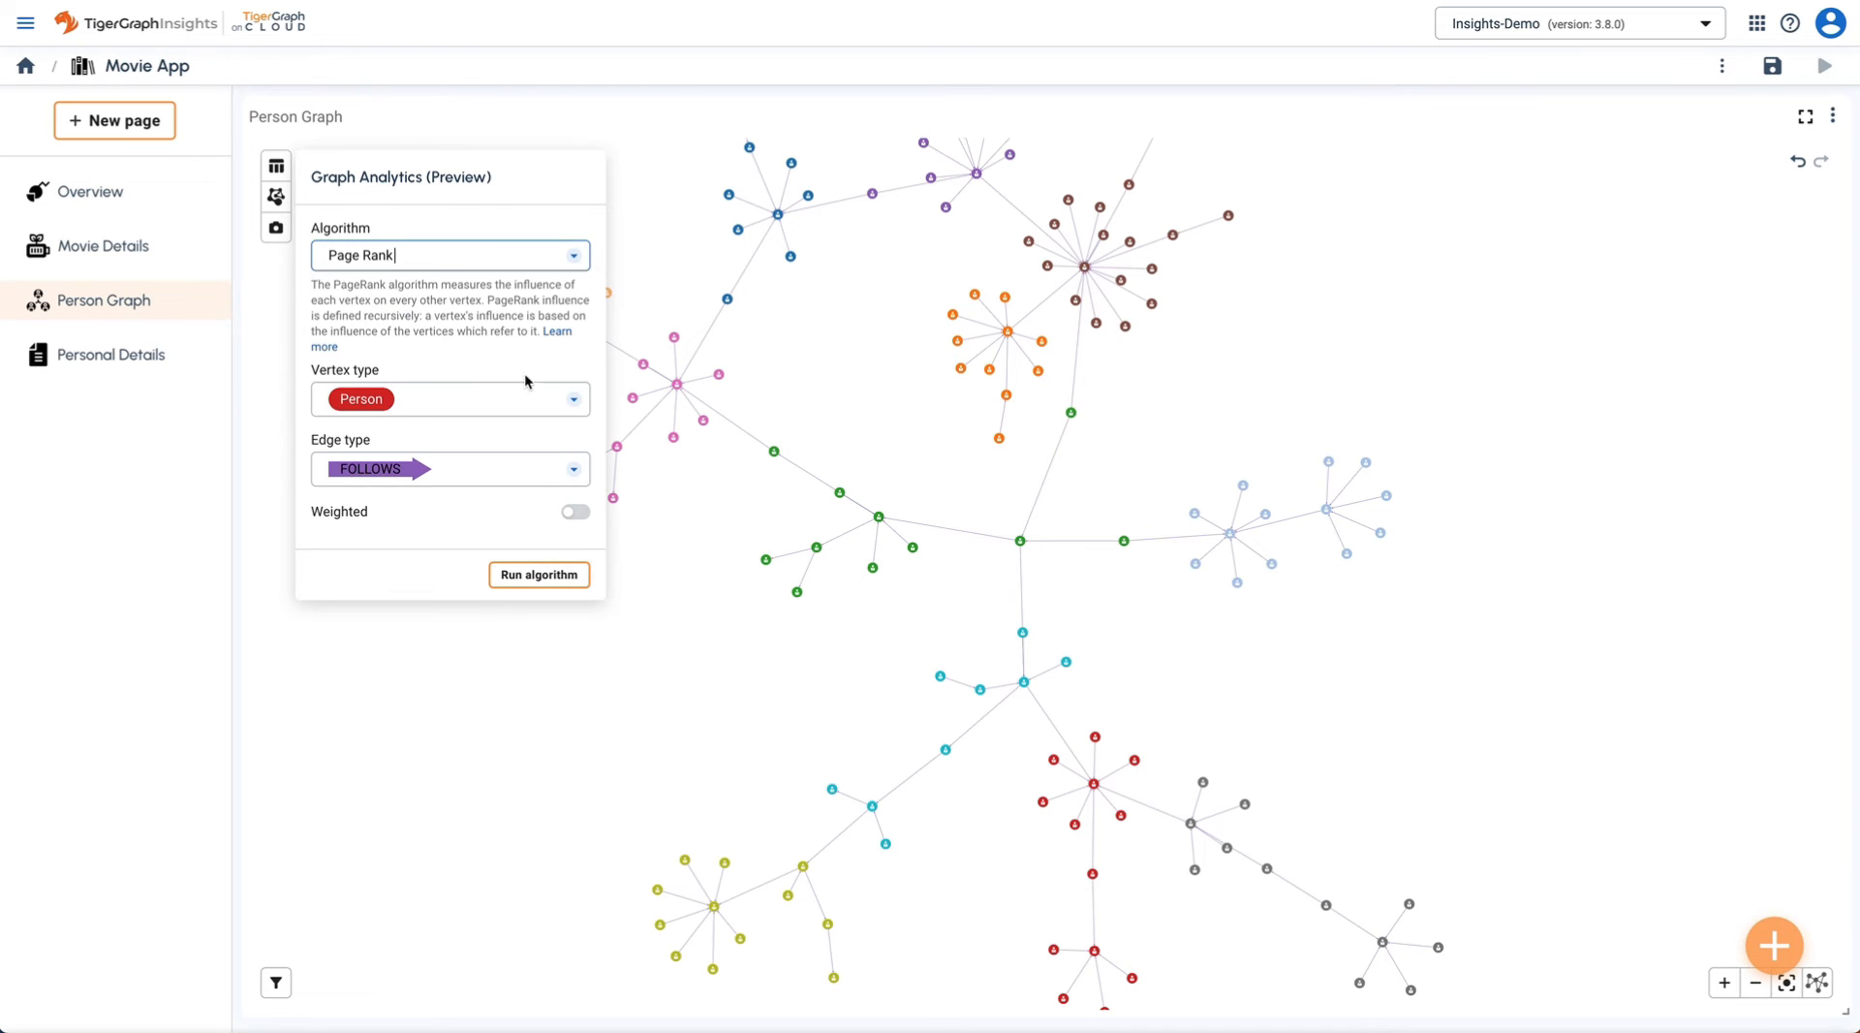
pyautogui.click(536, 576)
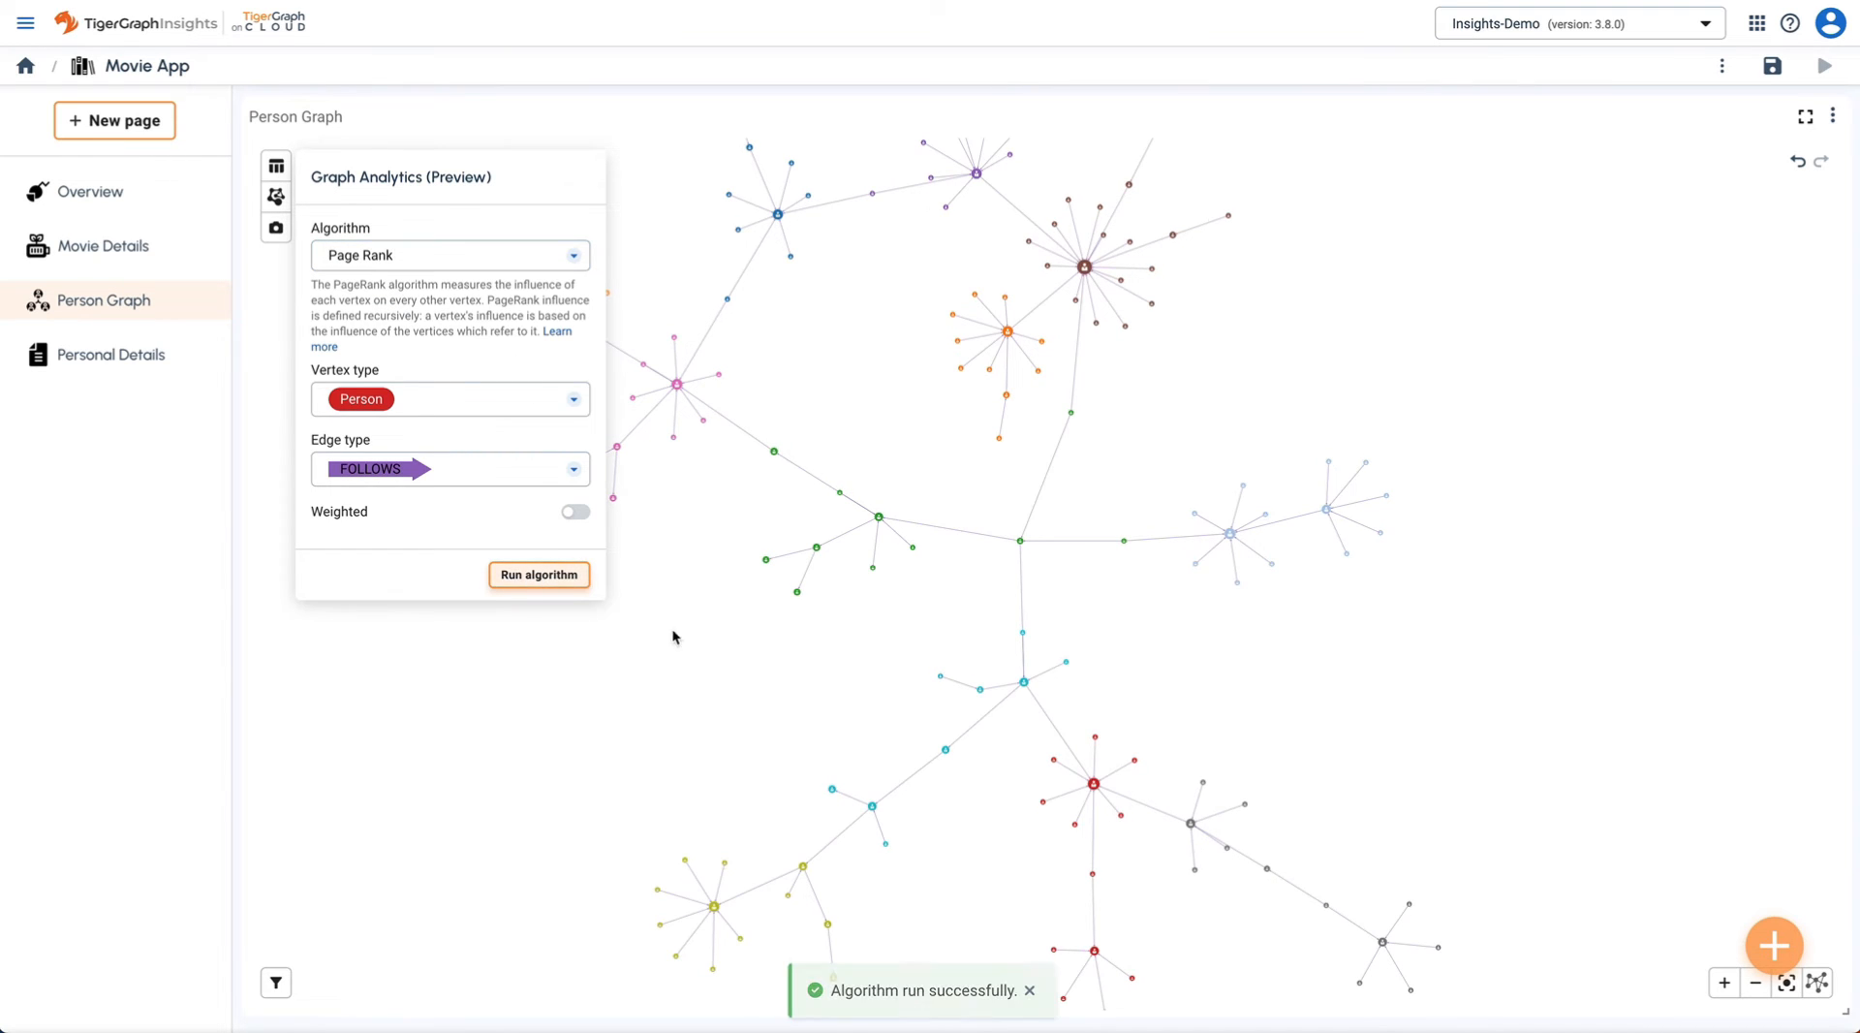
pyautogui.click(785, 702)
pyautogui.moveTo(787, 700); pyautogui.dragTo(719, 728)
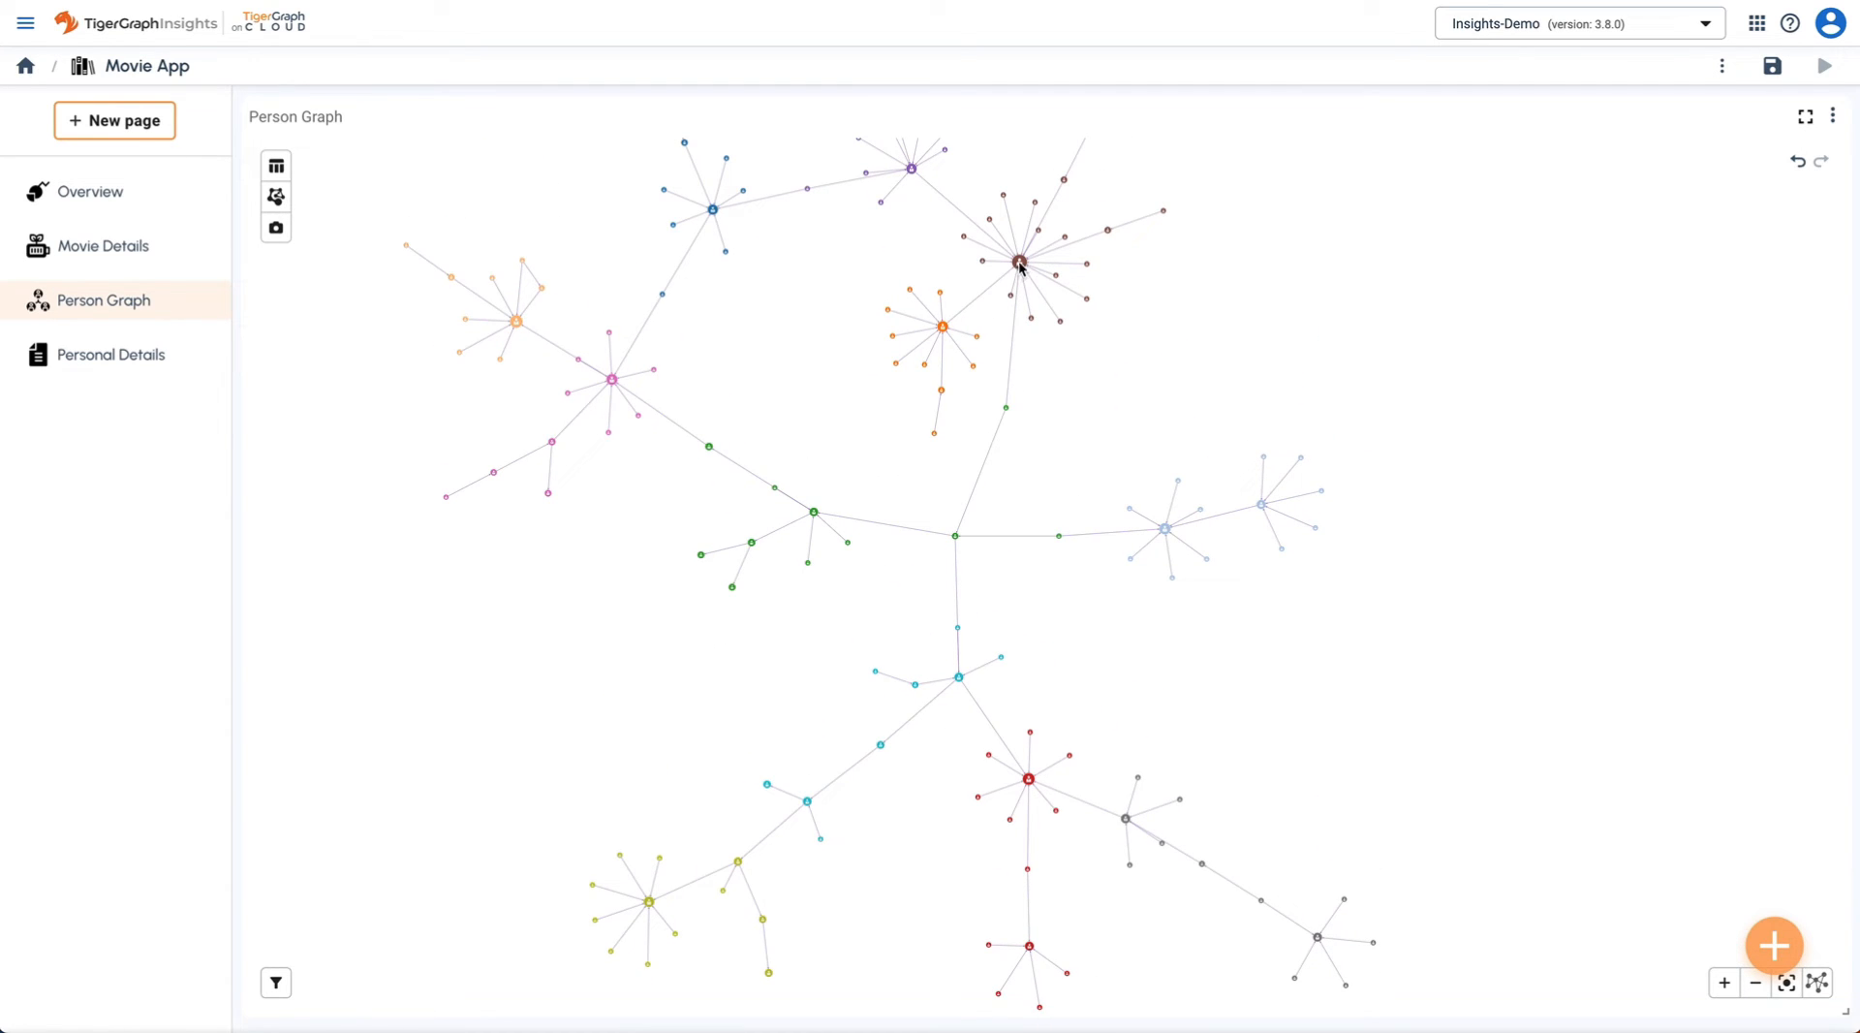
# - Add all shortest paths from the olive cluster's central person to the graph
pyautogui.rightClick(649, 903)
pyautogui.moveTo(729, 762)
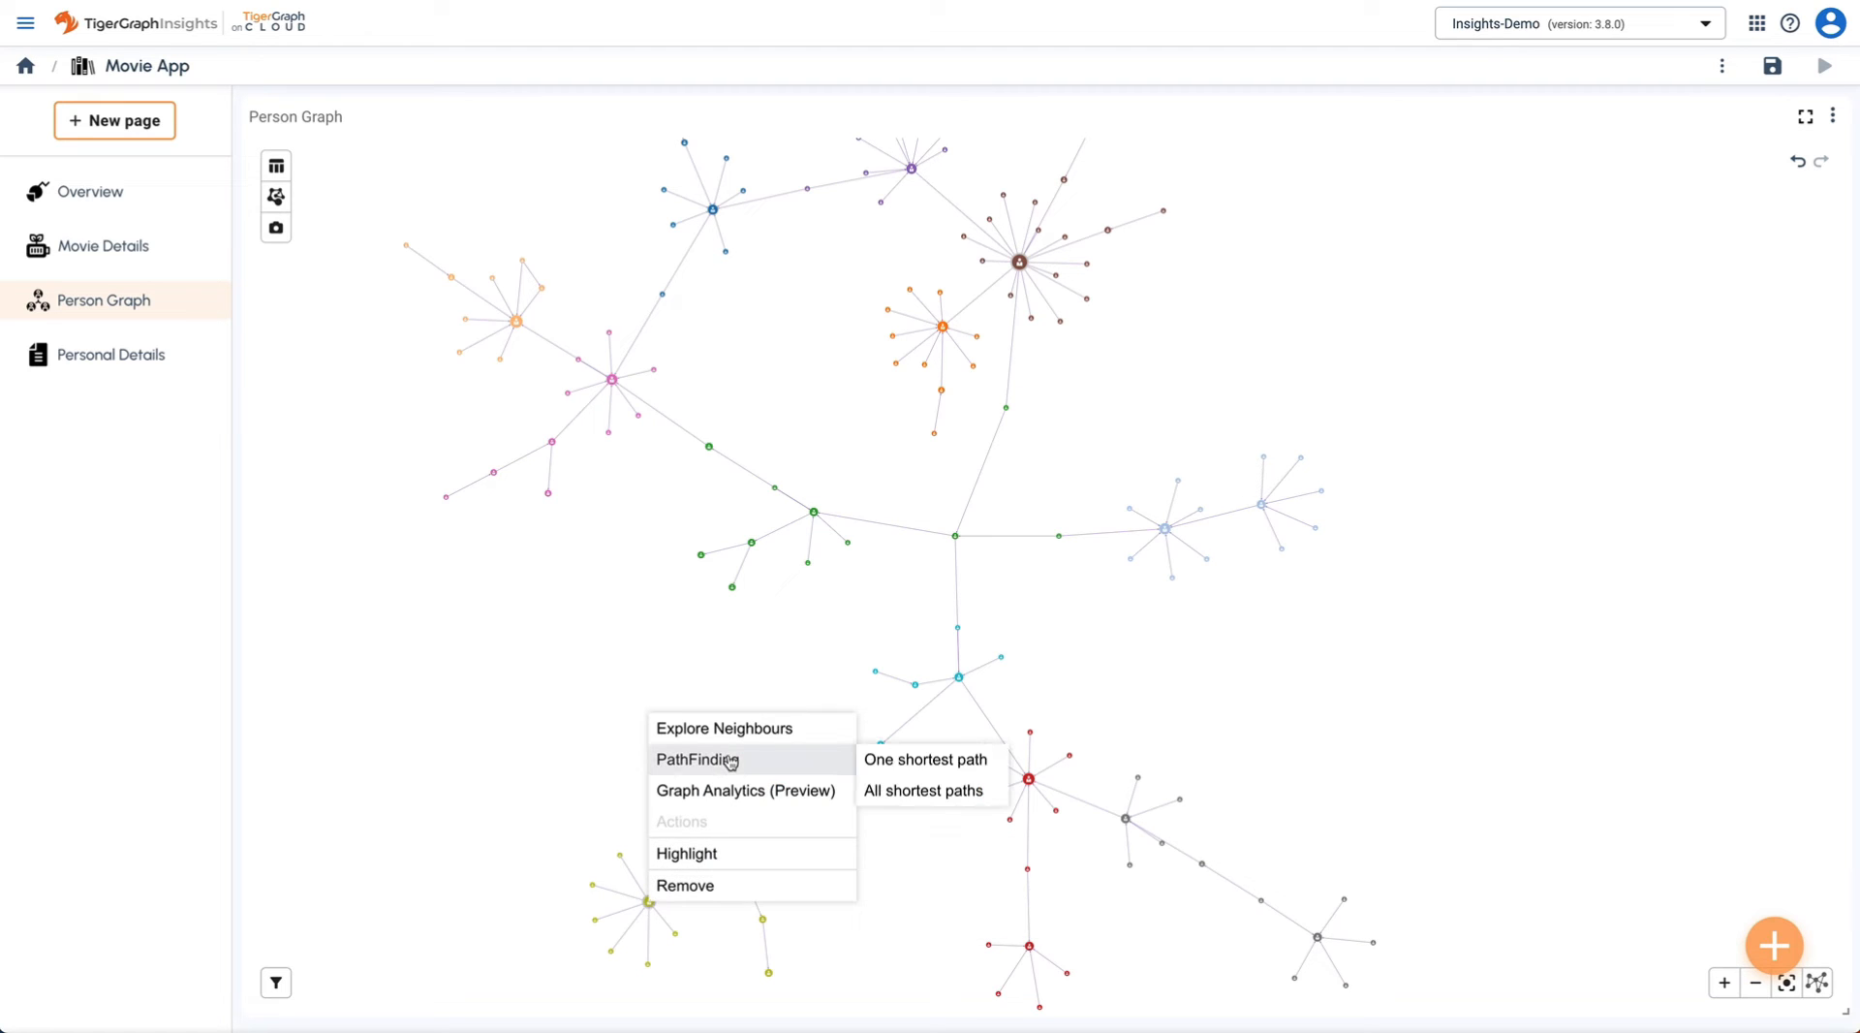
pyautogui.click(909, 792)
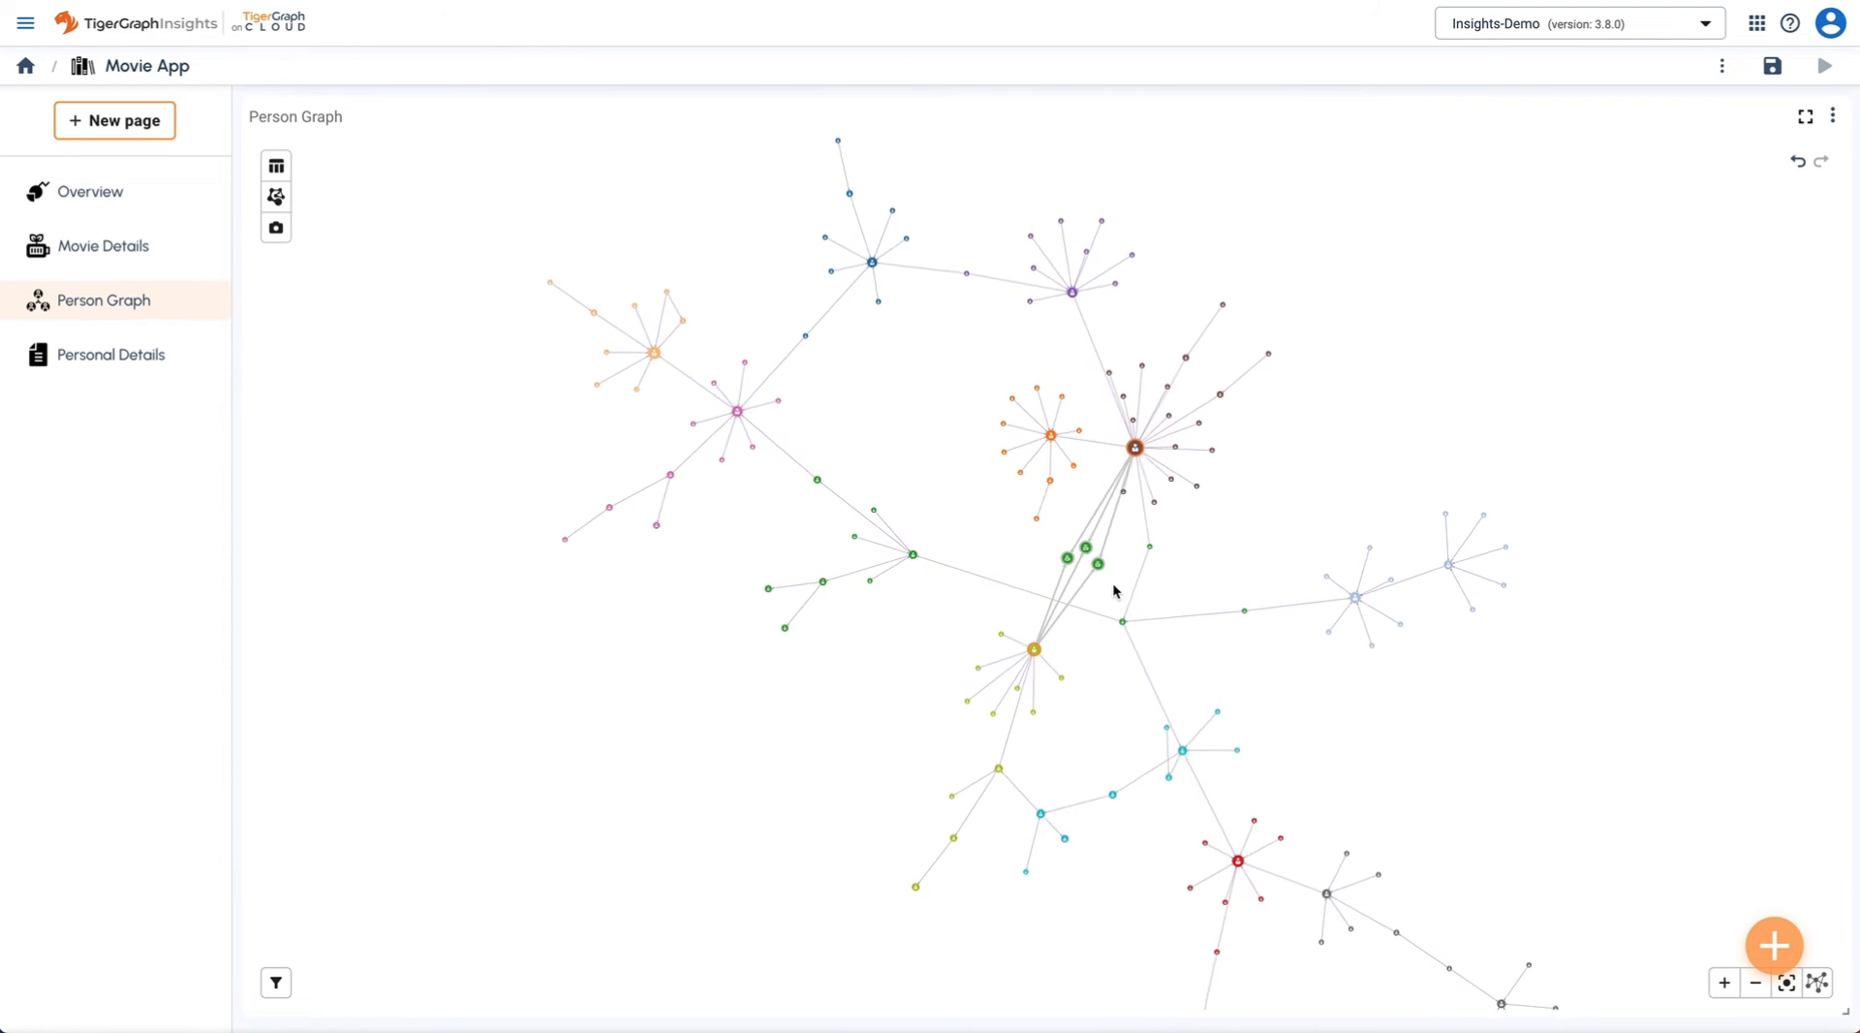
# - Add all of JoeVersustheVolcano's neighbours to the graph
pyautogui.scroll(5, 1110, 587)
pyautogui.scroll(3, 1108, 593)
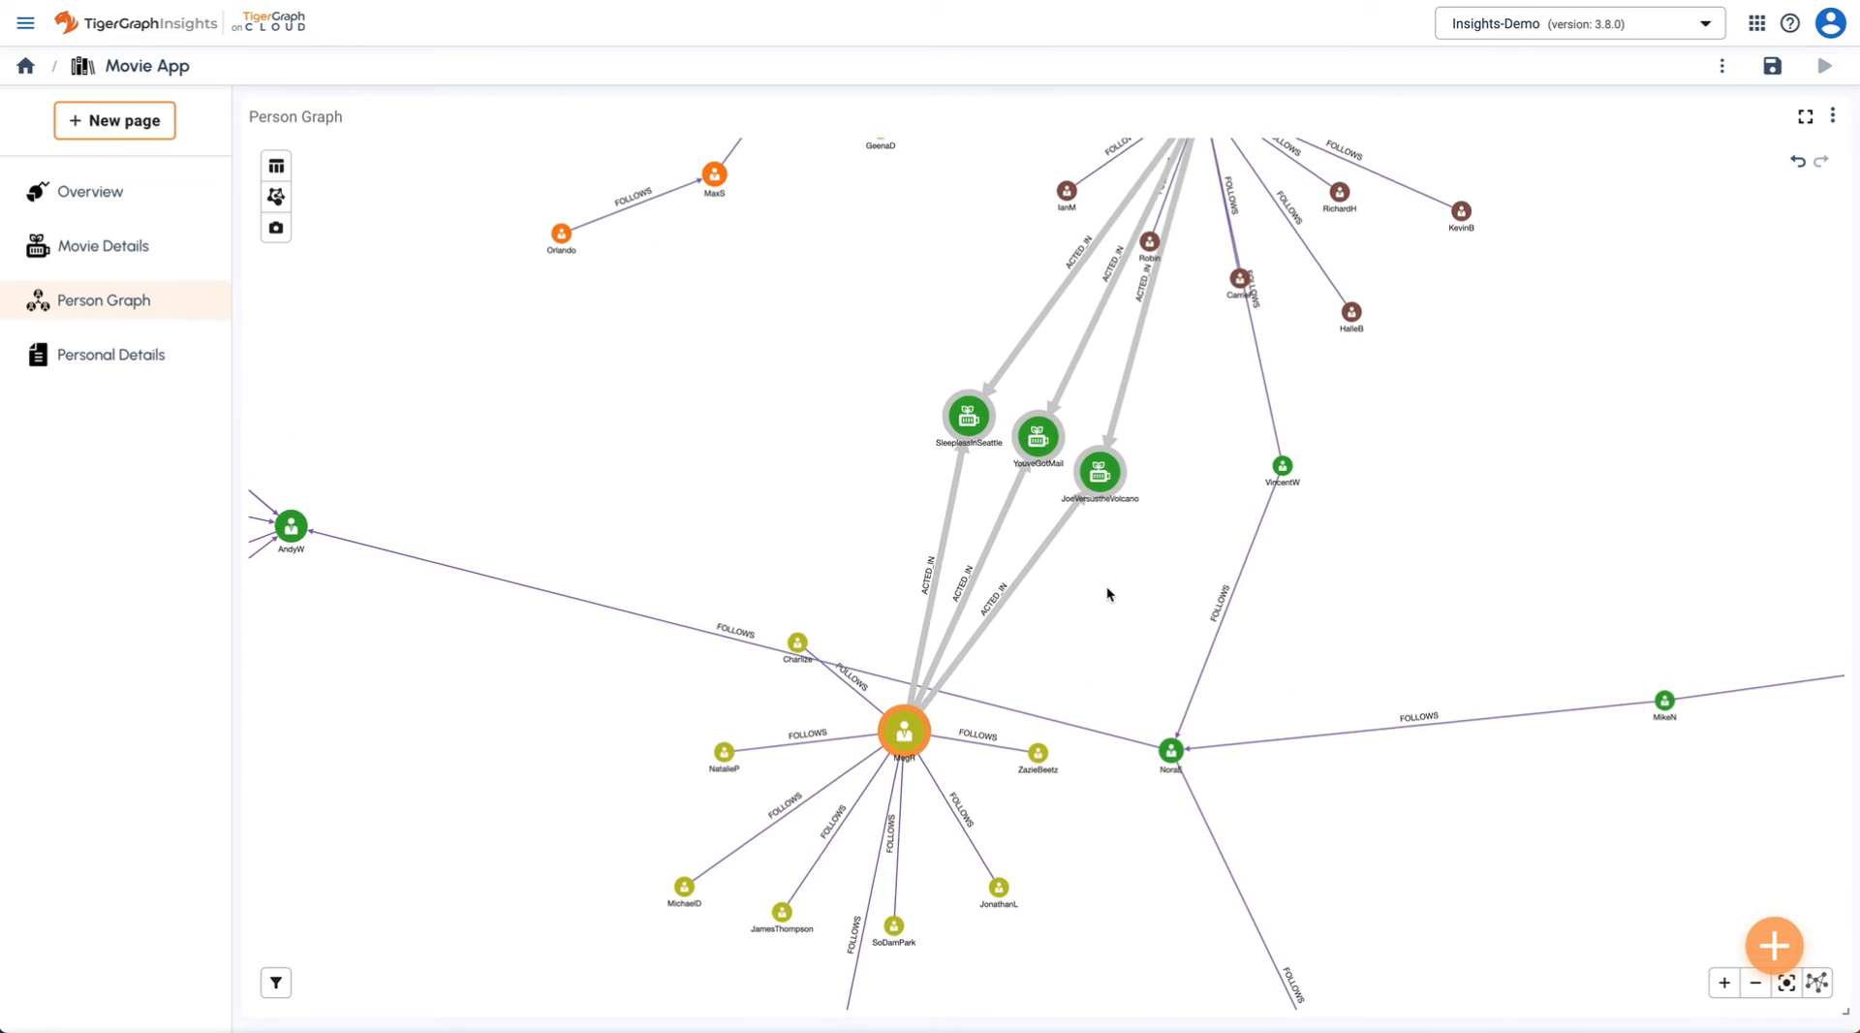
pyautogui.moveTo(1148, 572); pyautogui.dragTo(1133, 686)
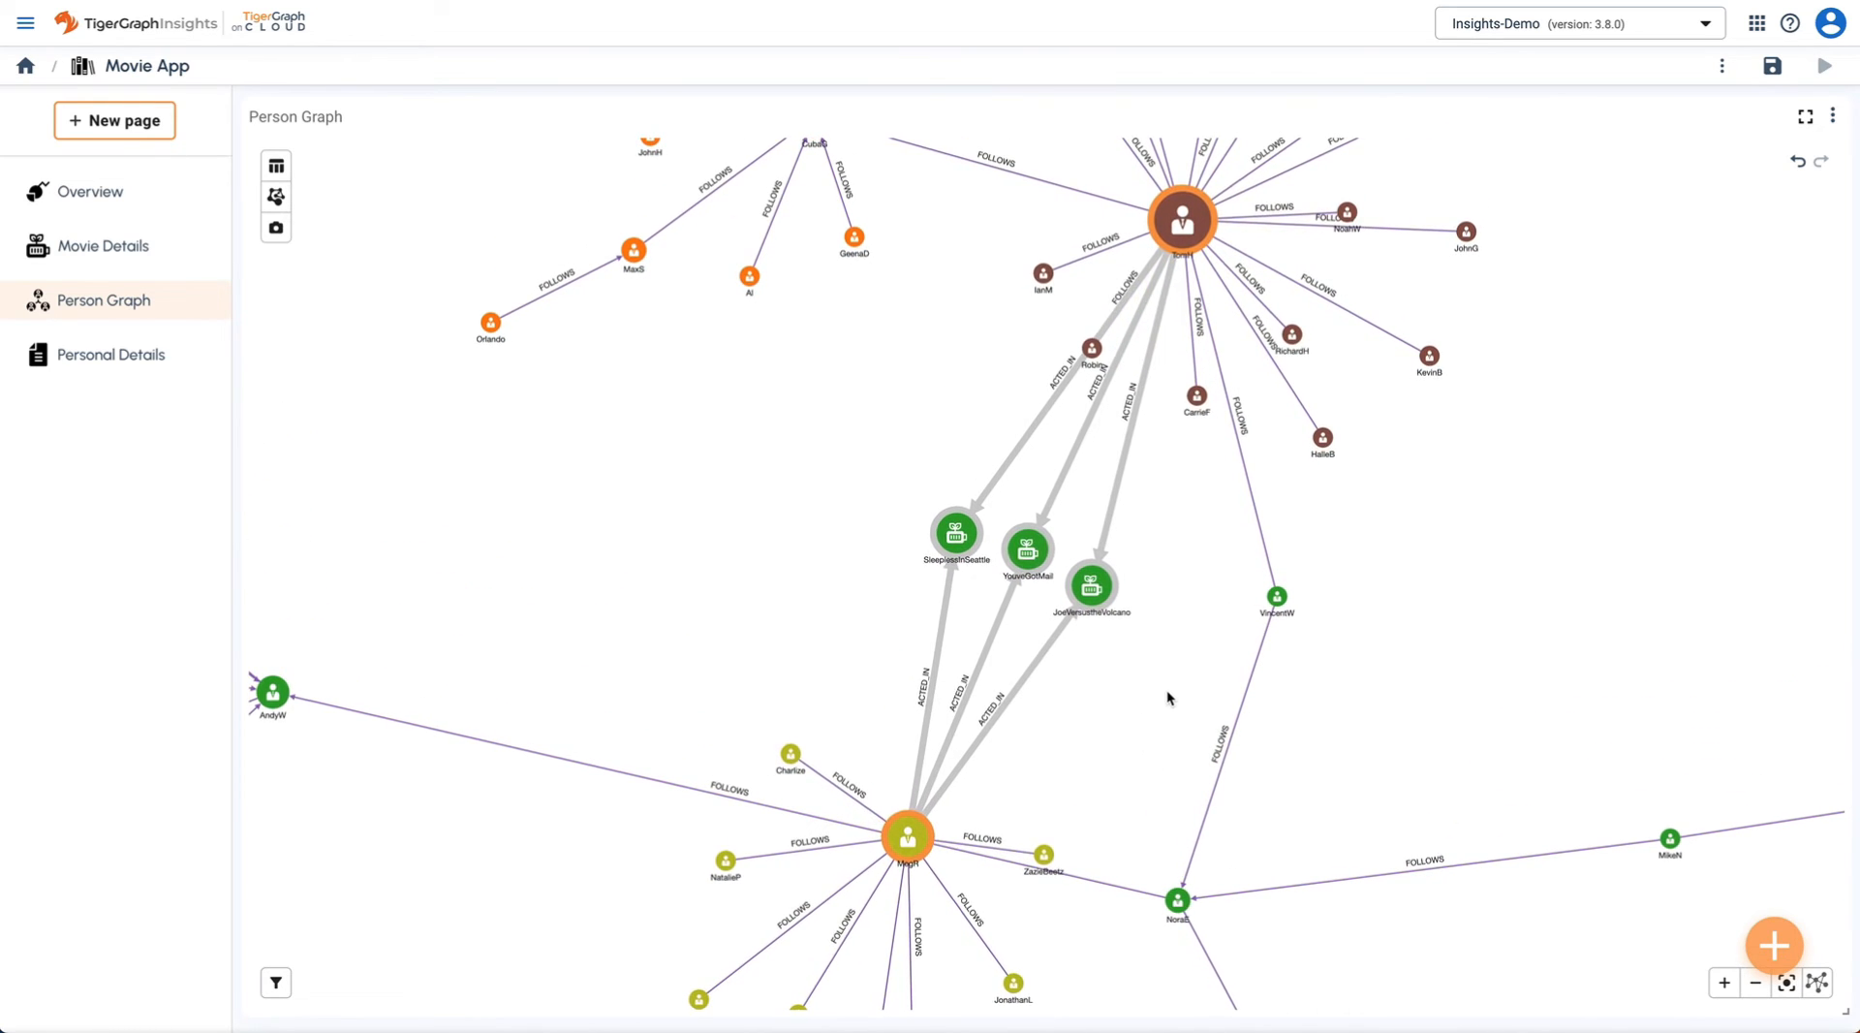
pyautogui.rightClick(1099, 581)
pyautogui.moveTo(1086, 404)
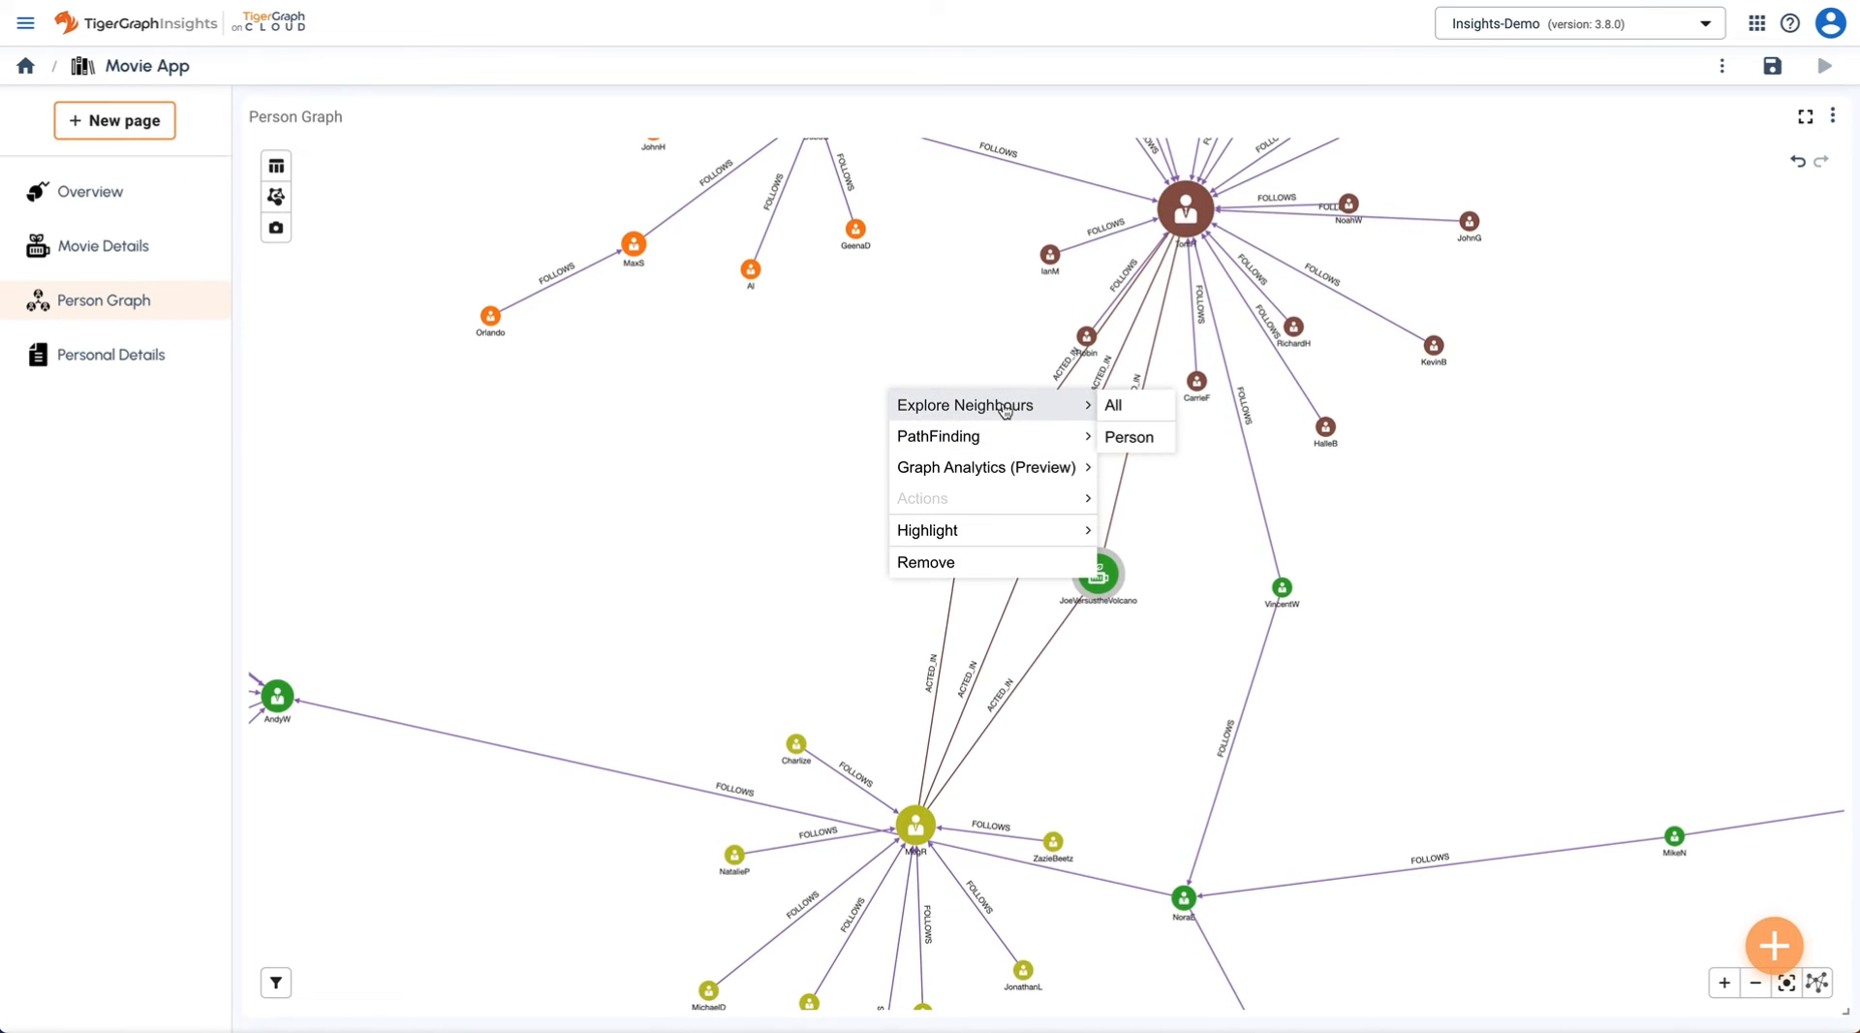
pyautogui.click(1114, 406)
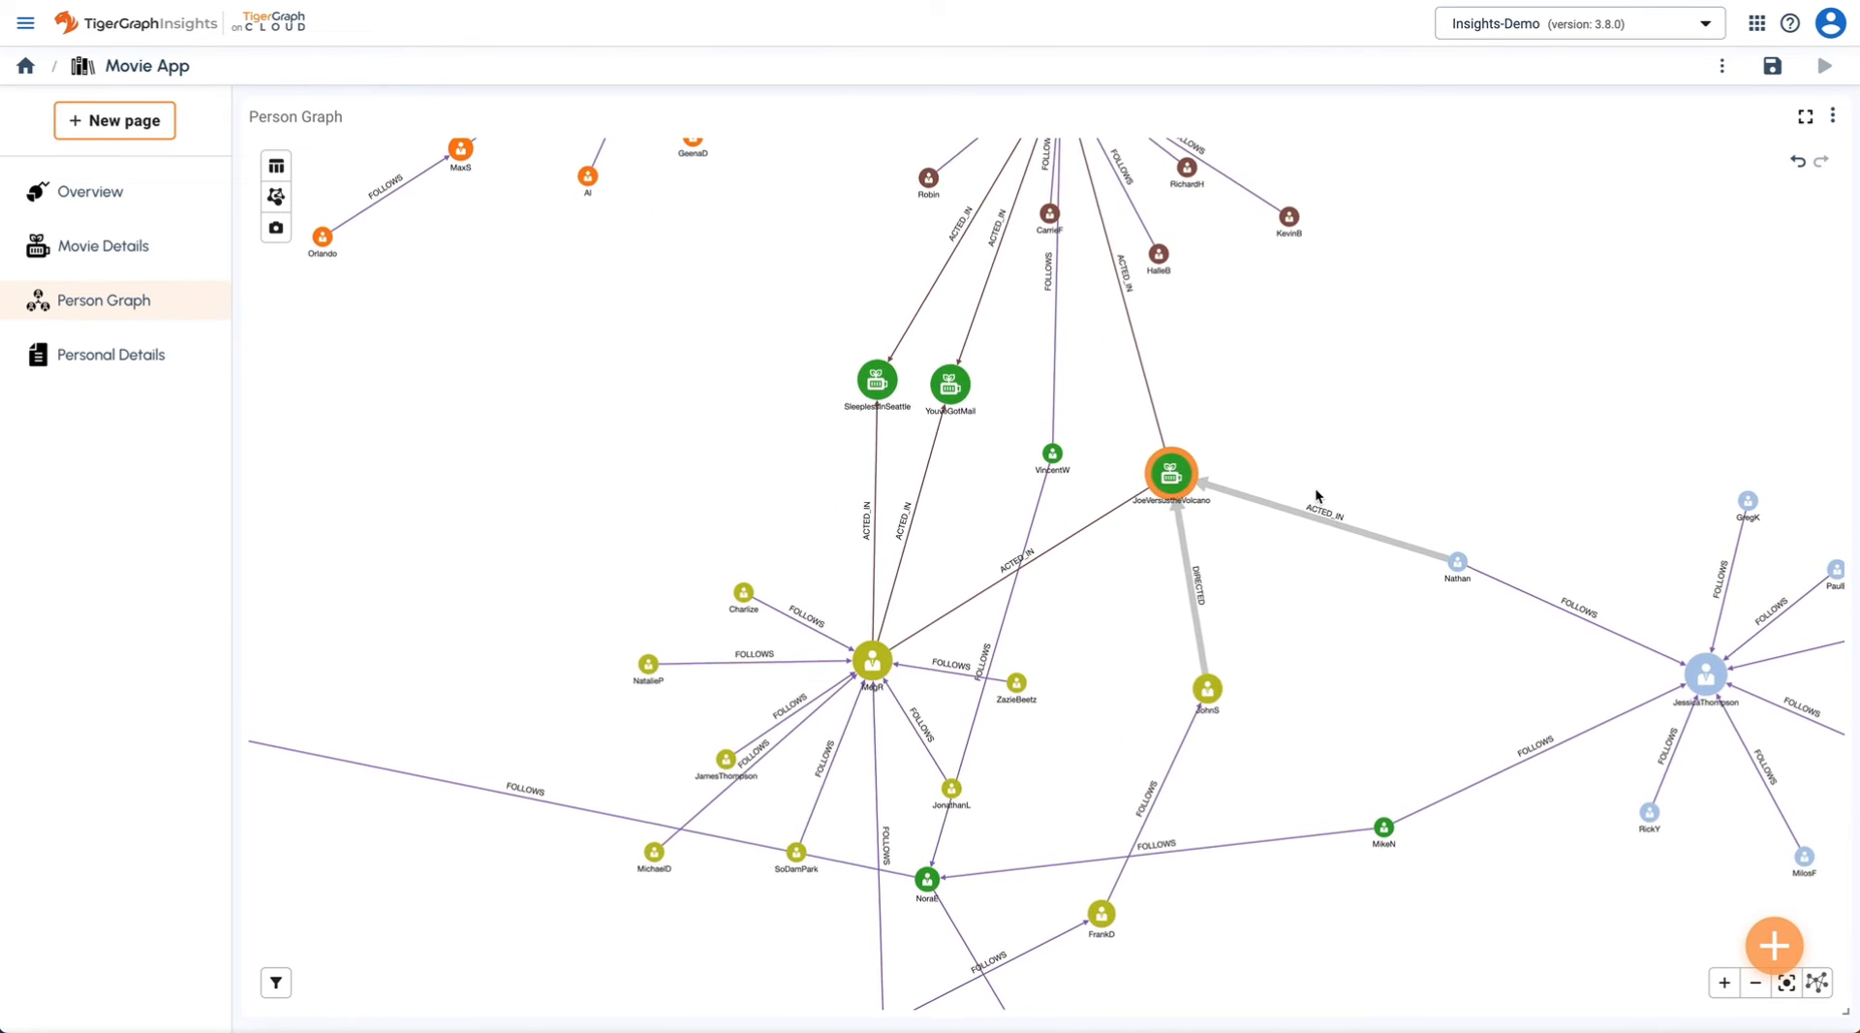
pyautogui.click(1351, 461)
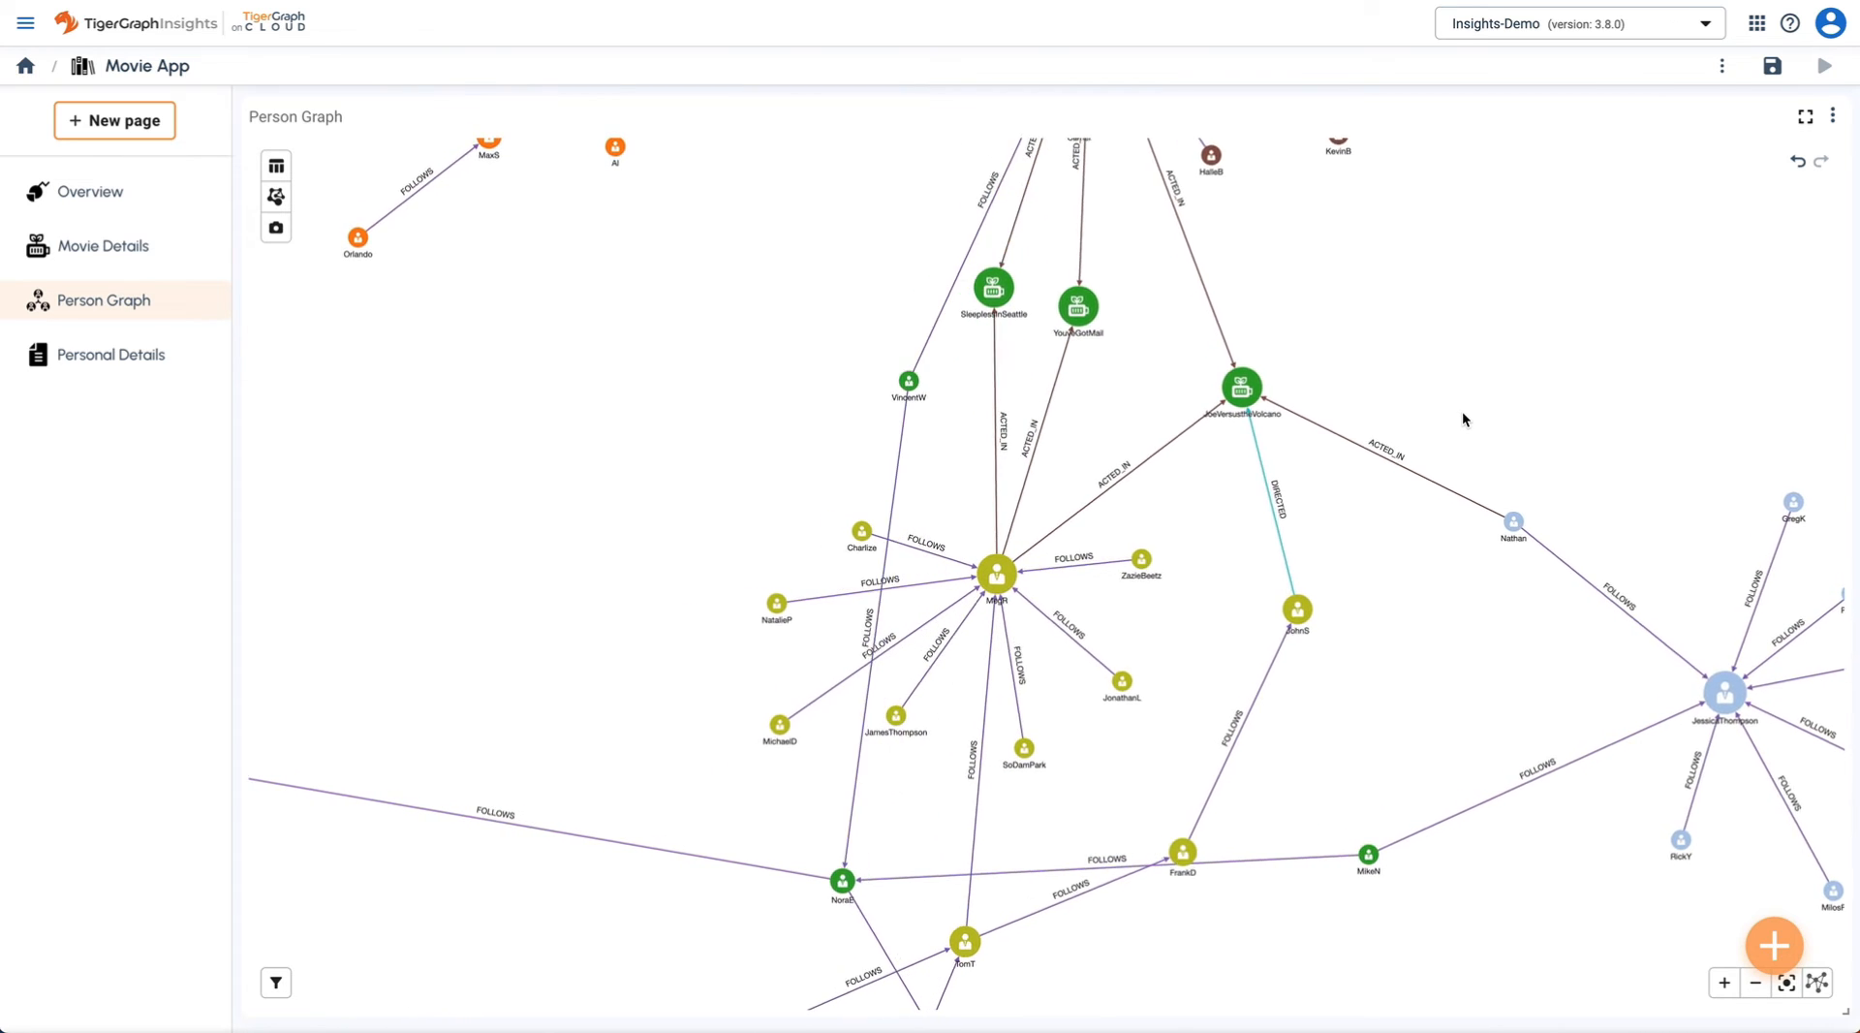
pyautogui.moveTo(1511, 330); pyautogui.dragTo(1467, 503)
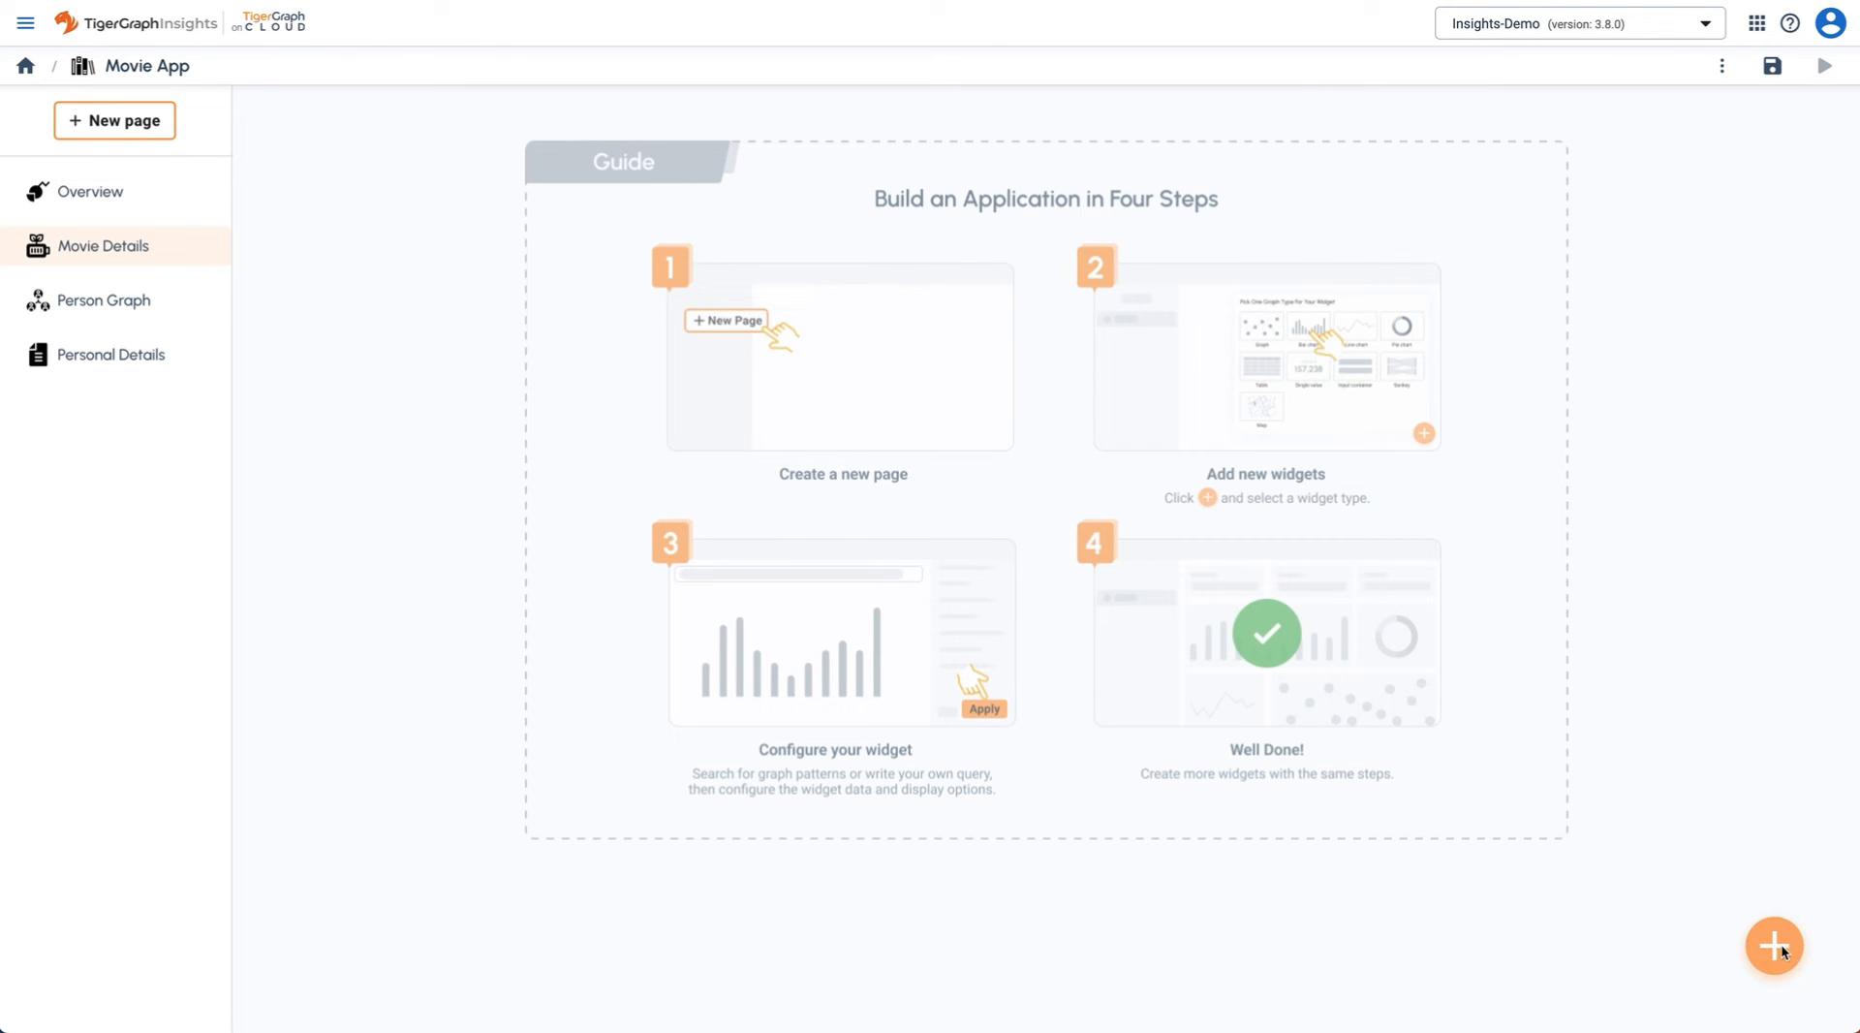
pyautogui.click(1774, 949)
# - Add an Inputs widget whose movieName input, labelled Name, is a Dropdown generated from a query
pyautogui.click(1691, 773)
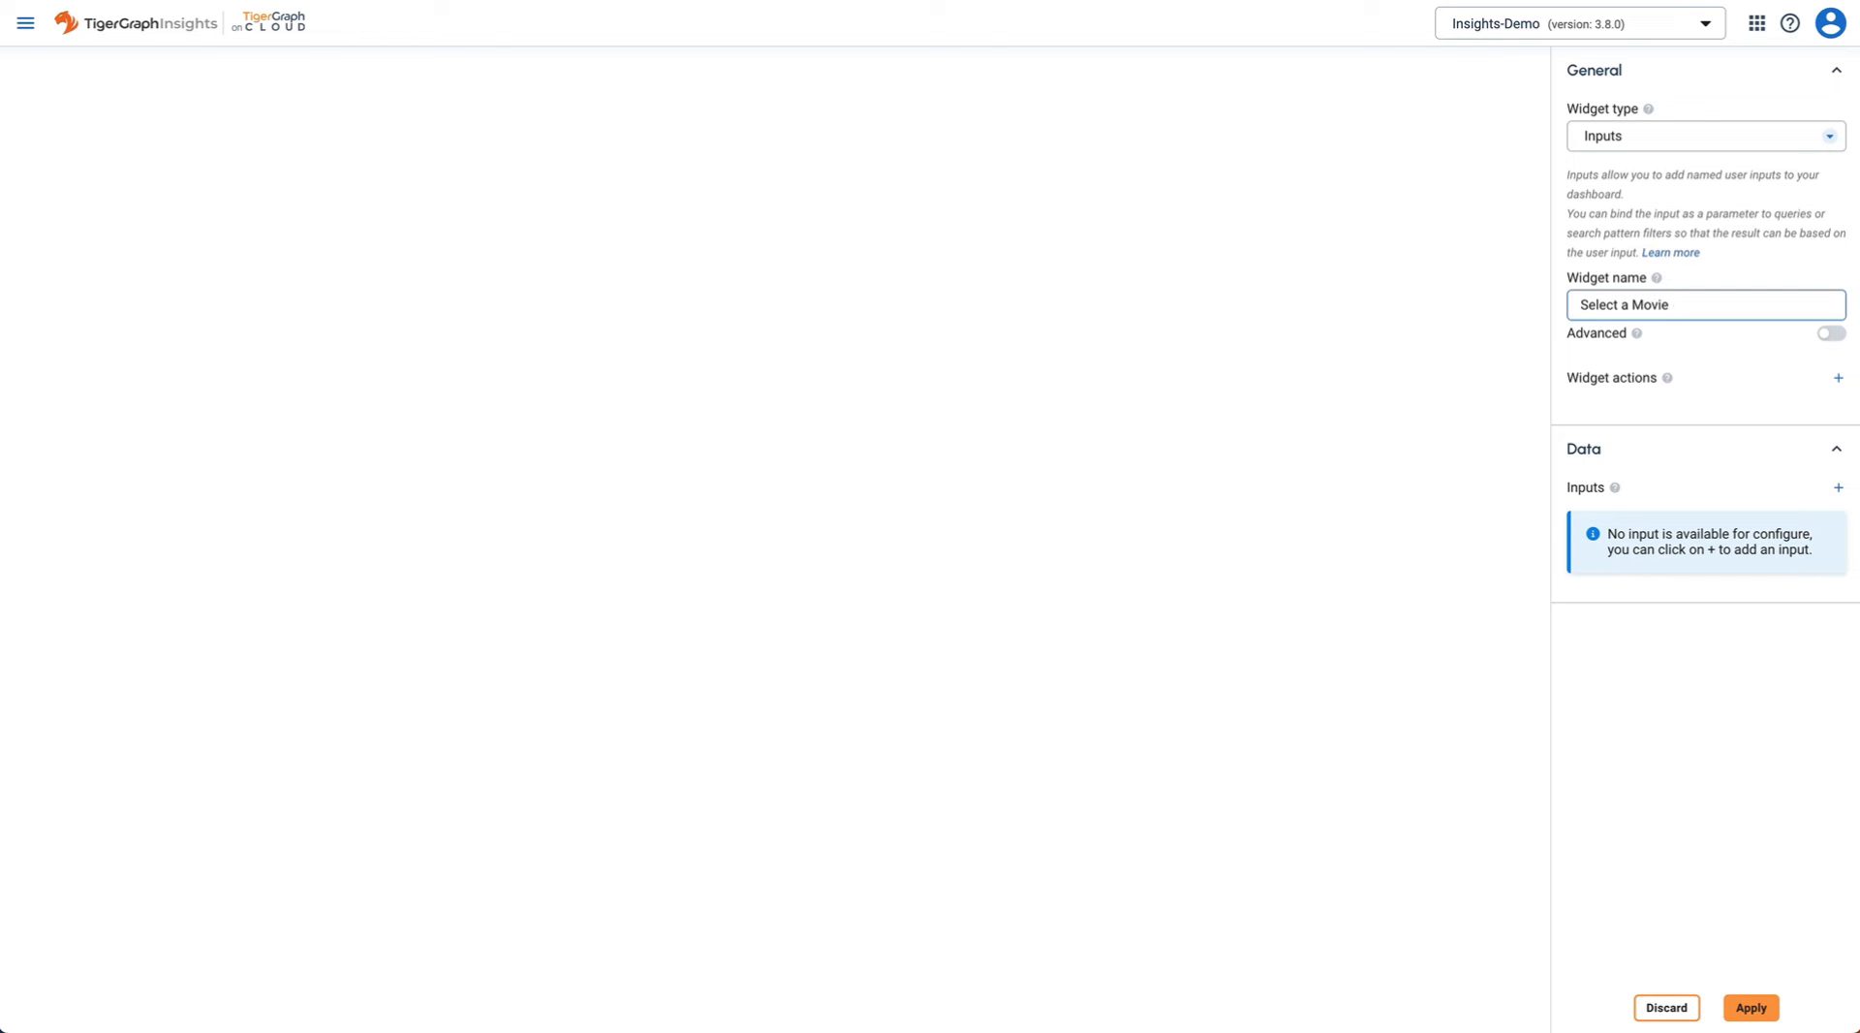
pyautogui.click(1838, 489)
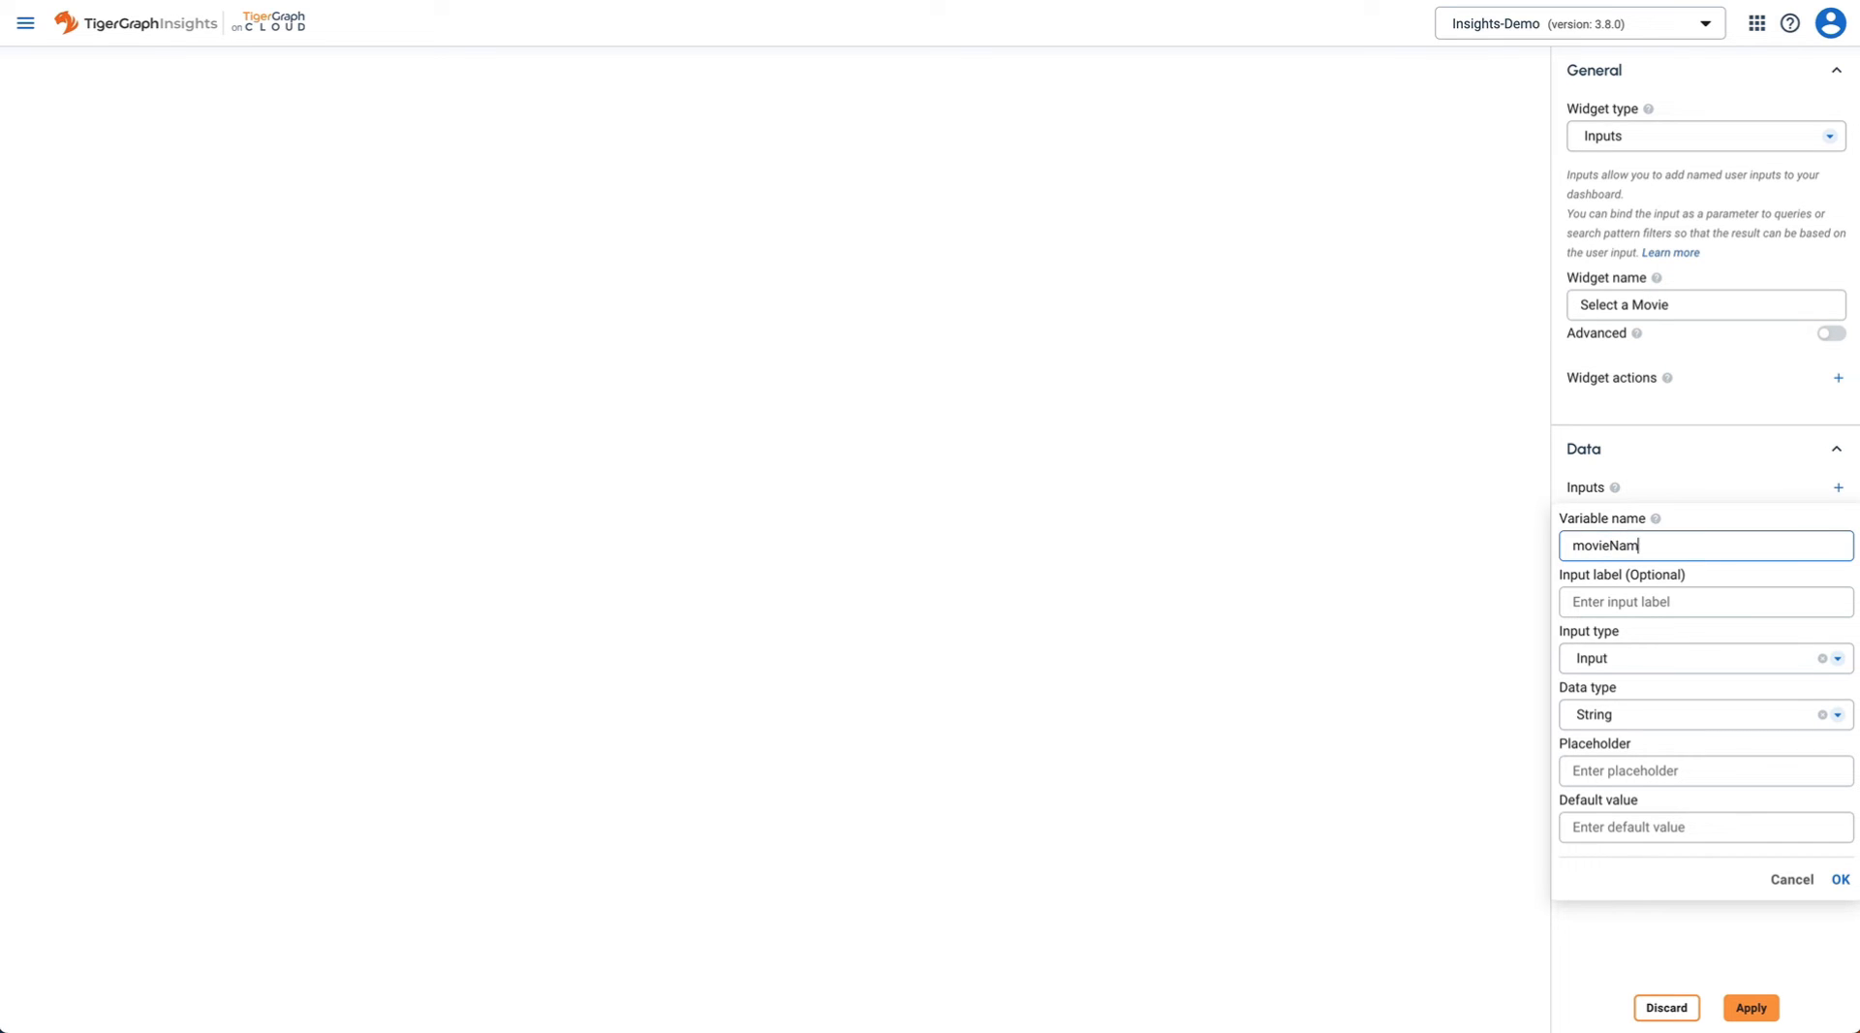
pyautogui.click(1693, 600)
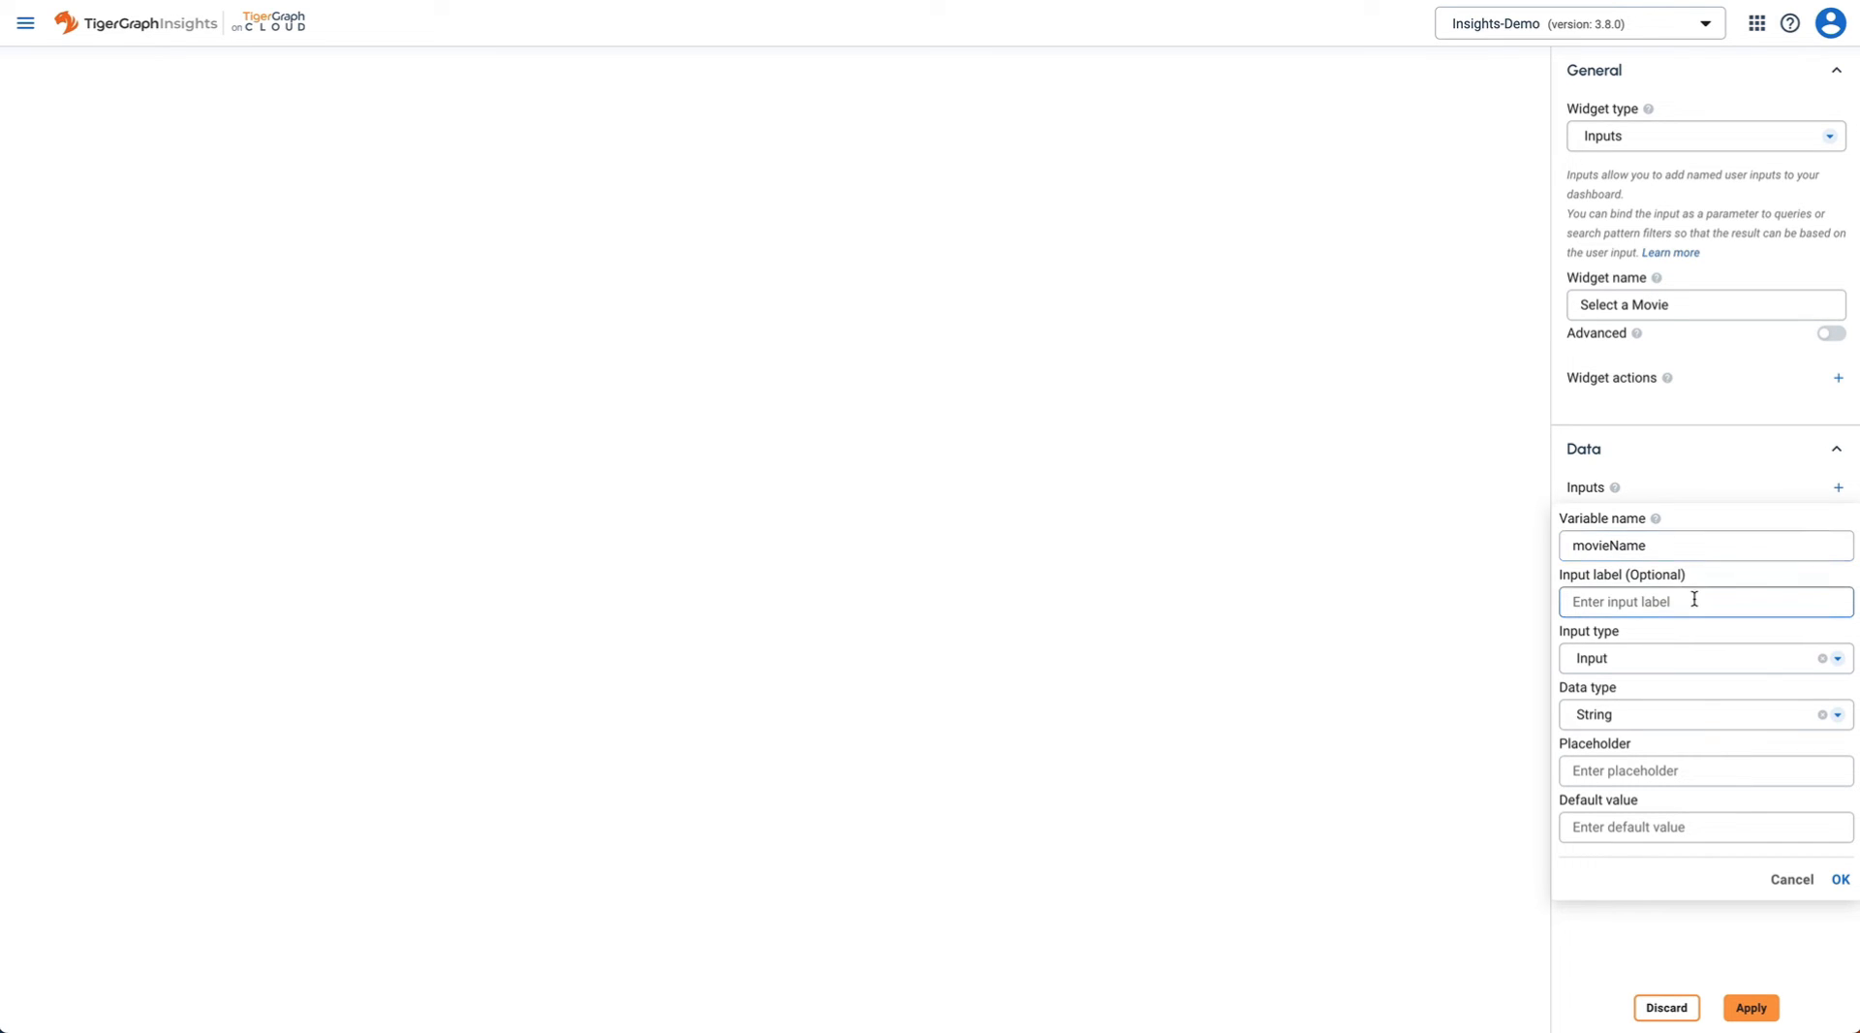
pyautogui.write('Name')
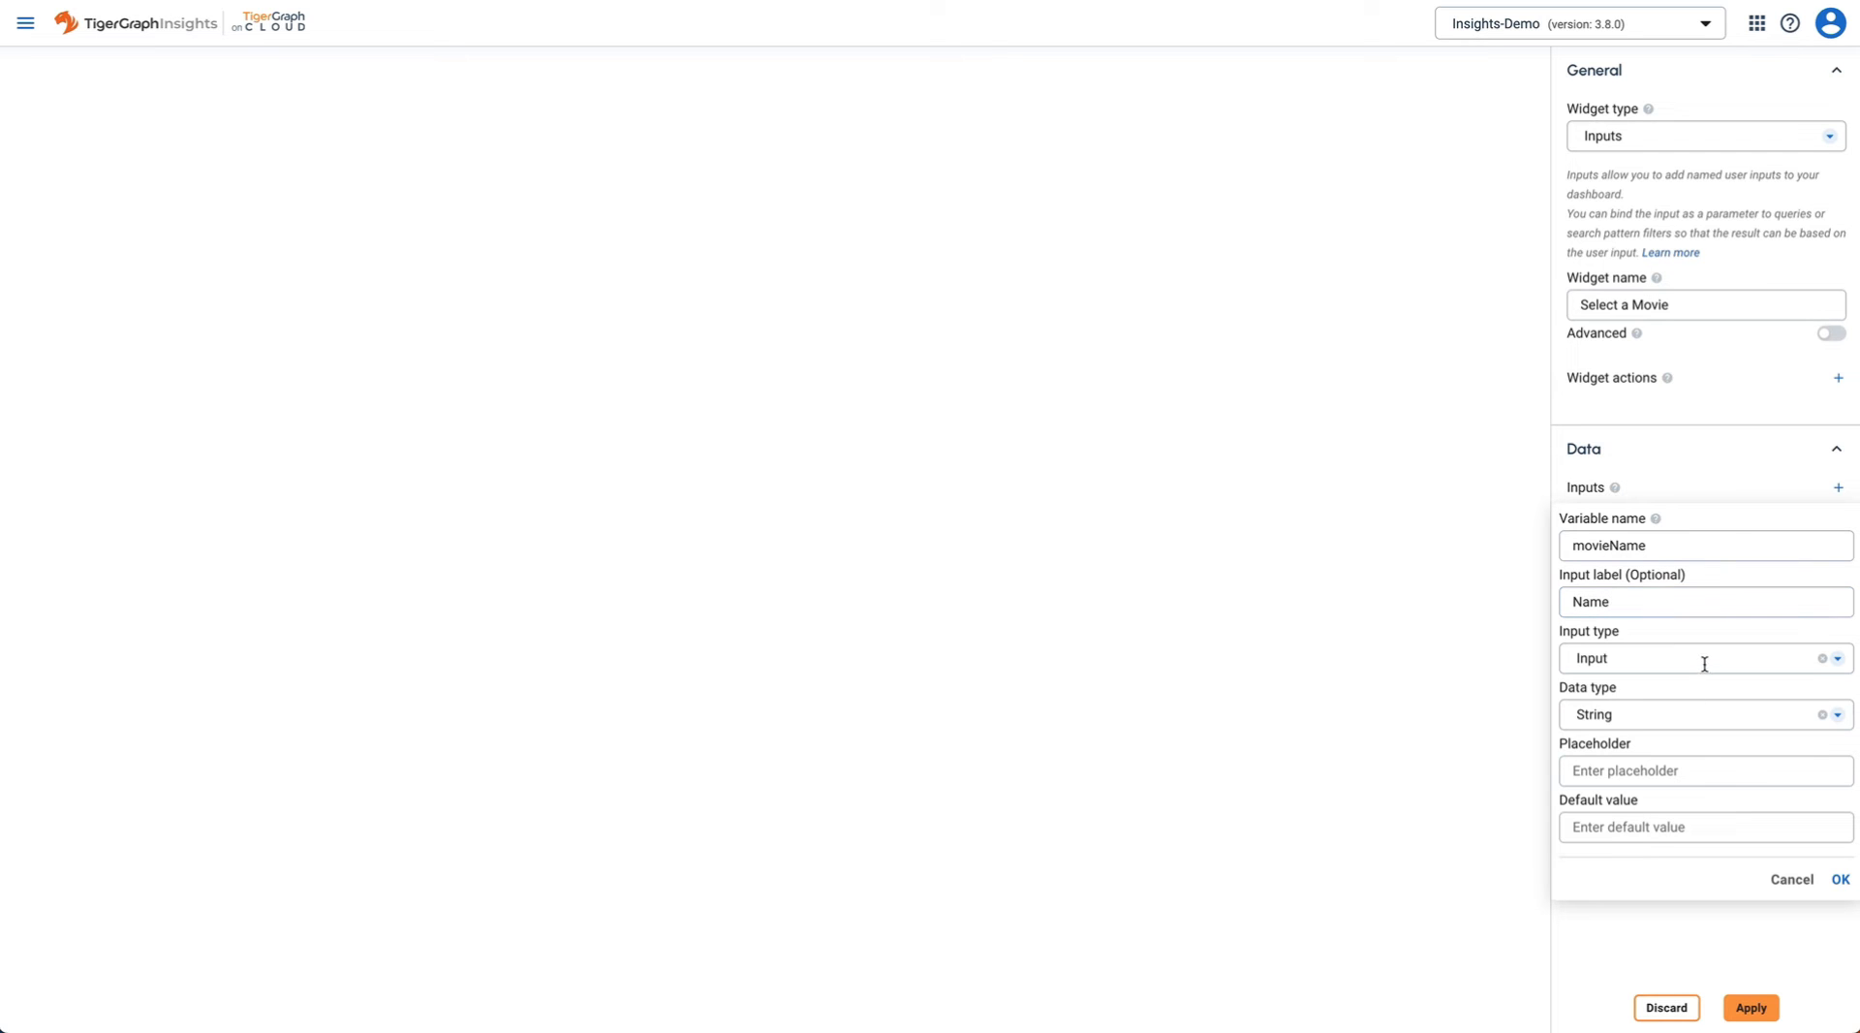
pyautogui.click(1702, 660)
pyautogui.click(1623, 794)
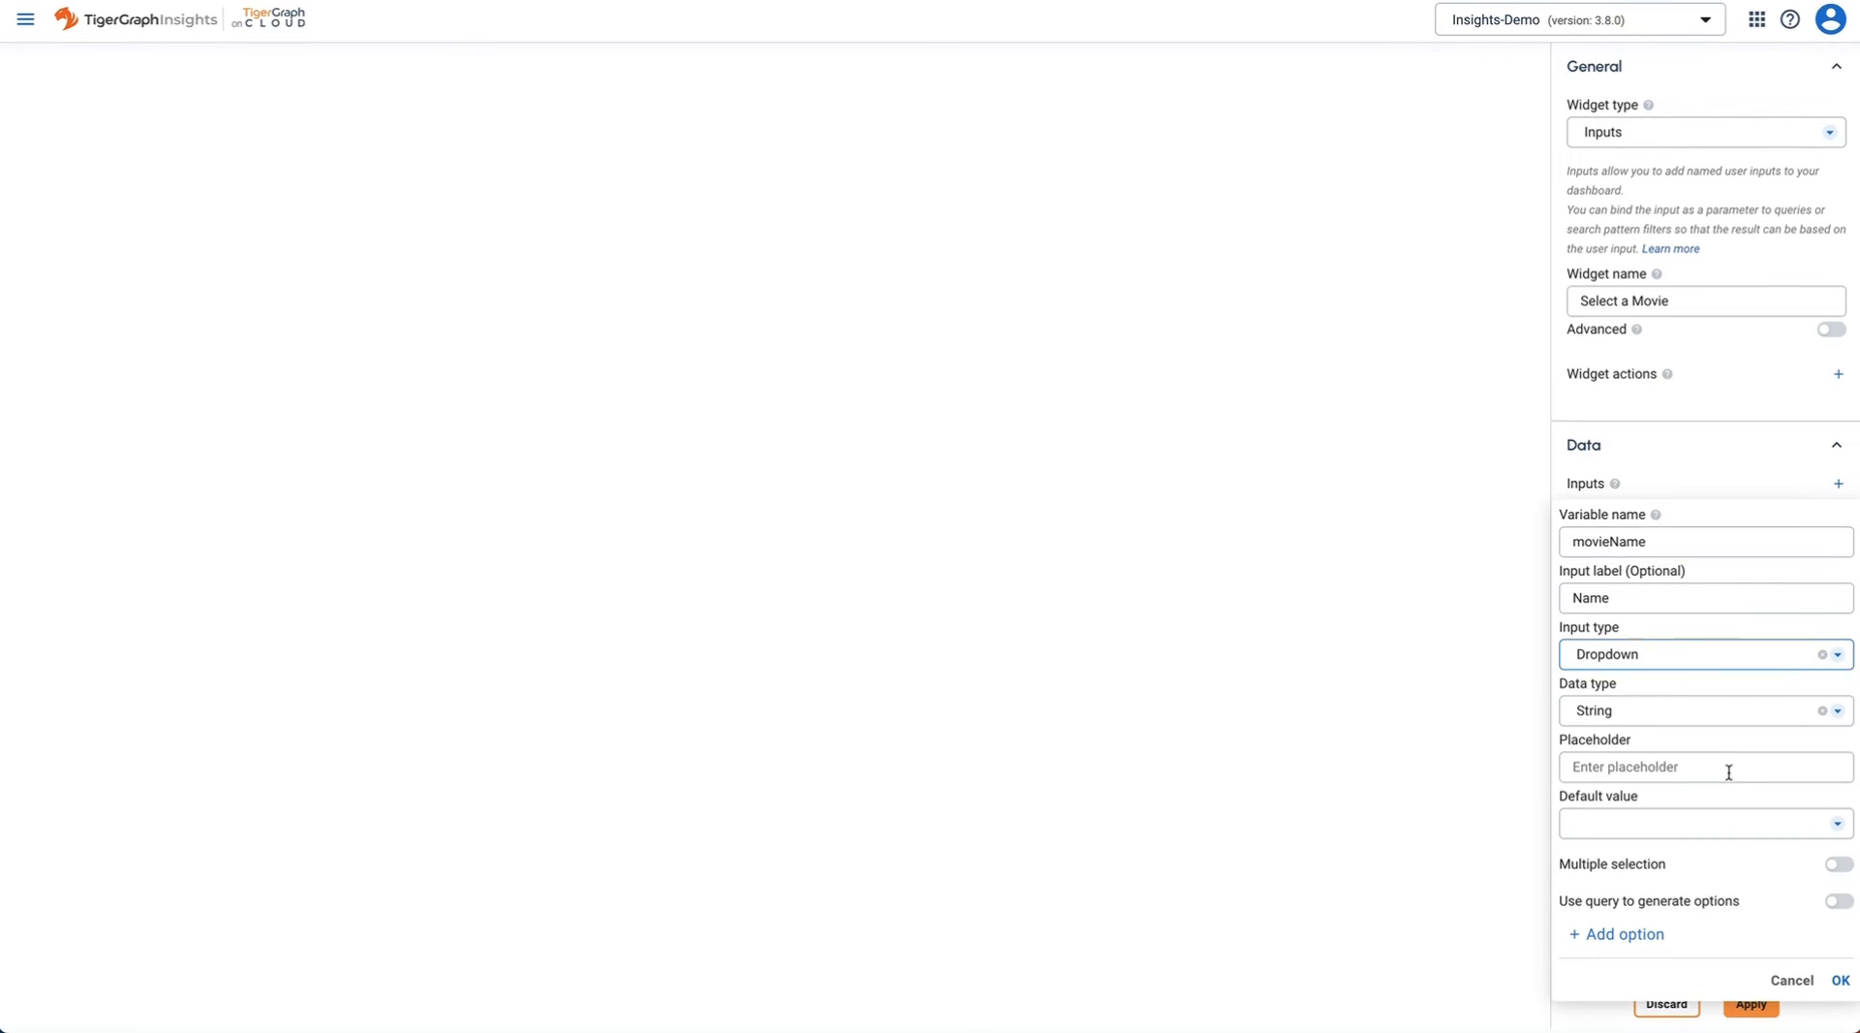
pyautogui.click(1838, 907)
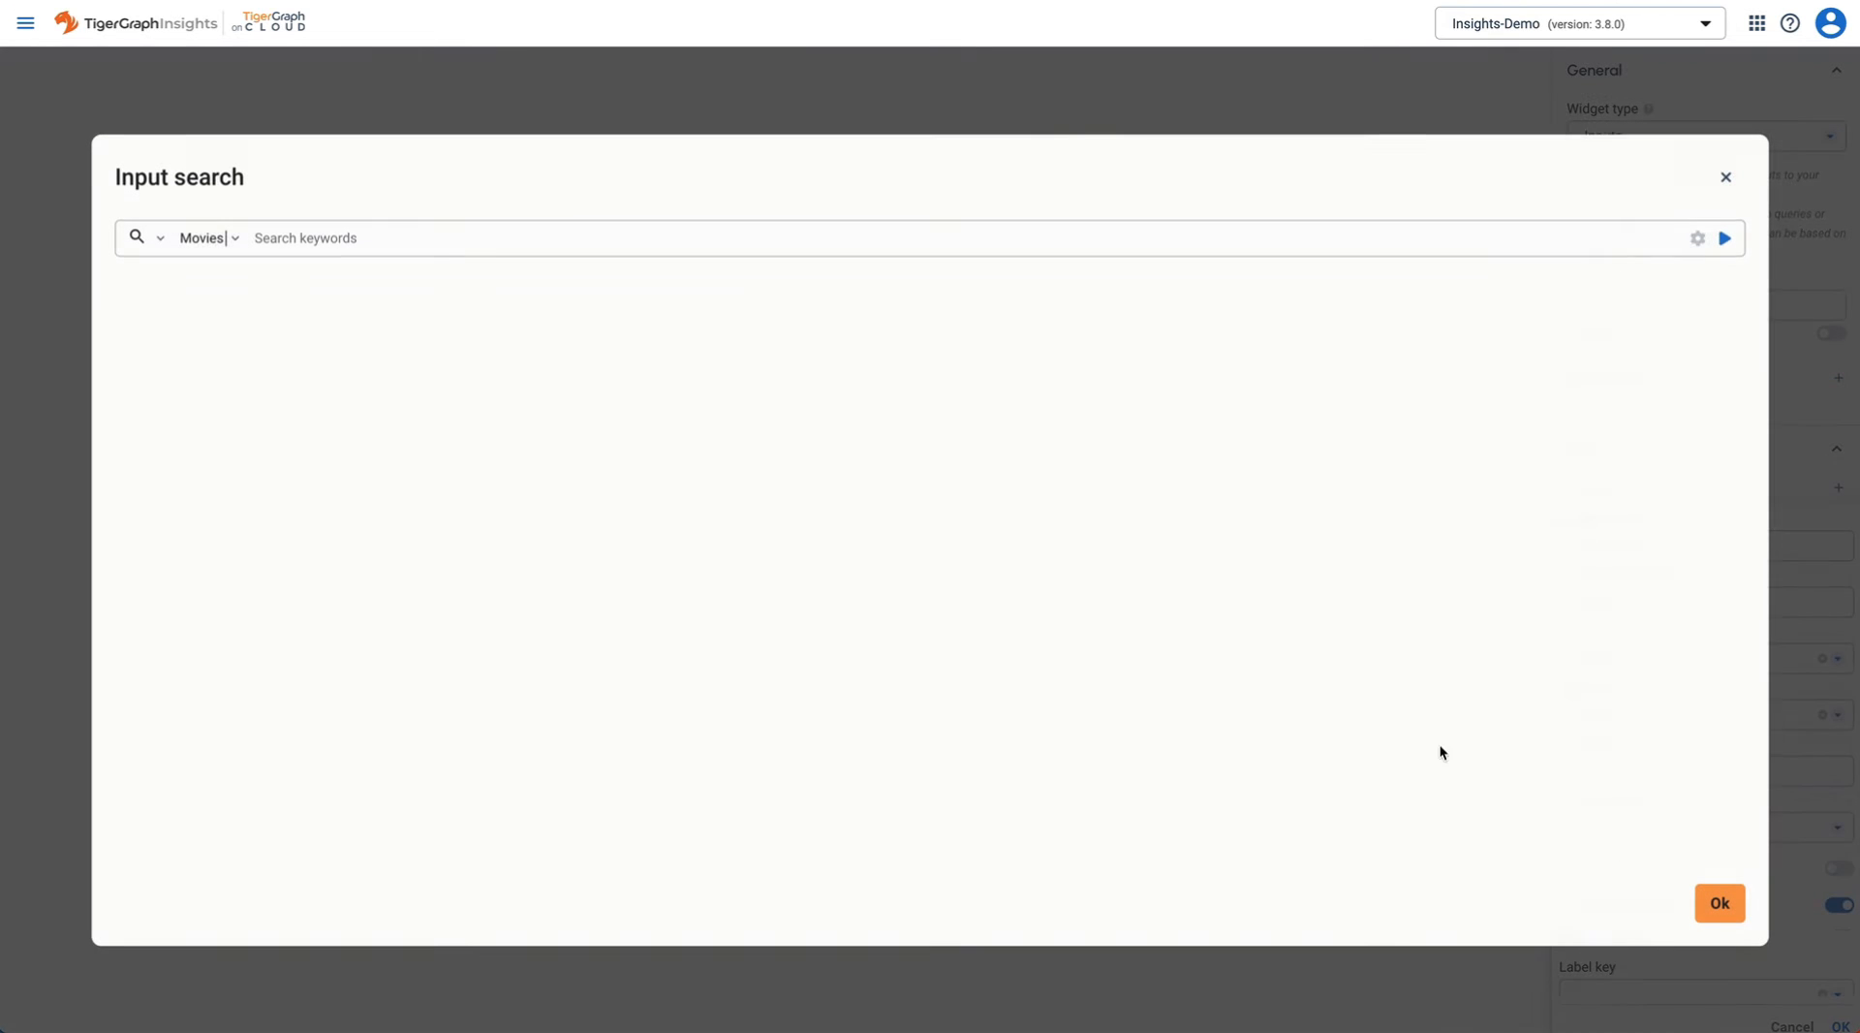
# - Search Movie vertices sorted by Movie.released descending, run it, and close the results preview
pyautogui.click(298, 242)
pyautogui.click(300, 322)
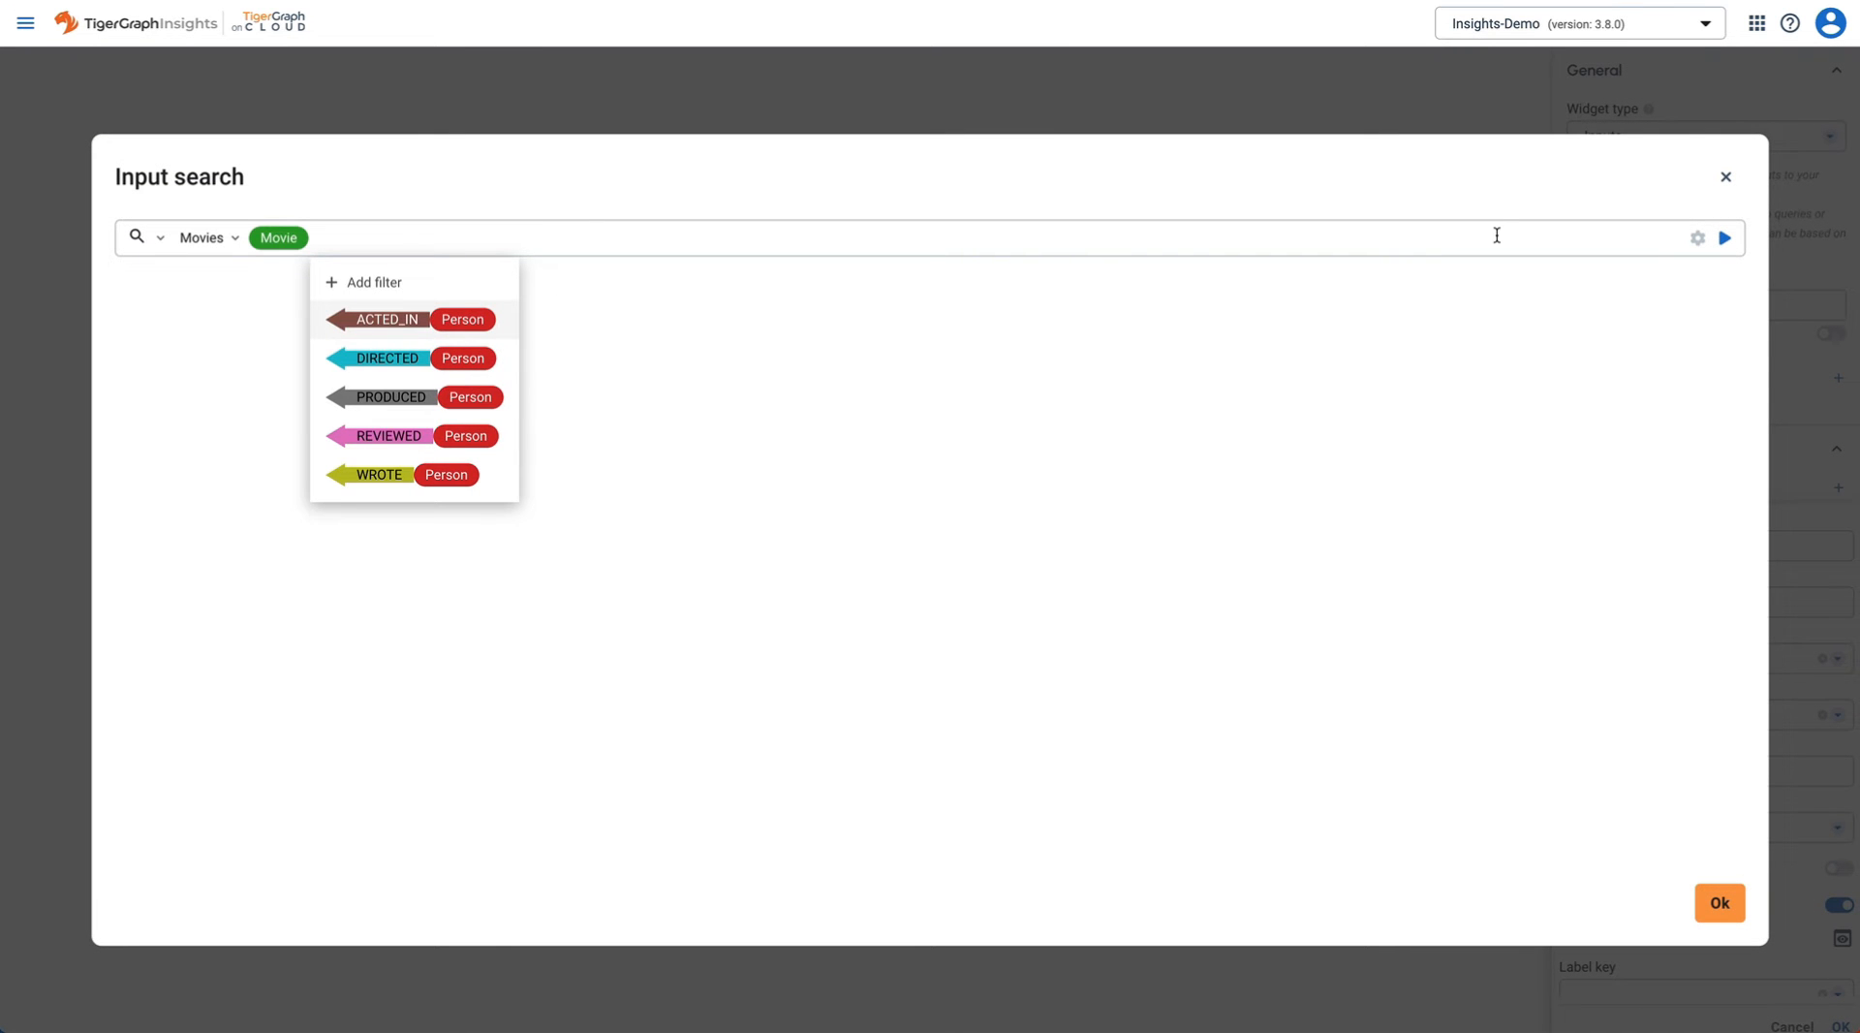
pyautogui.click(1697, 238)
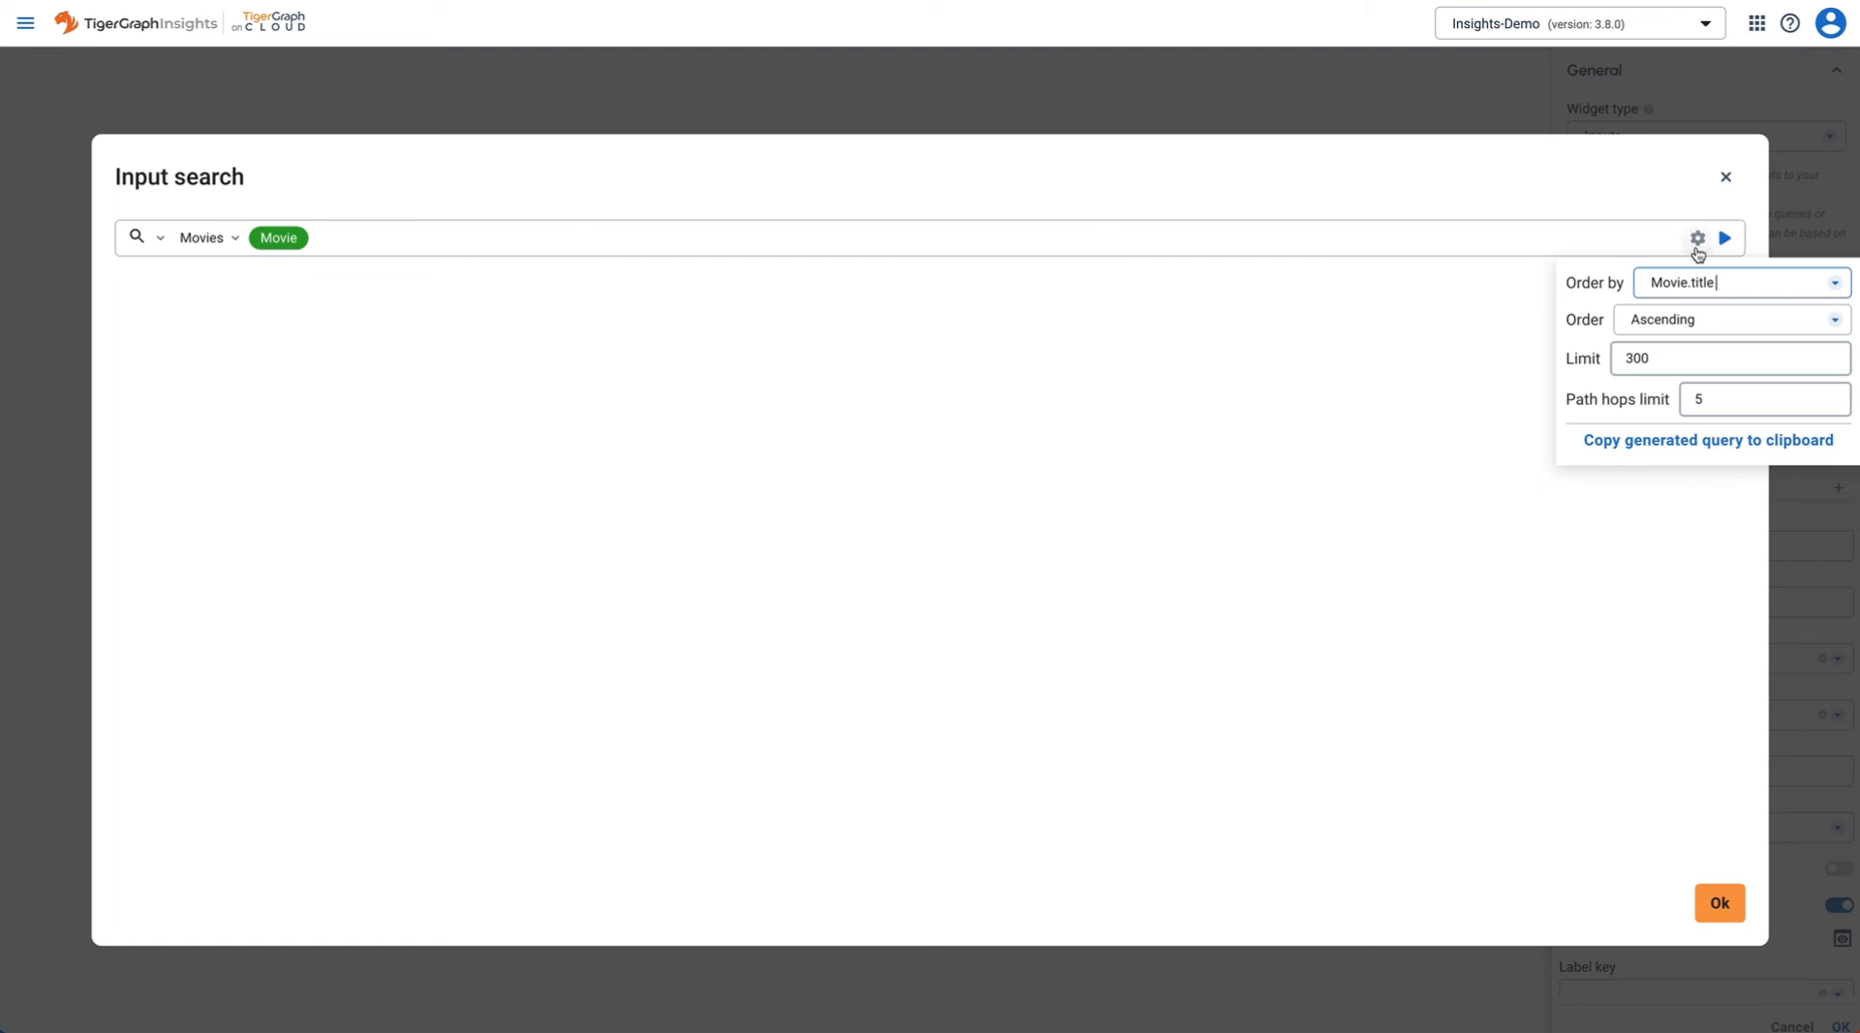
pyautogui.click(1764, 282)
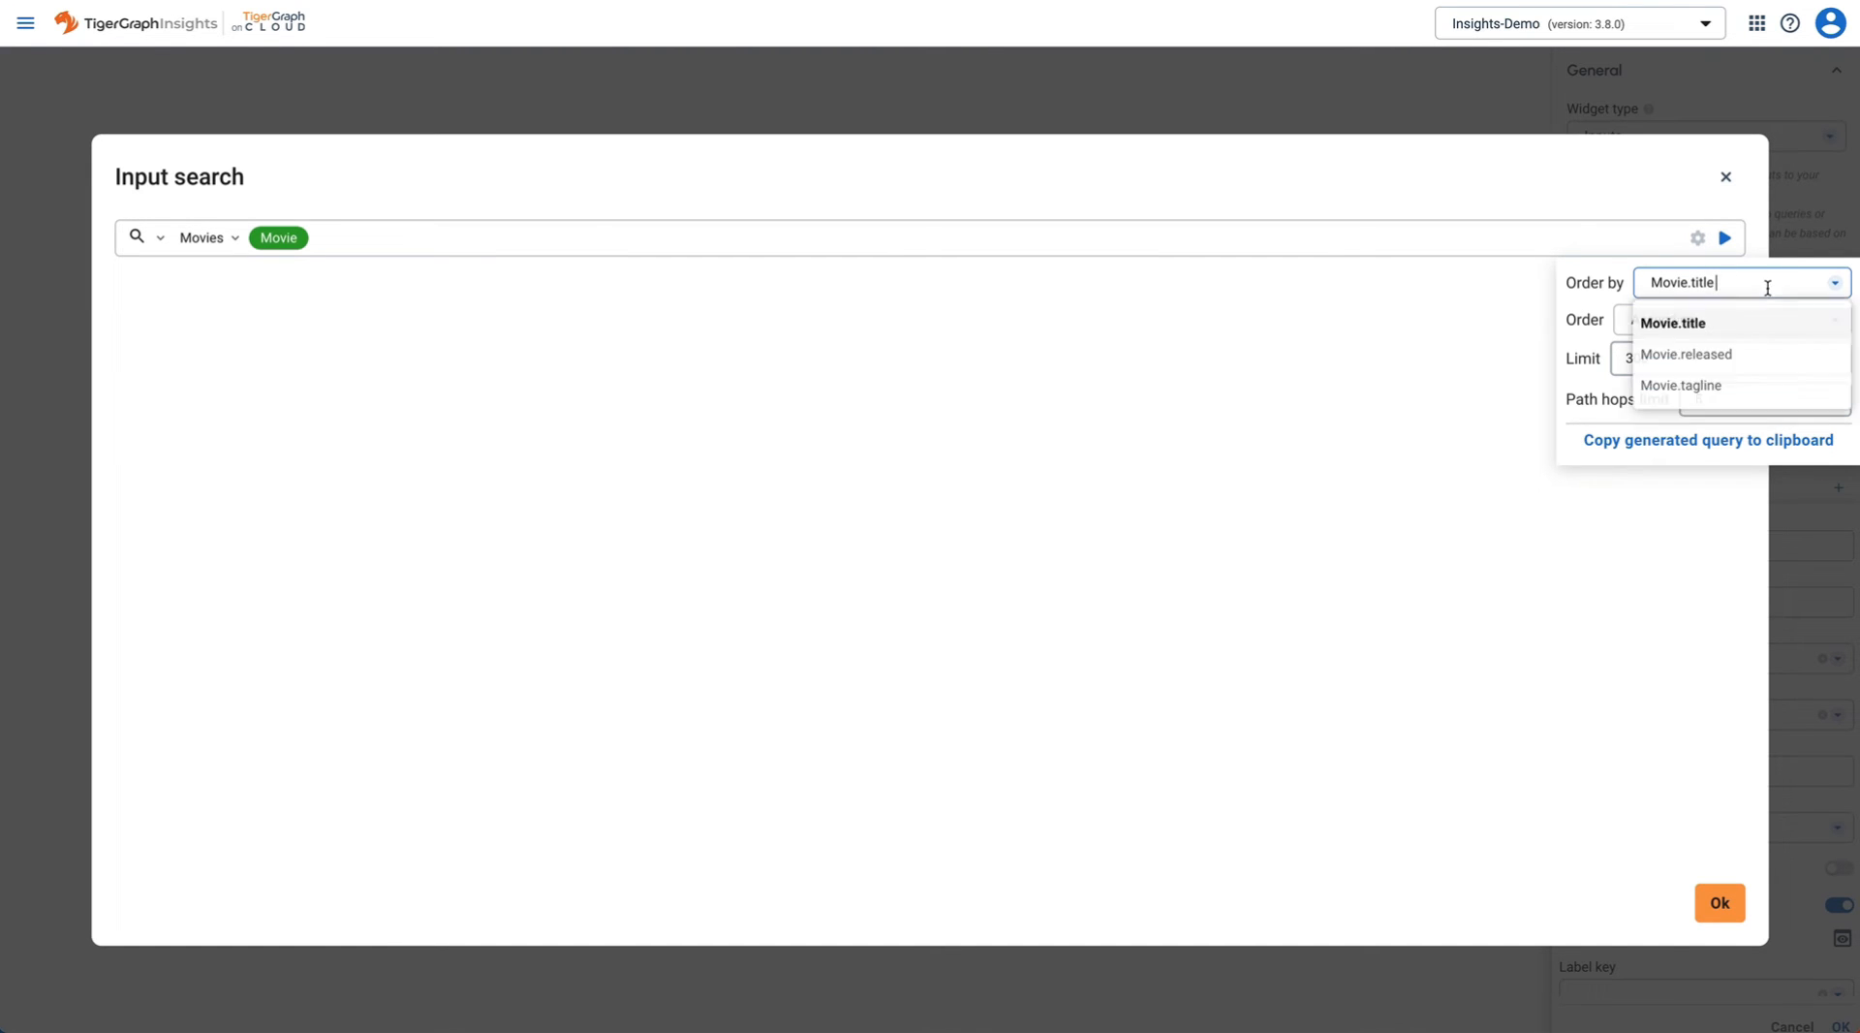
pyautogui.click(1744, 366)
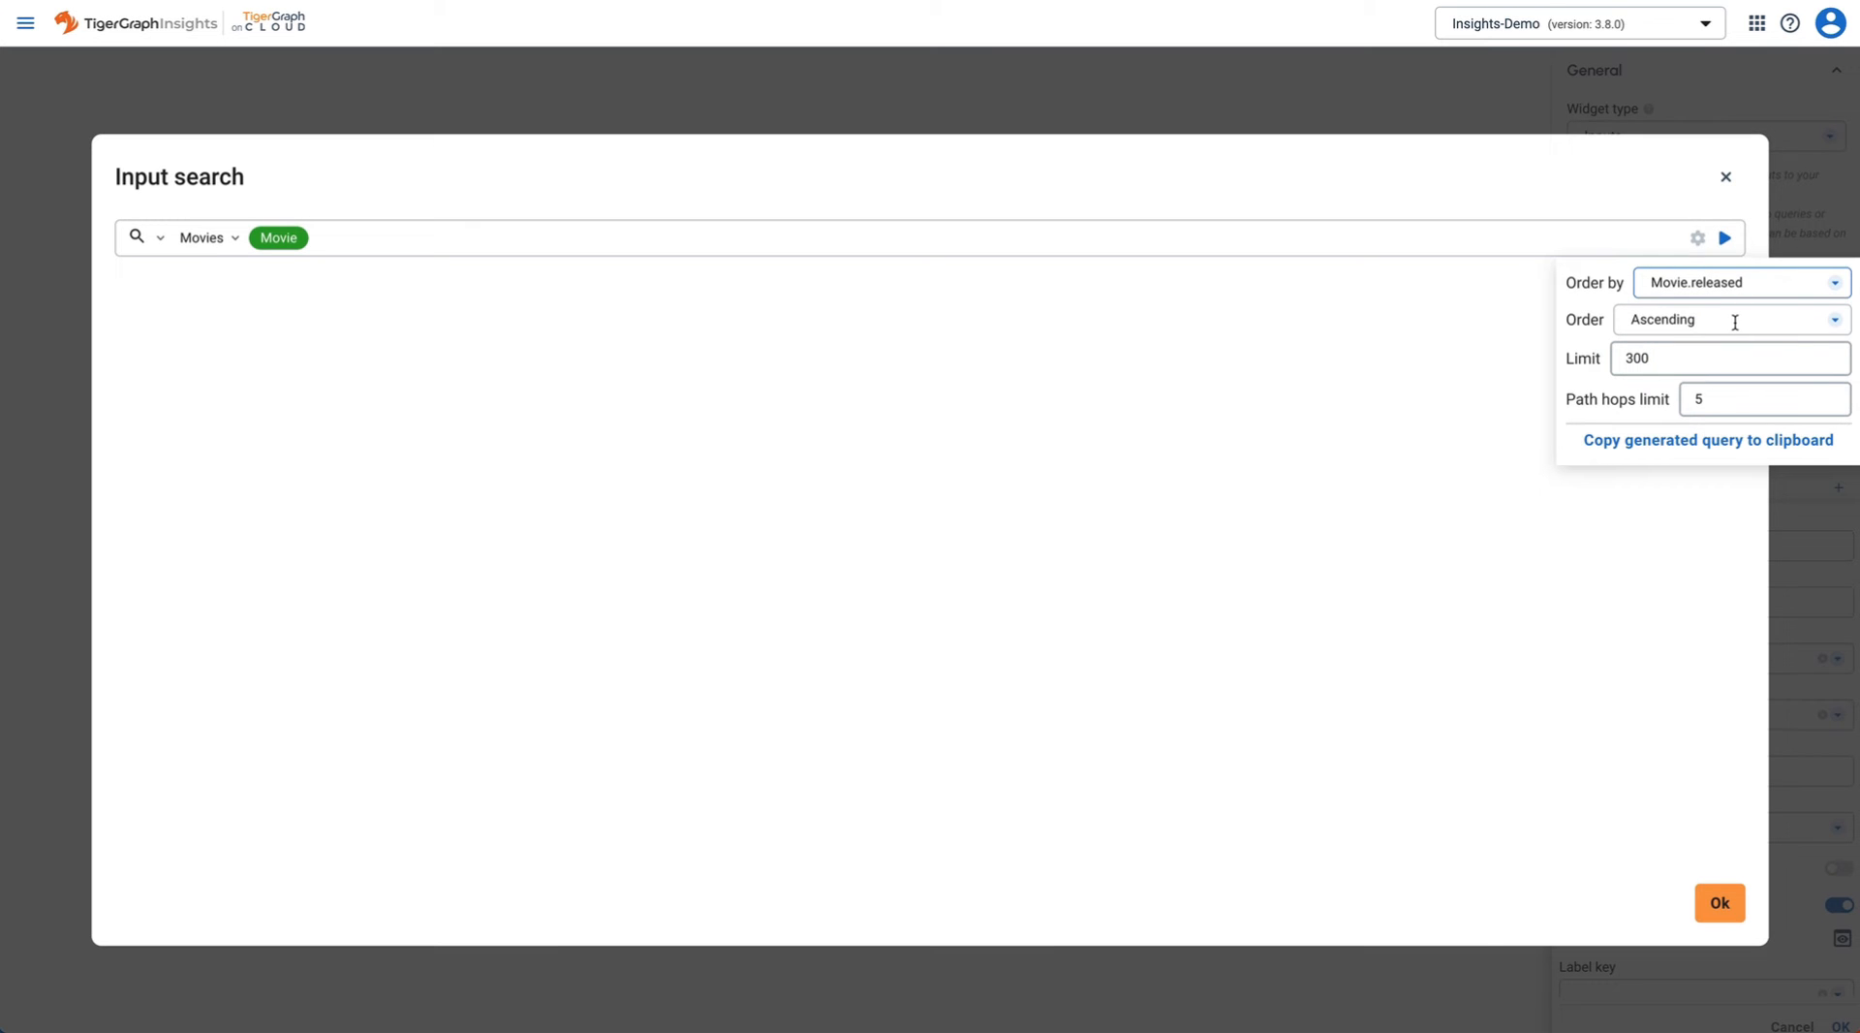
pyautogui.click(1735, 320)
pyautogui.click(1673, 391)
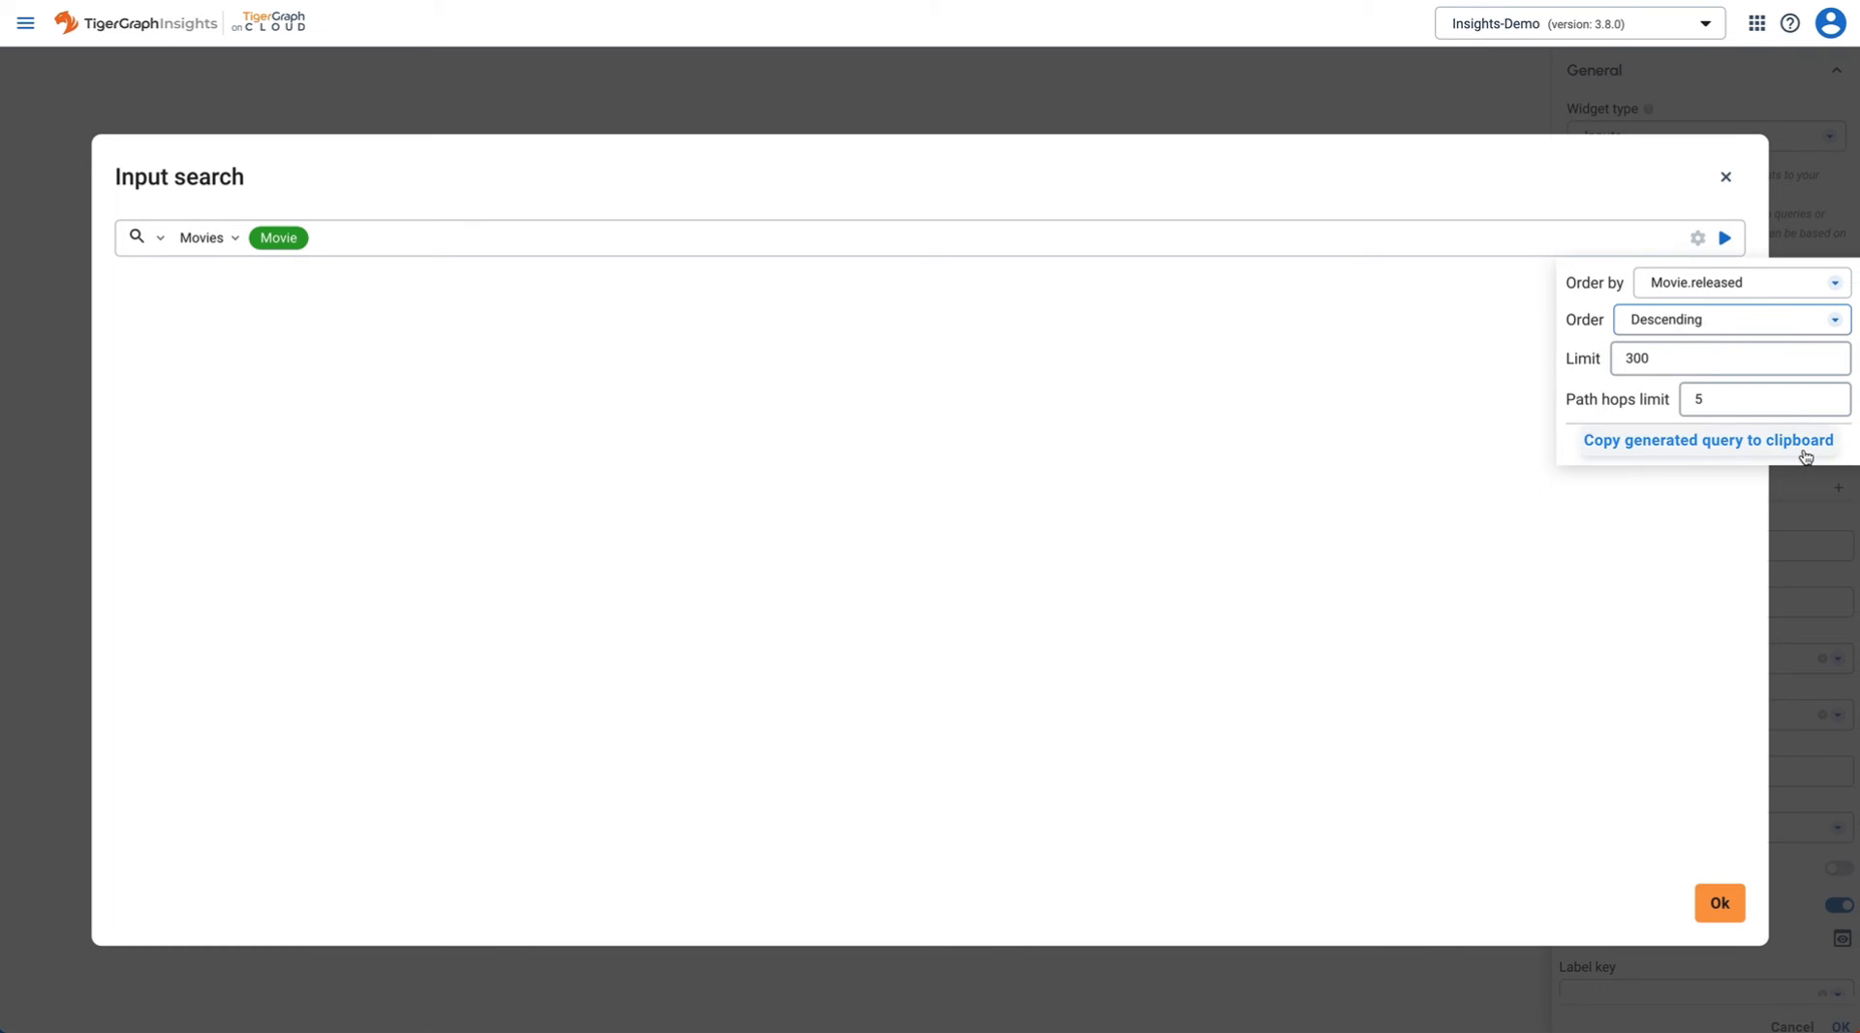
pyautogui.click(1726, 238)
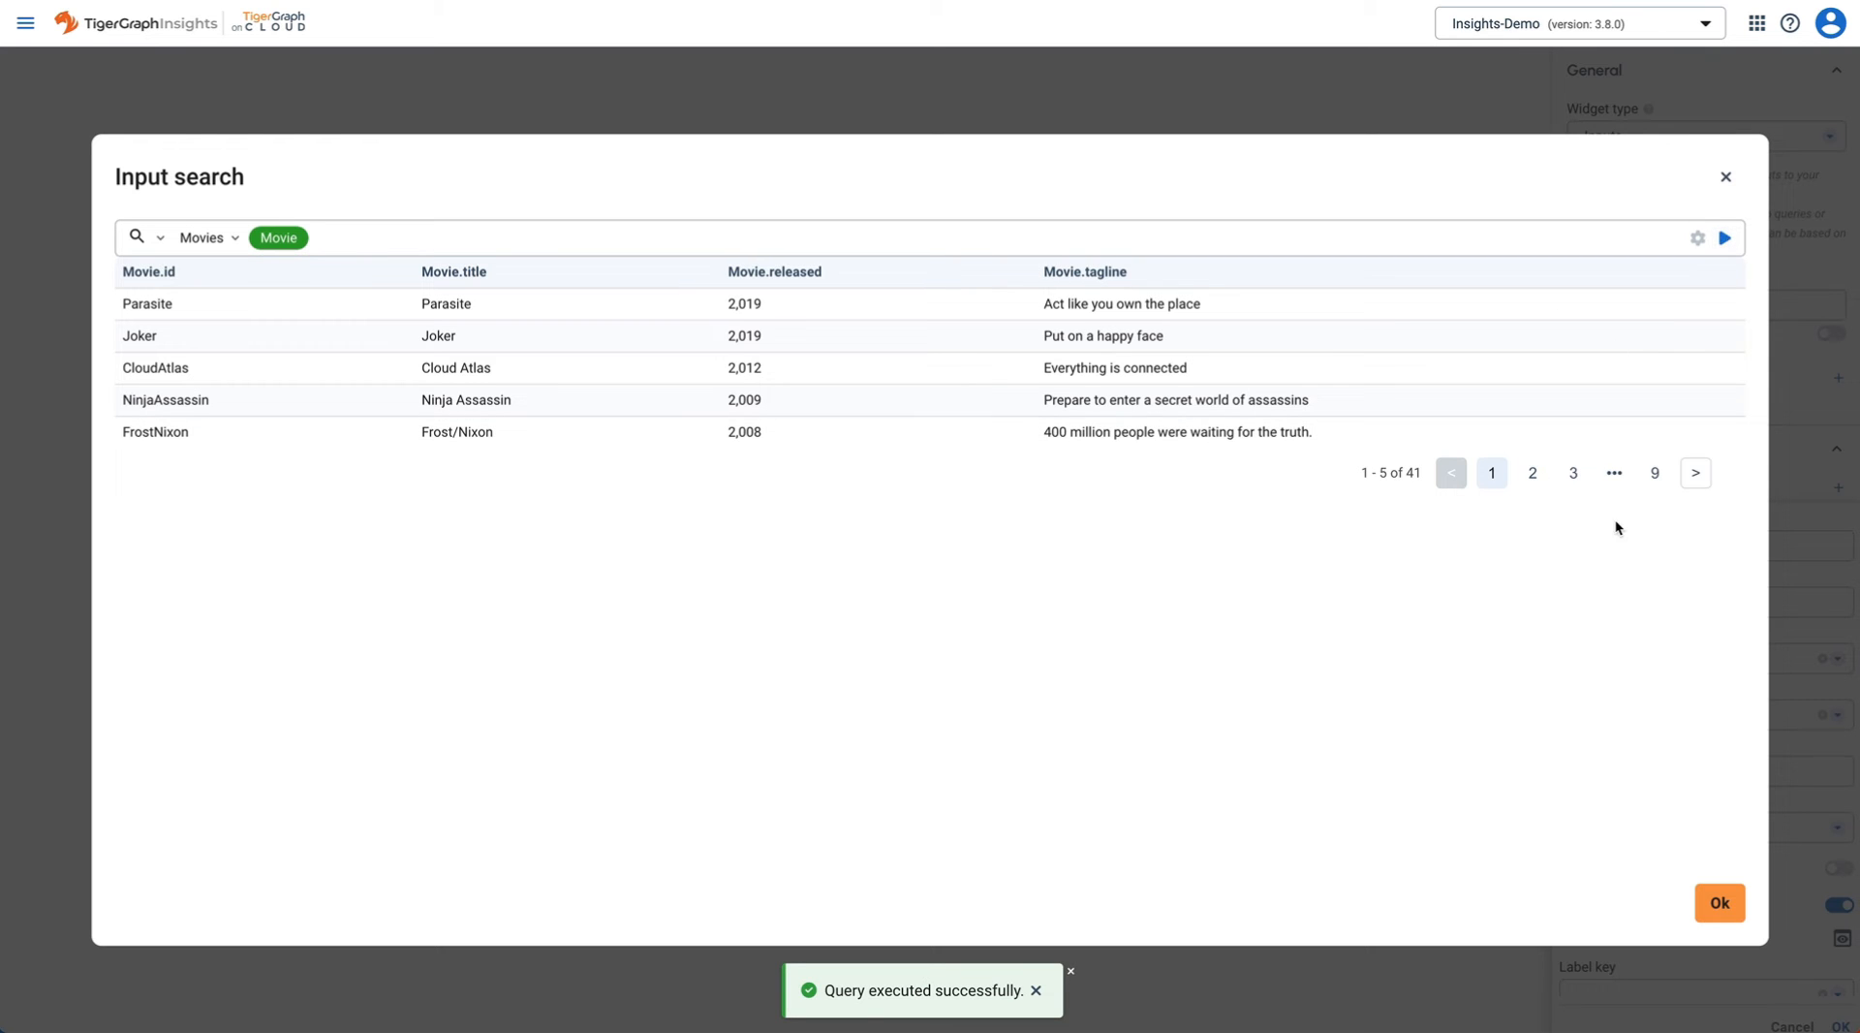
pyautogui.click(1720, 903)
pyautogui.scroll(-2, 1749, 853)
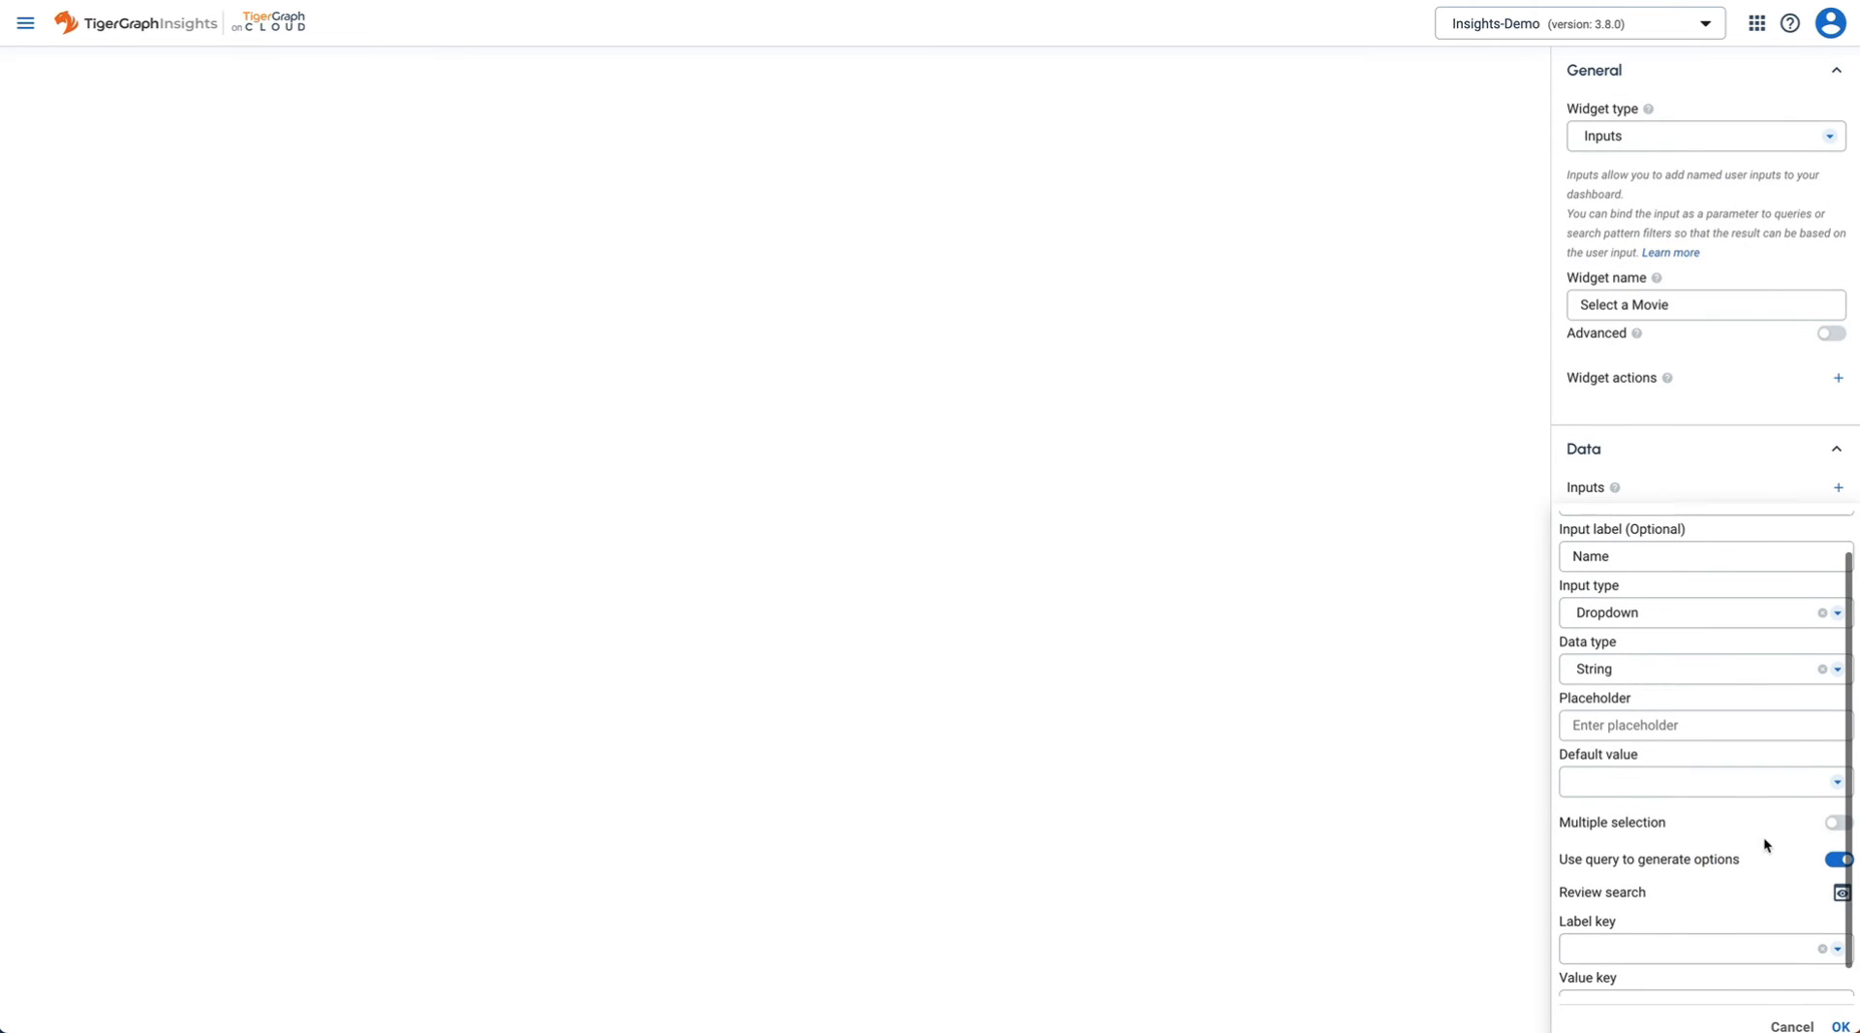
# - Use Movie.title for the option labels and values, with Speed Racer as default
pyautogui.click(1699, 916)
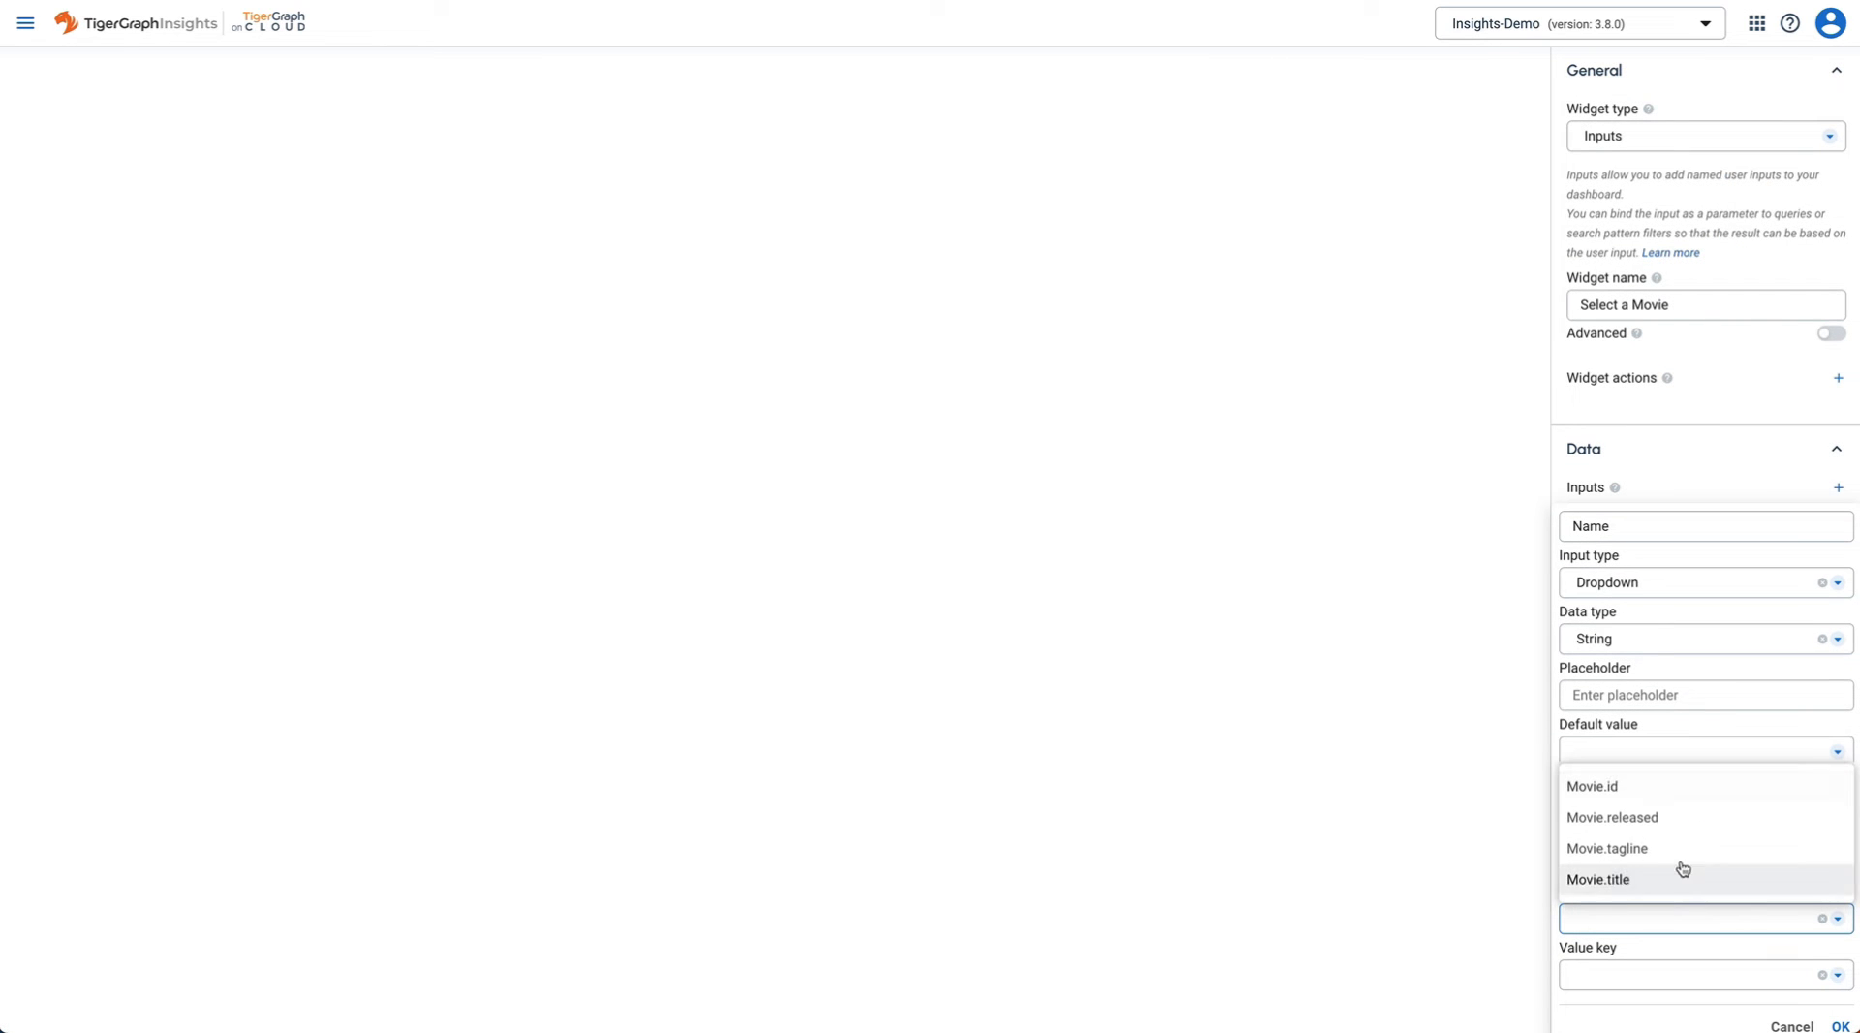
pyautogui.click(1660, 882)
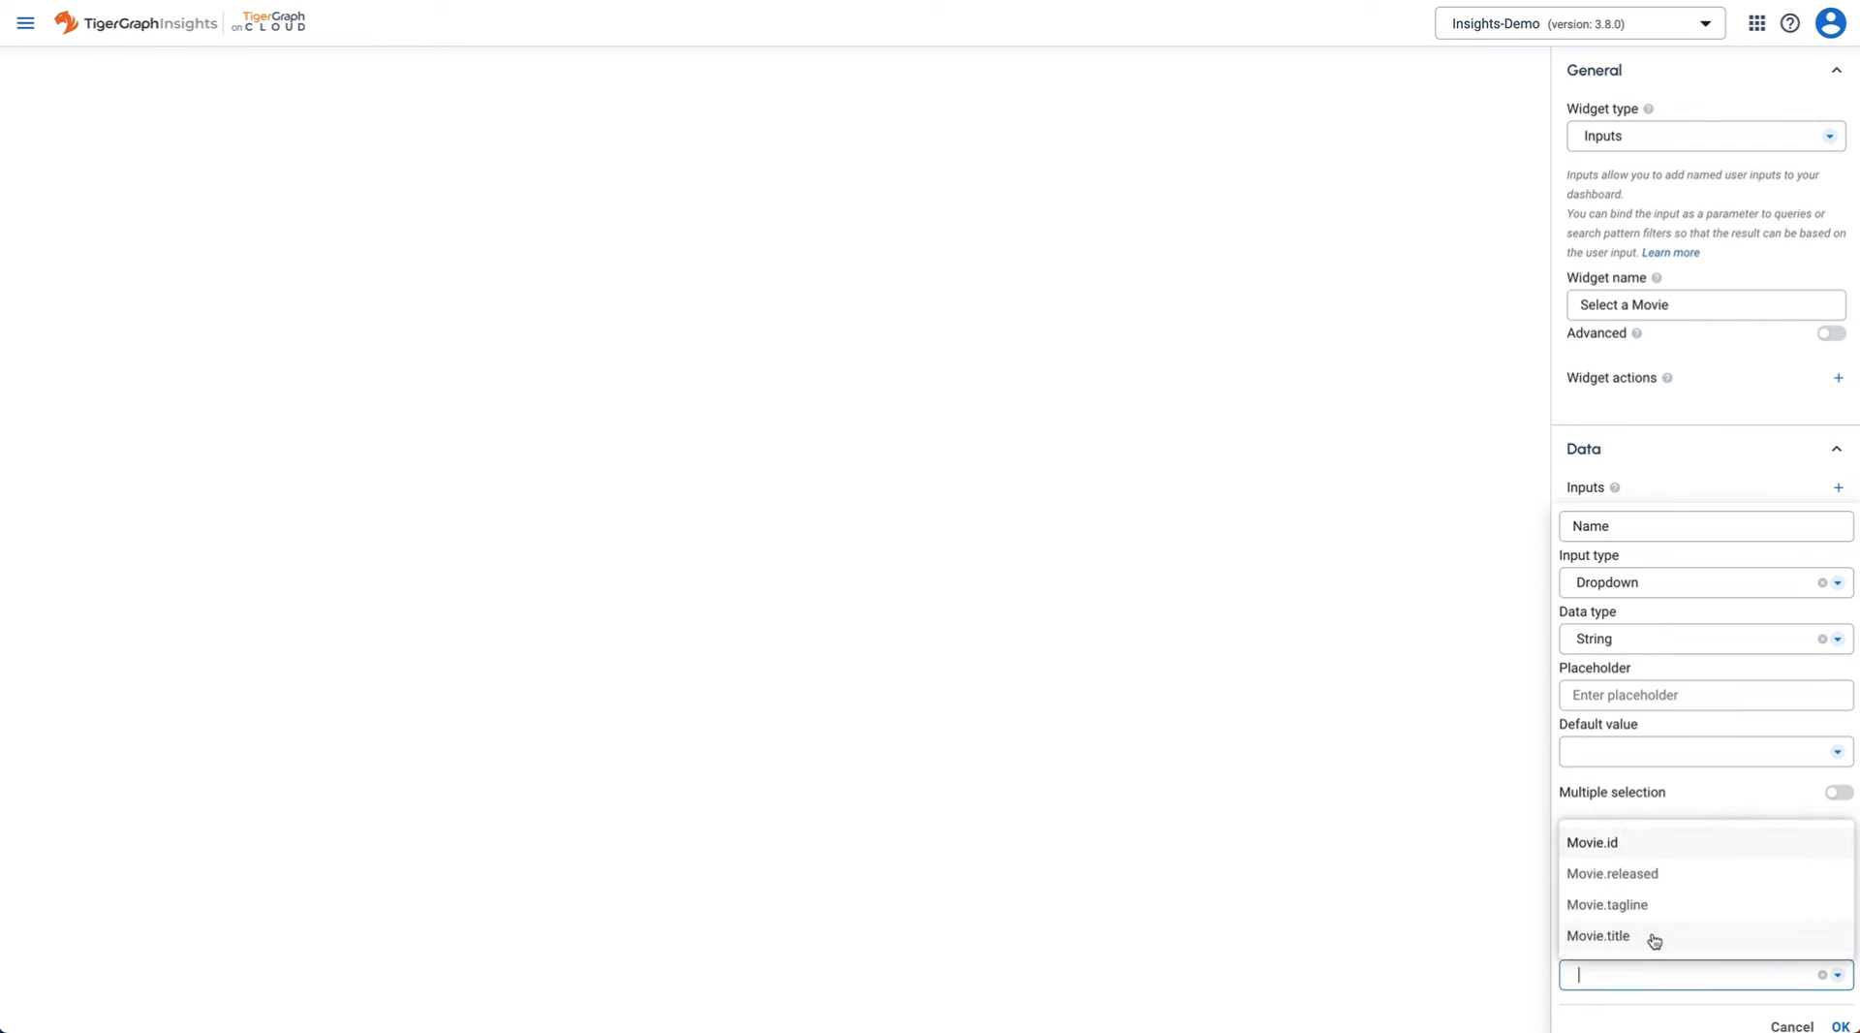
pyautogui.click(1651, 935)
pyautogui.click(1714, 755)
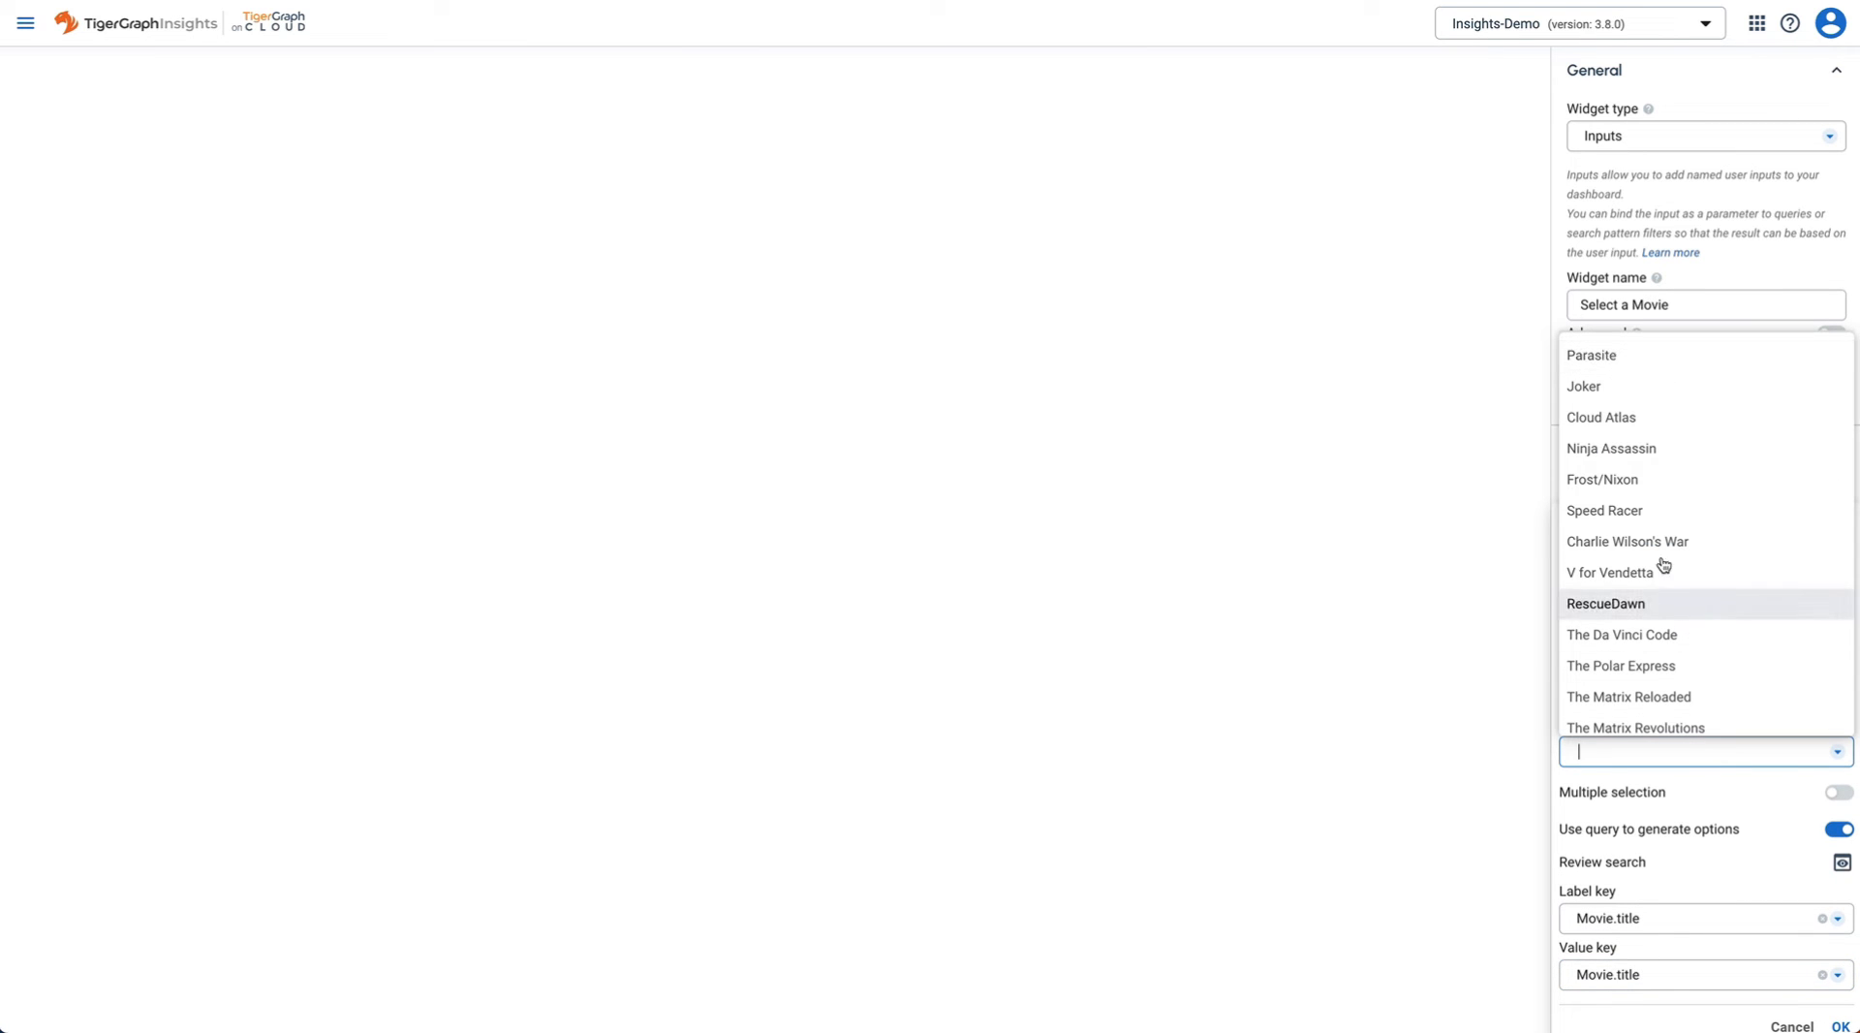
pyautogui.click(1637, 512)
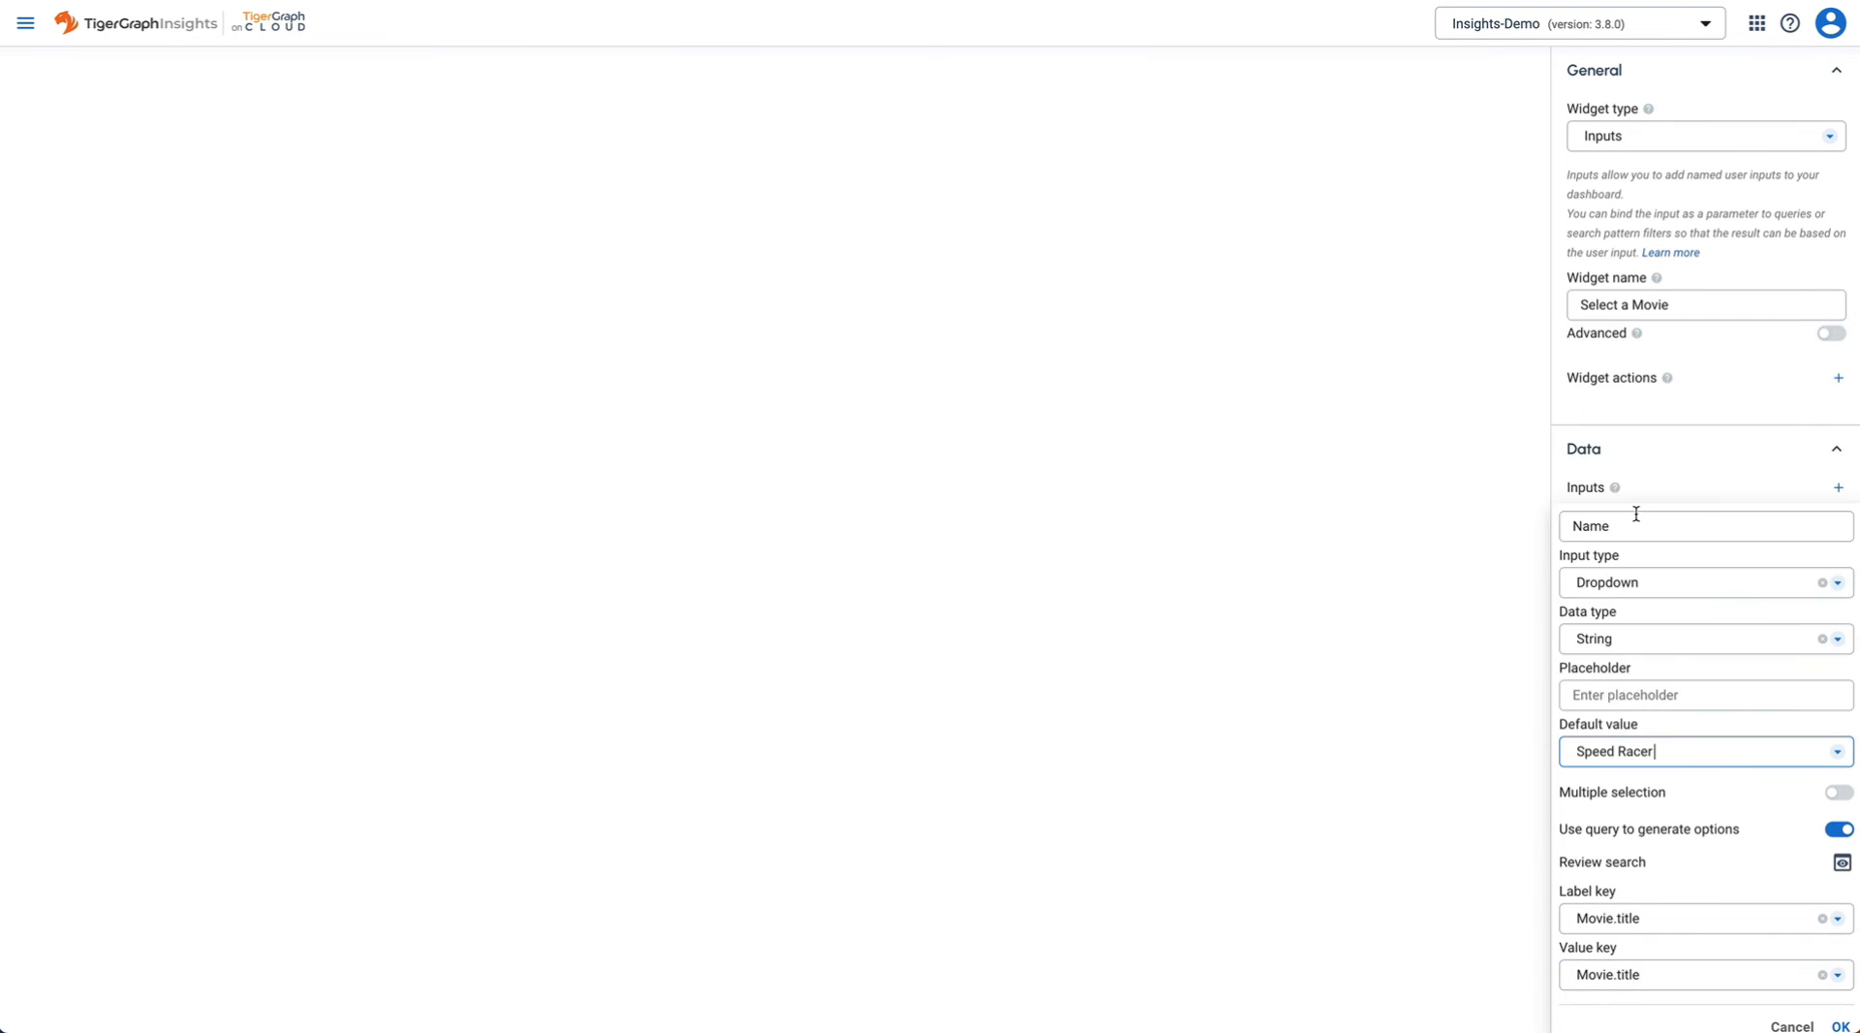
# - Confirm the Name input, add the Select a Movie widget, and make it shorter
pyautogui.click(1842, 1025)
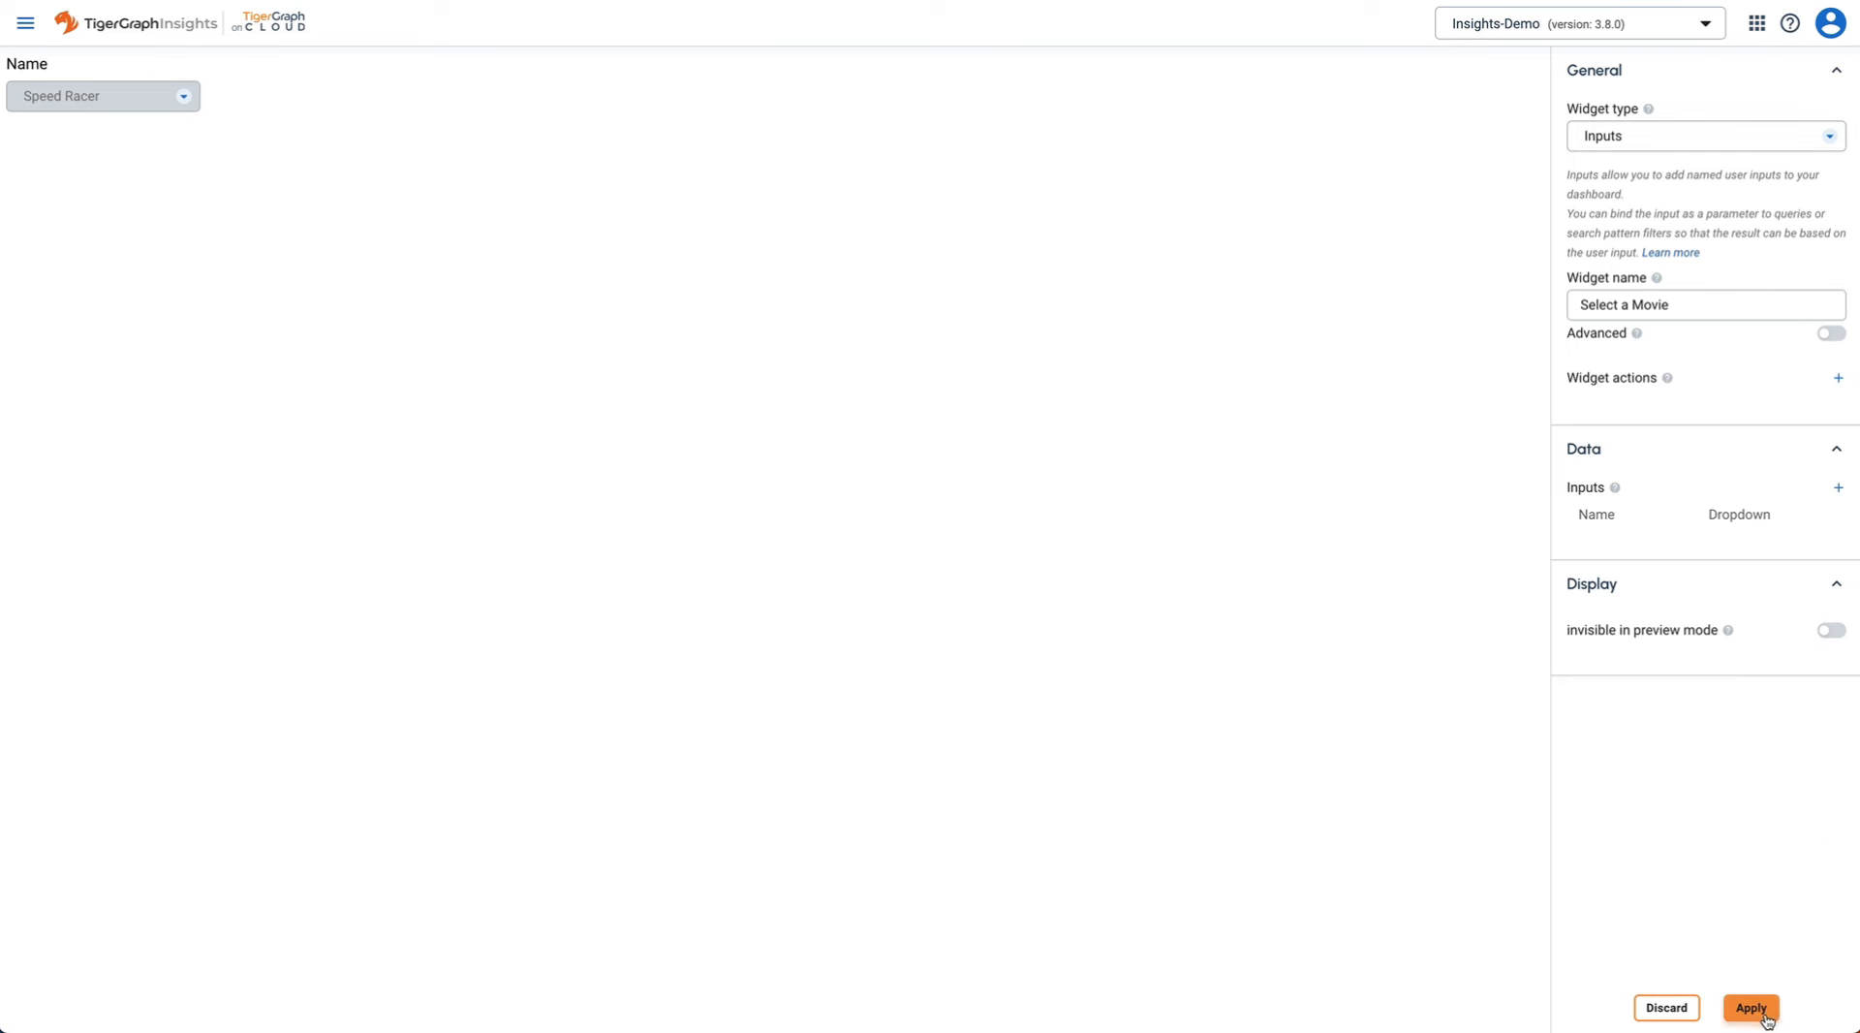
pyautogui.click(1752, 1010)
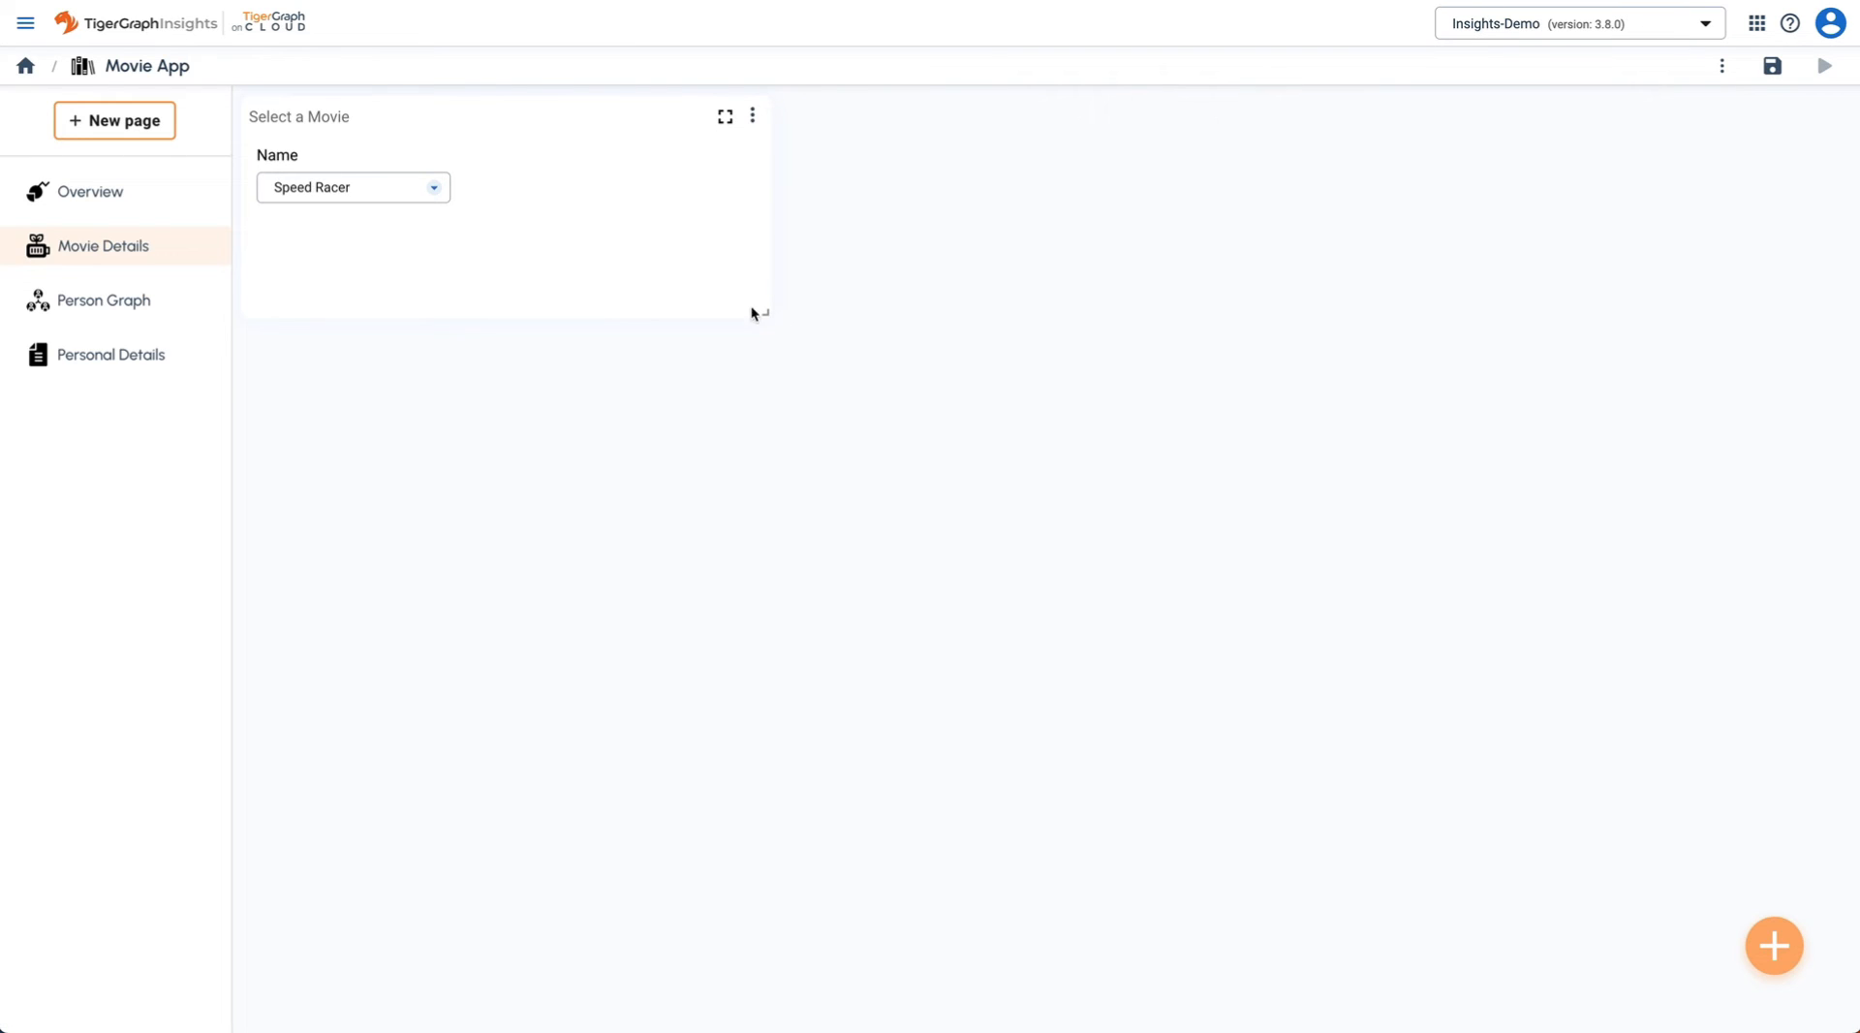
pyautogui.moveTo(758, 309)
pyautogui.mouseDown()
pyautogui.moveTo(745, 211)
pyautogui.moveTo(605, 209)
pyautogui.mouseUp()
# - Add a Single value widget named Release Year
pyautogui.click(1772, 944)
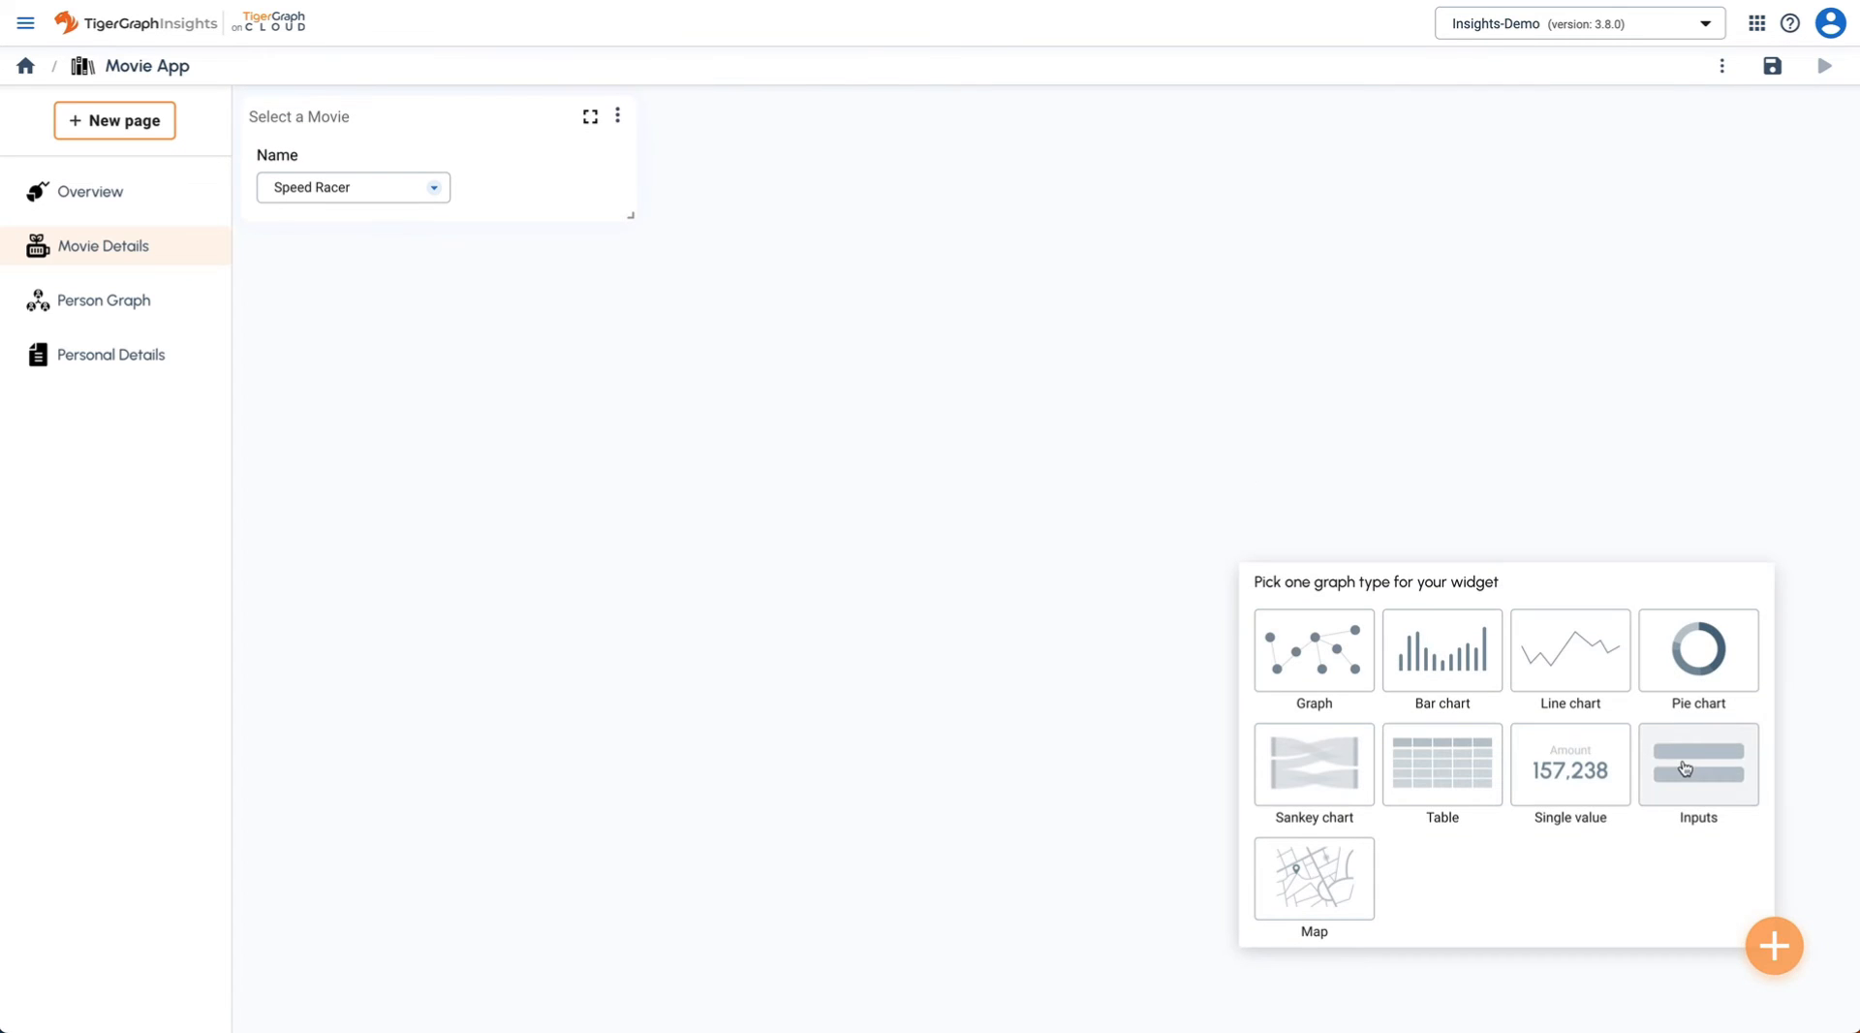
pyautogui.click(1596, 785)
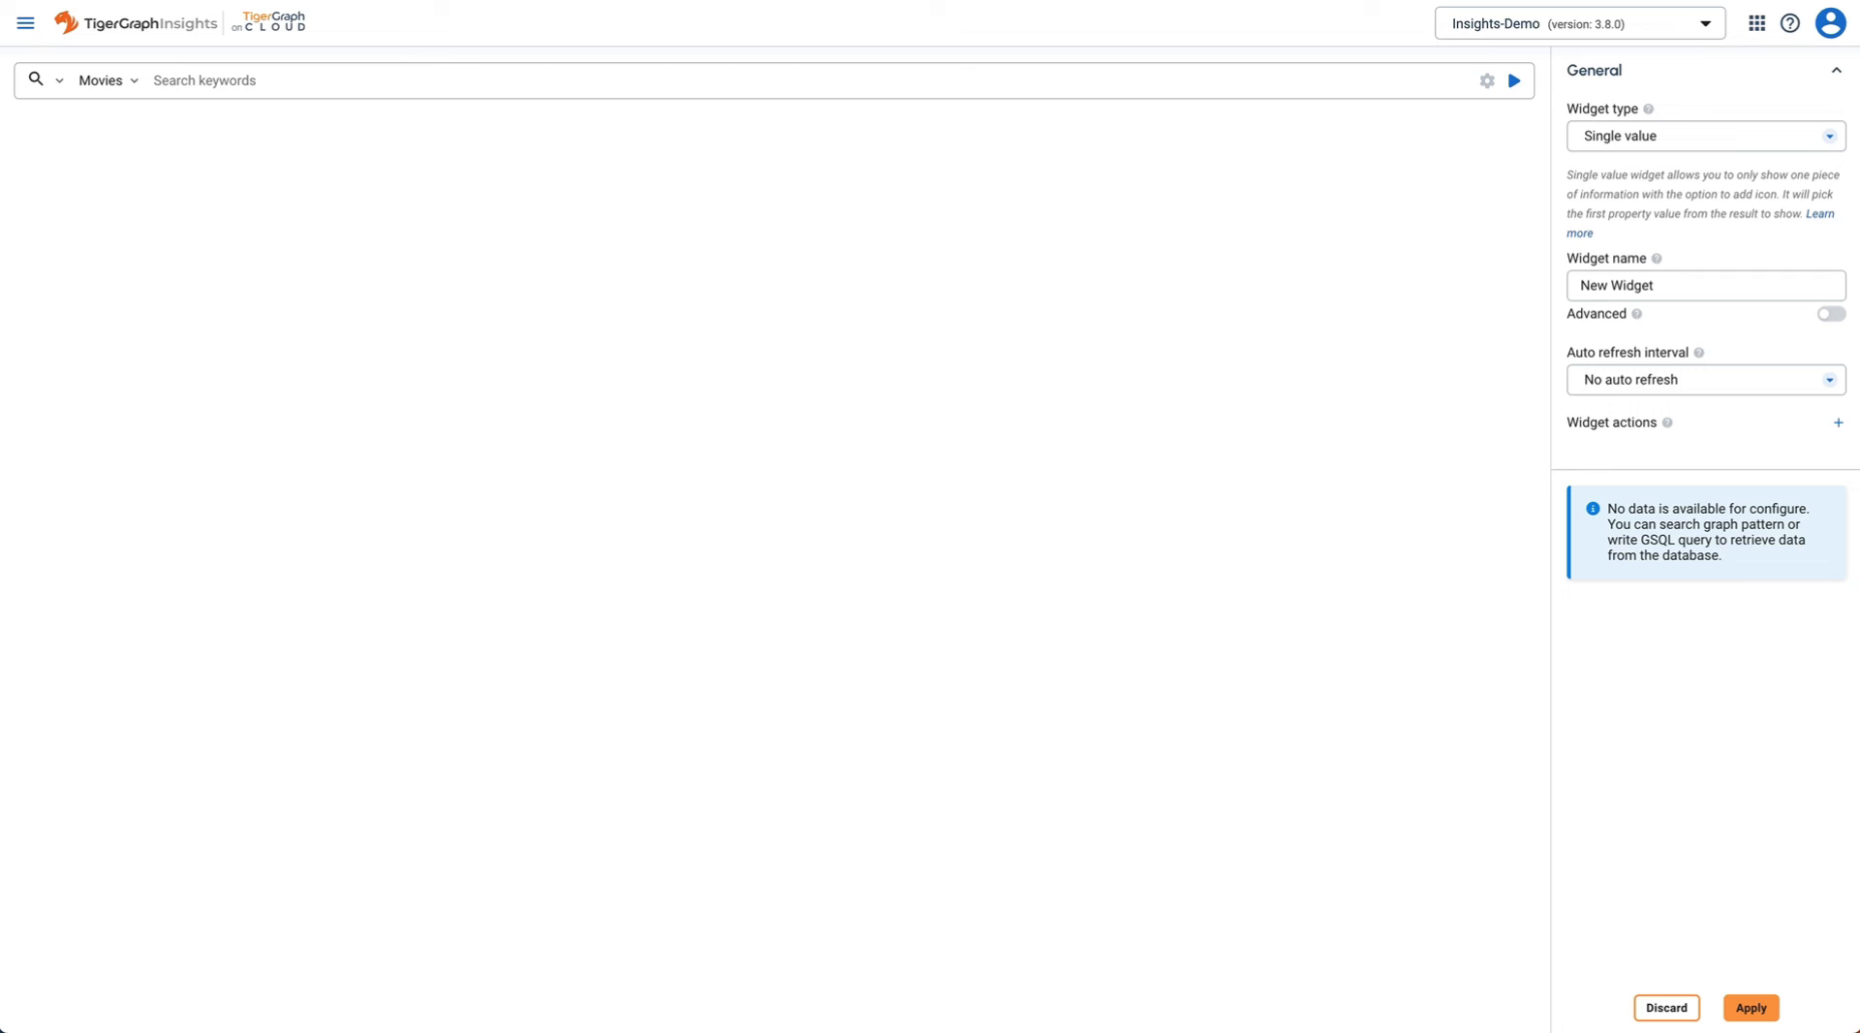
pyautogui.tripleClick(1671, 284)
pyautogui.write('Release Year')
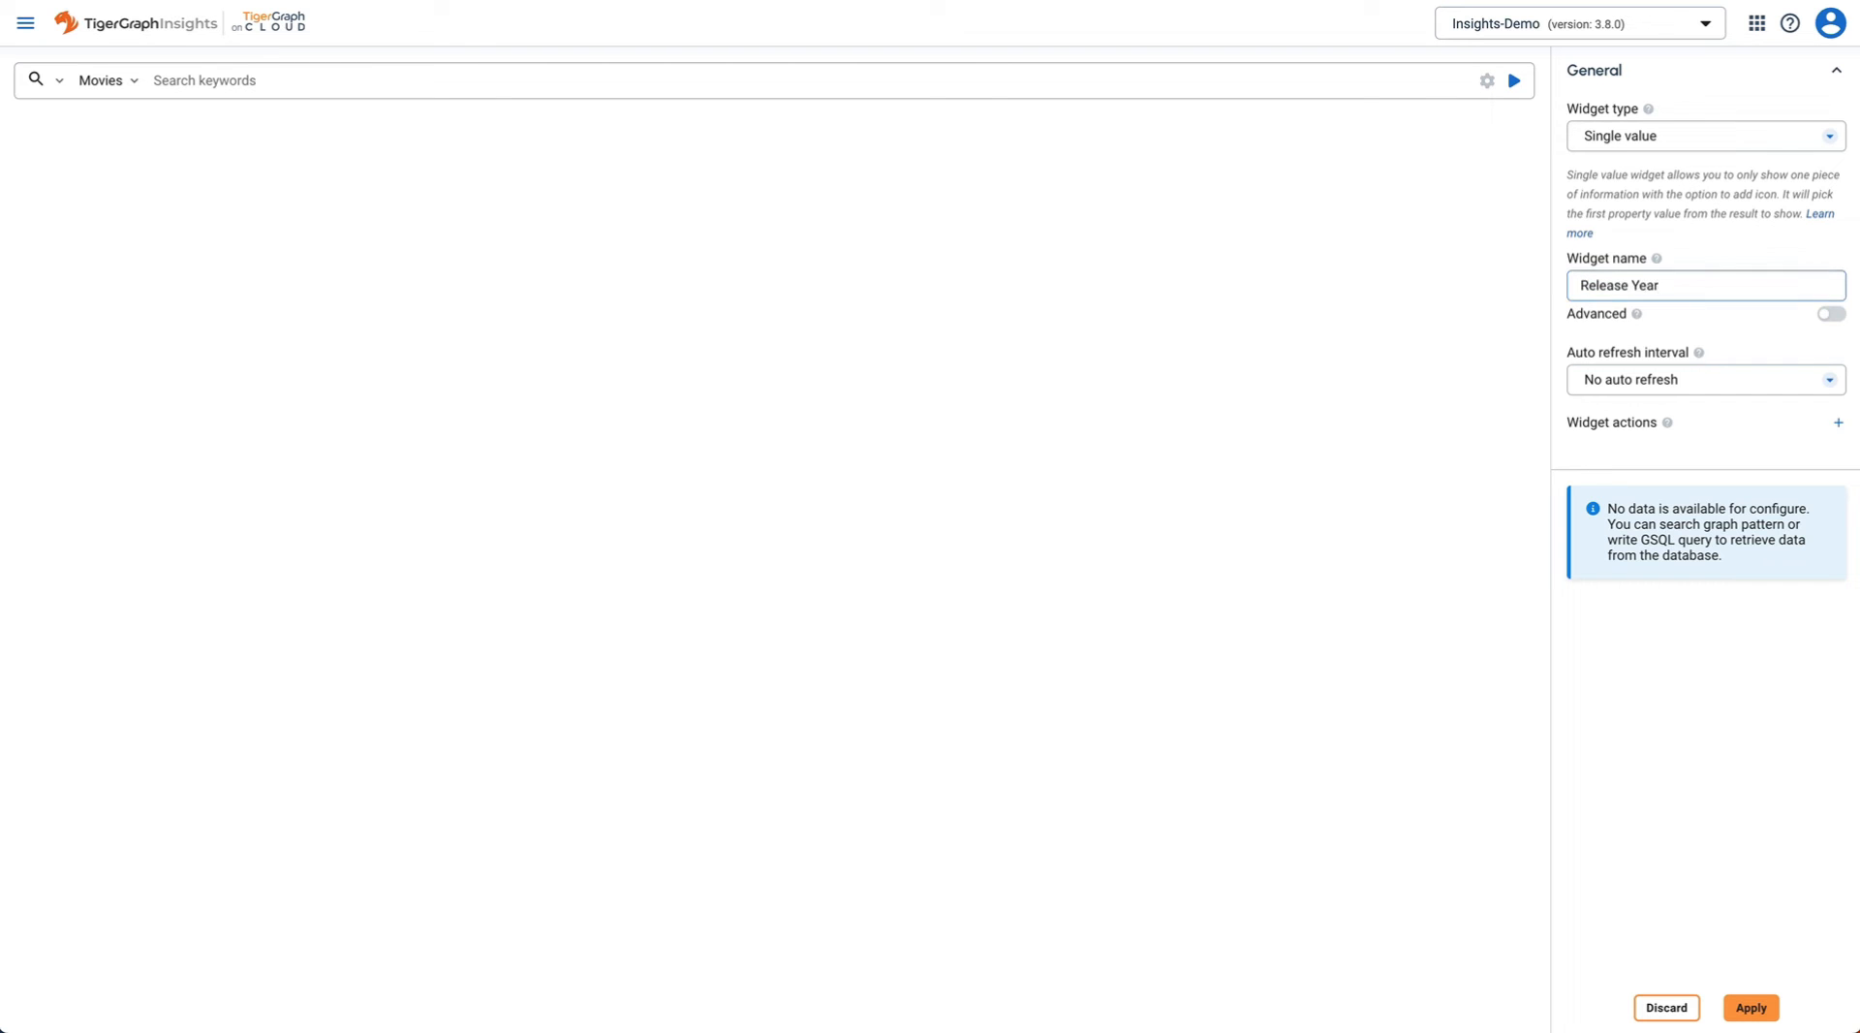
# - Replace its search with the pasted GSQL release-year query, preview 2,008, and apply
pyautogui.click(59, 82)
pyautogui.click(68, 165)
pyautogui.hotkey('ctrl', 'a')
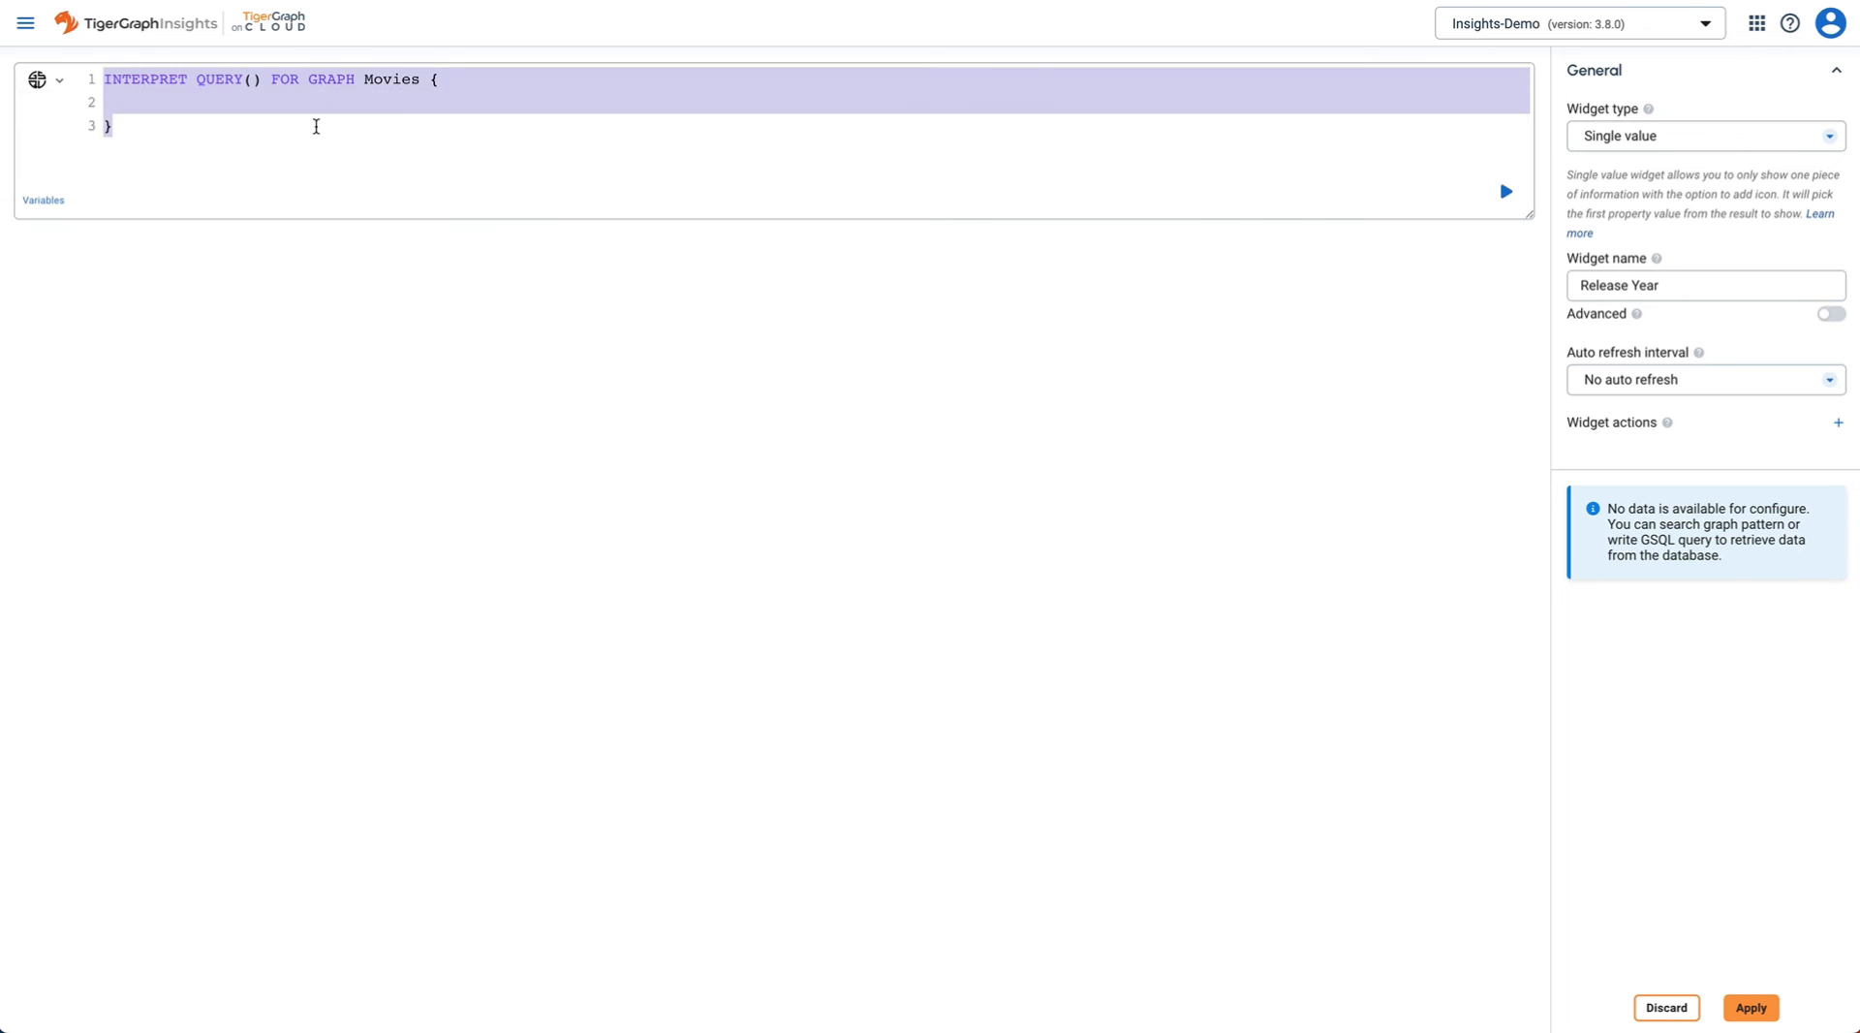
pyautogui.write('INTERPRET QUERY(string movieName) FOR GRAPH Movies{   select m.released INTO T   FROM Movie:m   where m.title == movieName;   PRINT T; }')
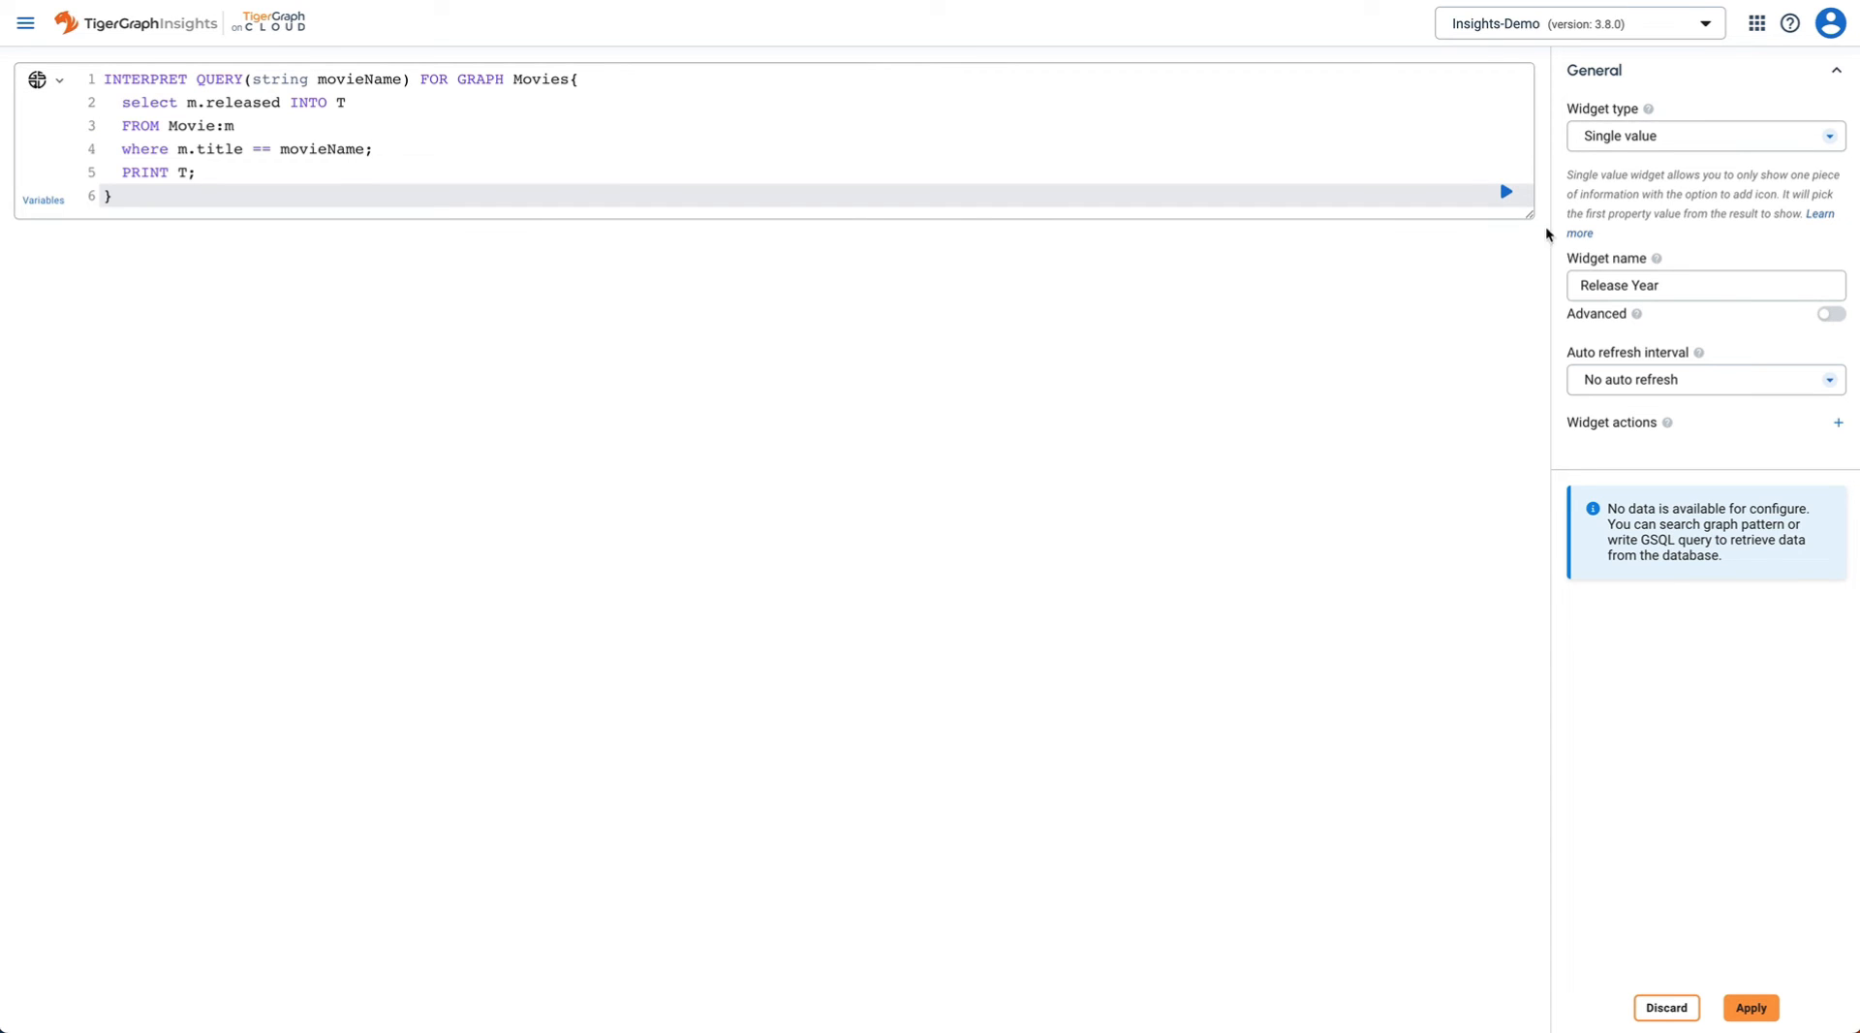
pyautogui.click(1507, 193)
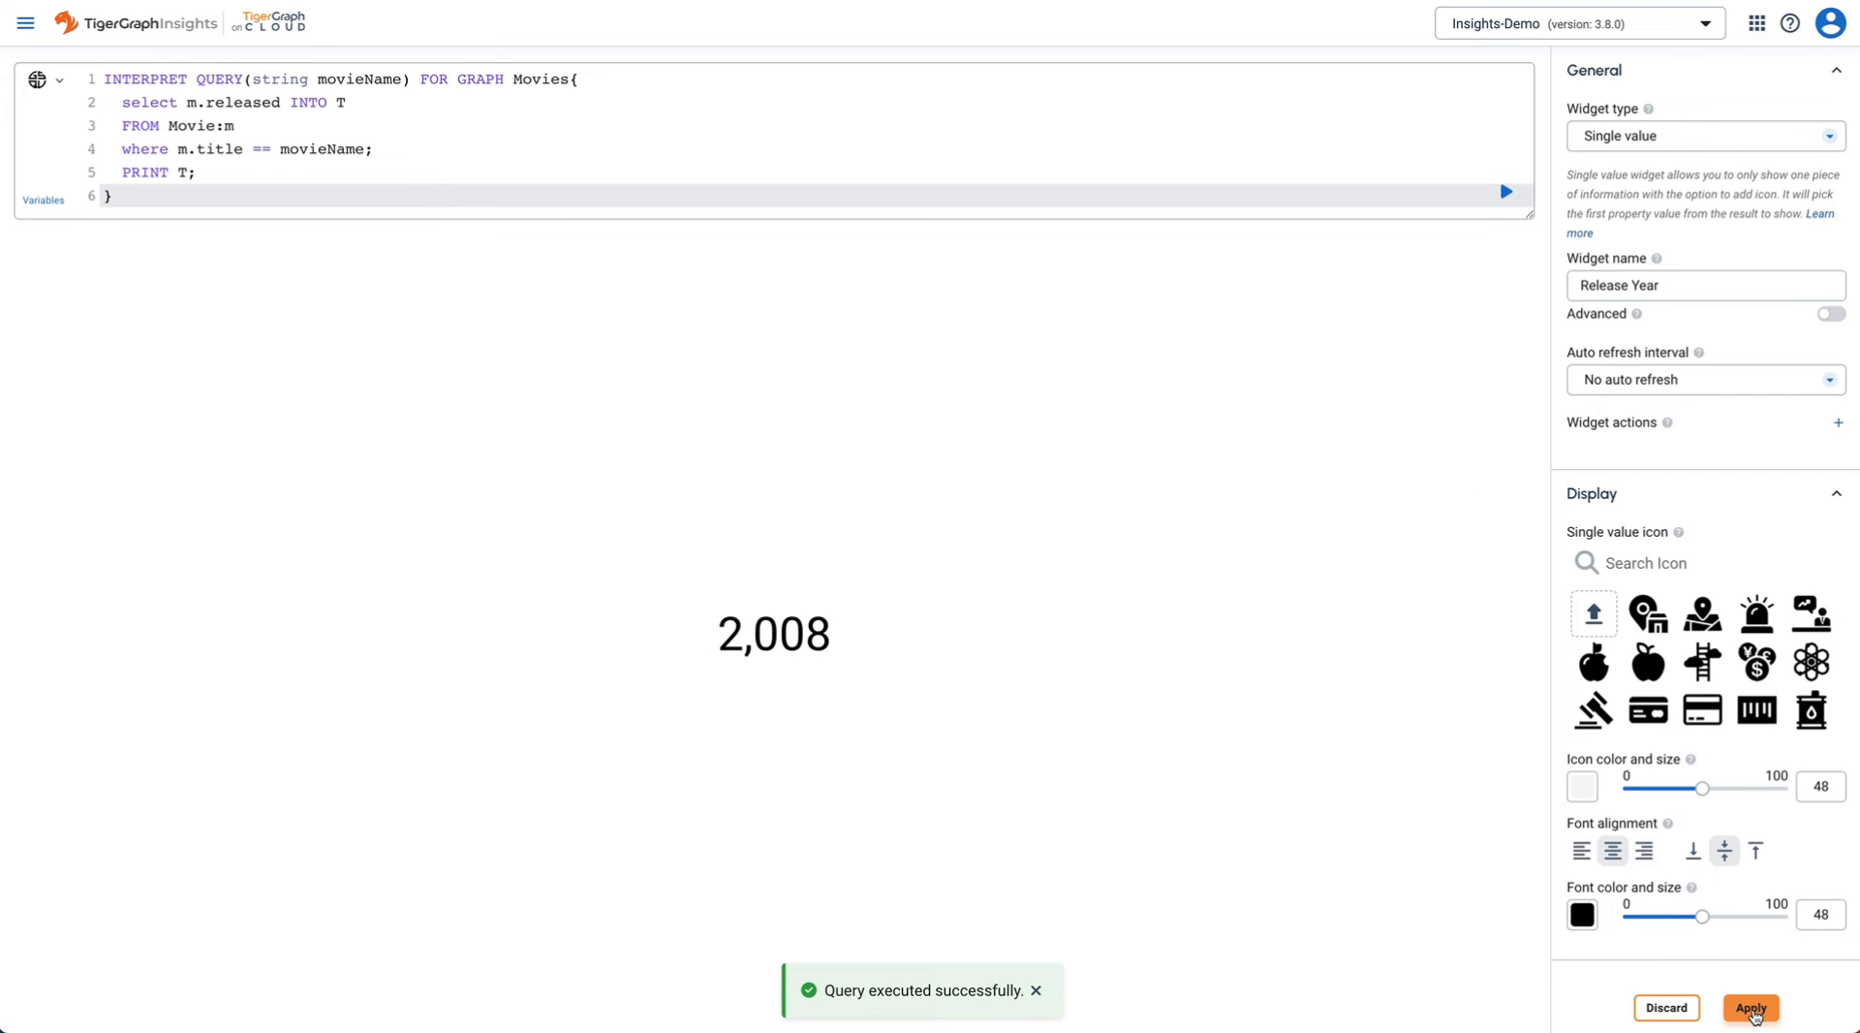
pyautogui.click(1751, 1008)
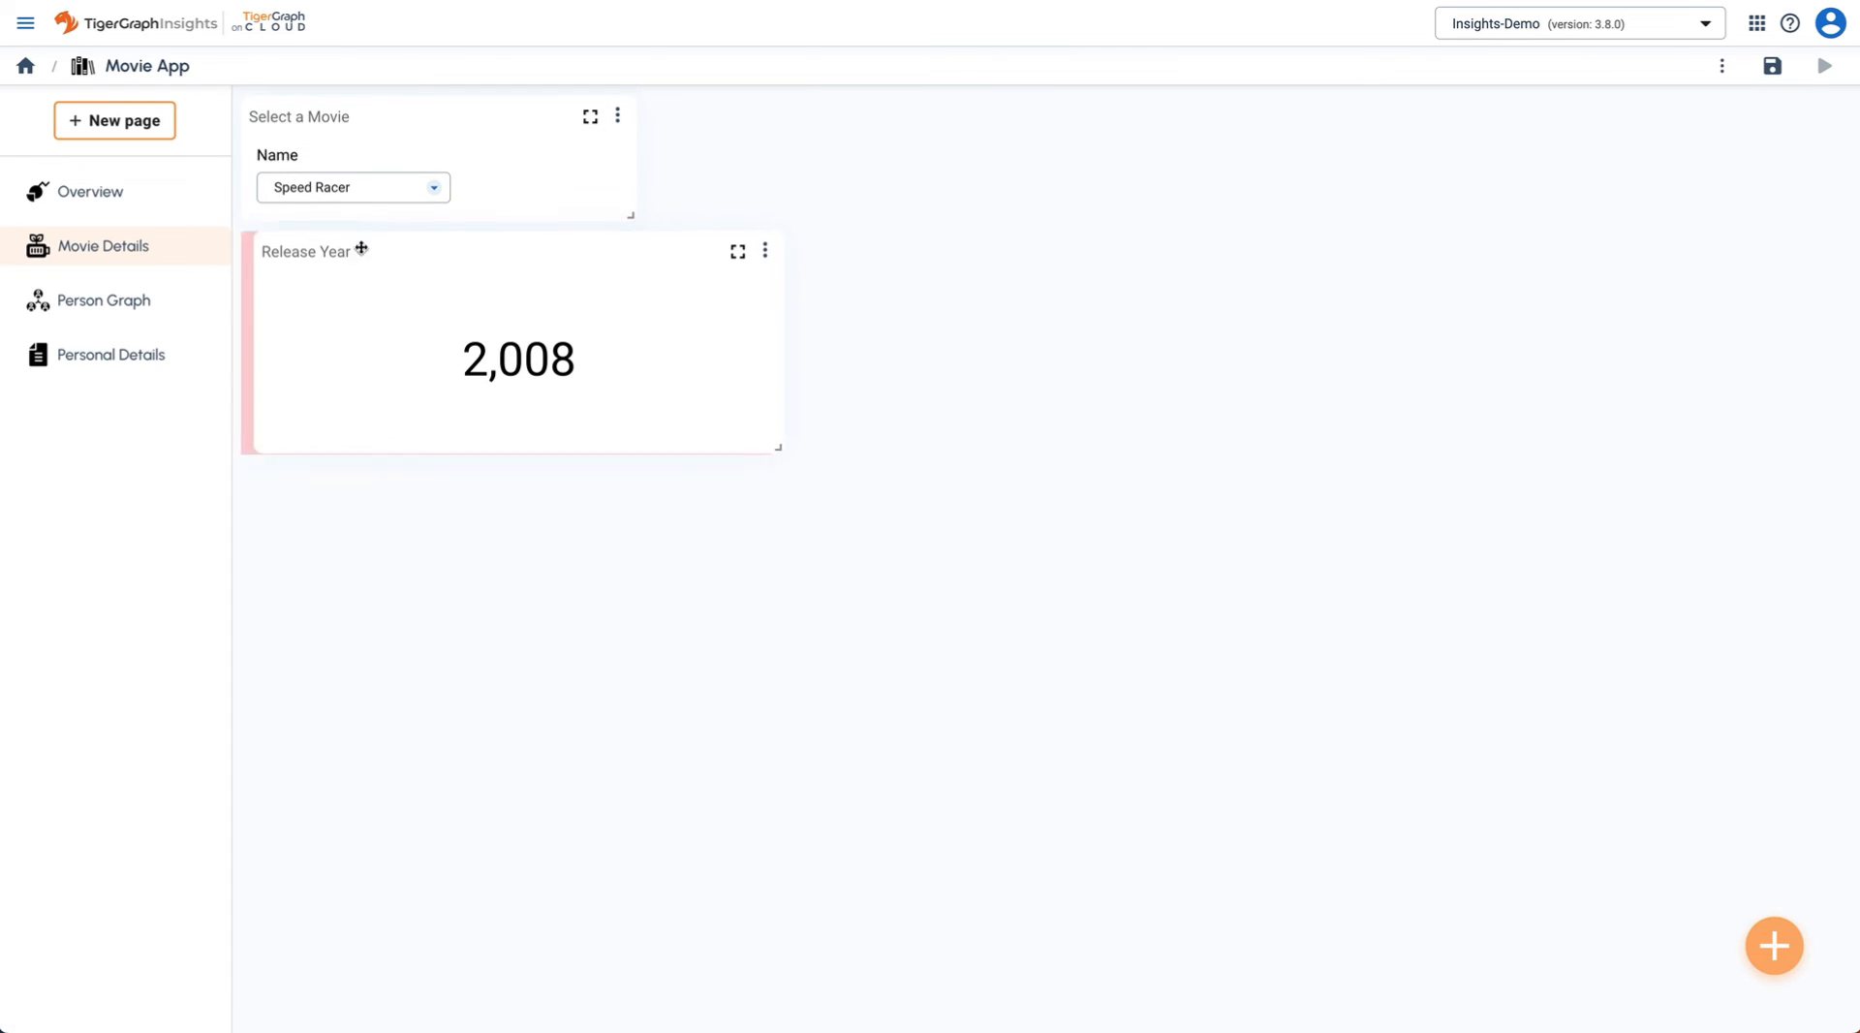
# - Fit Release Year beside the movie selector, then duplicate it and widen the copy rightward
pyautogui.moveTo(361, 245); pyautogui.dragTo(736, 118)
pyautogui.moveTo(1170, 315); pyautogui.dragTo(1020, 224)
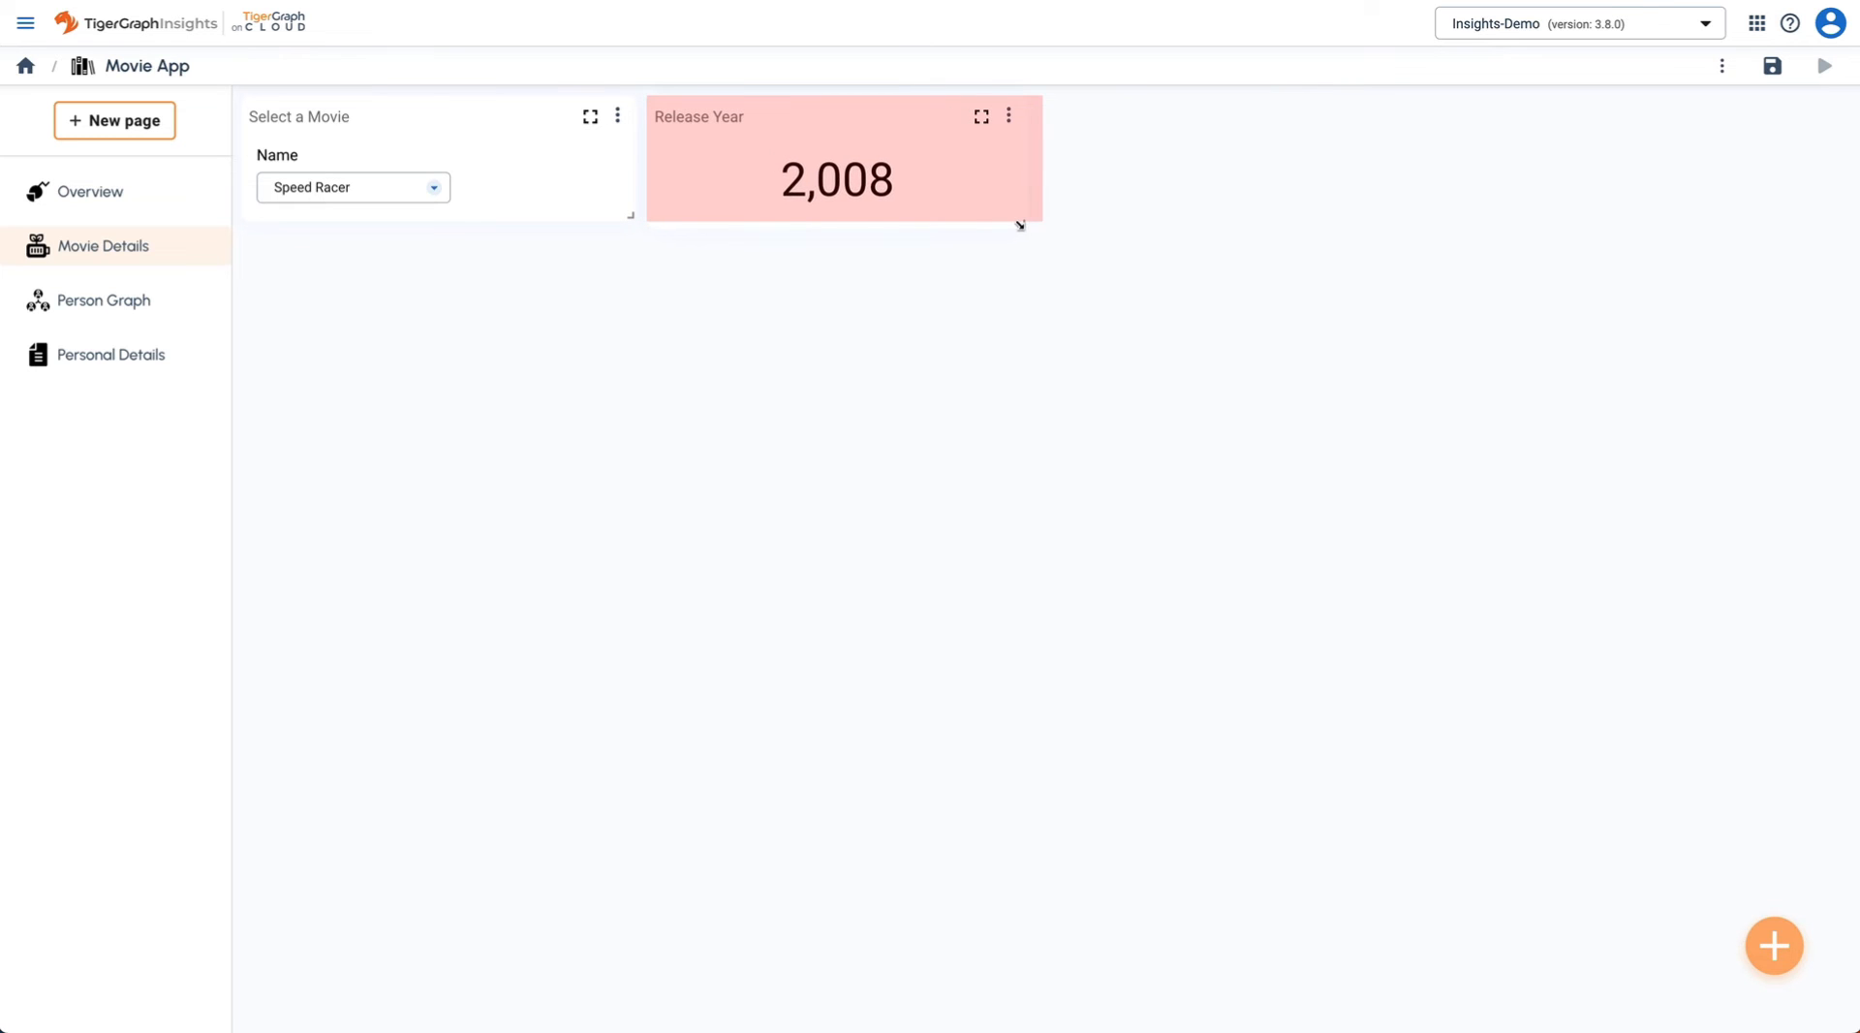
pyautogui.click(1023, 116)
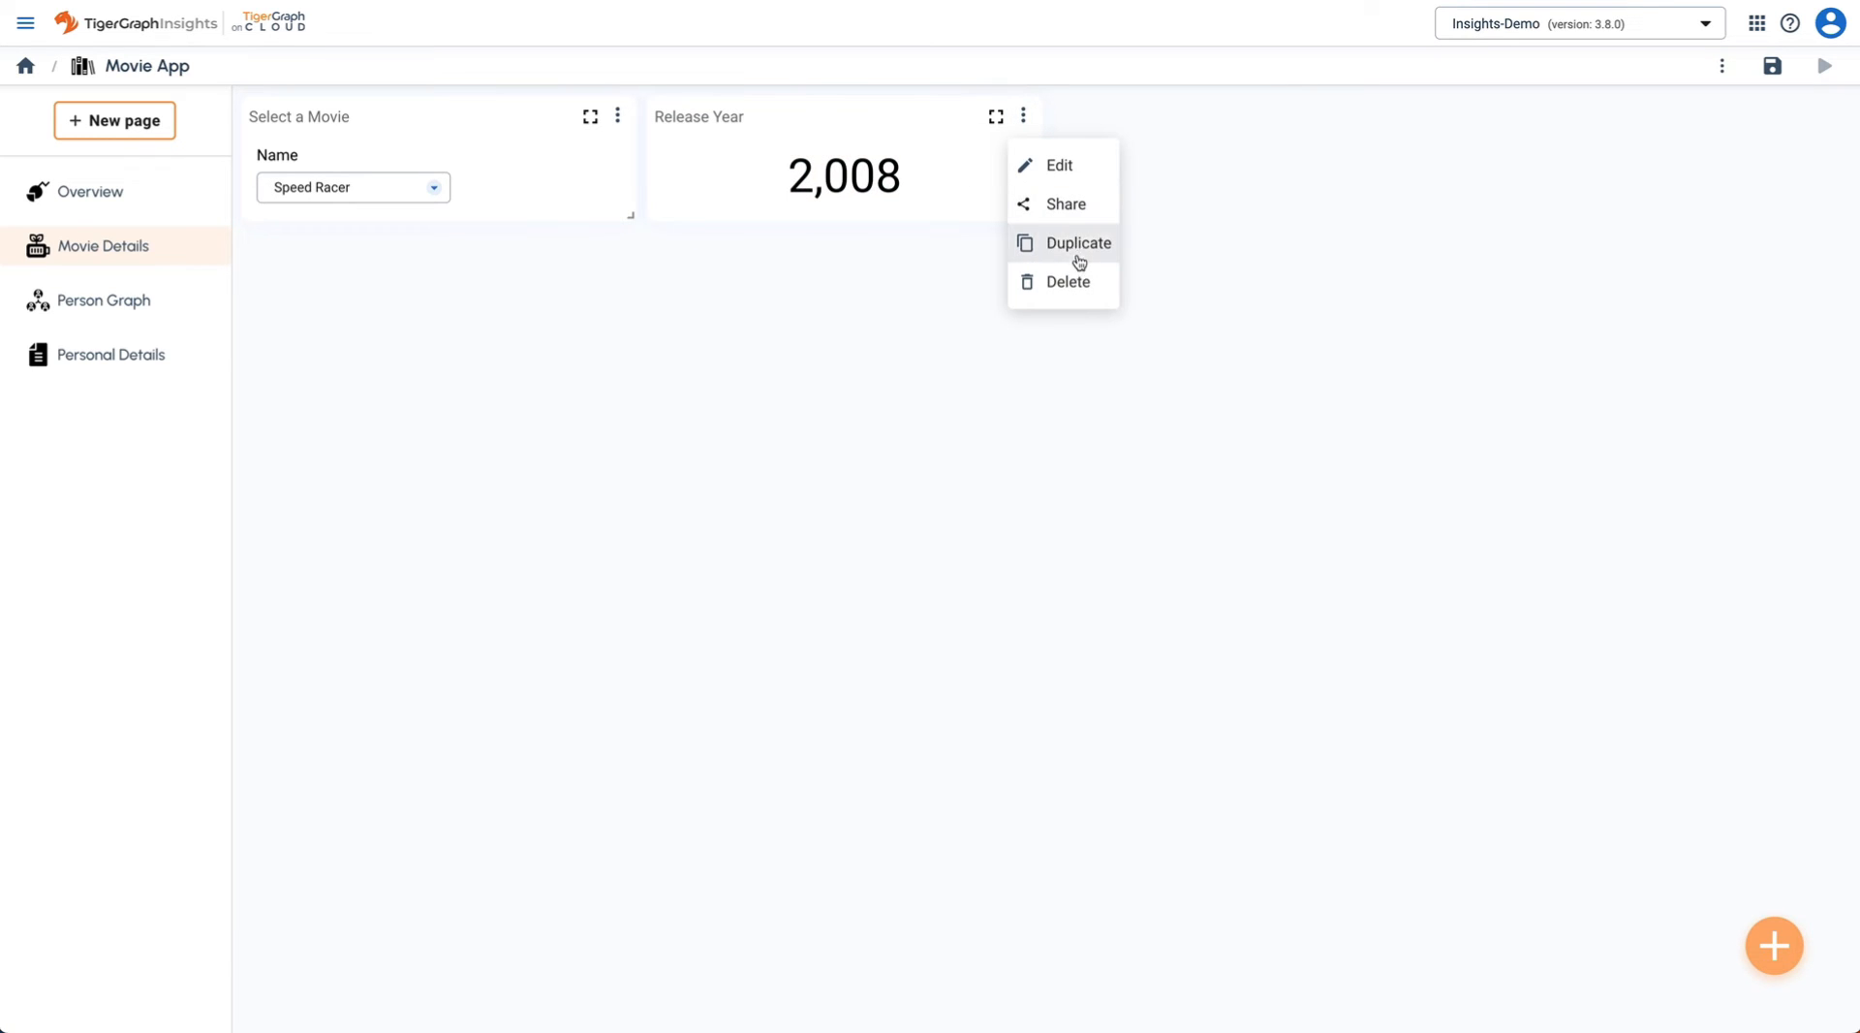
pyautogui.click(1080, 262)
pyautogui.moveTo(885, 247); pyautogui.dragTo(1235, 124)
pyautogui.moveTo(1441, 212); pyautogui.dragTo(1834, 215)
# - Rename the copied widget to Tagline
pyautogui.click(1832, 115)
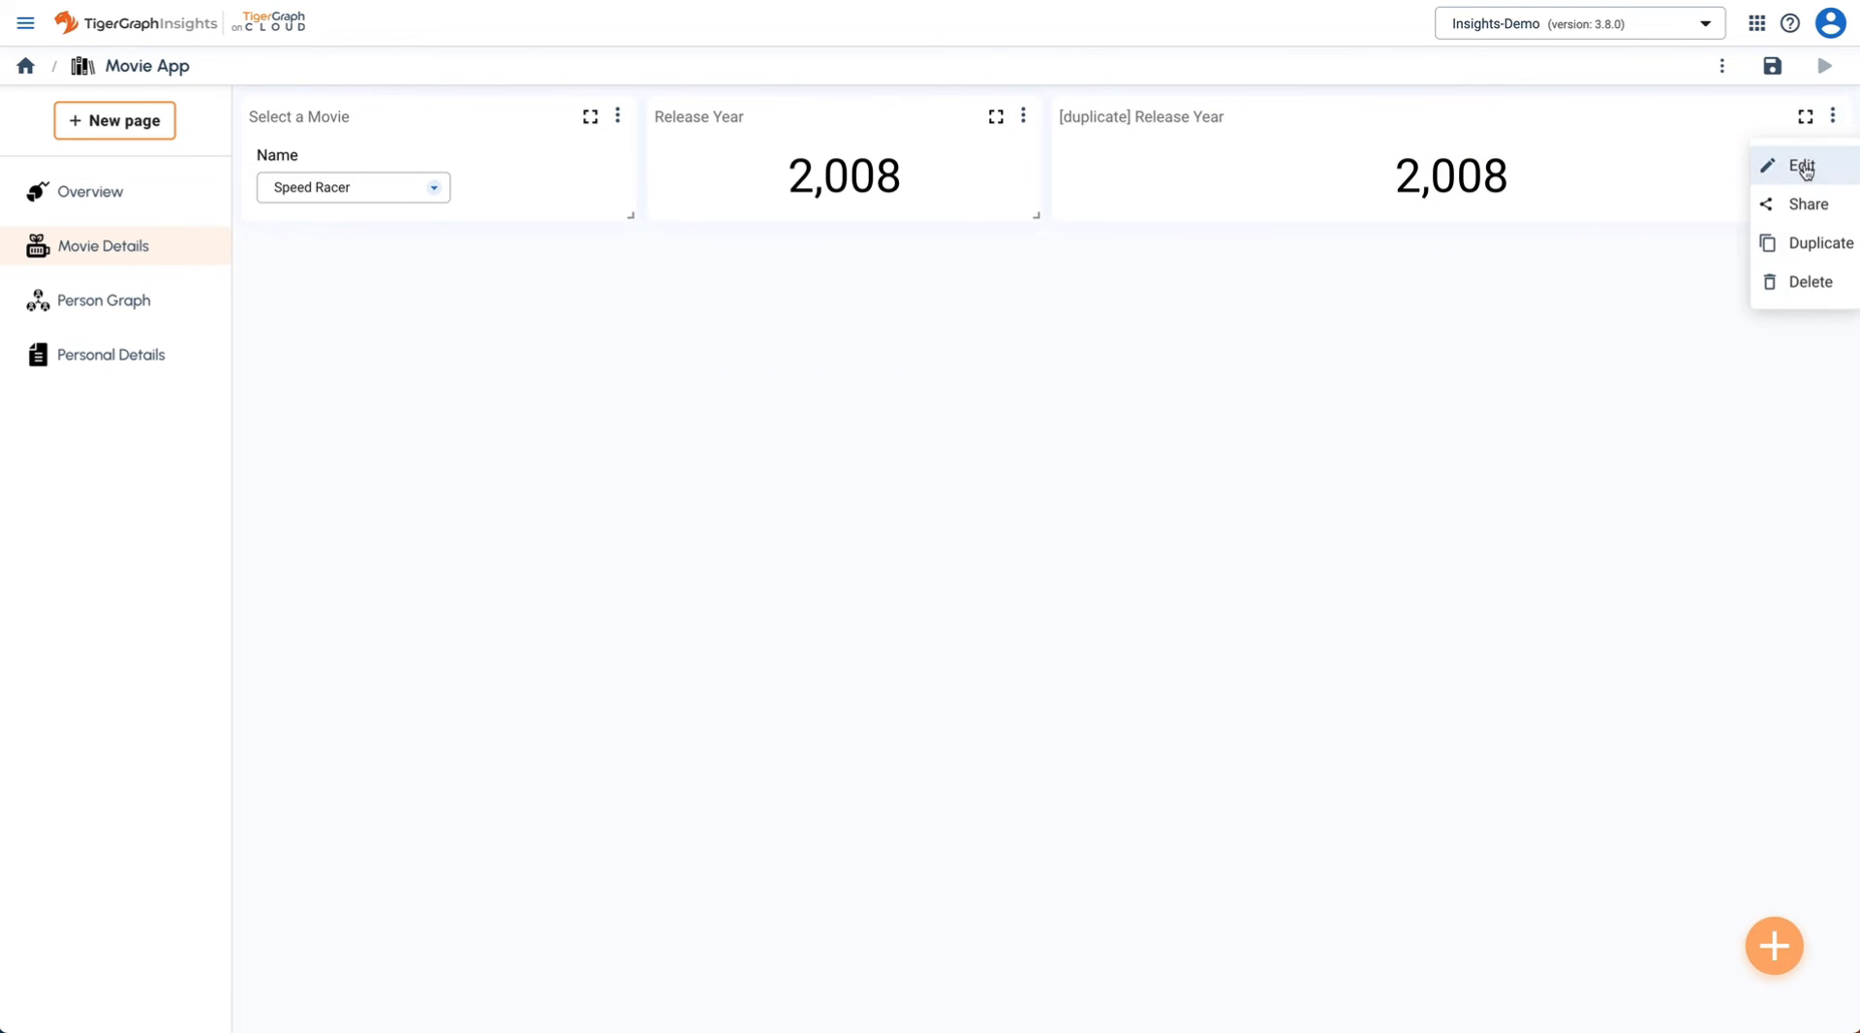
pyautogui.click(1802, 167)
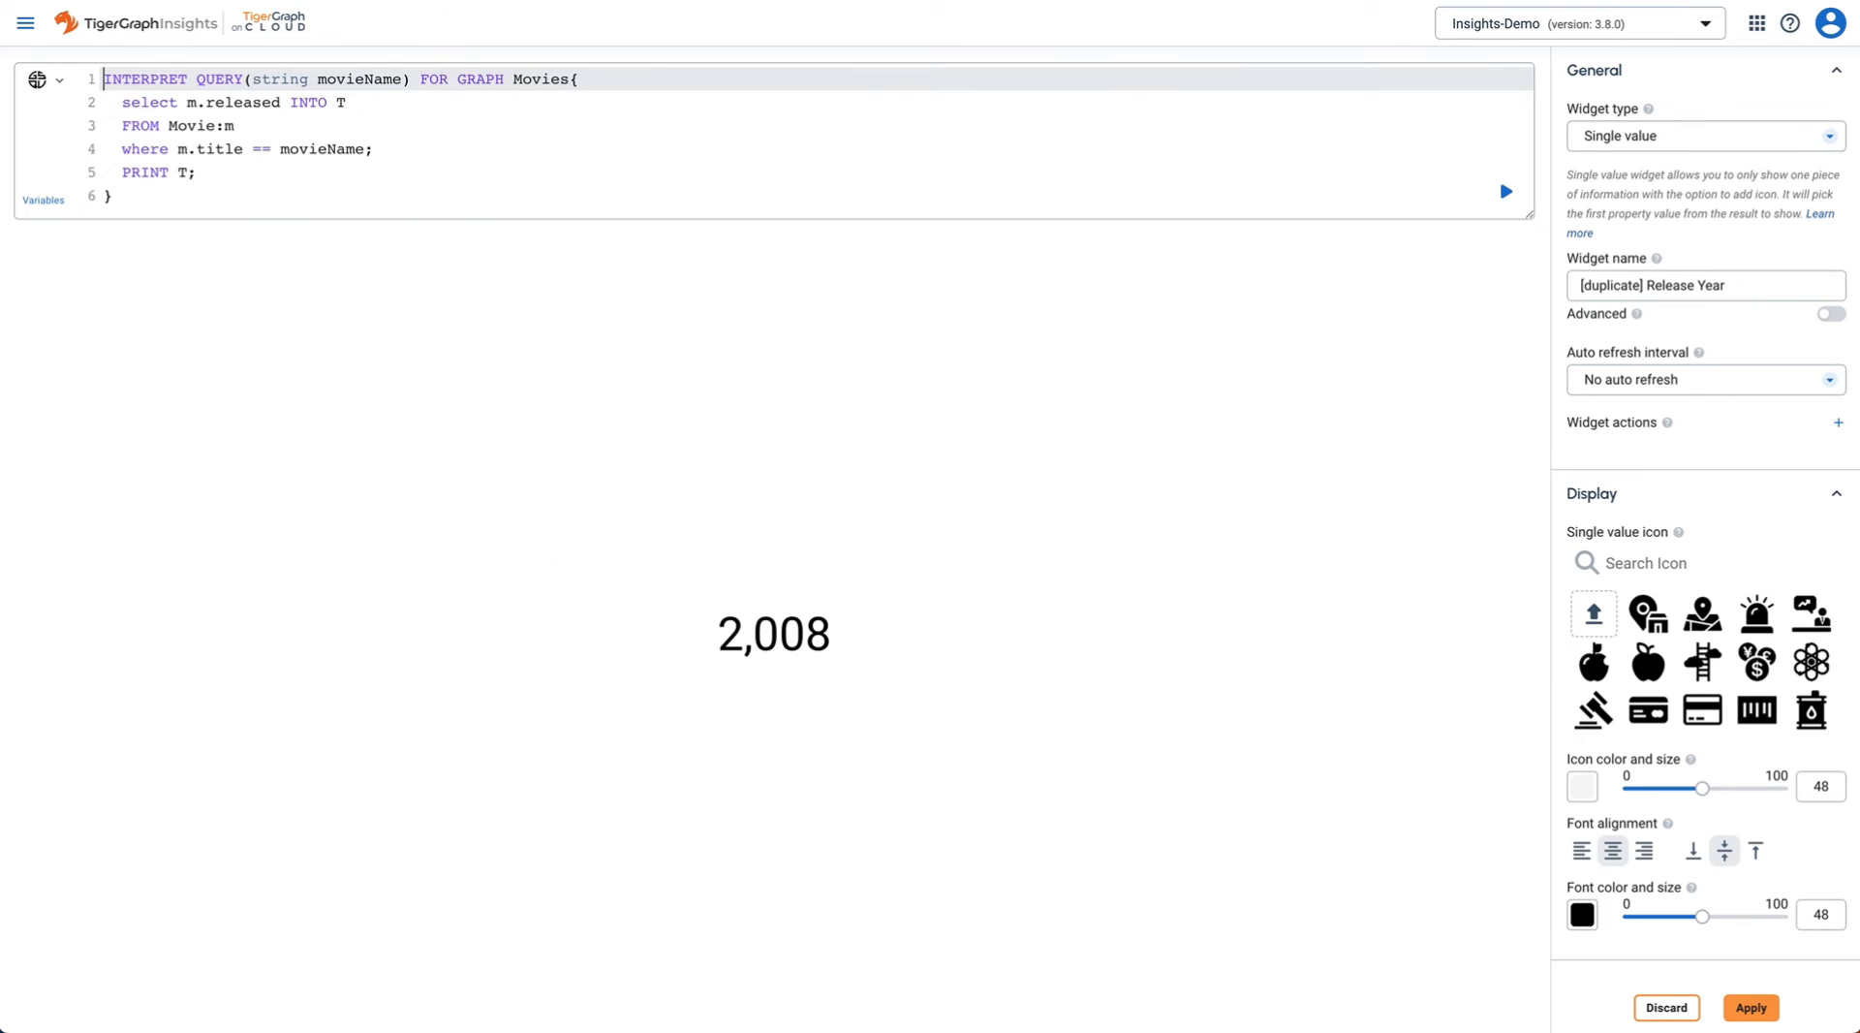
pyautogui.click(1712, 288)
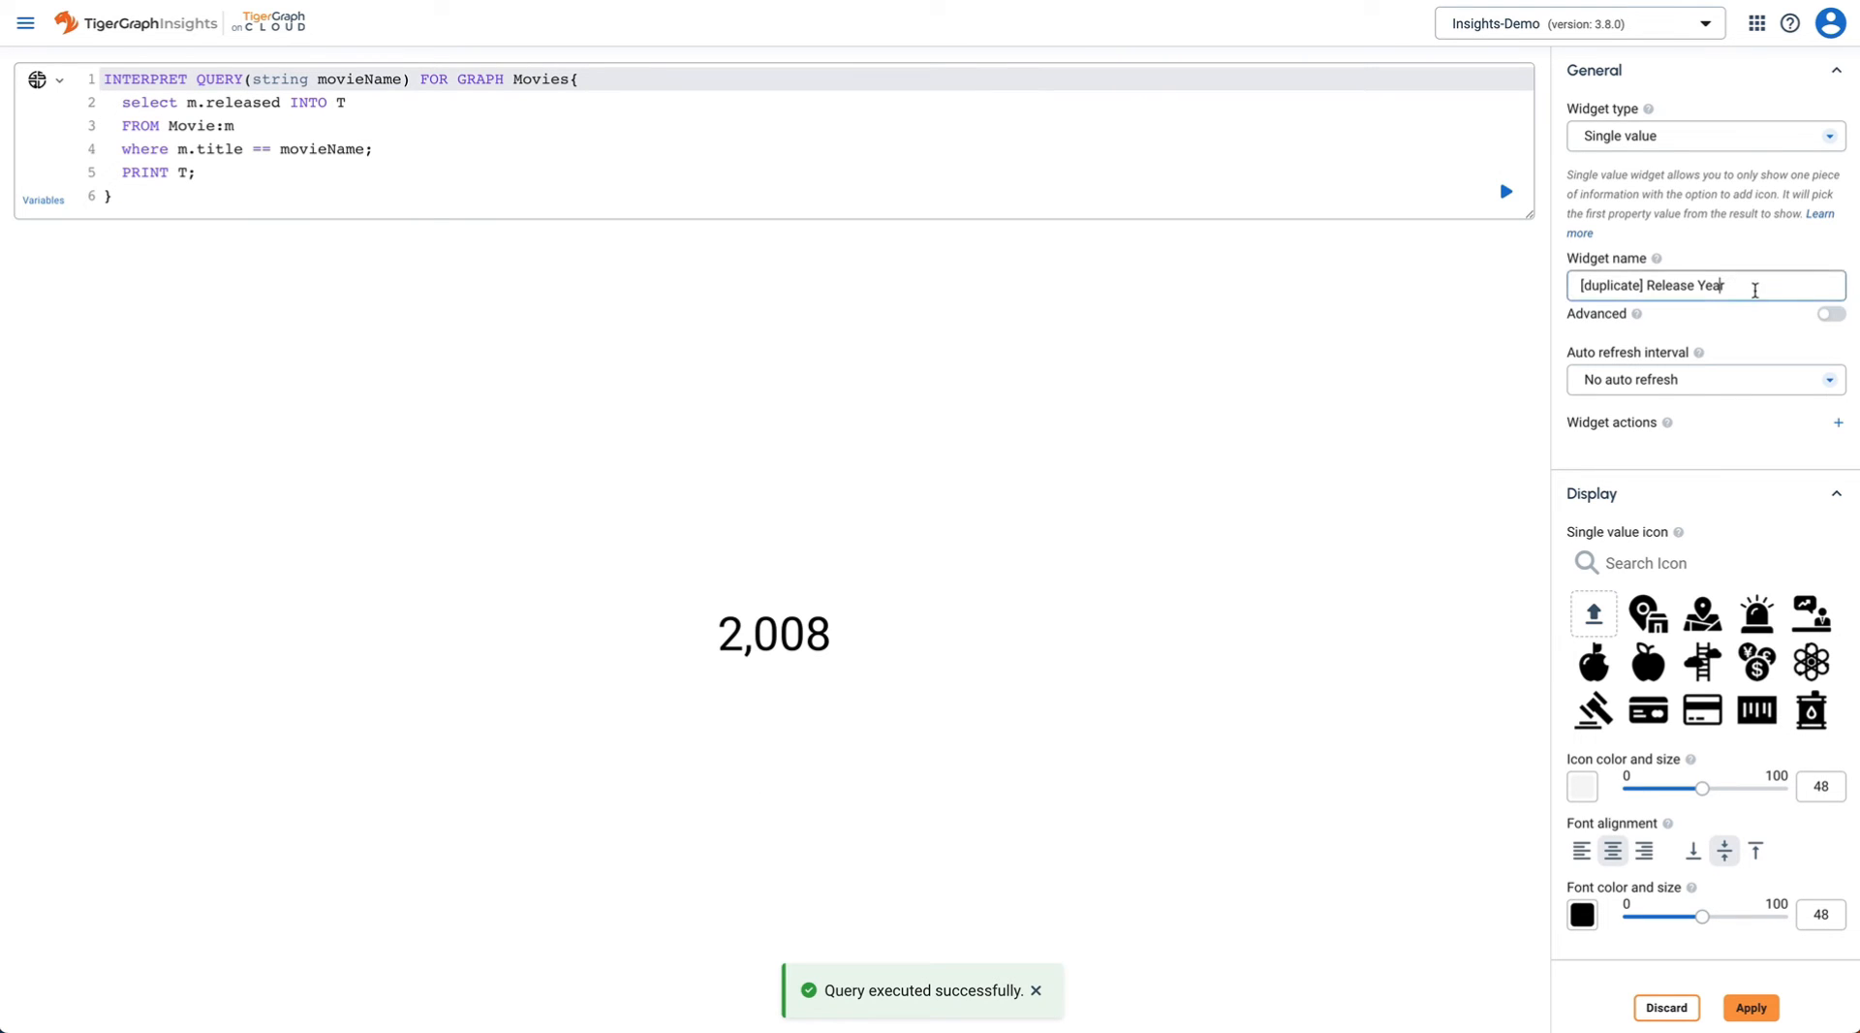
pyautogui.hotkey('ctrl', 'a')
pyautogui.write('Tag')
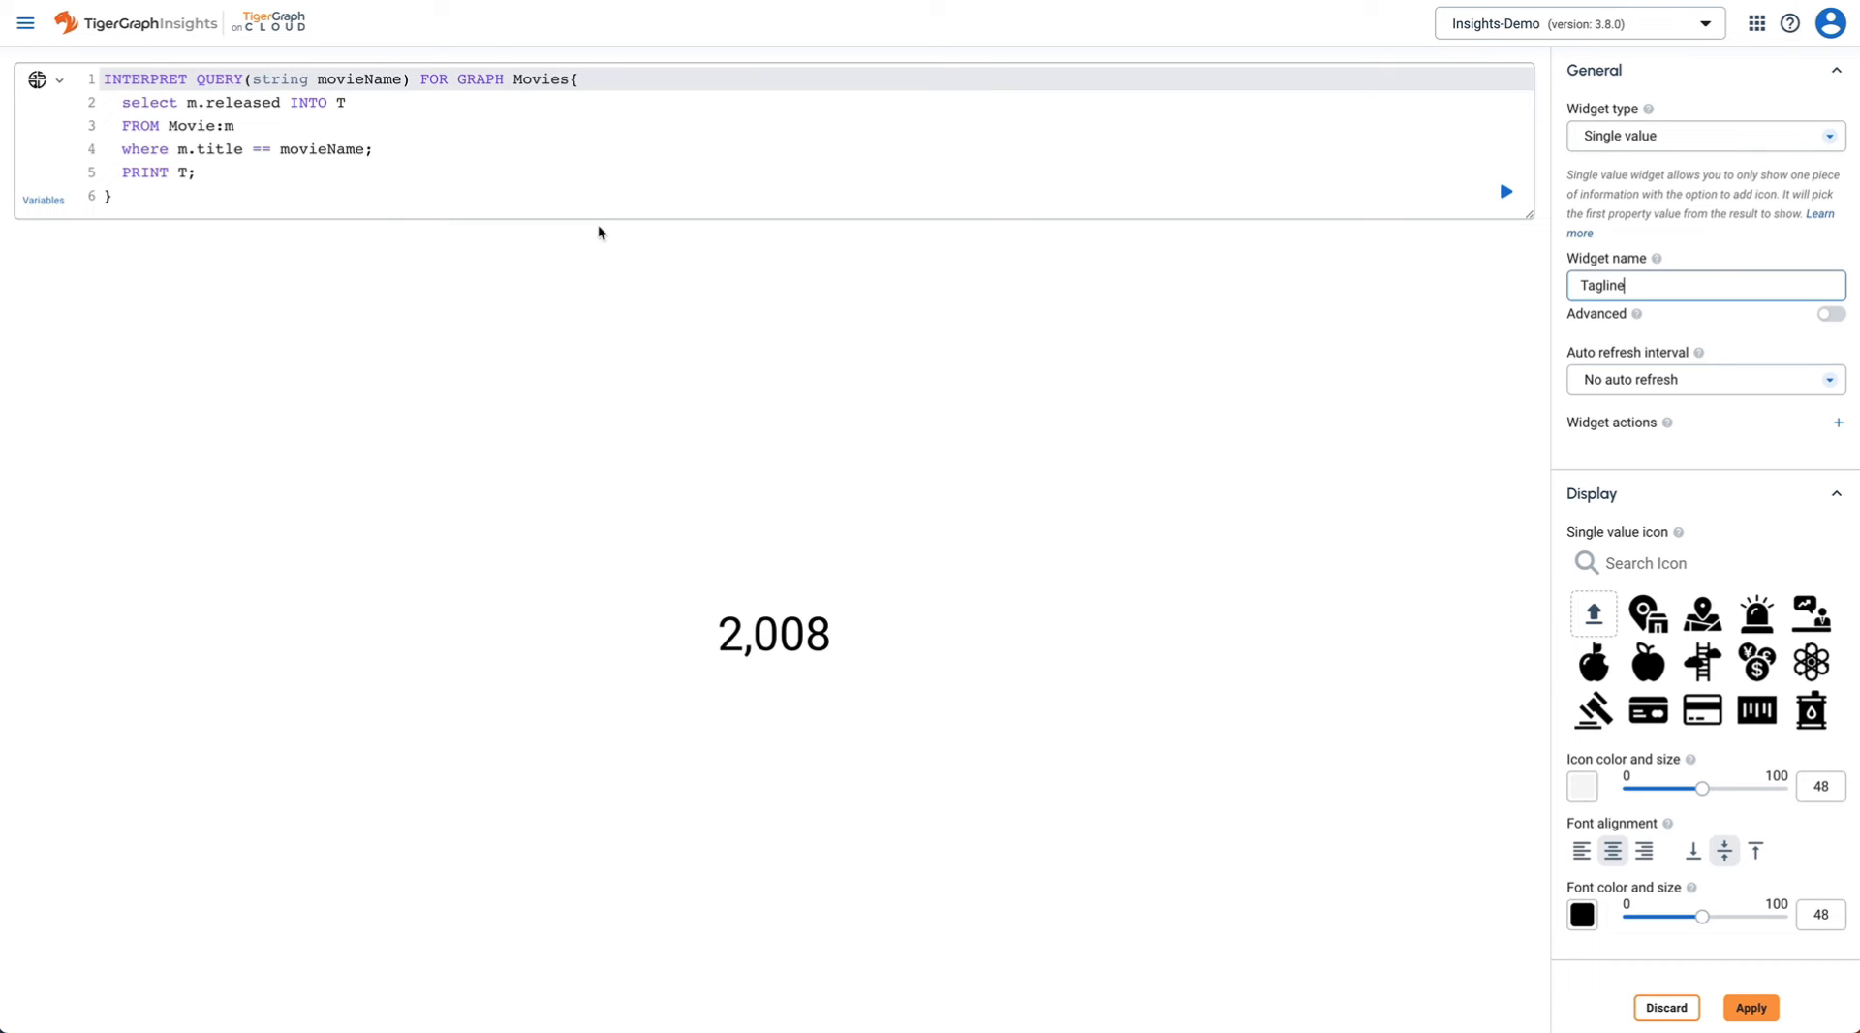
# - Query m.tagline instead of m.released, shrink the font to 25, and apply
pyautogui.doubleClick(265, 104)
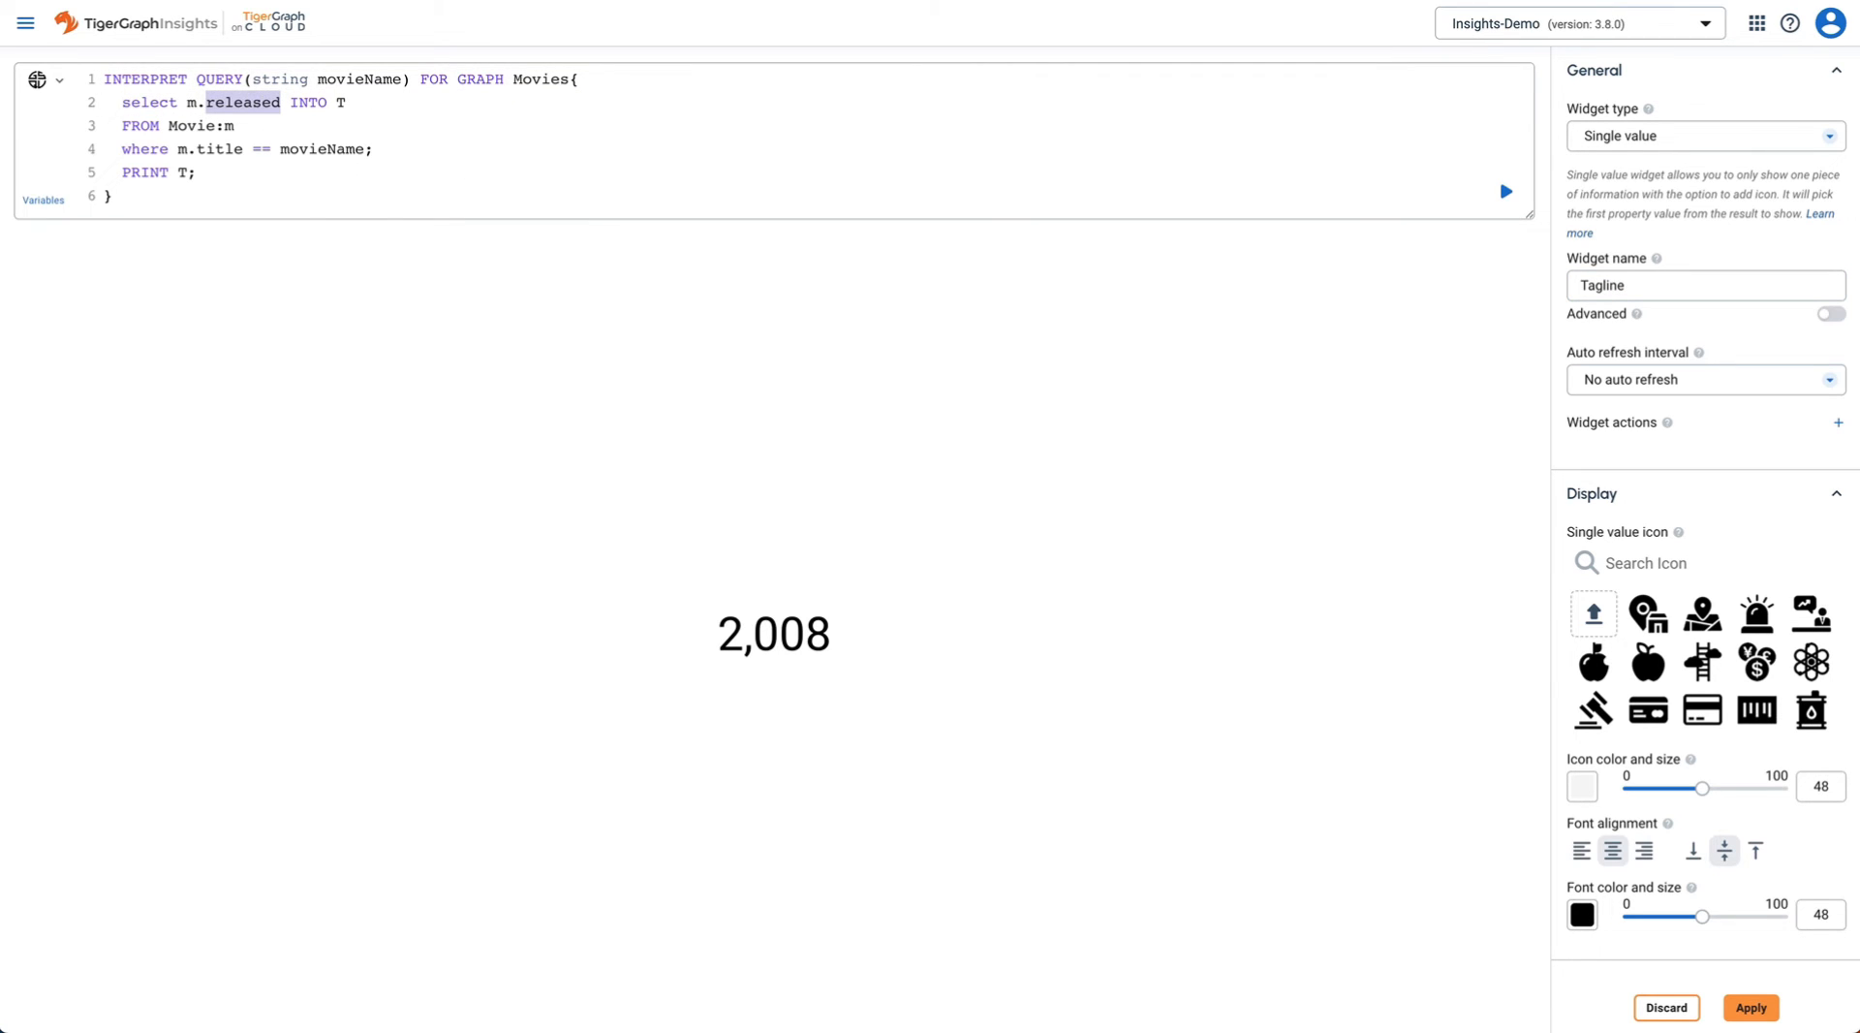
pyautogui.write('tag')
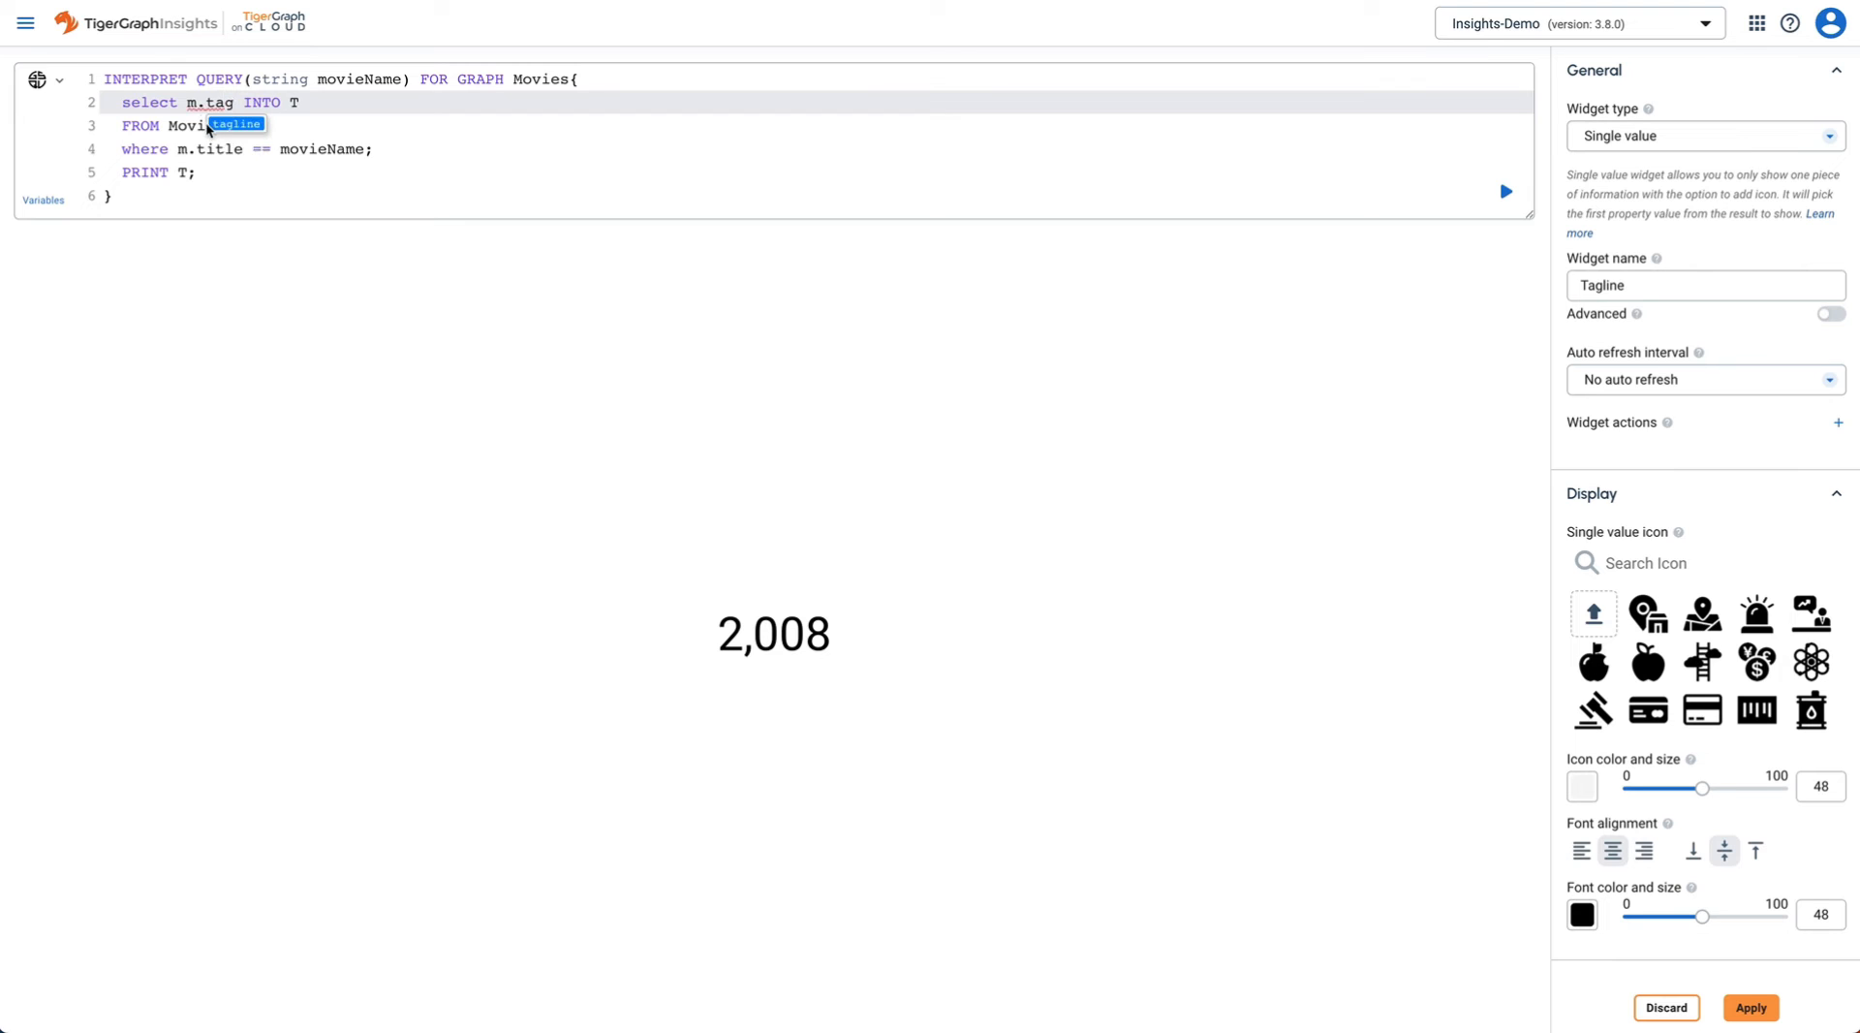
pyautogui.click(233, 125)
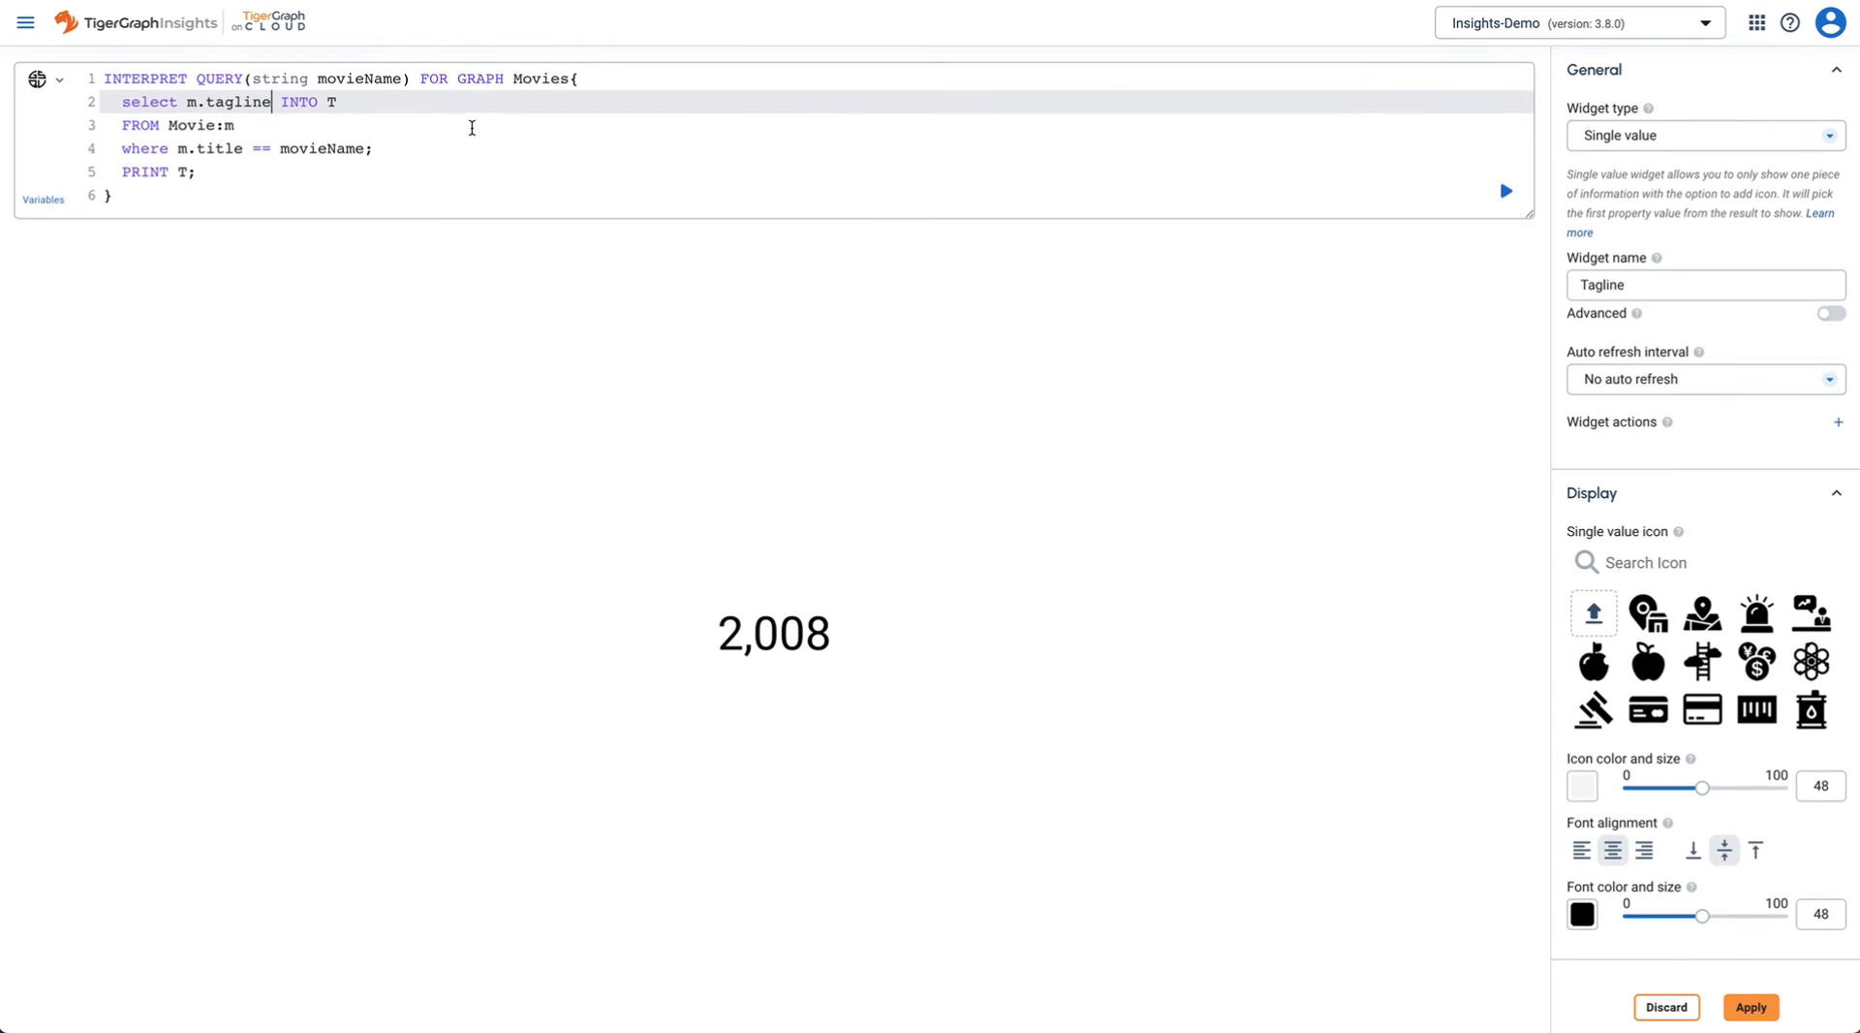
pyautogui.click(1506, 192)
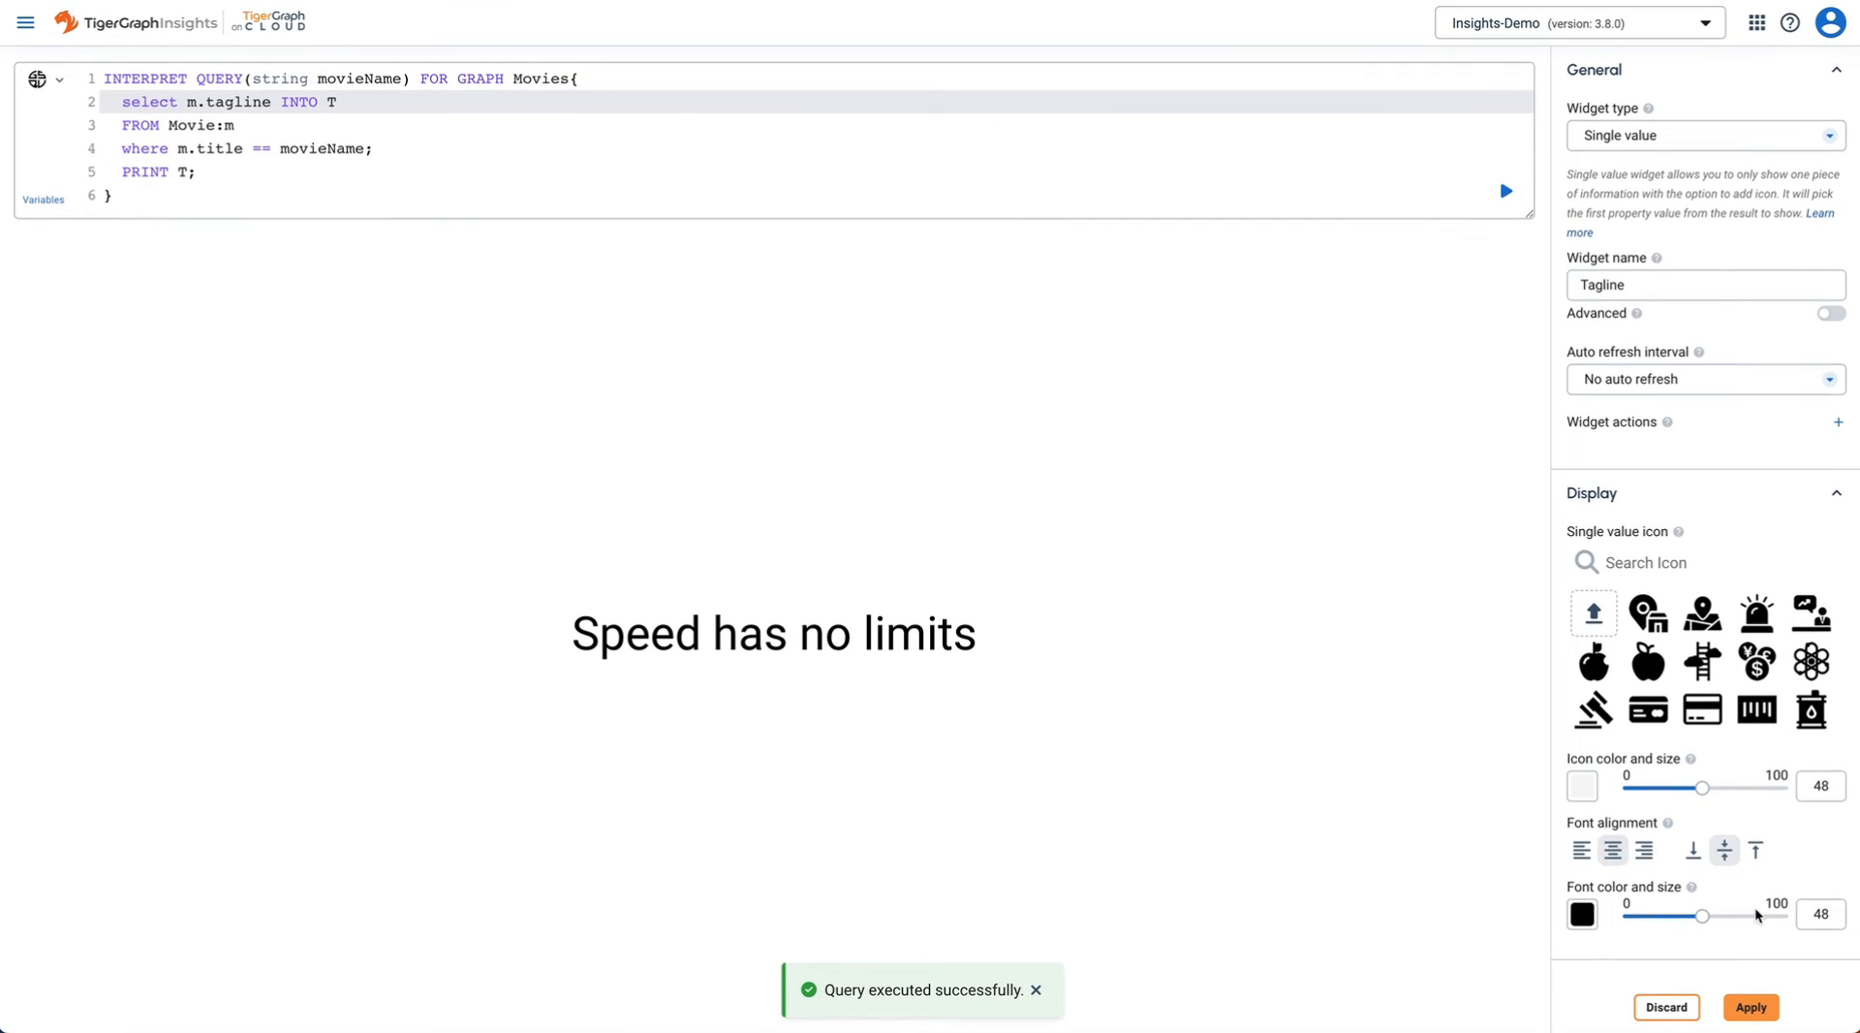
pyautogui.moveTo(1702, 916)
pyautogui.moveTo(1702, 917); pyautogui.dragTo(1667, 919)
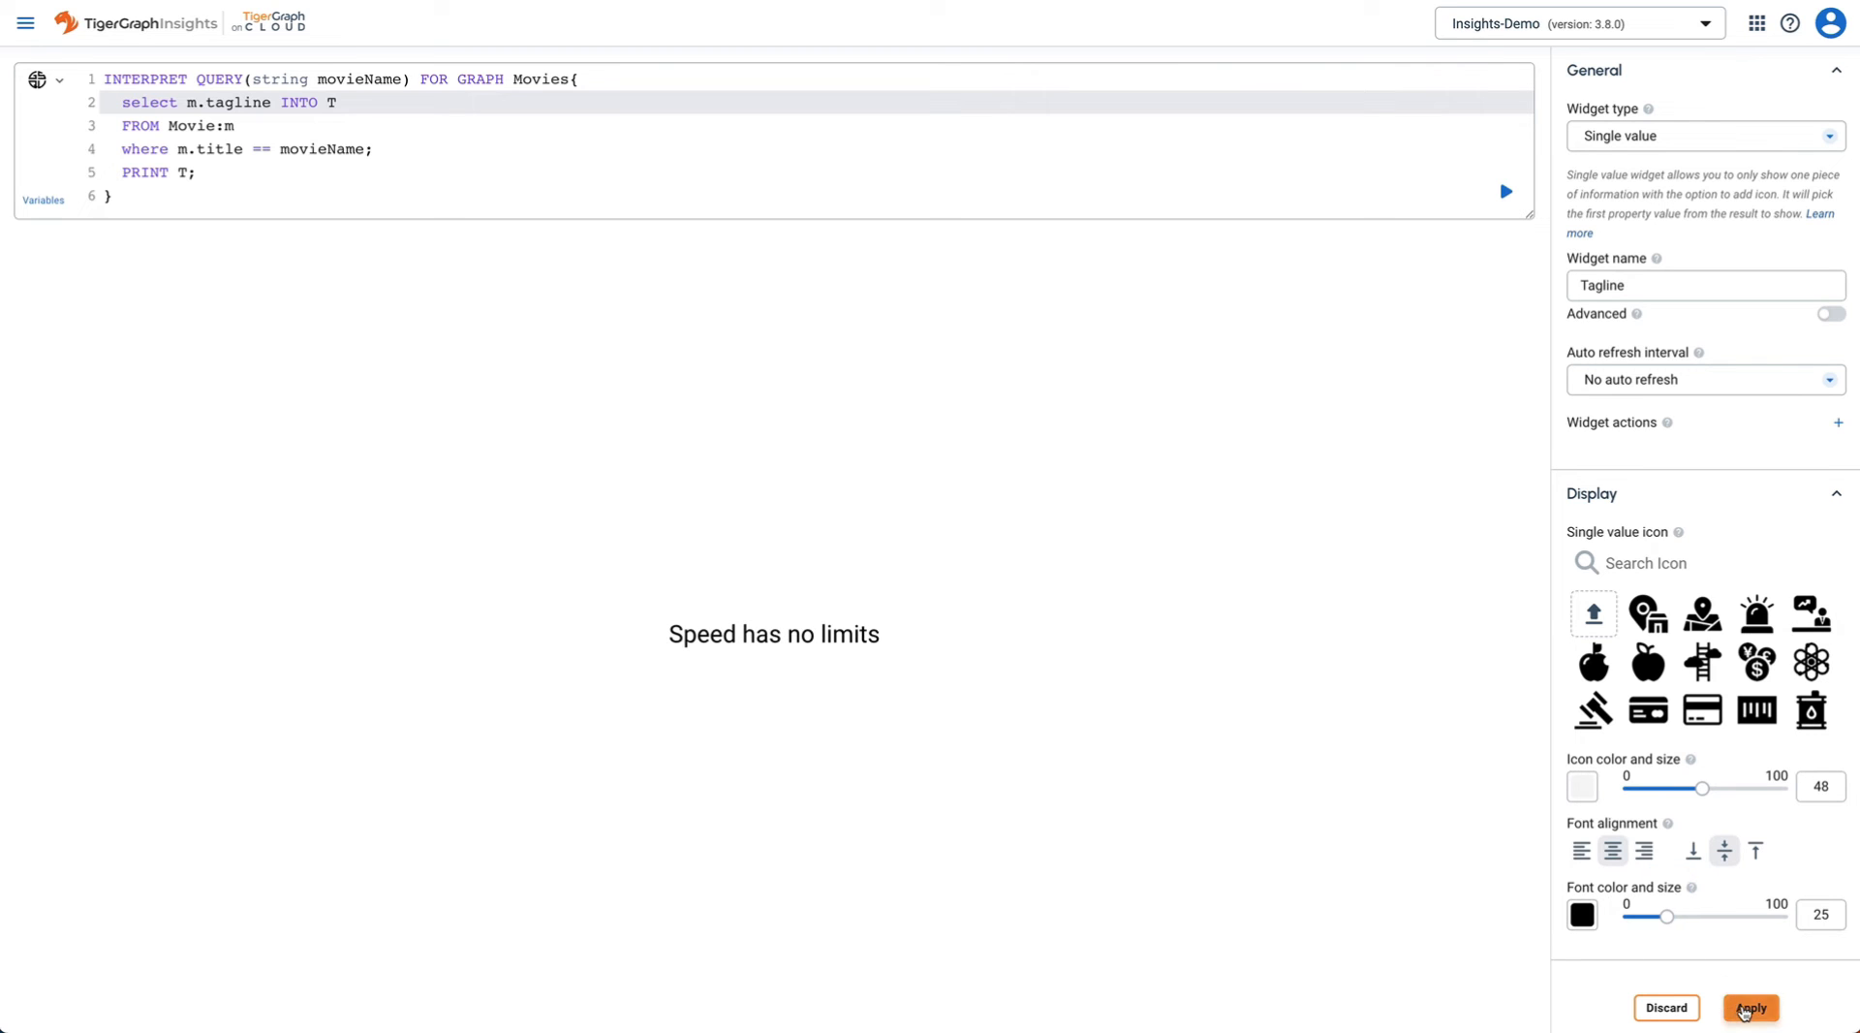
pyautogui.click(1744, 1010)
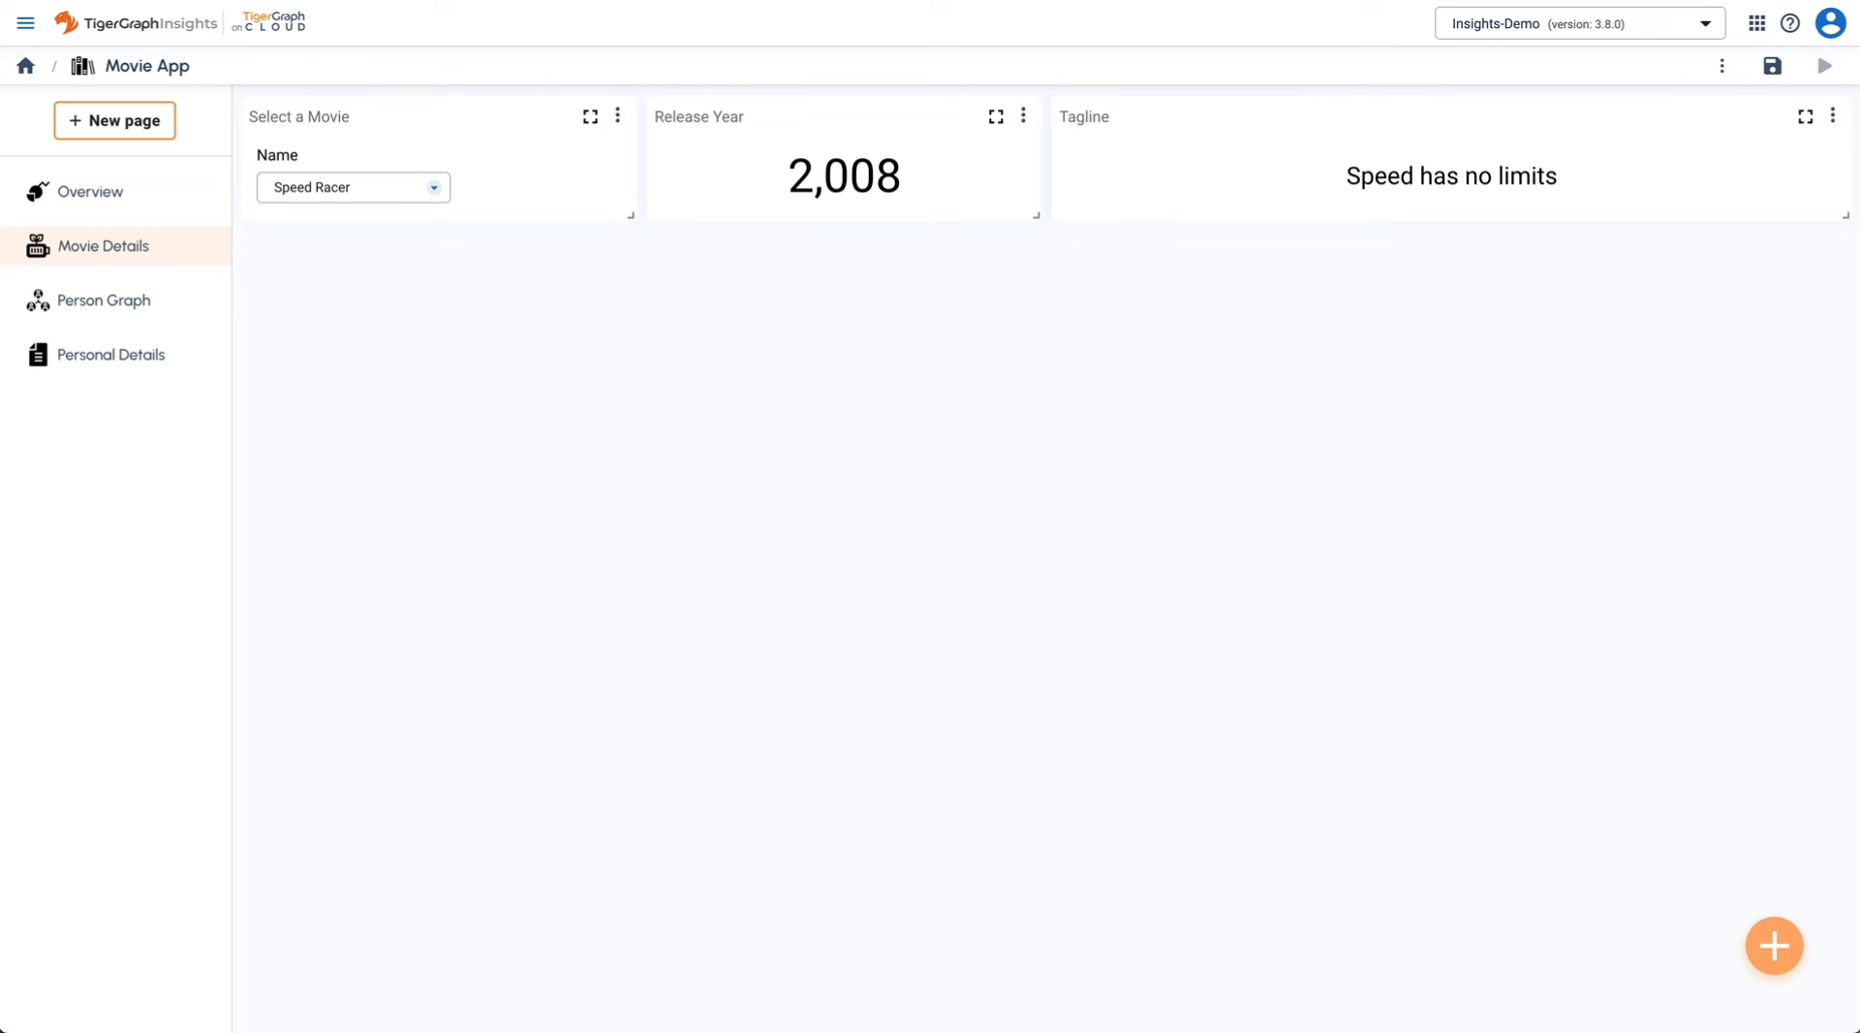
# - Add a graph widget using the pasted GSQL query for the chosen movie's connected people
pyautogui.click(1775, 949)
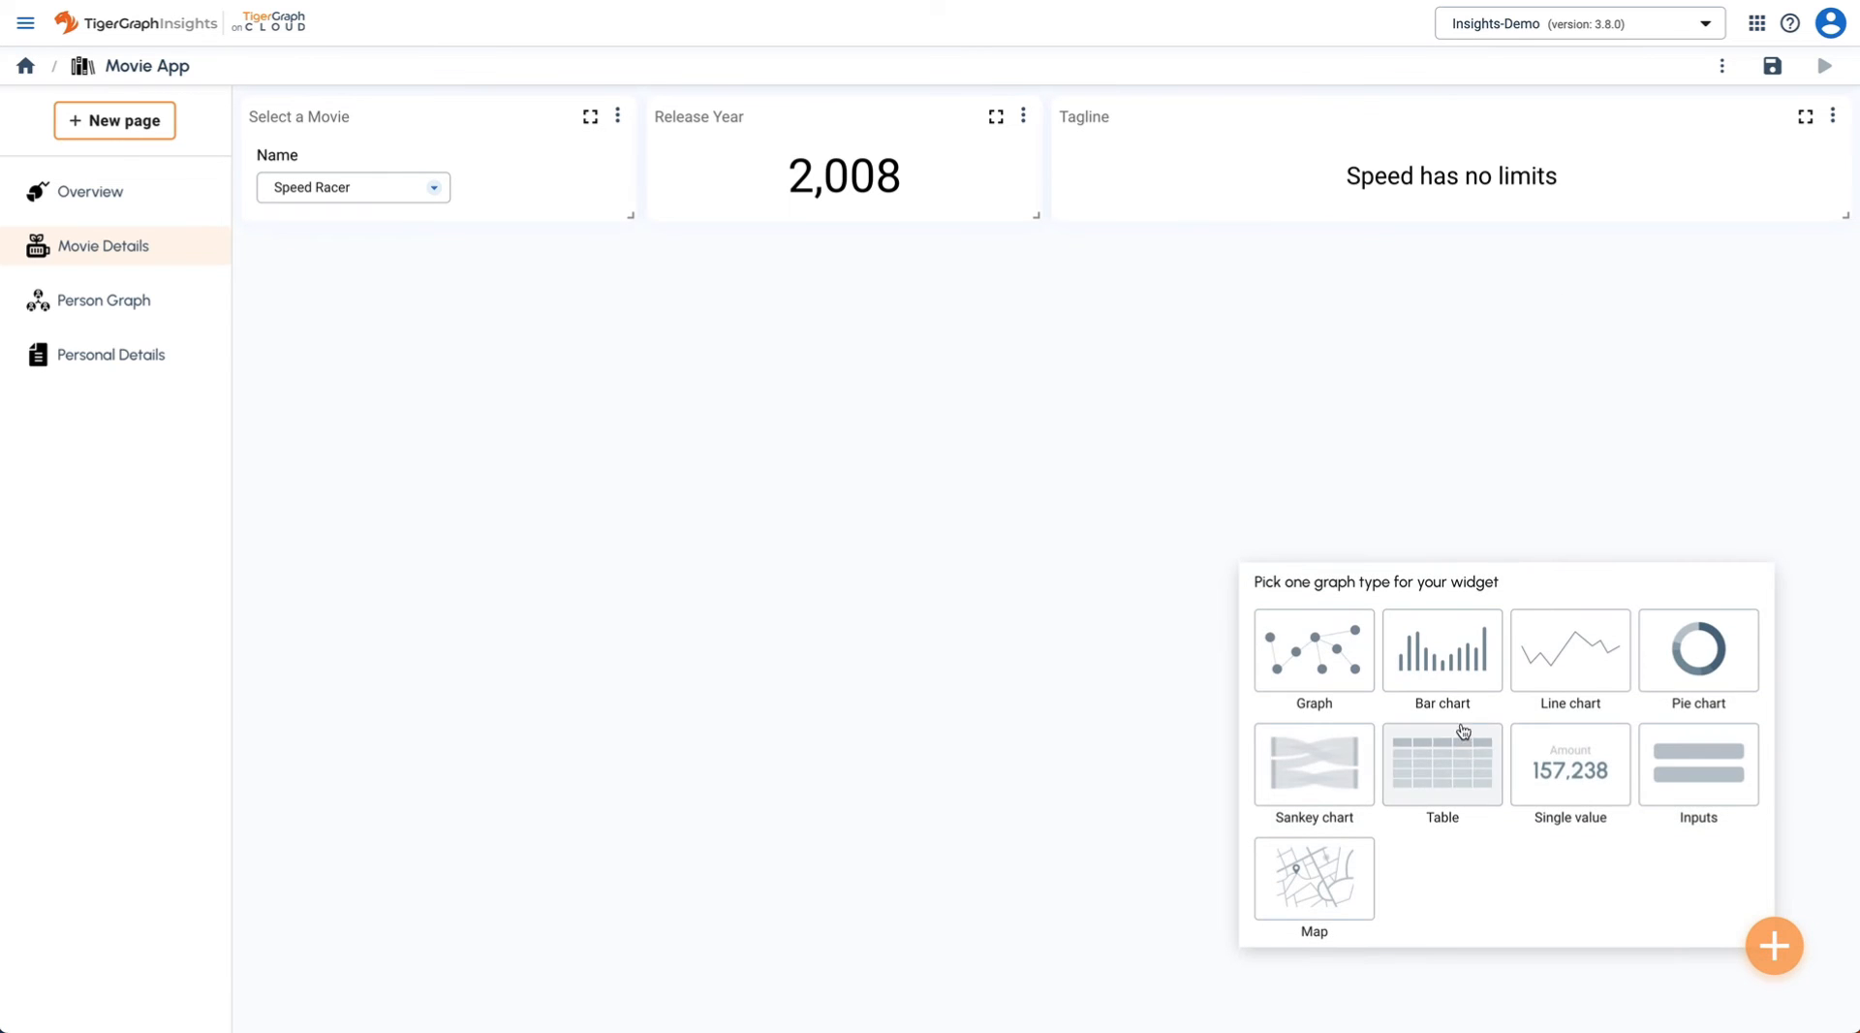
pyautogui.click(1334, 678)
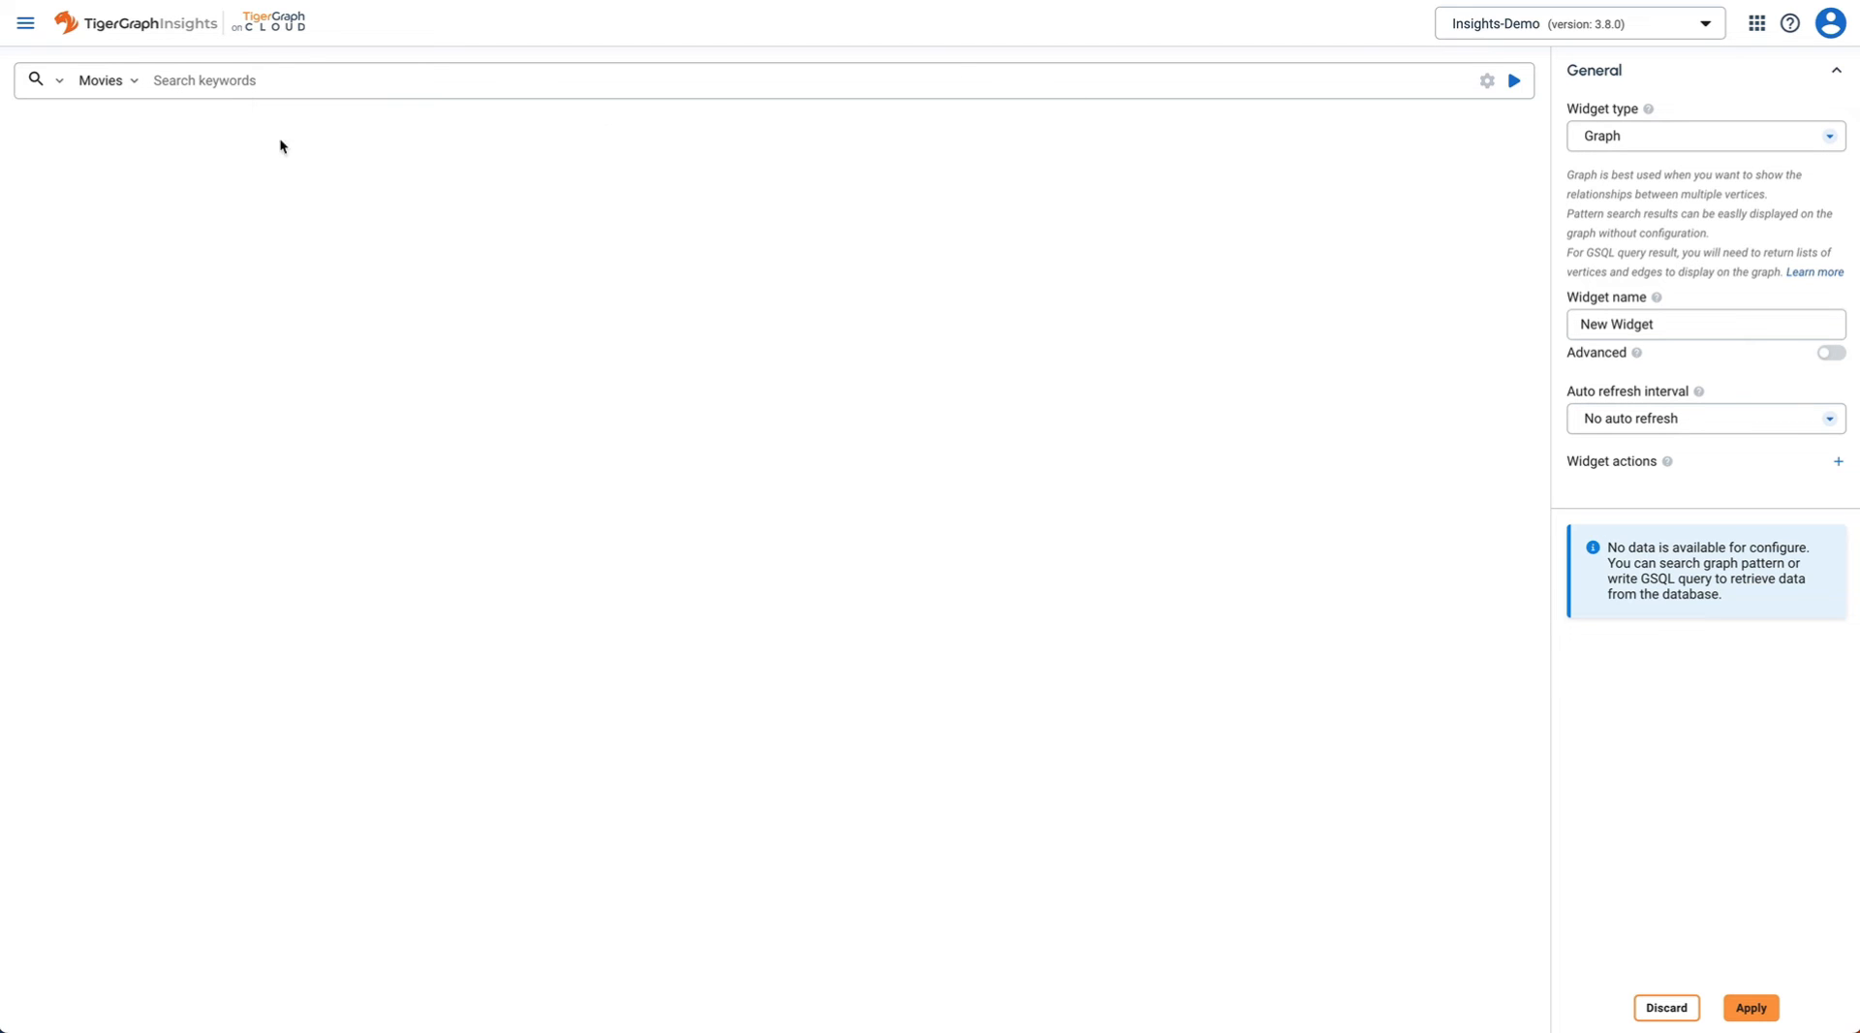
pyautogui.click(58, 83)
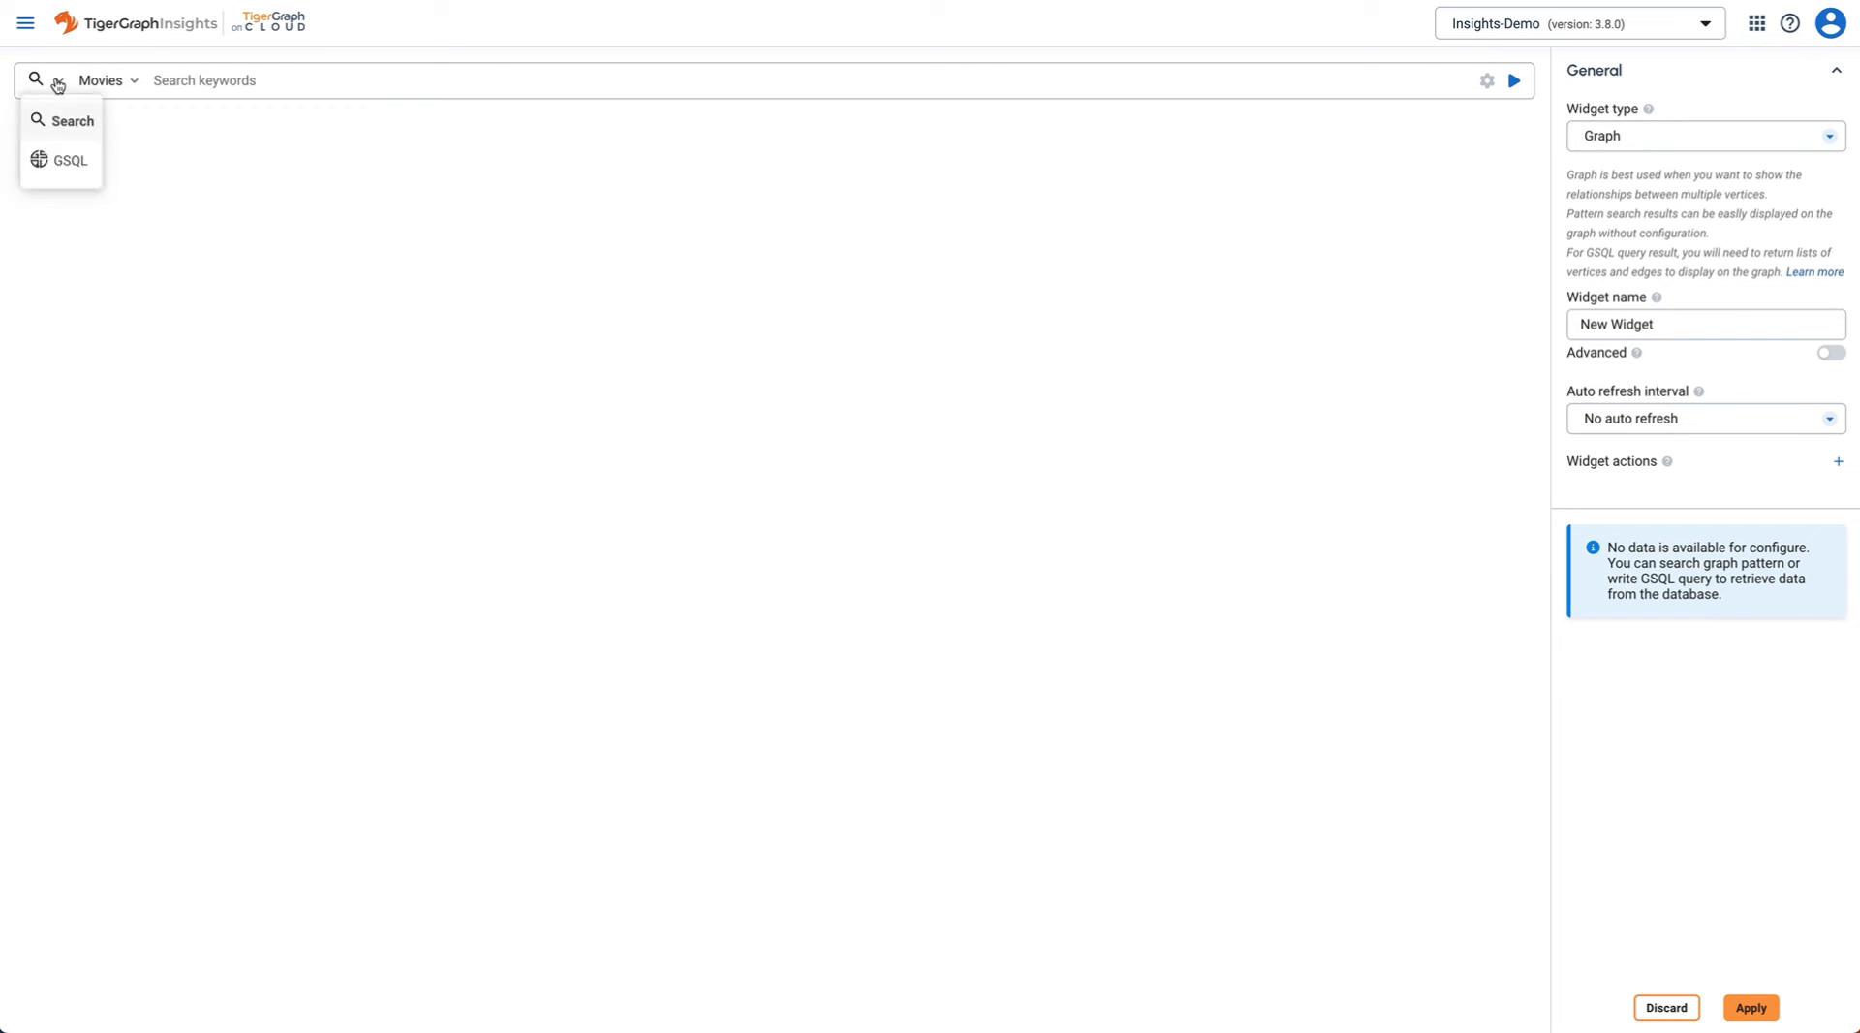
pyautogui.click(62, 159)
pyautogui.click(320, 136)
pyautogui.hotkey('ctrl', 'a')
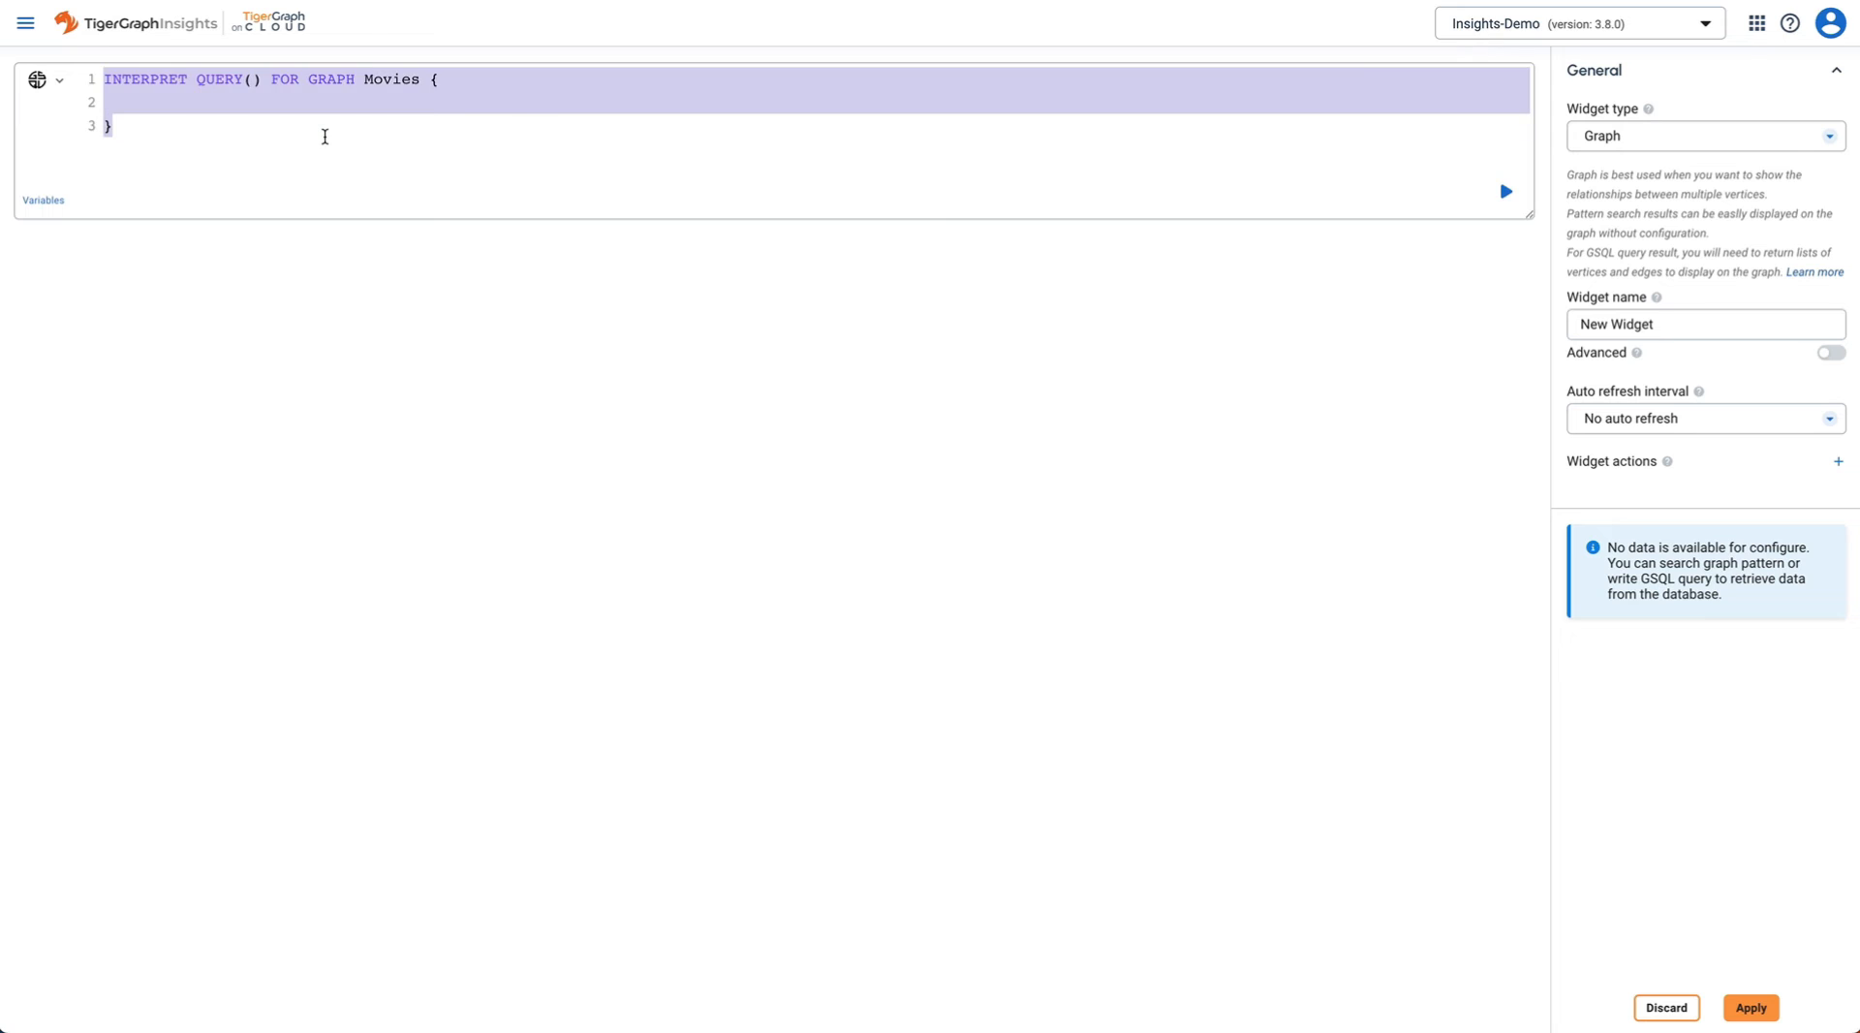
pyautogui.write('INTERPRET QUERY(string movieName) FOR GRAPH Movies{   select p,m,e INTO T   FROM Person: p -(_>:e)- Movie:m   where m.title == movieName;   PRINT T; }')
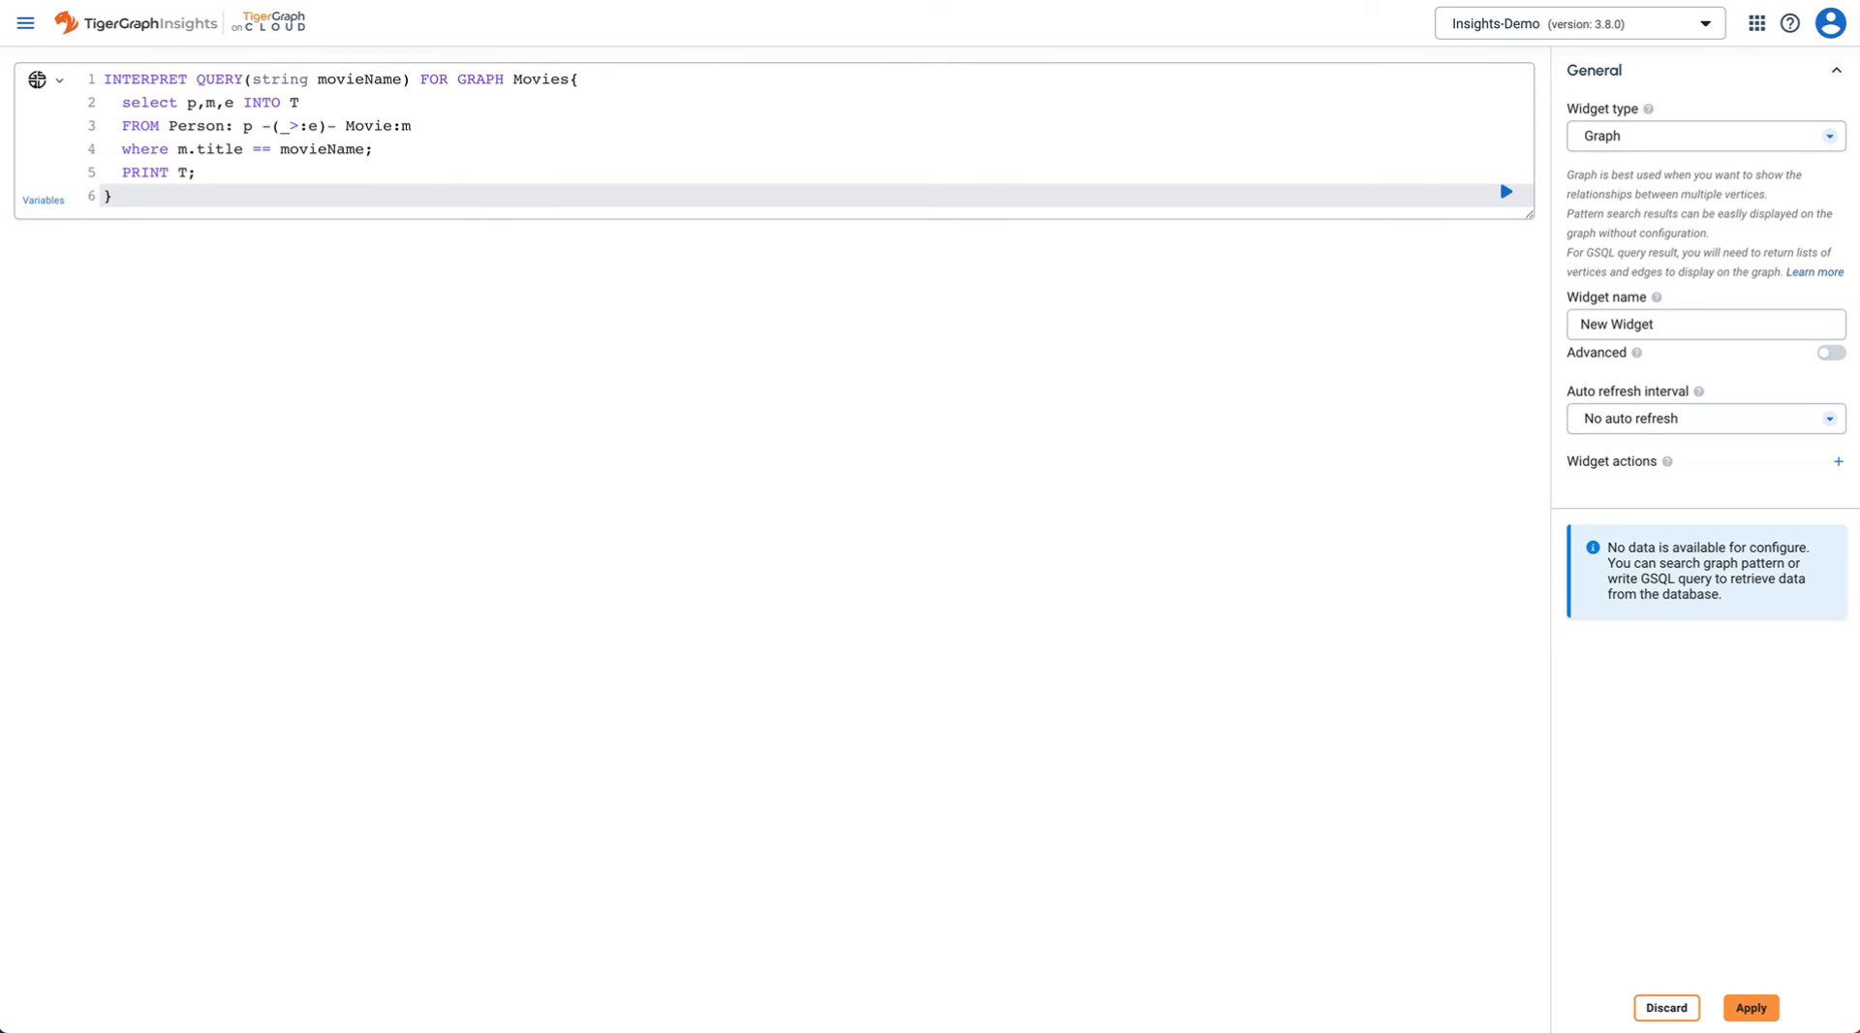
# - Name the graph widget Movie Graph, add it to the page, and enlarge it
pyautogui.click(1702, 324)
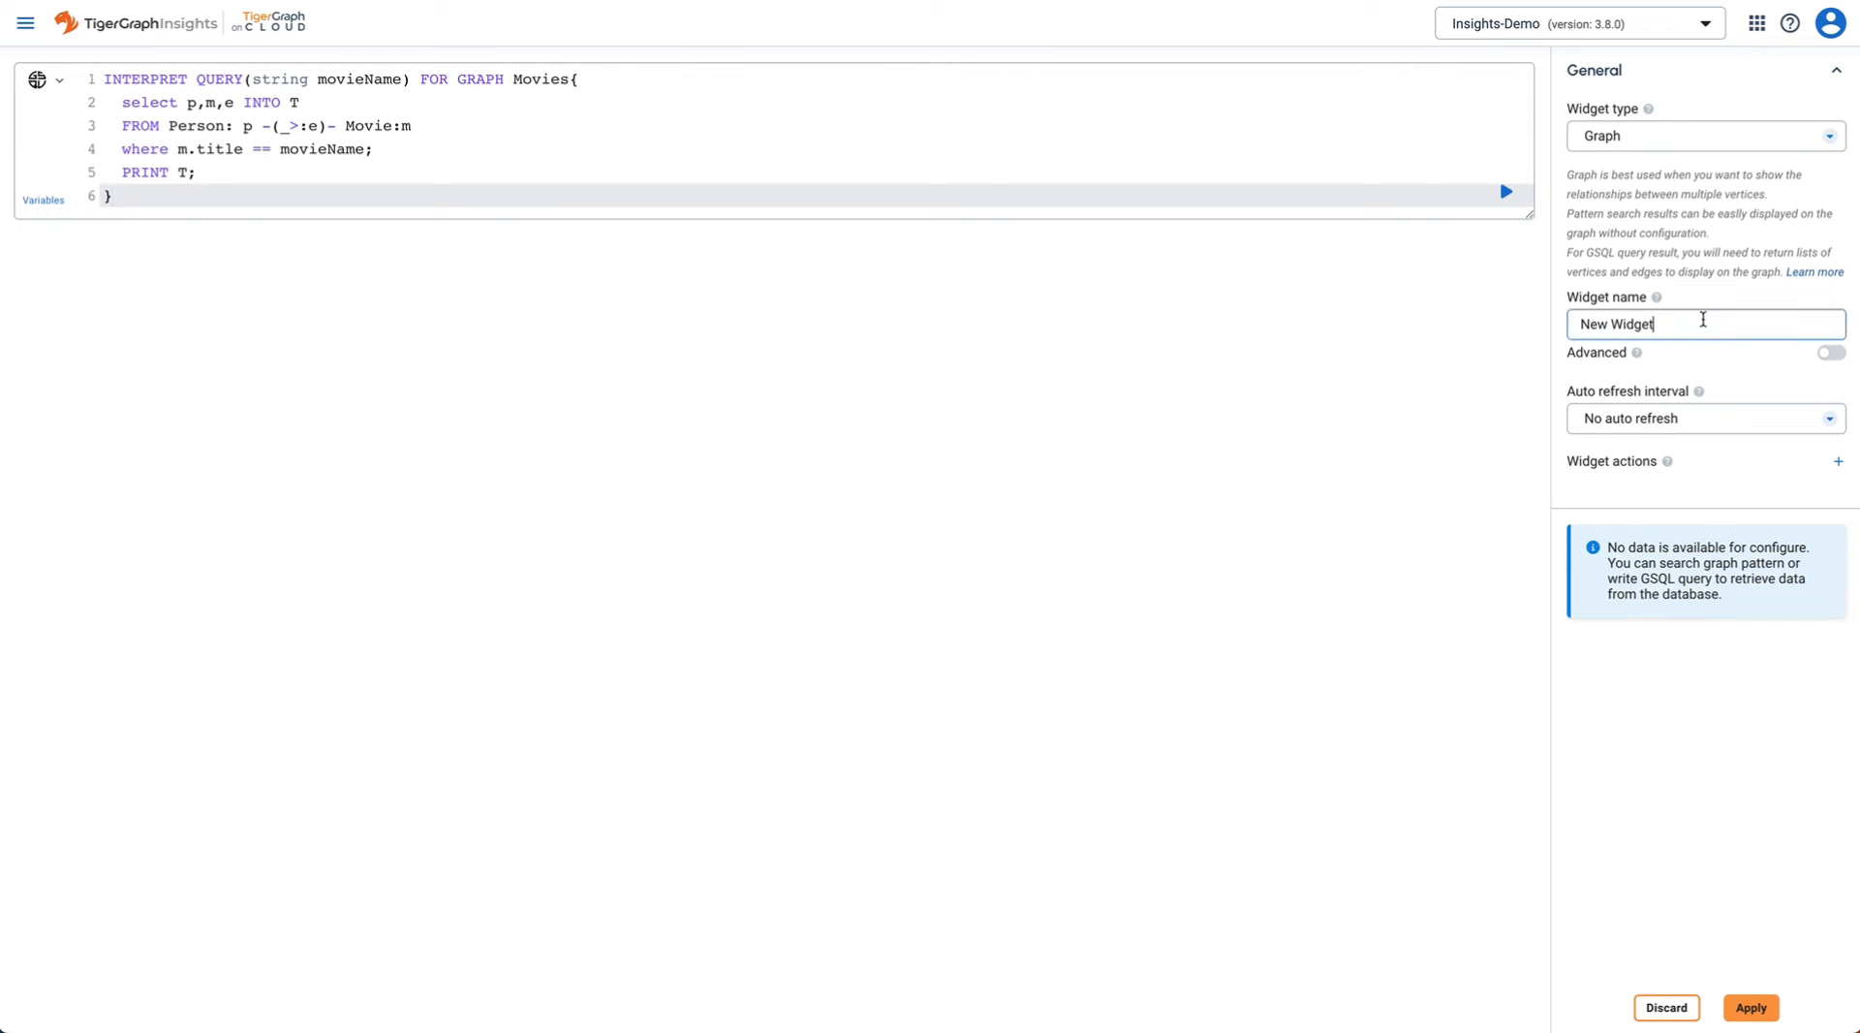
pyautogui.hotkey('ctrl', 'a')
pyautogui.write('Movie Graph')
pyautogui.click(1751, 1007)
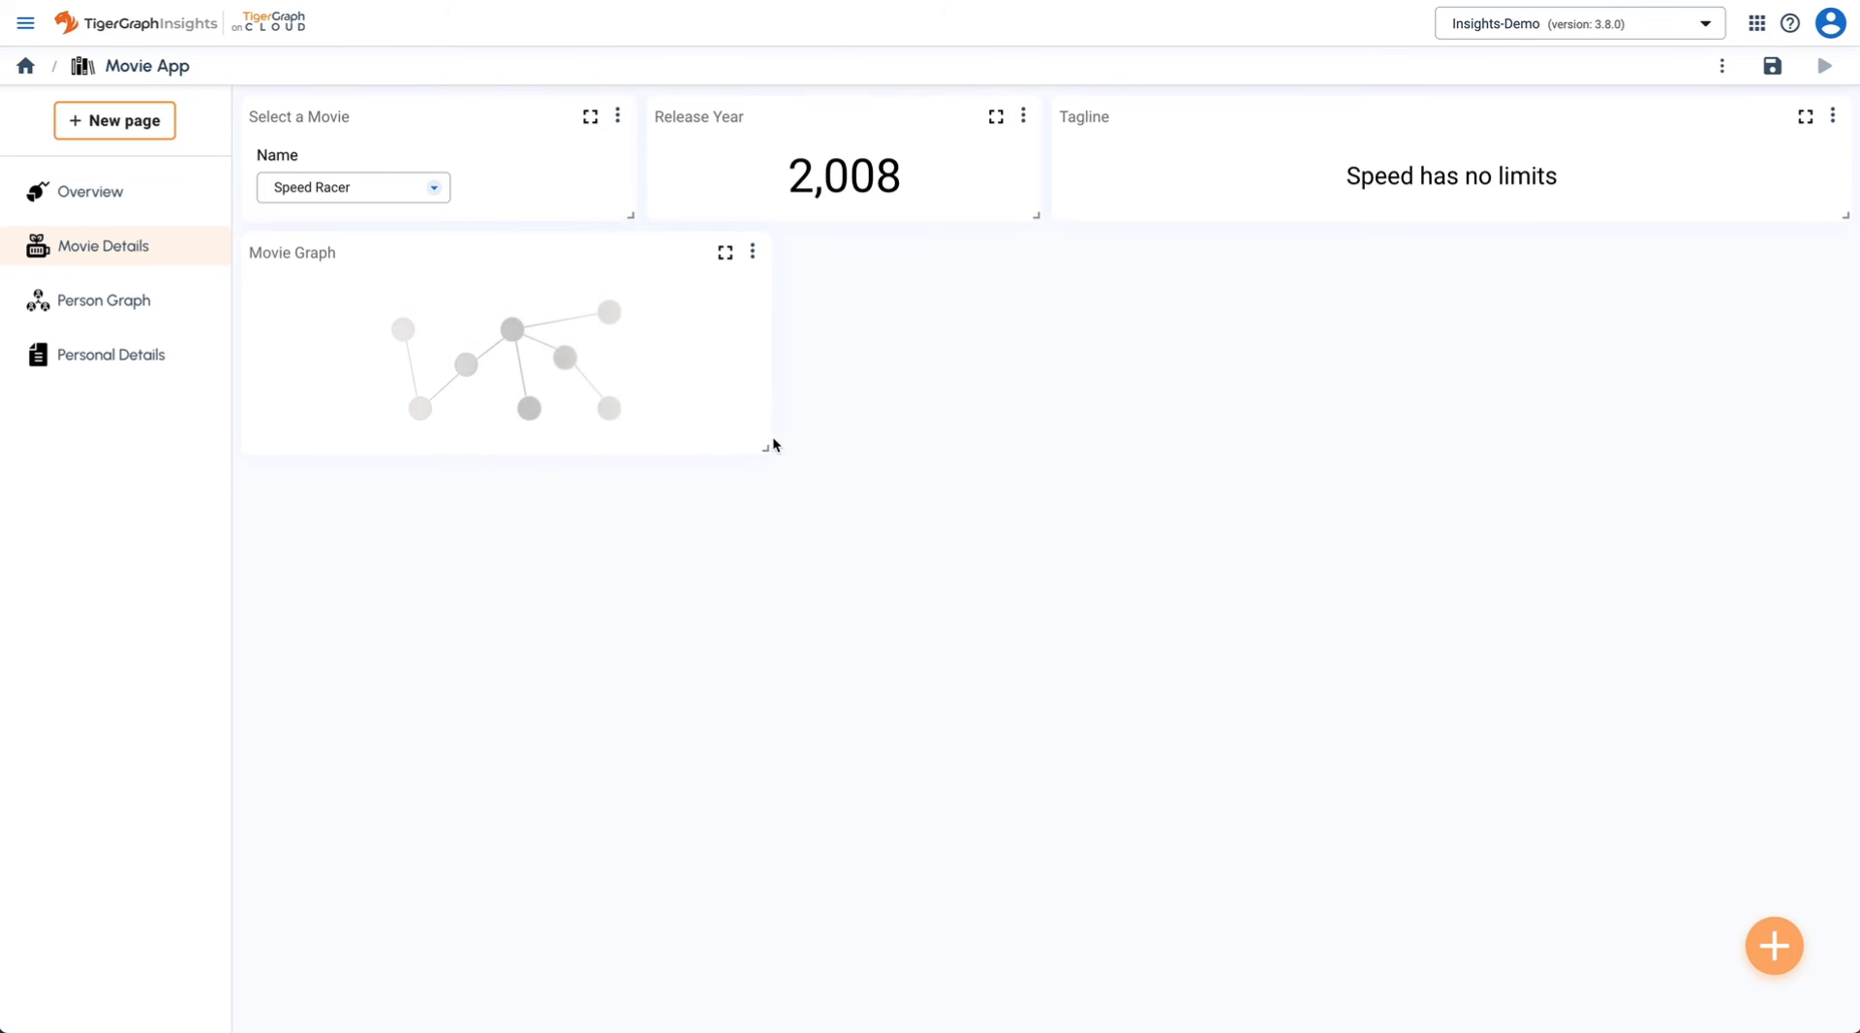
pyautogui.moveTo(765, 449); pyautogui.dragTo(1050, 1001)
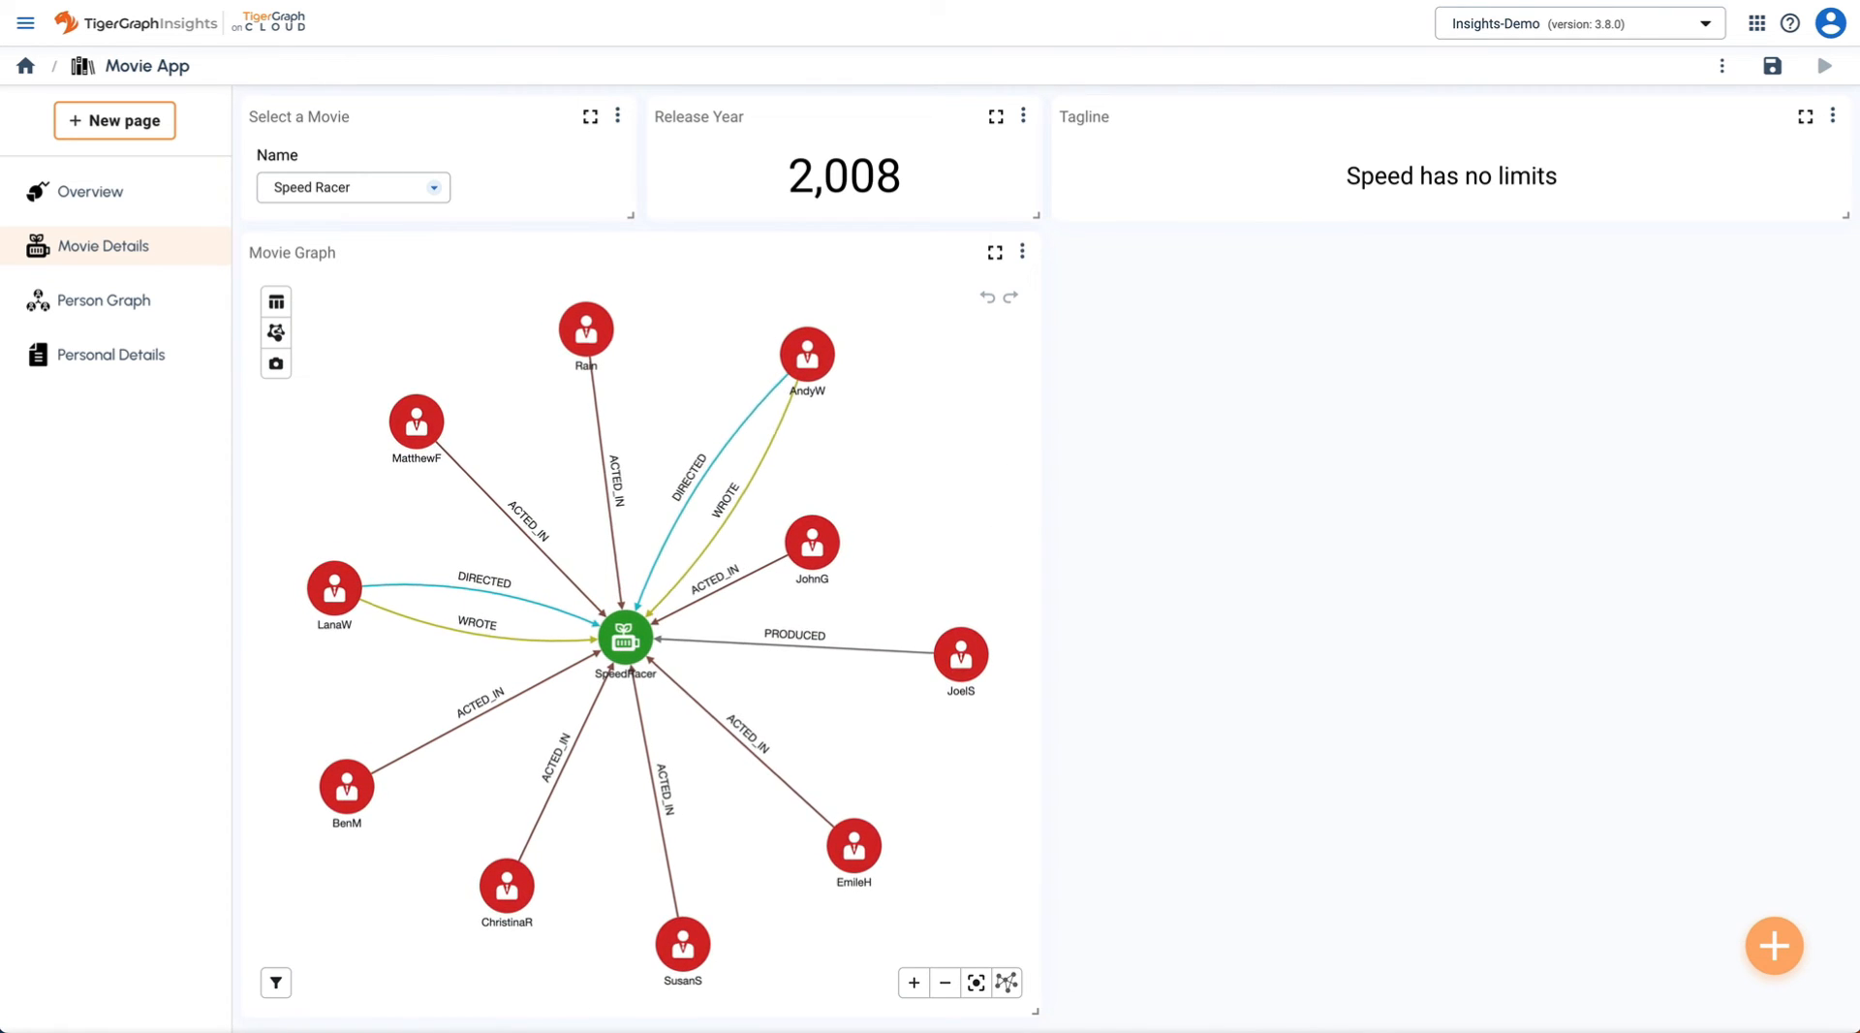
pyautogui.click(1774, 948)
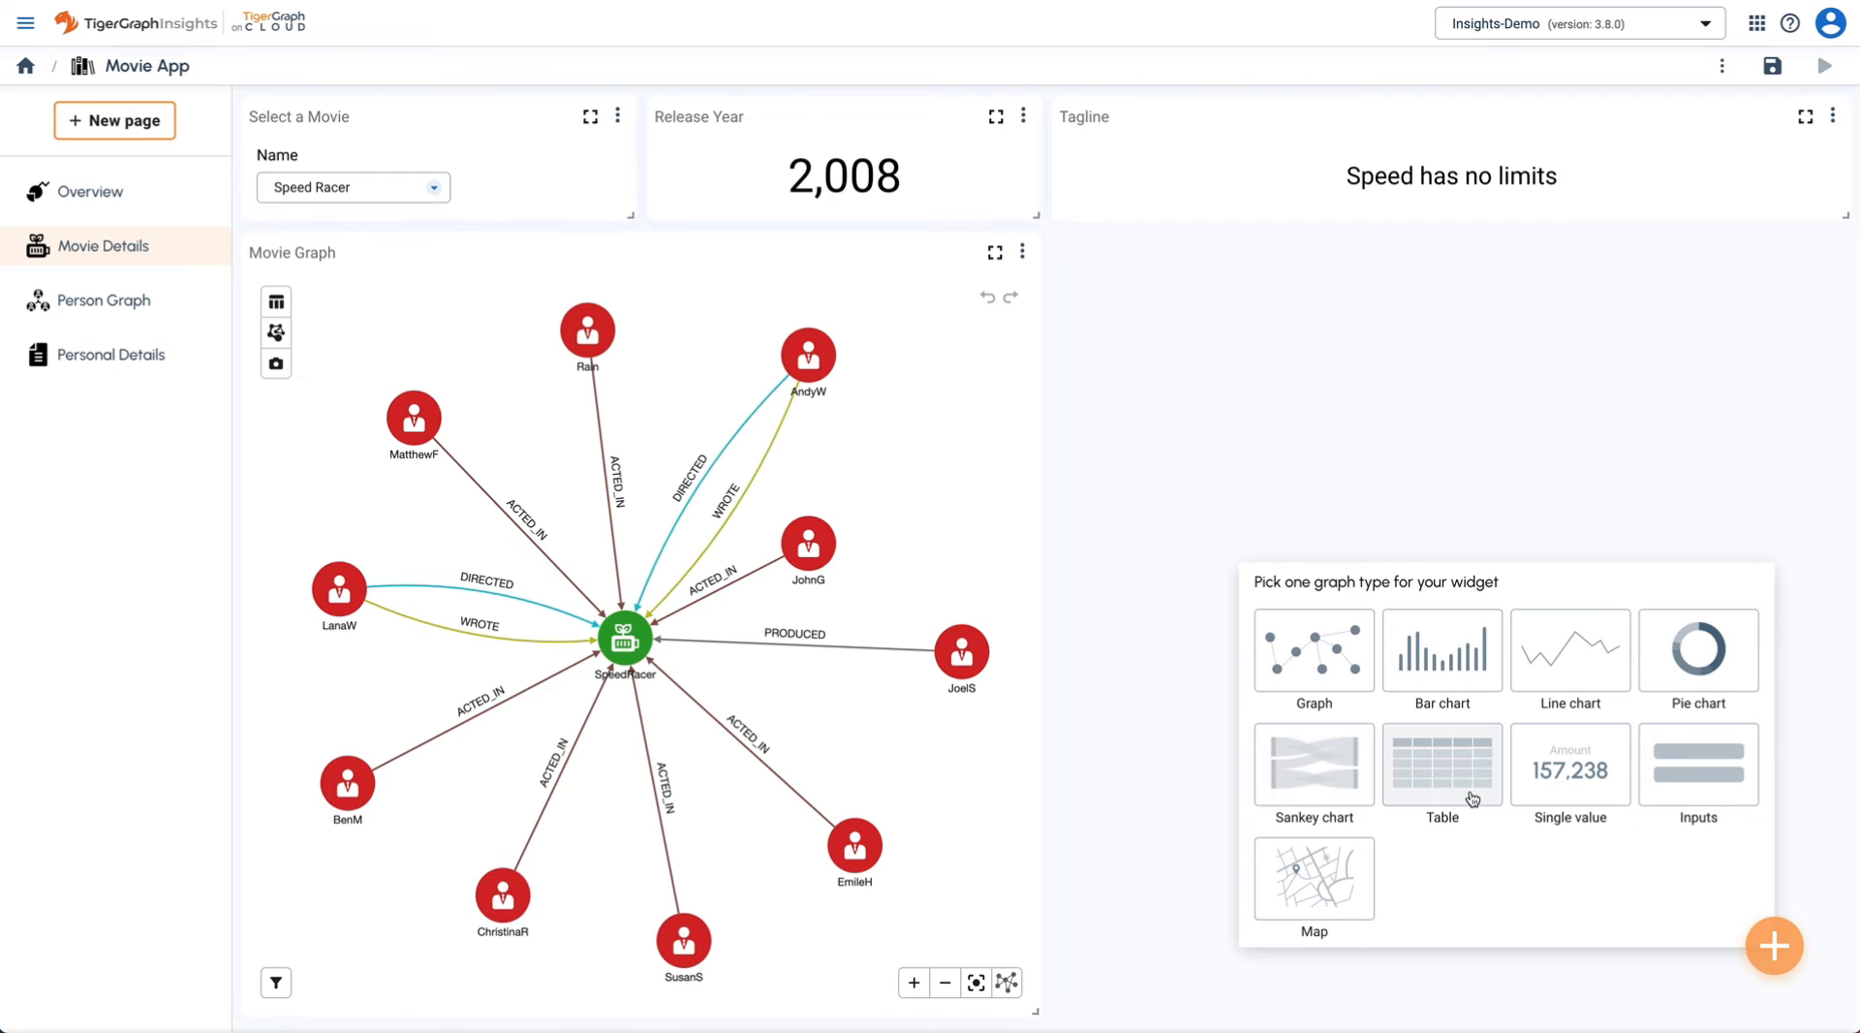
# - Build a table search: Movie title == movieName, DIRECTED to Person, and run it
pyautogui.click(1455, 785)
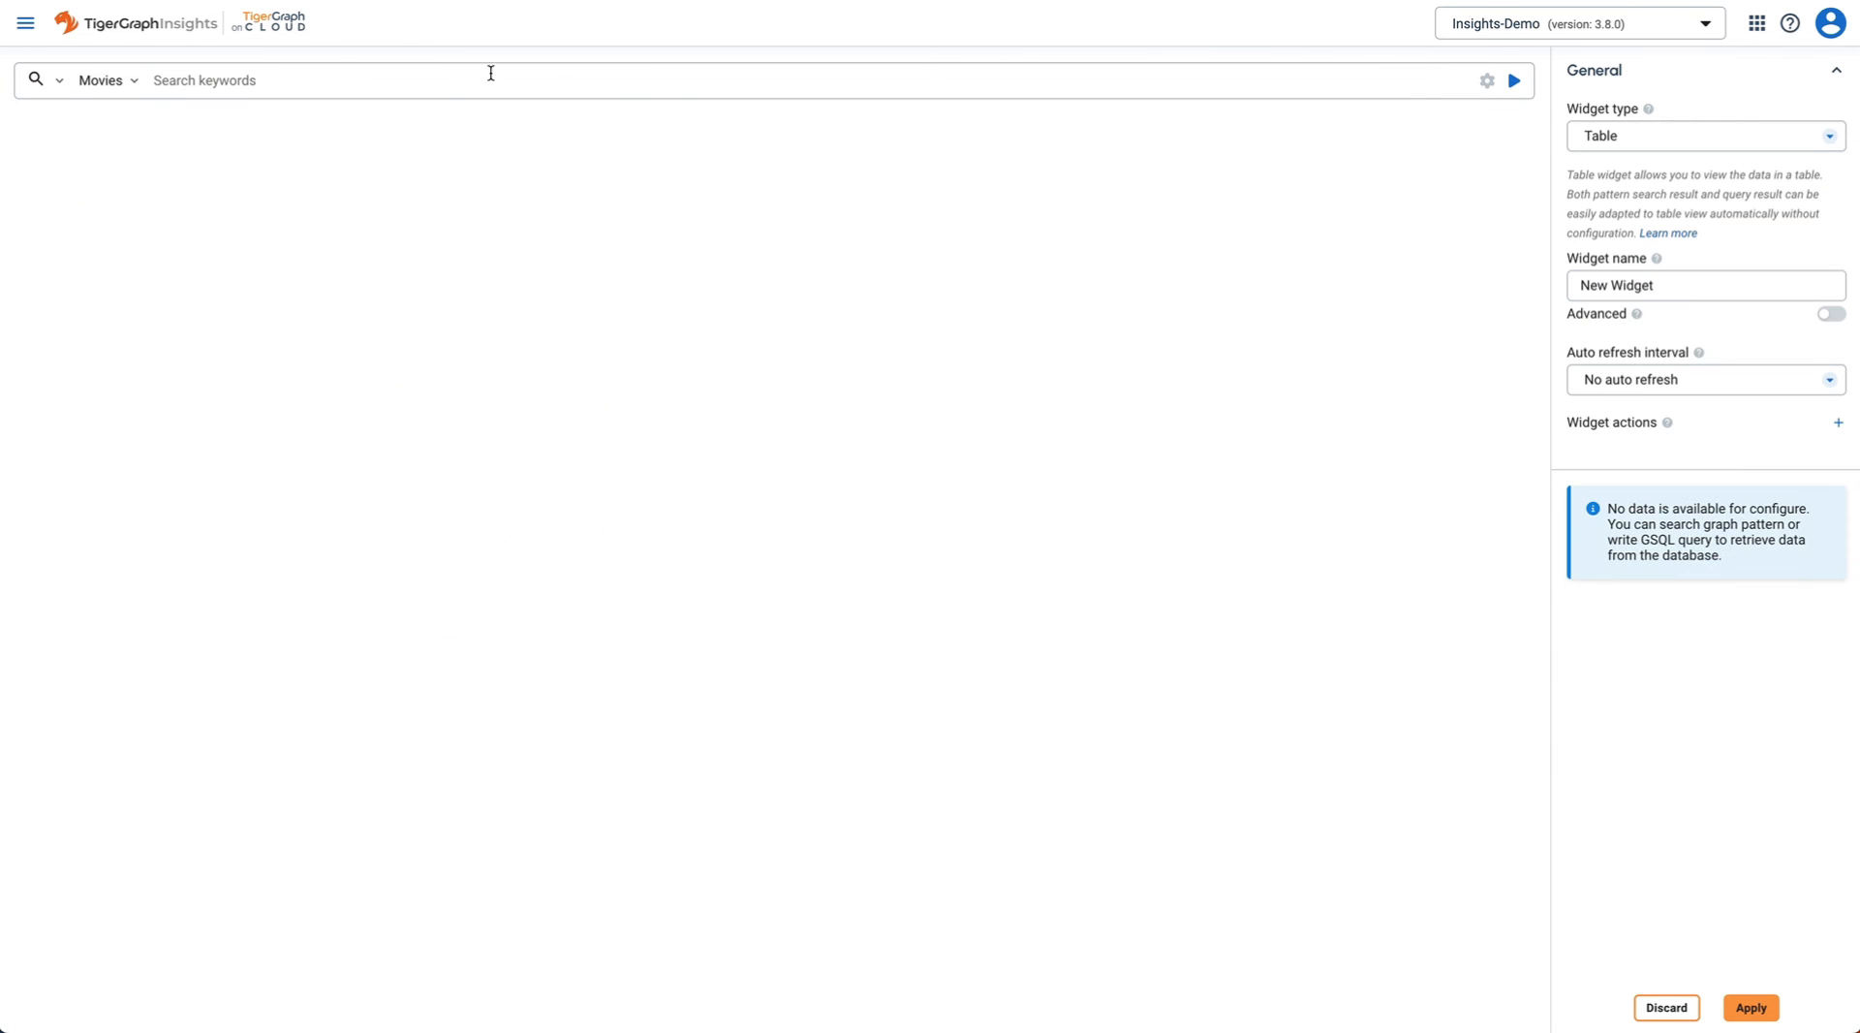
pyautogui.click(254, 80)
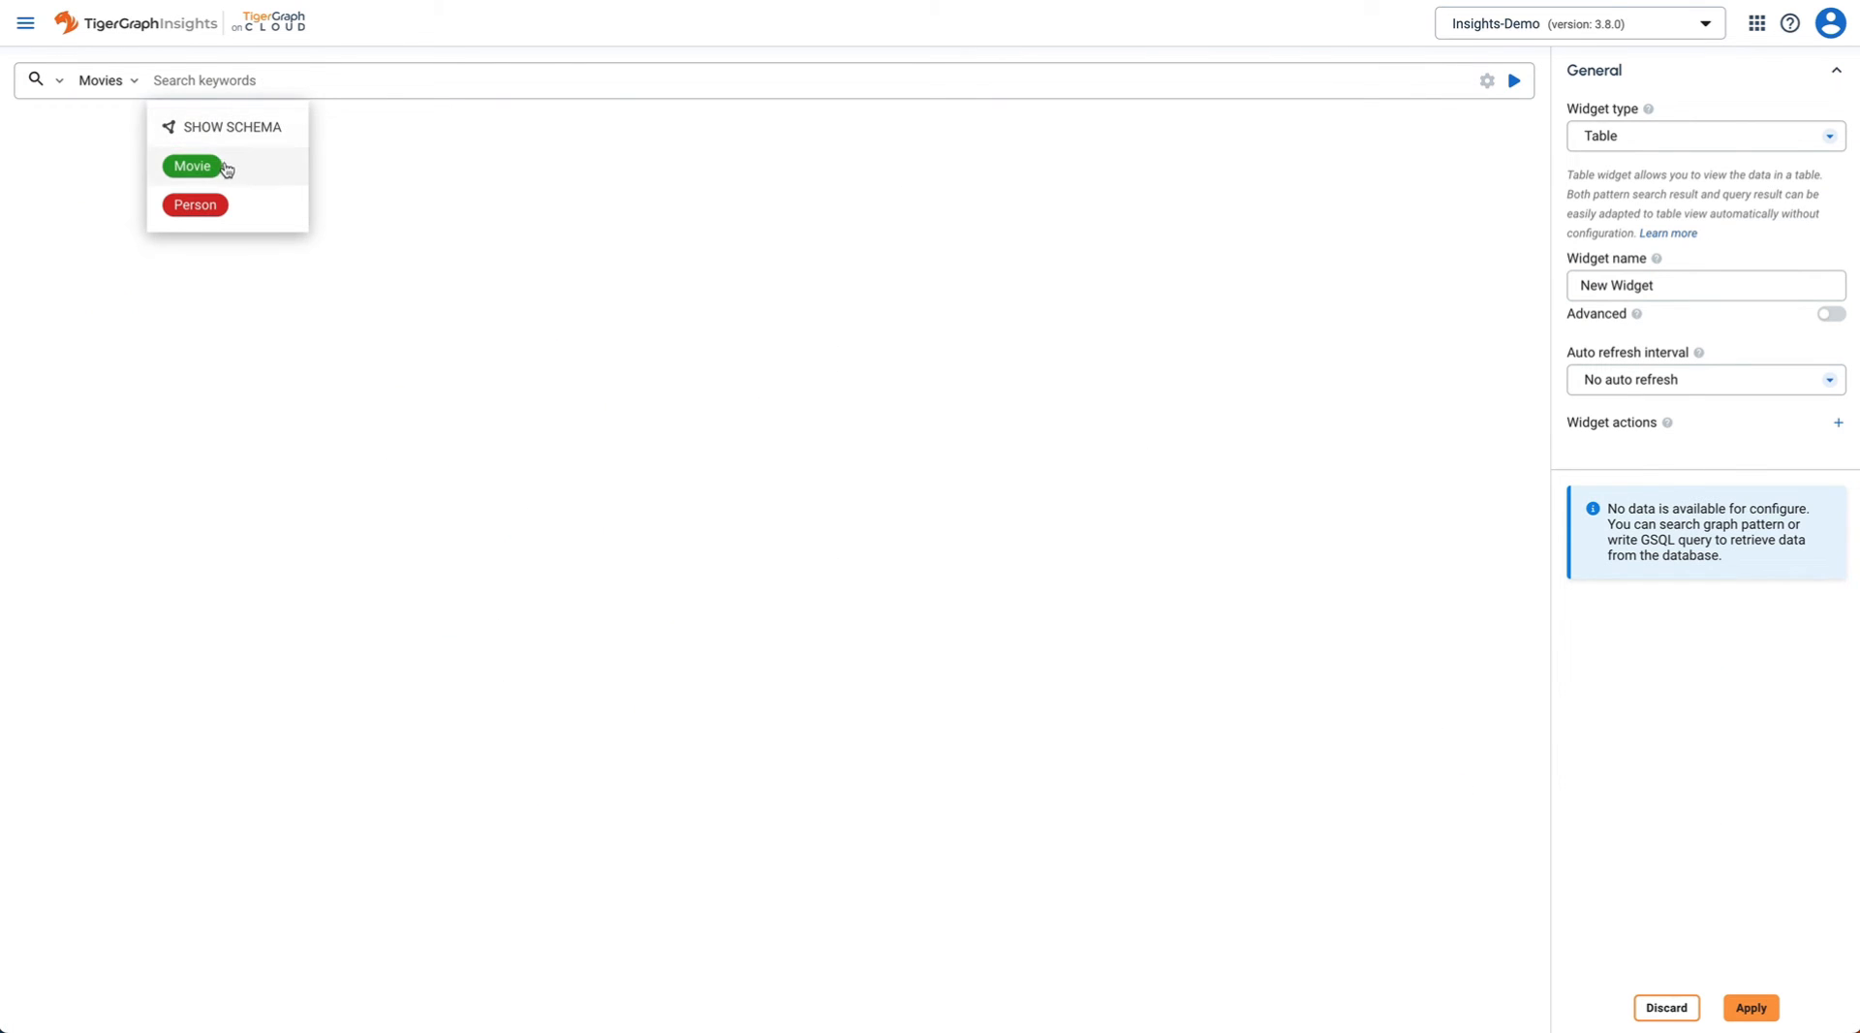
pyautogui.click(213, 166)
pyautogui.click(292, 131)
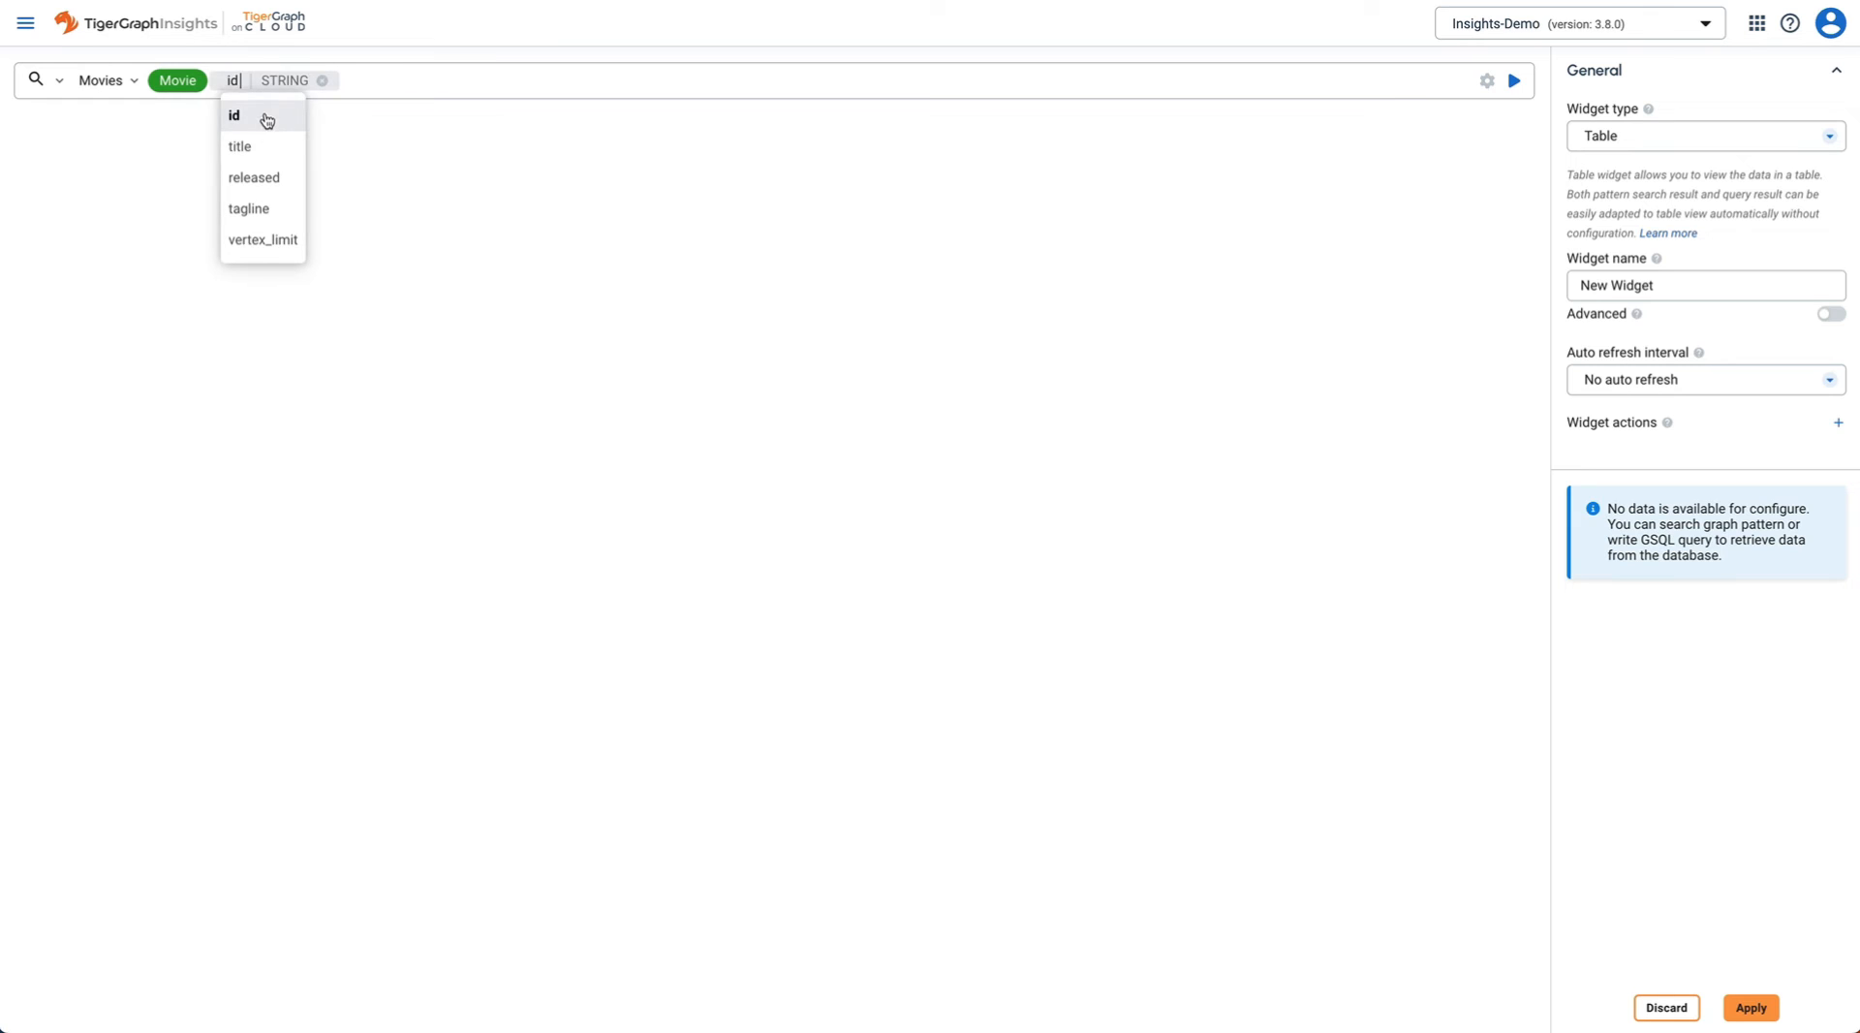
pyautogui.click(271, 158)
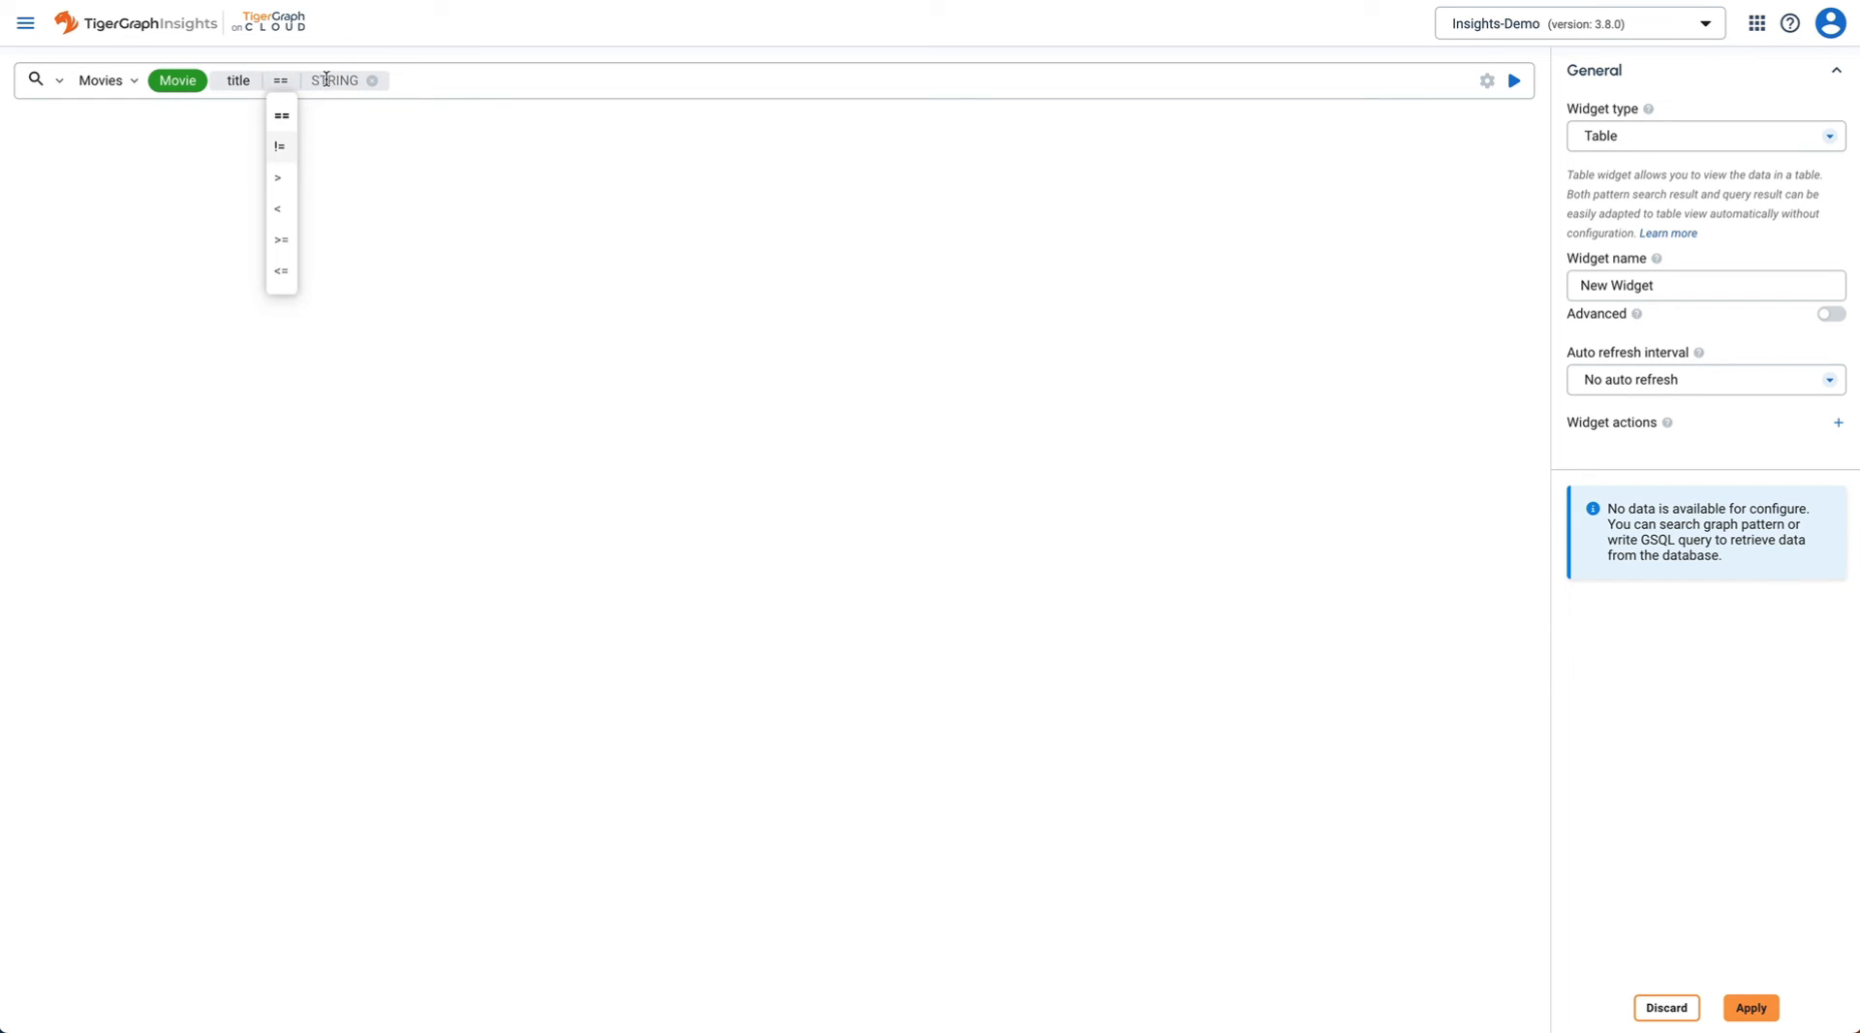
pyautogui.click(334, 80)
pyautogui.click(375, 115)
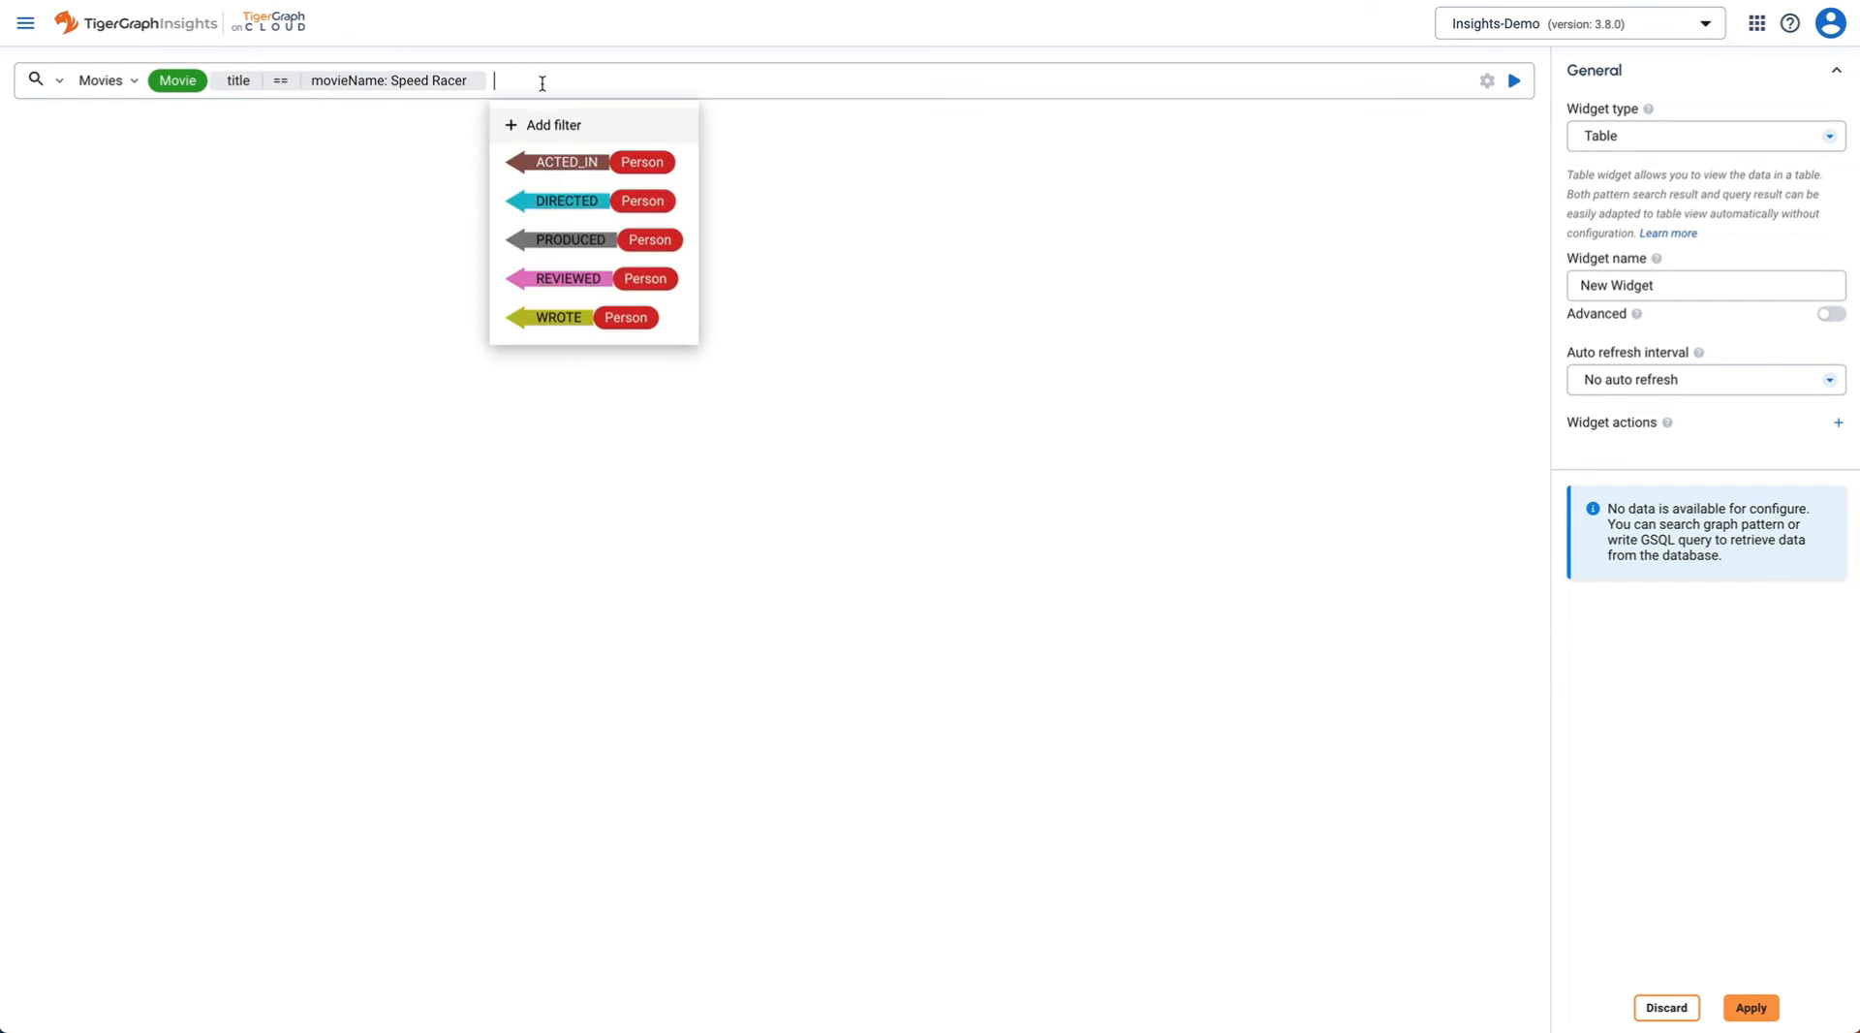
pyautogui.click(601, 203)
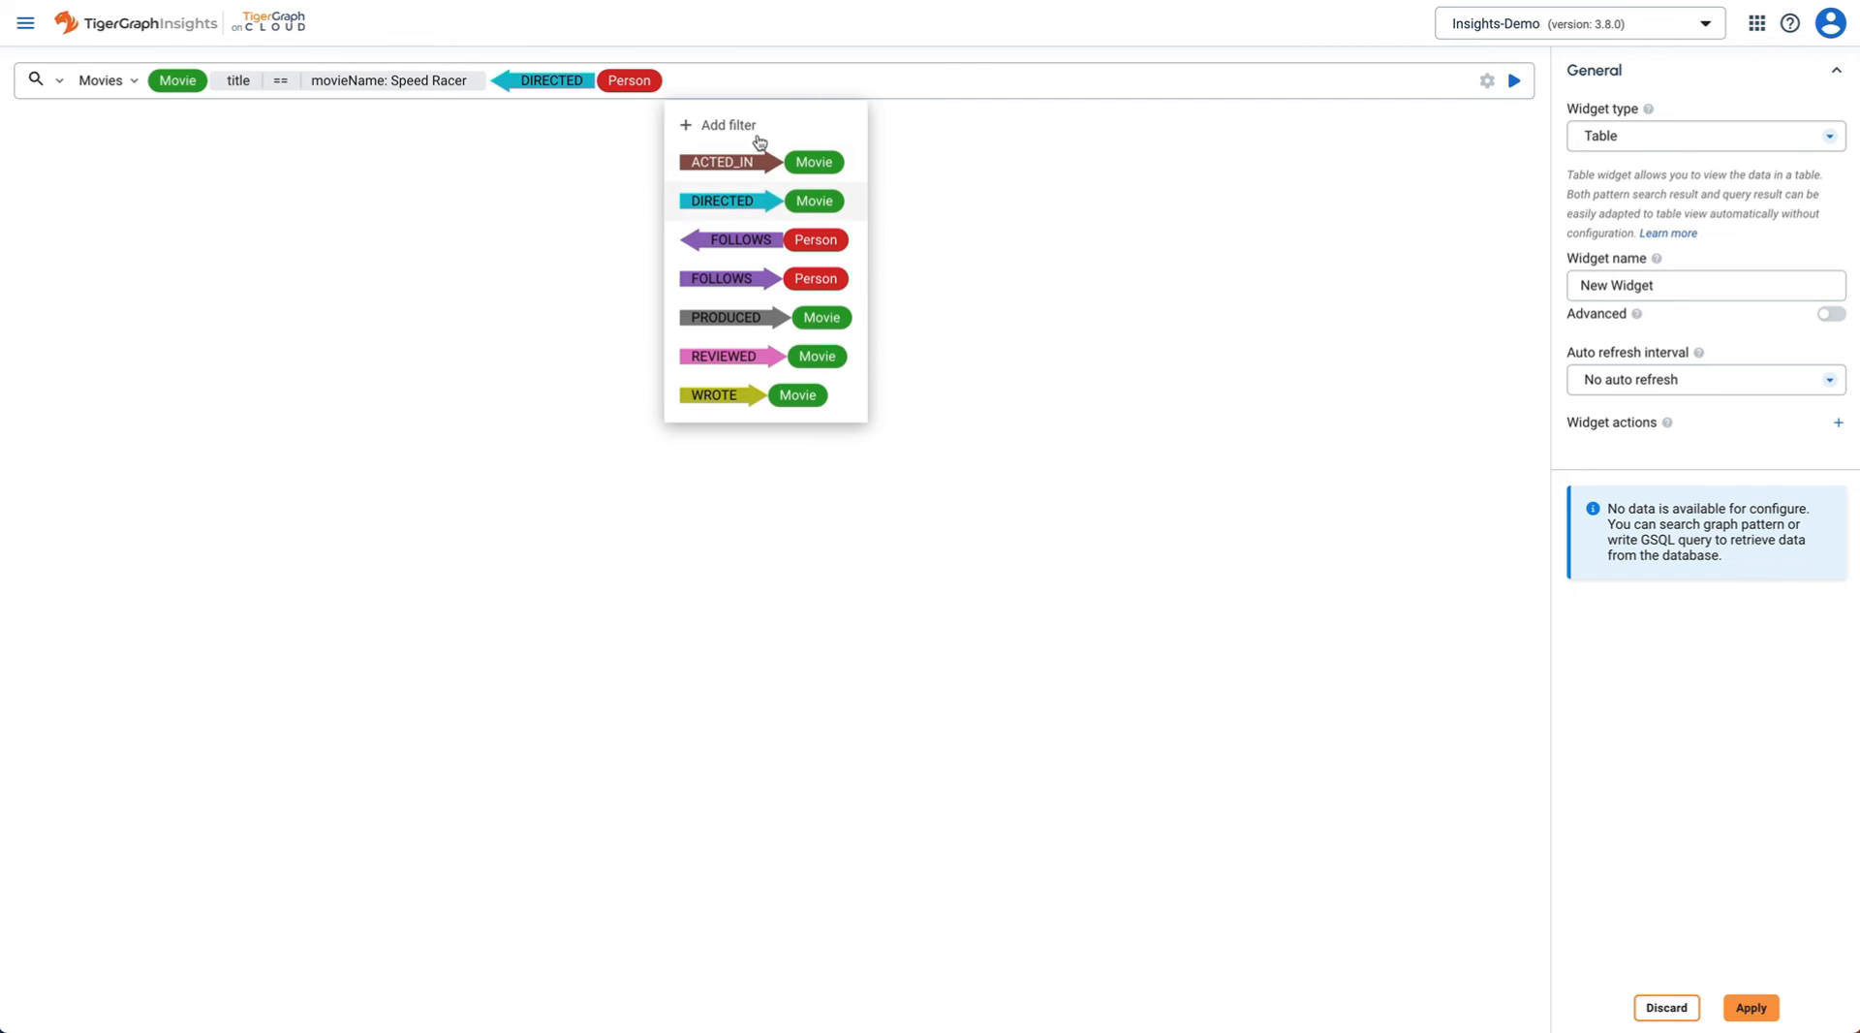
pyautogui.click(1024, 136)
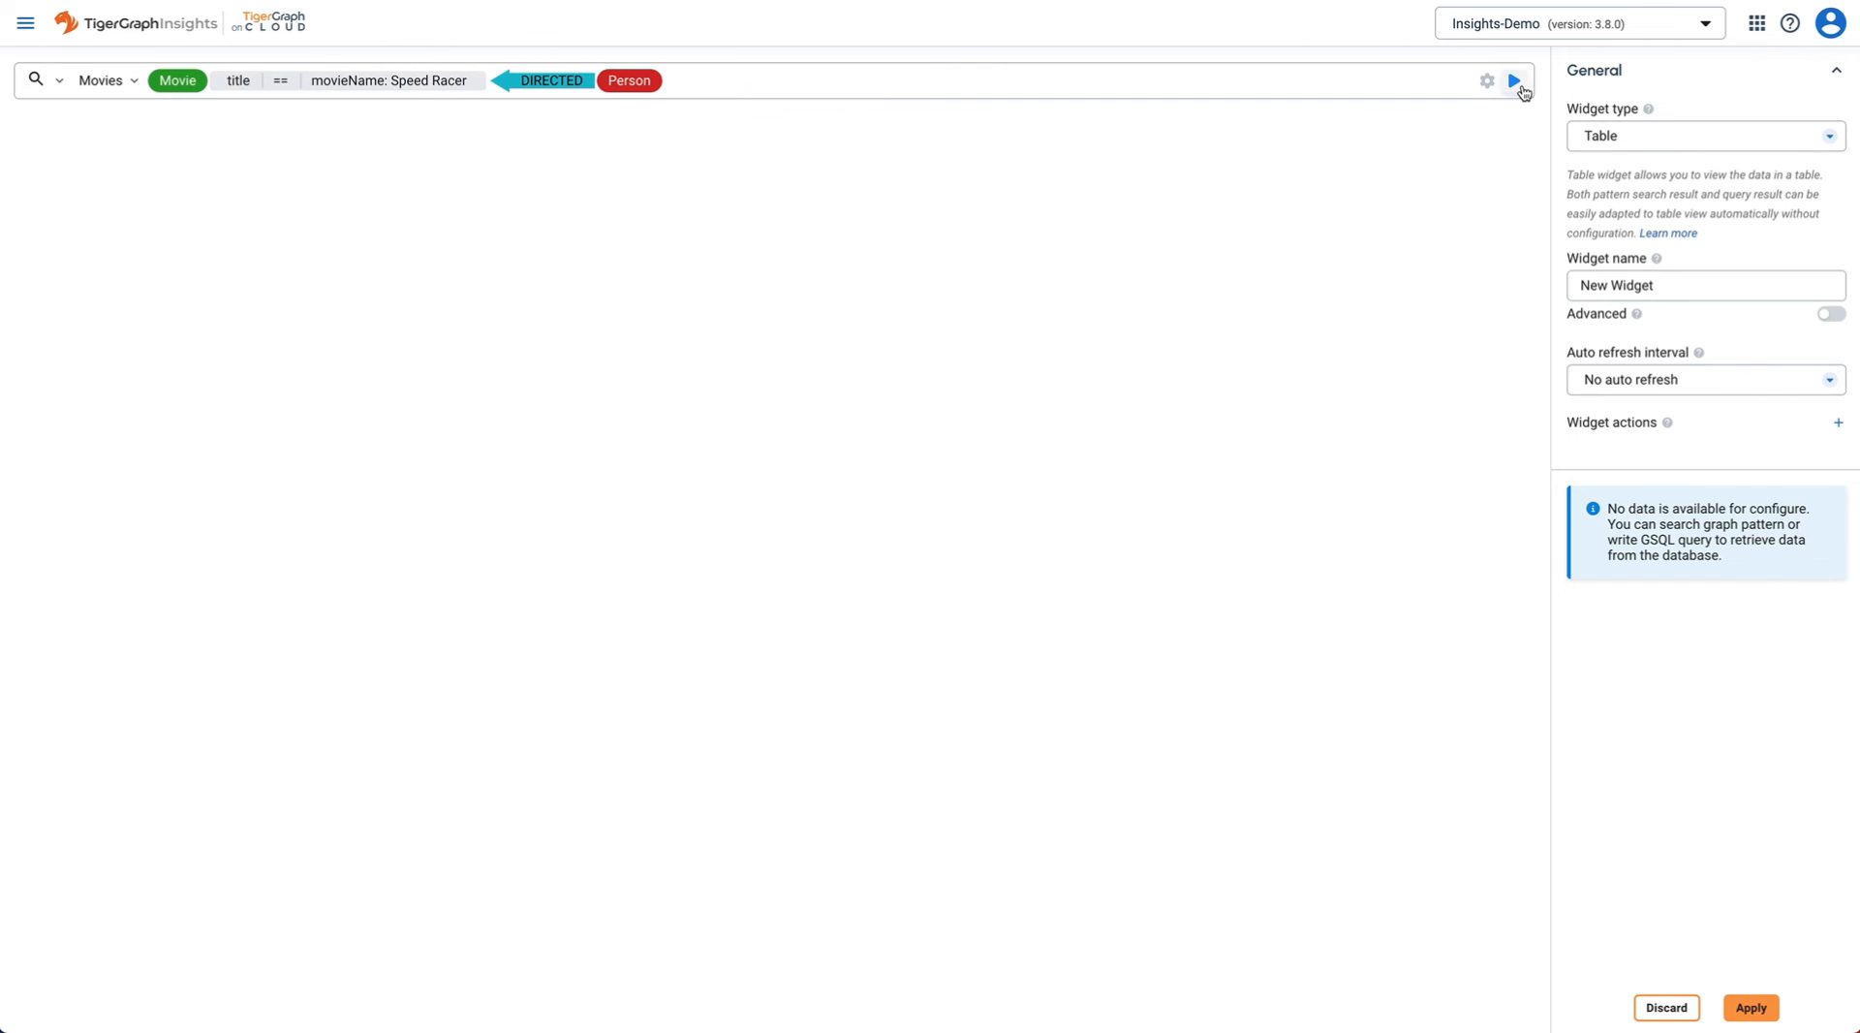
pyautogui.click(1514, 81)
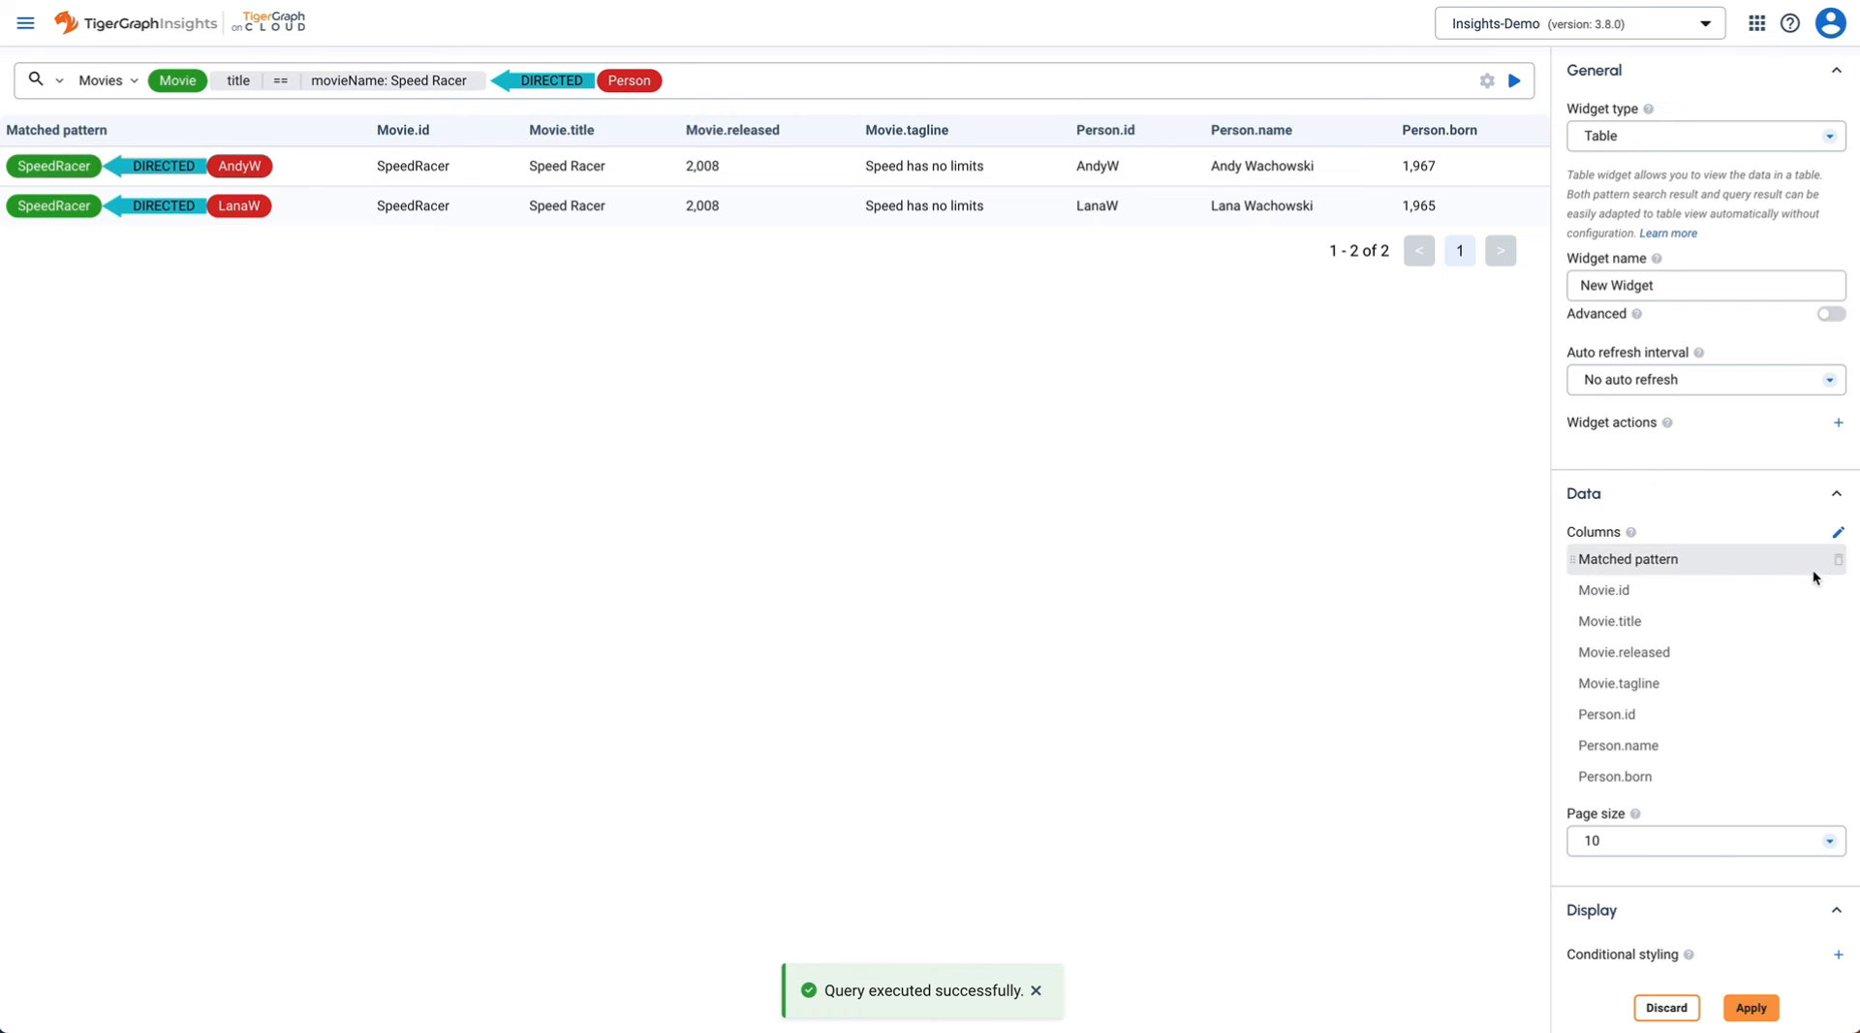
# - Delete all columns except Person.name and Person.born, then apply the table widget
pyautogui.click(1838, 559)
pyautogui.click(1814, 623)
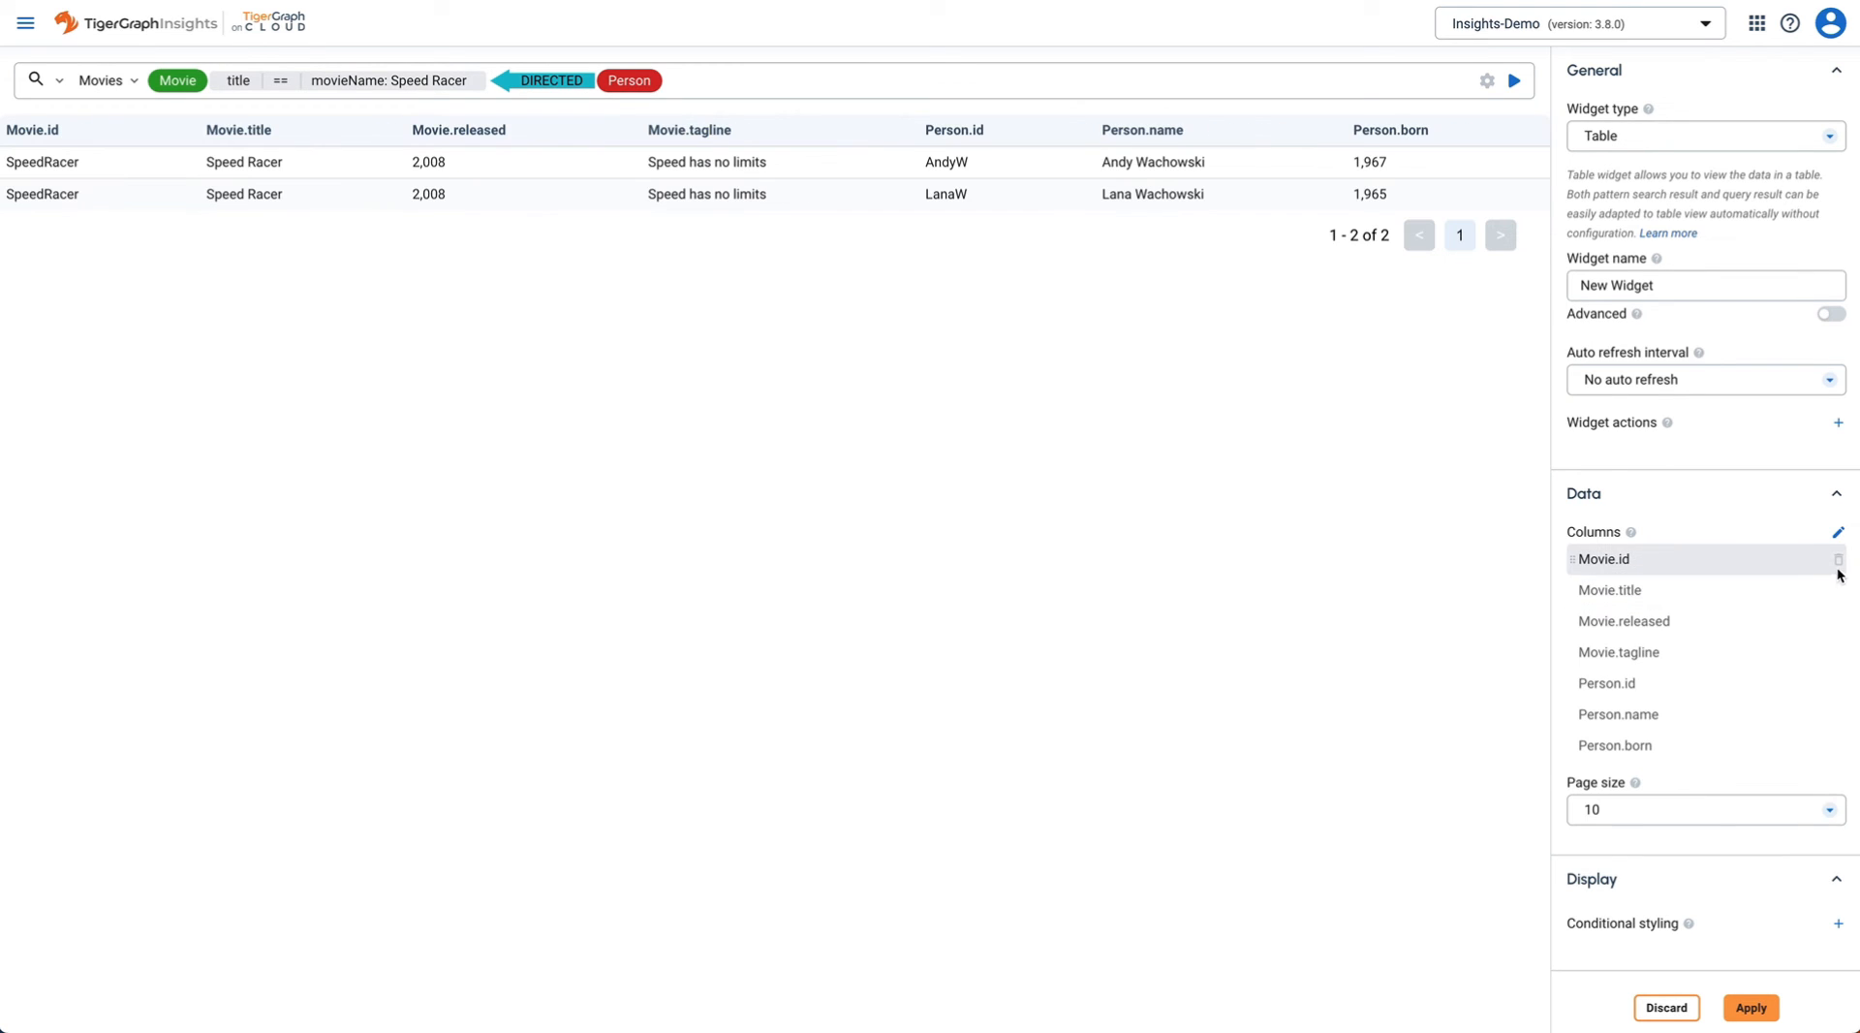
pyautogui.click(1838, 562)
pyautogui.click(1815, 623)
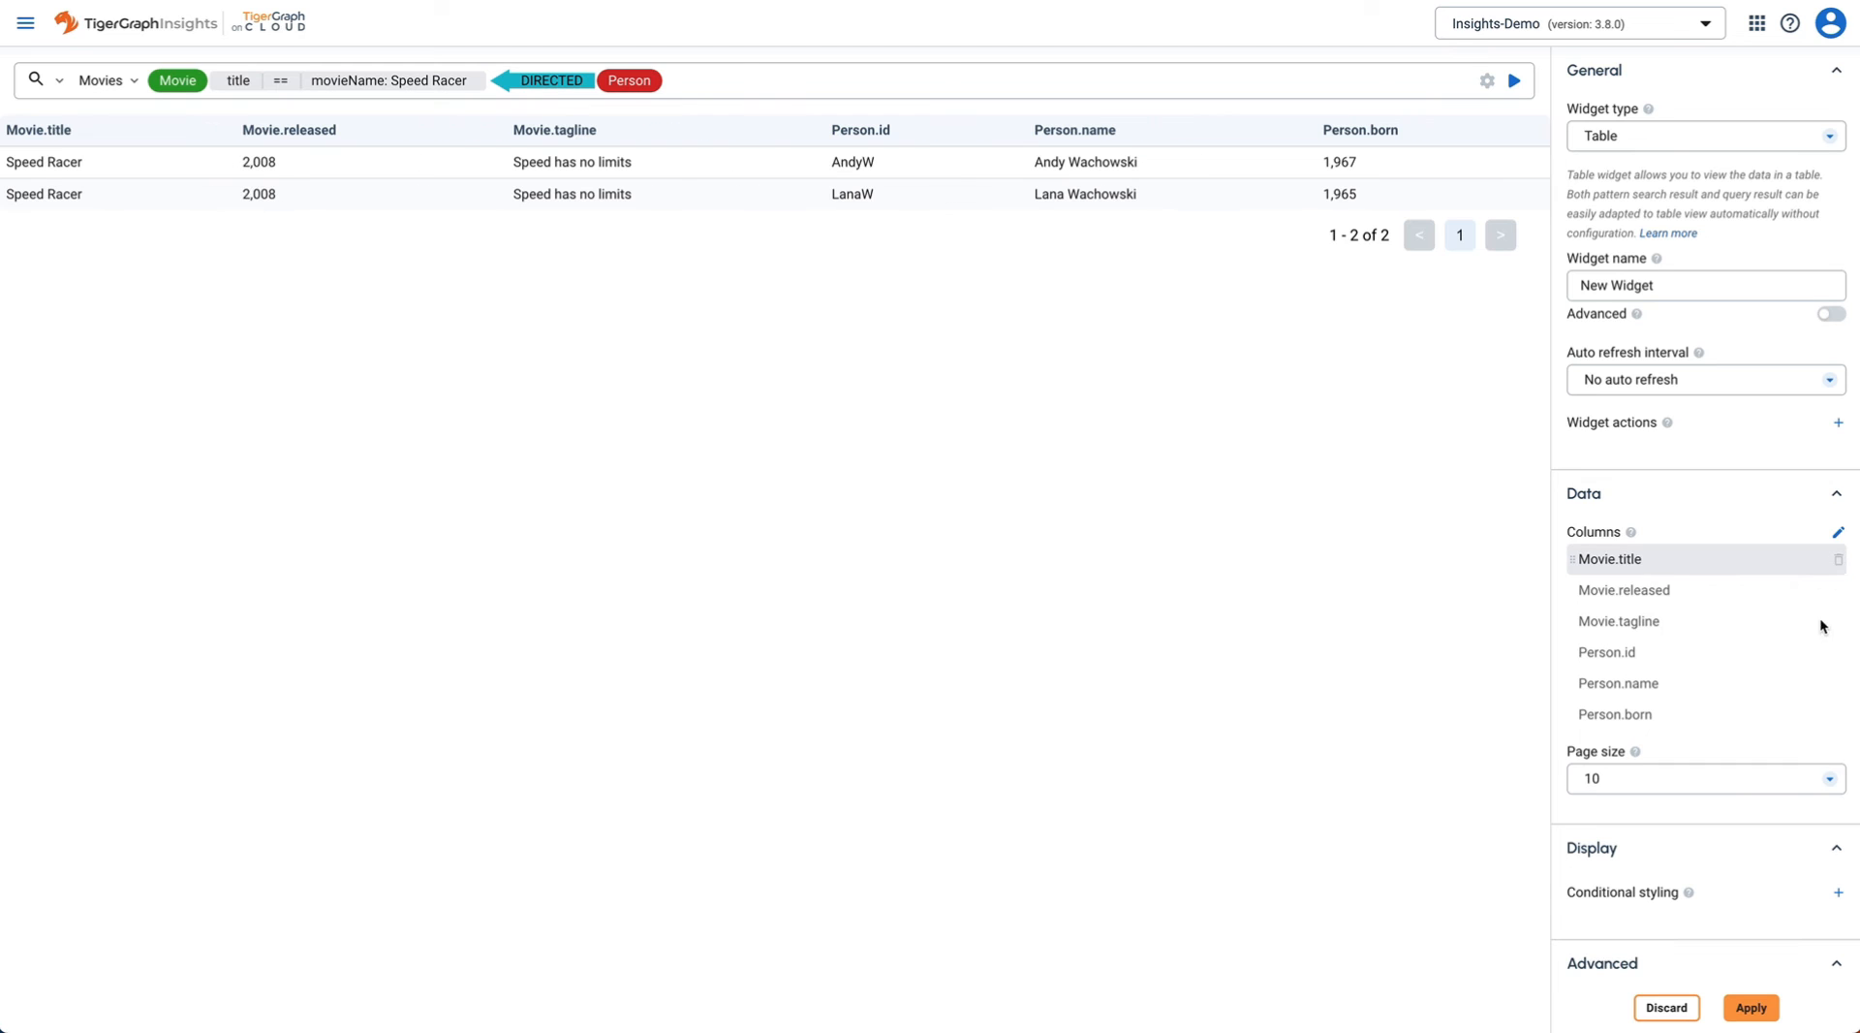
pyautogui.click(1838, 562)
pyautogui.click(1813, 622)
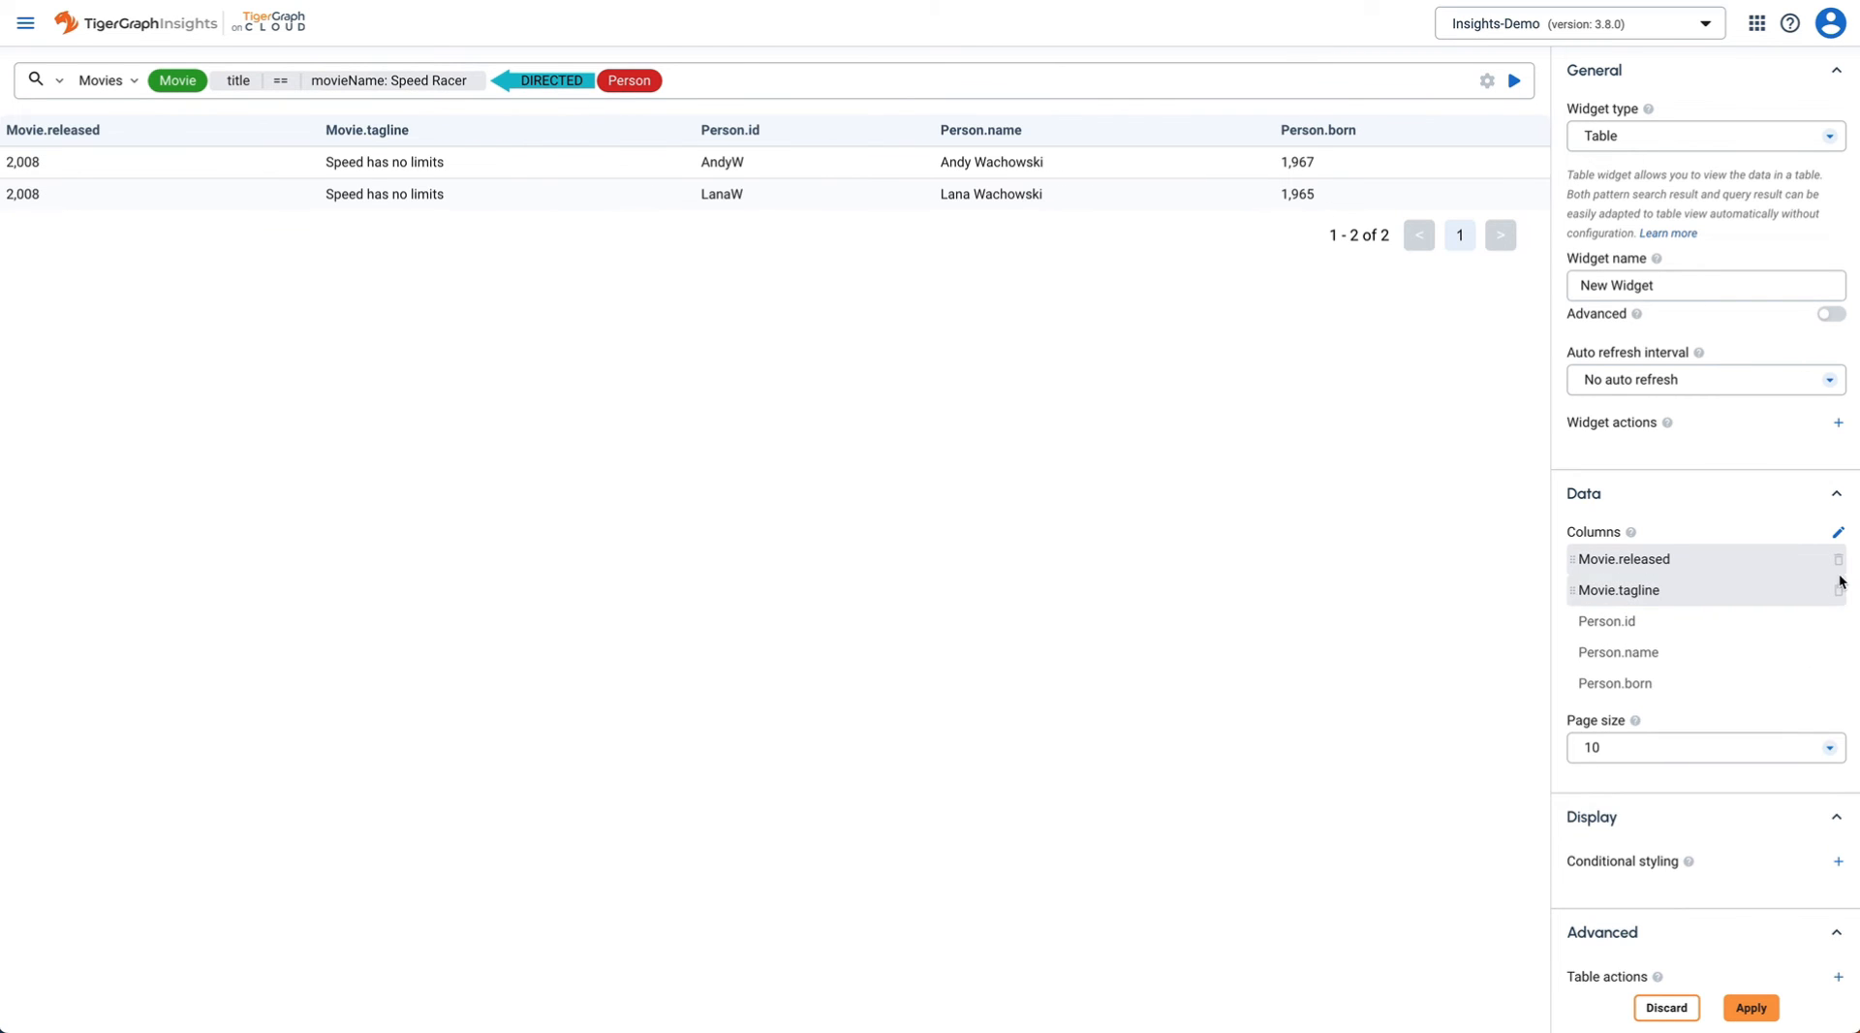
pyautogui.click(1838, 562)
pyautogui.click(1813, 623)
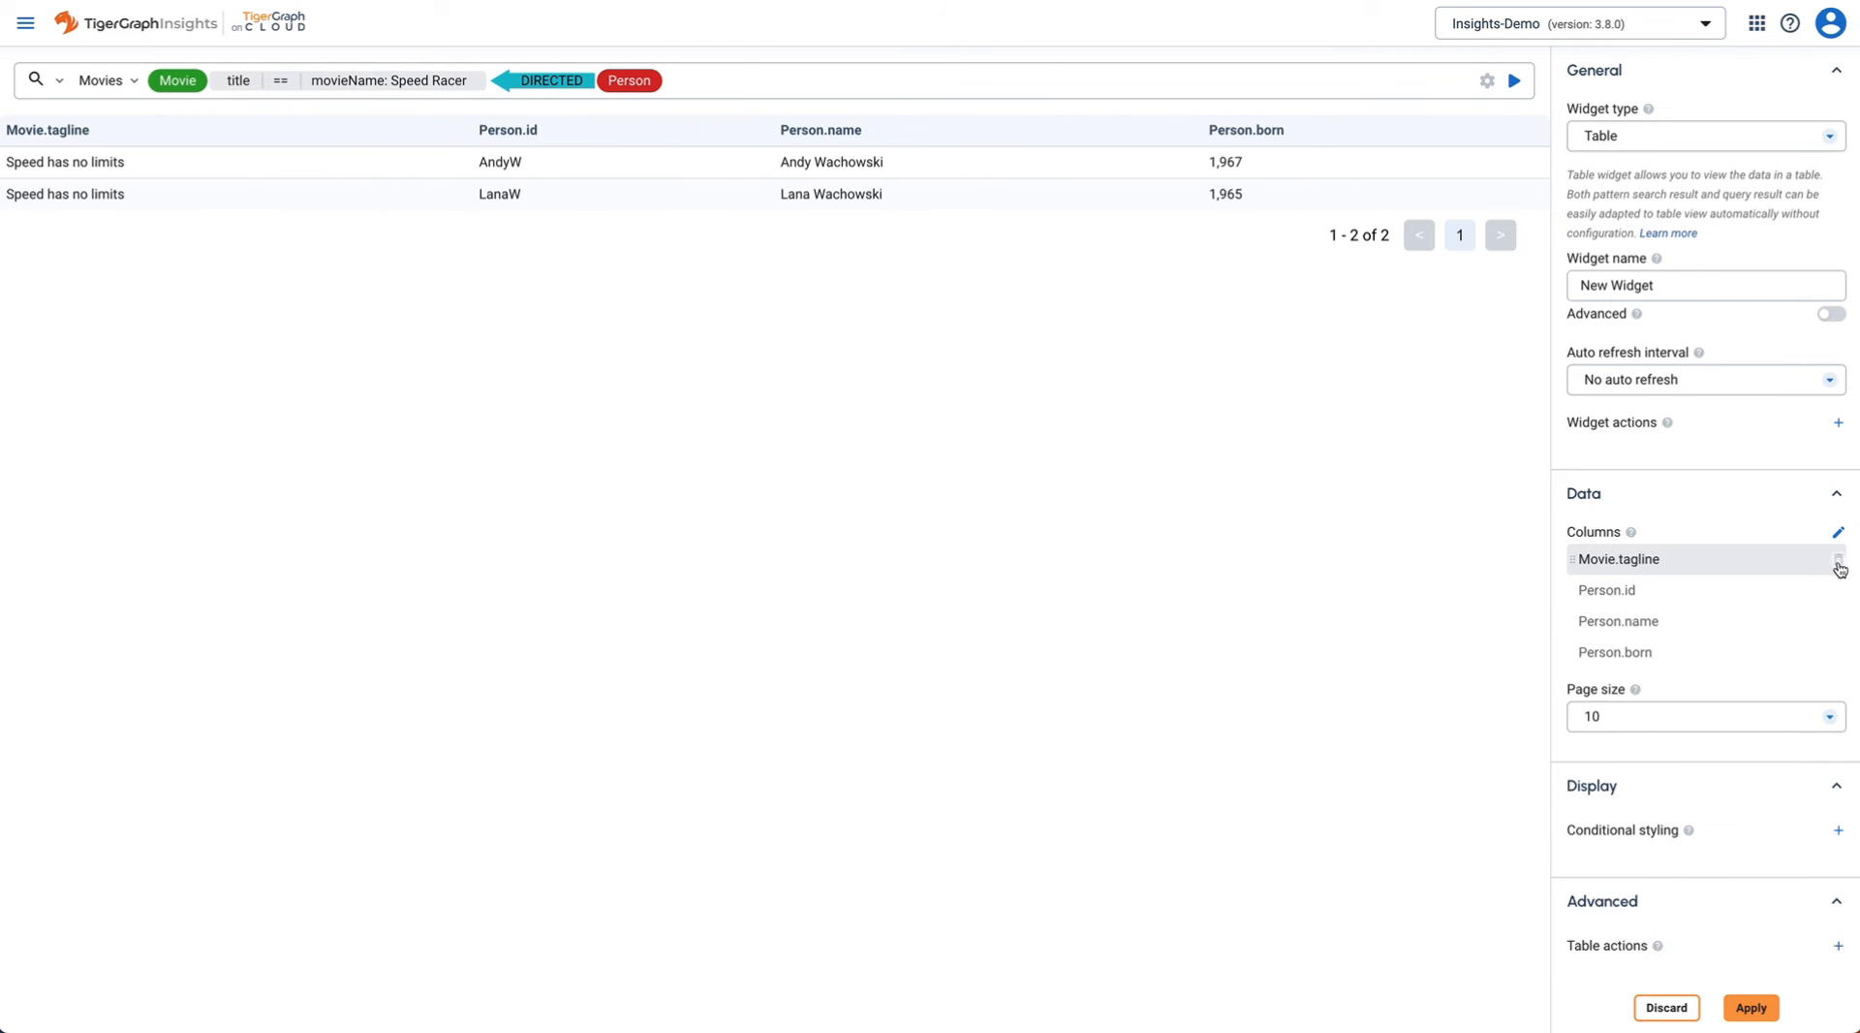
pyautogui.click(1837, 562)
pyautogui.click(1813, 623)
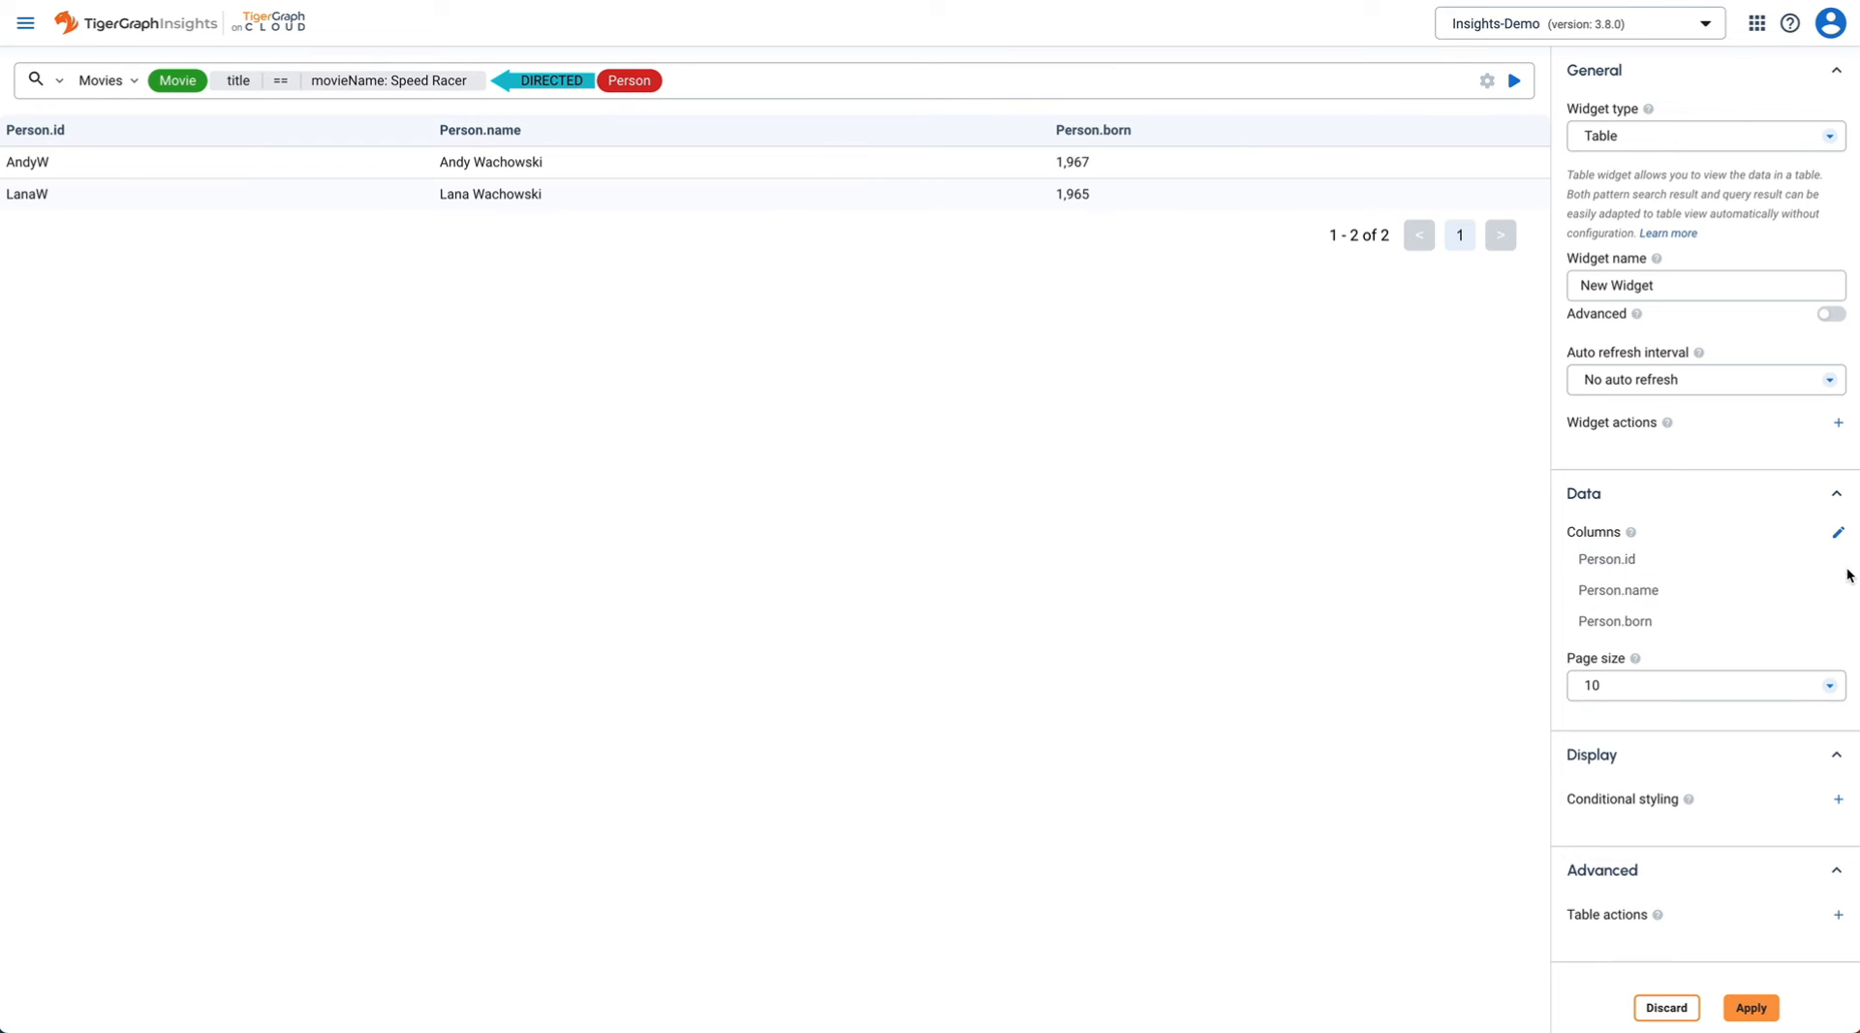
pyautogui.click(1838, 561)
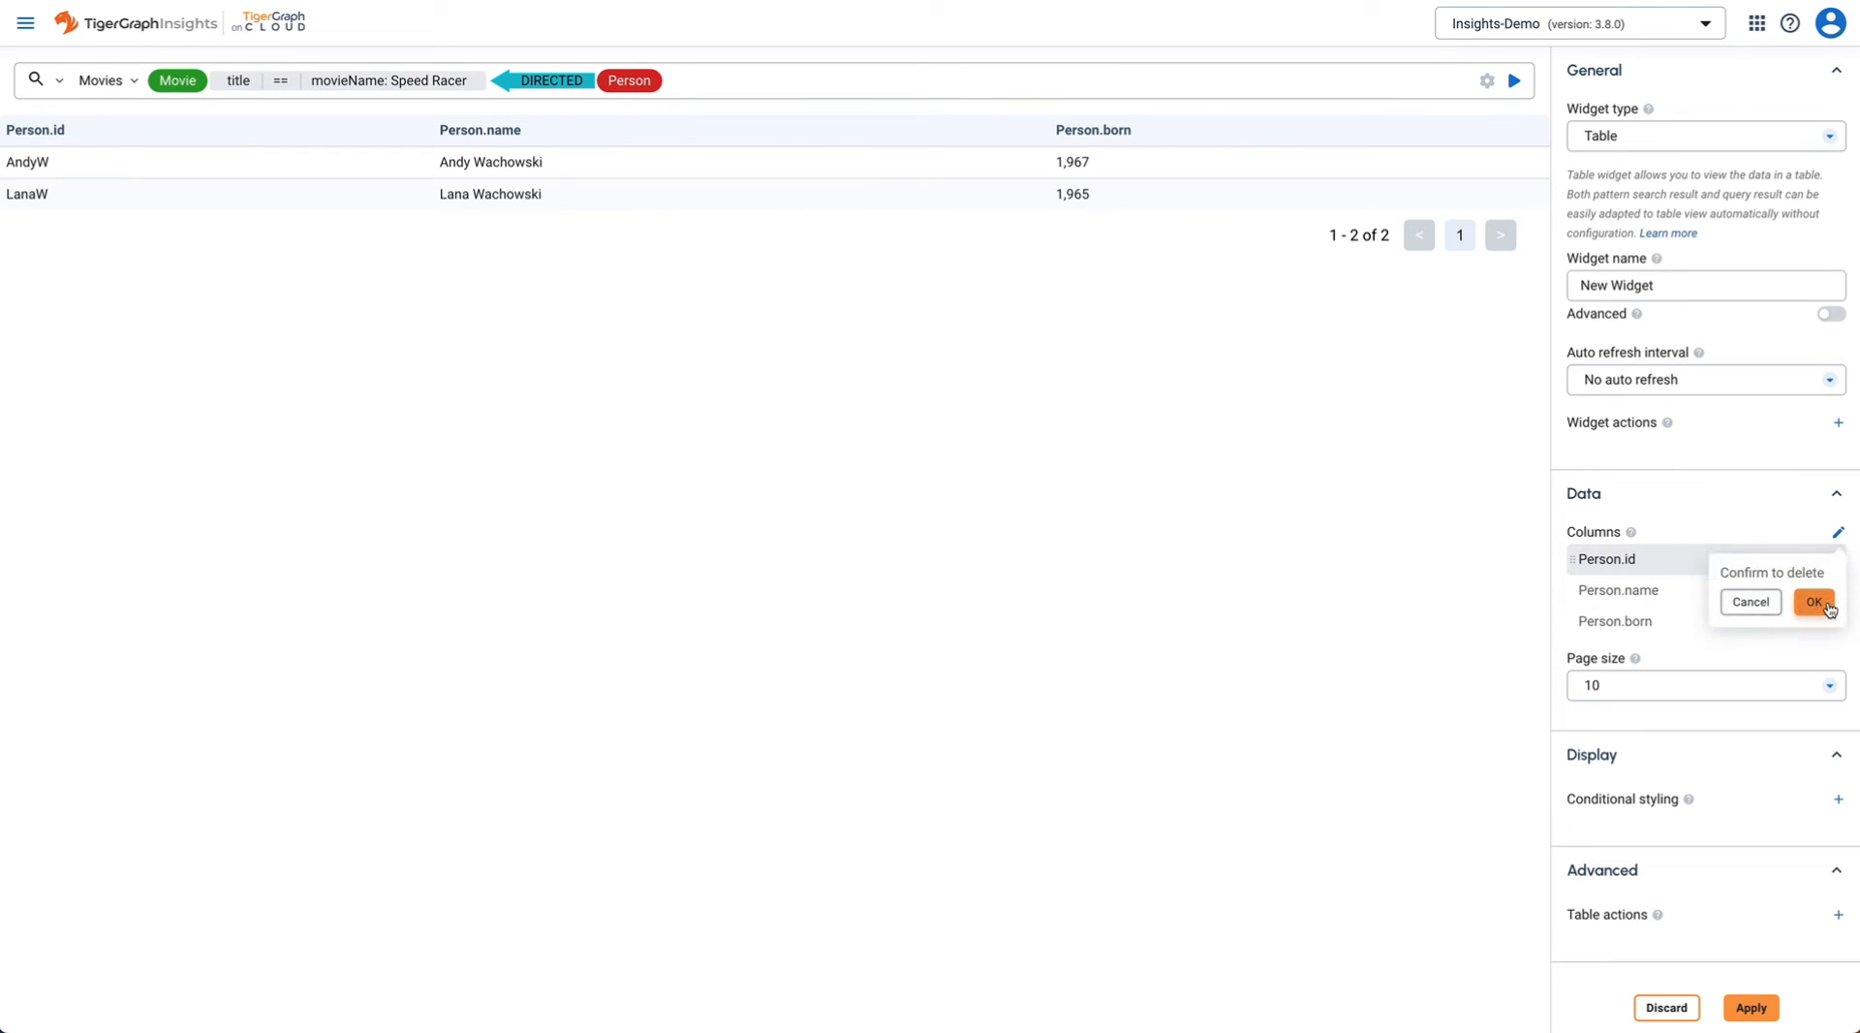
pyautogui.click(1816, 603)
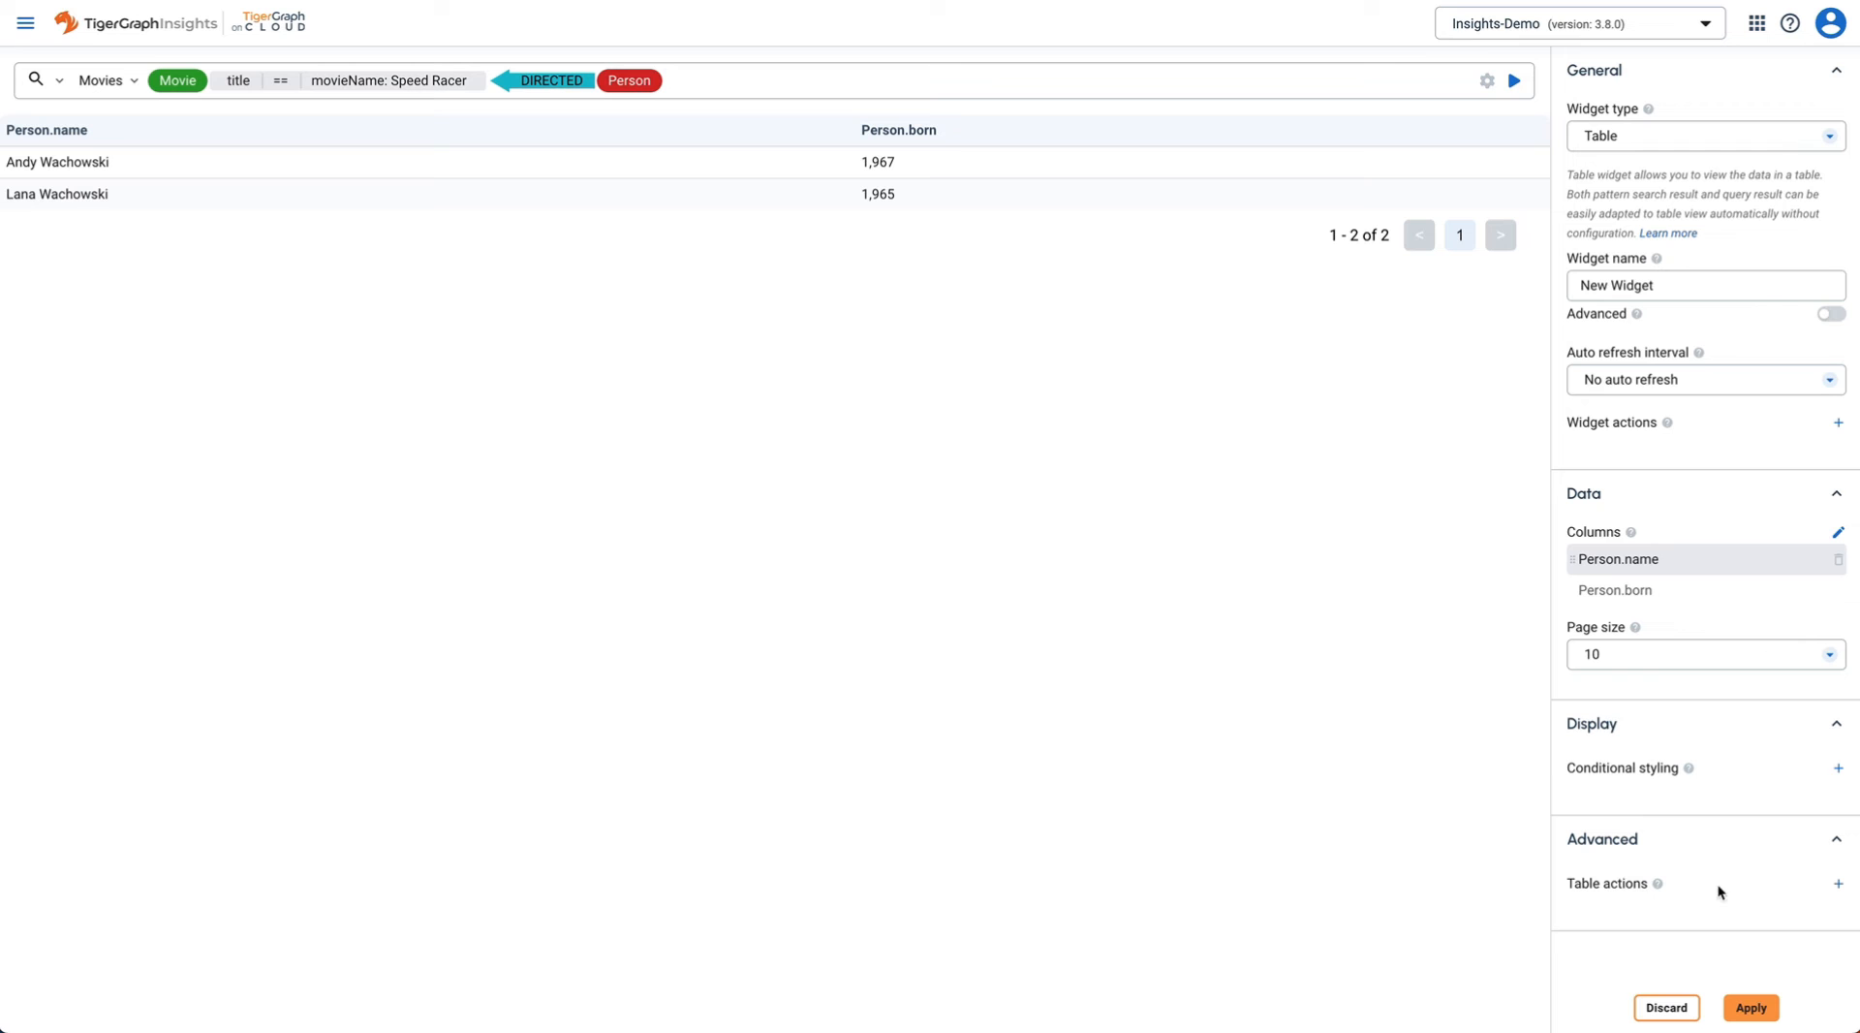
pyautogui.click(1739, 1003)
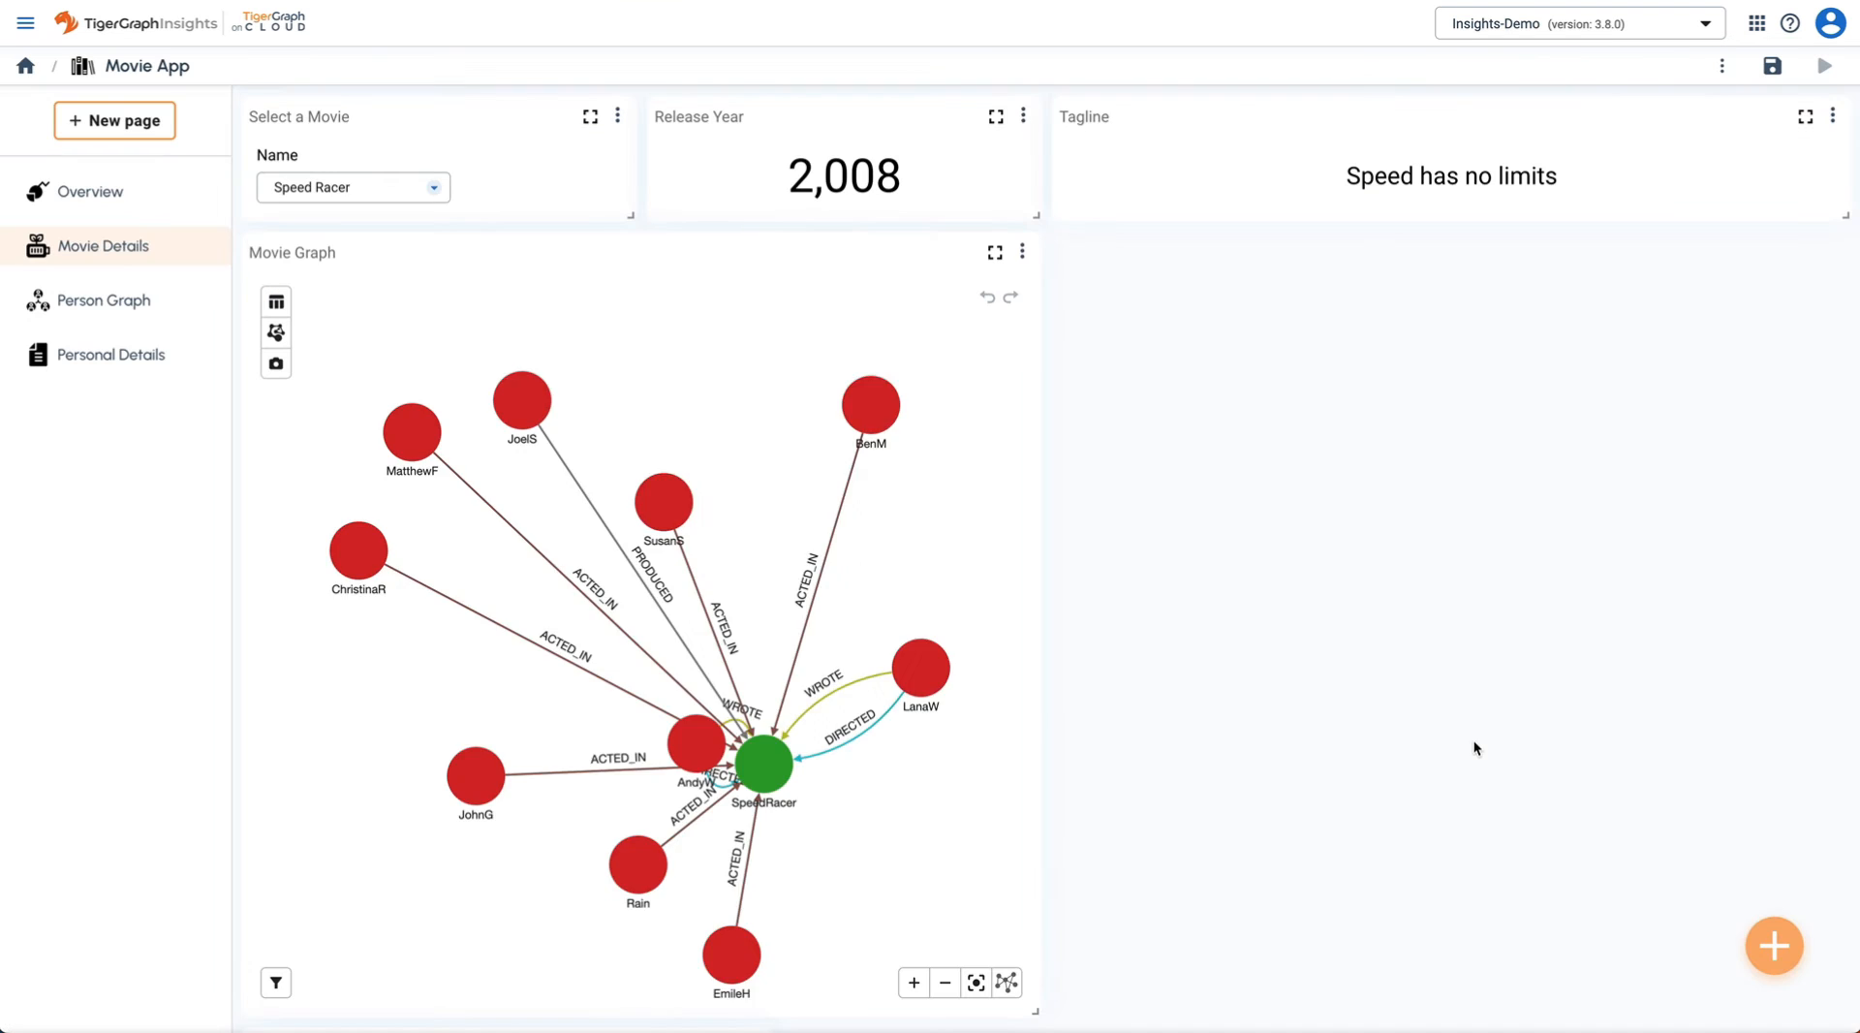
# - Move the directors table beside the Movie Graph and make it narrower and taller
pyautogui.scroll(-3, 1333, 602)
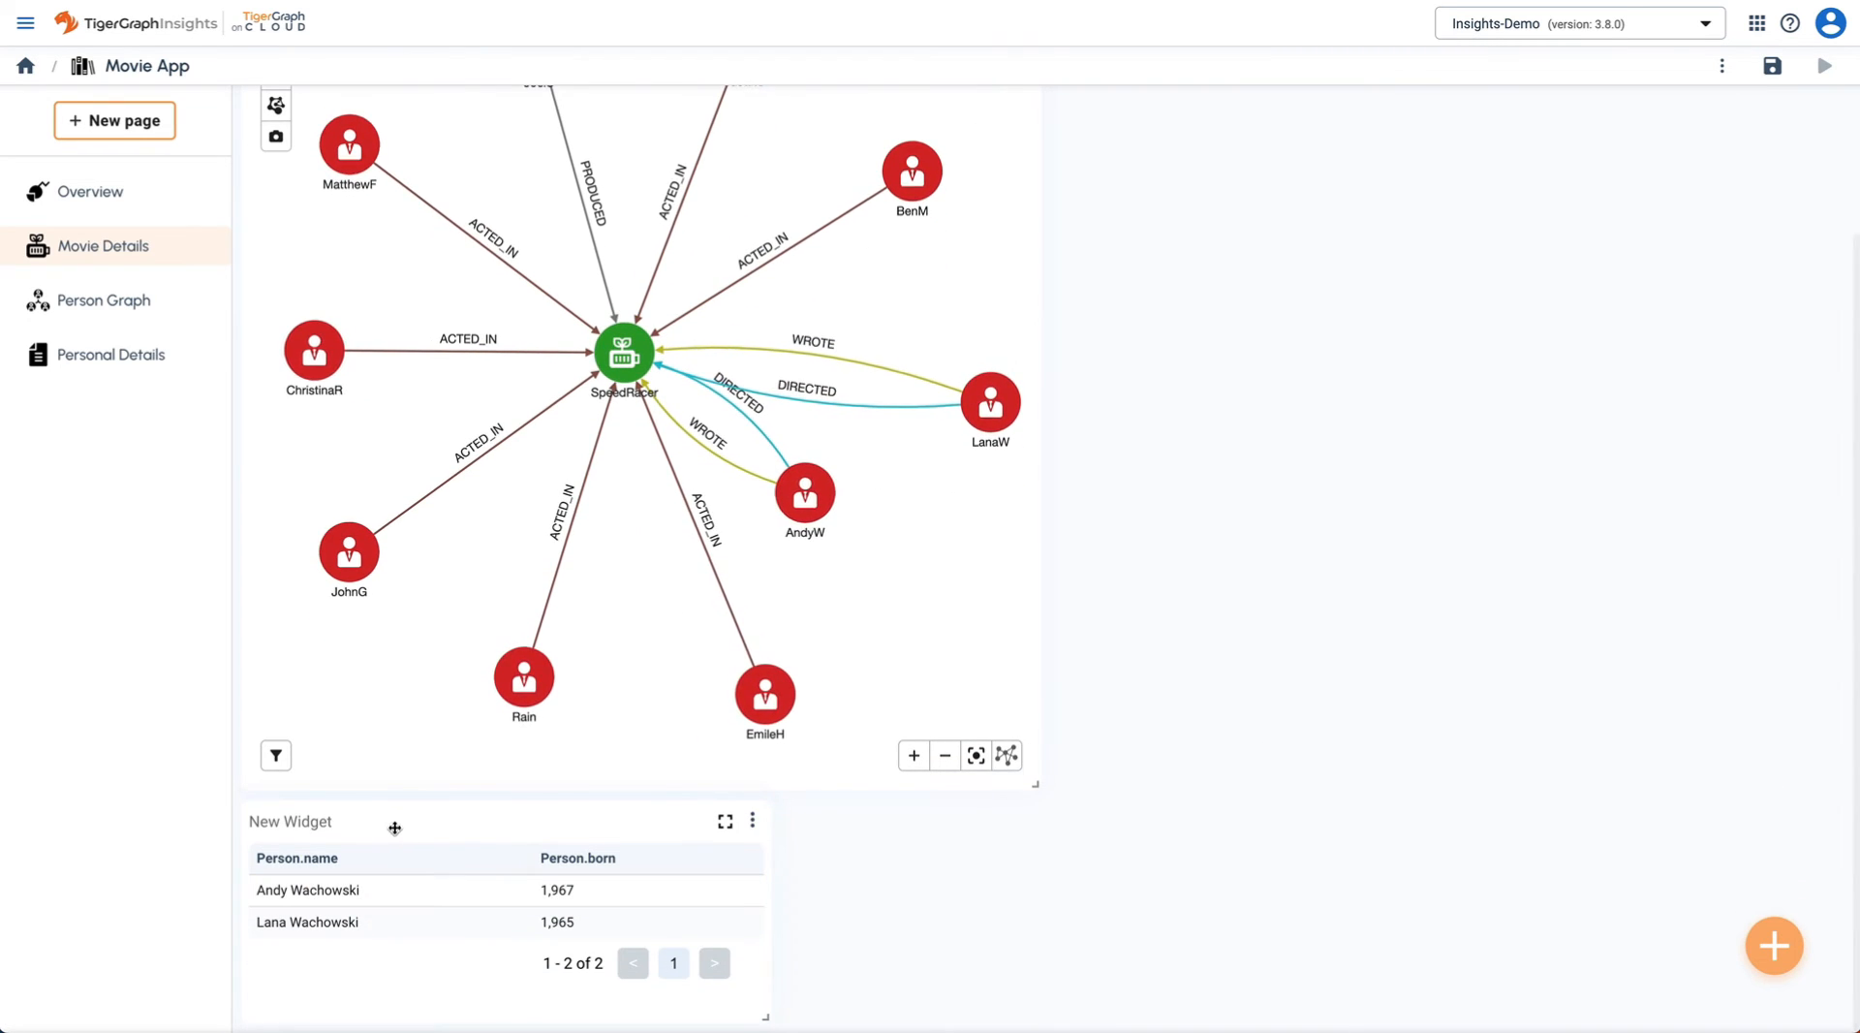
pyautogui.moveTo(394, 826); pyautogui.dragTo(1196, 344)
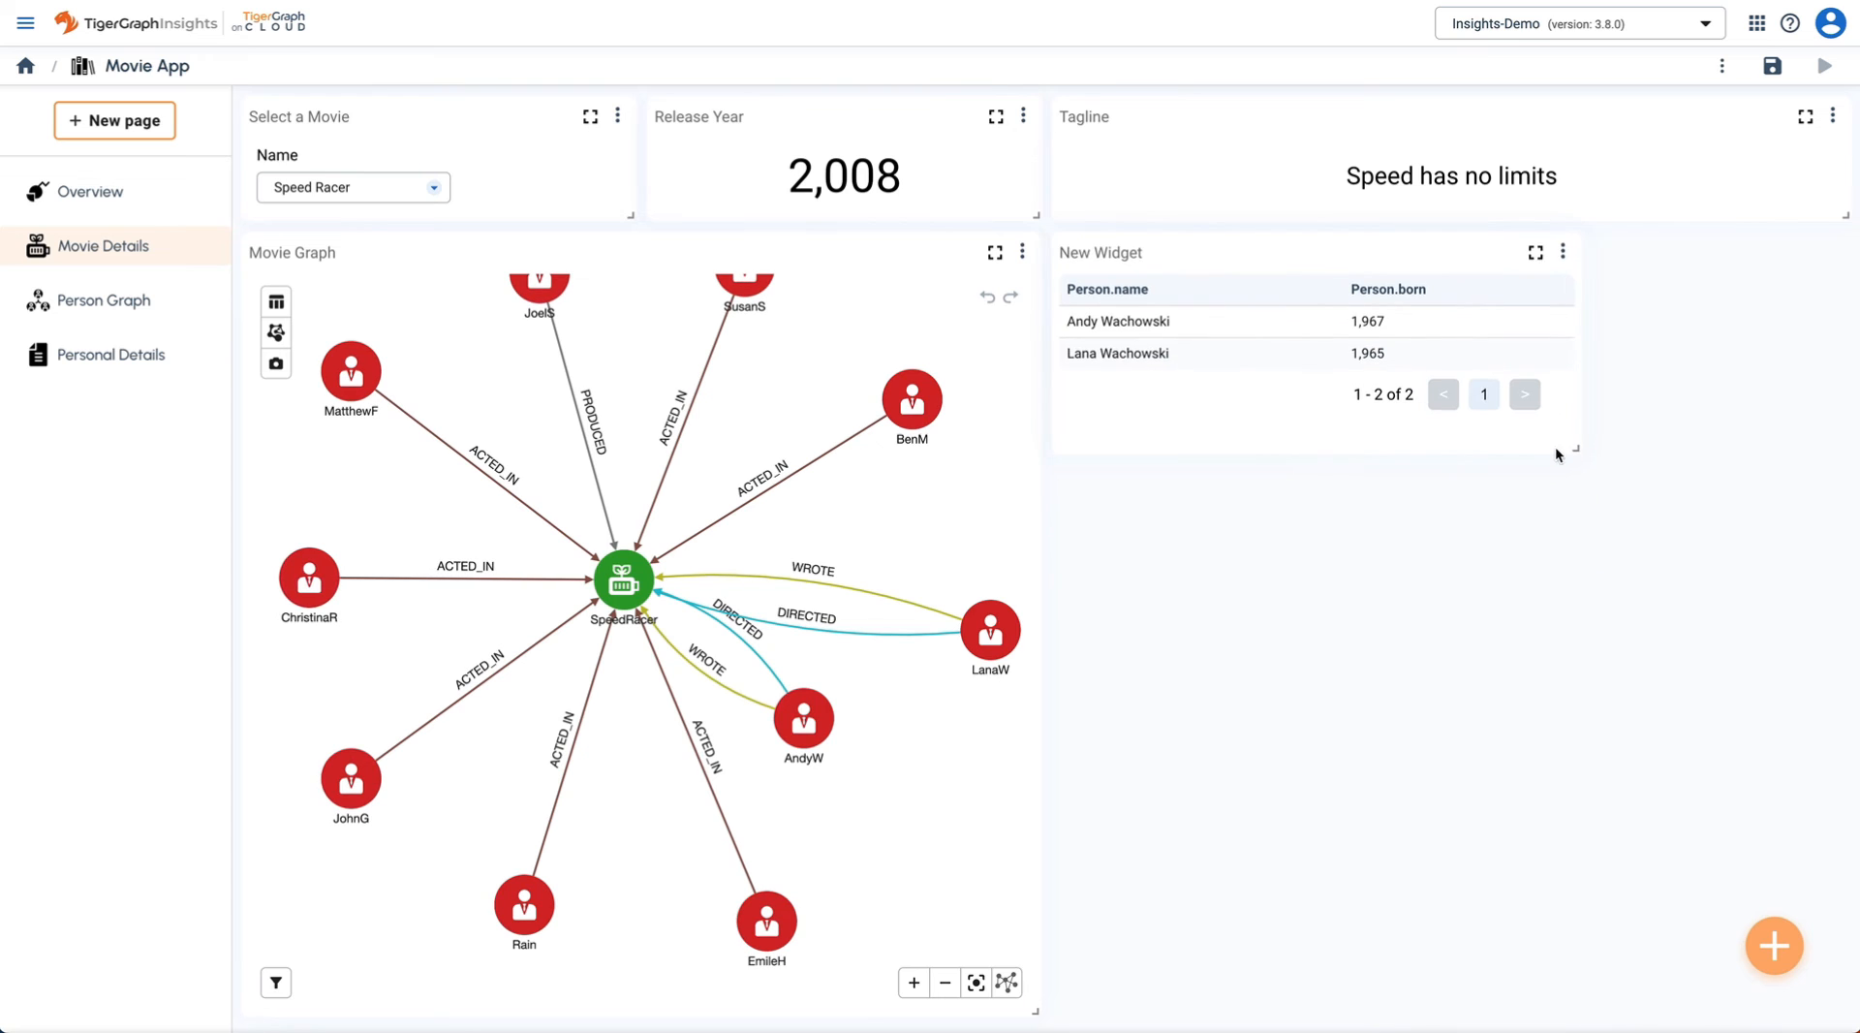
pyautogui.moveTo(1548, 448); pyautogui.dragTo(1463, 578)
# - Rename the table widget to Directors and apply
pyautogui.click(1452, 251)
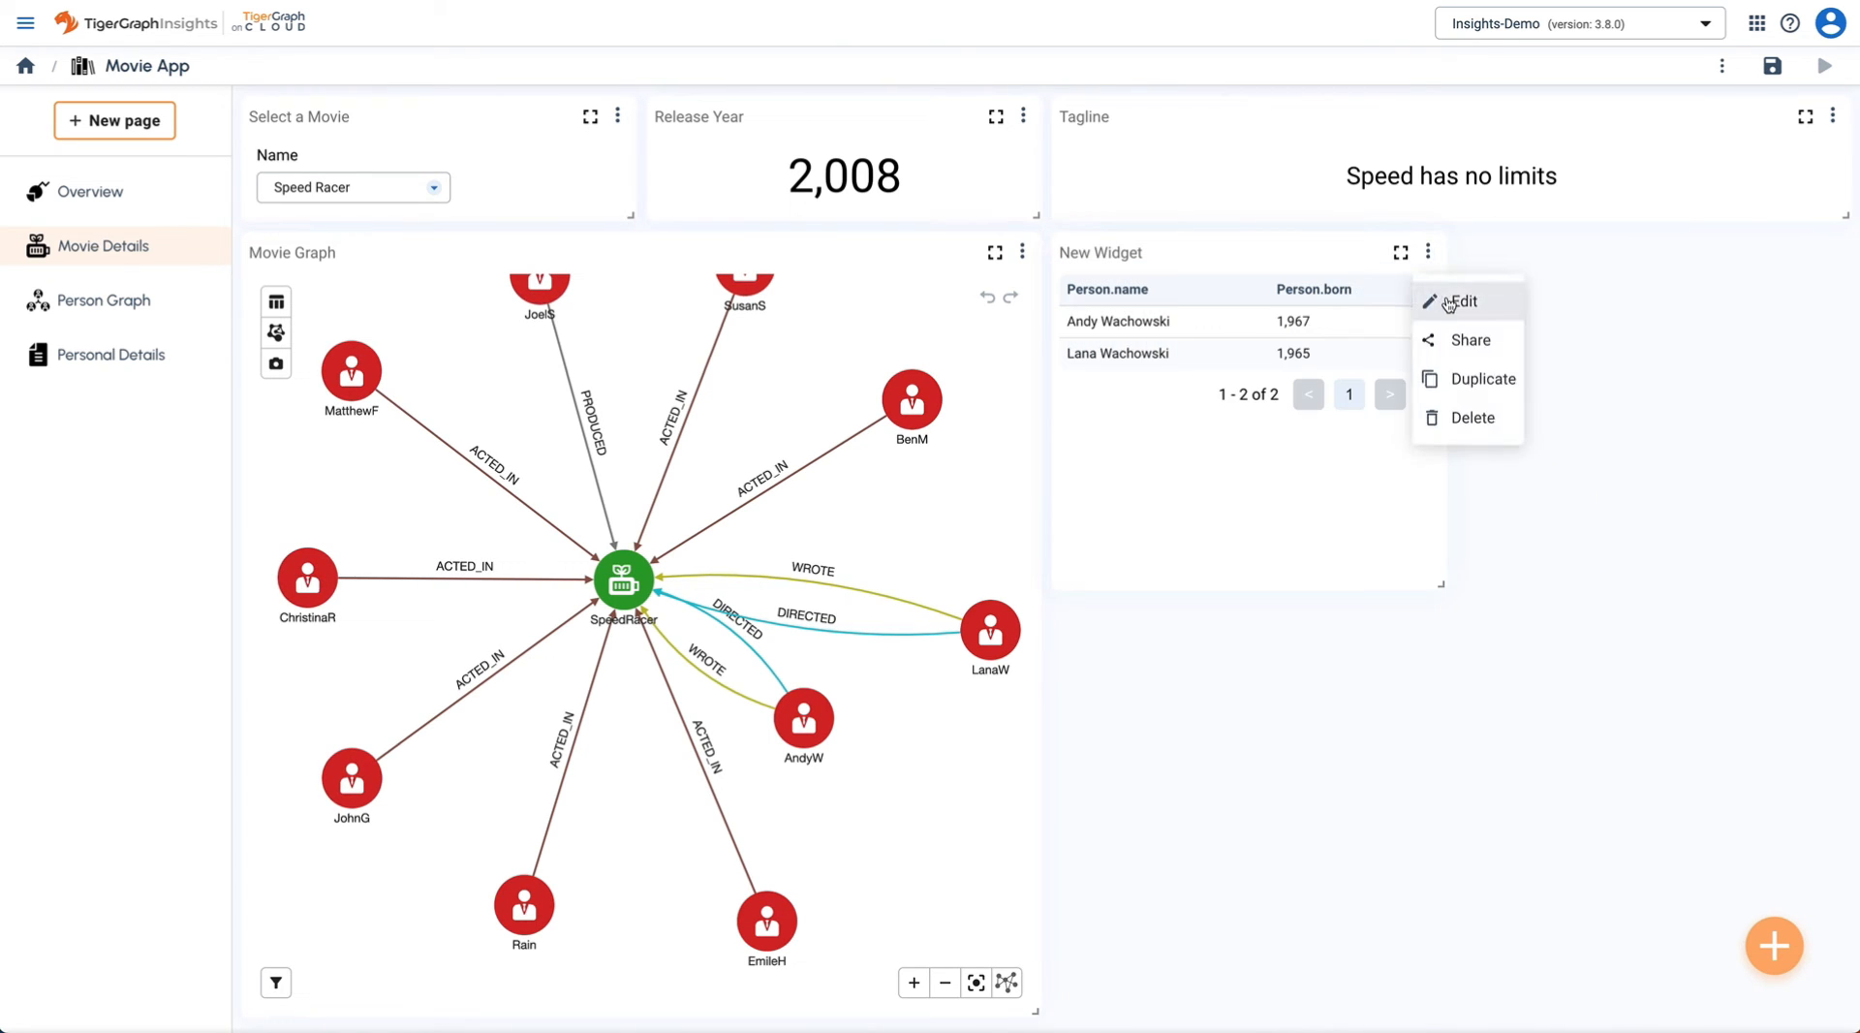
pyautogui.click(1444, 299)
pyautogui.click(1666, 285)
pyautogui.write('D')
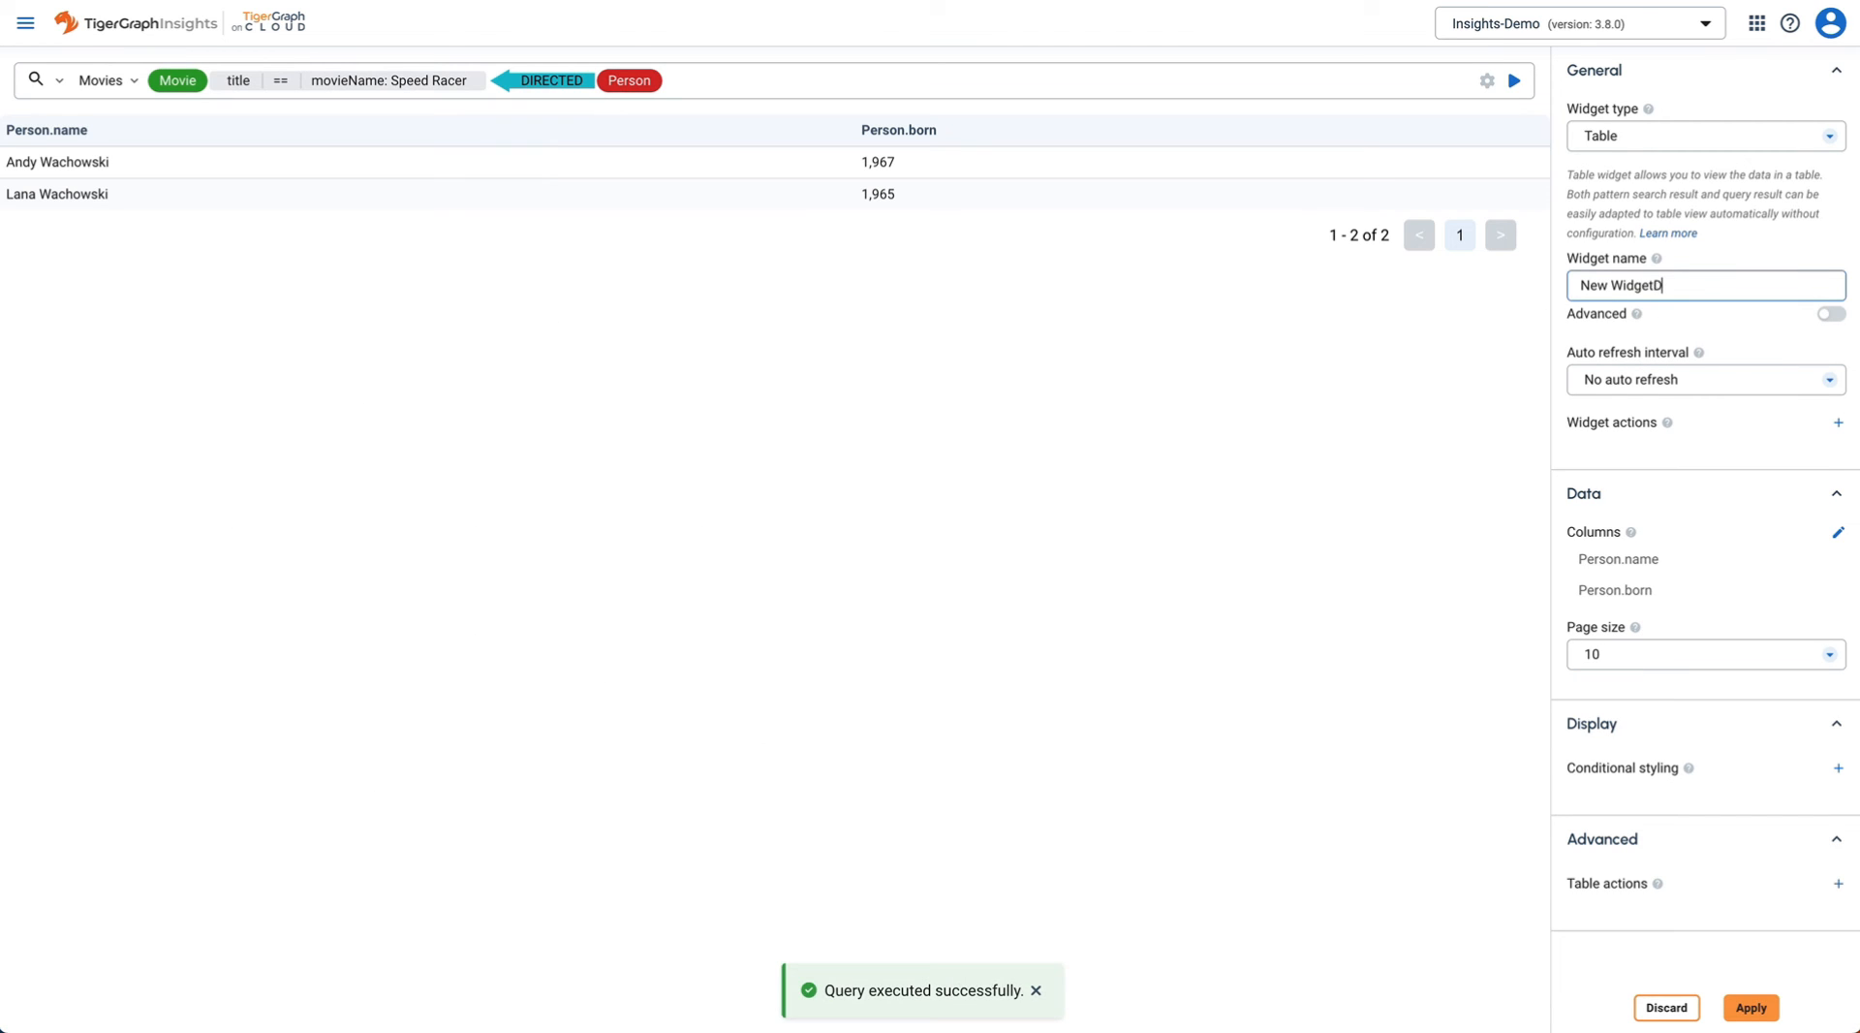
pyautogui.hotkey('ctrl', 'a')
pyautogui.write('Direc')
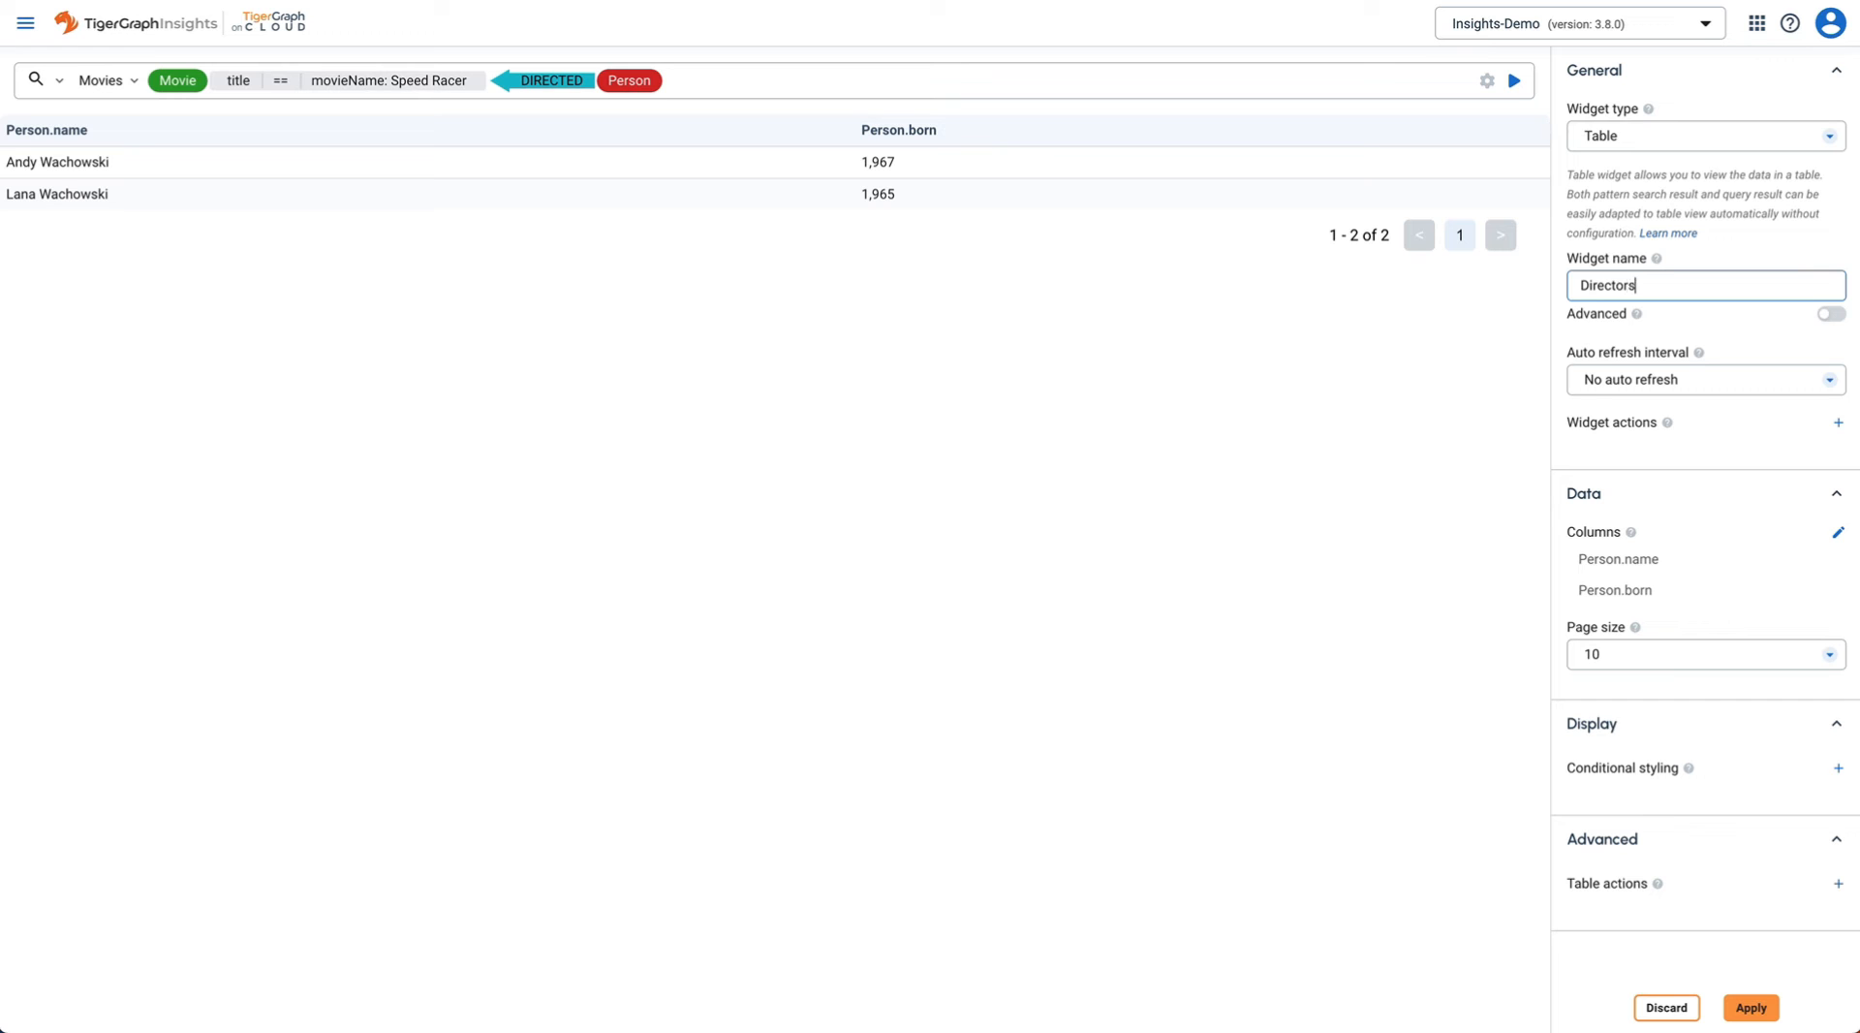
pyautogui.hotkey('ctrl', 'a')
pyautogui.click(1769, 1009)
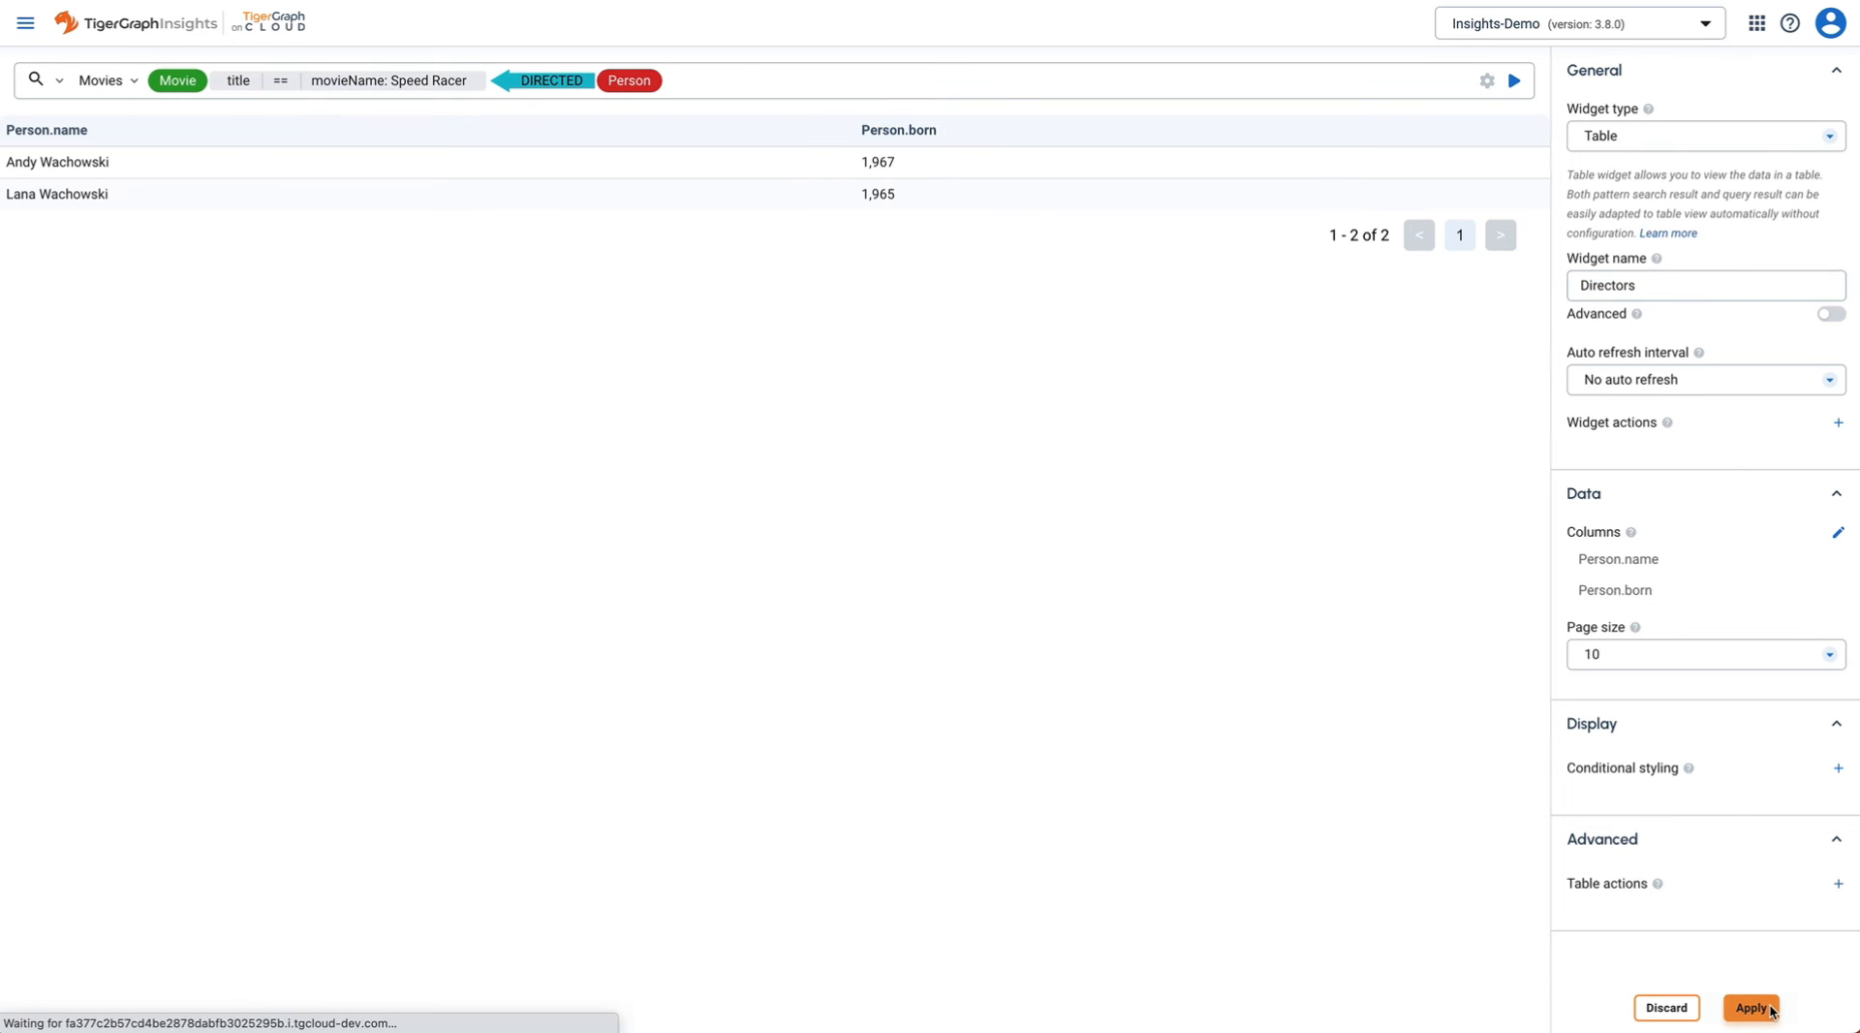
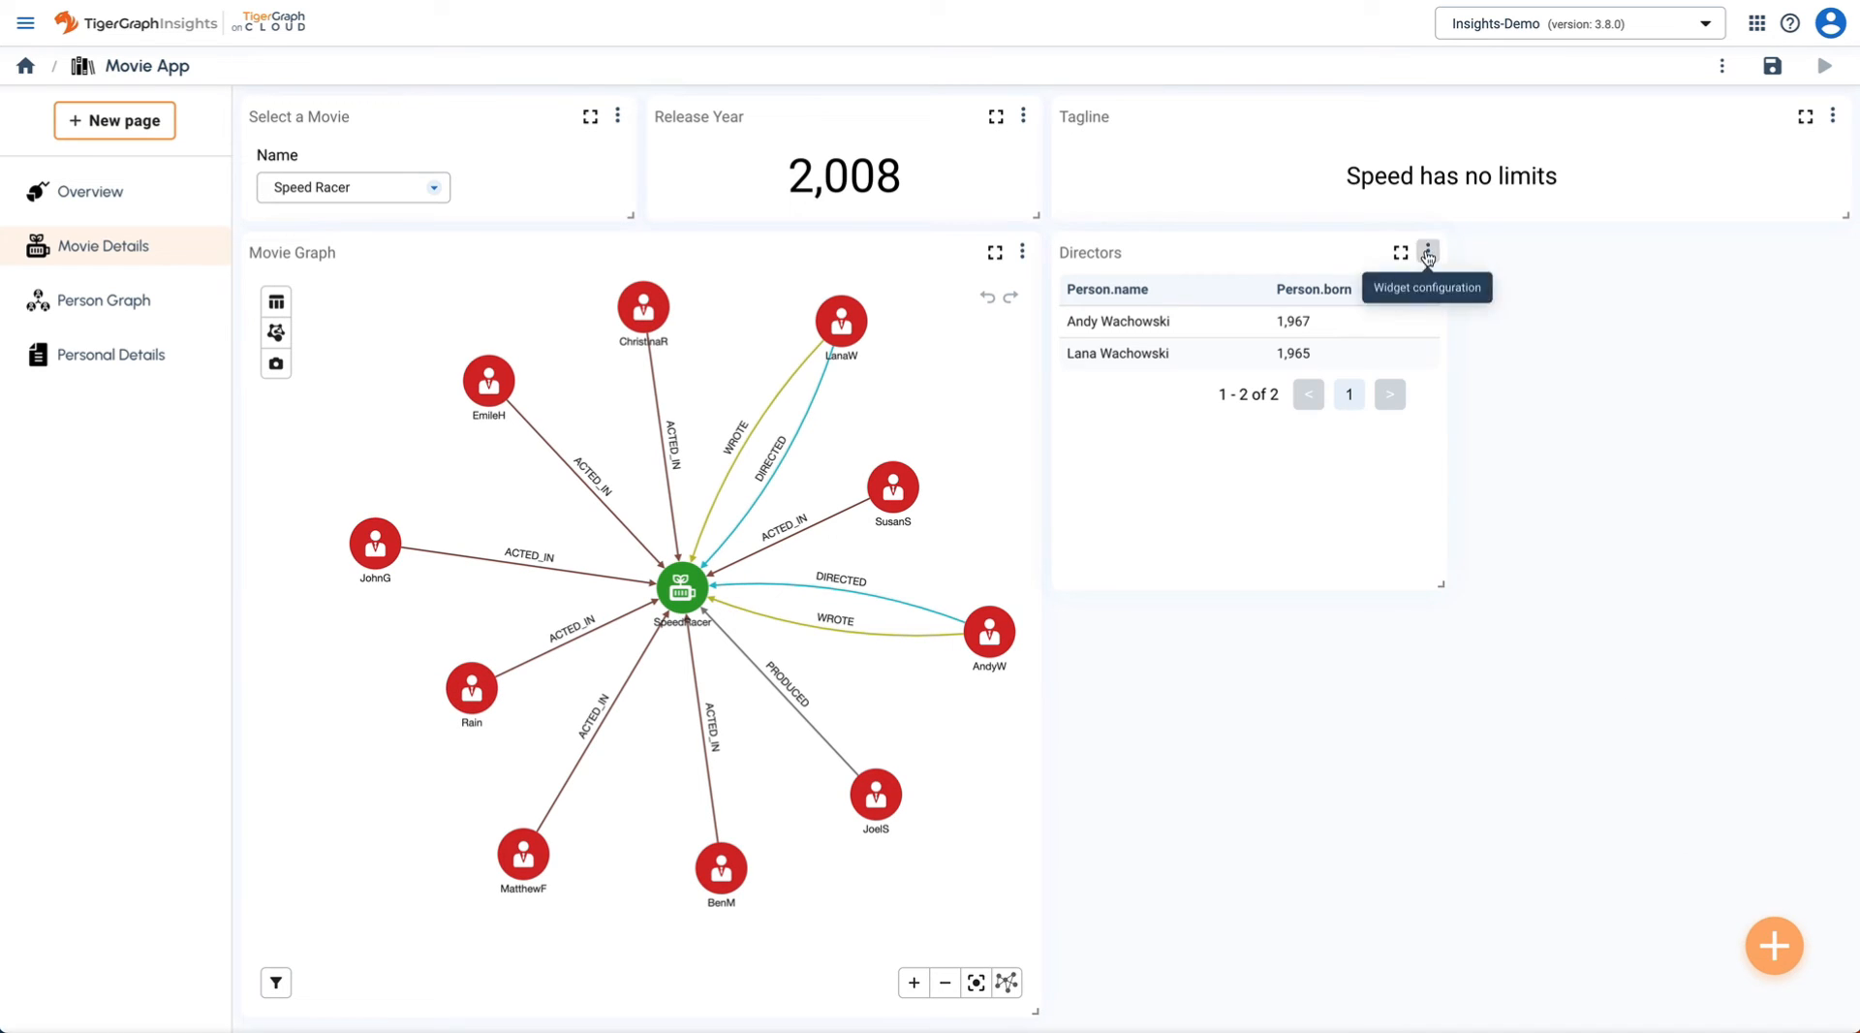
# - Duplicate the Directors table, make the copy taller, and rename it Actors/Actresses
pyautogui.click(1425, 255)
pyautogui.click(1501, 387)
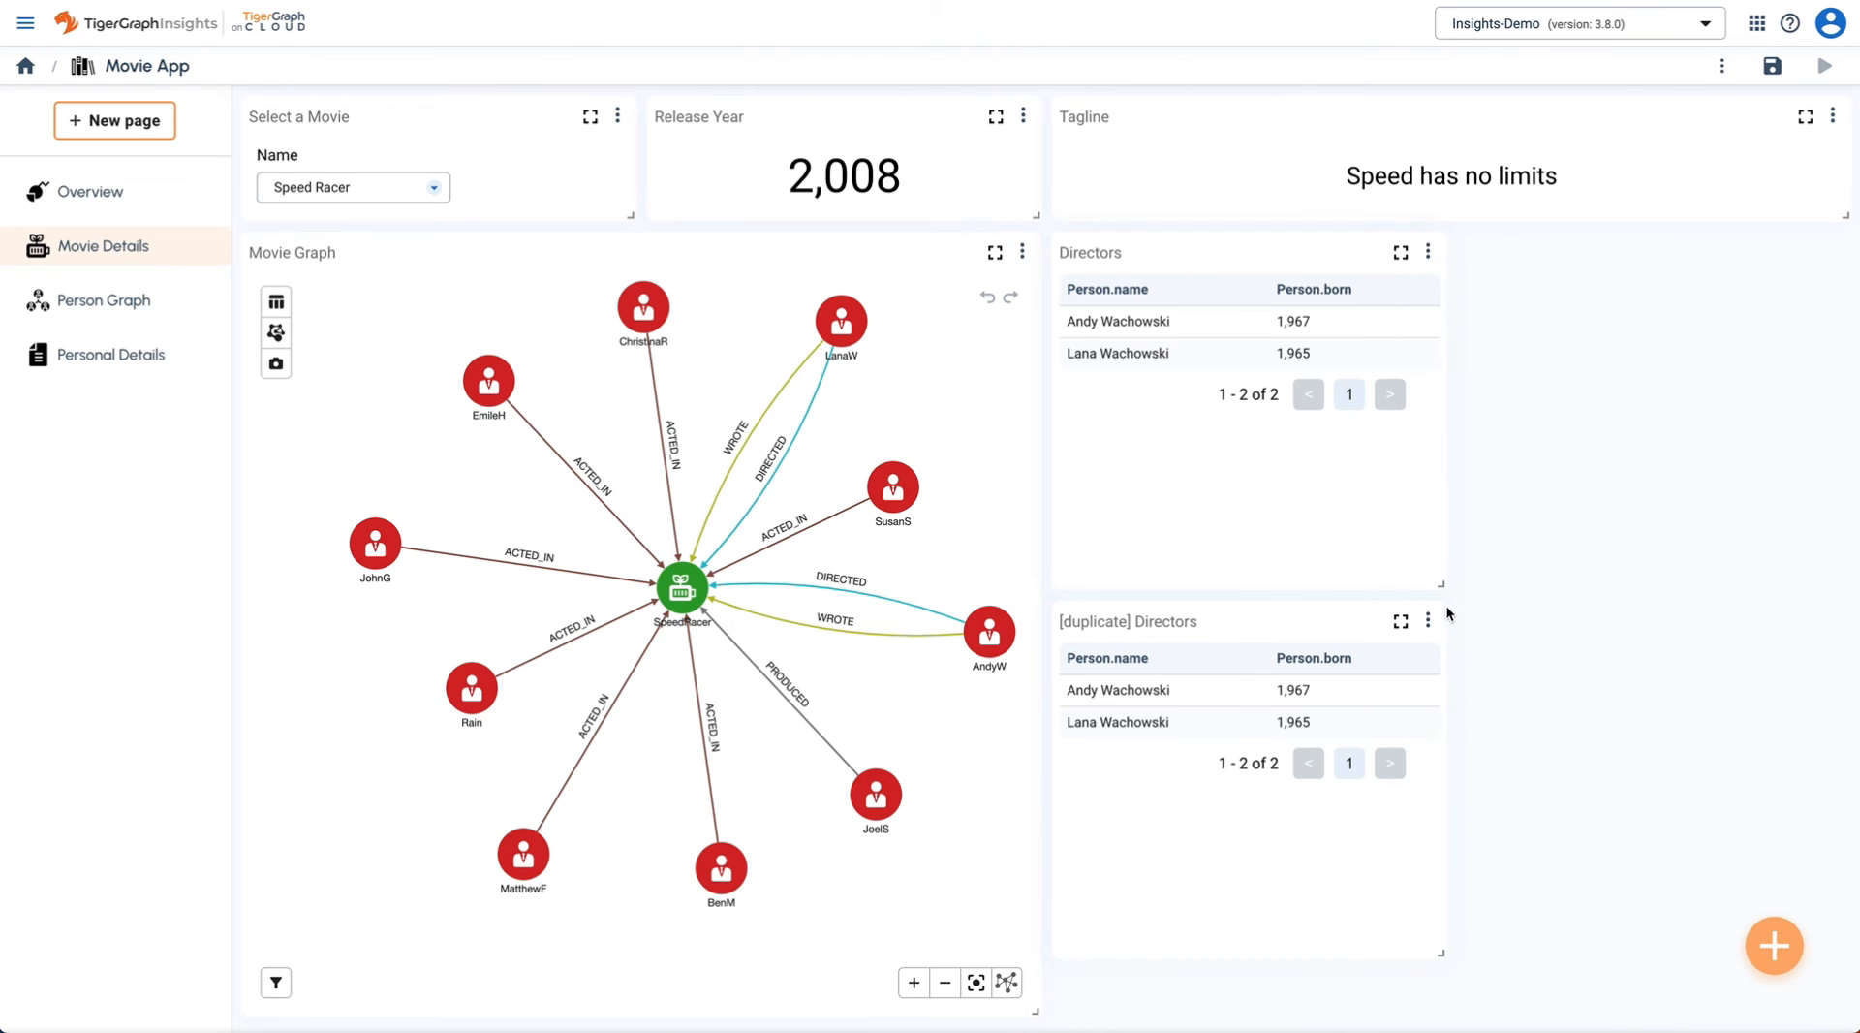
pyautogui.moveTo(1441, 956); pyautogui.dragTo(1443, 1017)
pyautogui.click(1428, 620)
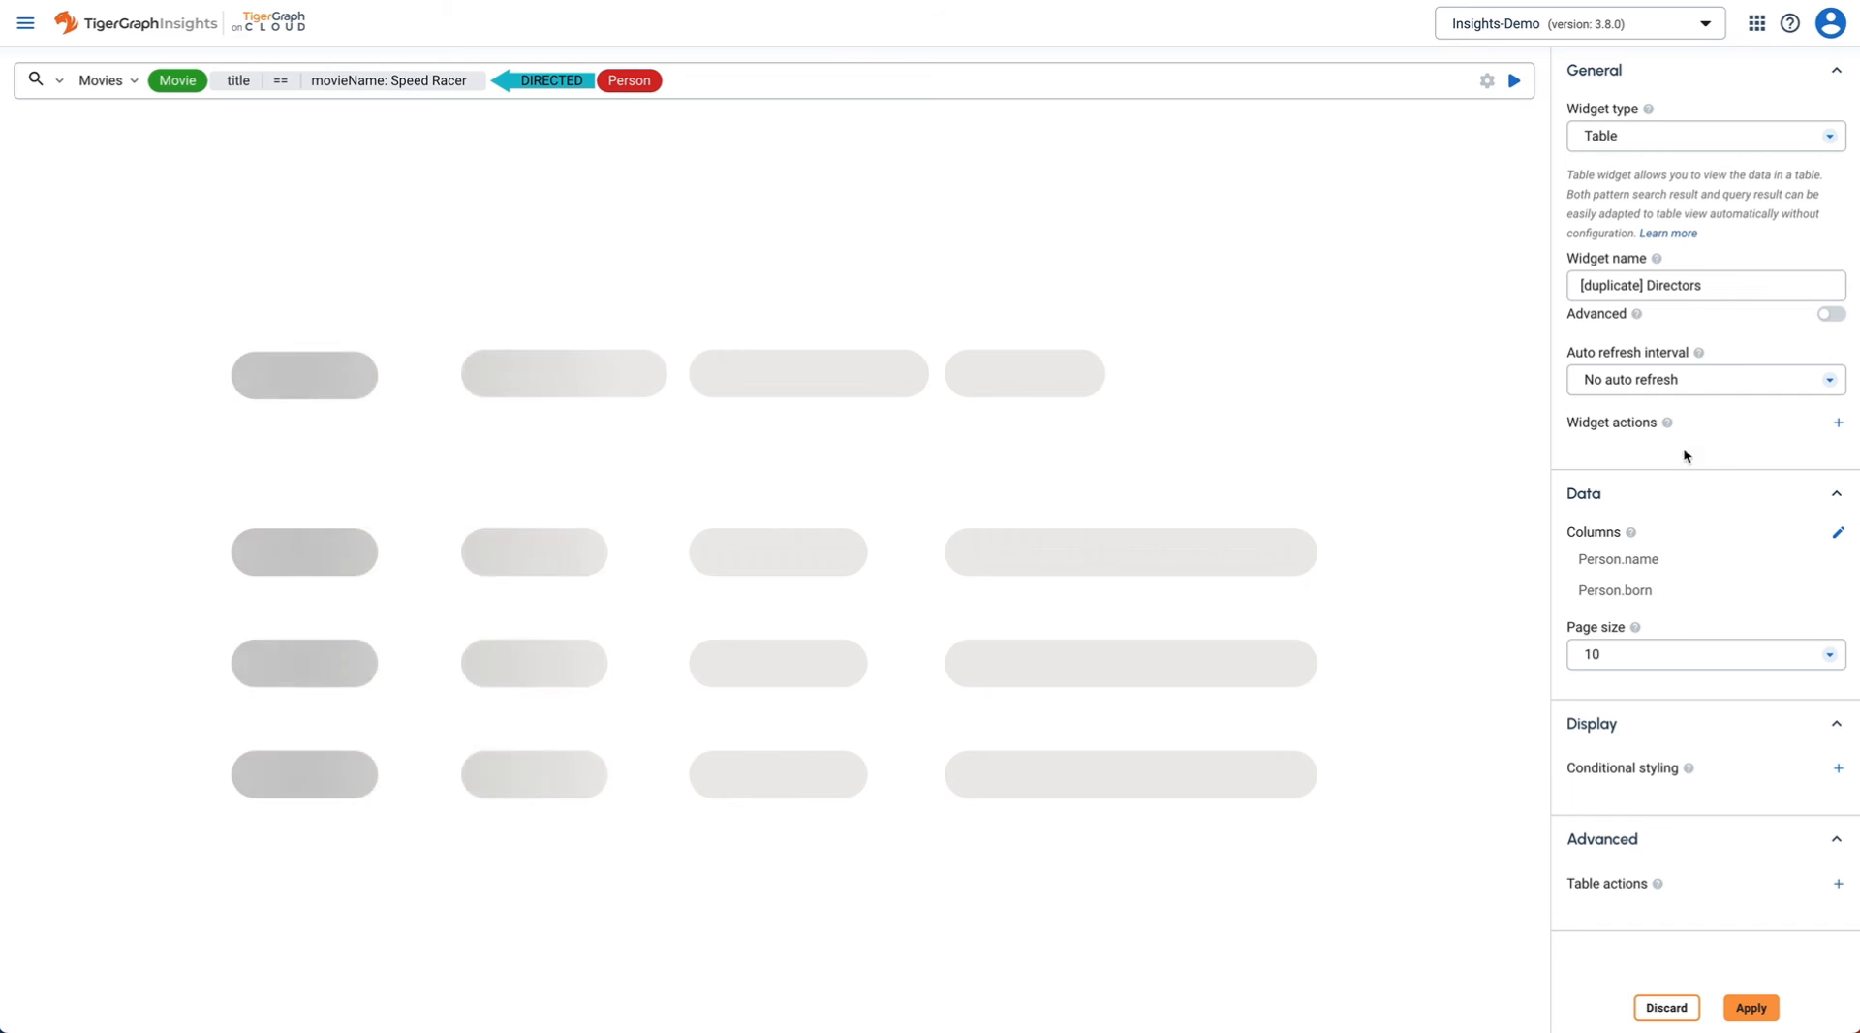
pyautogui.tripleClick(1689, 287)
pyautogui.write('Actors/Actresses')
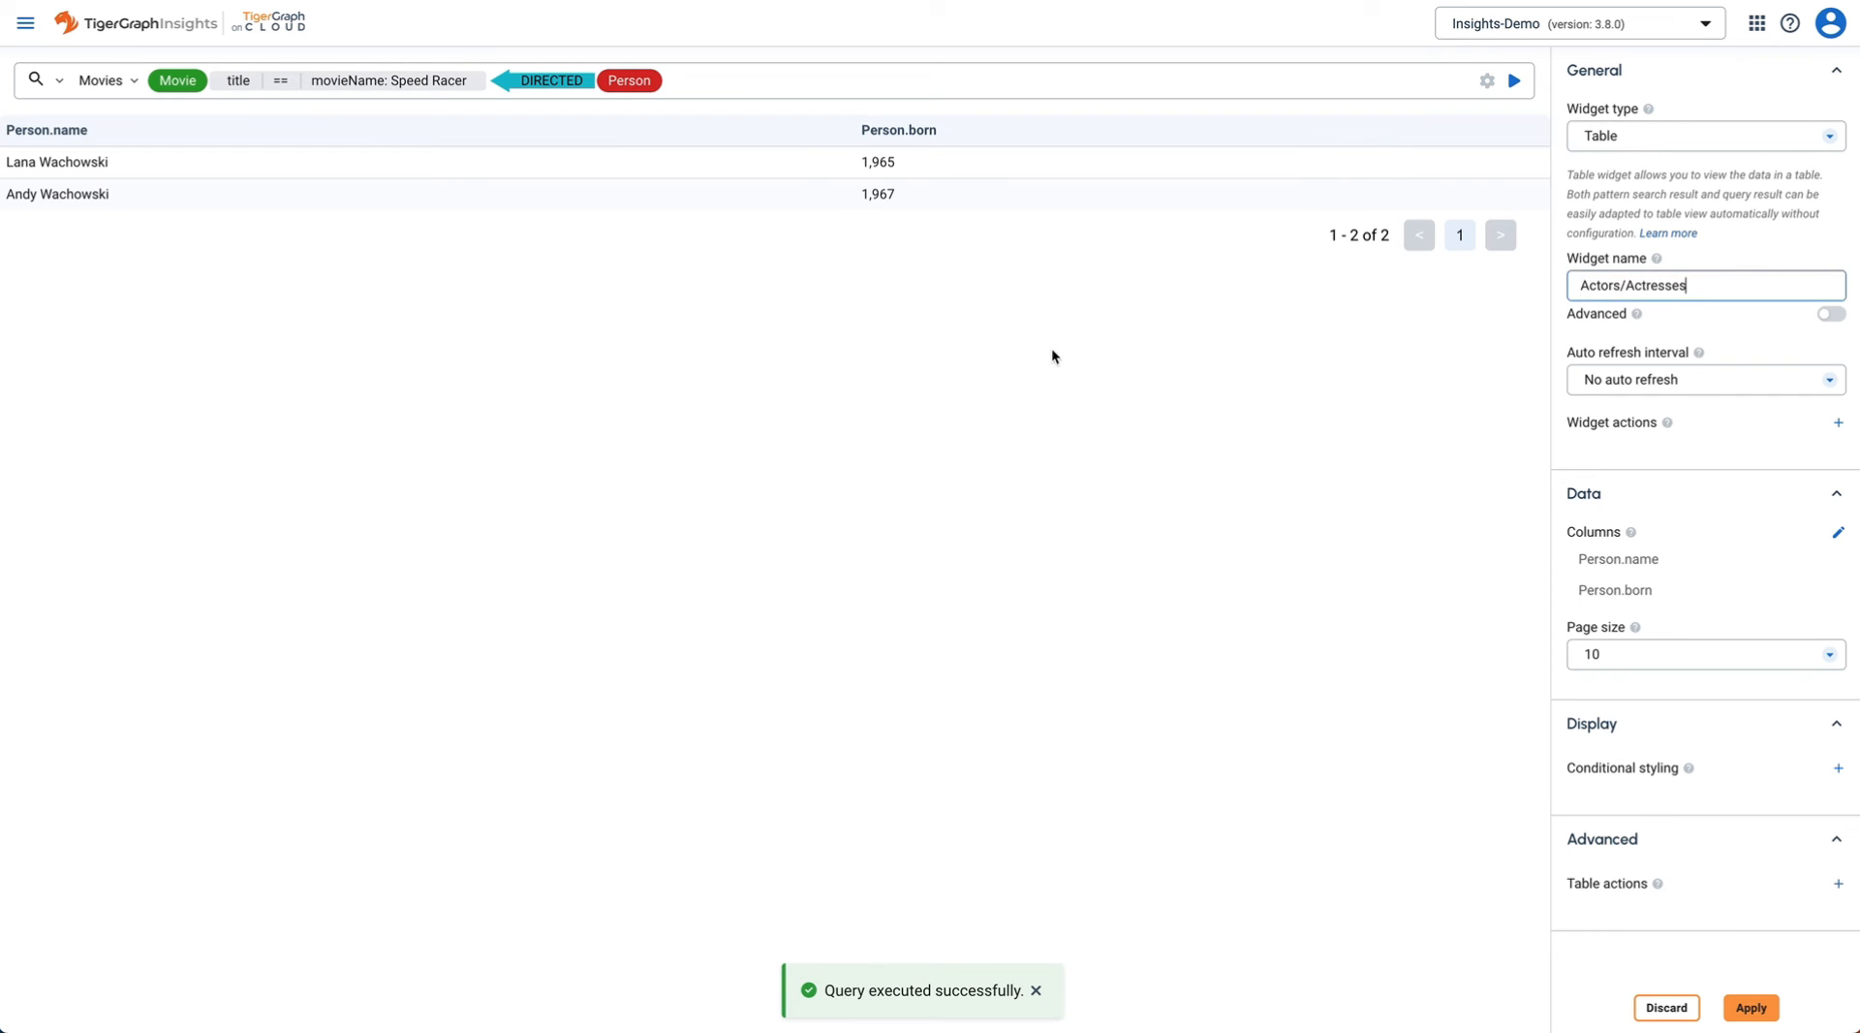
pyautogui.click(1031, 358)
# - Change the query pattern to follow ACTED_IN to Person and run it for Speed Racer
pyautogui.click(722, 78)
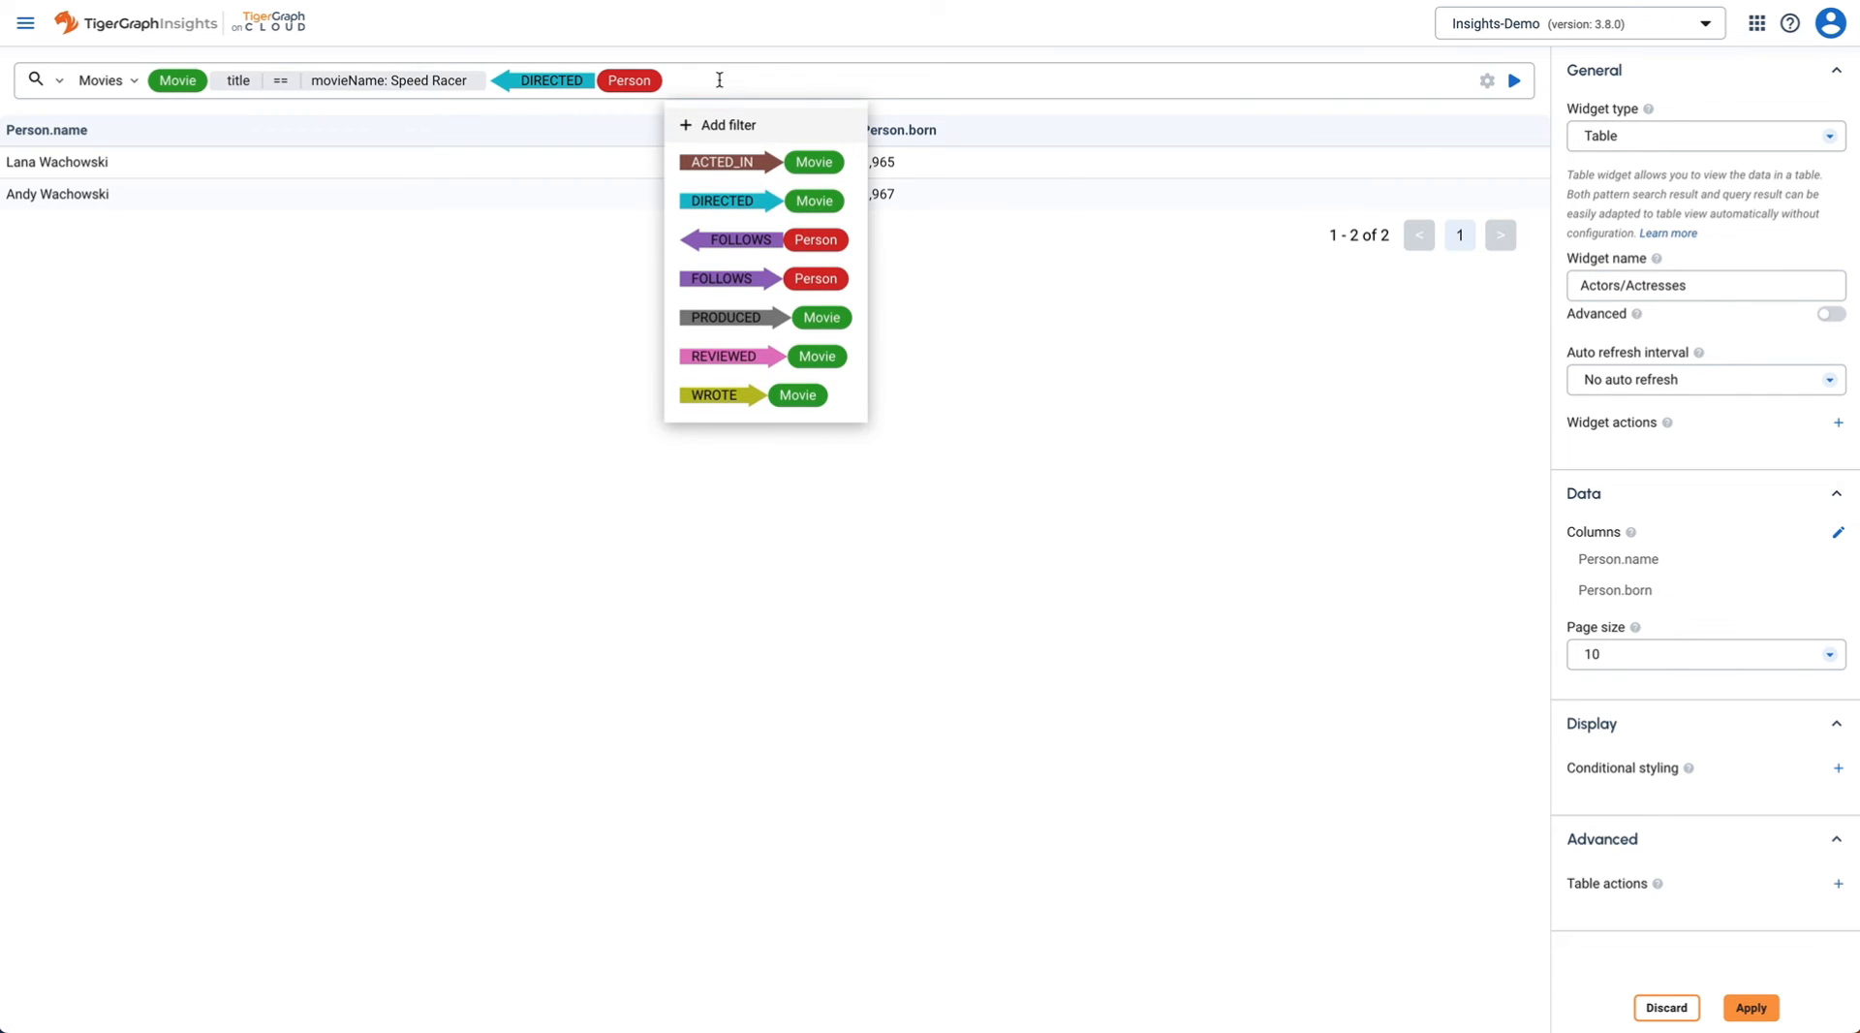
pyautogui.press('BackSpace')
pyautogui.press('BackSpace')
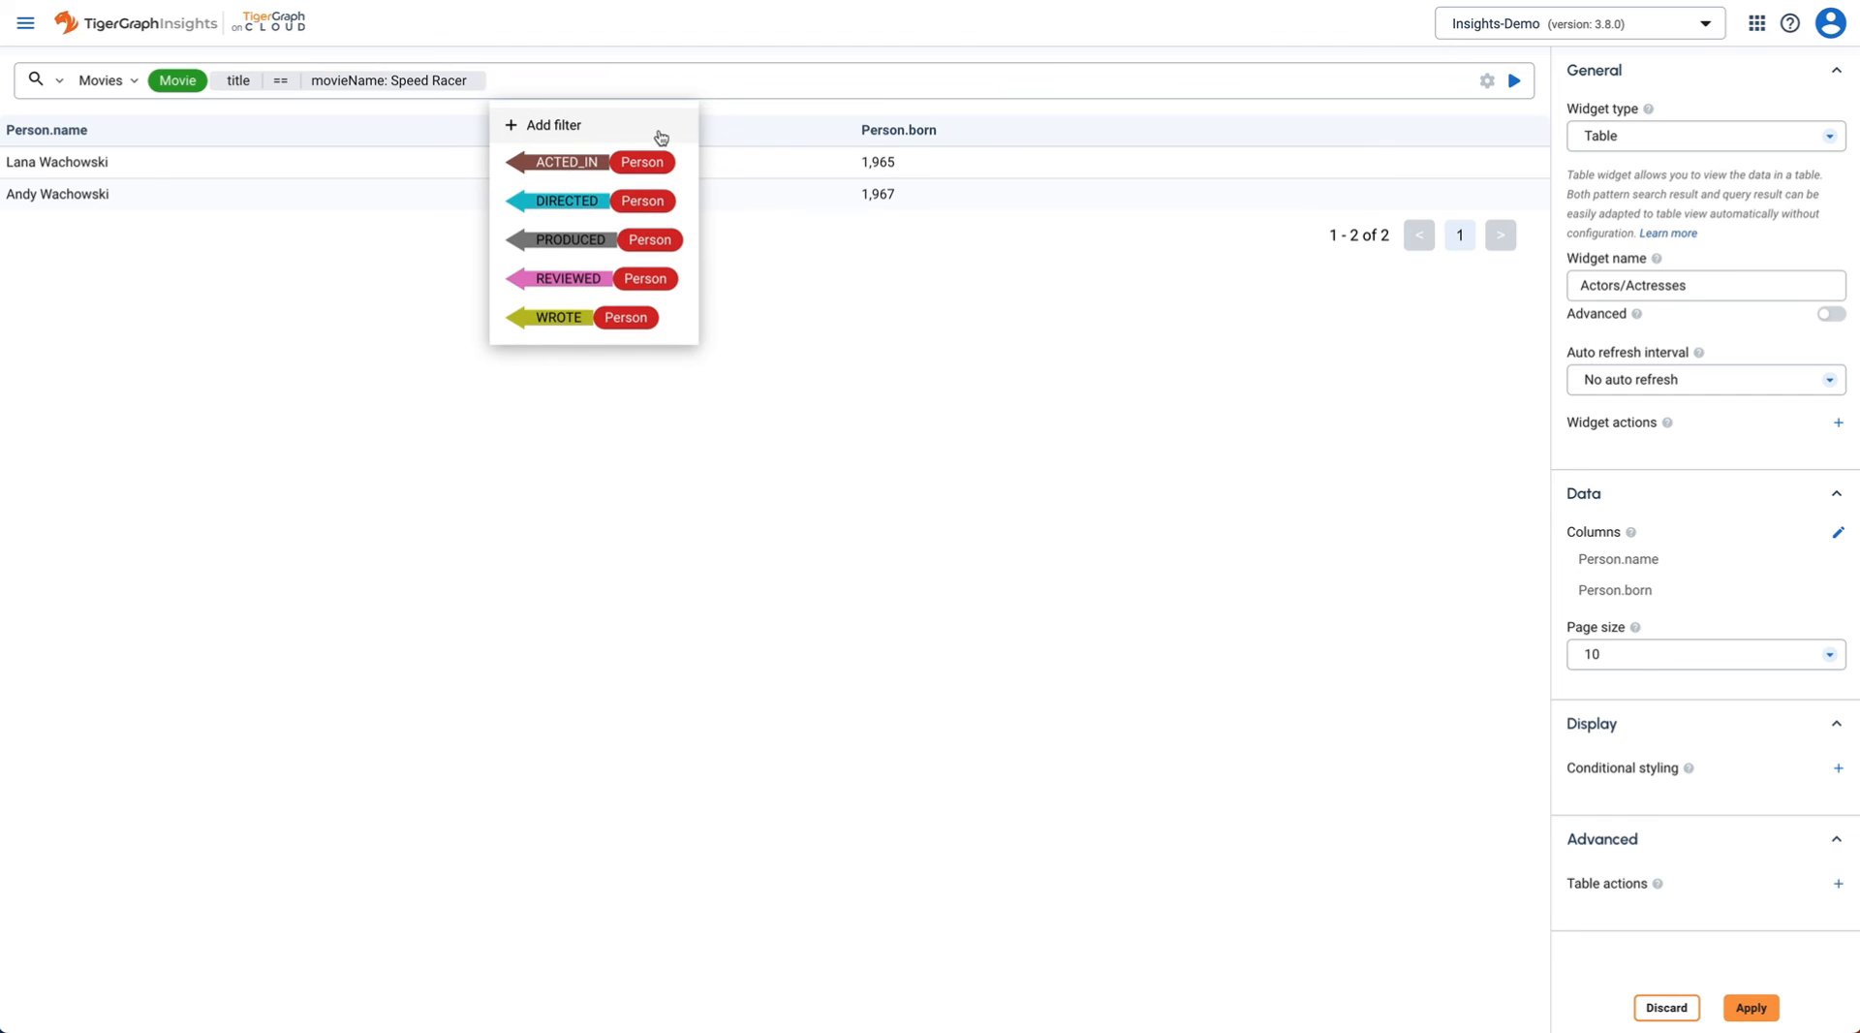
pyautogui.click(678, 170)
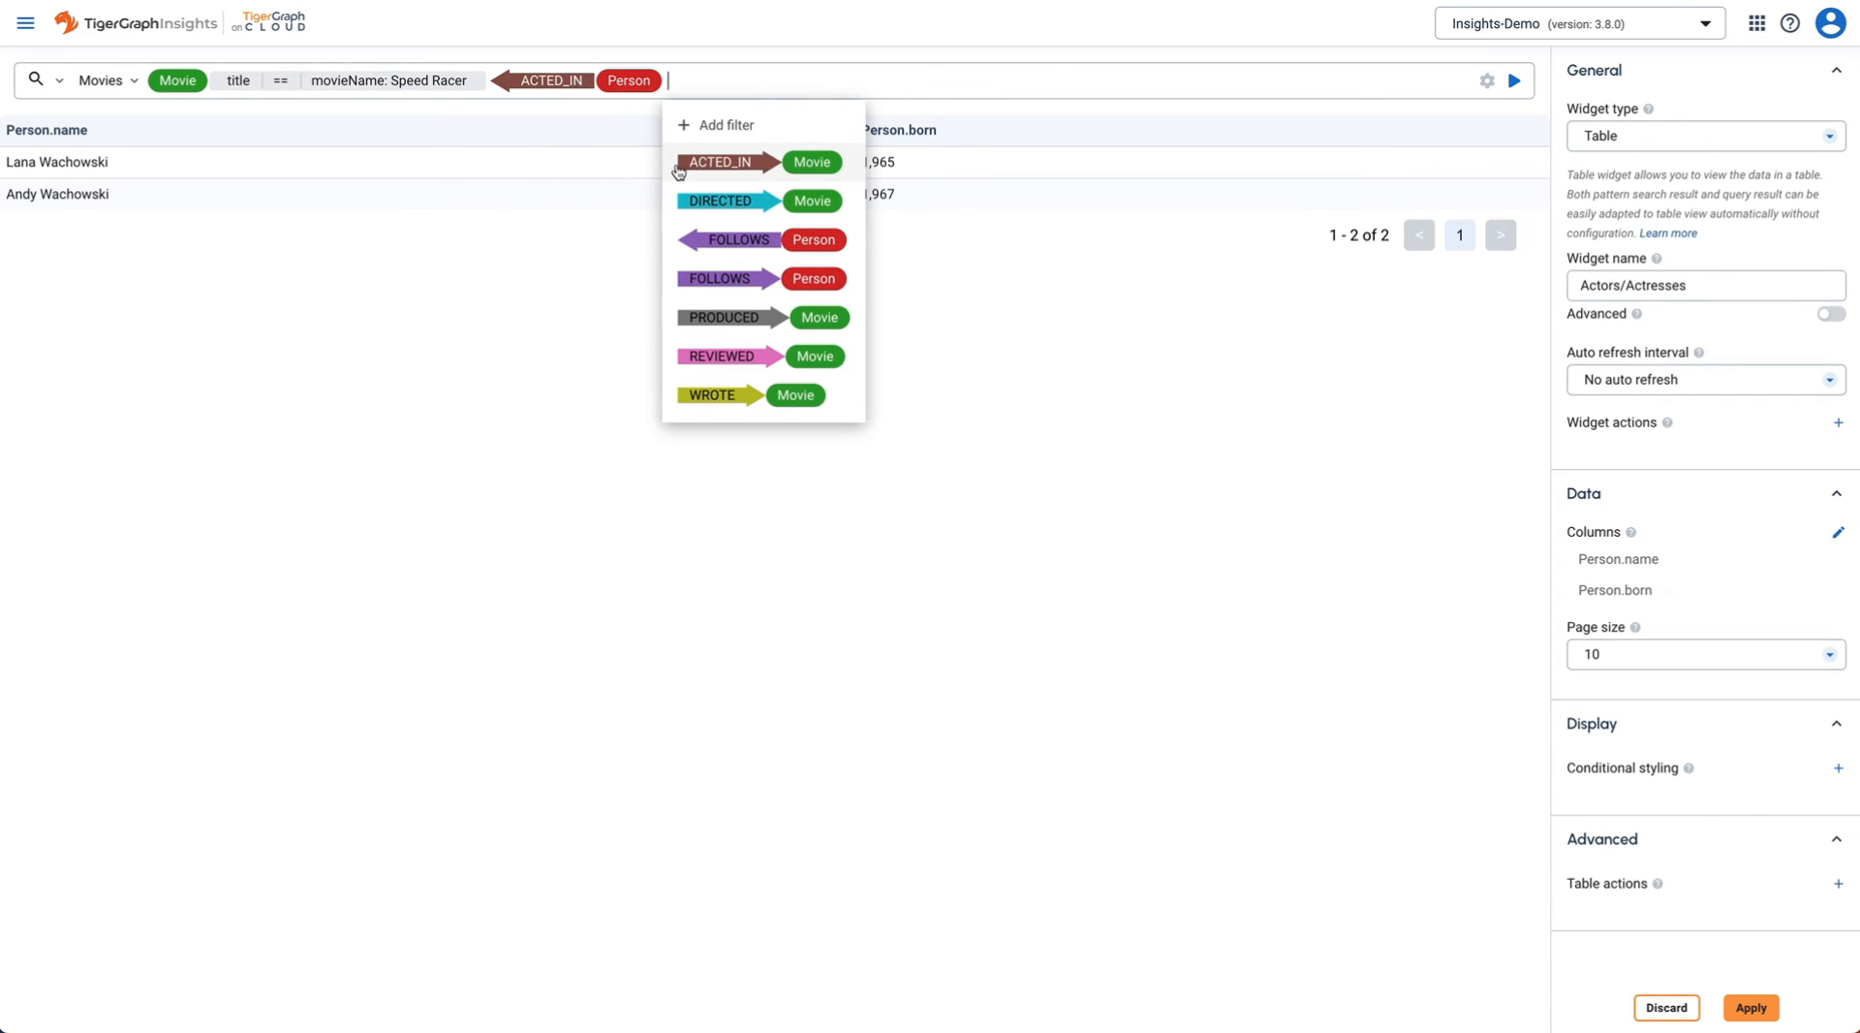
pyautogui.click(1516, 83)
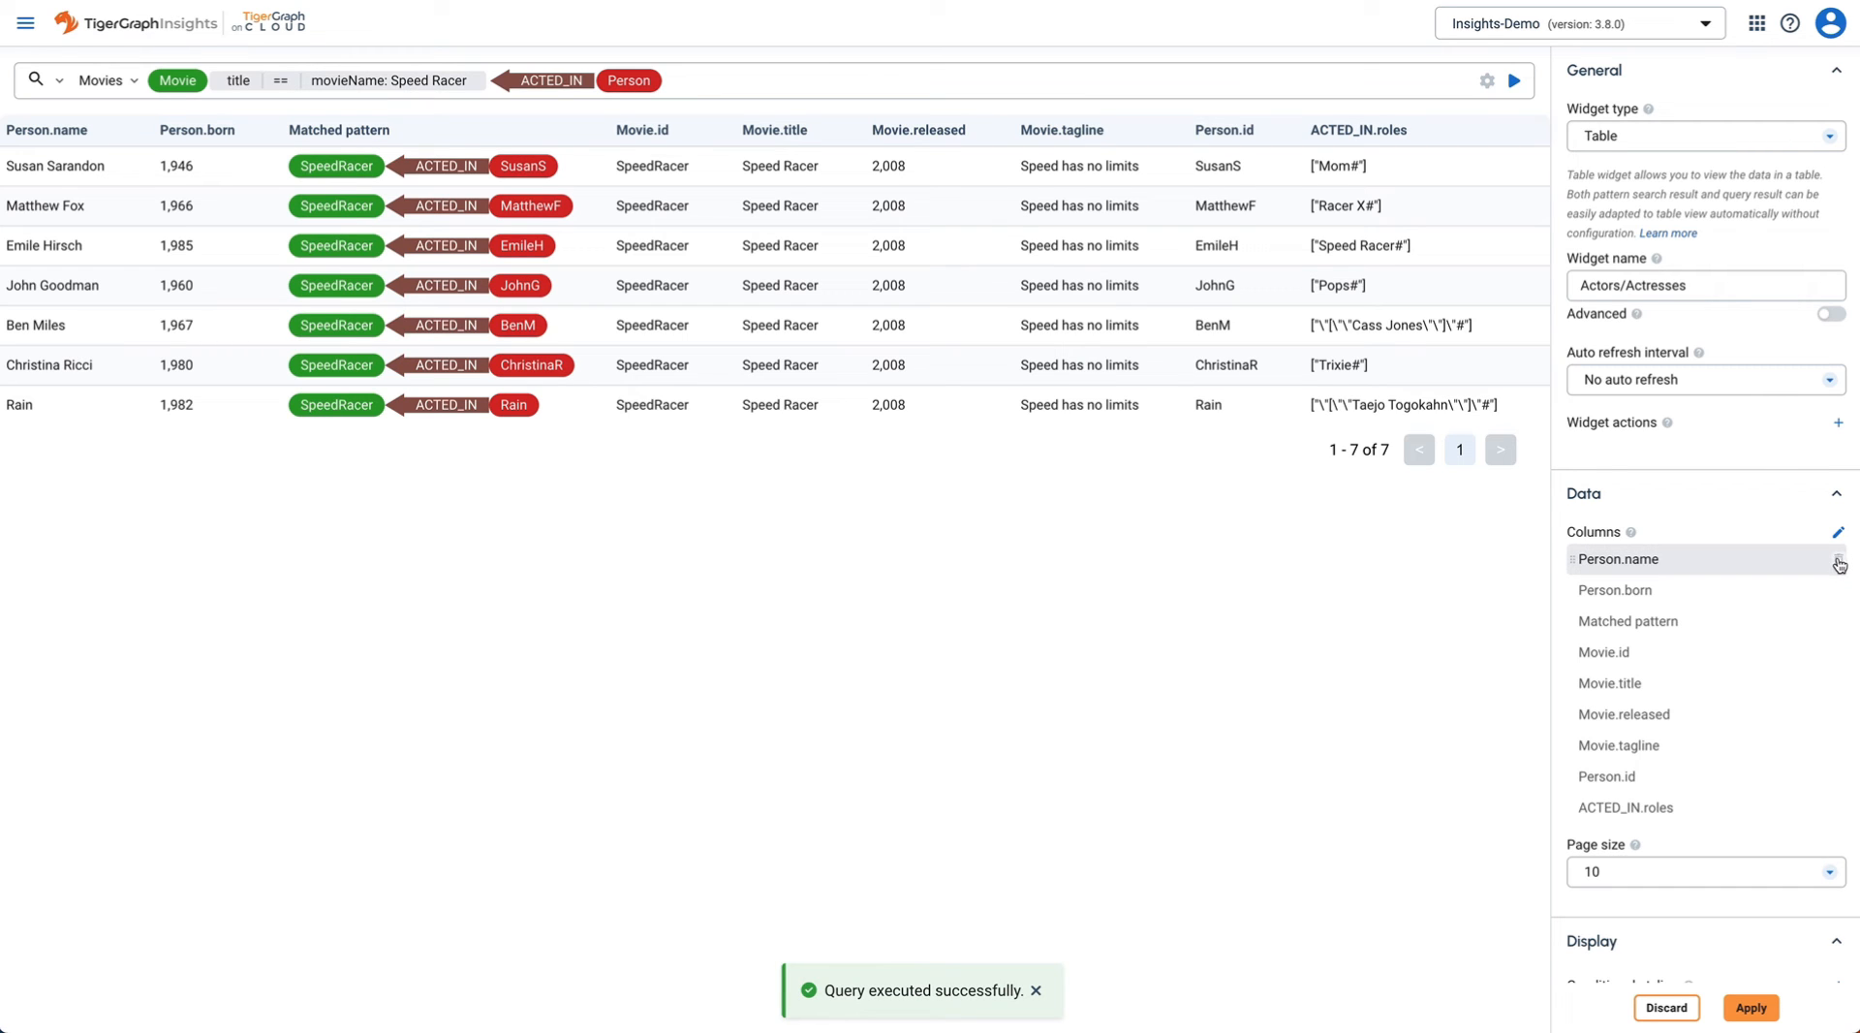
# - Delete every column except Person.name and Person.born, including ACTED_IN.roles, then apply the widget
pyautogui.click(1840, 625)
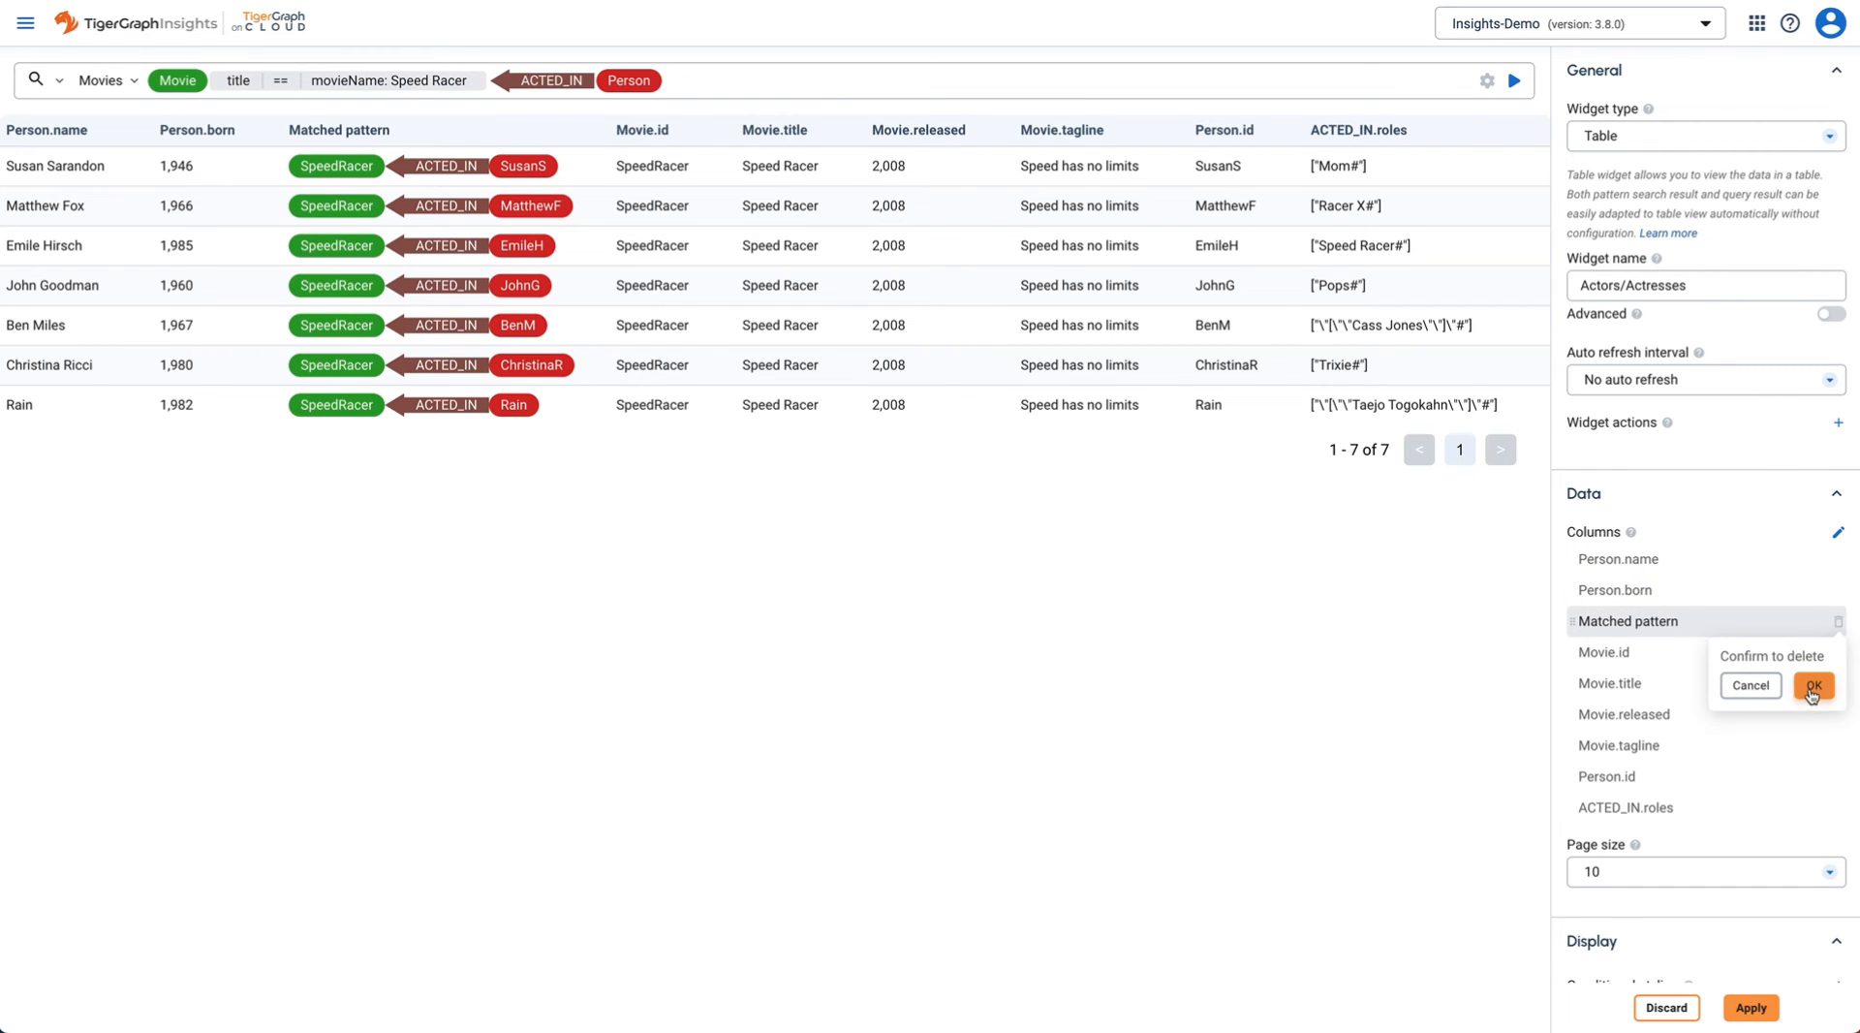
pyautogui.click(1814, 692)
pyautogui.click(1840, 628)
pyautogui.click(1814, 688)
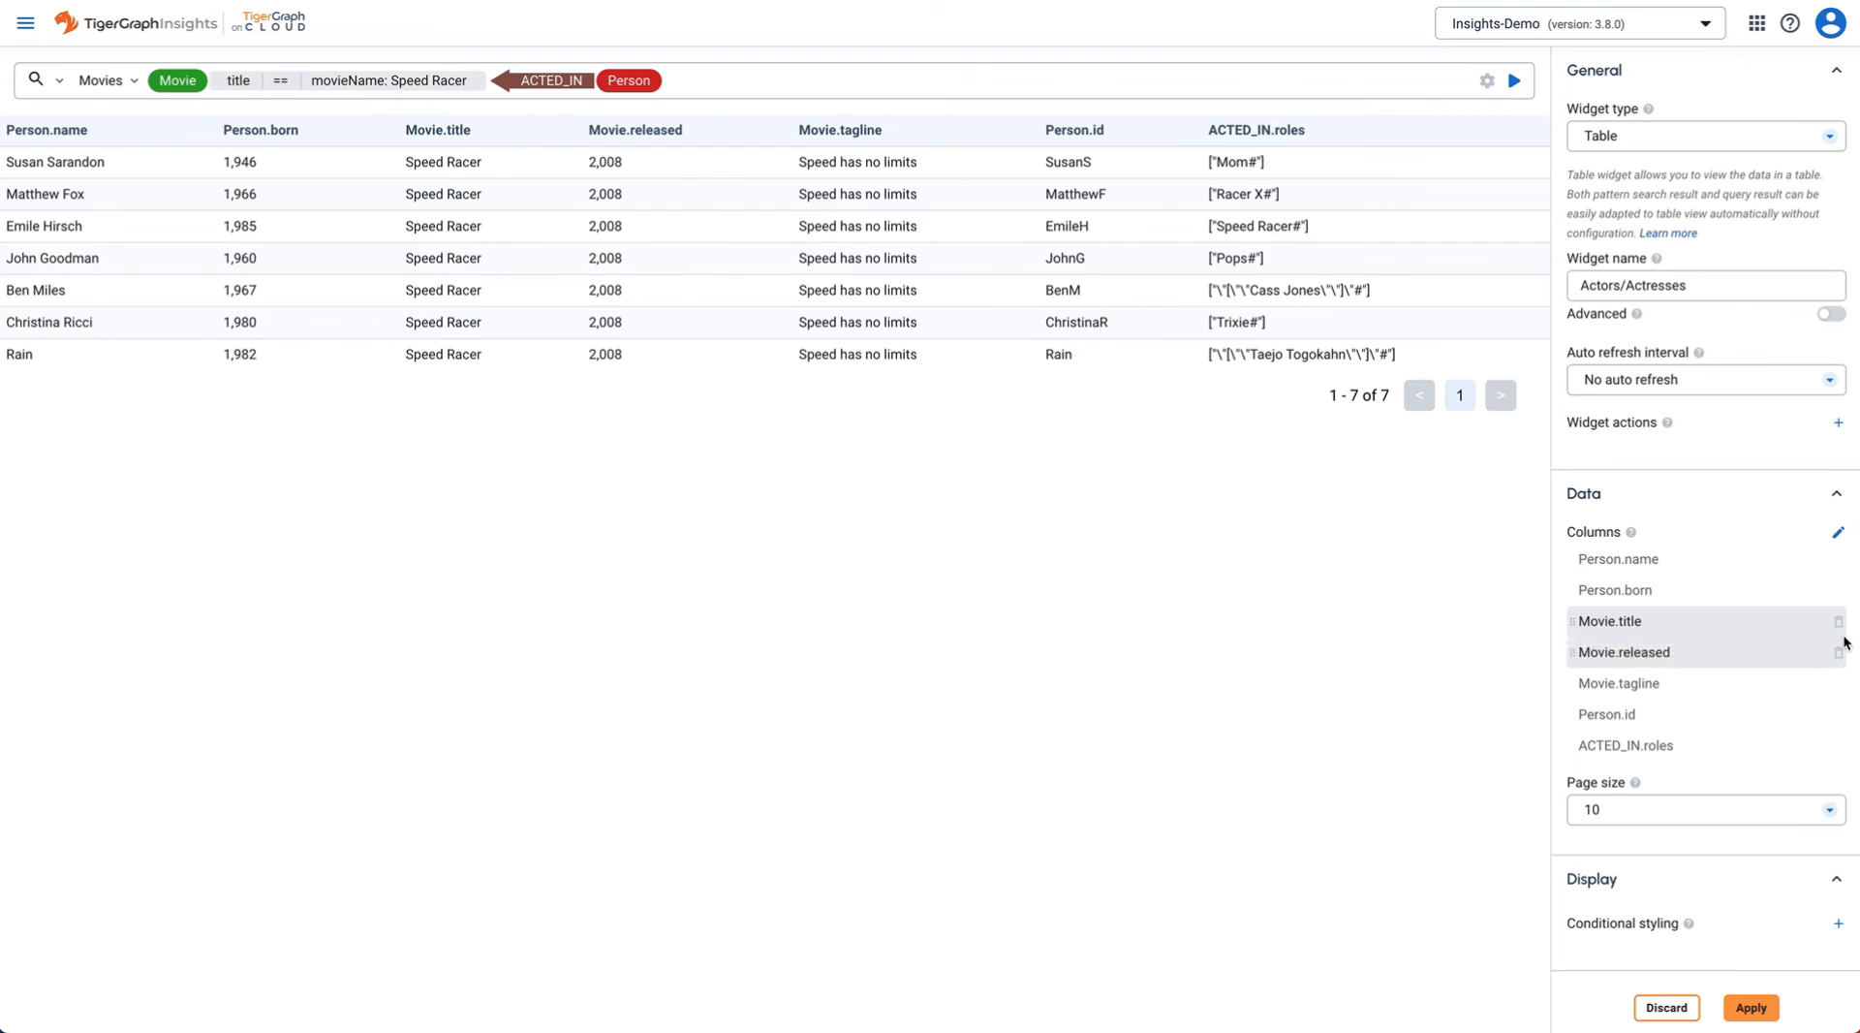
pyautogui.click(1840, 623)
pyautogui.click(1814, 686)
pyautogui.click(1839, 623)
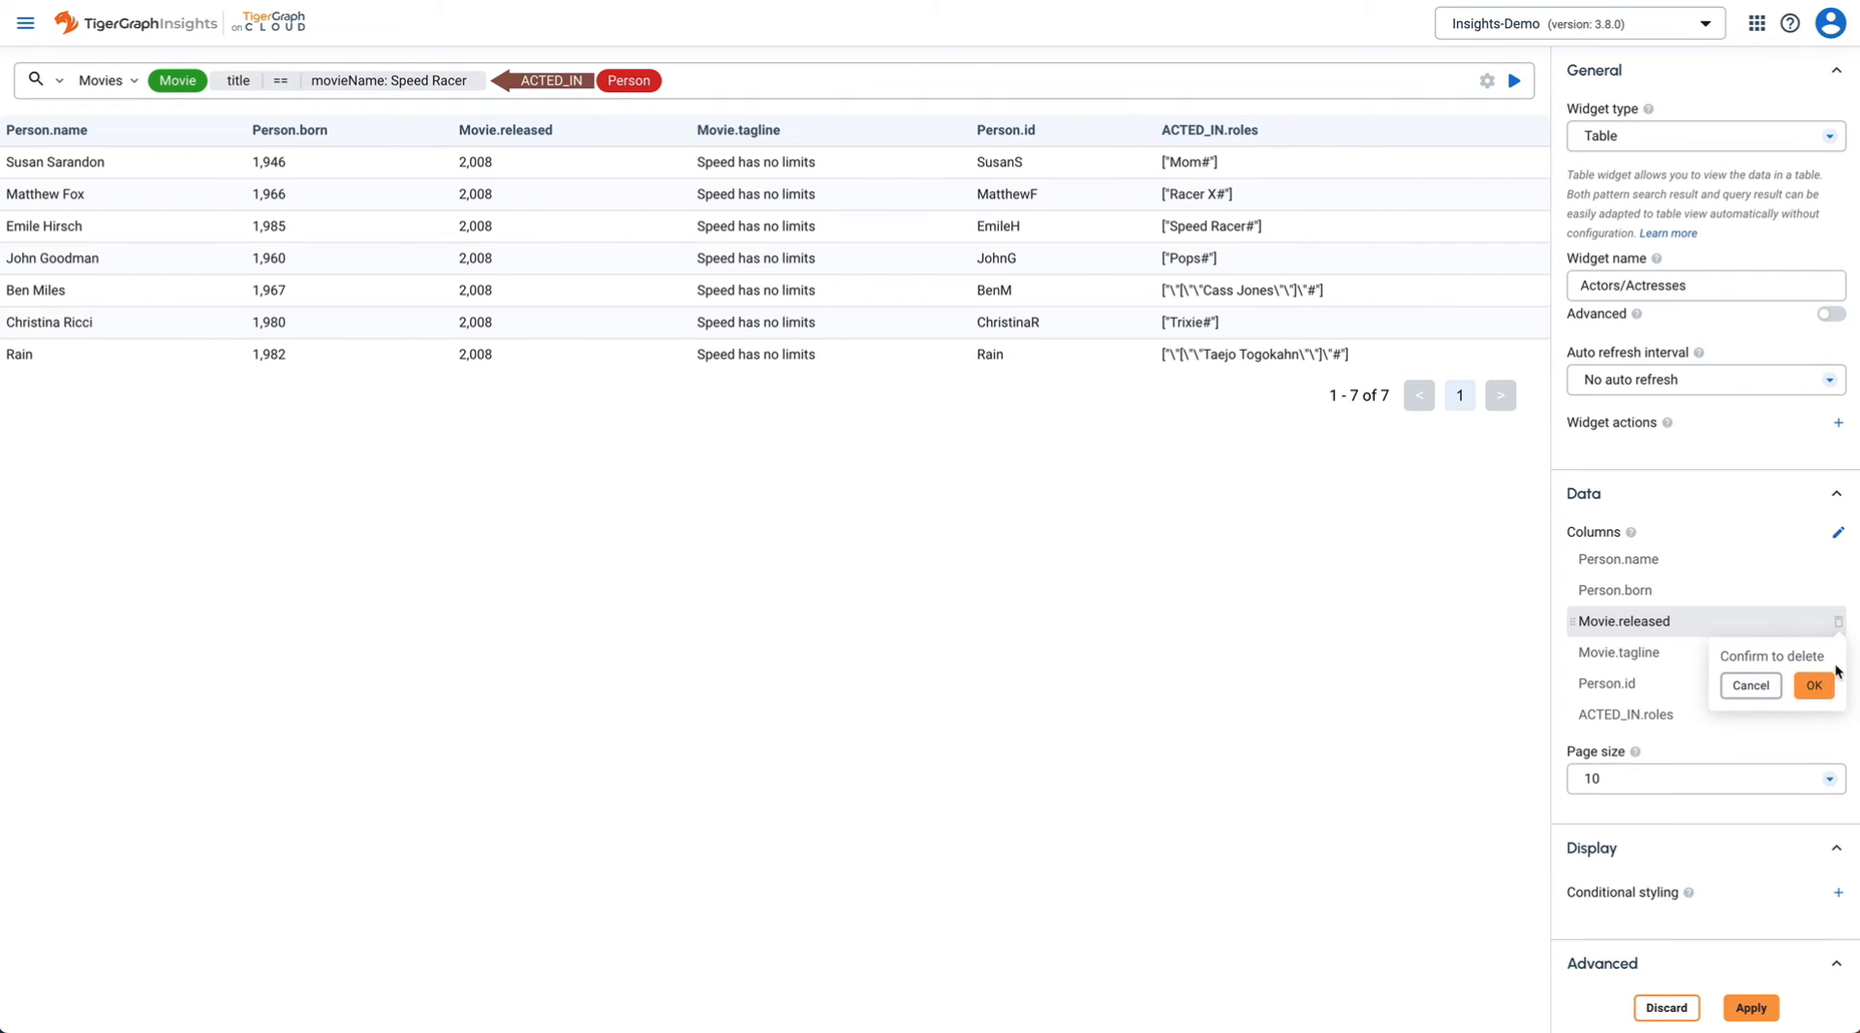
pyautogui.click(1814, 686)
pyautogui.click(1840, 625)
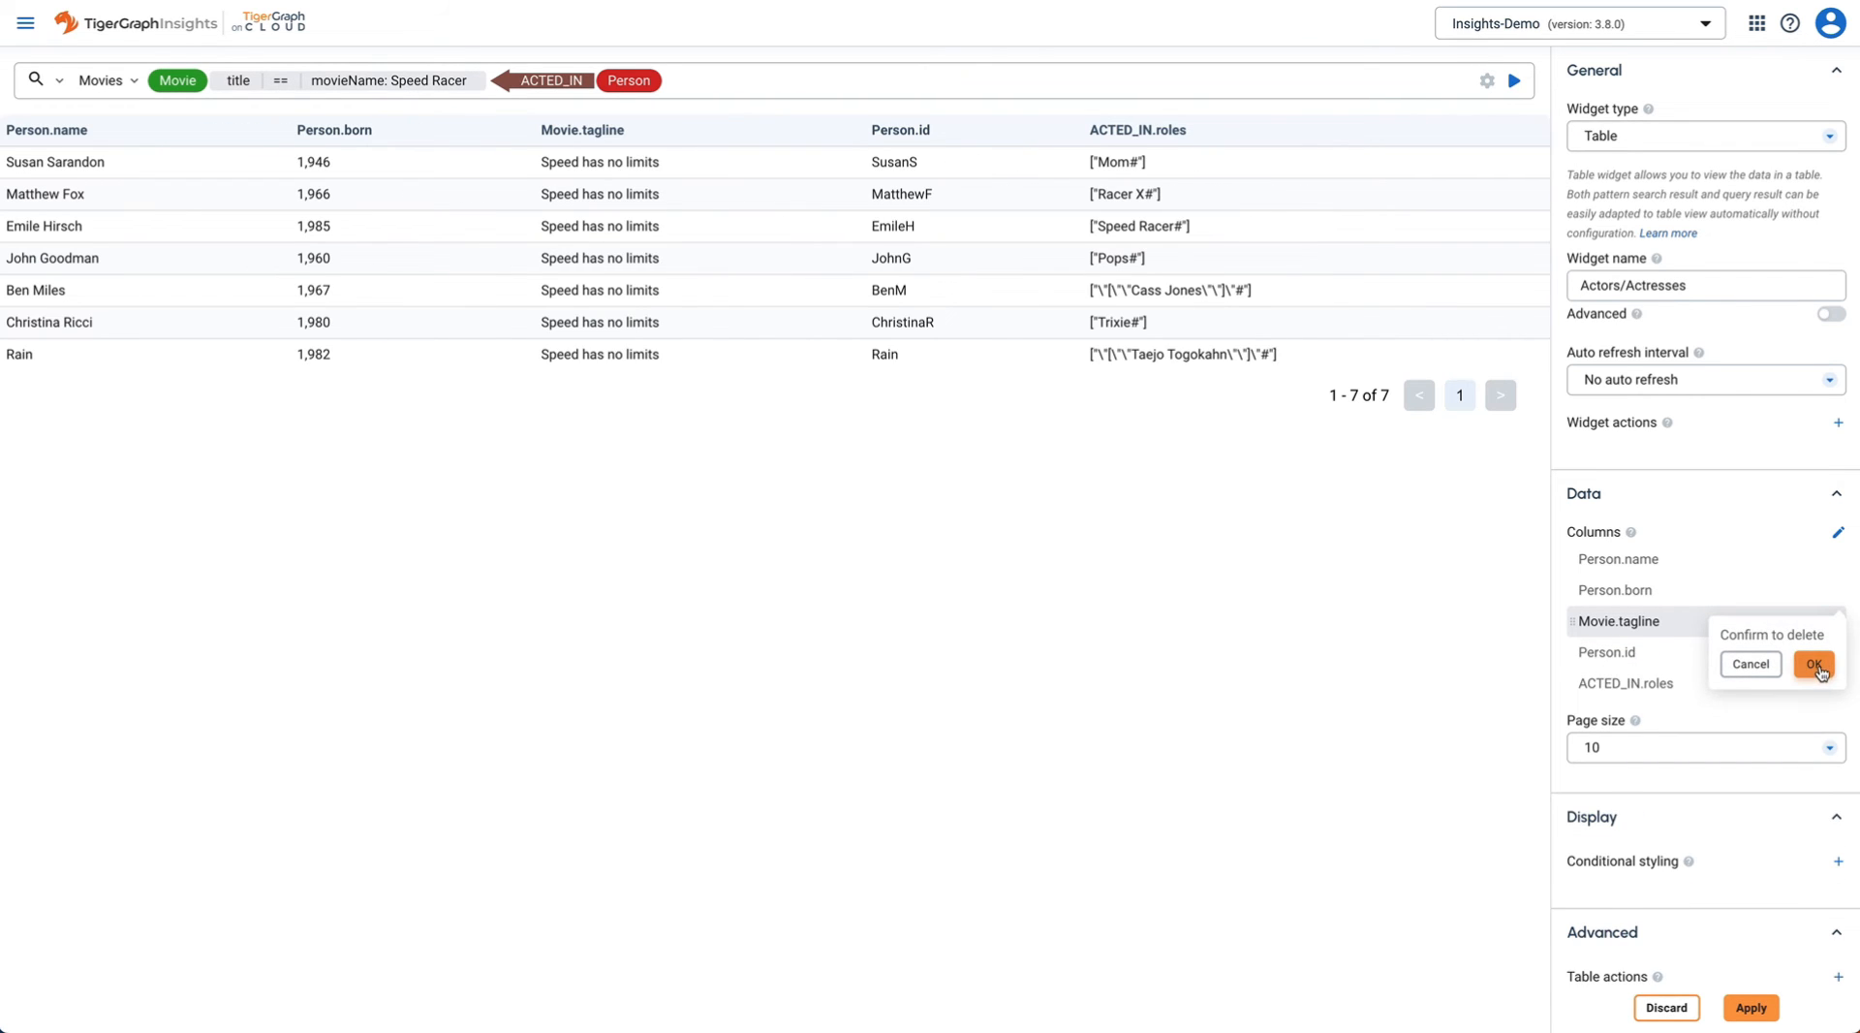
pyautogui.click(1813, 665)
pyautogui.click(1840, 621)
pyautogui.click(1814, 632)
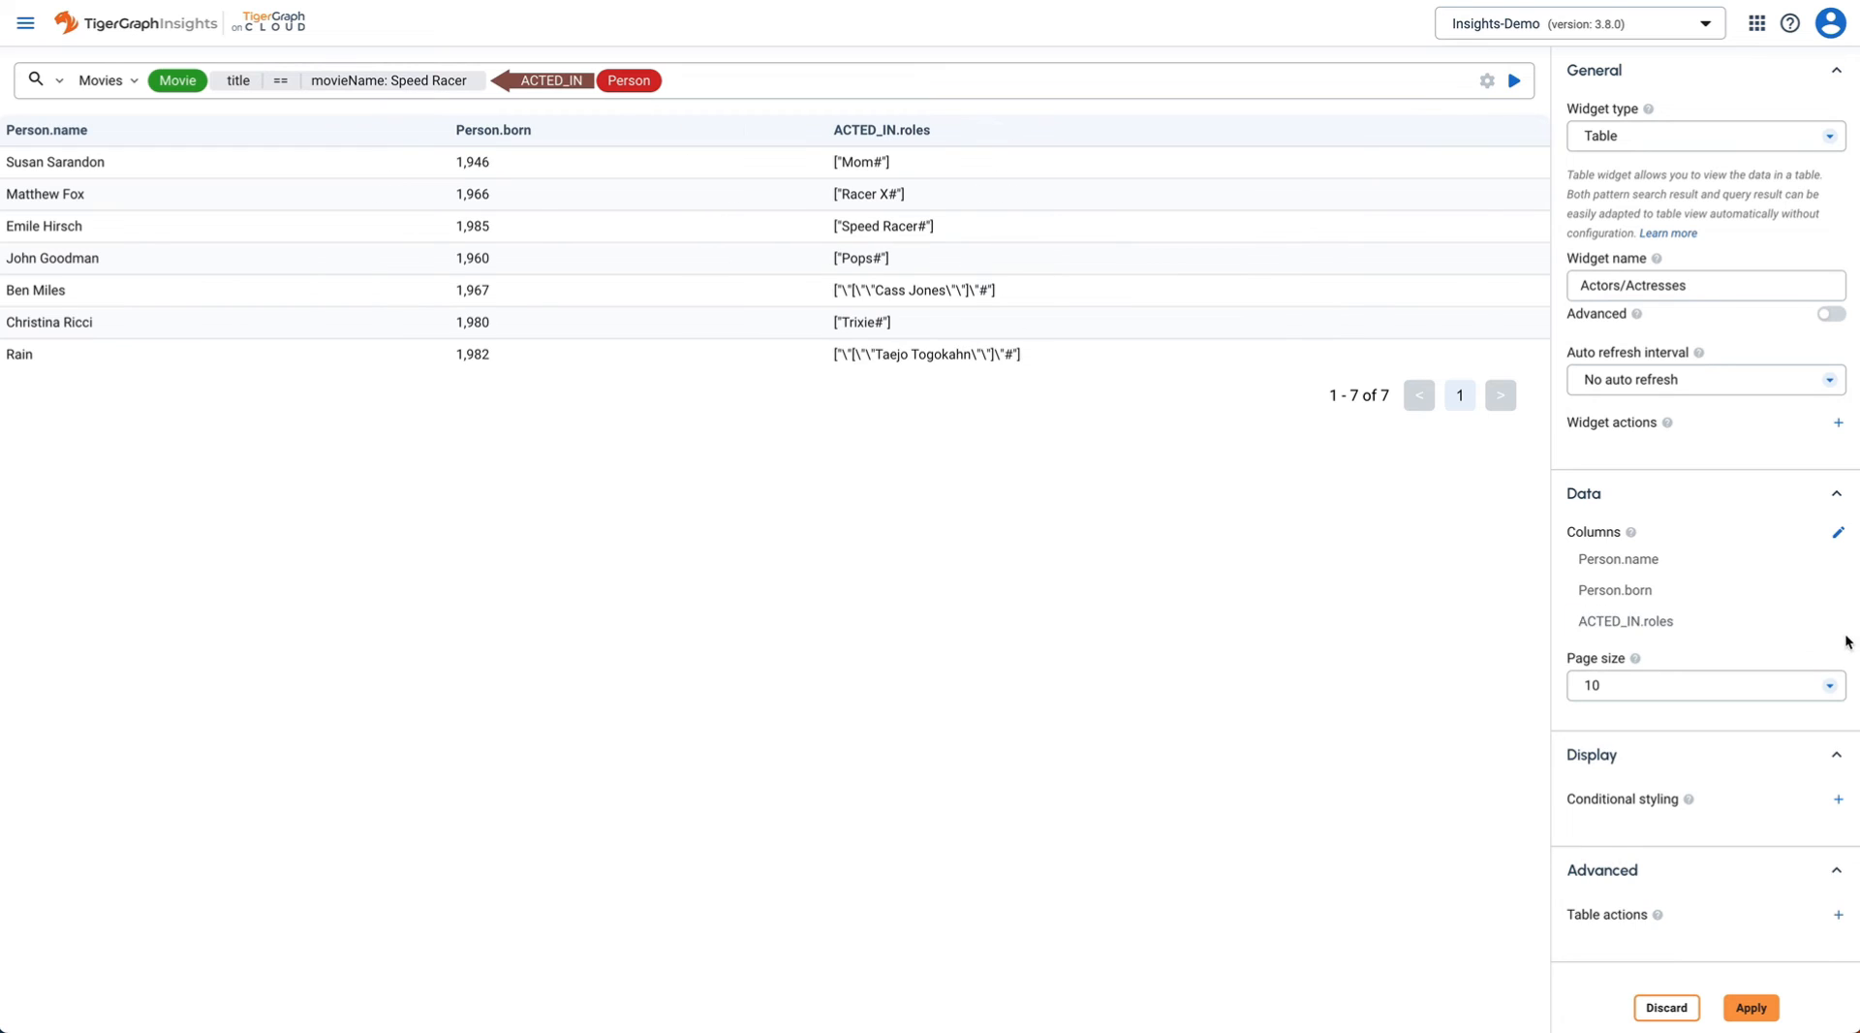
pyautogui.click(1840, 623)
pyautogui.click(1814, 605)
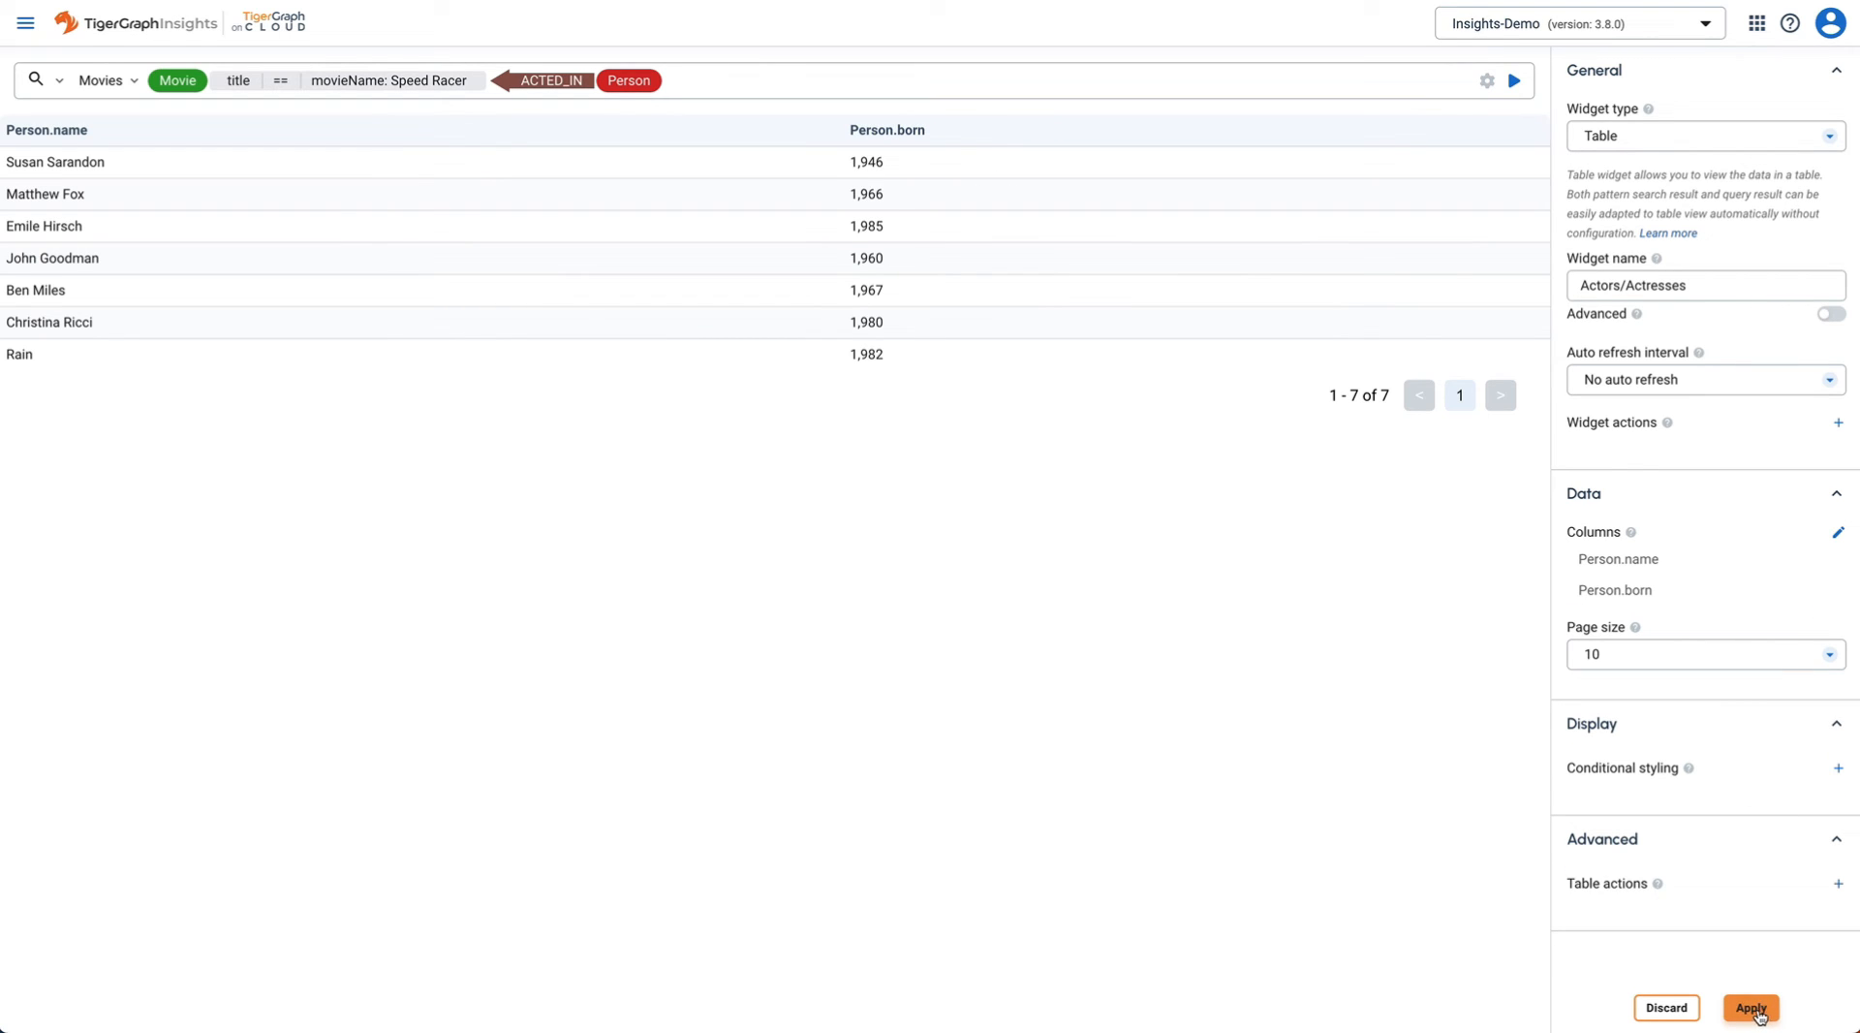
pyautogui.click(1751, 1009)
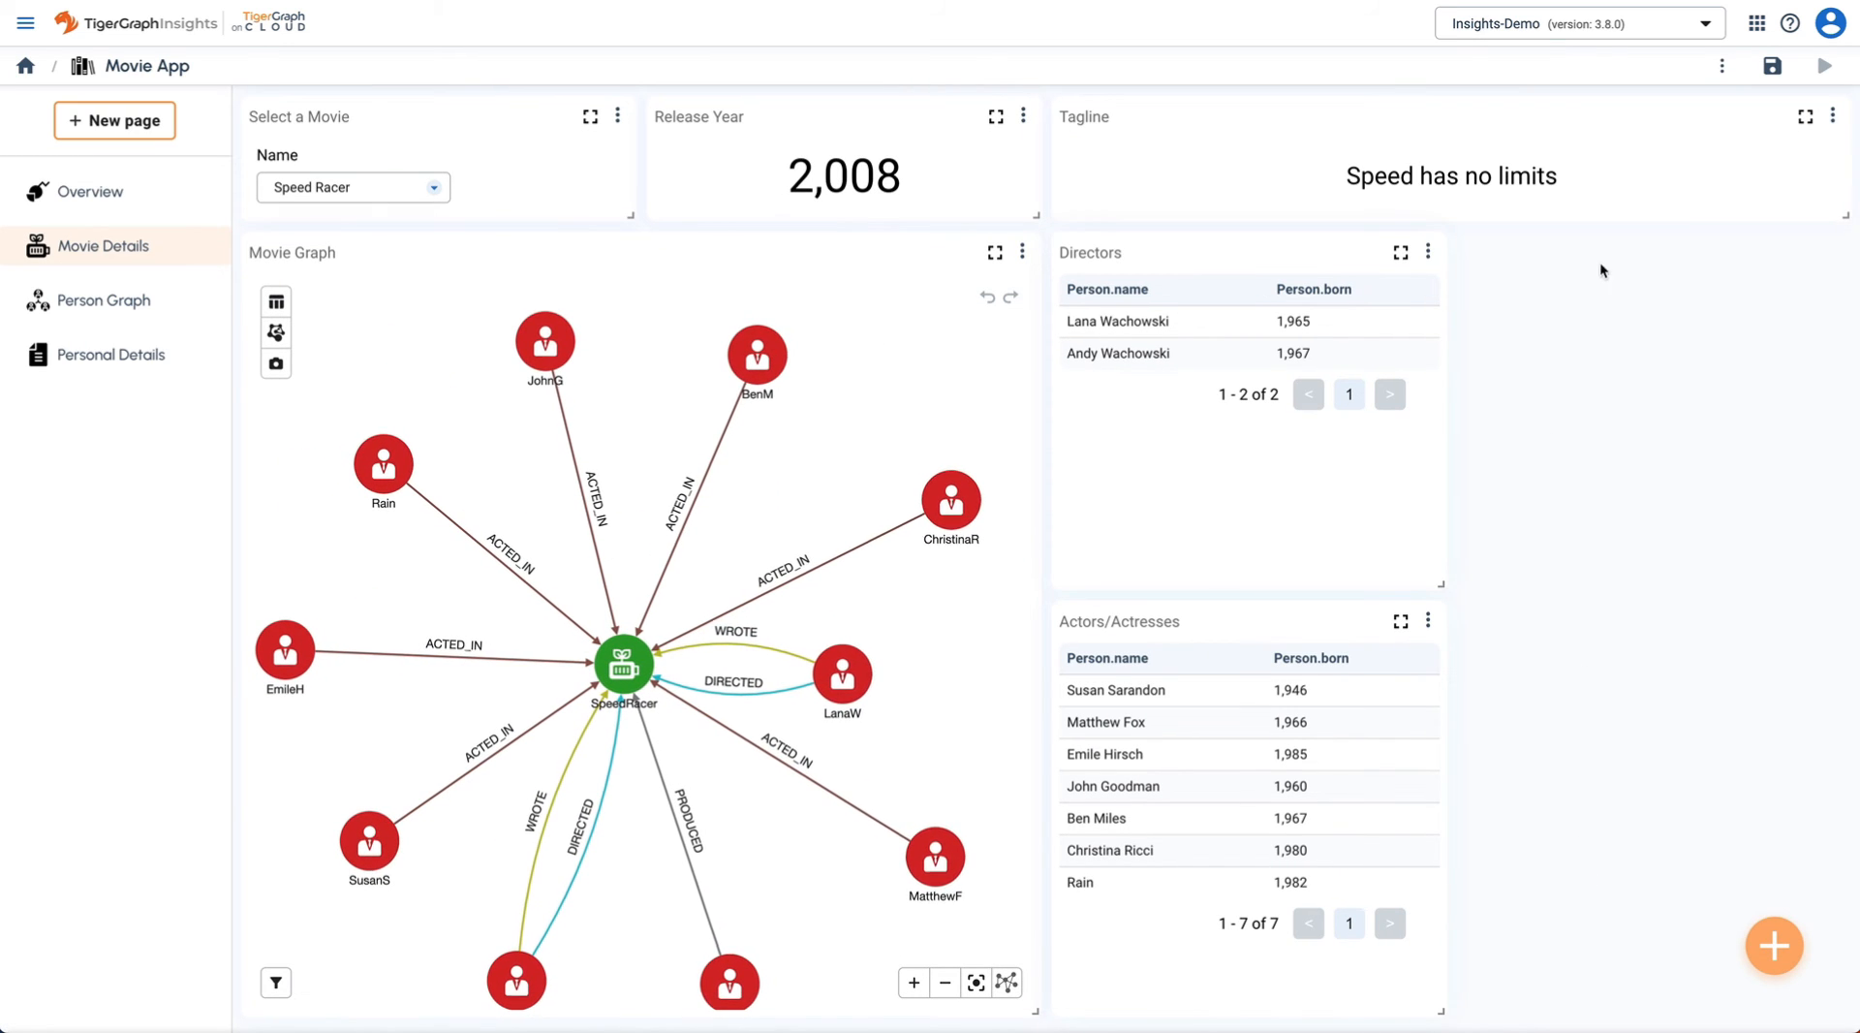
# - Duplicate the Directors table and drag the copy to the top right of the page
pyautogui.click(1428, 253)
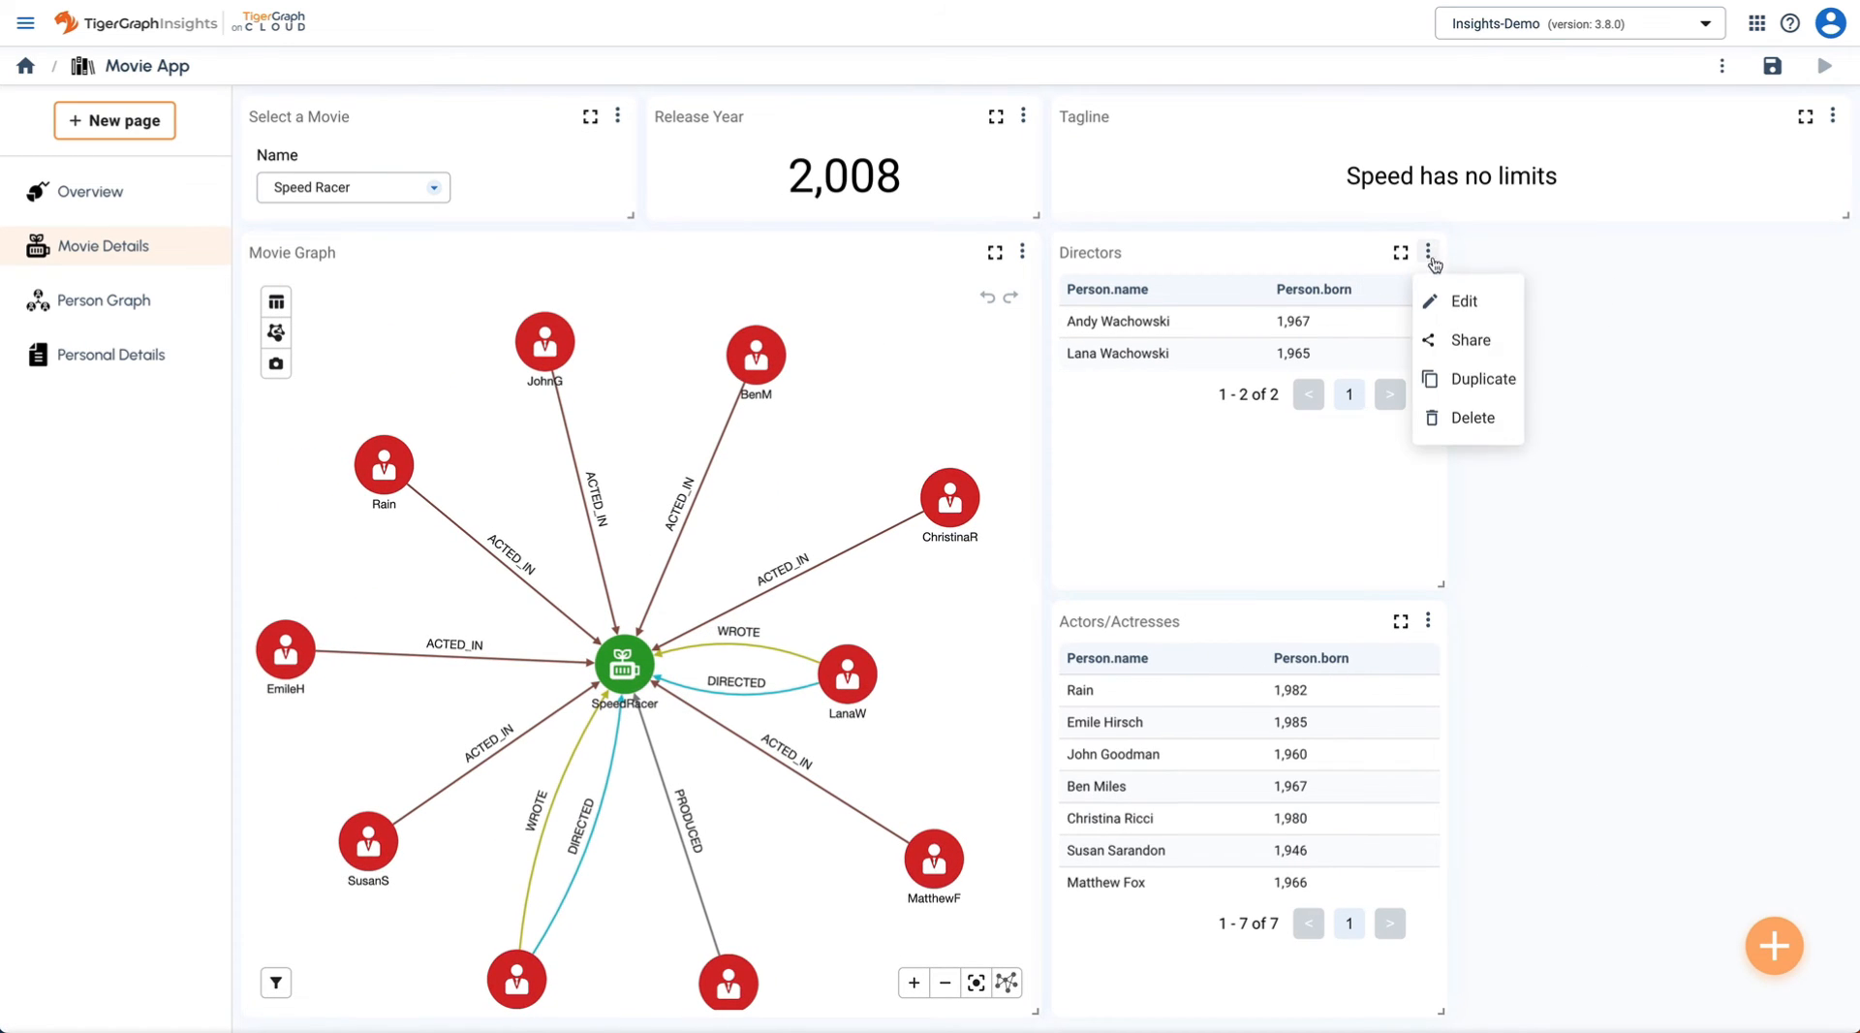
pyautogui.click(1483, 379)
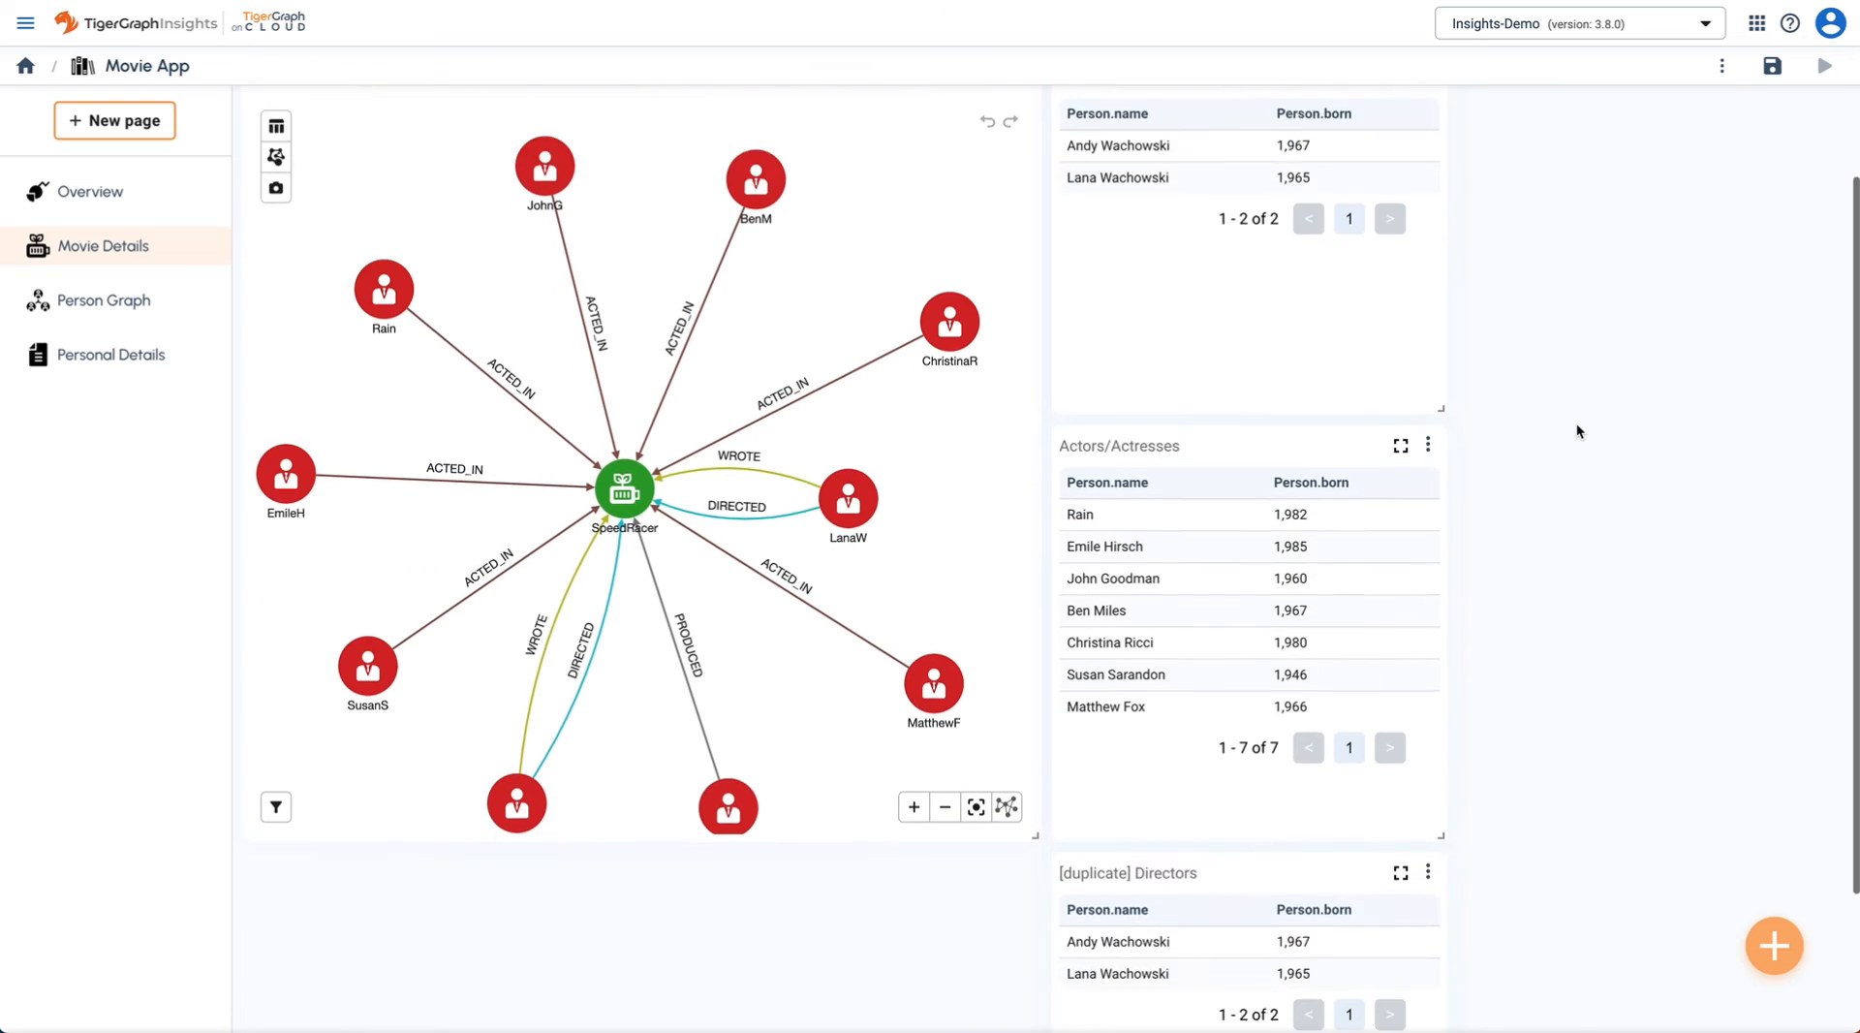
pyautogui.scroll(-1, 1577, 422)
pyautogui.moveTo(1168, 758); pyautogui.dragTo(1597, 248)
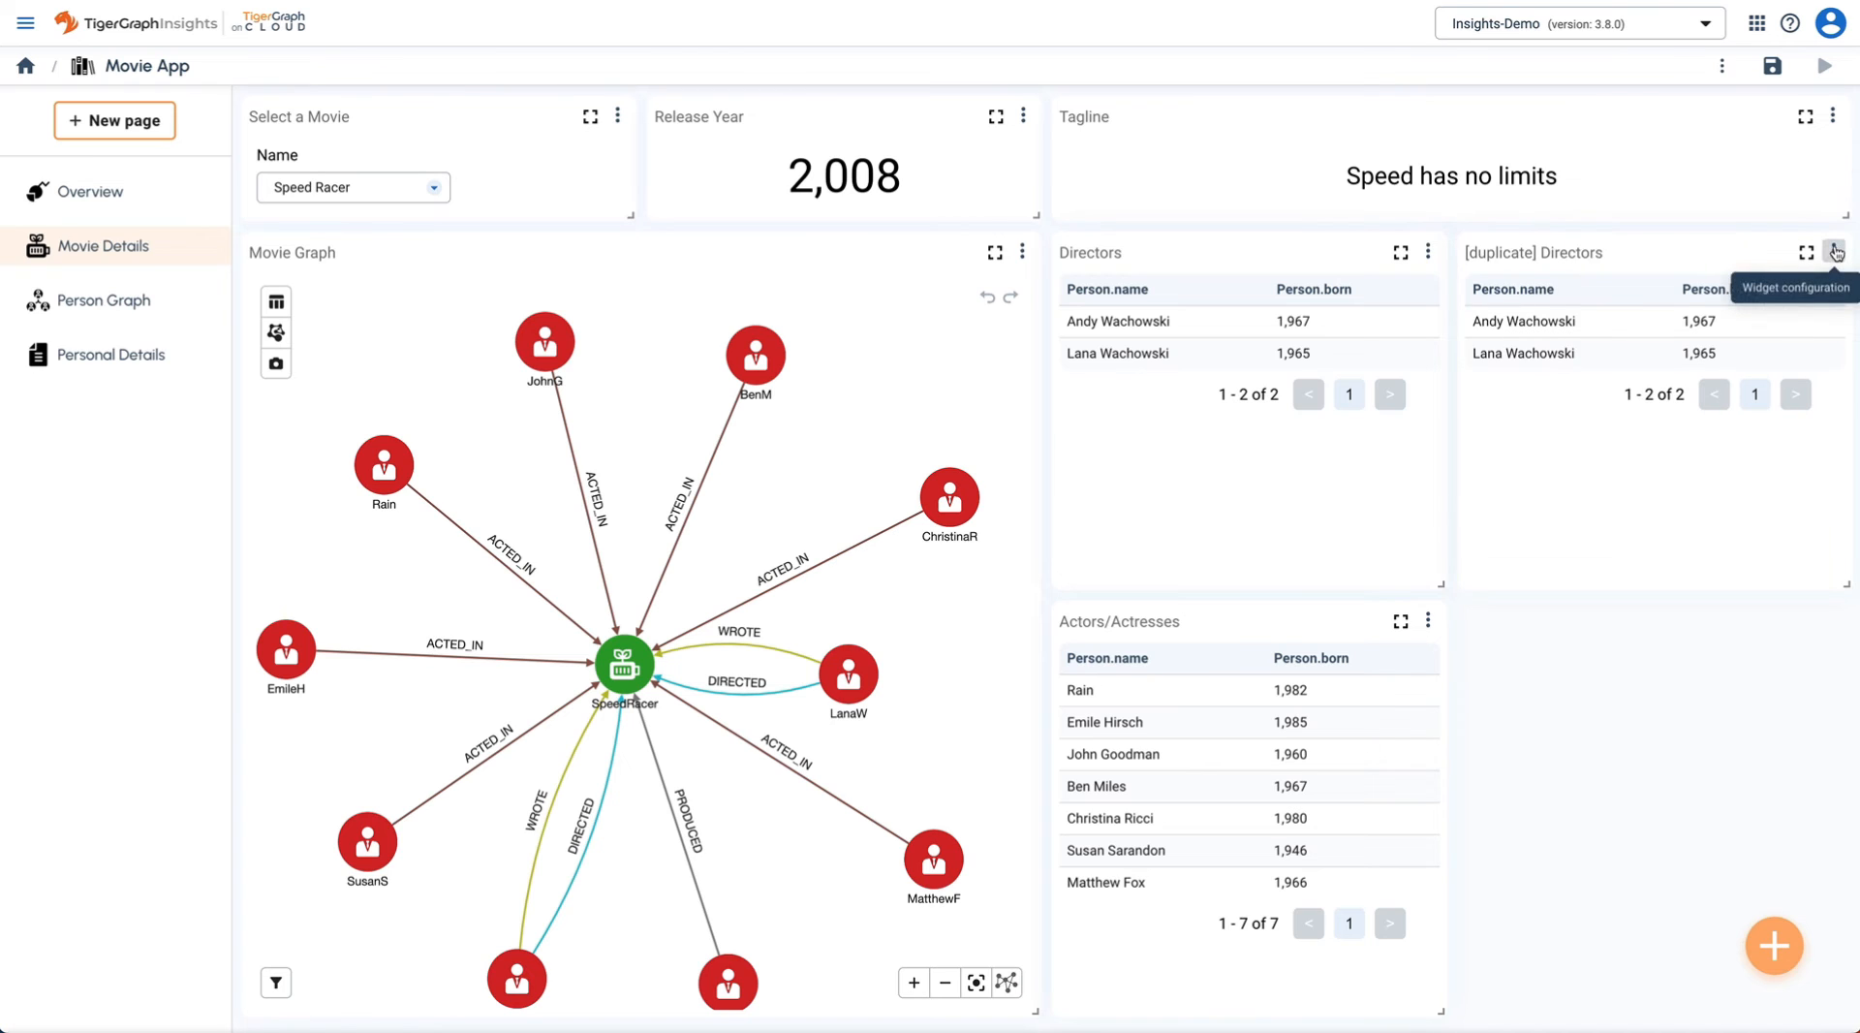
# - Rename the copy to Producers, switch the pattern edge to PRODUCED, and run it
pyautogui.click(1833, 251)
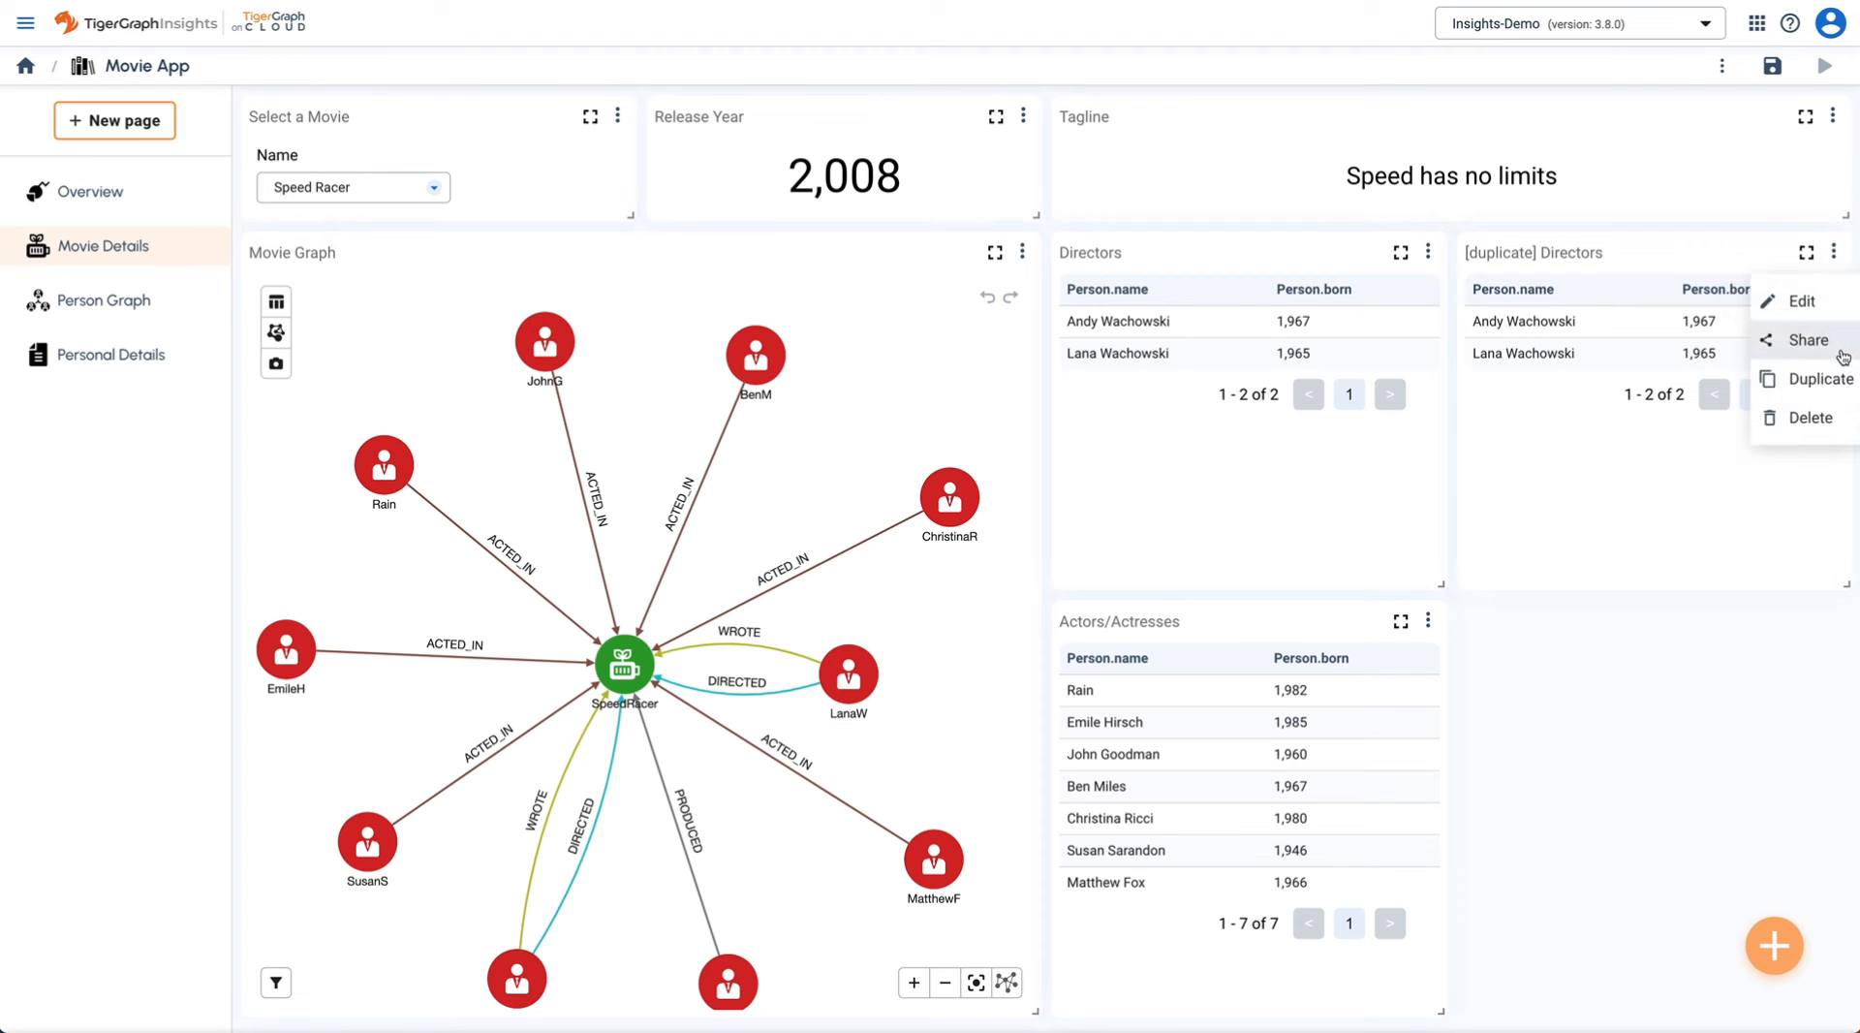
pyautogui.click(1804, 301)
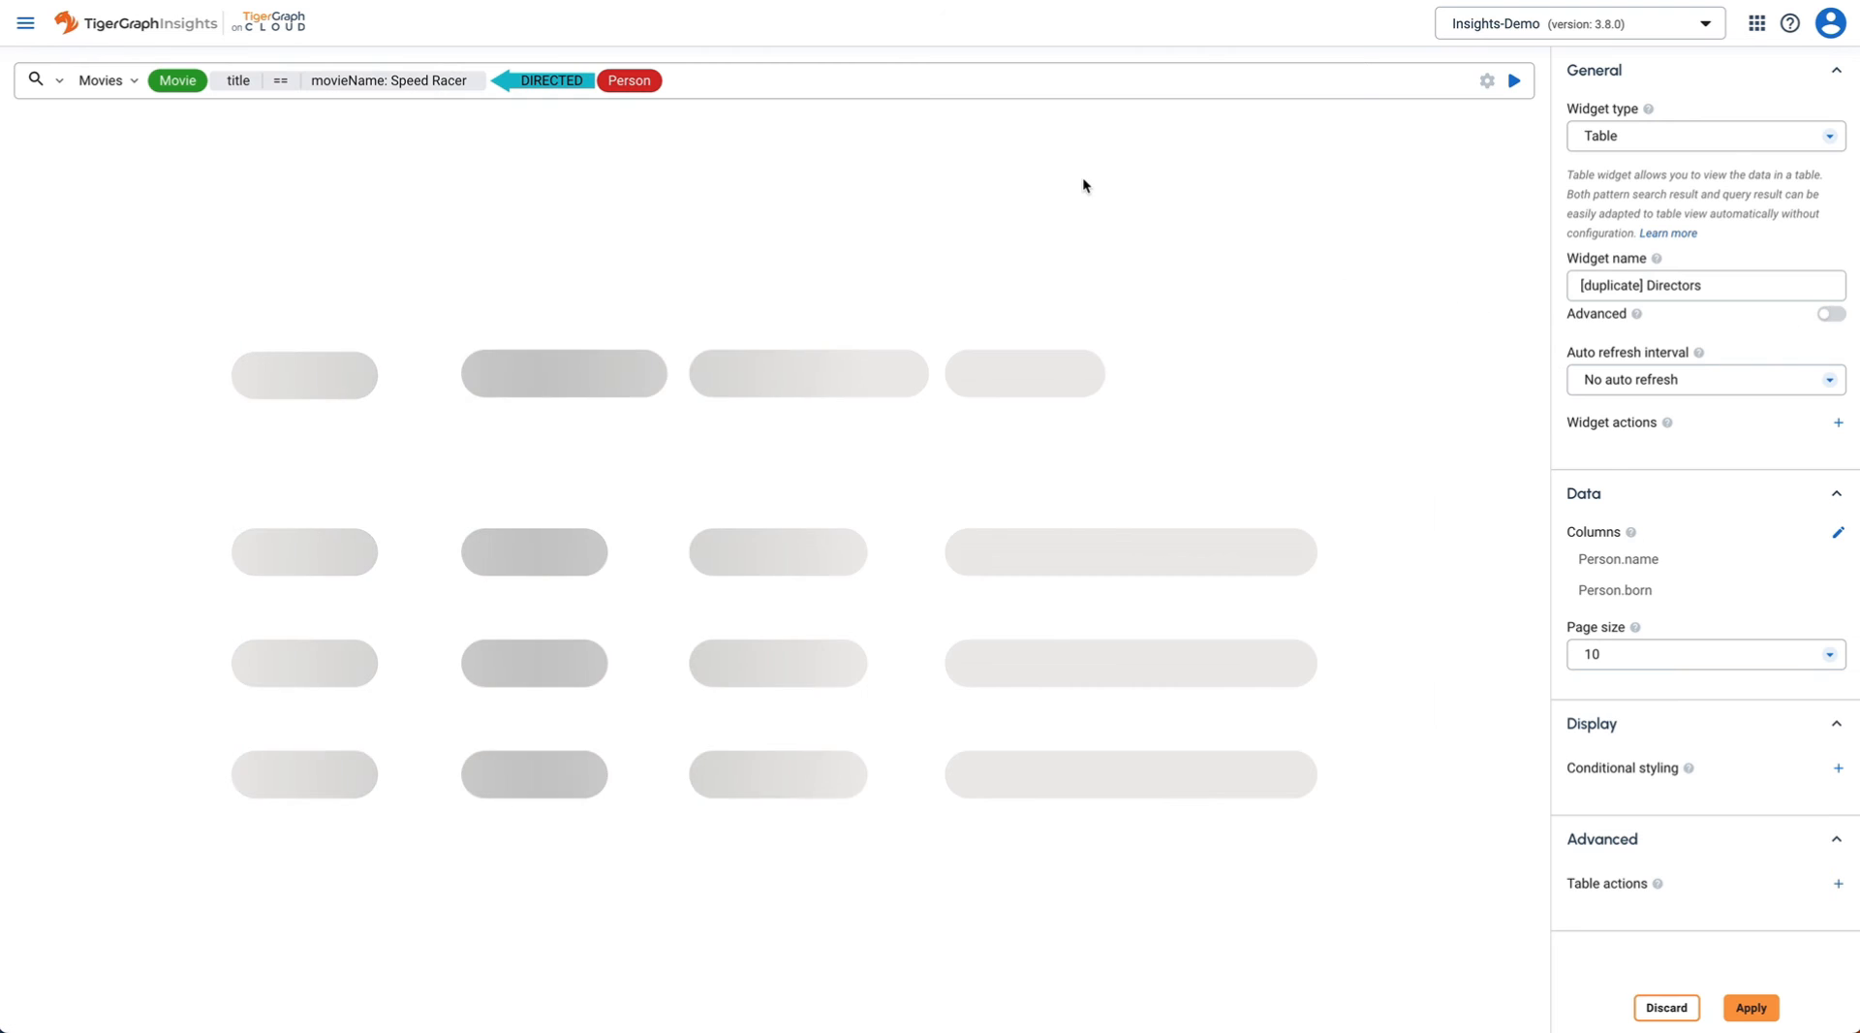
pyautogui.tripleClick(1729, 291)
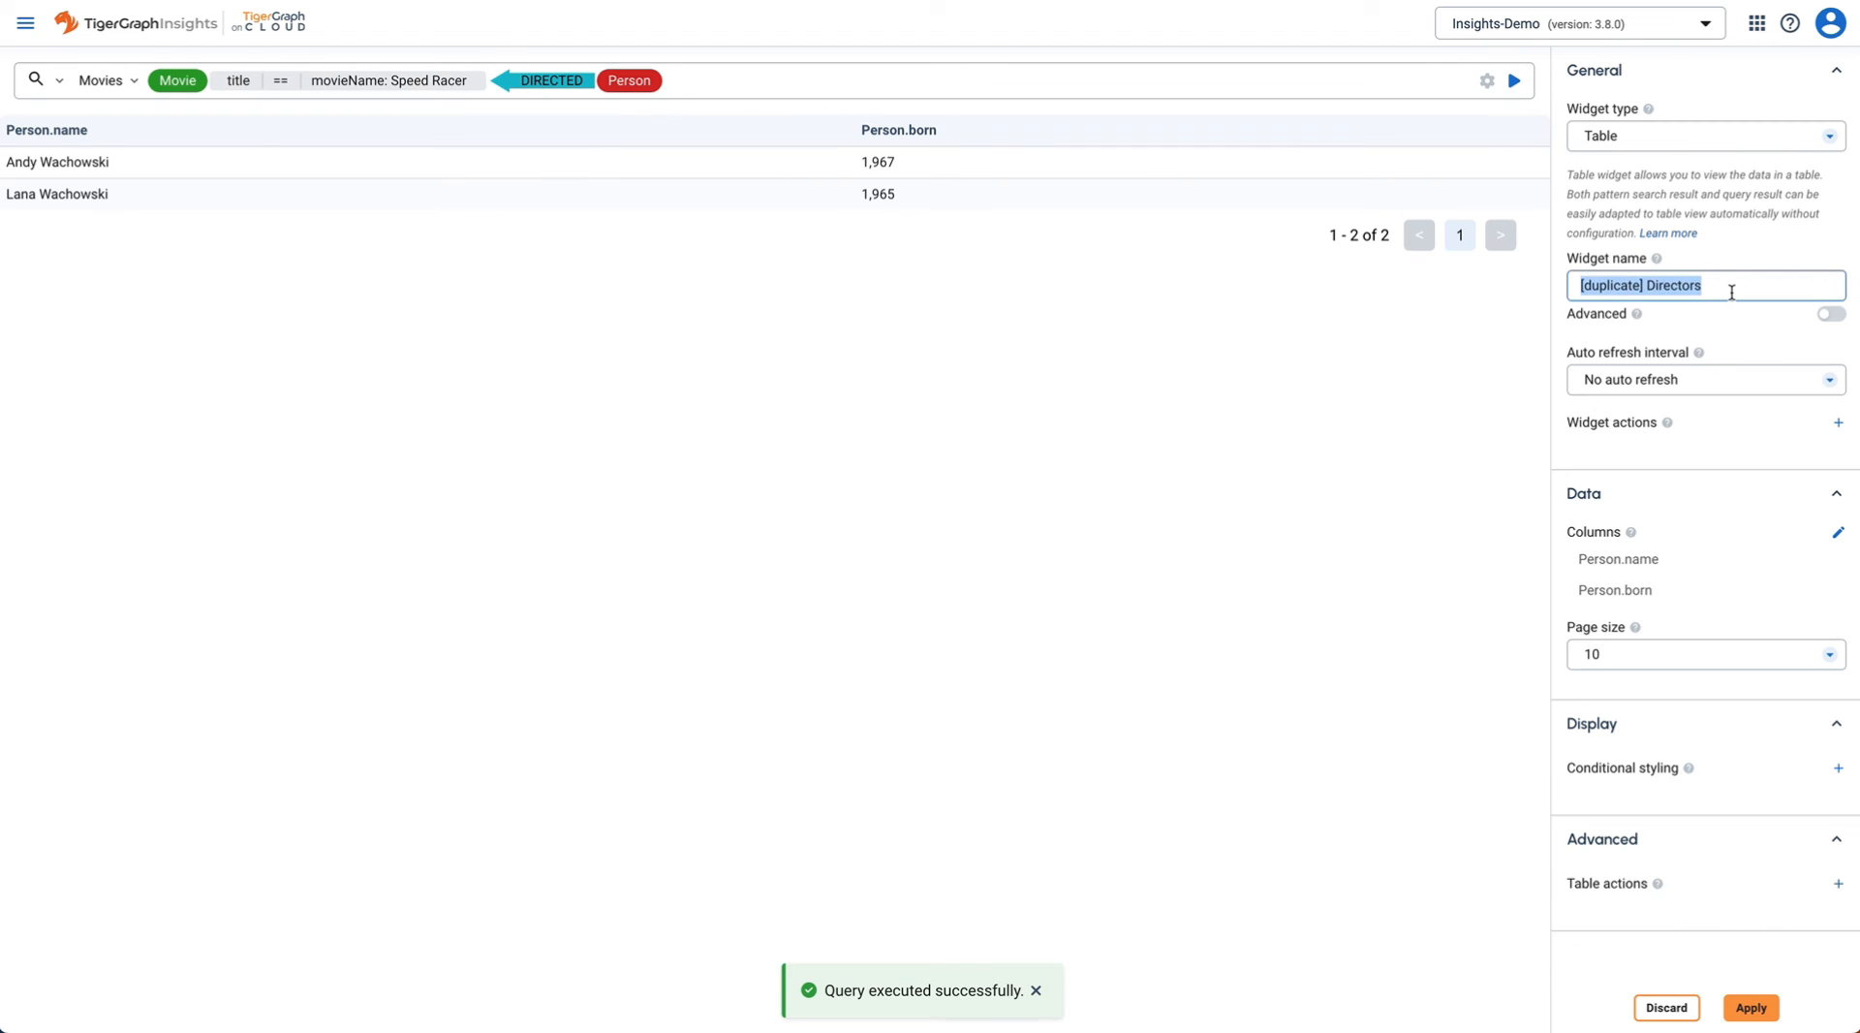
pyautogui.write('Producers')
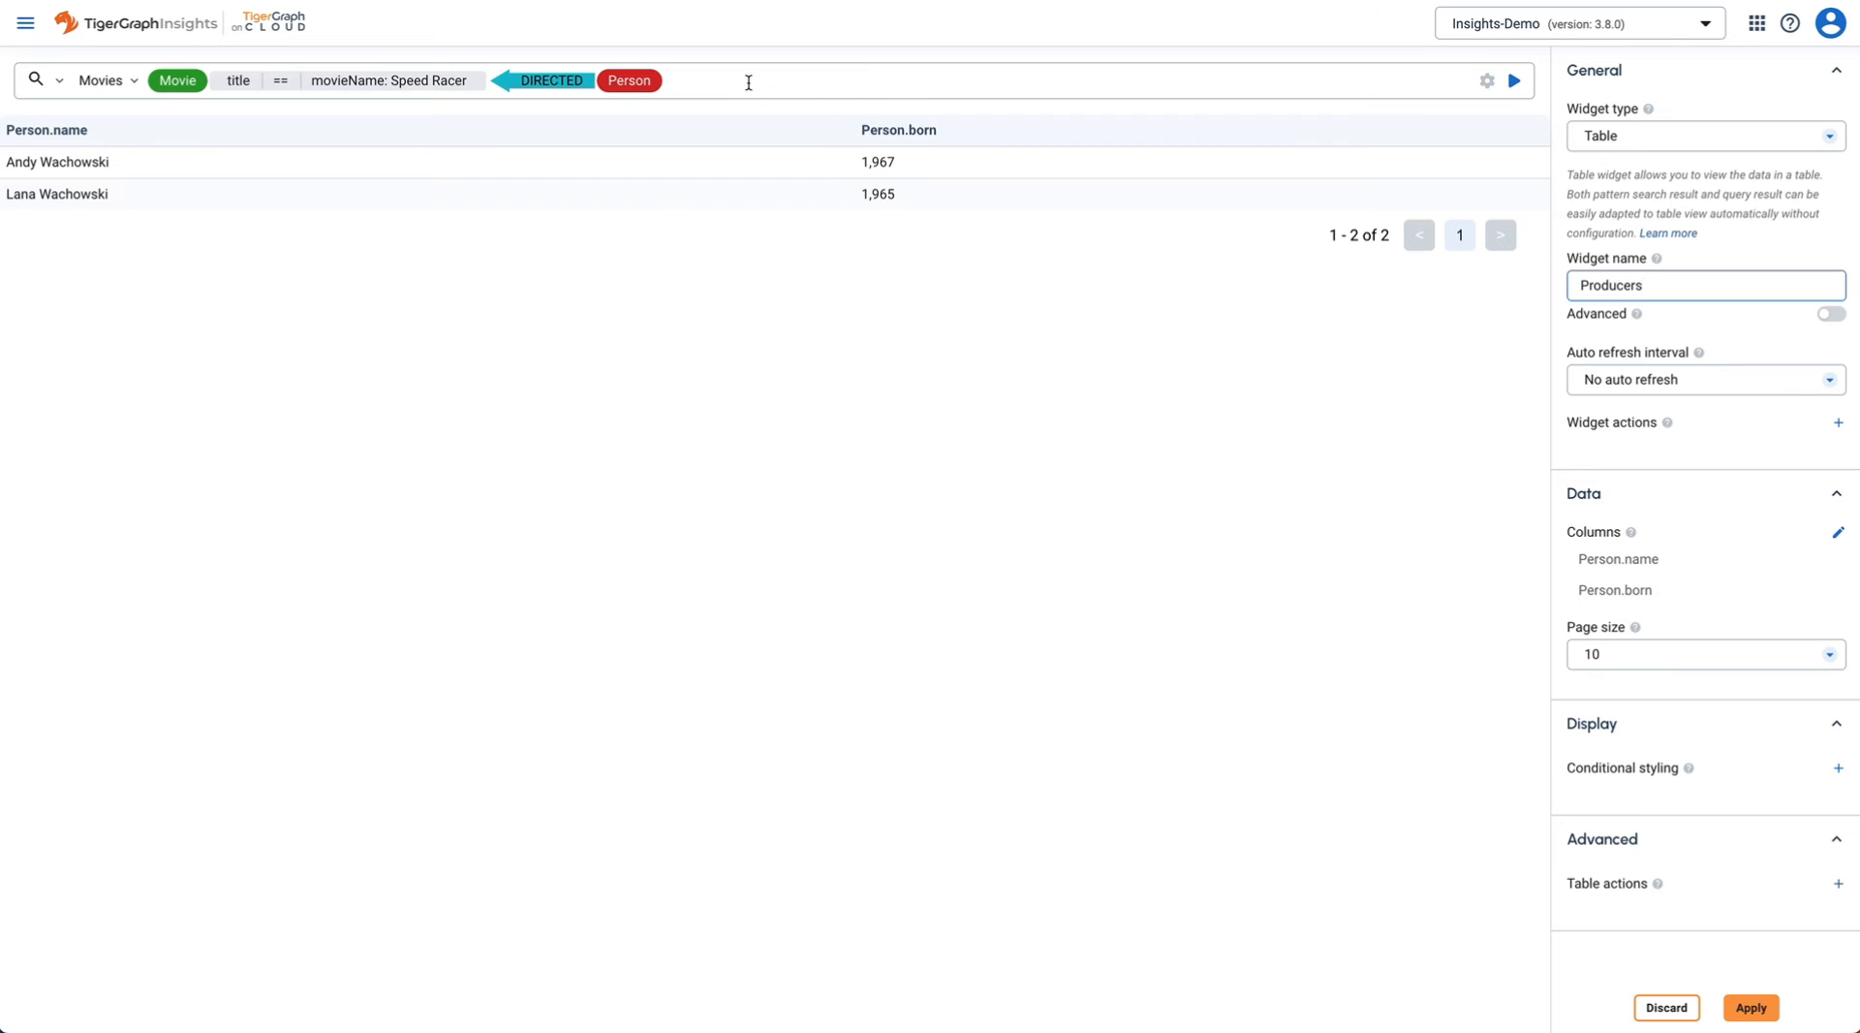
pyautogui.click(748, 82)
pyautogui.press('BackSpace')
pyautogui.press('BackSpace')
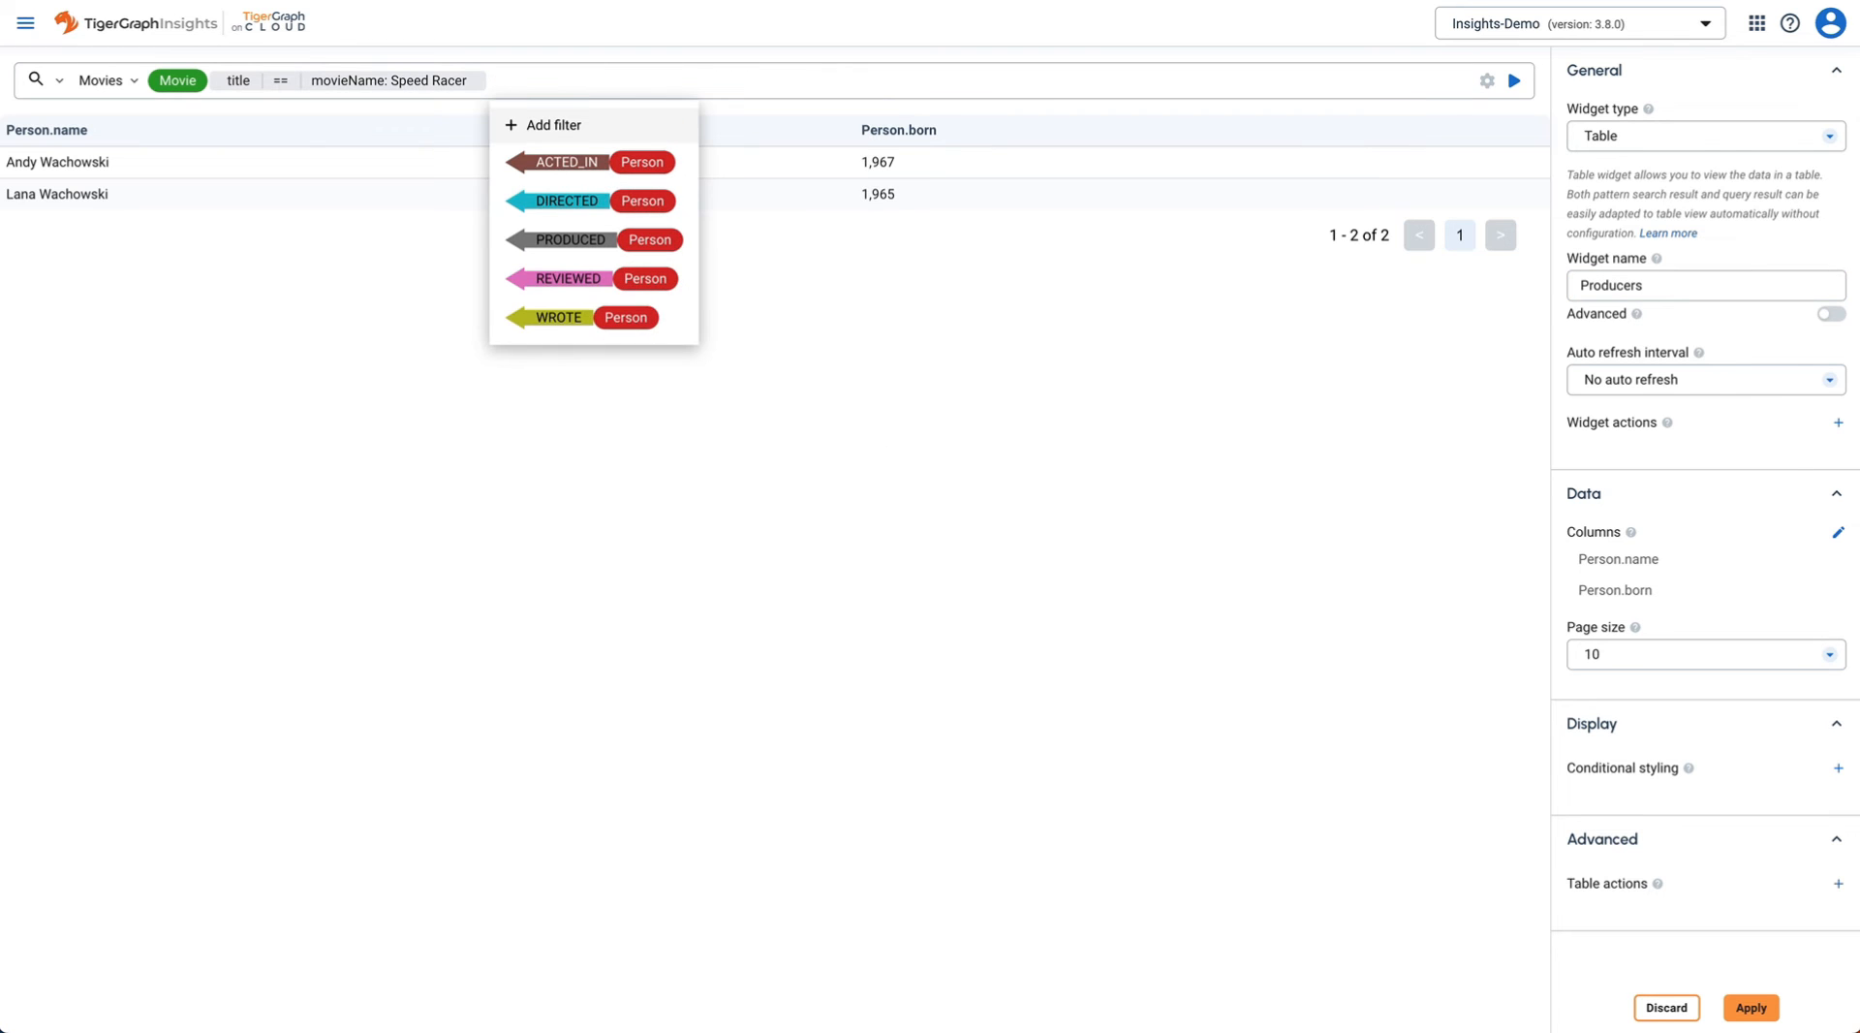
pyautogui.click(665, 241)
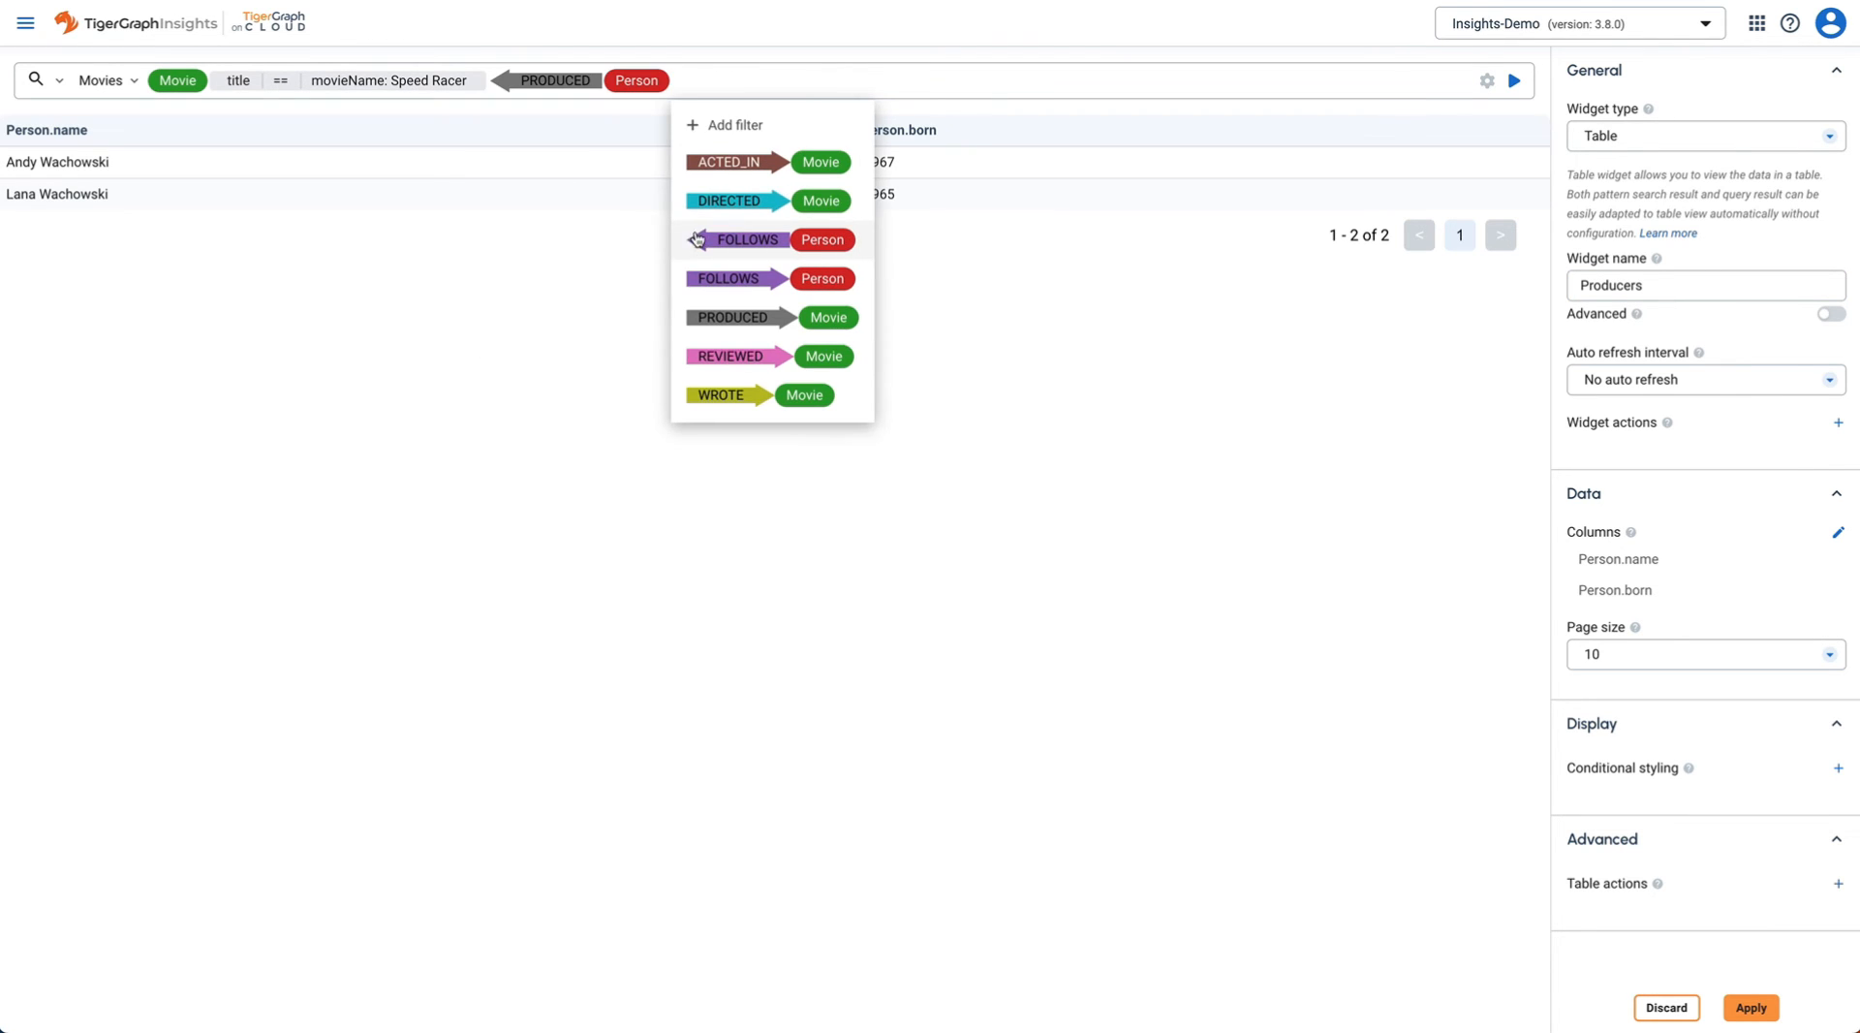
pyautogui.click(1515, 81)
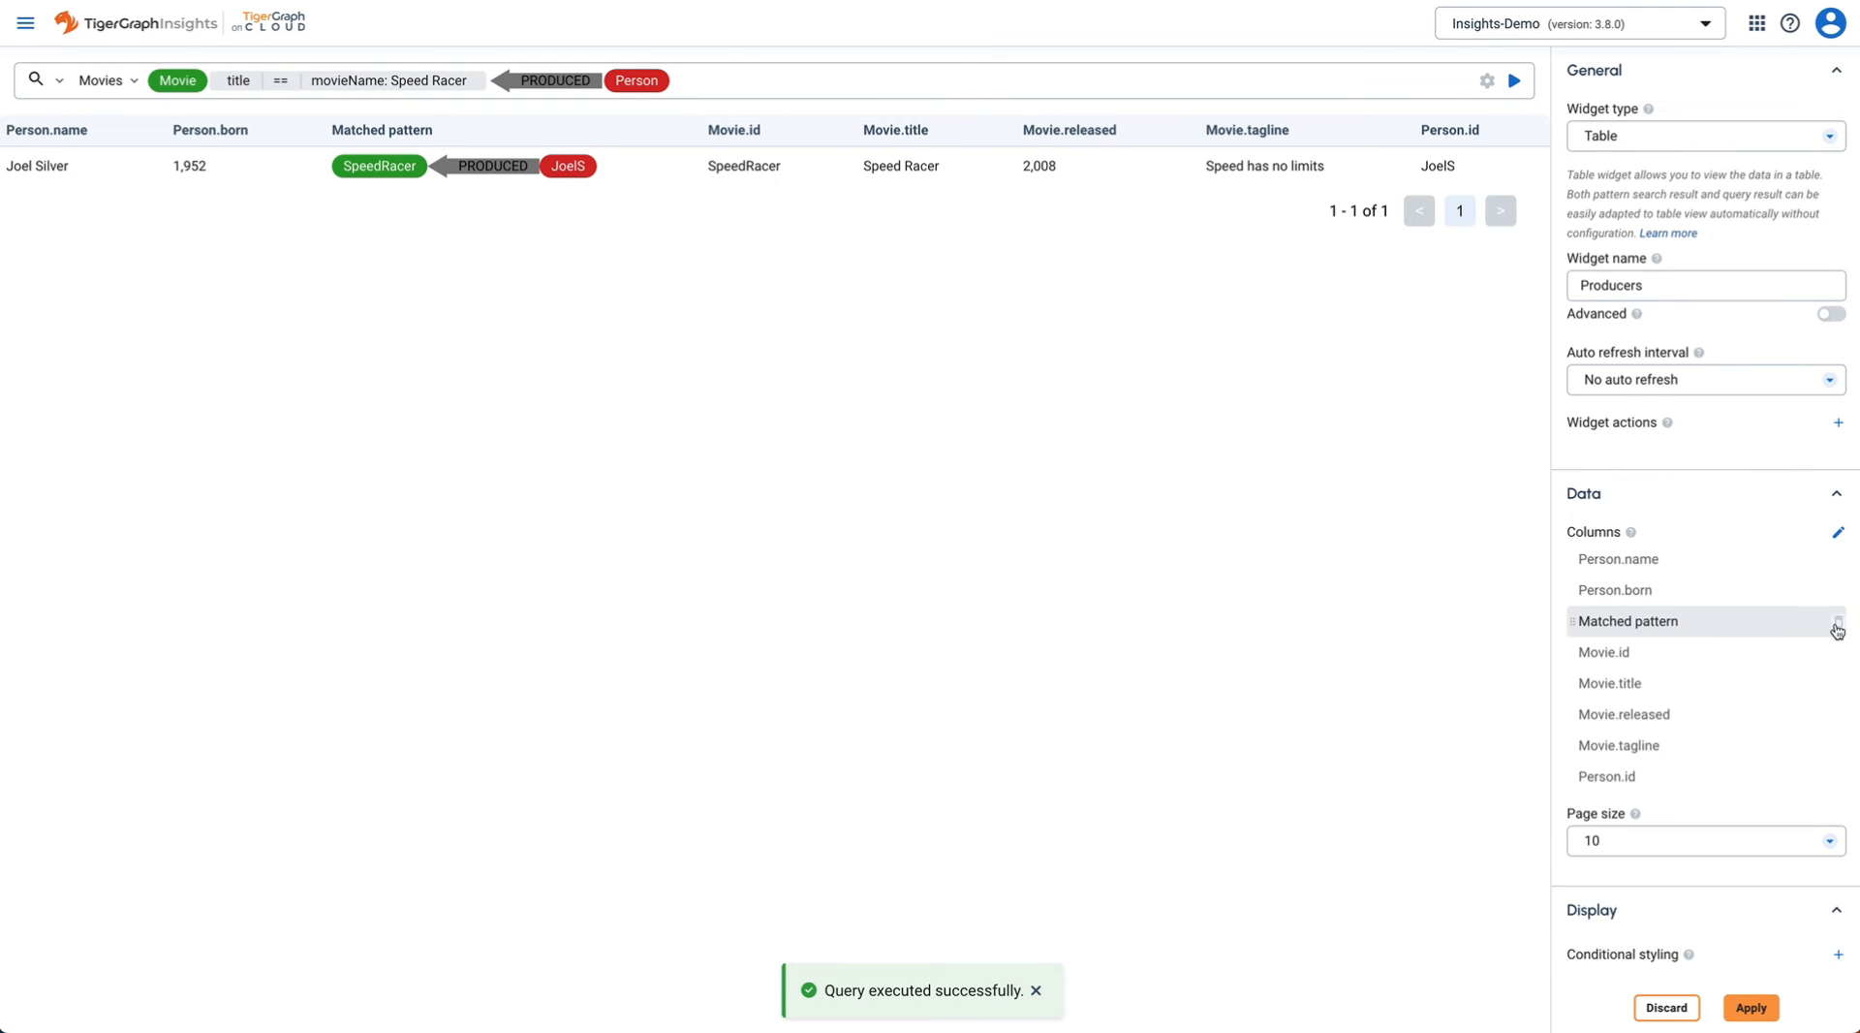
# - Keep only the Person.name and Person.born columns, then apply the Producers widget
pyautogui.click(1838, 621)
pyautogui.click(1812, 687)
pyautogui.click(1838, 621)
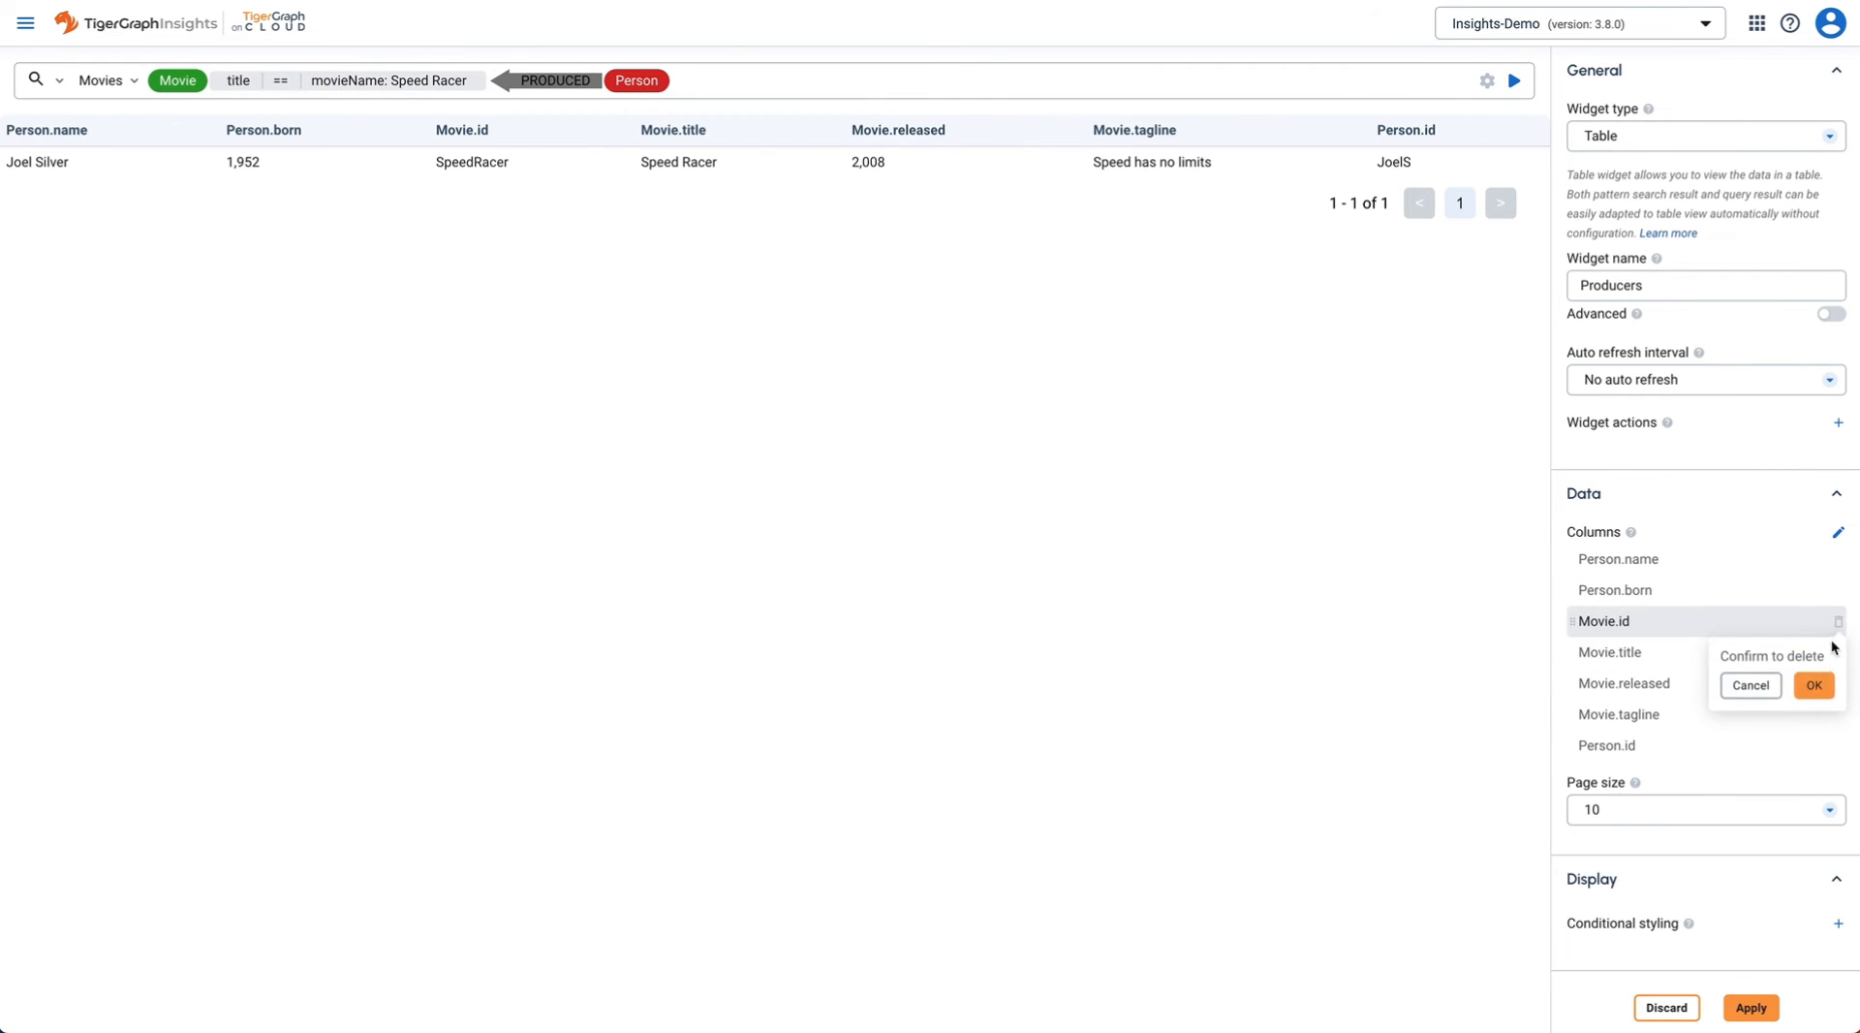
pyautogui.click(1814, 685)
pyautogui.click(1840, 623)
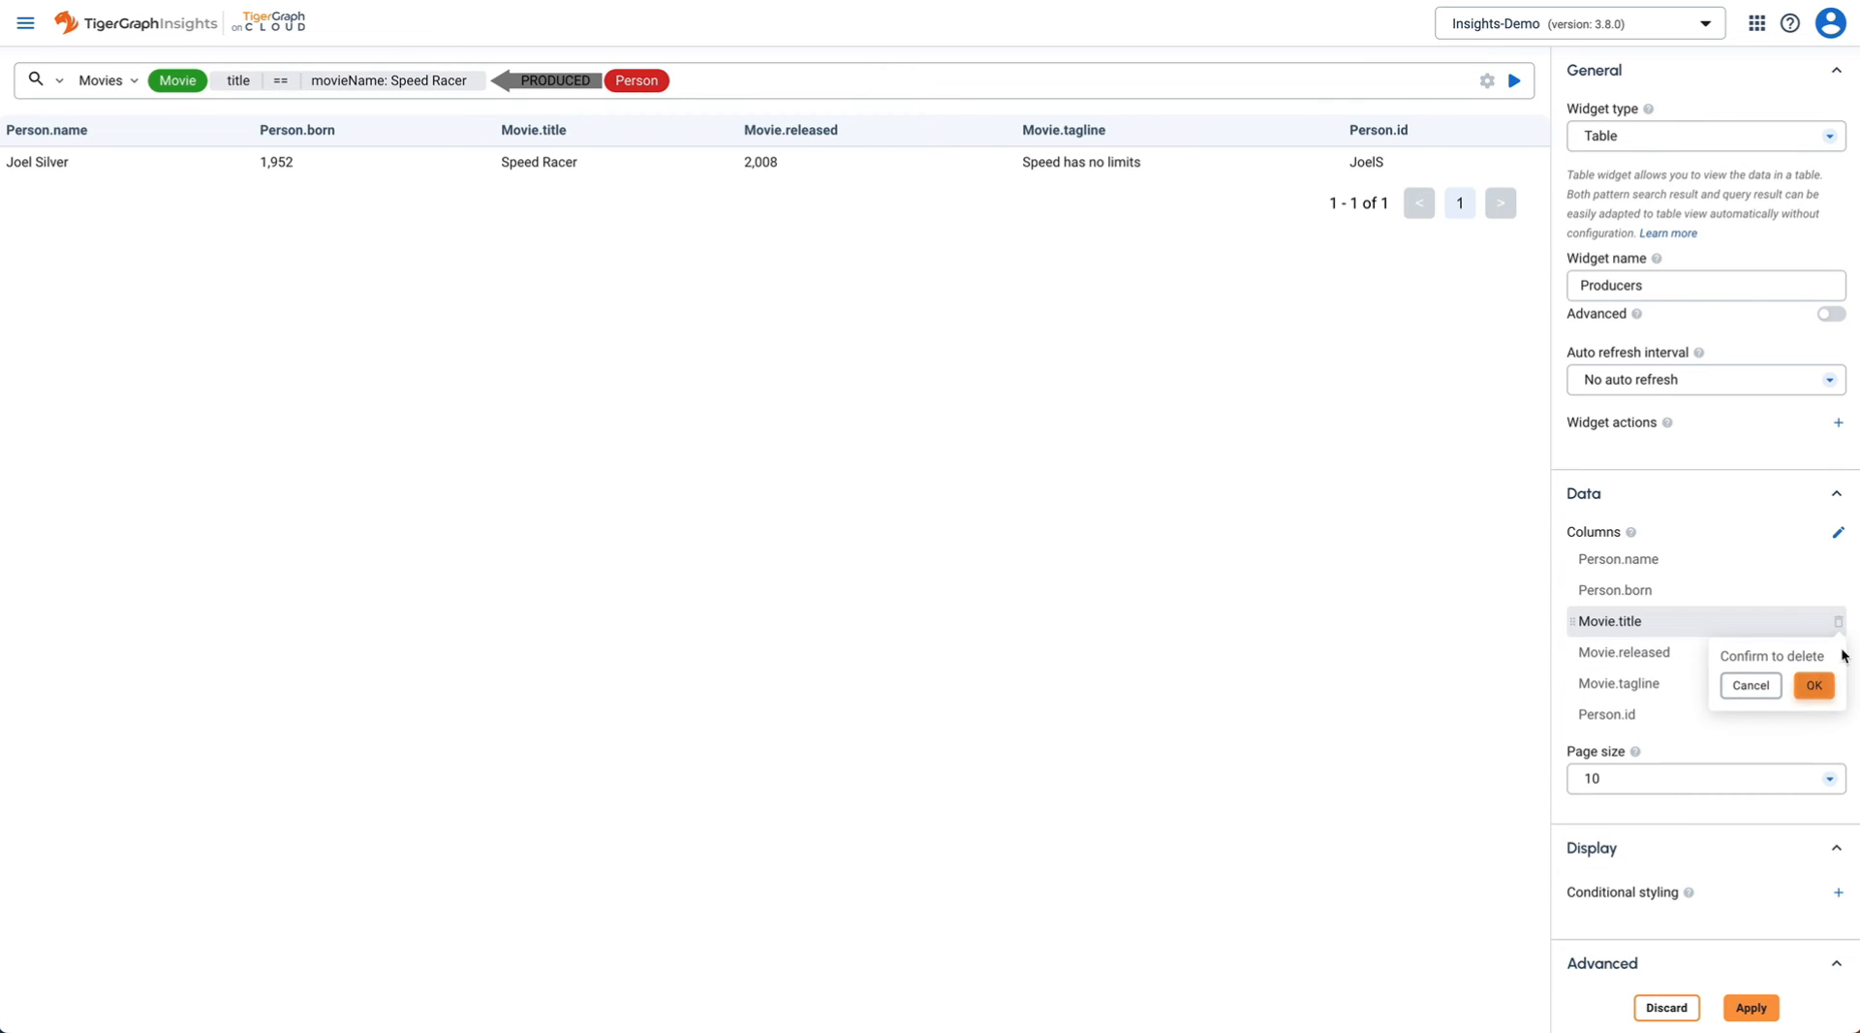
pyautogui.click(1814, 665)
pyautogui.click(1837, 621)
pyautogui.click(1814, 664)
pyautogui.click(1838, 621)
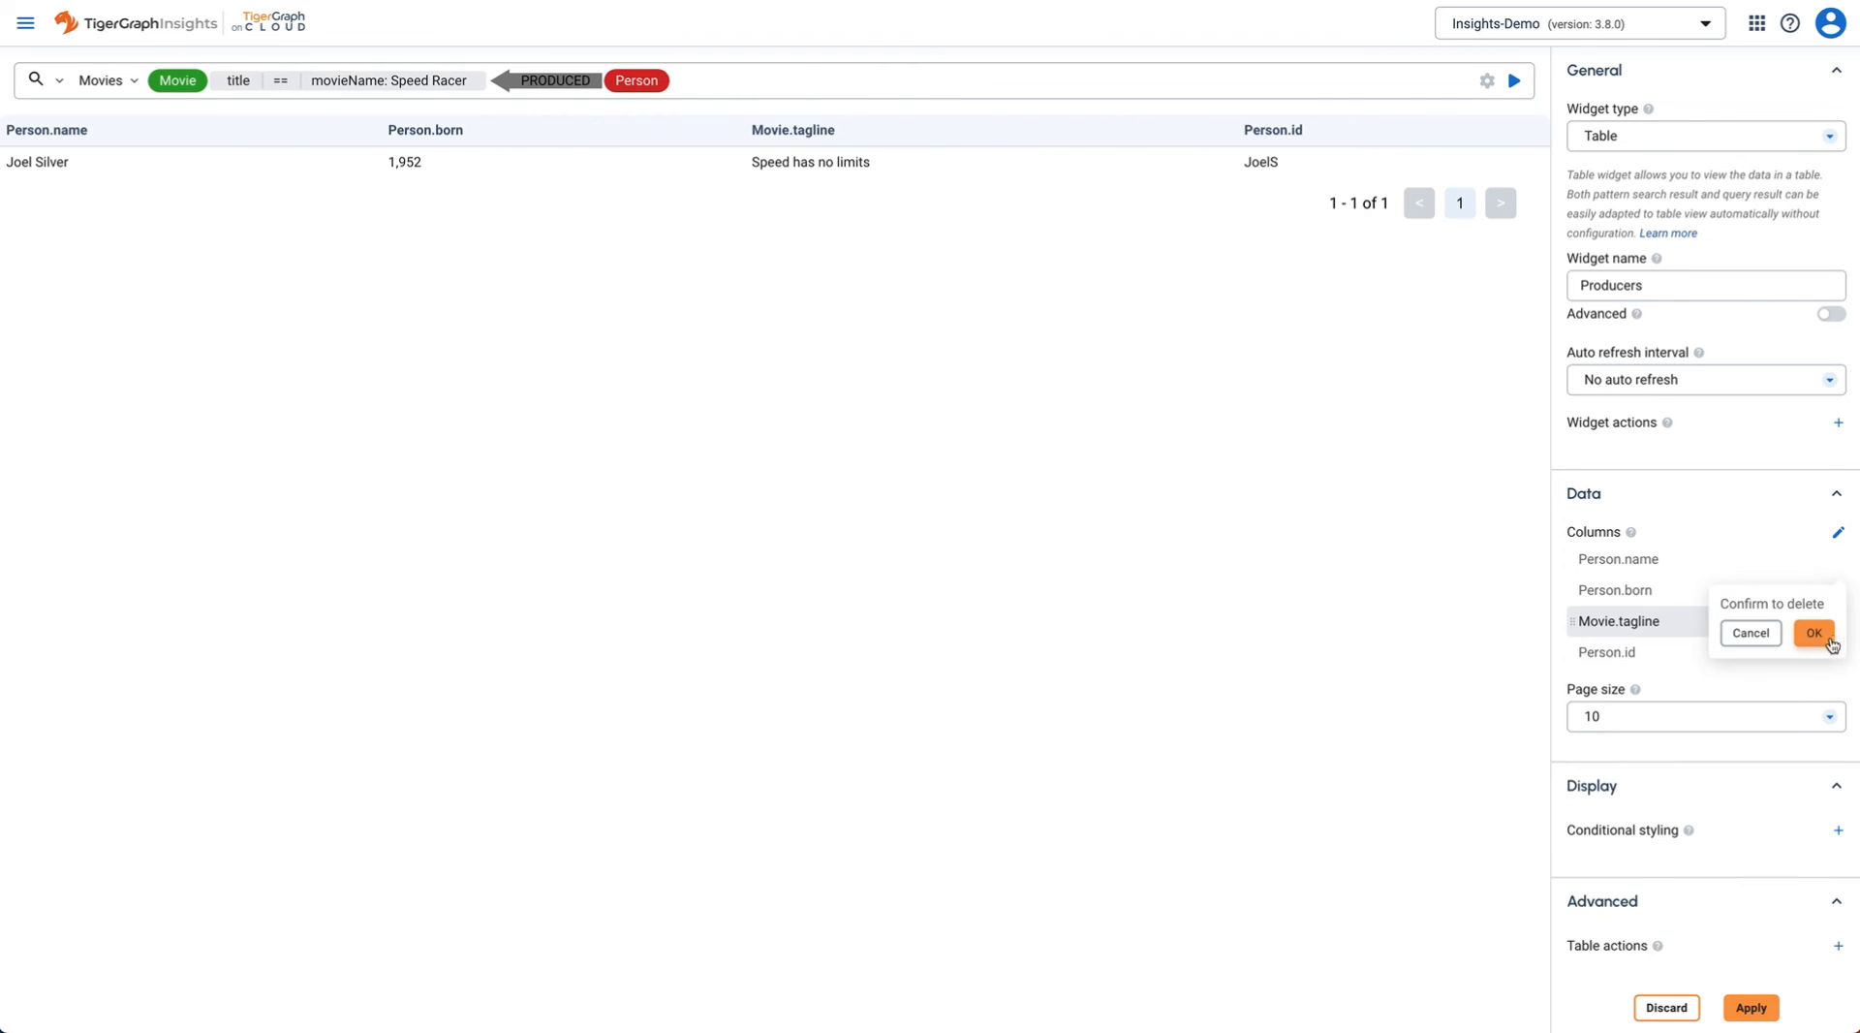
pyautogui.click(1814, 633)
pyautogui.click(1838, 621)
pyautogui.click(1813, 603)
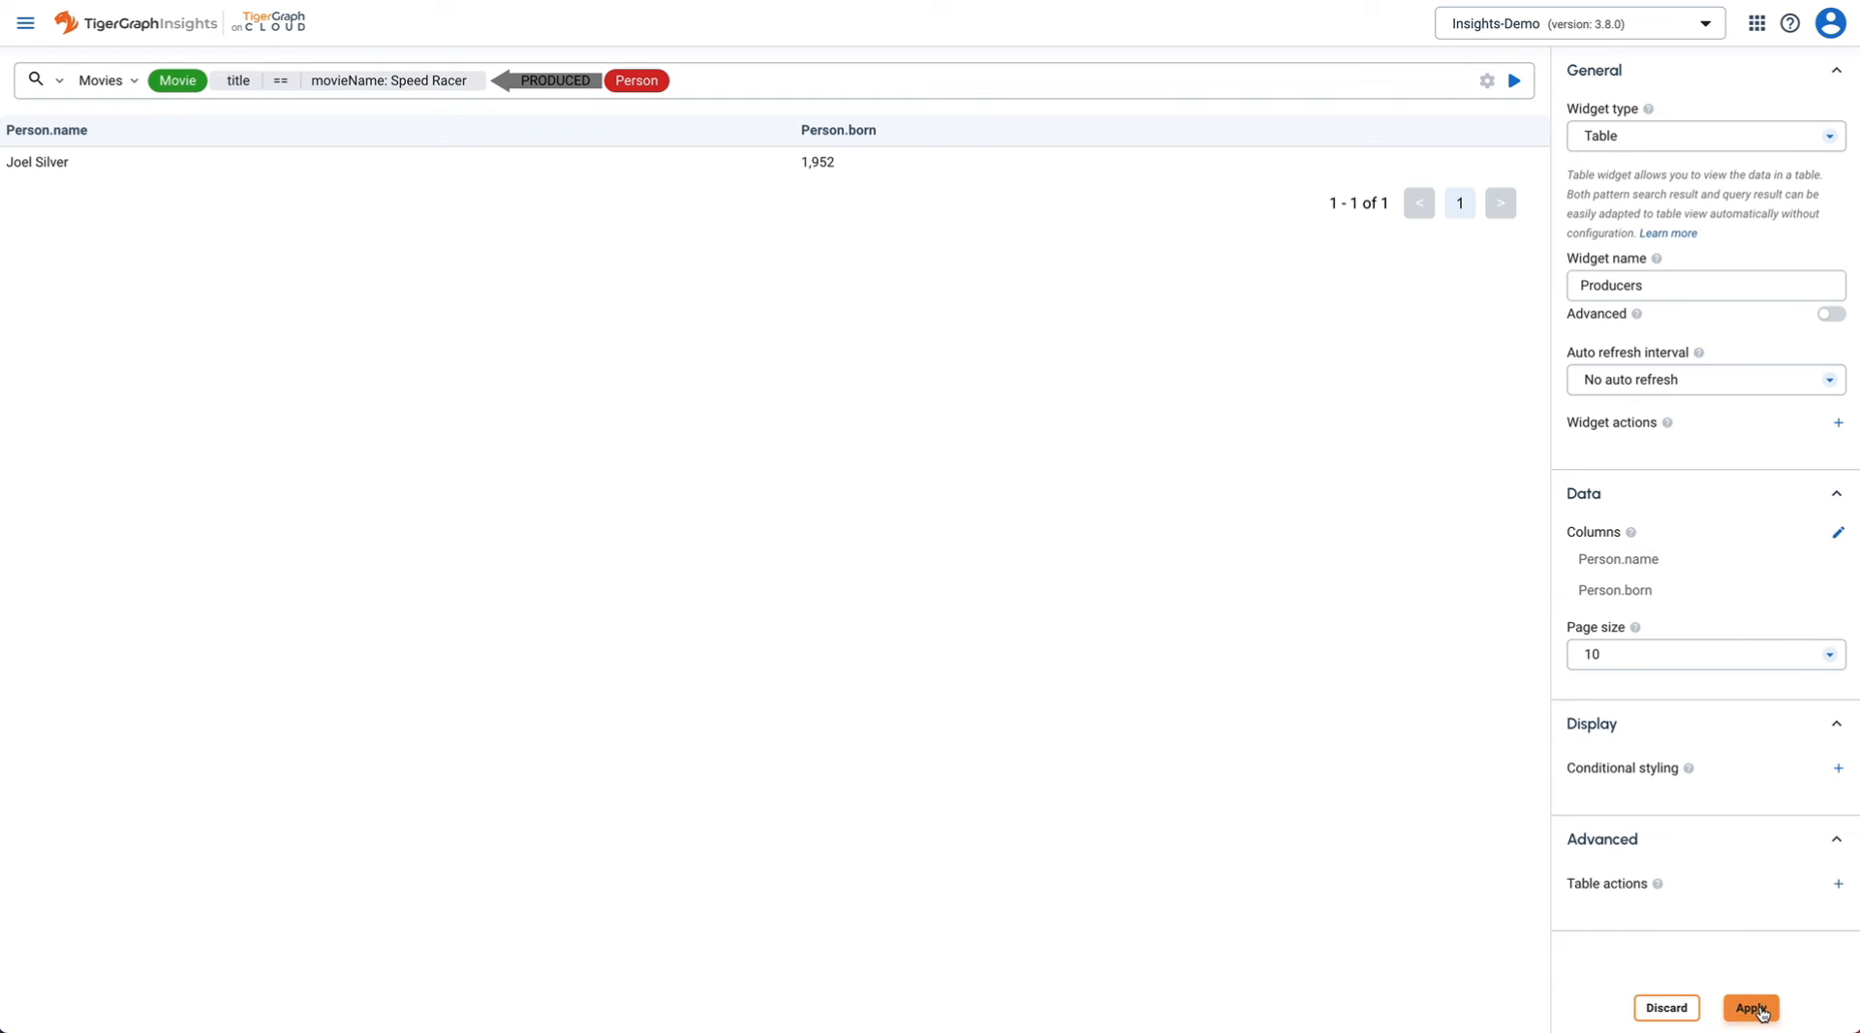
pyautogui.click(1753, 1008)
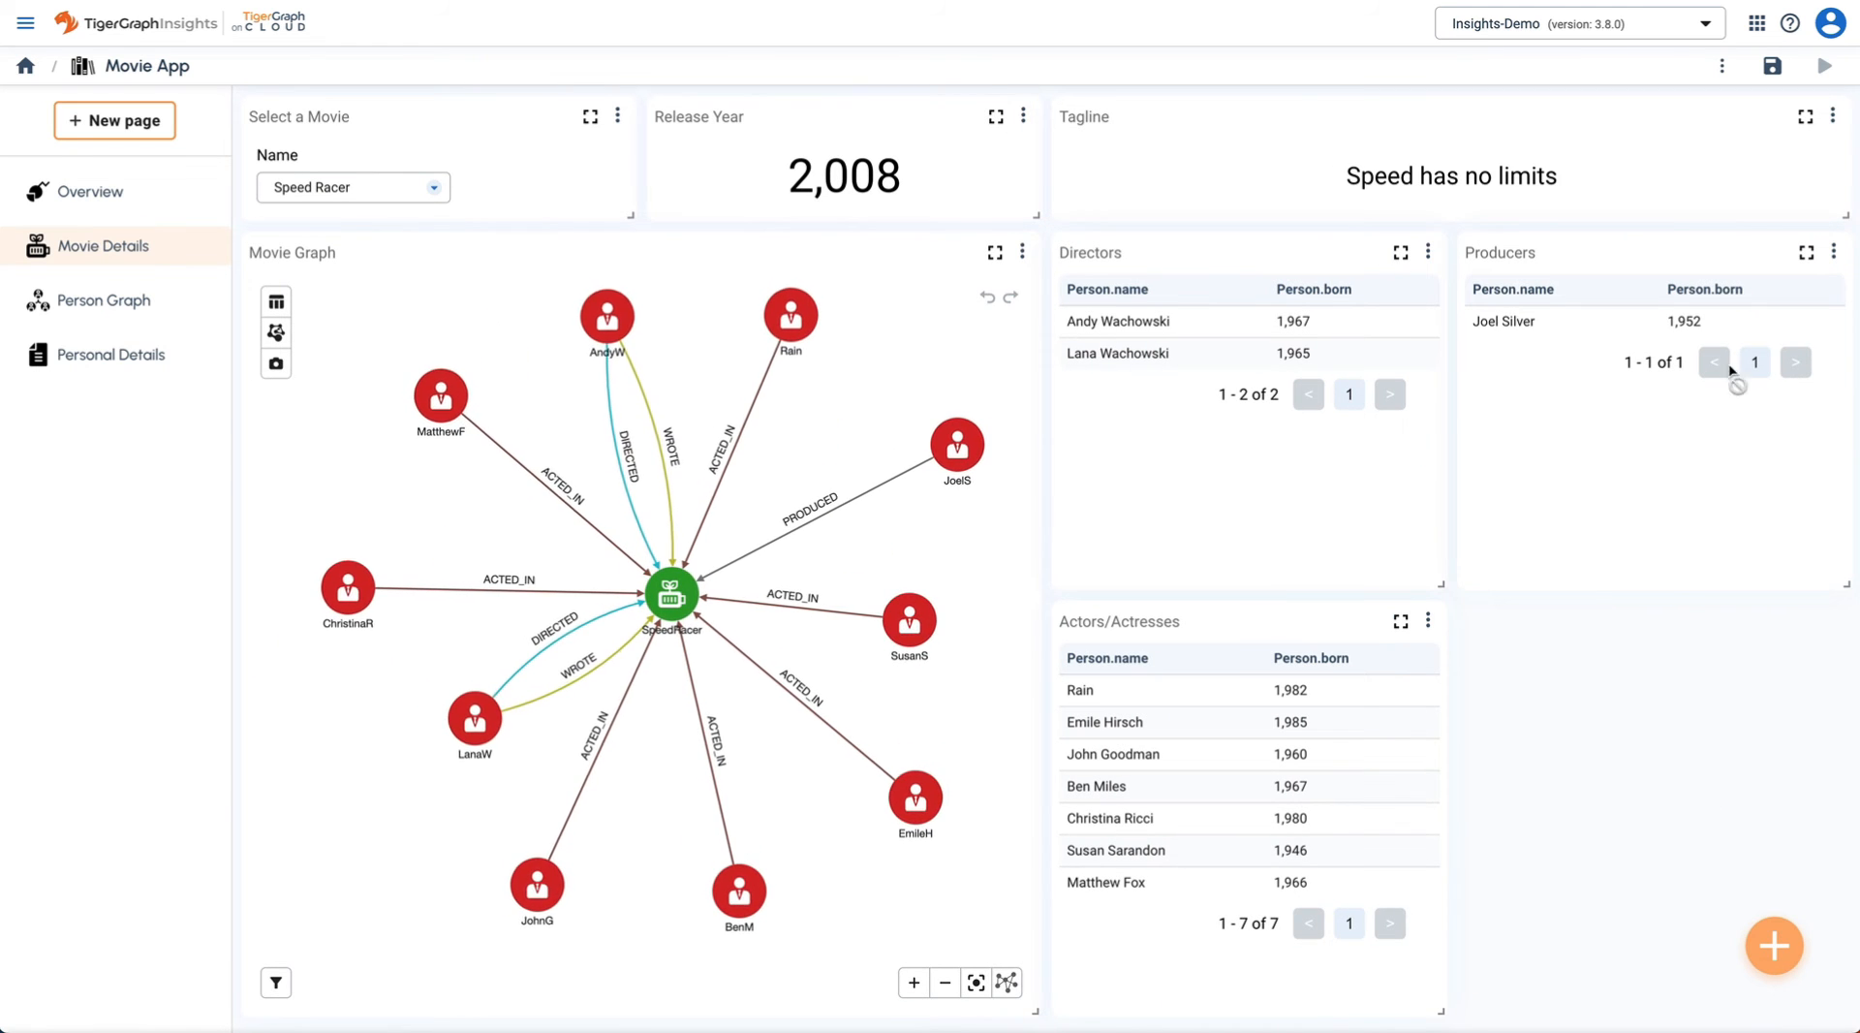
# - Duplicate the Producers table and rename the copy to Writers
pyautogui.click(1832, 255)
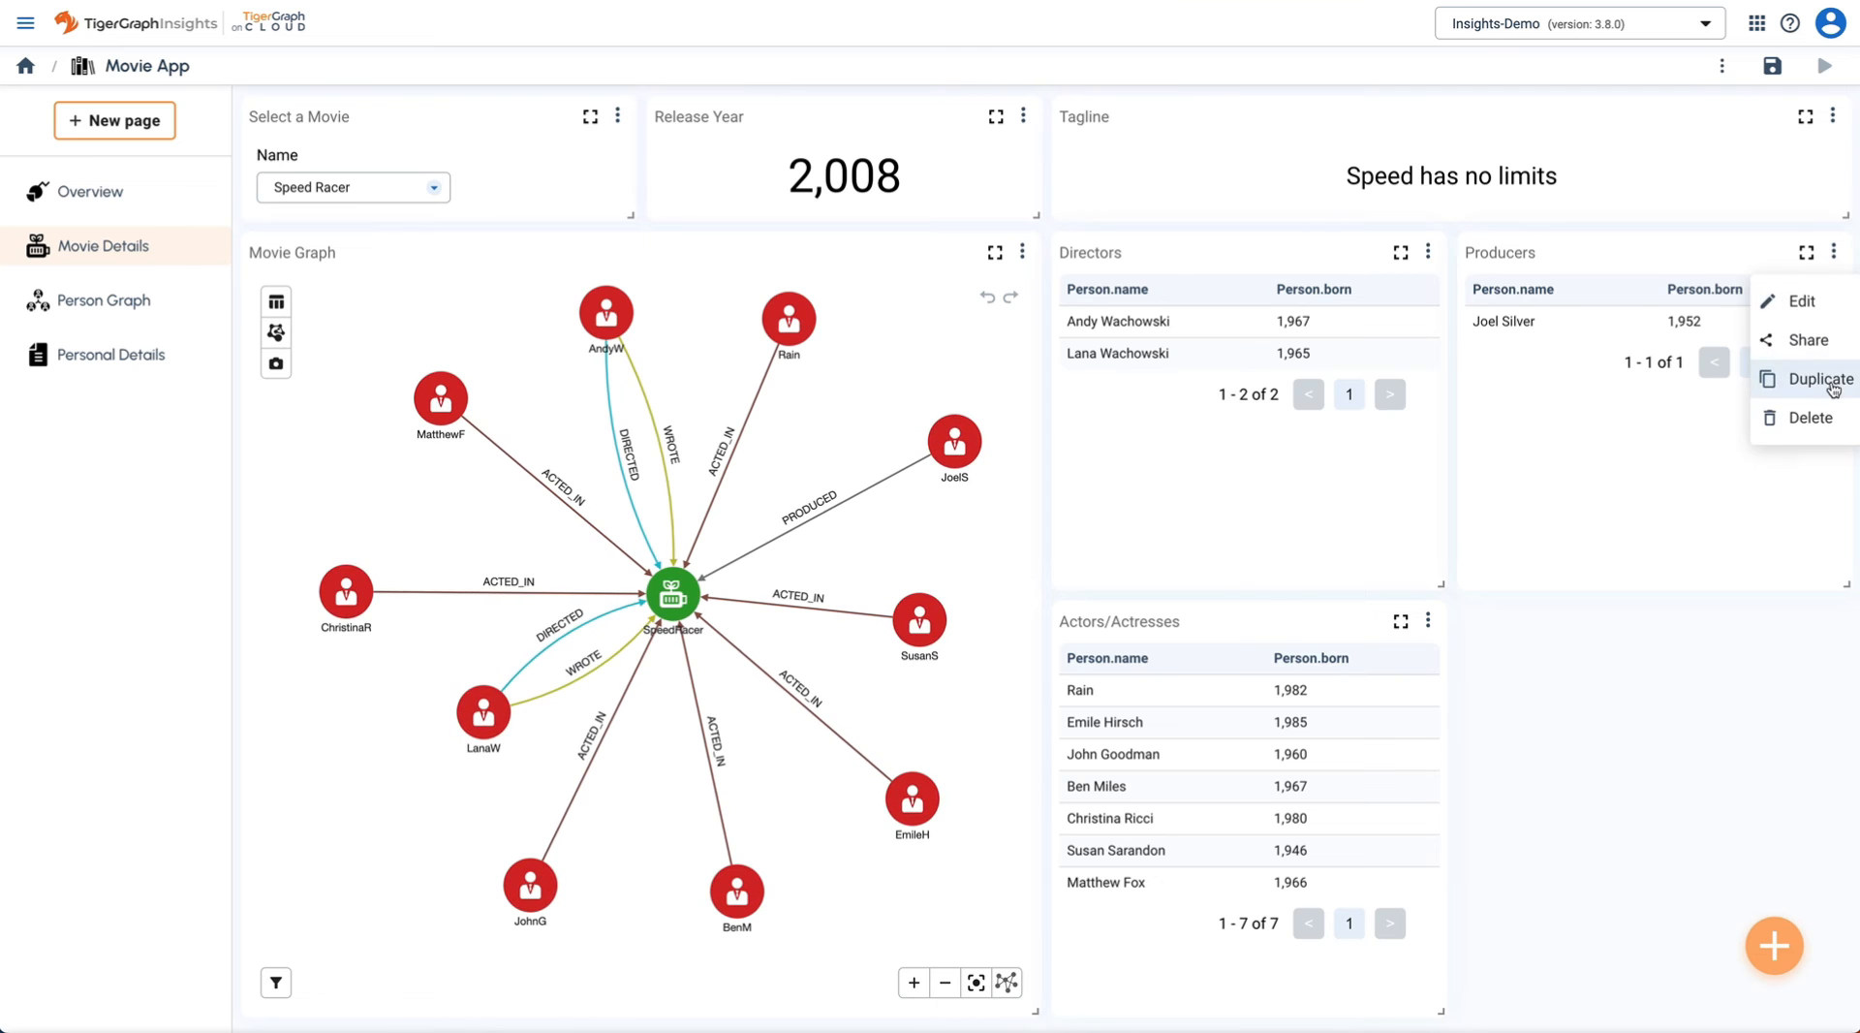
pyautogui.click(1816, 378)
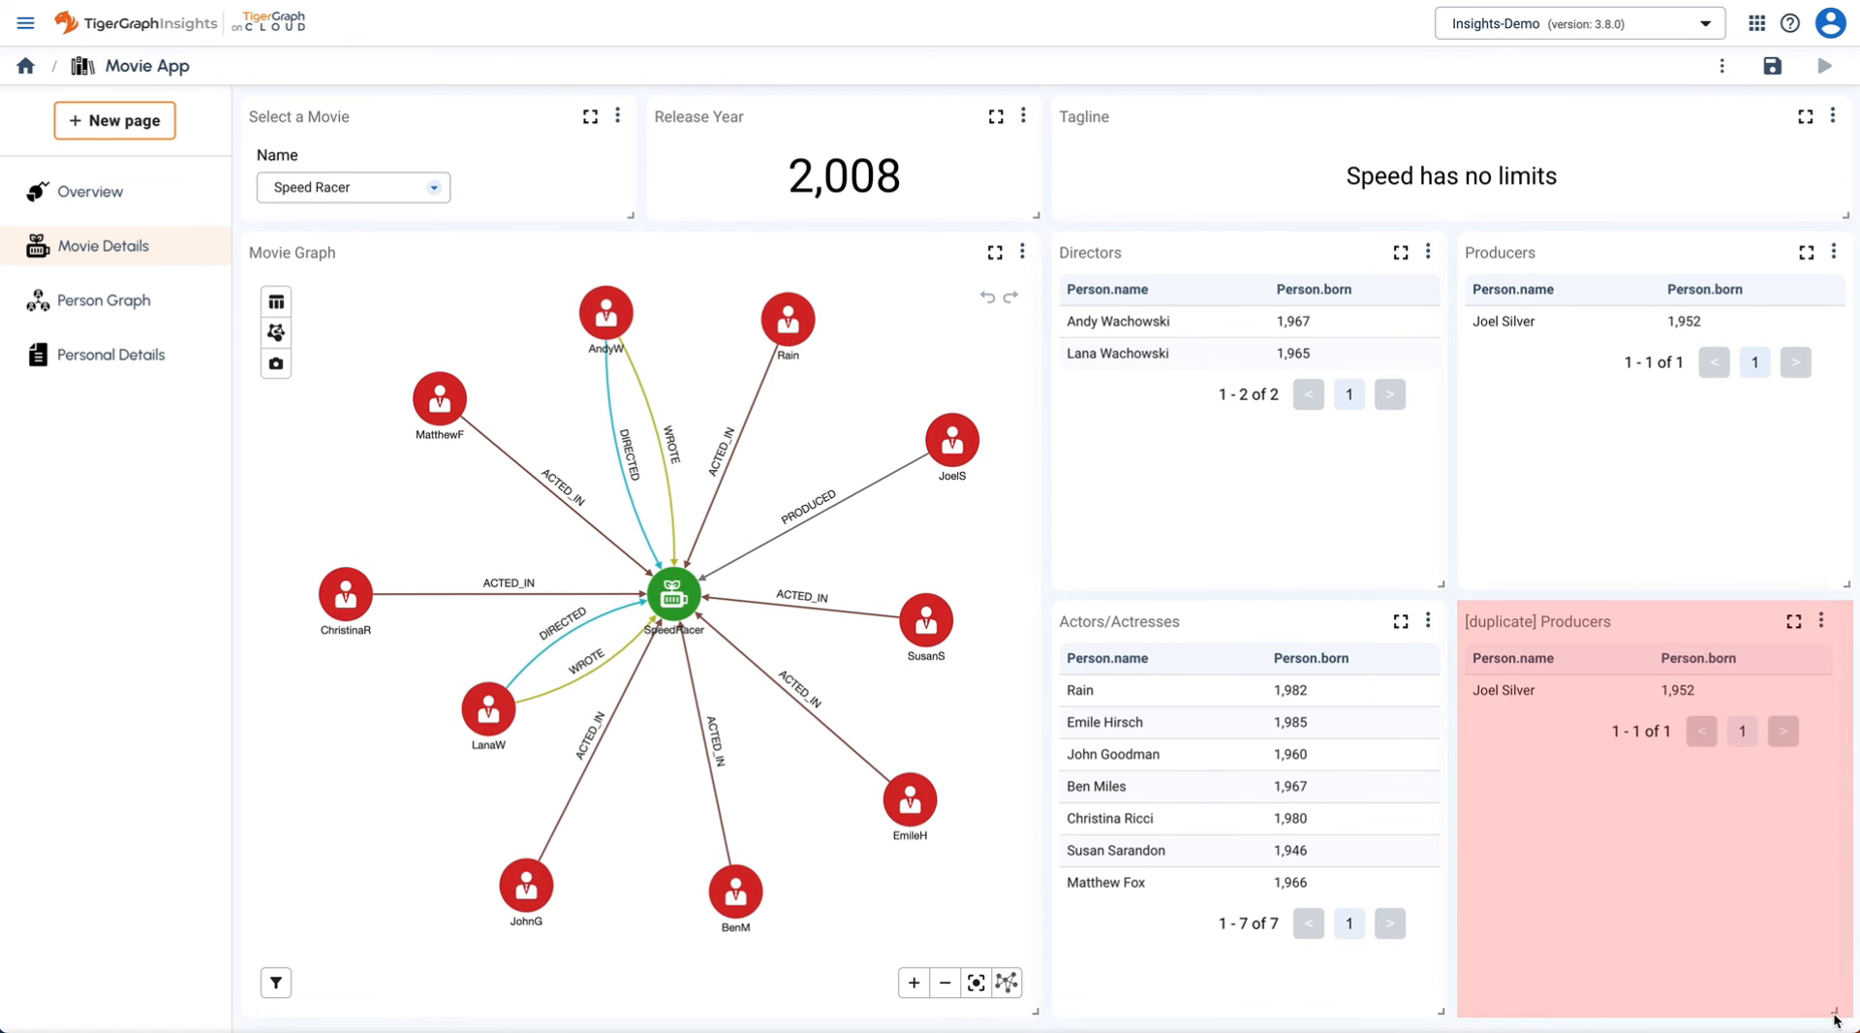
pyautogui.click(1833, 620)
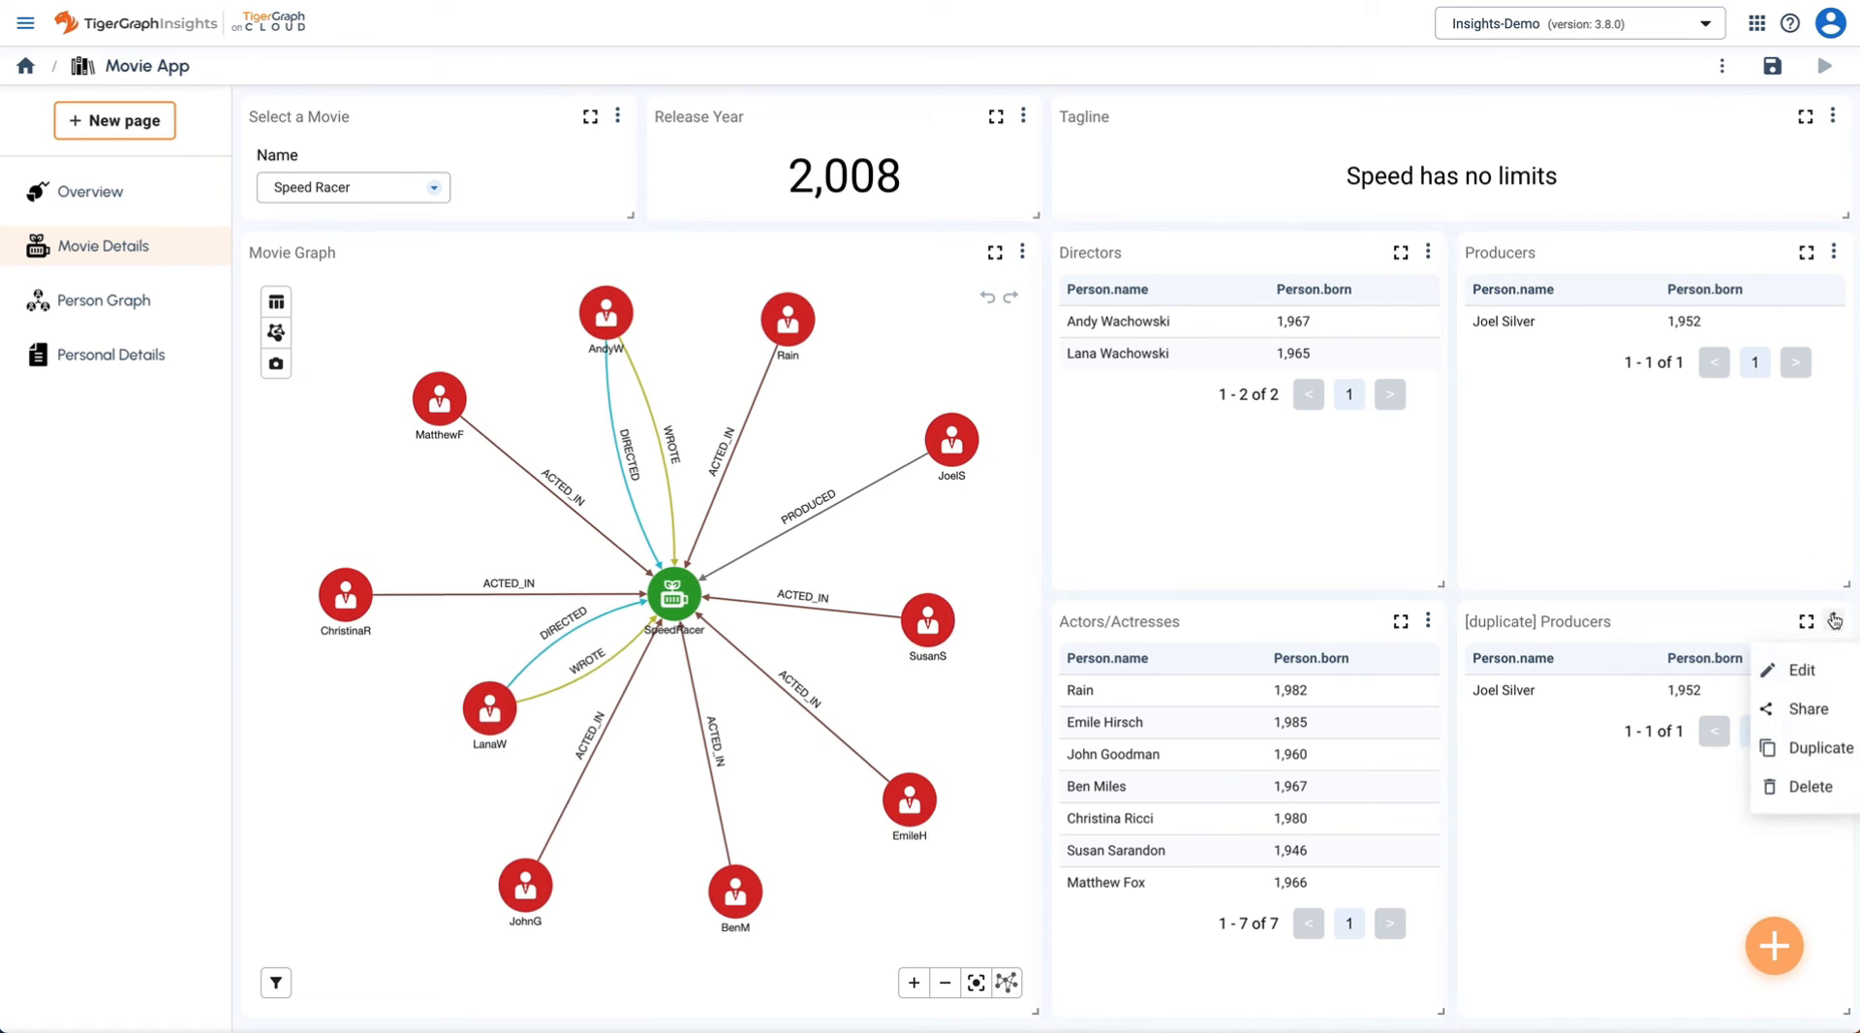
pyautogui.click(1815, 667)
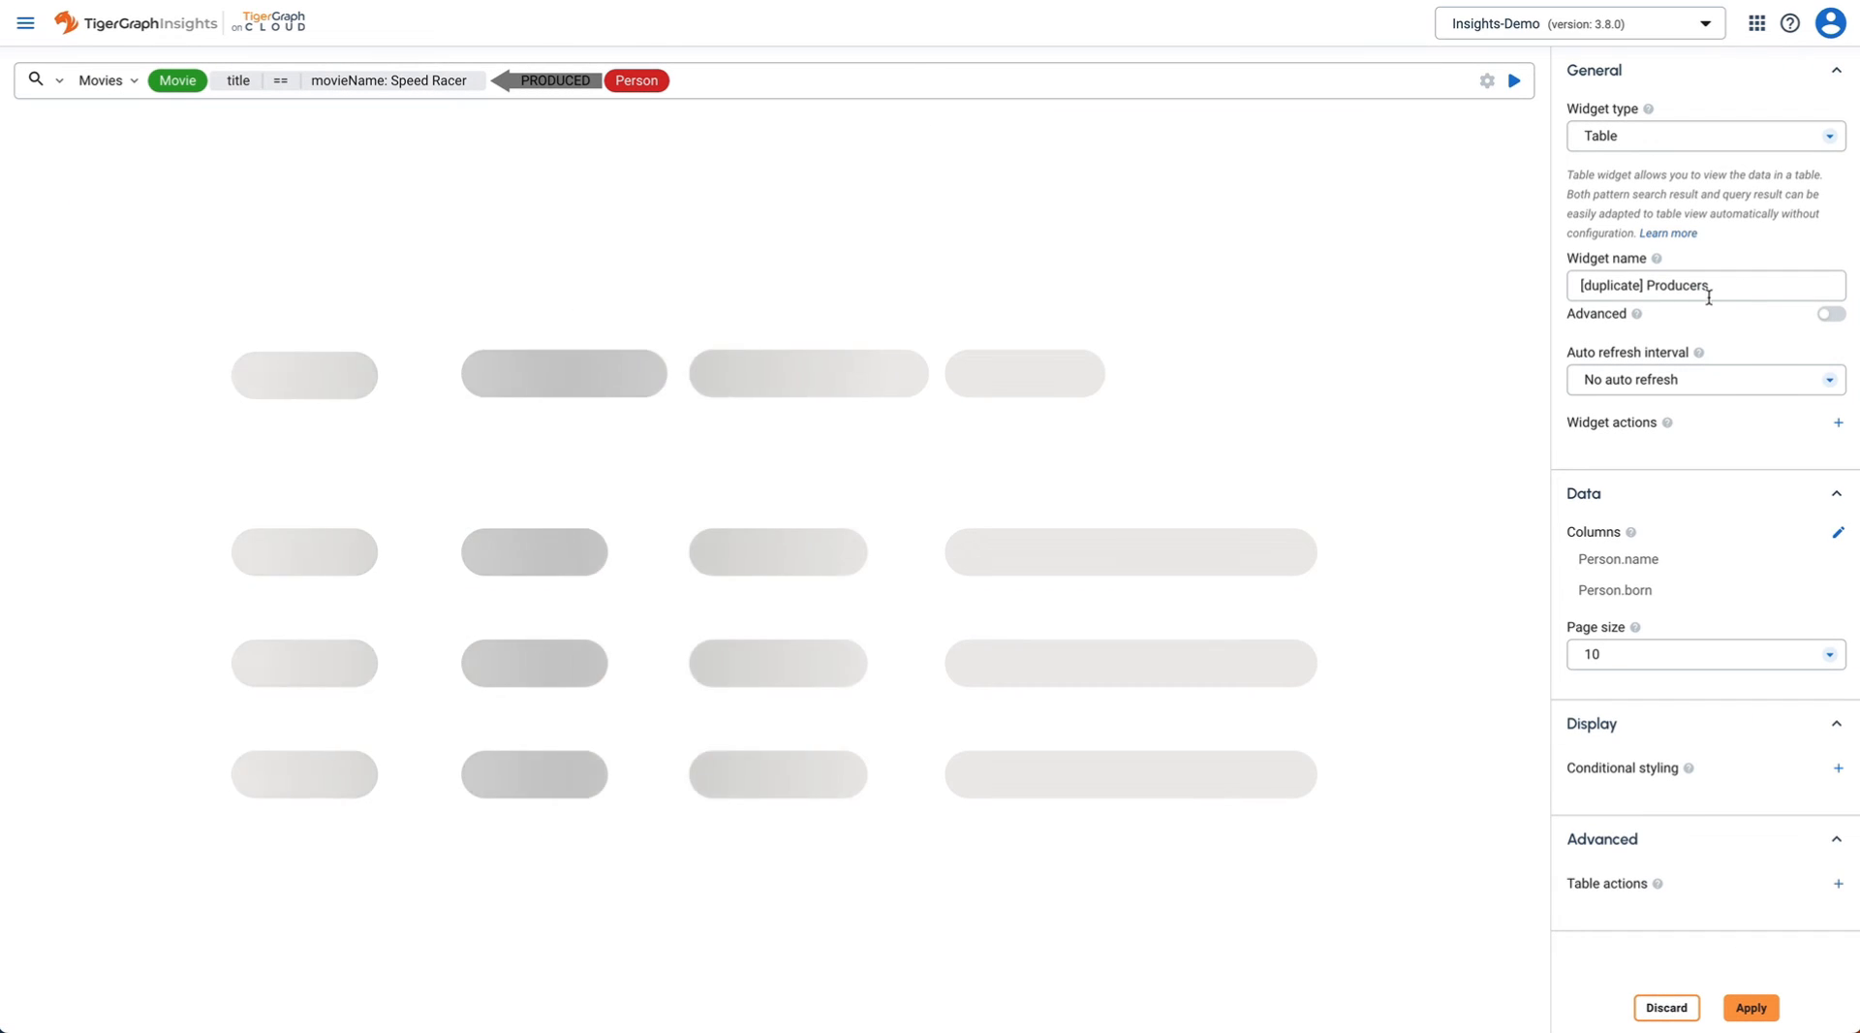
pyautogui.tripleClick(1741, 293)
pyautogui.write('W')
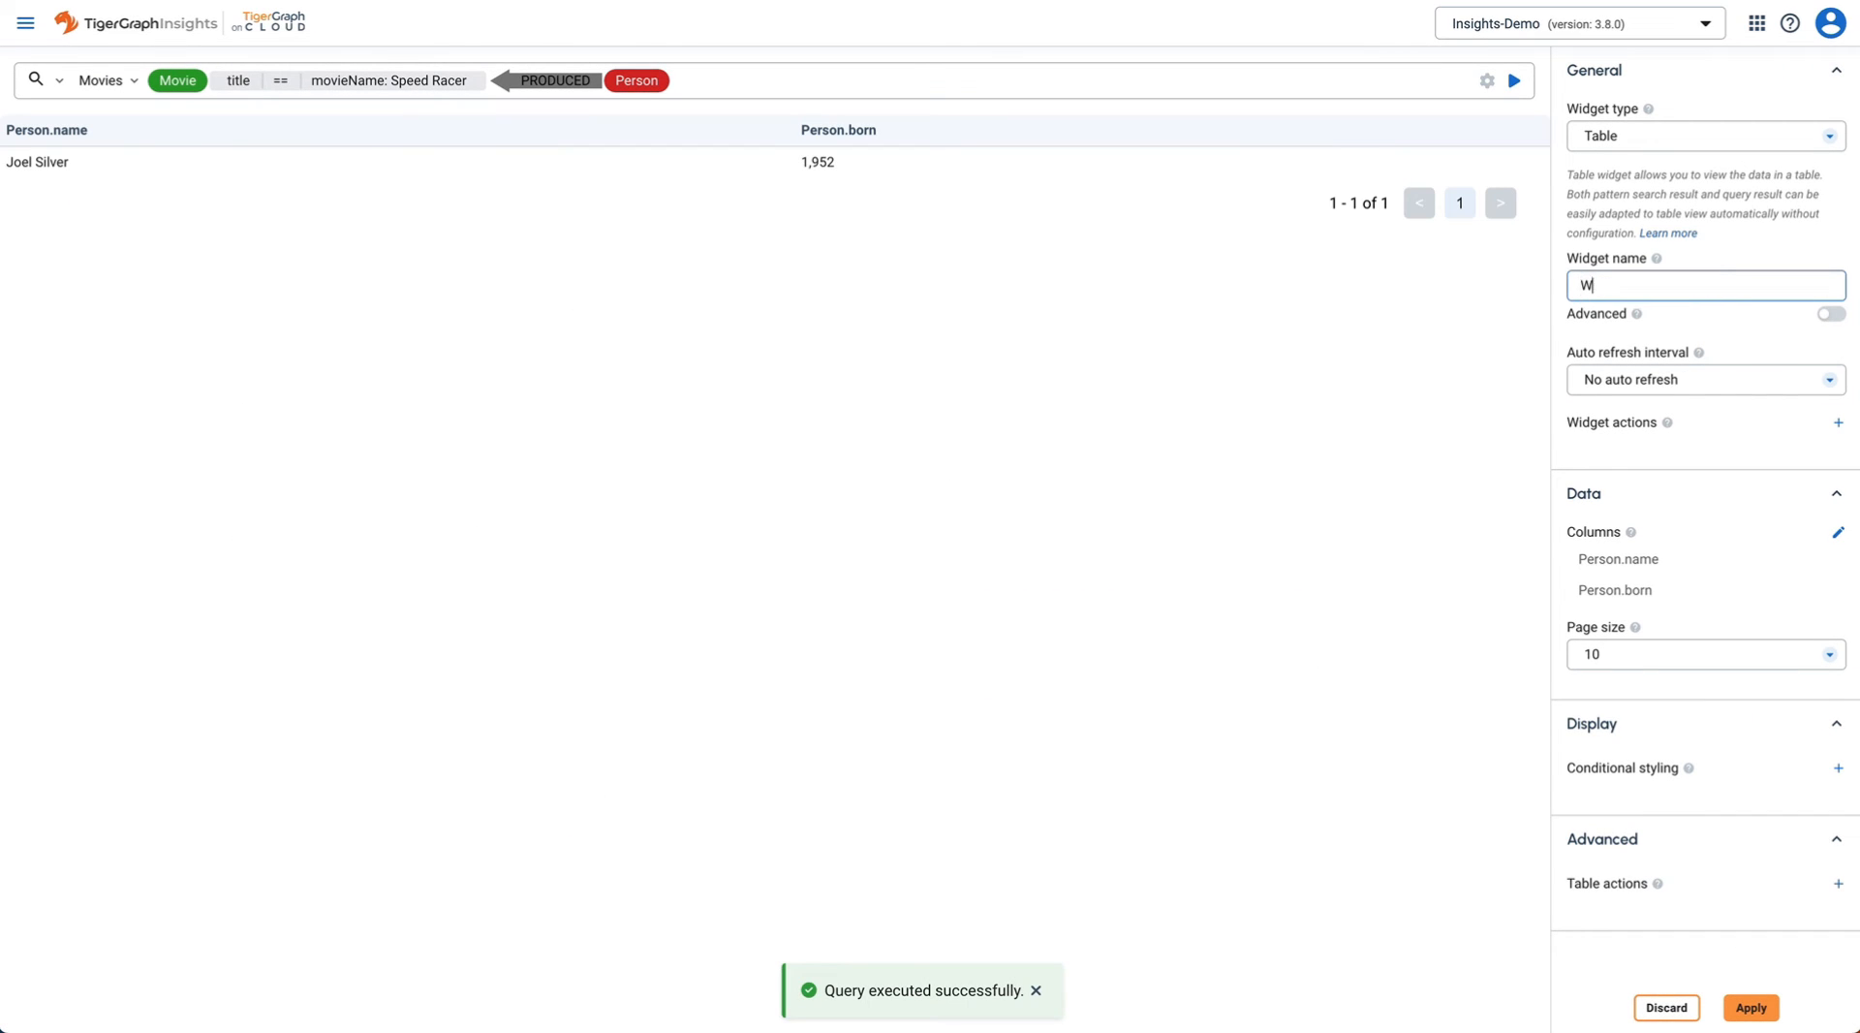
pyautogui.write('riters')
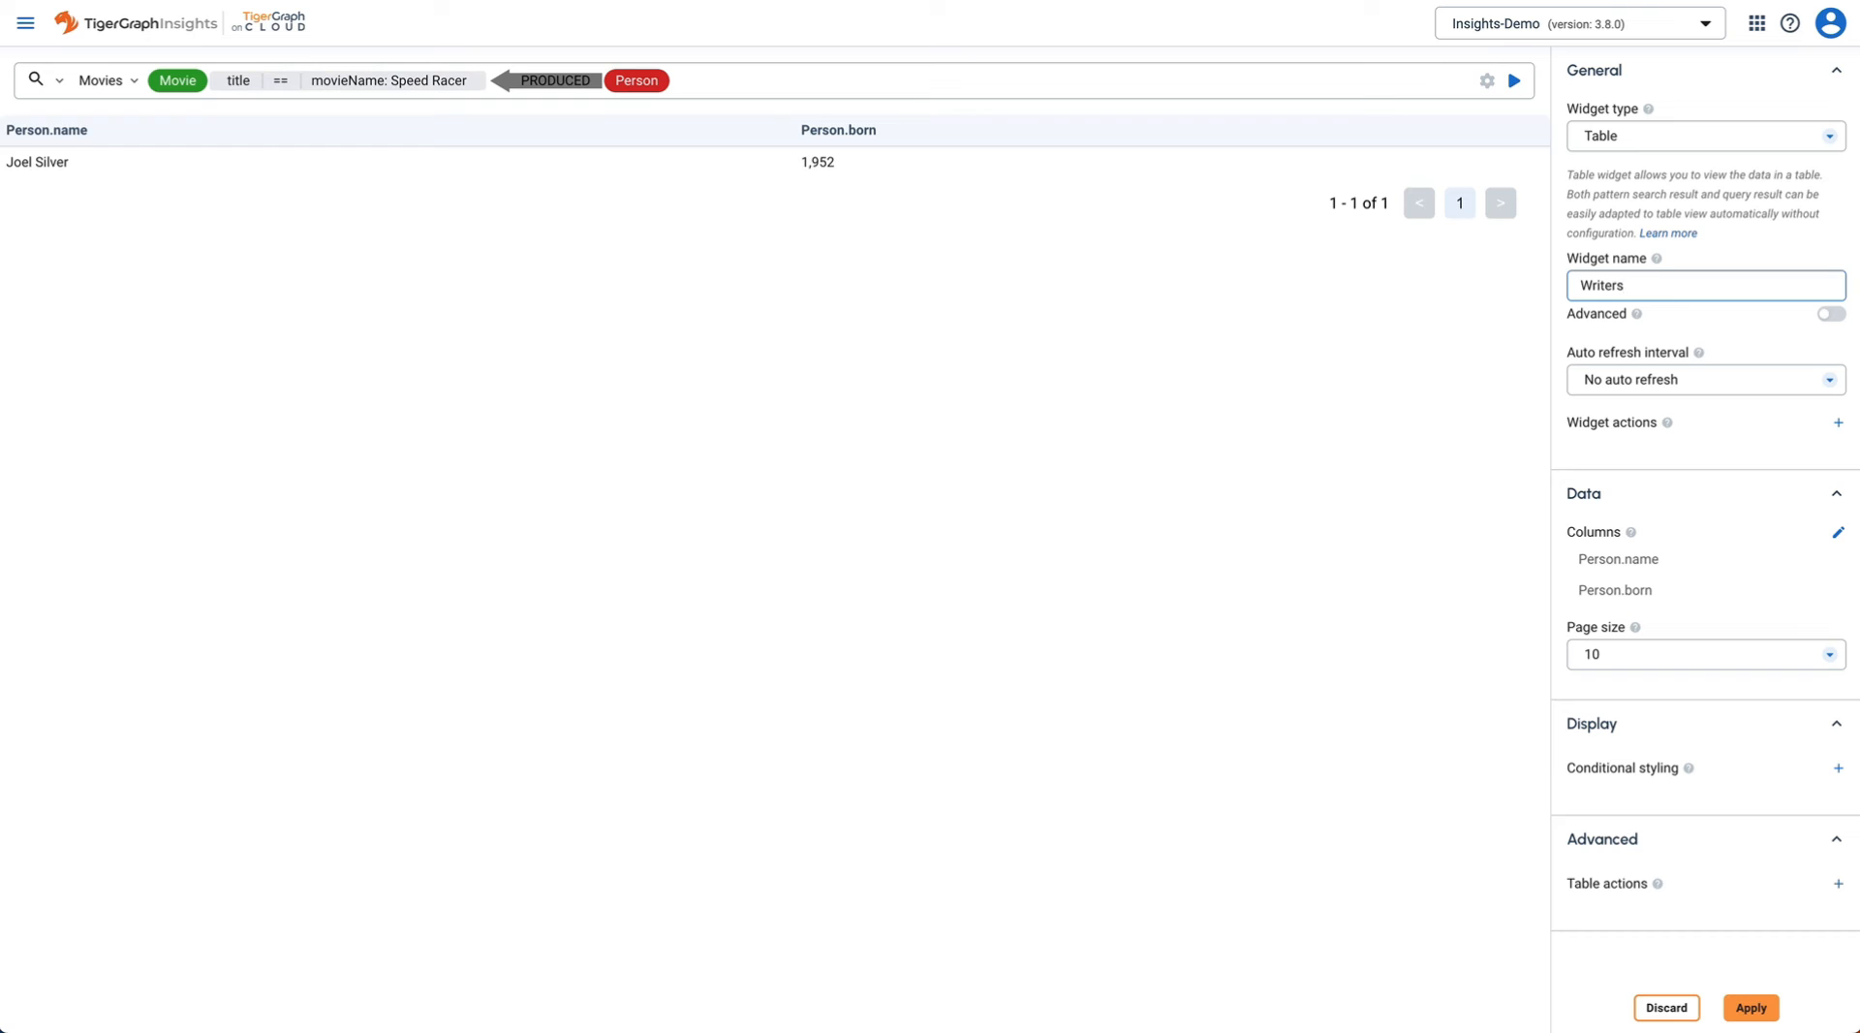
# - Replace PRODUCED with WROTE in the pattern and run the search for Speed Racer's writers
pyautogui.click(746, 73)
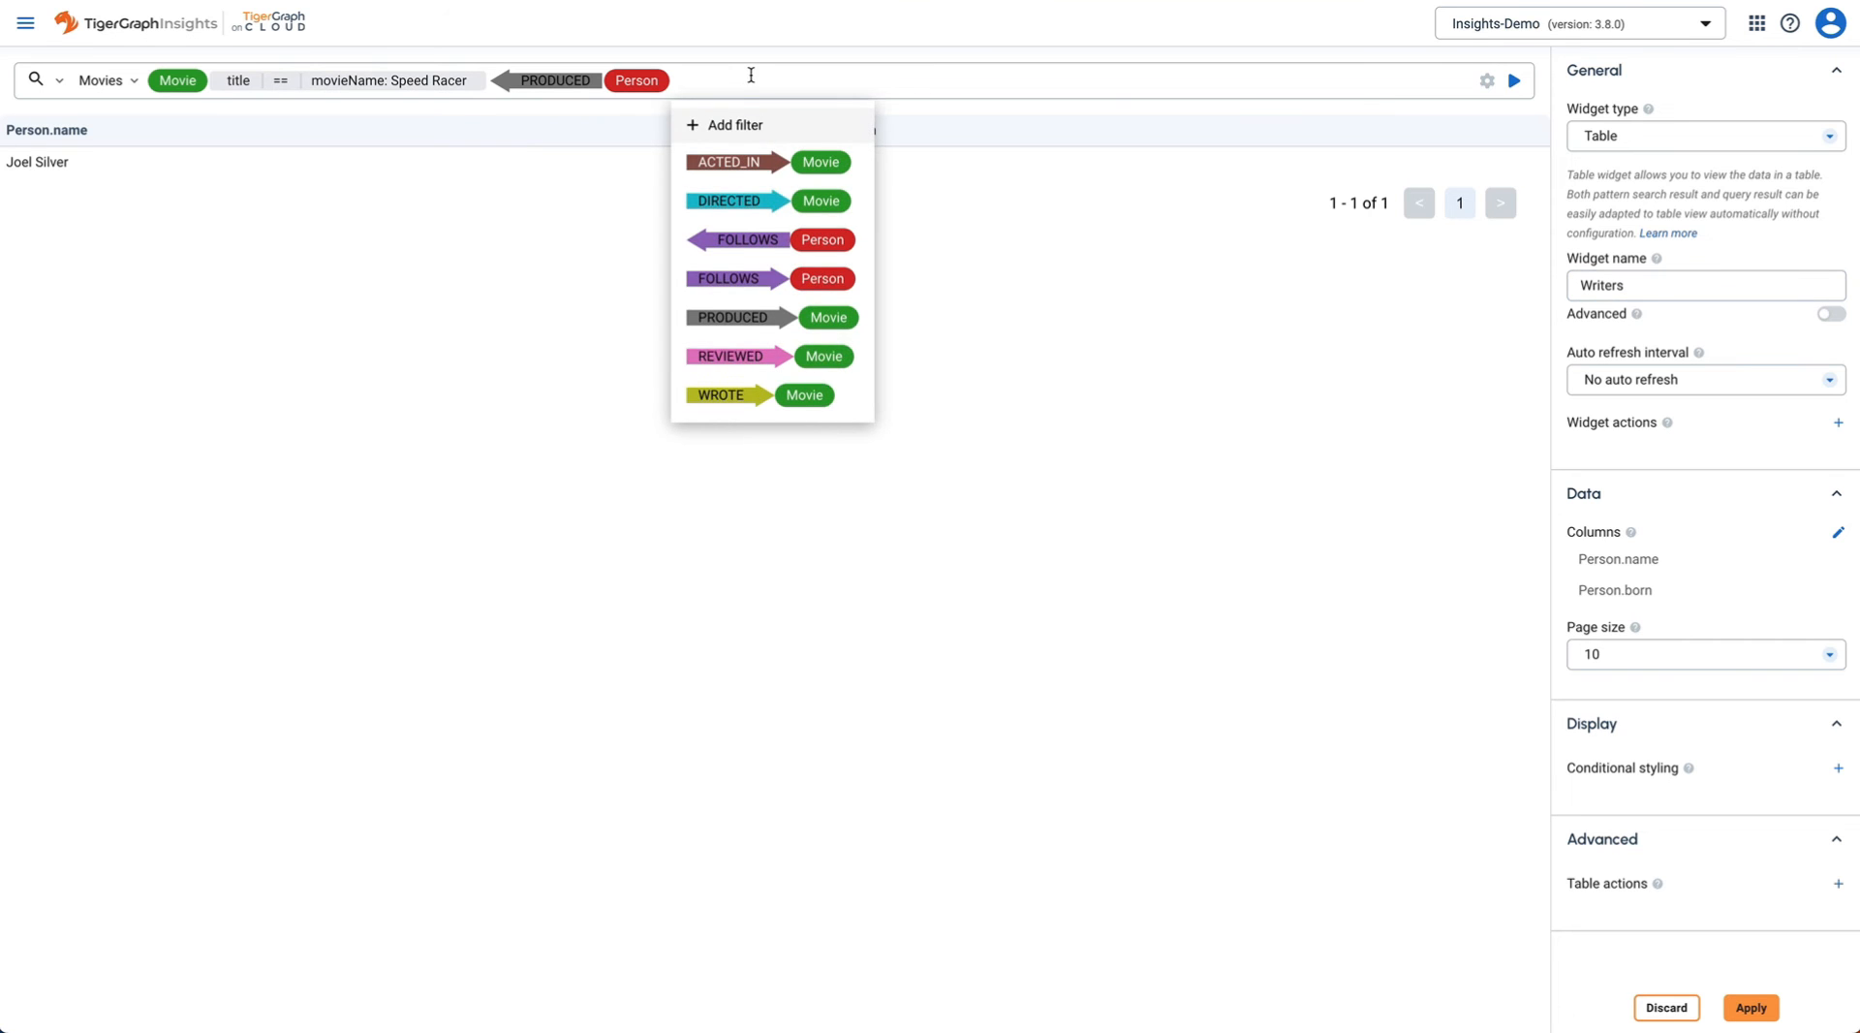
pyautogui.press('BackSpace')
pyautogui.press('BackSpace')
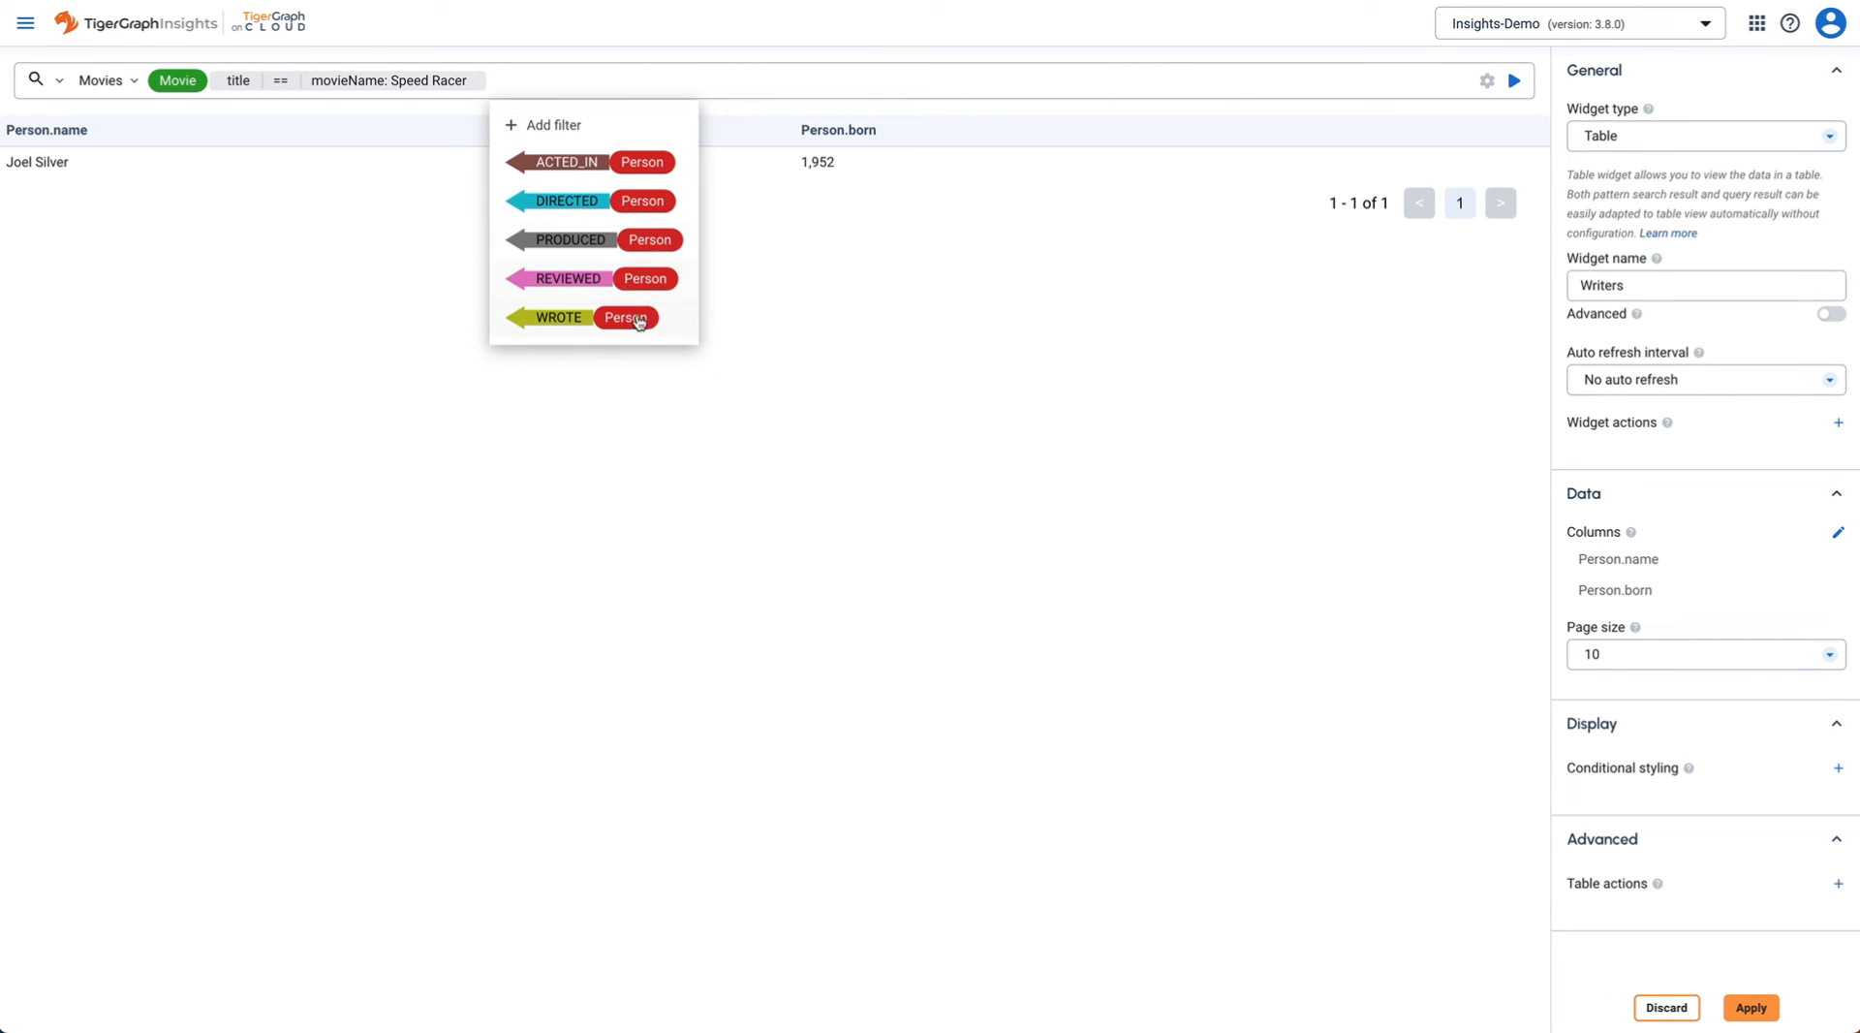
pyautogui.click(638, 319)
pyautogui.click(1029, 272)
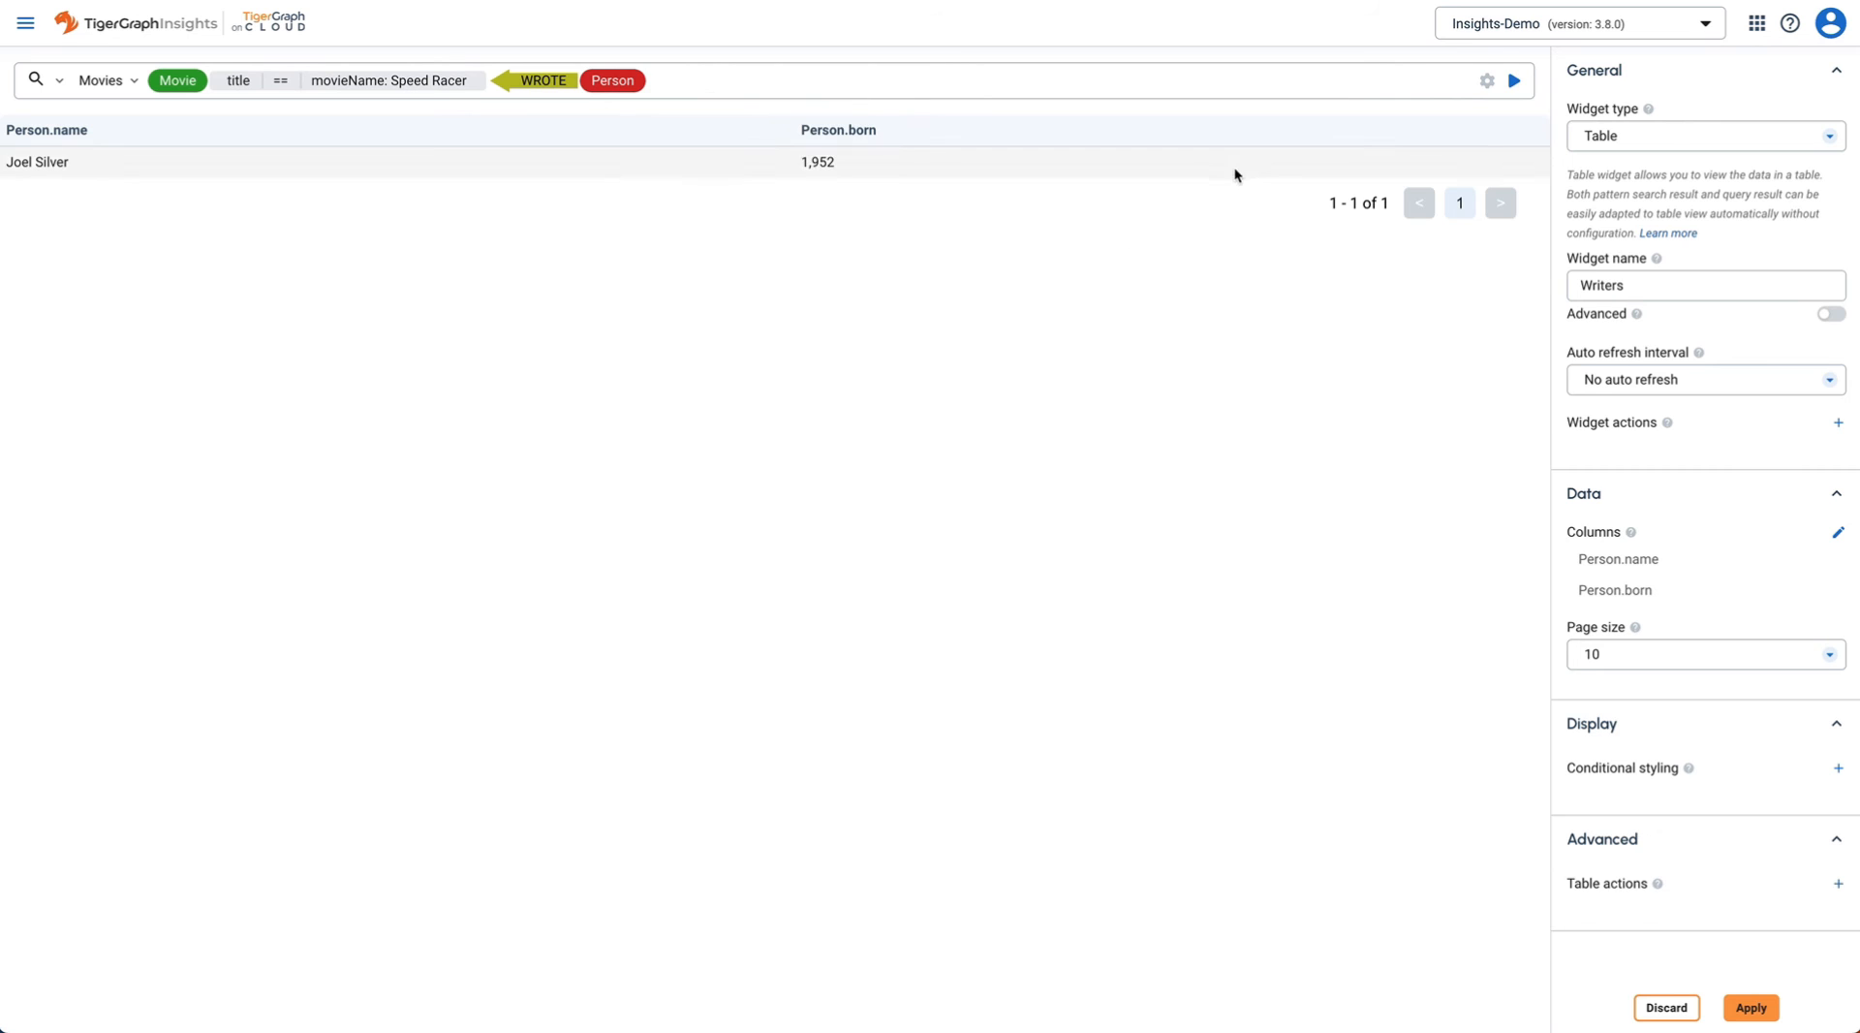
pyautogui.click(1515, 82)
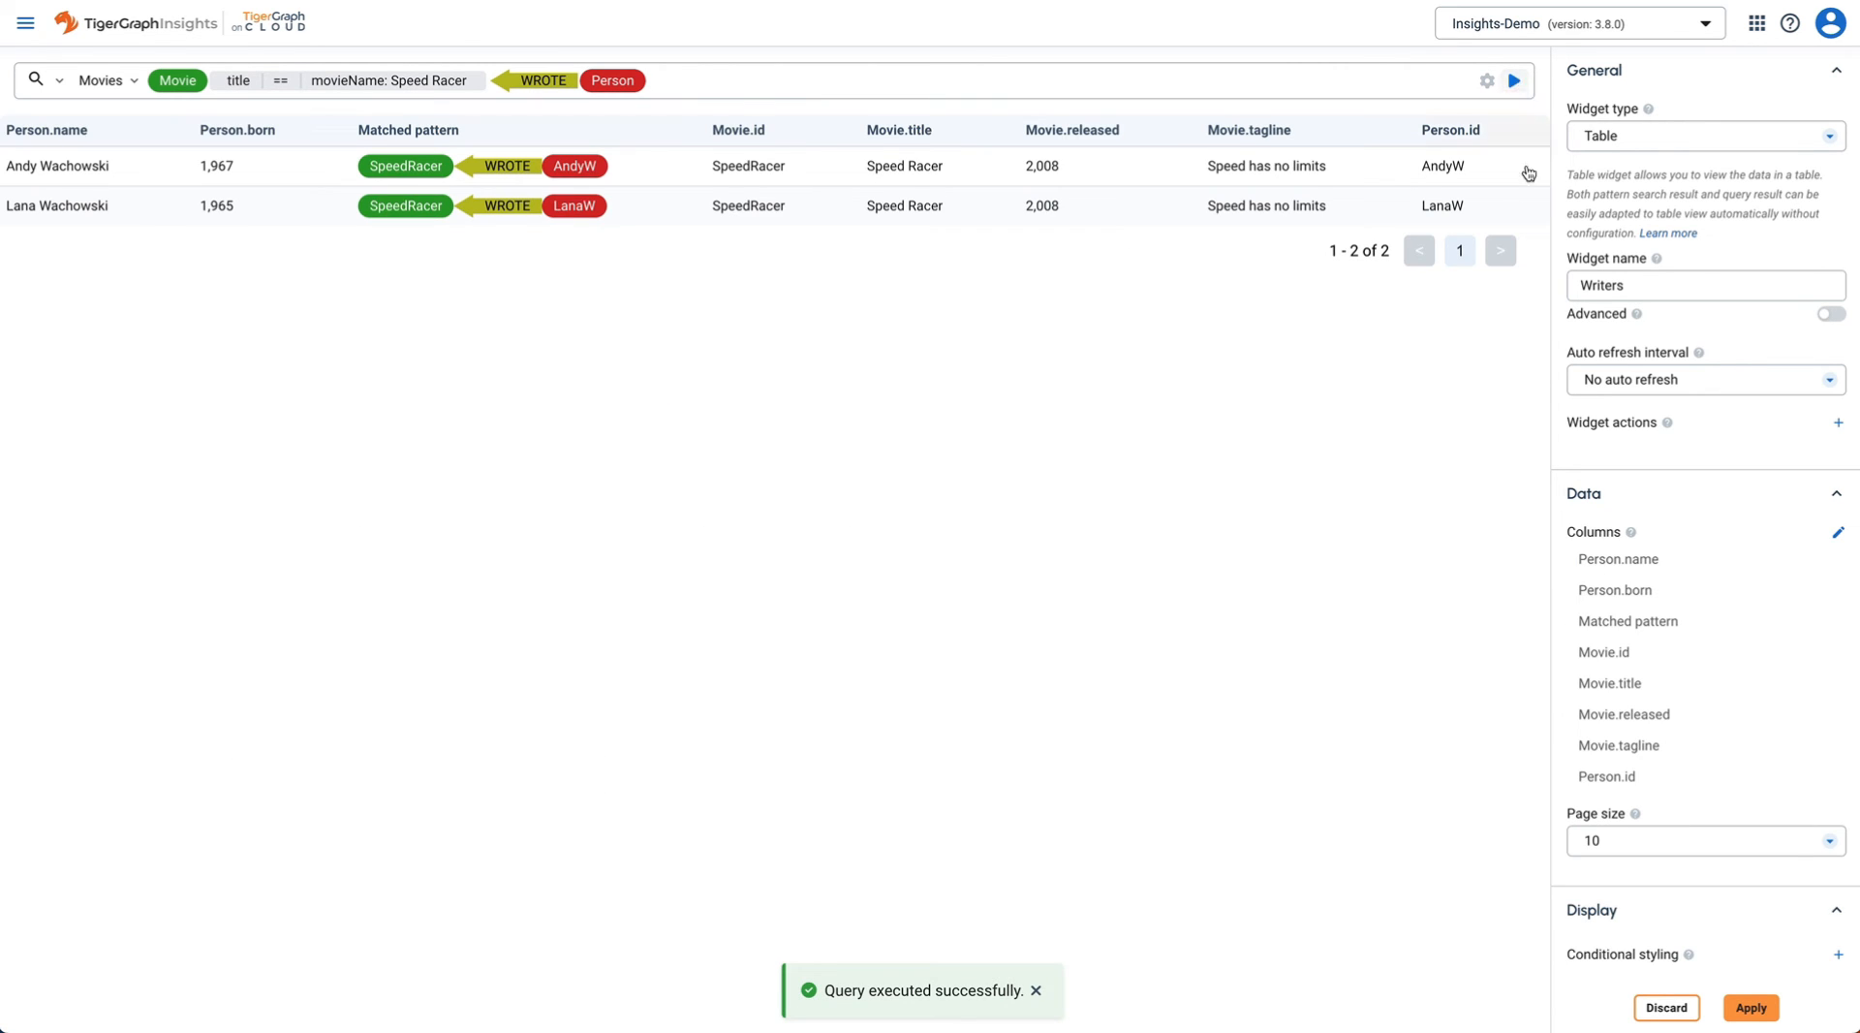
# - Keep only the Person.name and Person.born columns, then apply the Writers widget
pyautogui.click(1840, 623)
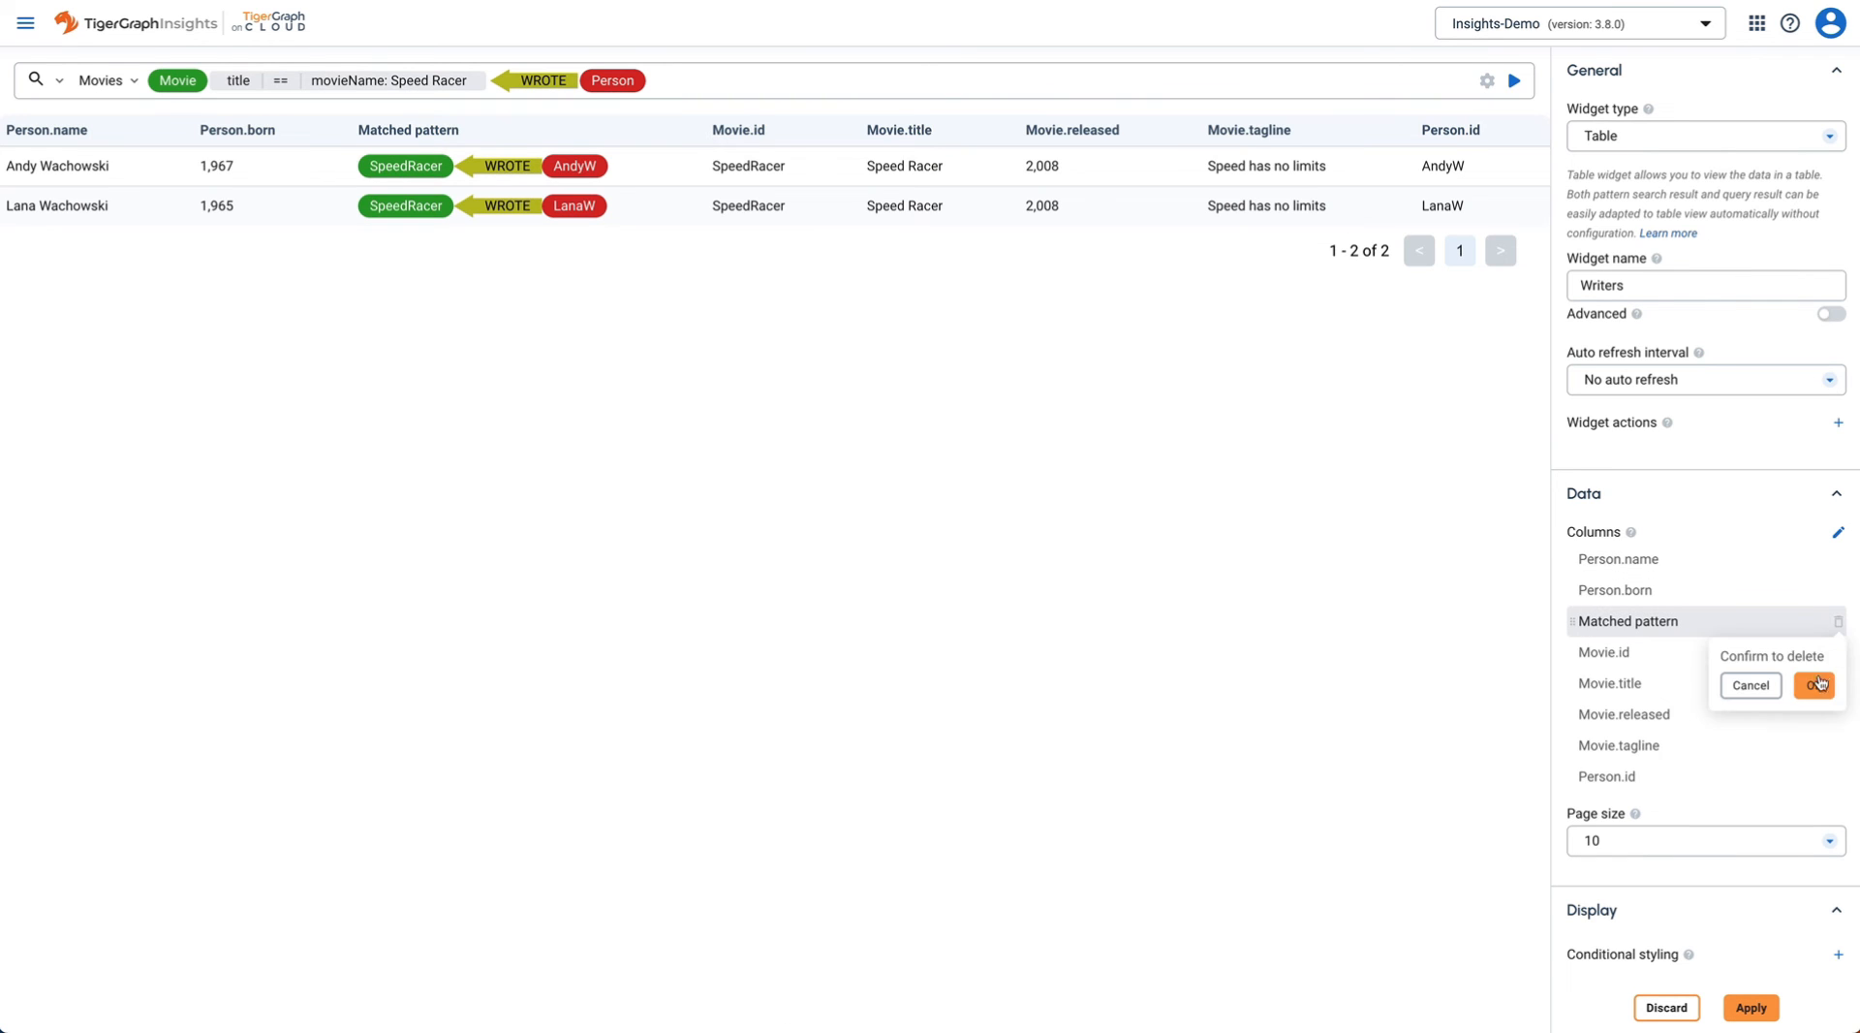
pyautogui.click(1815, 684)
pyautogui.click(1840, 623)
pyautogui.click(1813, 686)
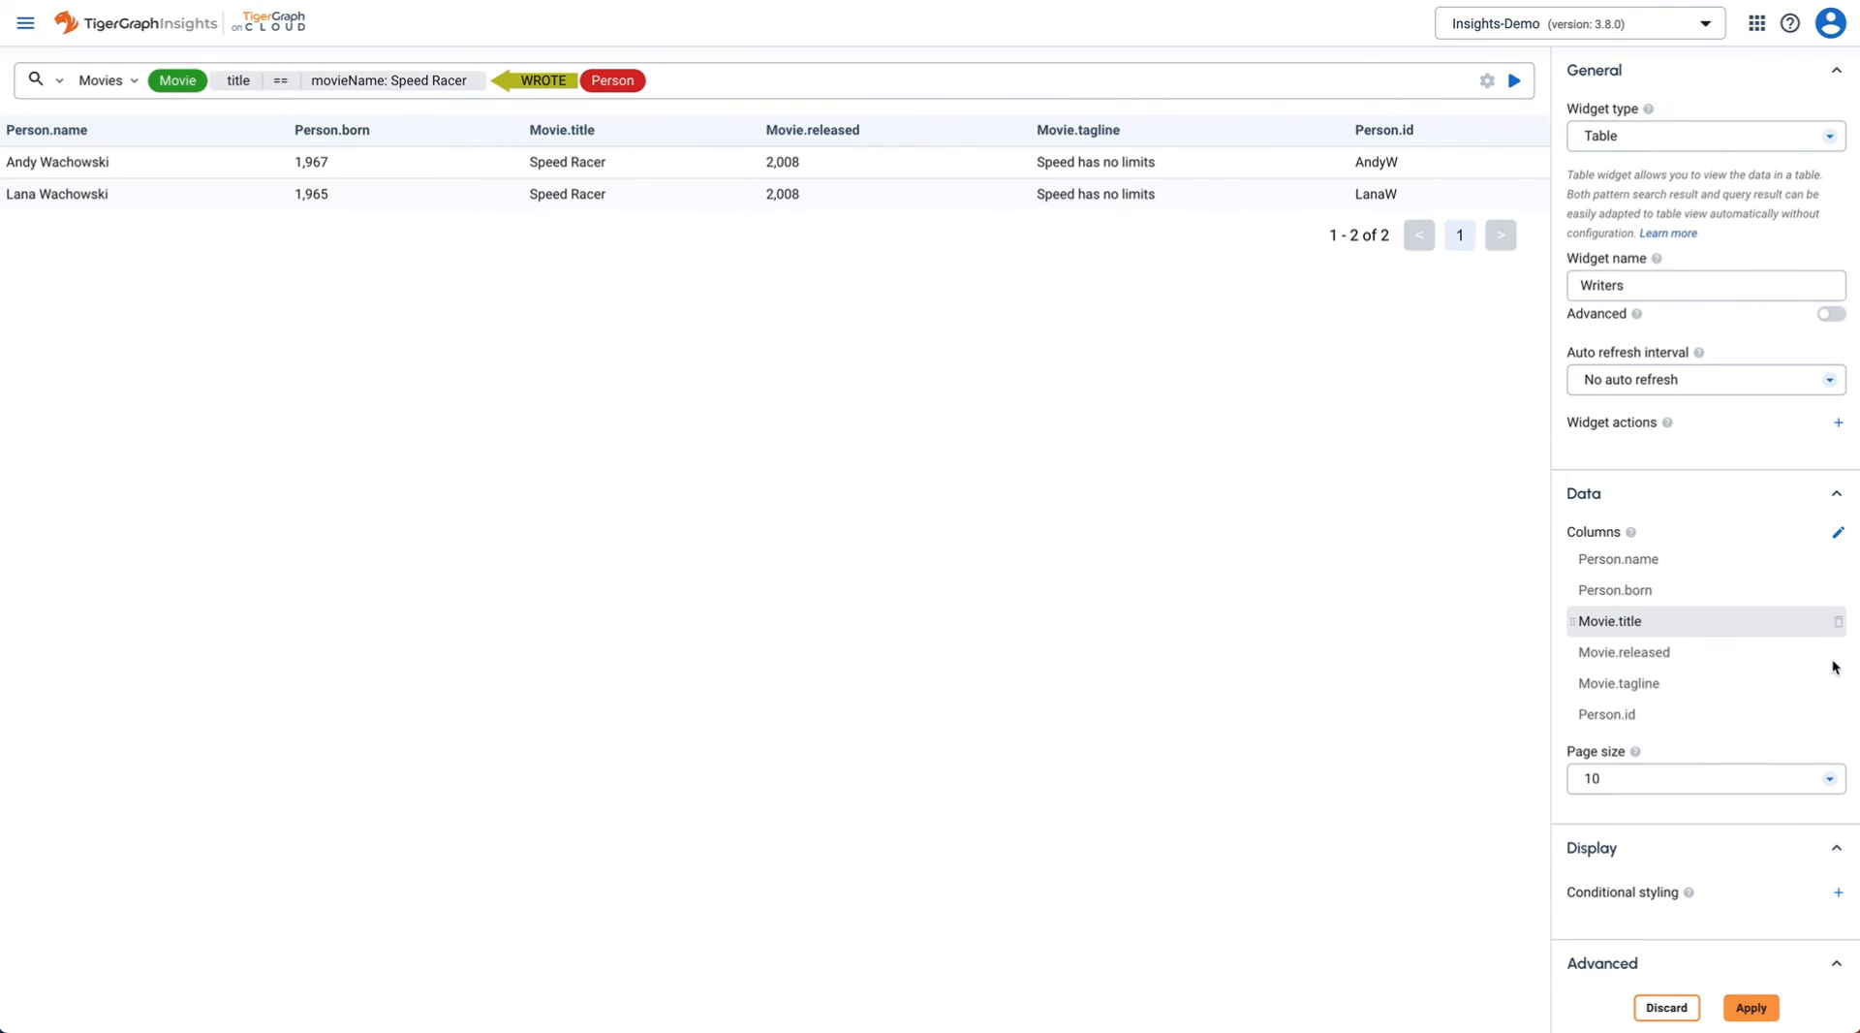
pyautogui.click(1840, 623)
pyautogui.click(1816, 688)
pyautogui.click(1840, 623)
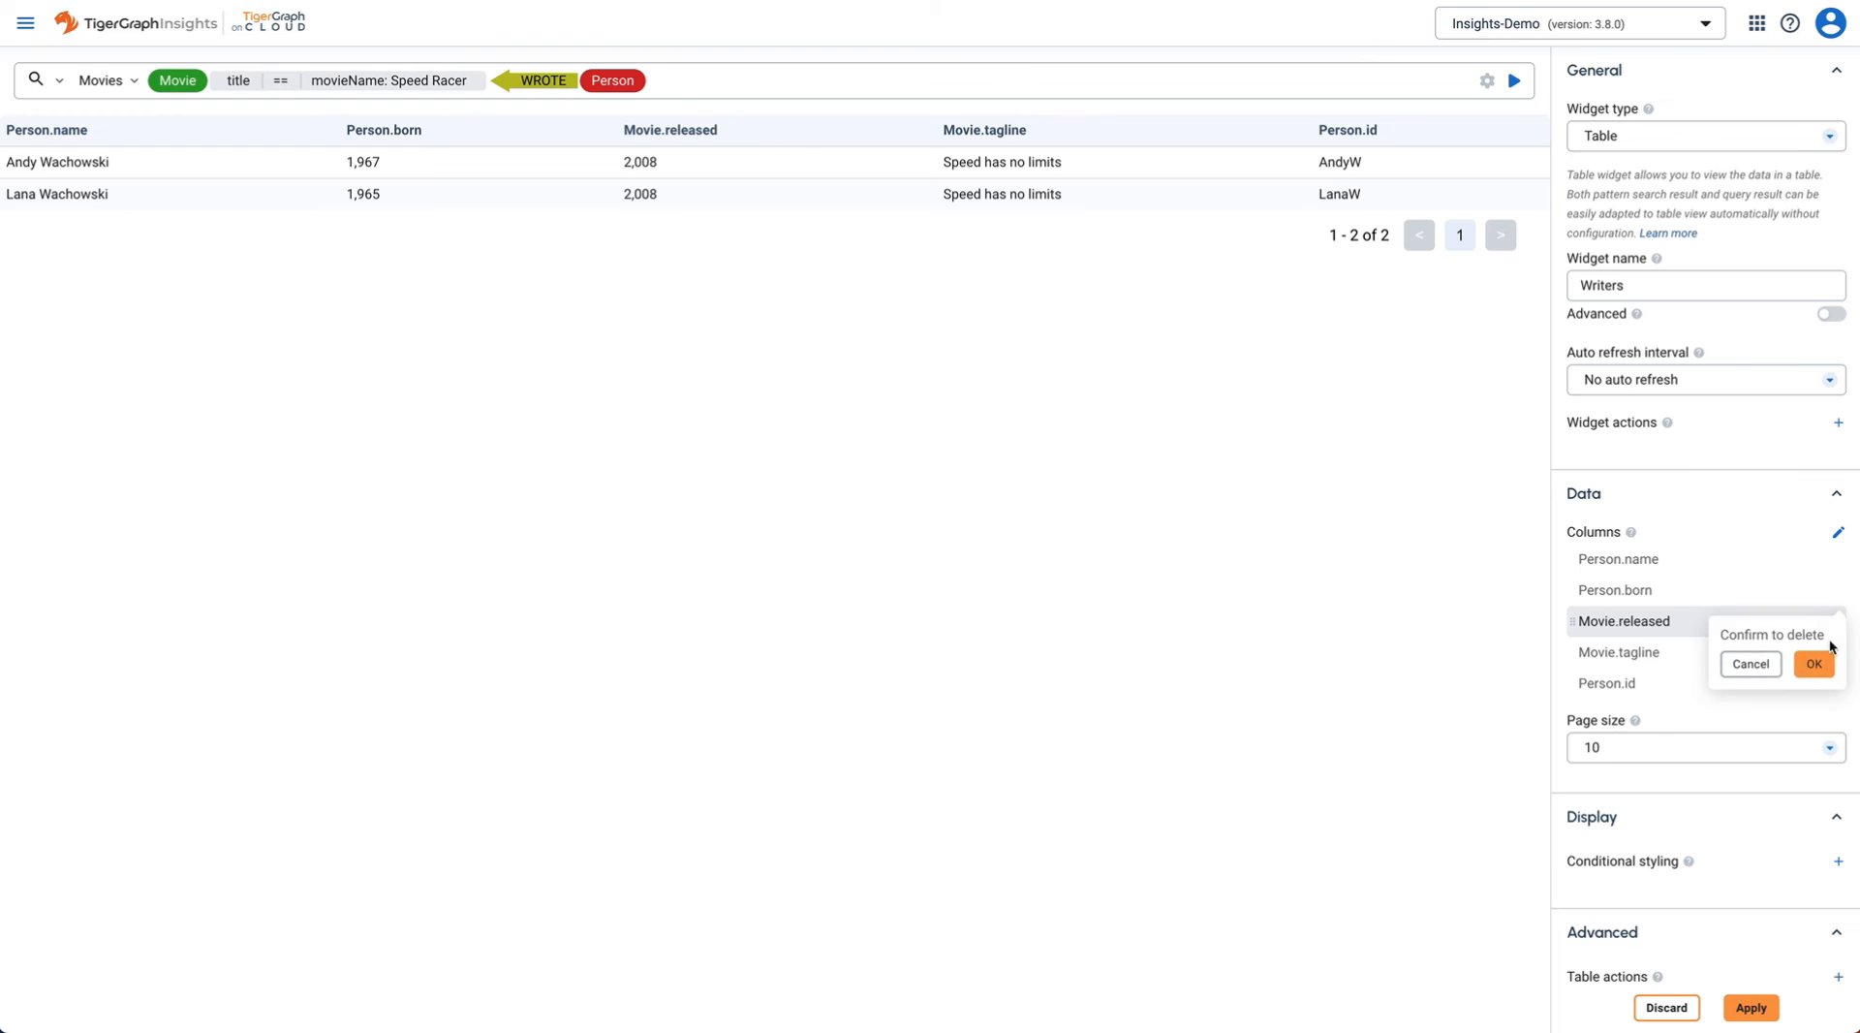
pyautogui.click(1813, 665)
pyautogui.click(1840, 622)
pyautogui.click(1814, 634)
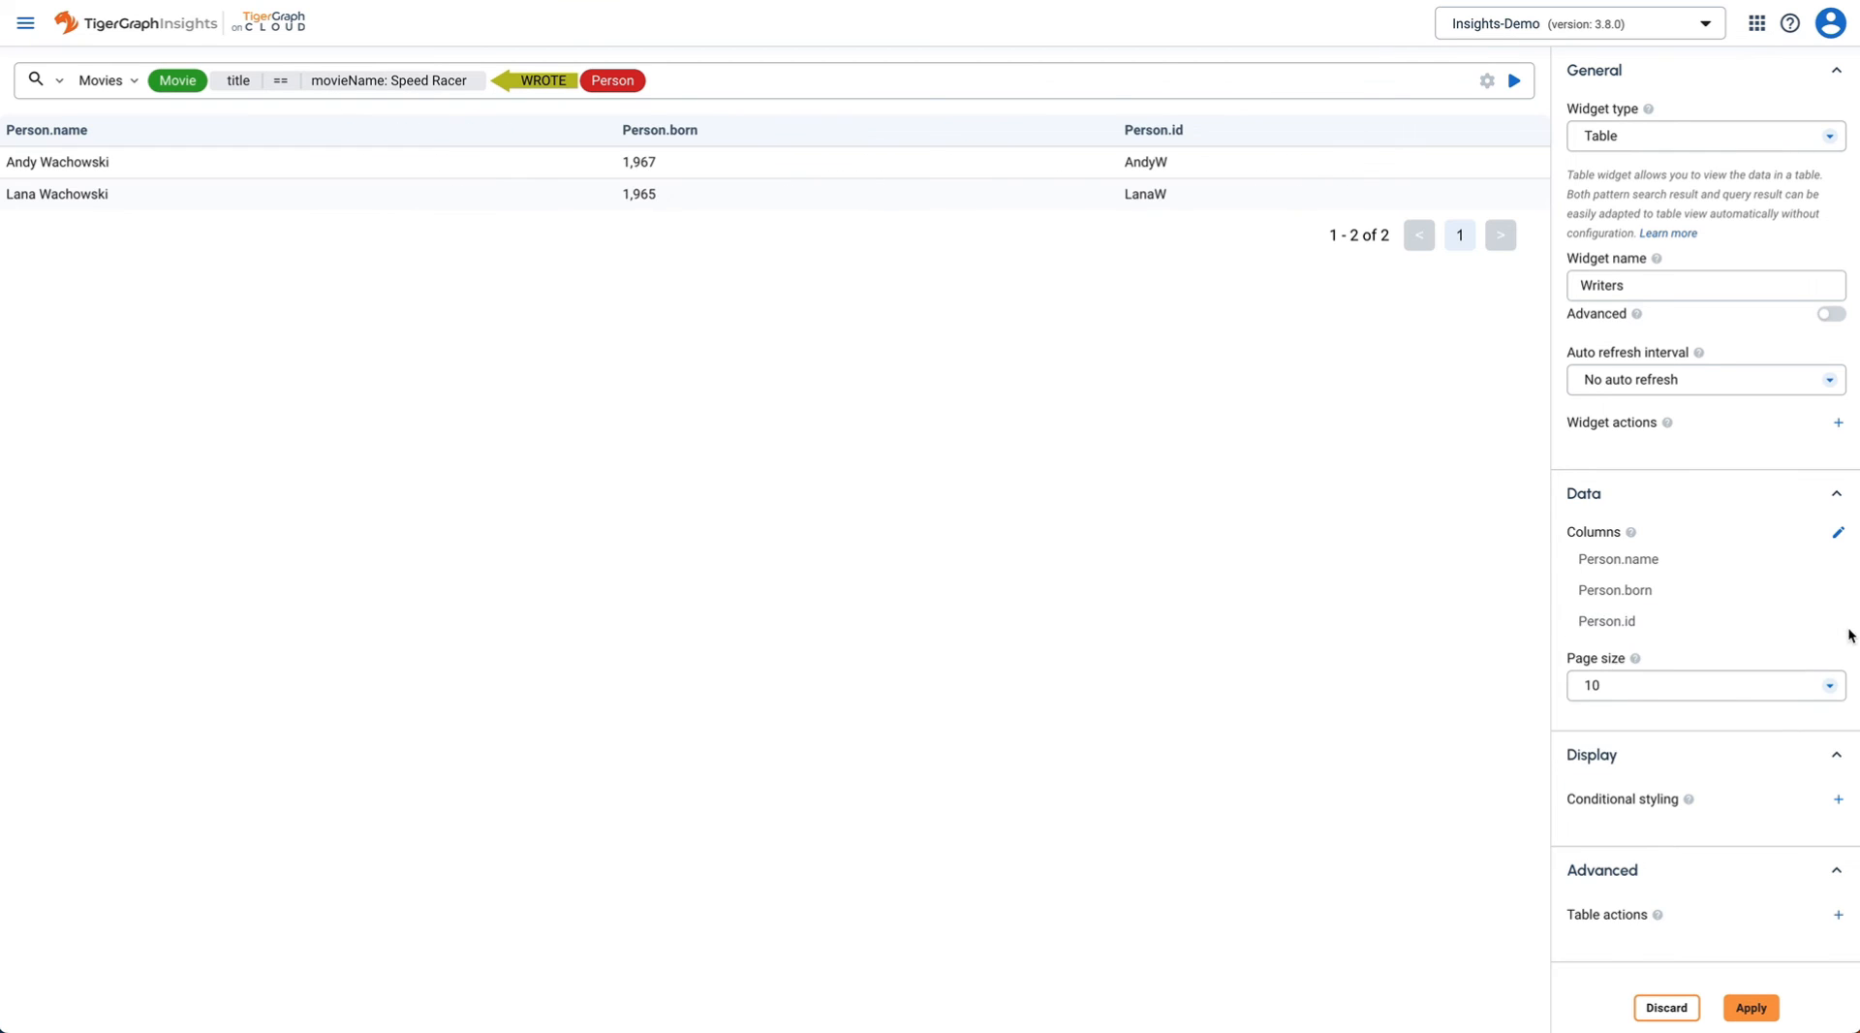
pyautogui.click(1840, 623)
pyautogui.click(1813, 603)
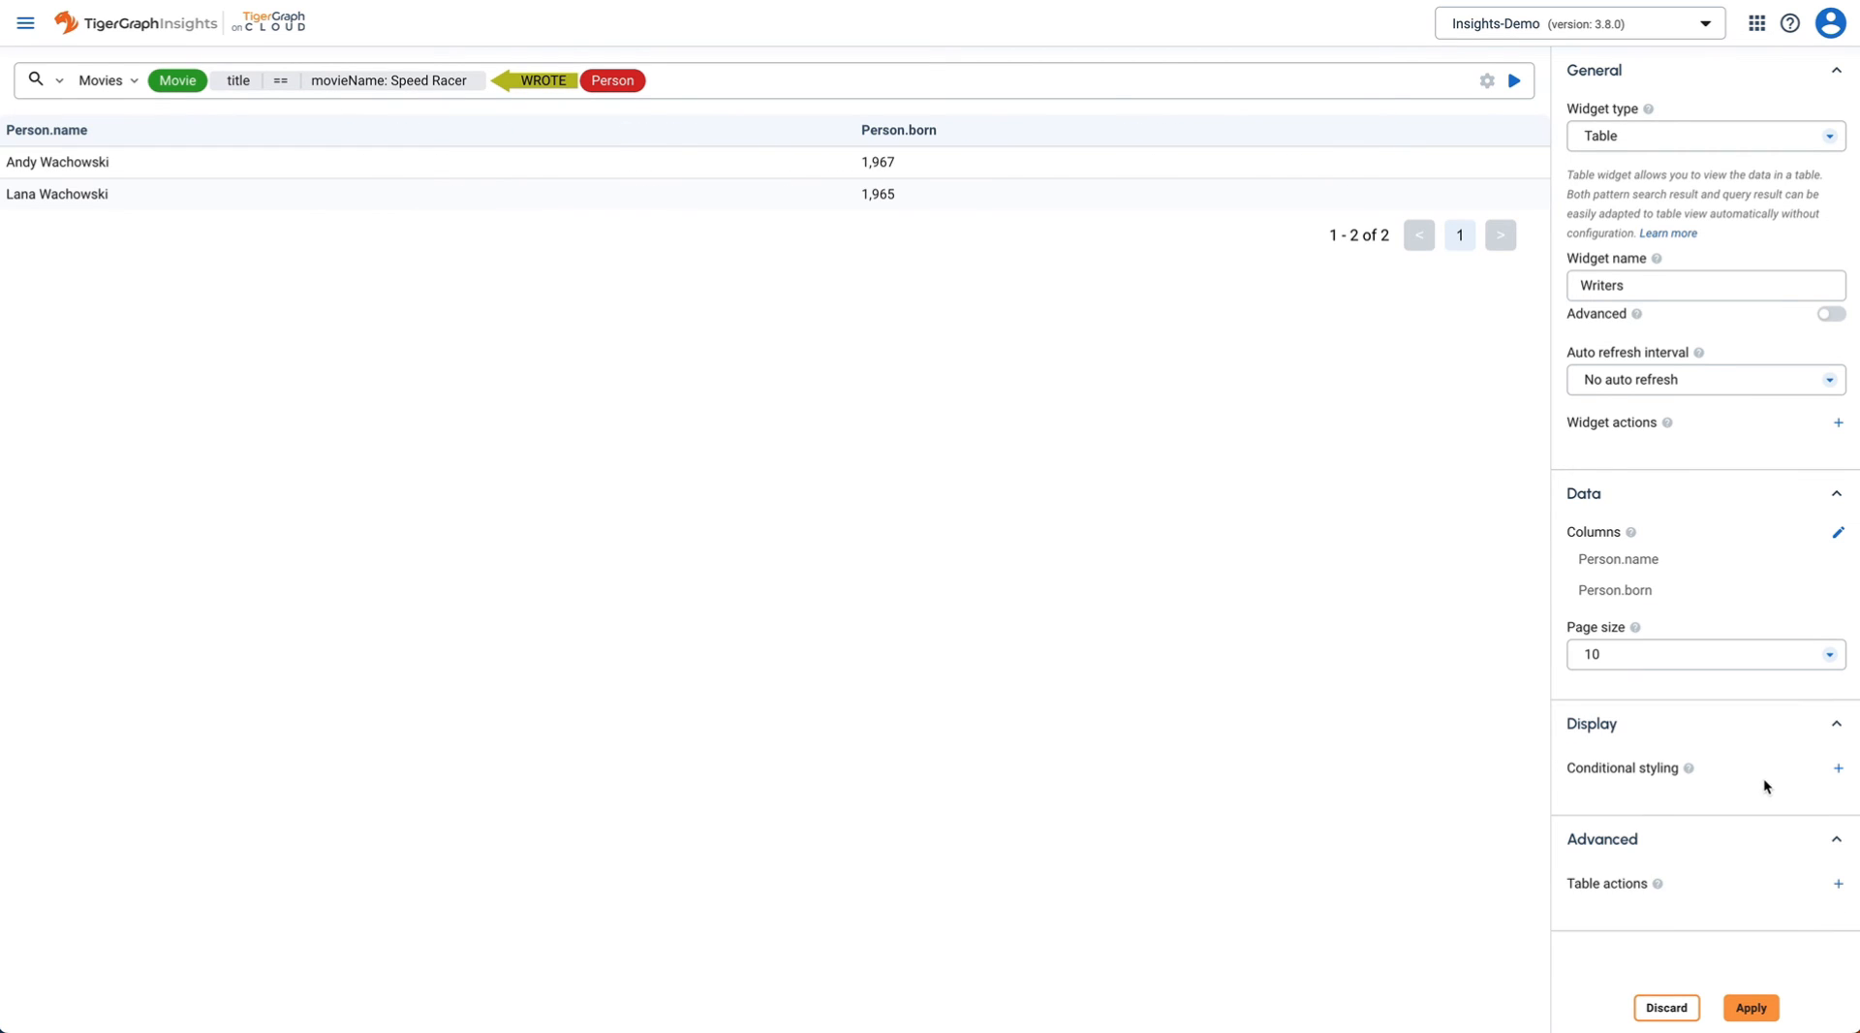
pyautogui.click(1755, 1004)
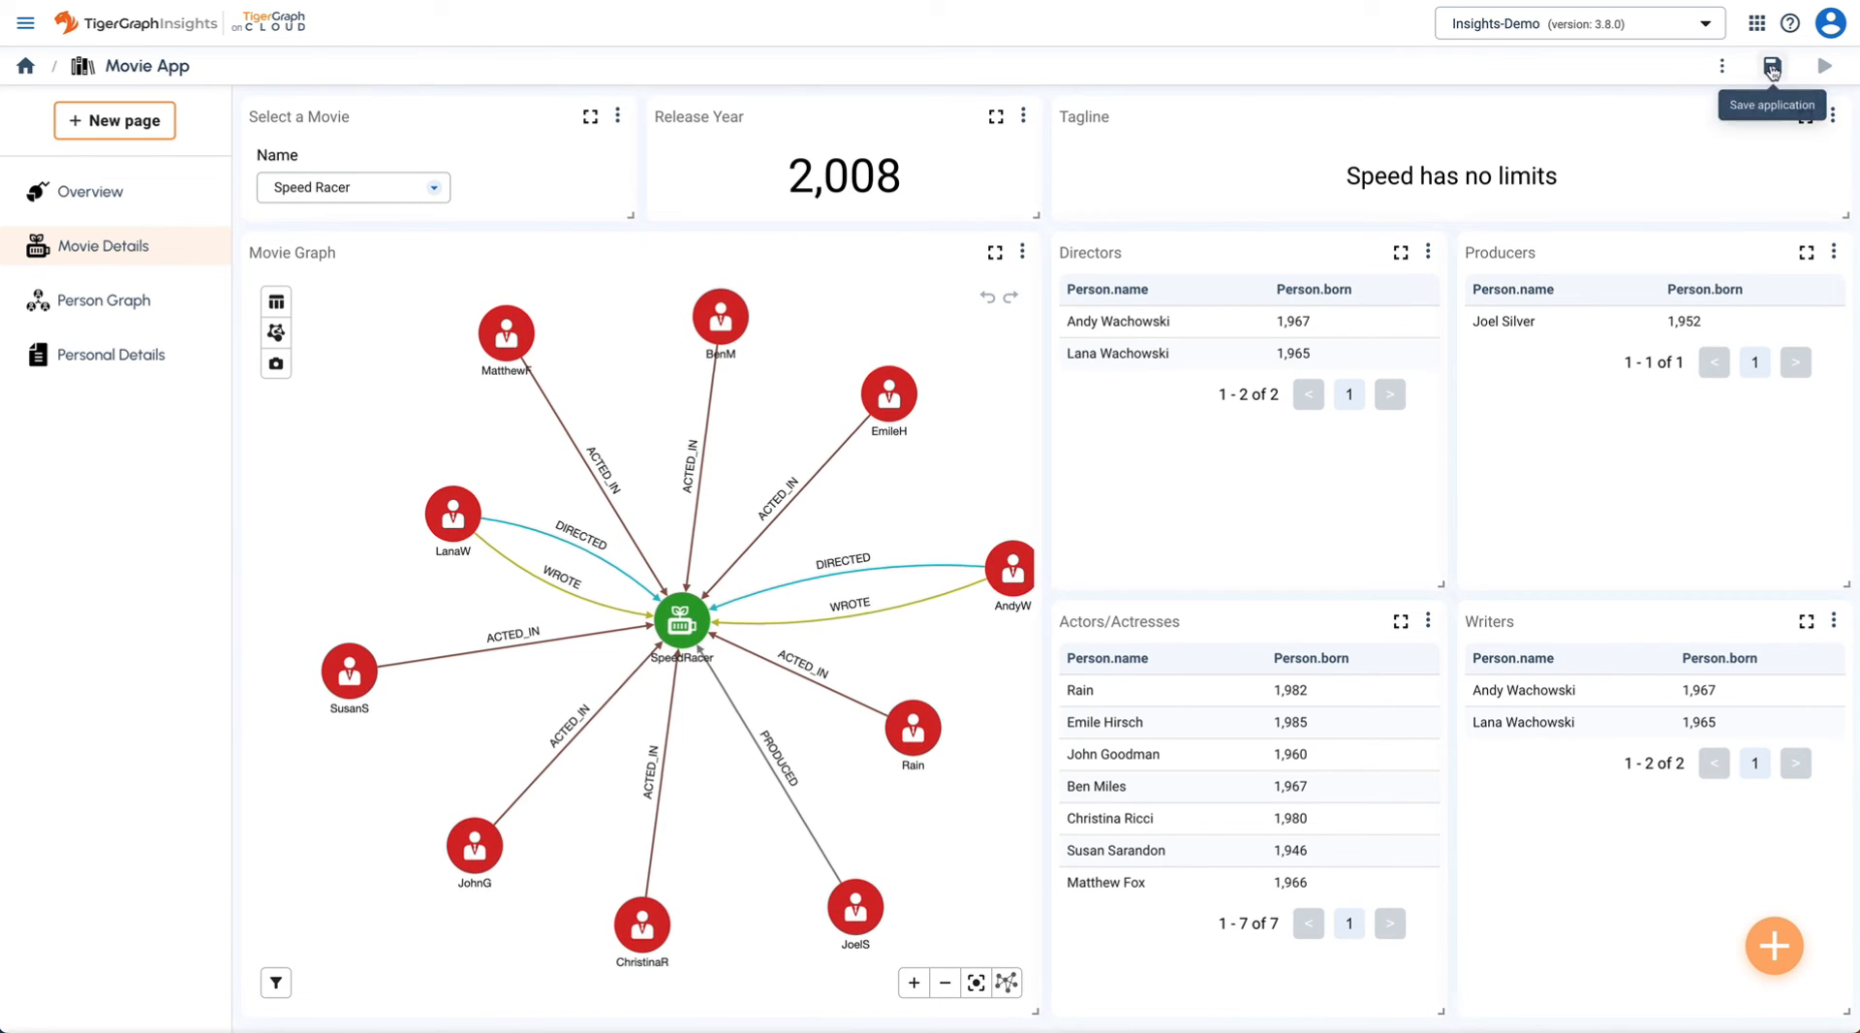
# - Save the Movie App and add a row action named Details to the Overview Movies table
pyautogui.click(1773, 68)
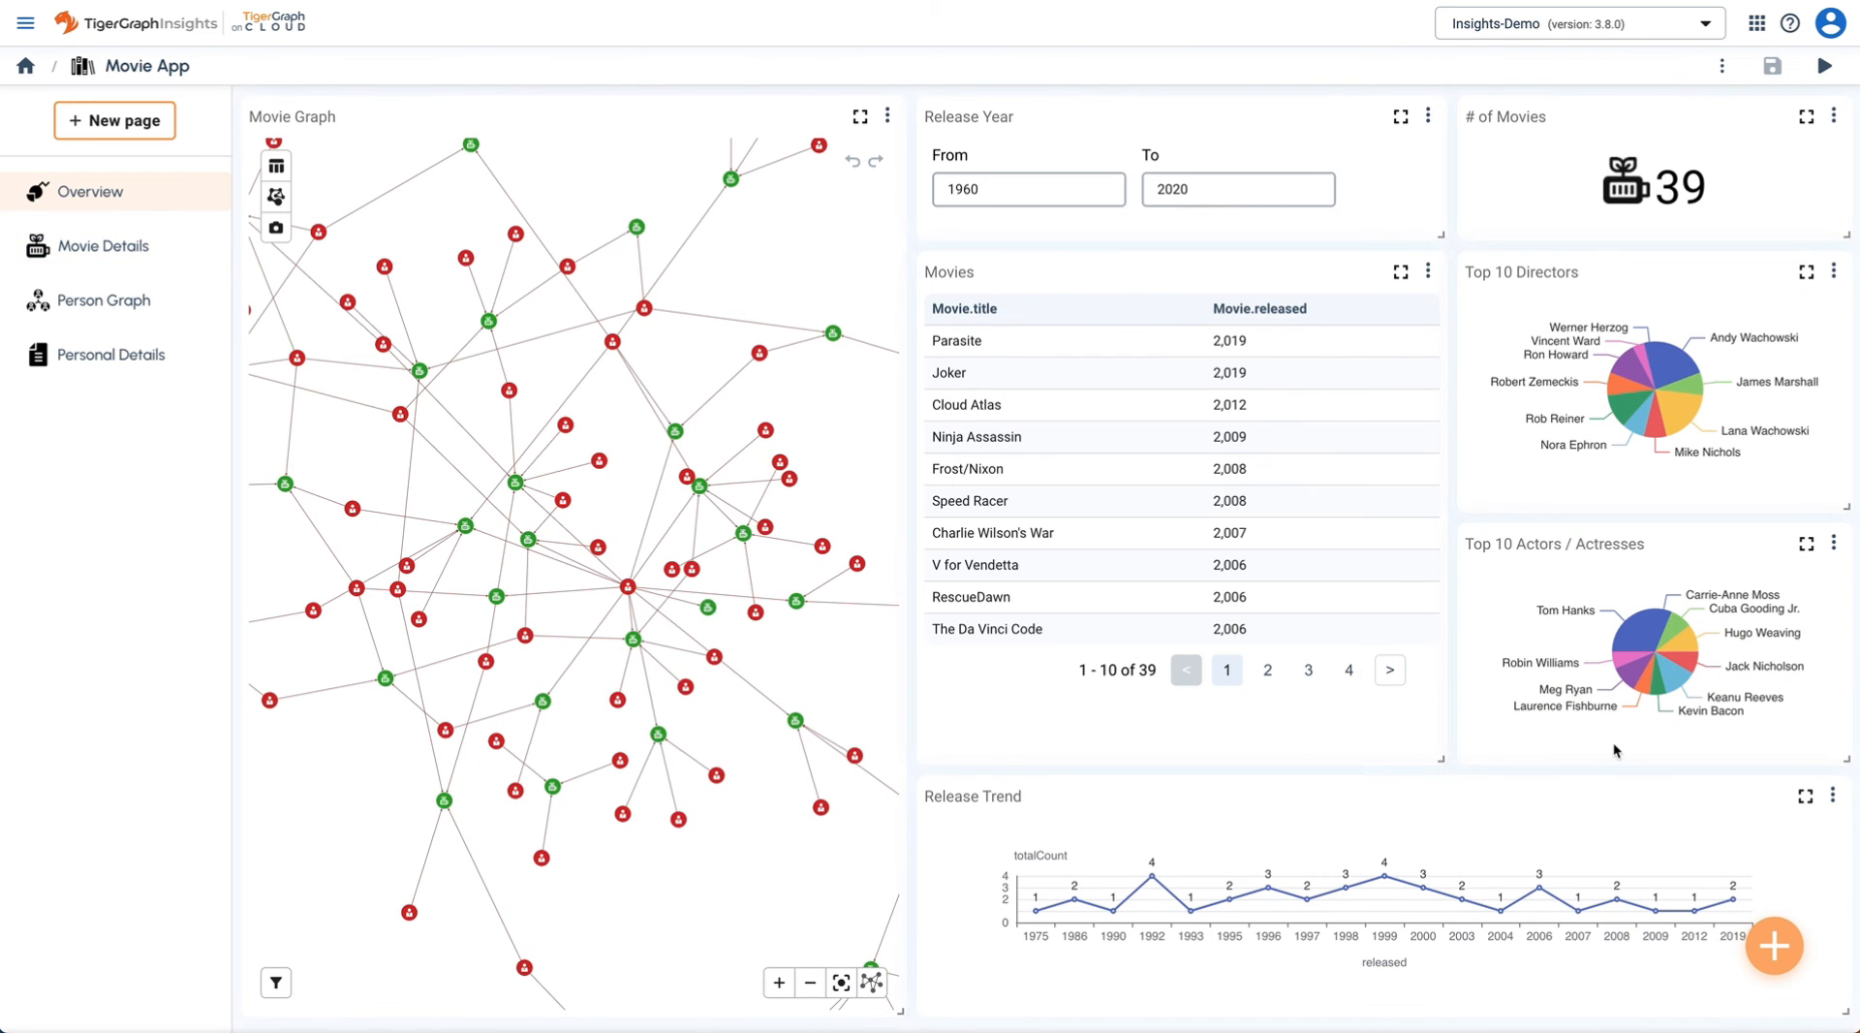
pyautogui.click(1428, 273)
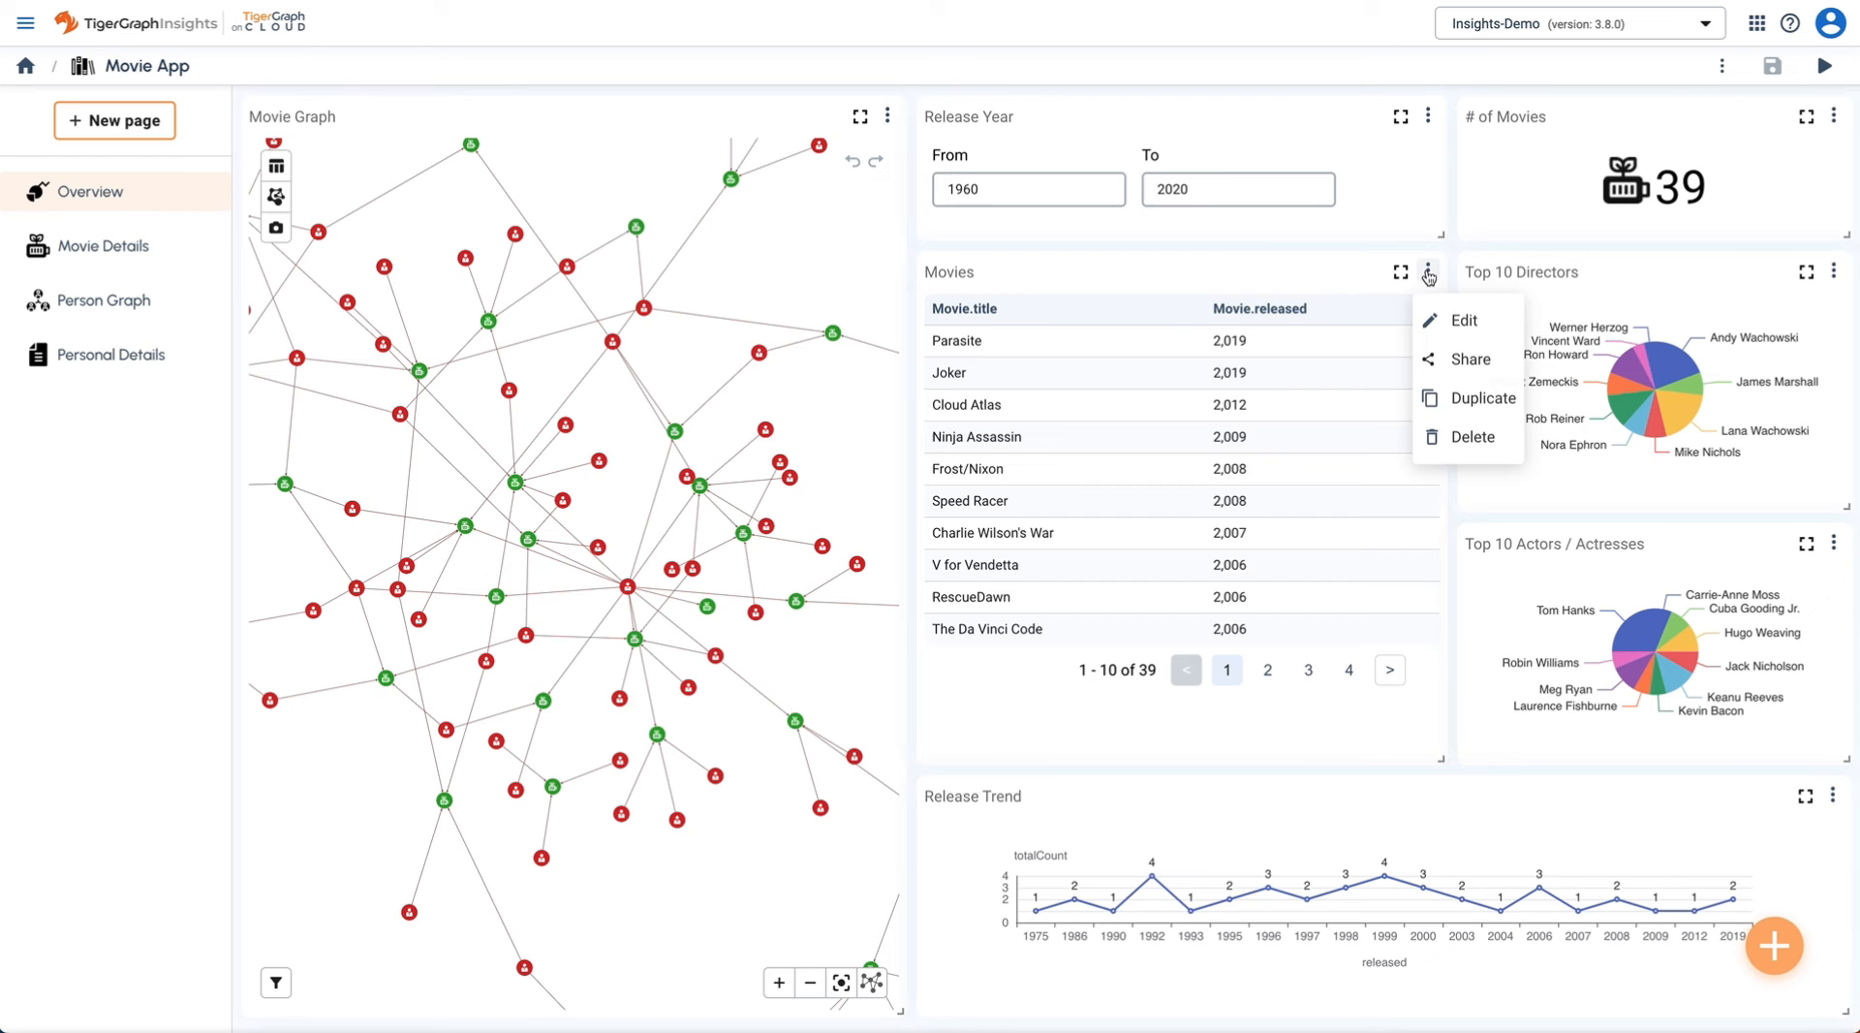
pyautogui.click(1455, 316)
pyautogui.click(1838, 883)
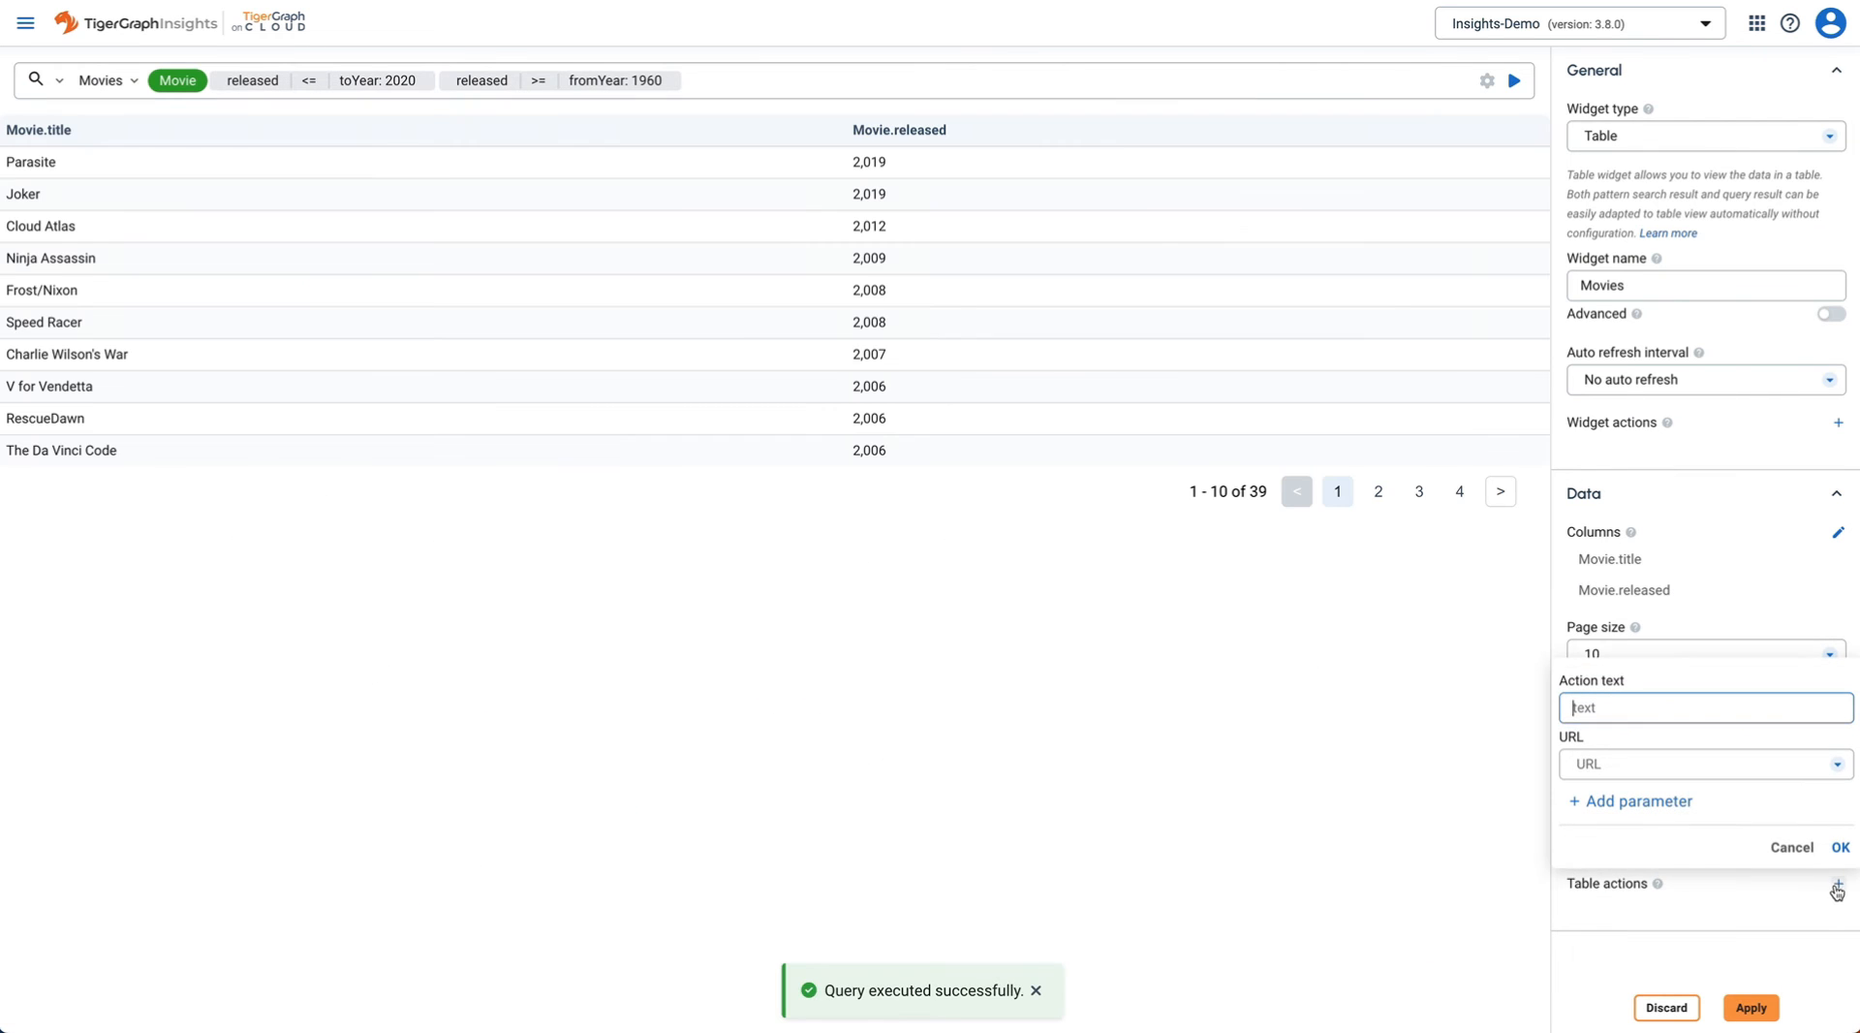
pyautogui.write('Details')
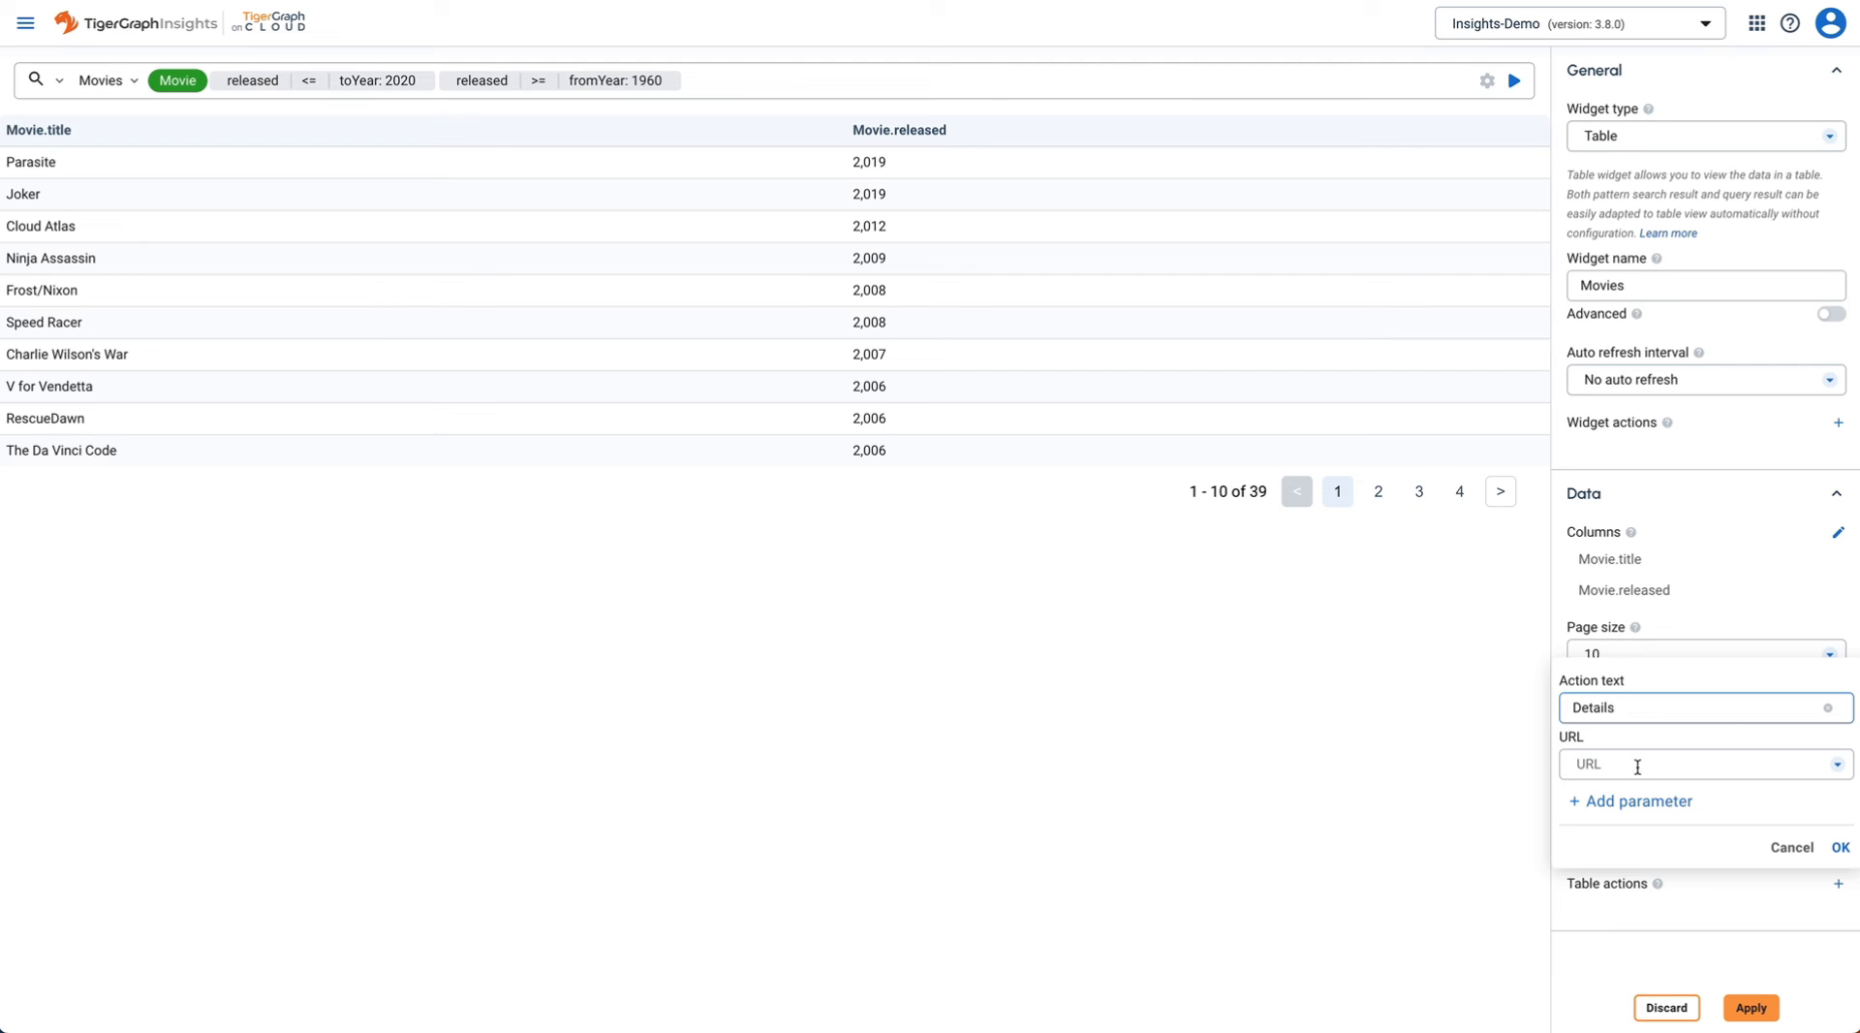
# - Point the Details action at Movie Details with movieName = Movie.title, then apply
pyautogui.click(1637, 767)
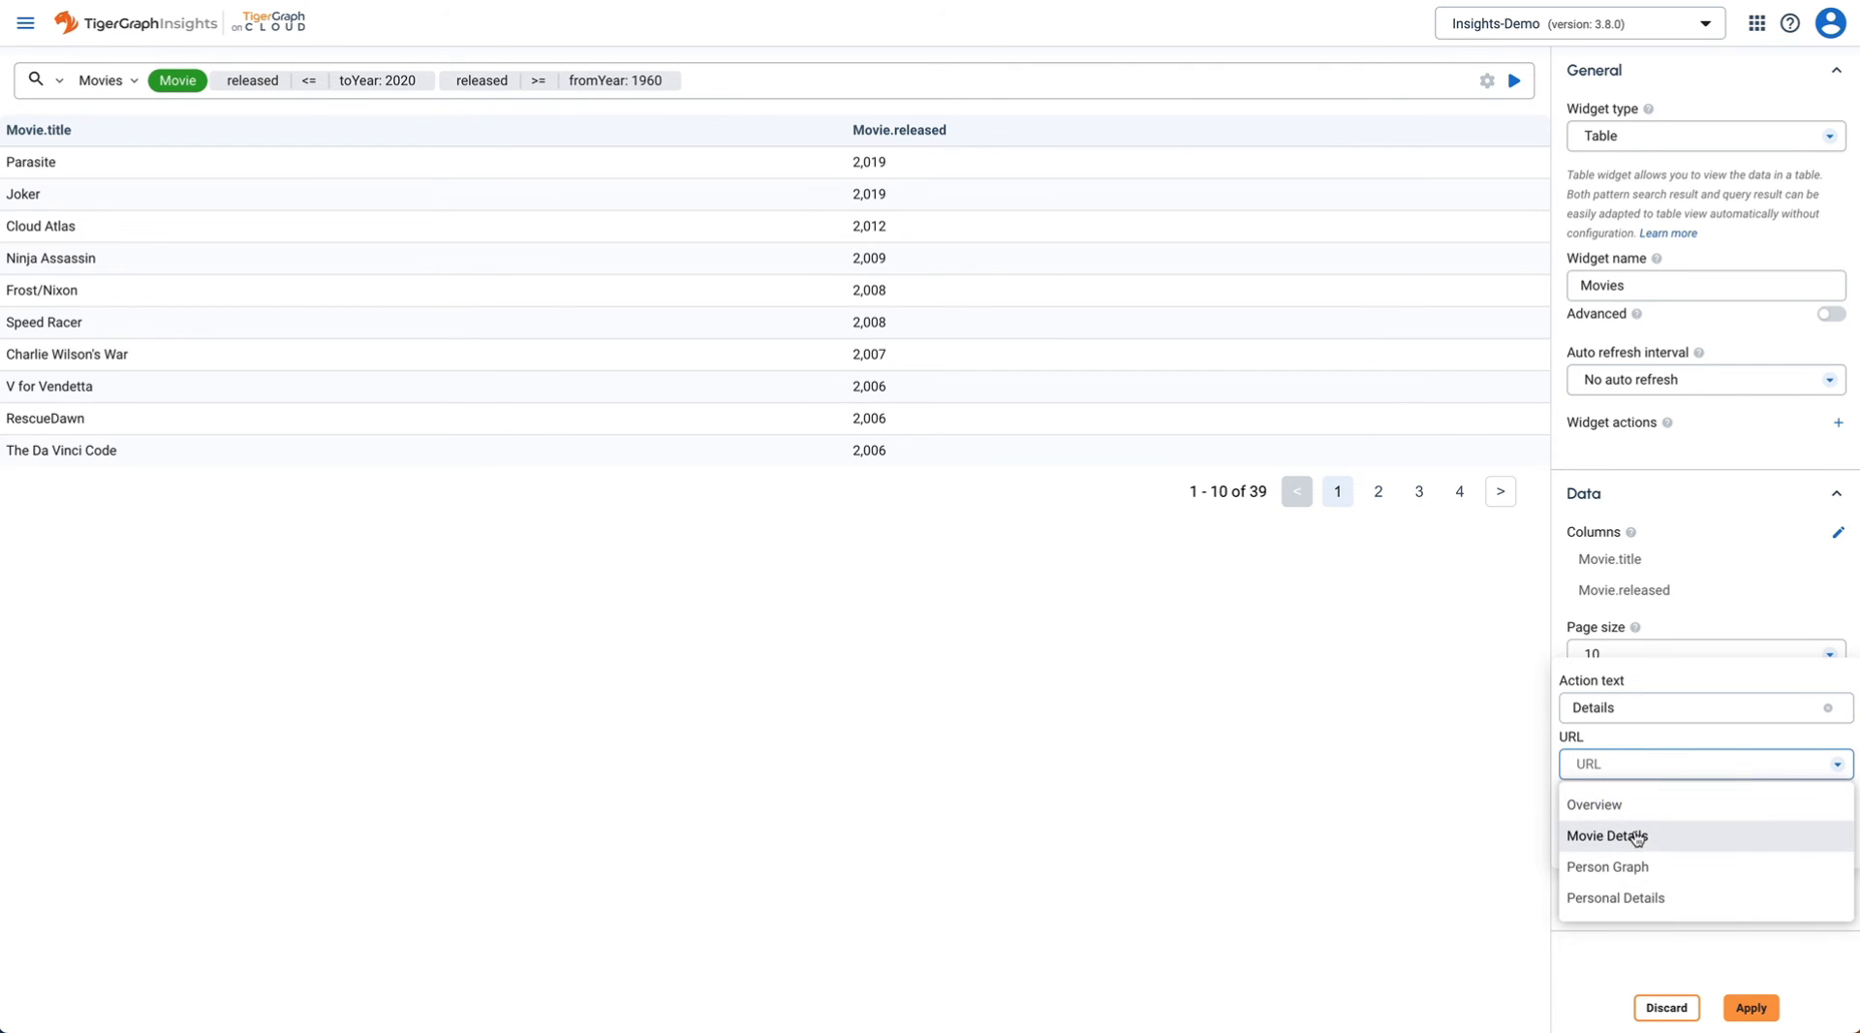
pyautogui.click(1637, 838)
pyautogui.click(1749, 819)
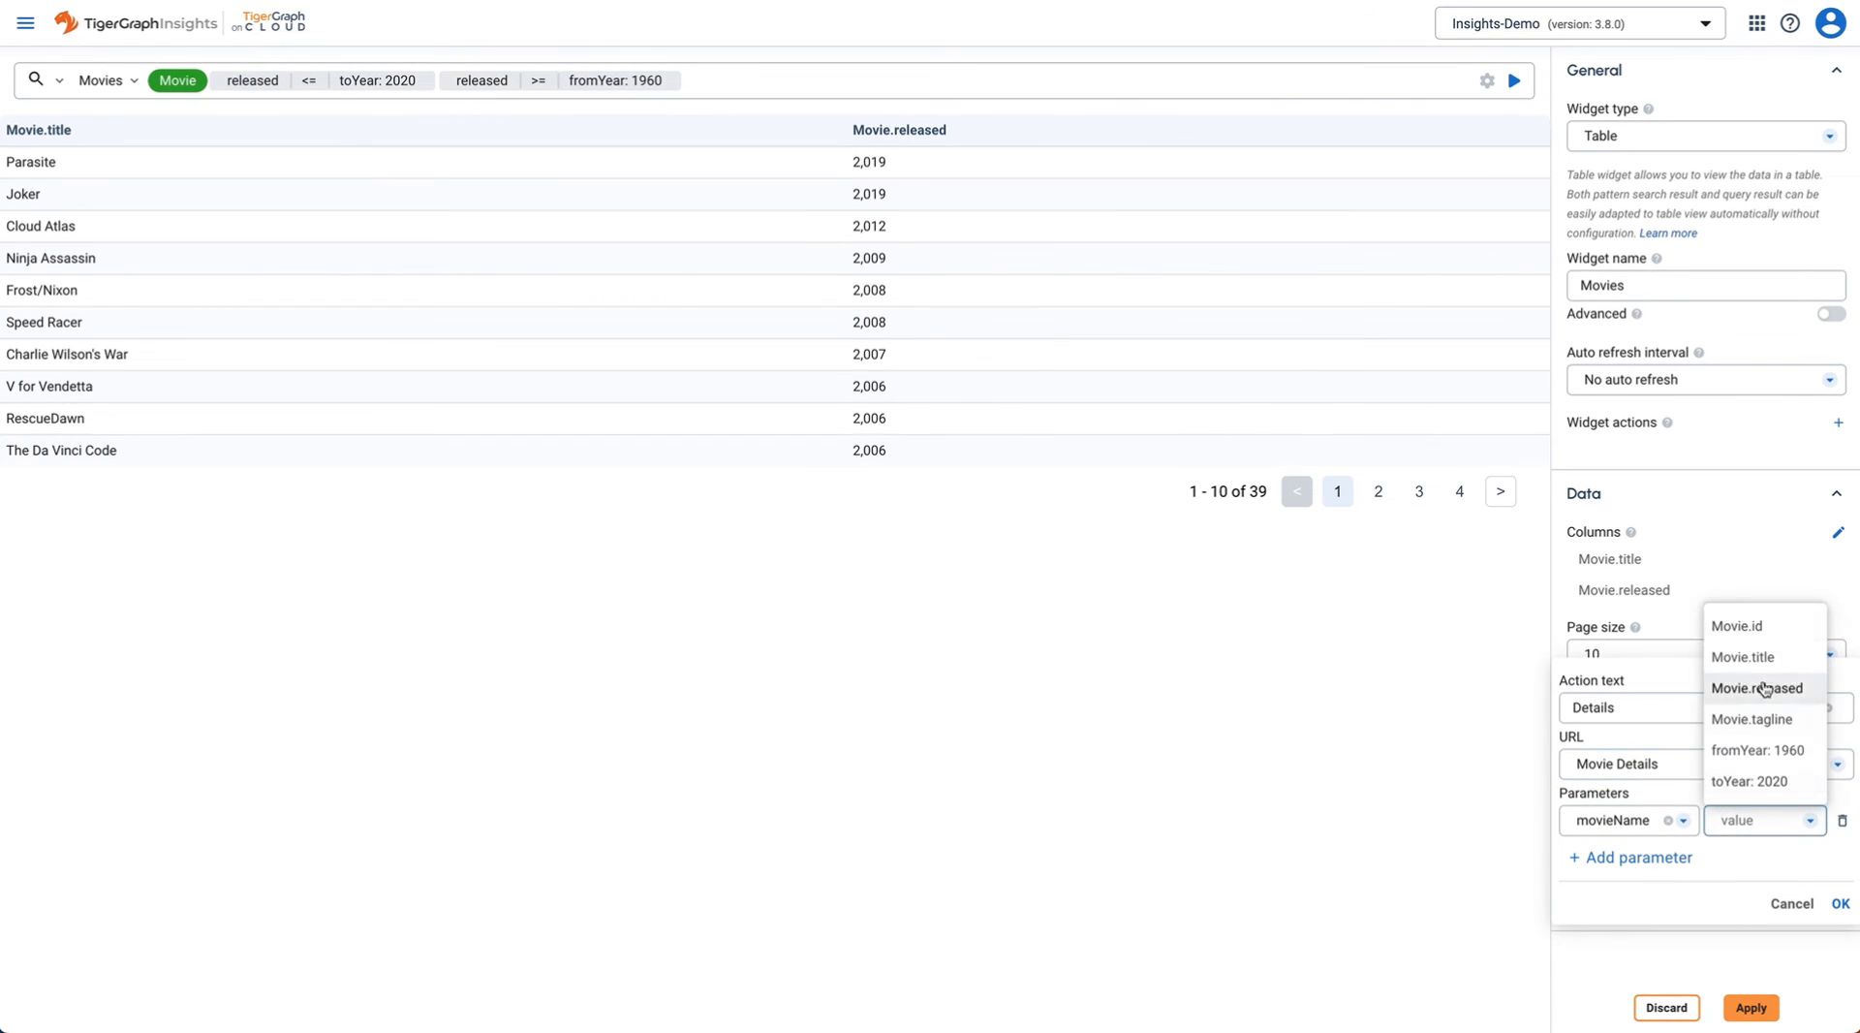
pyautogui.click(1758, 655)
pyautogui.click(1841, 903)
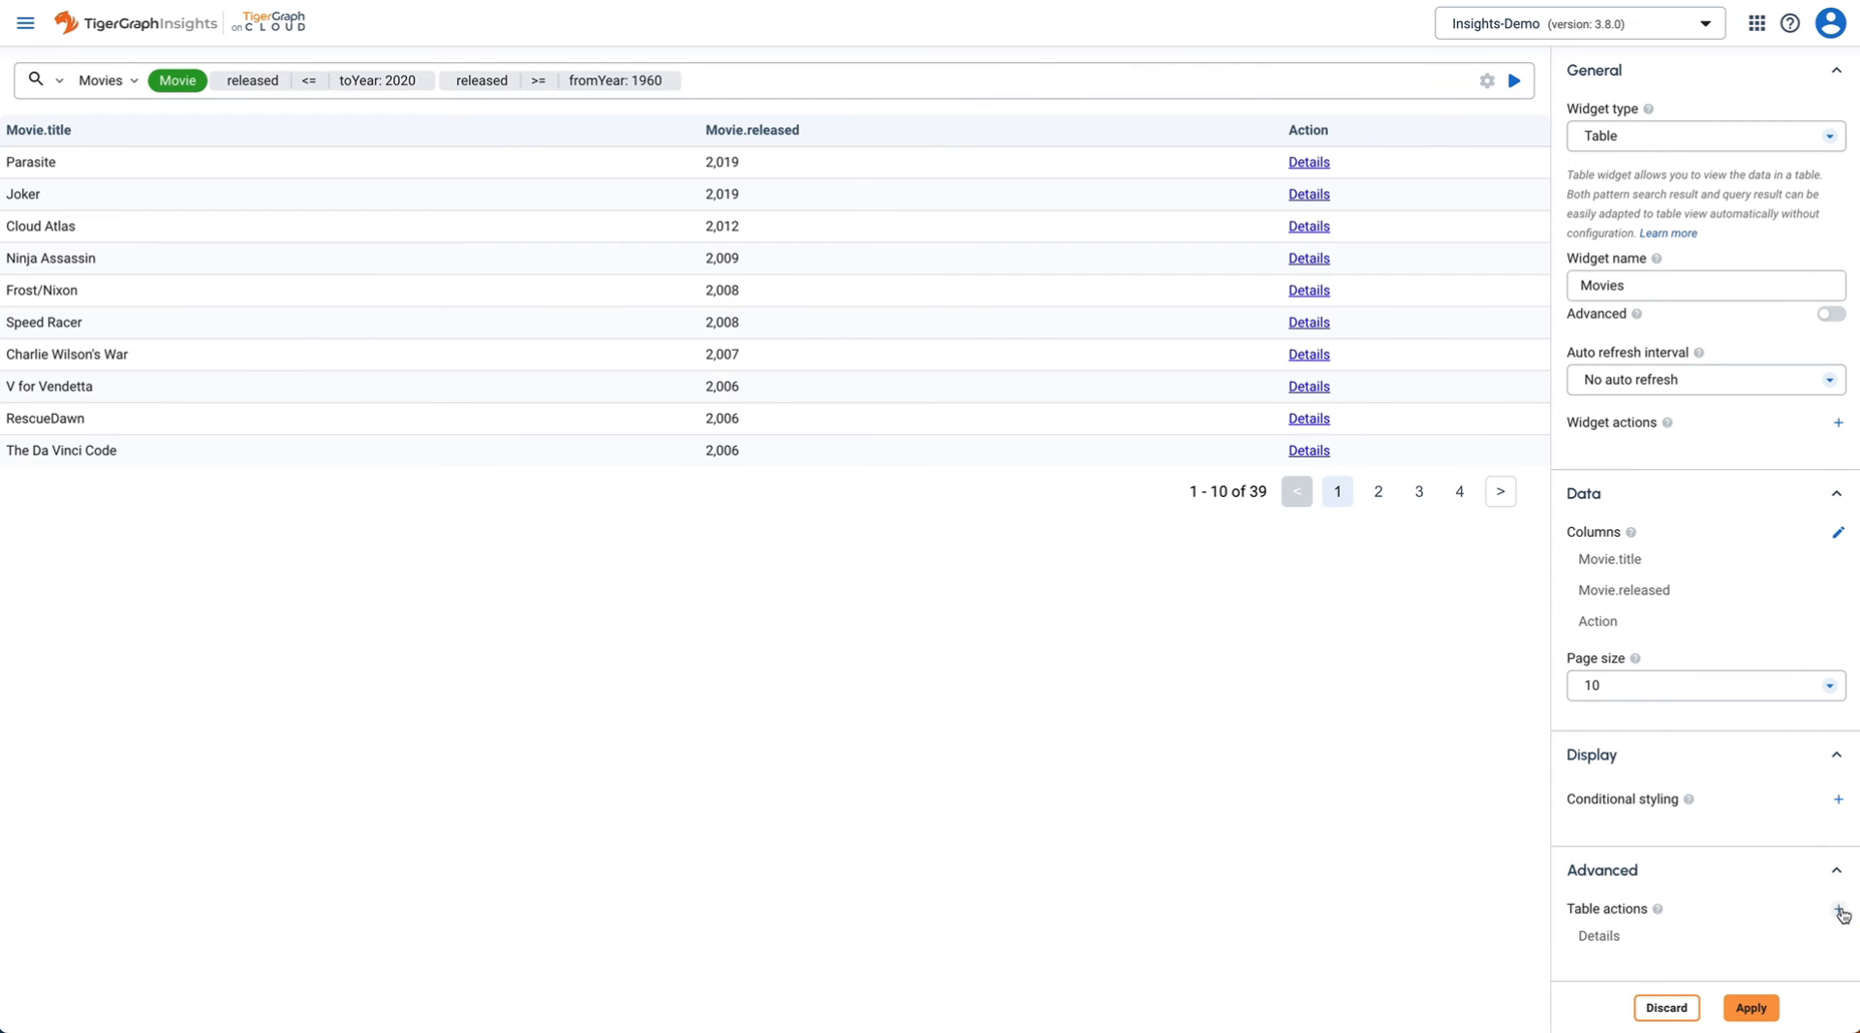
pyautogui.click(1758, 1014)
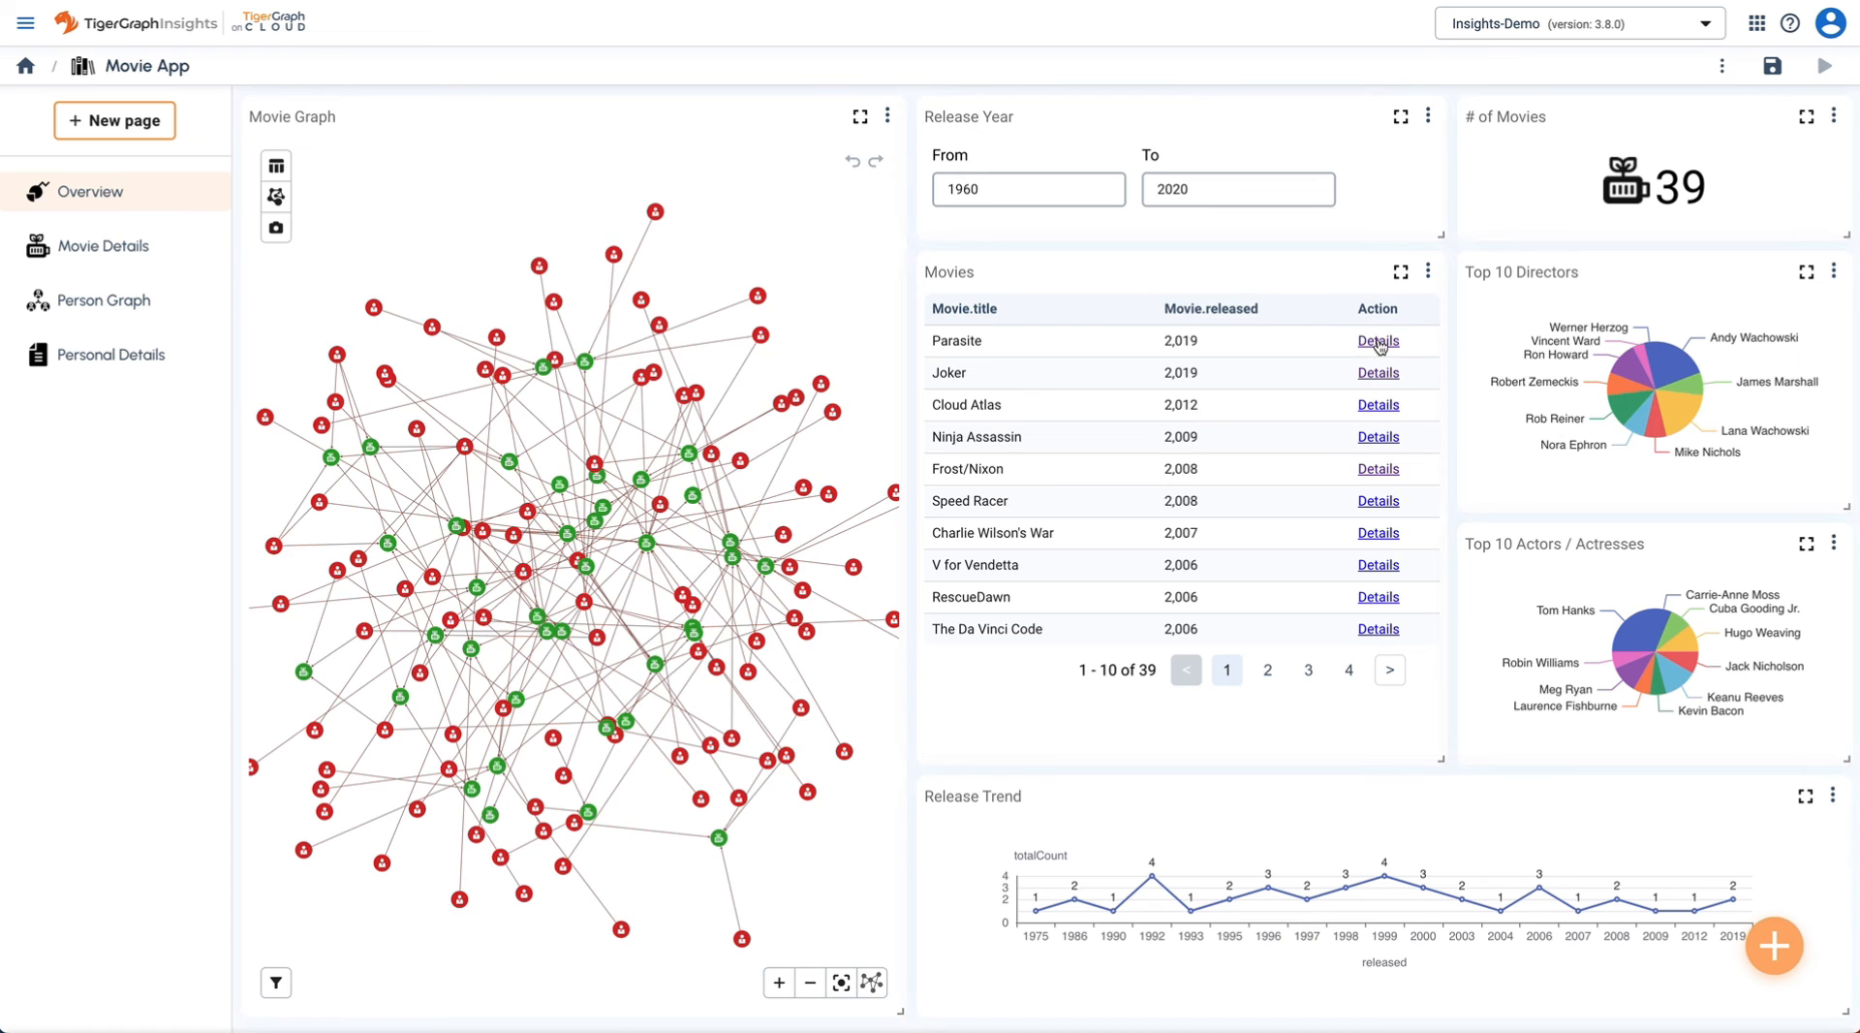
# - Open Parasite's Details link, return to Overview, then open Speed Racer's Details link
pyautogui.click(1378, 342)
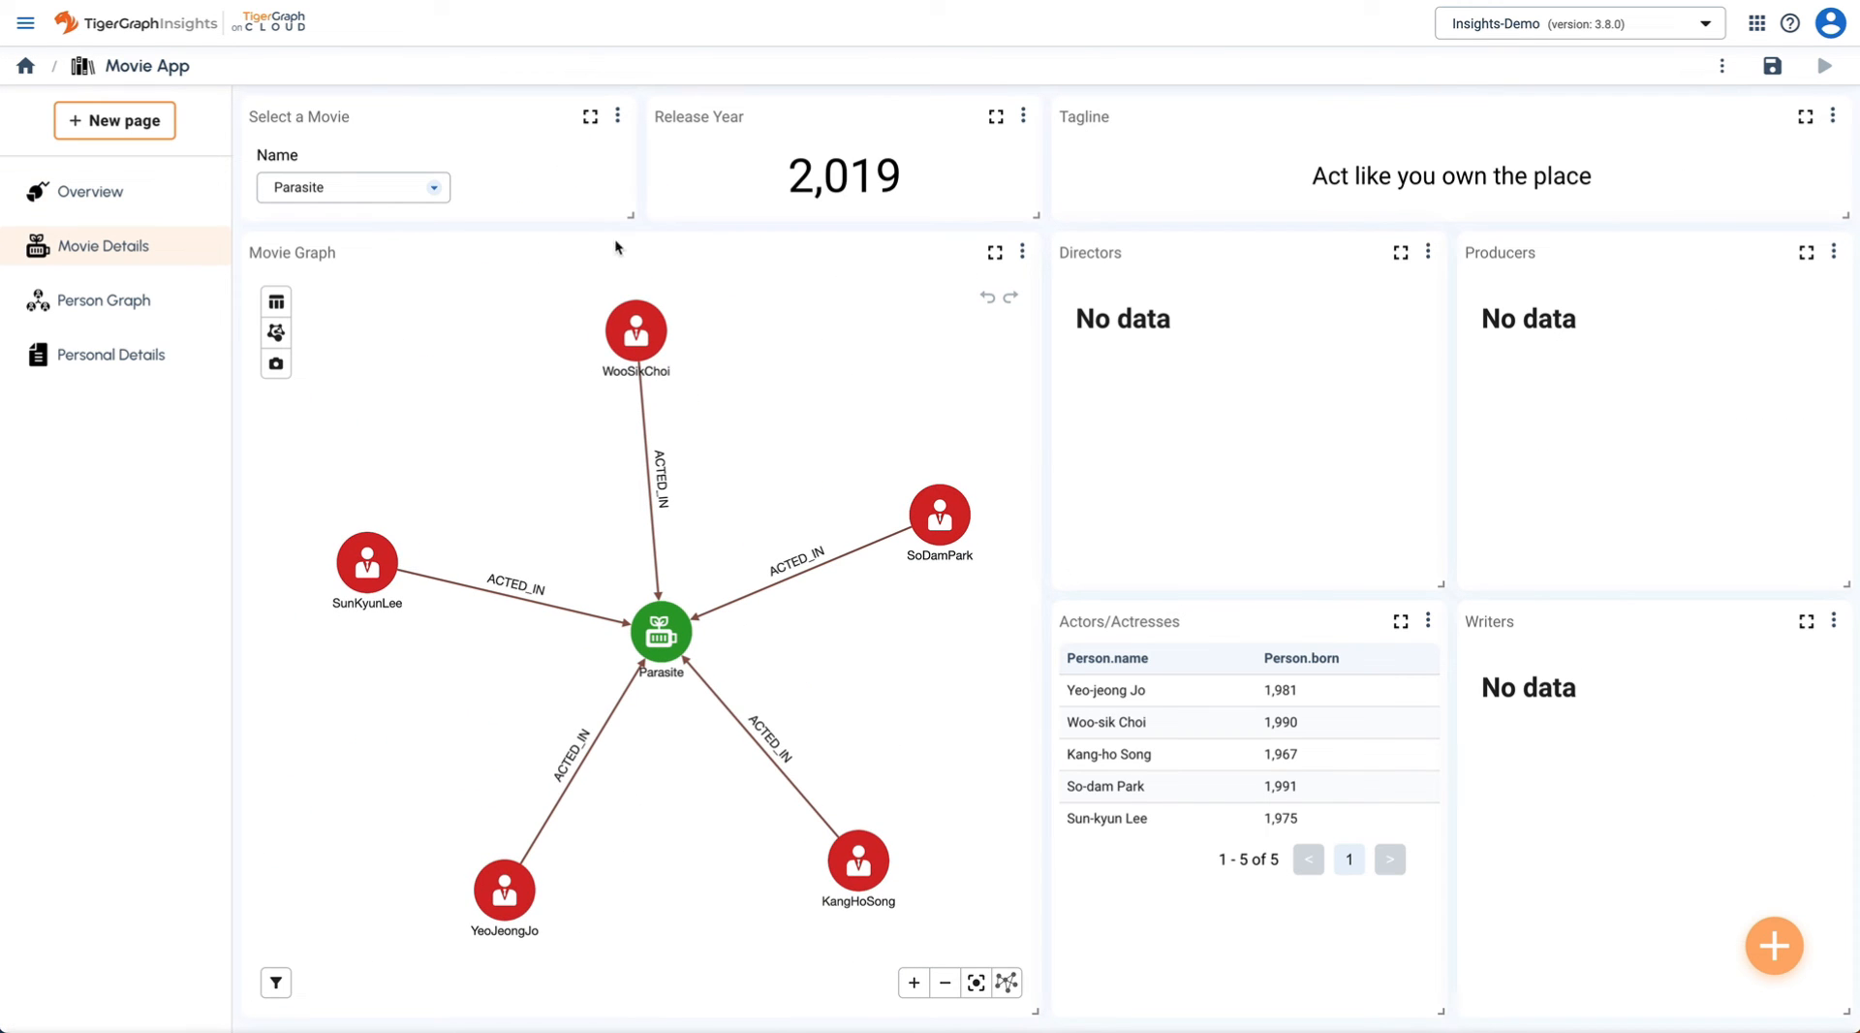
pyautogui.click(108, 193)
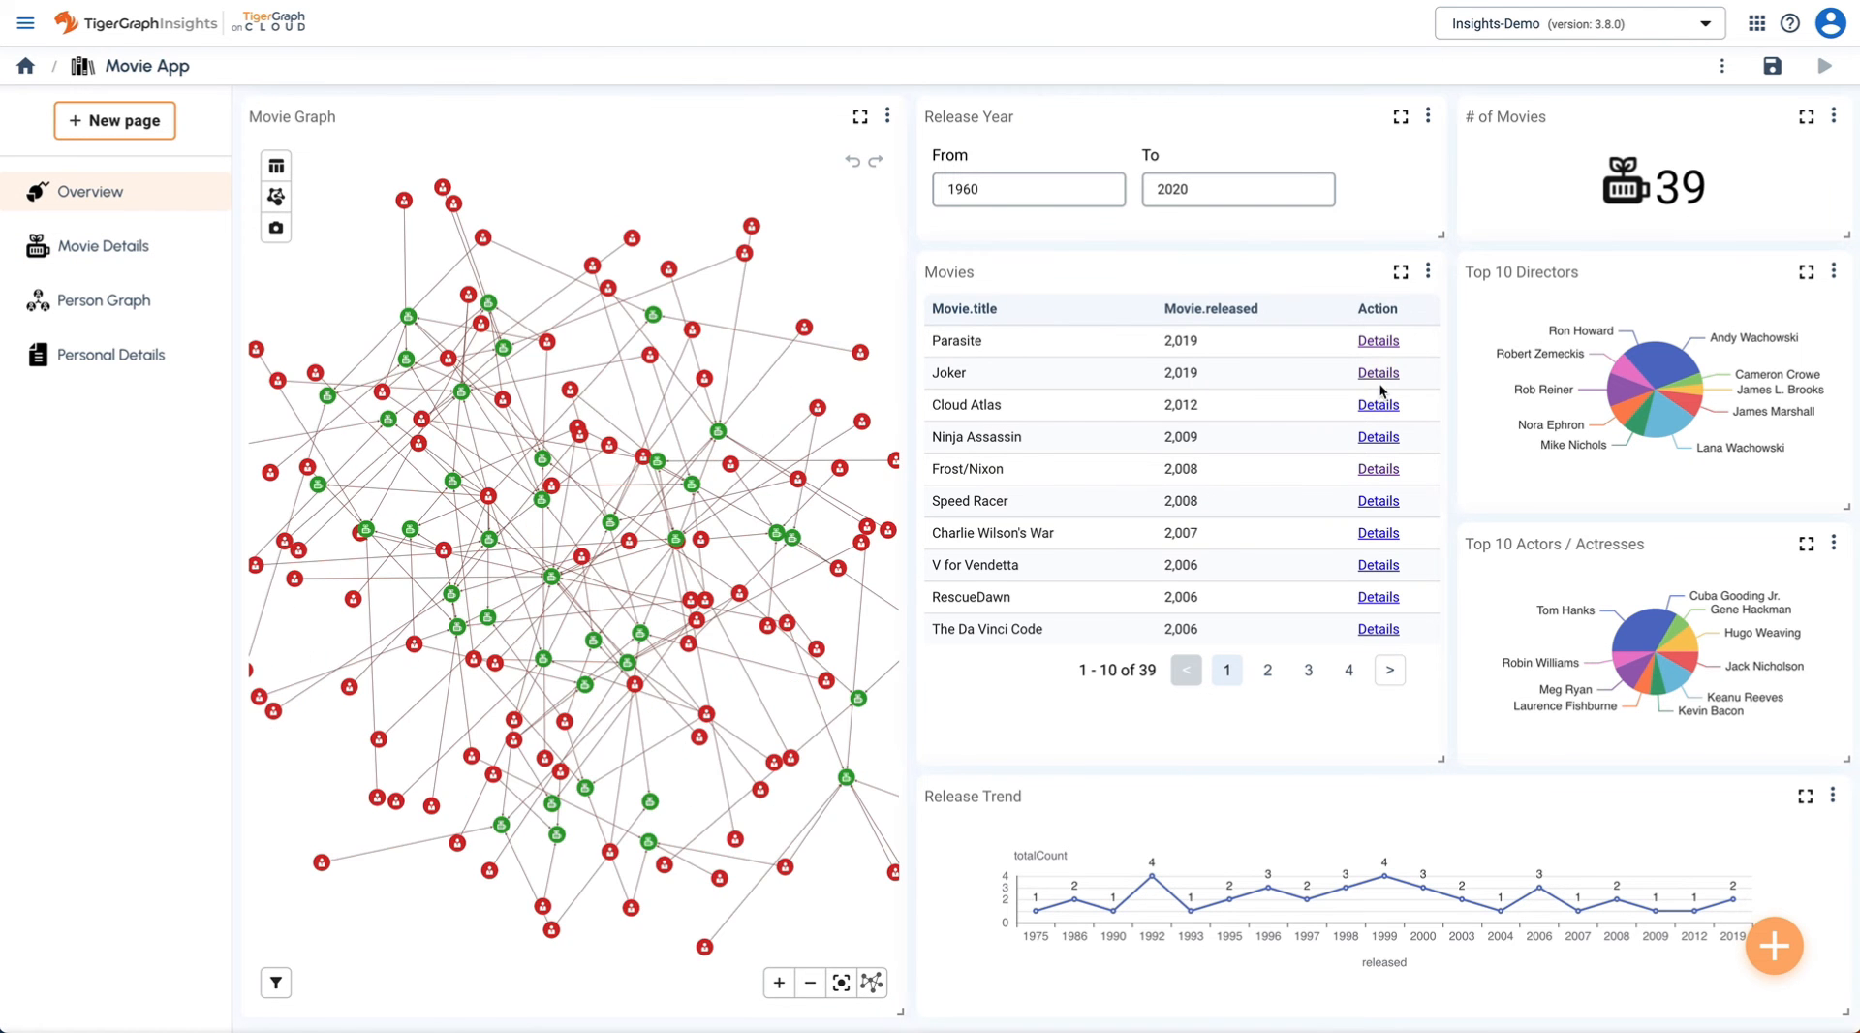
pyautogui.click(1377, 501)
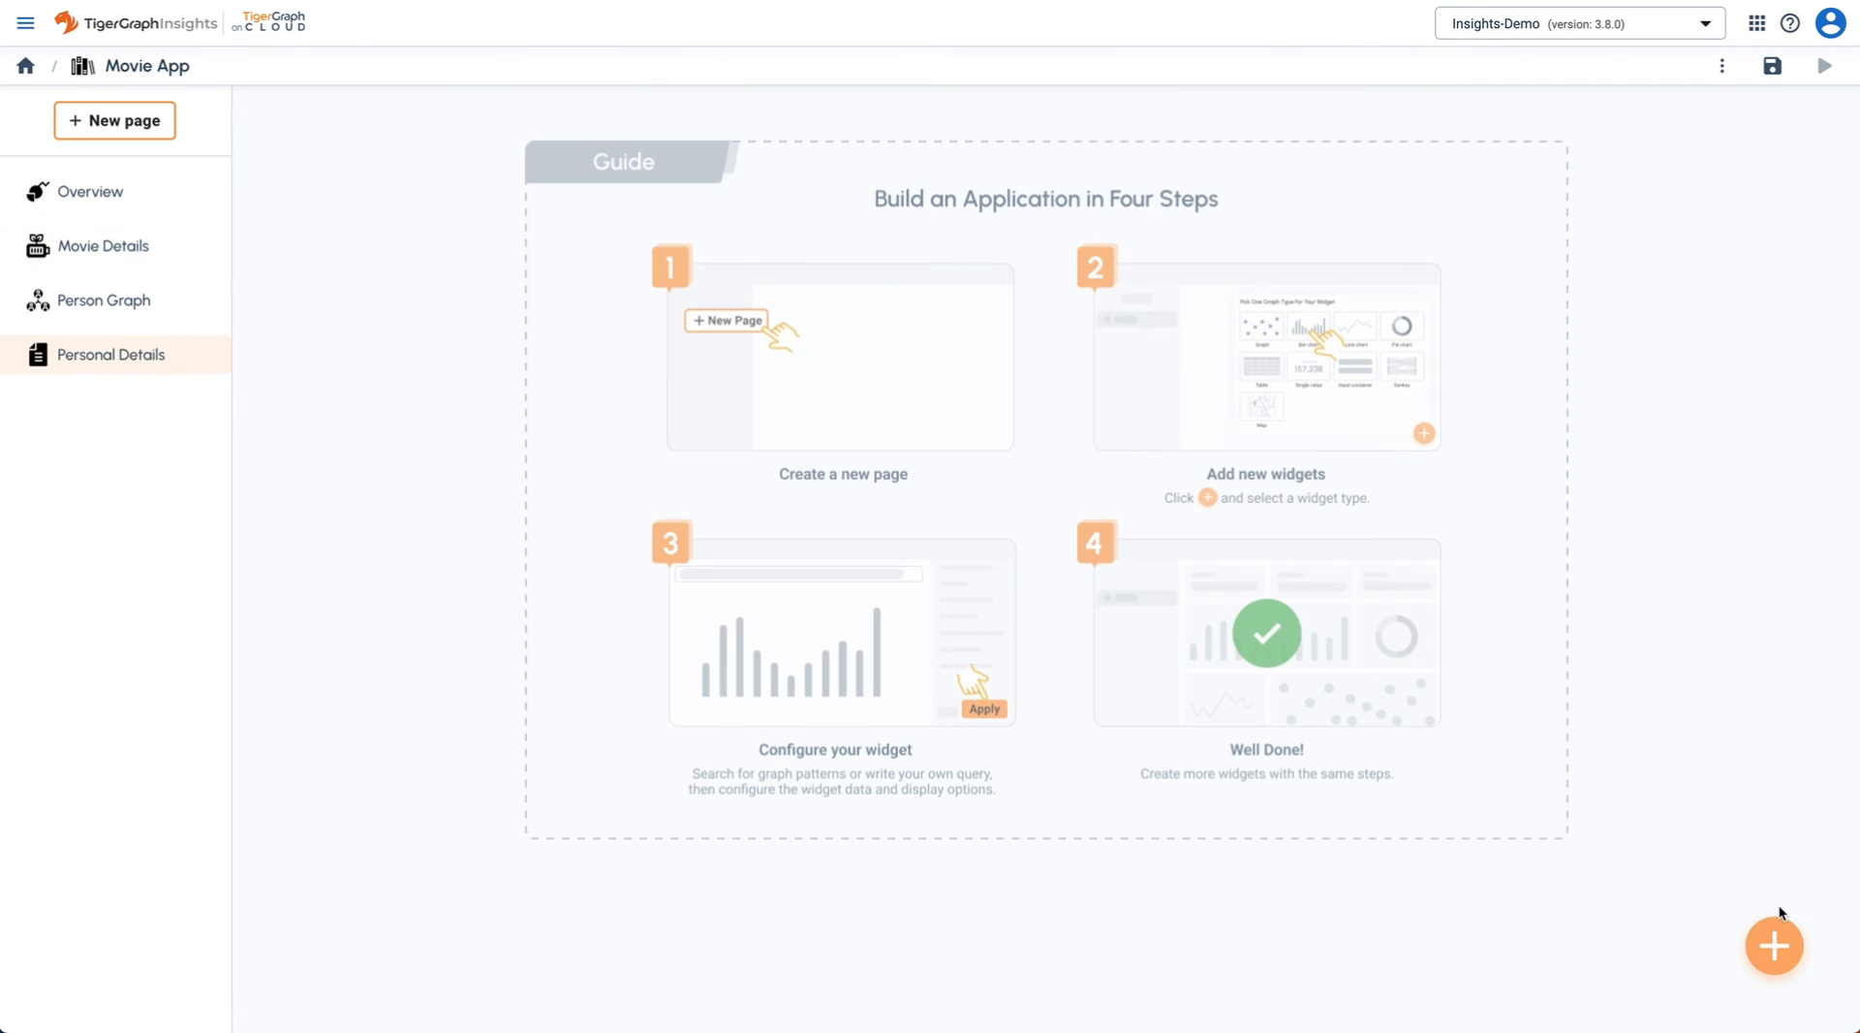
# - On the empty Personal Details page, add an inputs widget named Select Person
pyautogui.click(1774, 945)
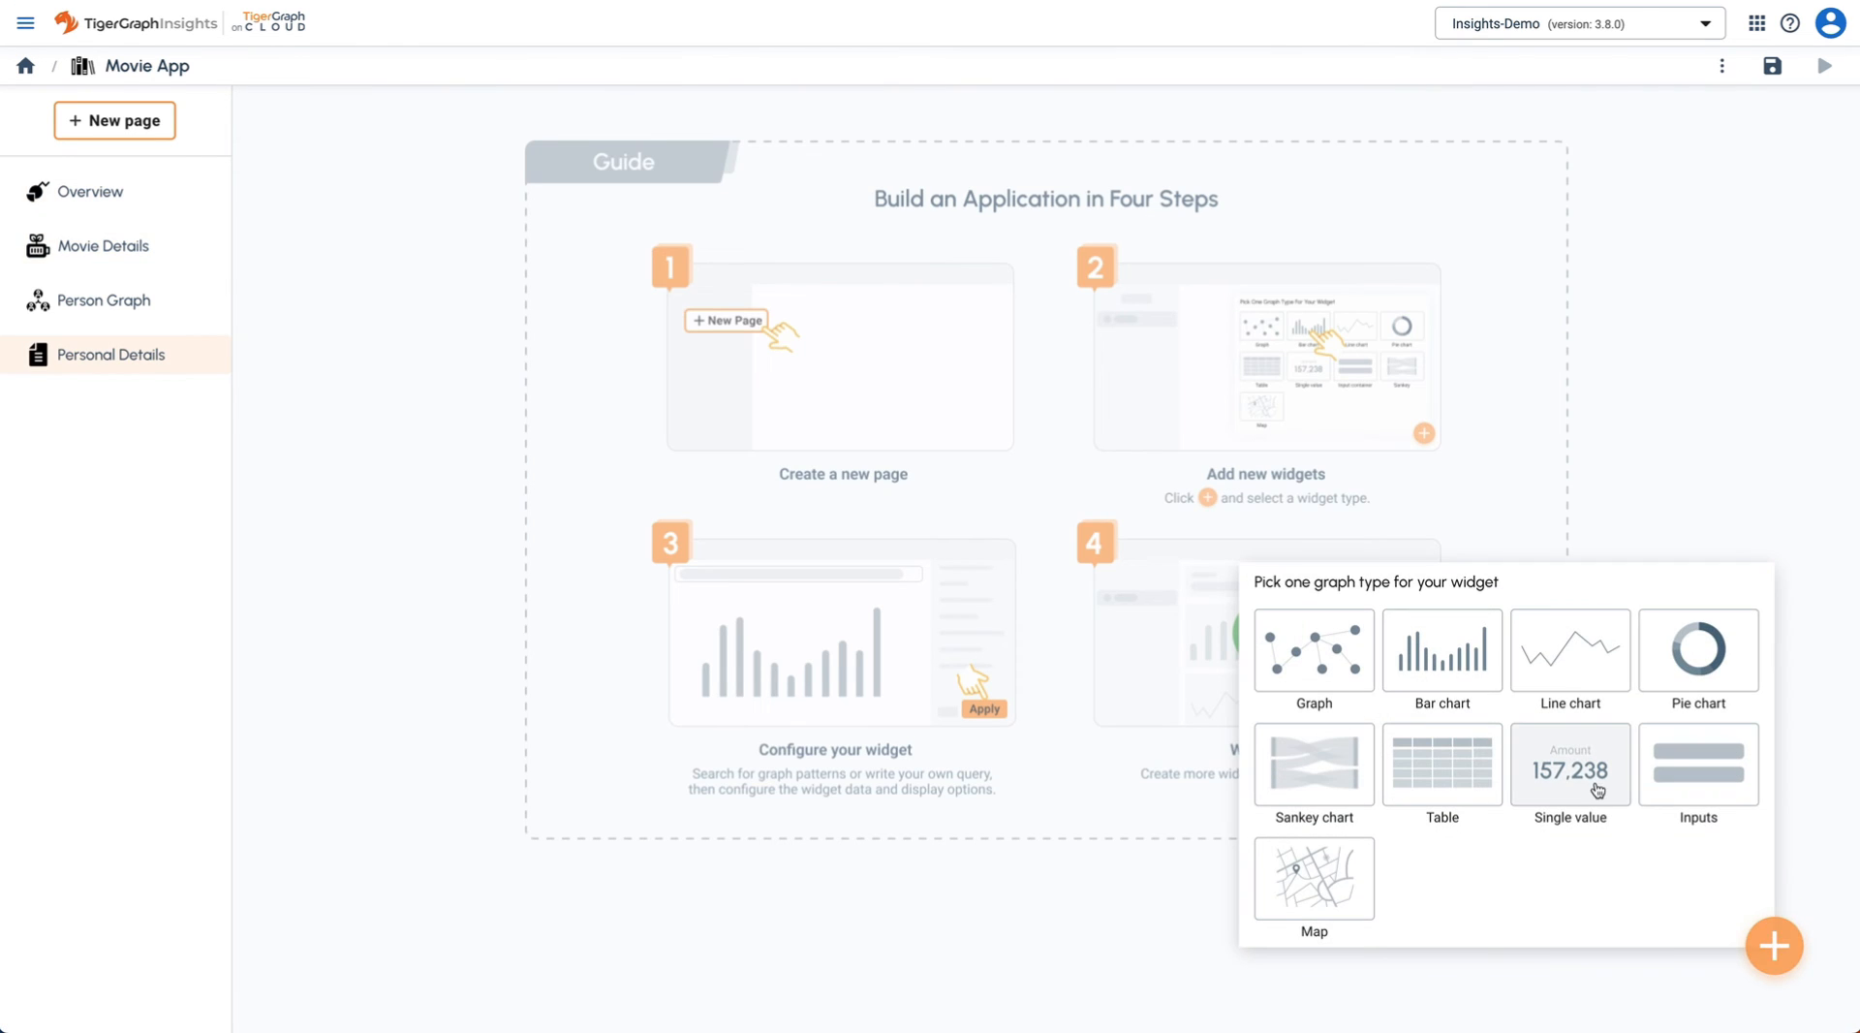
pyautogui.click(1715, 775)
pyautogui.tripleClick(1683, 303)
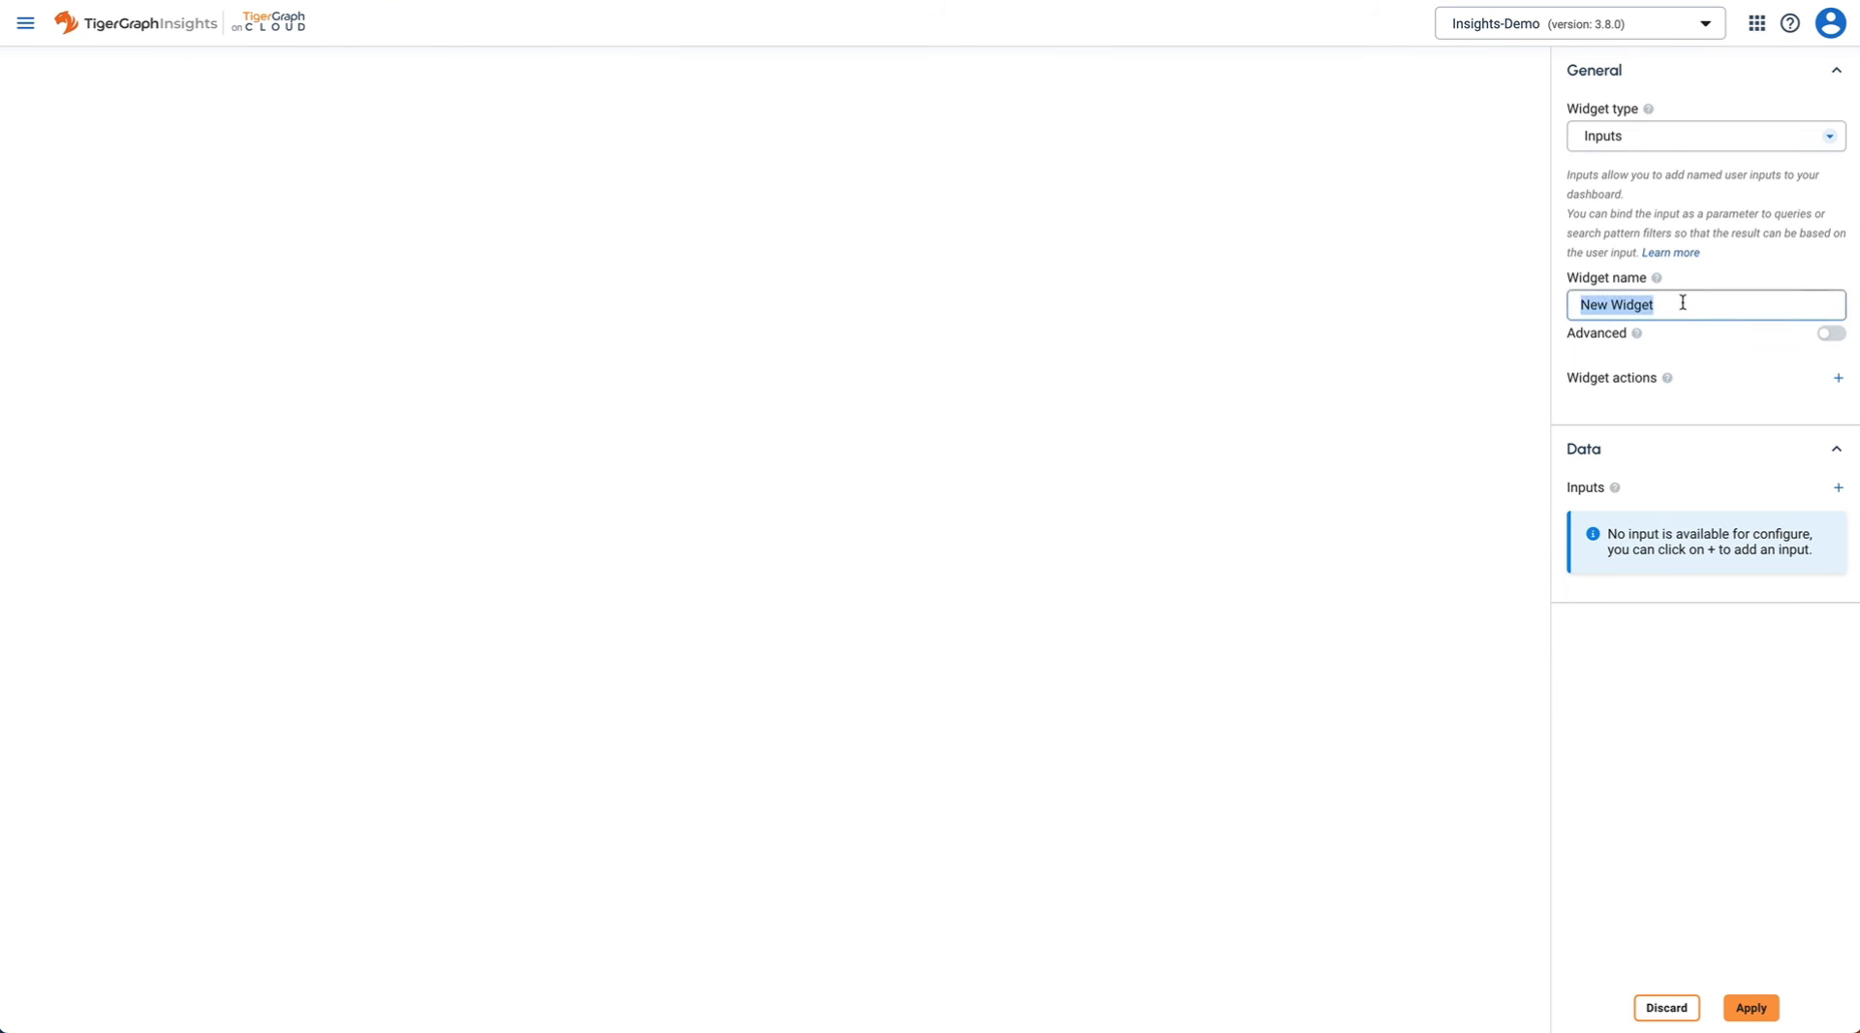
pyautogui.write('Select Person')
# - Add a personName input labelled Name as a Dropdown with query-generated options
pyautogui.click(1837, 486)
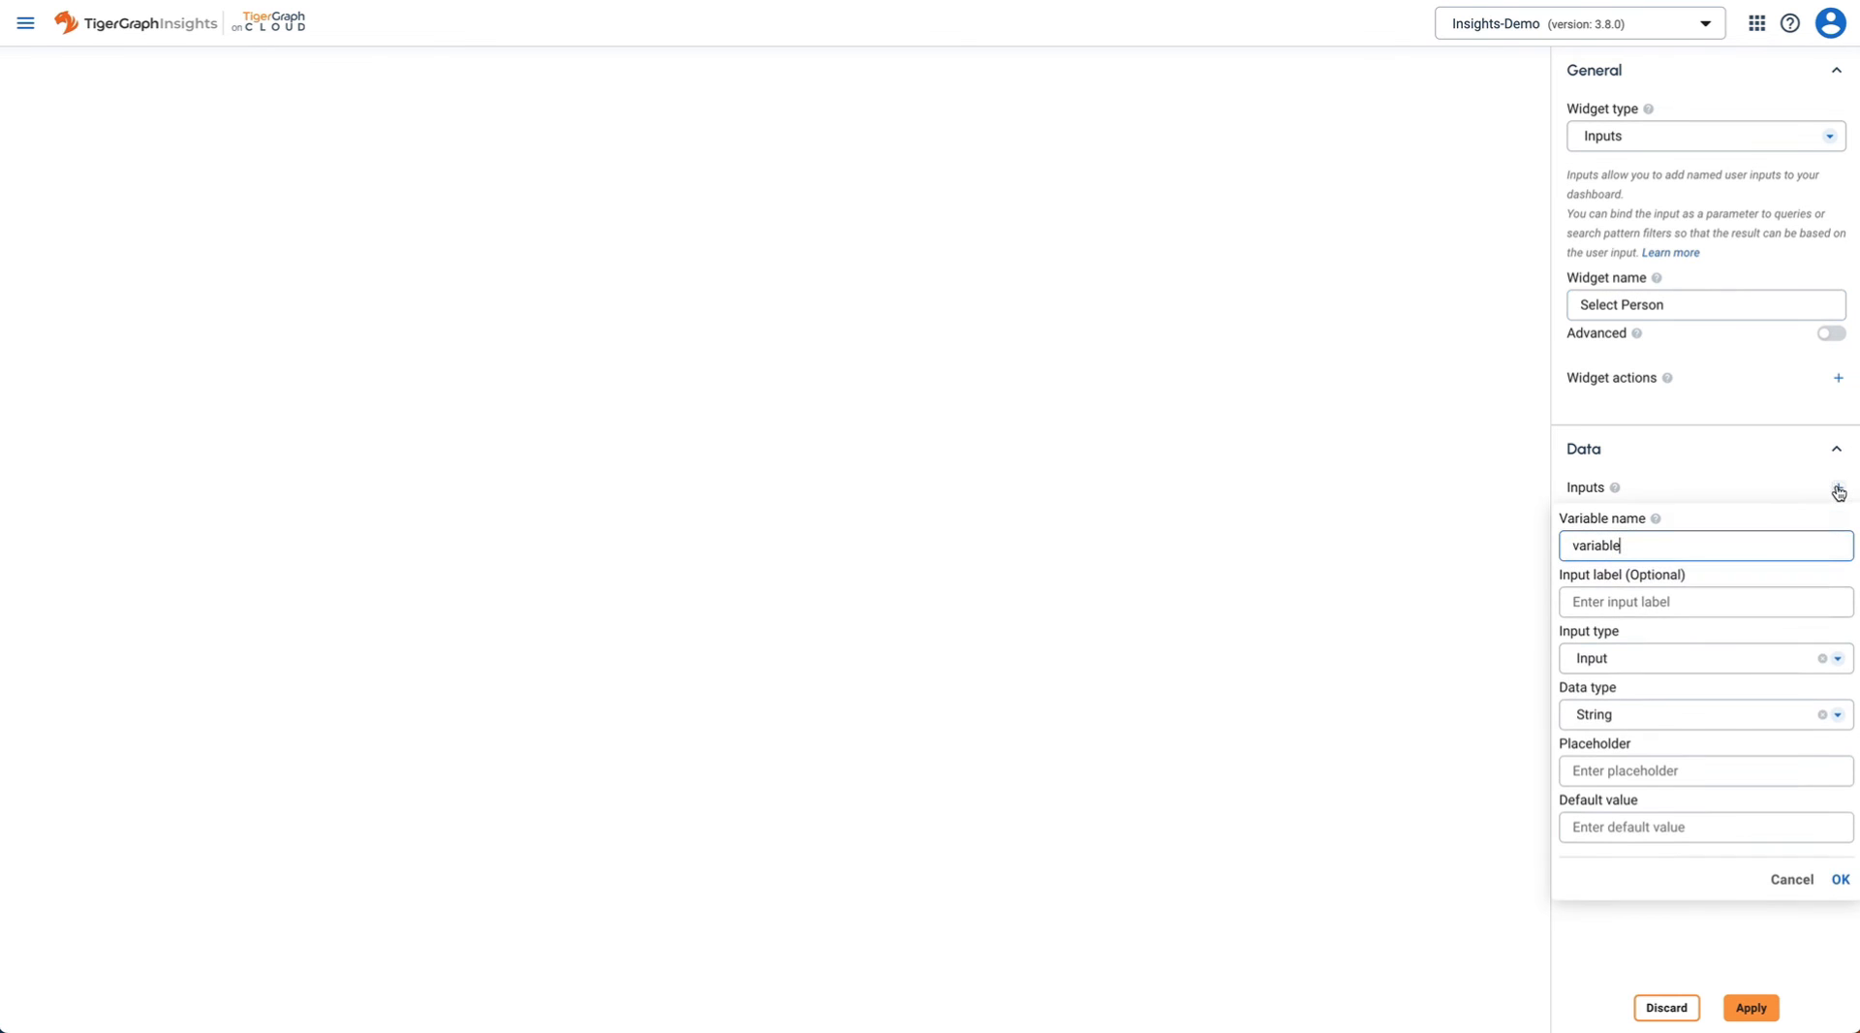
pyautogui.tripleClick(1670, 547)
pyautogui.write('personName')
pyautogui.click(1708, 606)
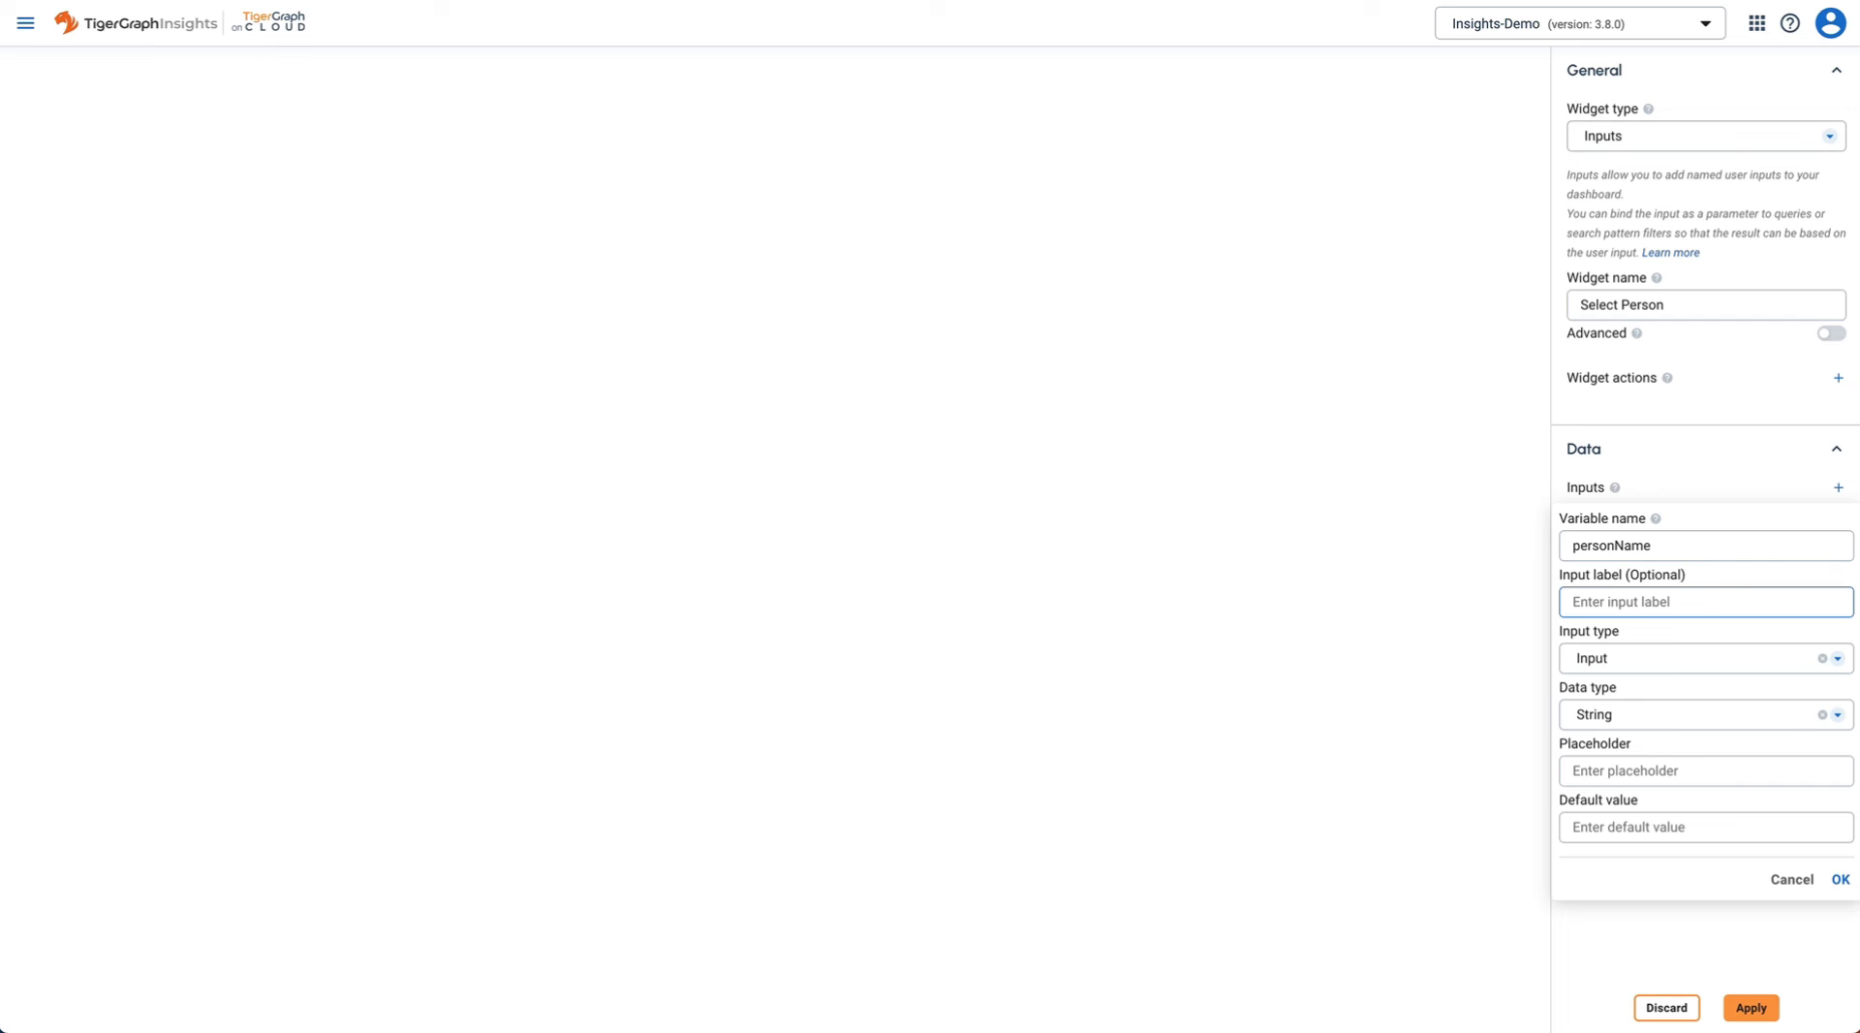
pyautogui.write('Name')
pyautogui.click(1762, 666)
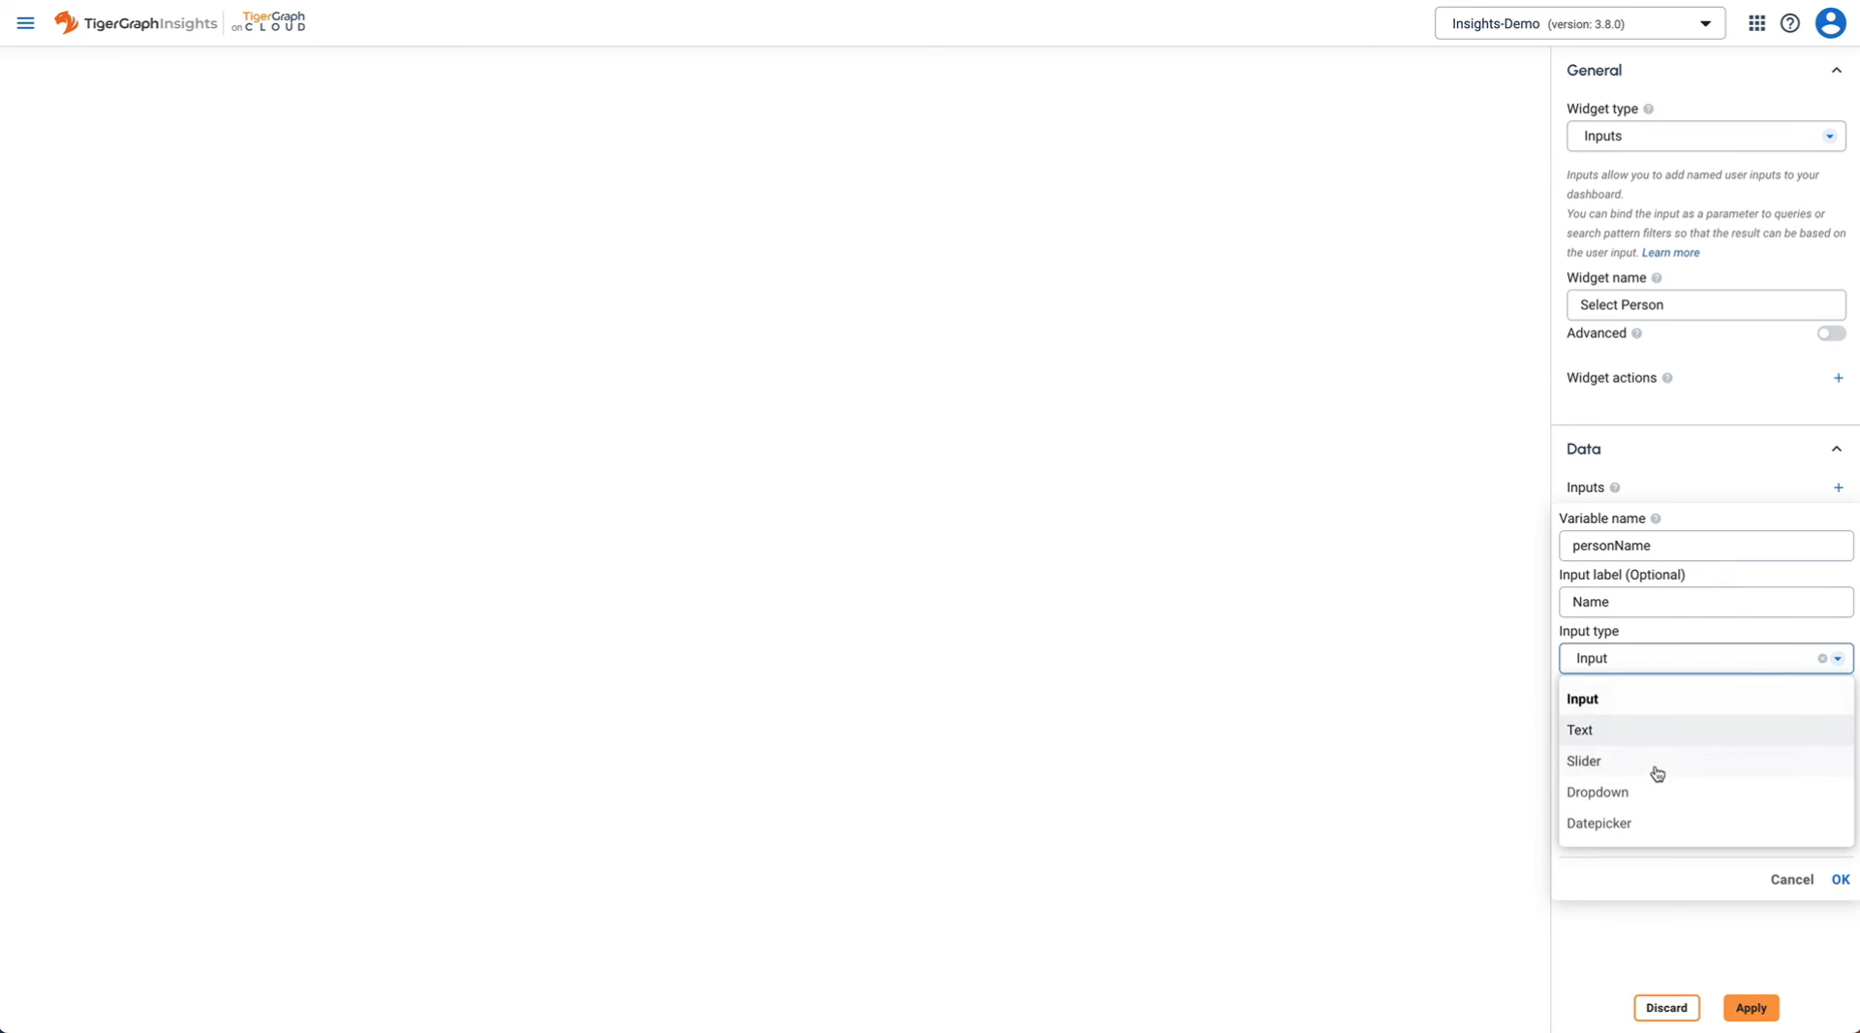
pyautogui.click(1650, 796)
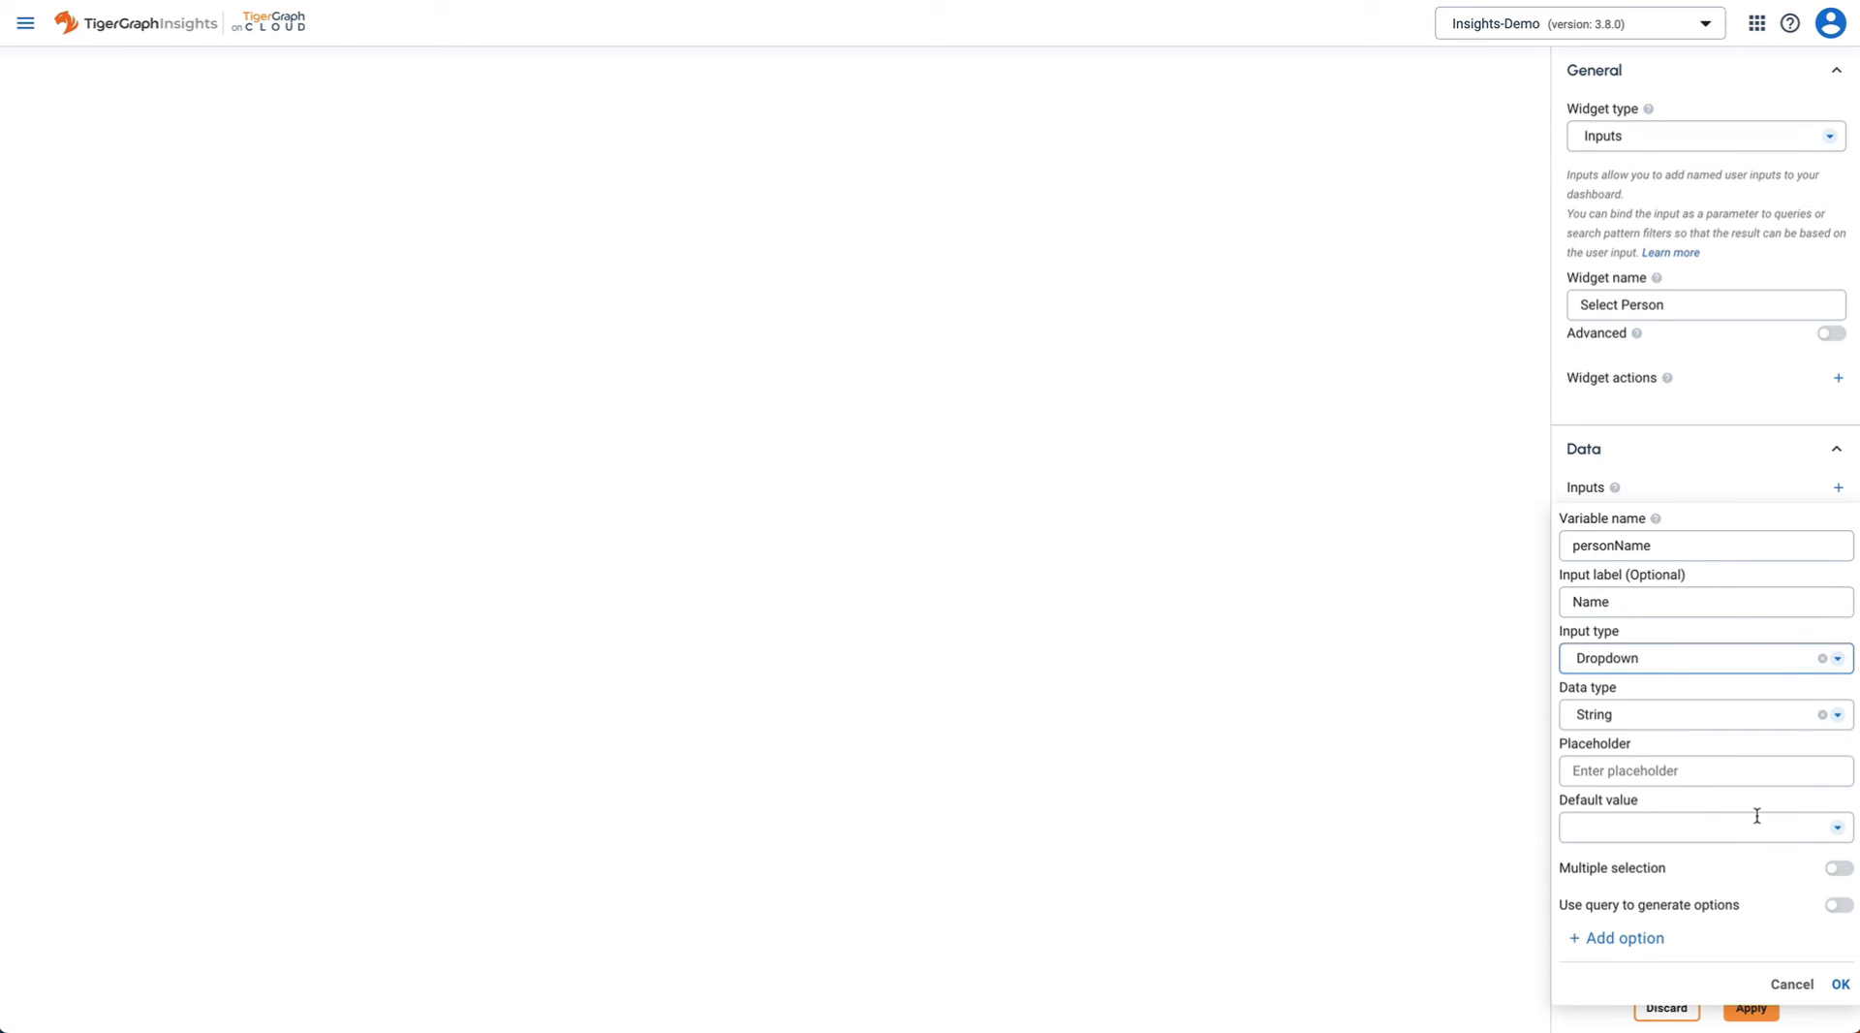
pyautogui.click(1838, 907)
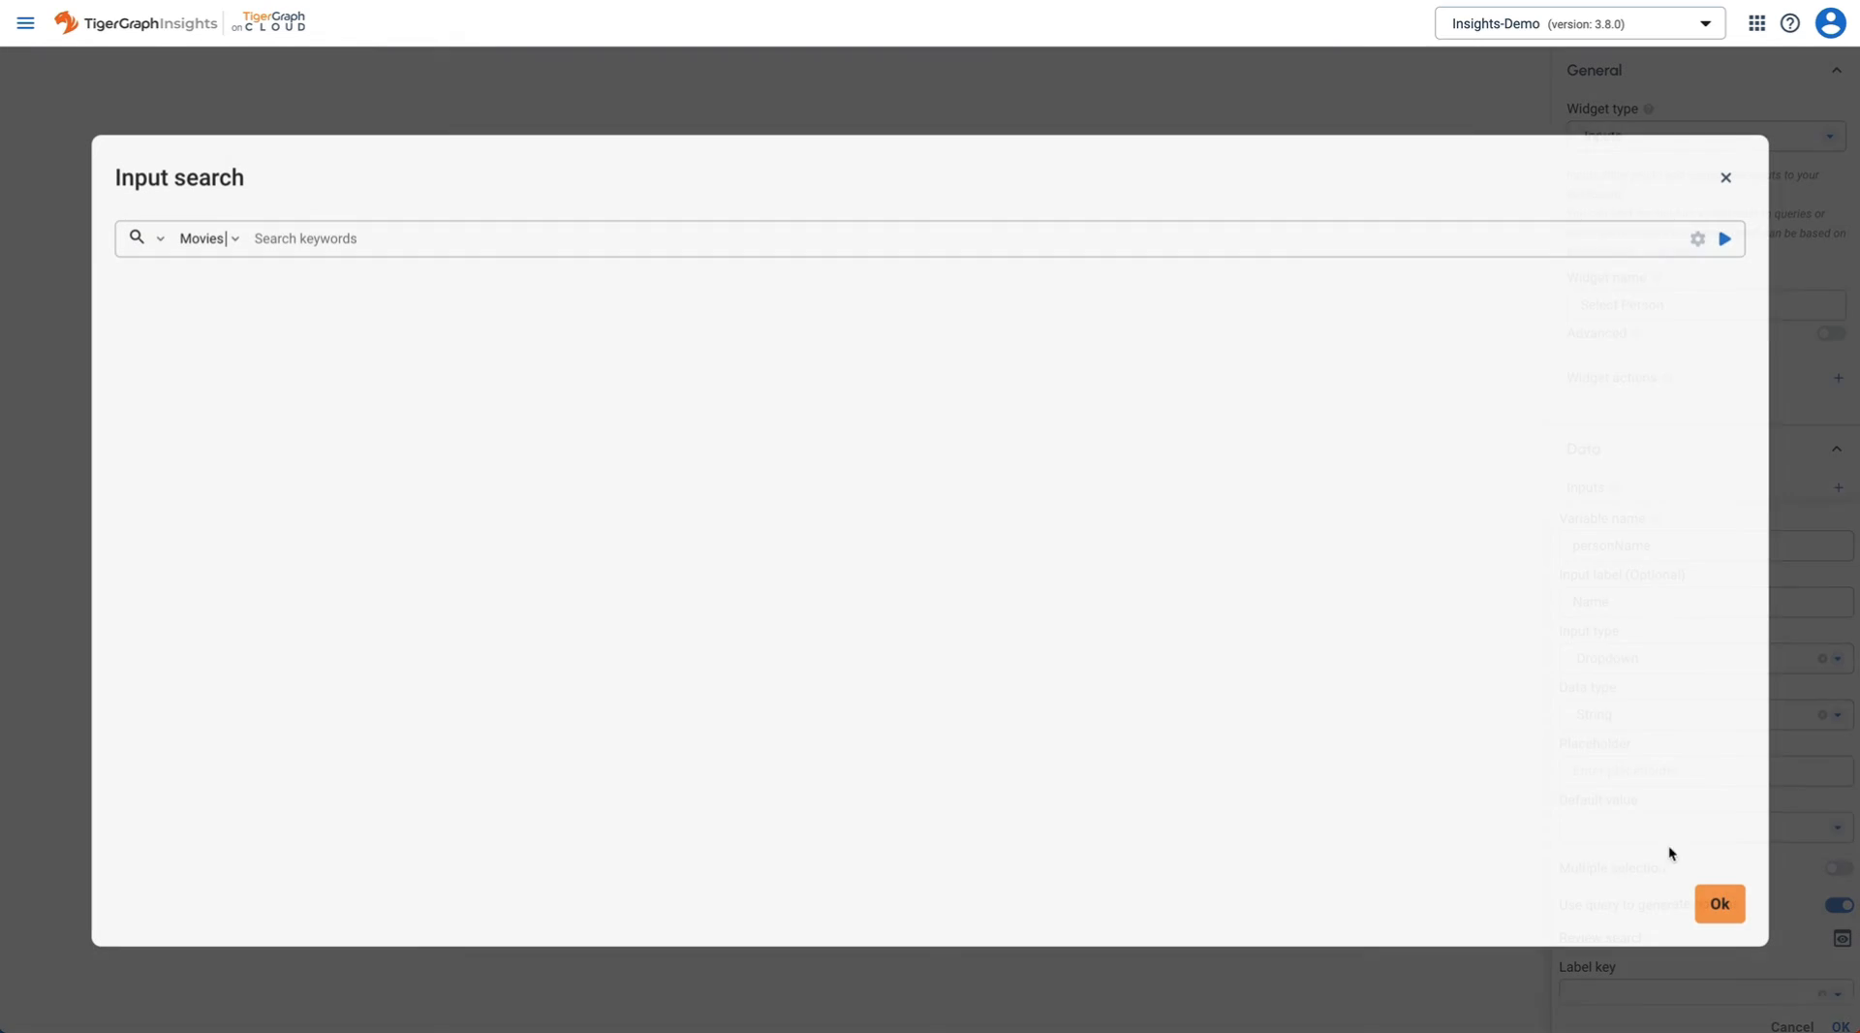
# - Search Person vertices ordered ascending by Person.name, run it (139 people), and accept it
pyautogui.click(342, 238)
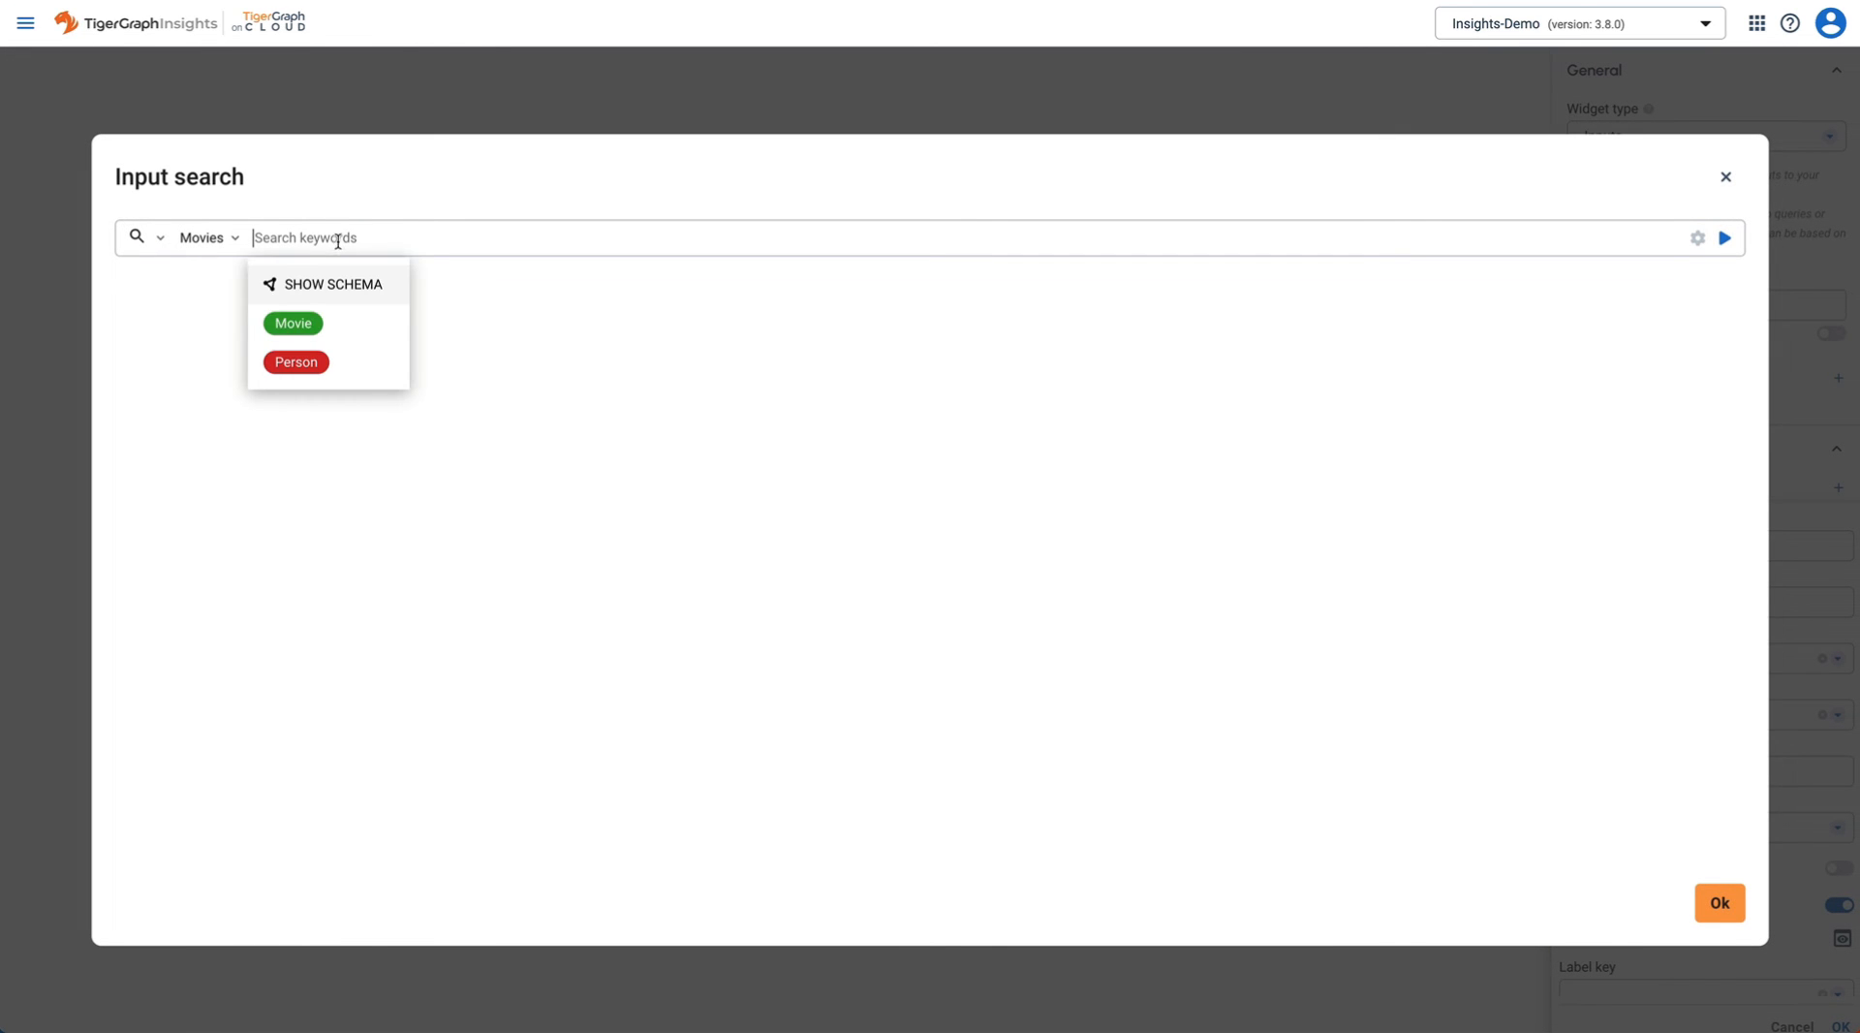
pyautogui.click(339, 361)
pyautogui.click(918, 329)
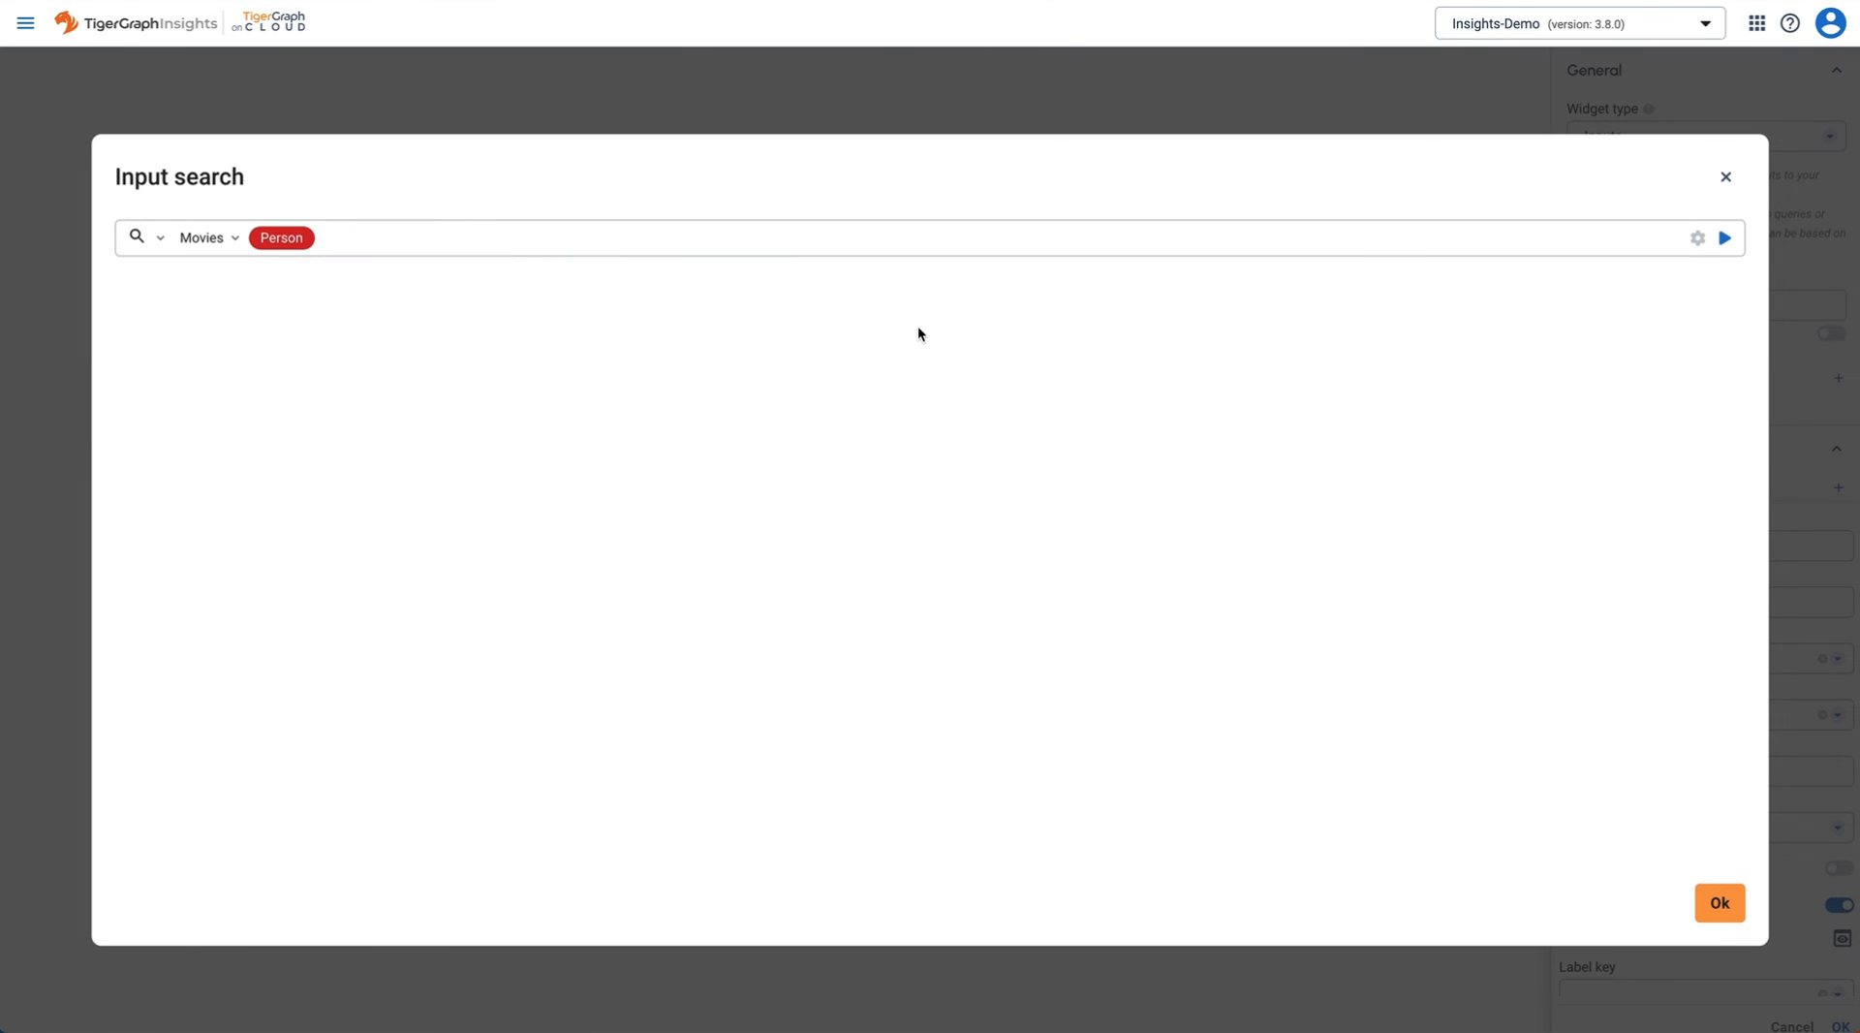
pyautogui.click(1698, 237)
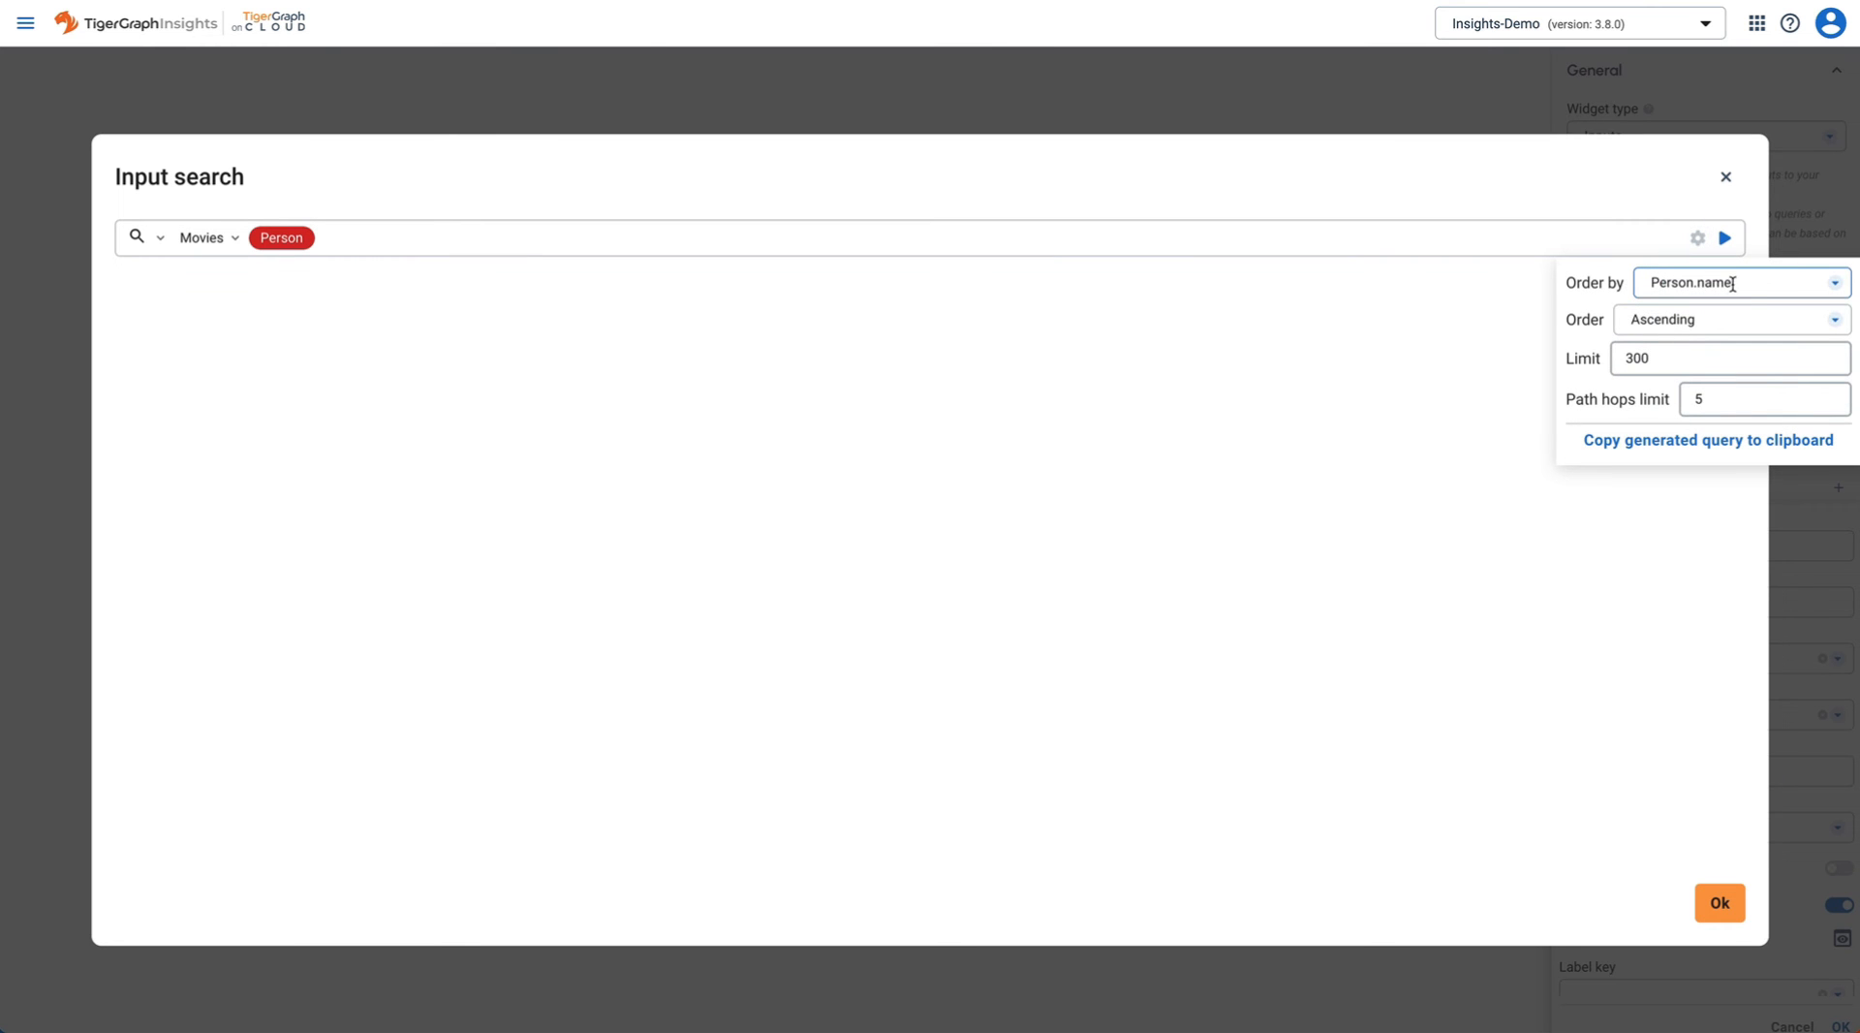
pyautogui.click(1710, 322)
pyautogui.click(1674, 366)
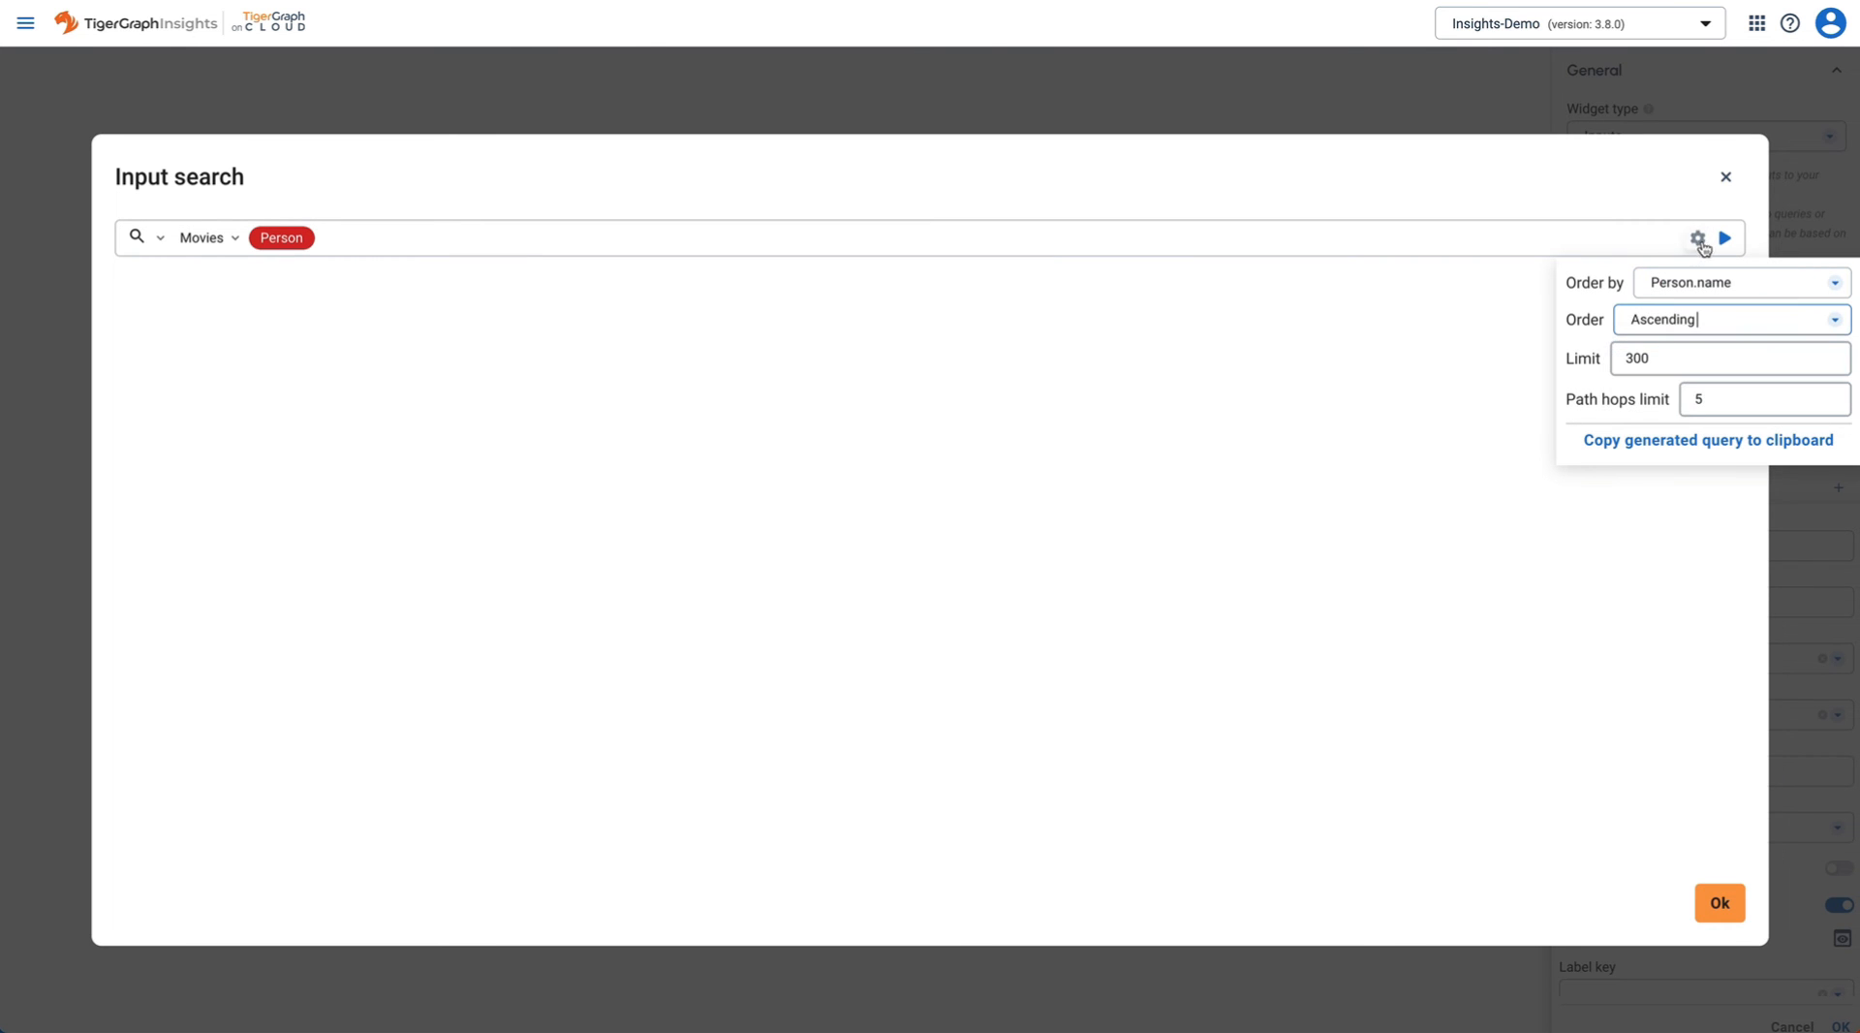
pyautogui.click(1725, 239)
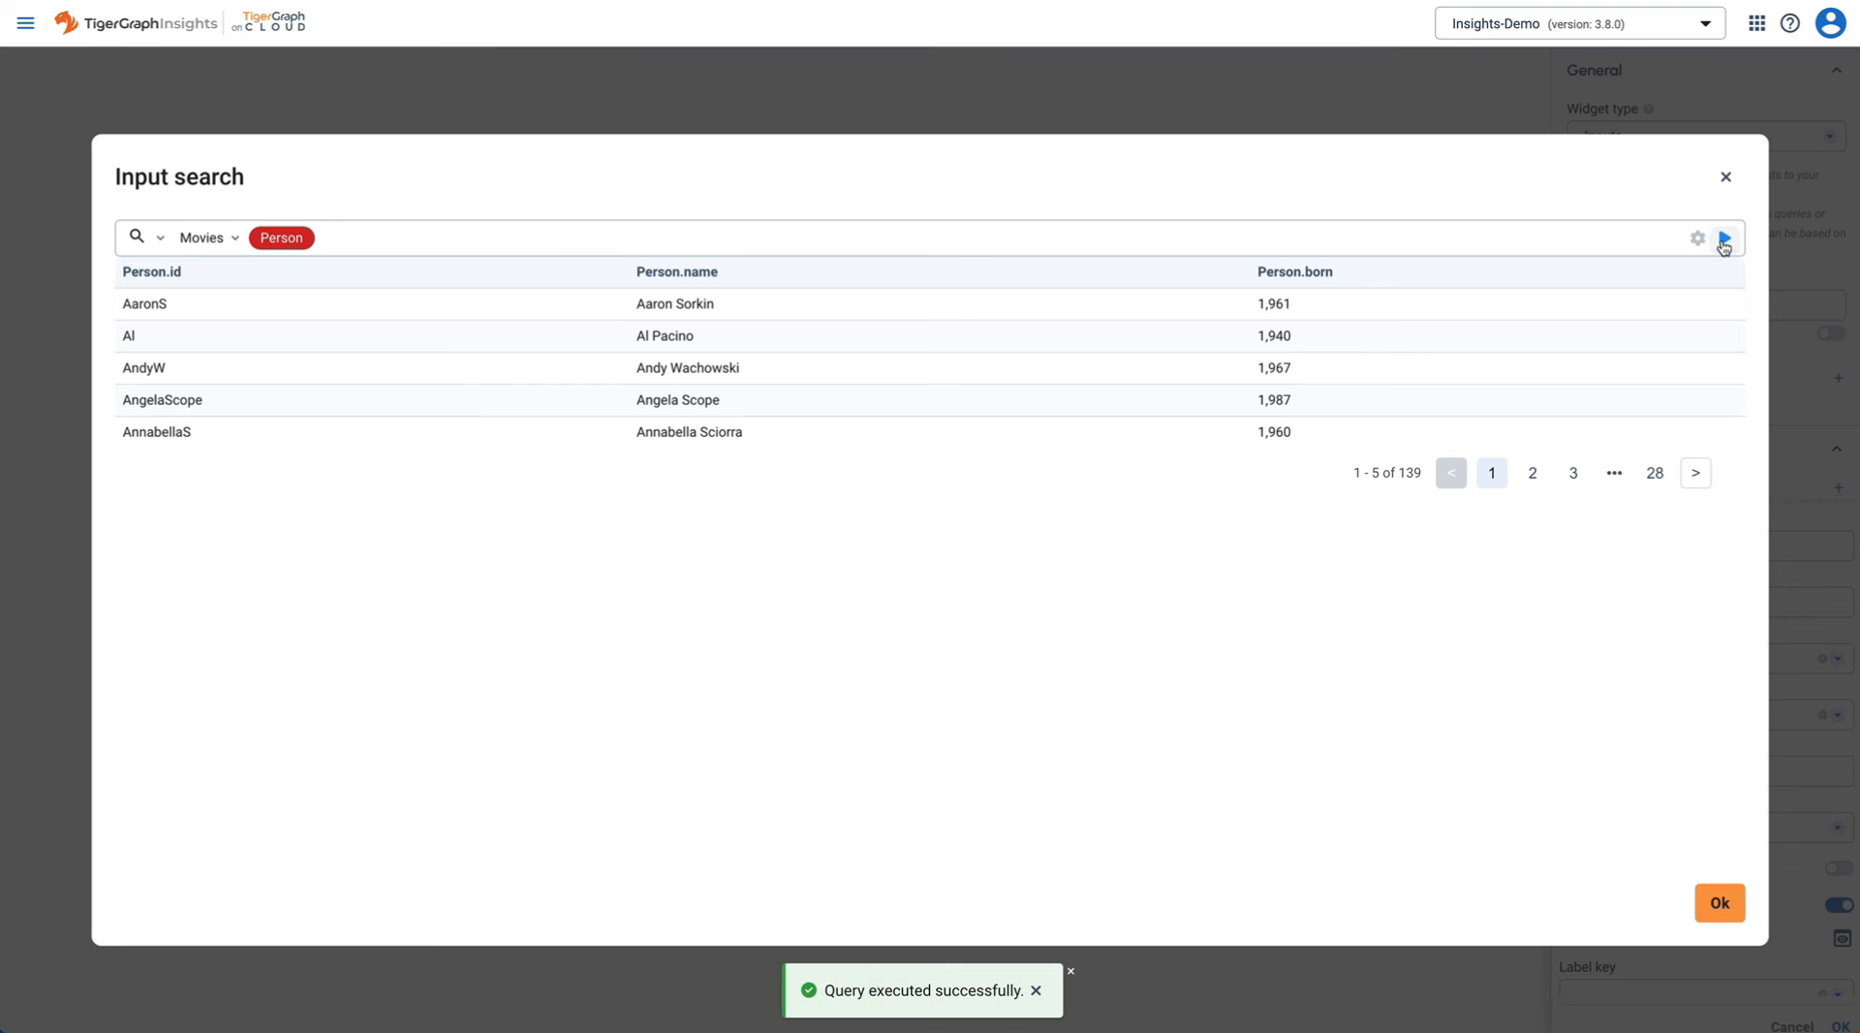
pyautogui.click(1721, 903)
# - Set both the label key and the value key of the Name options to Person.name
pyautogui.scroll(-1, 1763, 839)
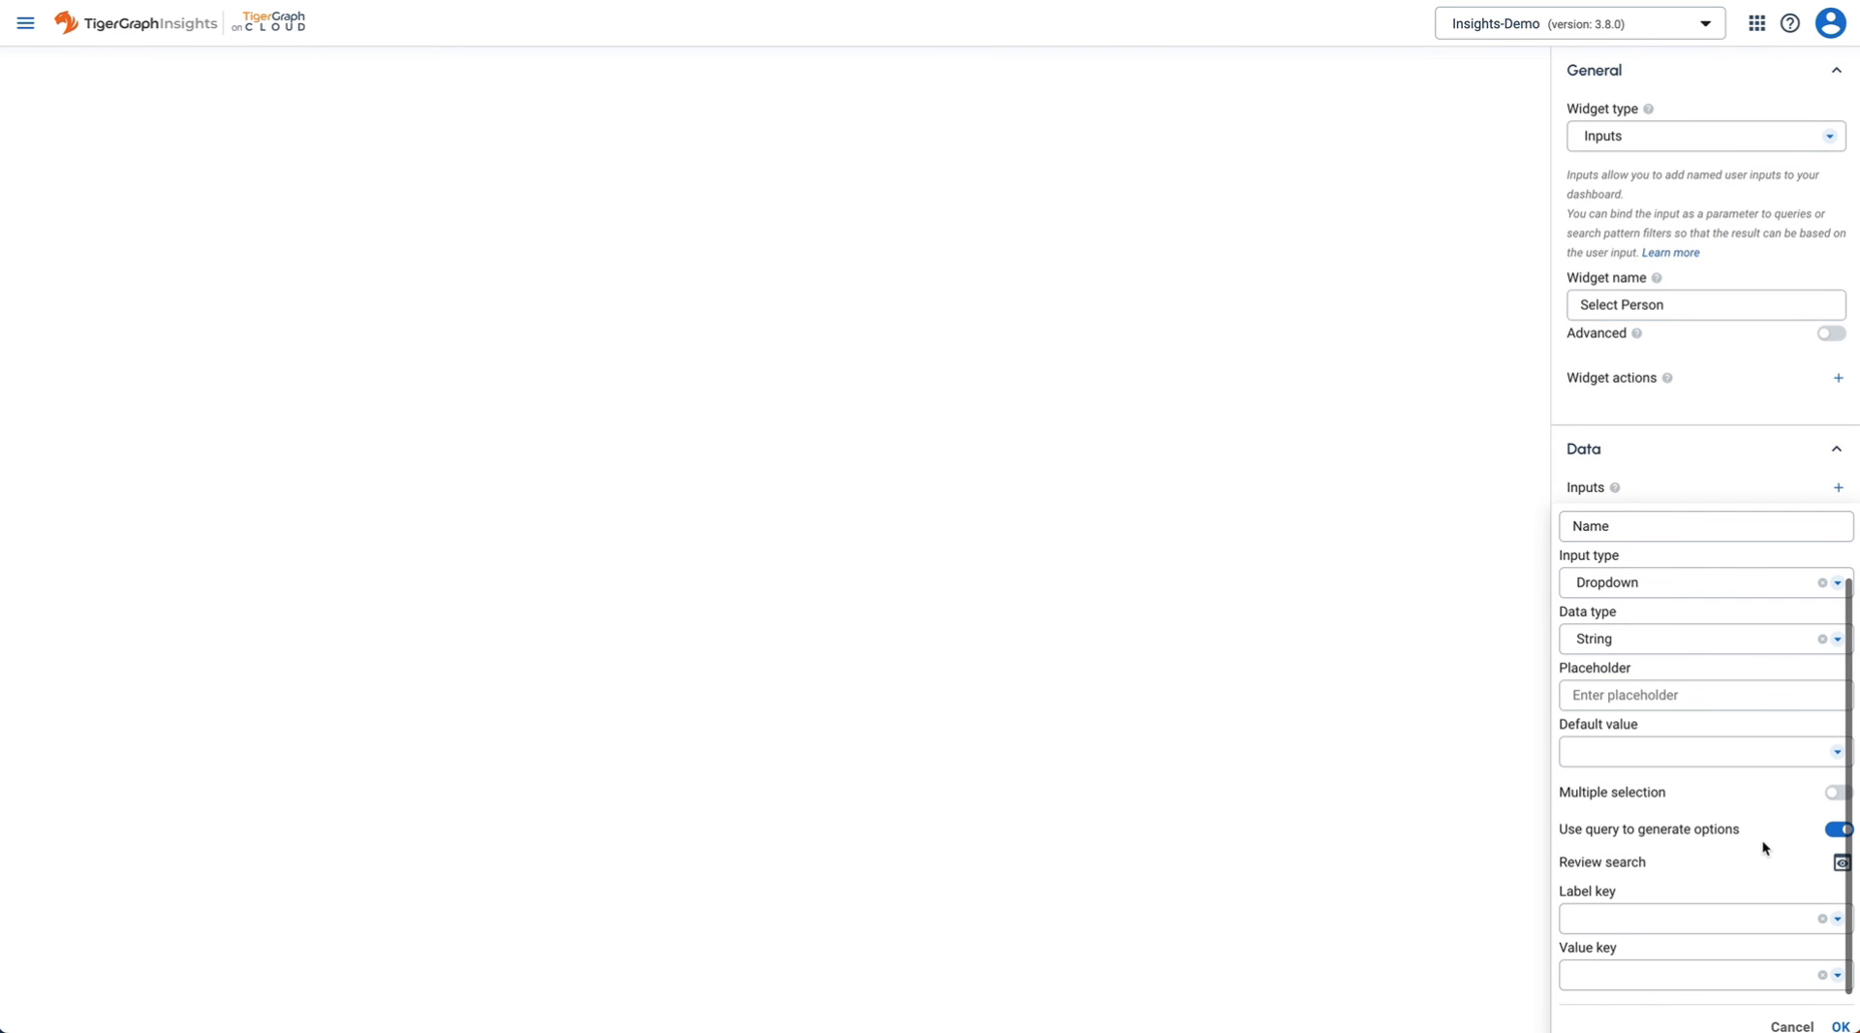
pyautogui.click(1691, 918)
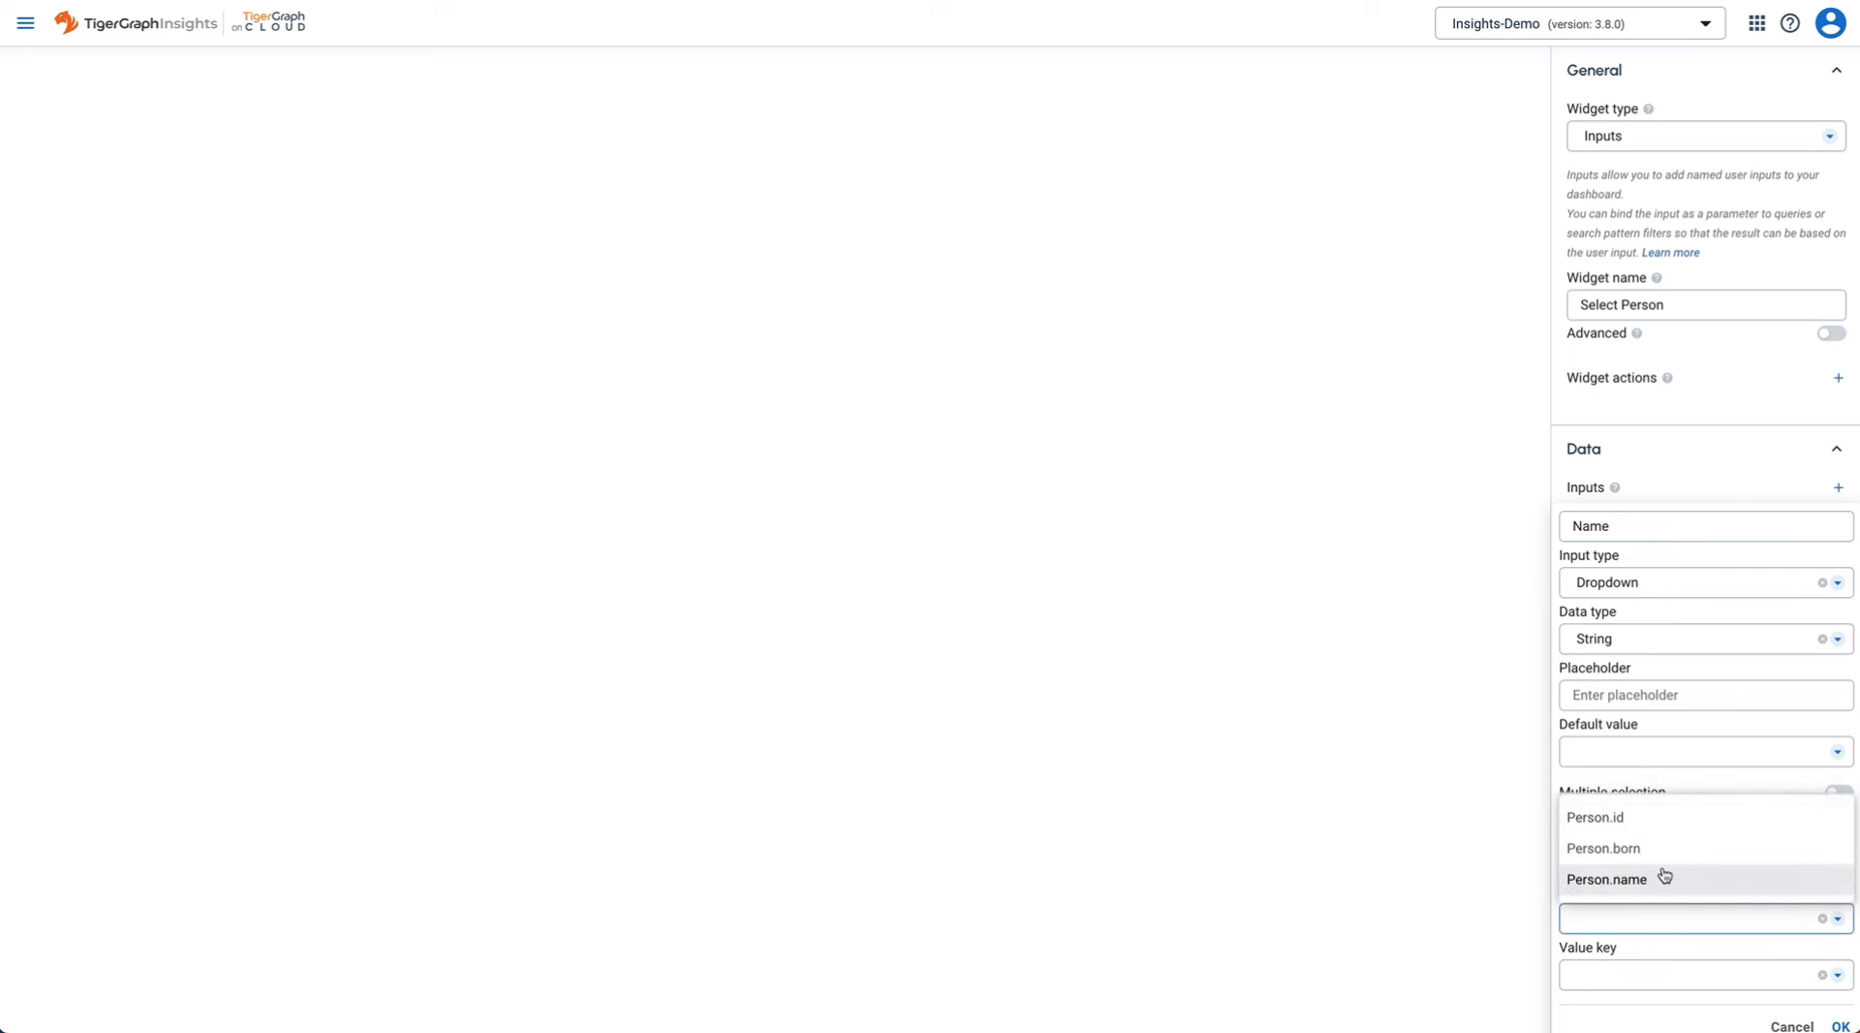
pyautogui.click(1664, 877)
pyautogui.click(1683, 973)
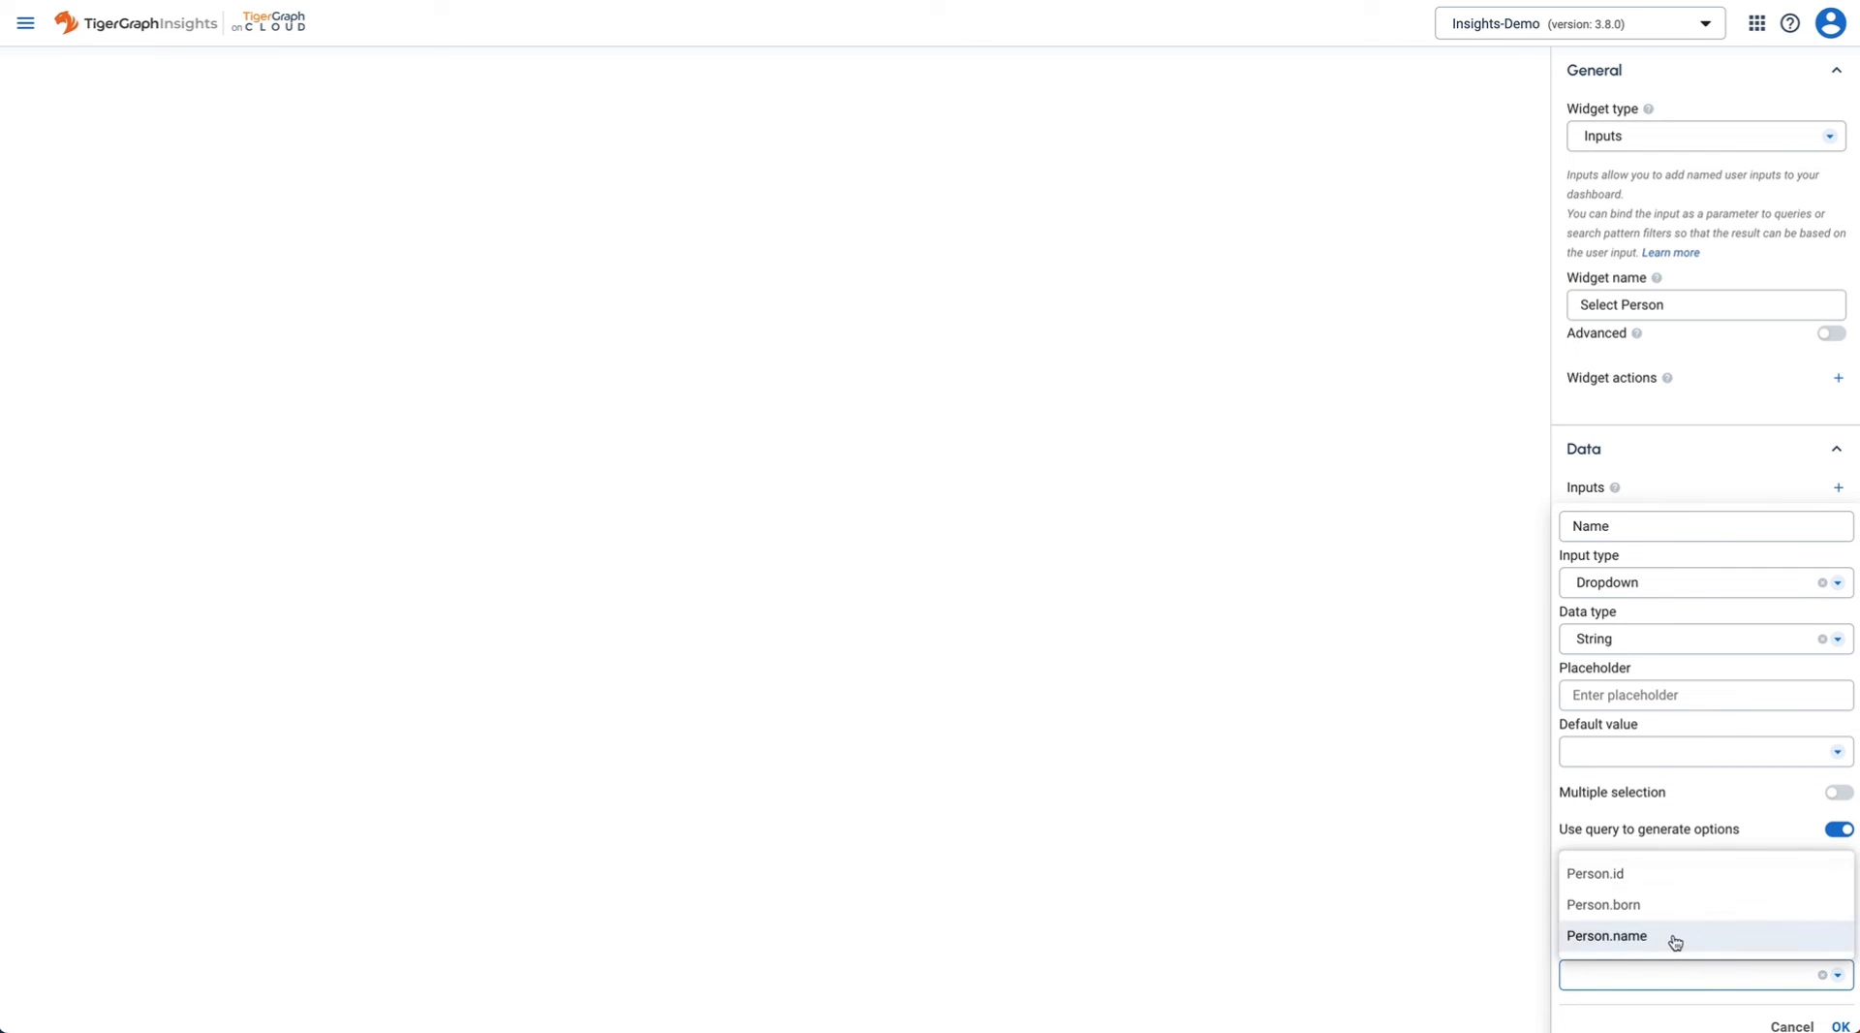
pyautogui.click(1673, 938)
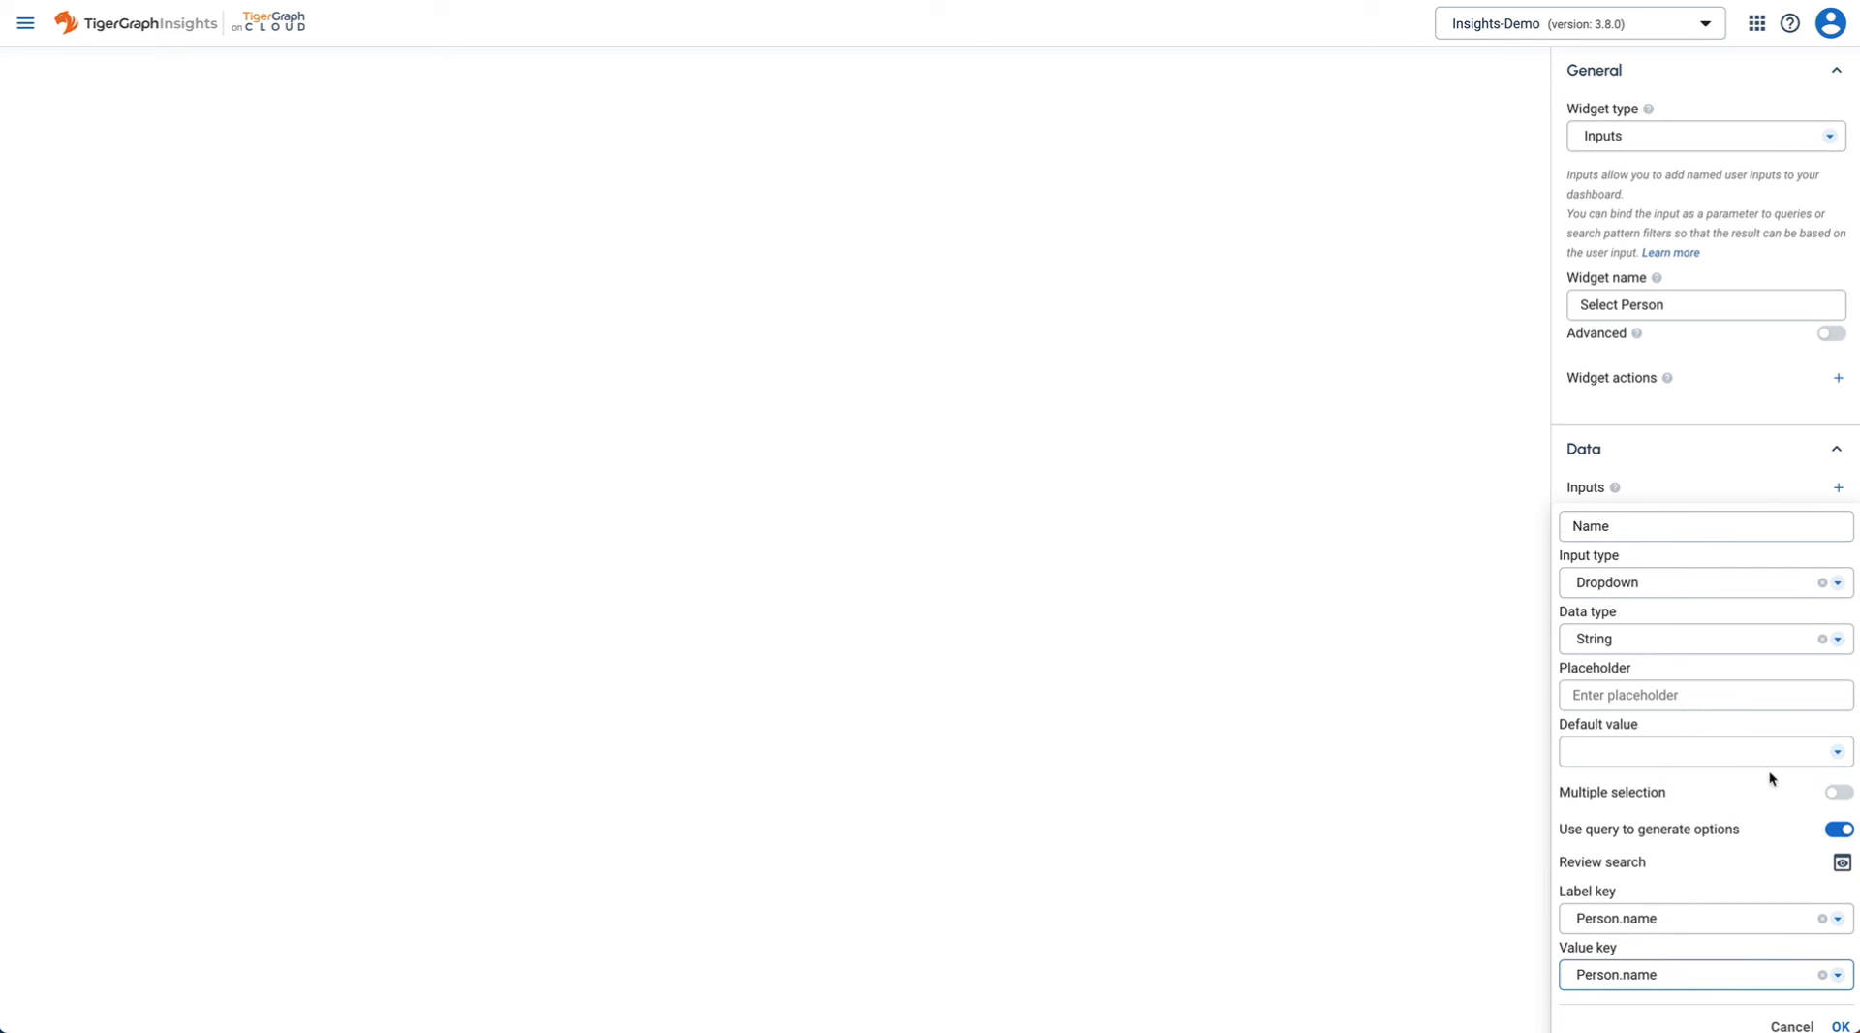
# - Make Tom Hanks the default value, save the input, and apply the widget
pyautogui.click(1749, 745)
pyautogui.scroll(-15, 1730, 564)
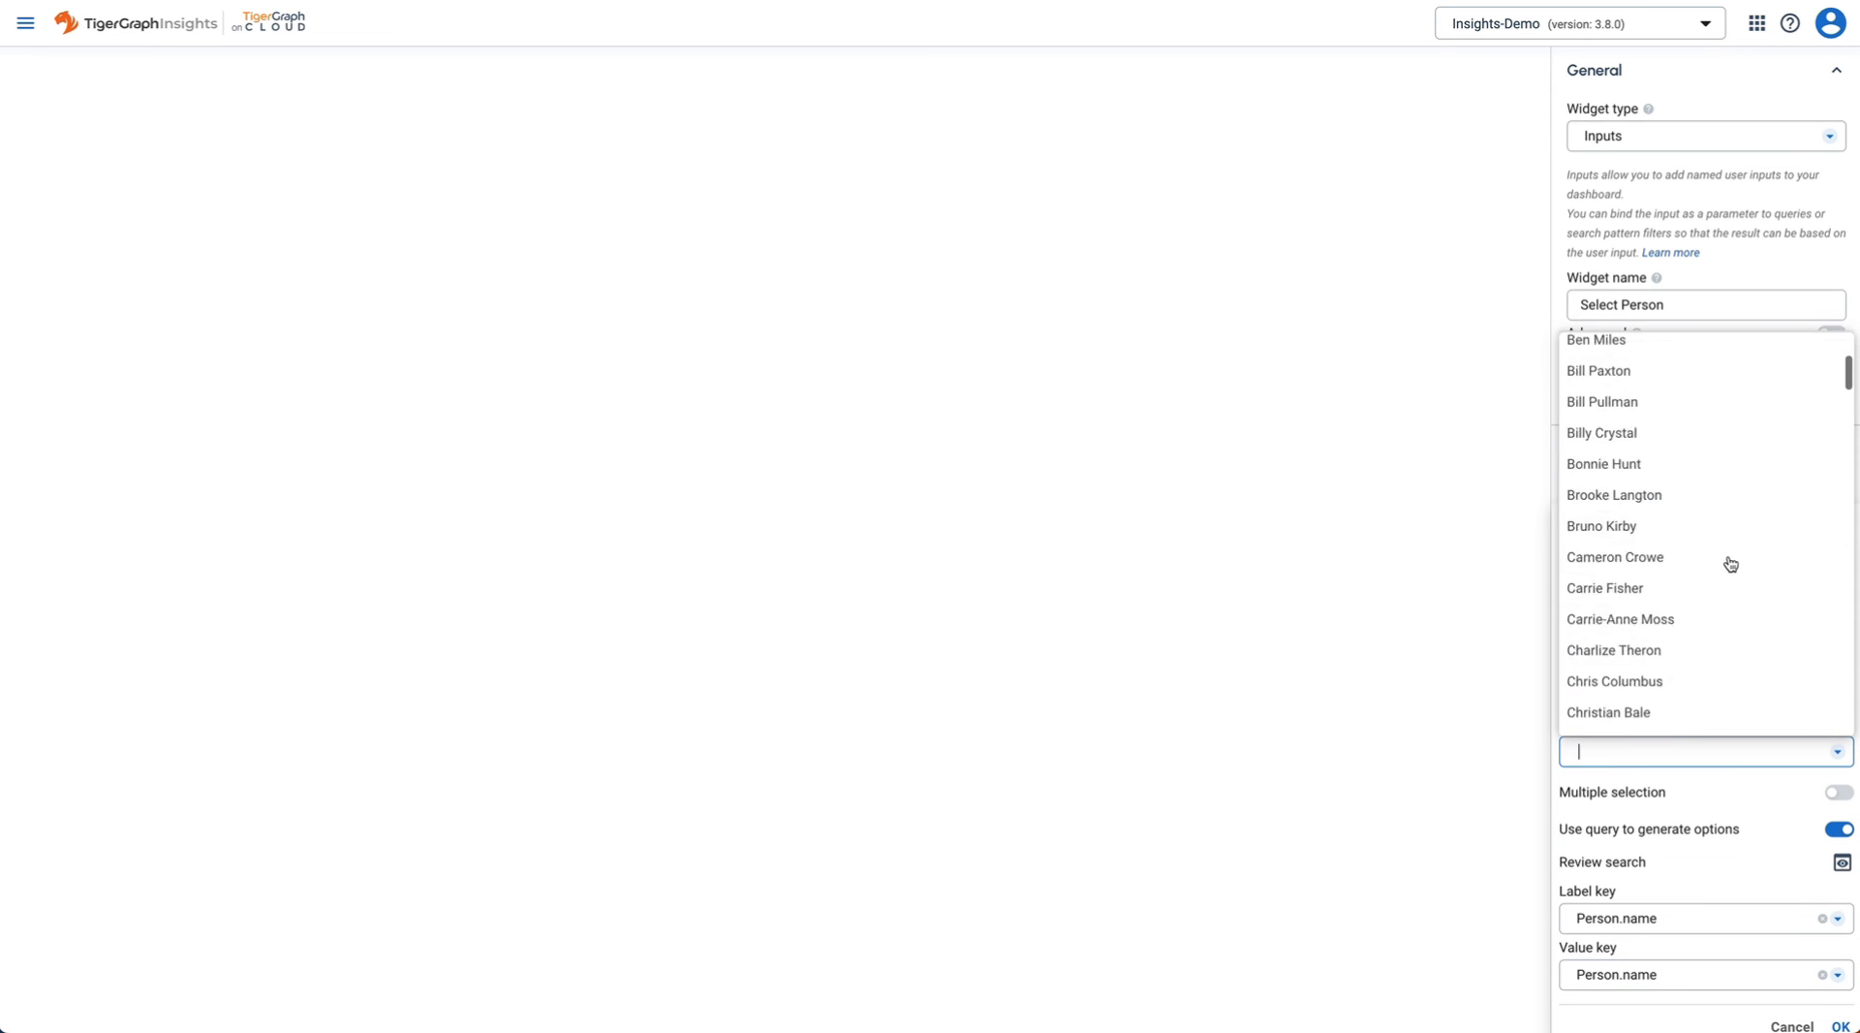
pyautogui.scroll(-15, 1731, 565)
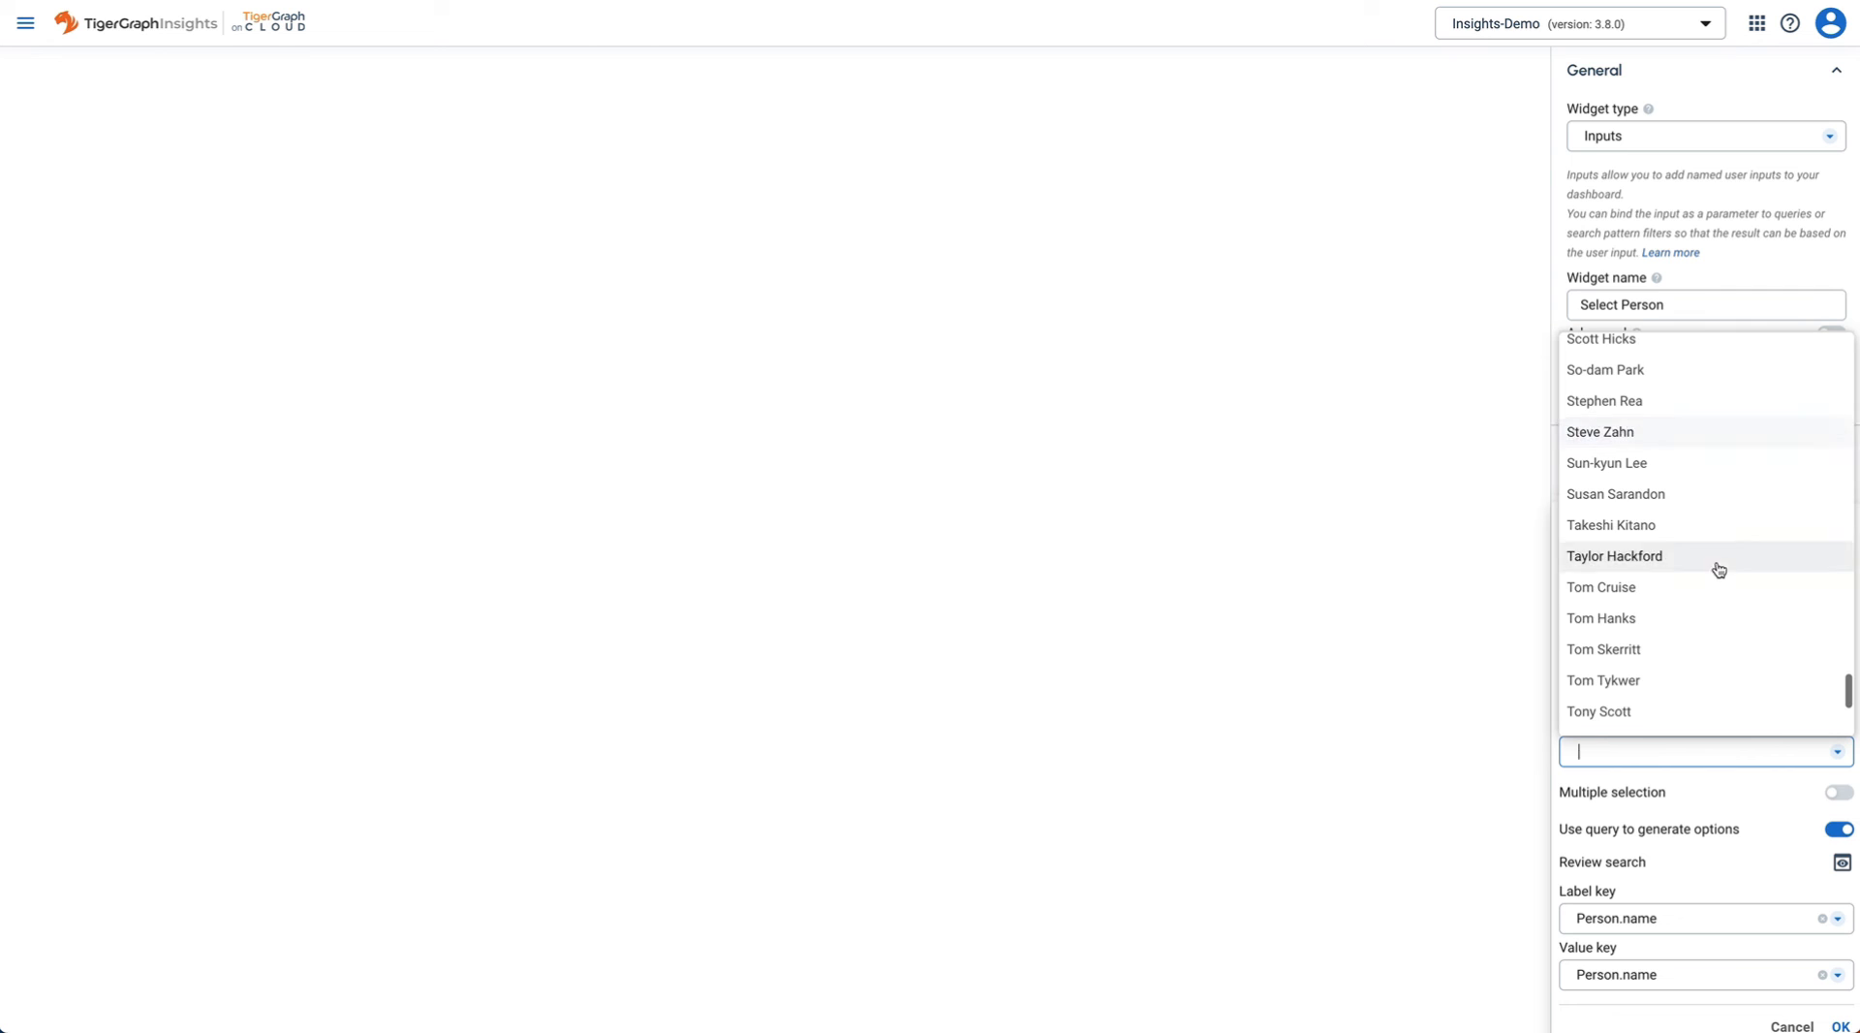
pyautogui.click(1632, 624)
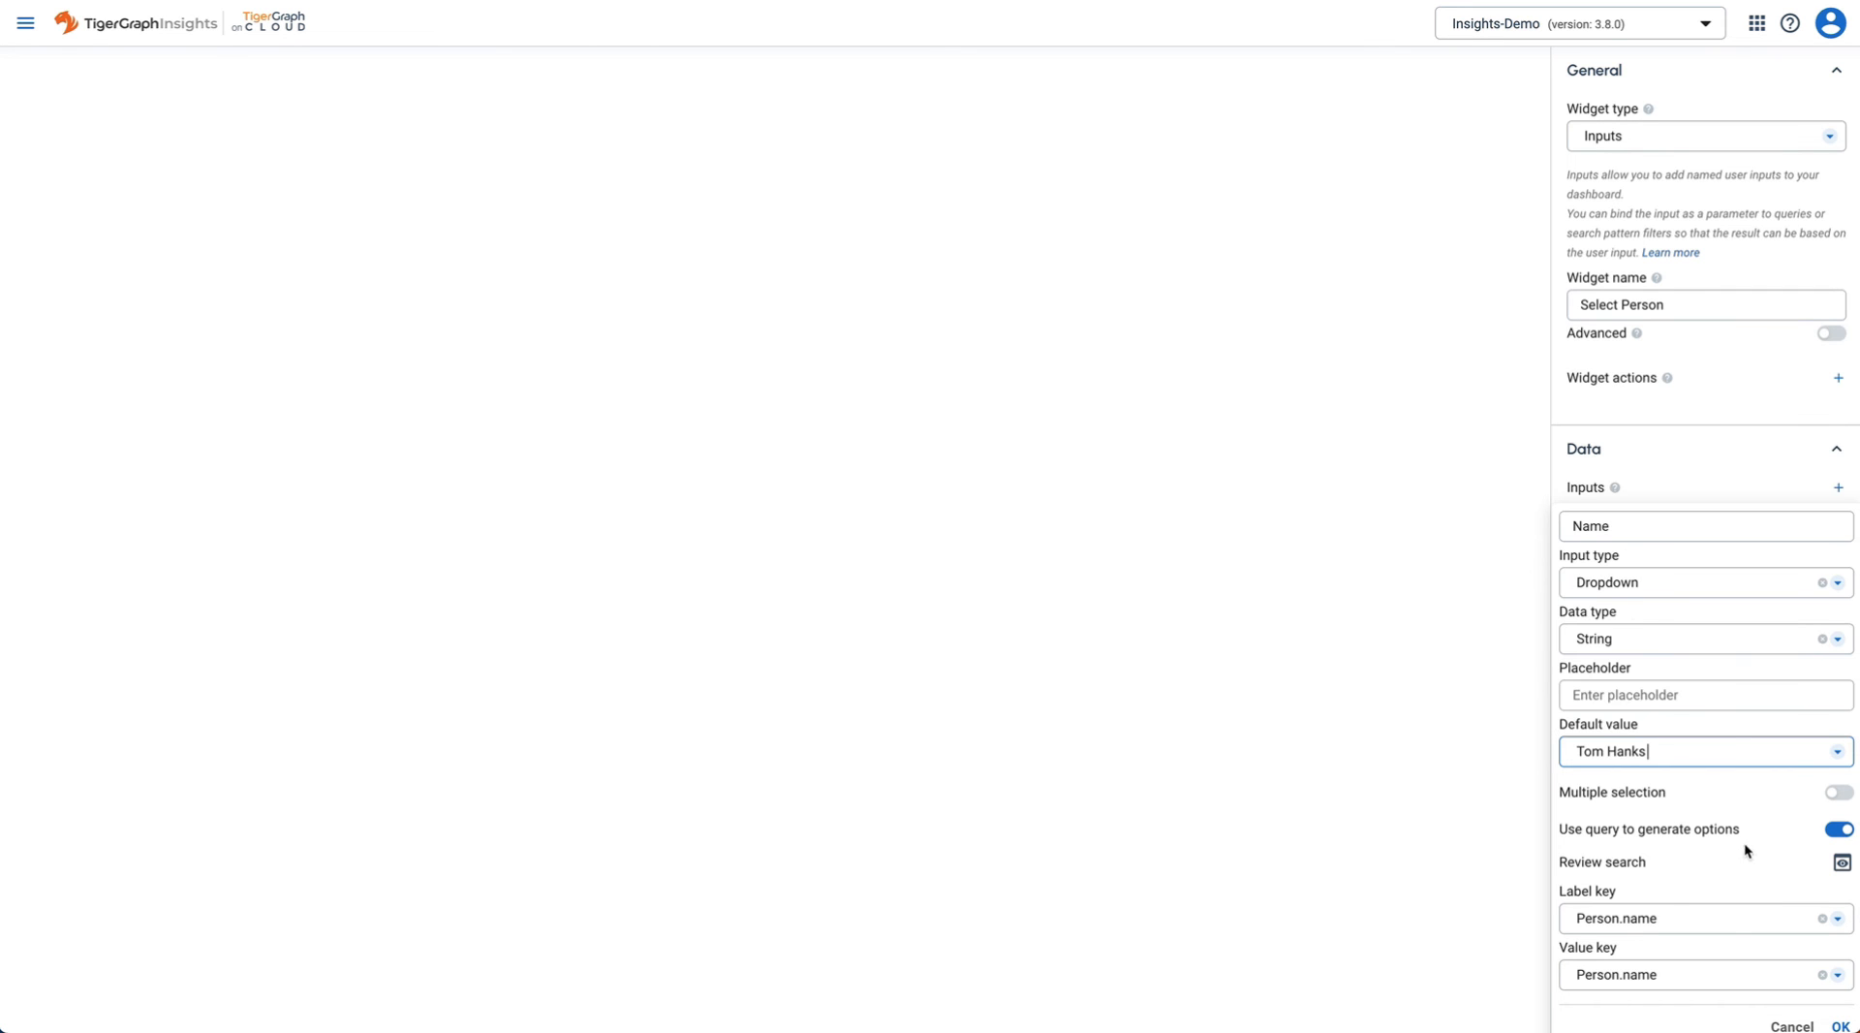
pyautogui.click(1840, 1025)
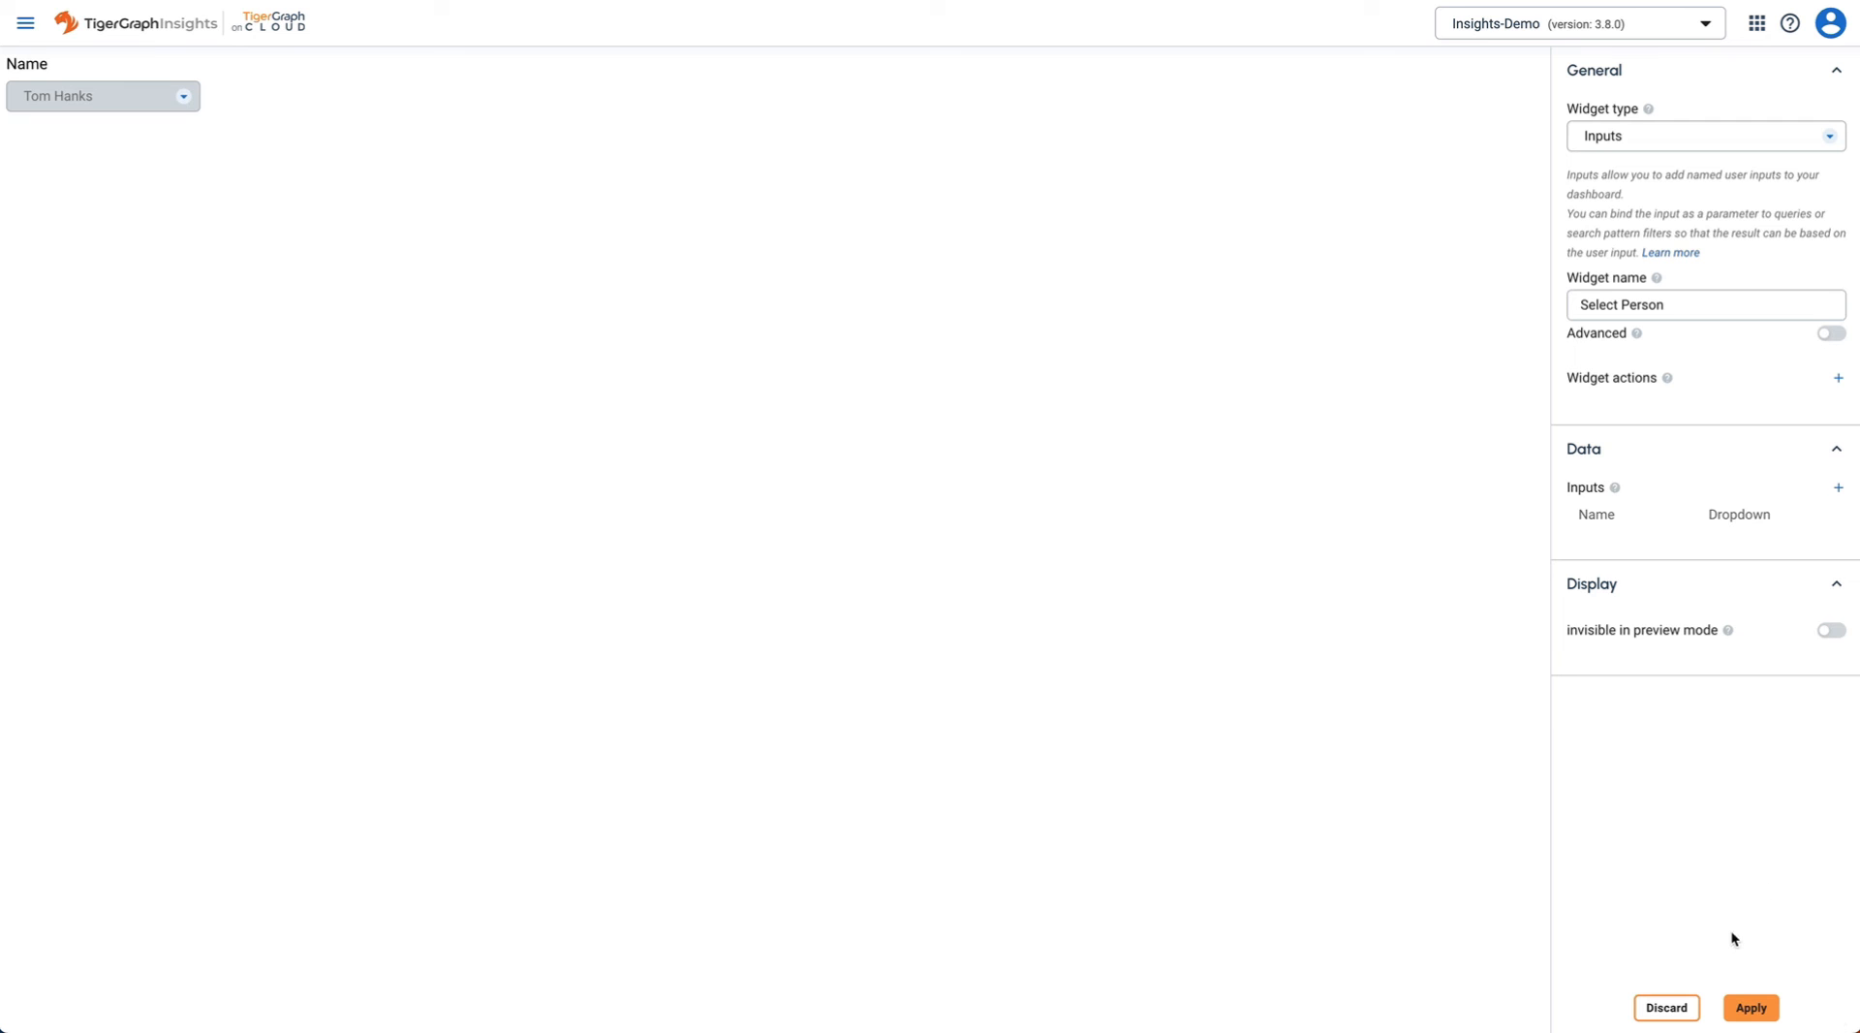
pyautogui.click(1753, 1007)
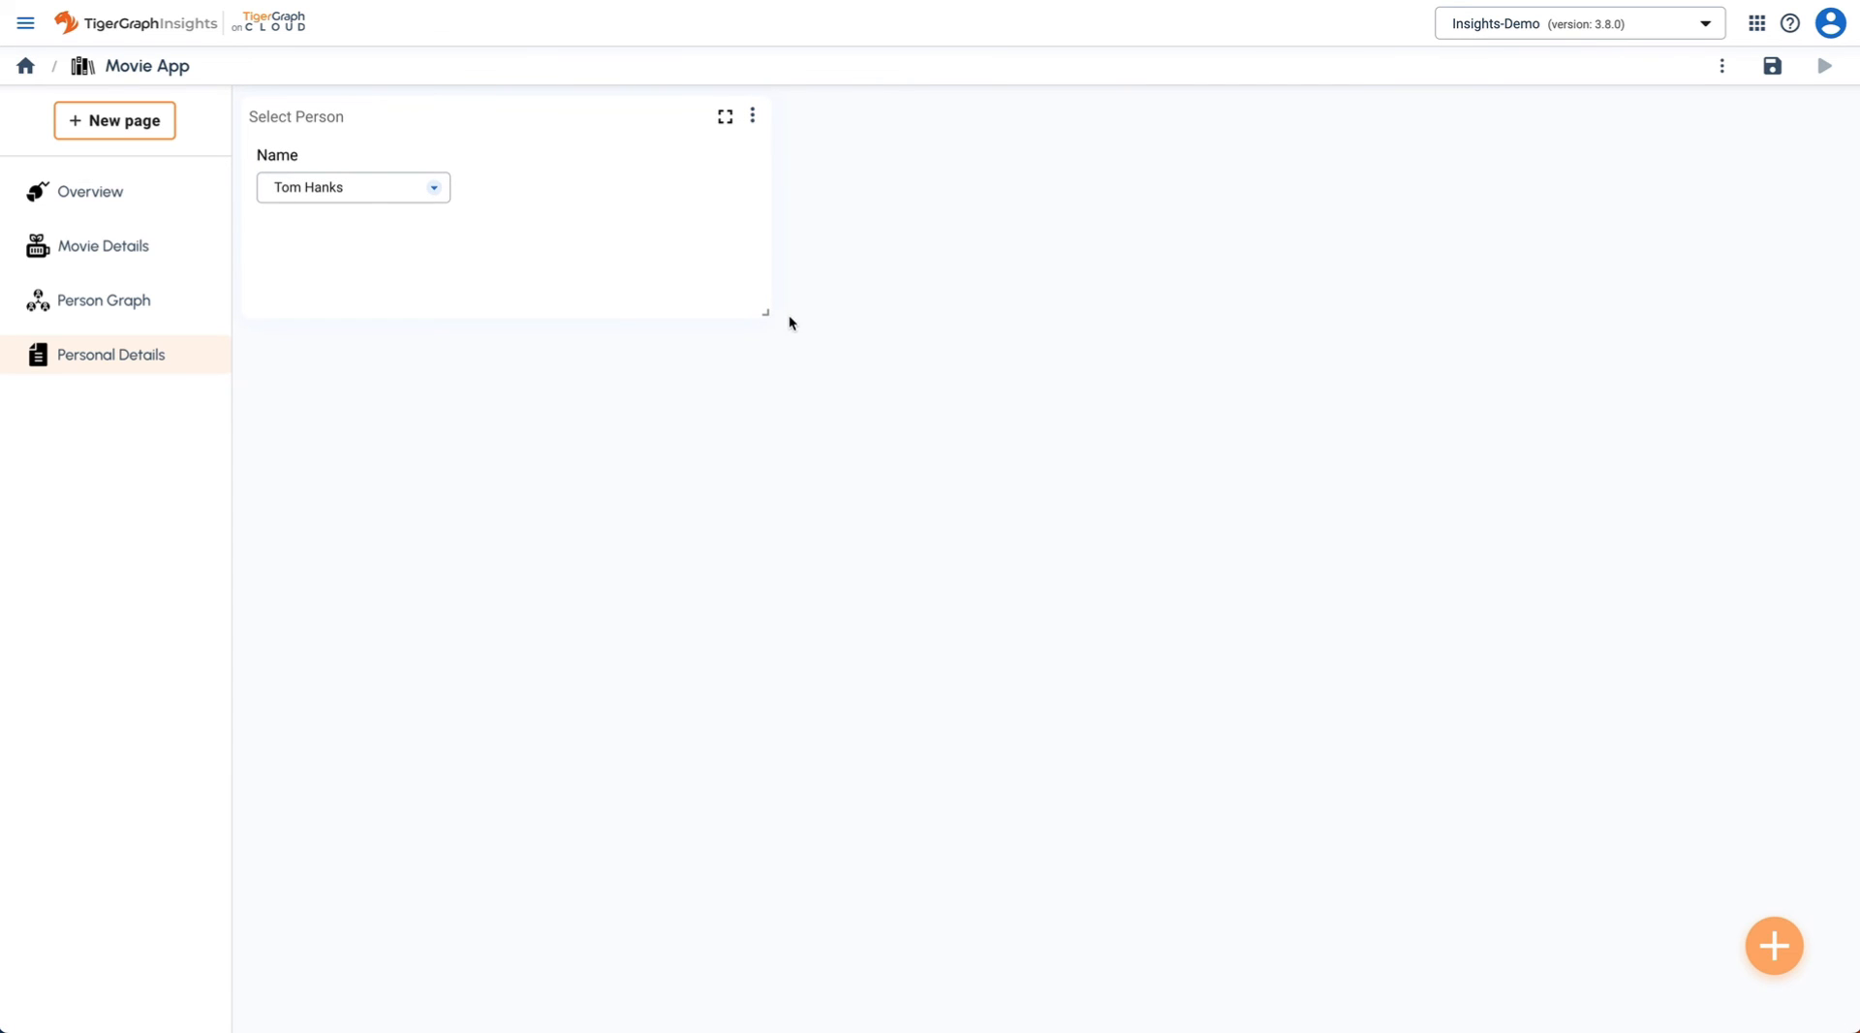
# - Shrink the Select Person widget and add a single value widget named Born
pyautogui.moveTo(763, 315); pyautogui.dragTo(609, 209)
pyautogui.click(1769, 937)
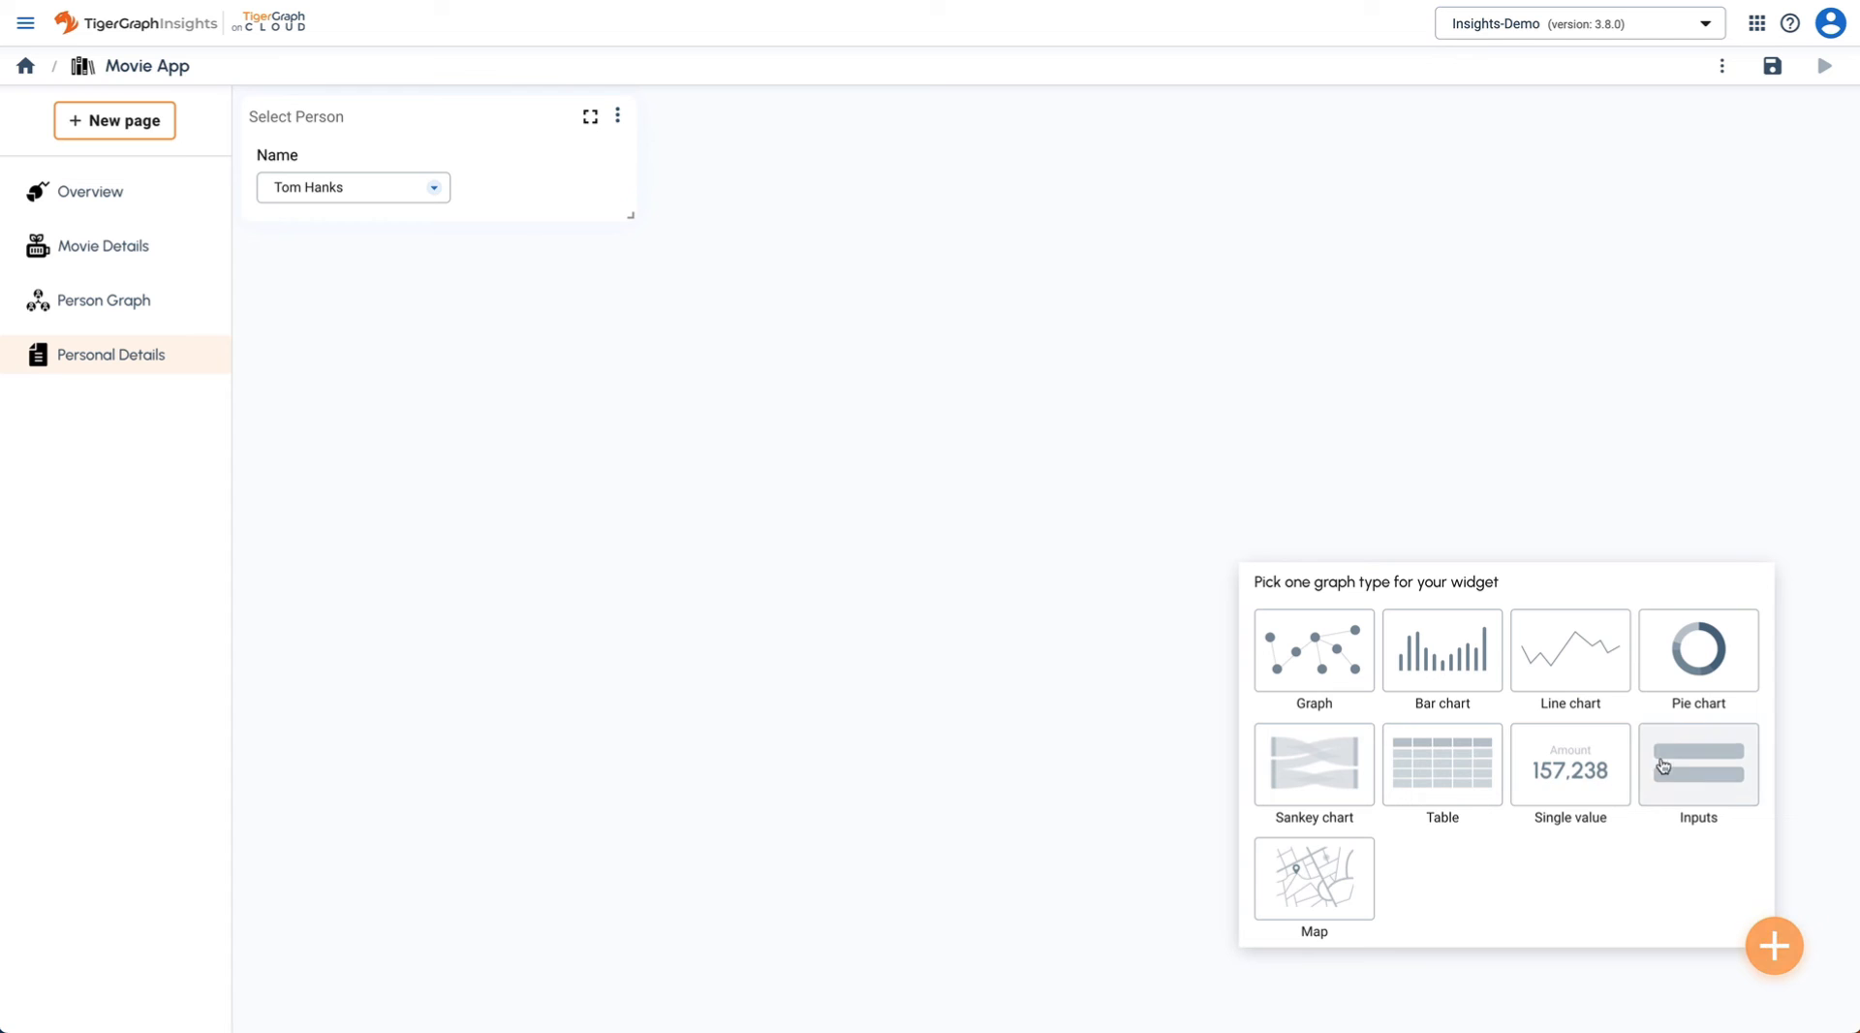
pyautogui.click(1569, 772)
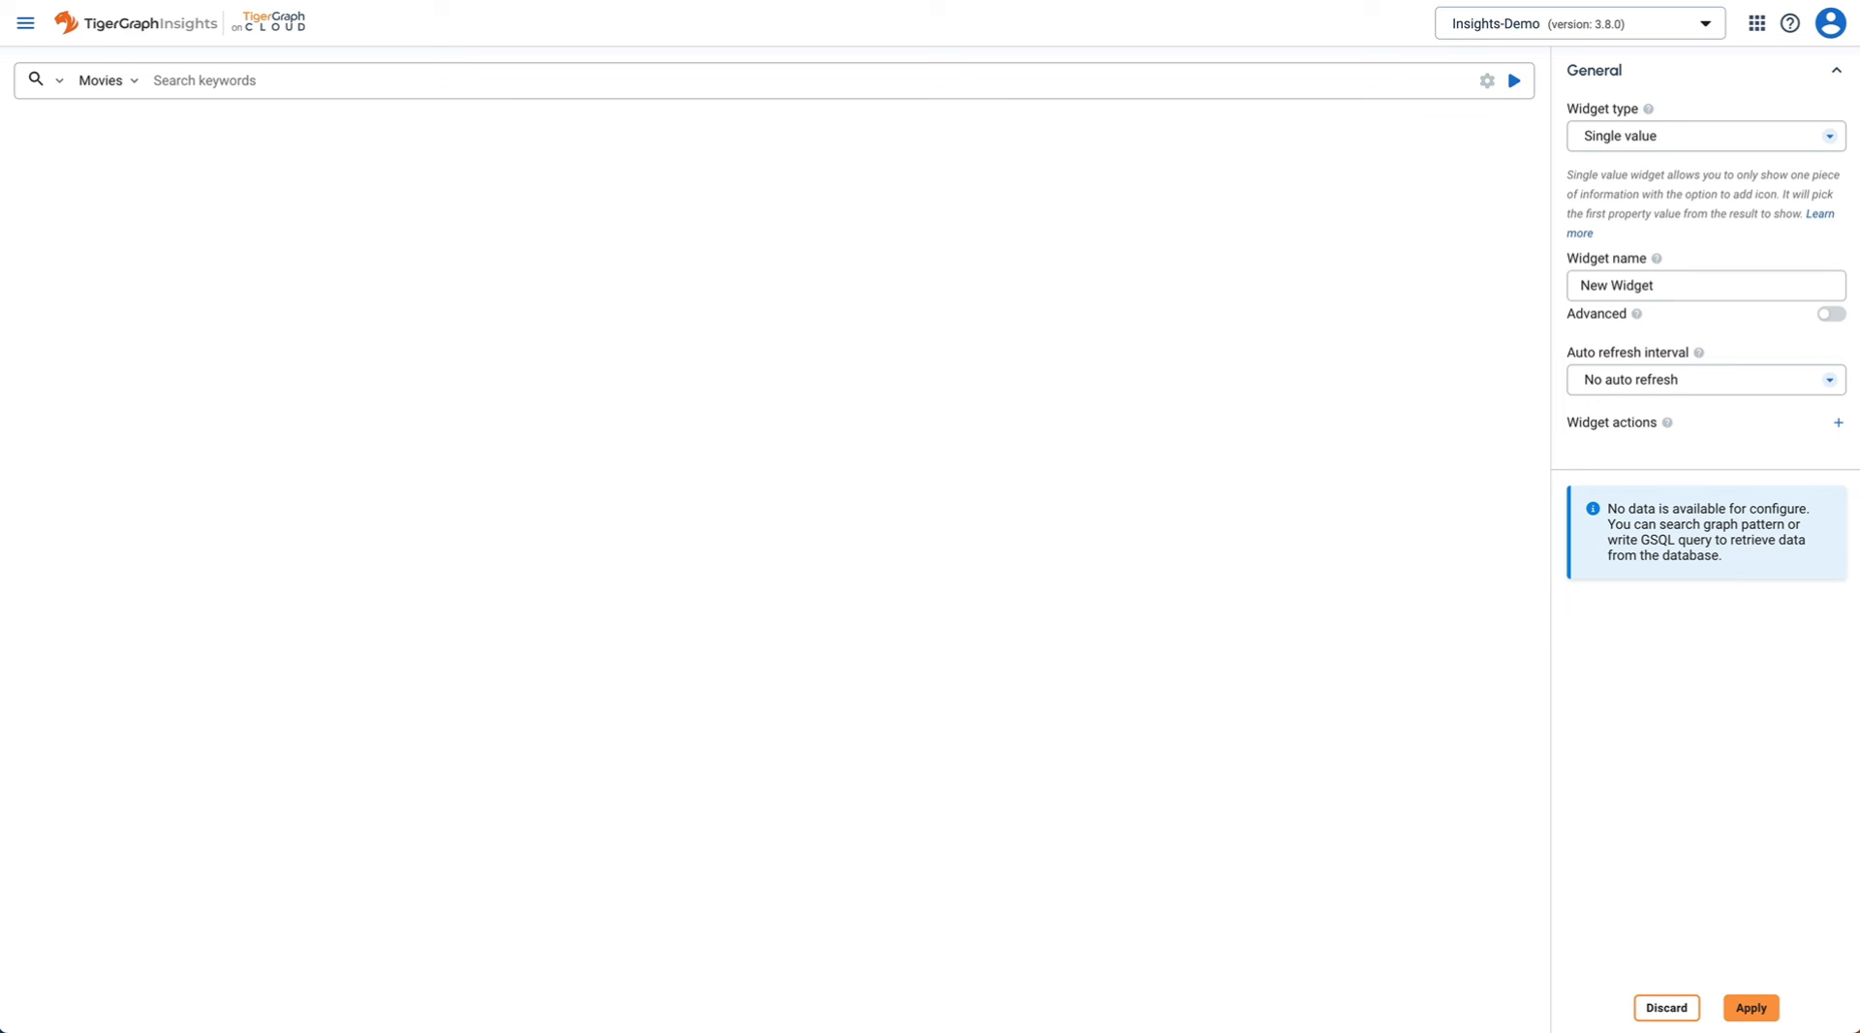
pyautogui.click(1644, 289)
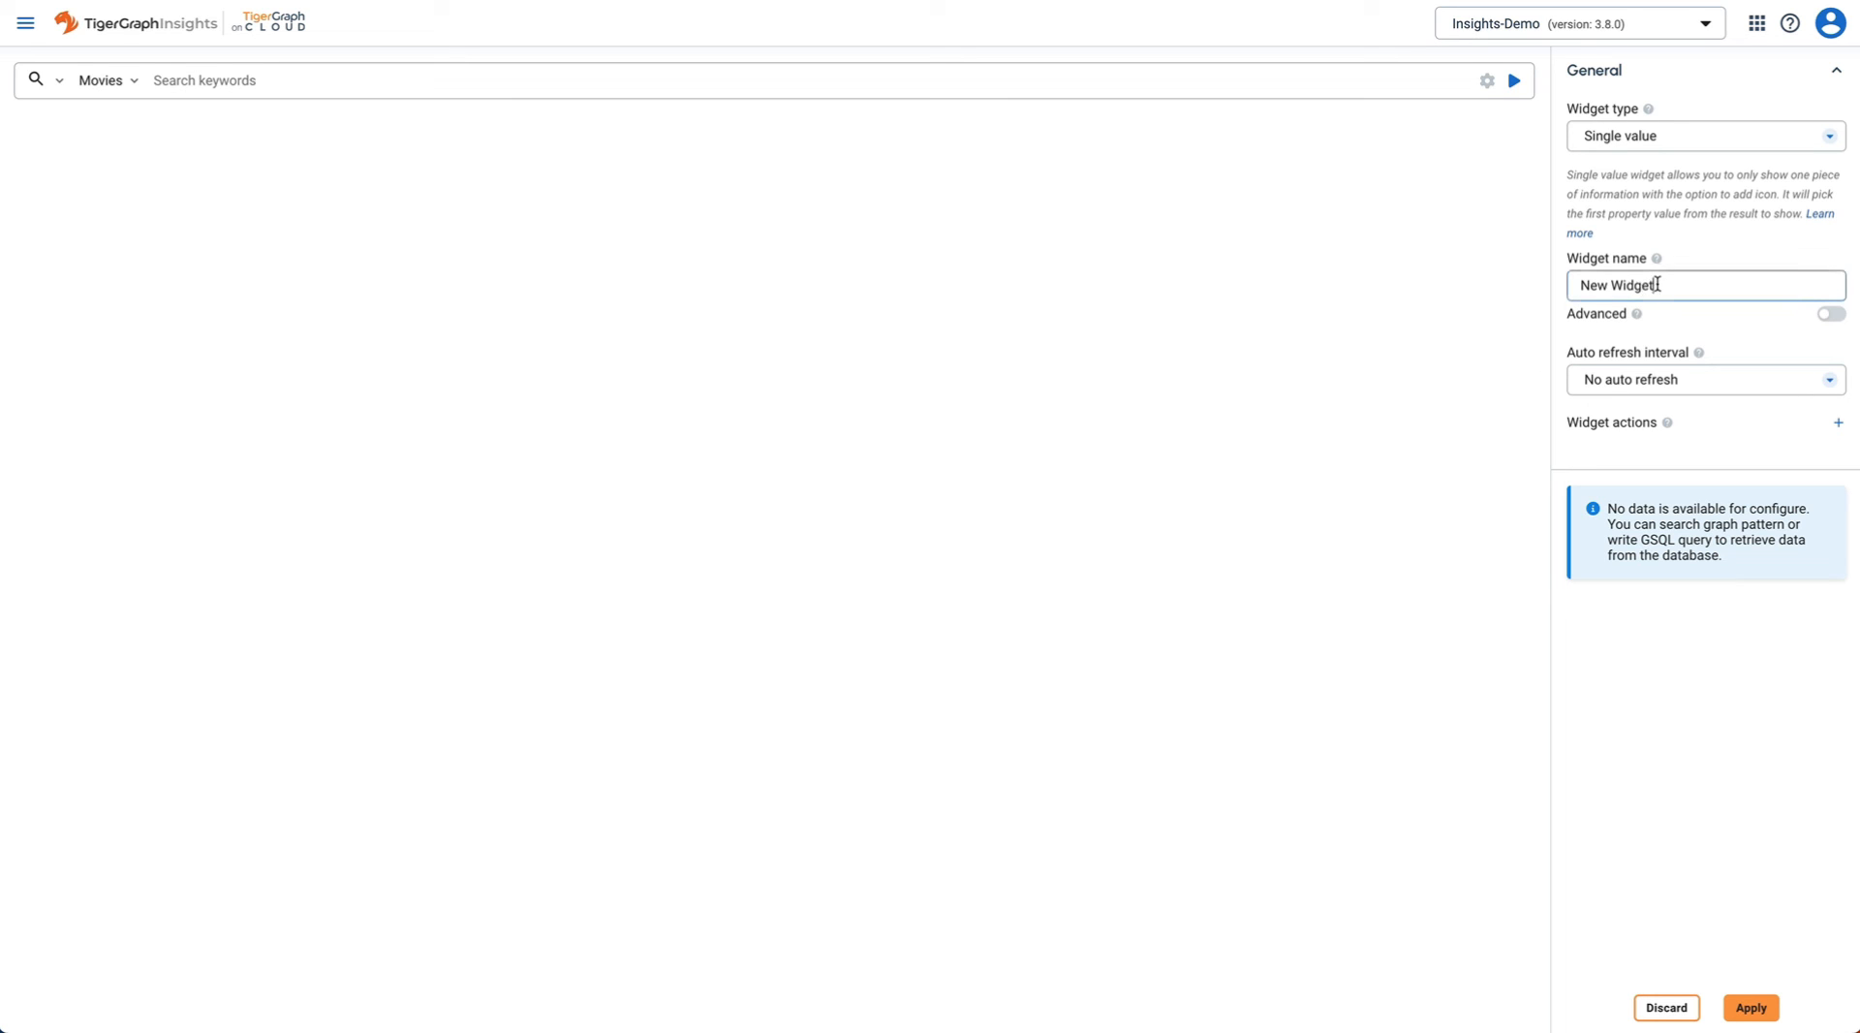
pyautogui.hotkey('ctrl', 'a')
pyautogui.write('Born')
# - Replace the template with the pasted GSQL p.born query, run it to show 1,956, and apply
pyautogui.click(59, 81)
pyautogui.click(59, 82)
pyautogui.click(59, 82)
pyautogui.click(68, 158)
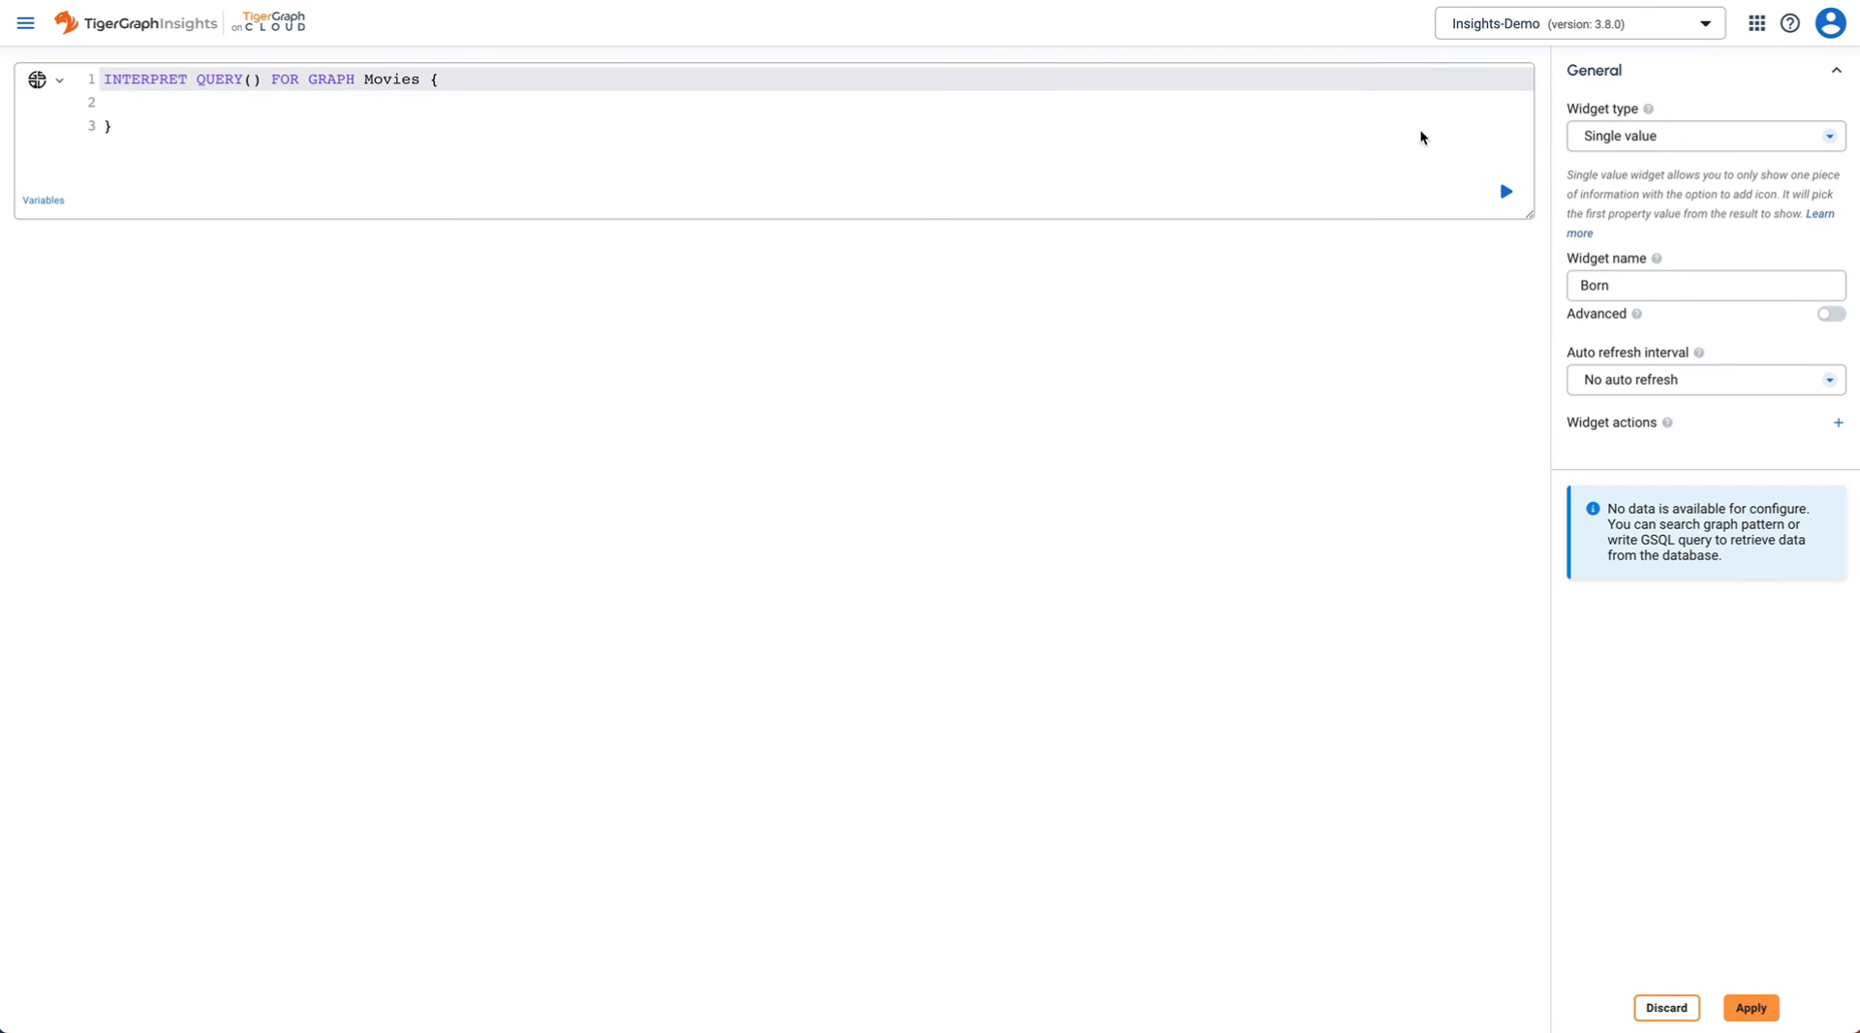
pyautogui.click(469, 133)
pyautogui.hotkey('ctrl', 'a')
pyautogui.write('INTERPRET QUERY(string personName) FOR GRAPH Movies{   select p.born INTO T   FROM Person:p   where p.name == personName;   PRINT T; }')
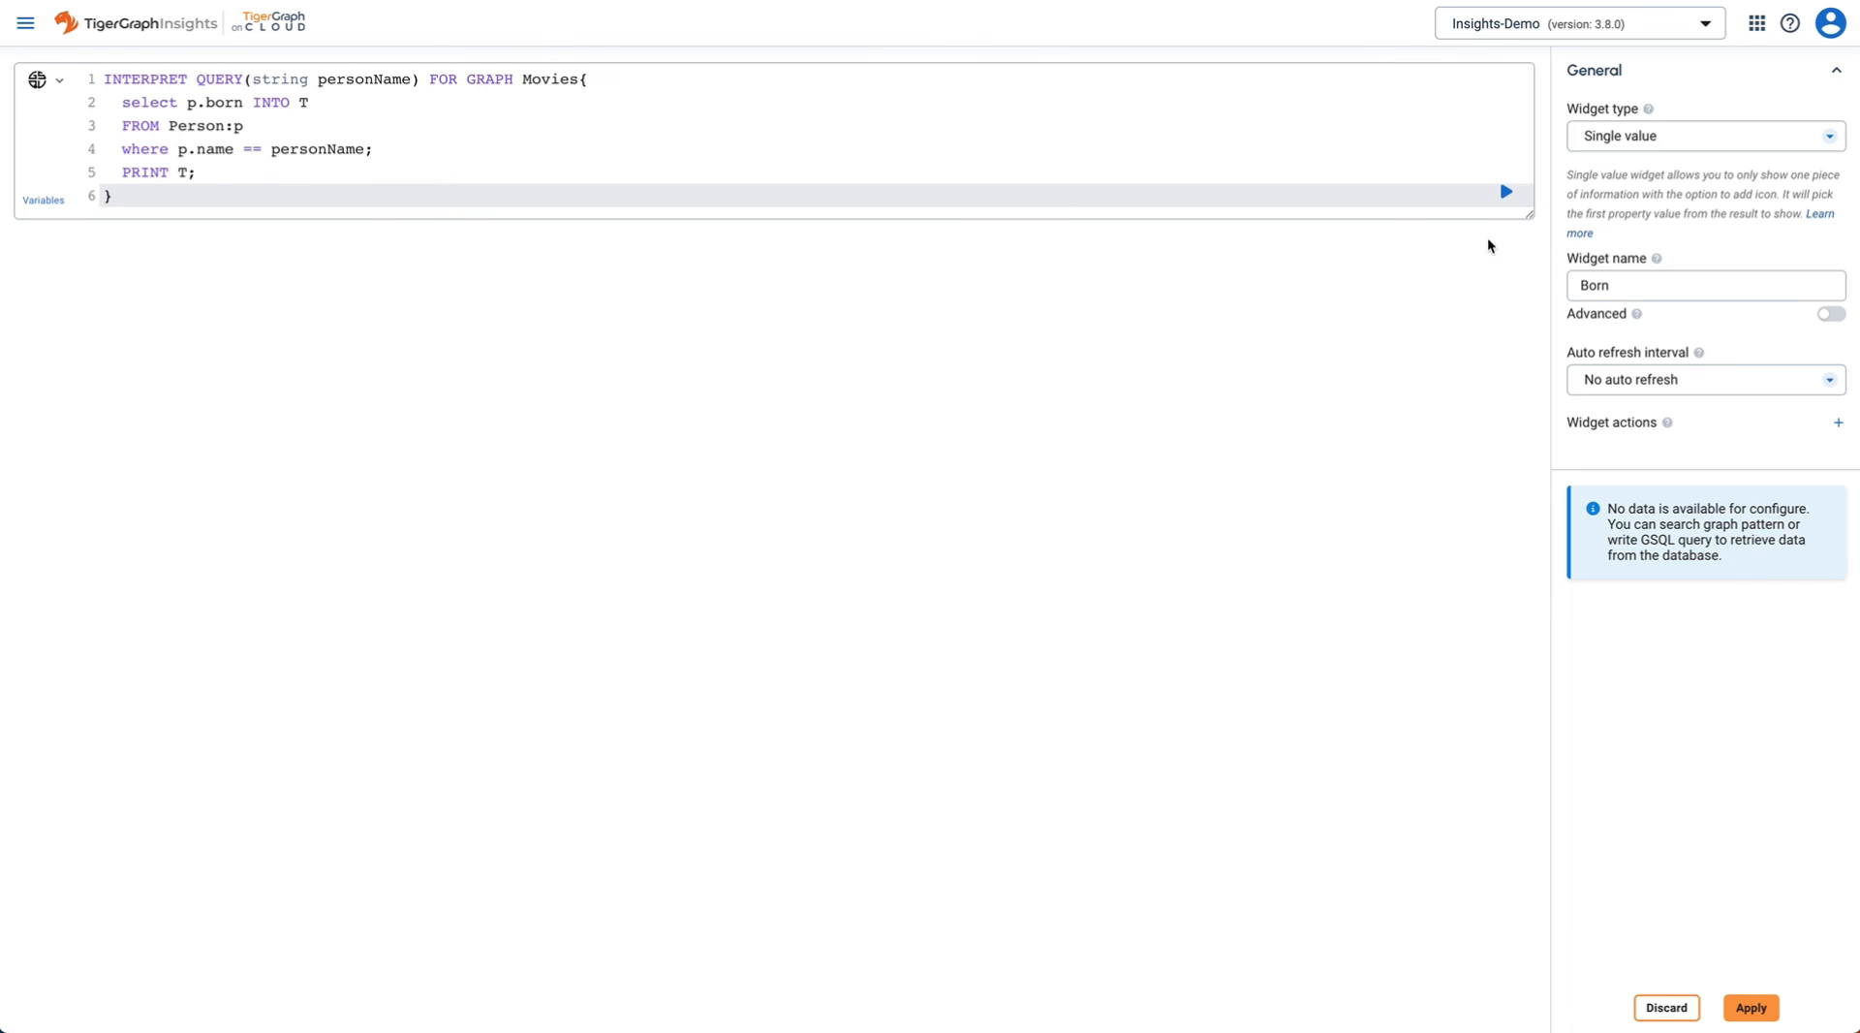
pyautogui.click(1508, 195)
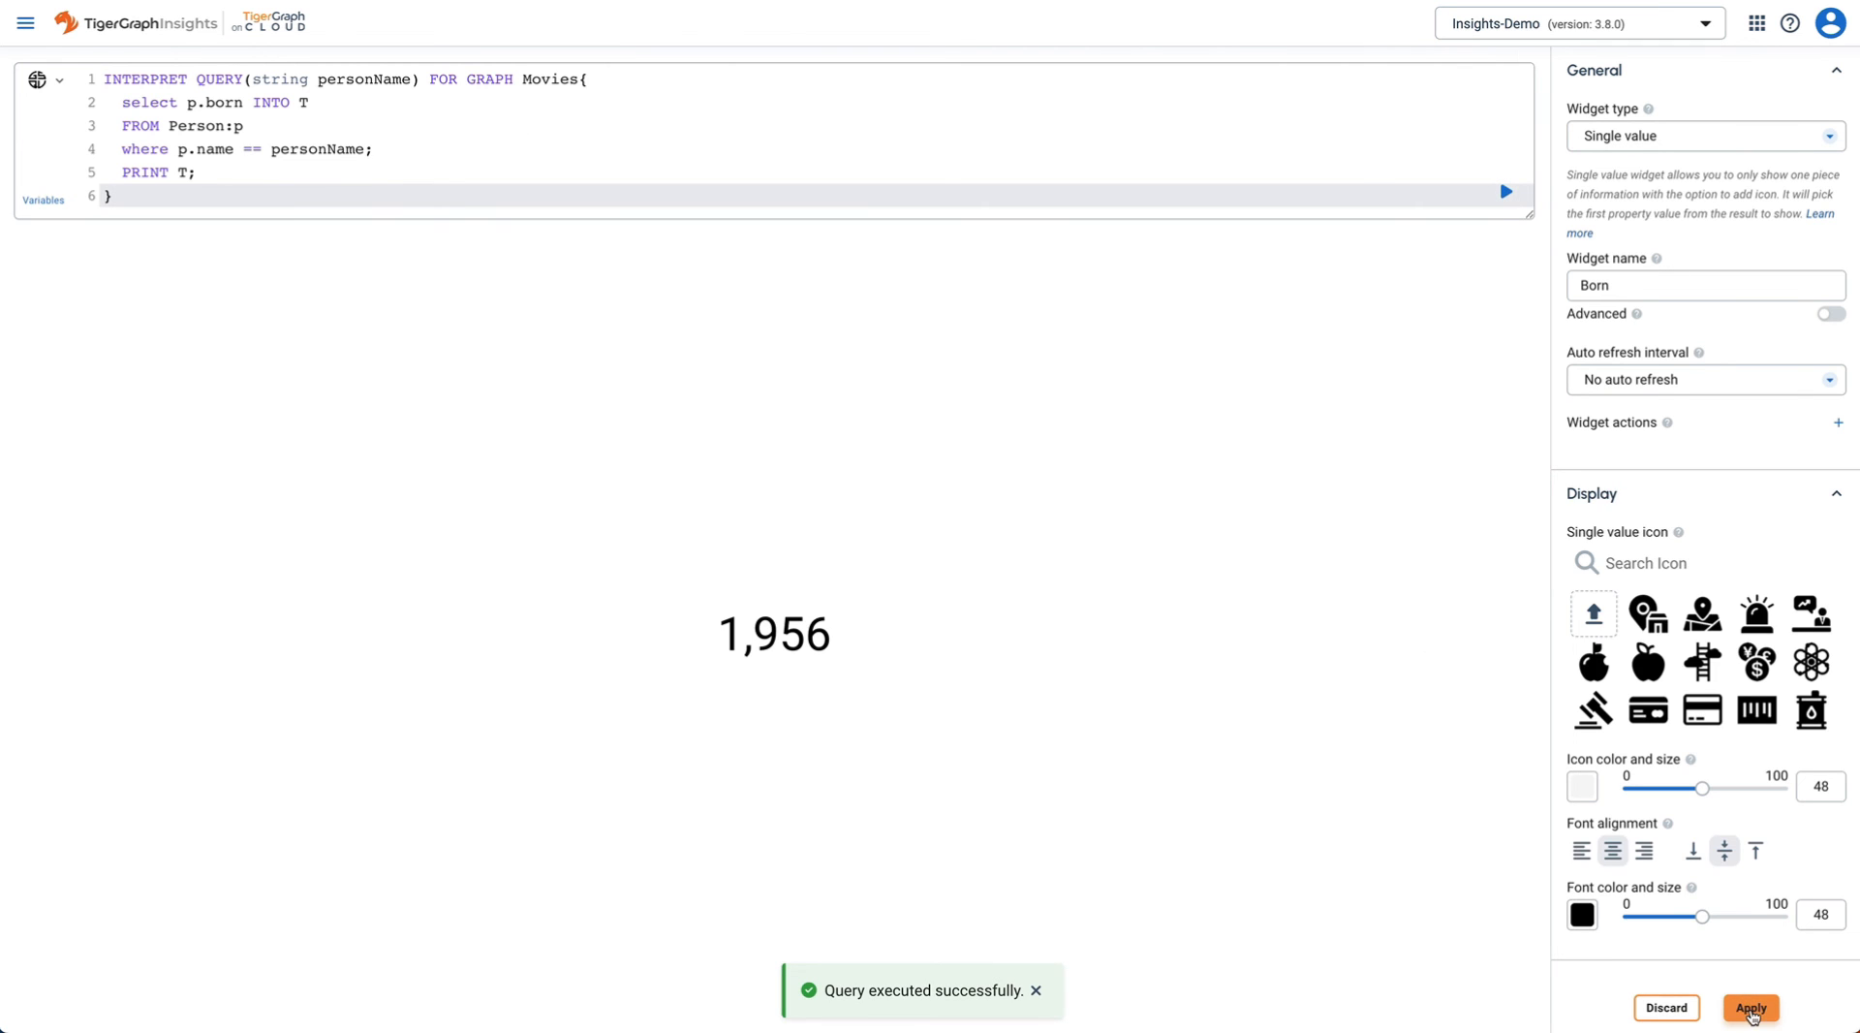
pyautogui.click(1751, 1008)
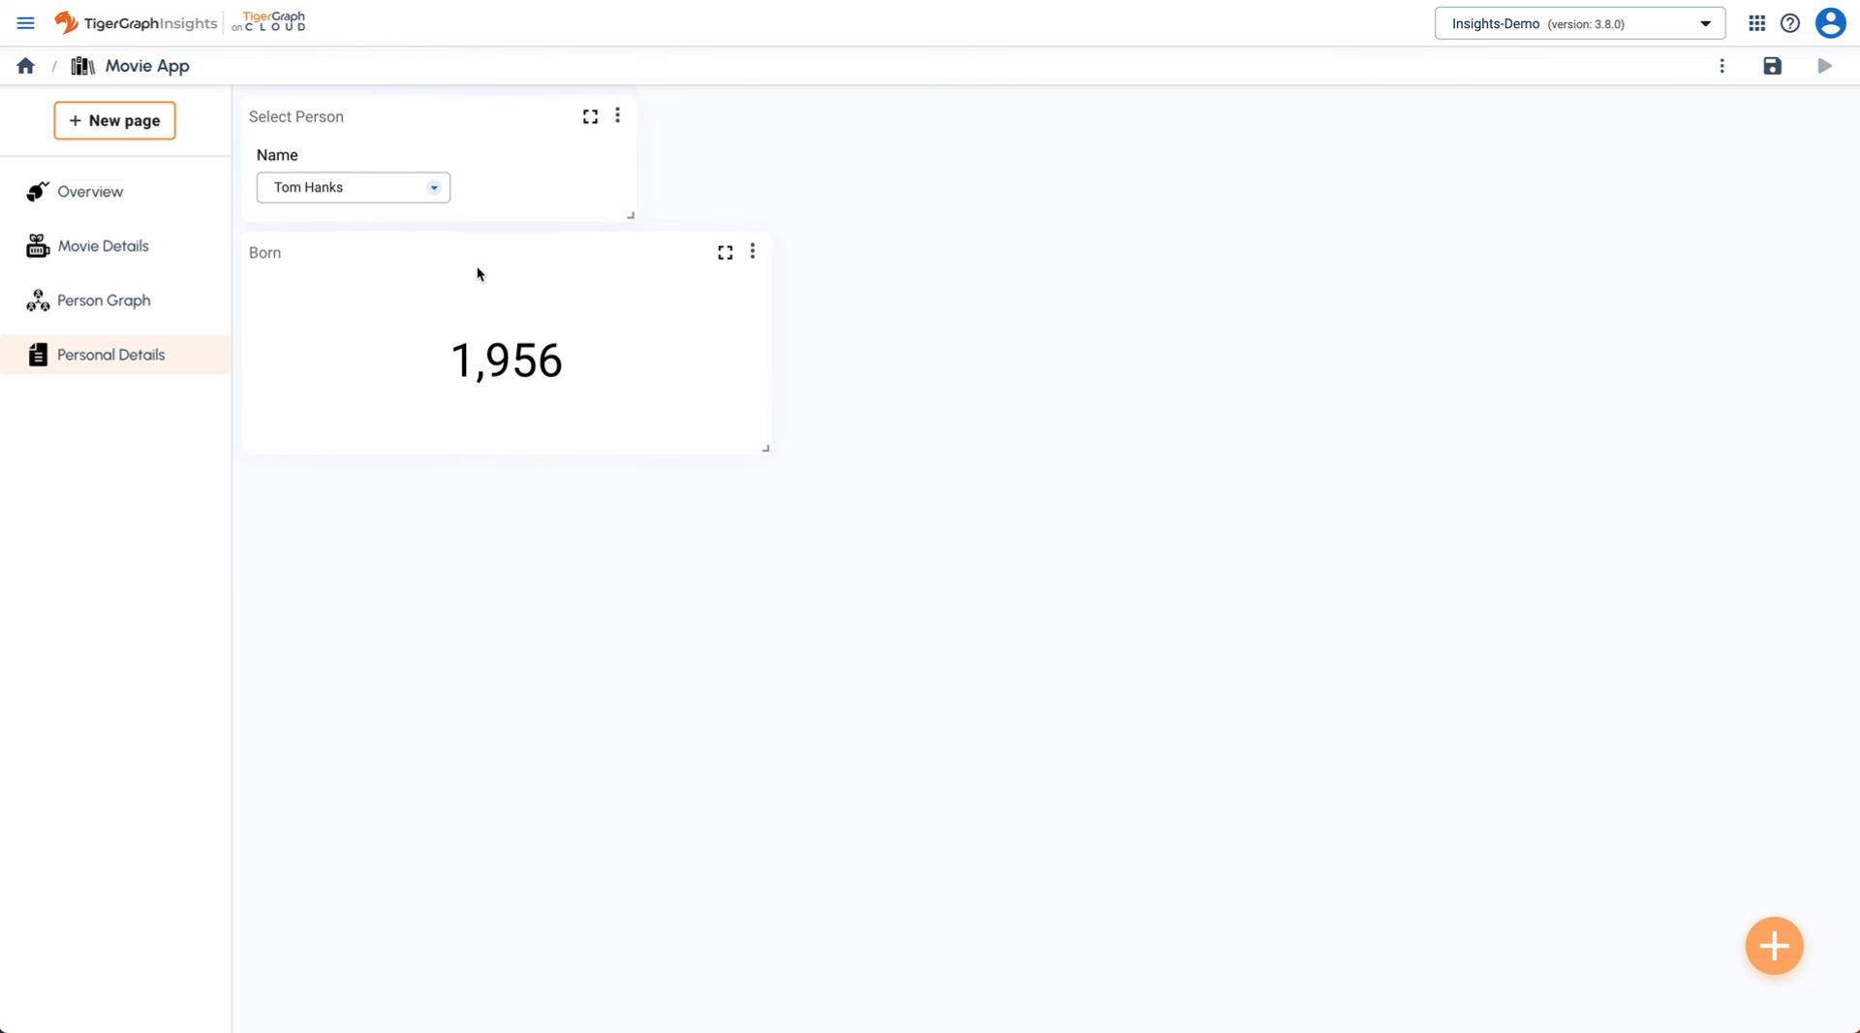
# - Place the Born widget beside Select Person, shrink it, and duplicate it to its right
pyautogui.moveTo(477, 271); pyautogui.dragTo(874, 181)
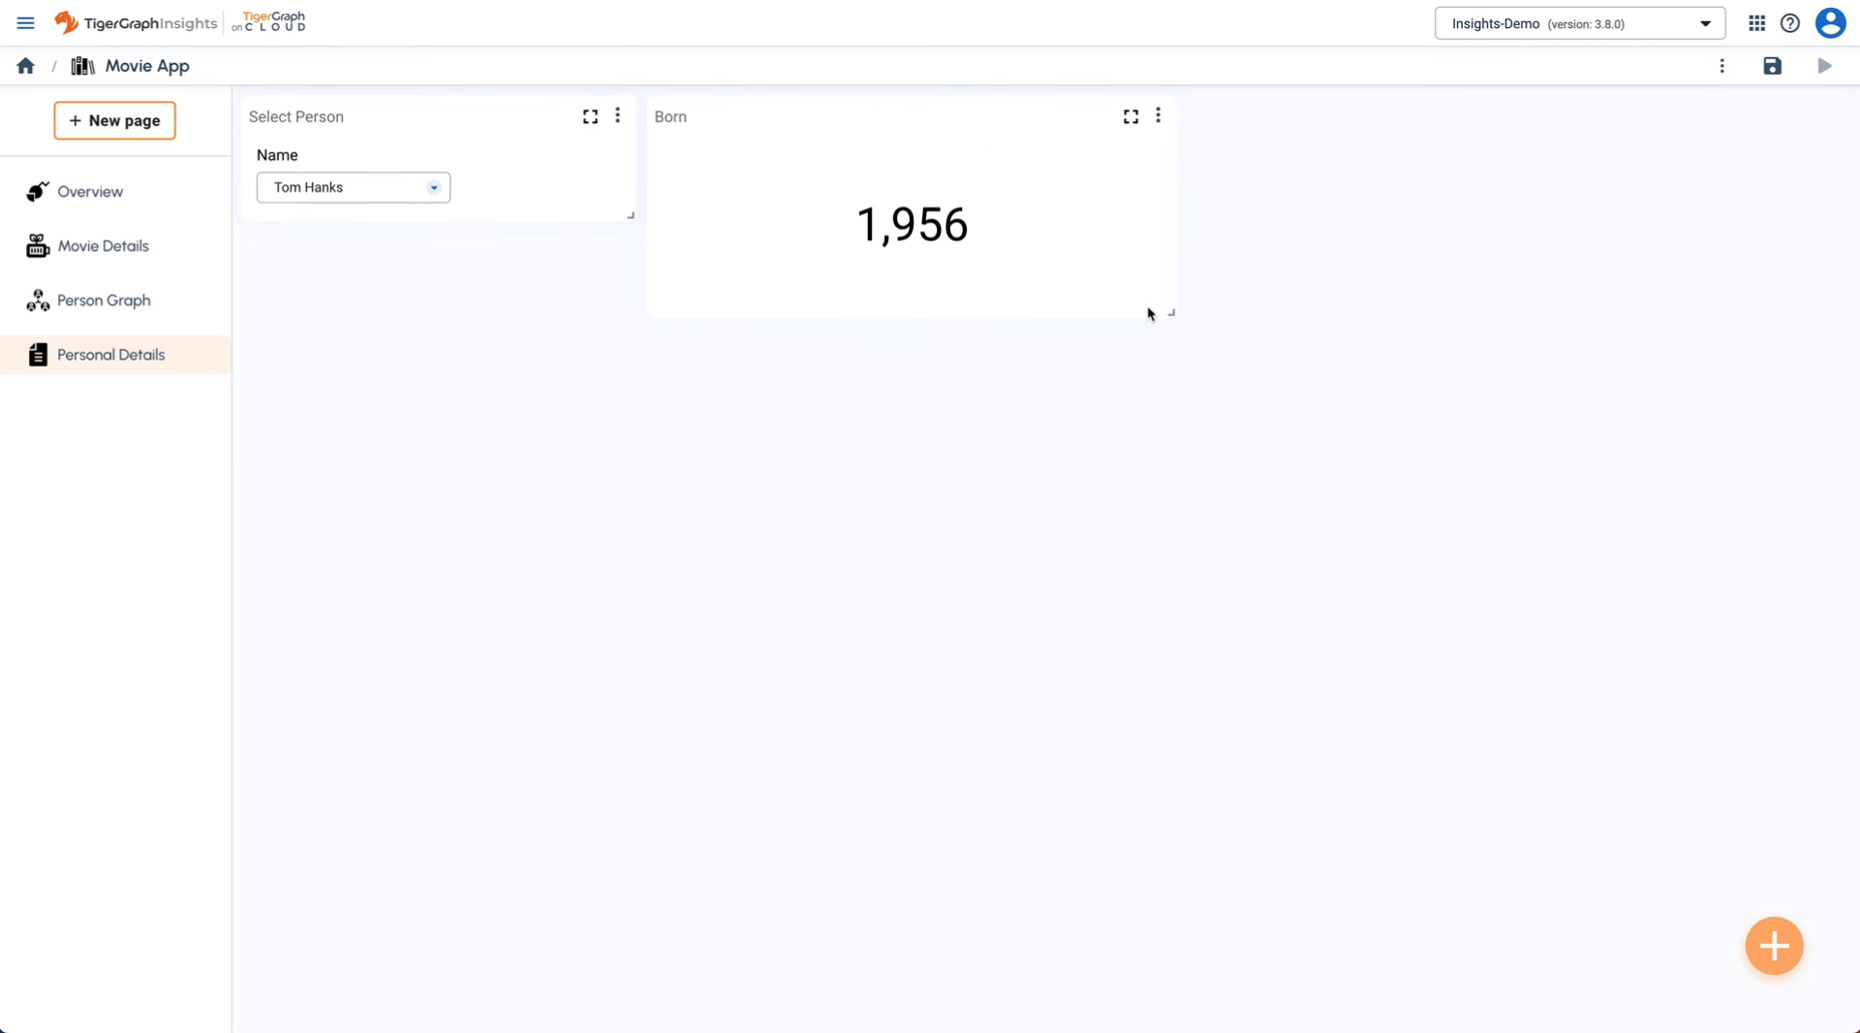
pyautogui.moveTo(1153, 312); pyautogui.dragTo(872, 219)
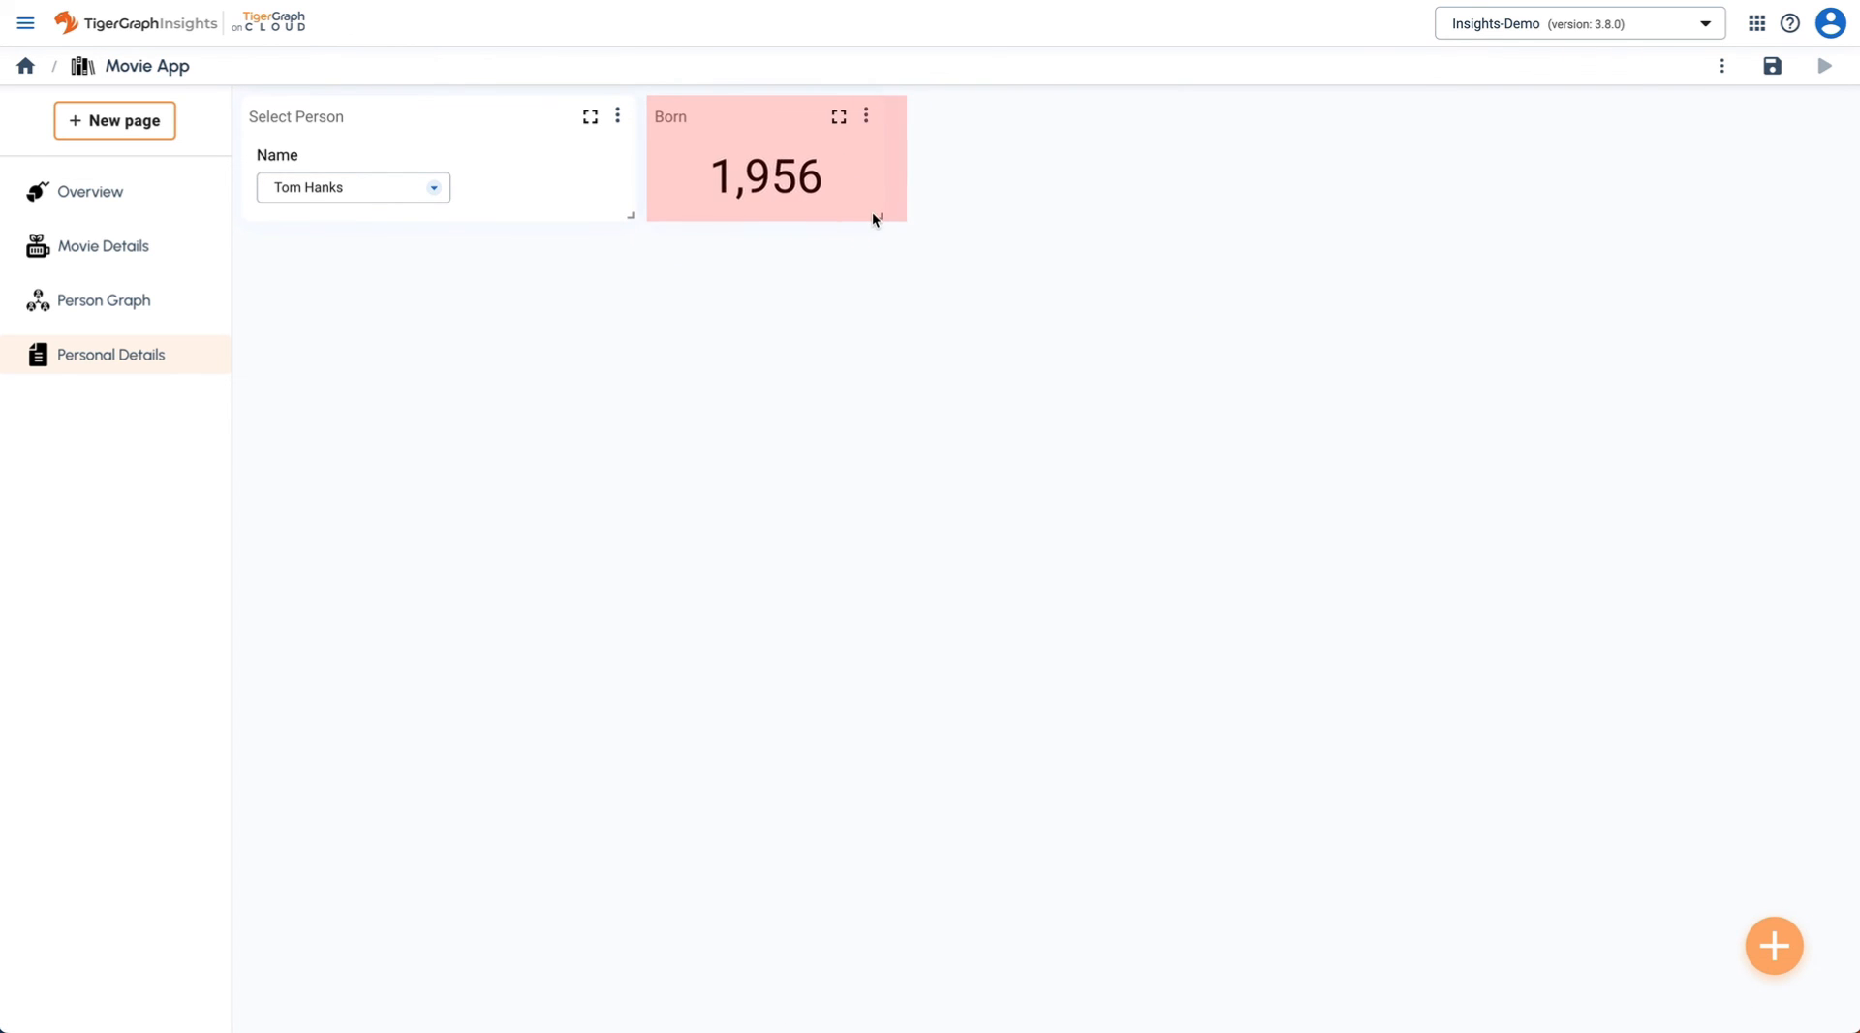
pyautogui.click(887, 117)
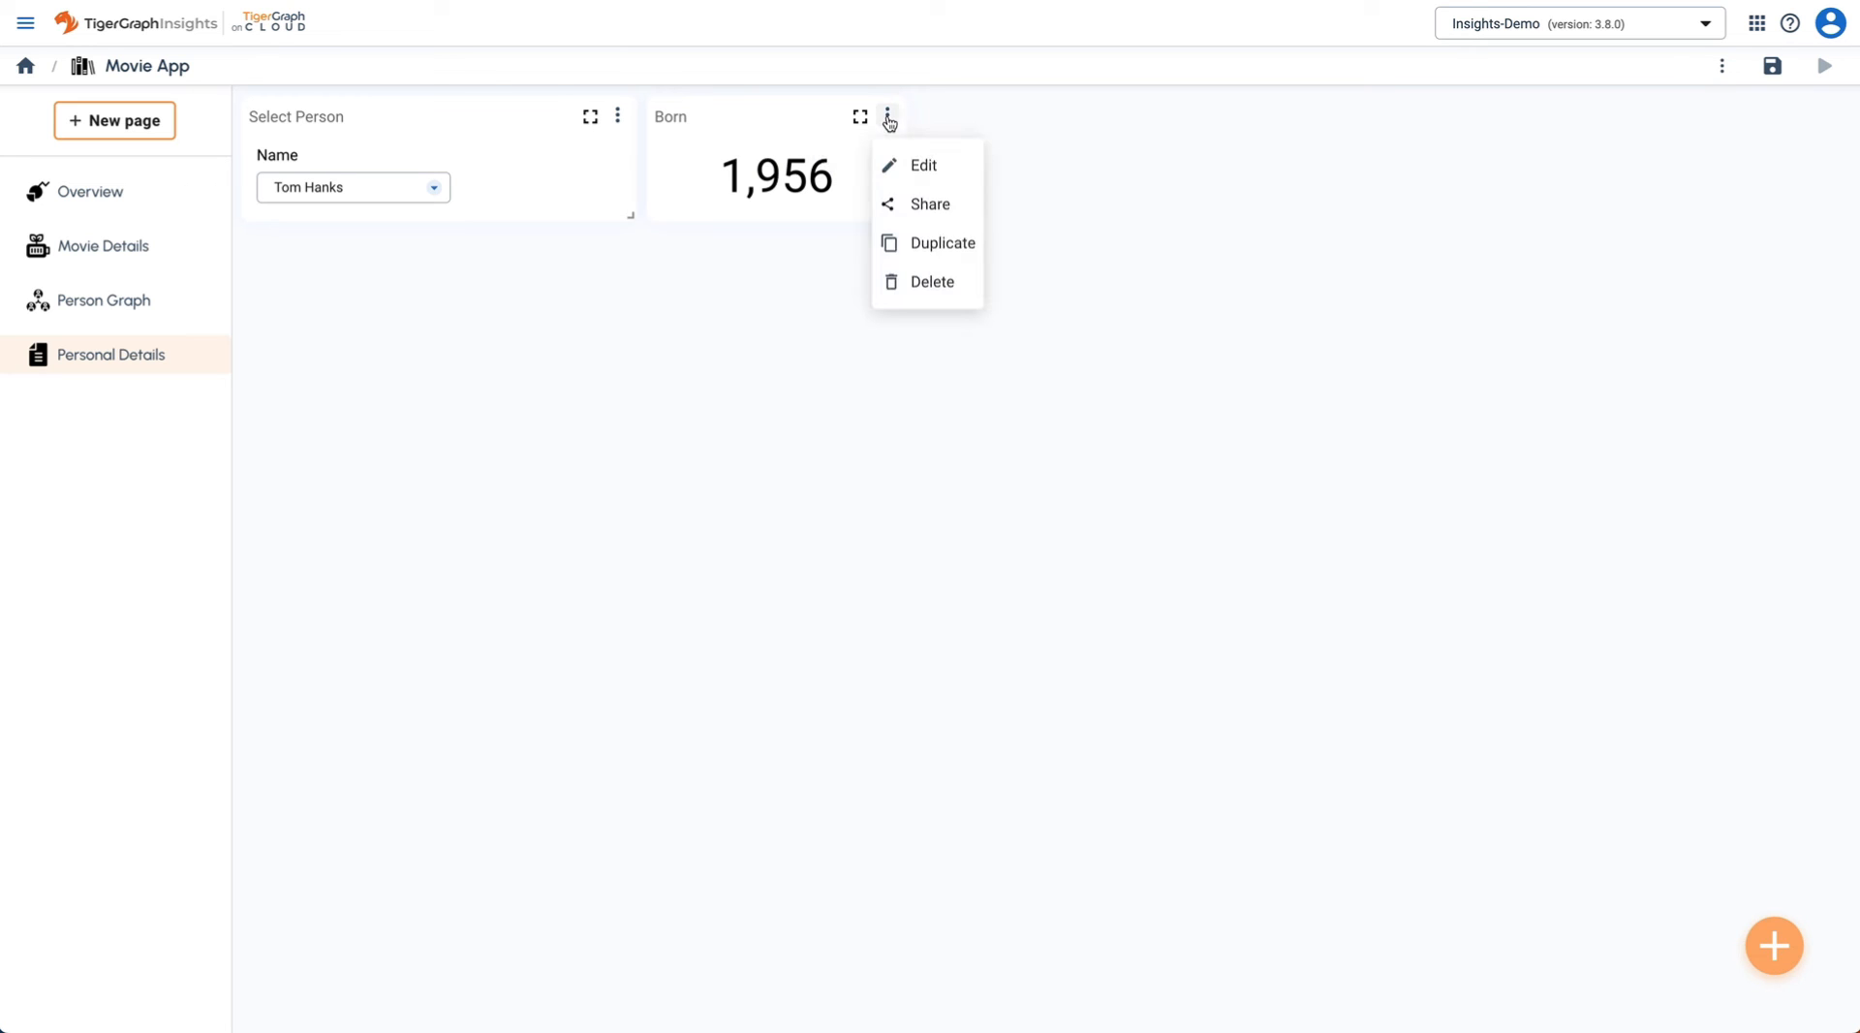
pyautogui.click(947, 242)
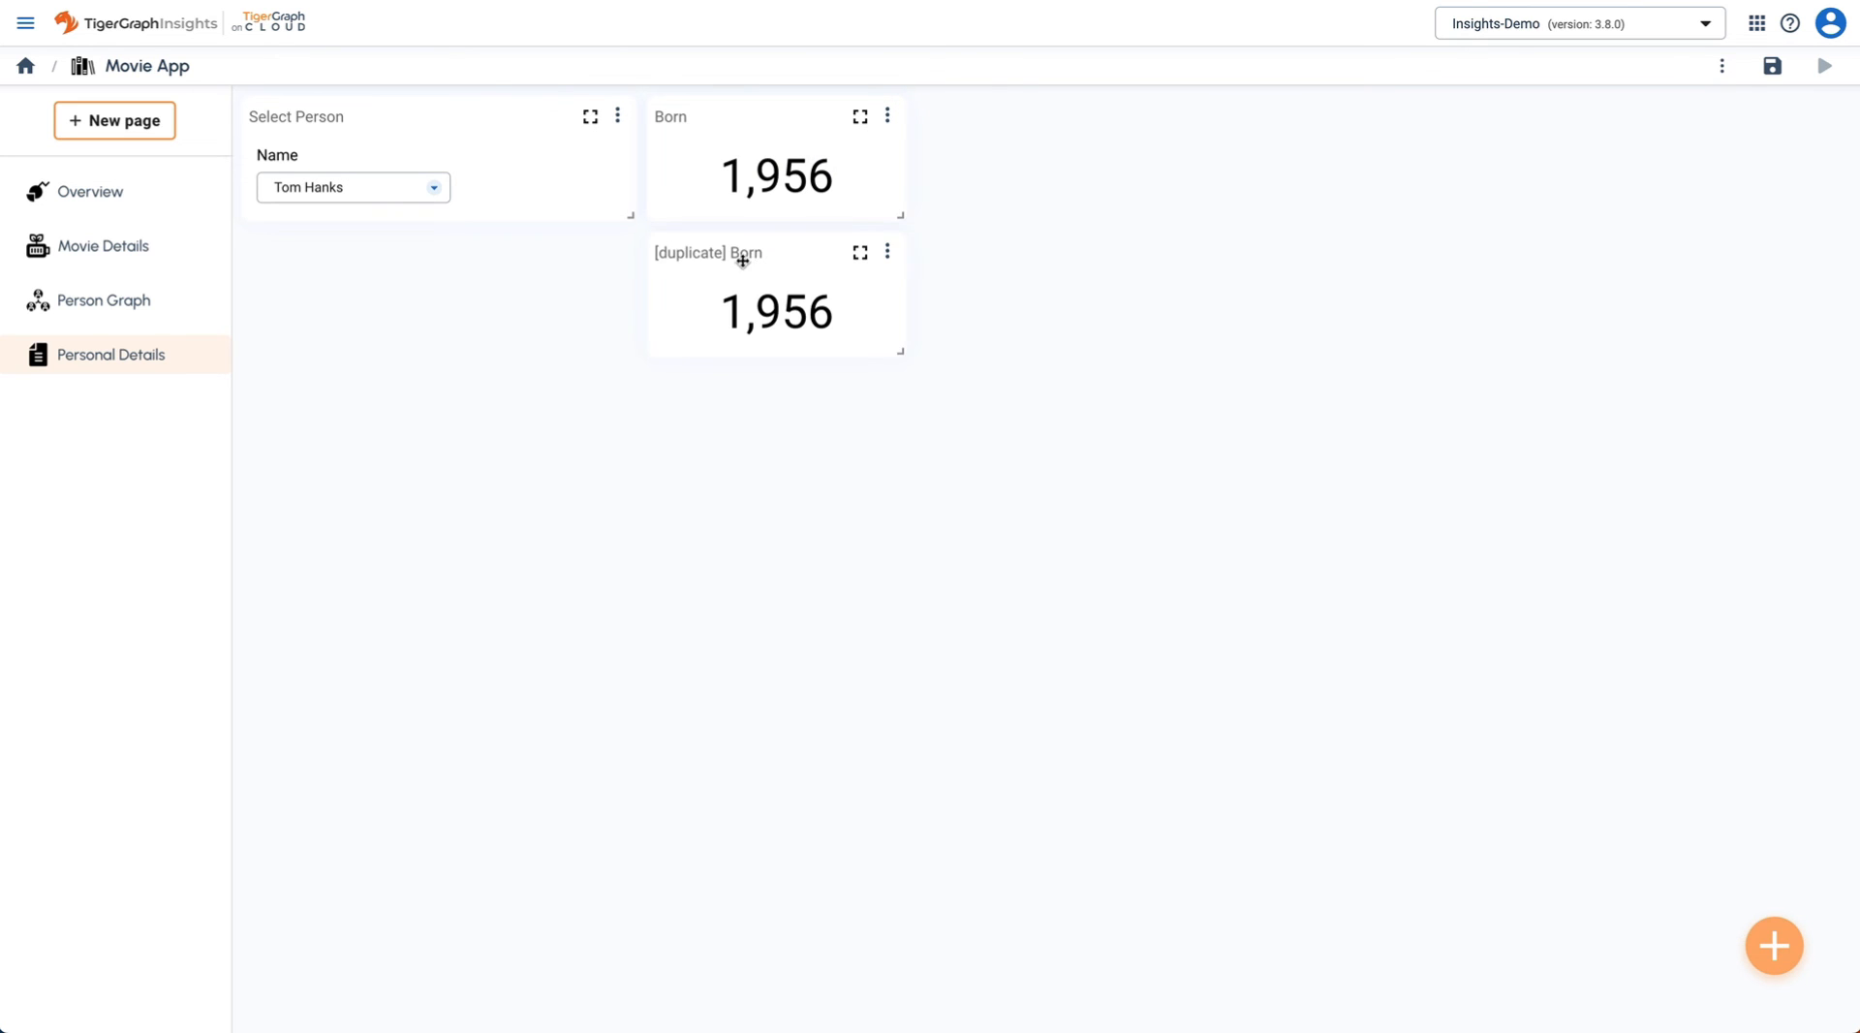
pyautogui.moveTo(742, 259); pyautogui.dragTo(1046, 129)
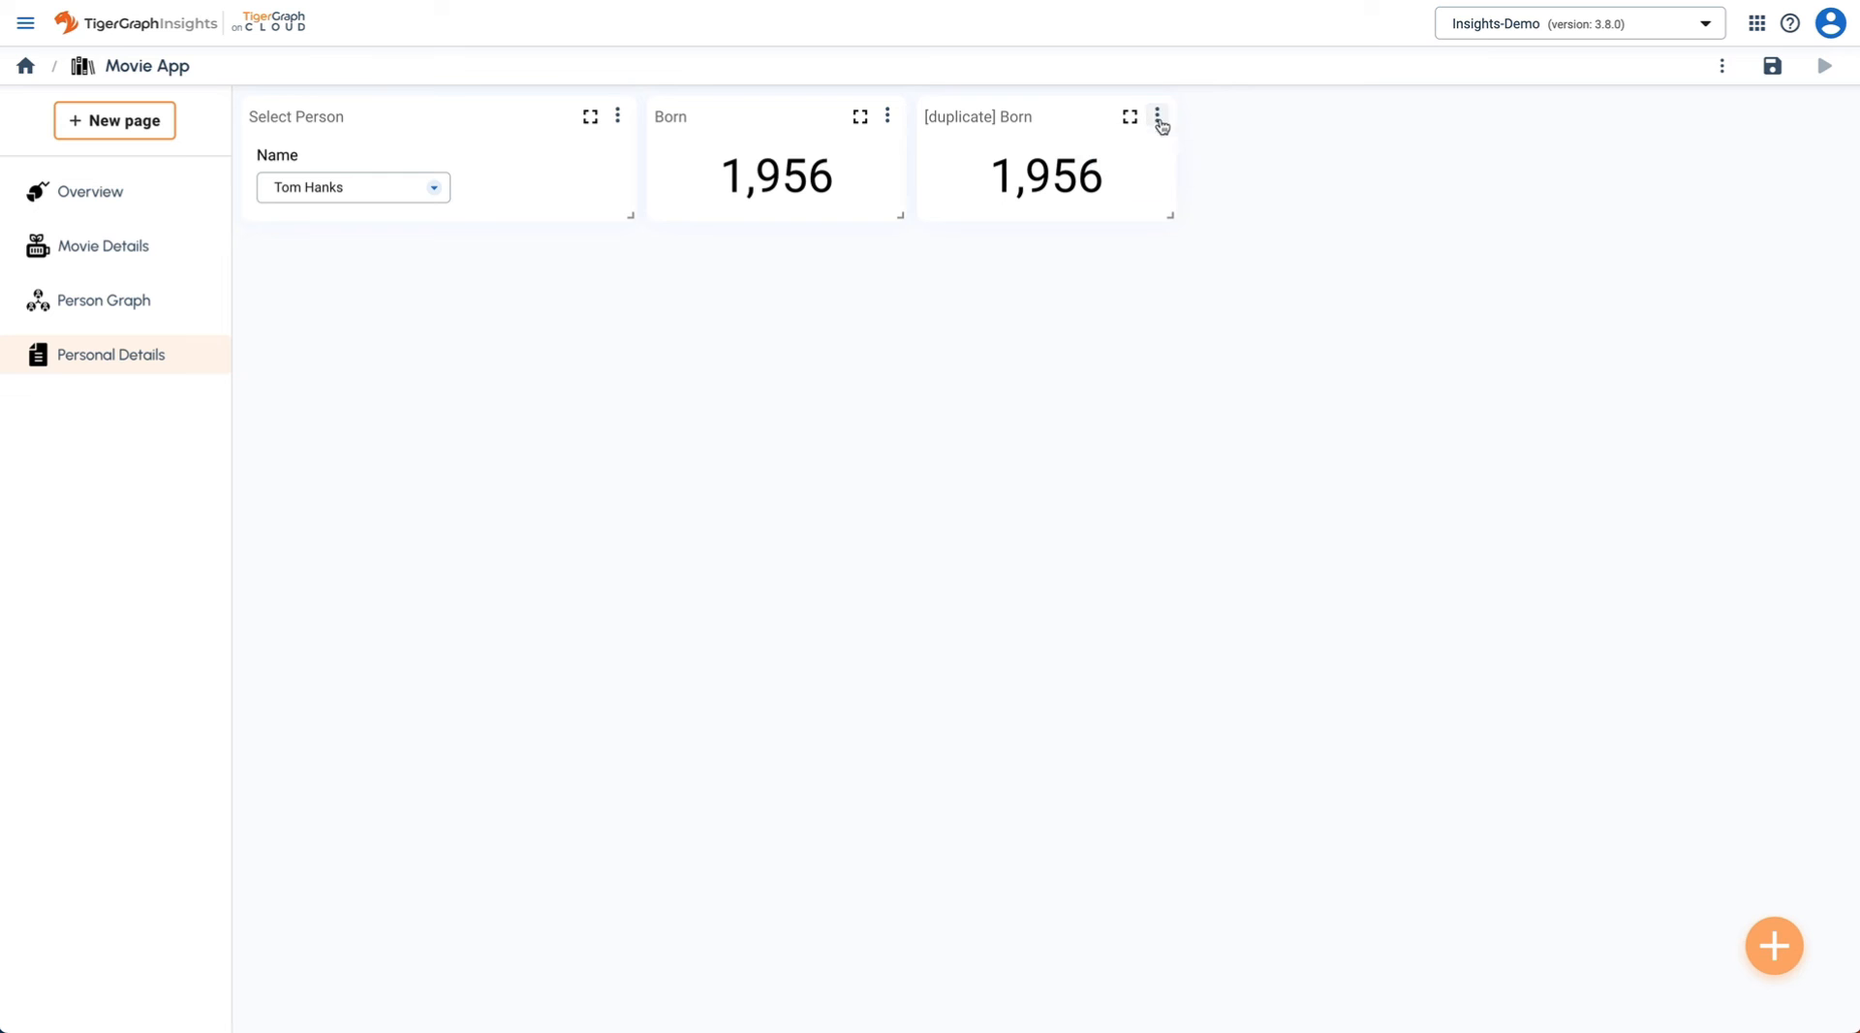
# - Turn the duplicate into '# of Acted Movies' with the ACTED_IN count query, showing 12
pyautogui.click(1158, 117)
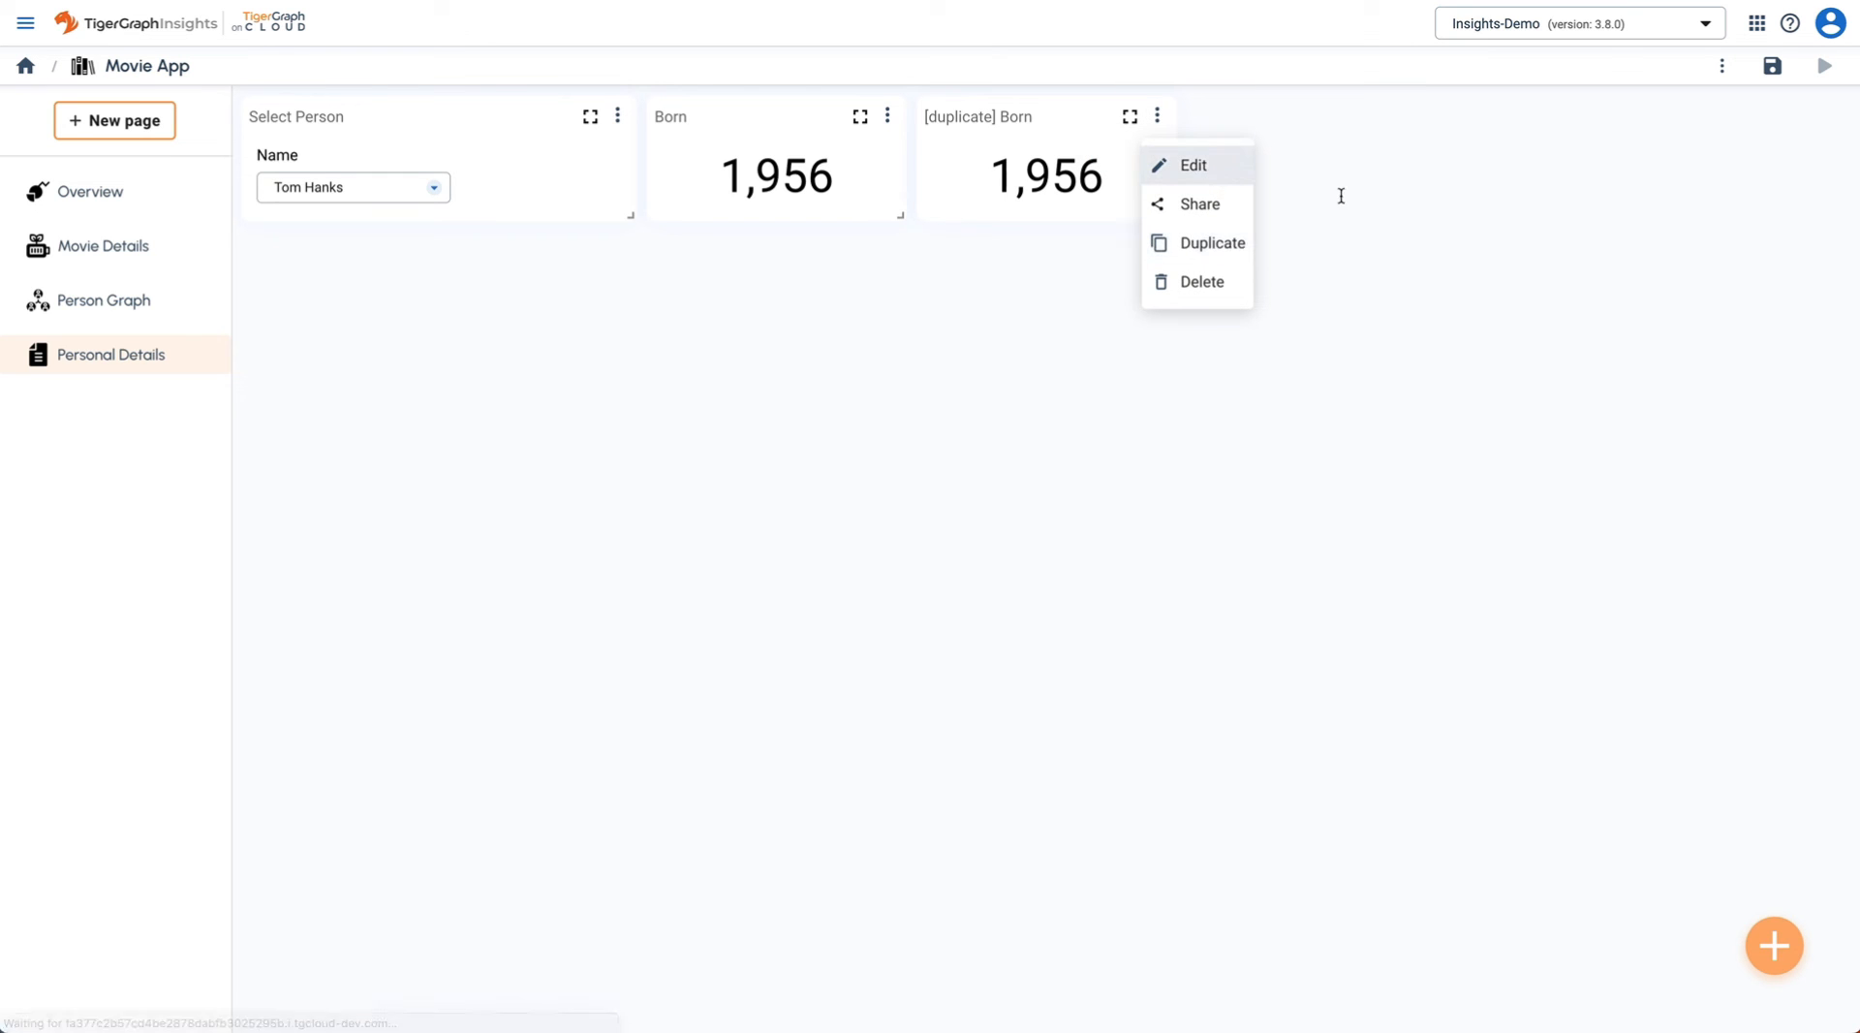
pyautogui.click(1192, 165)
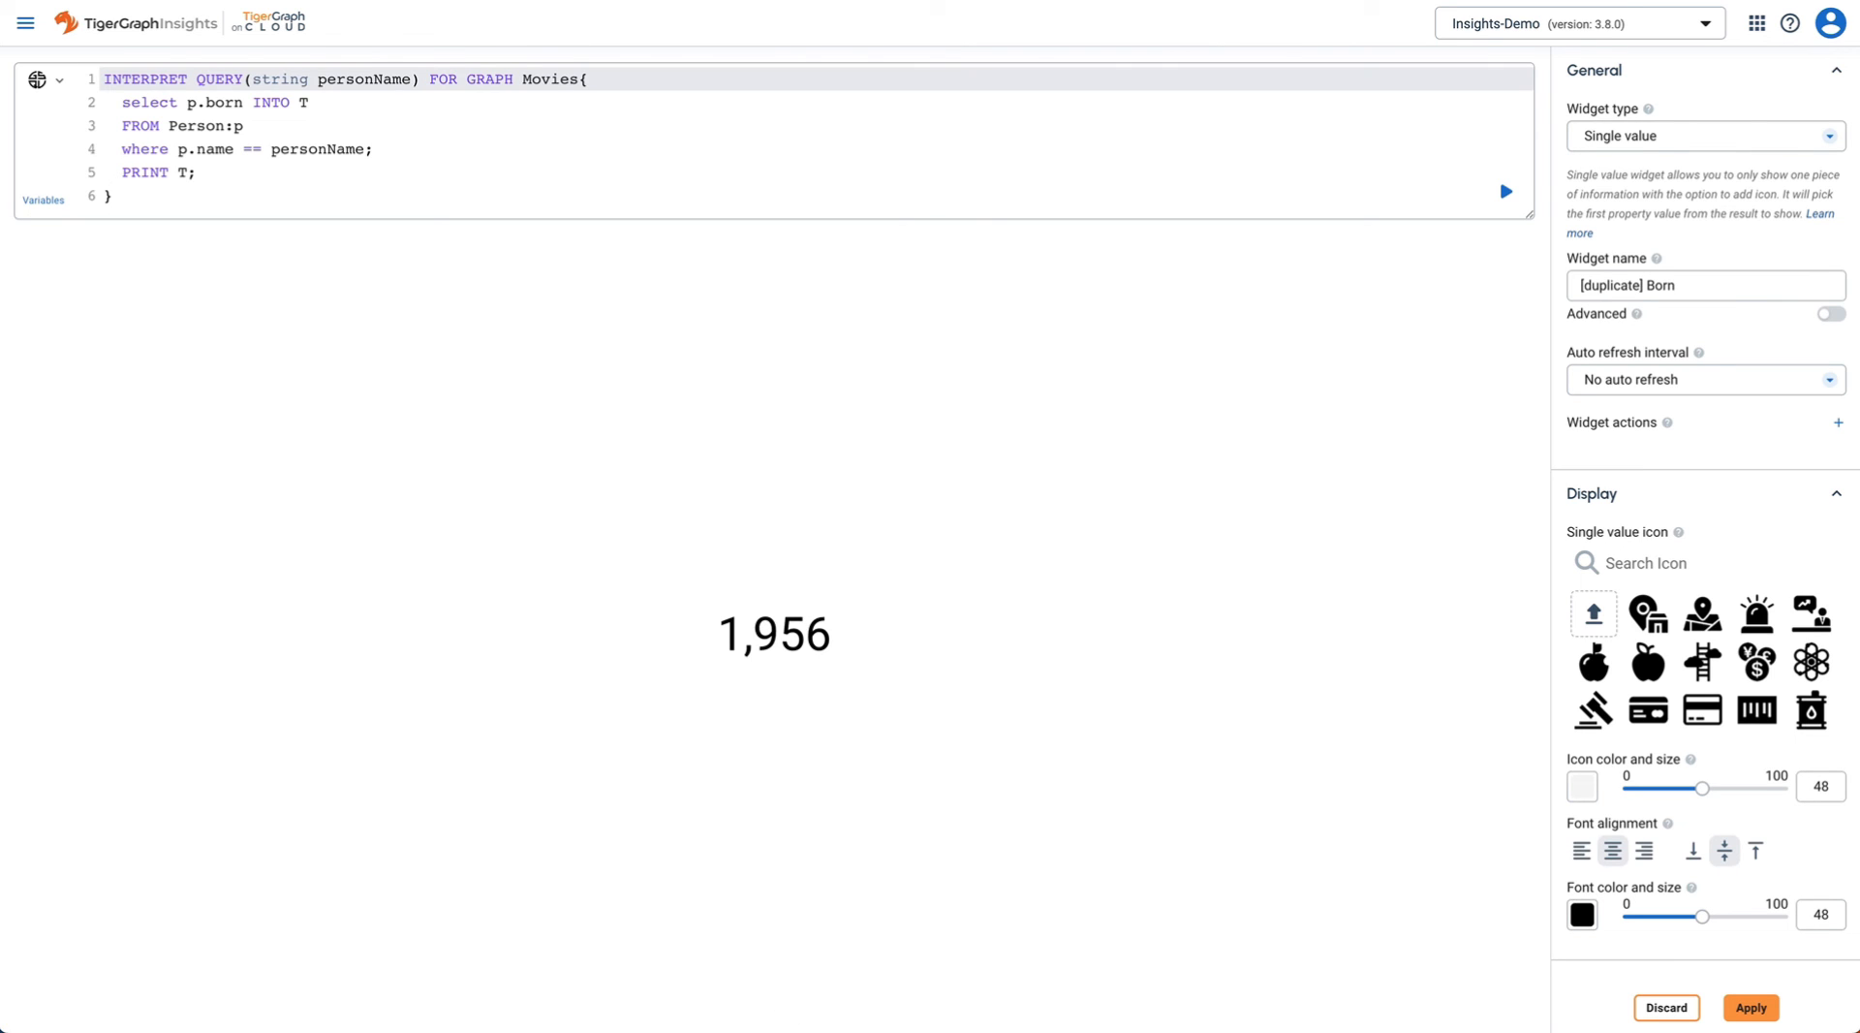
pyautogui.click(544, 124)
pyautogui.hotkey('ctrl', 'a')
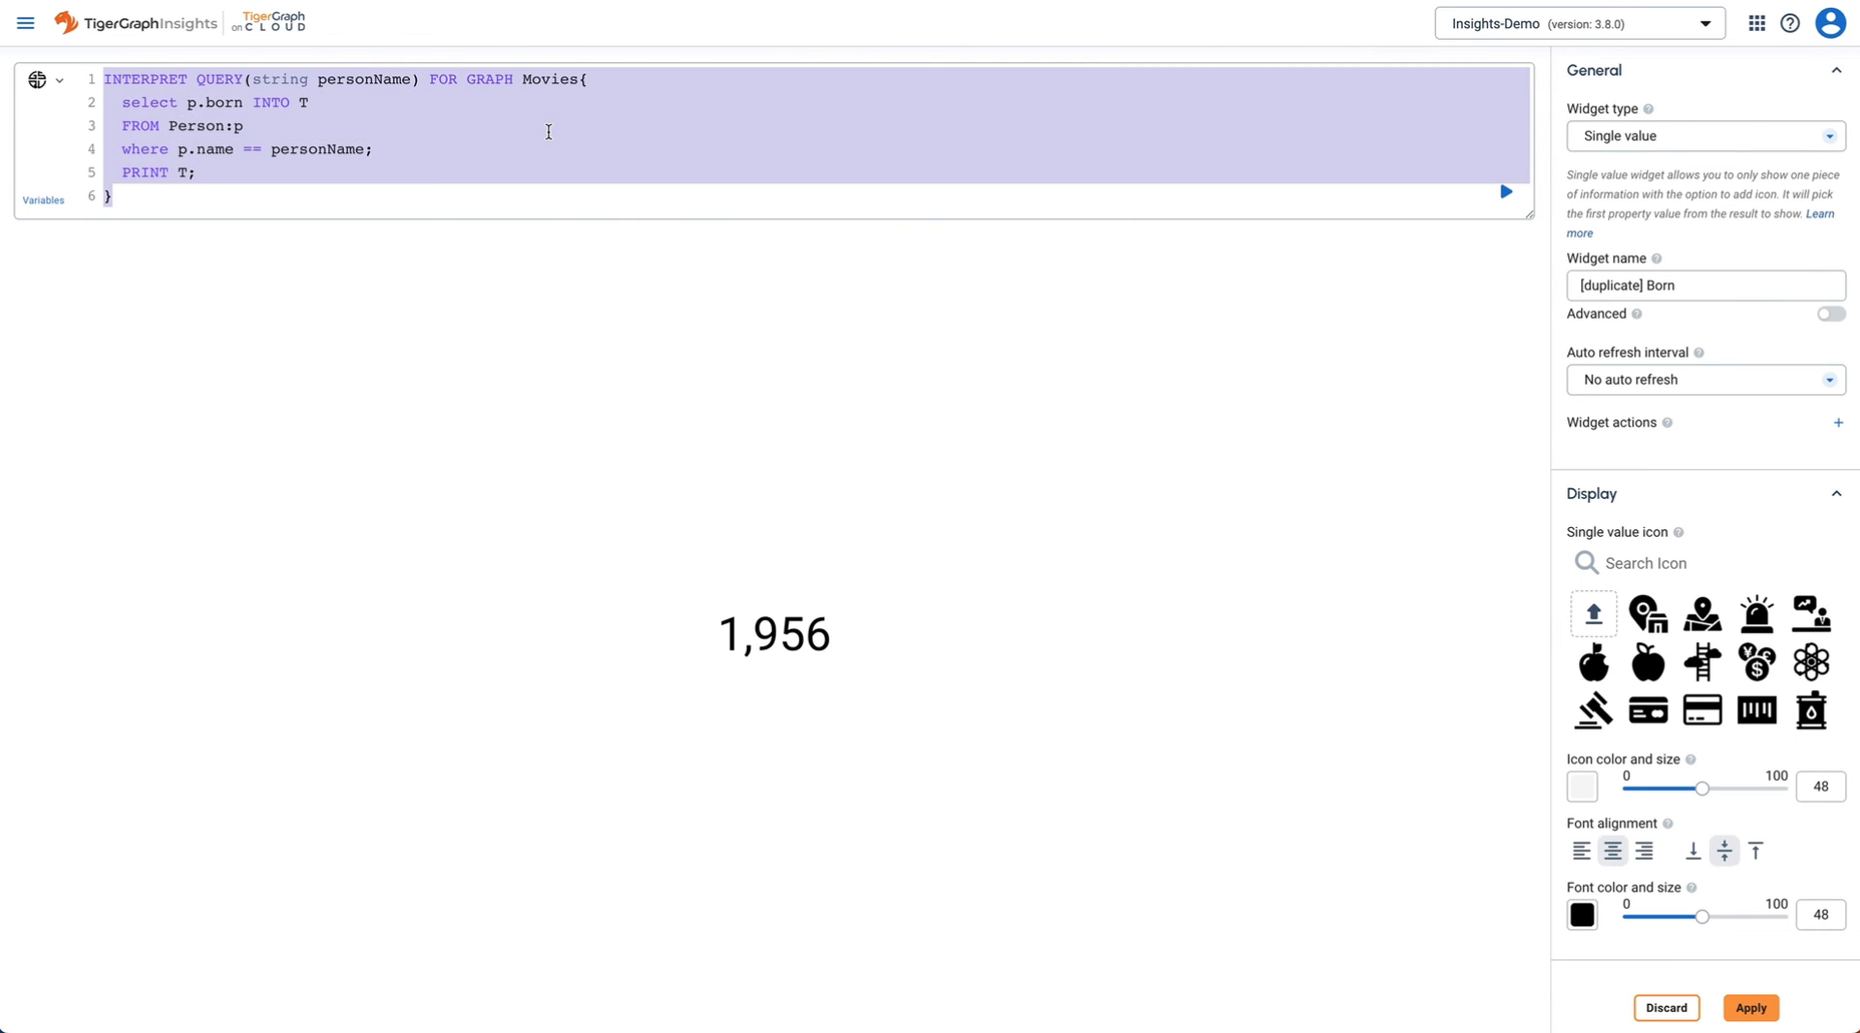
pyautogui.write('INTERPRET QUERY(string personName) FOR GRAPH Movies{   select count(m) INTO T   FROM Person:p -(ACTED_IN>:e)- Movie:m   where p.name == personName;   PRINT T; }')
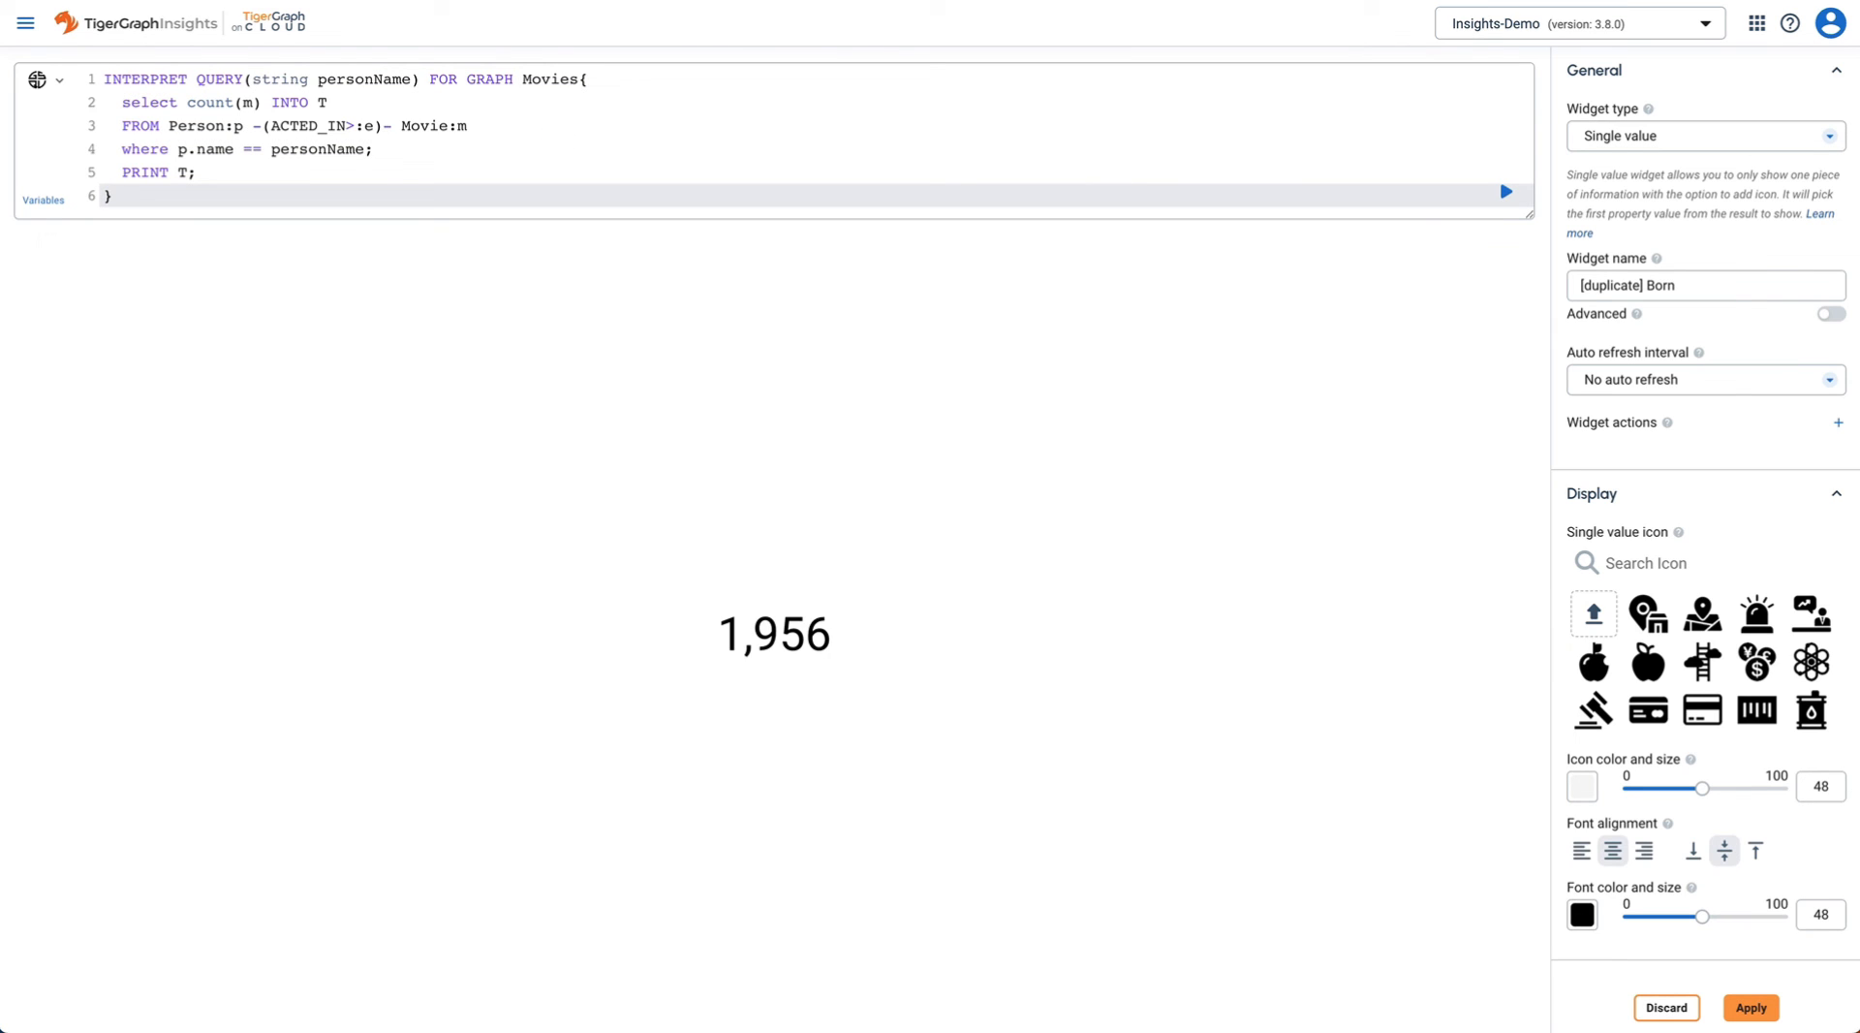
pyautogui.click(1679, 288)
pyautogui.hotkey('ctrl', 'a')
pyautogui.write('# of Acted Movies')
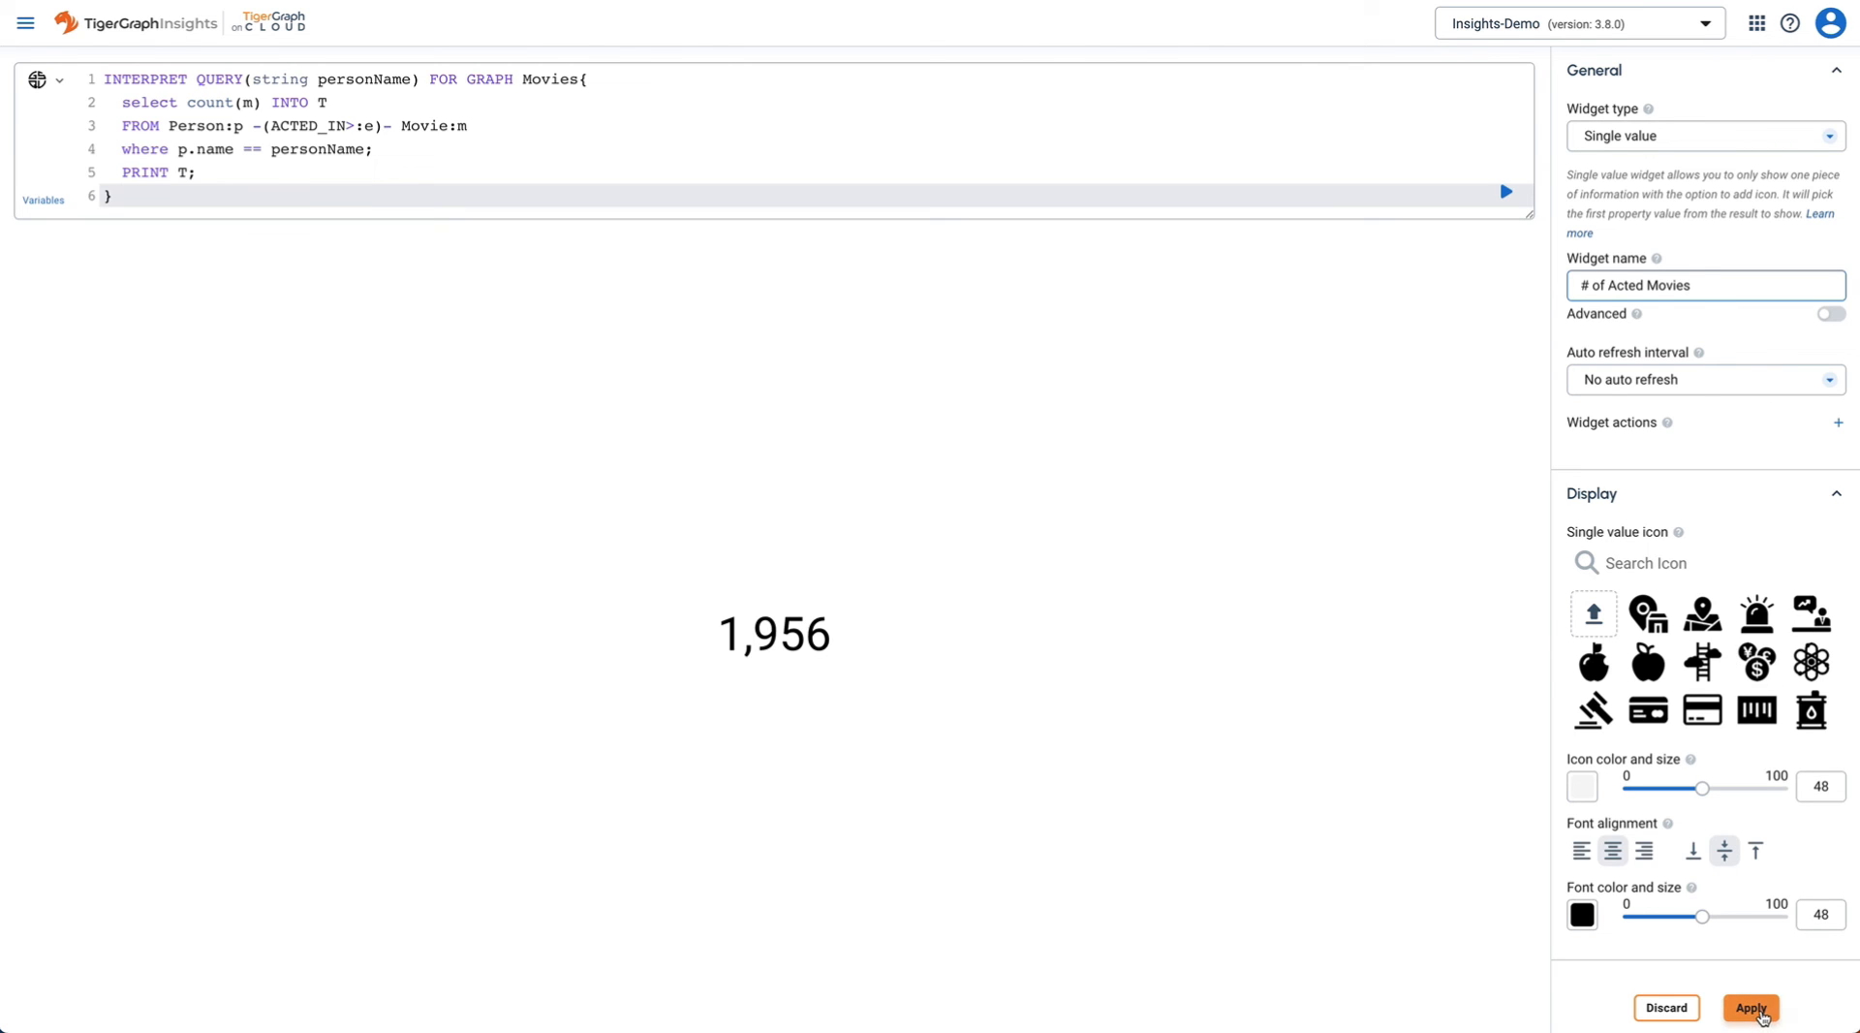
pyautogui.click(1507, 192)
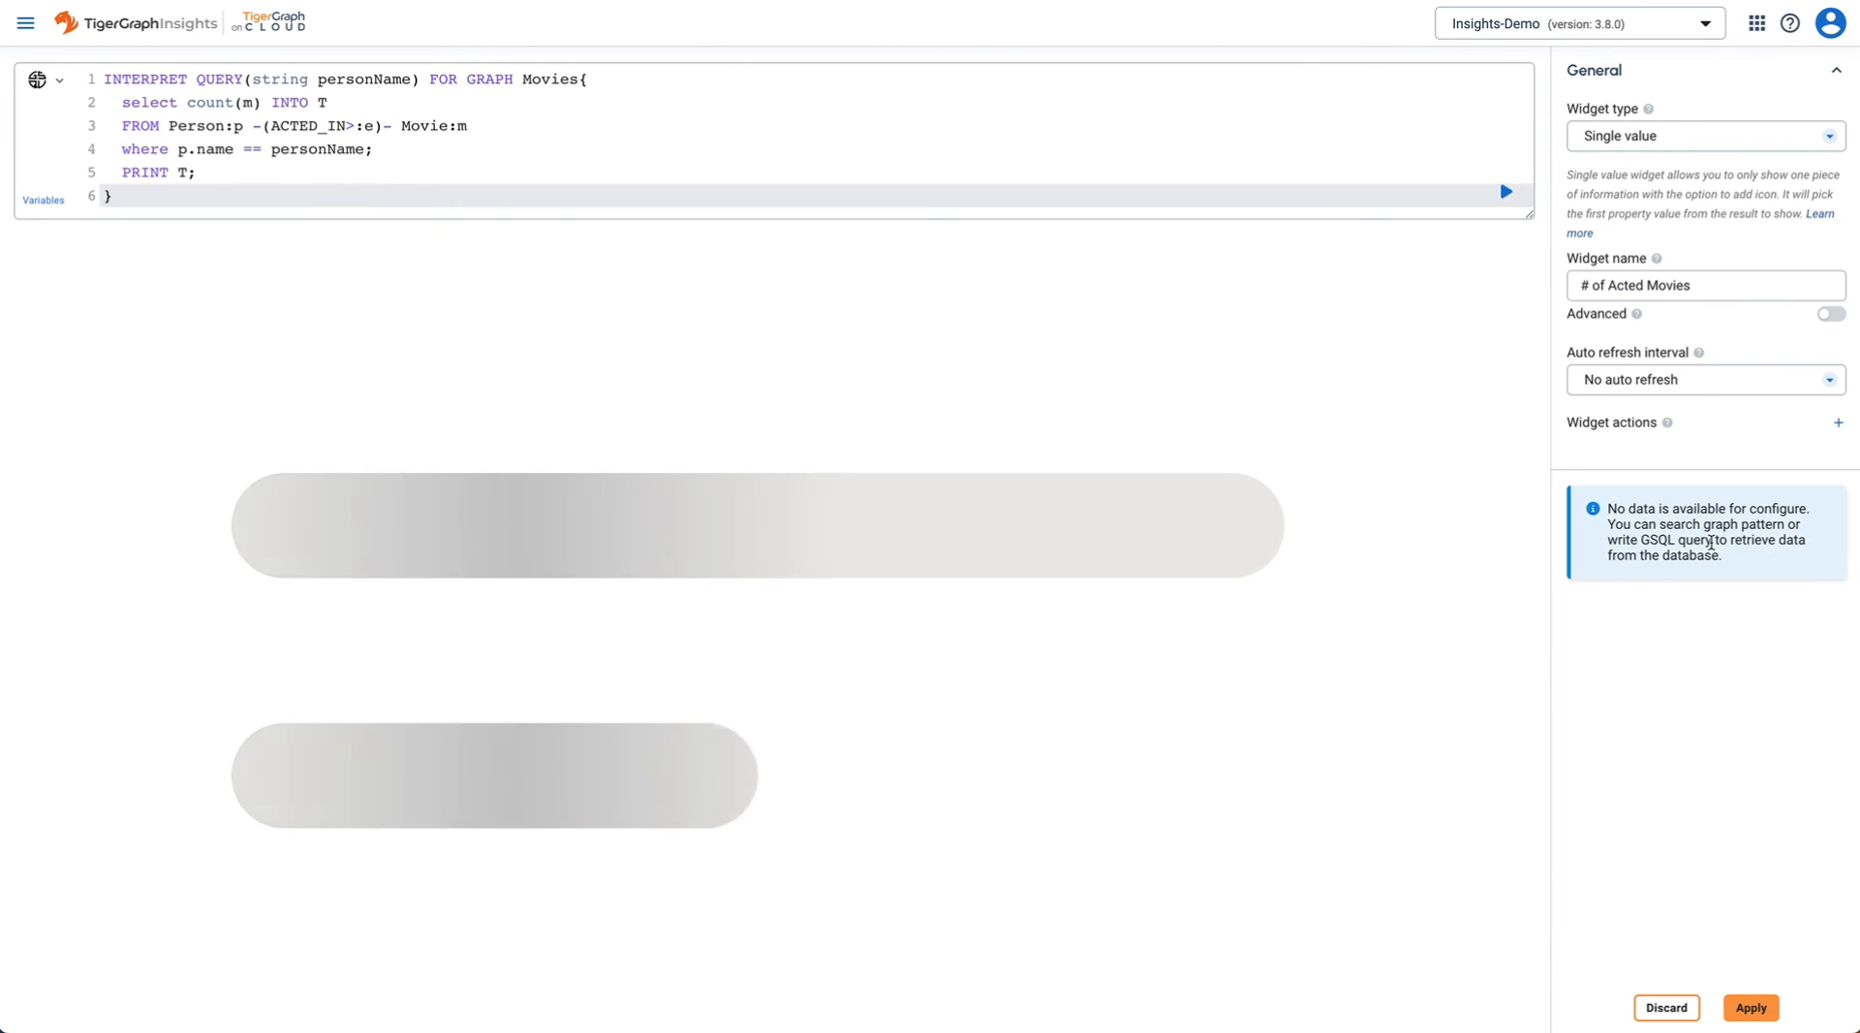
pyautogui.click(1754, 1009)
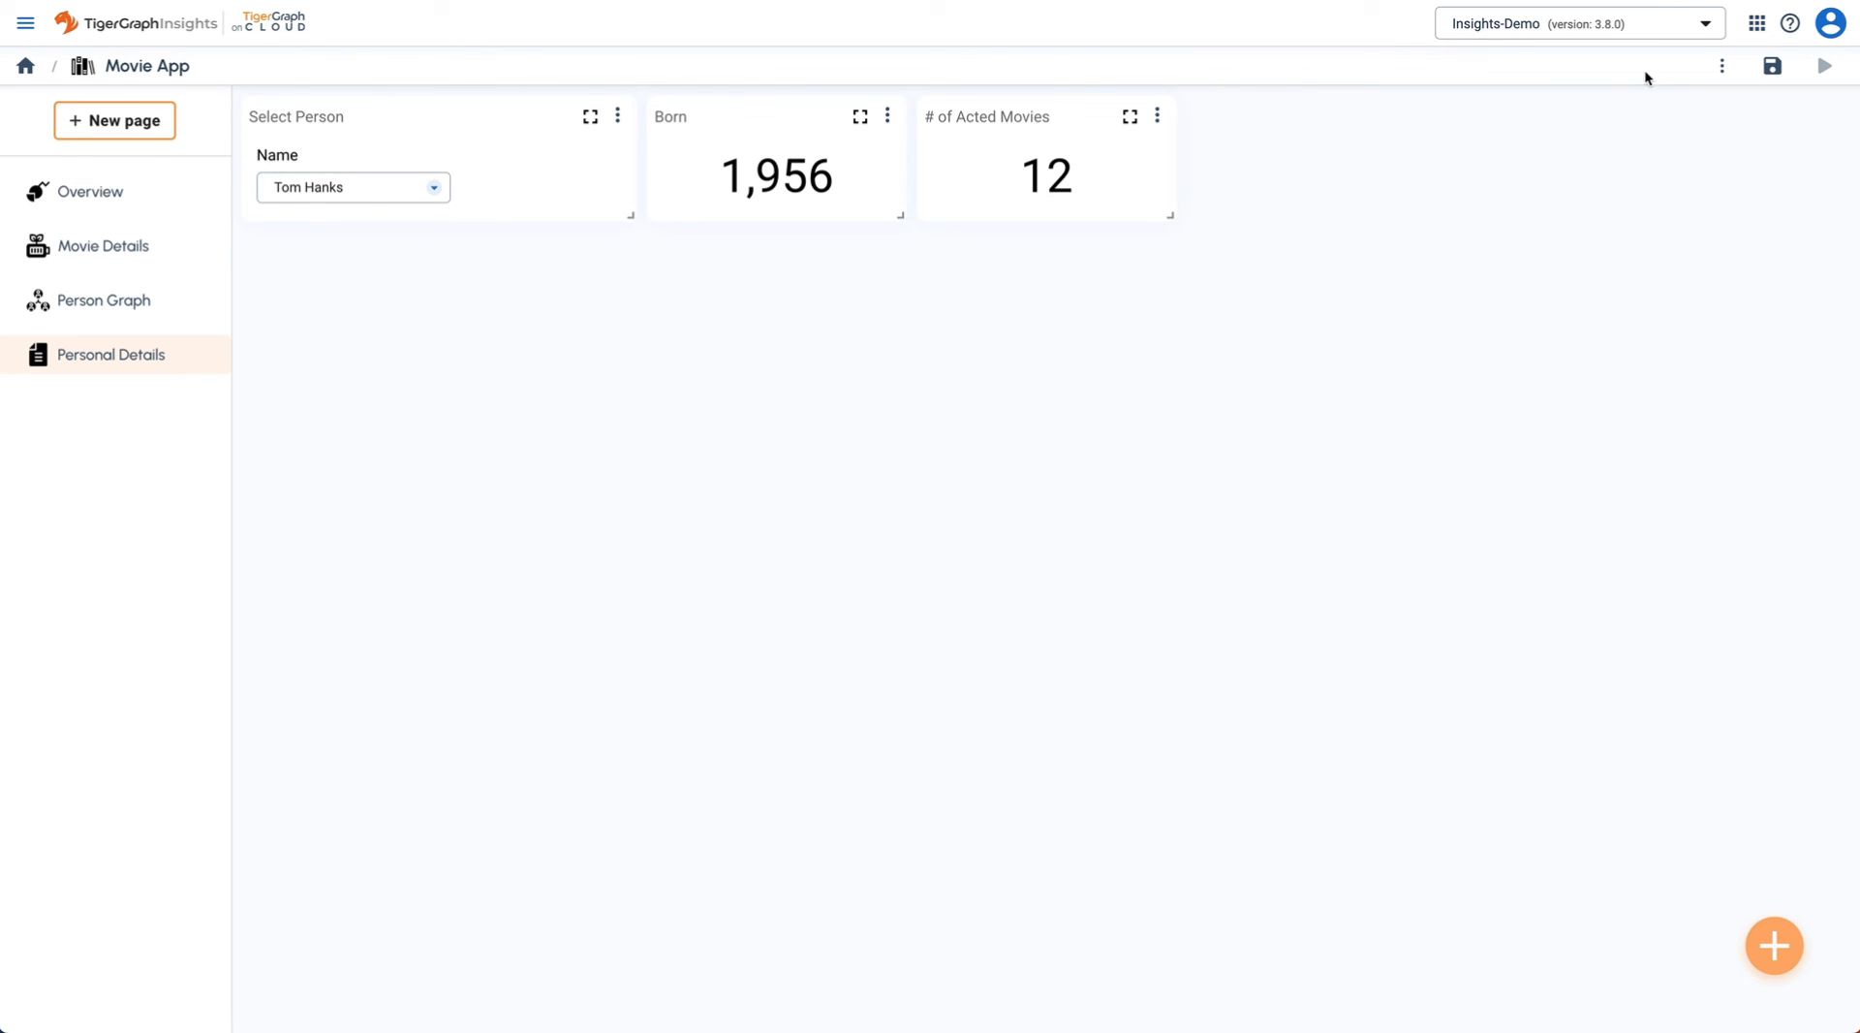
# - Duplicate the # of Acted Movies widget and move the copy to the end of the top row
pyautogui.click(1157, 115)
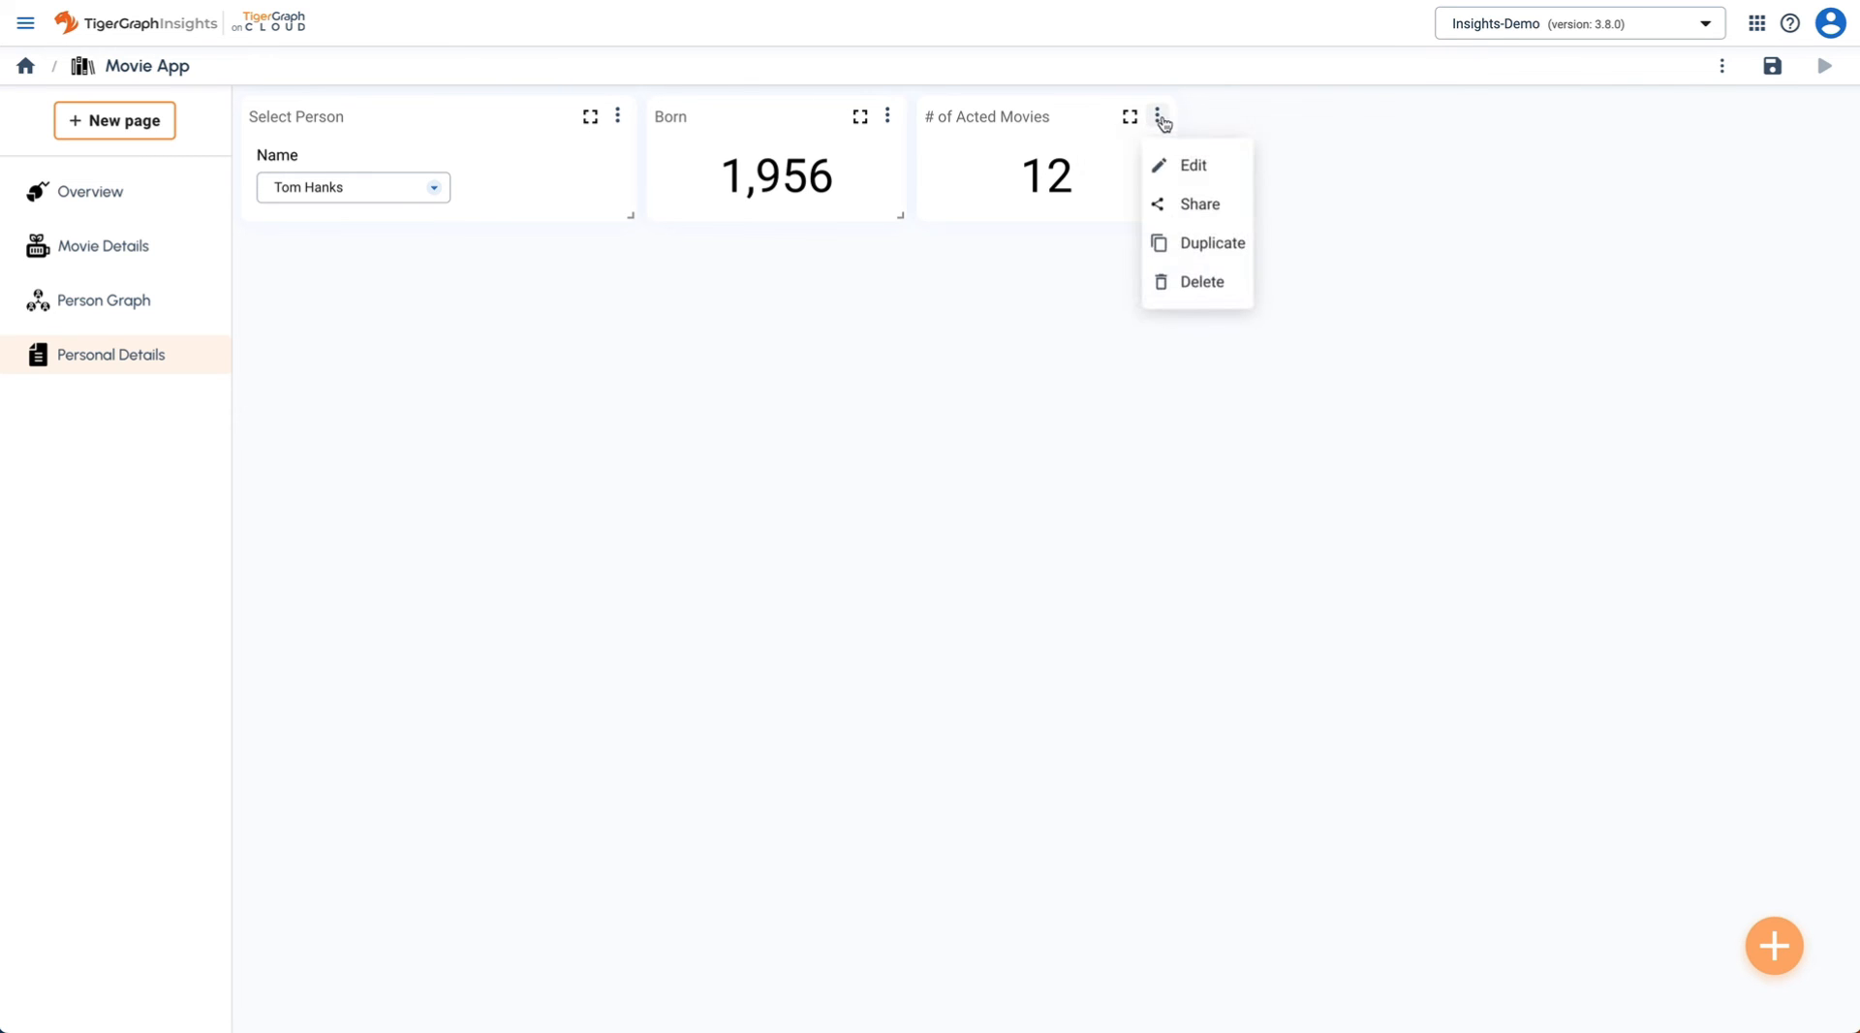
pyautogui.click(1213, 241)
pyautogui.moveTo(959, 253); pyautogui.dragTo(1265, 132)
# - Rename the copied widget to '# of Directed Movies'
pyautogui.click(1427, 115)
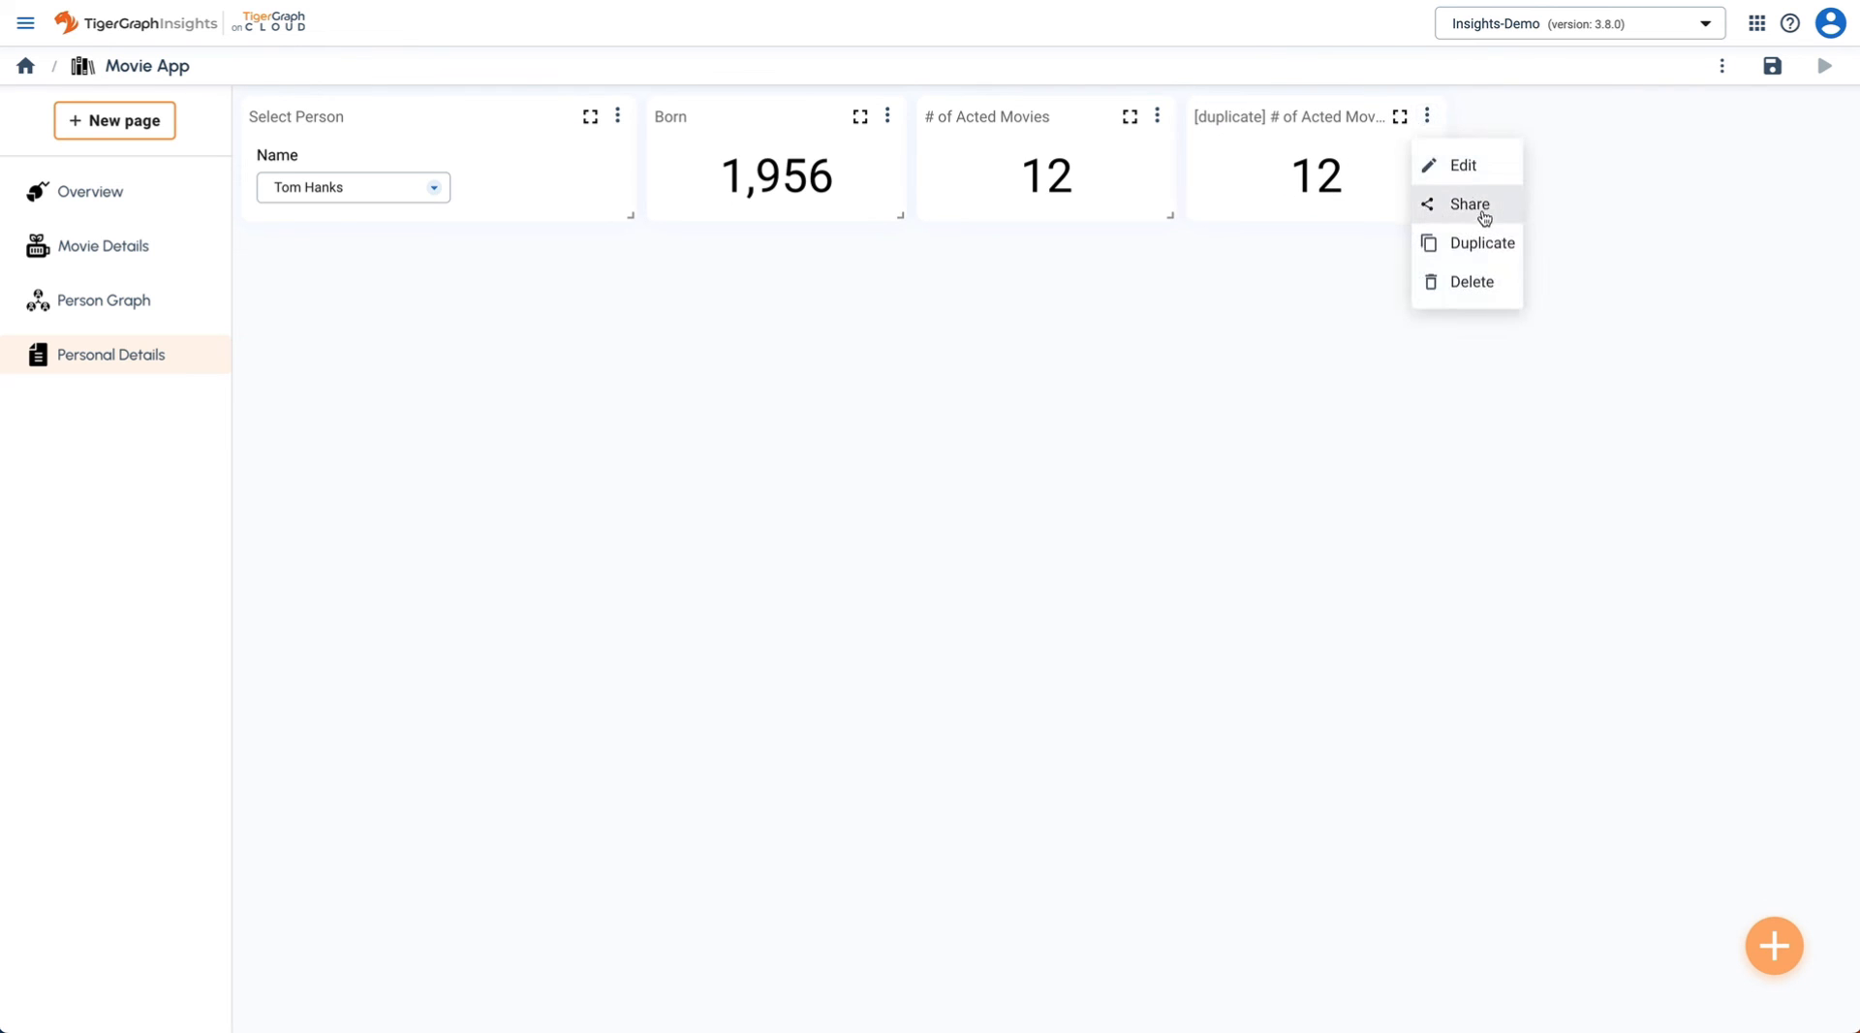
pyautogui.click(1479, 175)
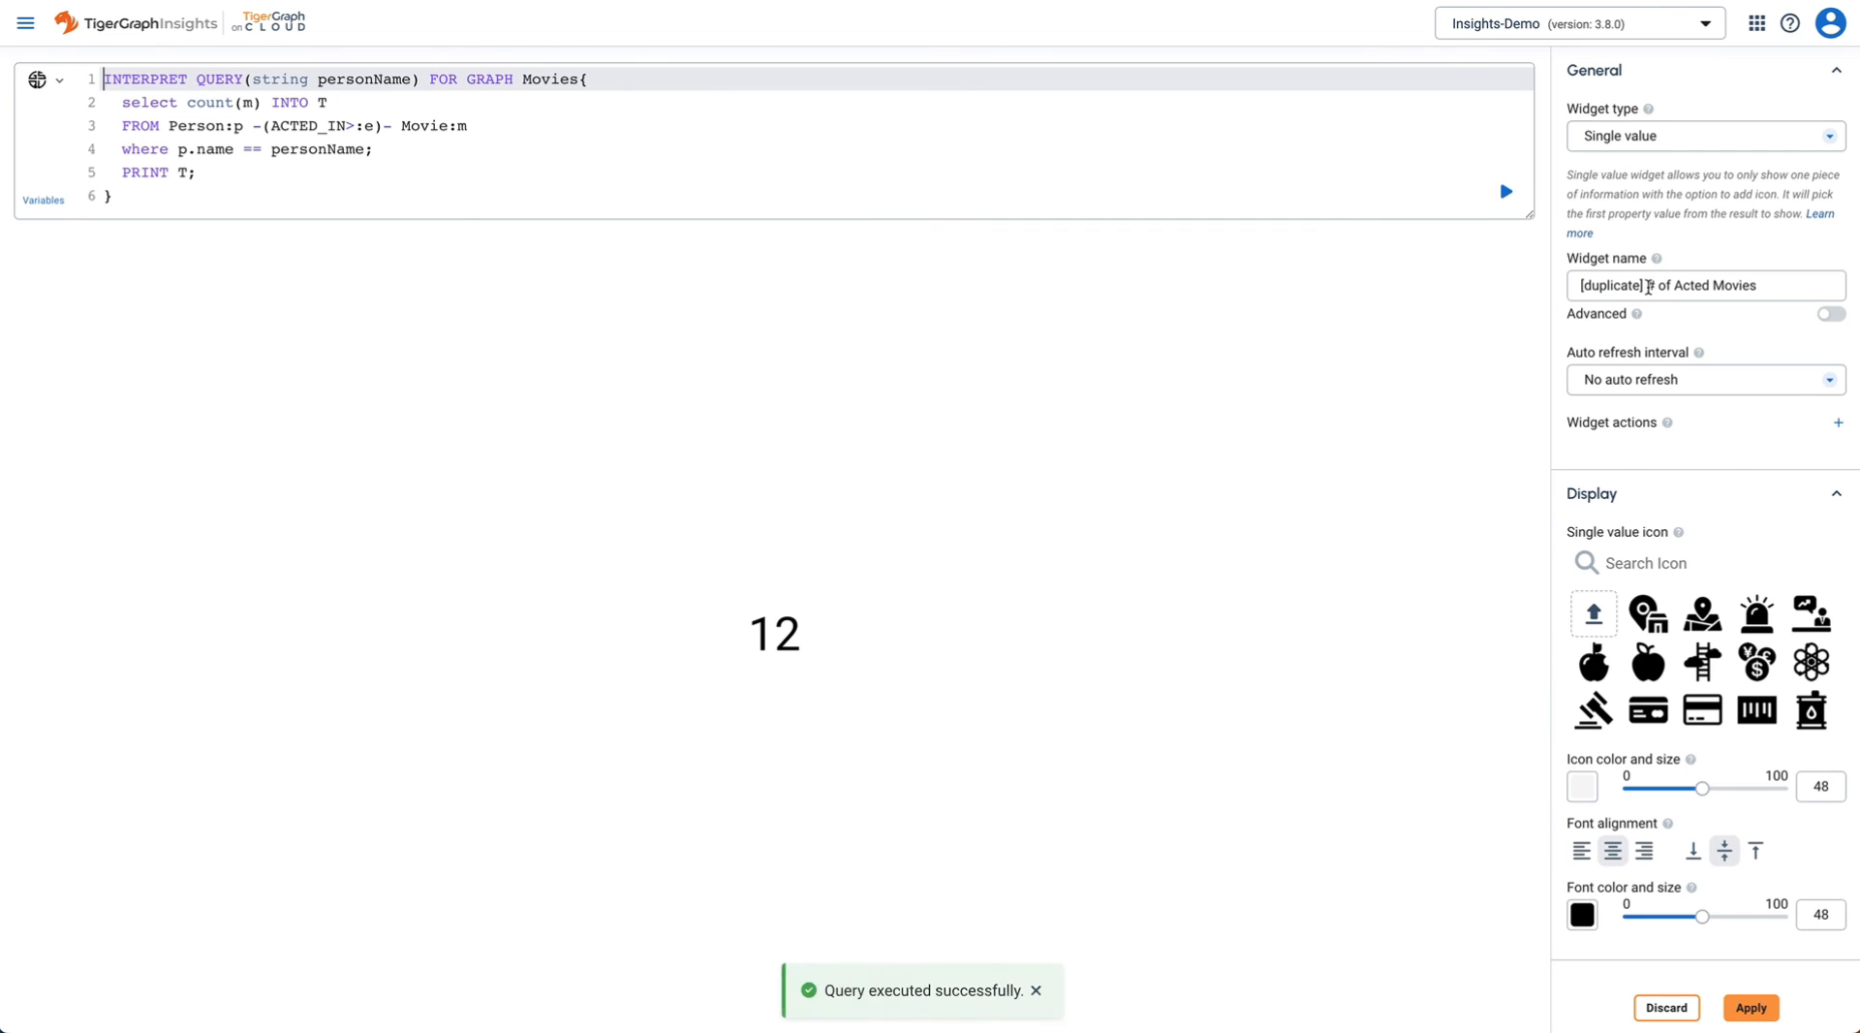
pyautogui.moveTo(1647, 284); pyautogui.dragTo(1470, 284)
pyautogui.press('BackSpace')
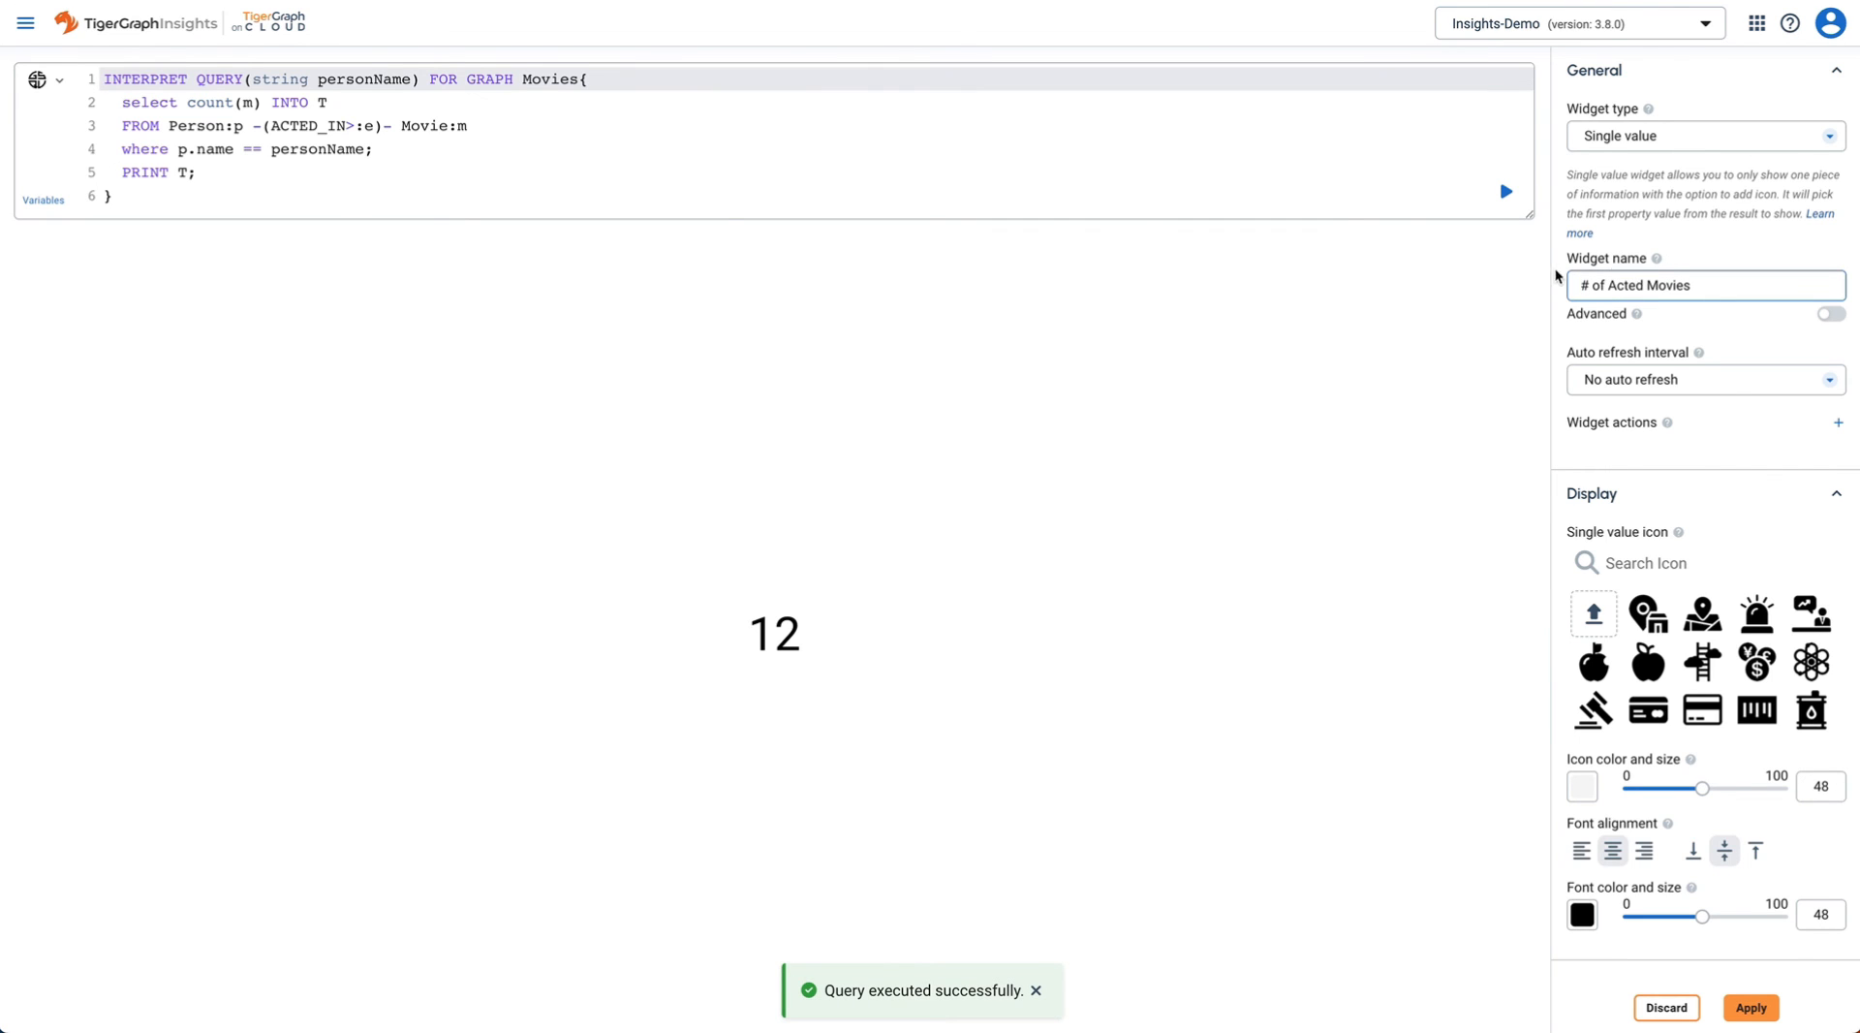
pyautogui.doubleClick(1629, 281)
pyautogui.write('D')
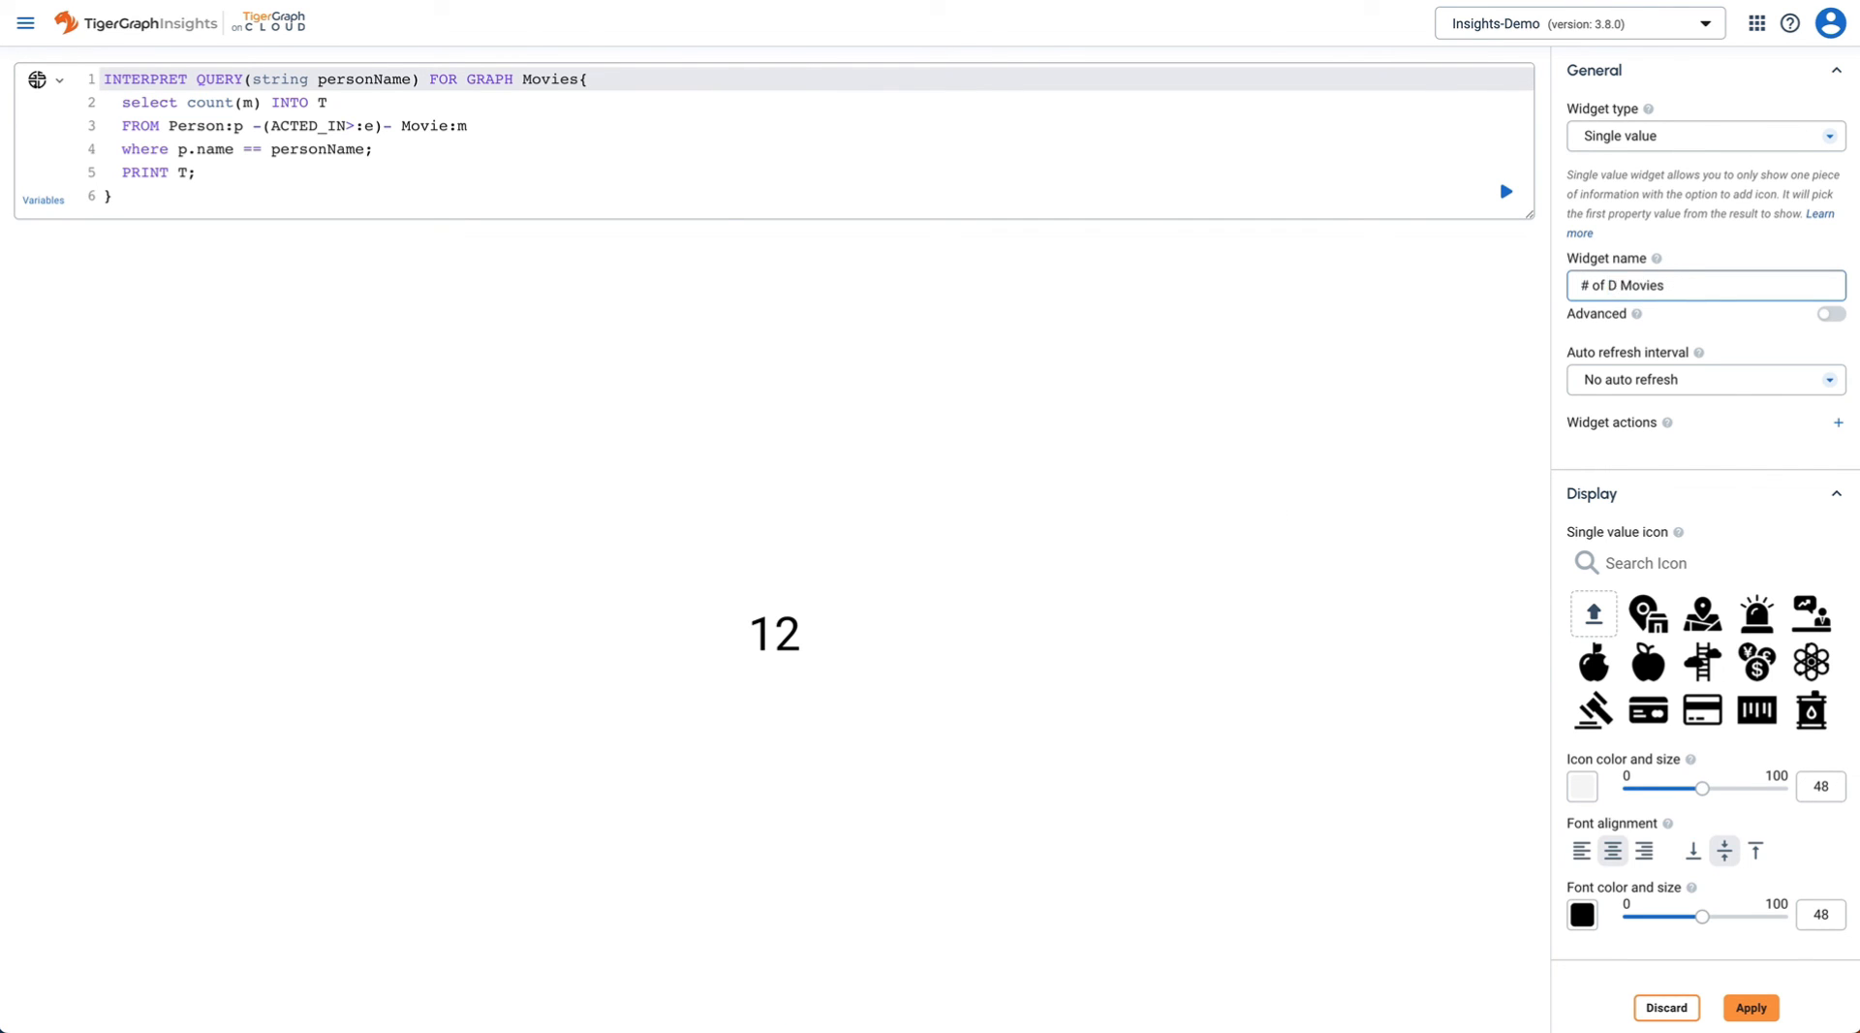
pyautogui.write('irected')
# - Change the query's ACTED_IN edge to DIRECTED, which returns 1, and apply the widget
pyautogui.doubleClick(340, 120)
pyautogui.write('d')
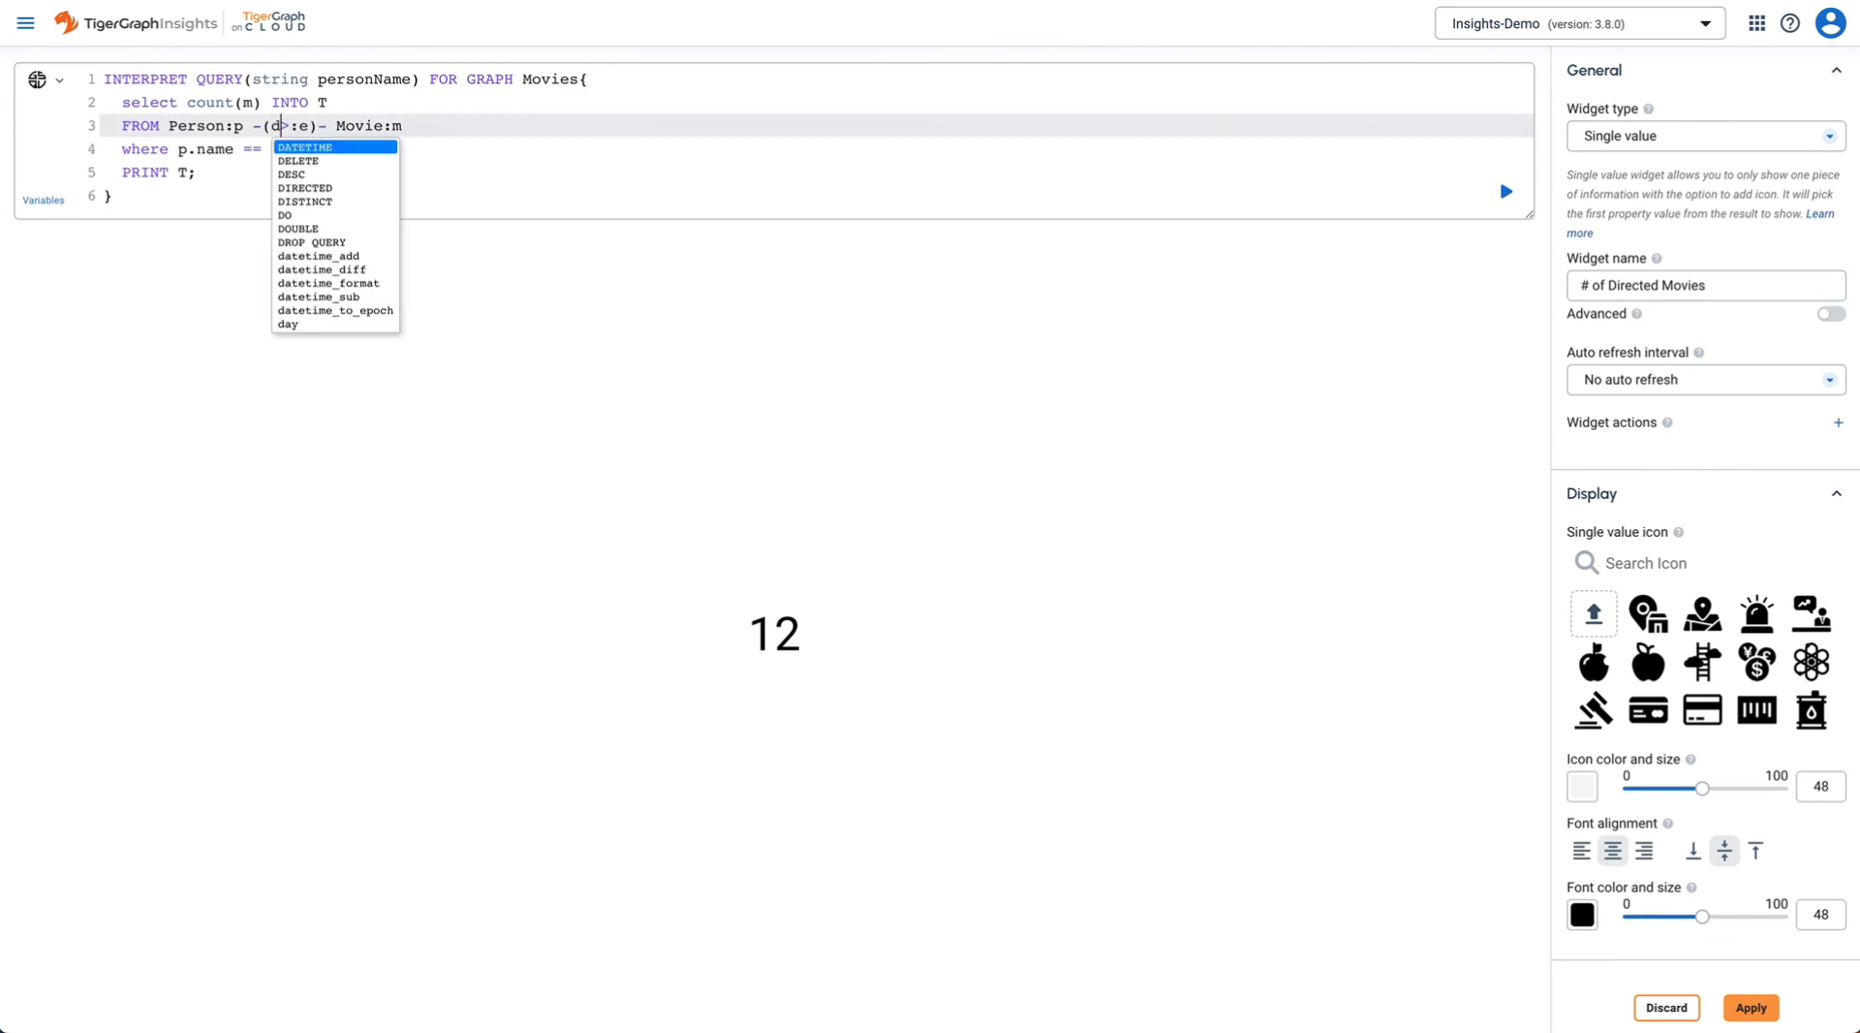
pyautogui.write('ir')
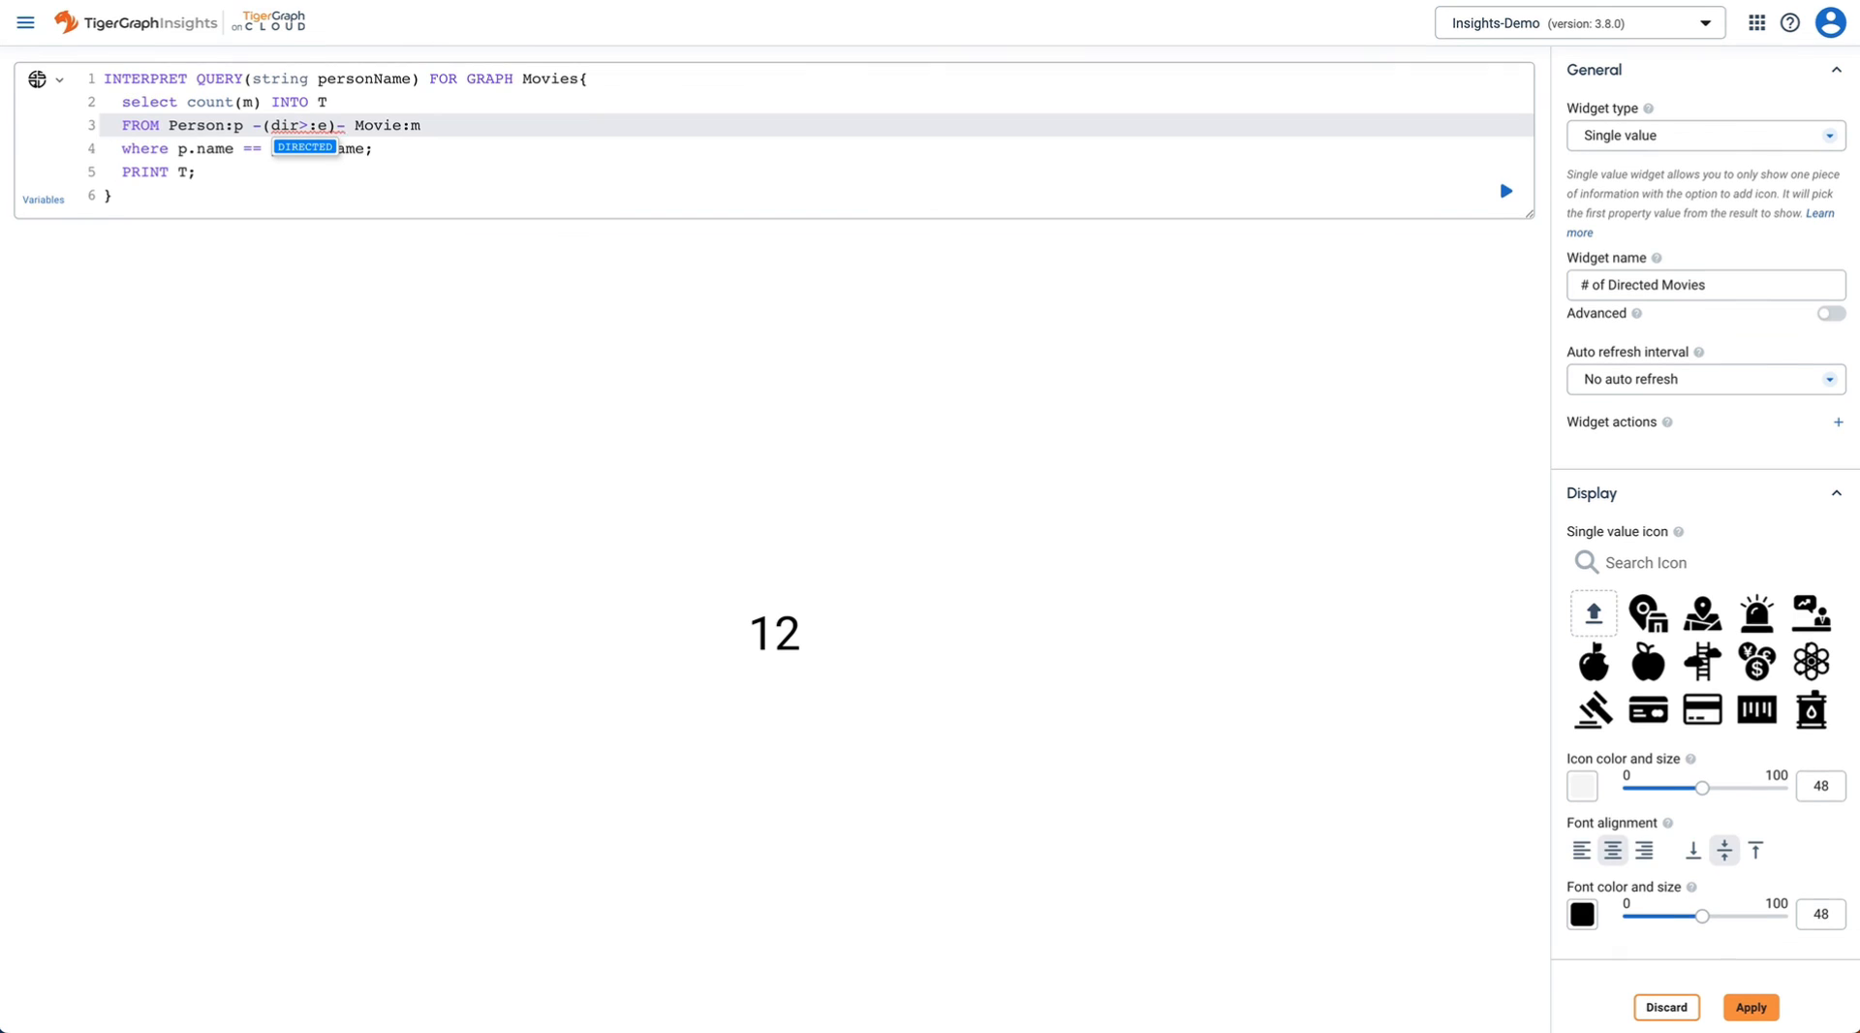
pyautogui.click(322, 149)
pyautogui.click(694, 144)
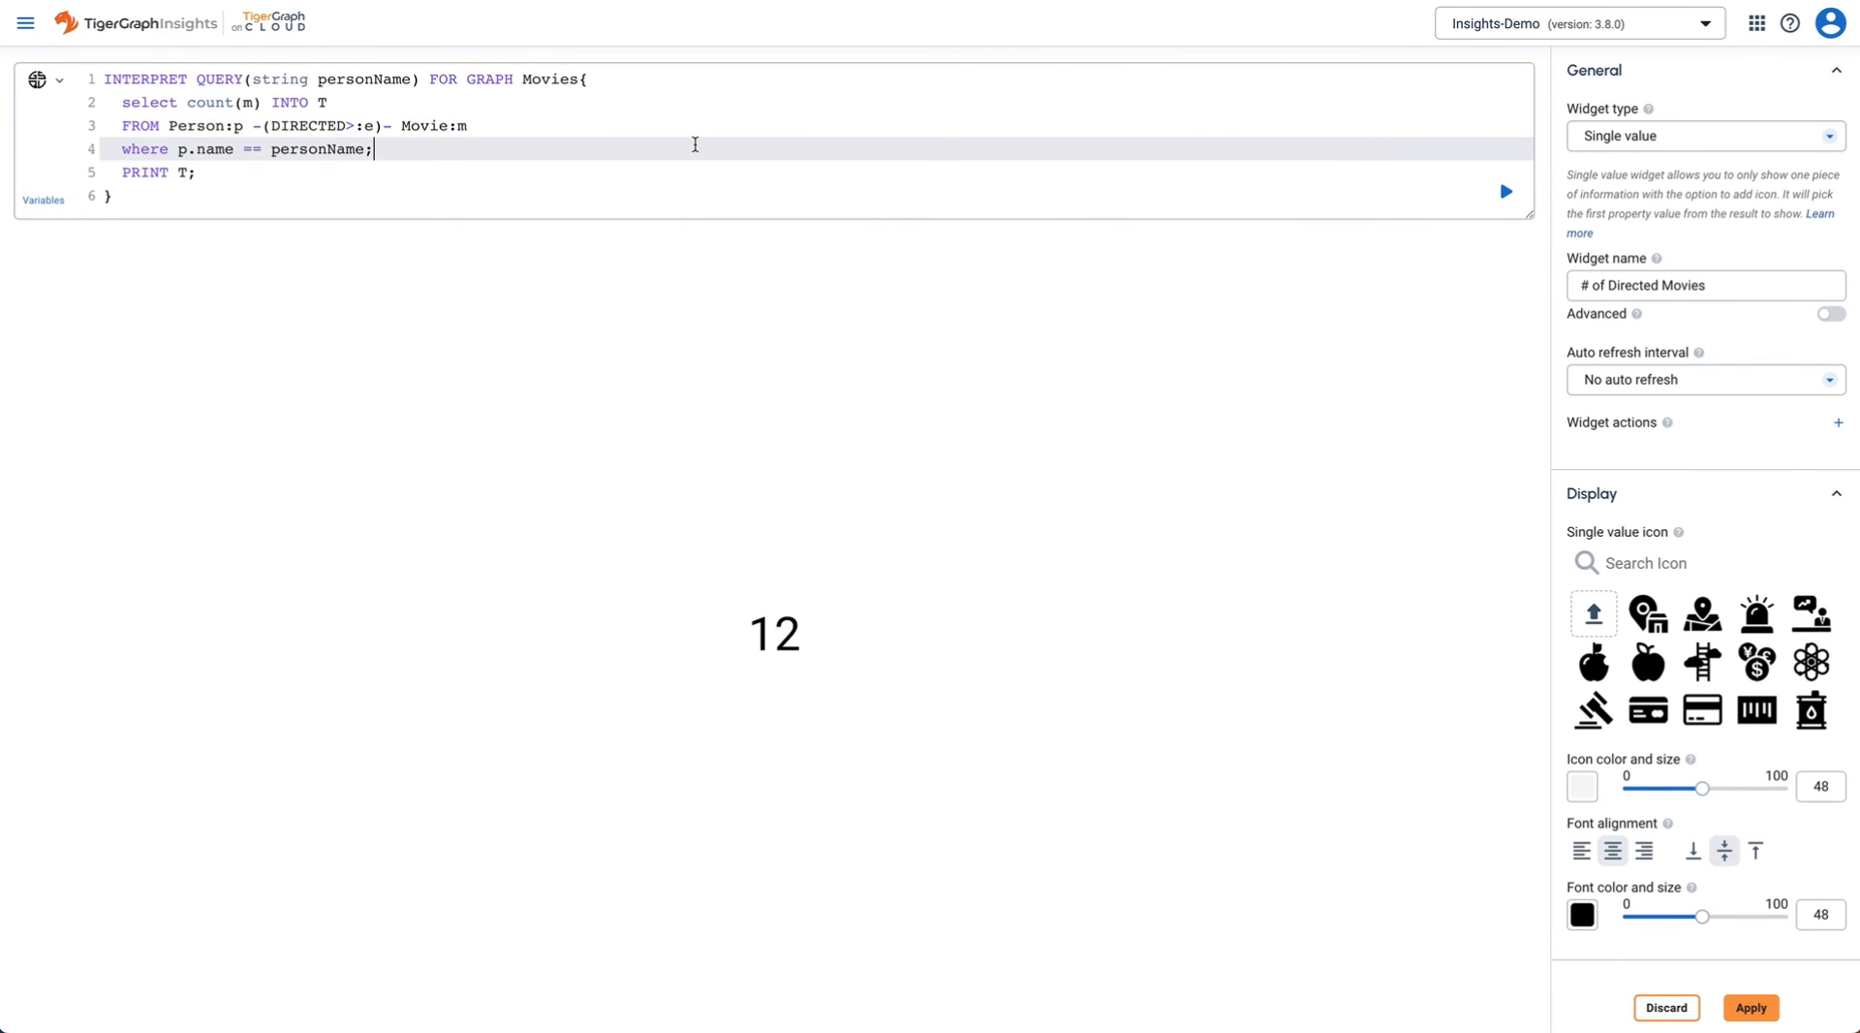
pyautogui.click(1507, 192)
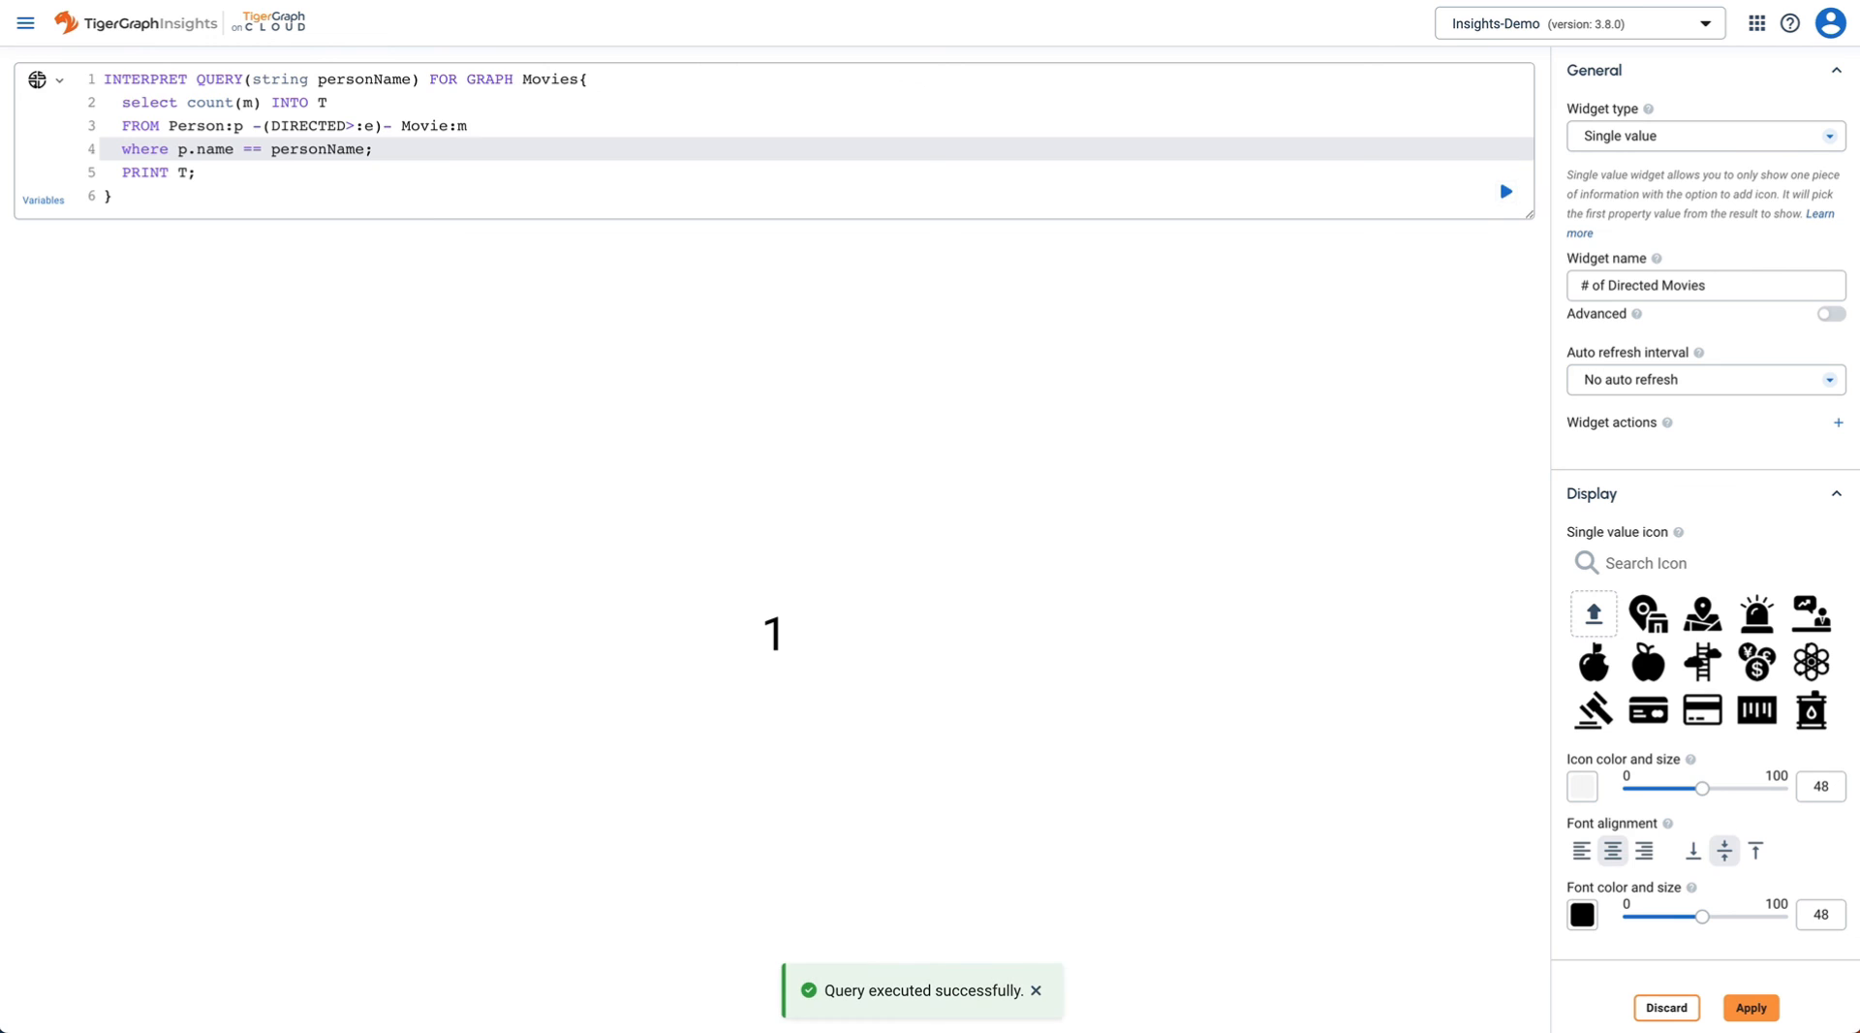
pyautogui.click(1754, 1008)
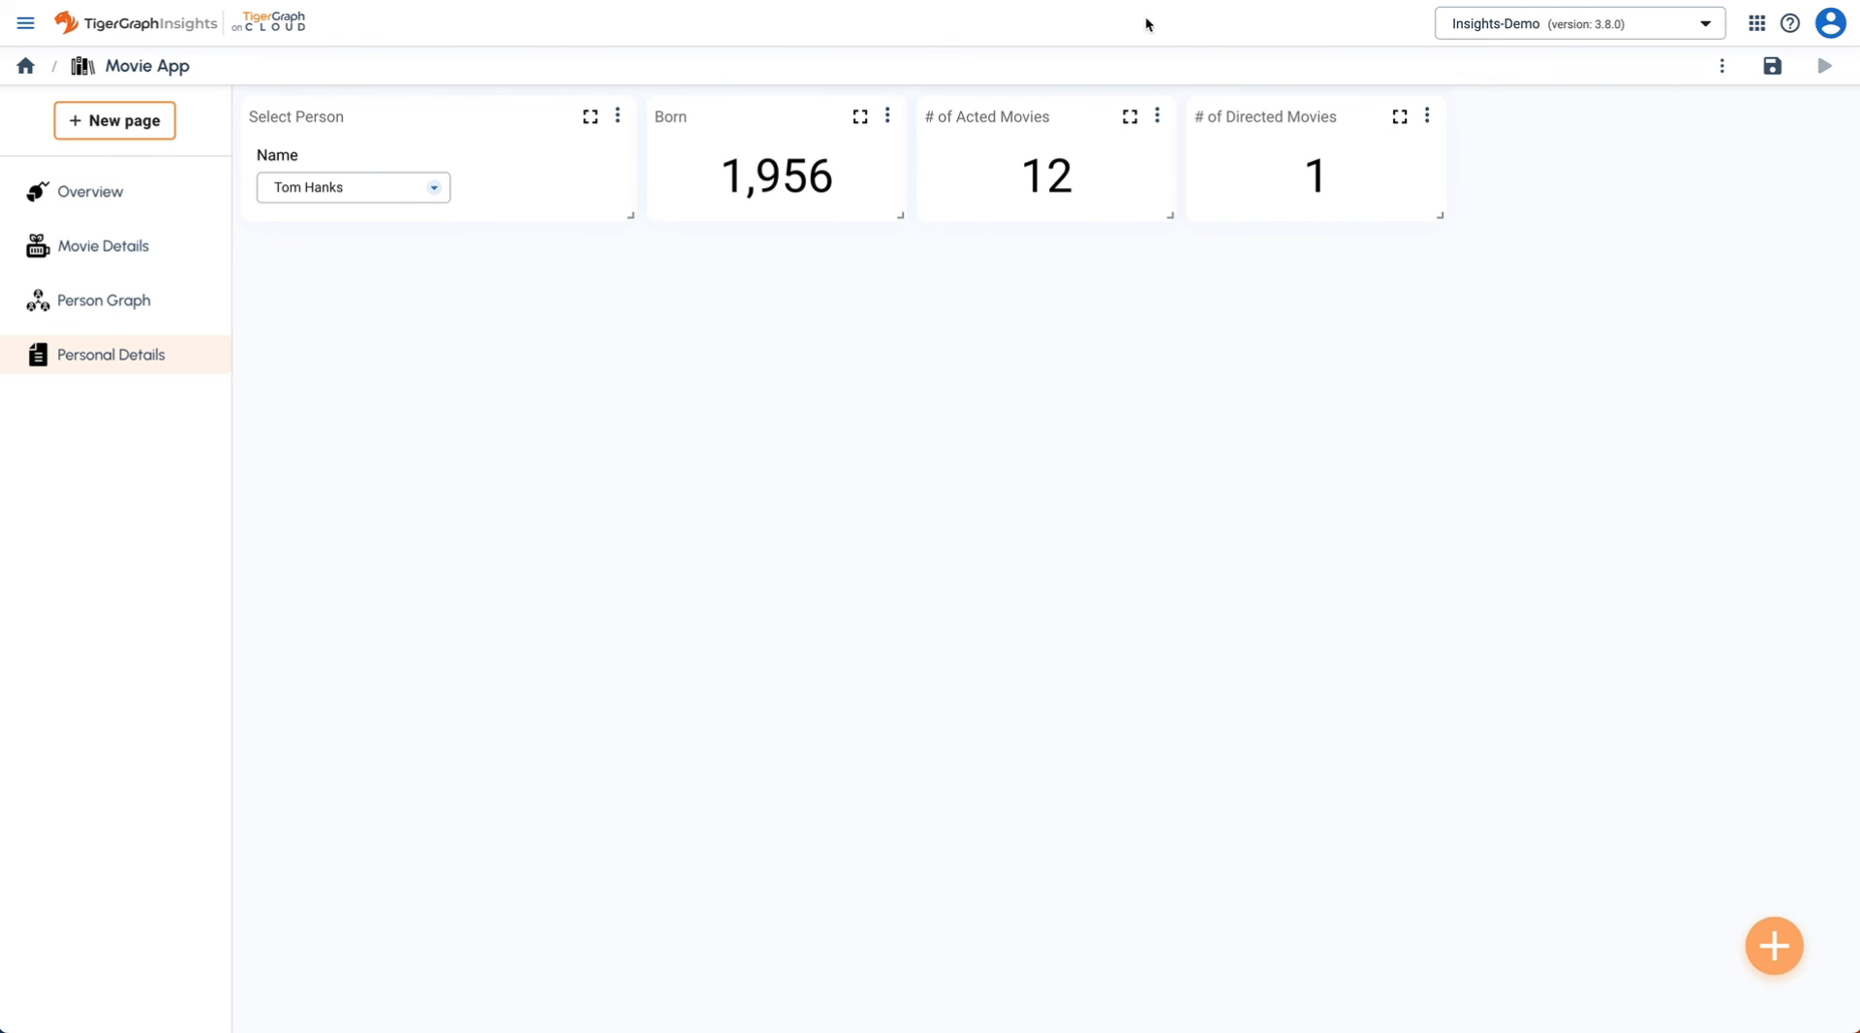
# - Duplicate the # of Directed Movies widget into the top row beside it
pyautogui.click(1428, 118)
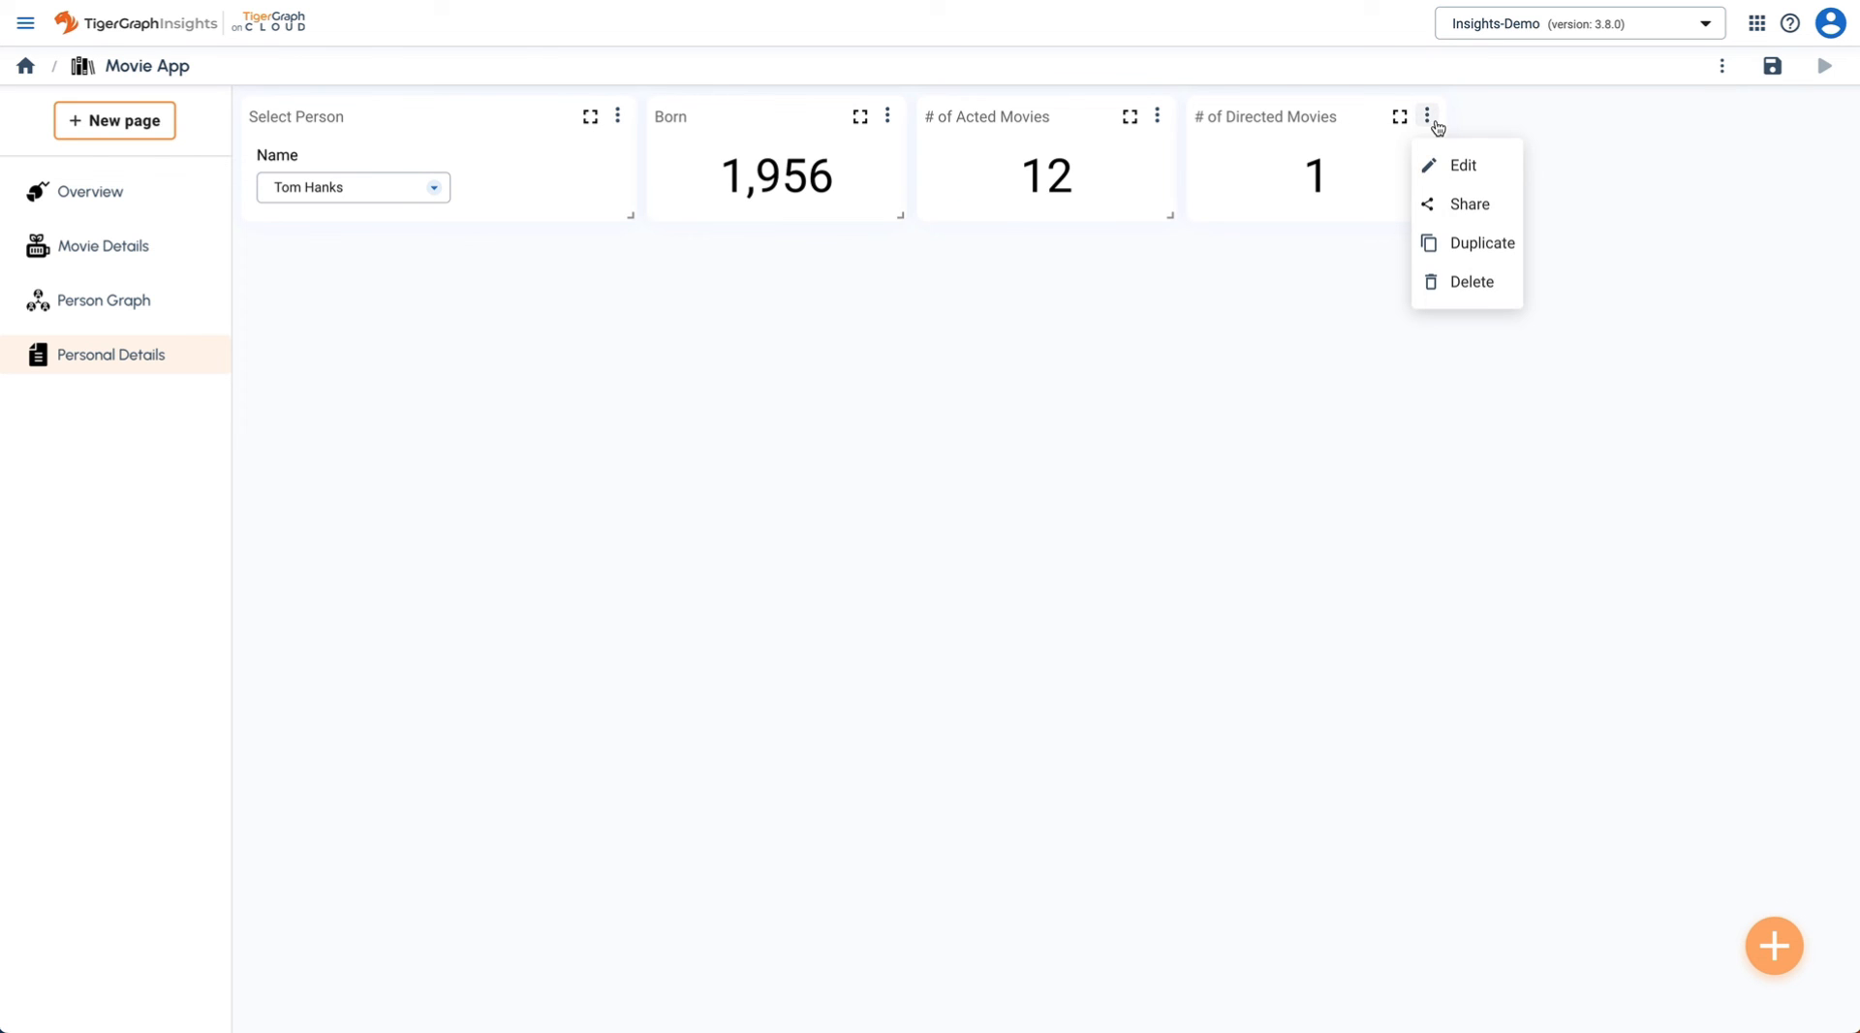
pyautogui.click(1486, 244)
pyautogui.moveTo(1289, 255); pyautogui.dragTo(1561, 120)
# - Rename the copied widget to '# of Followers'
pyautogui.click(1697, 116)
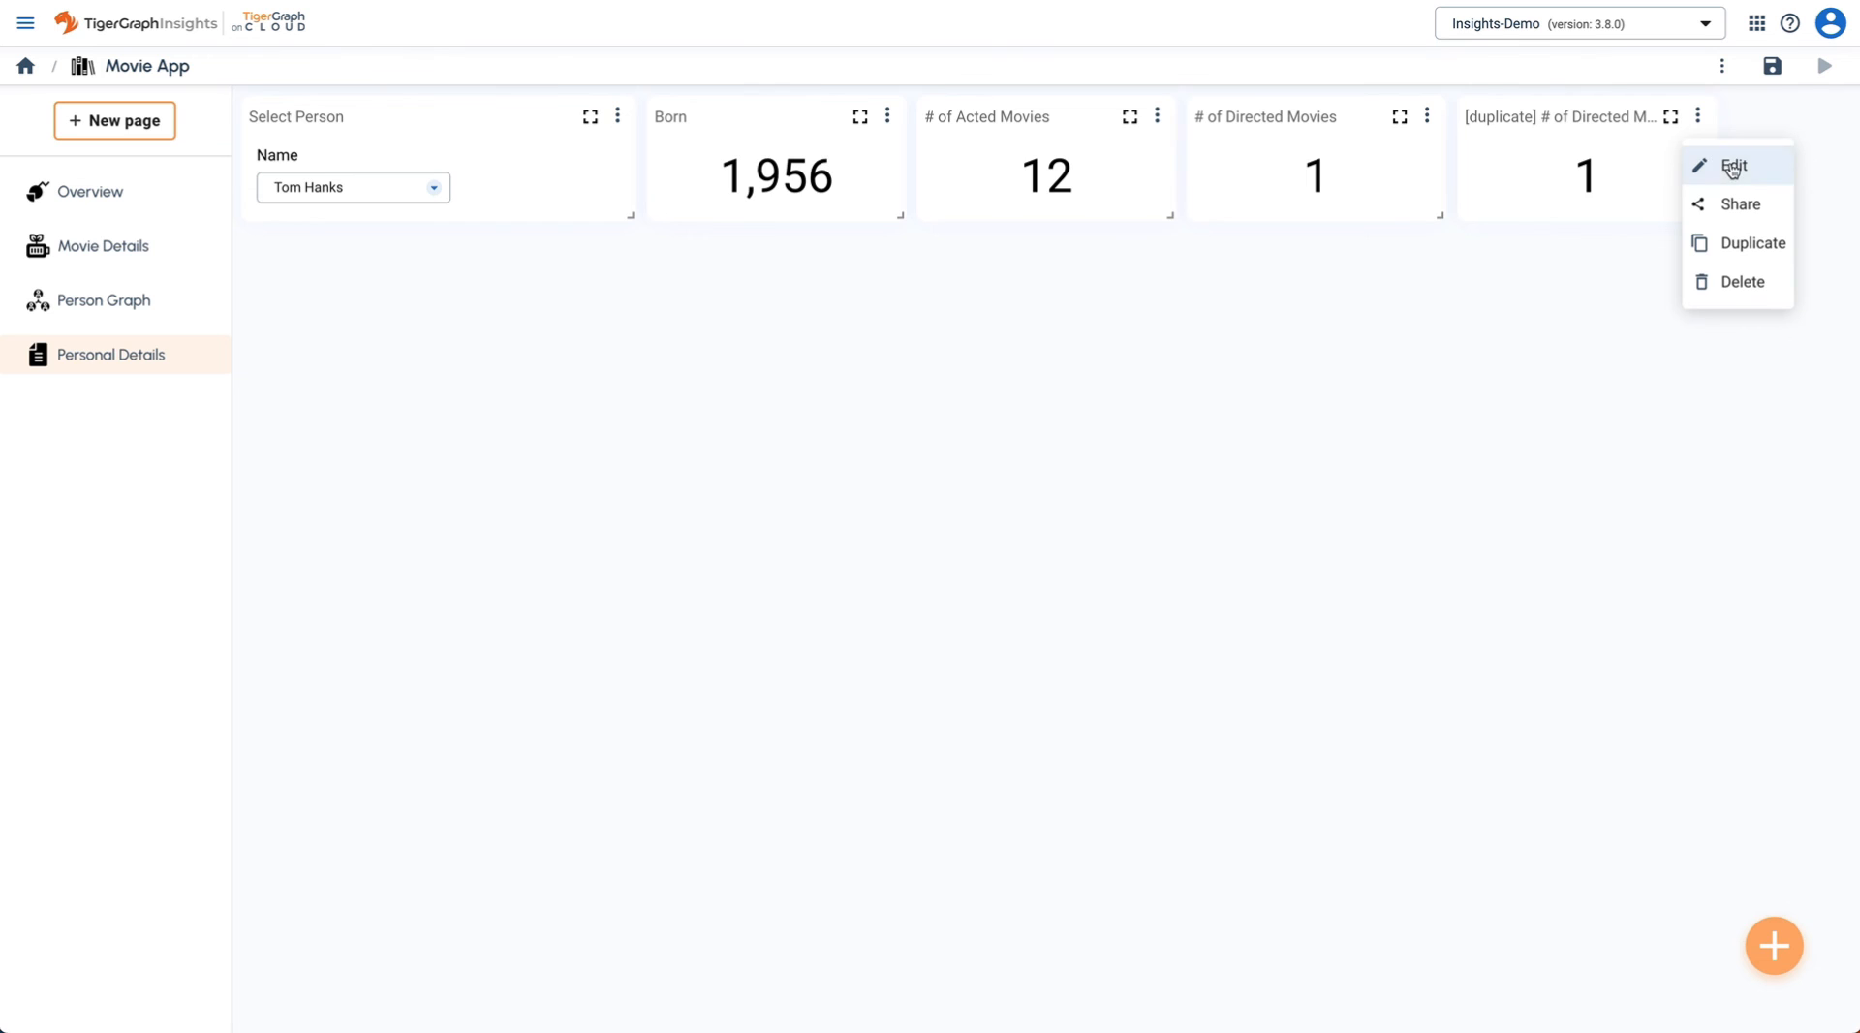
pyautogui.click(1720, 163)
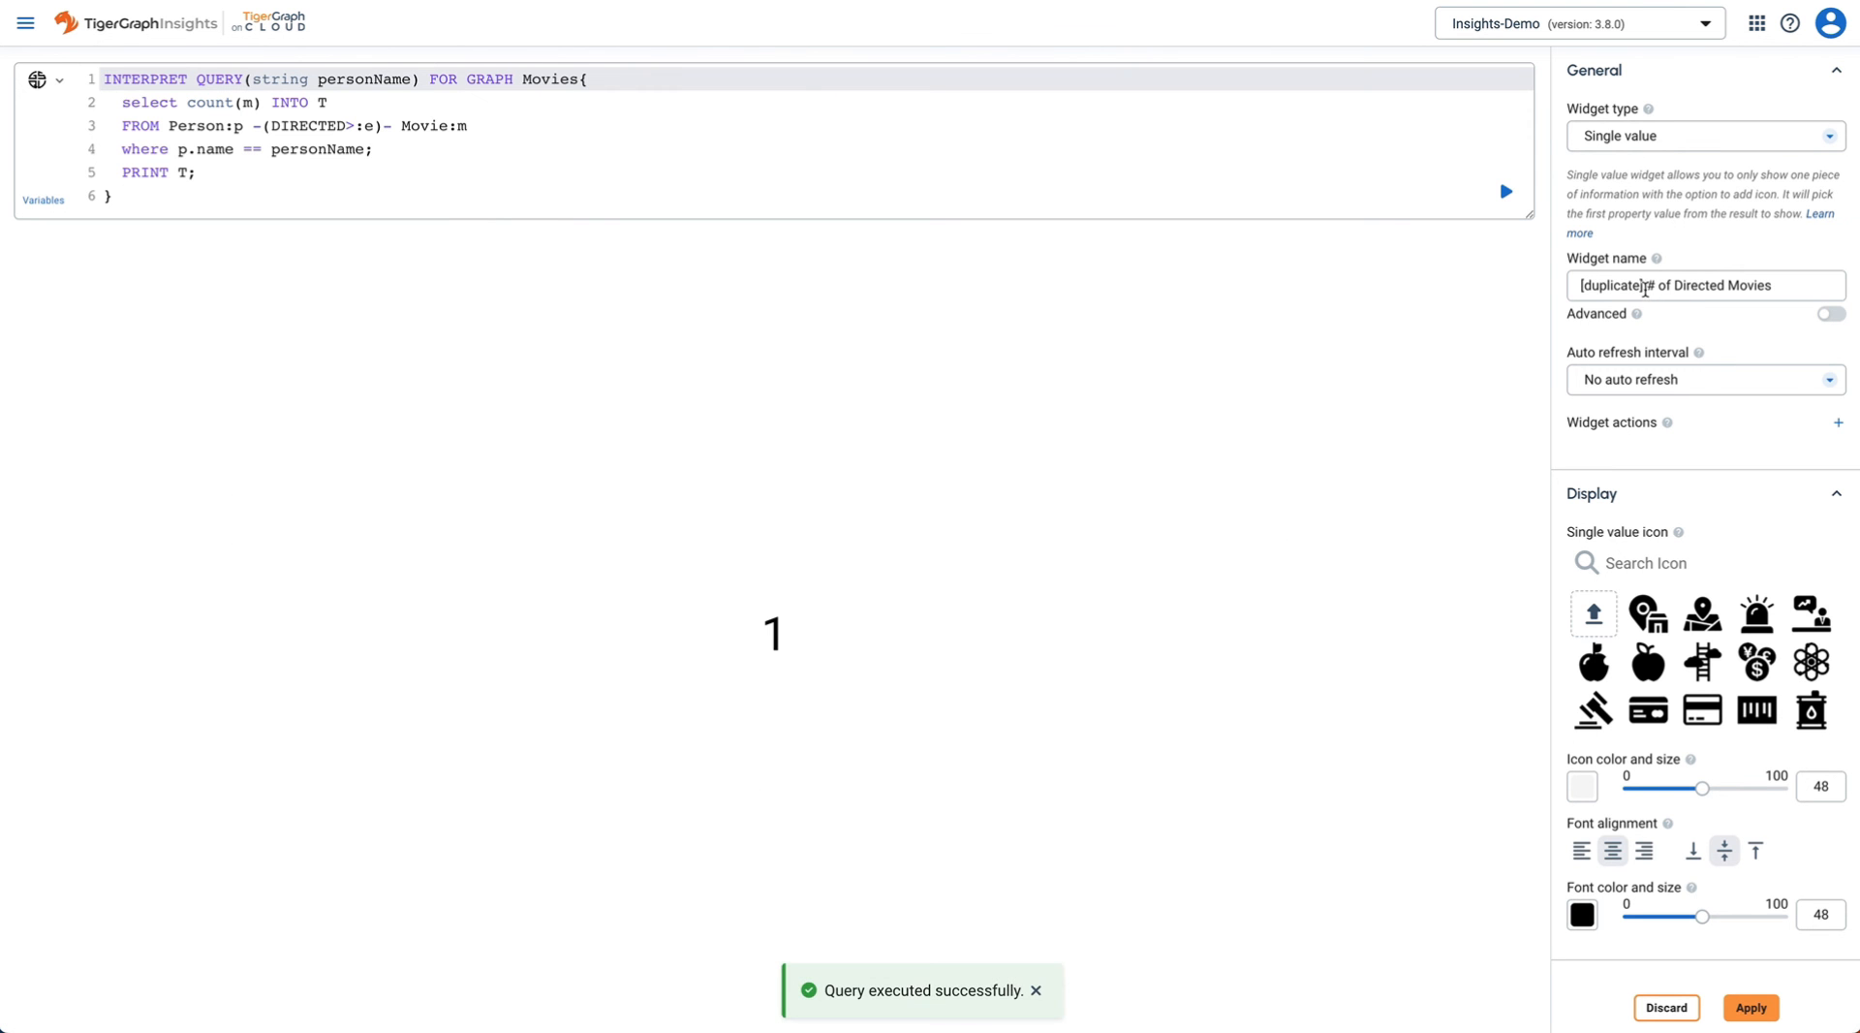
pyautogui.moveTo(1644, 285); pyautogui.dragTo(1495, 294)
pyautogui.press('BackSpace')
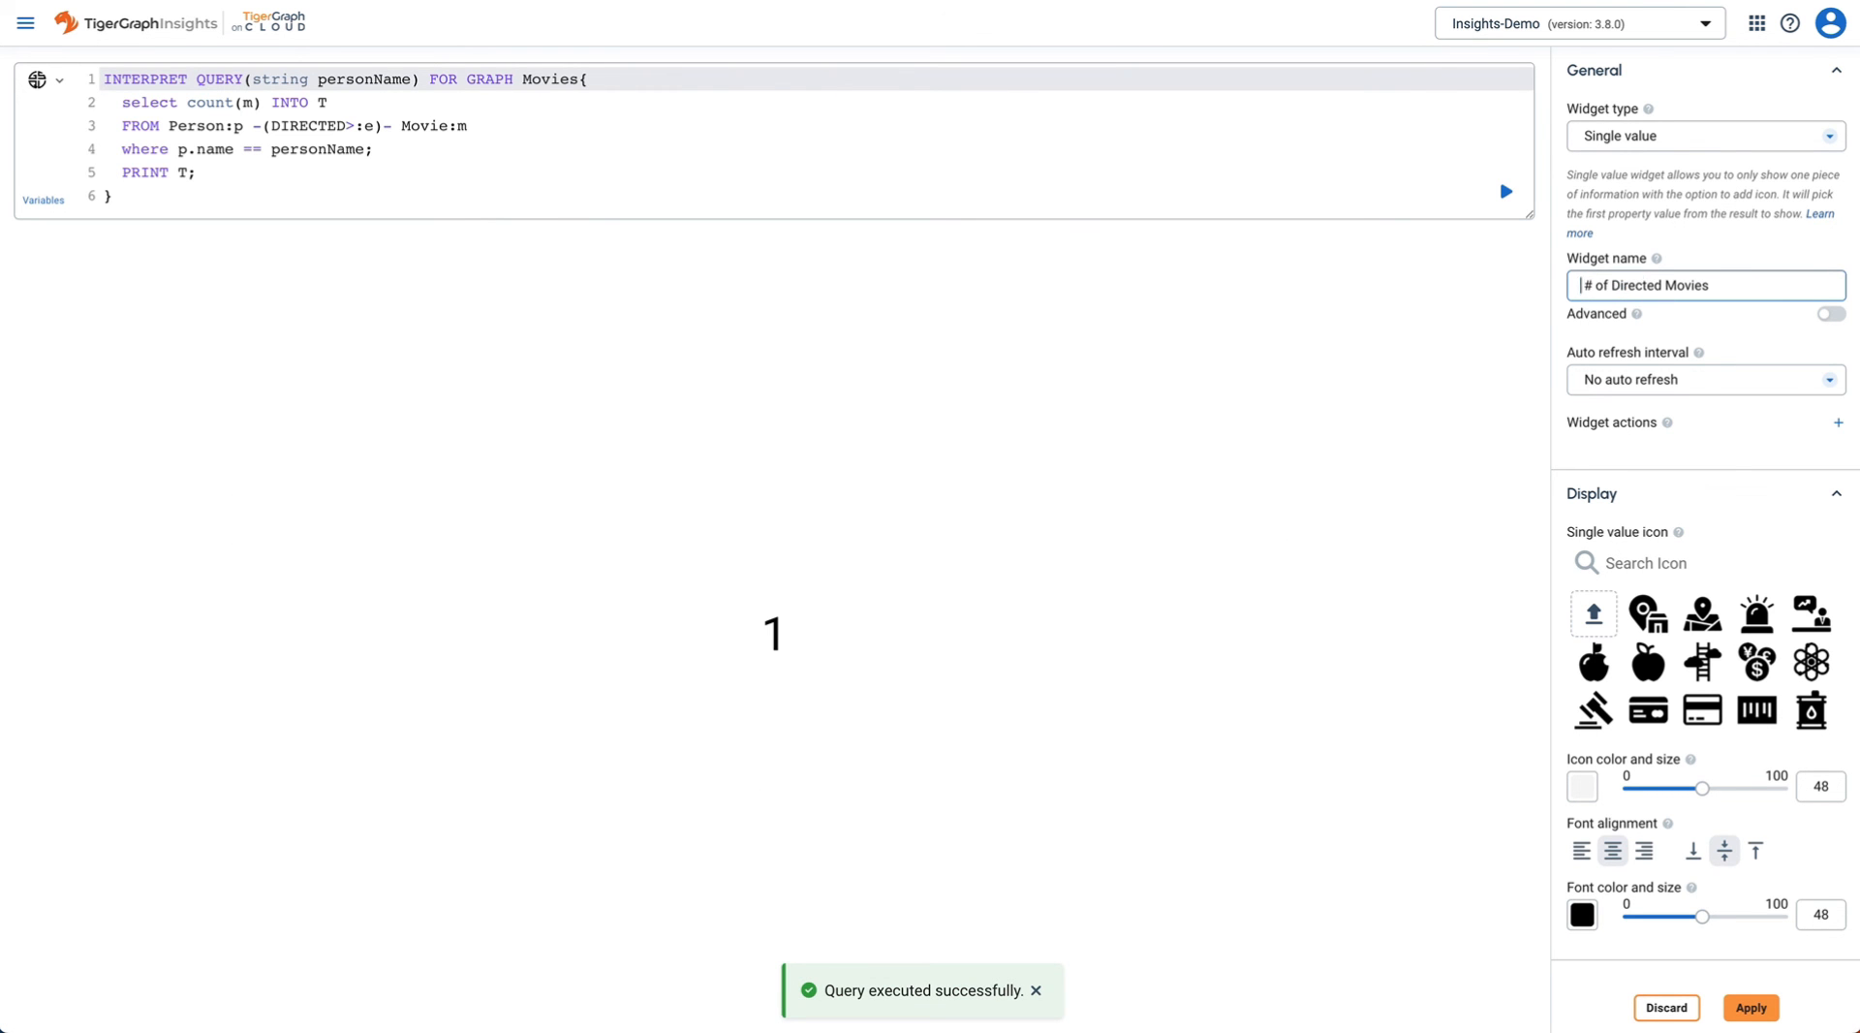
pyautogui.doubleClick(1686, 287)
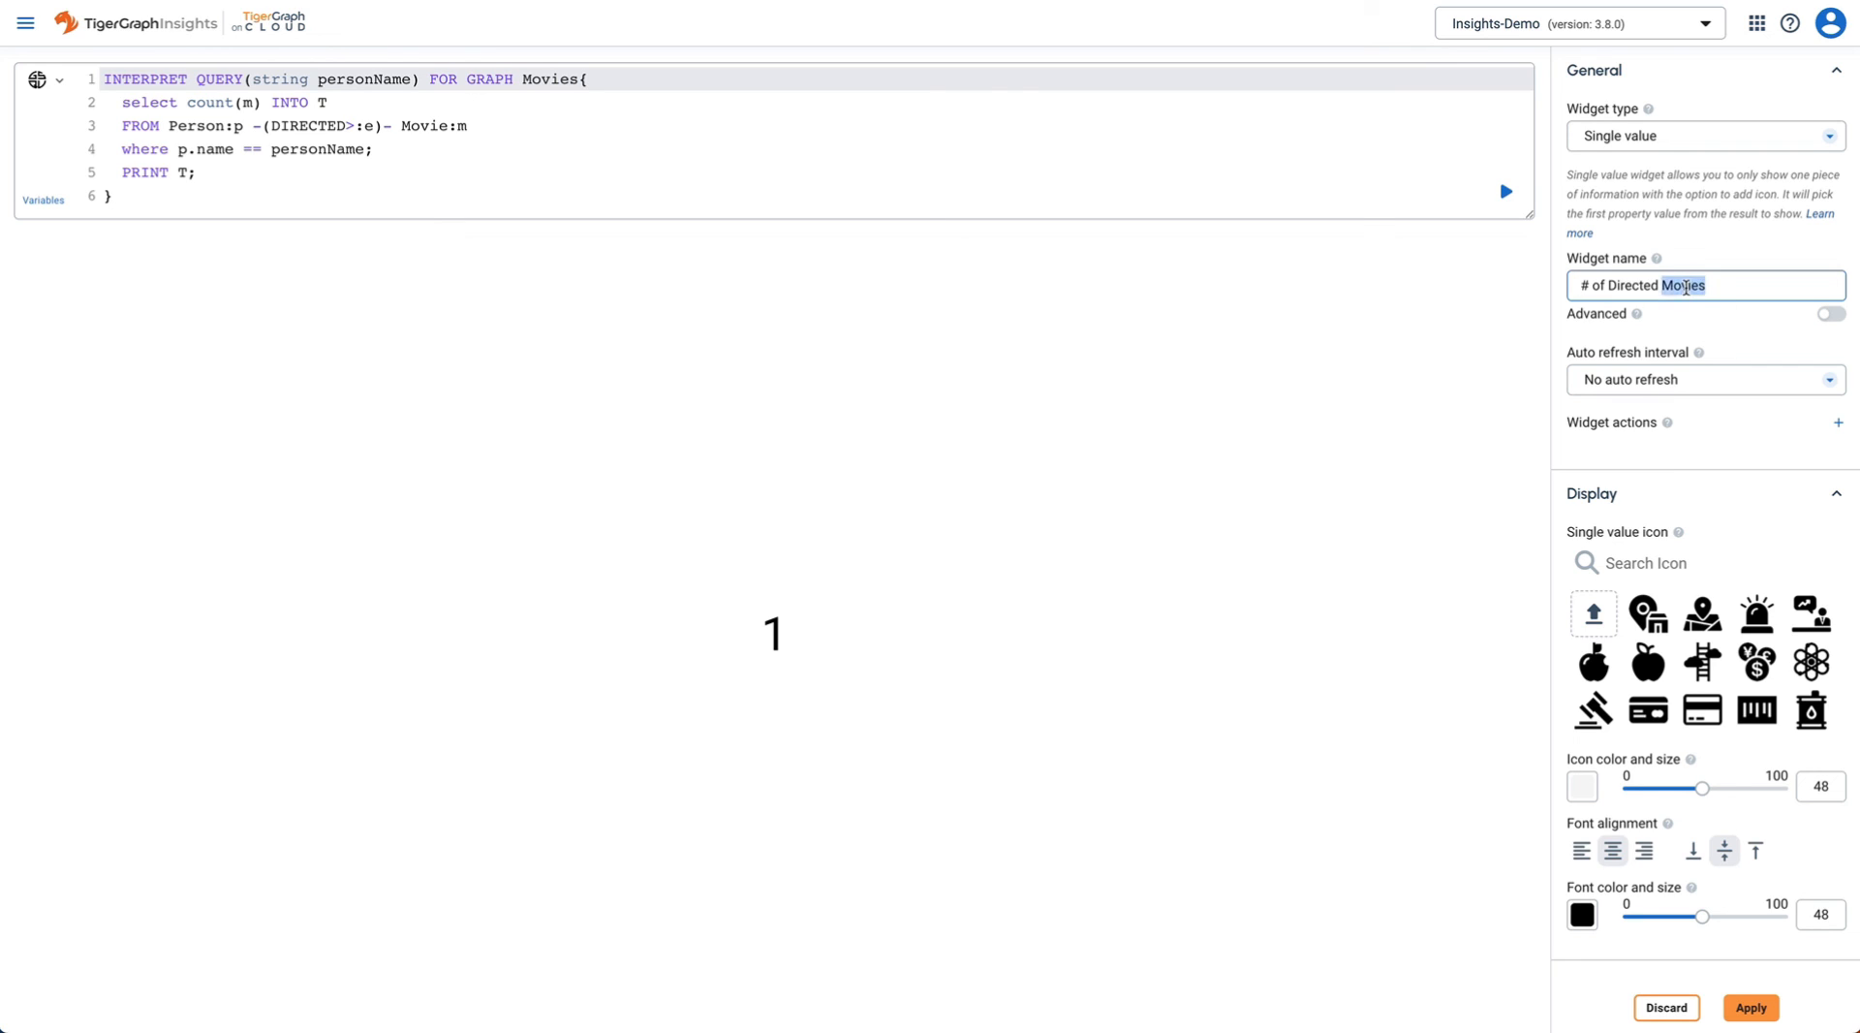
pyautogui.moveTo(1722, 286); pyautogui.dragTo(1620, 287)
pyautogui.write('Followers')
# - Replace its query with the FOLLOWS follower count, showing 18, and apply it
pyautogui.click(539, 142)
pyautogui.hotkey('ctrl', 'a')
pyautogui.write('INTERPRET QUERY(string personName) FOR GRAPH Movies{   select count(p) INTO T   FROM Person:p -(FOLLOWS>:e)- Person:p2   where p2.name == personName;   PRINT T; }')
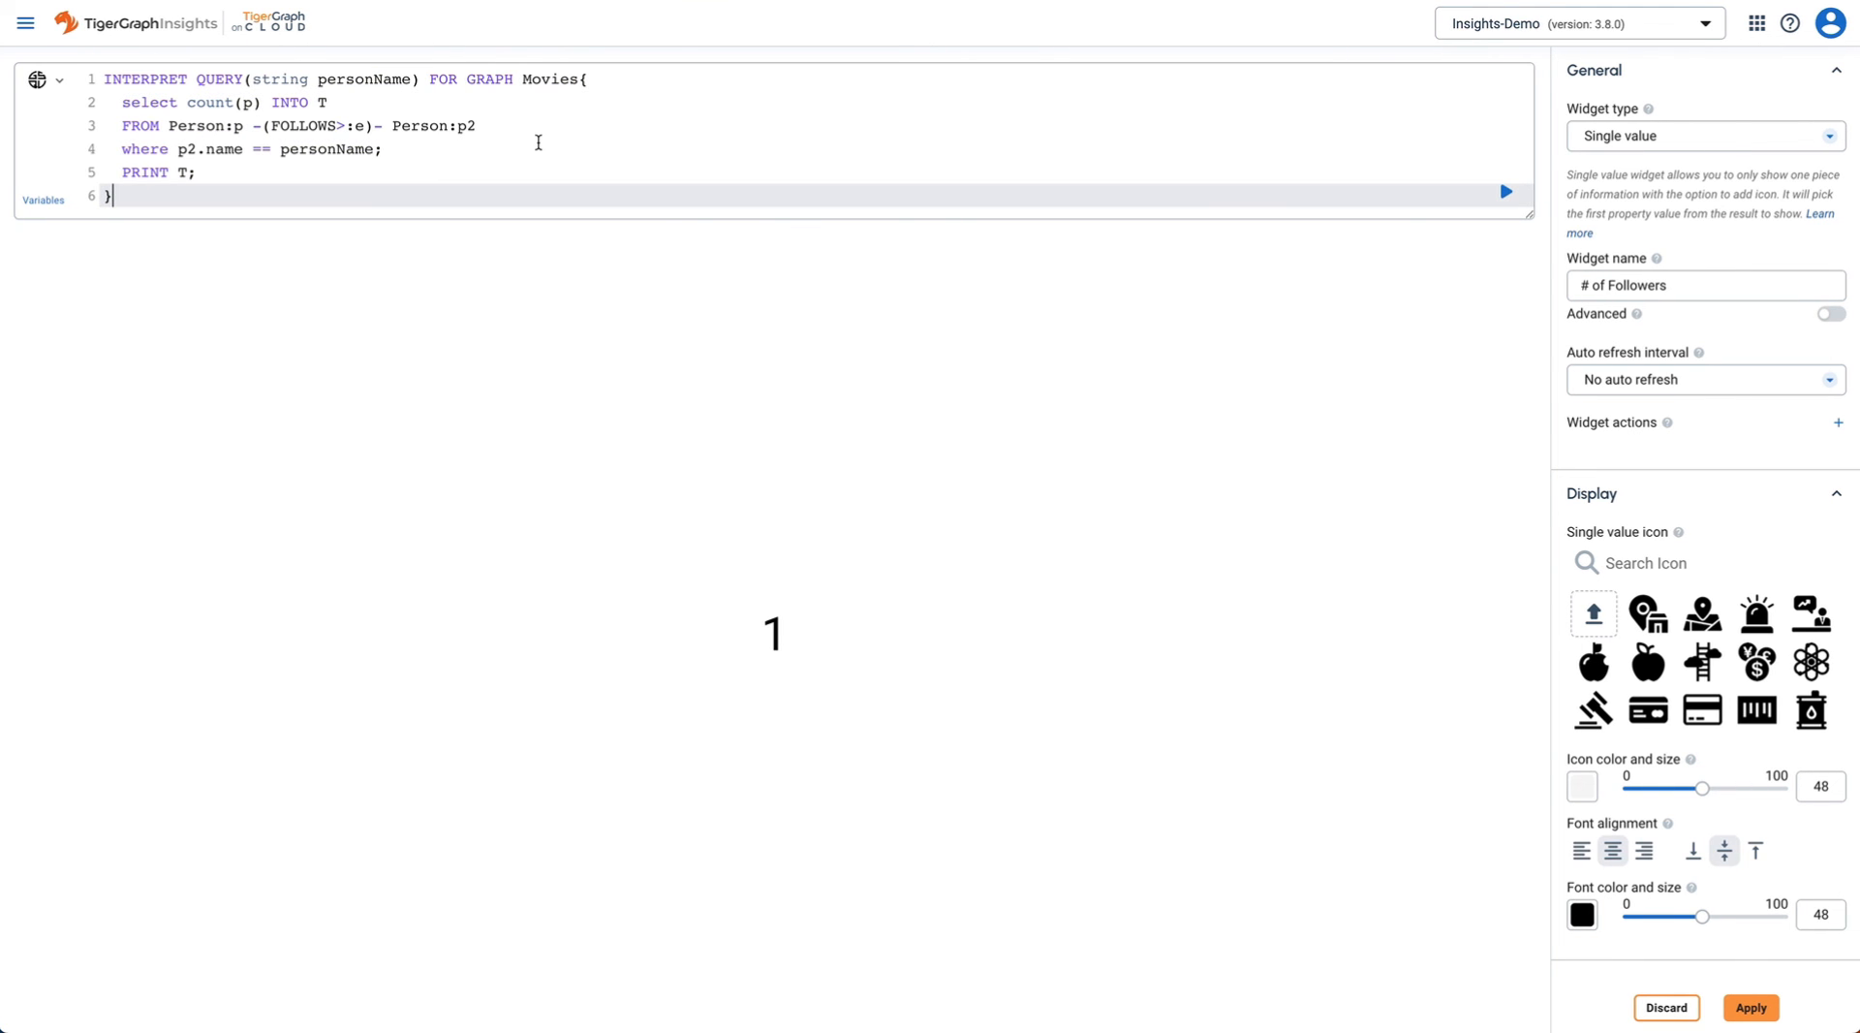
pyautogui.click(1507, 198)
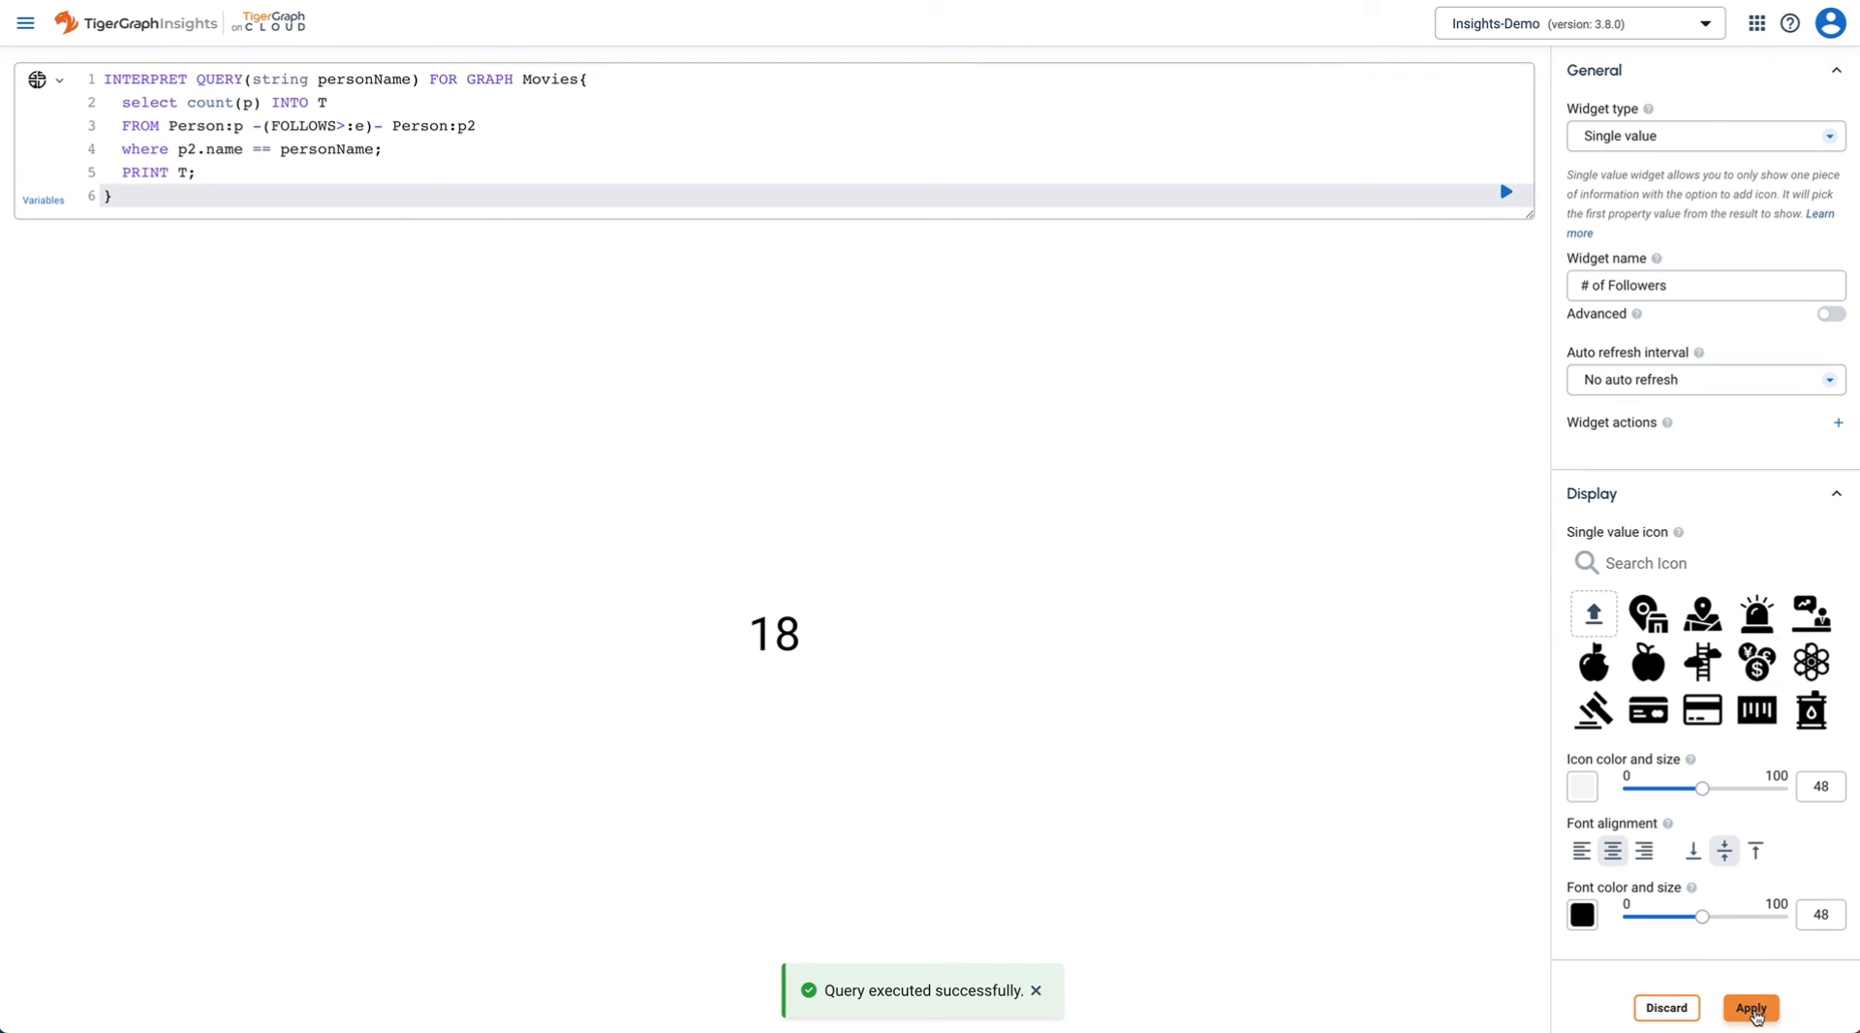
pyautogui.click(1758, 1008)
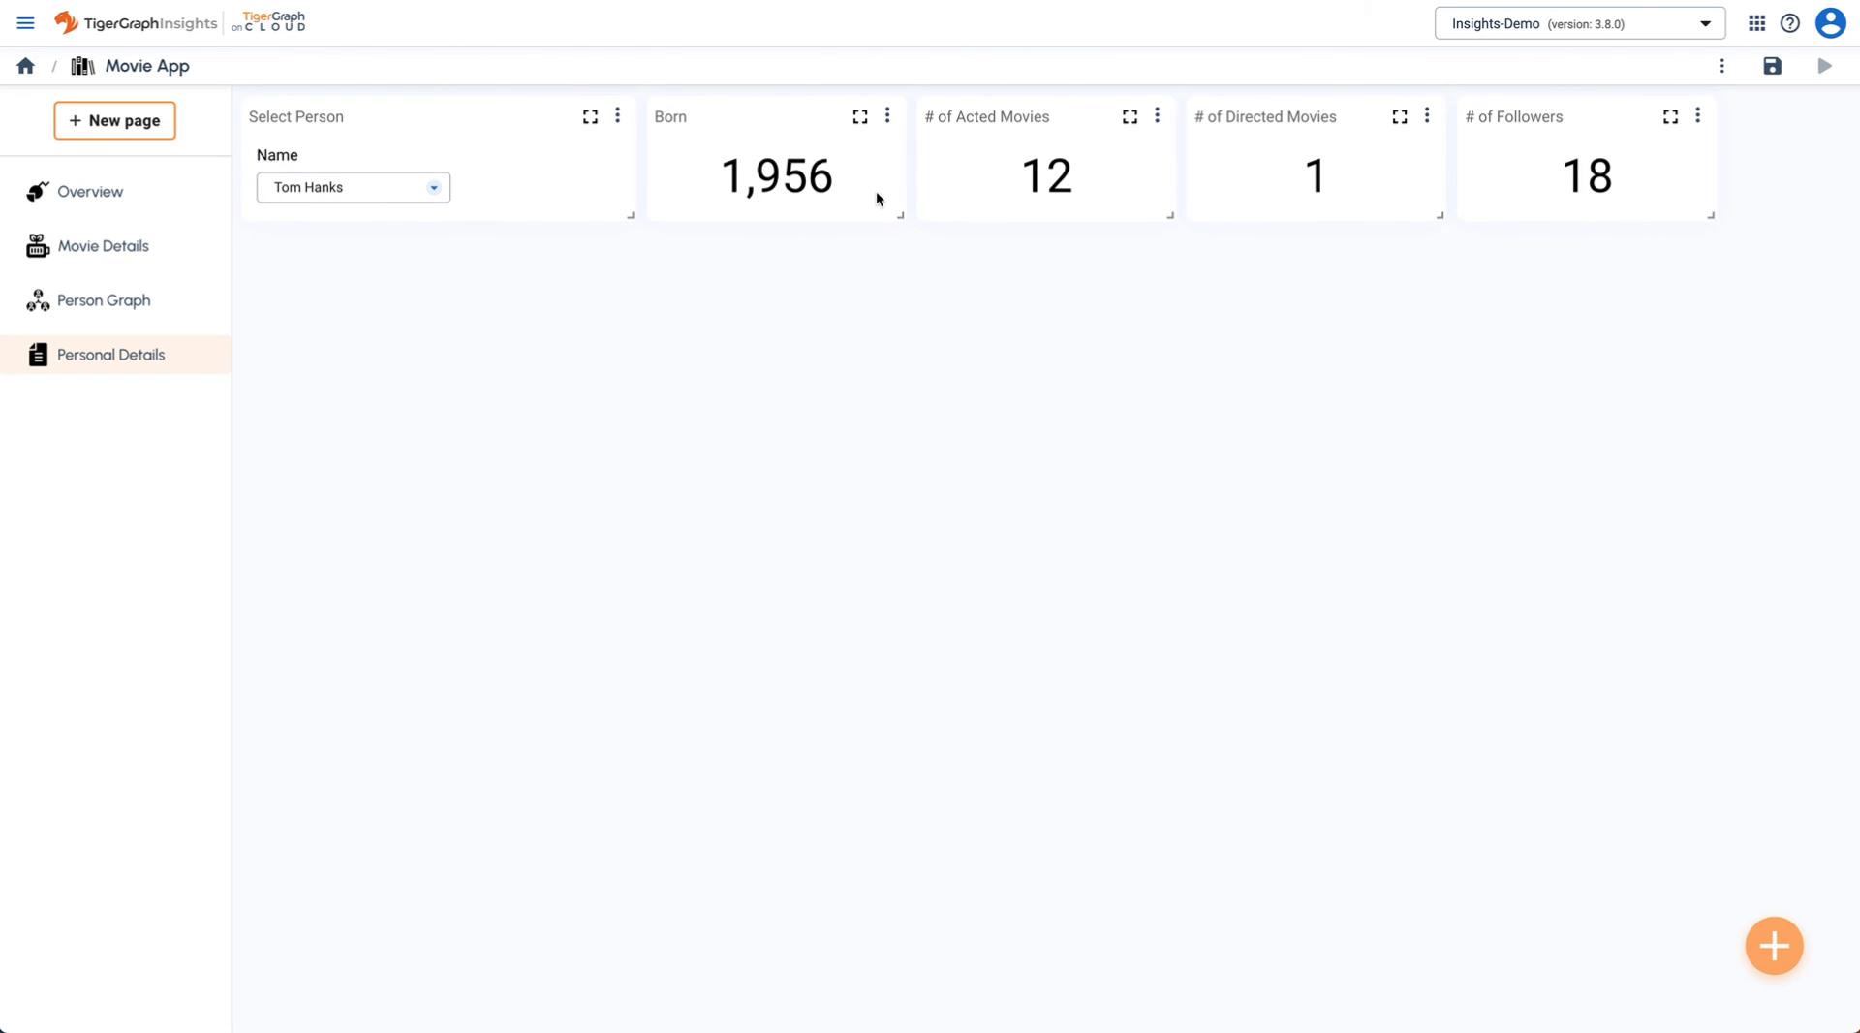
# - Widen Born and arrange Born, Acted, Directed and Followers widgets in one top row
pyautogui.moveTo(901, 214); pyautogui.dragTo(998, 208)
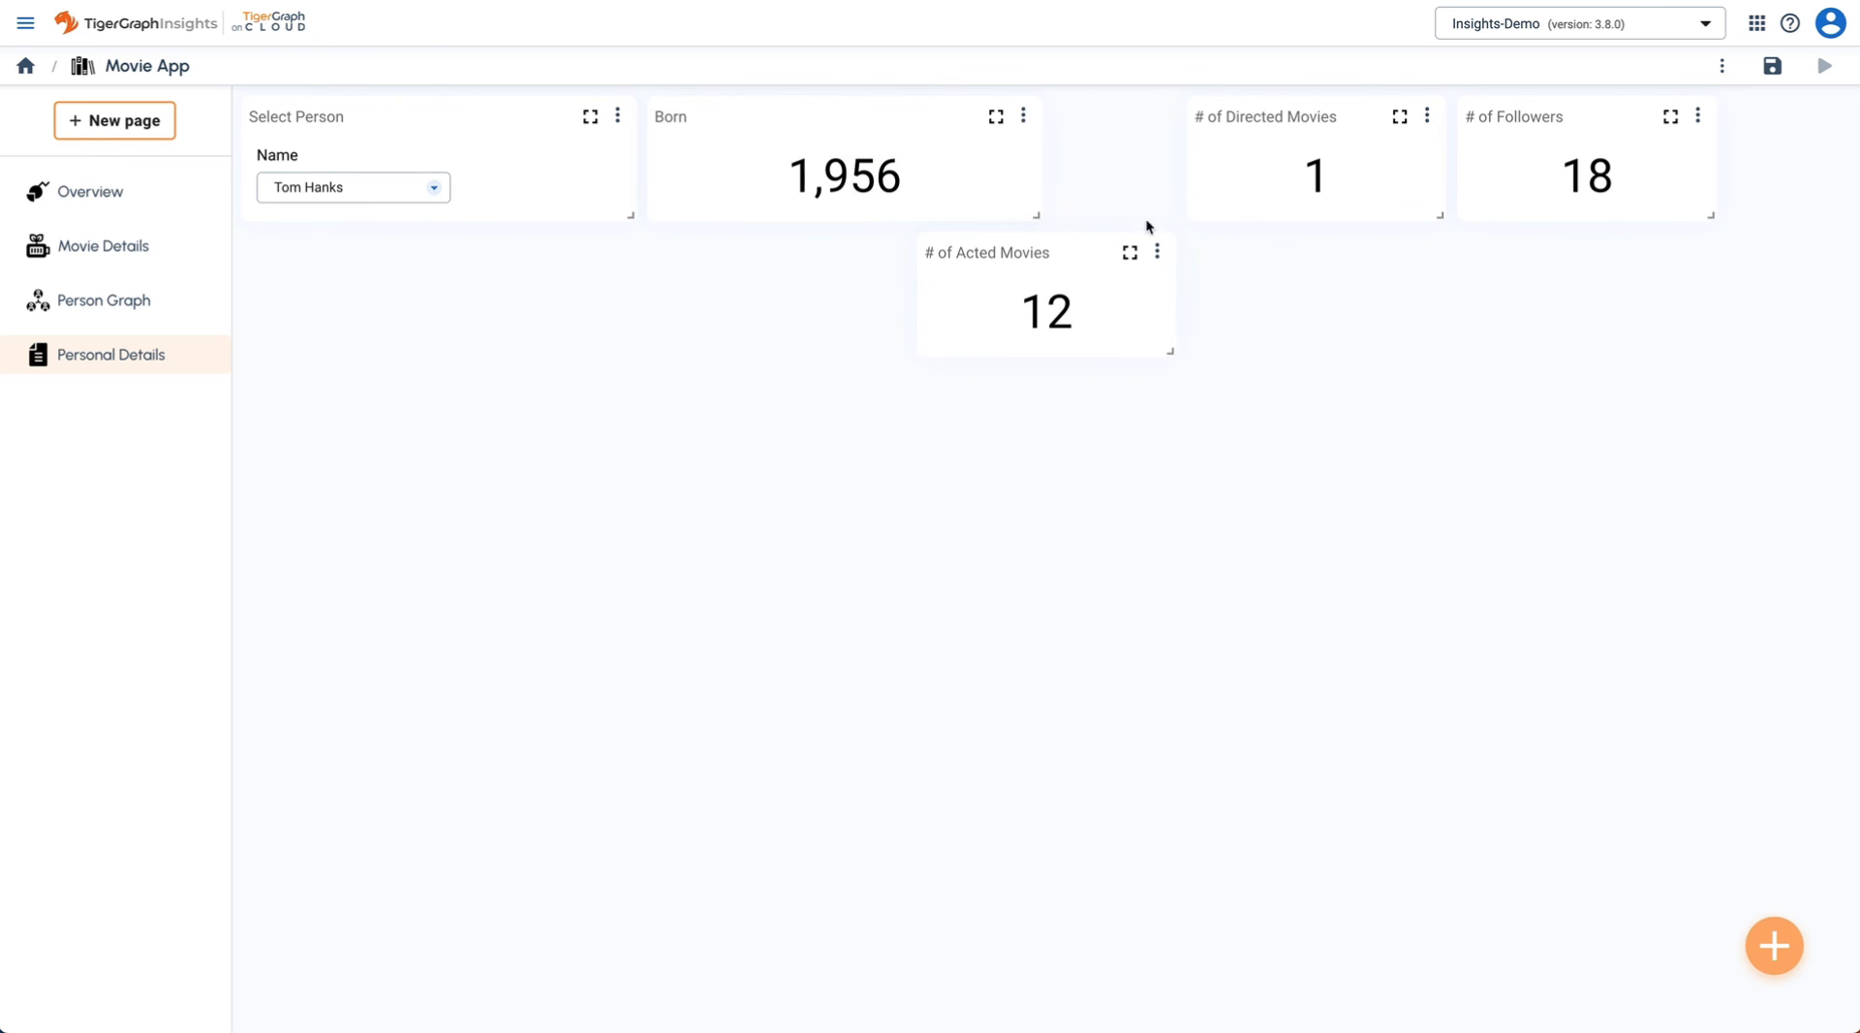
pyautogui.moveTo(1628, 113); pyautogui.dragTo(1769, 112)
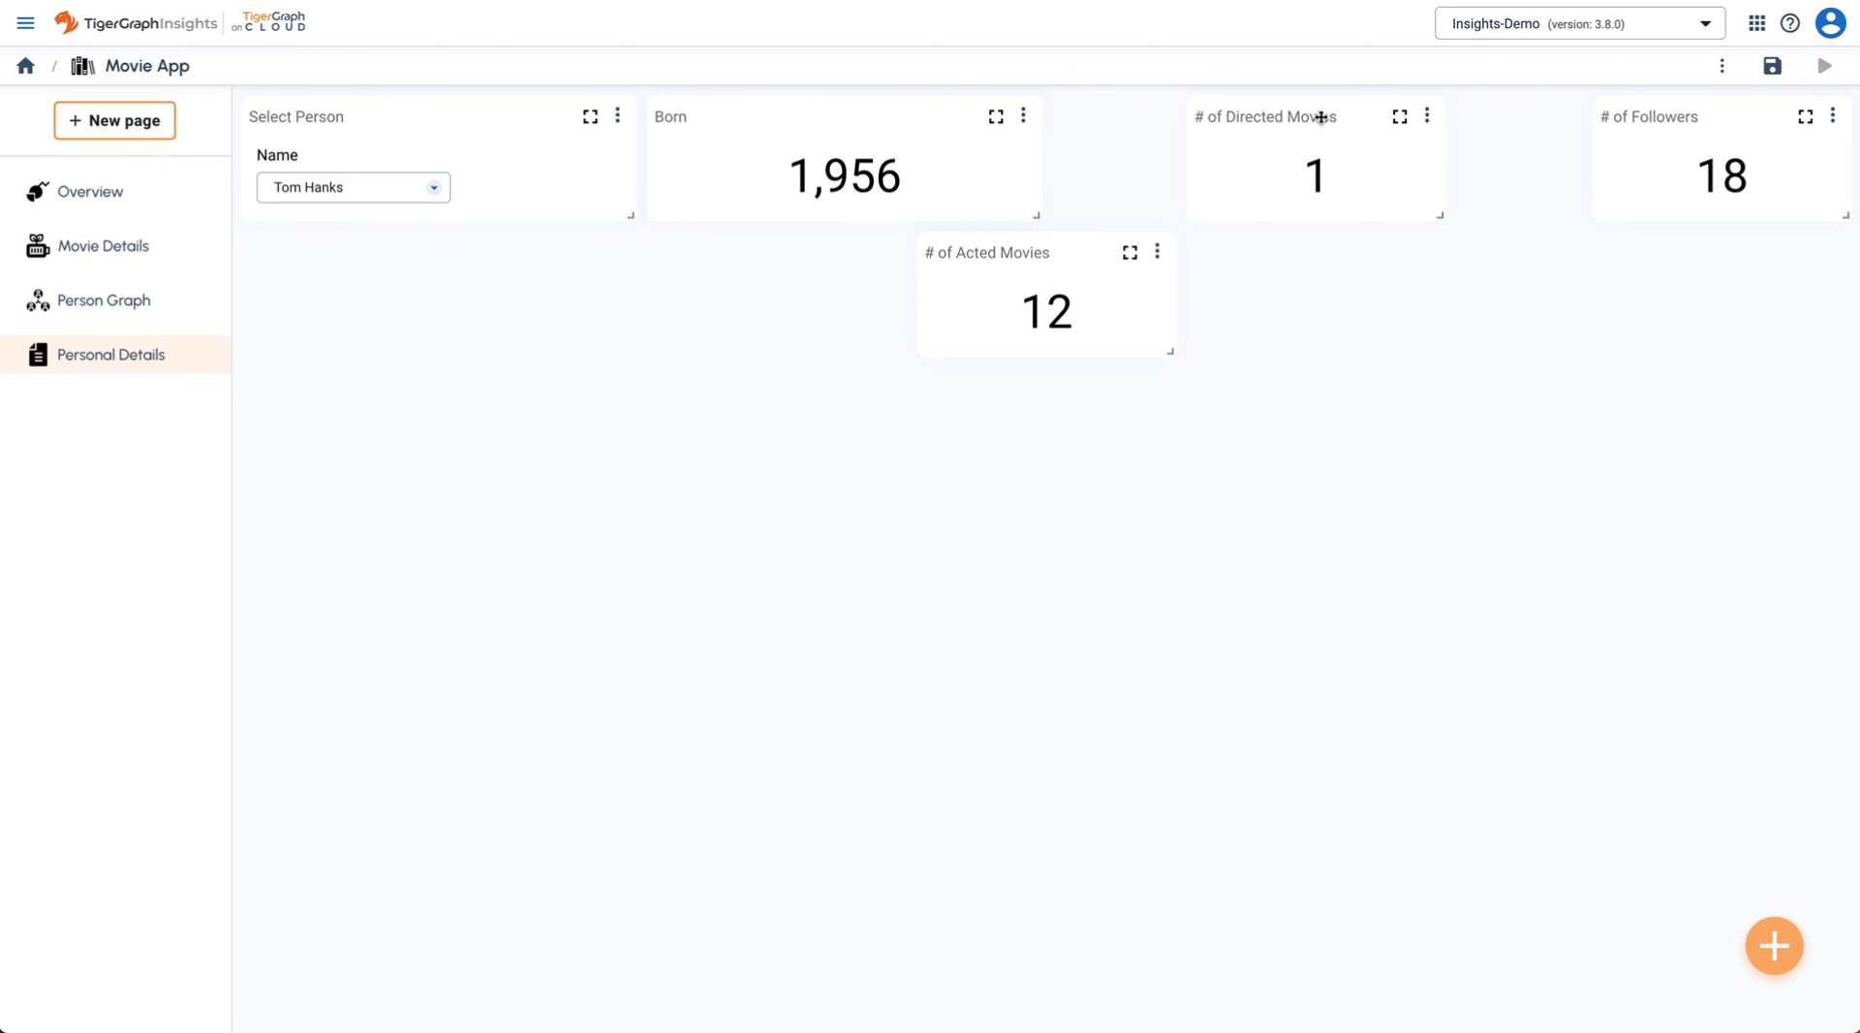
pyautogui.moveTo(1328, 116); pyautogui.dragTo(1458, 113)
pyautogui.moveTo(1043, 249); pyautogui.dragTo(1201, 147)
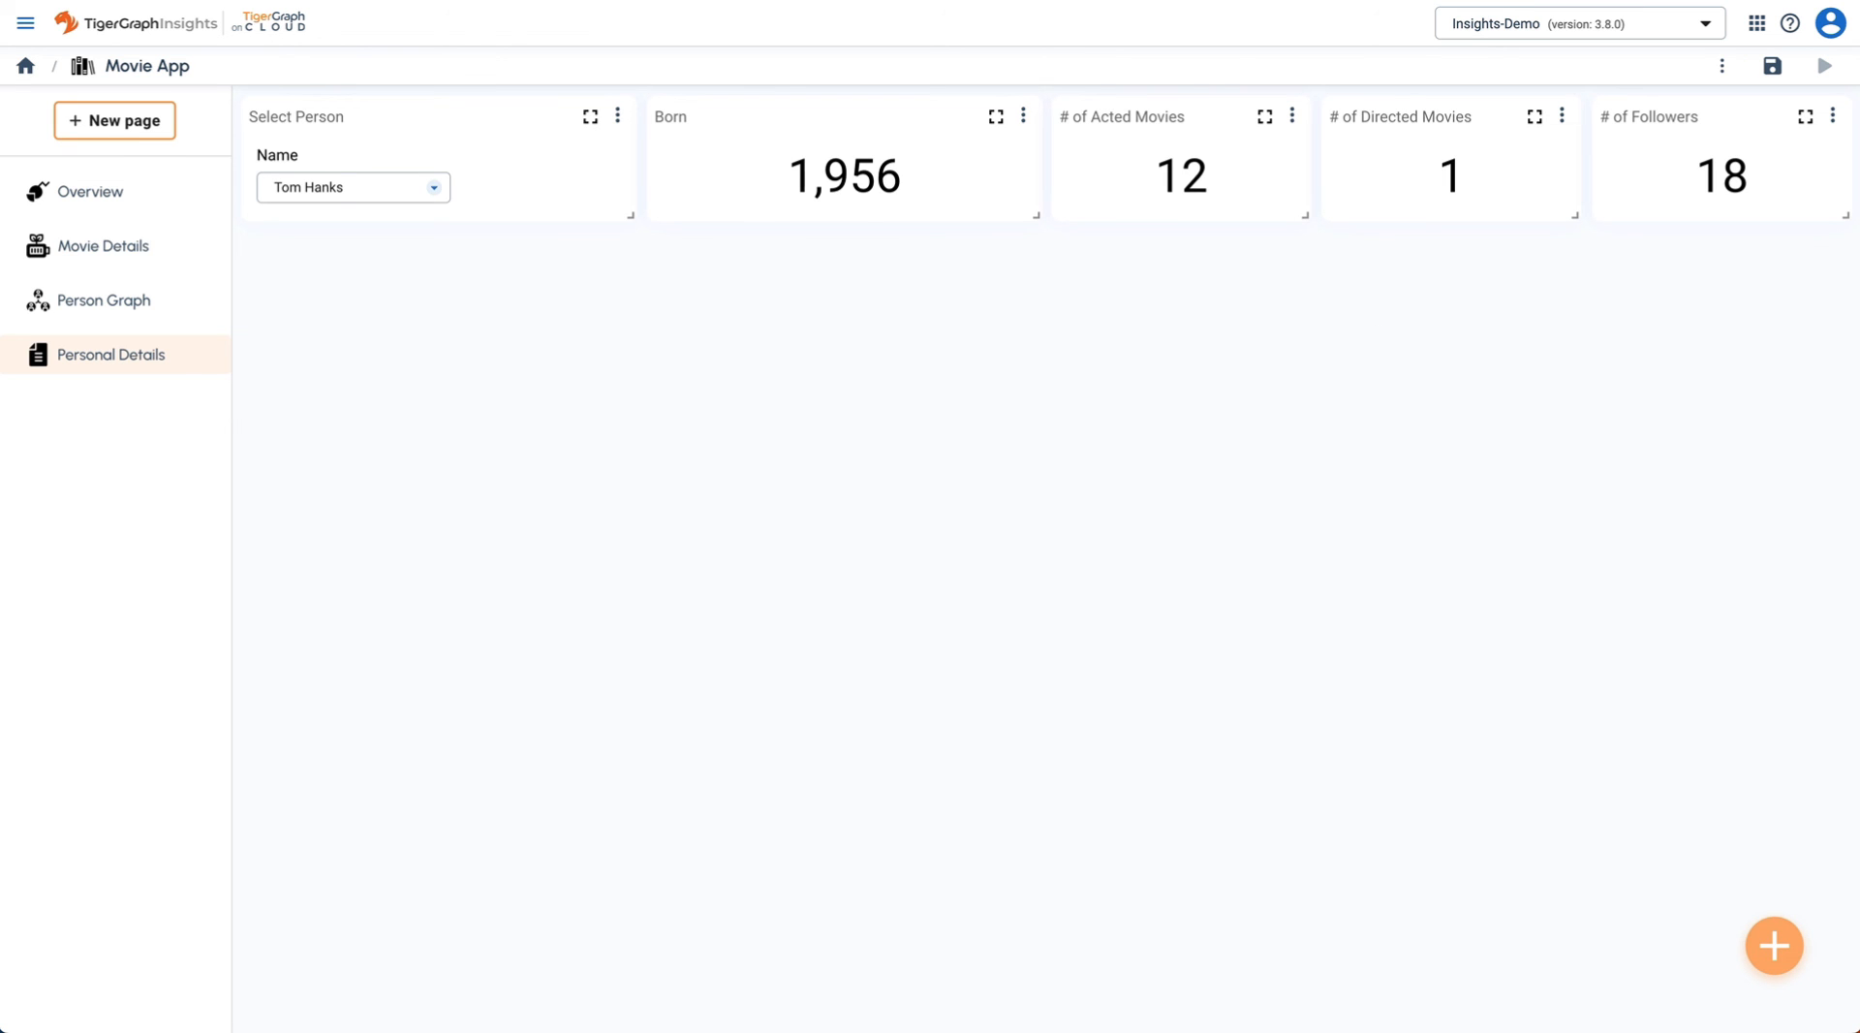
# - Add a new graph widget named 'Profile Graph'
pyautogui.click(1774, 945)
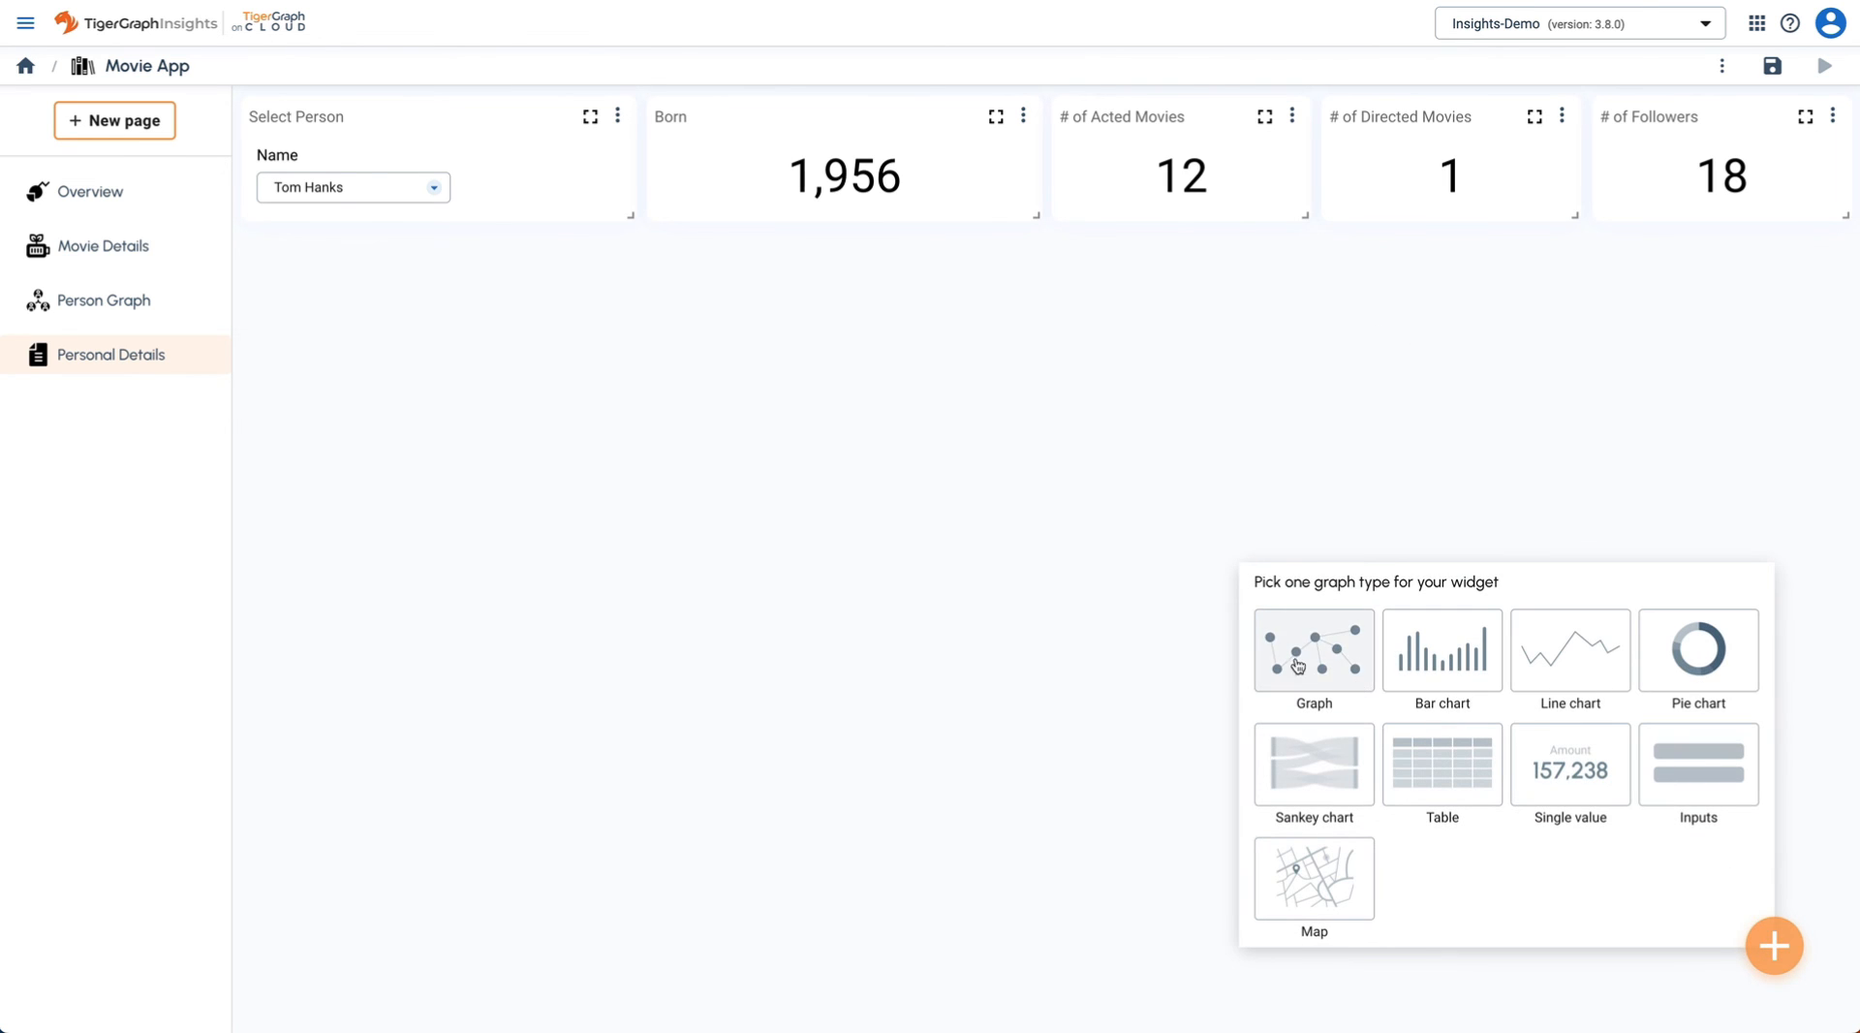
pyautogui.click(1299, 666)
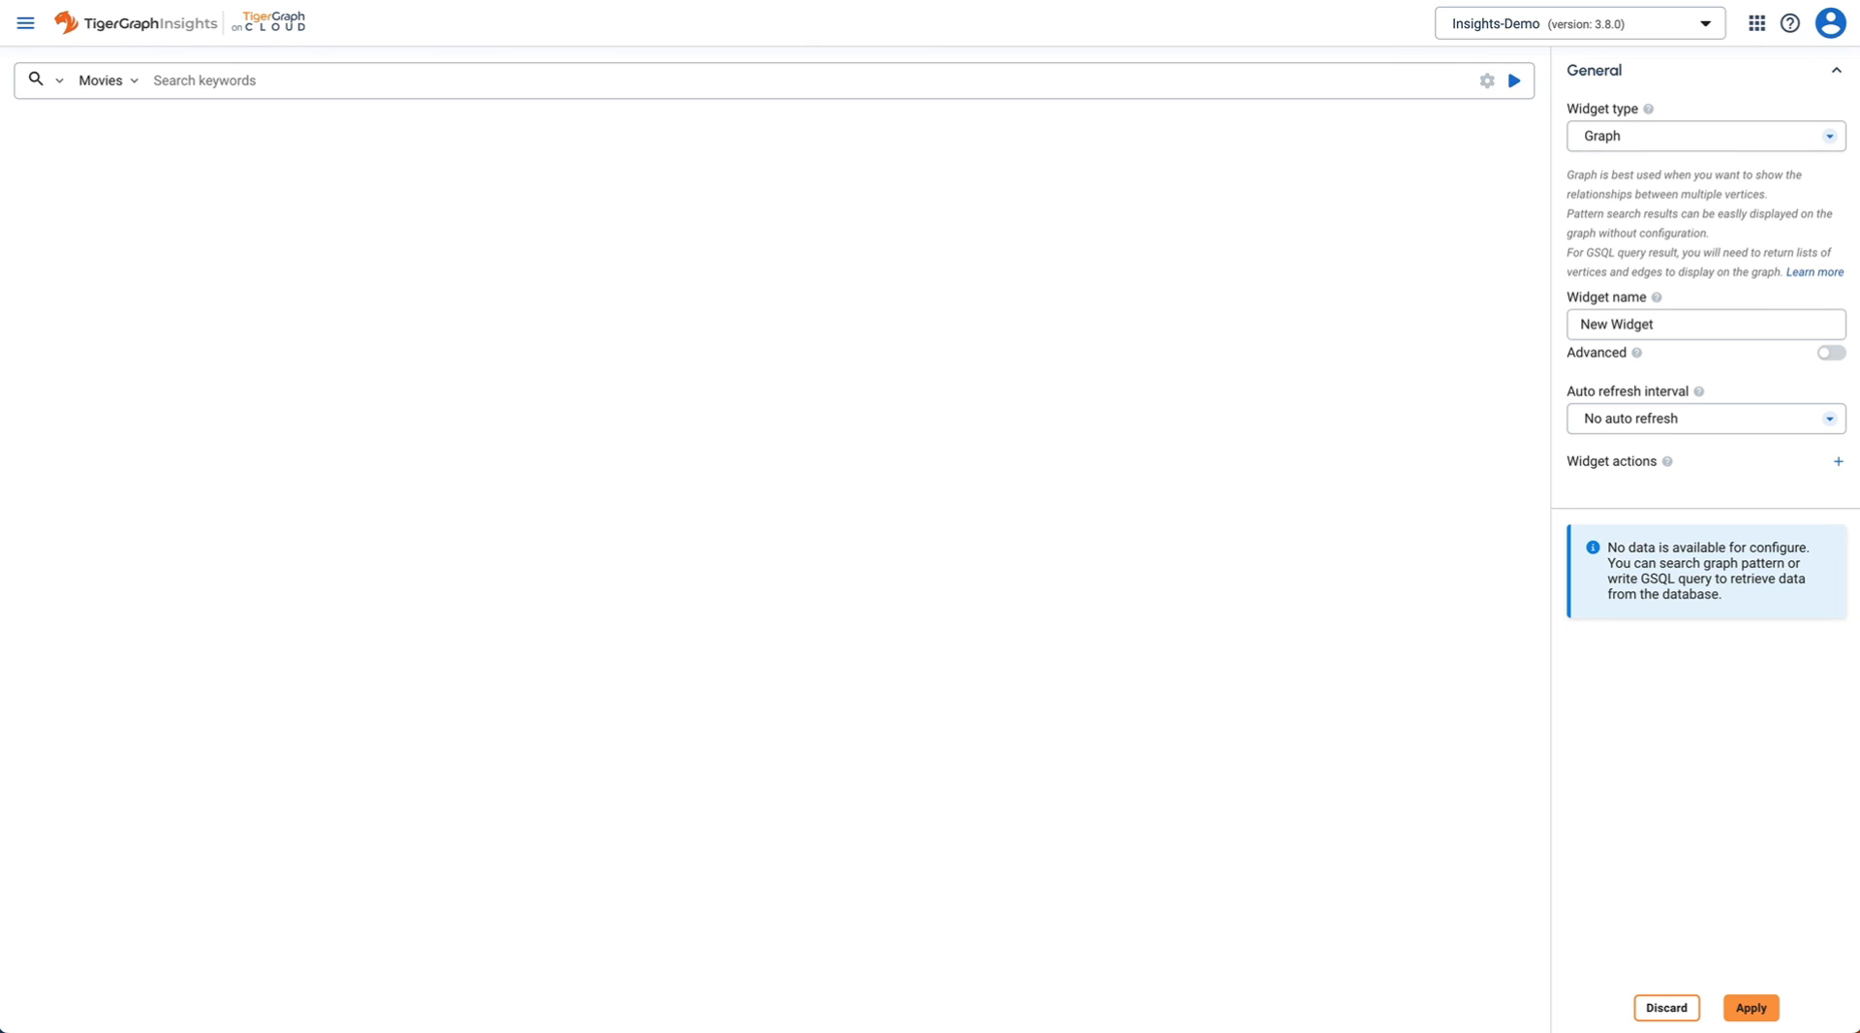
pyautogui.tripleClick(1687, 325)
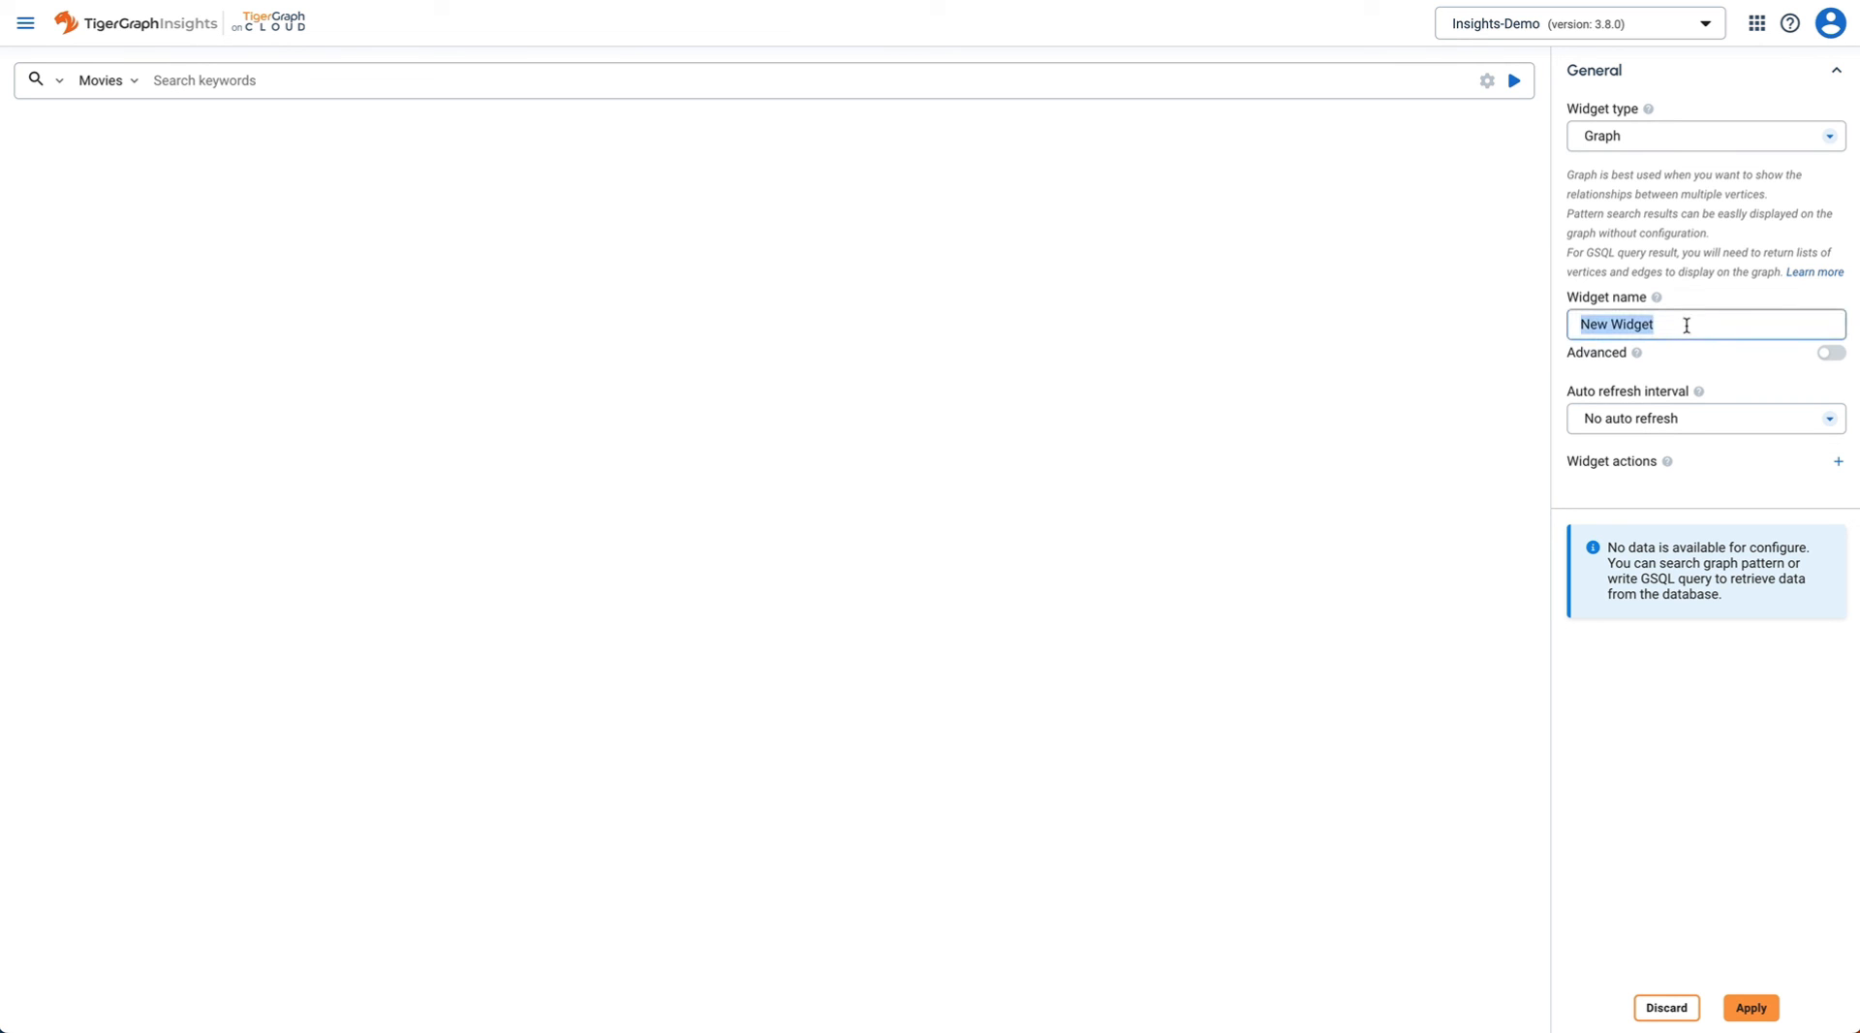
pyautogui.write('Profile Graph')
pyautogui.press('Tab')
# - Load the profile graph with a pasted GSQL query, add it to the page and enlarge it
pyautogui.click(58, 80)
pyautogui.click(66, 163)
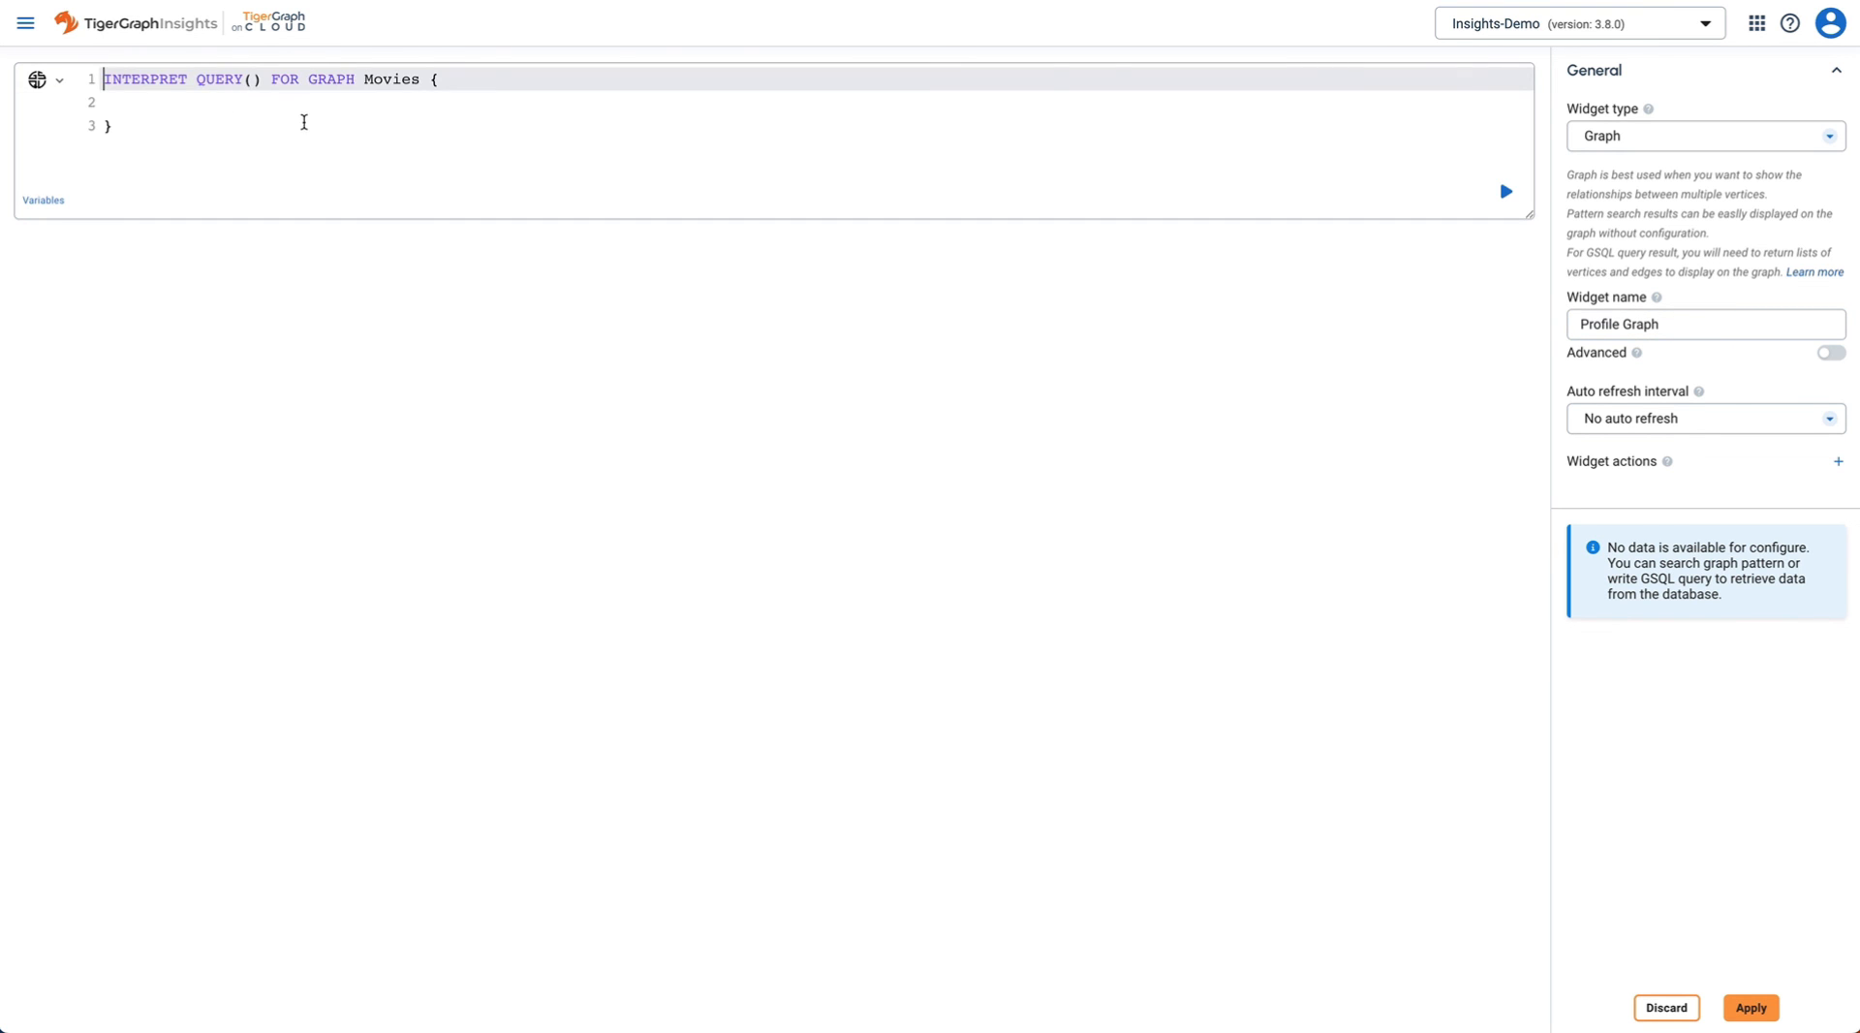
pyautogui.click(304, 122)
pyautogui.hotkey('ctrl', 'a')
pyautogui.hotkey('ctrl', 'v')
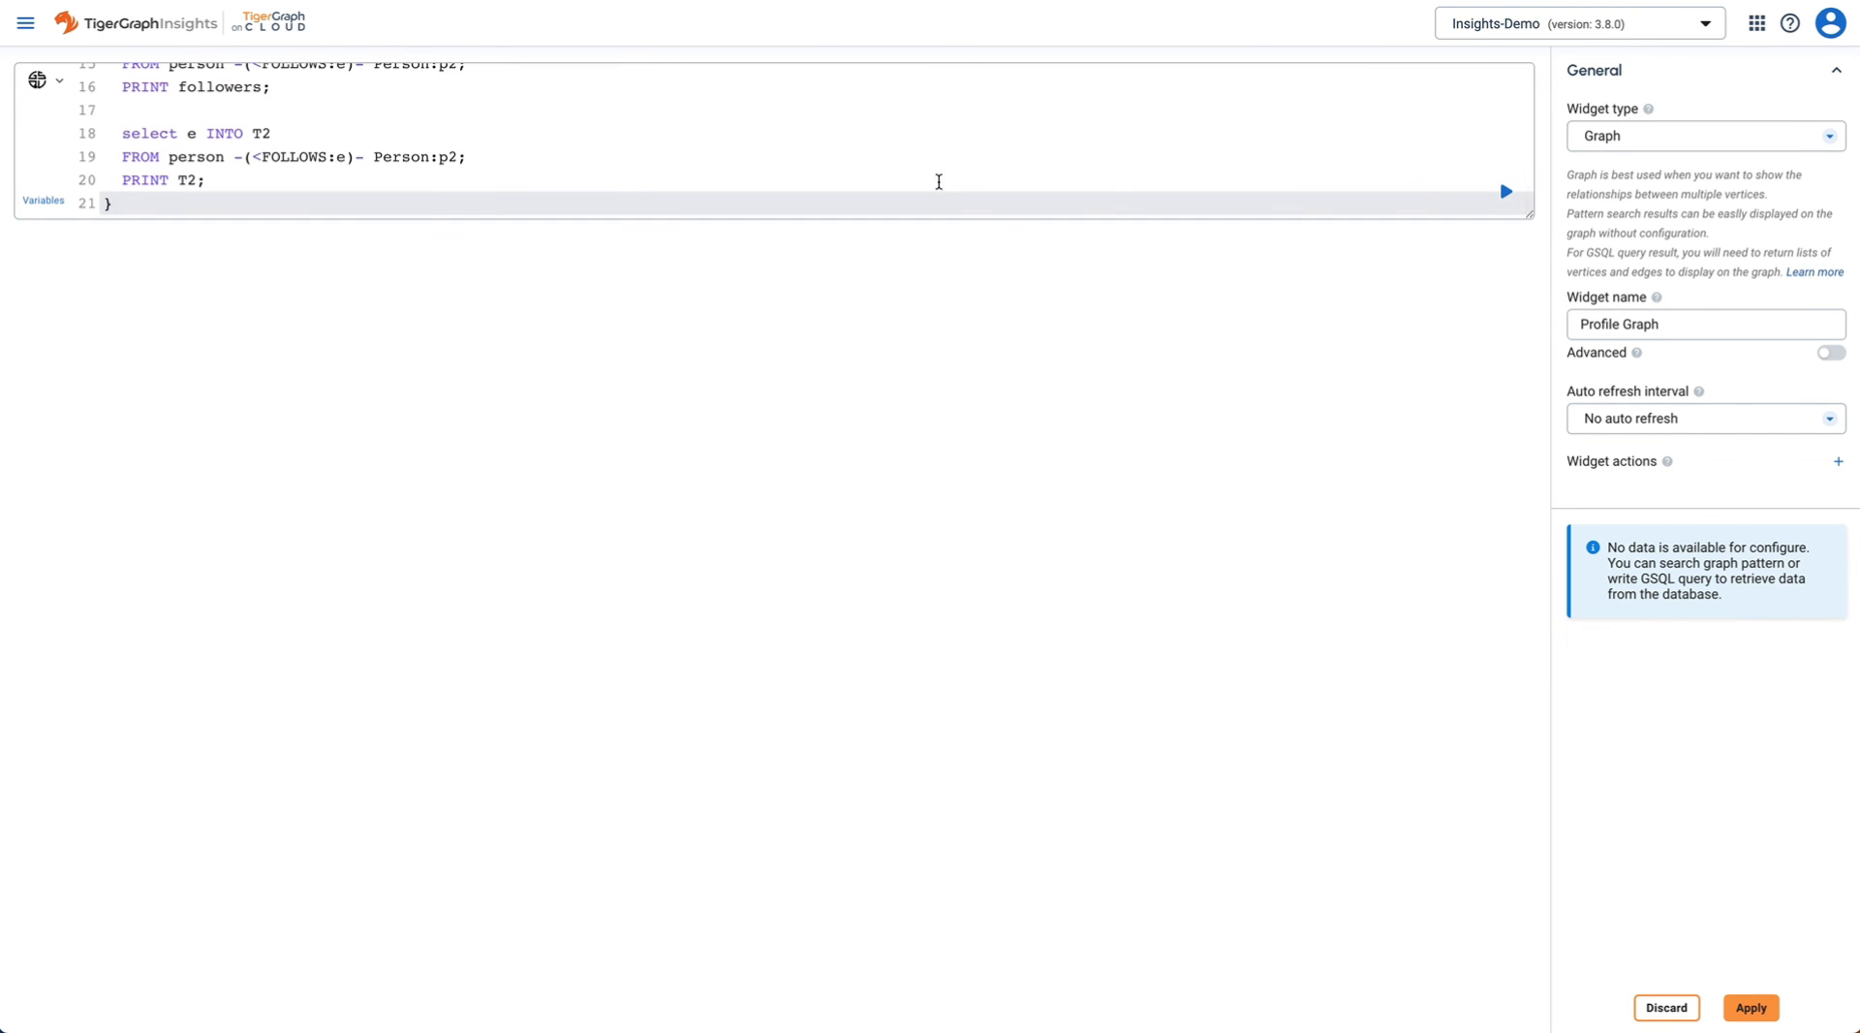
pyautogui.click(1506, 193)
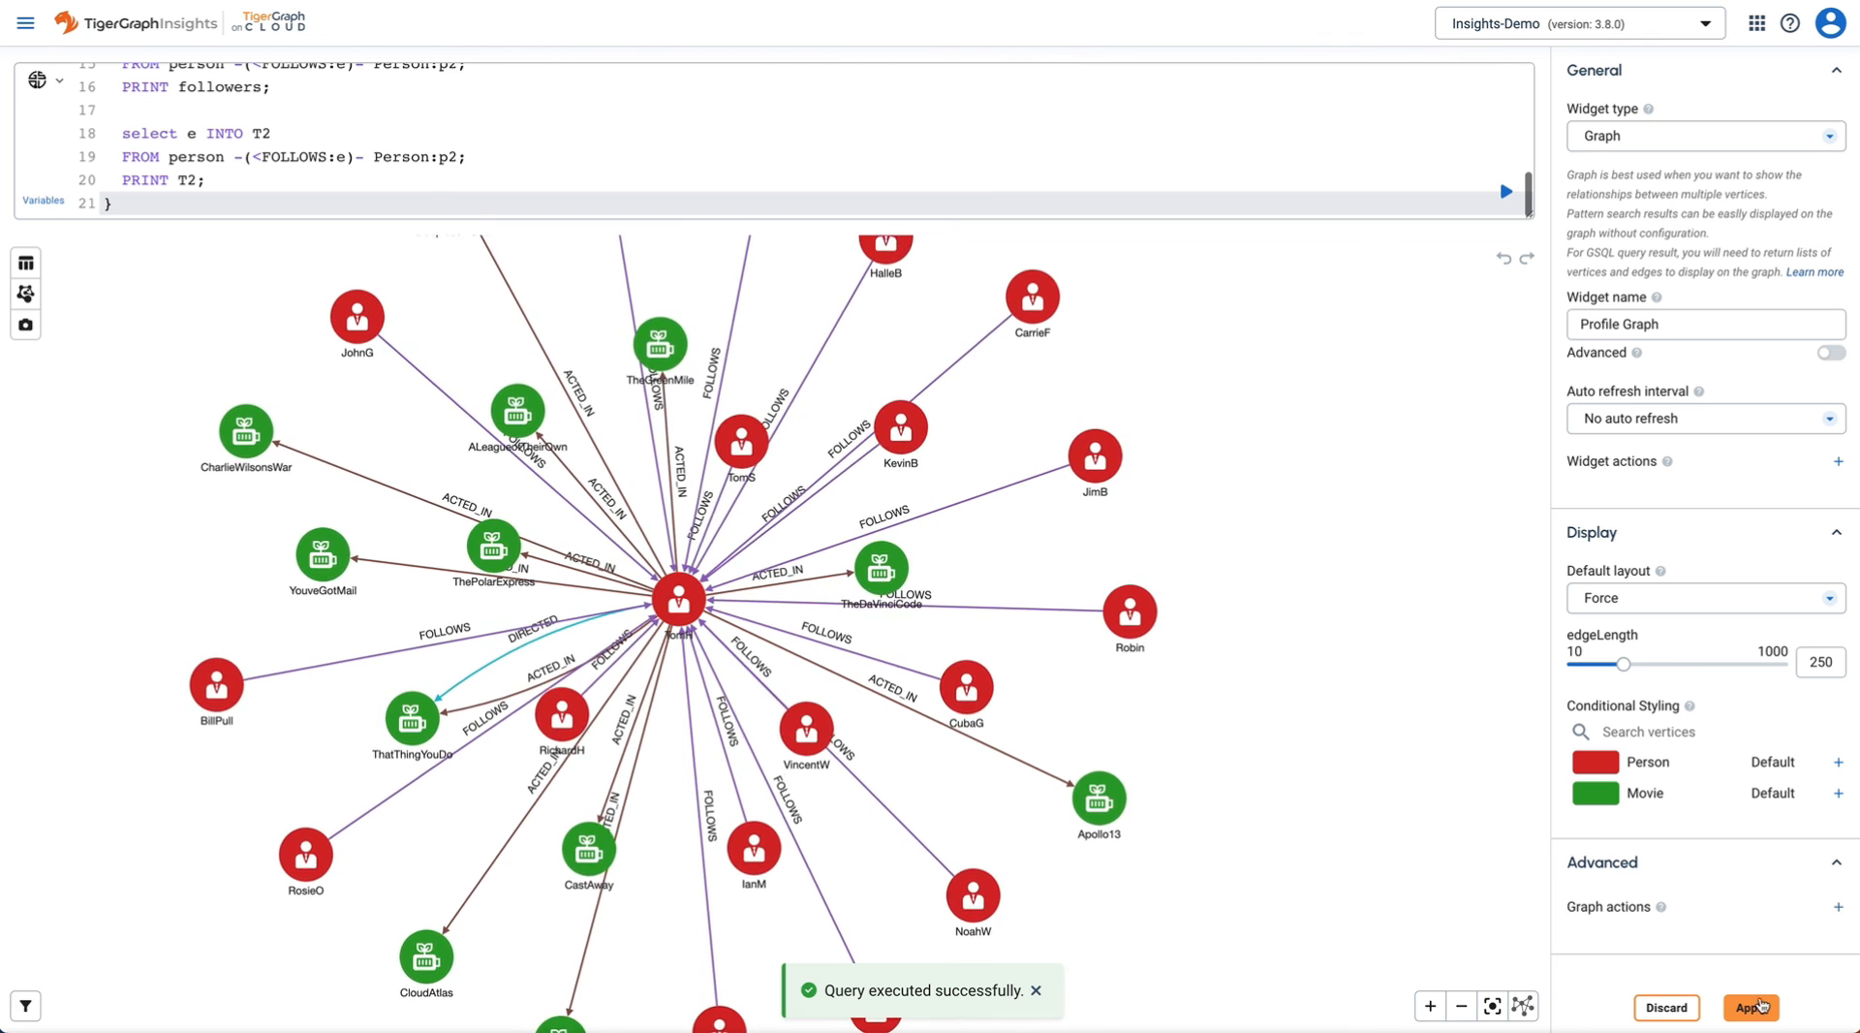
pyautogui.click(1753, 1006)
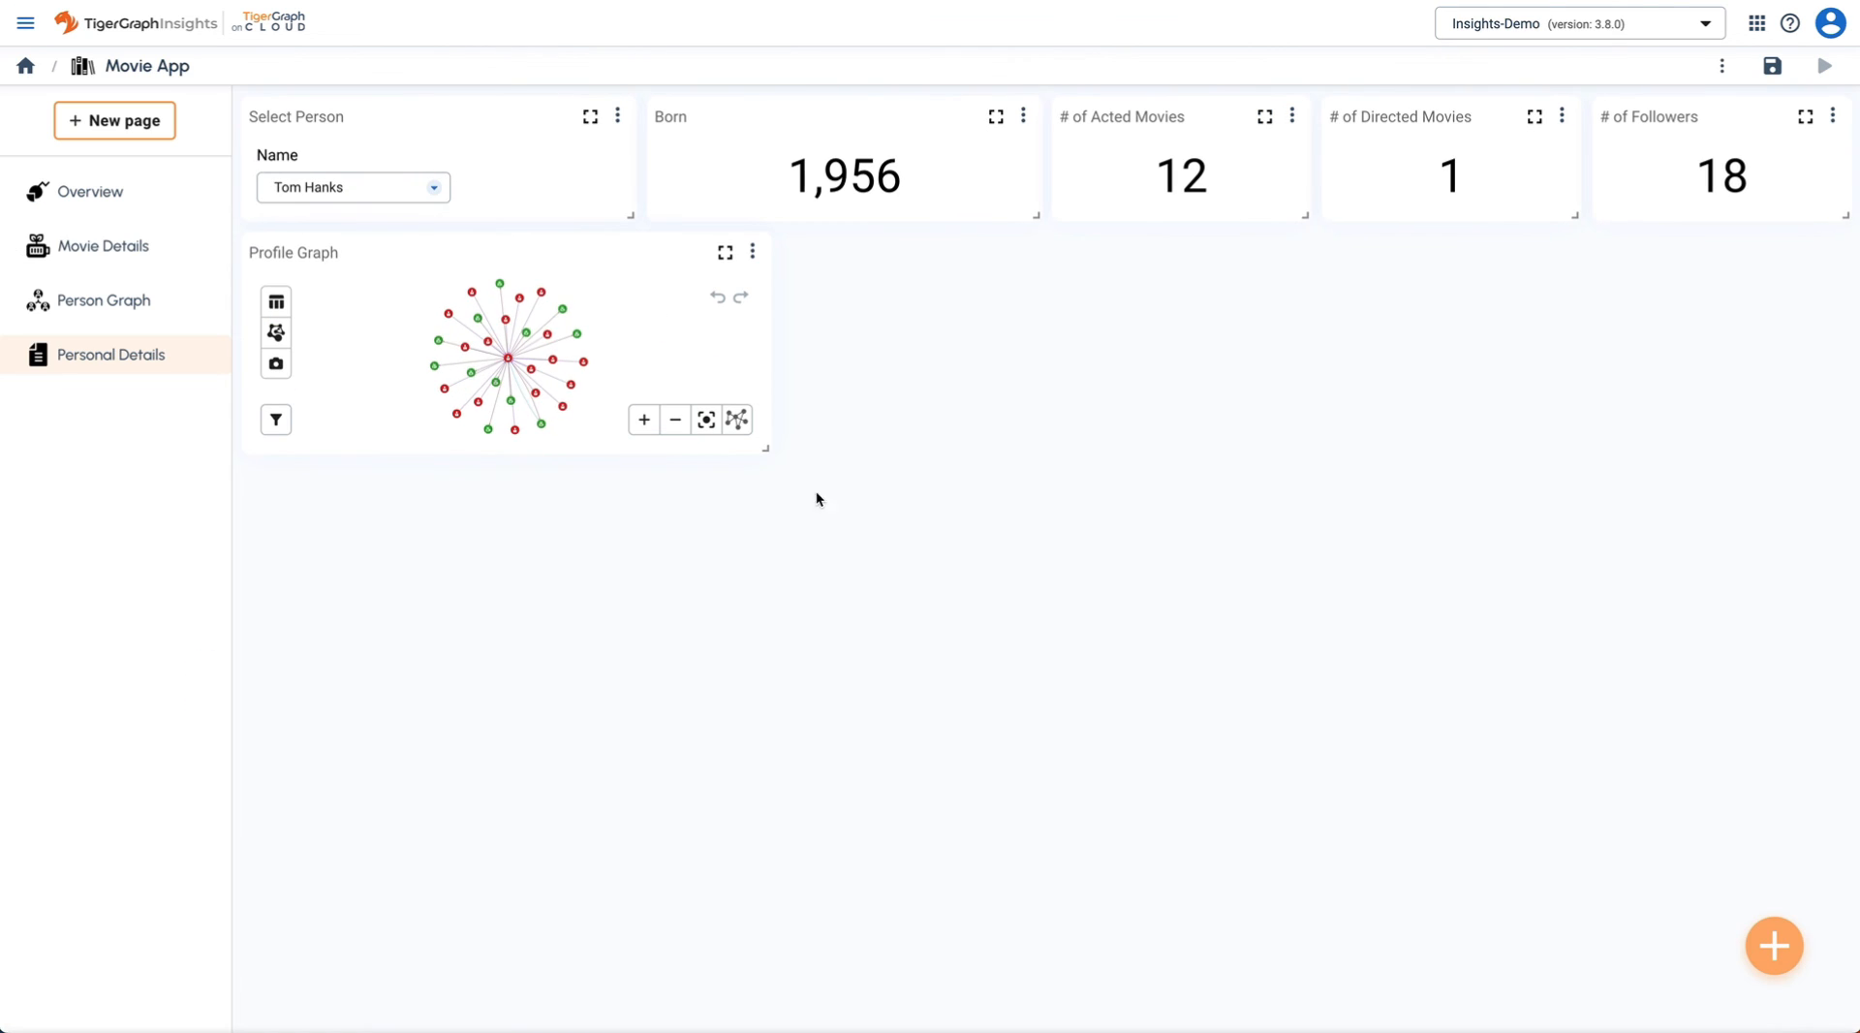
pyautogui.moveTo(766, 448); pyautogui.dragTo(1064, 1013)
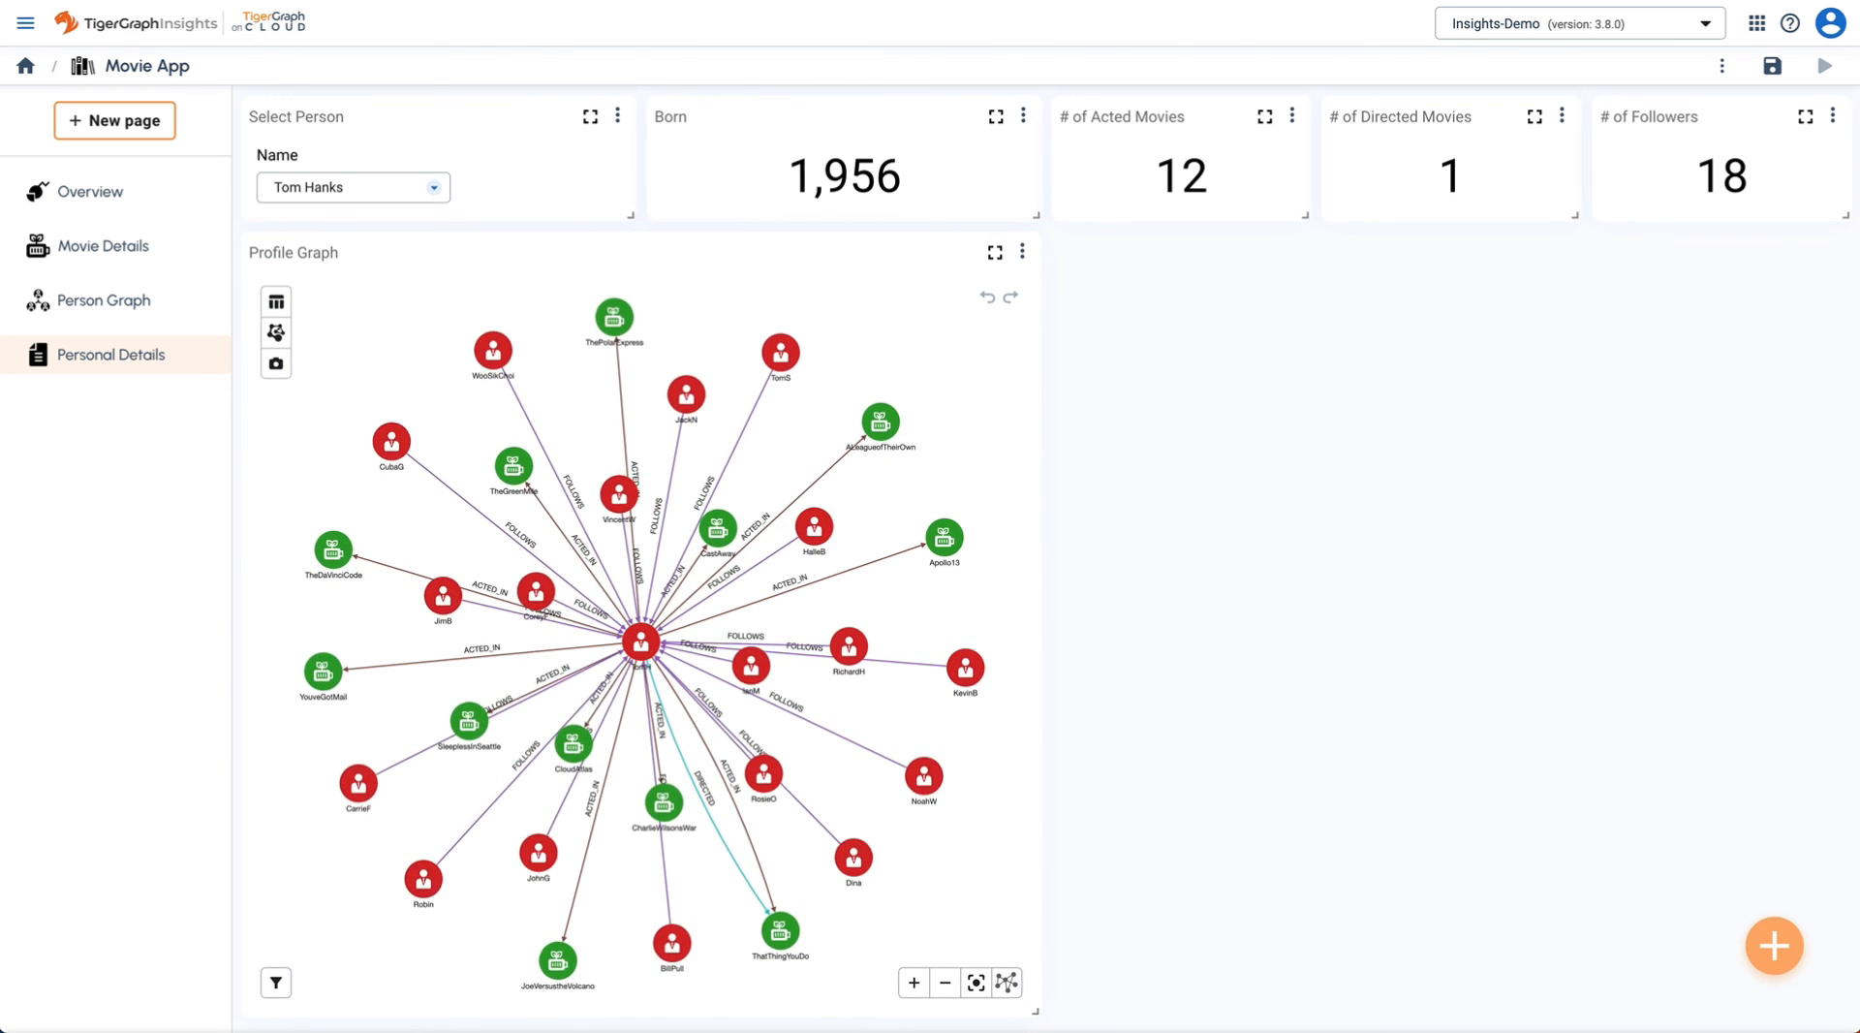
pyautogui.click(1786, 954)
# - Create a new table widget named 'Related Movies'
pyautogui.click(1437, 787)
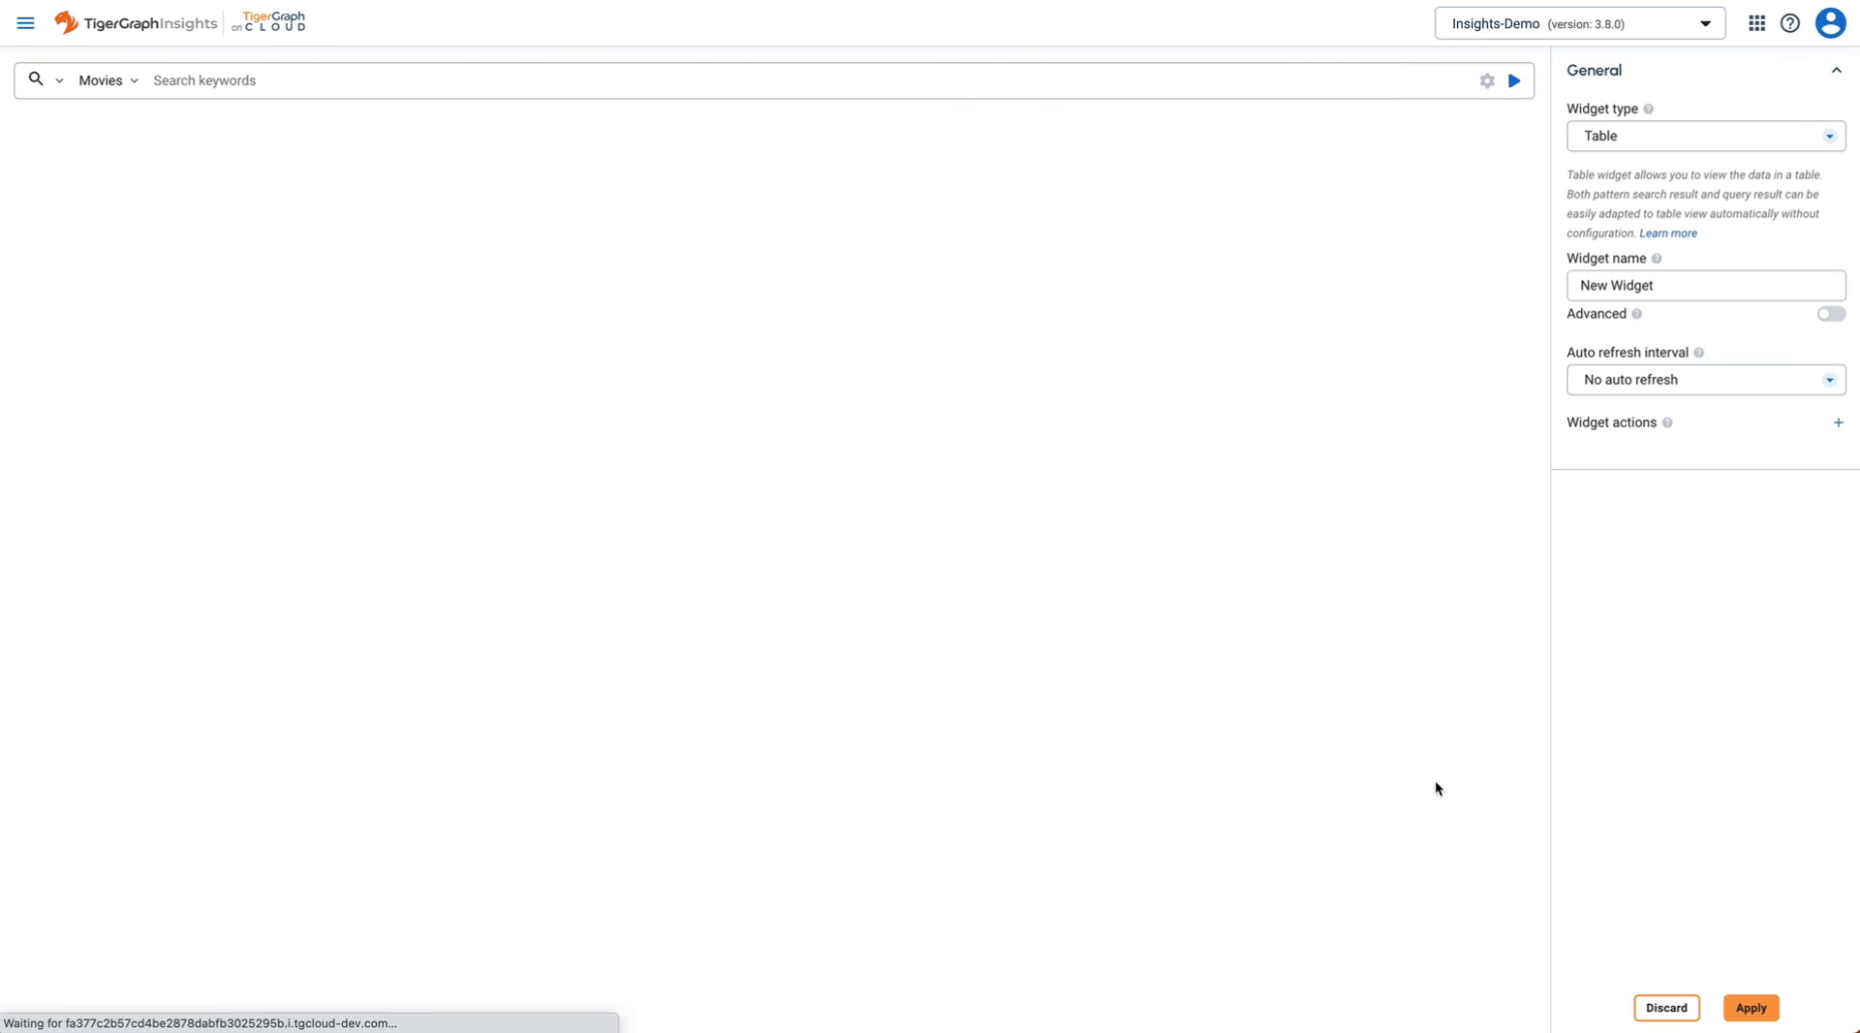
pyautogui.tripleClick(1679, 296)
pyautogui.write('Related Movies')
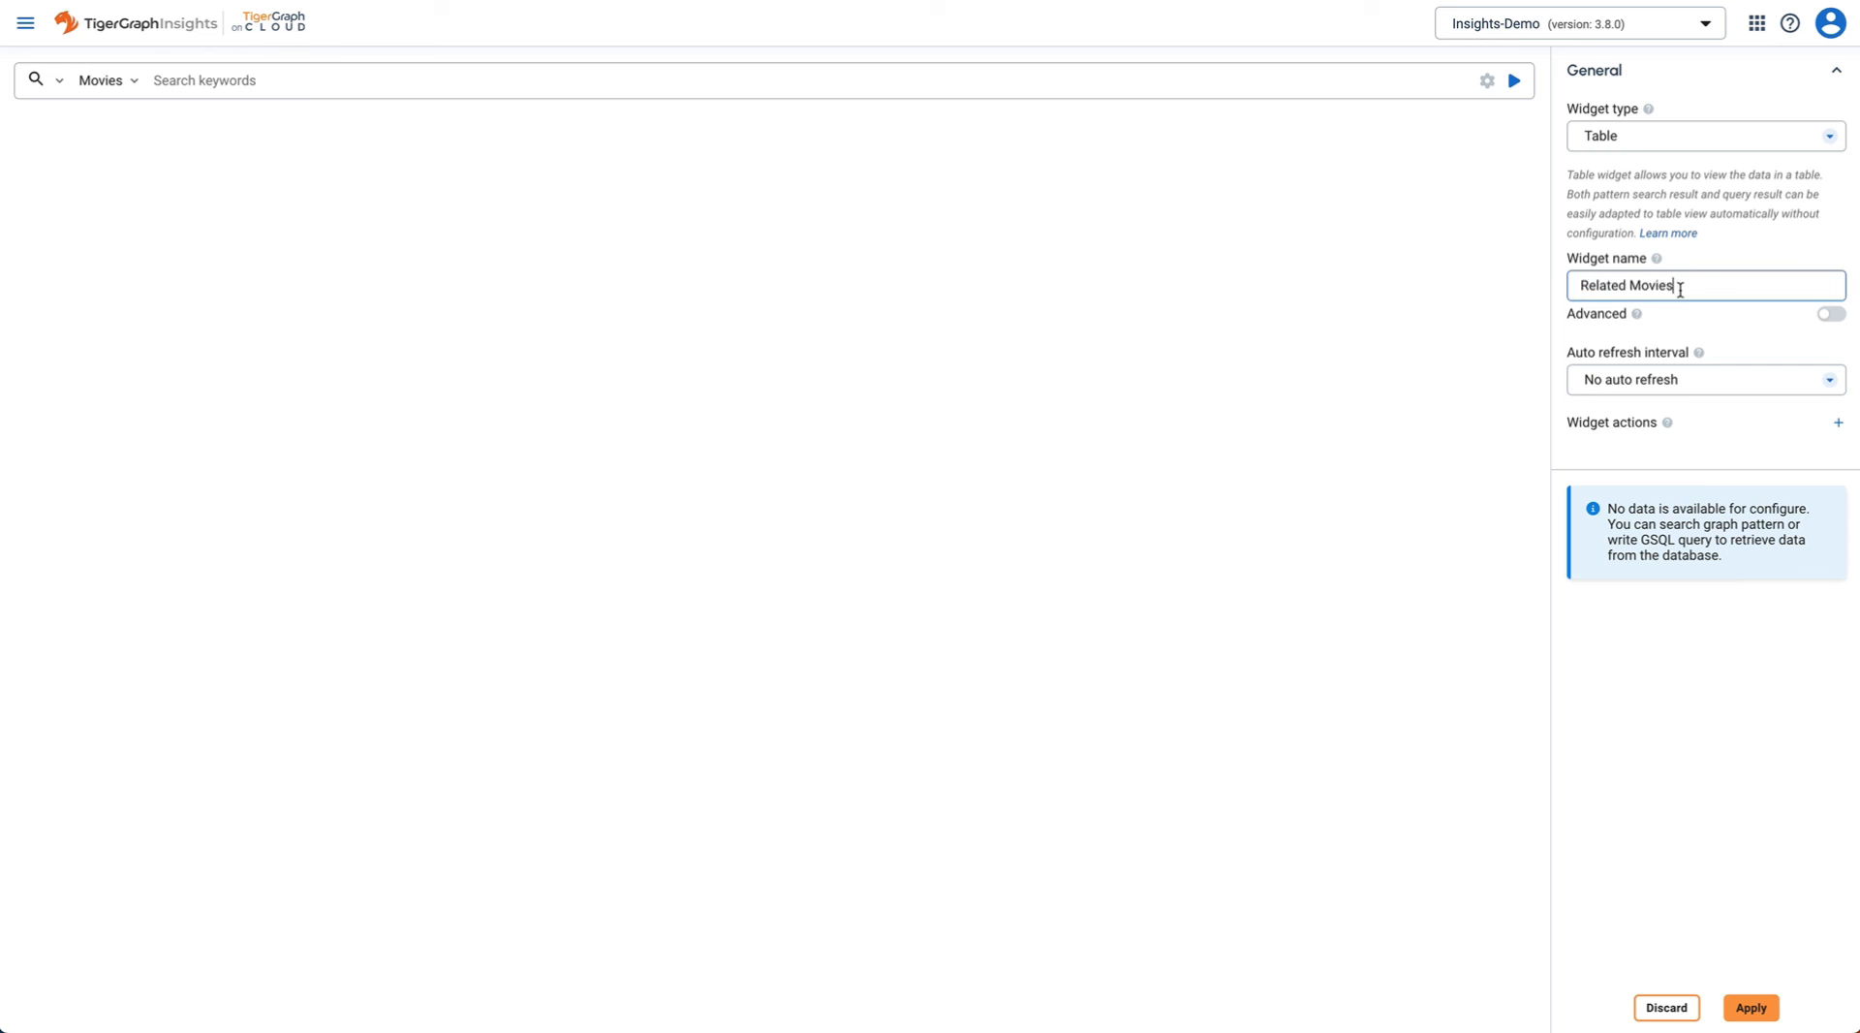
pyautogui.press('Tab')
# - Fill the table from the pasted related-movies GSQL query and add it to the page
pyautogui.click(58, 80)
pyautogui.click(68, 163)
pyautogui.hotkey('ctrl', 'a')
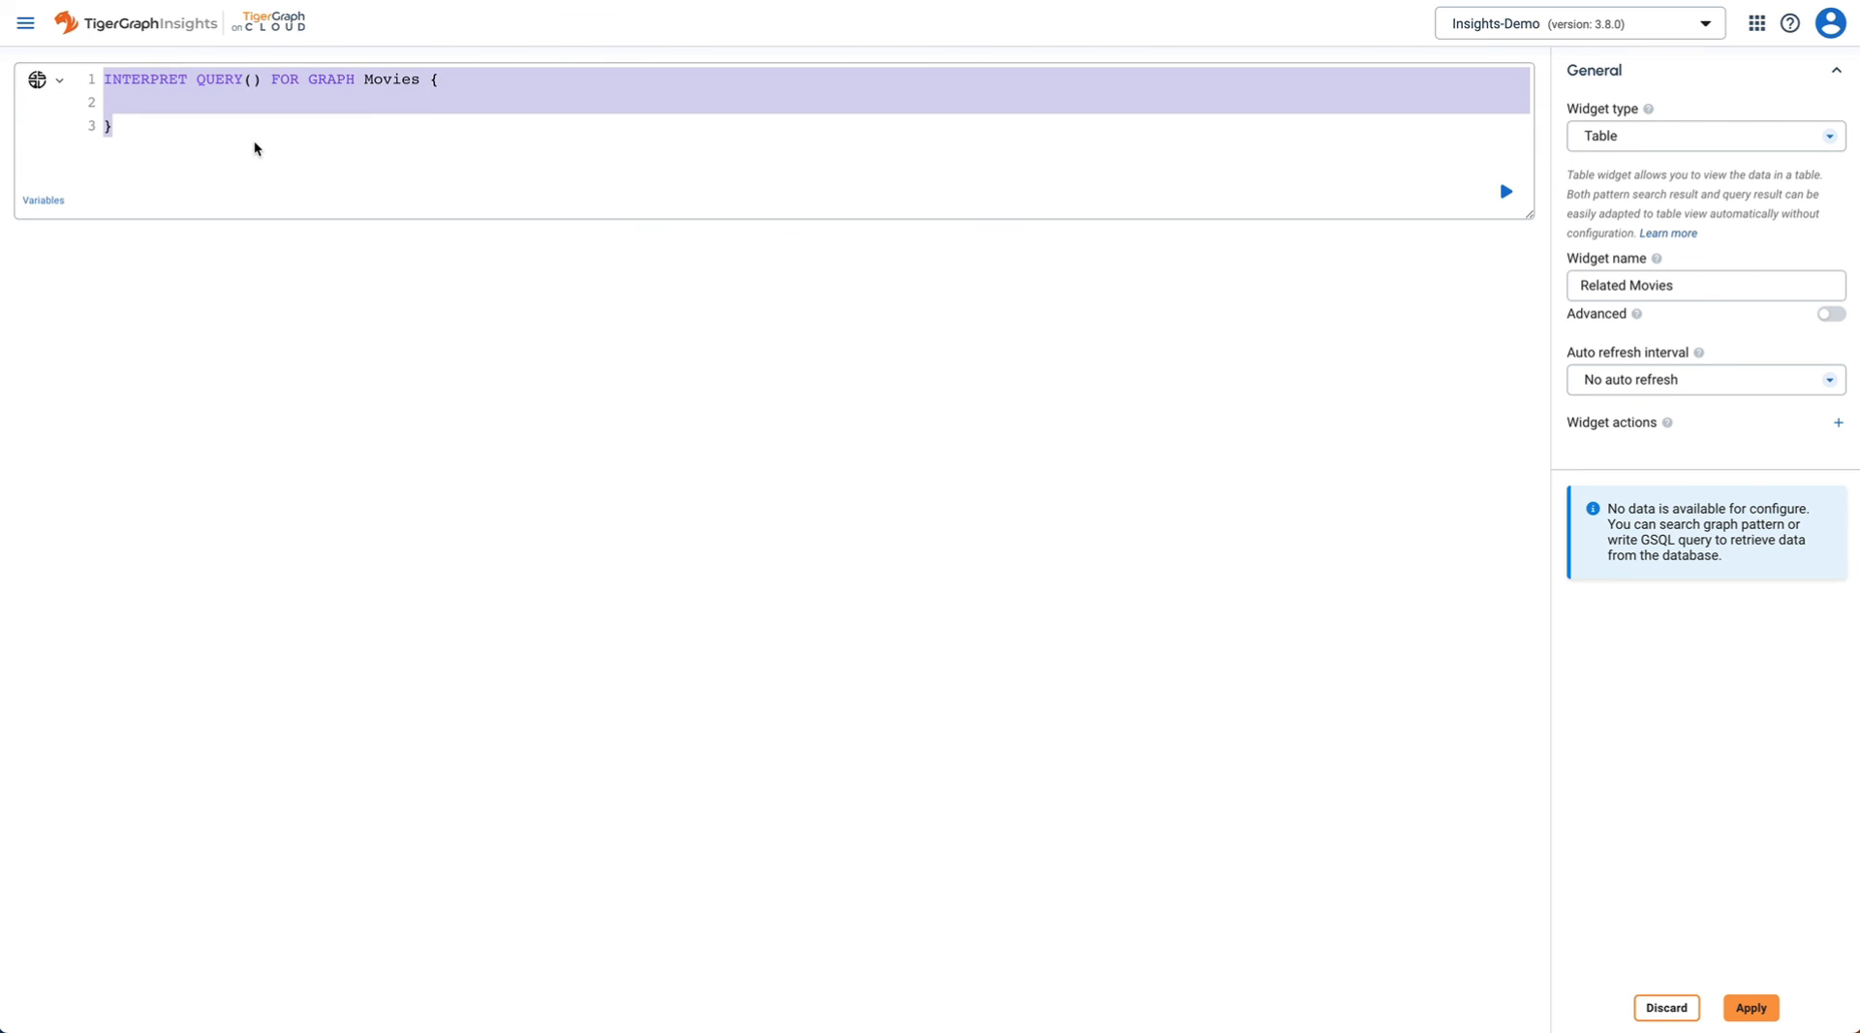
pyautogui.write('INTERPRET QUERY(string personName) FOR GRAPH Movies{   select m.title as Title,e.type as Type, m.released as Released, m.tagline as Tagline INTO T   FROM Person: p -(_>:e)- Movie:m   where p.name == personName   order by Released desc;   PRINT T; }')
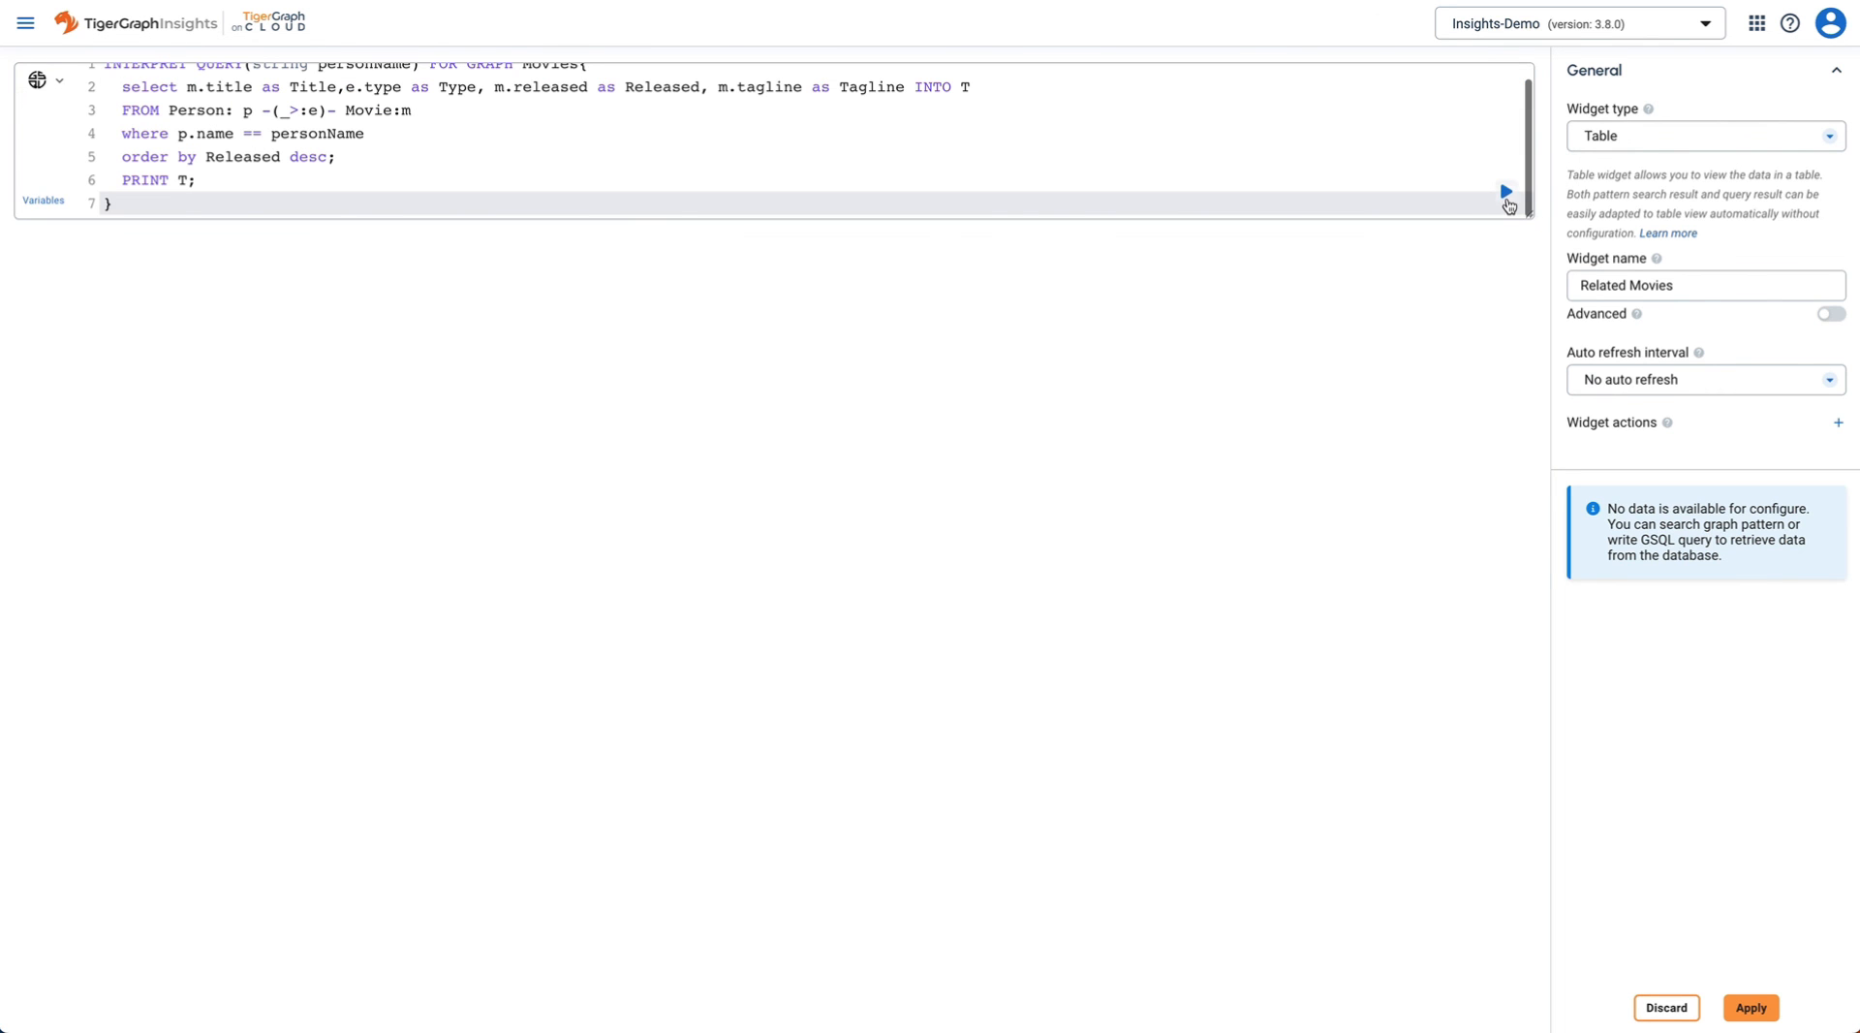
pyautogui.click(1507, 194)
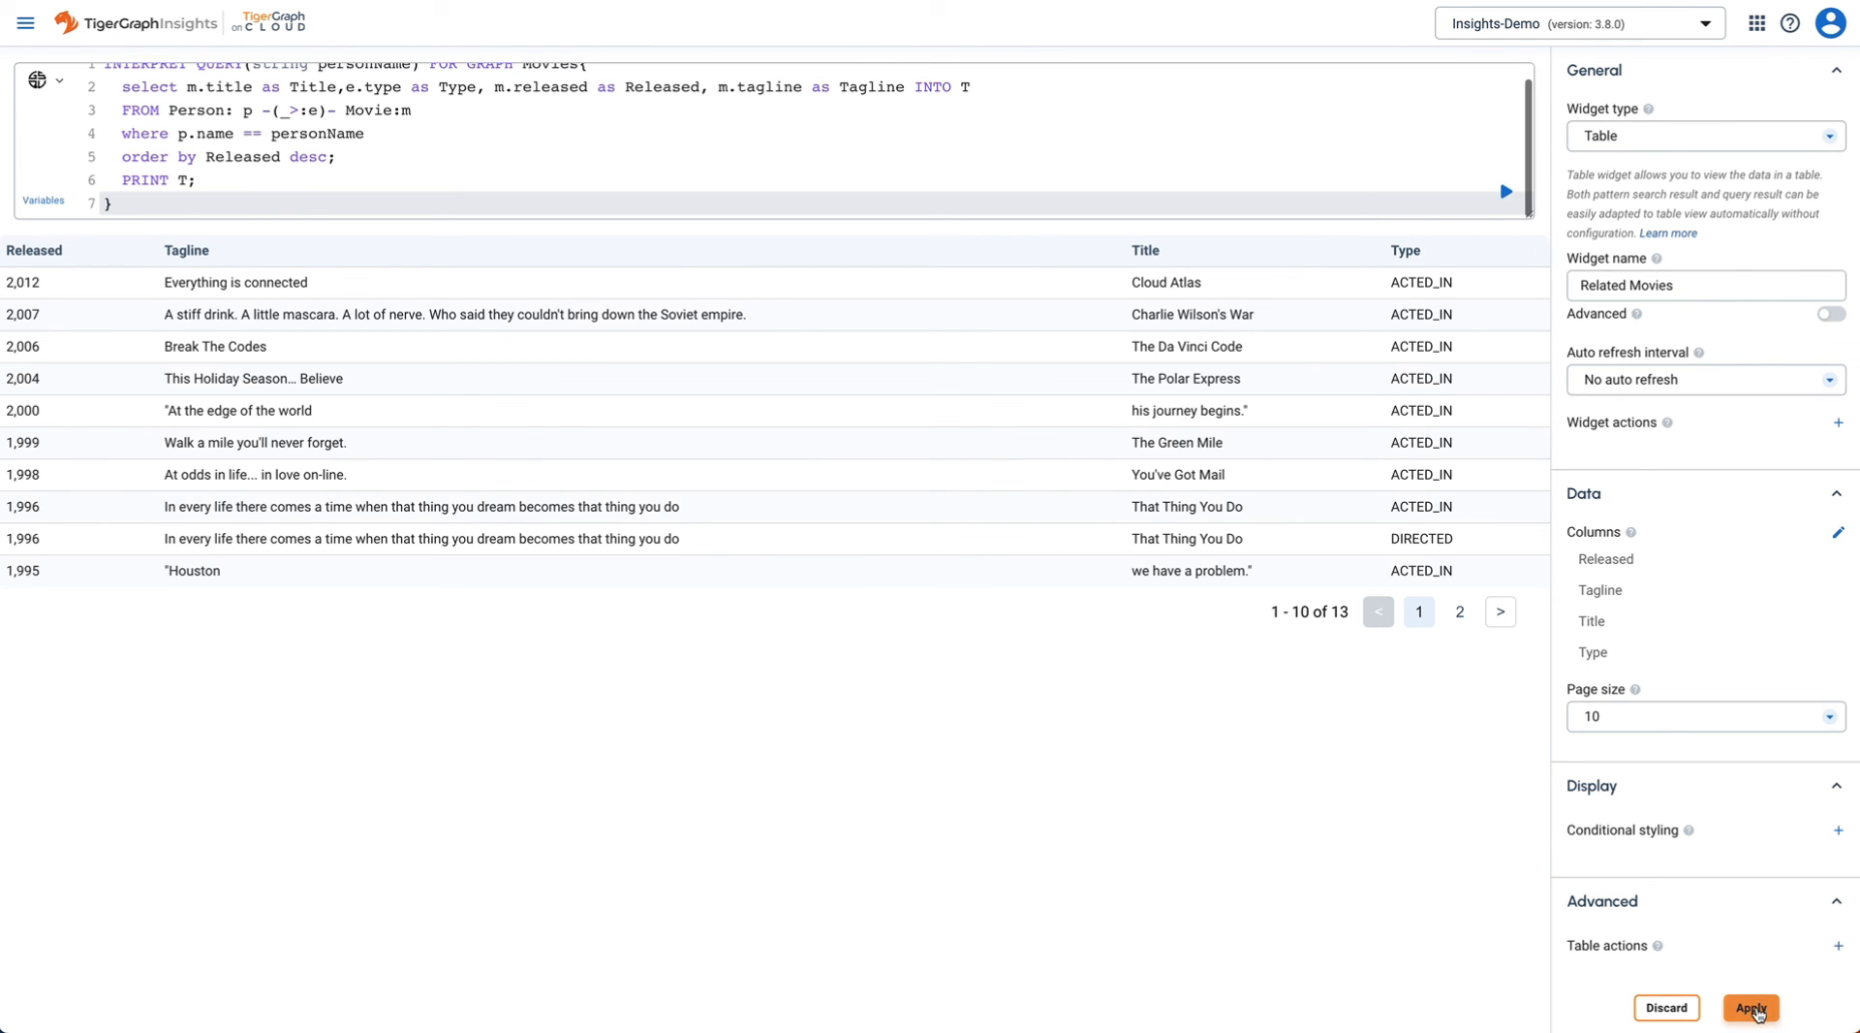
pyautogui.click(1752, 1008)
# - Place the Related Movies table beside the Profile Graph, enlarge it, and save the app
pyautogui.scroll(-1, 1208, 858)
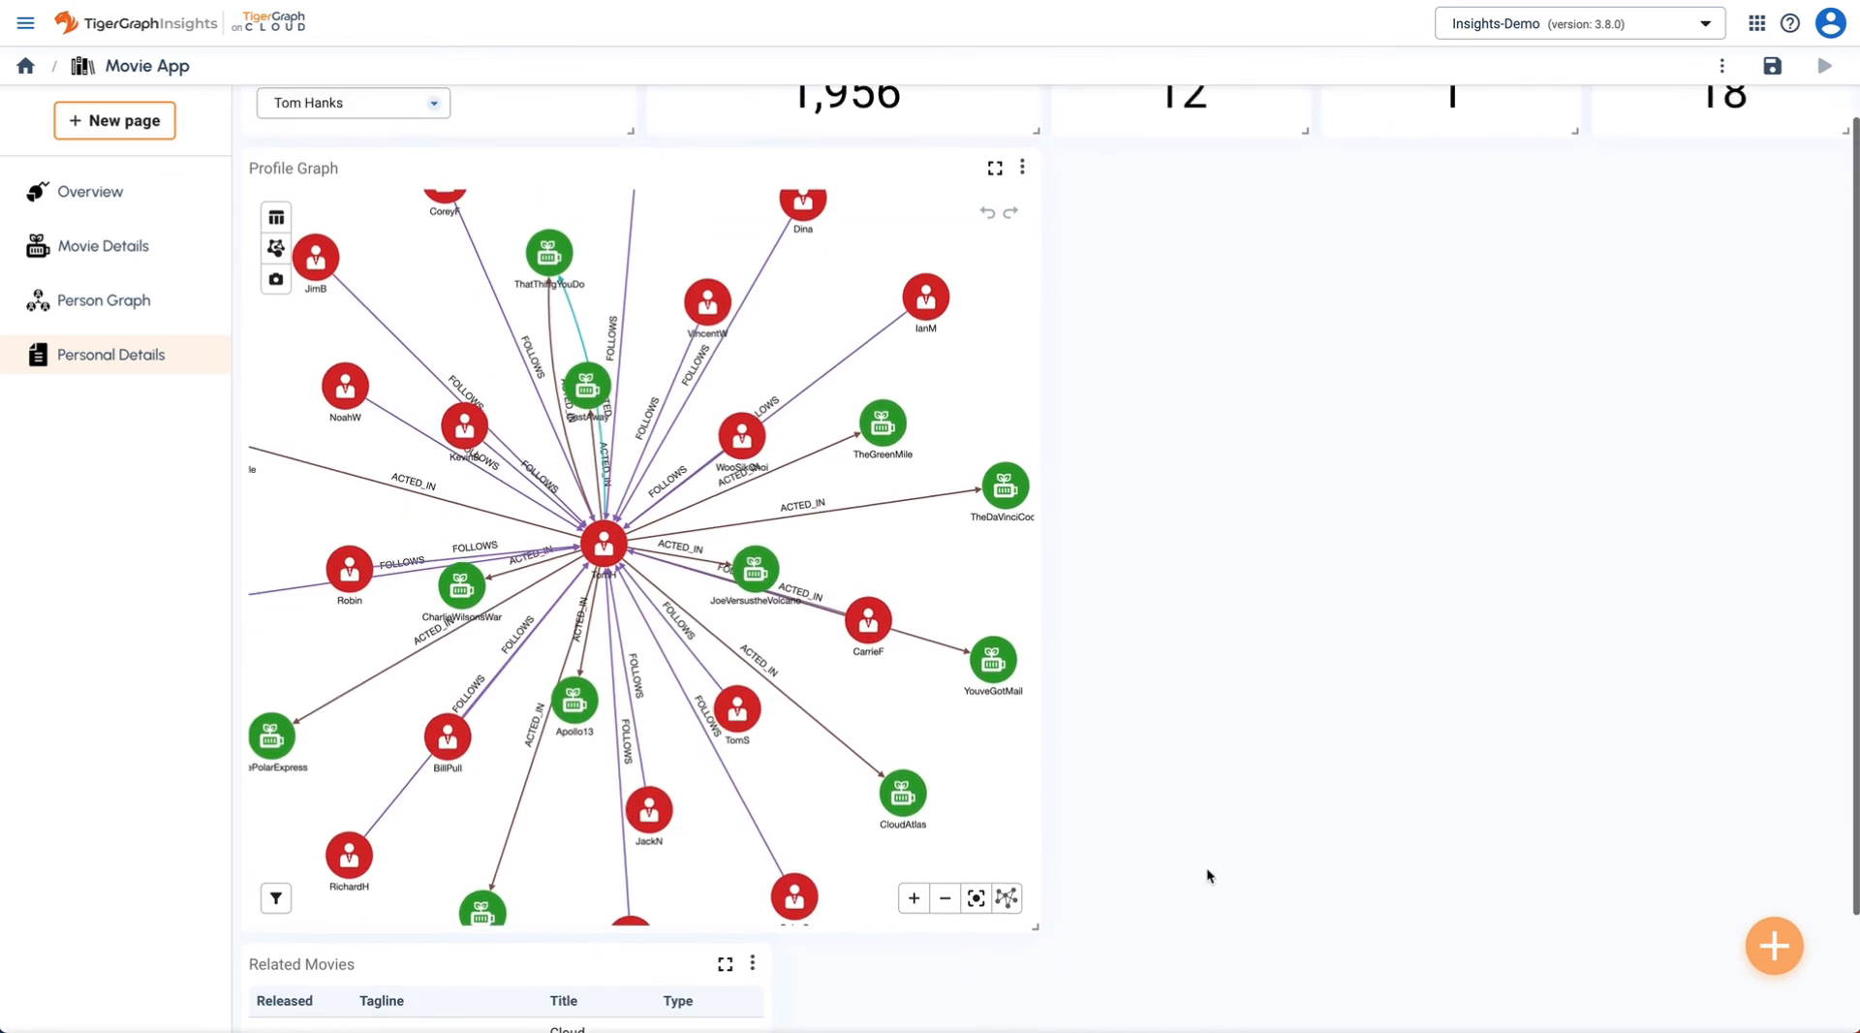
pyautogui.moveTo(511, 872); pyautogui.dragTo(1239, 263)
pyautogui.moveTo(1582, 457); pyautogui.dragTo(1816, 1021)
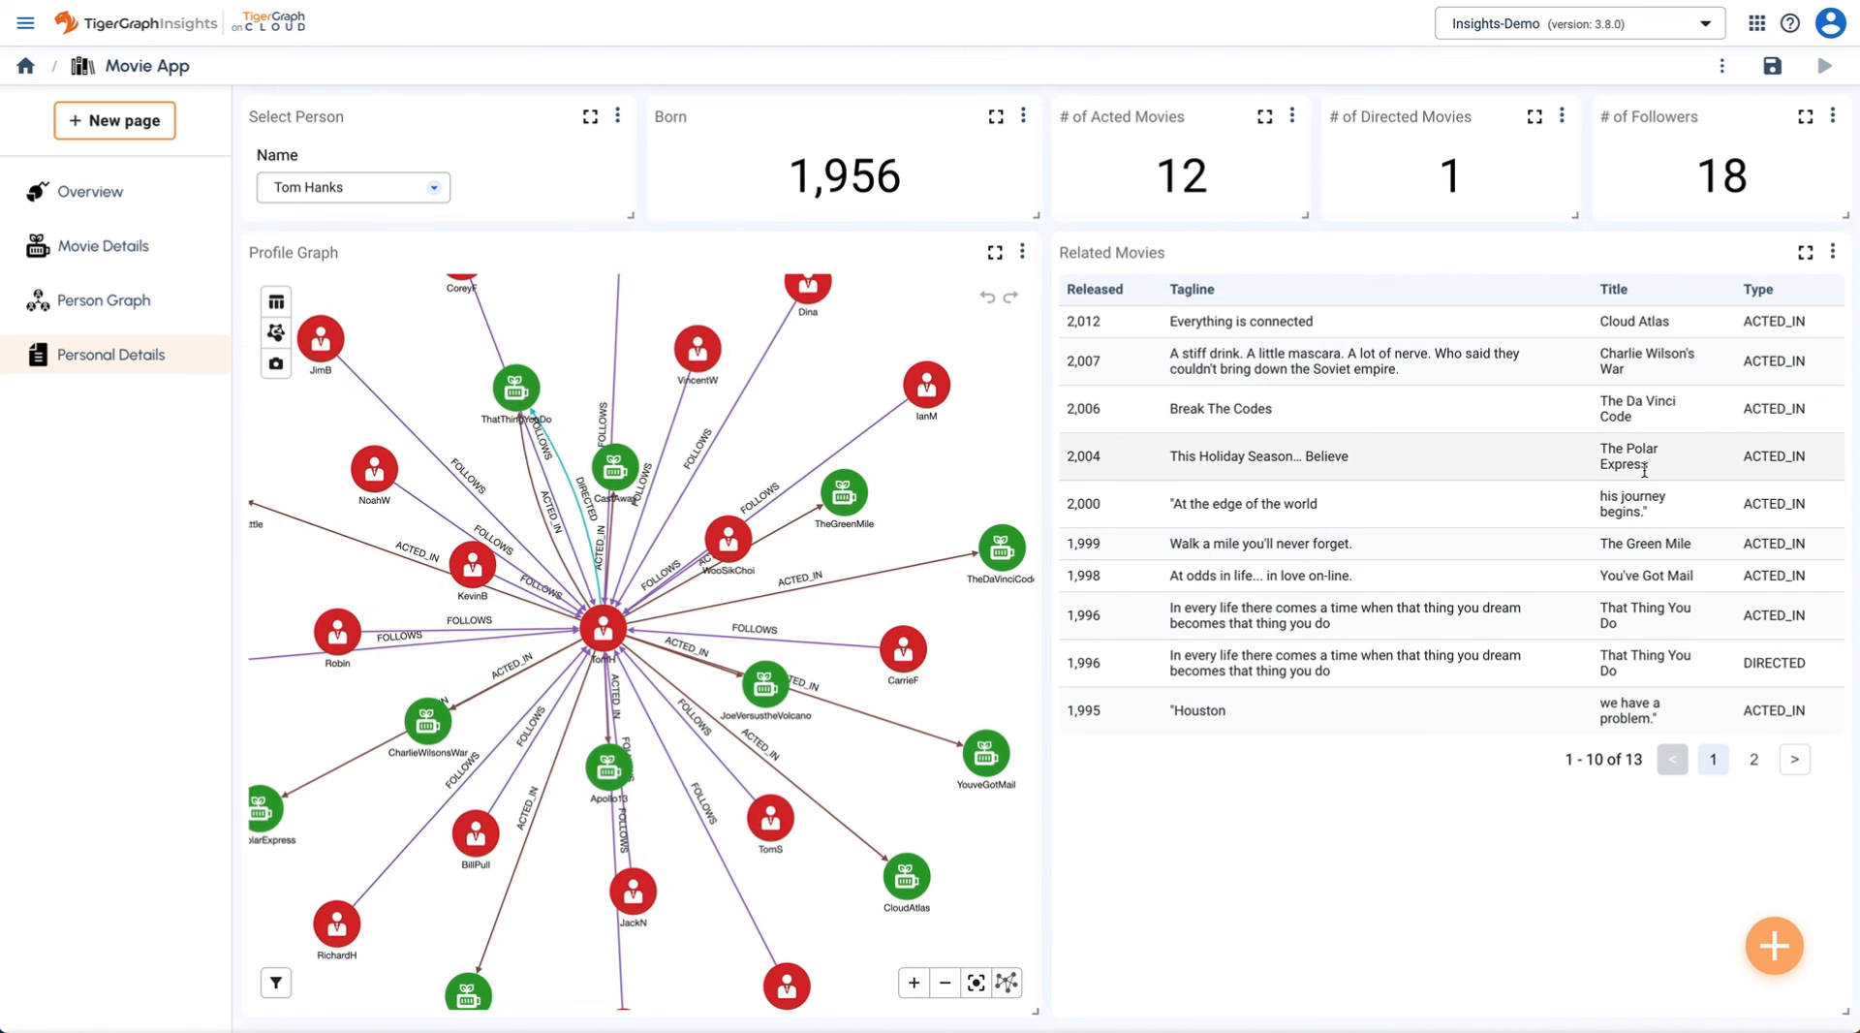
pyautogui.click(1772, 65)
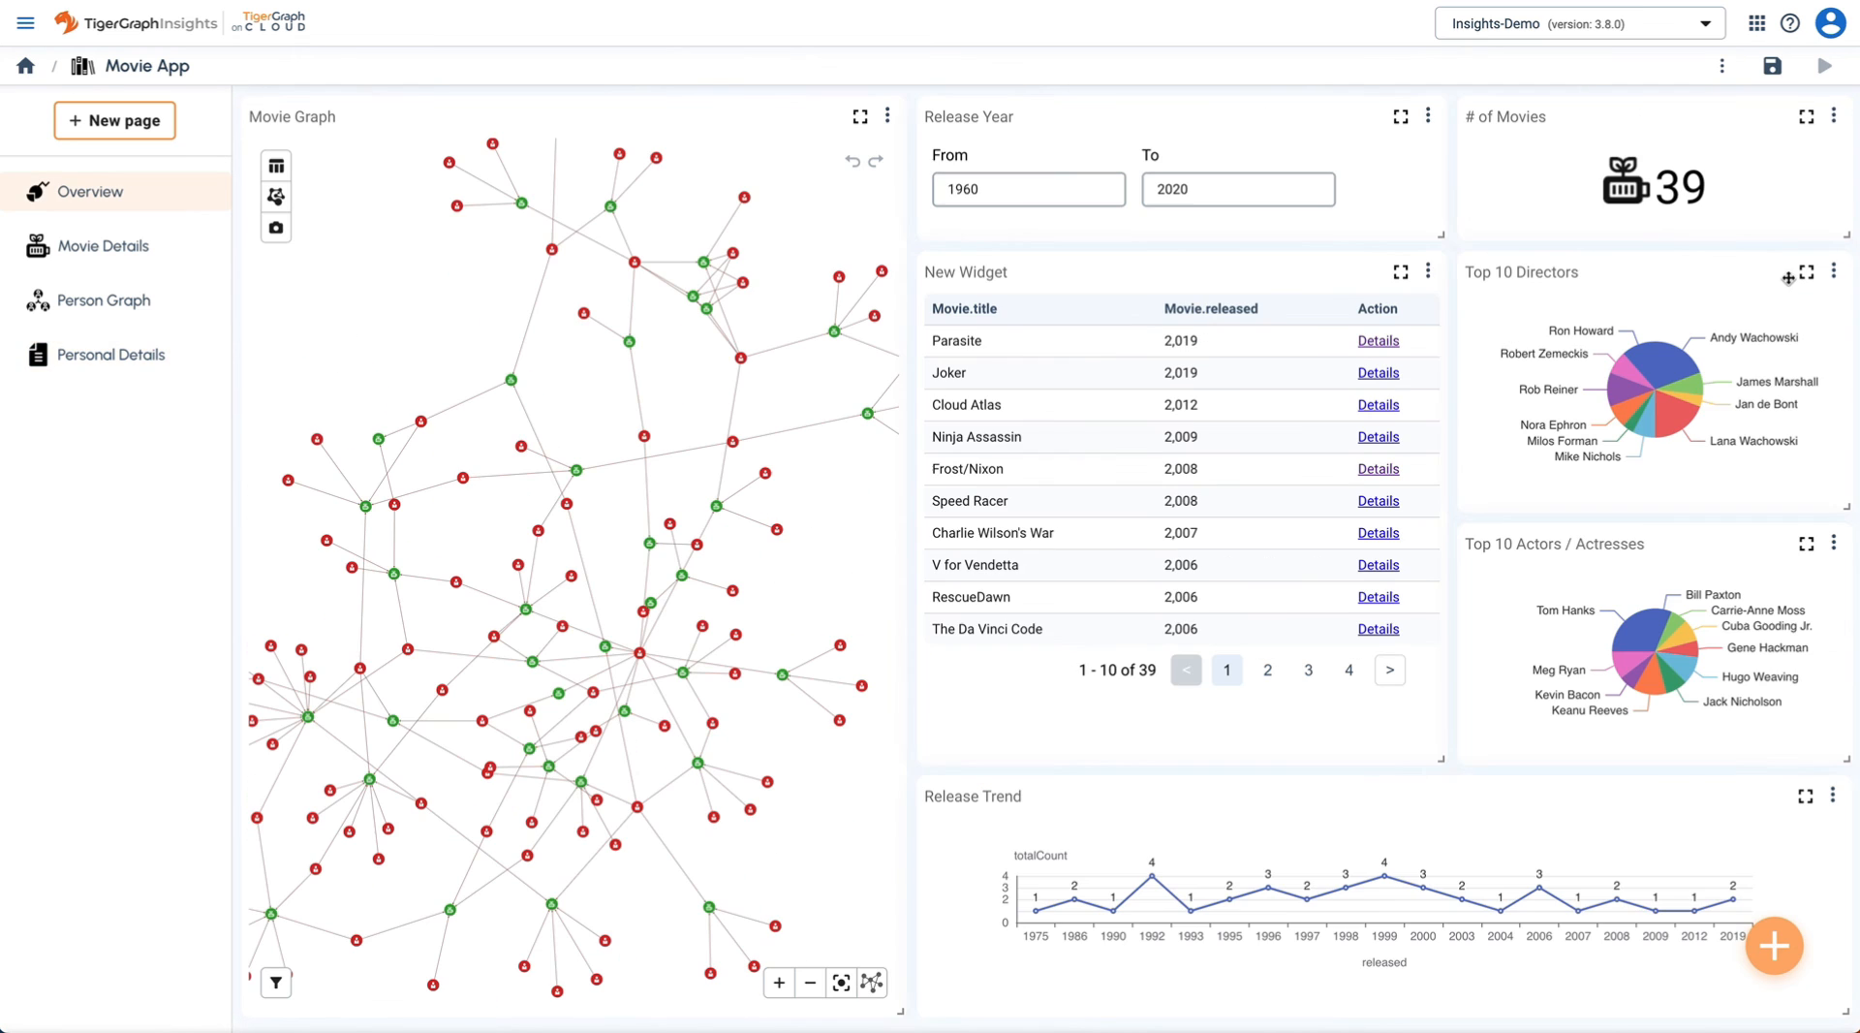
pyautogui.click(1833, 271)
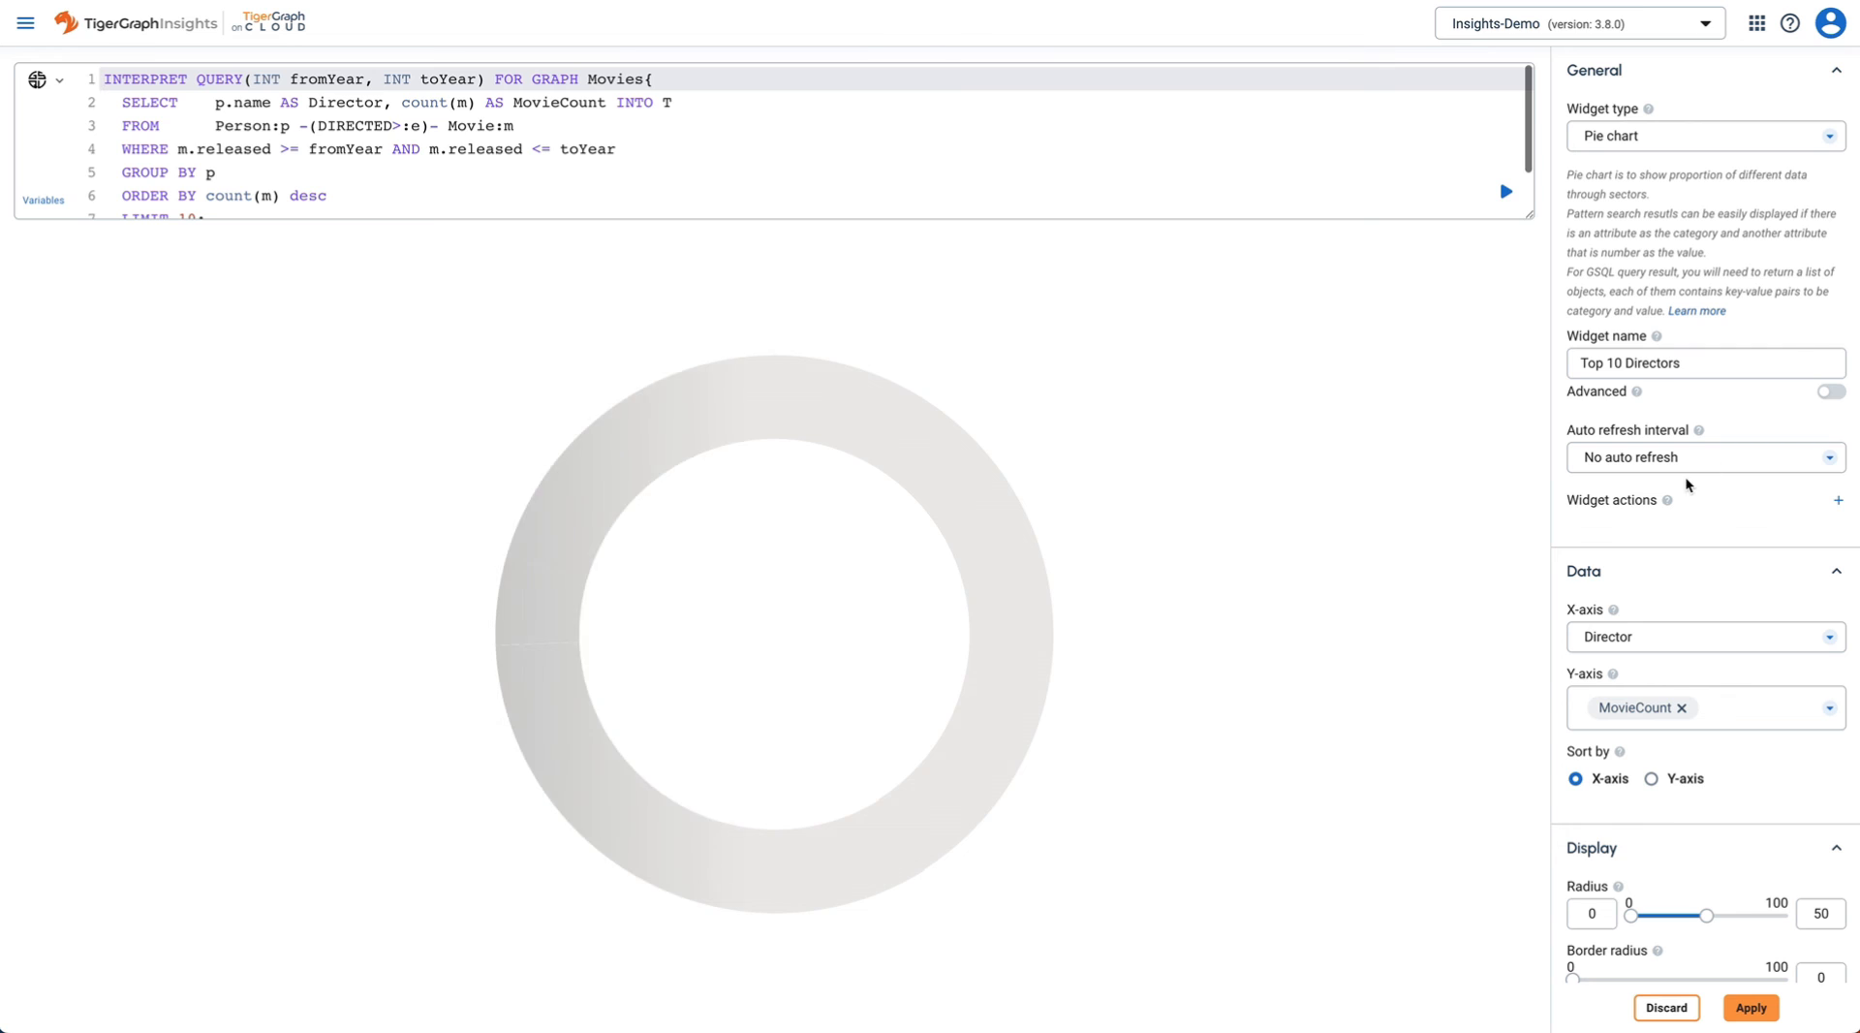
# - Add a Details action to Top 10 Directors linking to Personal Details with personName = Director
pyautogui.scroll(-4, 1753, 828)
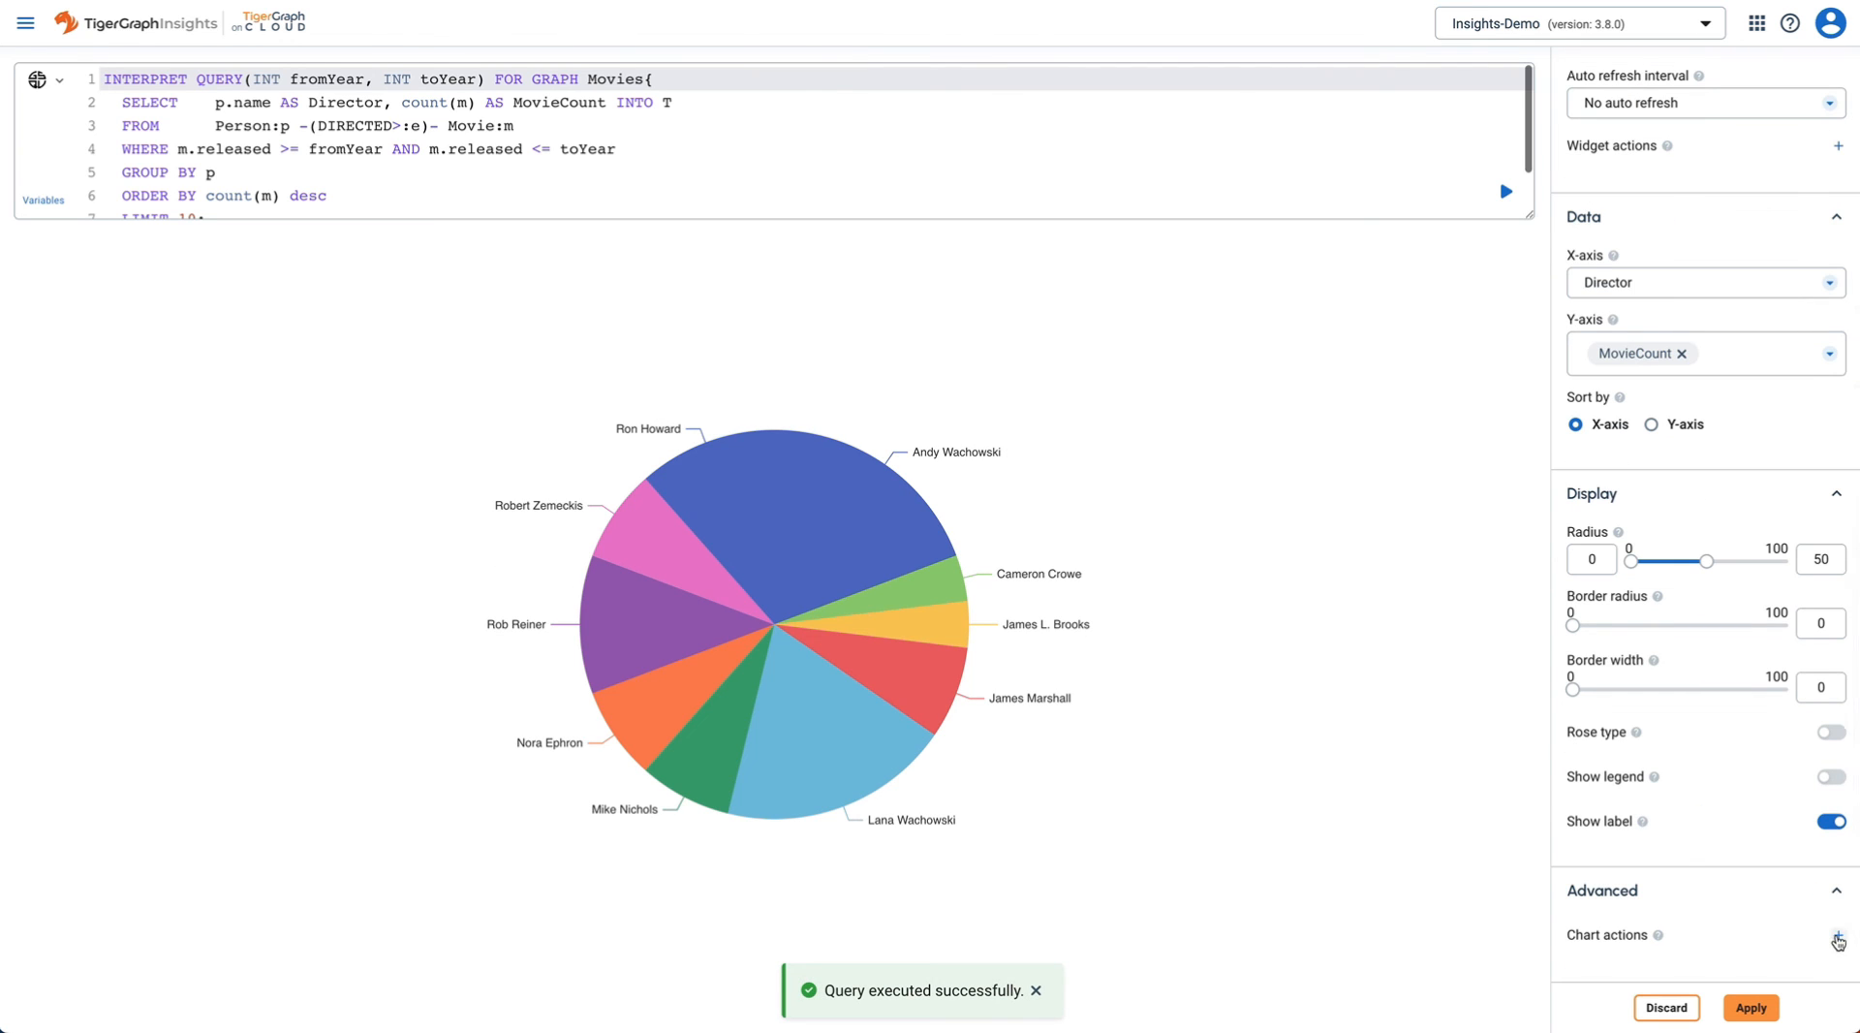
pyautogui.click(1838, 937)
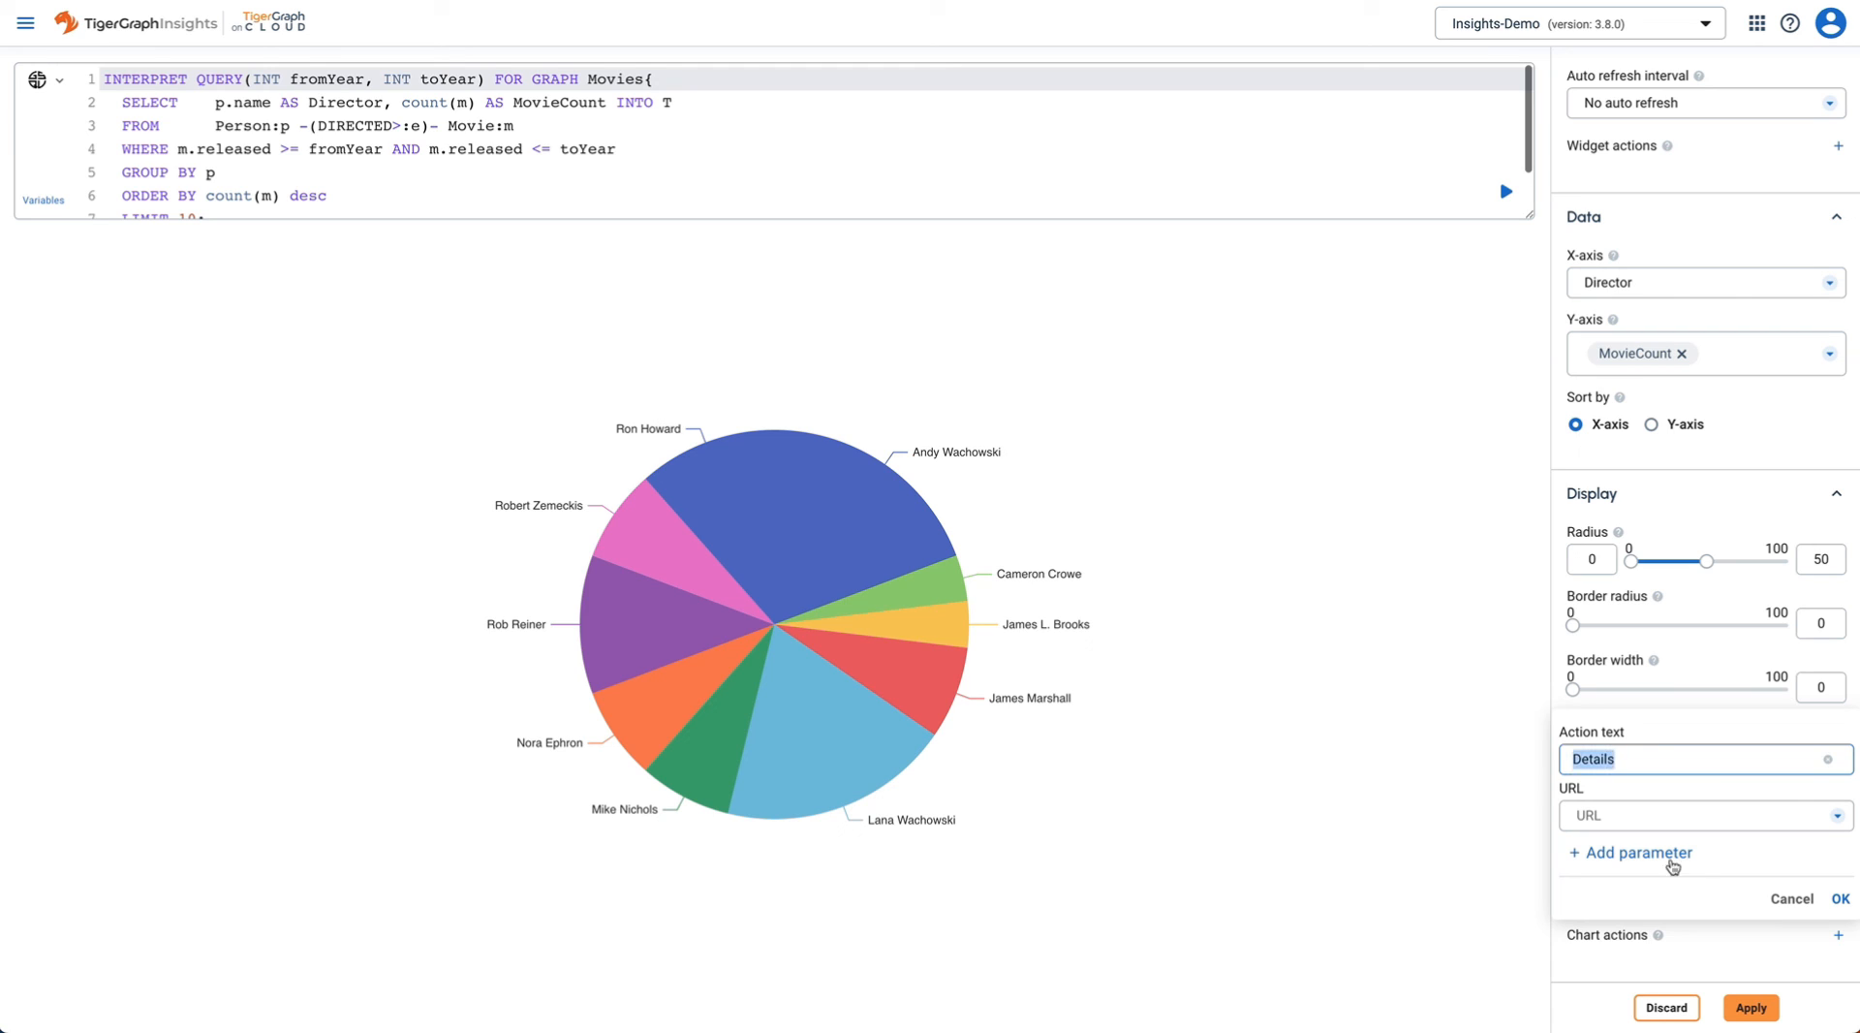
pyautogui.click(1718, 814)
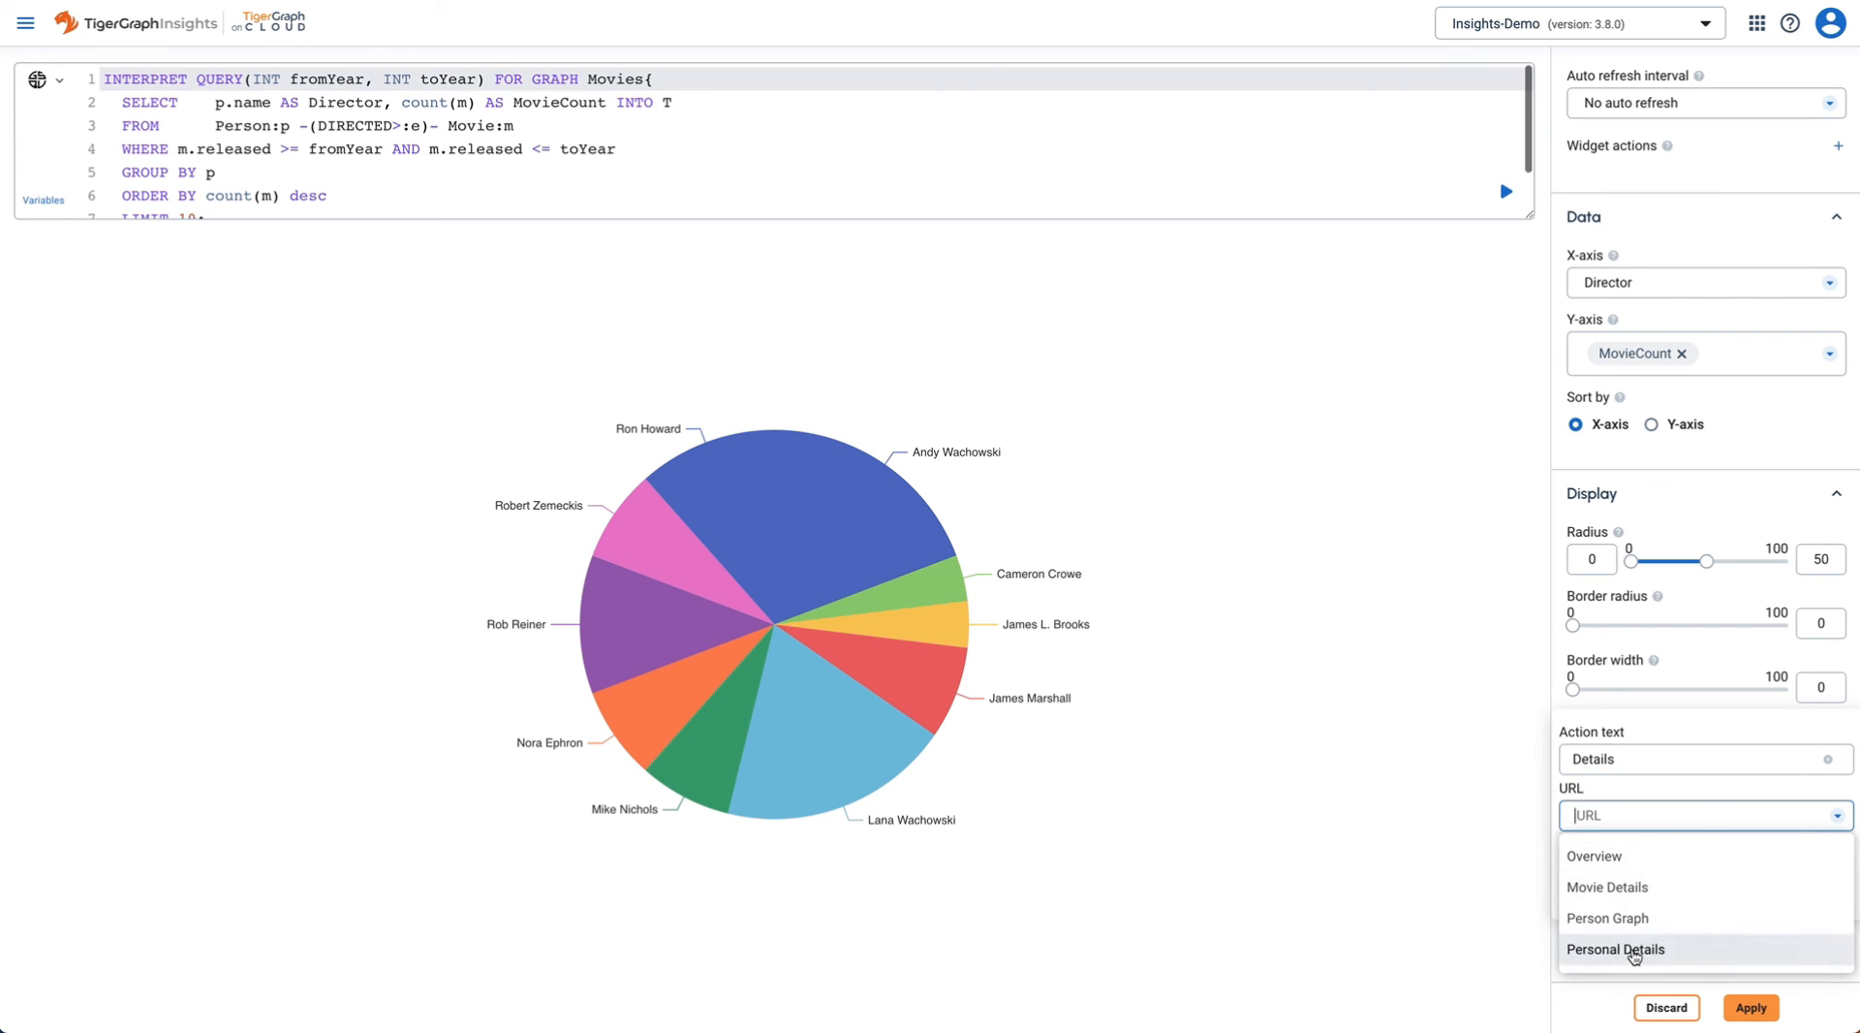
pyautogui.click(1615, 949)
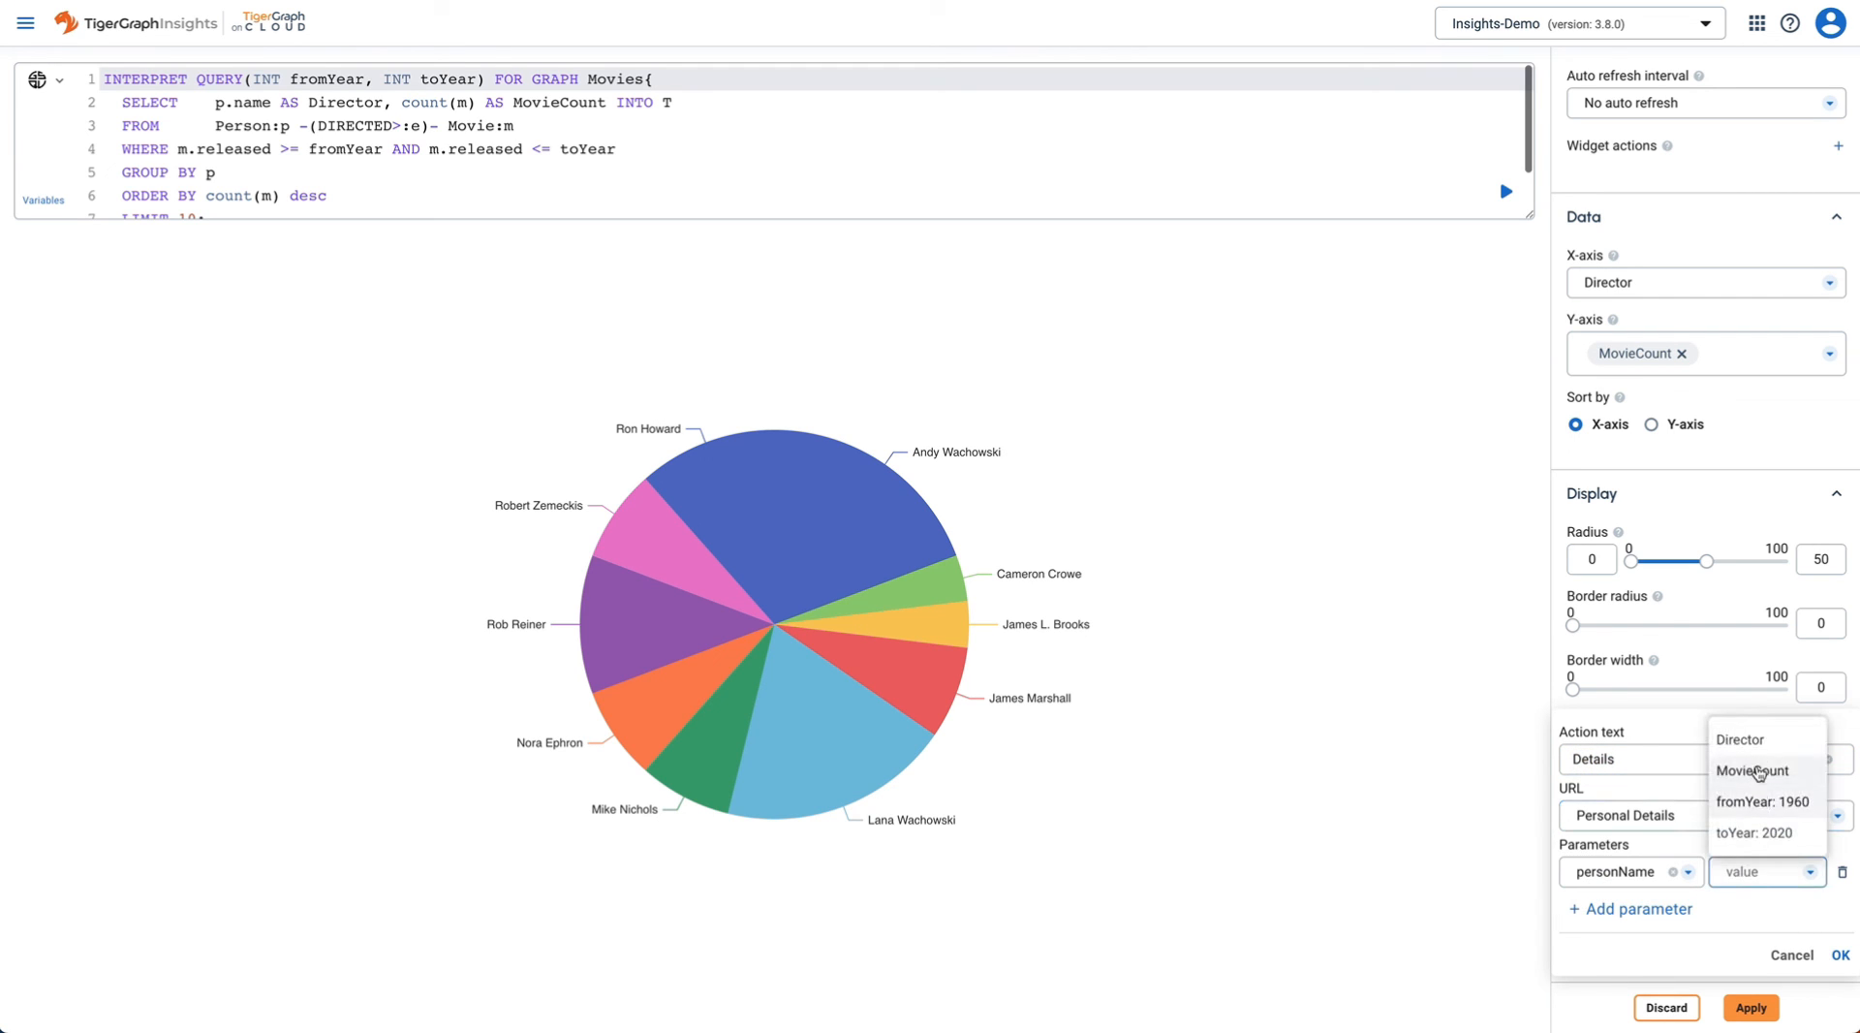
pyautogui.click(1741, 740)
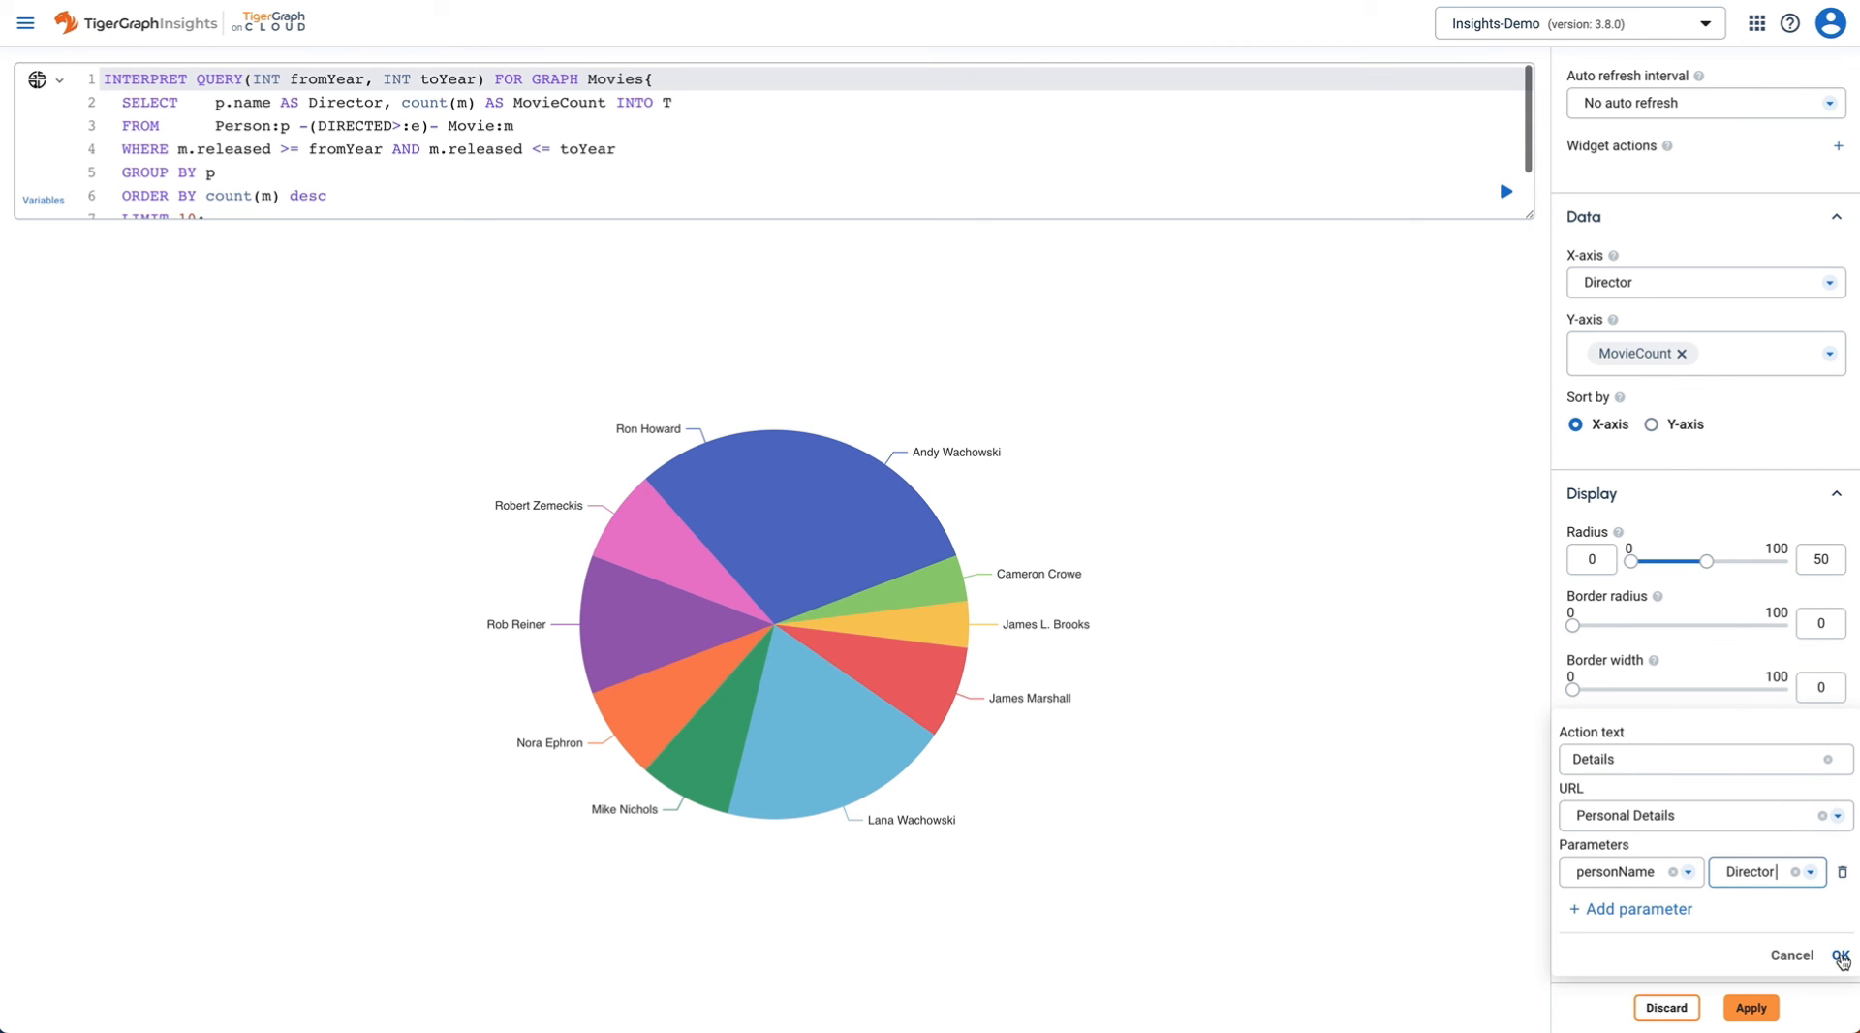
pyautogui.click(1840, 956)
pyautogui.click(1757, 1009)
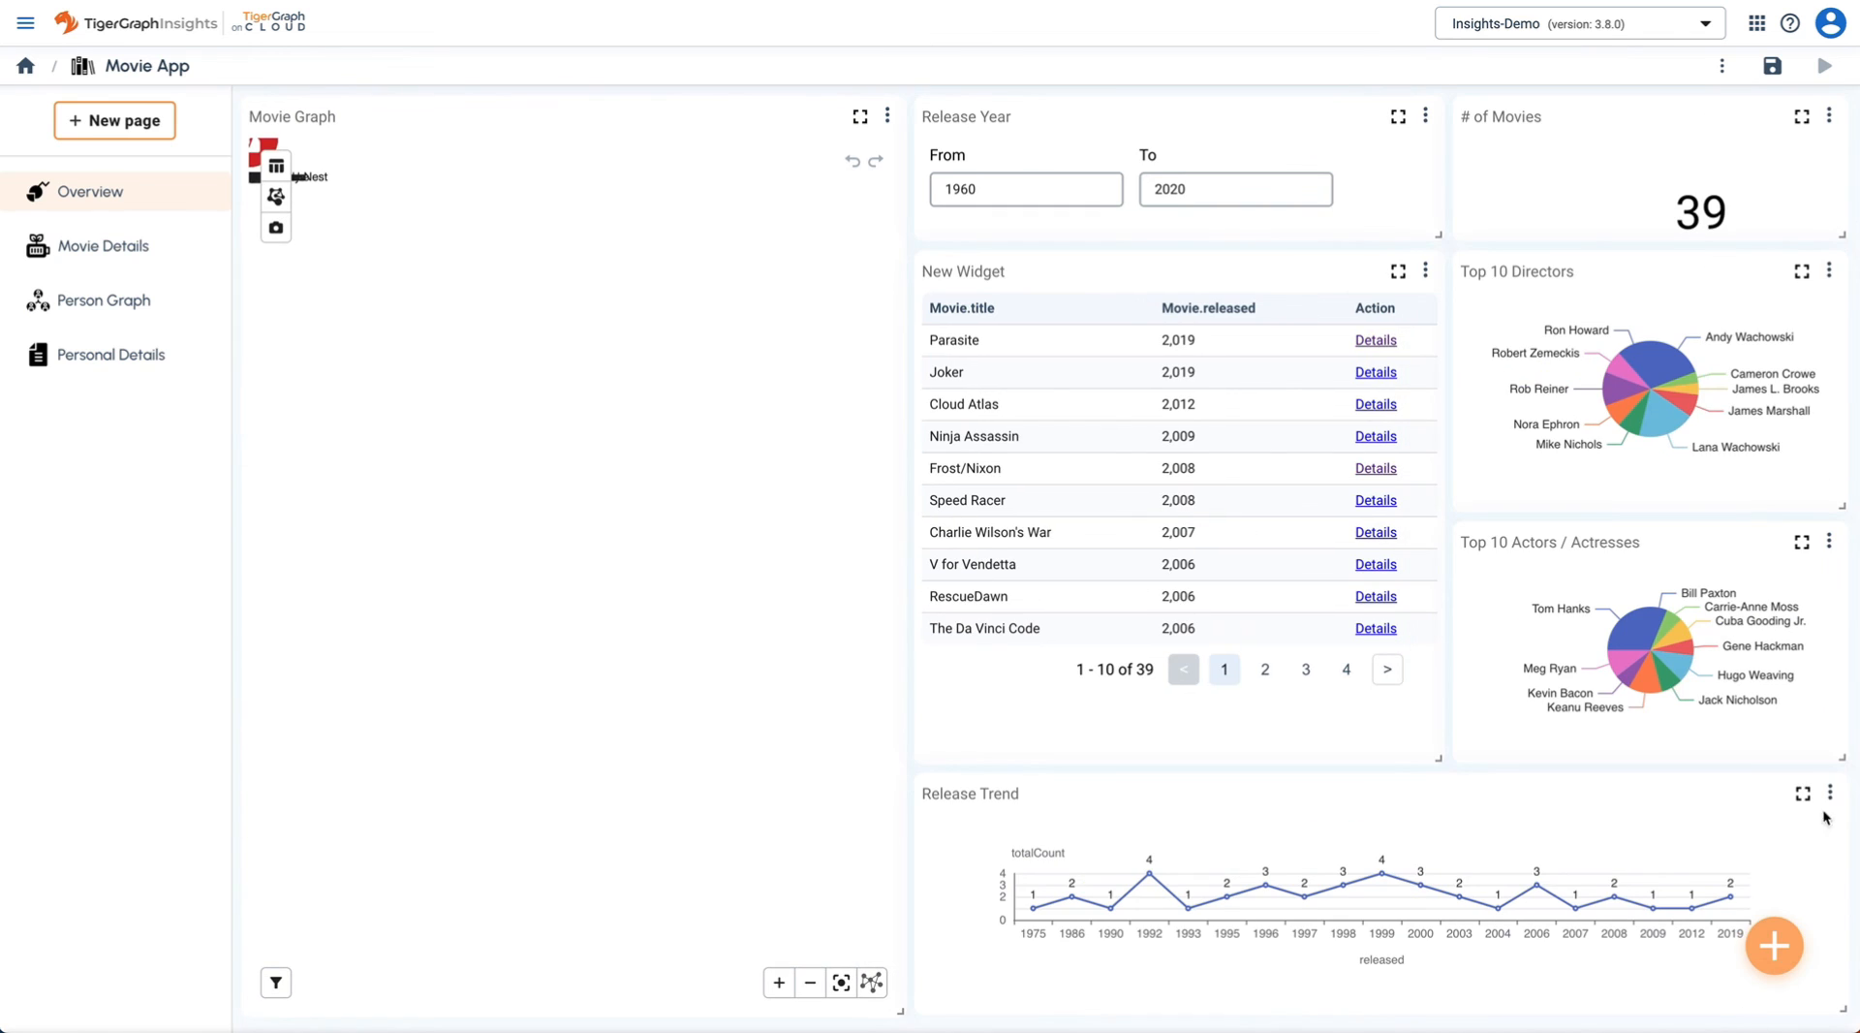
# - Add a Details action to Top 10 Actors / Actresses linking to Personal Details with personName = PersonName
pyautogui.click(1834, 546)
pyautogui.click(1834, 545)
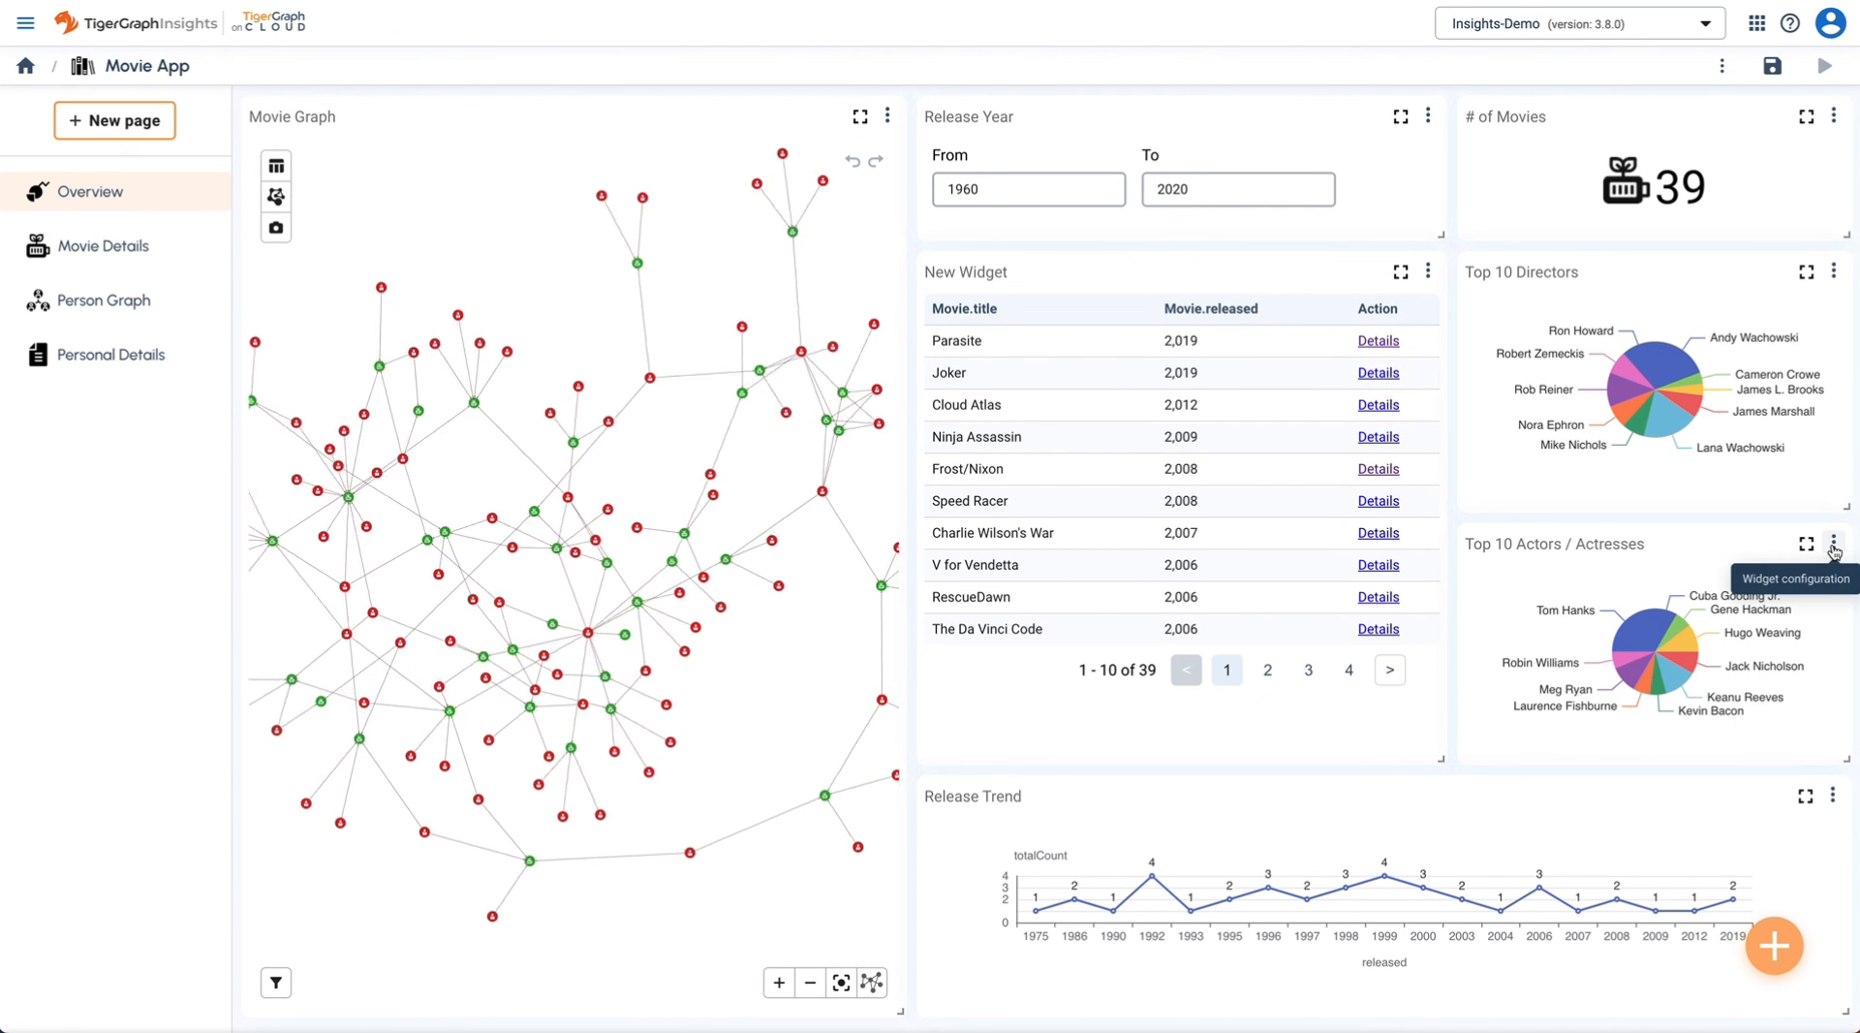
pyautogui.click(1834, 545)
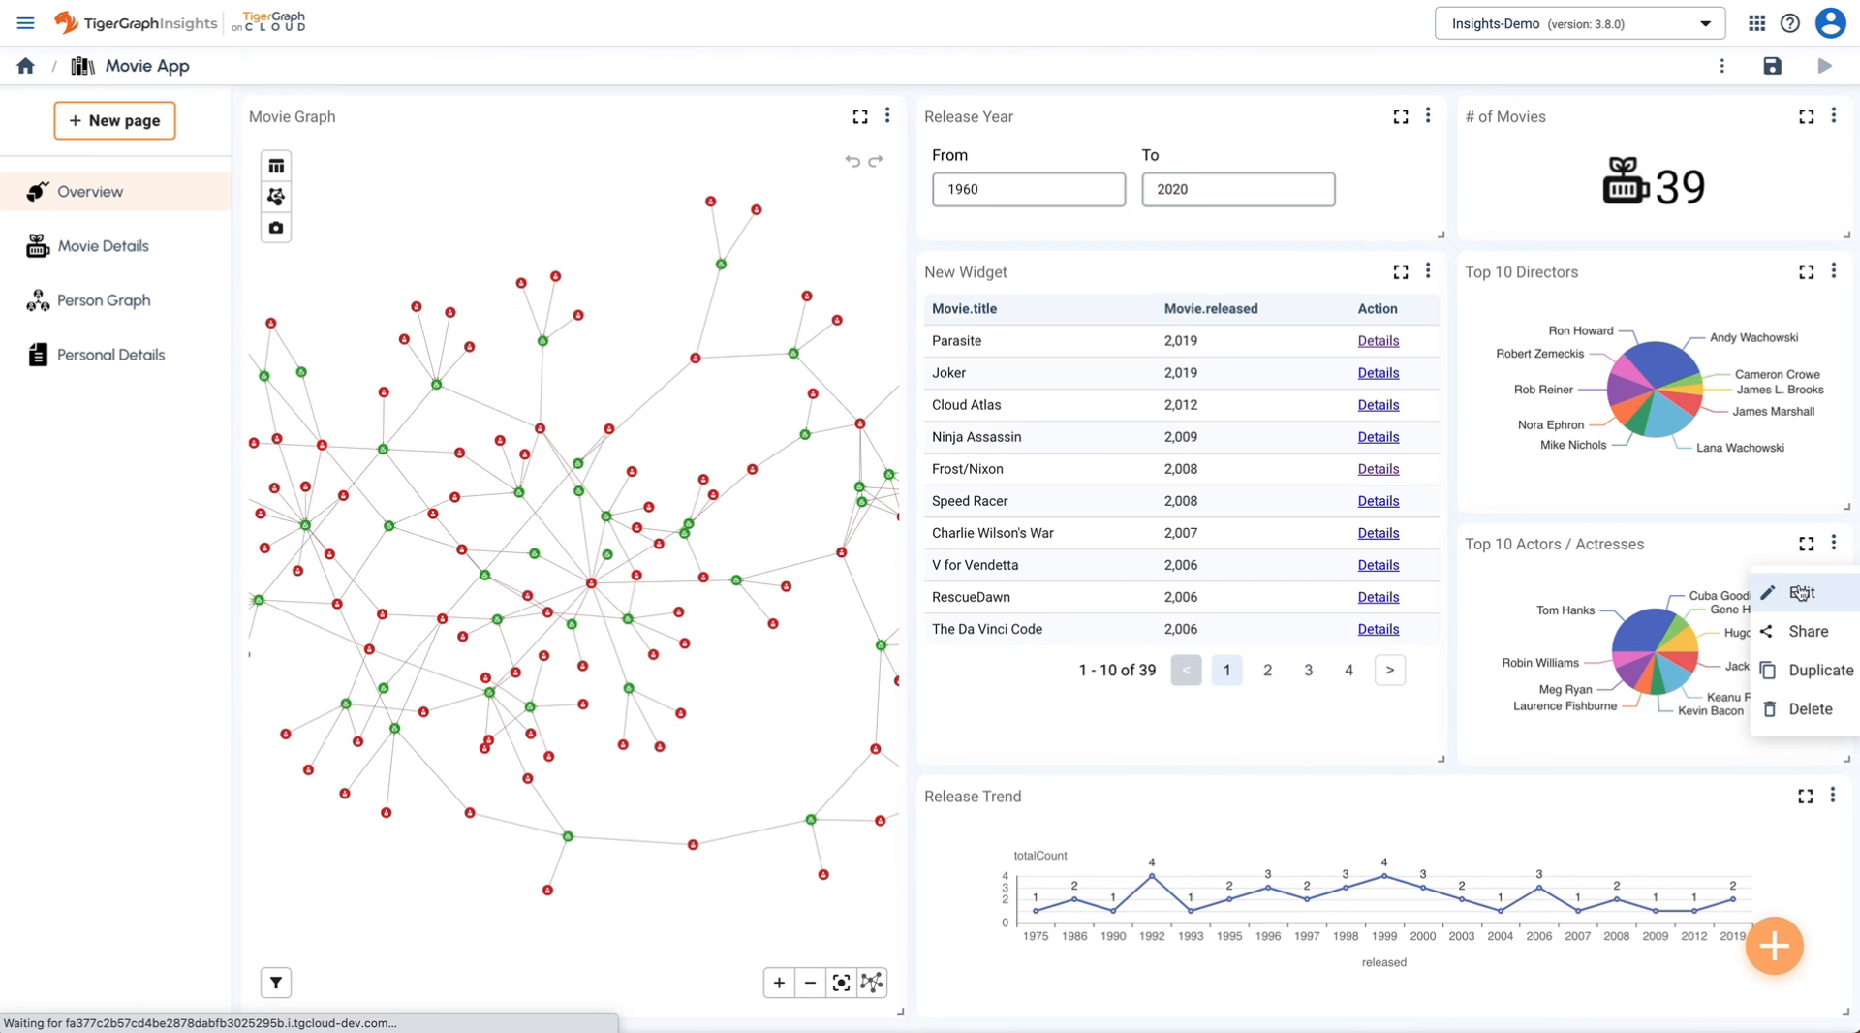
pyautogui.click(1787, 592)
pyautogui.scroll(-4, 1753, 660)
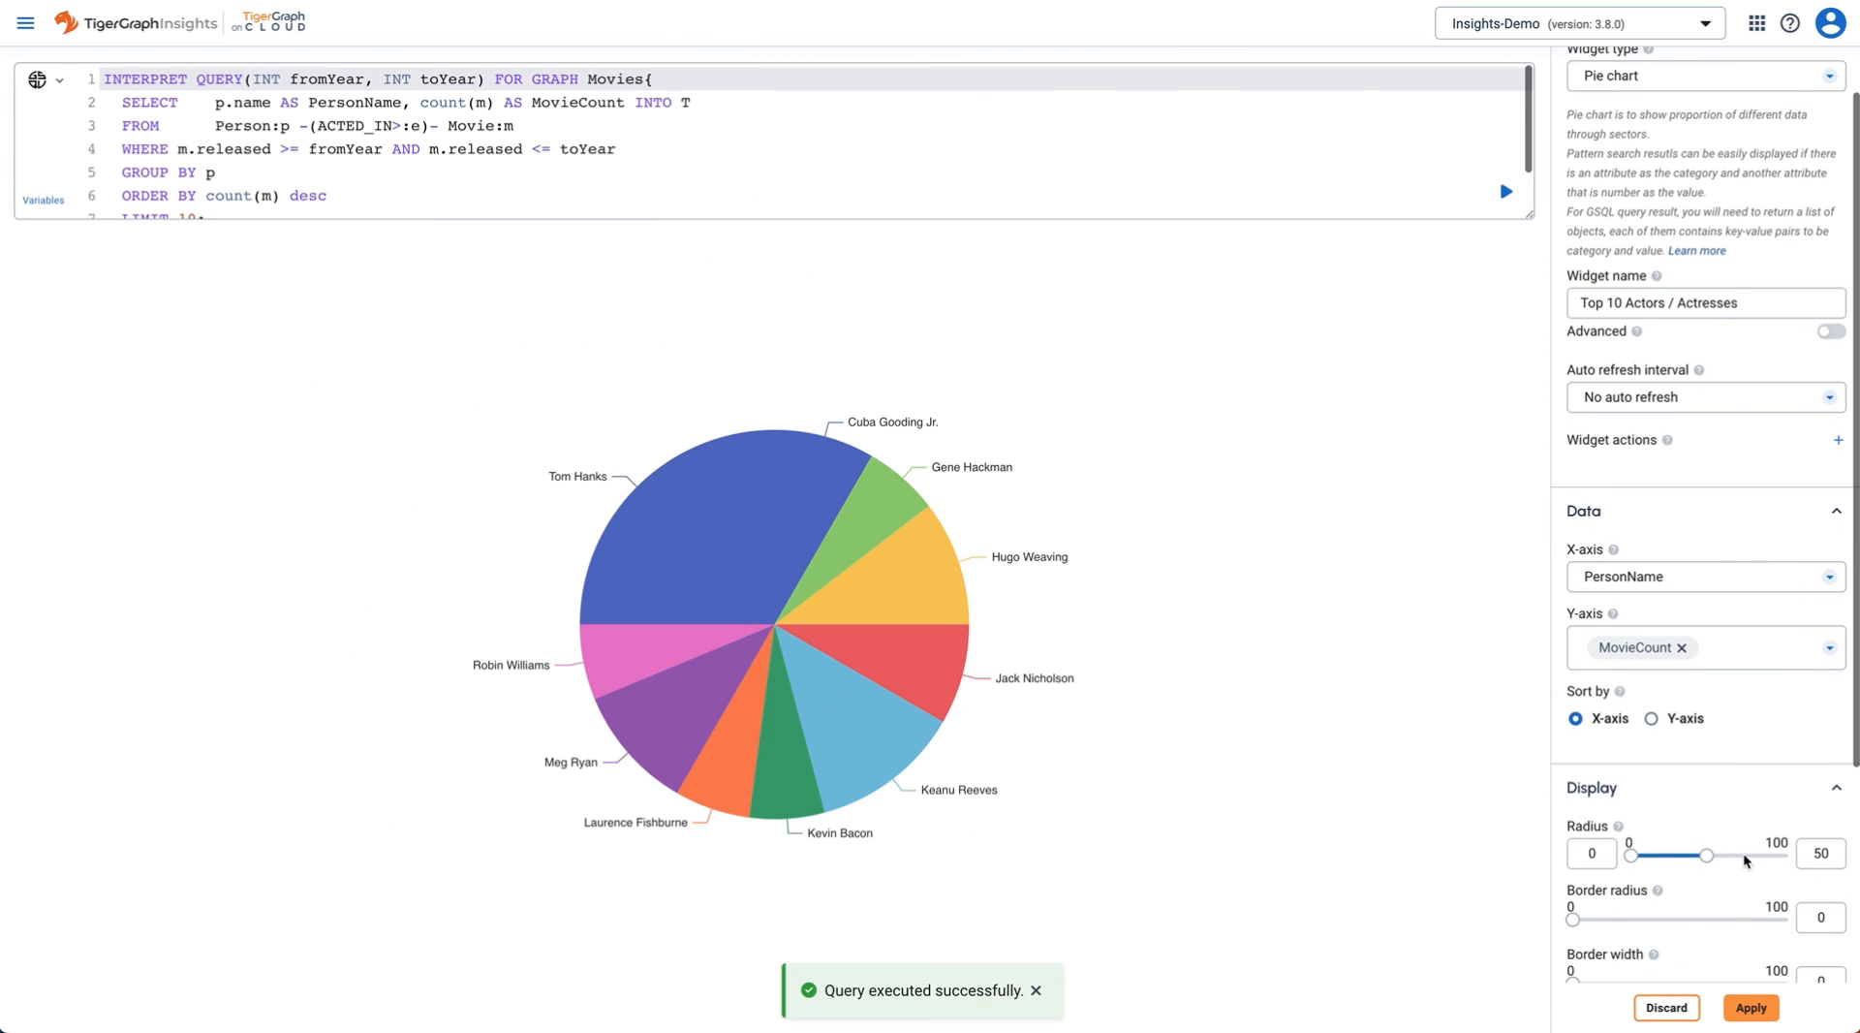
pyautogui.click(1837, 936)
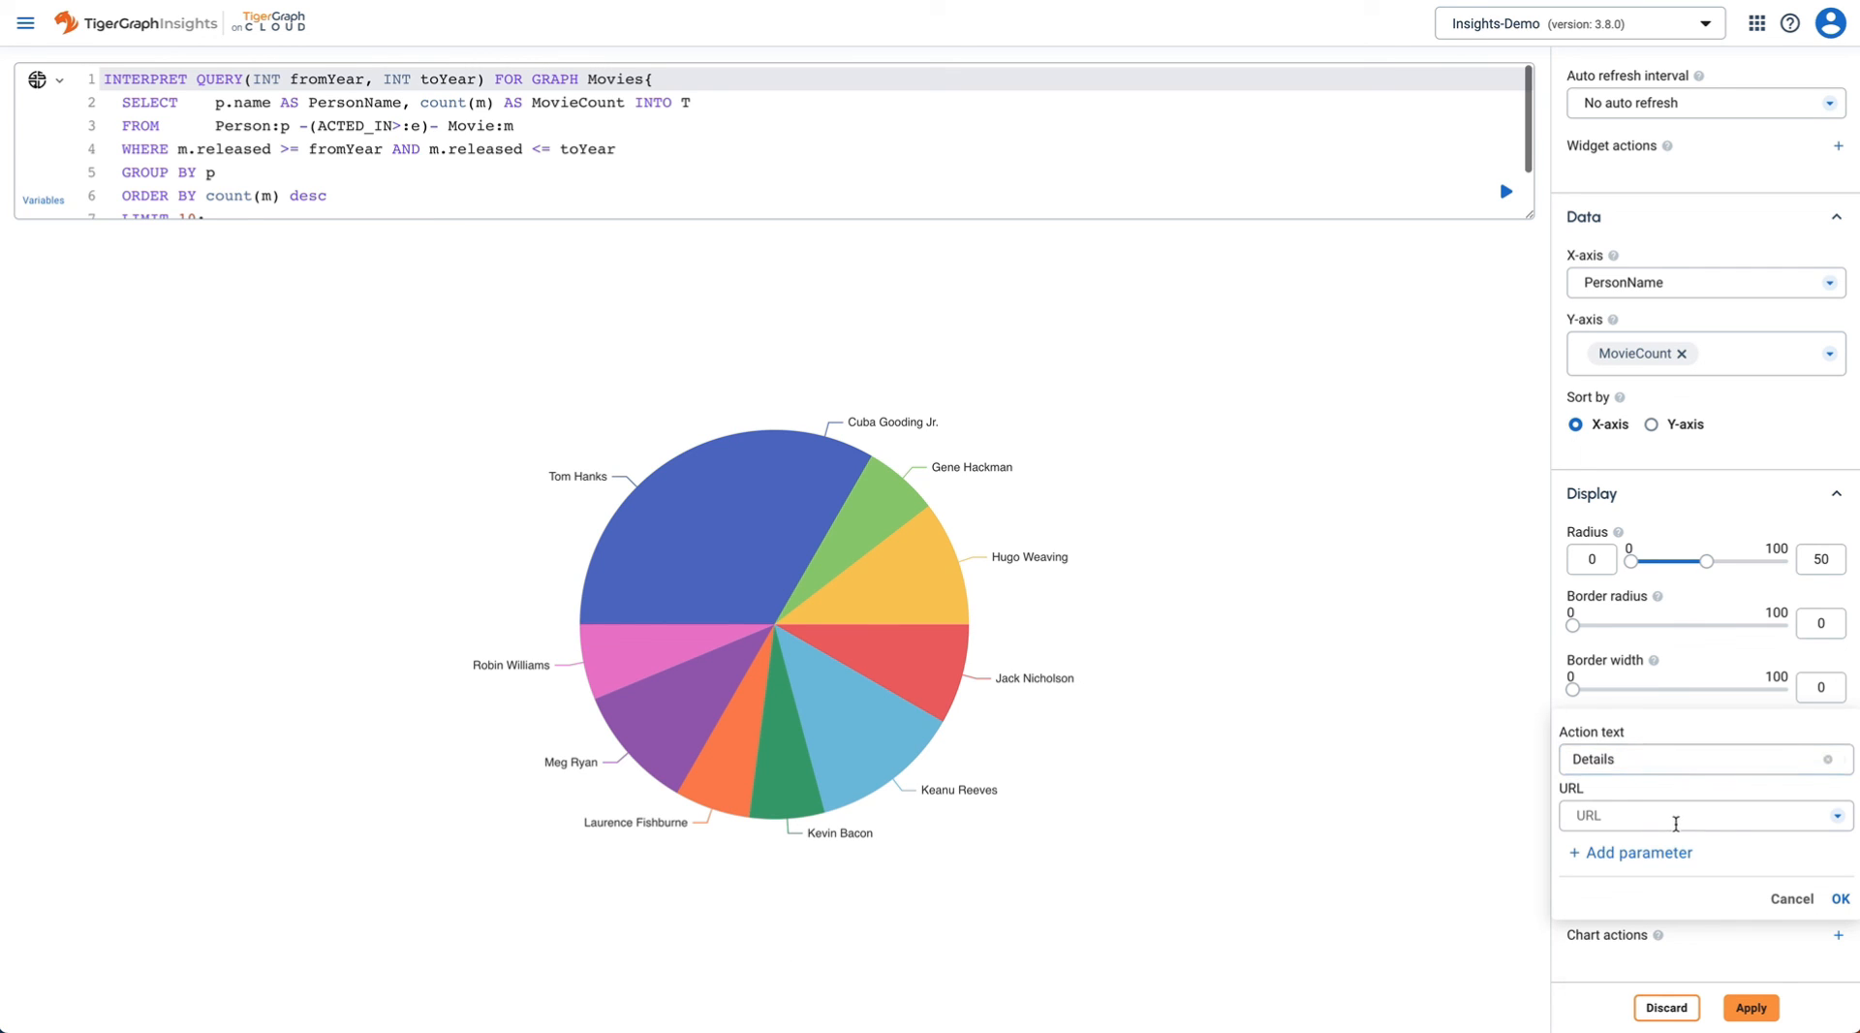
pyautogui.click(1676, 824)
pyautogui.click(1649, 951)
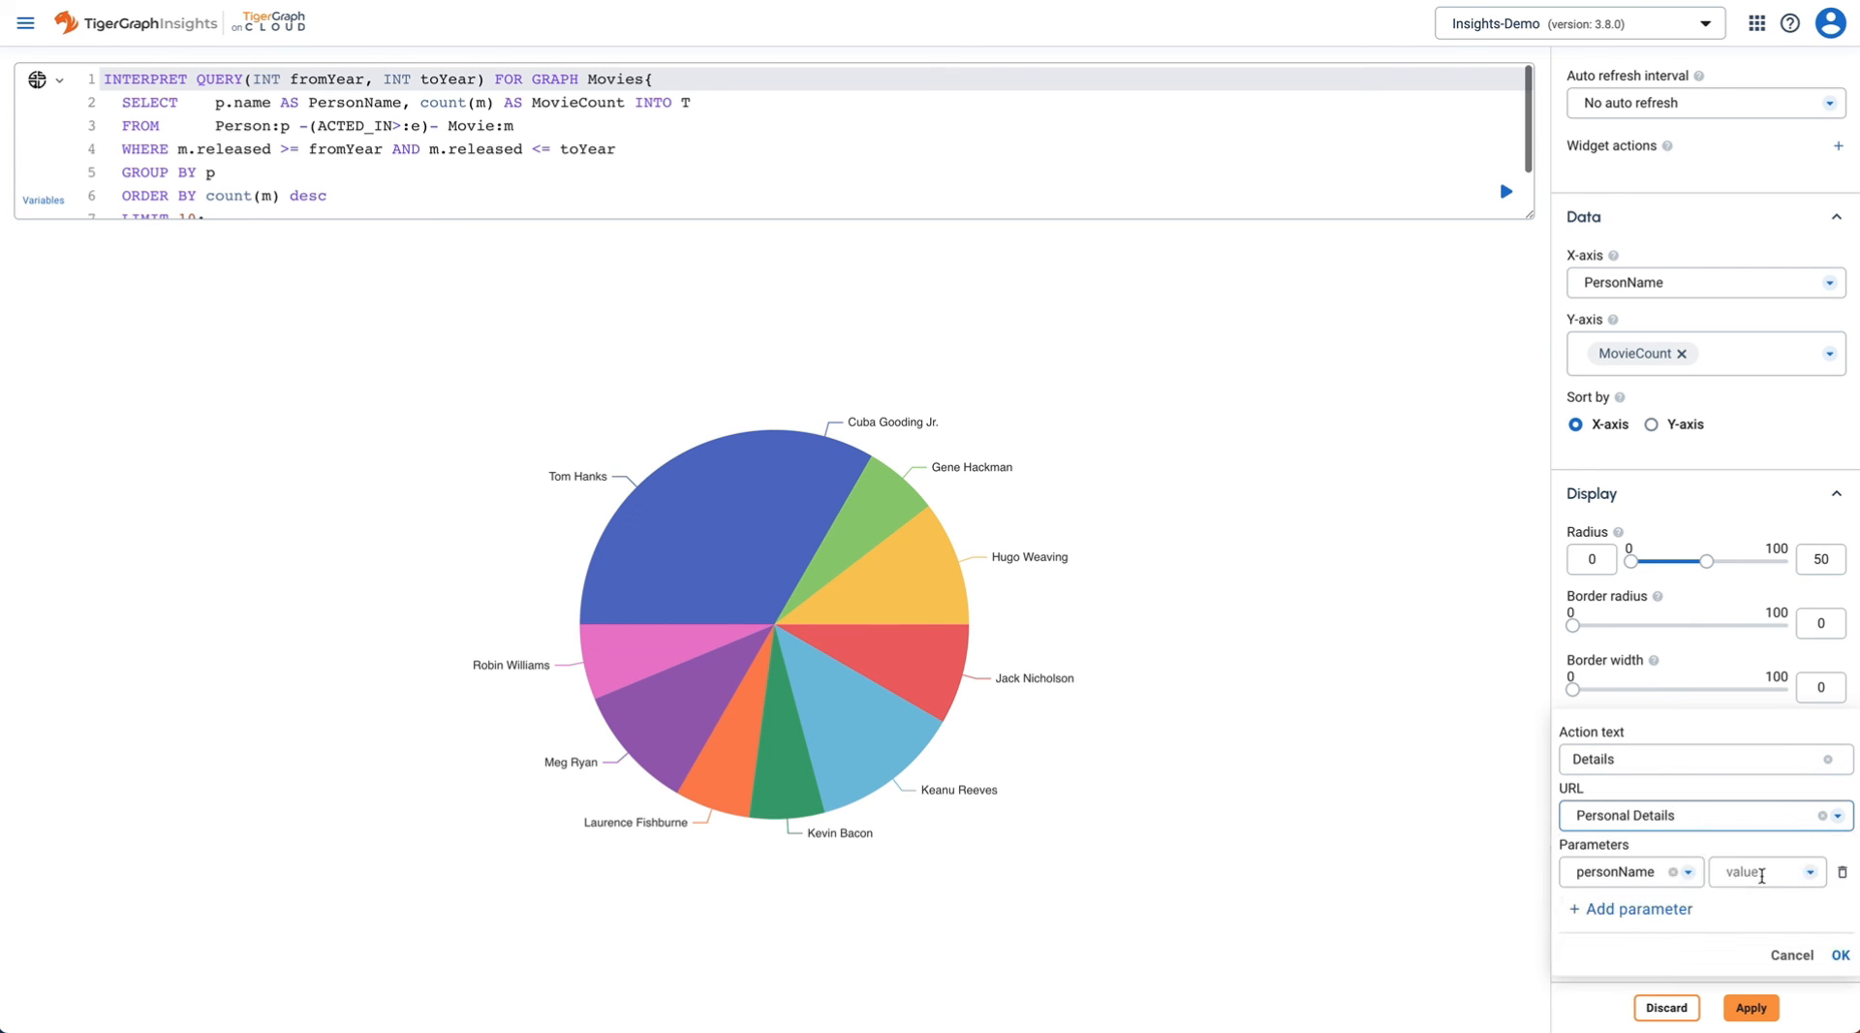
pyautogui.click(1761, 875)
pyautogui.click(1761, 772)
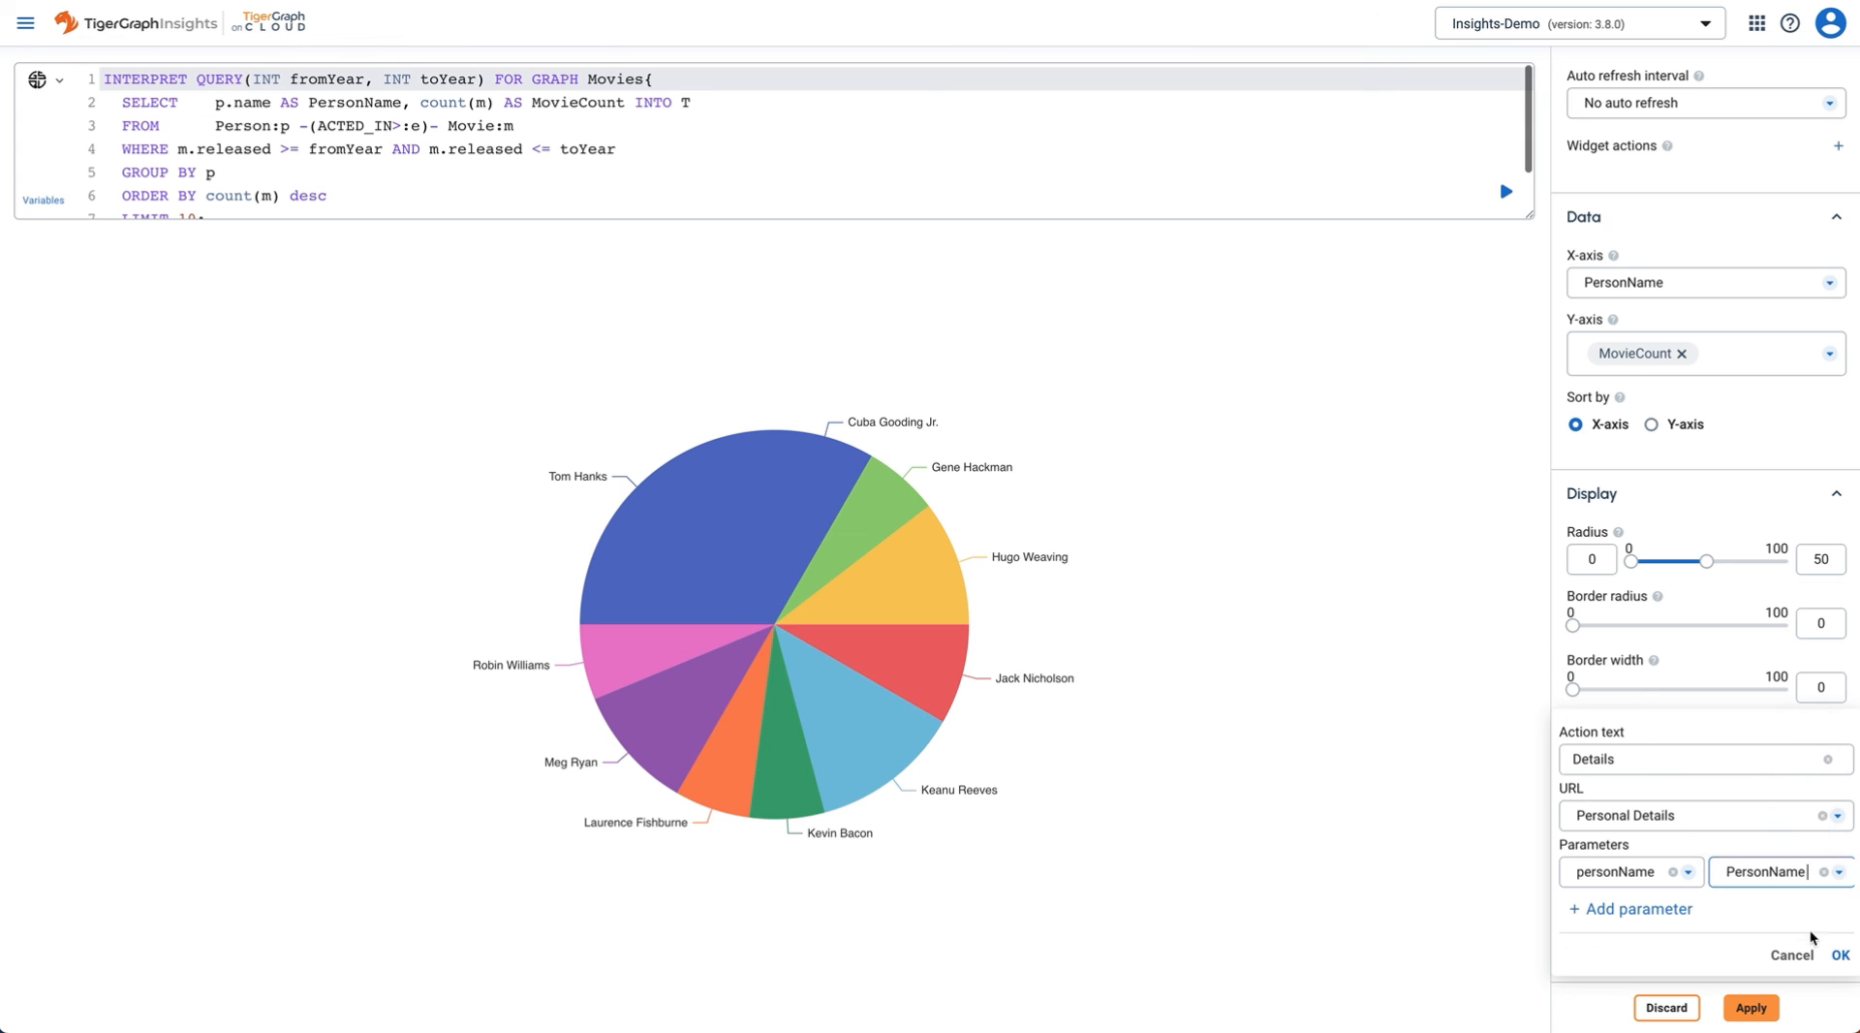
pyautogui.click(1840, 956)
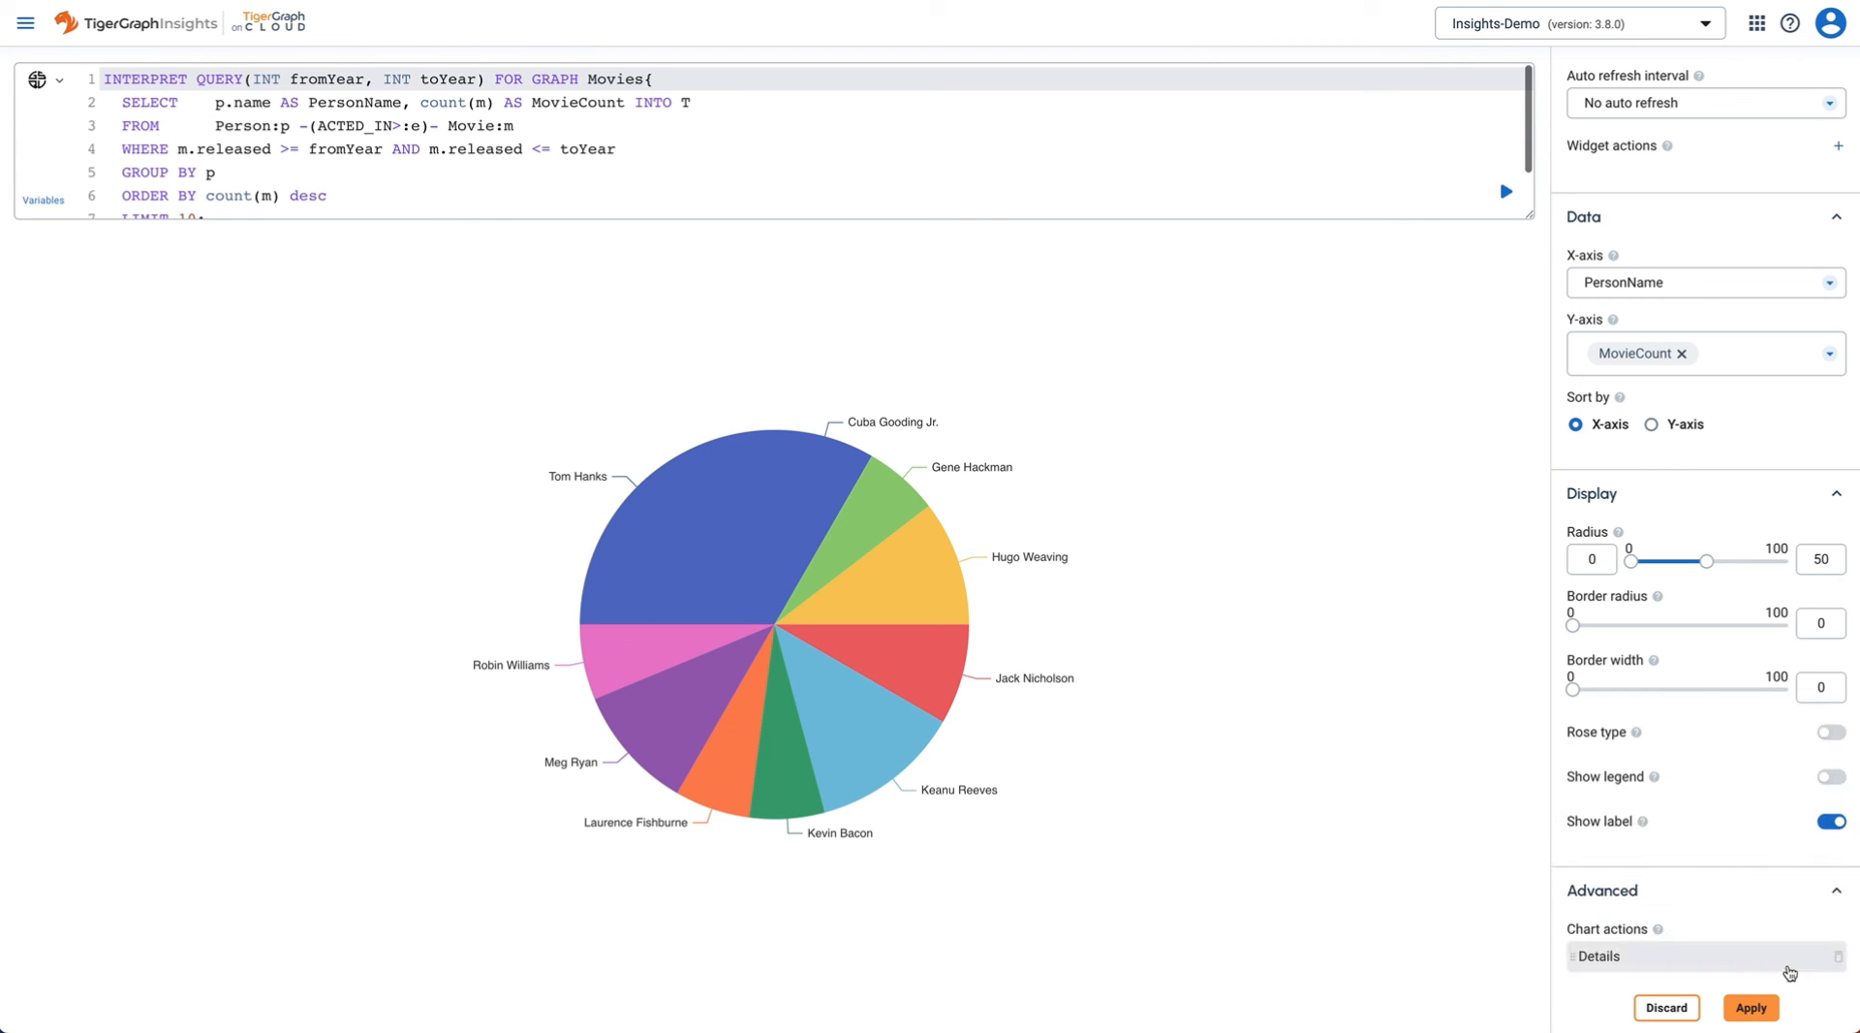
pyautogui.click(1752, 1008)
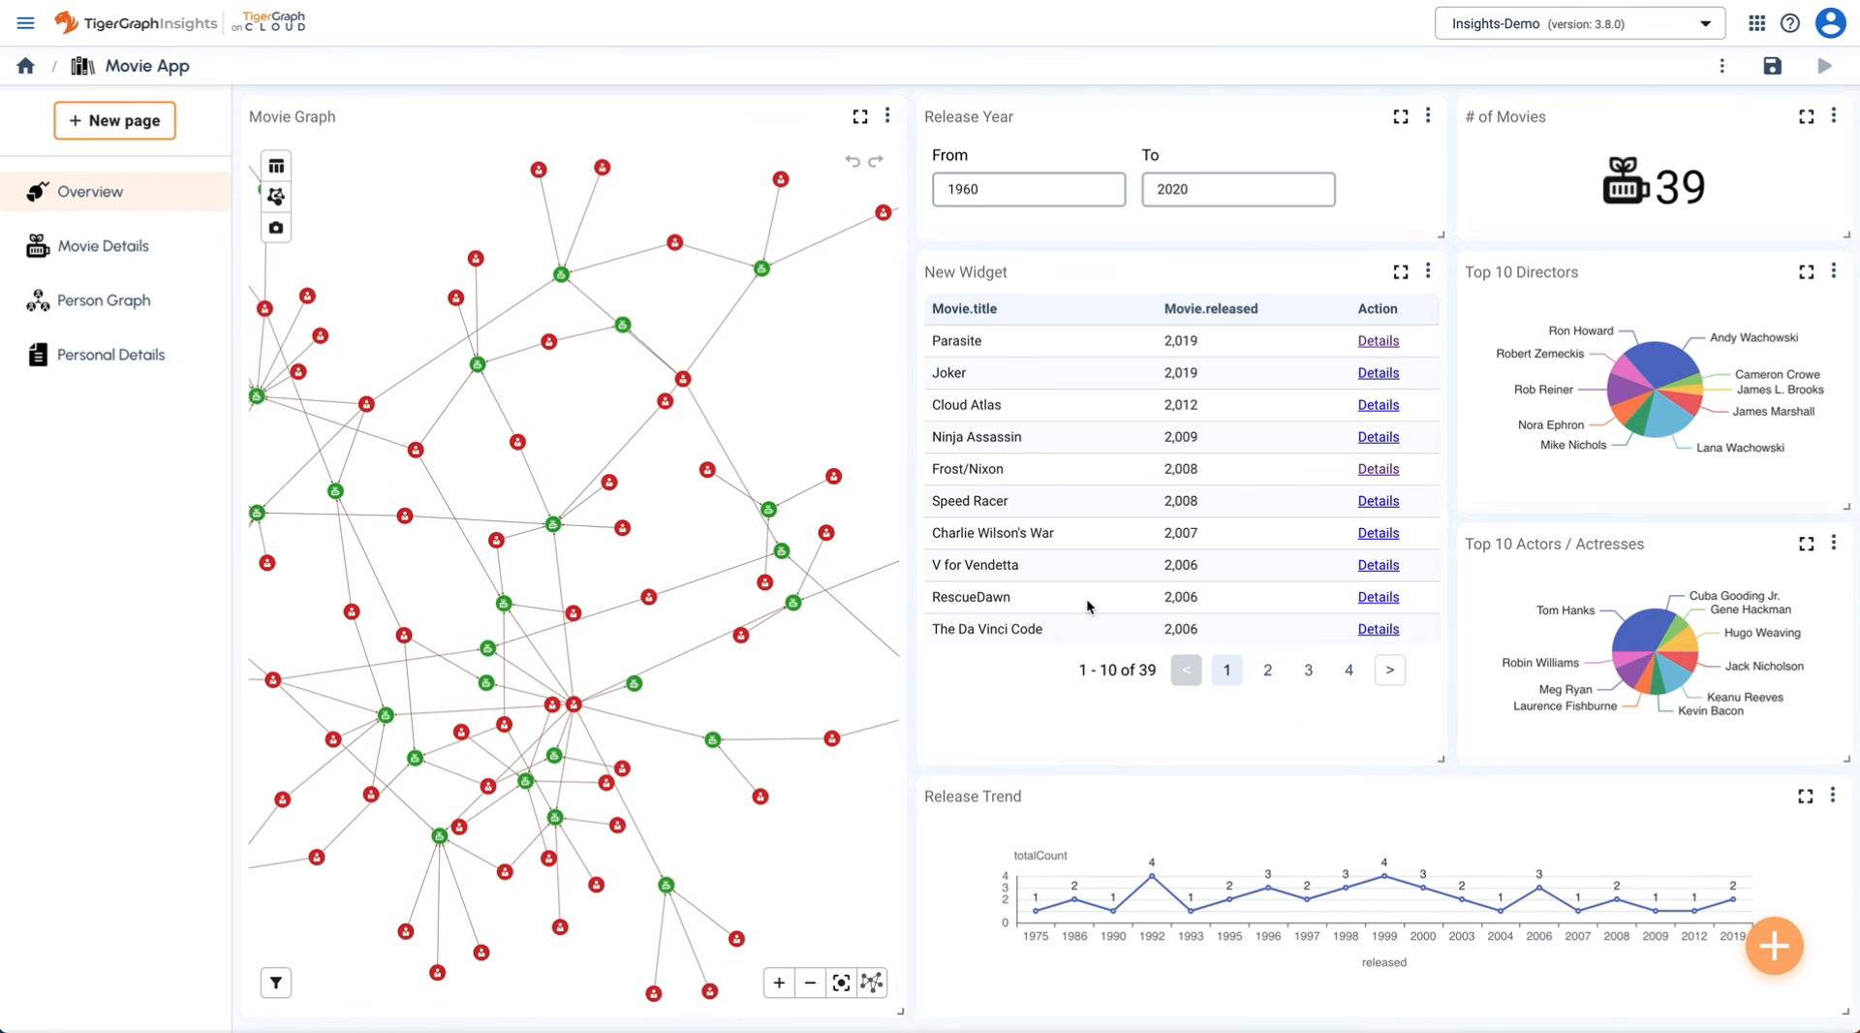
# - Open Personal Details from the largest directors slice, then from the largest actors slice
pyautogui.click(1678, 367)
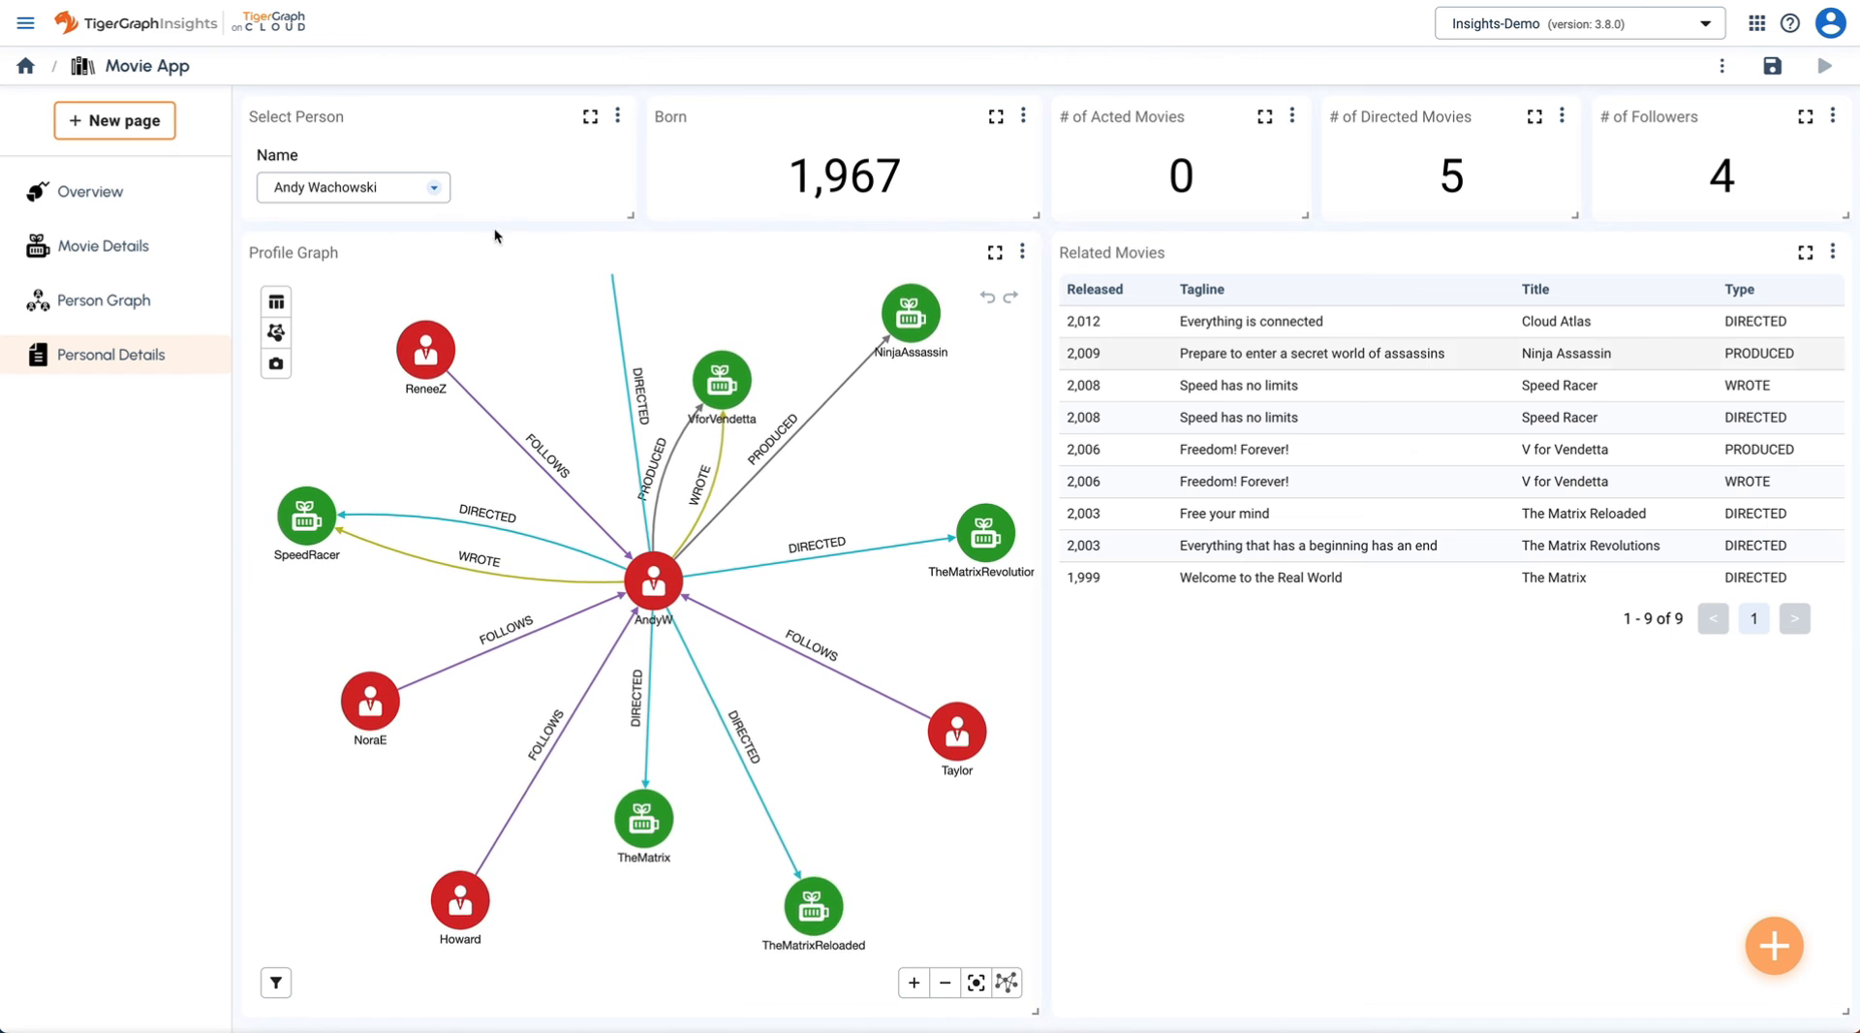
pyautogui.click(97, 190)
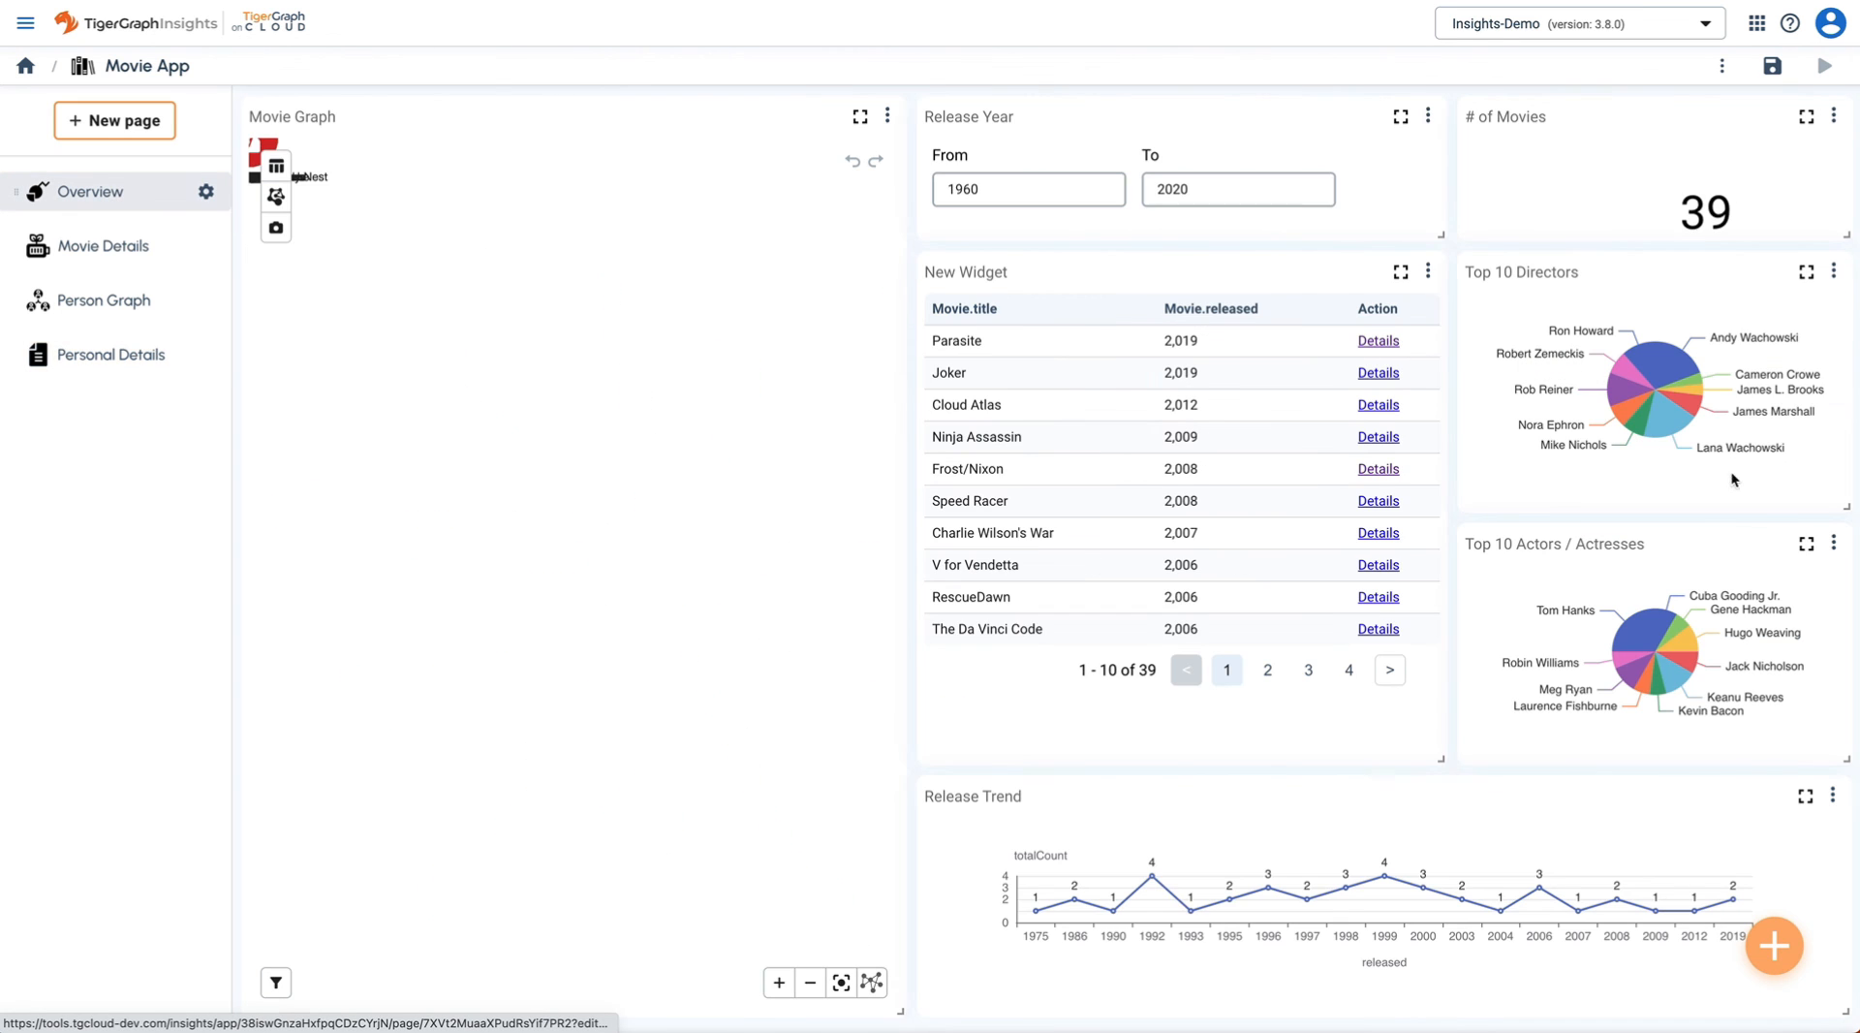
pyautogui.click(1630, 638)
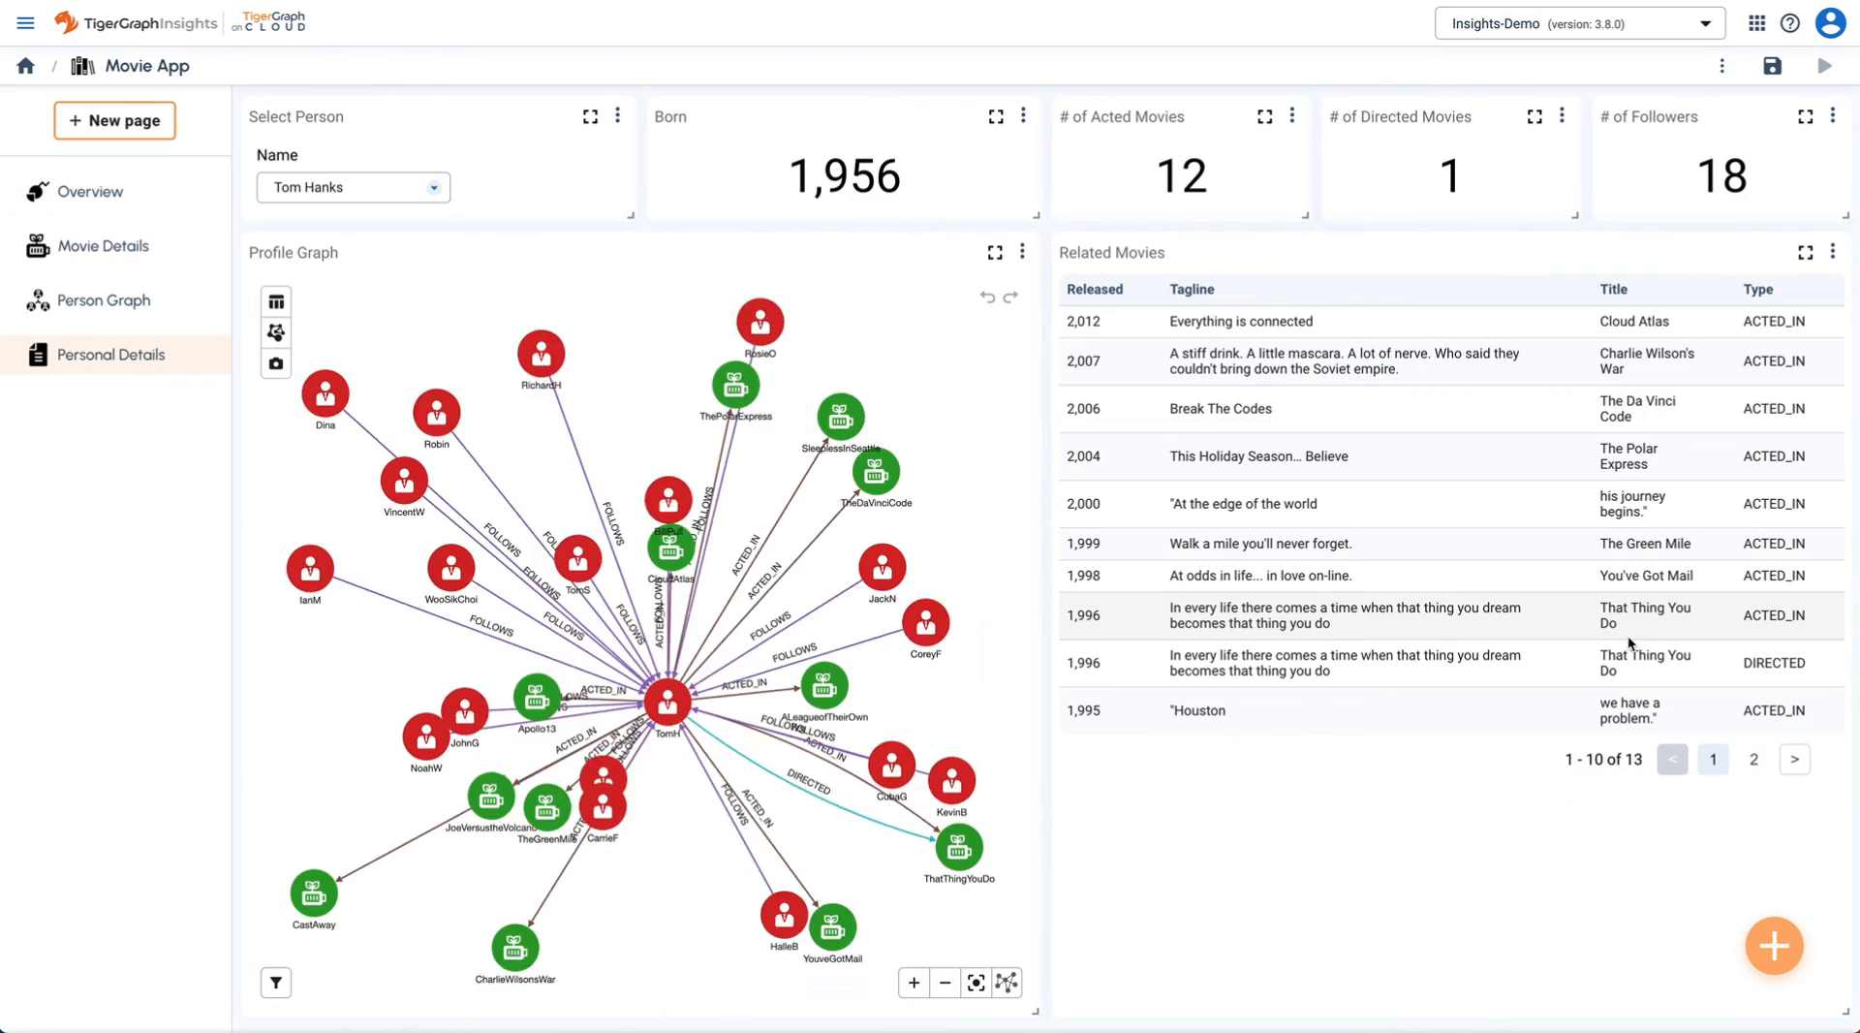